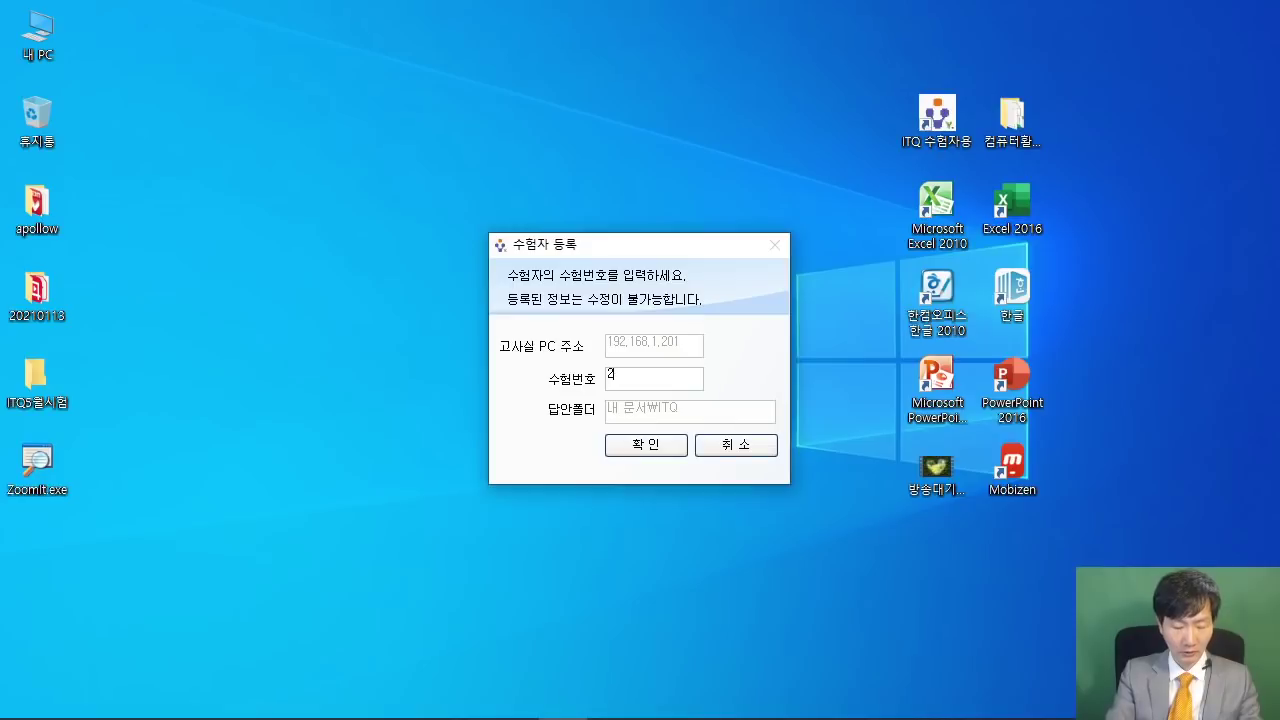
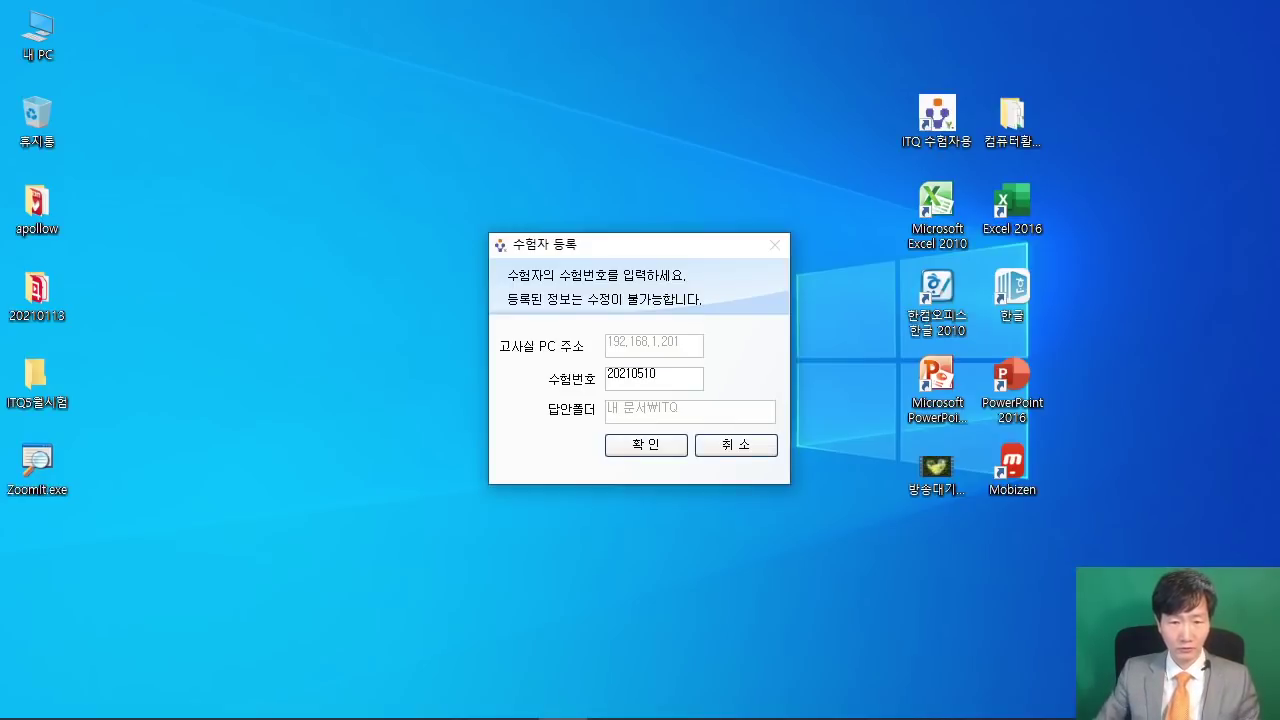
- Register in ITQ 수험자용 with the candidate's exam number and confirm it
double_click(634, 385)
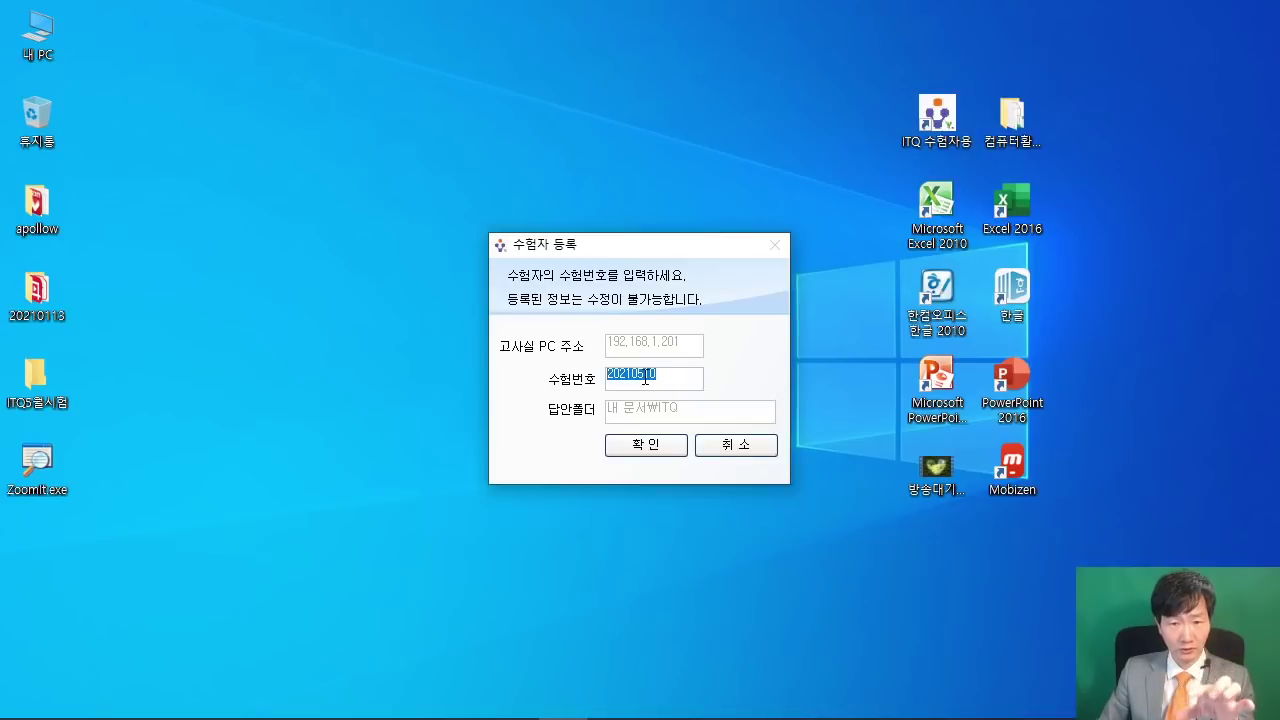
right_click(645, 378)
left_click(670, 439)
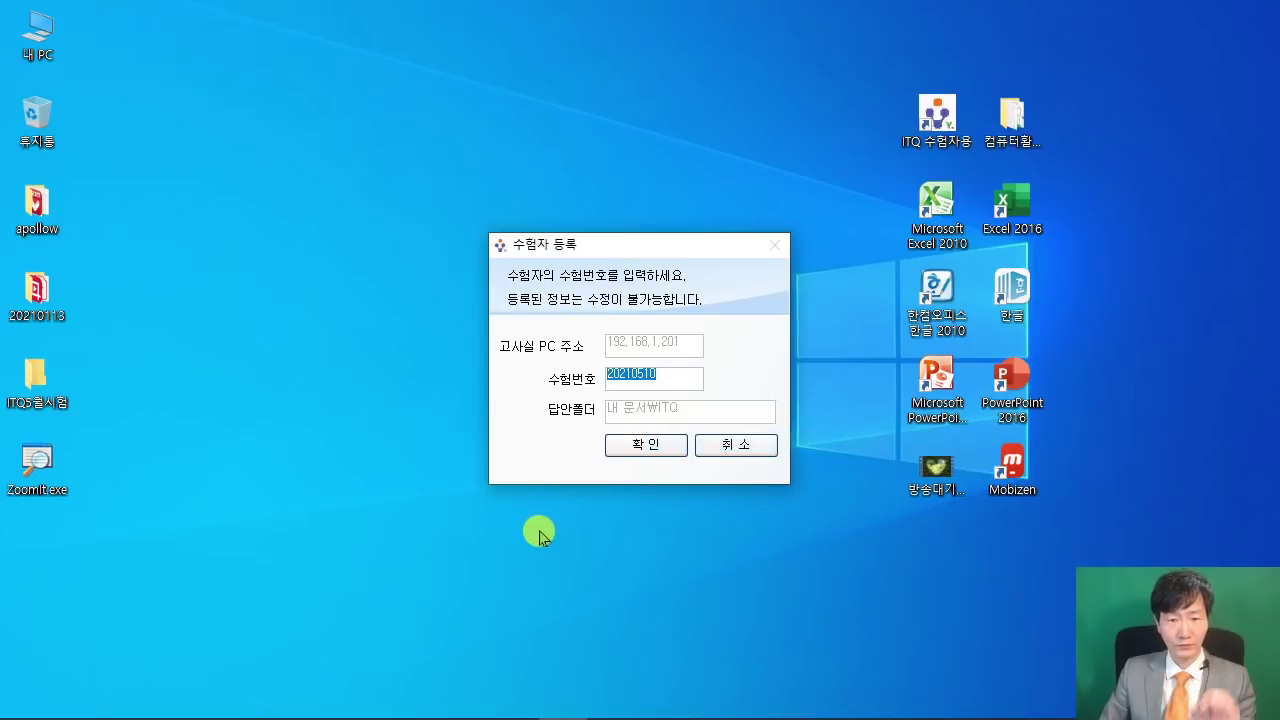
left_click(657, 450)
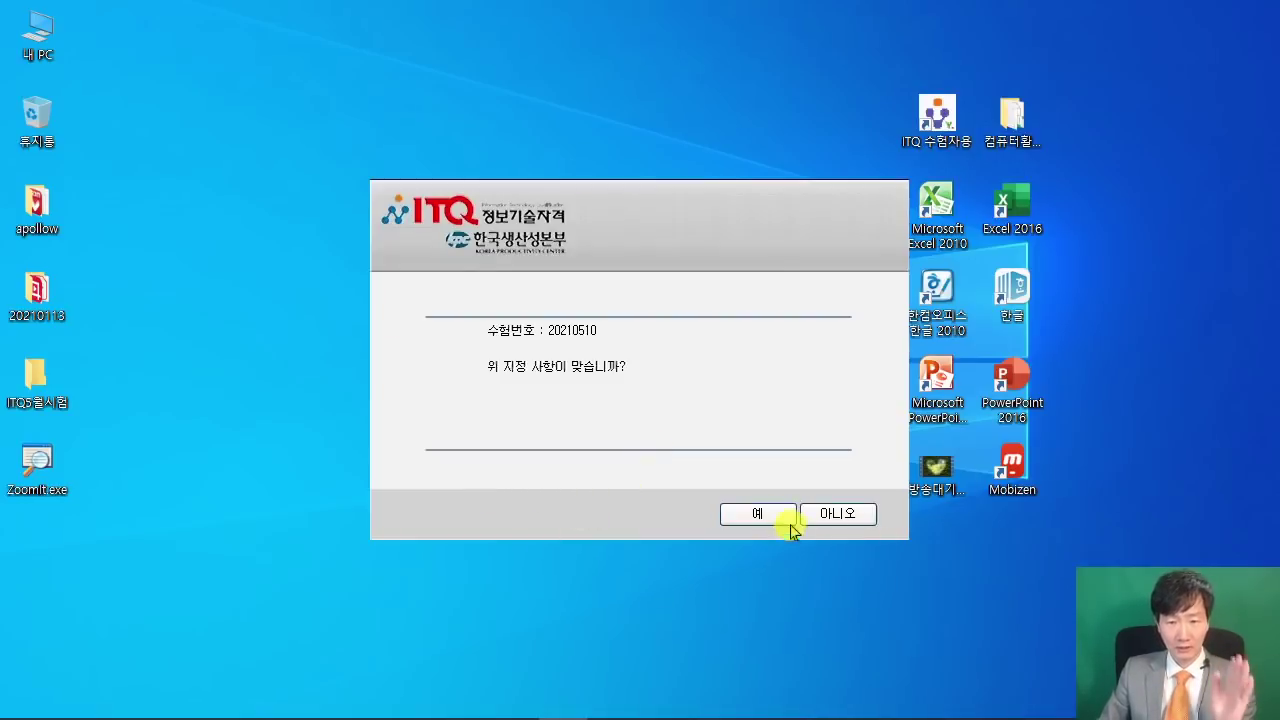
left_click(758, 513)
left_click(650, 464)
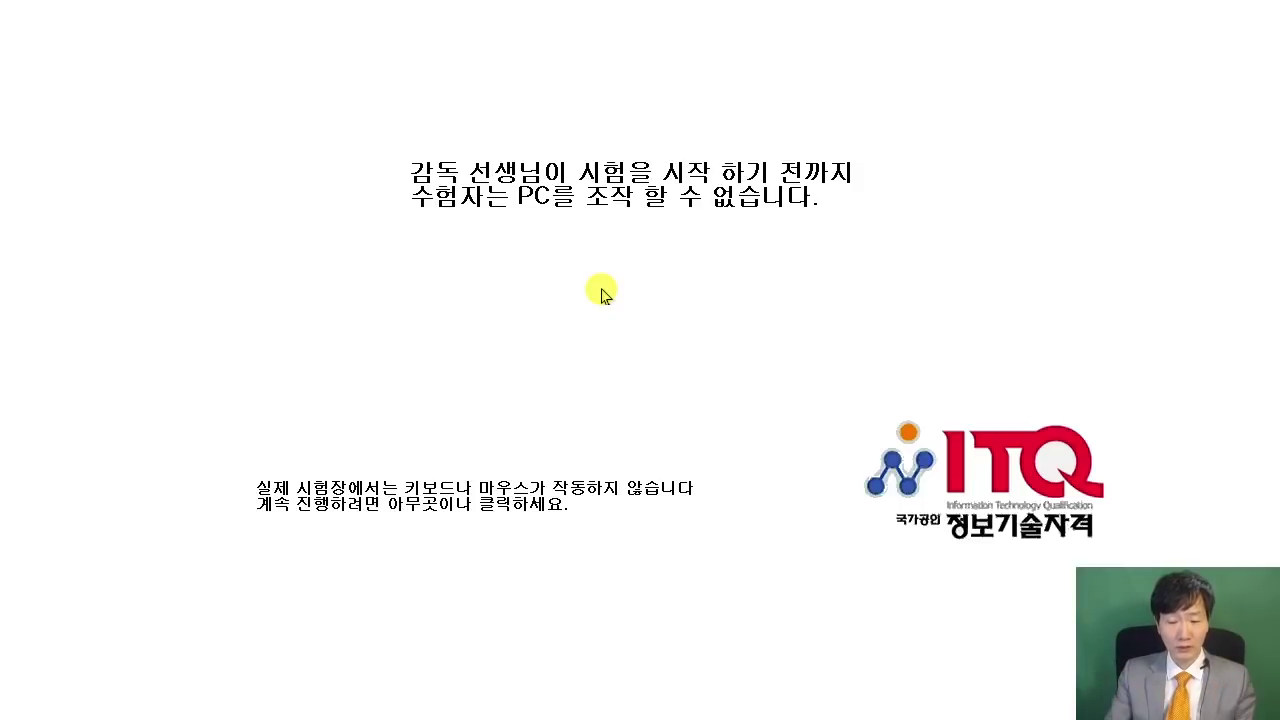
- Dismiss the exam waiting notice and select Excel 2016 on the desktop
left_click(602, 296)
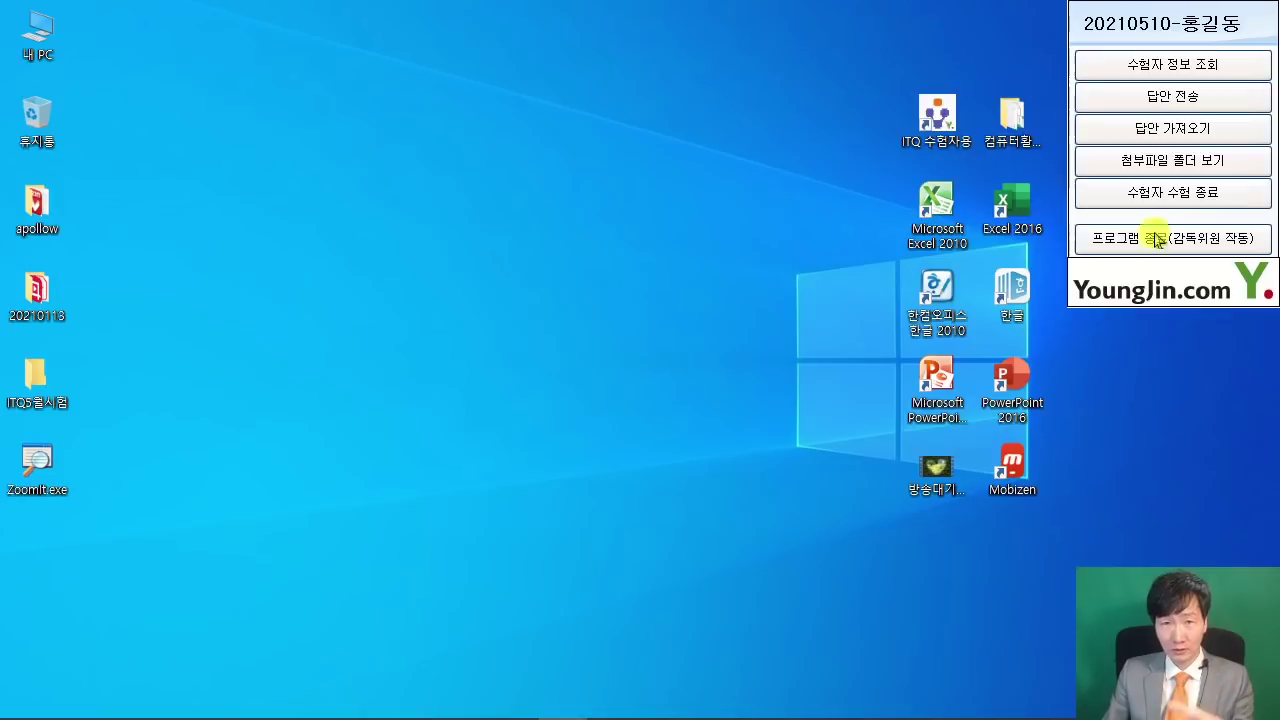
left_click(606, 226)
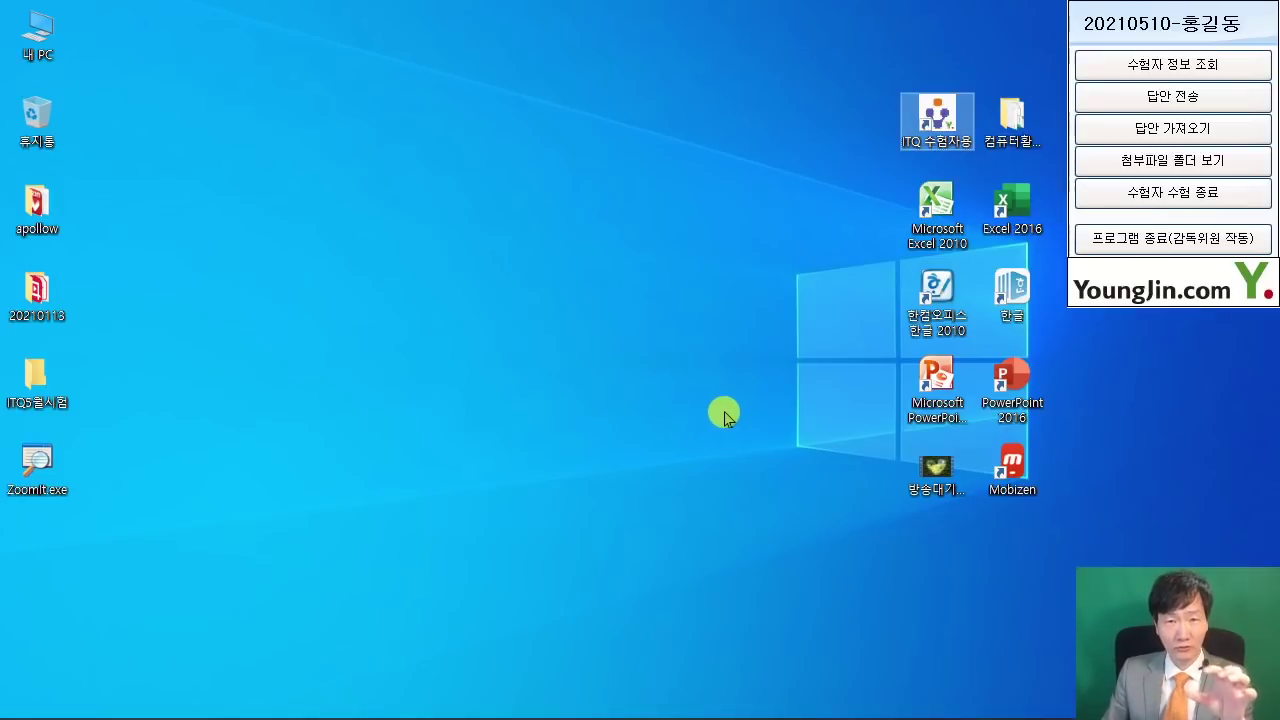
left_click(1025, 220)
- Launch Excel 2016 and create a blank workbook, 통합 문서1
double_click(1025, 220)
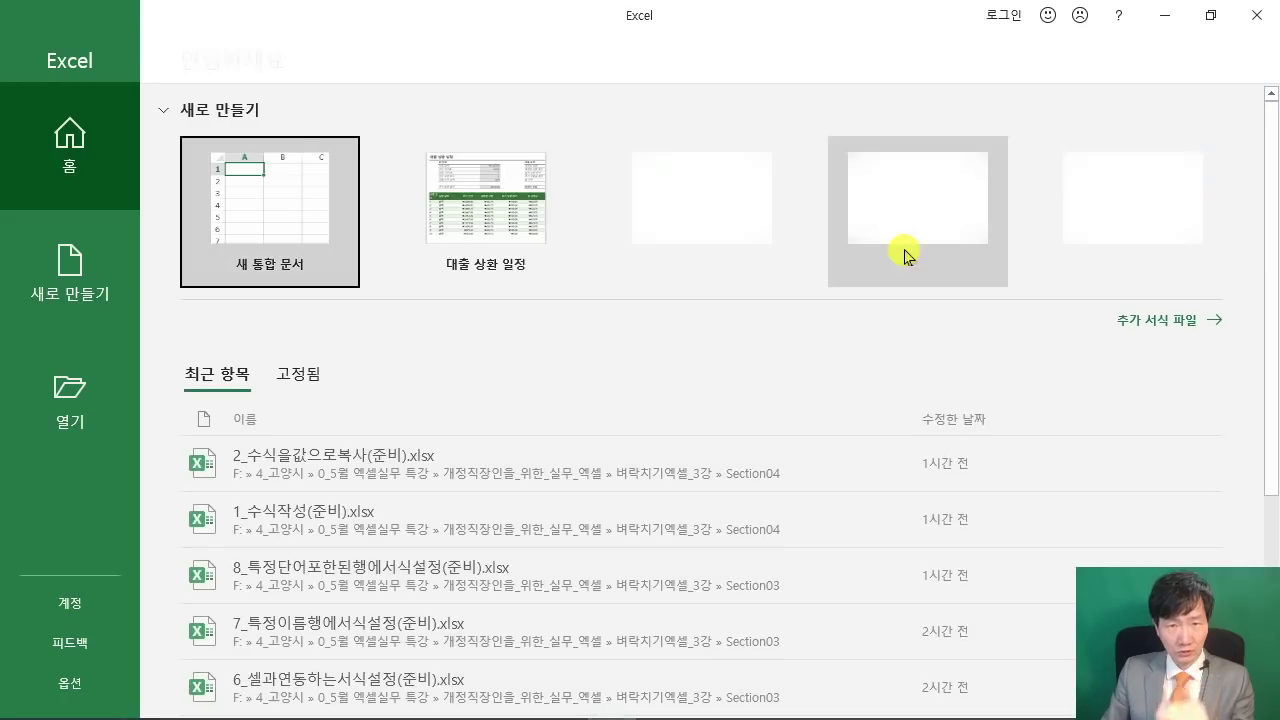
left_click(281, 219)
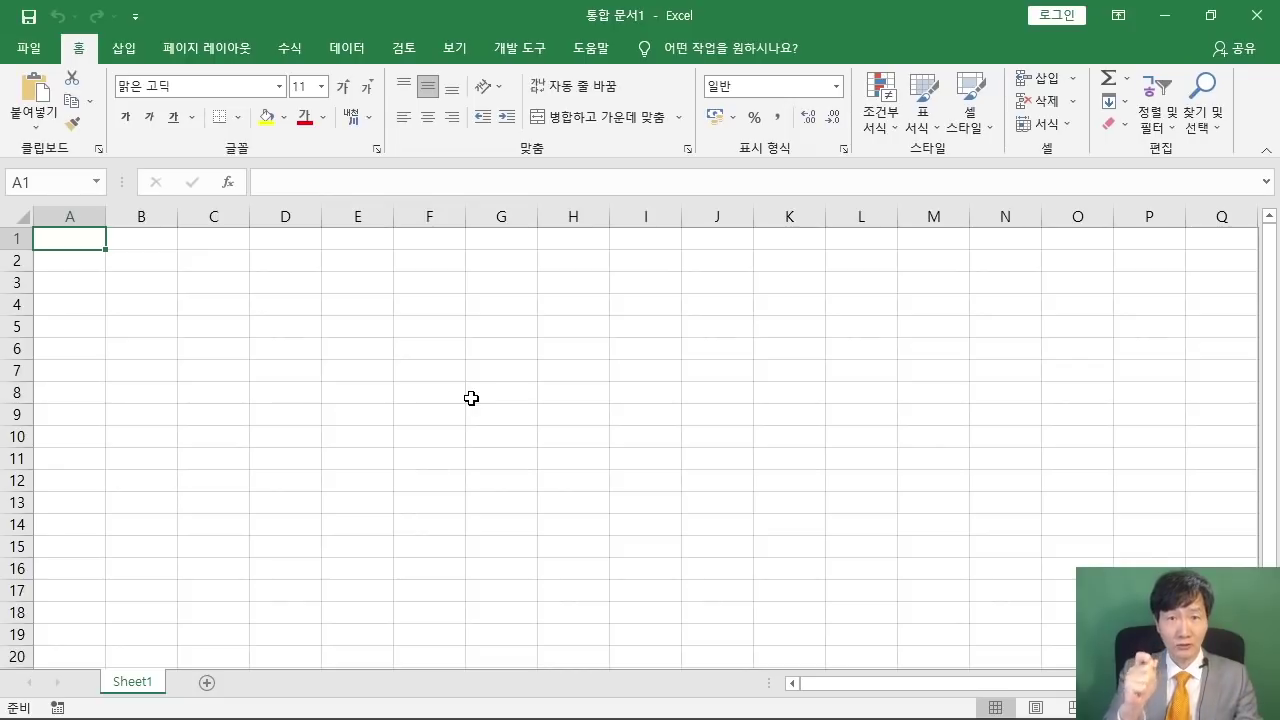
left_click(486, 409)
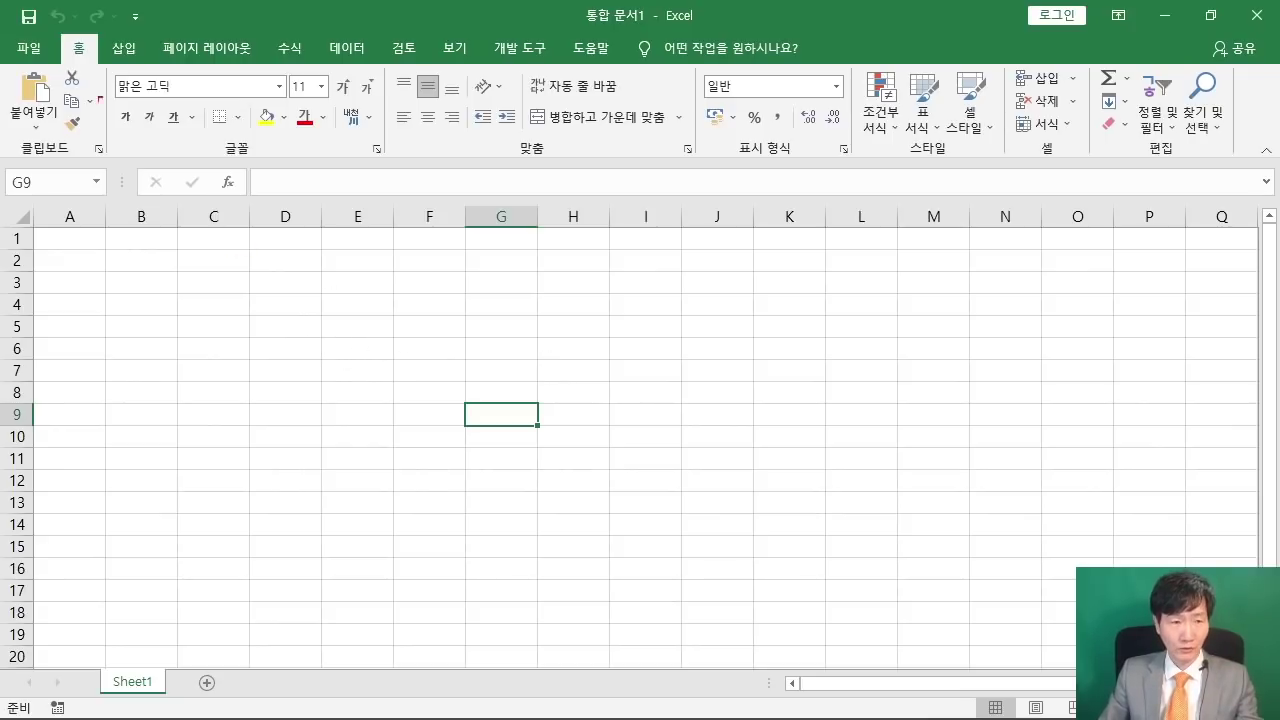
left_click_drag(2, 2, 340, 288)
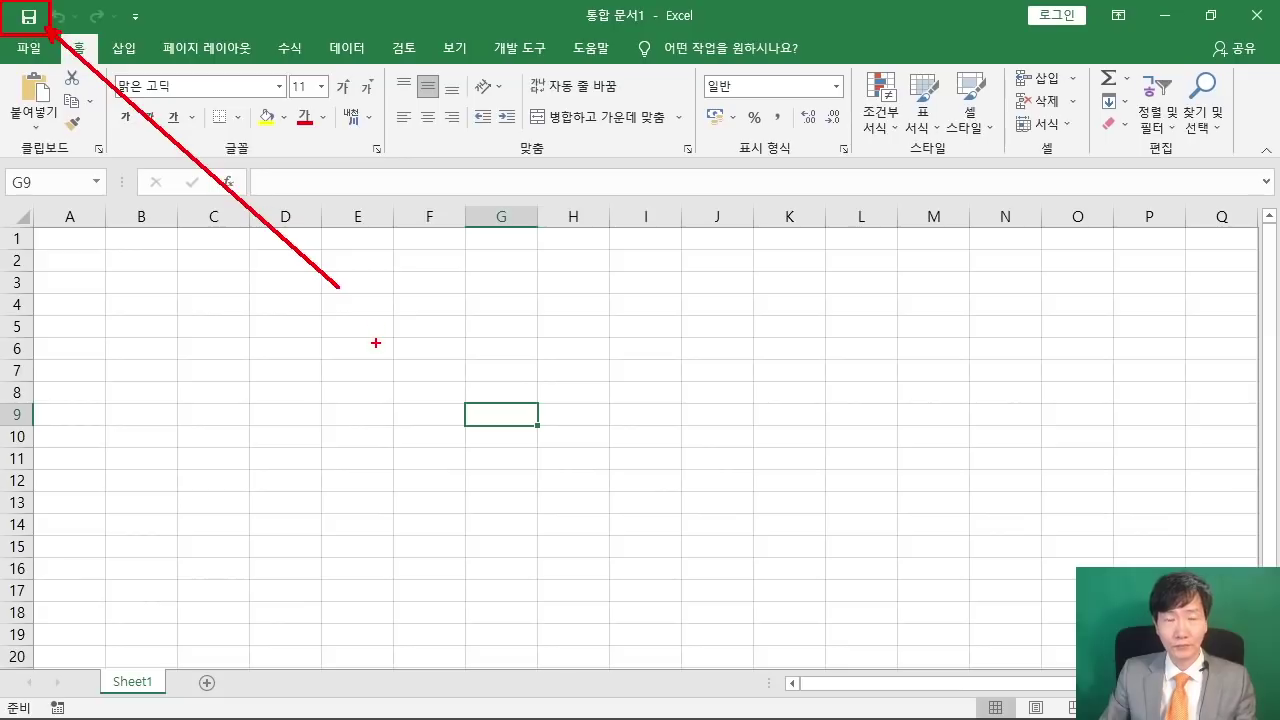
- Open the Save As browse window for the new workbook
key("Escape")
left_click(29, 16)
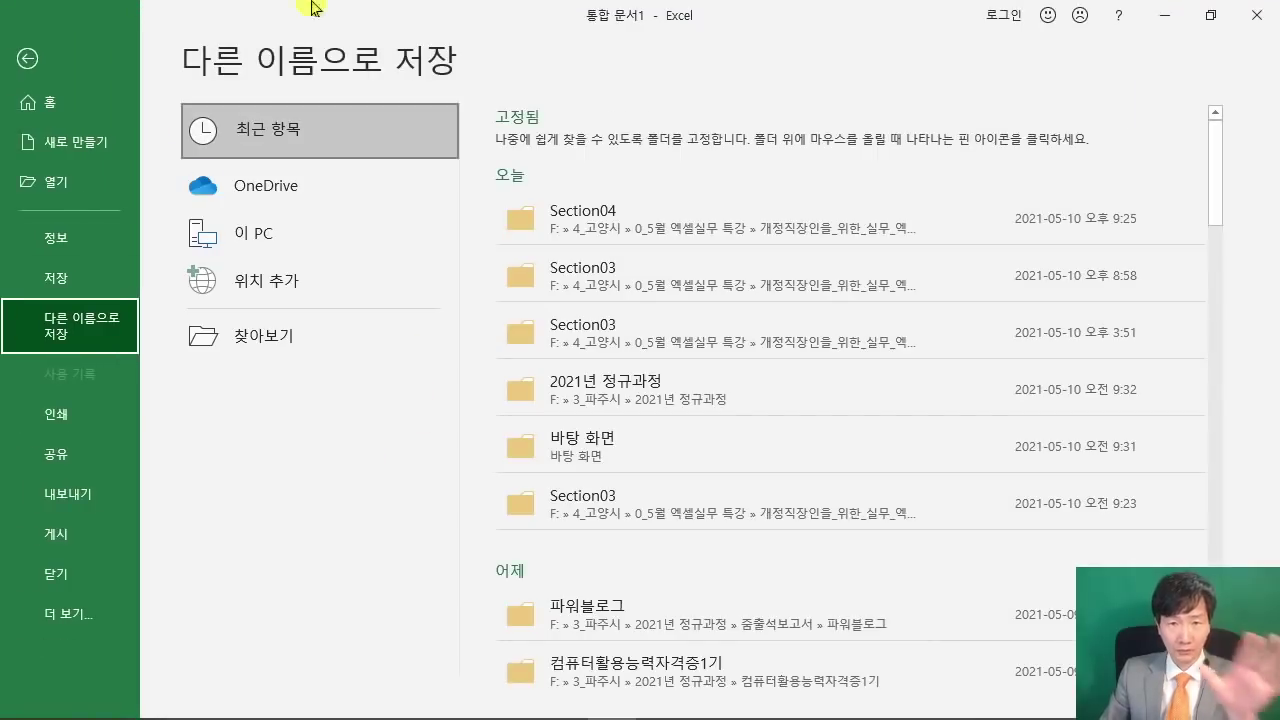
mouse_move(172, 300)
left_mouse_down()
mouse_move(240, 366)
mouse_move(331, 370)
left_mouse_up()
left_click_drag(310, 331, 332, 324)
key("Escape")
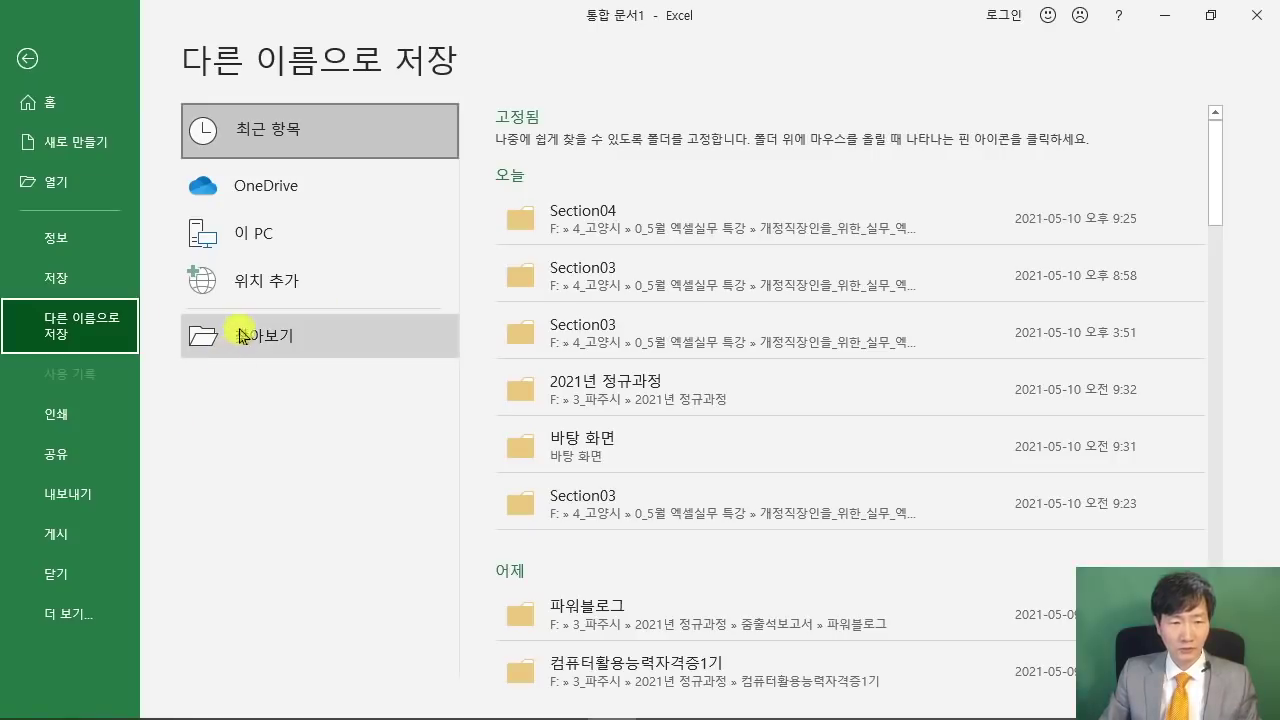
left_click(228, 352)
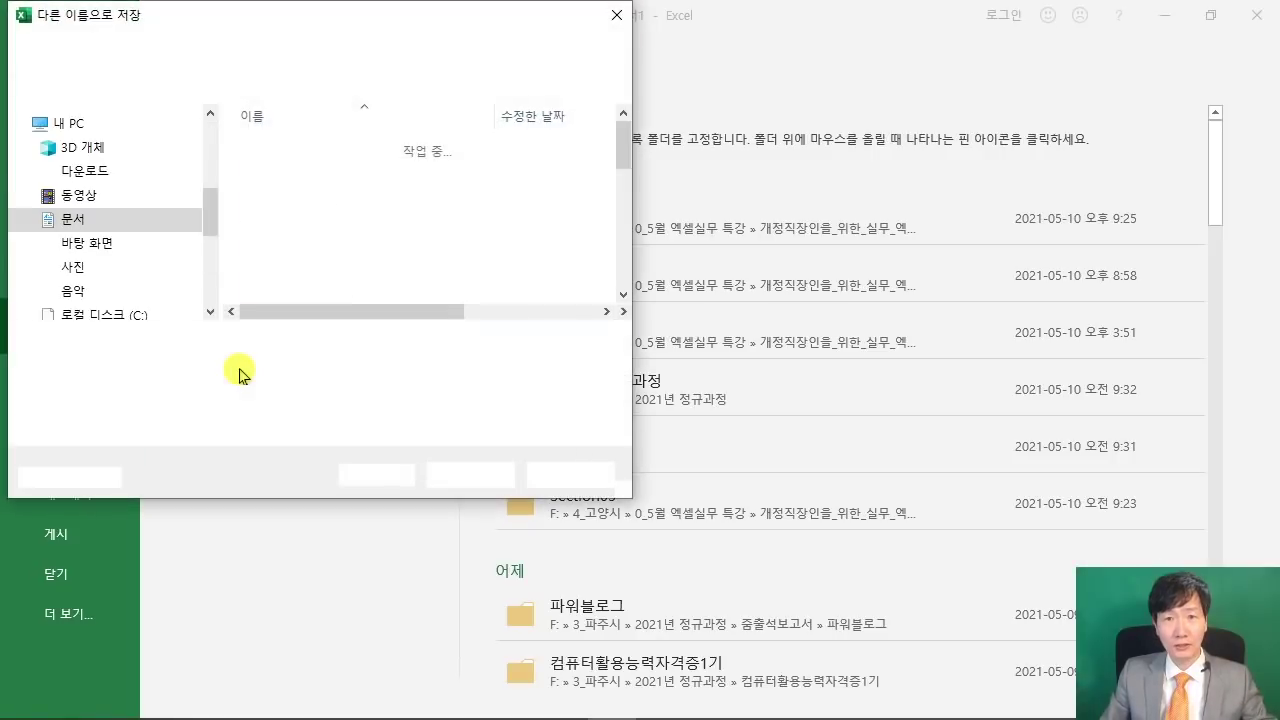
left_click_drag(295, 15, 630, 52)
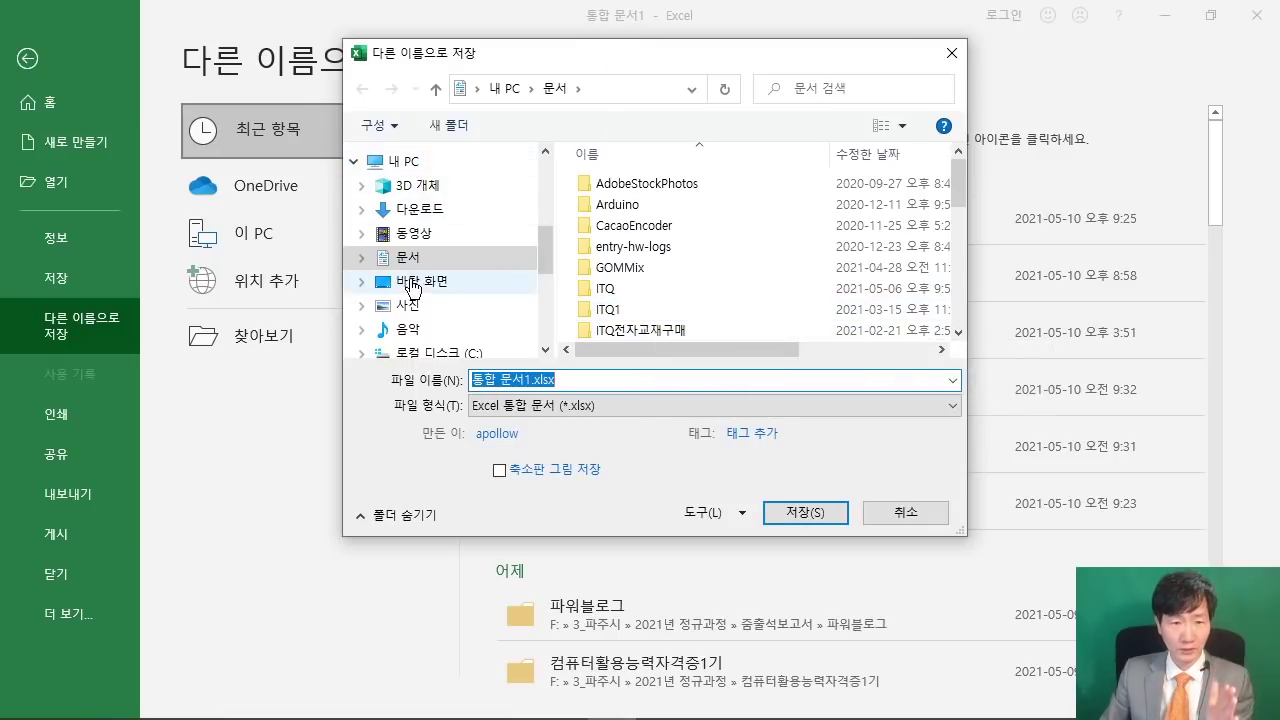
- Save it in Documents\ITQ as 20210510 followed by the candidate's name
left_click(406, 265)
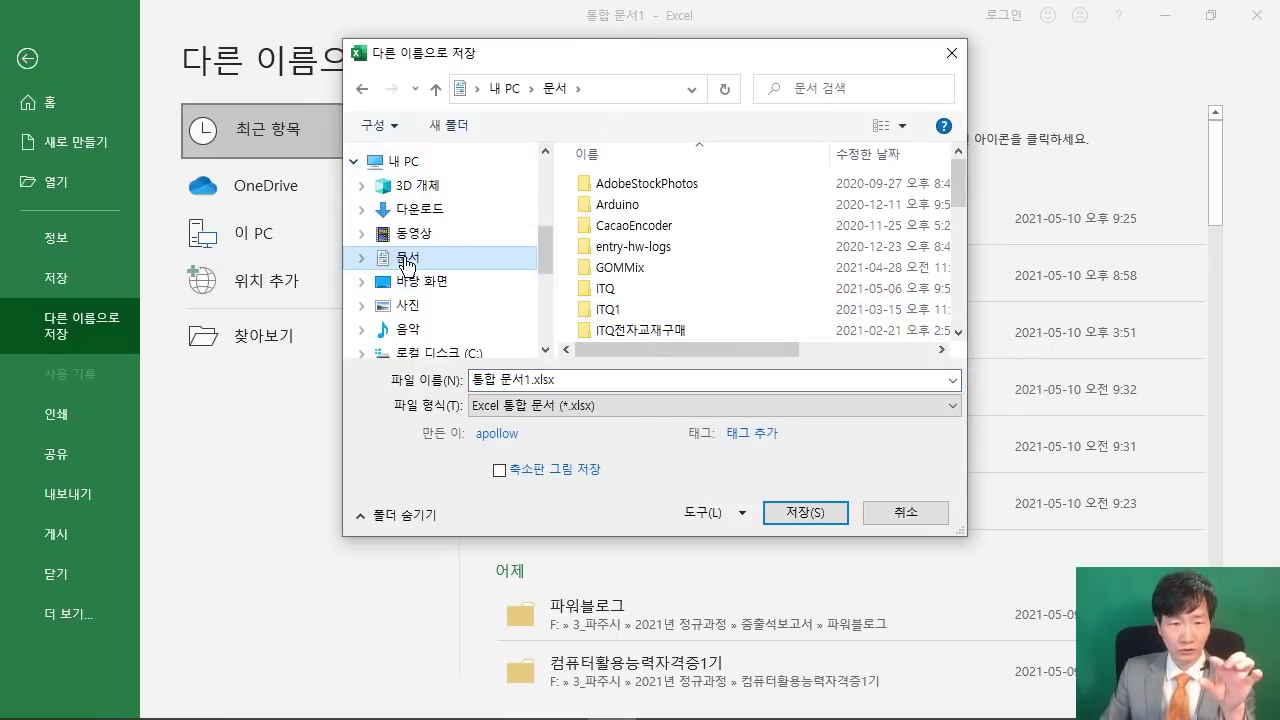
left_click(615, 290)
double_click(615, 290)
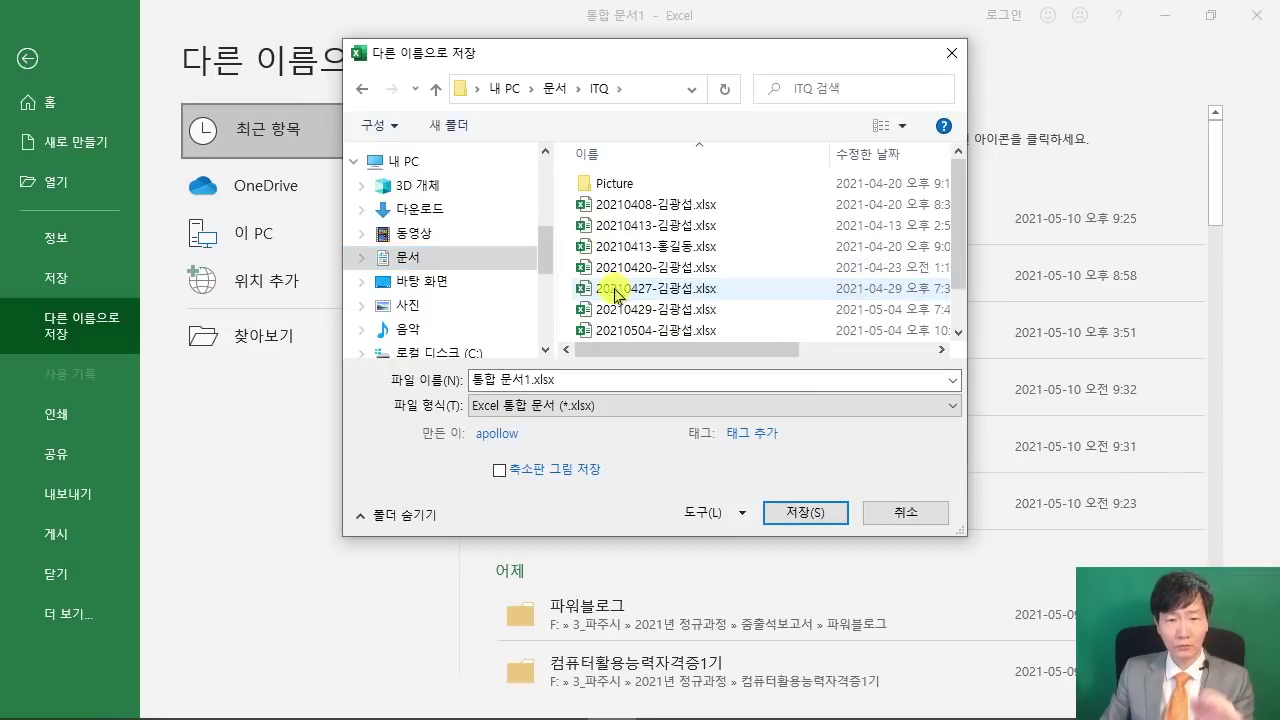
left_click(587, 380)
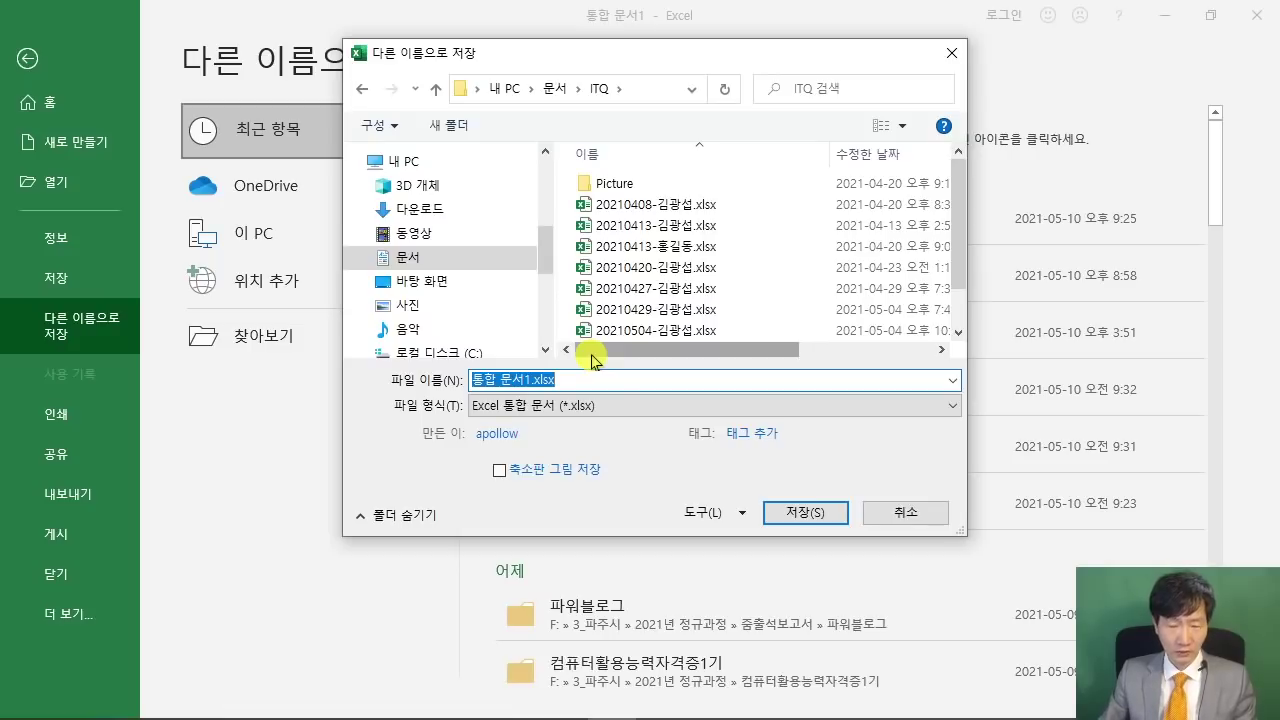
type("20210510")
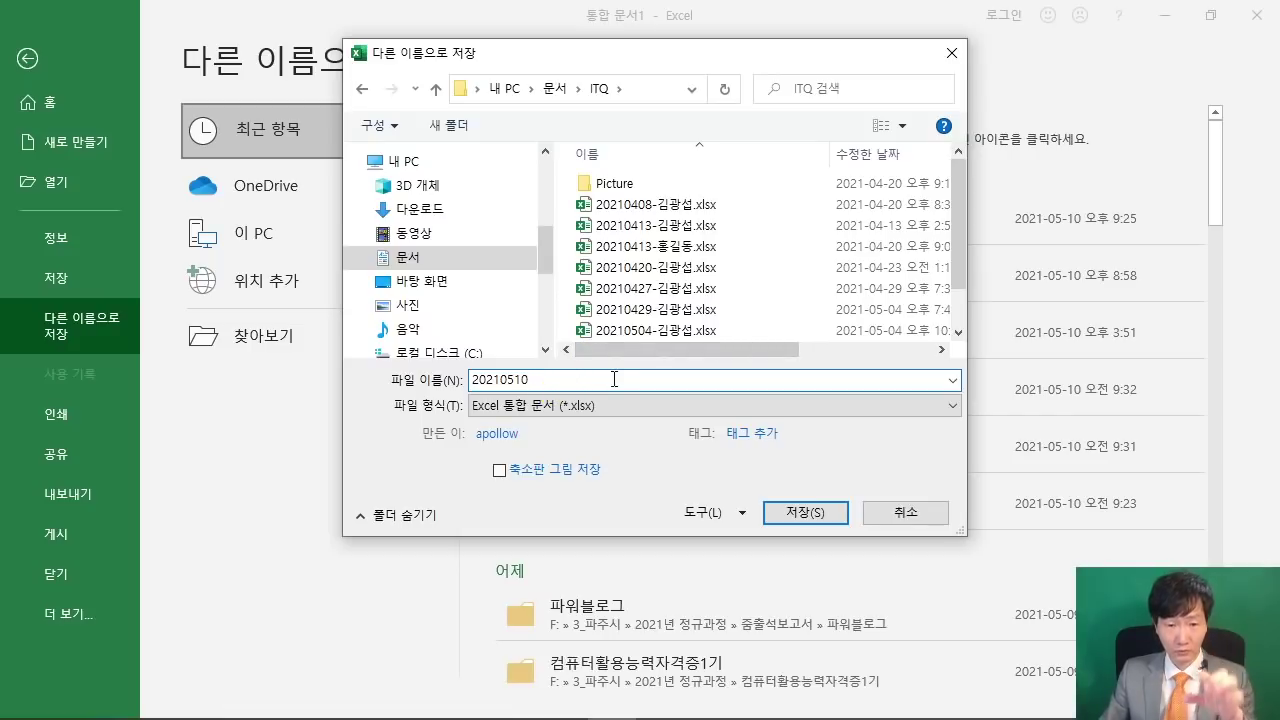
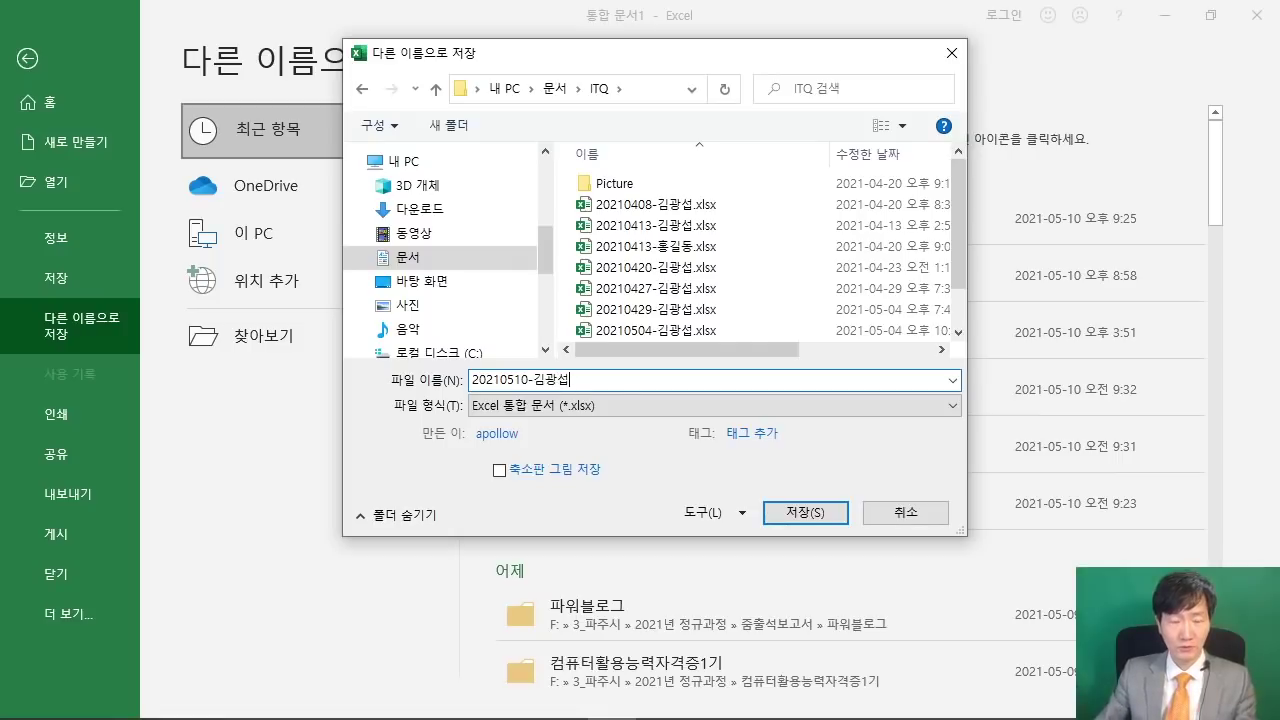
left_click(818, 512)
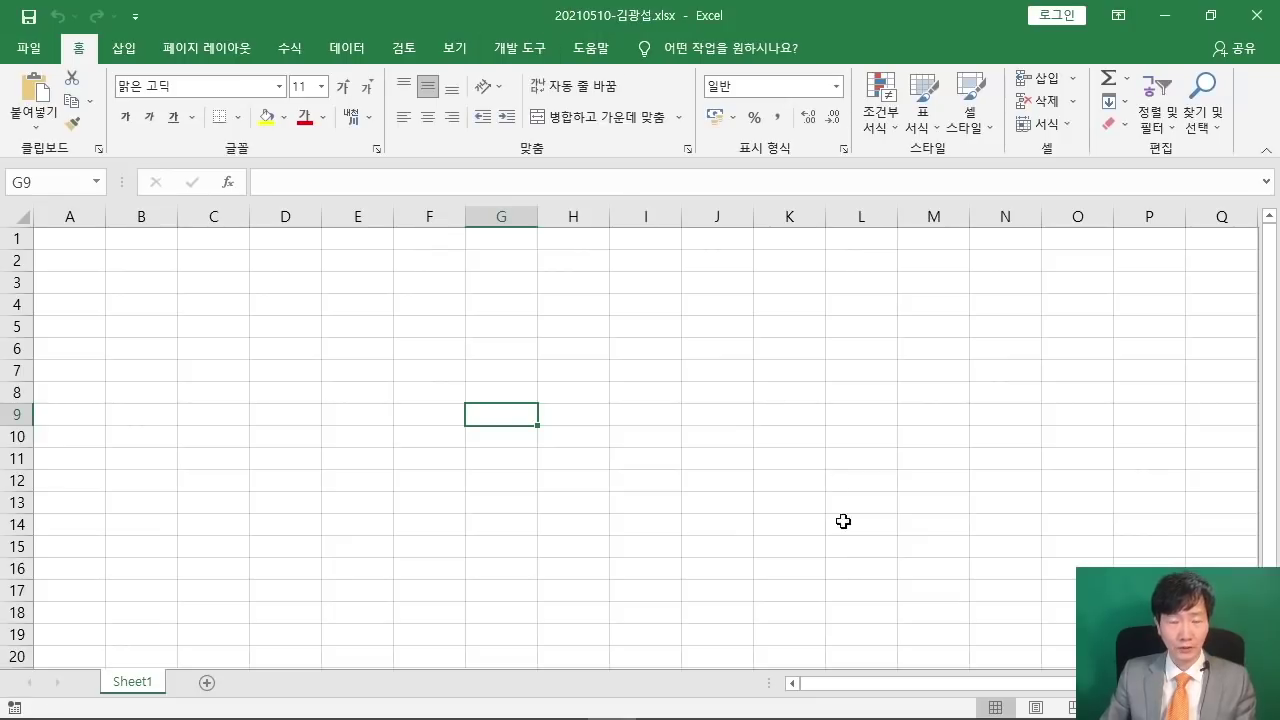
- Send the saved answer file to the exam-room PC with 답안 전송, then close the window
mouse_move(845, 712)
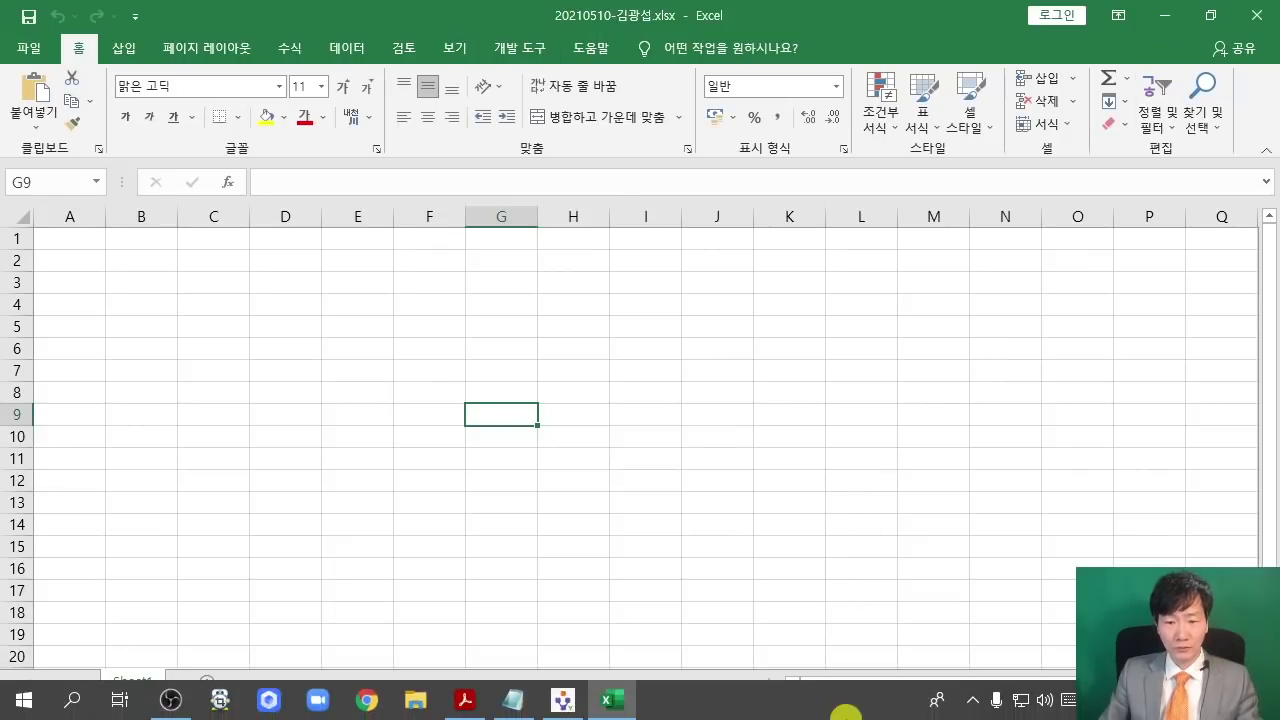
left_click(568, 705)
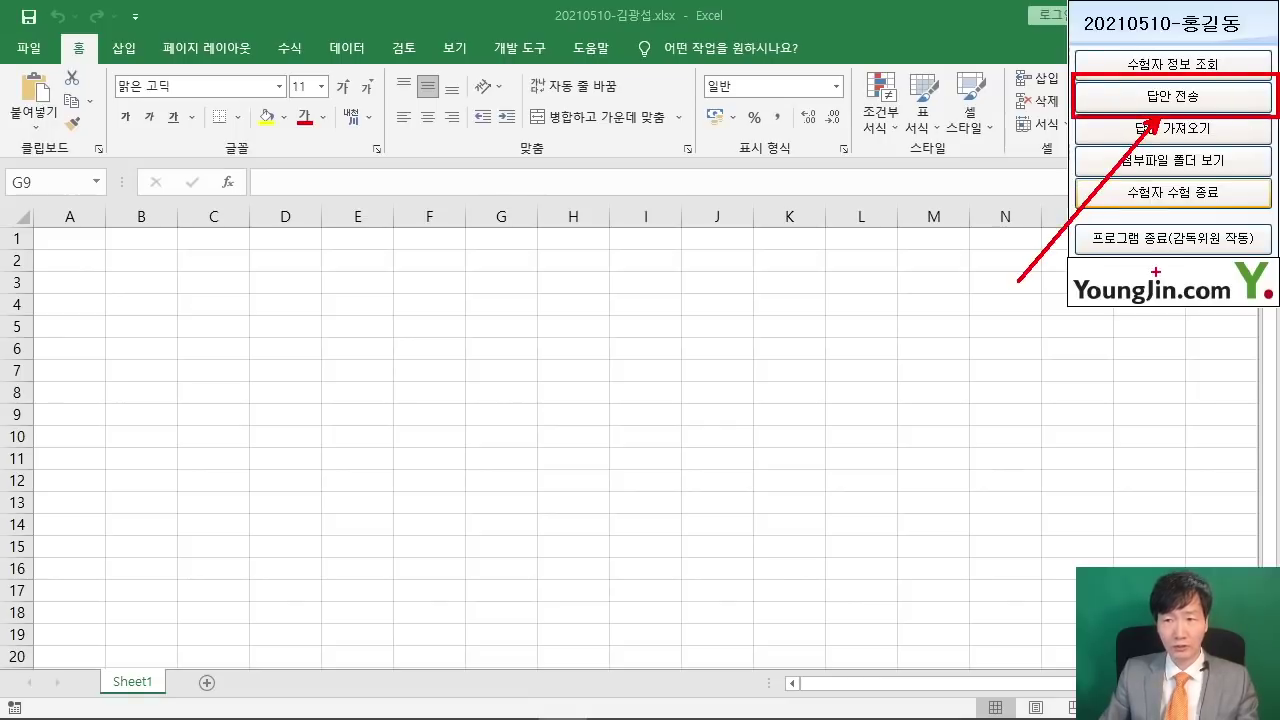
left_click(1219, 96)
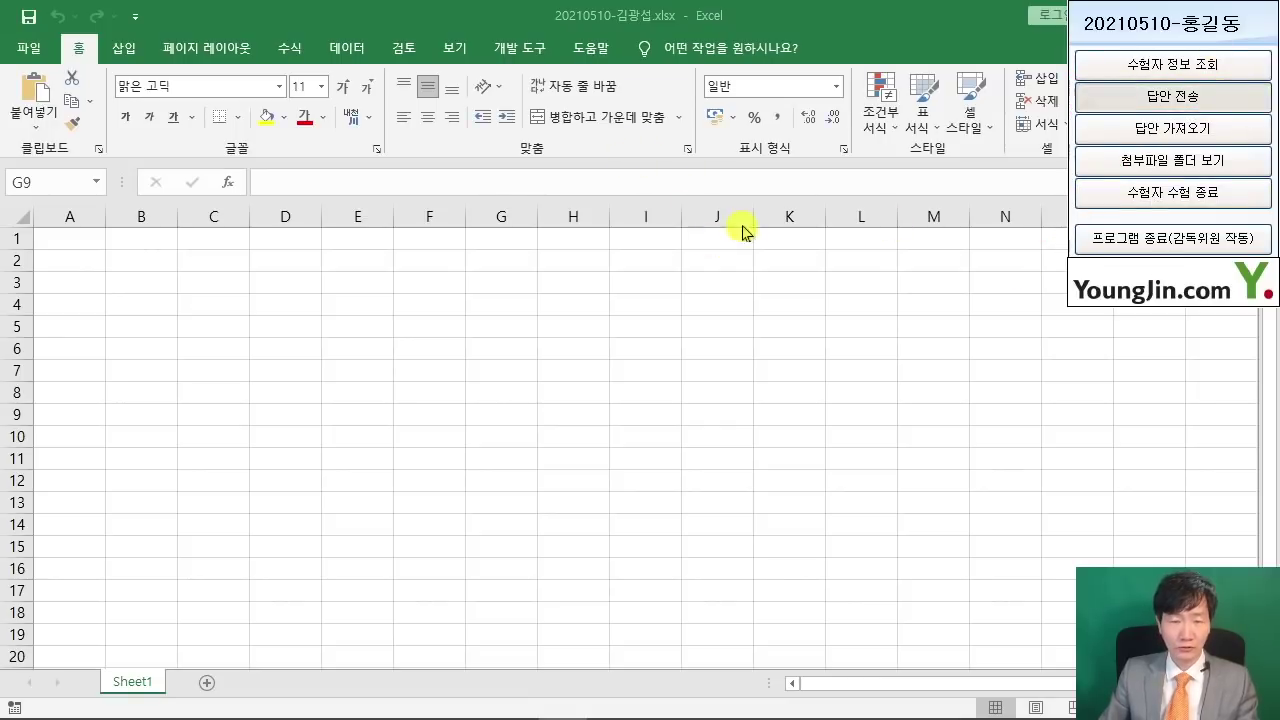
left_click_drag(634, 223, 1054, 265)
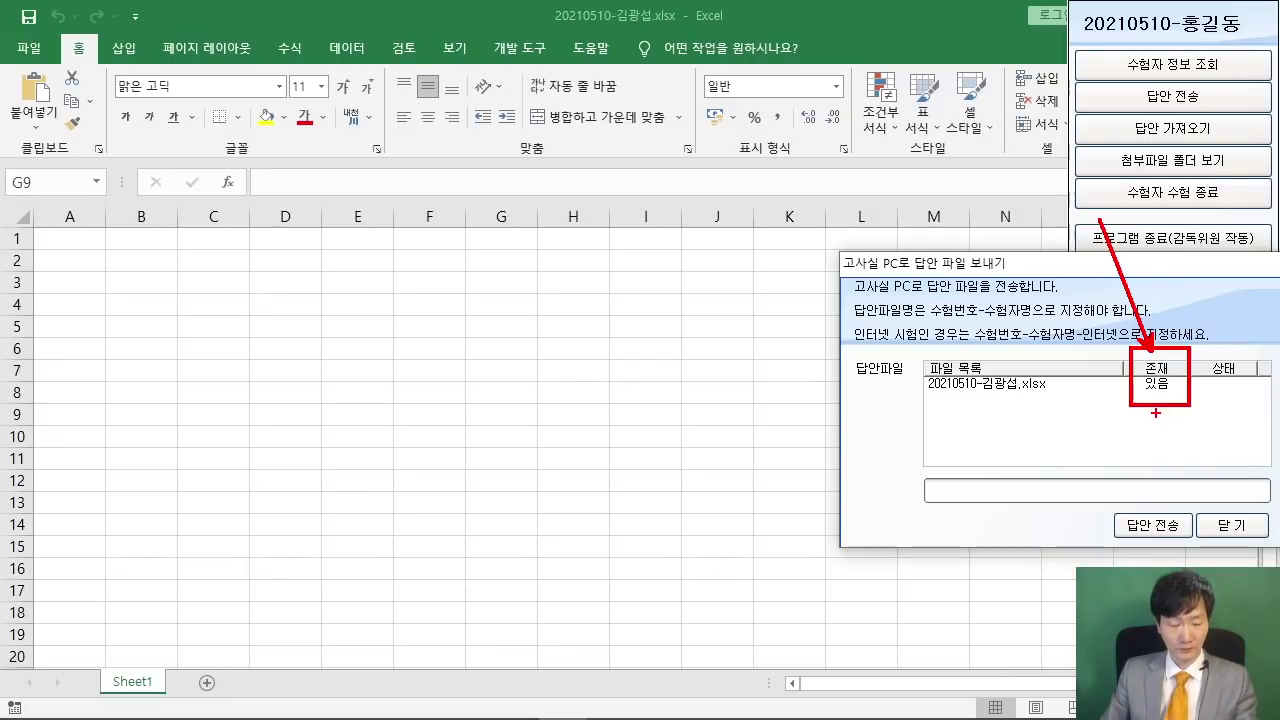
left_click(1160, 527)
left_click(1230, 525)
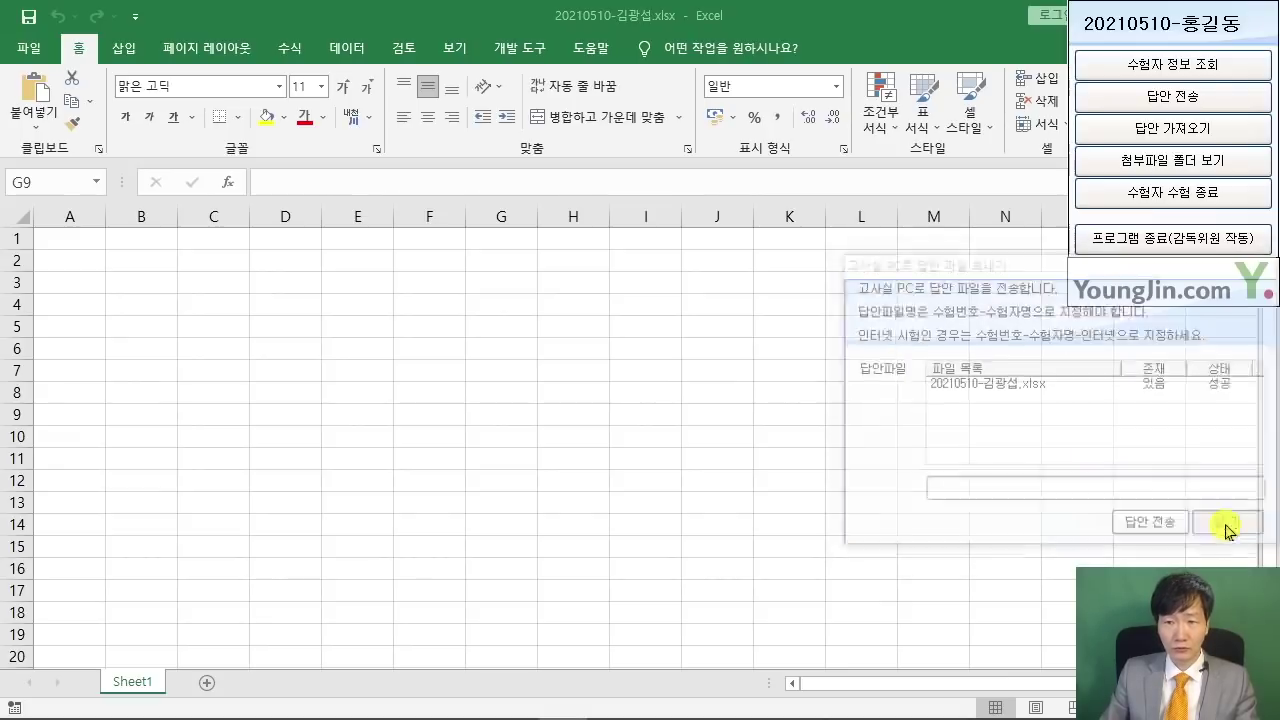
left_click(636, 387)
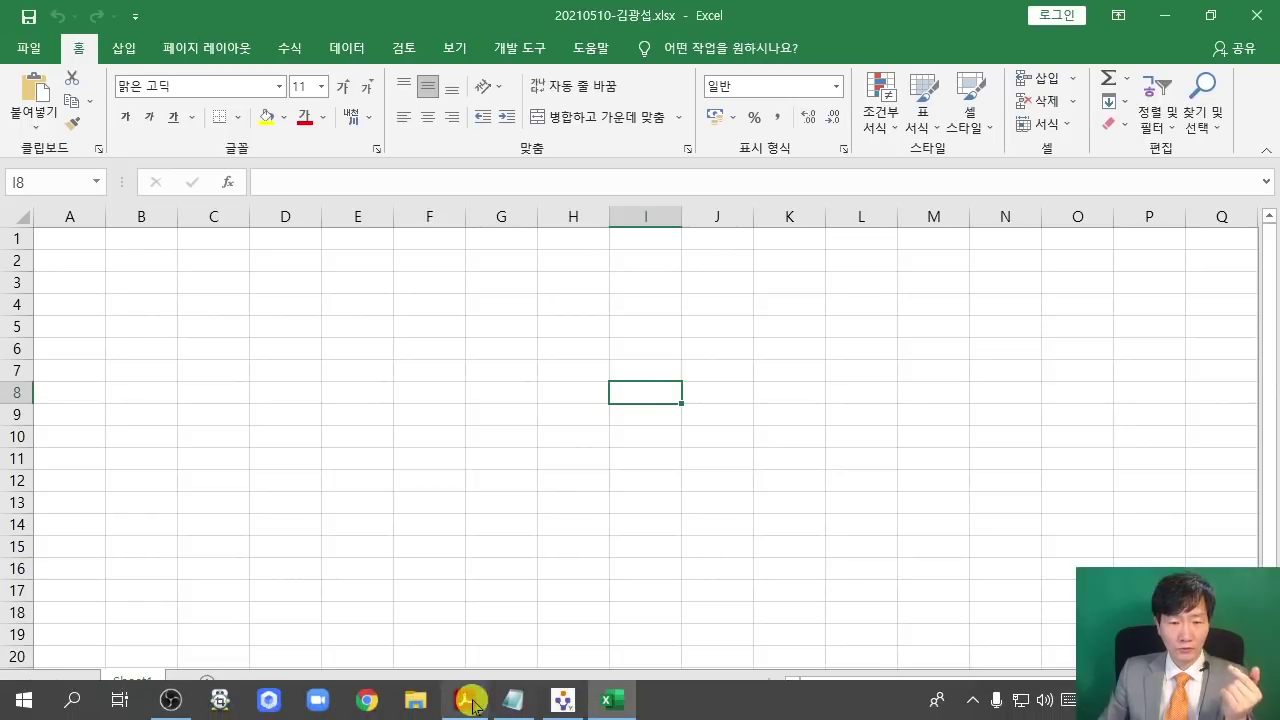
- Read the PDF's 답안 작성요령 rules on column A width and sheet names 제1작업–제4작업, then minimize it
left_click(465, 700)
scroll(473, 485, "down", 4)
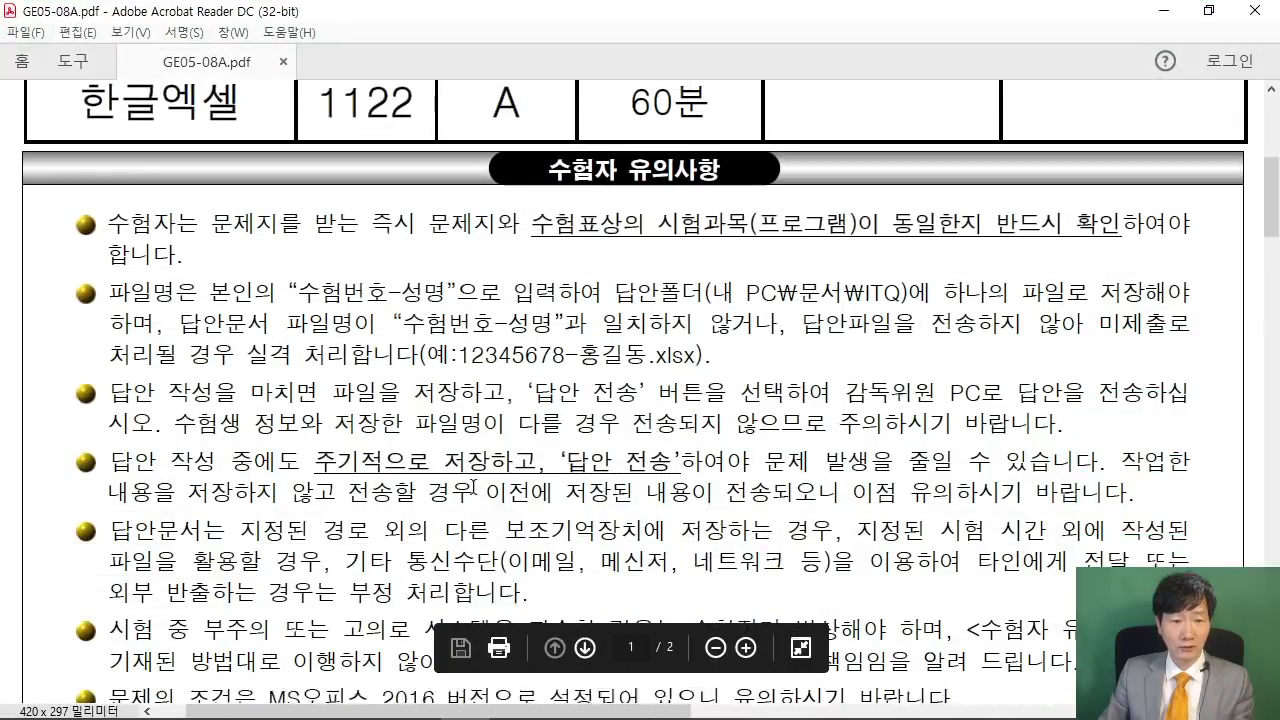
mouse_move(317, 445)
left_mouse_down()
mouse_move(652, 441)
mouse_move(658, 455)
left_mouse_up()
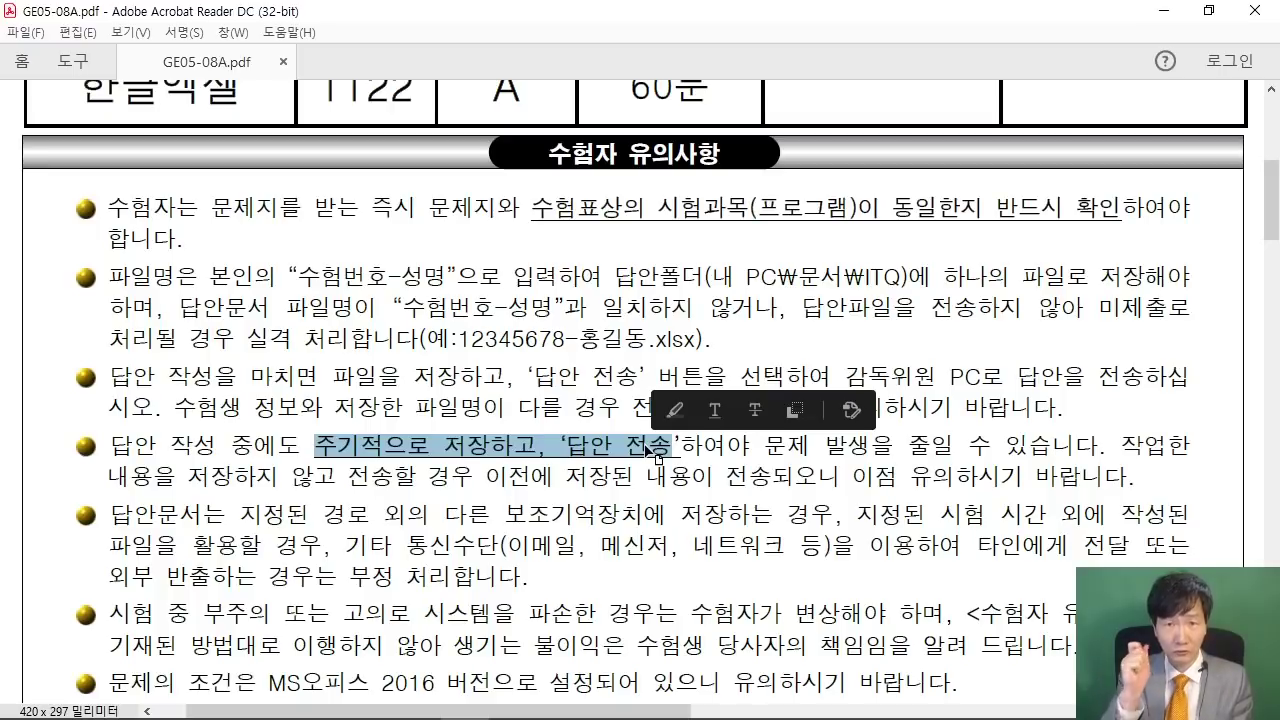
scroll(657, 455, "down", 8)
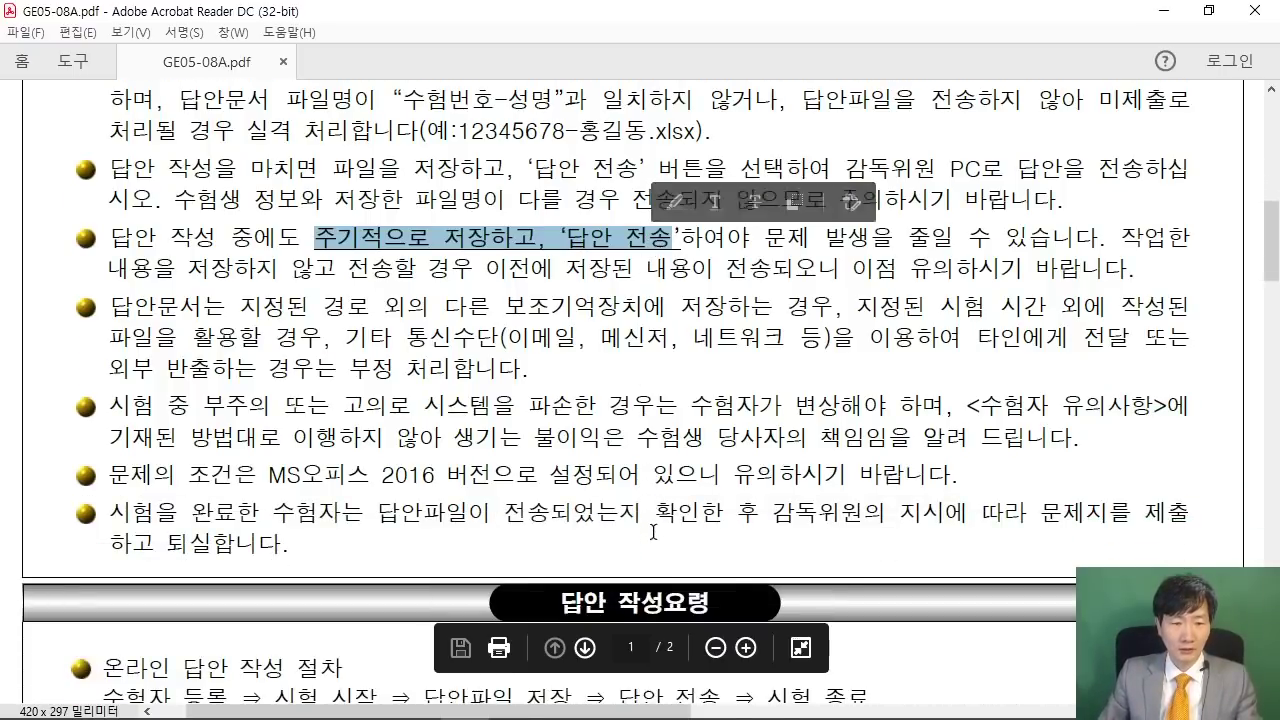
scroll(642, 515, "down", 7)
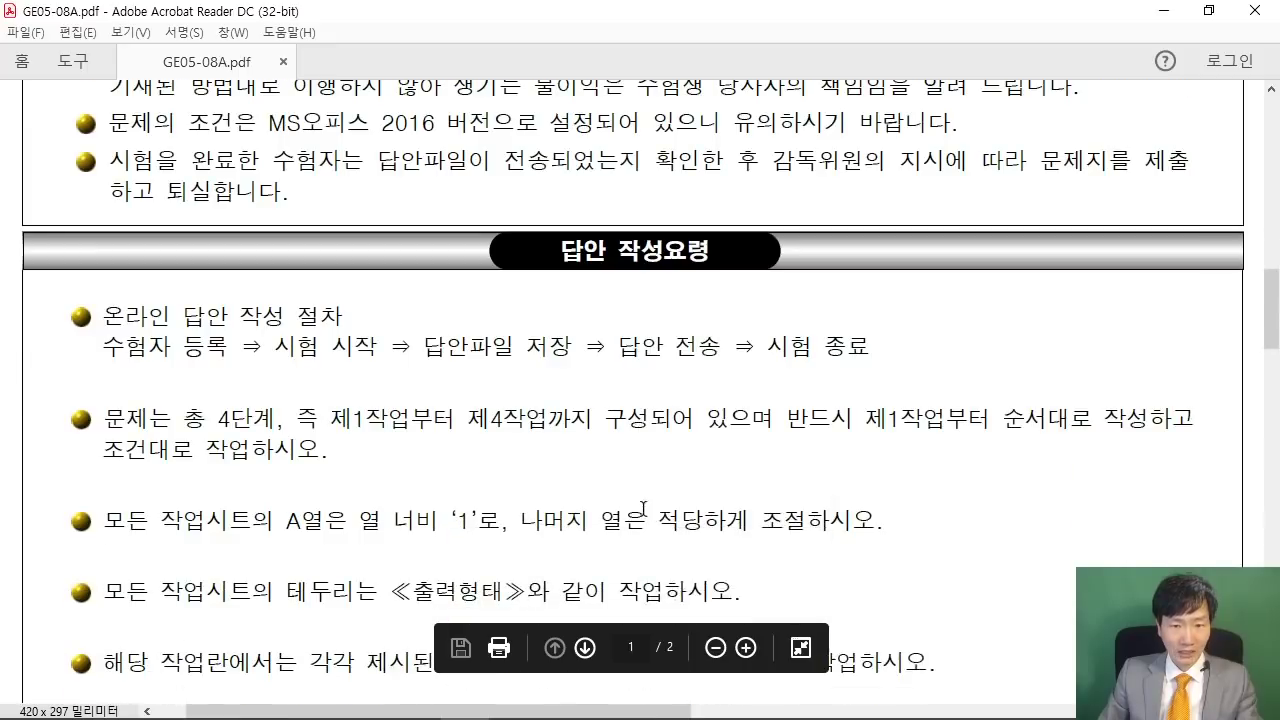
scroll(643, 460, "up", 1)
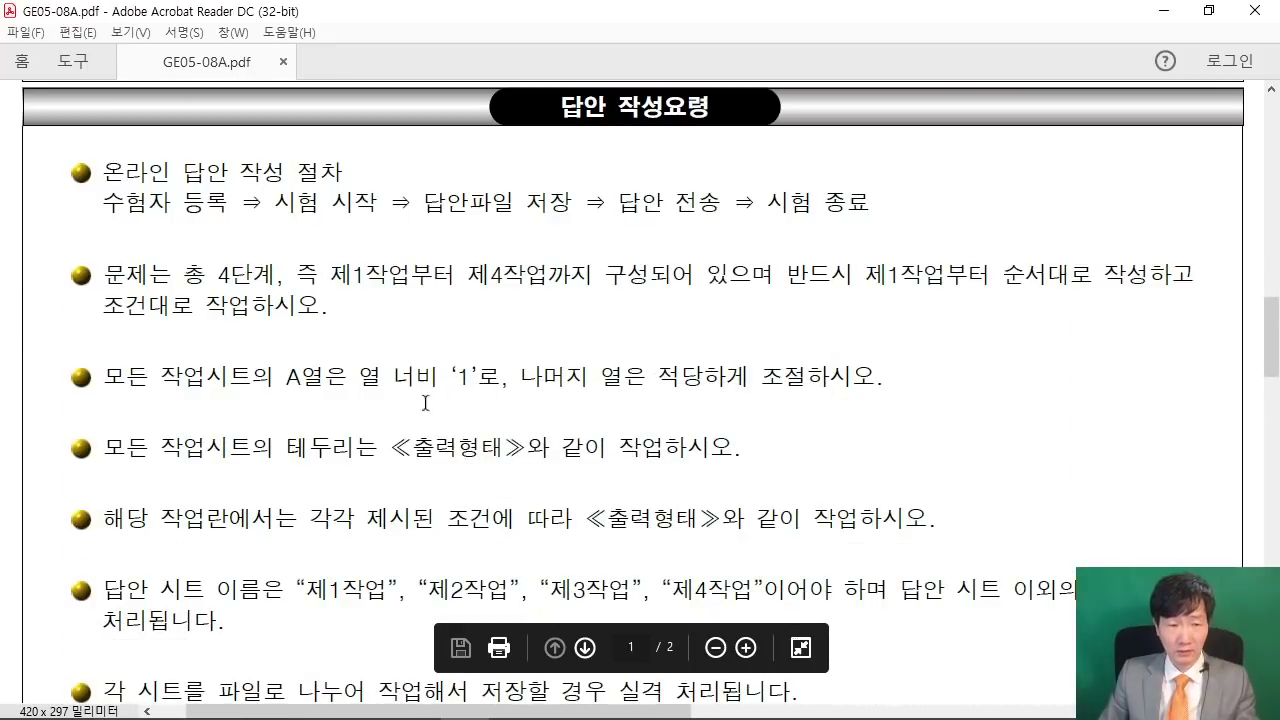
left_click_drag(104, 378, 414, 380)
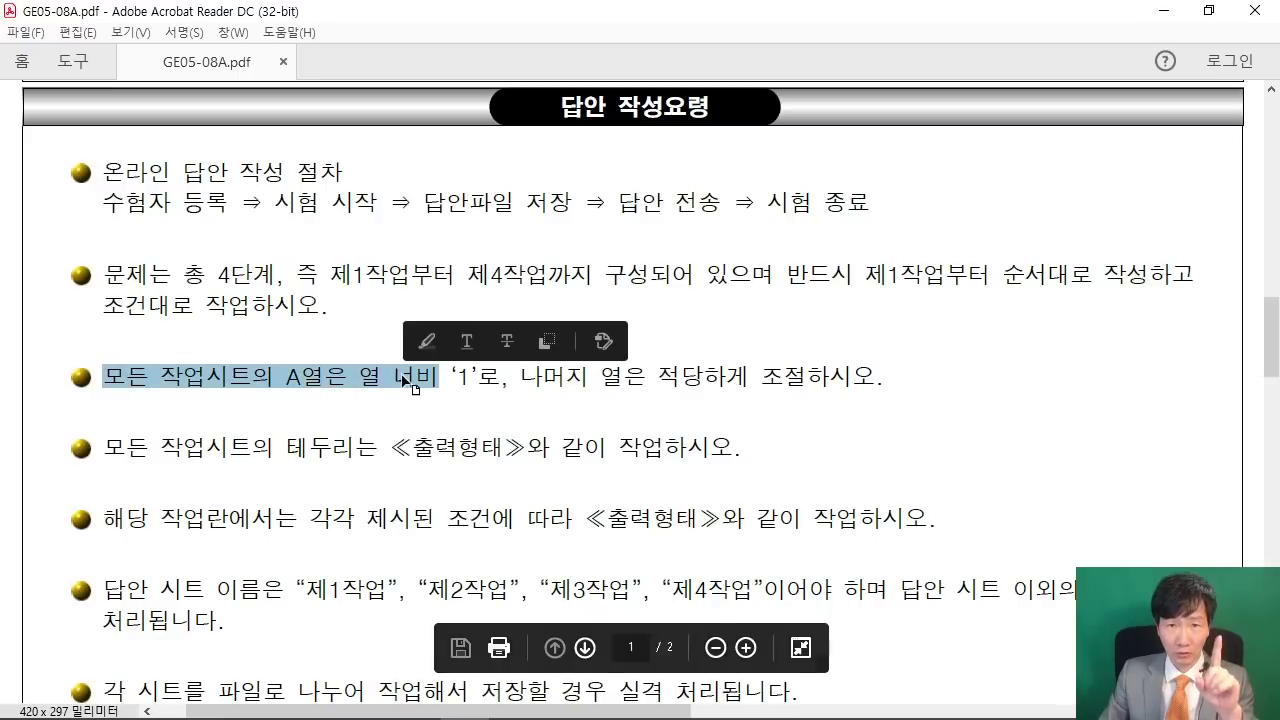
left_click_drag(295, 590, 850, 594)
left_click(749, 521)
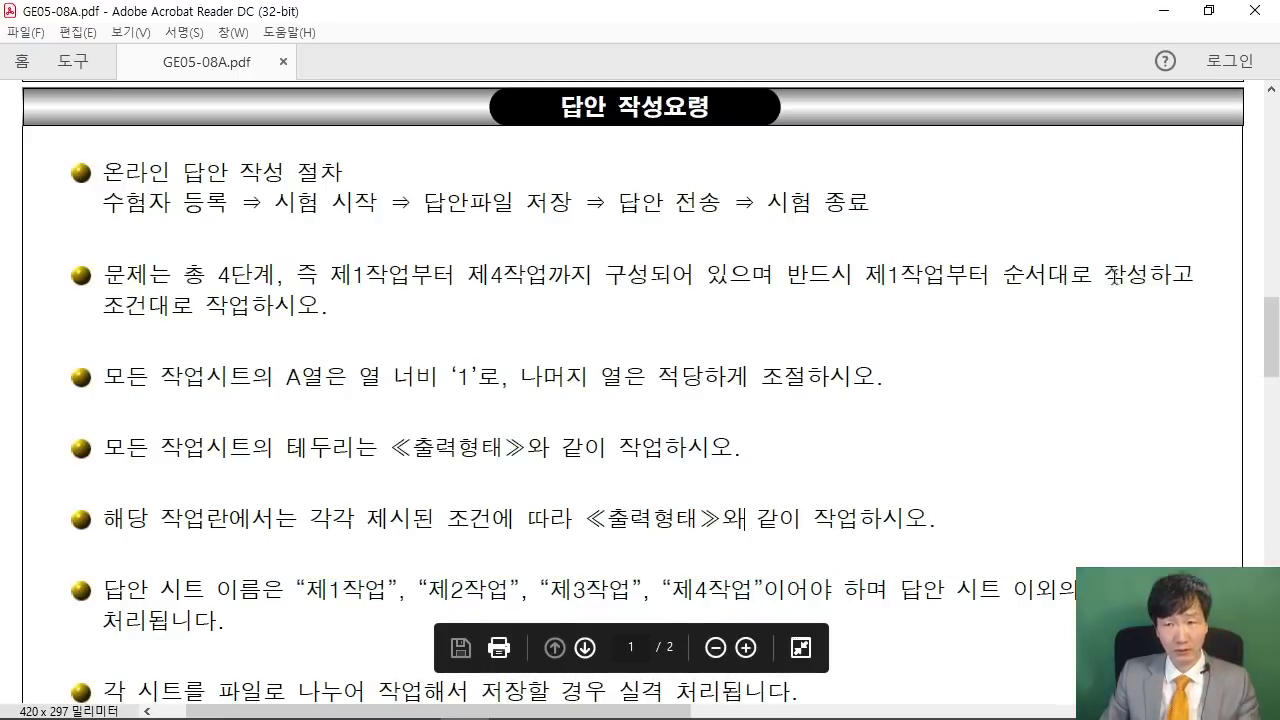
left_click(1163, 12)
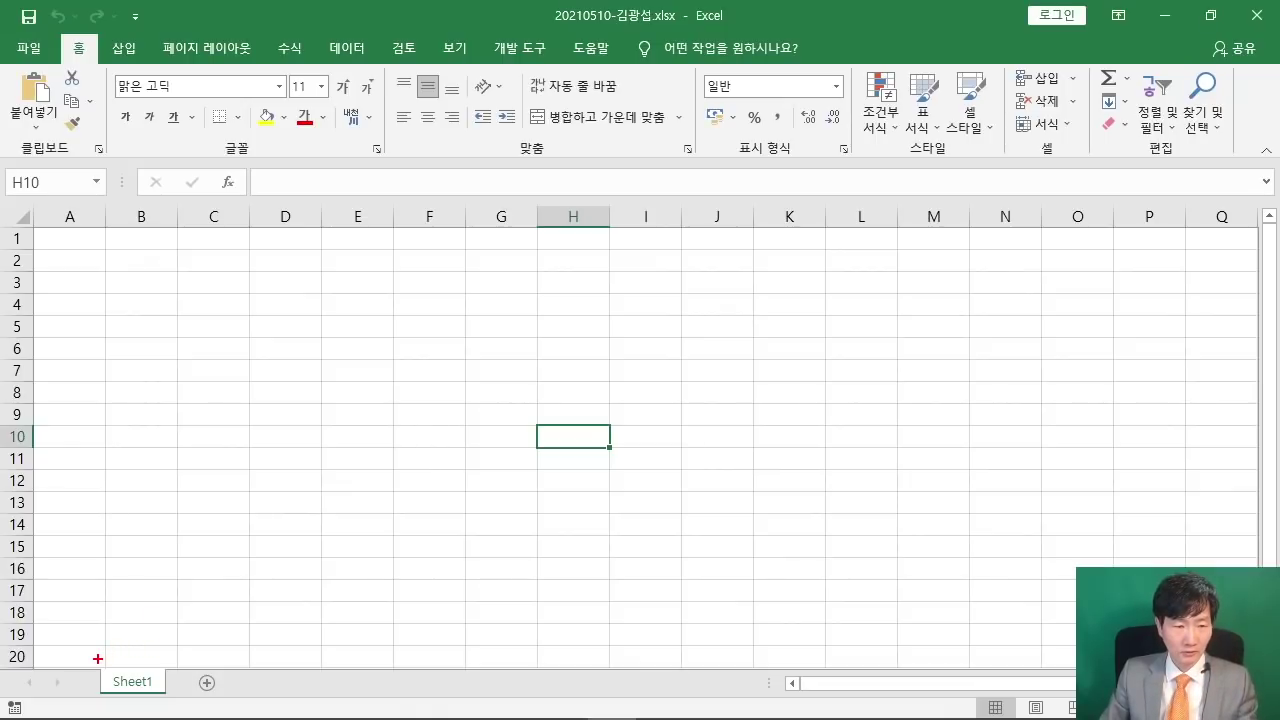
- Add Sheet2 and Sheet3 to the workbook and return to Sheet1
mouse_move(98, 659)
left_mouse_down()
mouse_move(169, 706)
mouse_move(289, 502)
left_mouse_up()
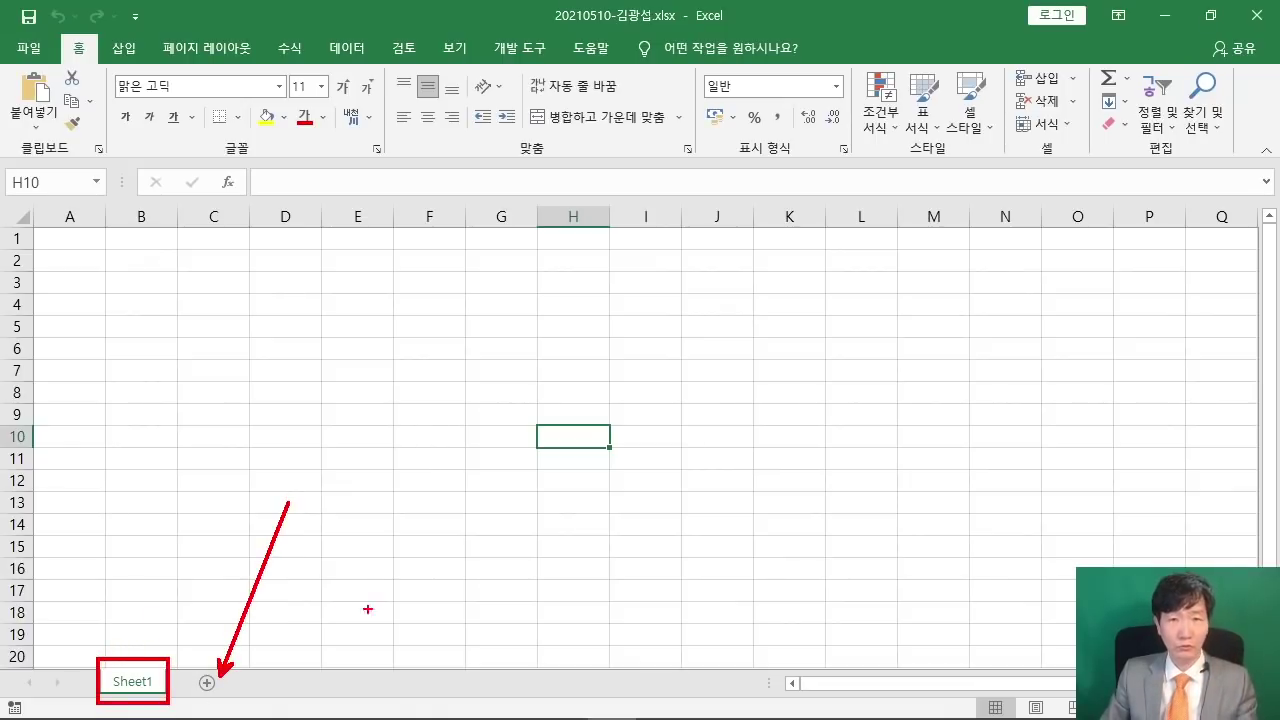
left_click(207, 682)
left_click(273, 684)
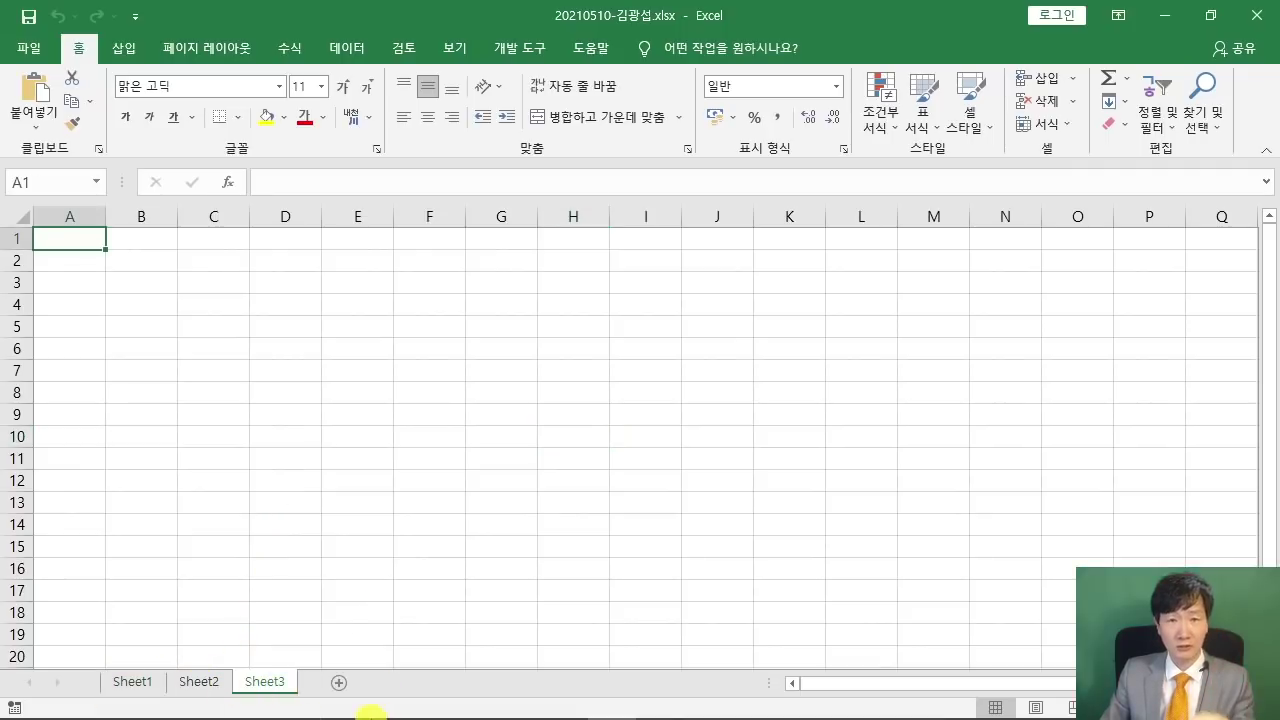
left_click(140, 681)
- Group Sheet1 through Sheet3 by Shift-selecting the Sheet3 tab
left_click_drag(110, 652, 186, 714)
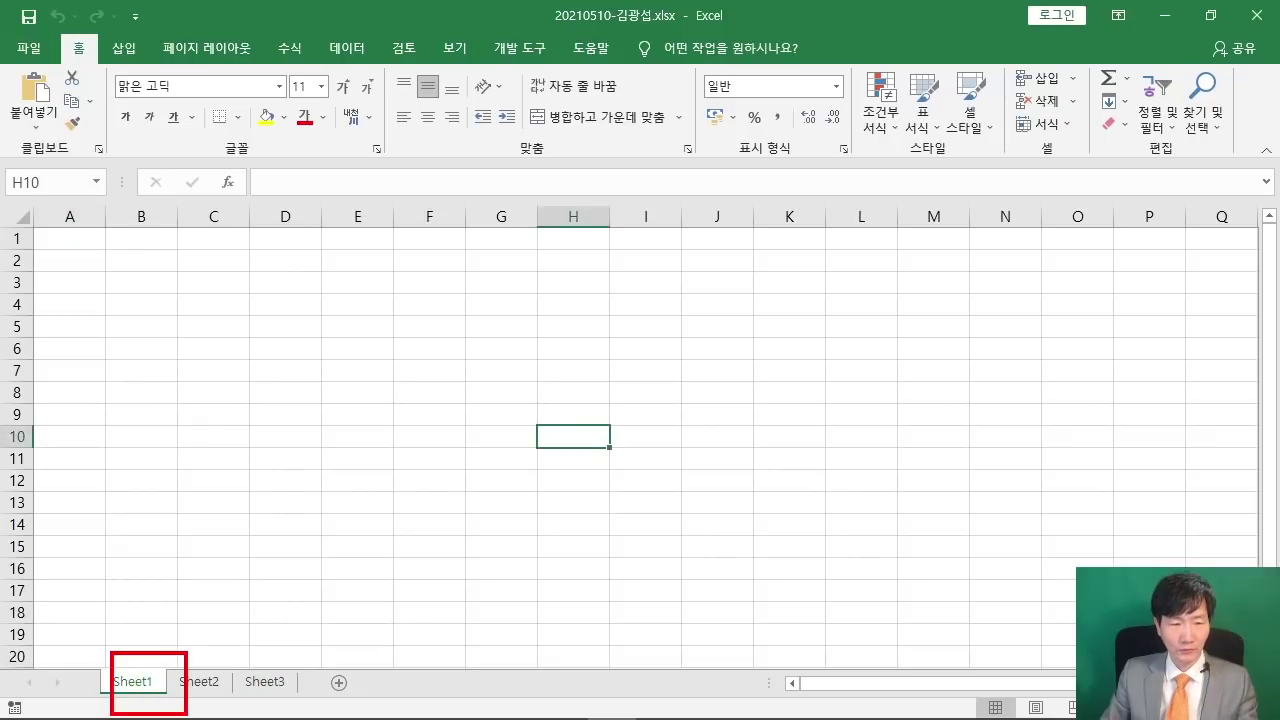
left_click_drag(290, 222, 508, 334)
left_click_drag(396, 251, 328, 298)
left_click_drag(396, 232, 425, 310)
left_click_drag(444, 272, 446, 292)
left_click(430, 242)
left_click_drag(476, 240, 480, 302)
left_click_drag(514, 226, 536, 282)
left_click_drag(428, 270, 552, 268)
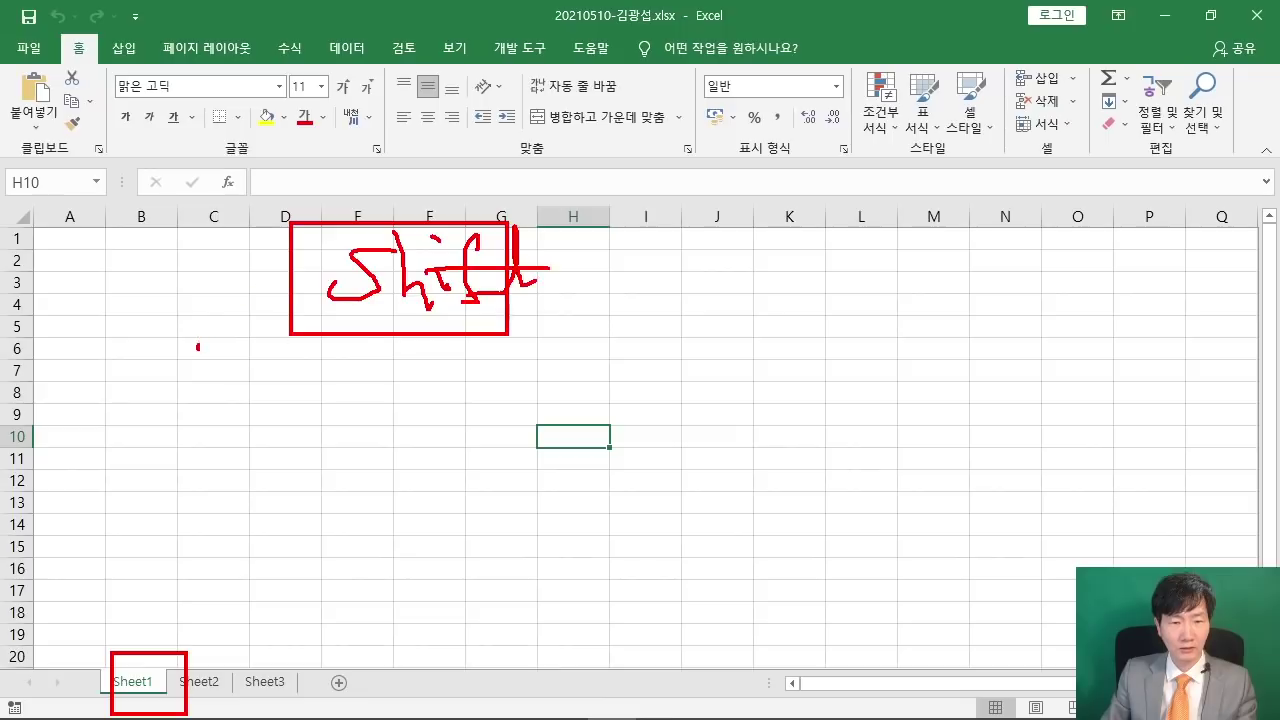
left_click_drag(198, 348, 288, 458)
left_click_drag(287, 678, 484, 476)
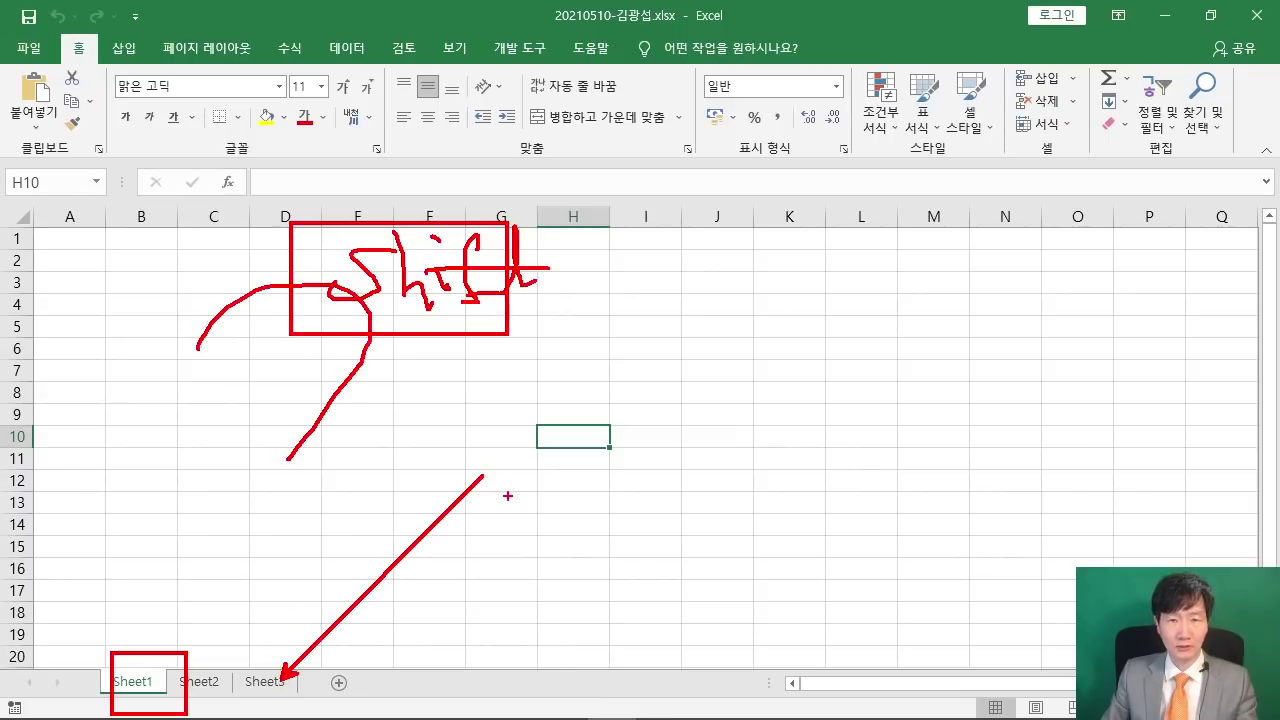
key("Escape")
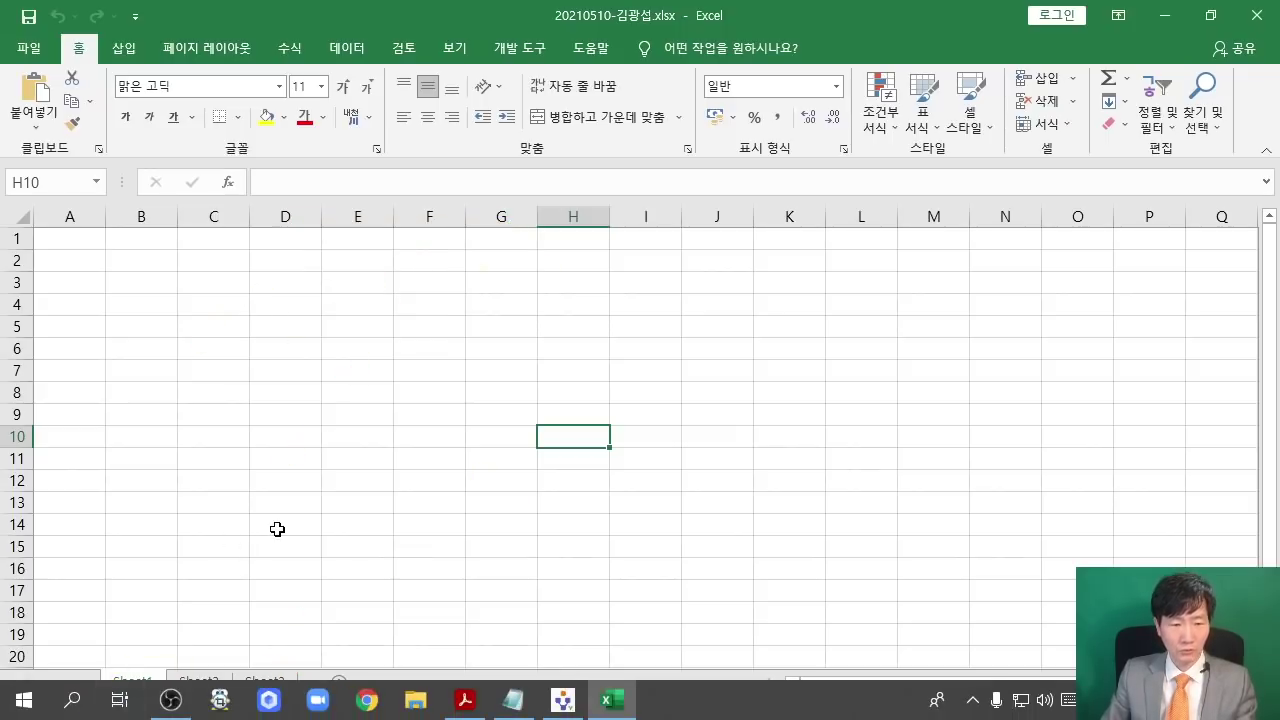
left_click(274, 680, "shift")
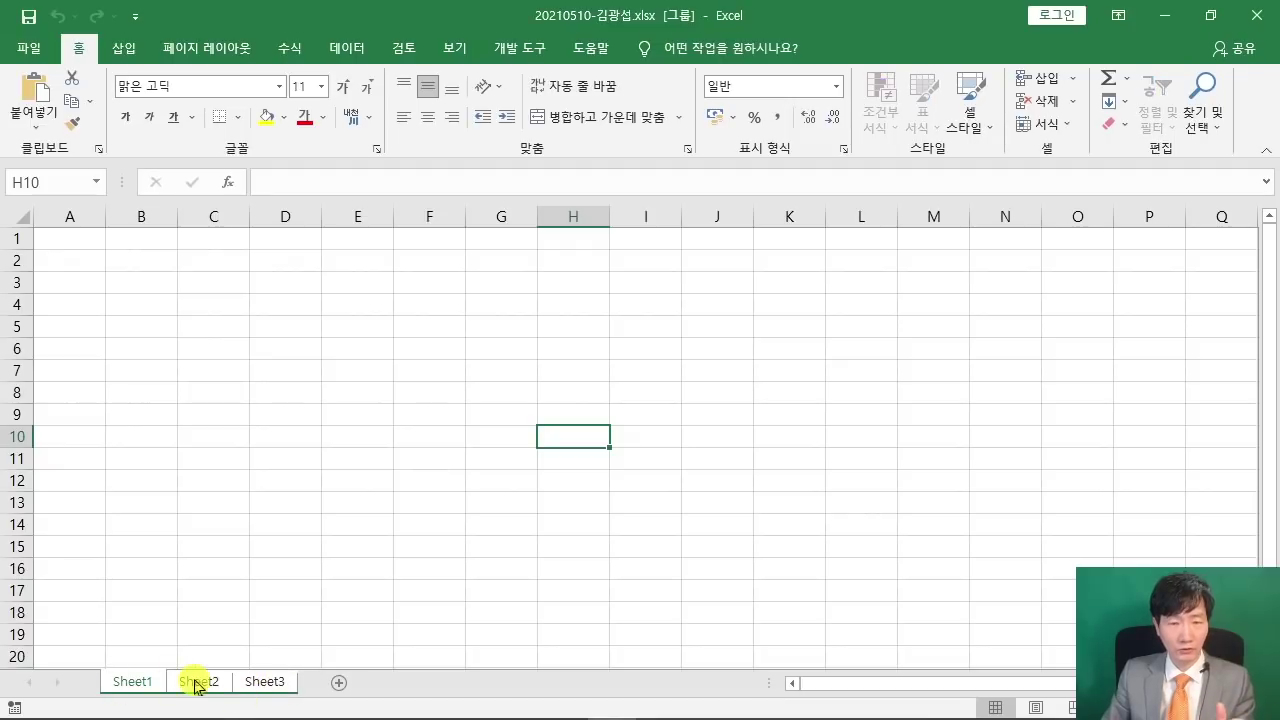
- Set column A width to 1 on the grouped sheets, then minimize Excel
left_click(76, 212)
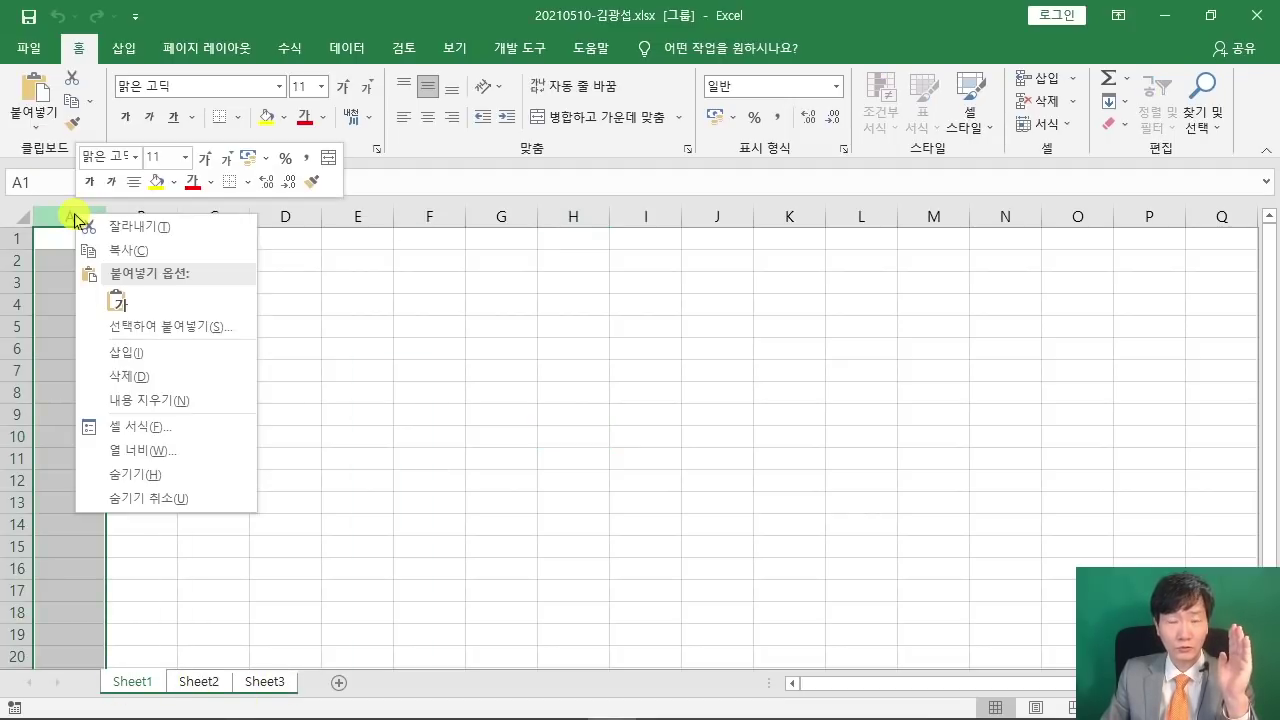
left_click(164, 456)
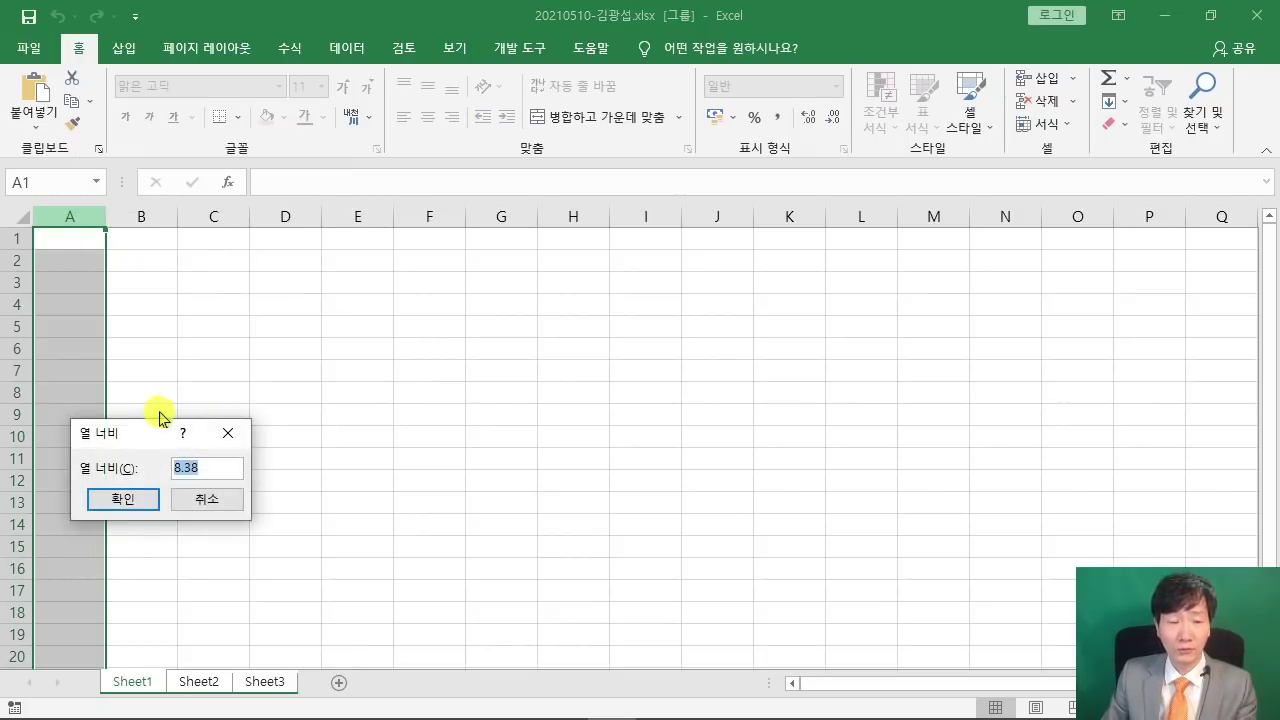
left_click_drag(155, 434, 531, 169)
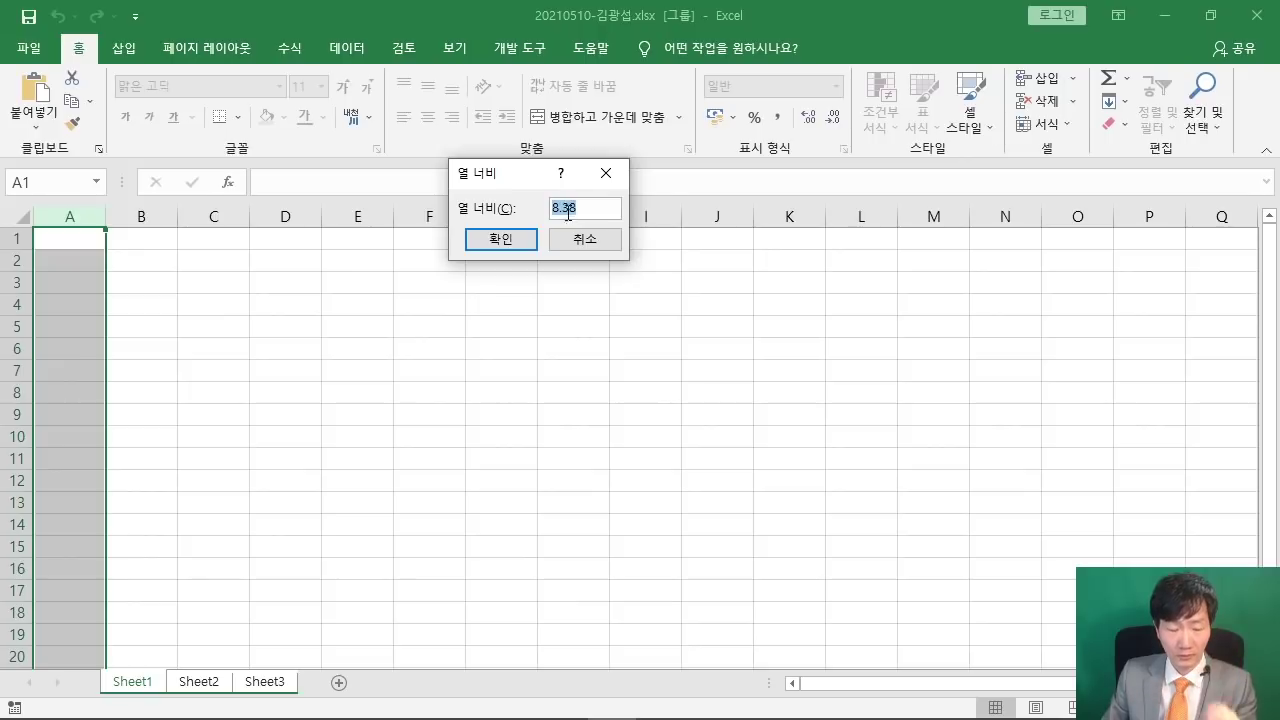
type("1")
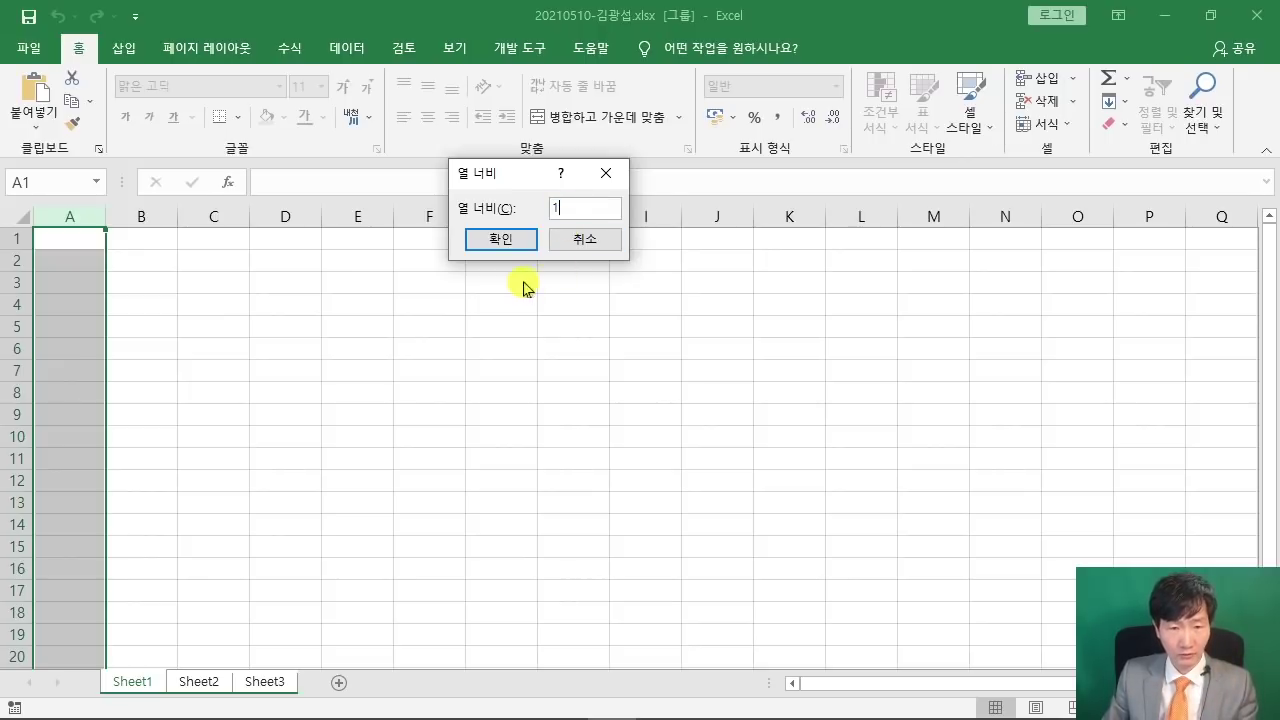
left_click(501, 244)
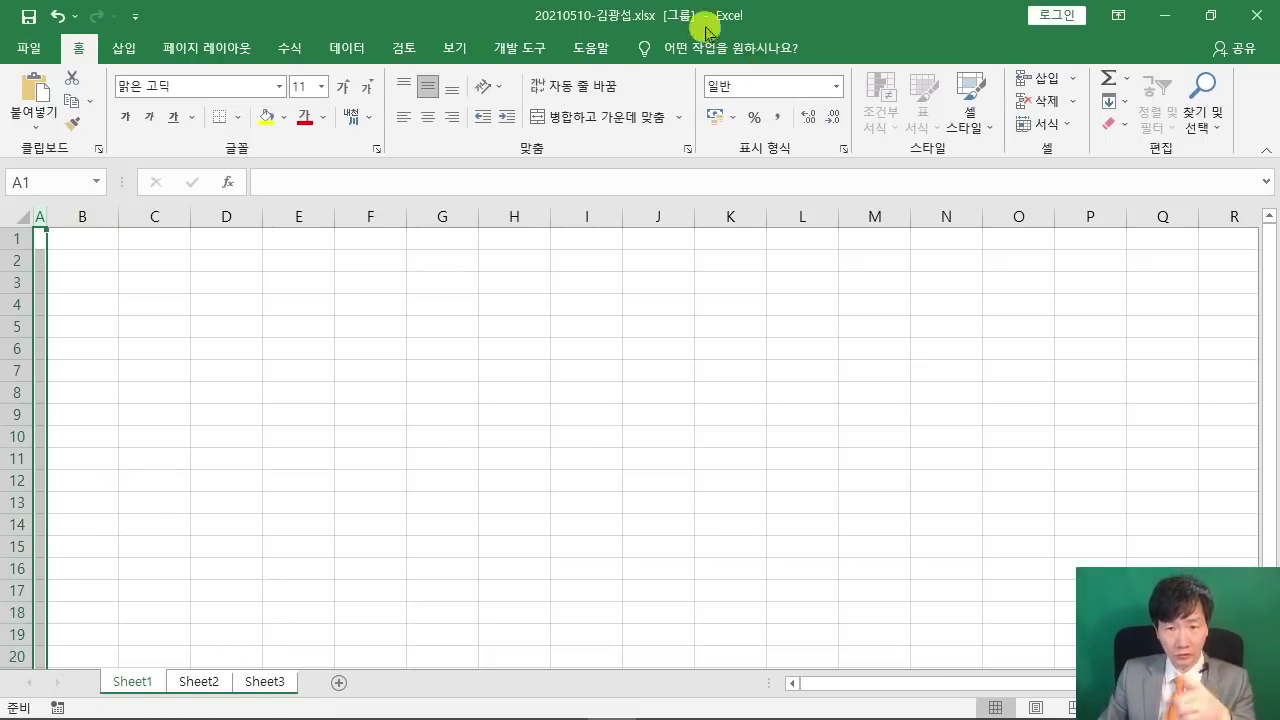
left_click(1170, 16)
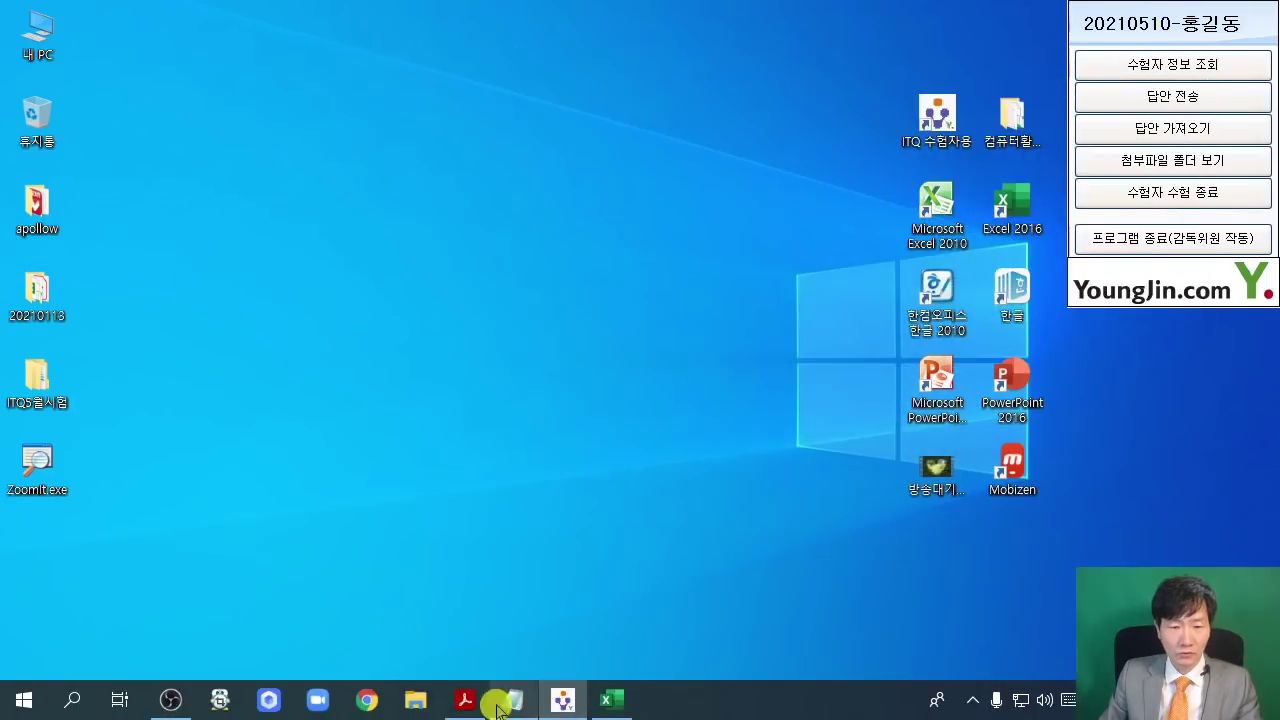
- Review the PDF's ≪출력형태≫ table and ≪조건≫ font rule (굴림, 11pt), then return to Excel
left_click(464, 712)
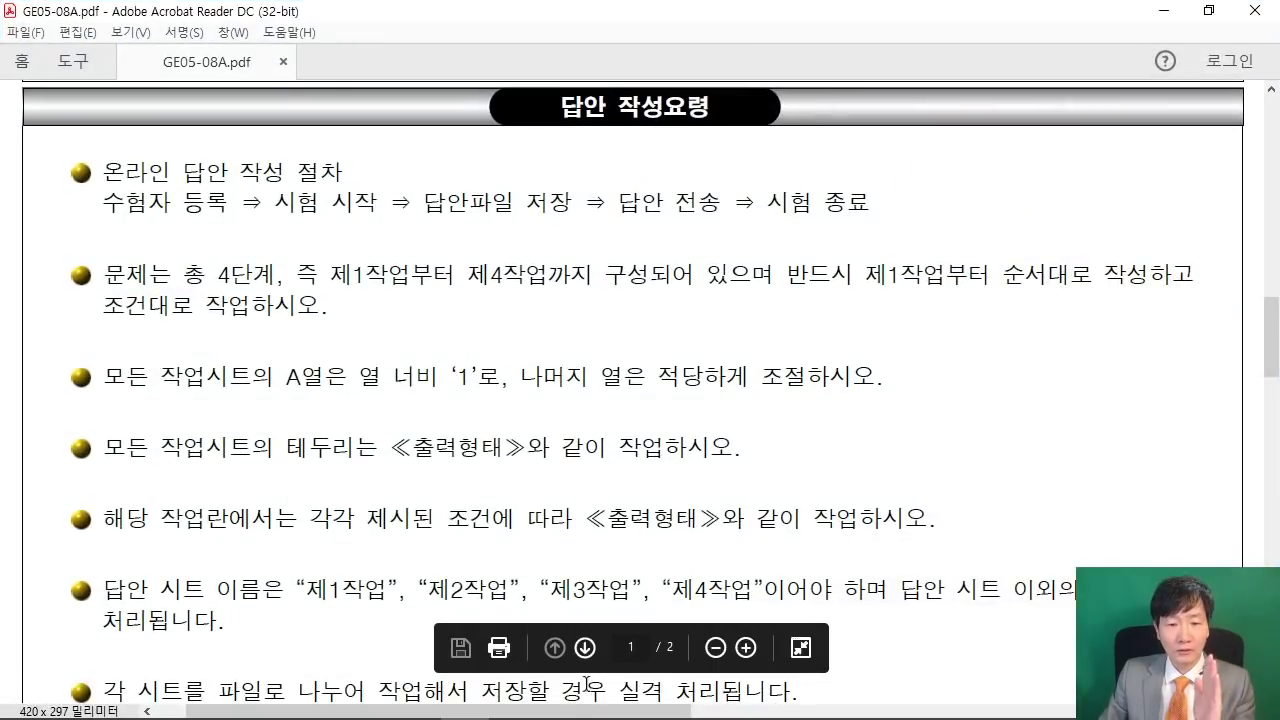
left_click_drag(560, 710, 1066, 703)
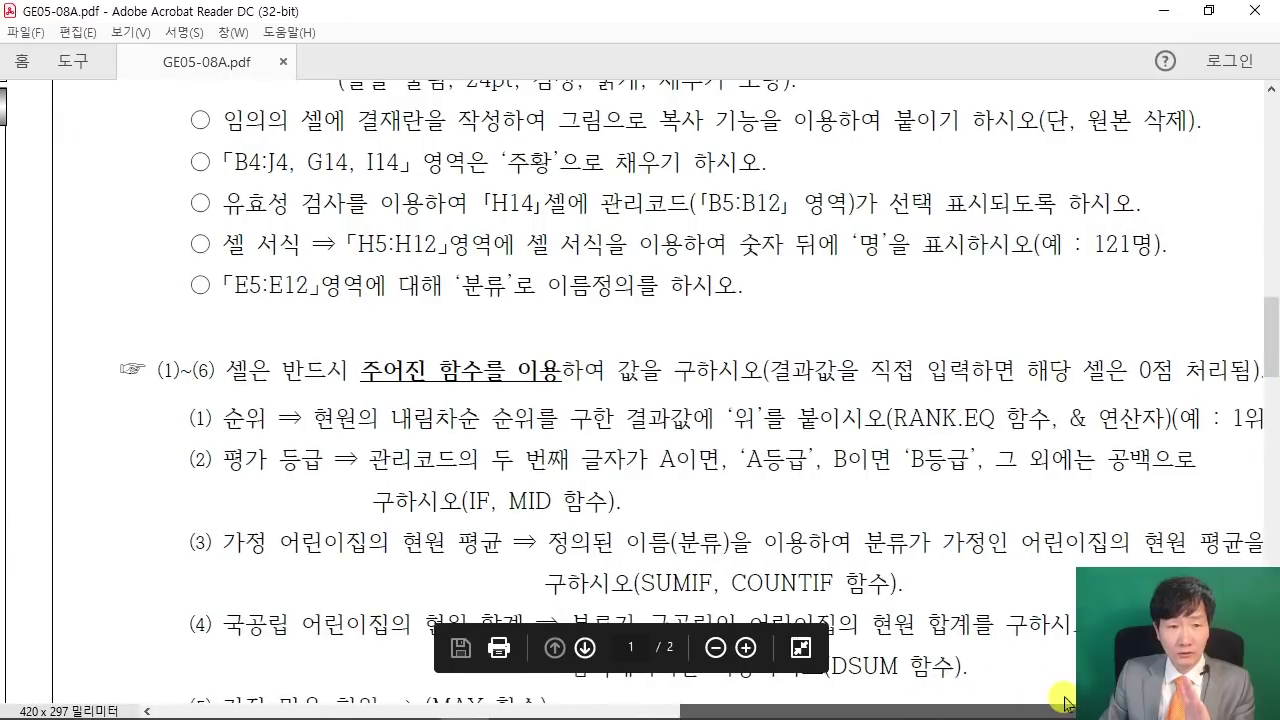
scroll(705, 295, "up", 5)
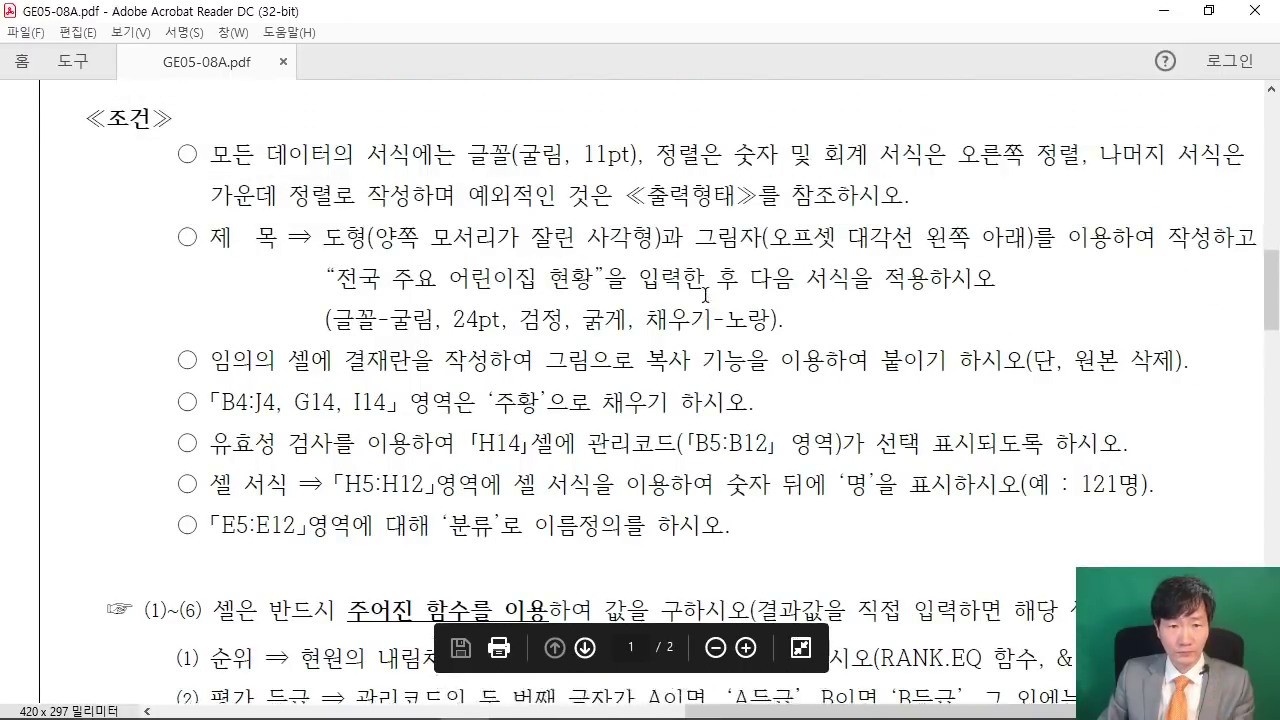
scroll(705, 295, "up", 8)
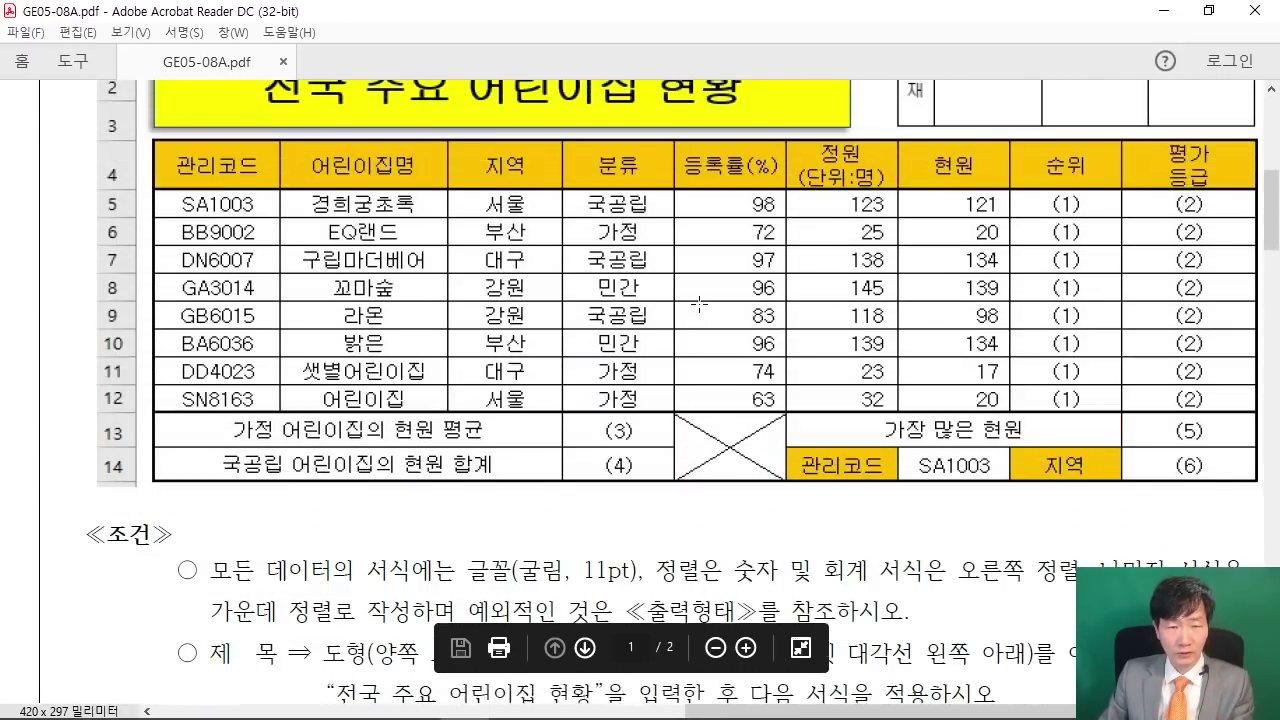
scroll(699, 303, "up", 4)
scroll(700, 339, "down", 1)
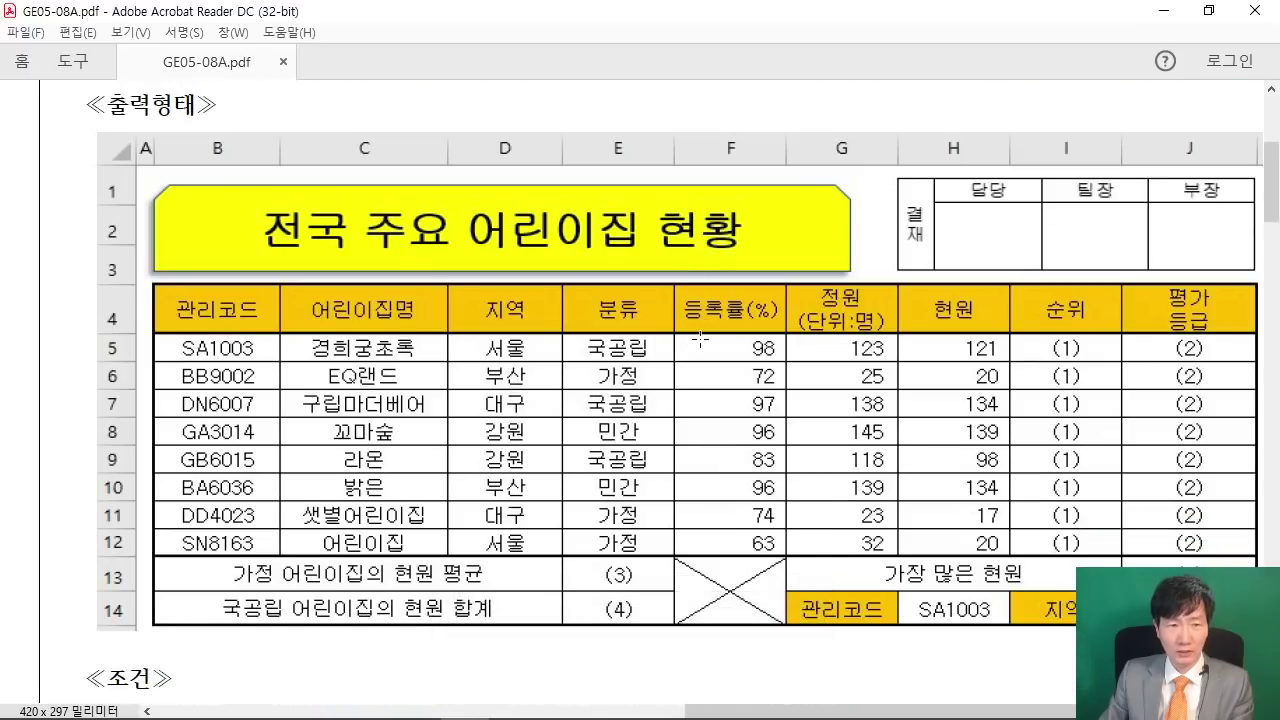
scroll(700, 339, "down", 6)
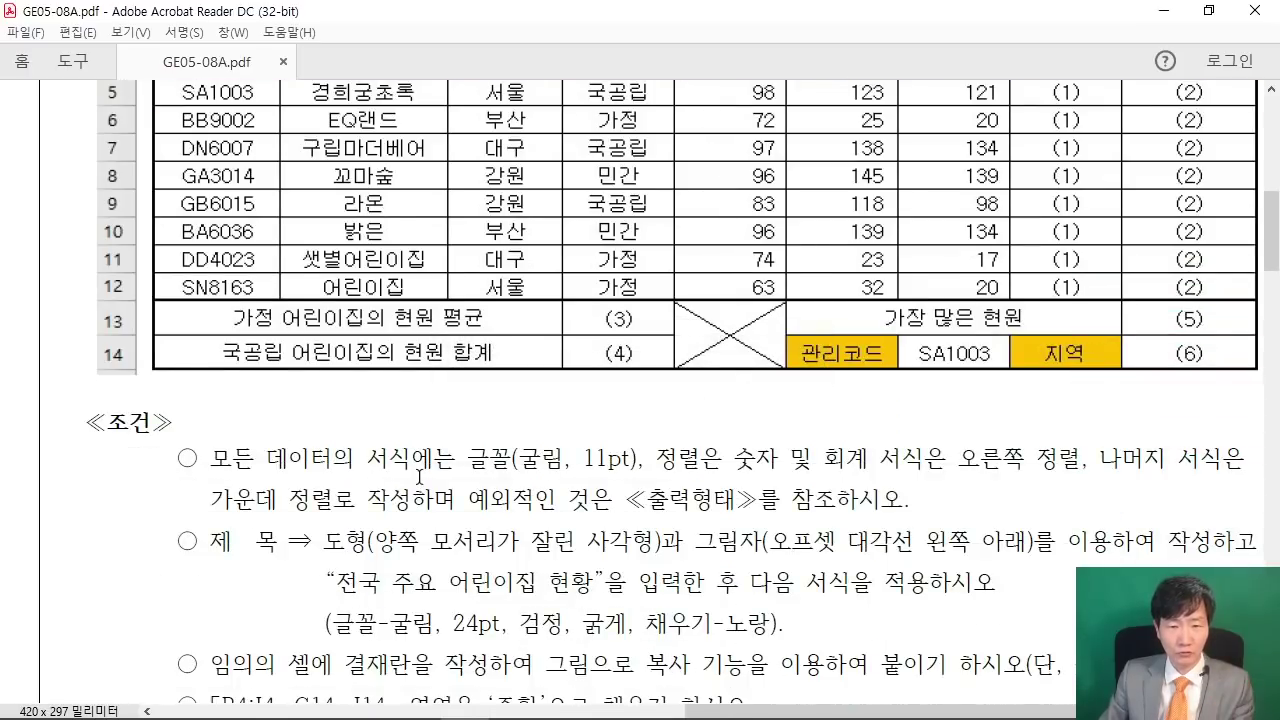
scroll(703, 686, "right", 1)
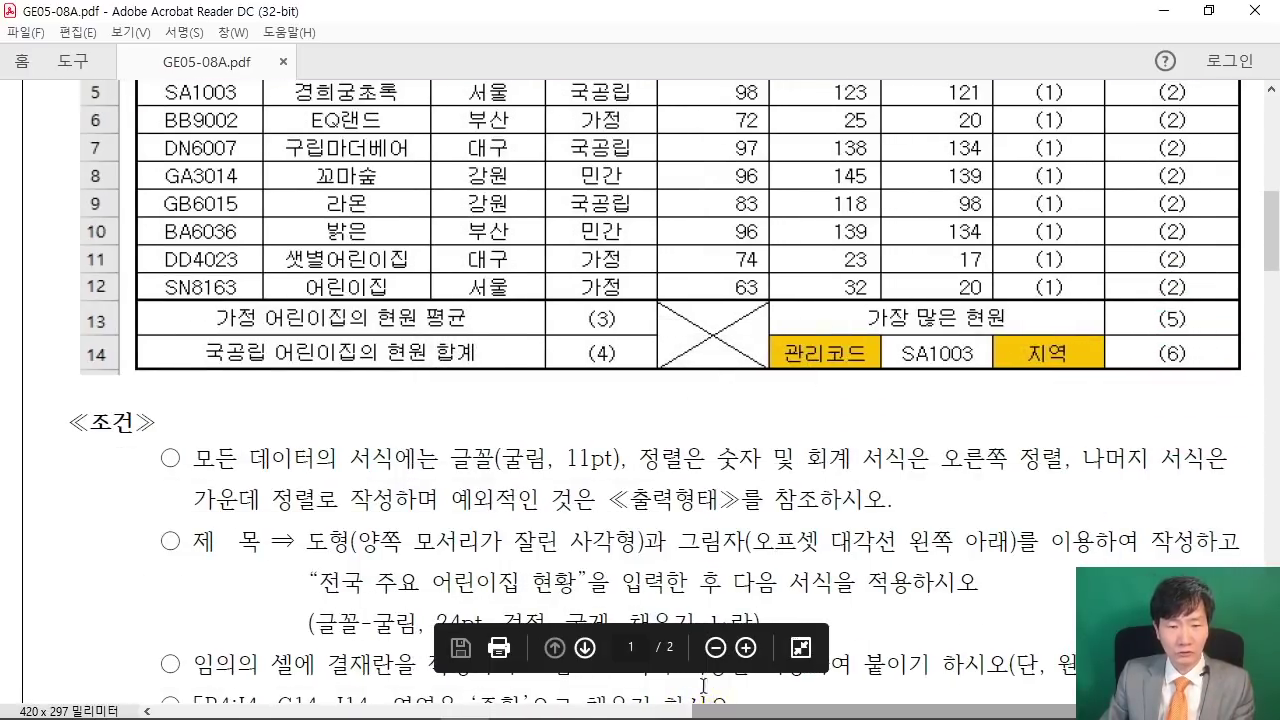
left_click_drag(500, 458, 546, 458)
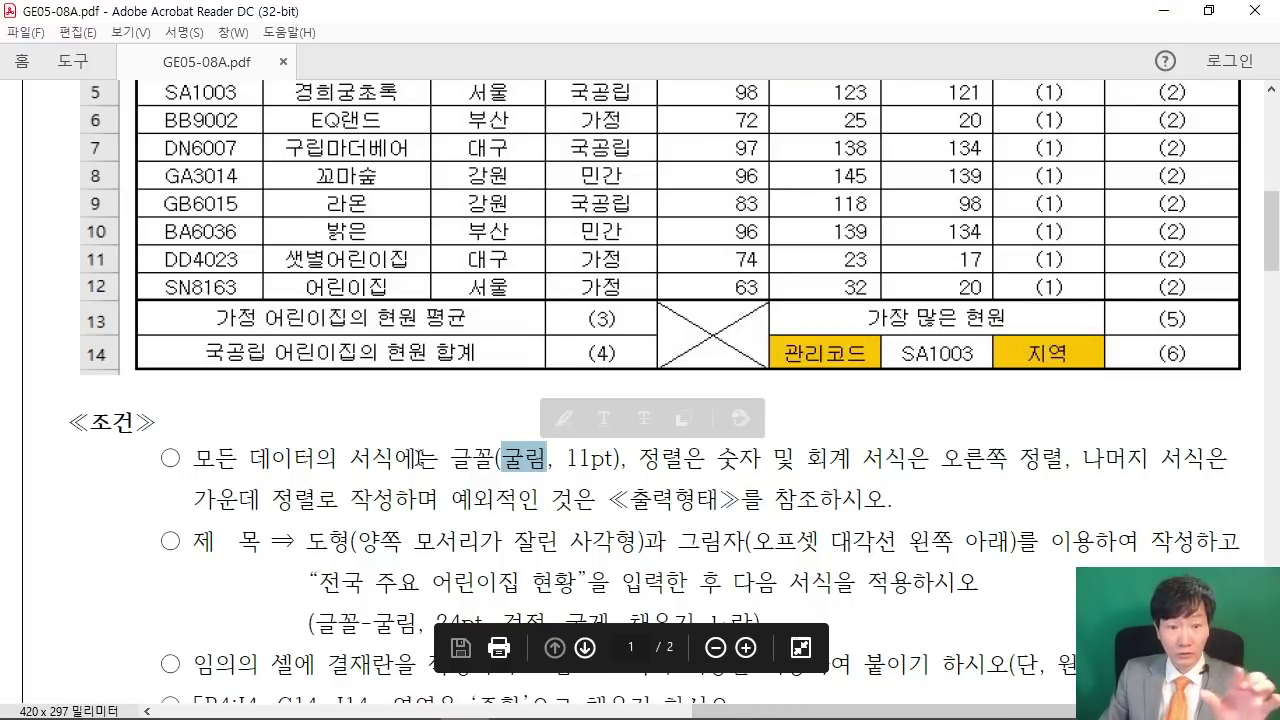
left_click(1160, 11)
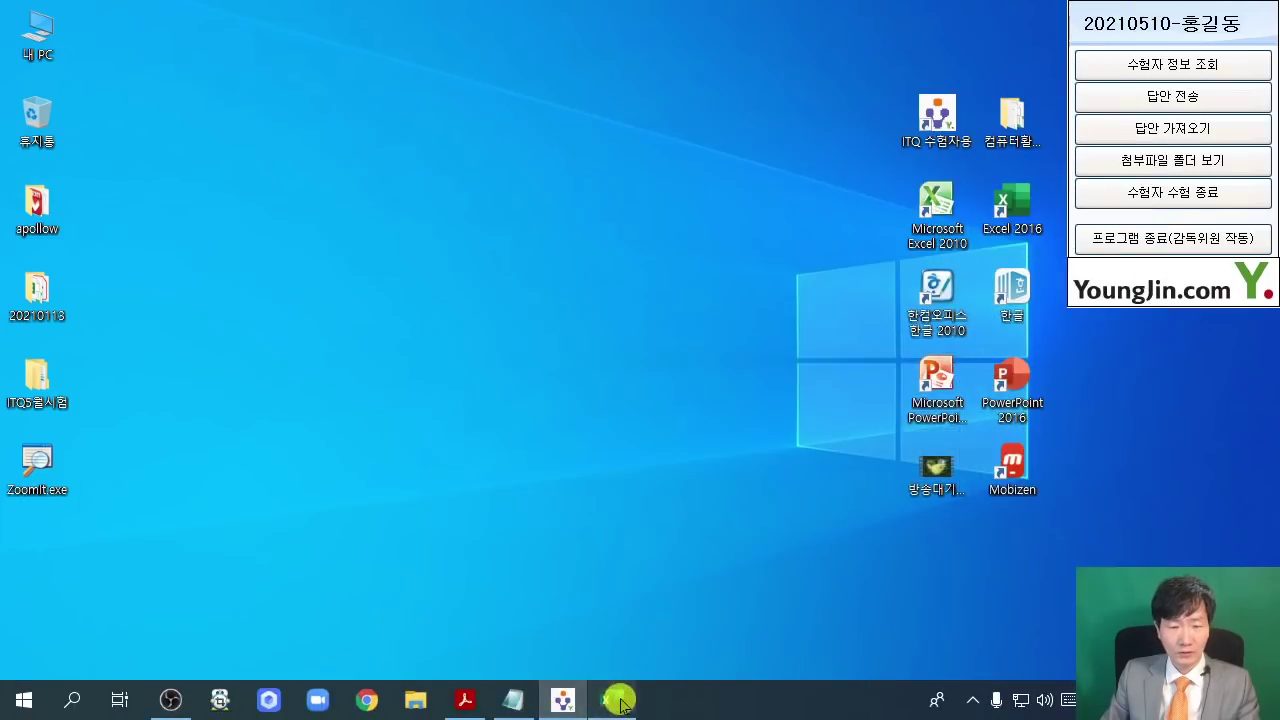
left_click(612, 698)
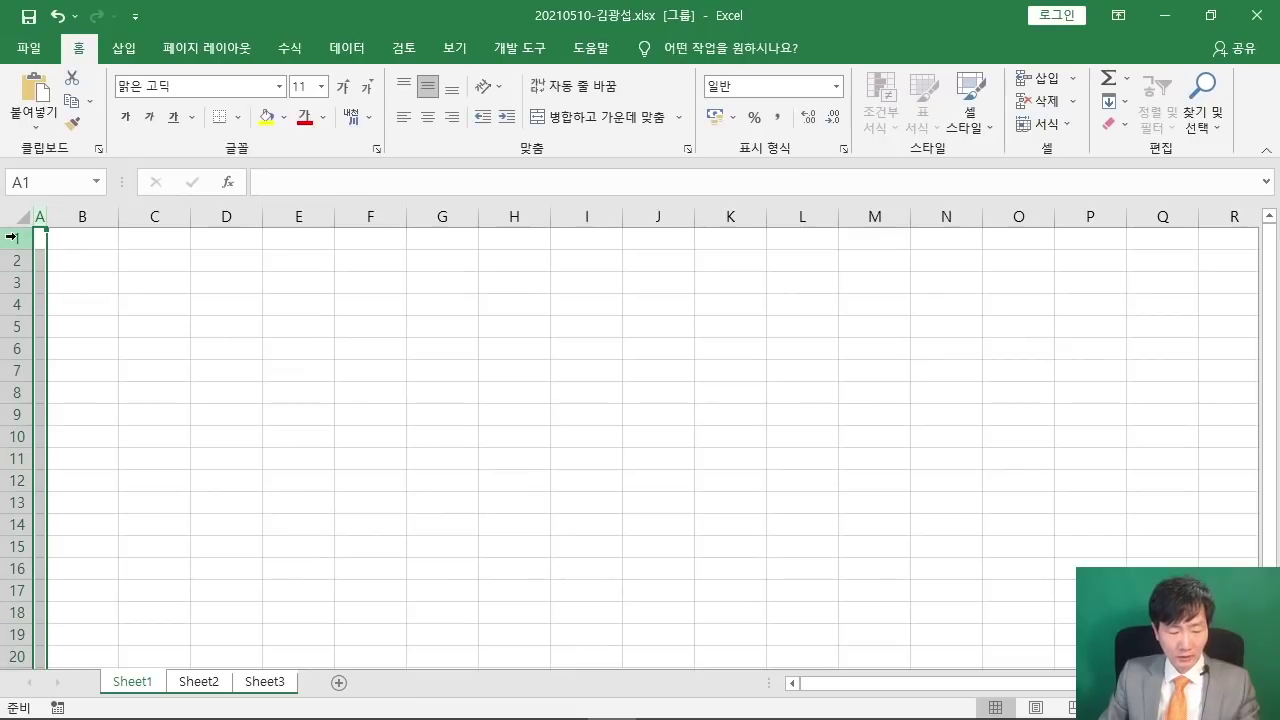
- Select all cells on the grouped sheets and set their font to 굴림
left_click_drag(20, 212, 143, 309)
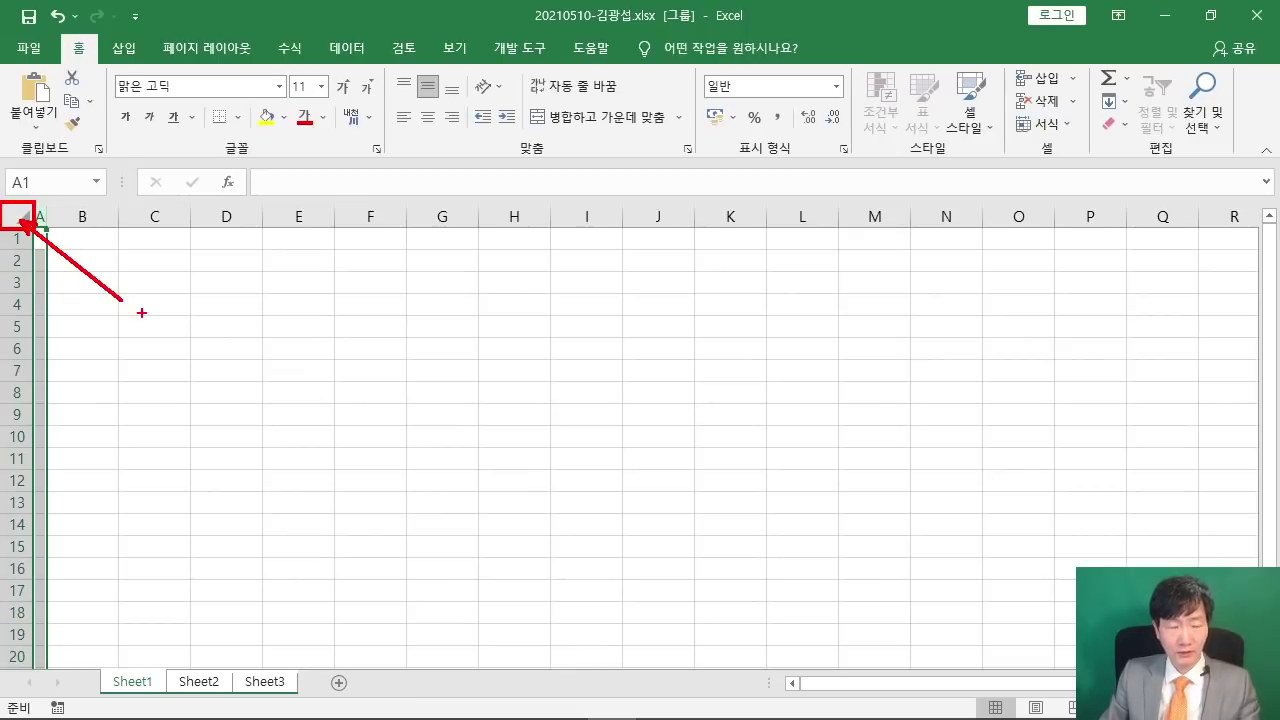
key("Escape")
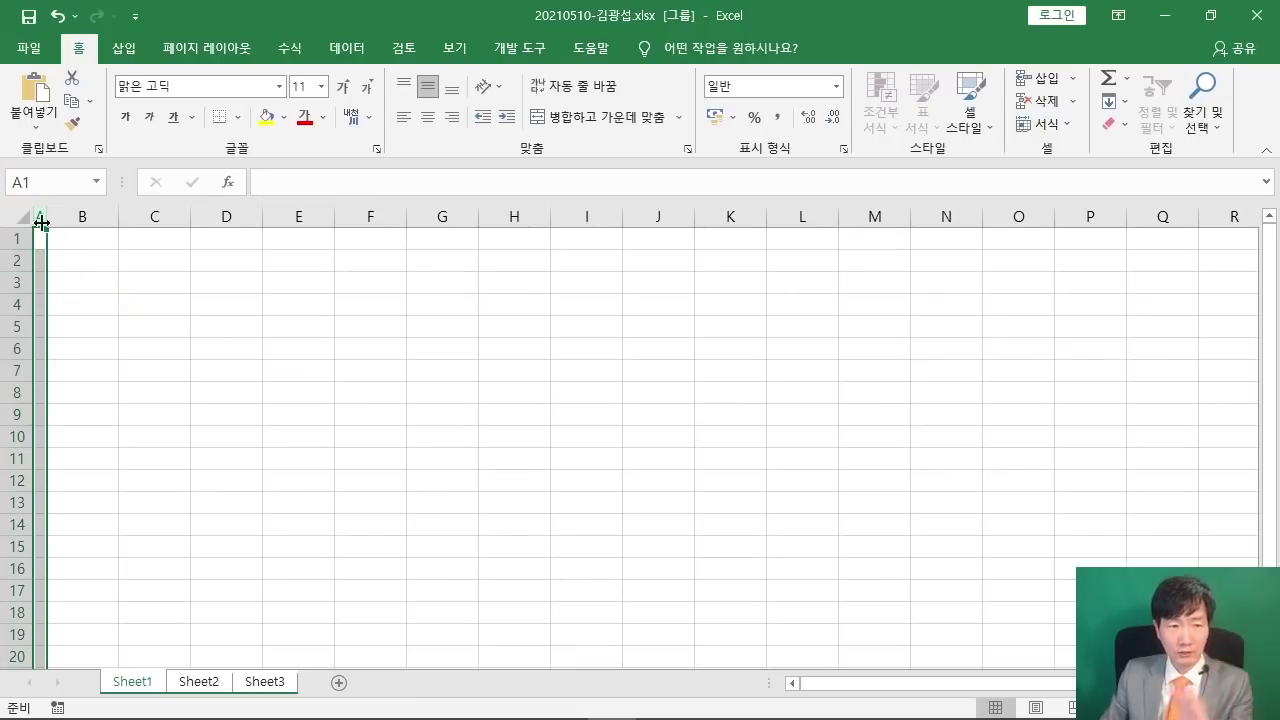
left_click(24, 213)
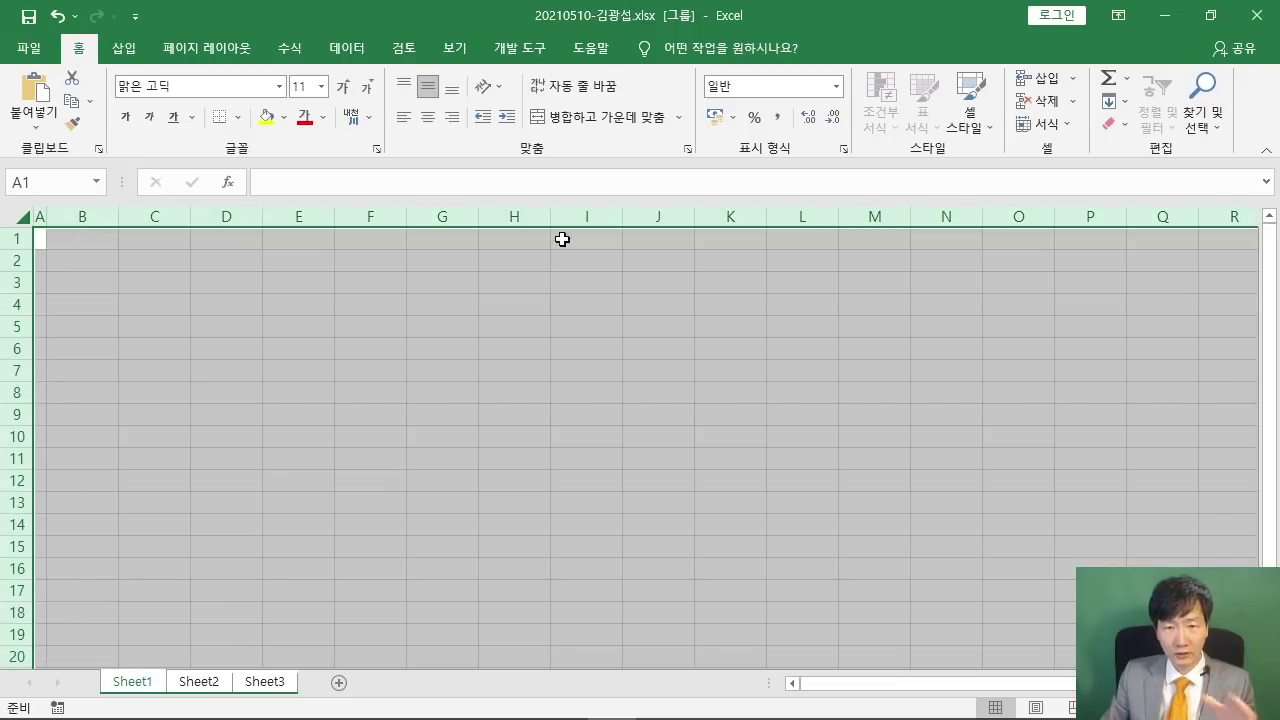
mouse_move(97, 58)
left_mouse_down()
mouse_move(198, 108)
mouse_move(357, 337)
left_mouse_up()
key("Escape")
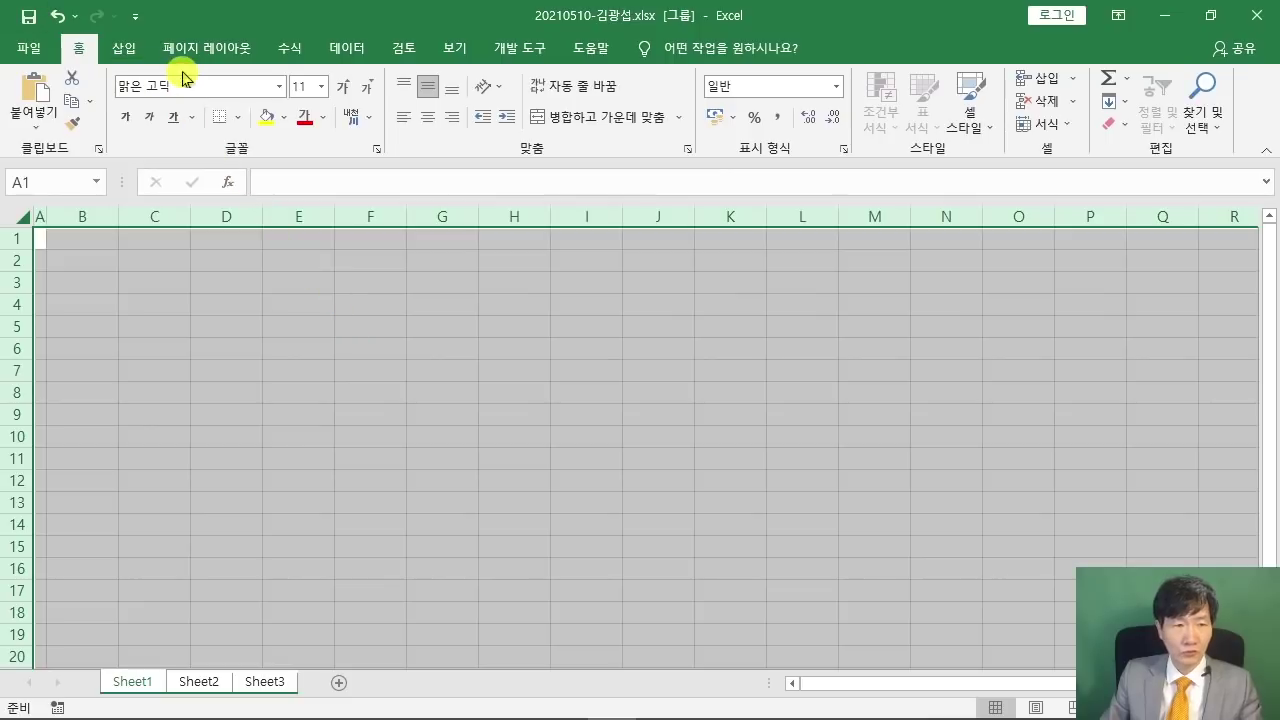
left_click(195, 84)
type("ㄱ")
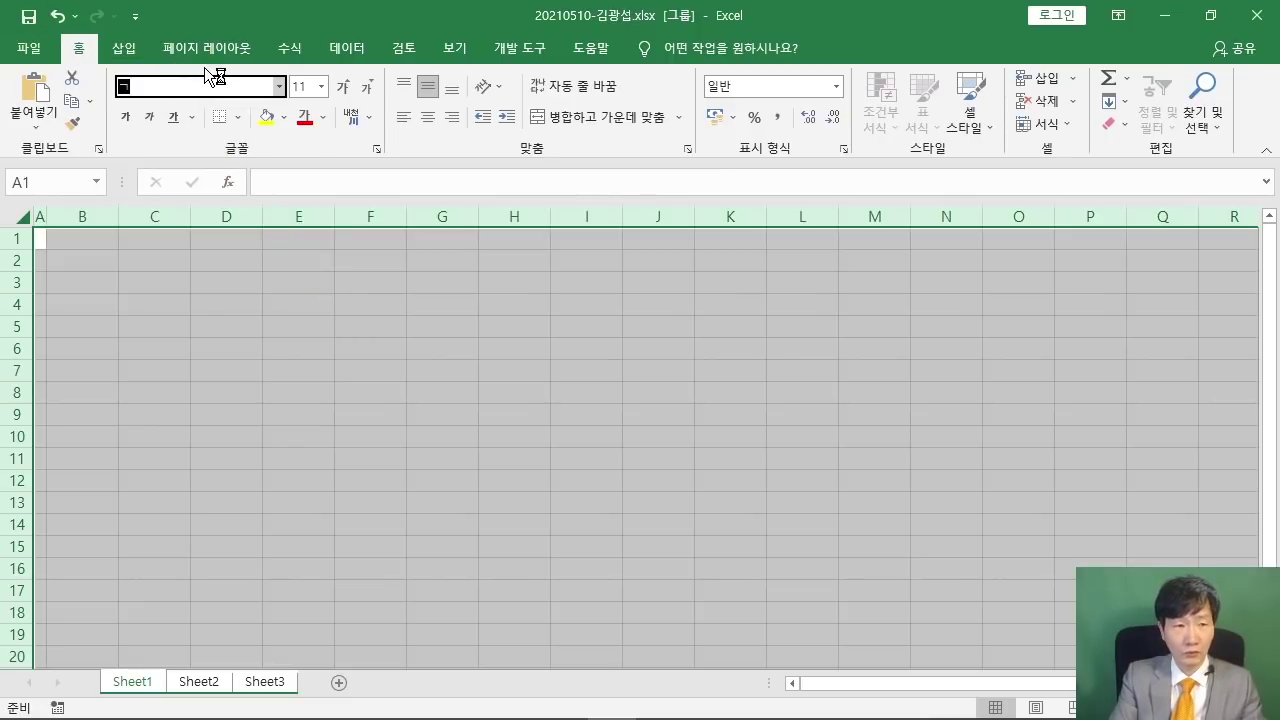
type("굴림")
key("Return")
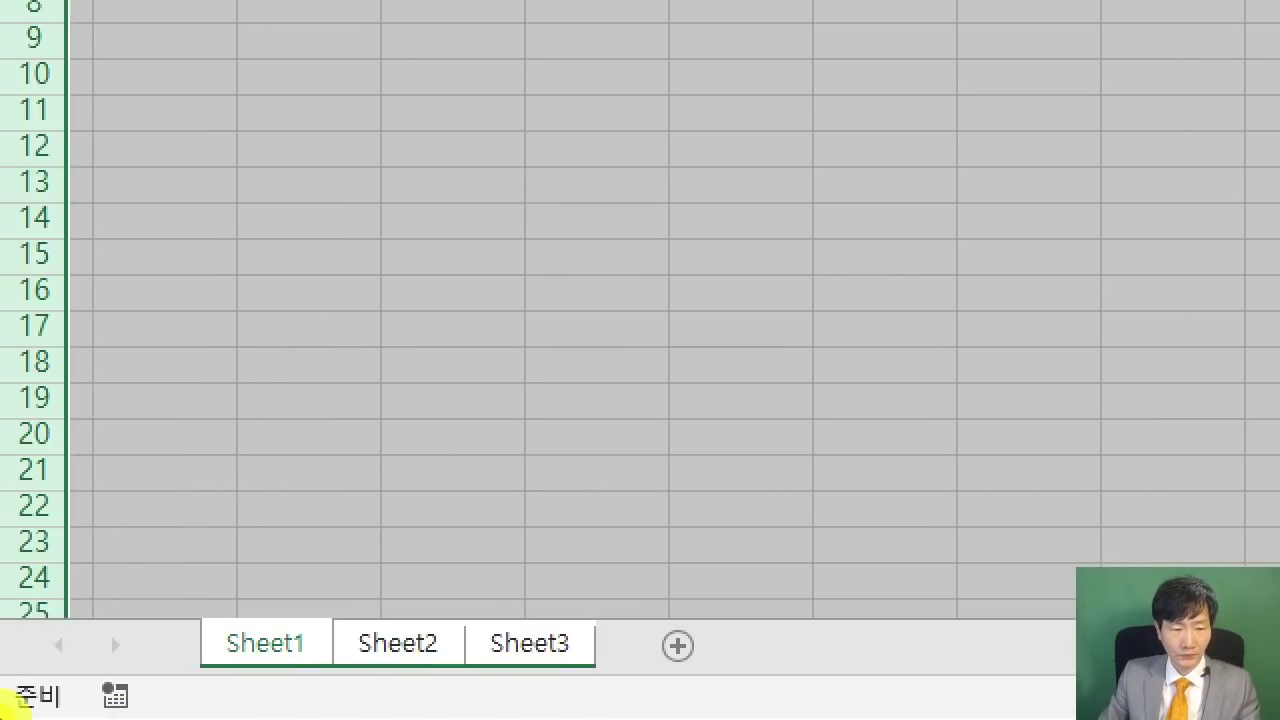
- Rename the tabs 제1작업, 제2작업, 제3작업, then select 제1작업 alone to ungroup
double_click(256, 658)
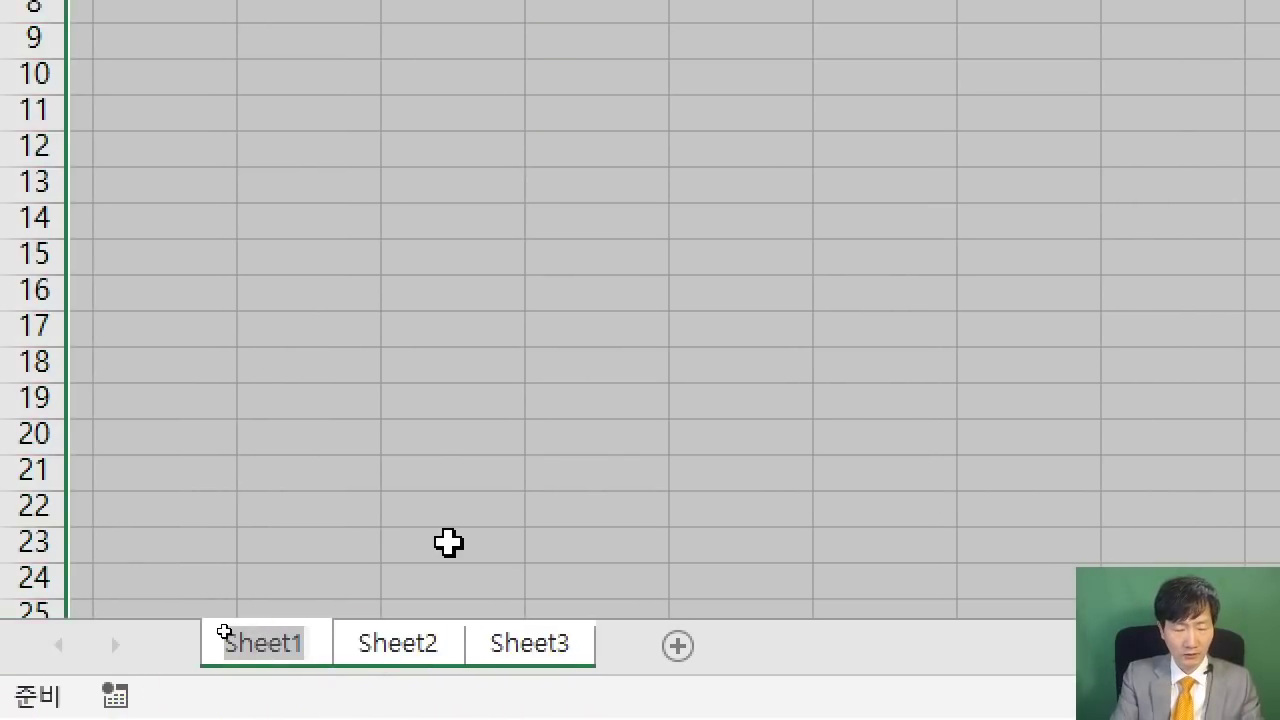
type("제1작업")
key("Return")
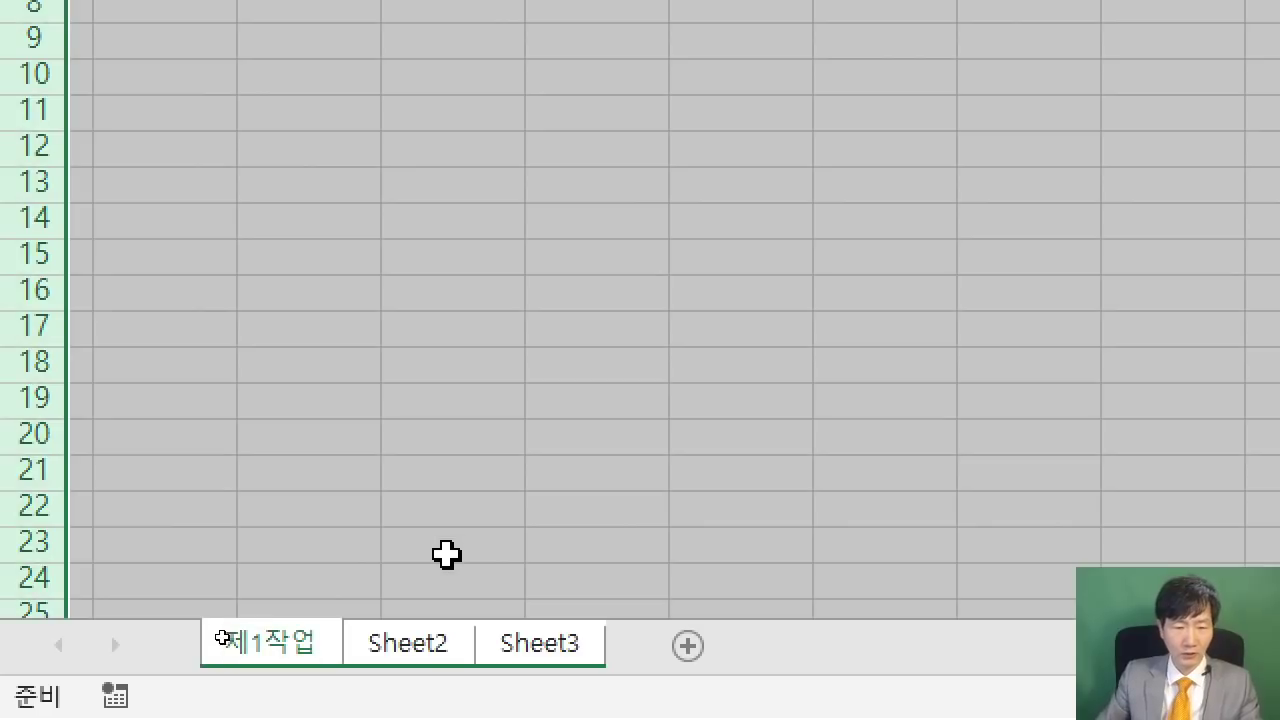
double_click(425, 648)
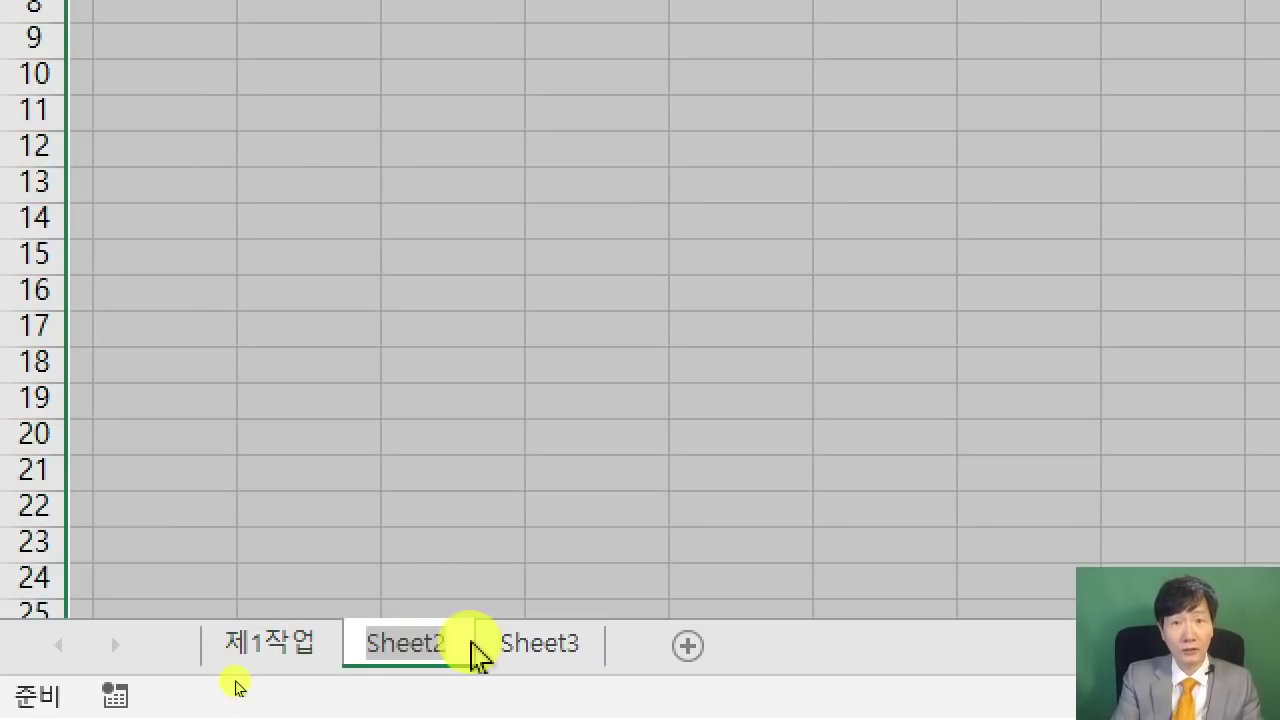
type("제2작업")
key("Return")
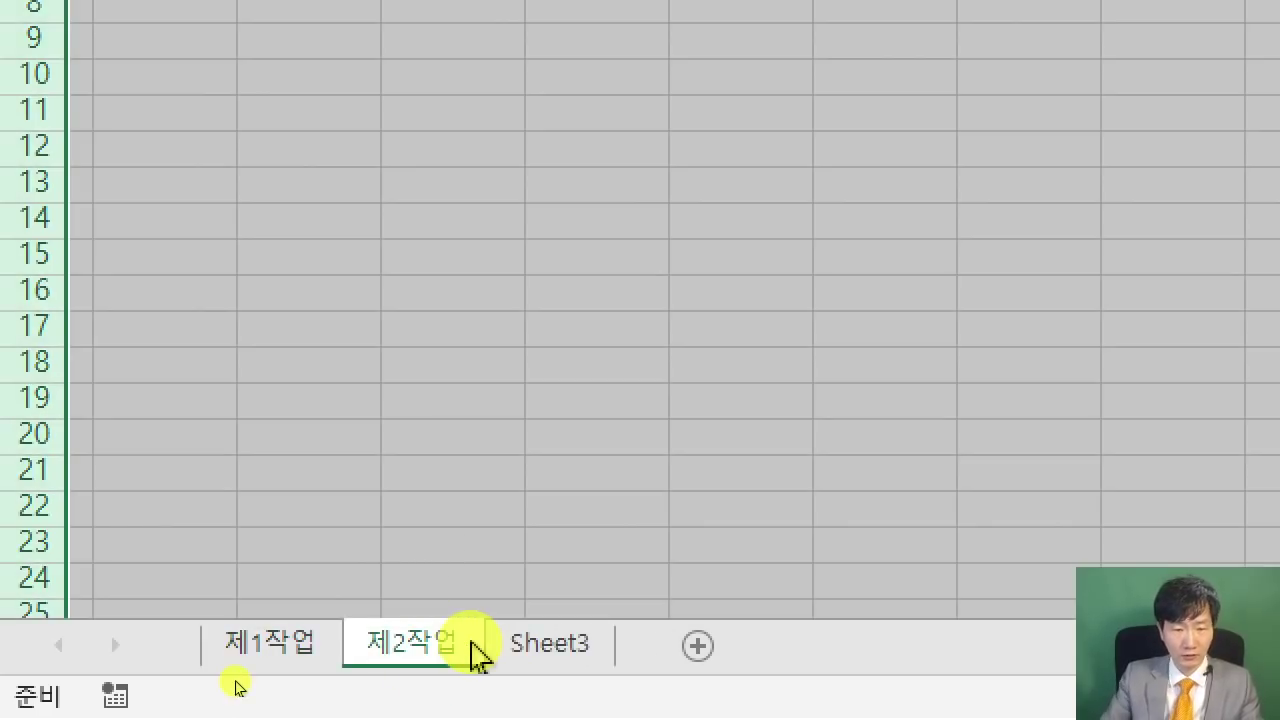
double_click(550, 650)
type("제")
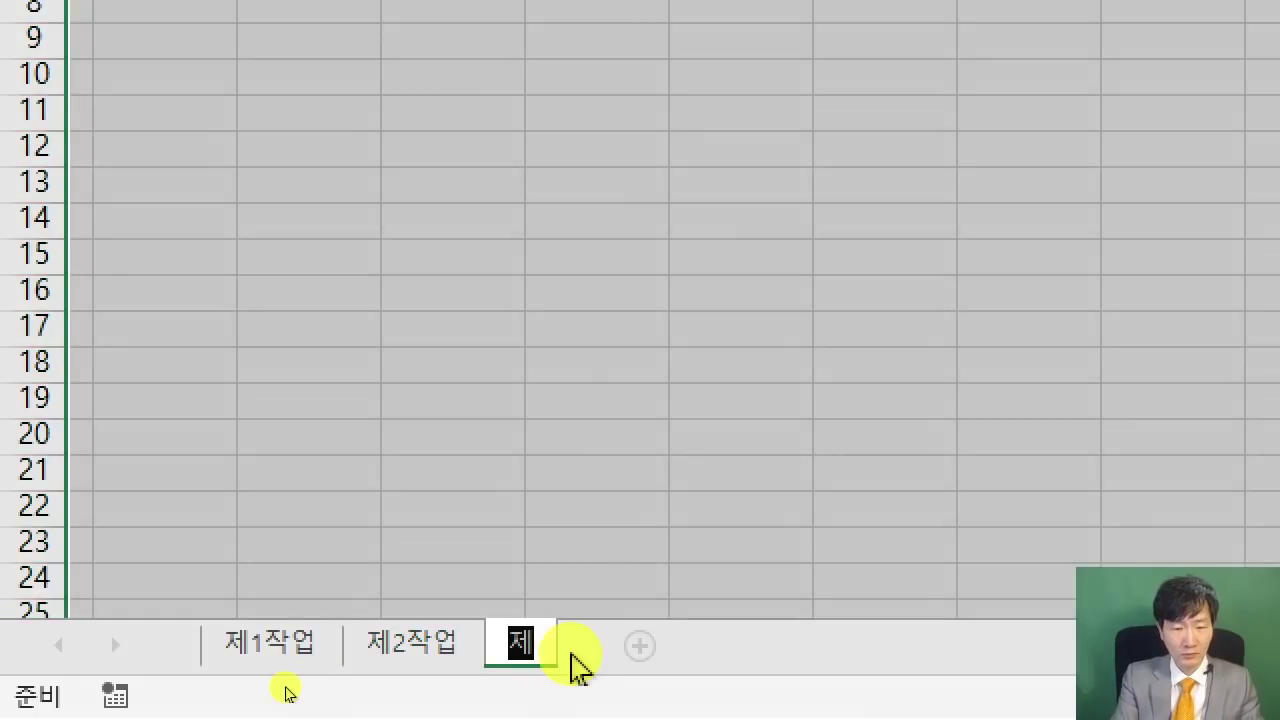
type("3작업")
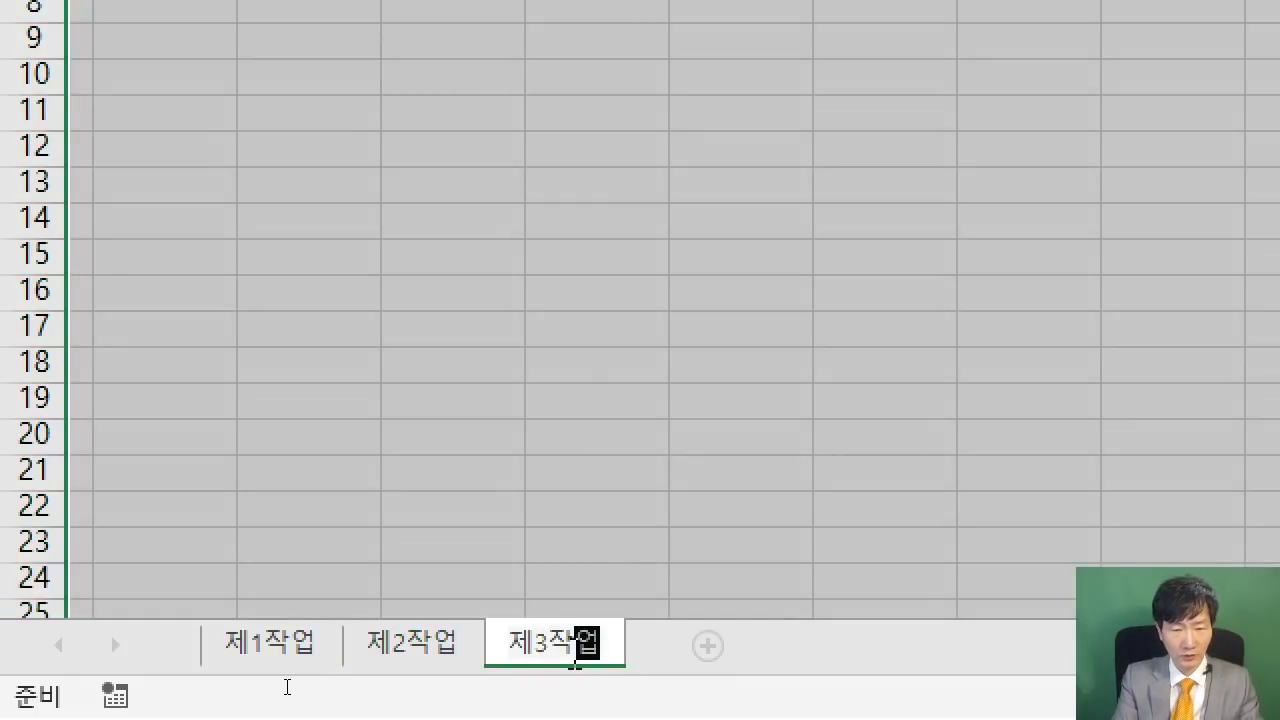
left_click(576, 663)
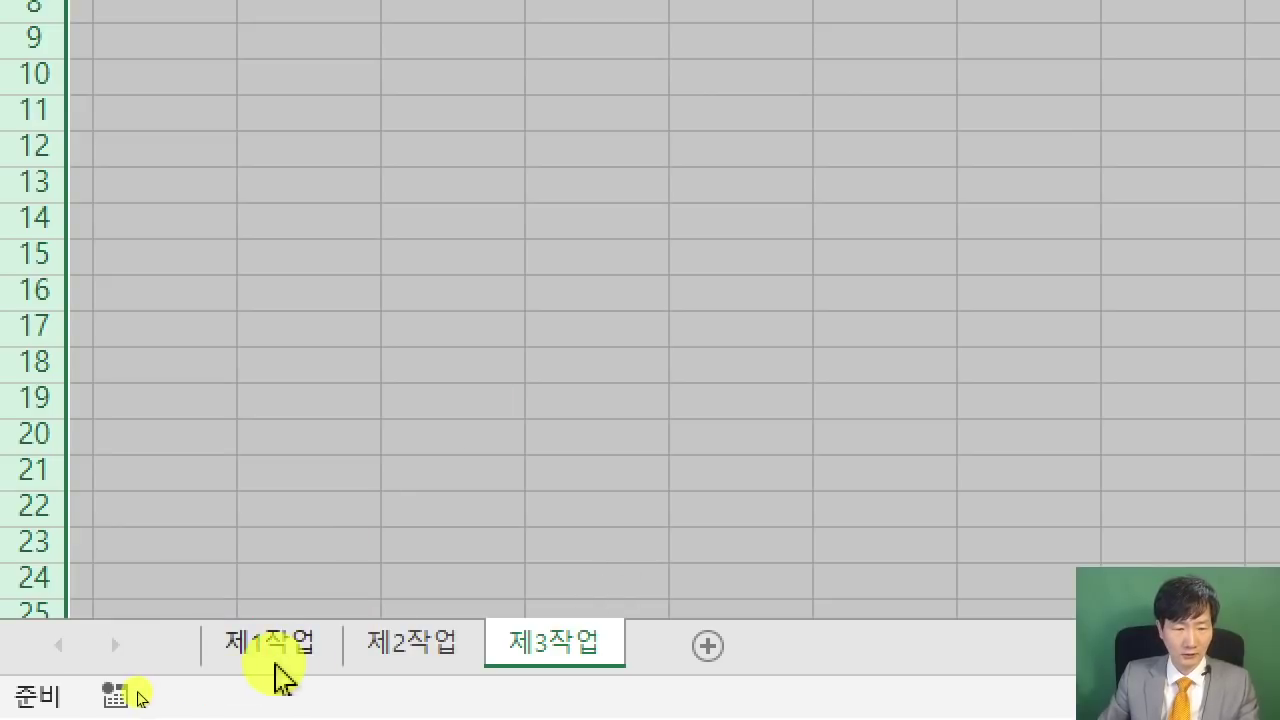
left_click(295, 650)
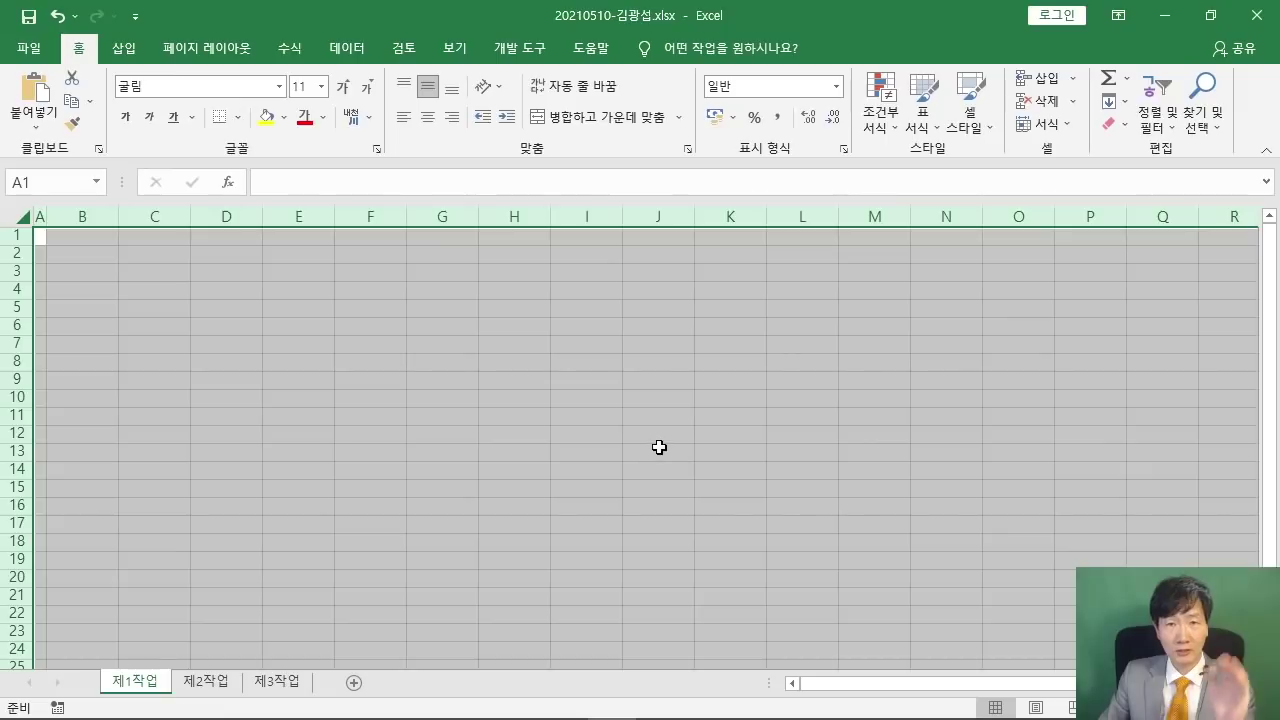
left_click(659, 440)
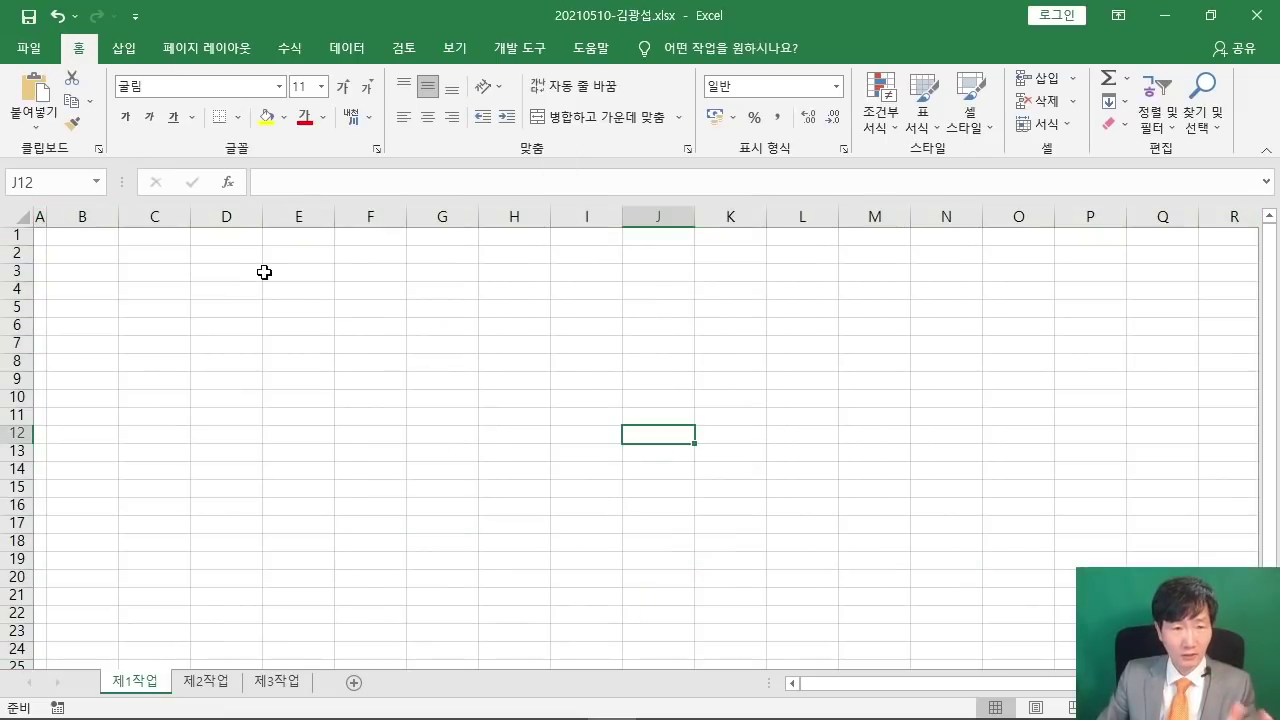
- Switch to the exam PDF and scroll up to the 출력형태 sample table
mouse_move(557, 708)
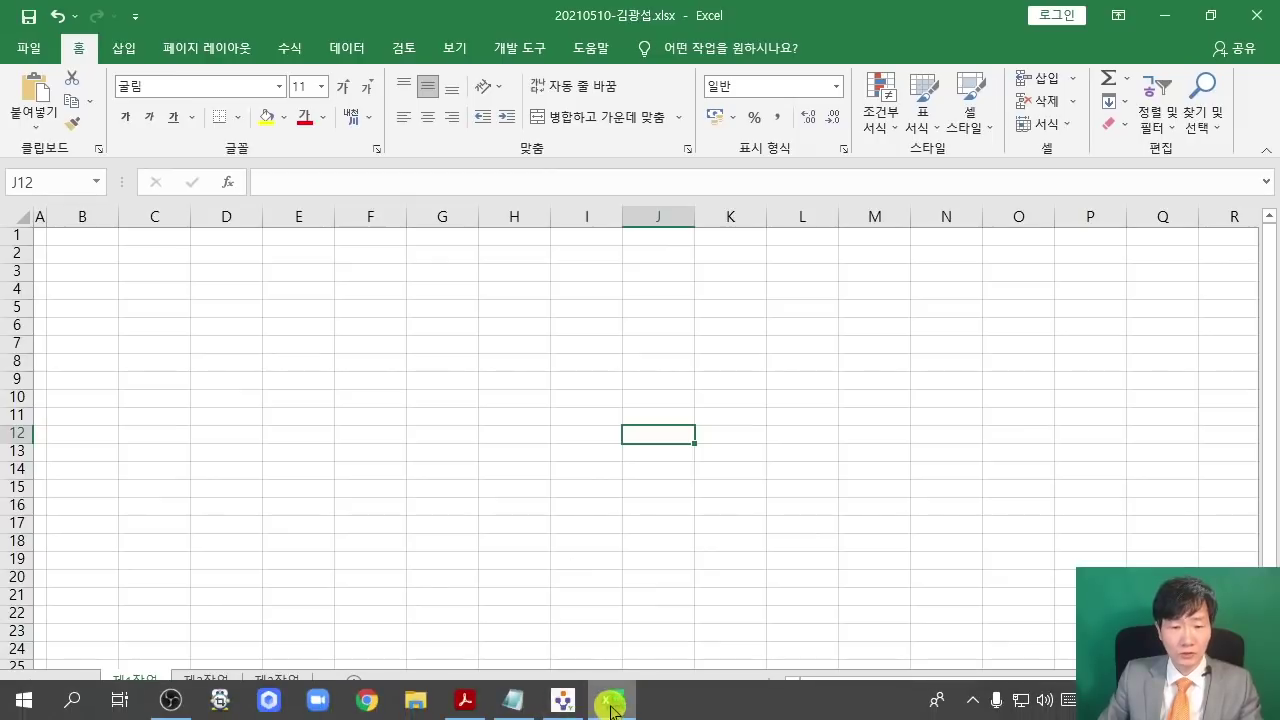
left_click(464, 700)
scroll(450, 285, "up", 3)
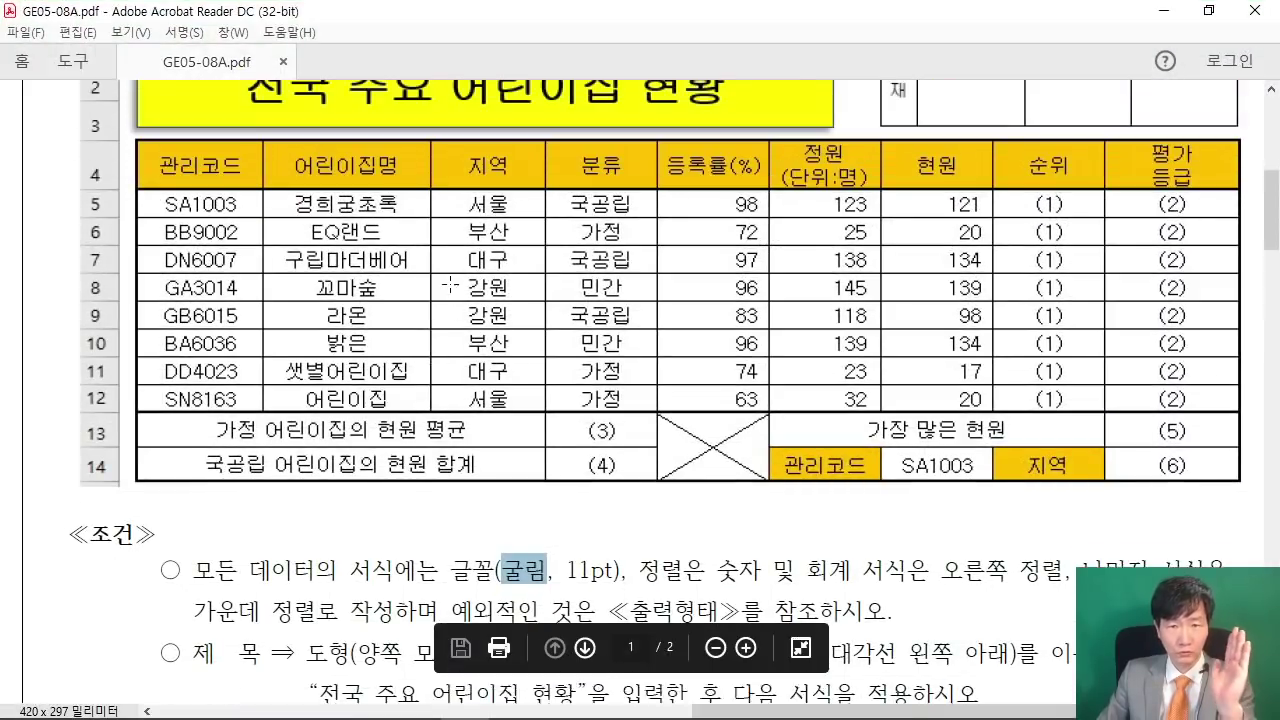
scroll(450, 285, "up", 3)
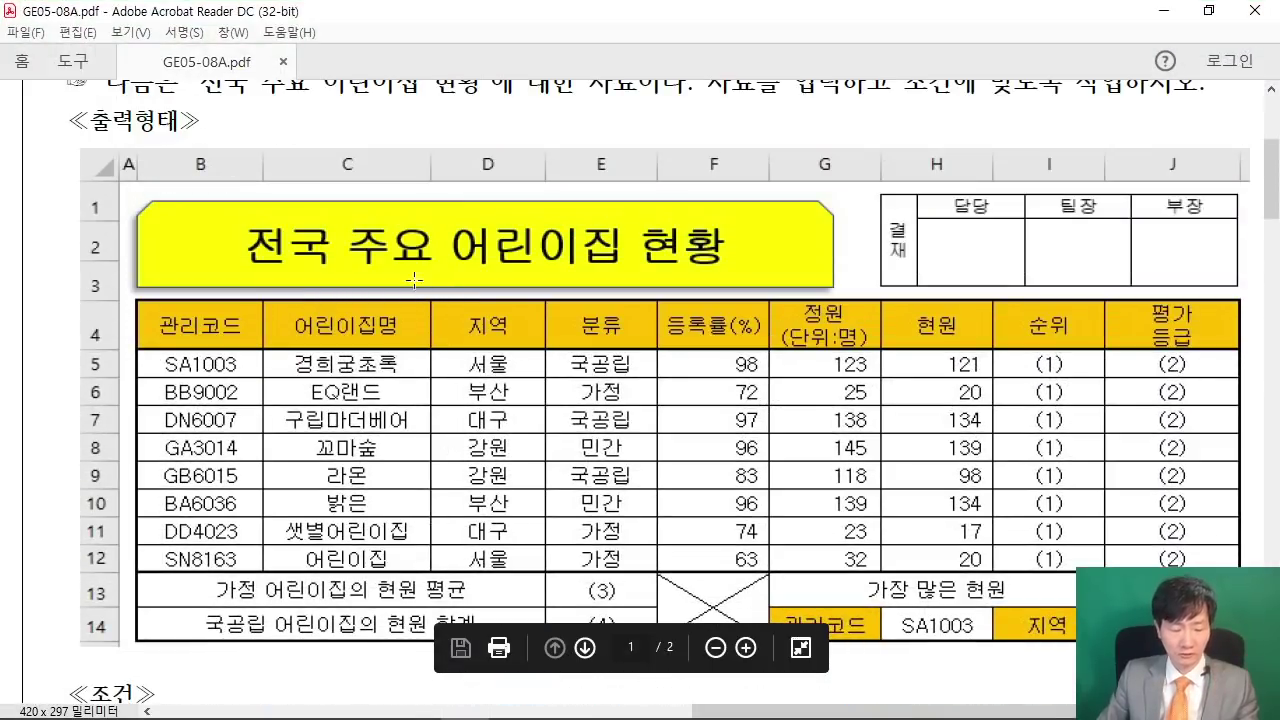
- Mark the sample's title shape, 담당 approval cell and whole data table, then return to Excel
left_click_drag(361, 201, 425, 127)
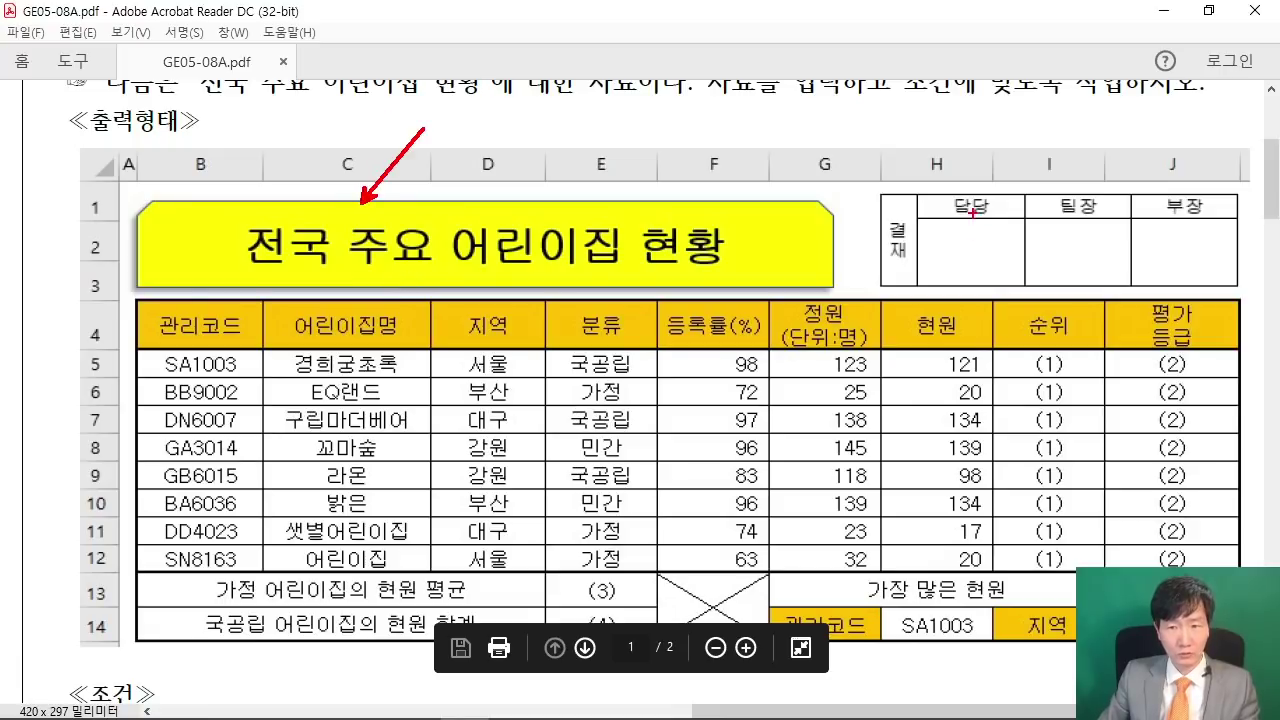
left_click_drag(972, 210, 843, 83)
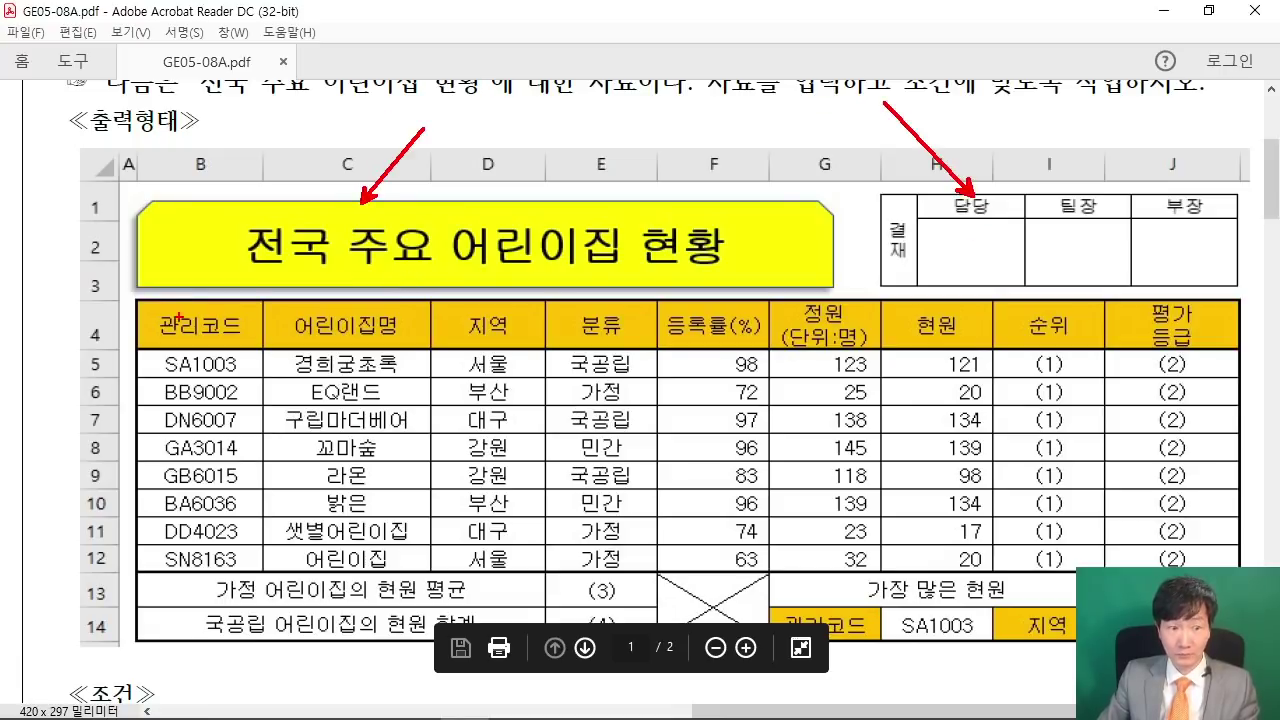
mouse_move(137, 300)
left_mouse_down()
mouse_move(318, 466)
mouse_move(1158, 645)
mouse_move(1240, 641)
left_mouse_up()
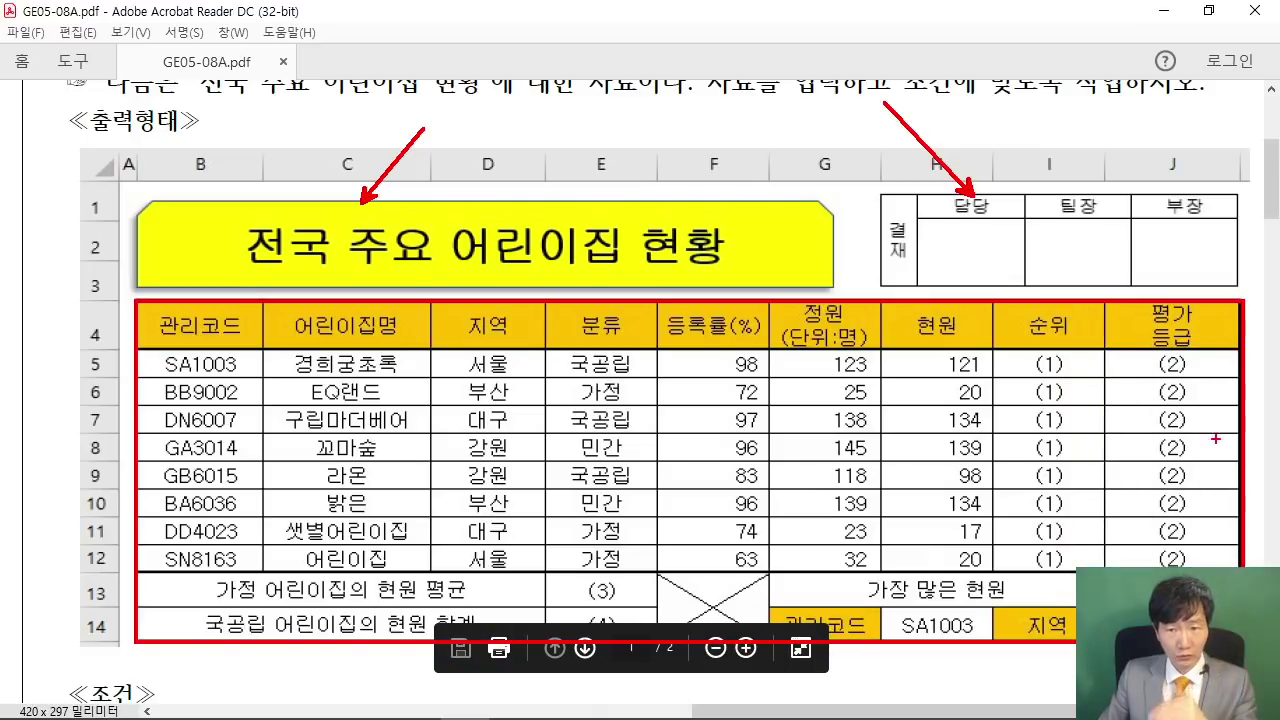
key("Escape")
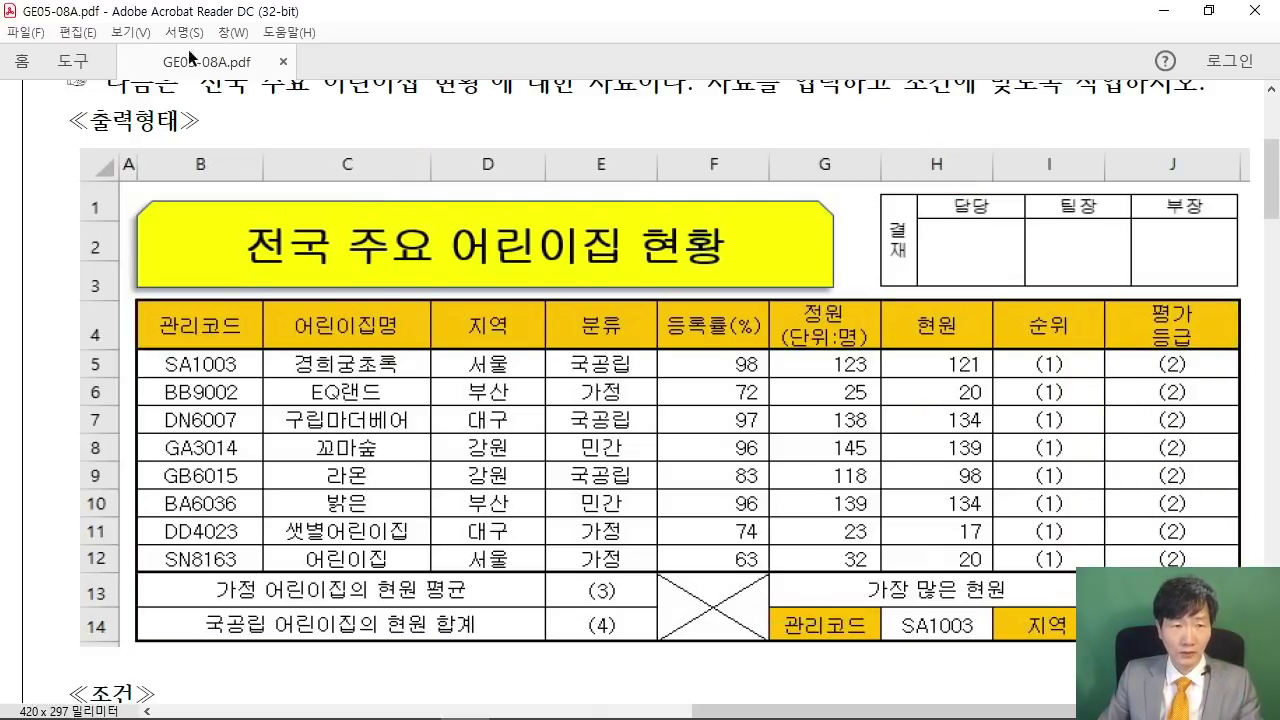
mouse_move(390, 708)
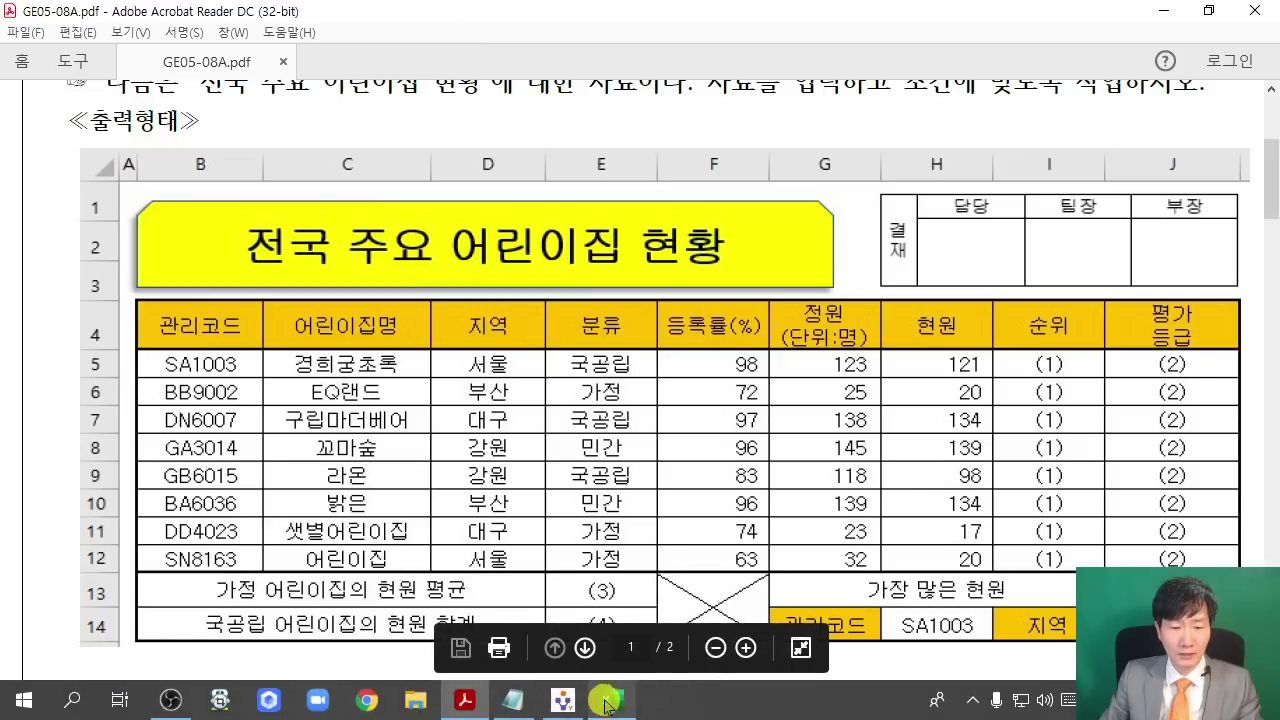
left_click(610, 700)
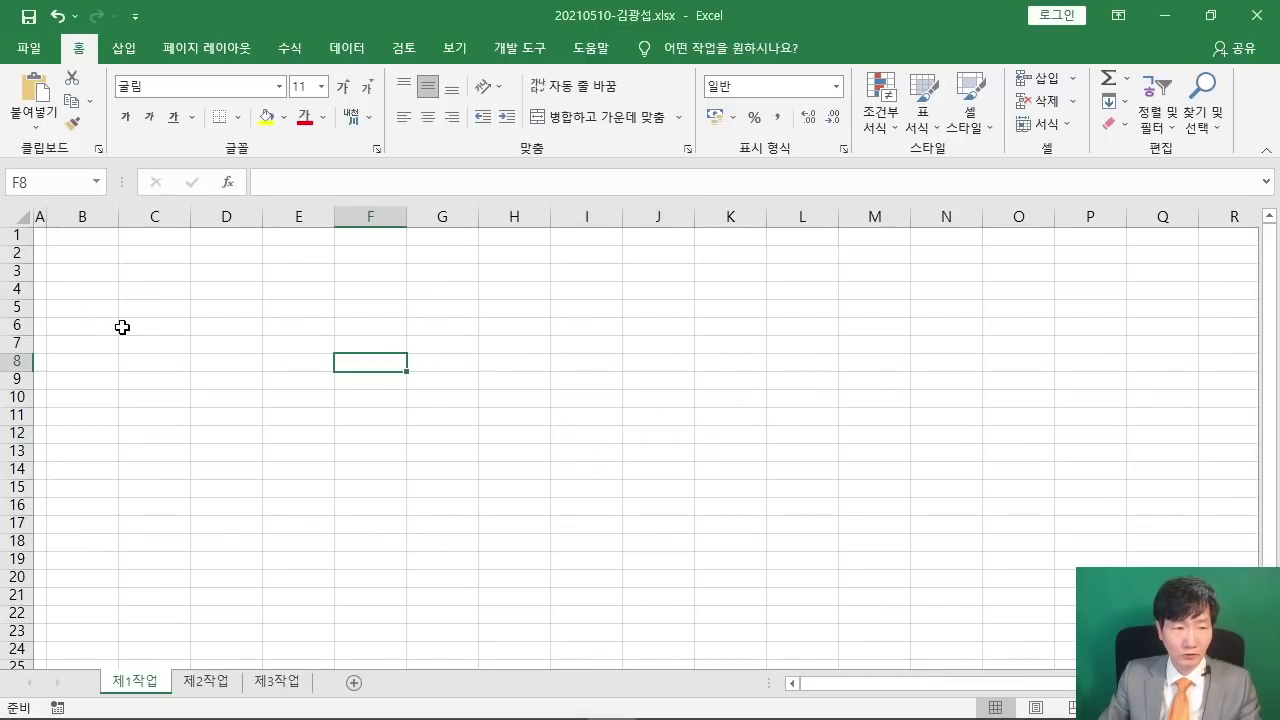
- Select the table range from B4, and dock Excel on the right with the PDF on the left
scroll(122, 327, "up", 3, "ctrl")
left_click_drag(104, 330, 931, 588)
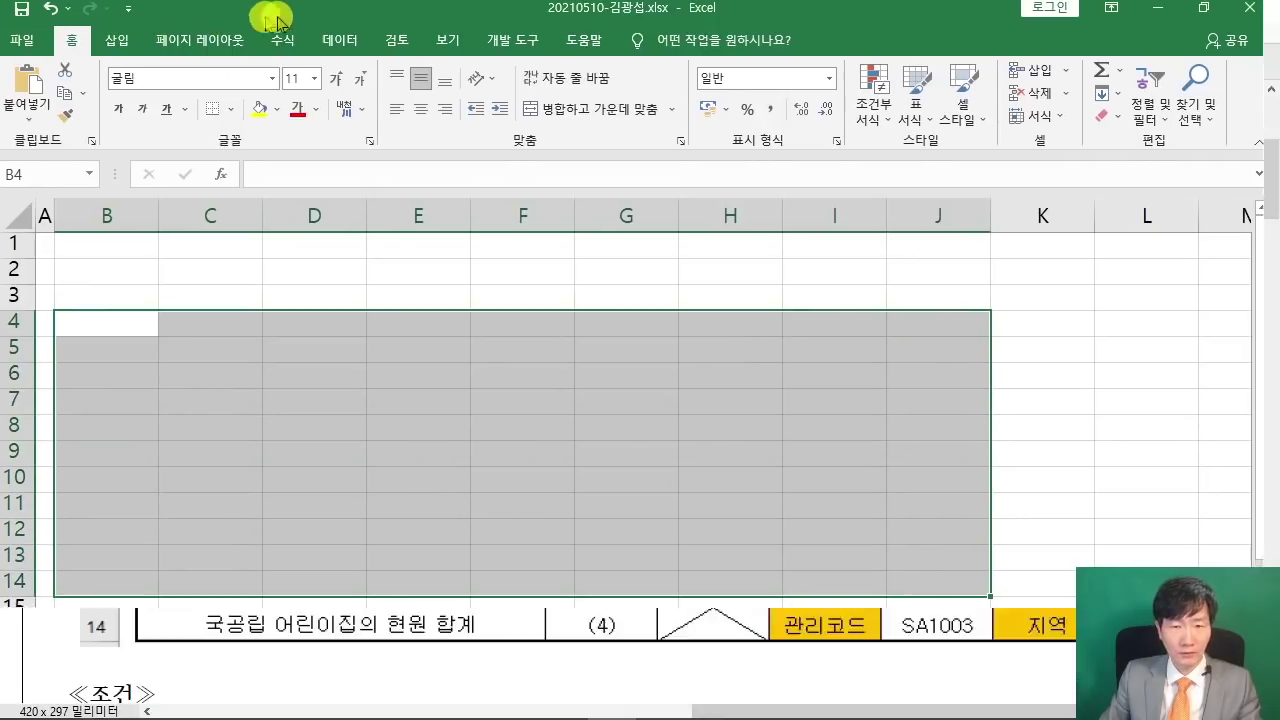
left_click_drag(278, 22, 1274, 286)
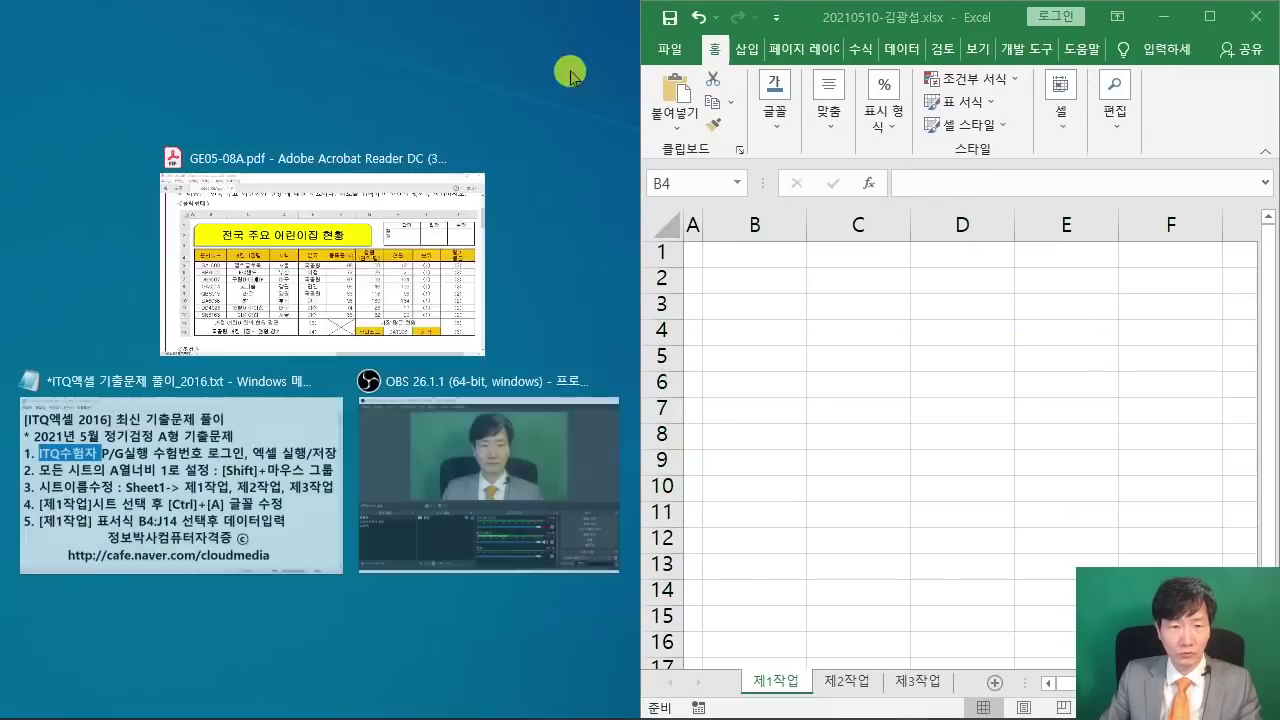
left_click(435, 349)
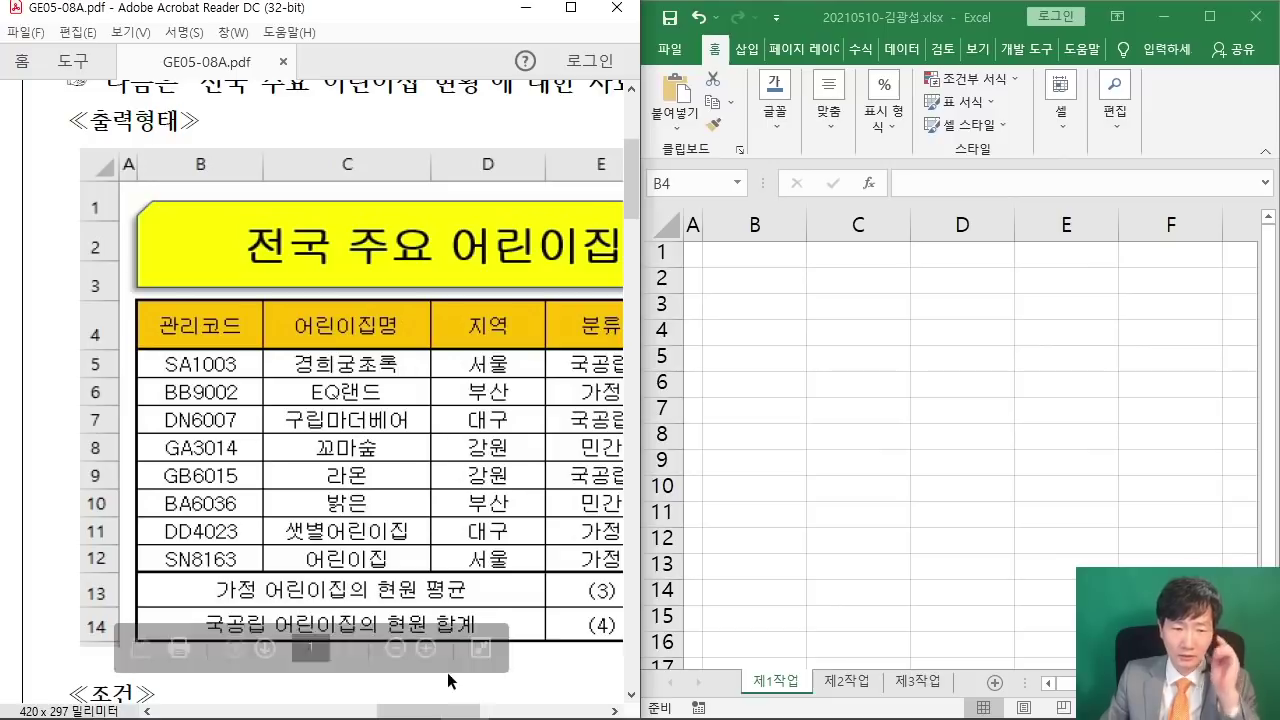
- Scroll the PDF so the sample table and its title are in view
left_click_drag(434, 710, 463, 712)
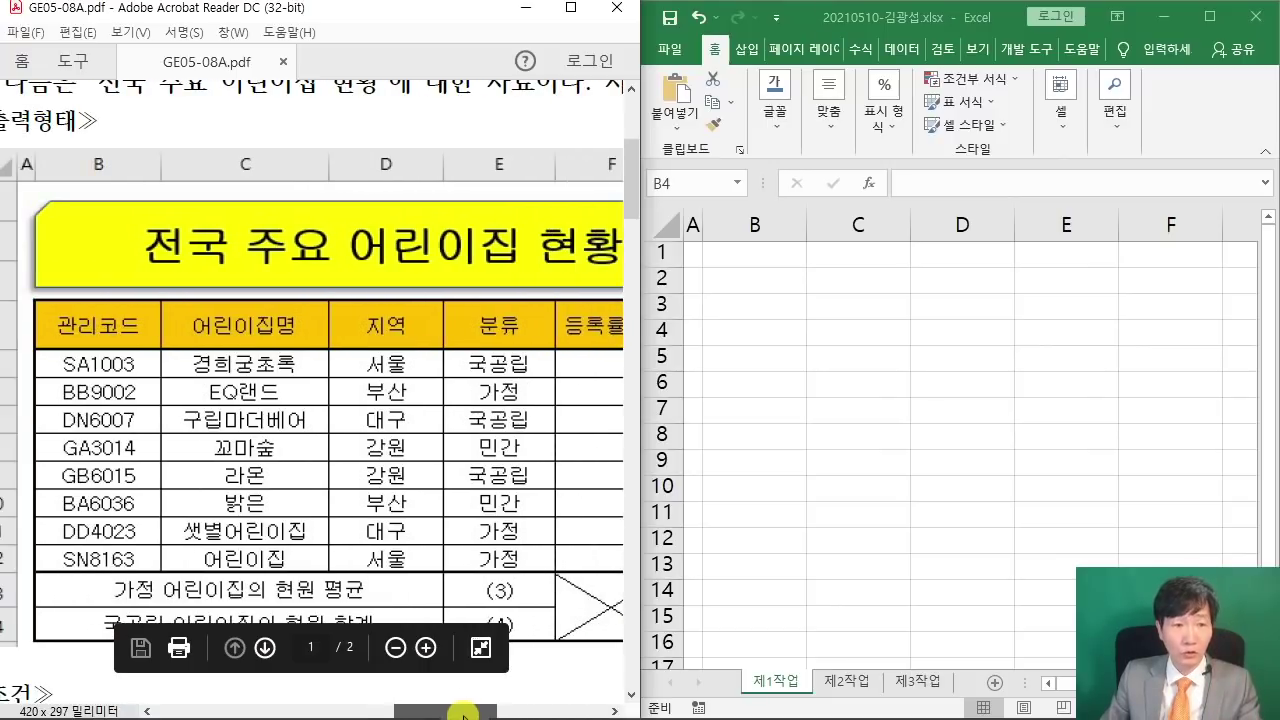
left_click(633, 338)
scroll(503, 340, "up", 2)
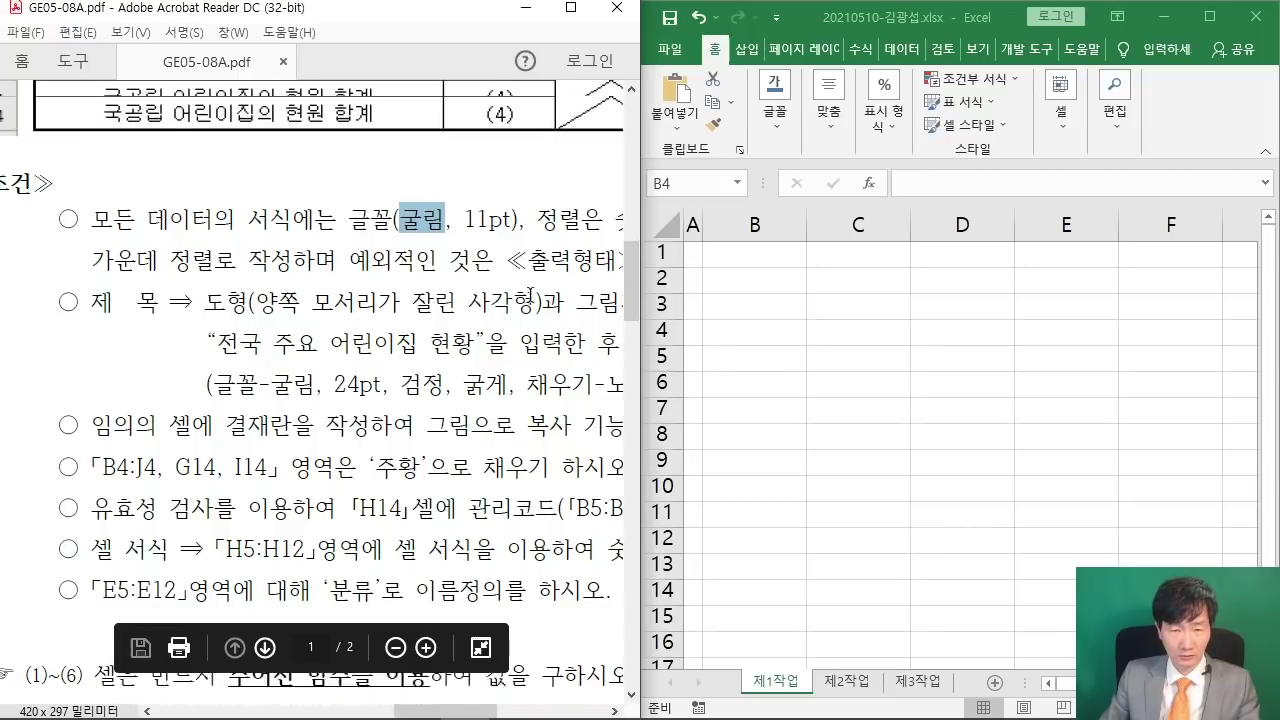
left_click_drag(630, 292, 633, 197)
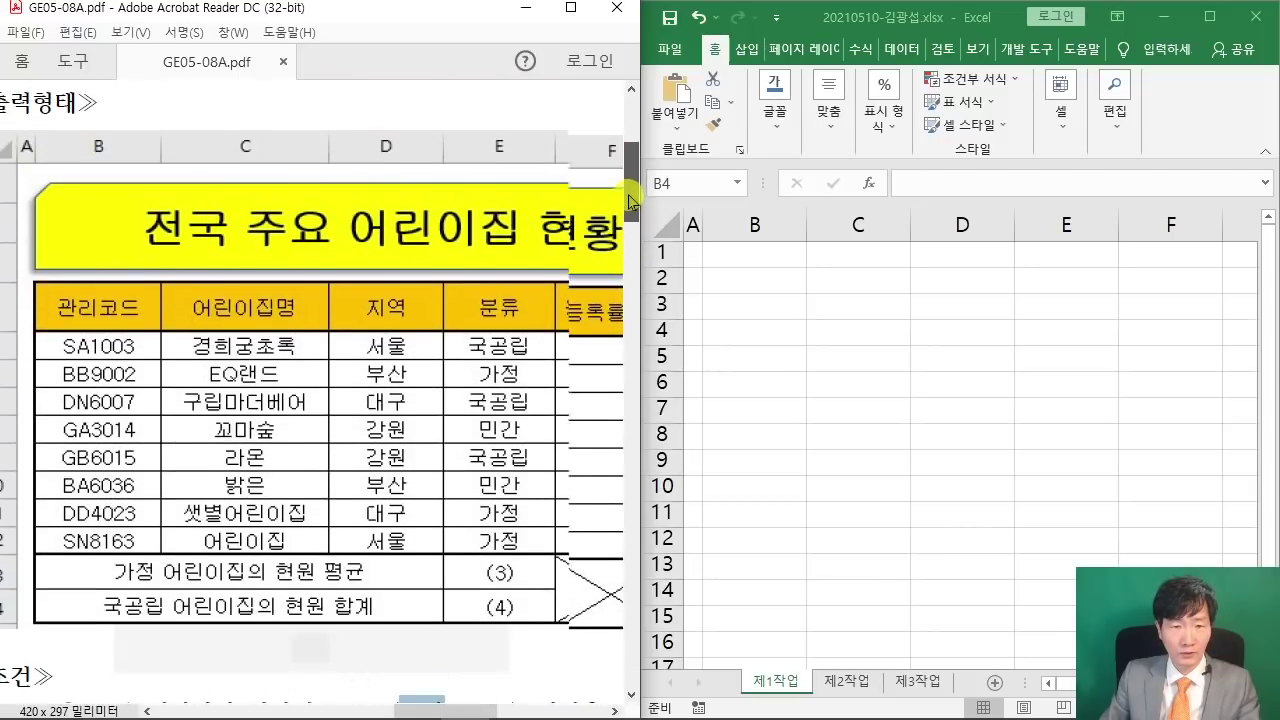
left_click(775, 307)
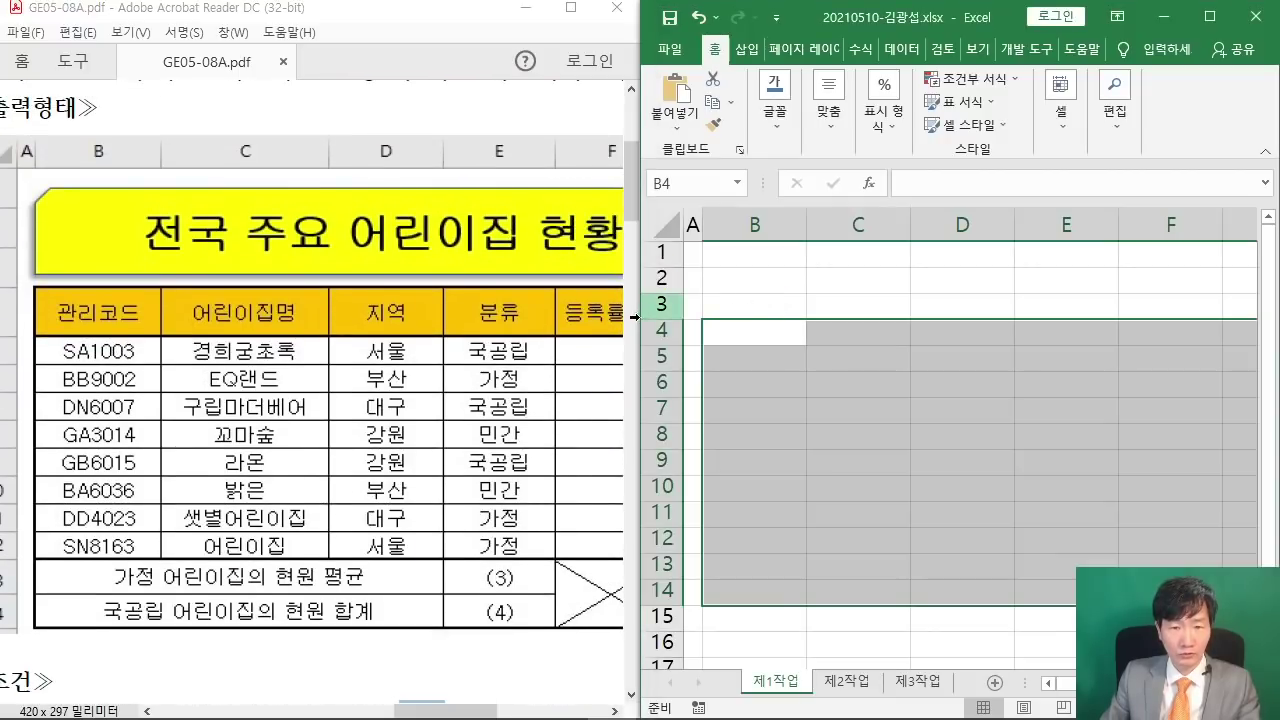
- Resize the Excel window and worksheet area to show more columns and rows
left_click_drag(633, 317, 437, 320)
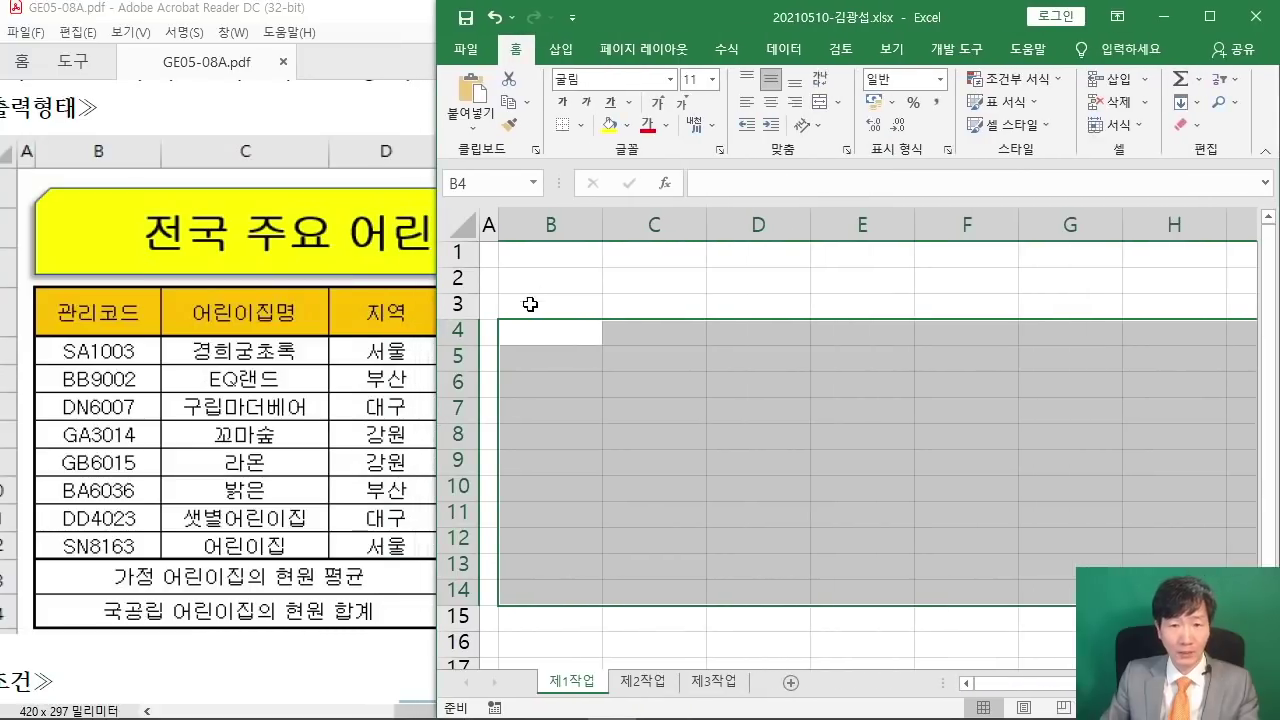
double_click(516, 49)
scroll(763, 372, "up", 2)
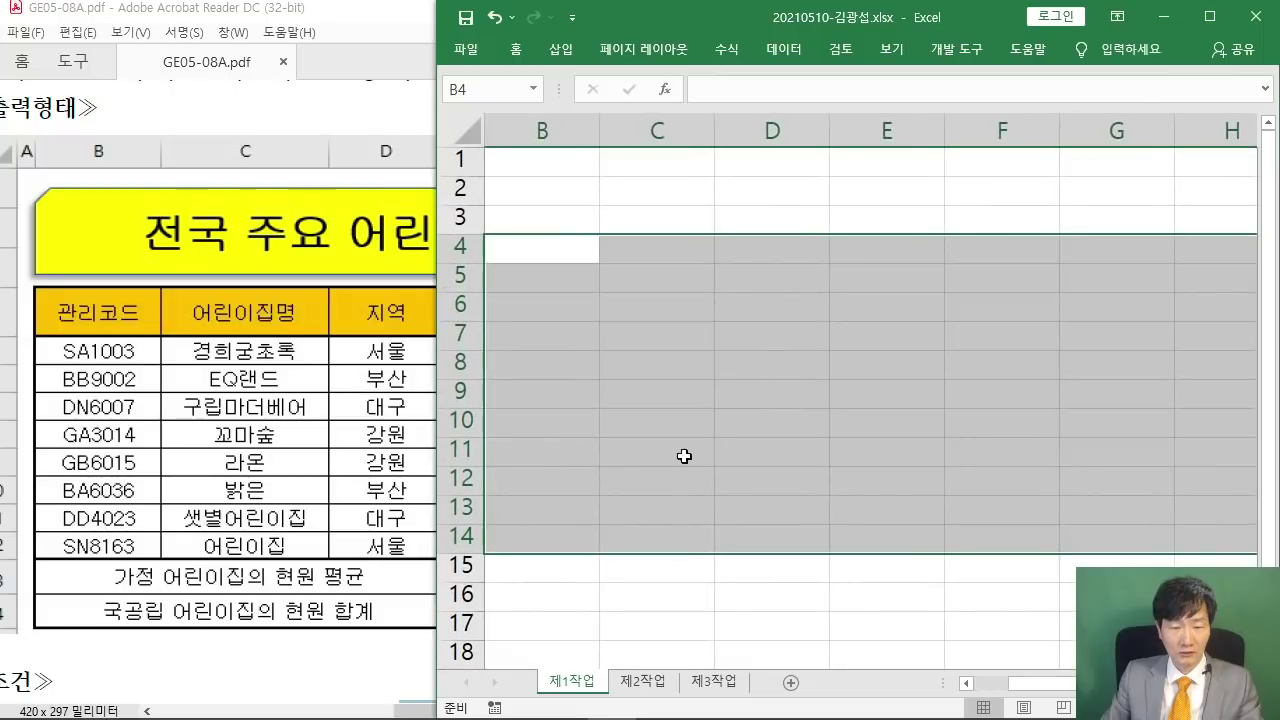
left_click_drag(1020, 686, 982, 685)
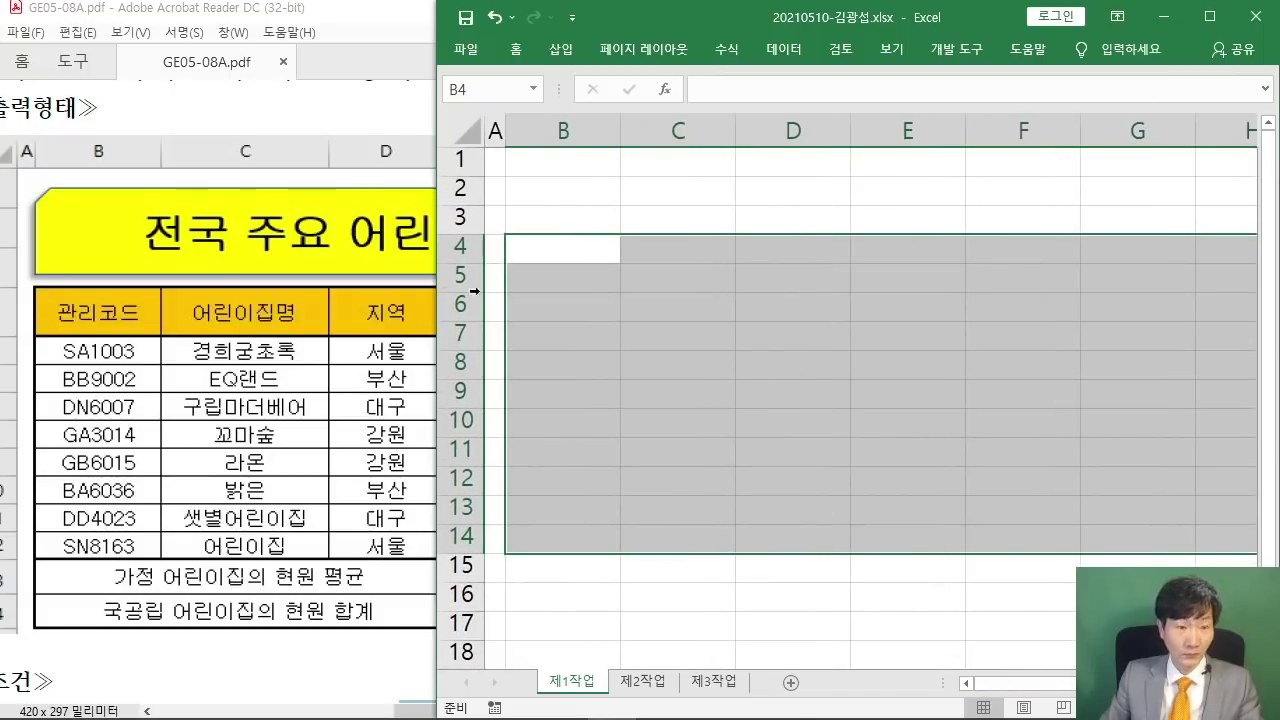
scroll(598, 384, "up", 1)
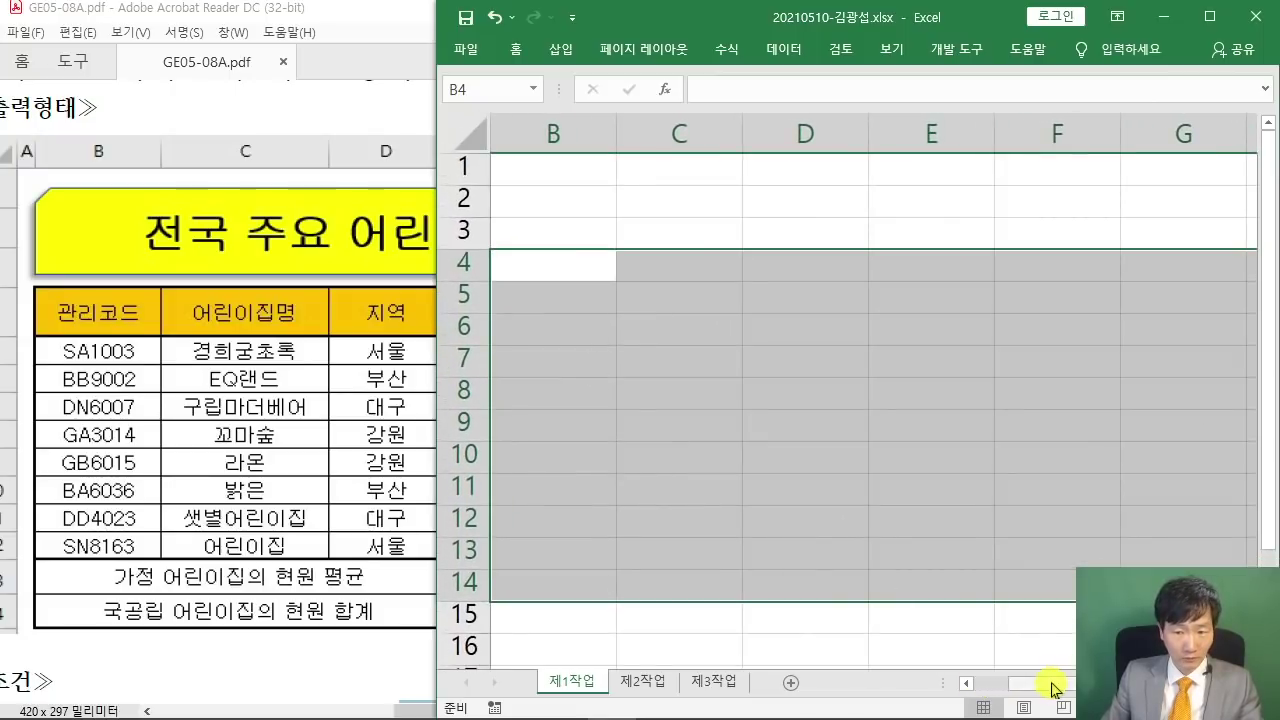
left_click_drag(1050, 685, 985, 684)
- Enter the 관리코드 header in B4 and codes SA1003, BB9002, DN6007, GA3014 in B5:B8
type("관리코드")
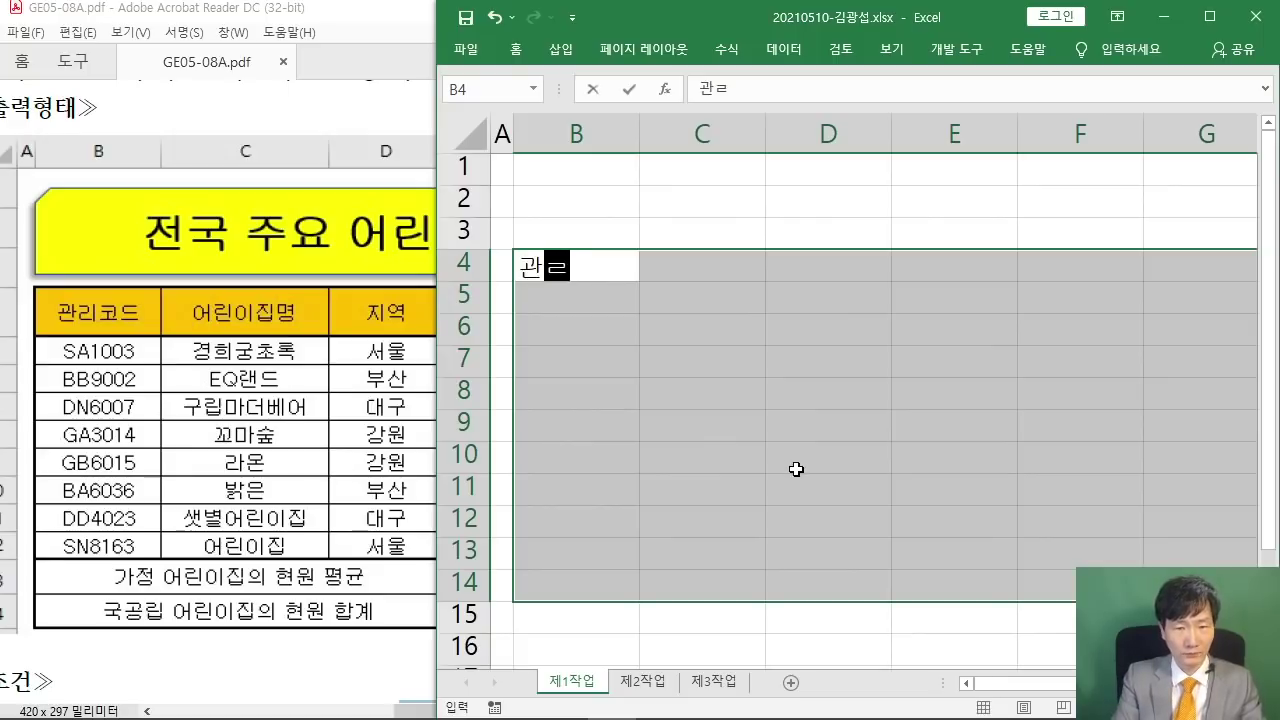
key("Return")
type("ㄴ")
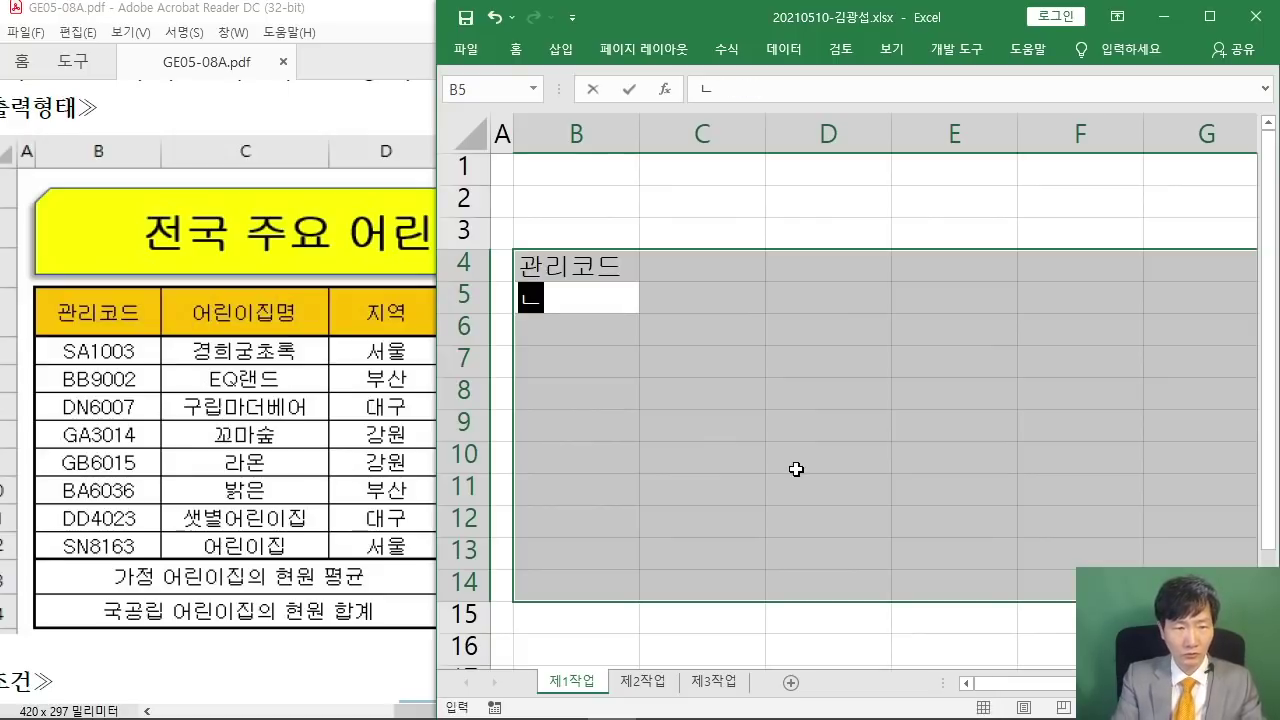
key("BackSpace")
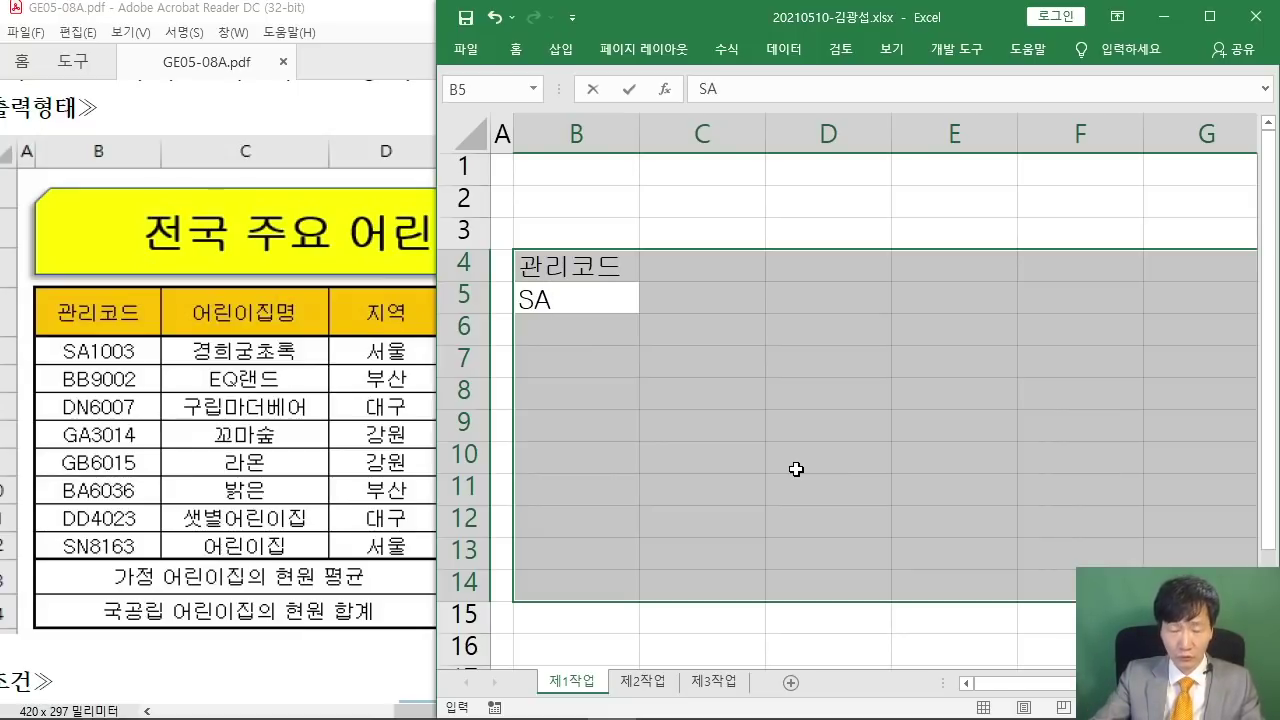
type("SA100")
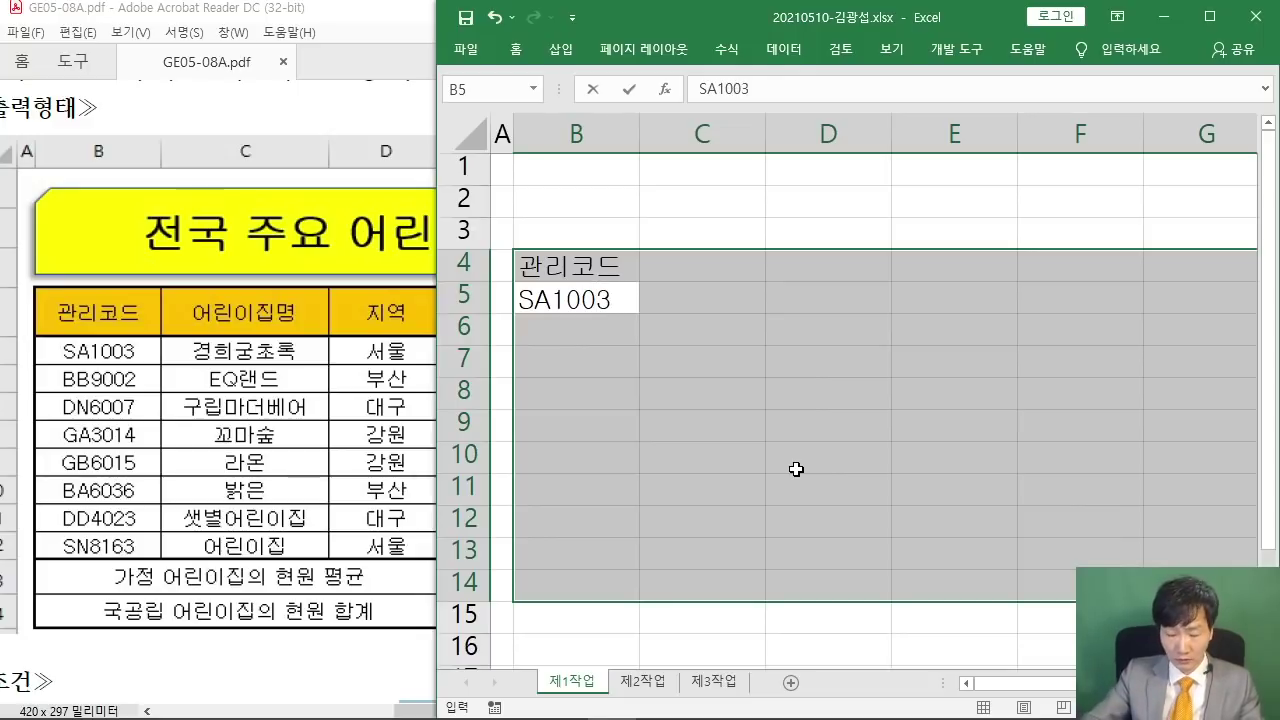
type("3")
key("Return")
type("BB")
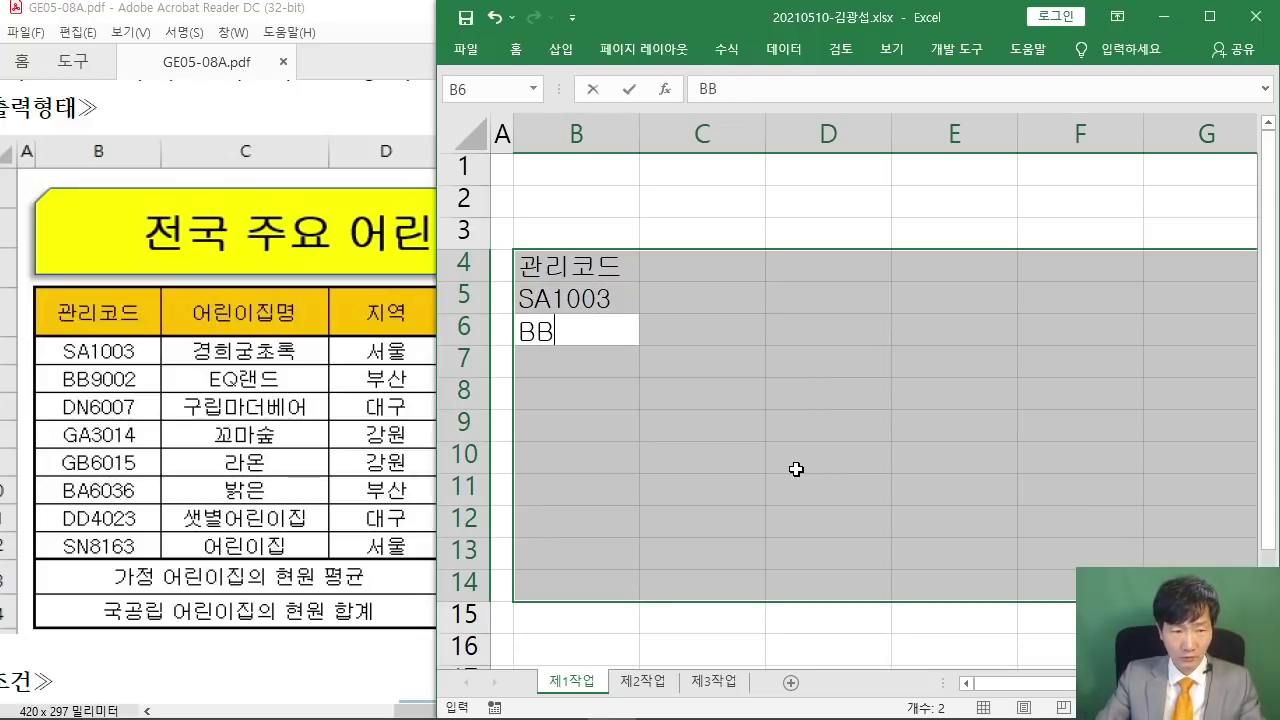
type("9002")
key("Return")
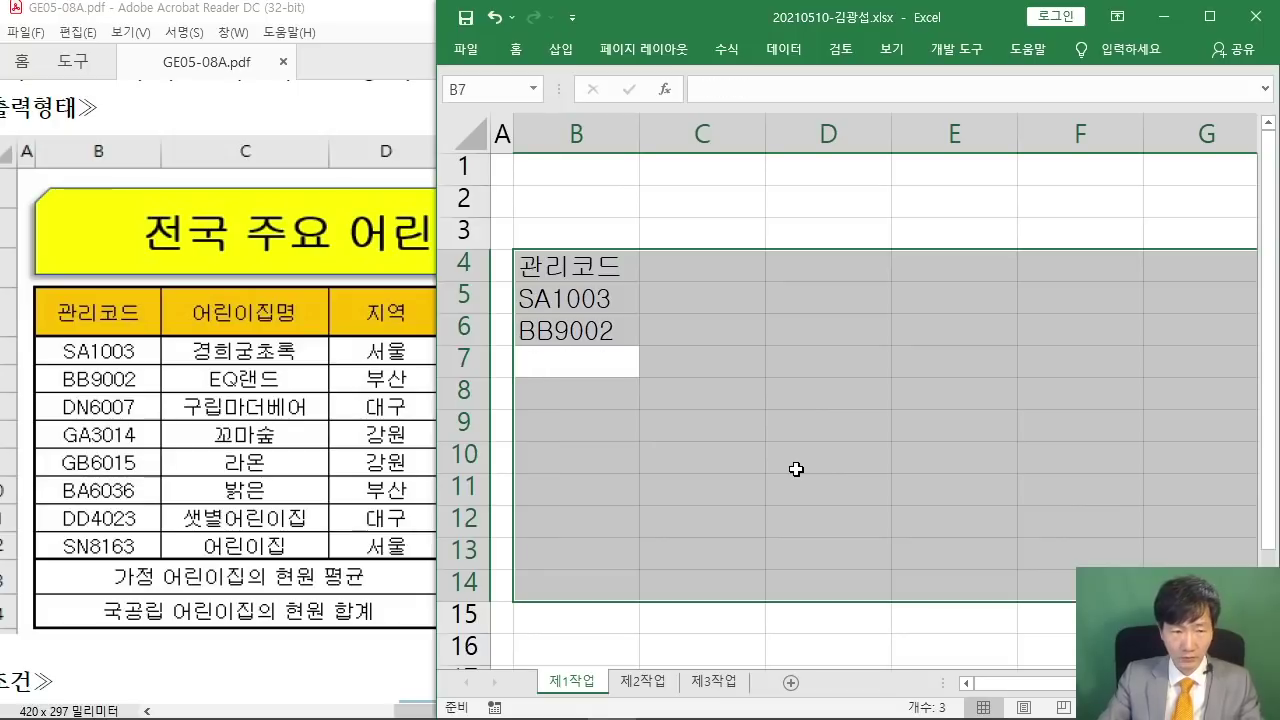
type("DN")
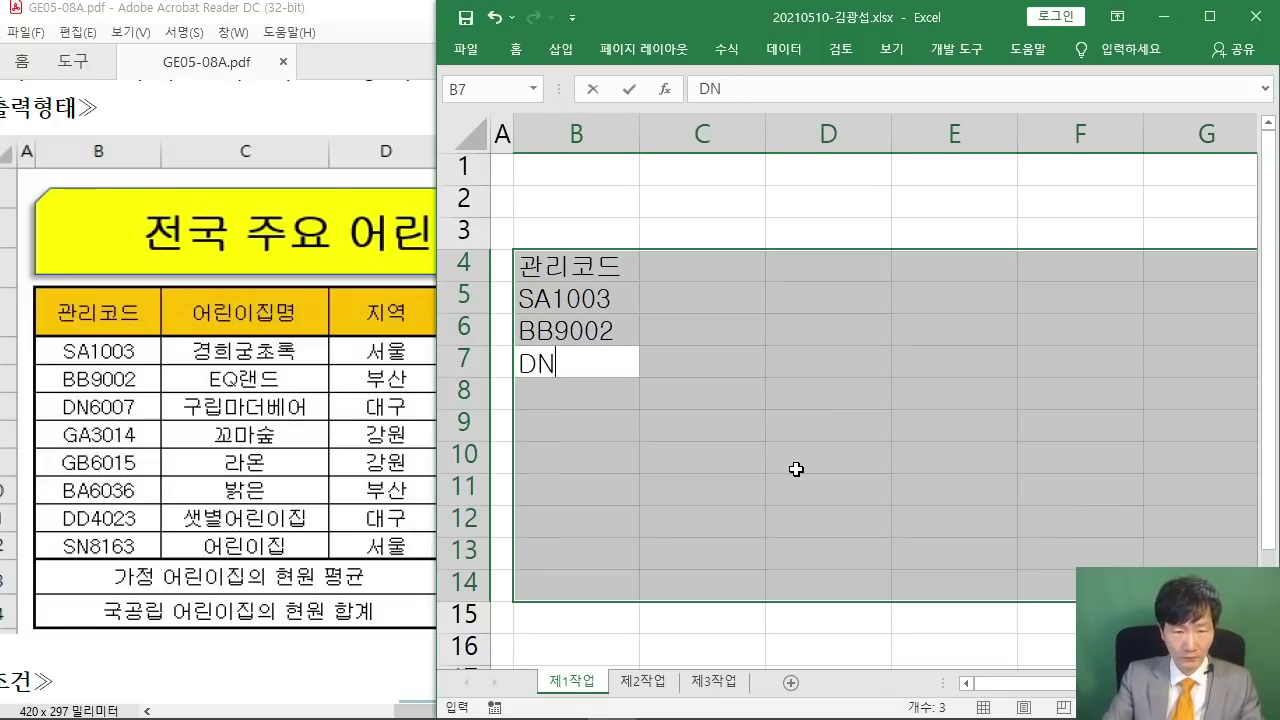
type("6007")
key("Return")
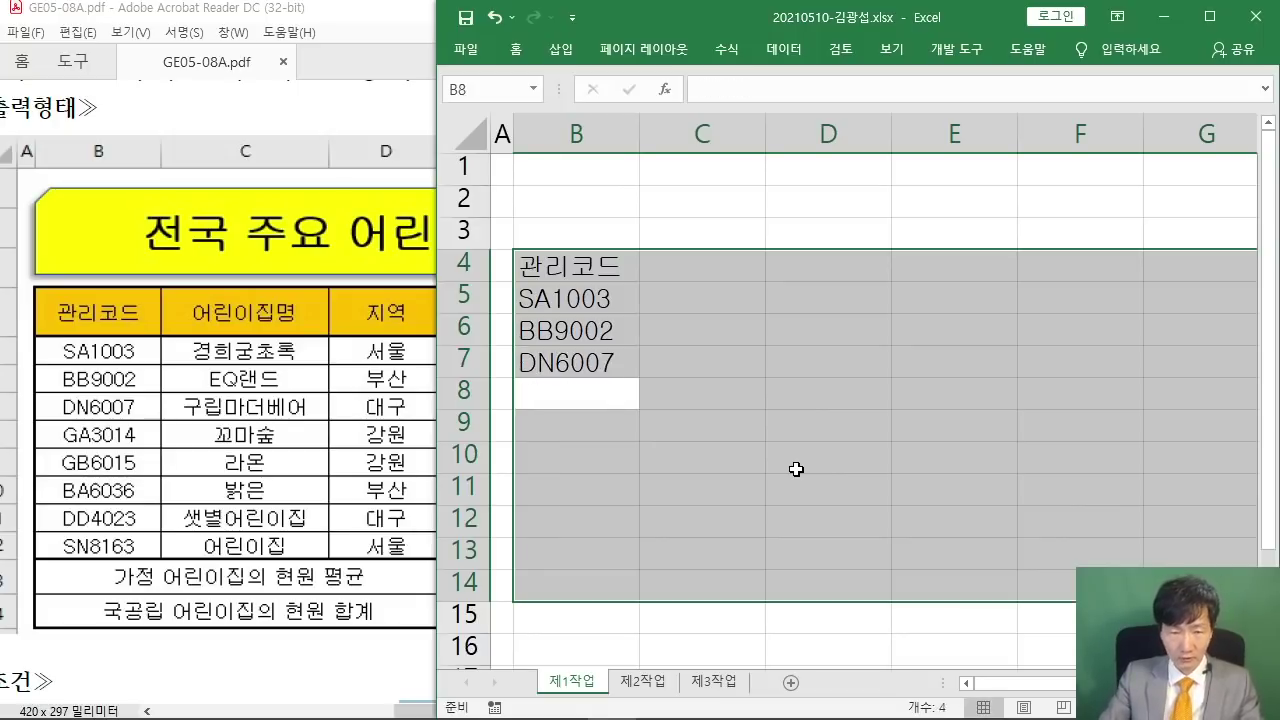
type("G")
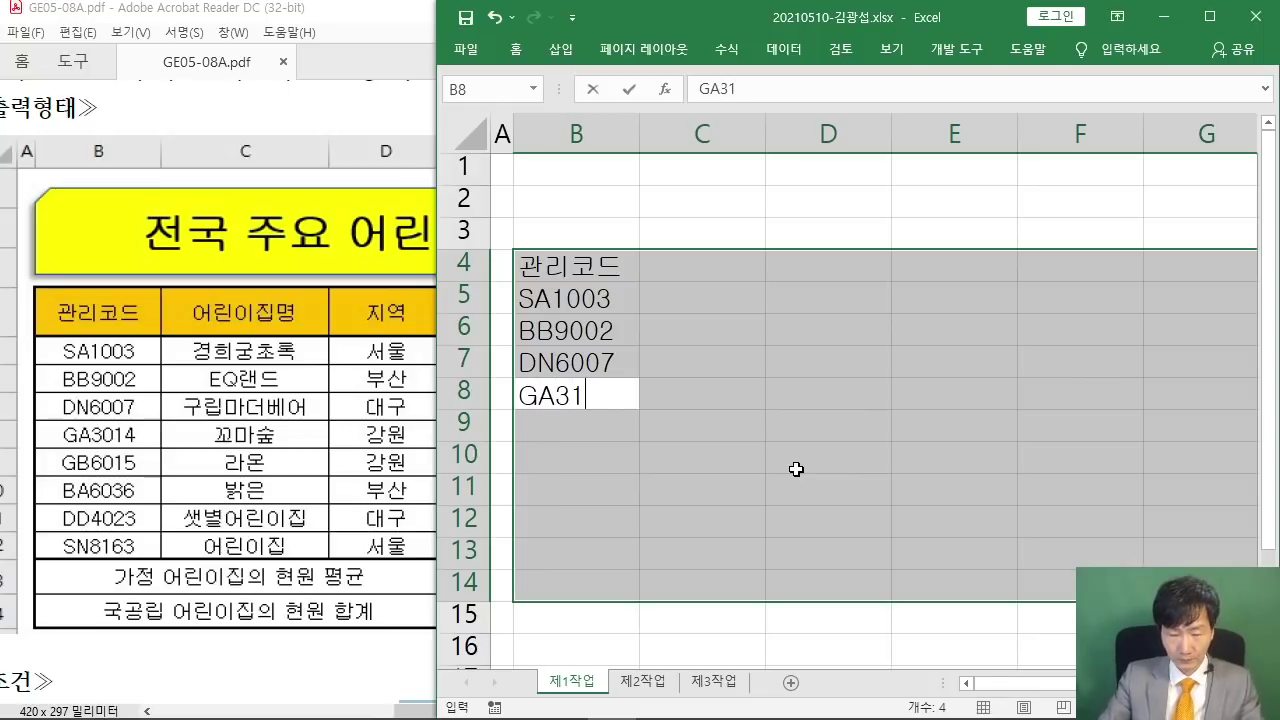
type("A3014")
key("Return")
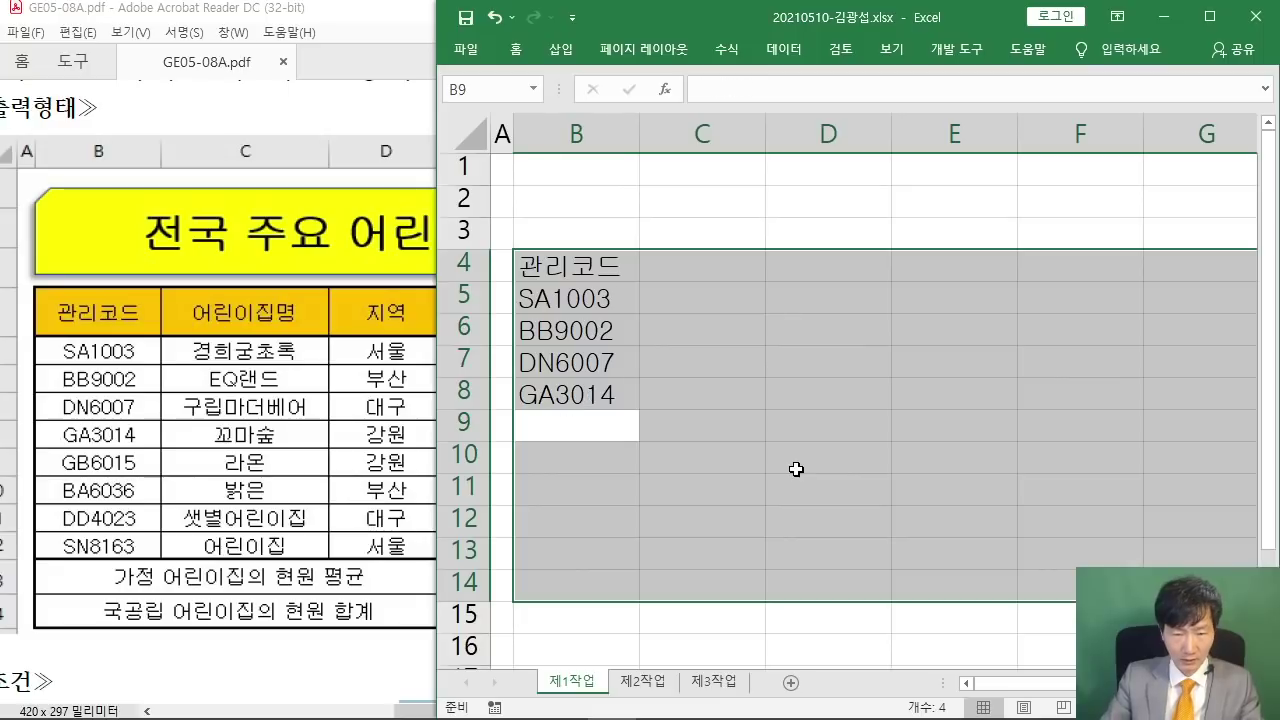
- Enter codes GB6015, BA6036, DD4023 and SN8163 in B9:B12, correcting typos
type("BG")
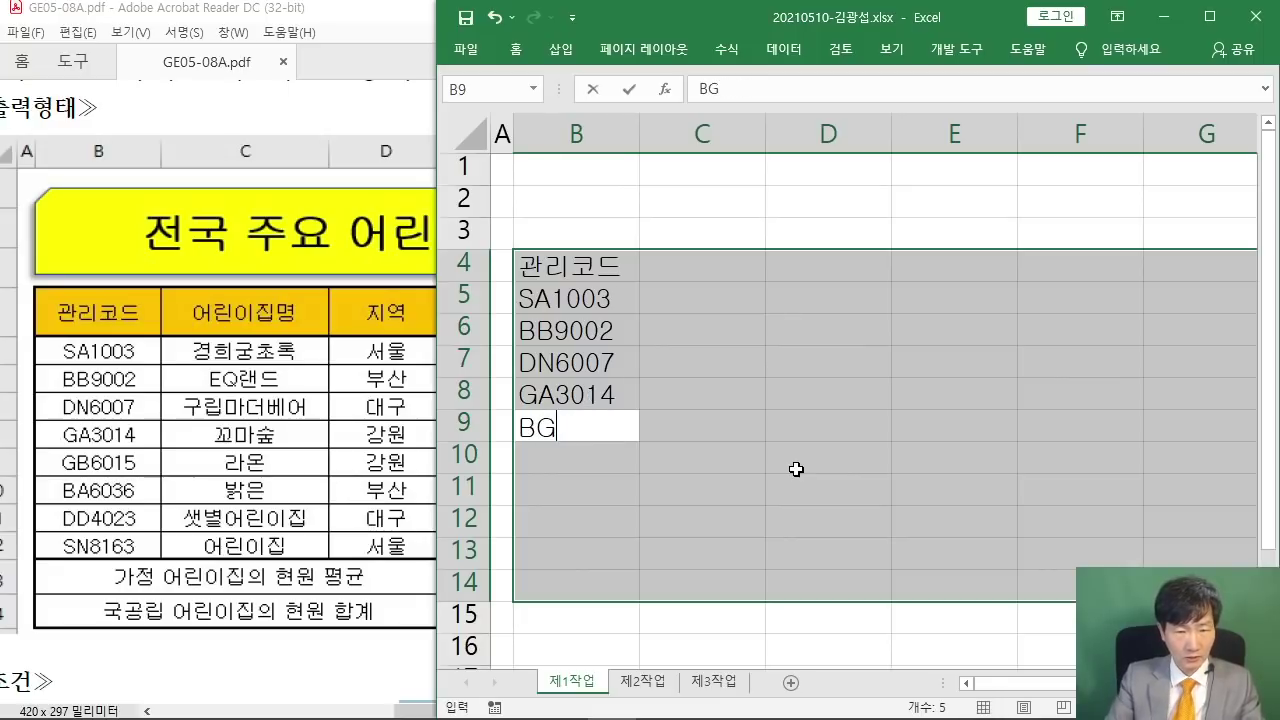
key("BackSpace")
key("BackSpace")
type("GB")
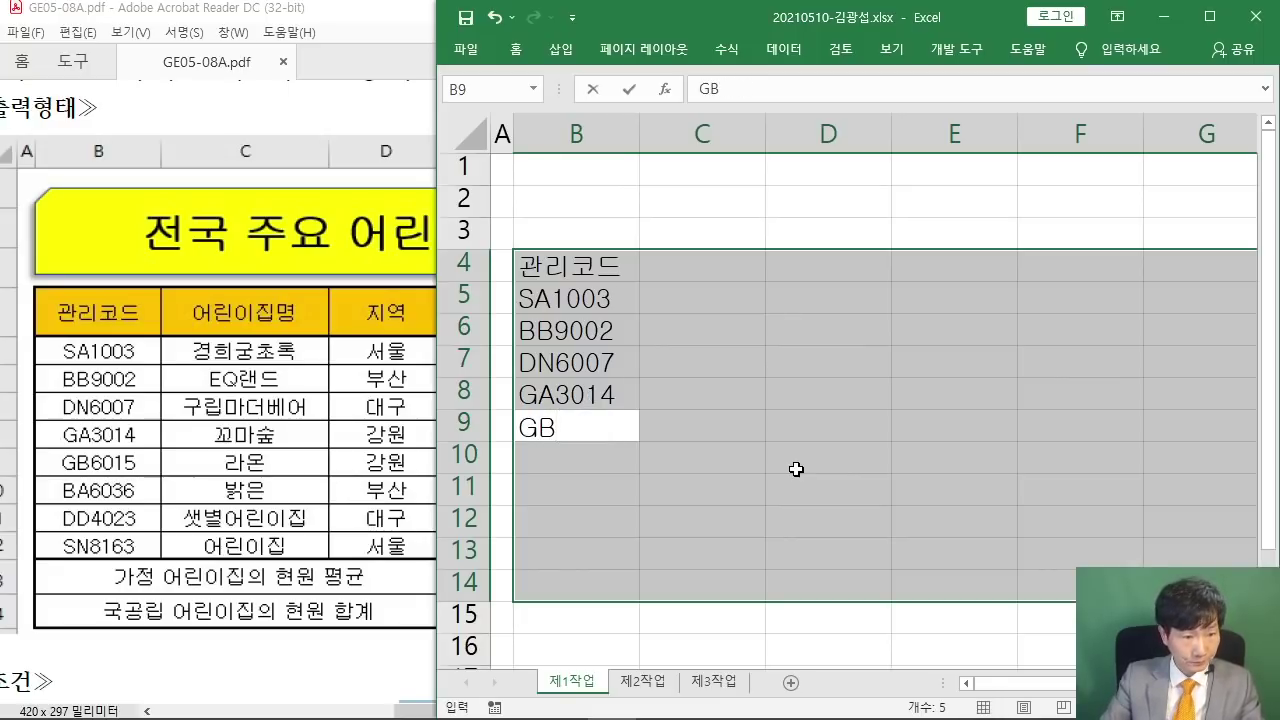
type("6015")
key("Return")
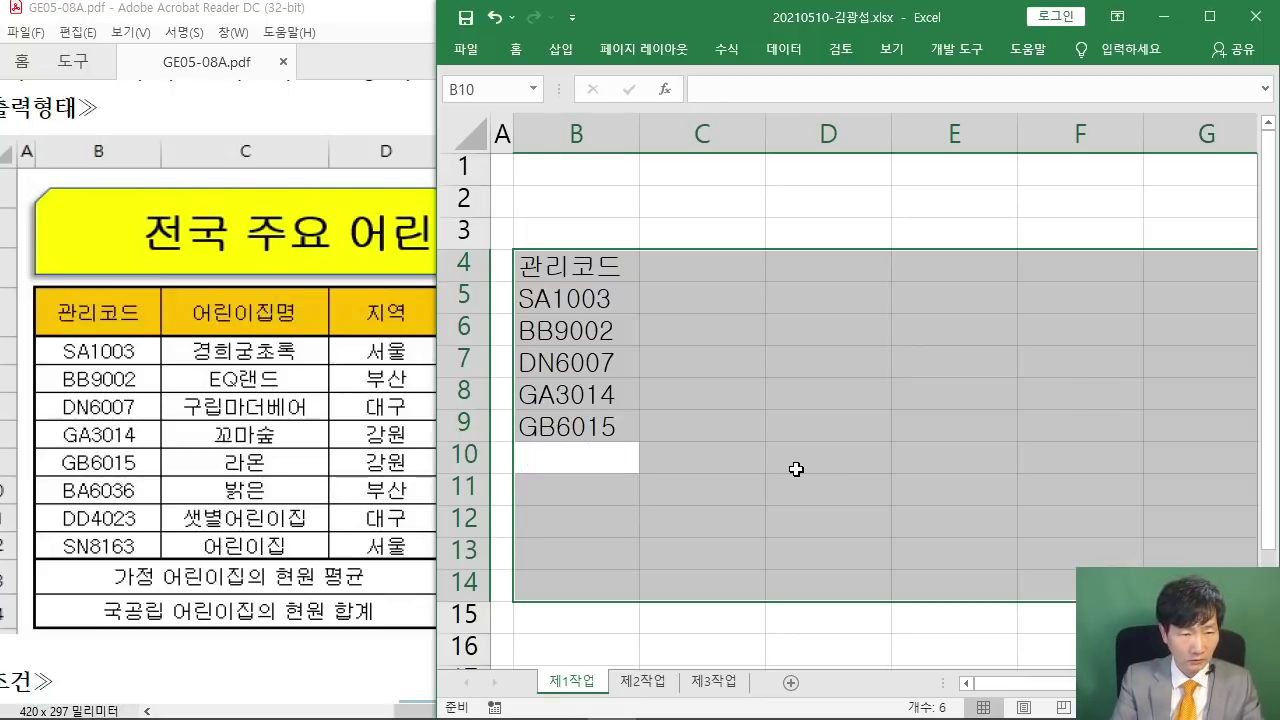
type("BA")
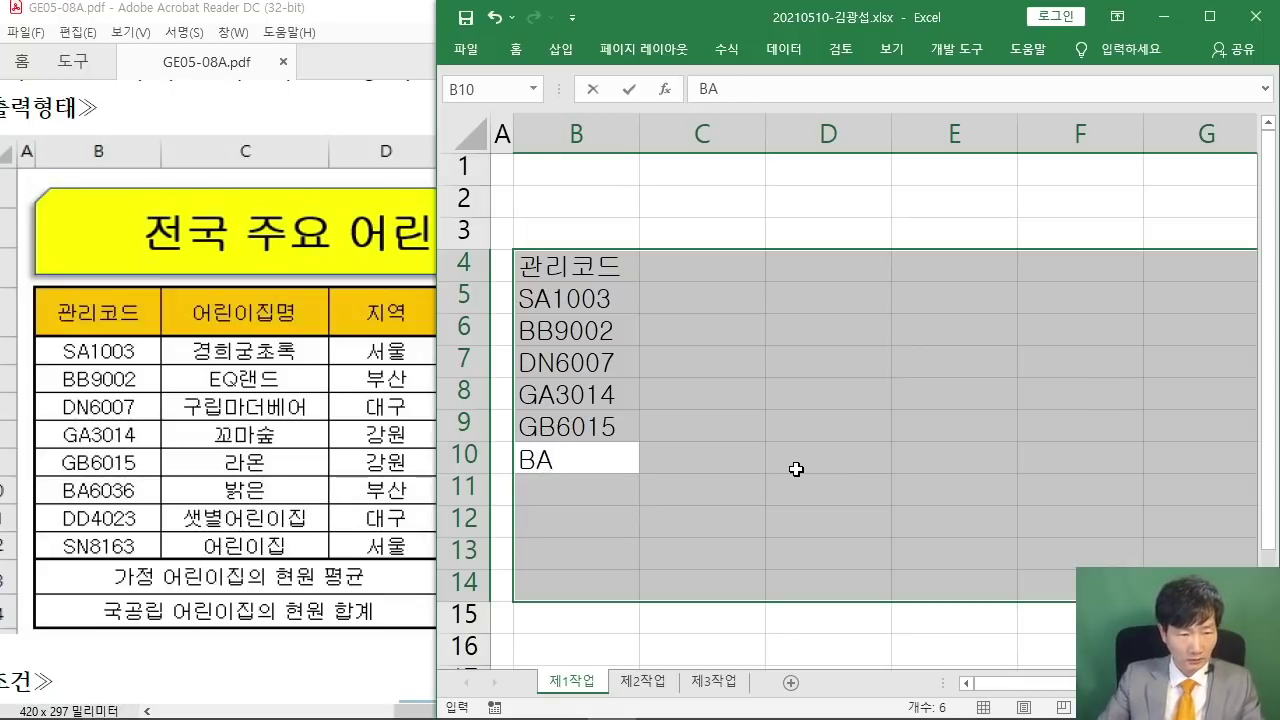
type("6036")
key("Return")
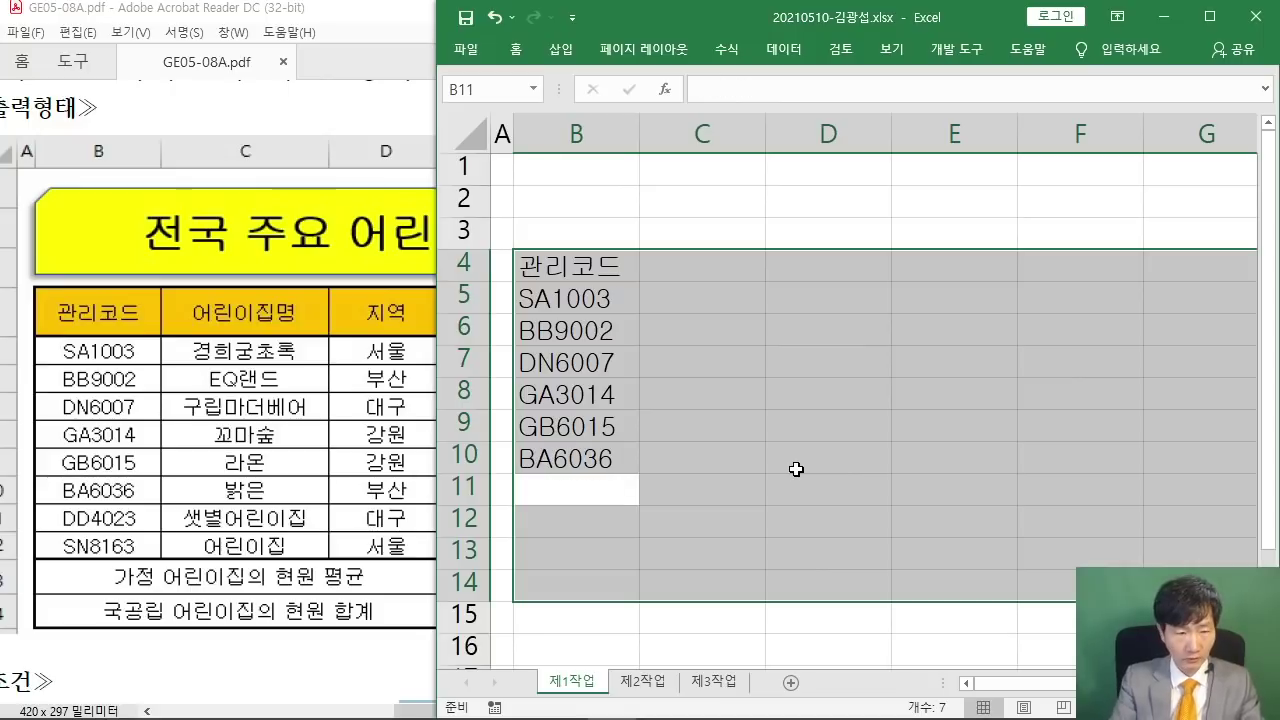
type("DD40")
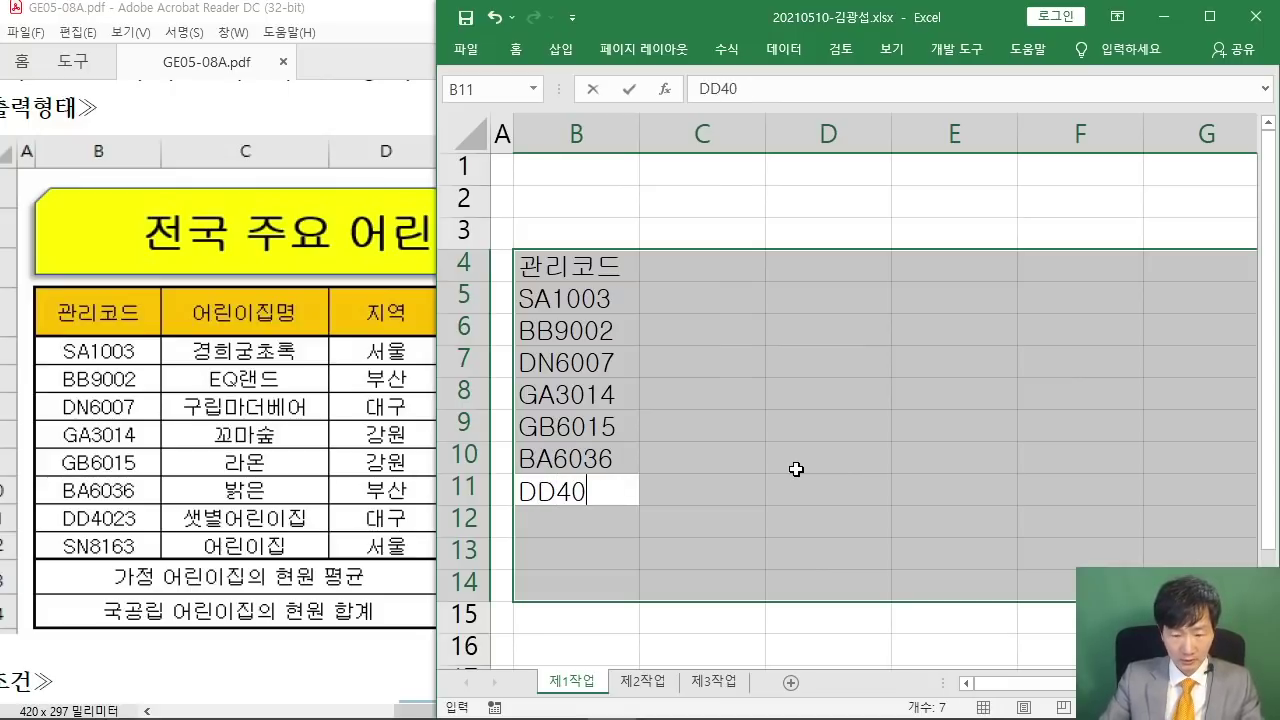
type("23")
key("Return")
type("S")
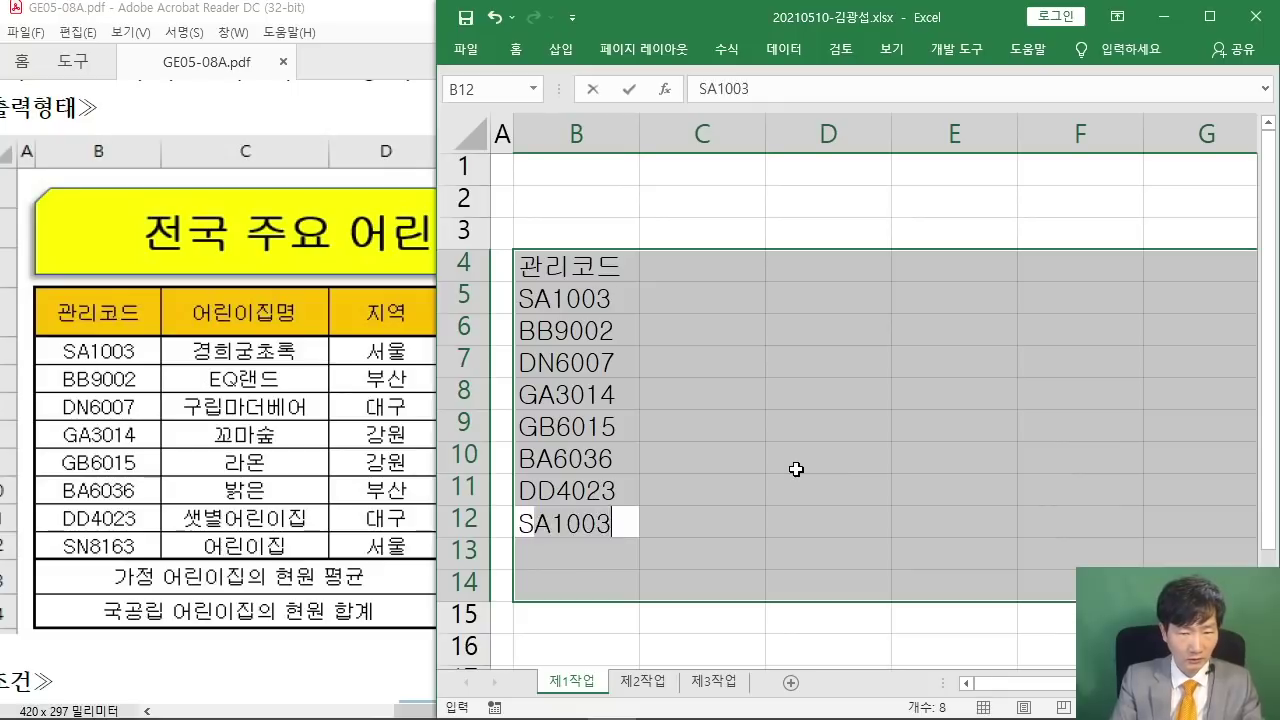
type("N9")
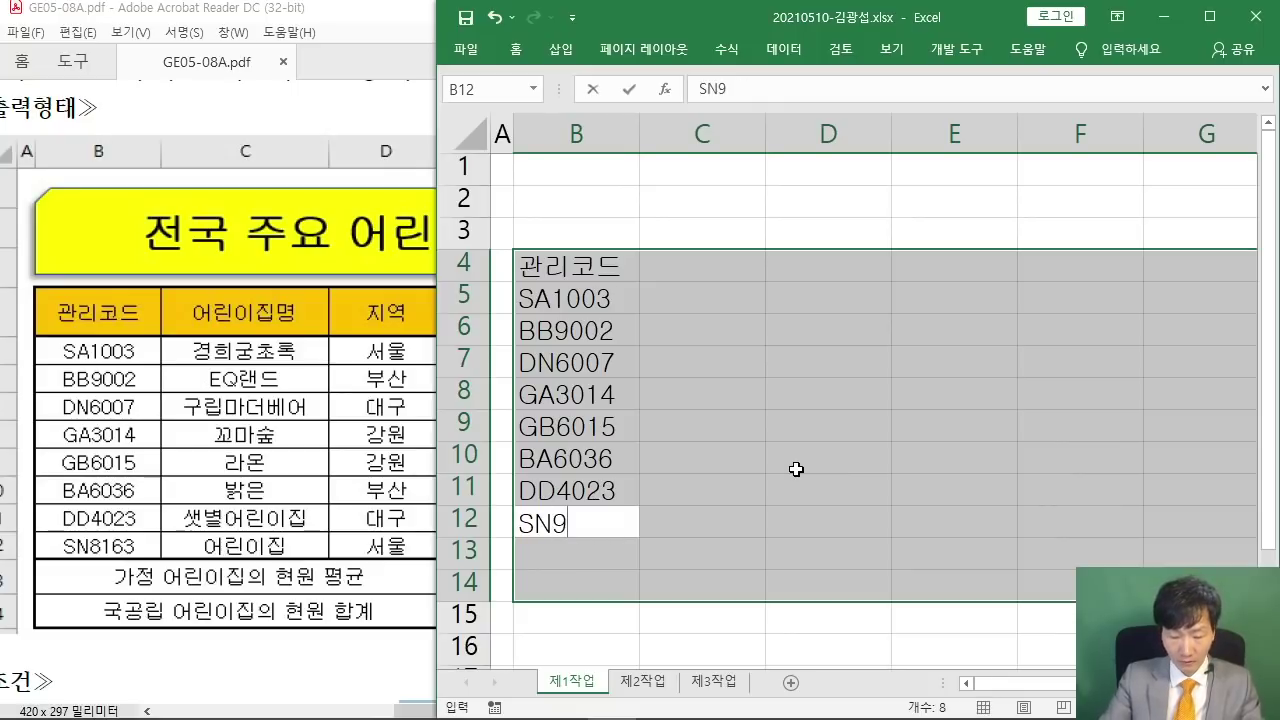
key("BackSpace")
type("816")
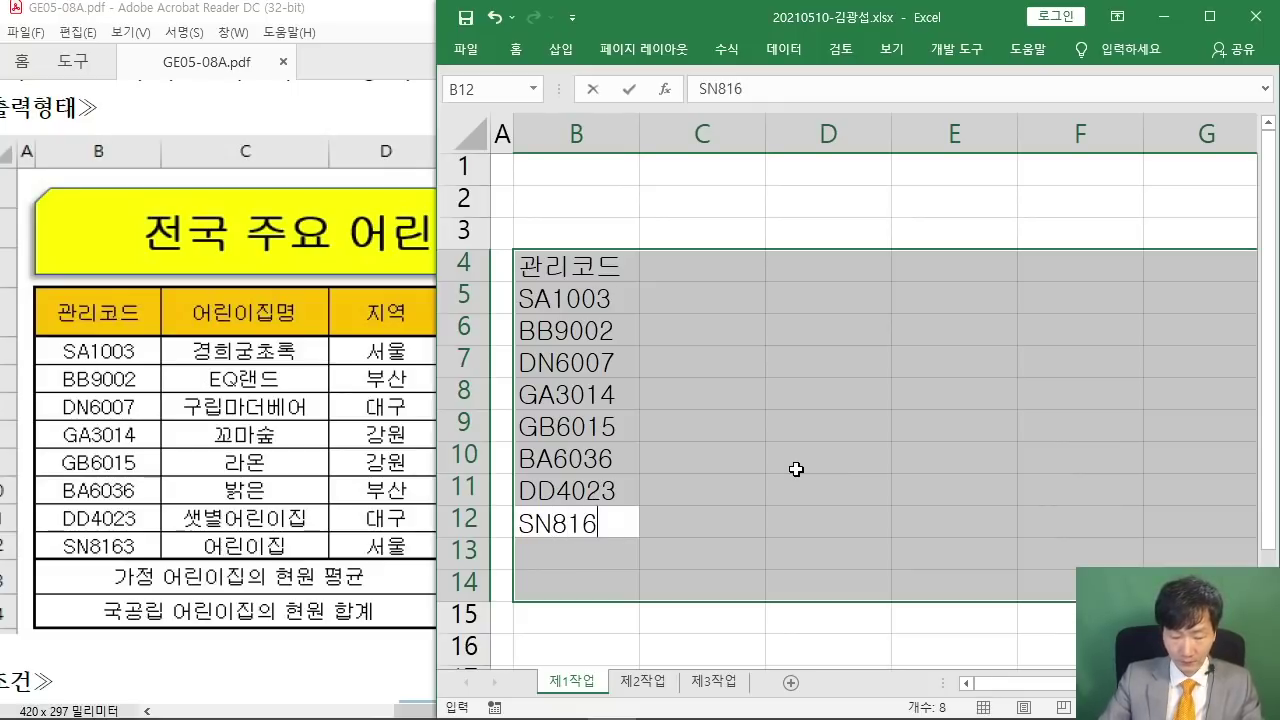
type("3")
key("Return")
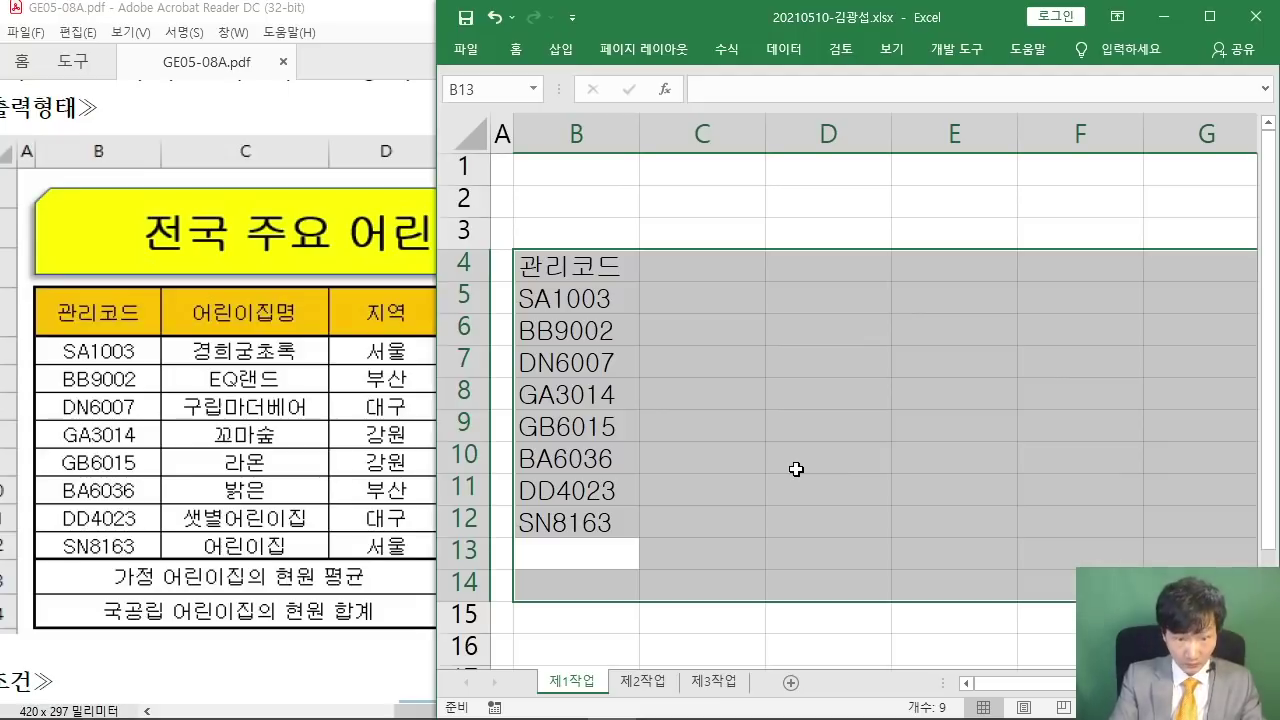
- Enter 가정 어린이집의 현원 평균 in B13 and 국공립 어린이집의 현원 합계 in B14, then start the 어린이집명 header
type("강저")
key("BackSpace")
key("BackSpace")
key("BackSpace")
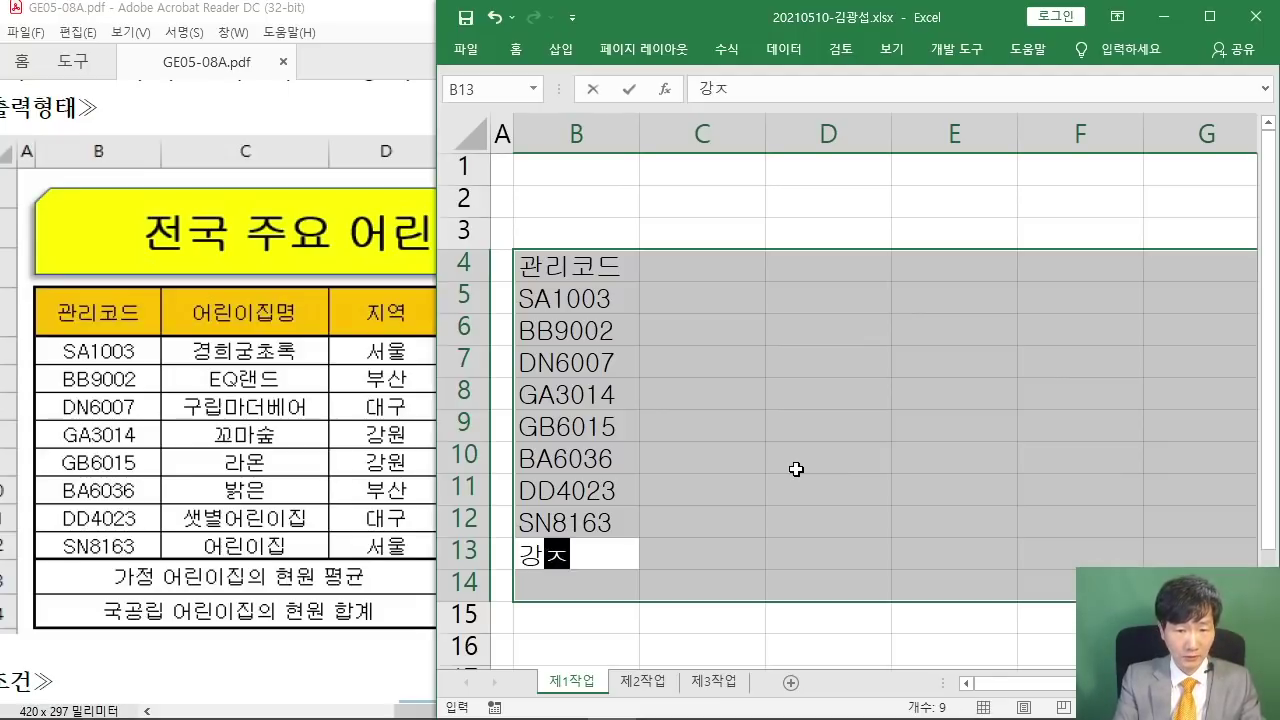
type("가정 어린이")
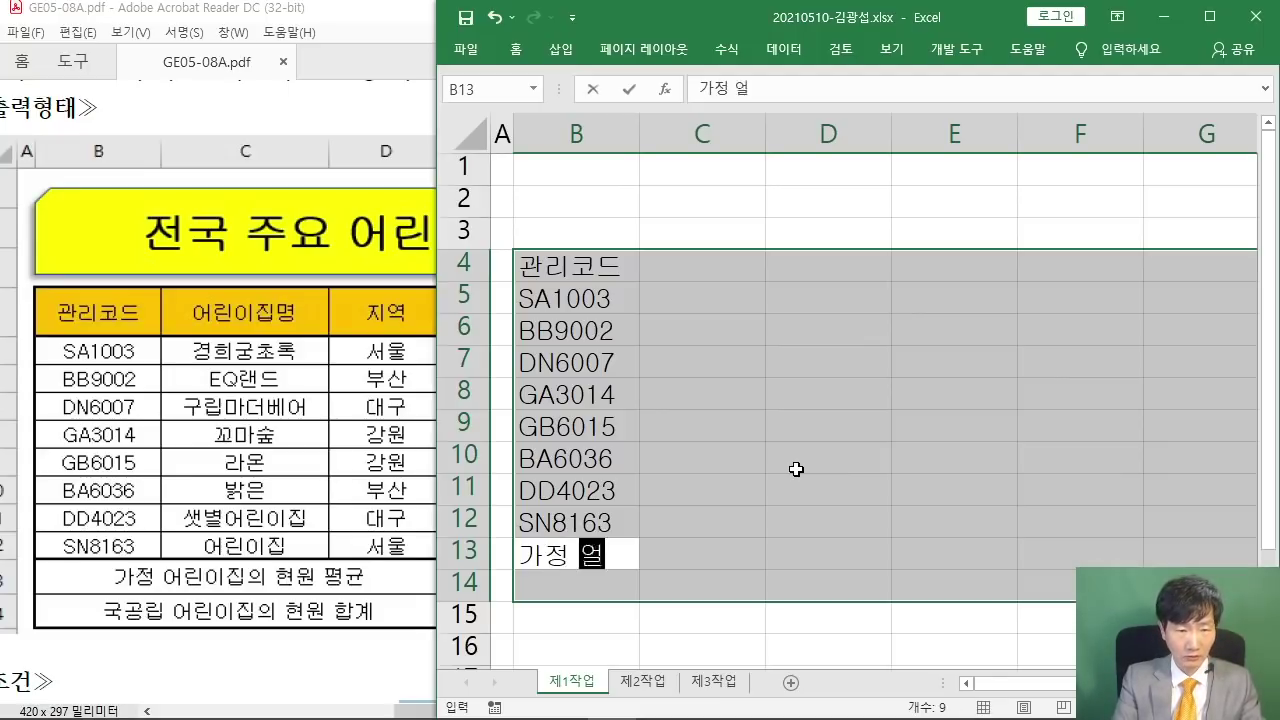
type("집의 현원")
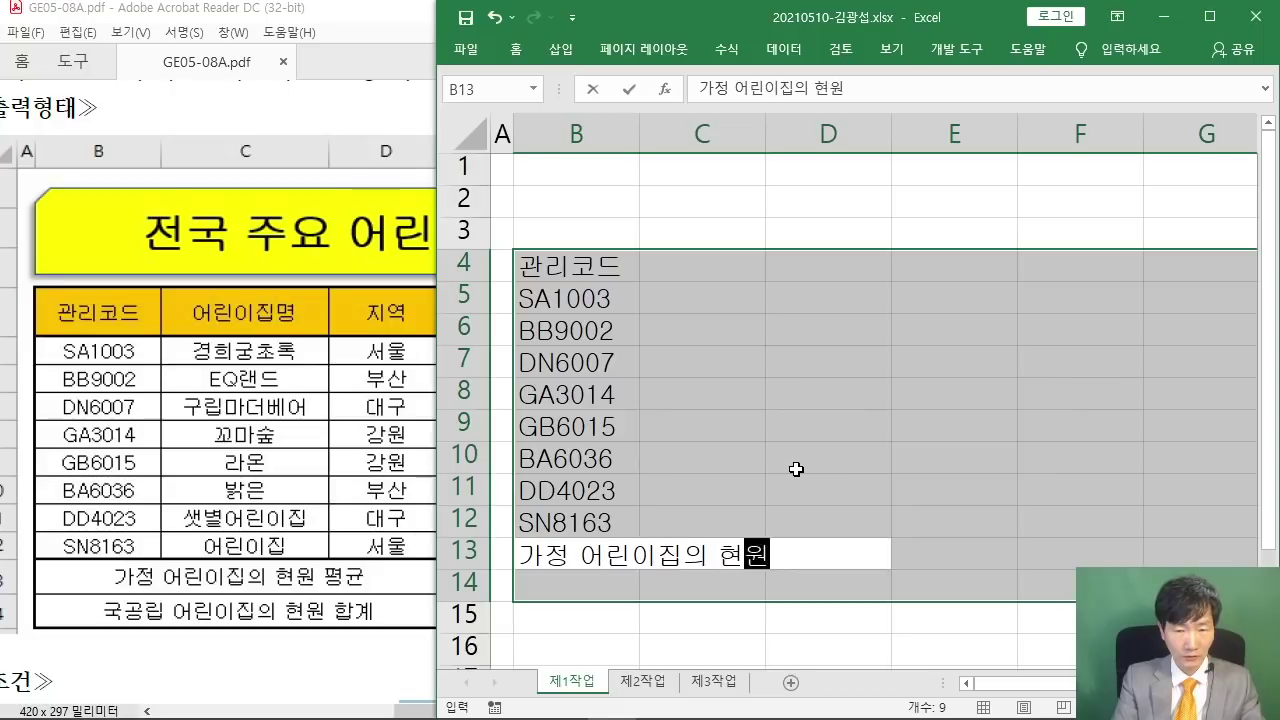
type(" 평균")
key("Return")
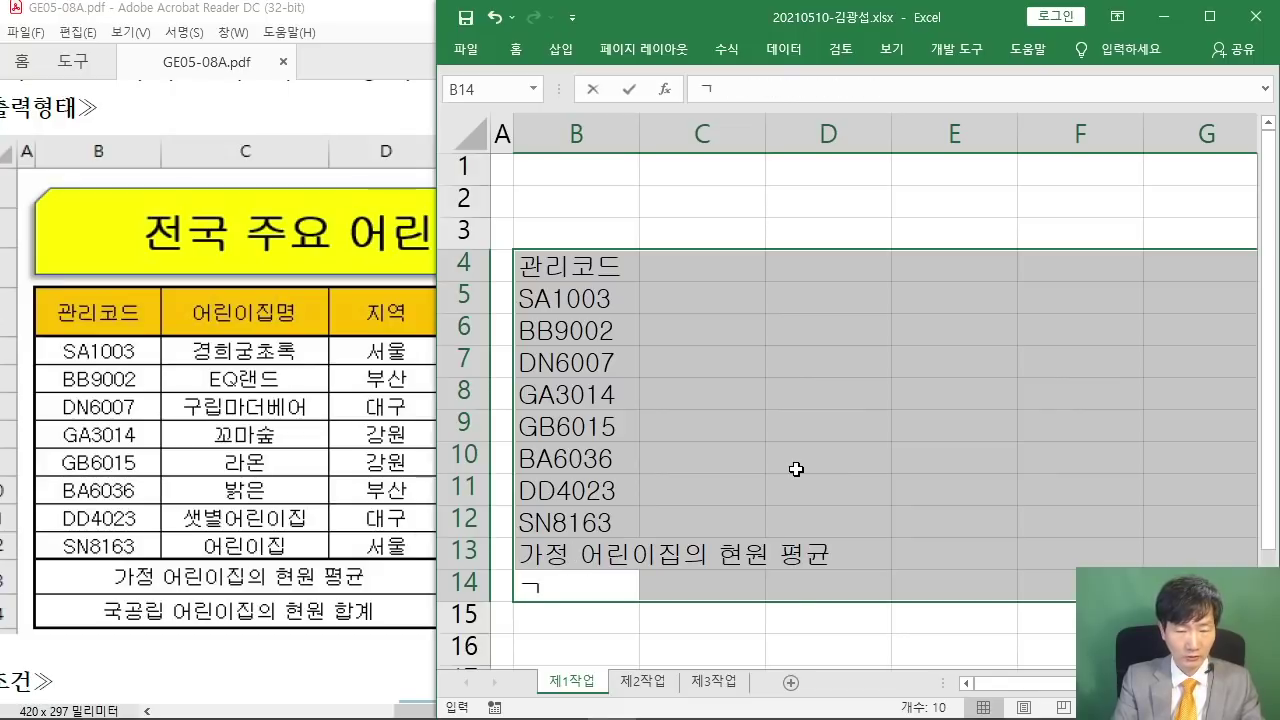
type("국공립 어리")
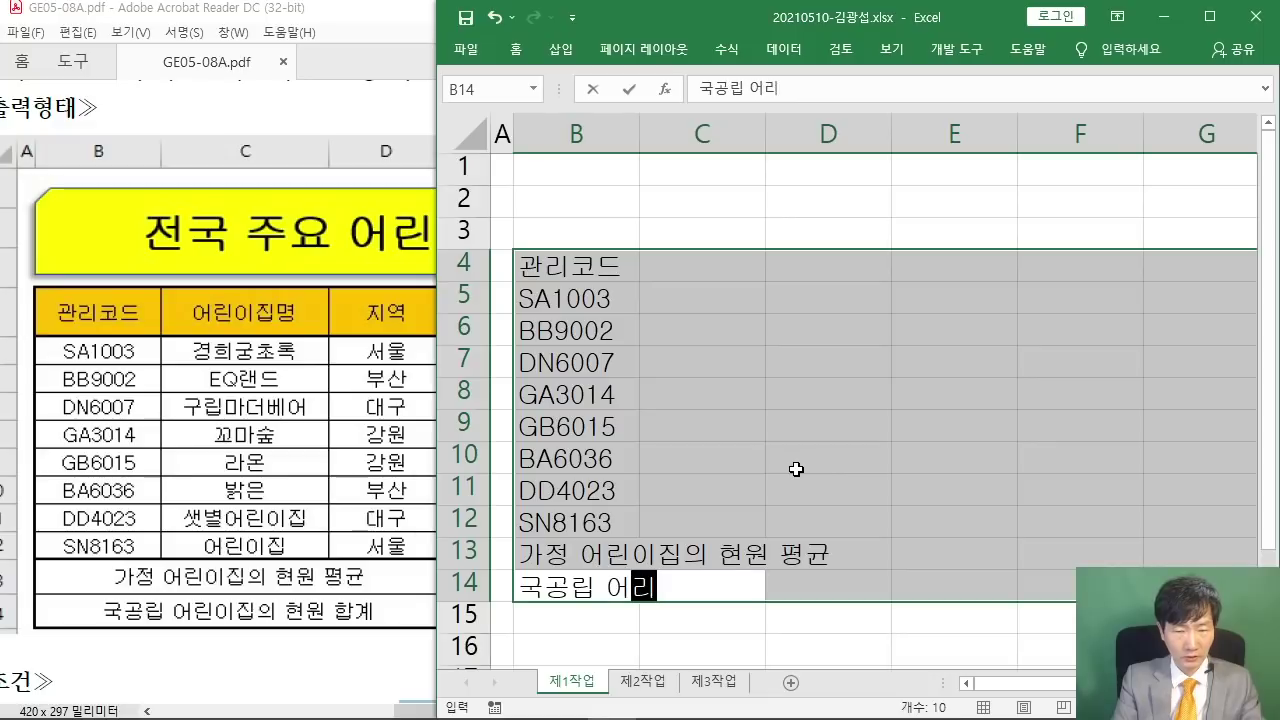
type("ㄴ이집")
type("현원 합계")
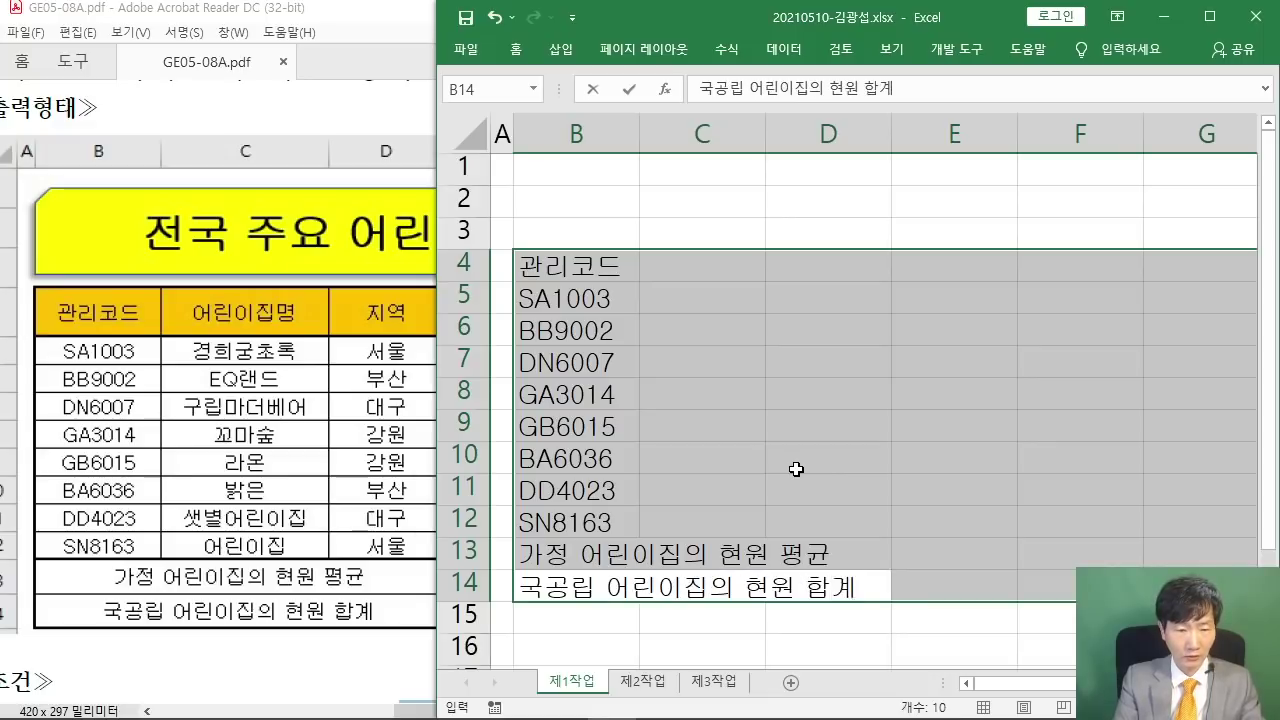
key("Return")
type("어린ㅈ")
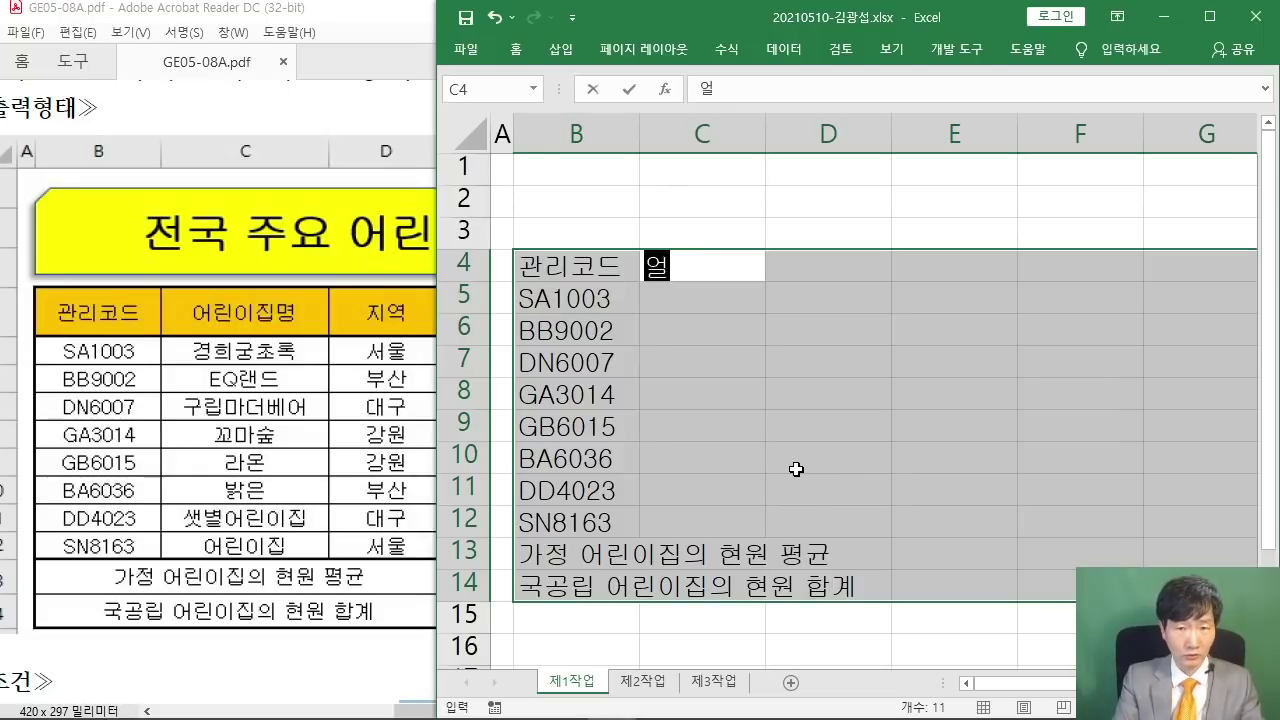
type("집명")
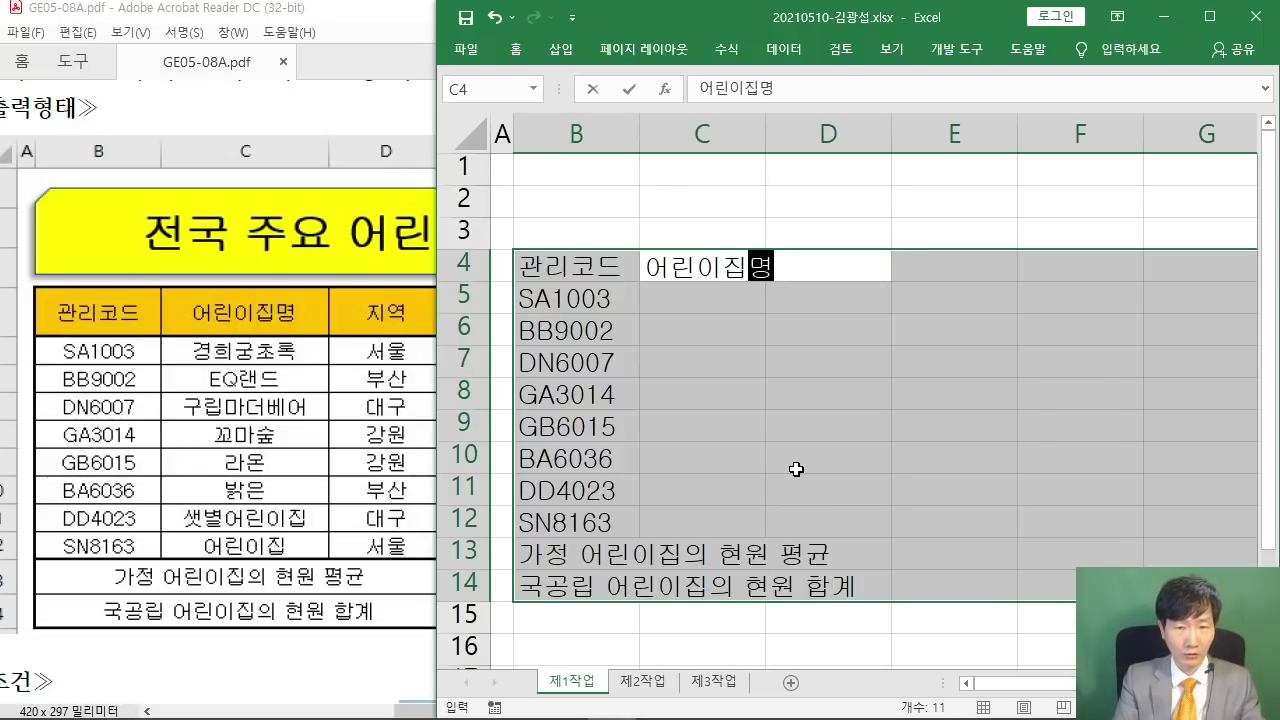
- Confirm the 어린이집명 header and enter 경희궁초록, EQ랜드, 구립마더베어, 꼬마숲 in C5:C8
key("Return")
type("경ㅎ희궁초록")
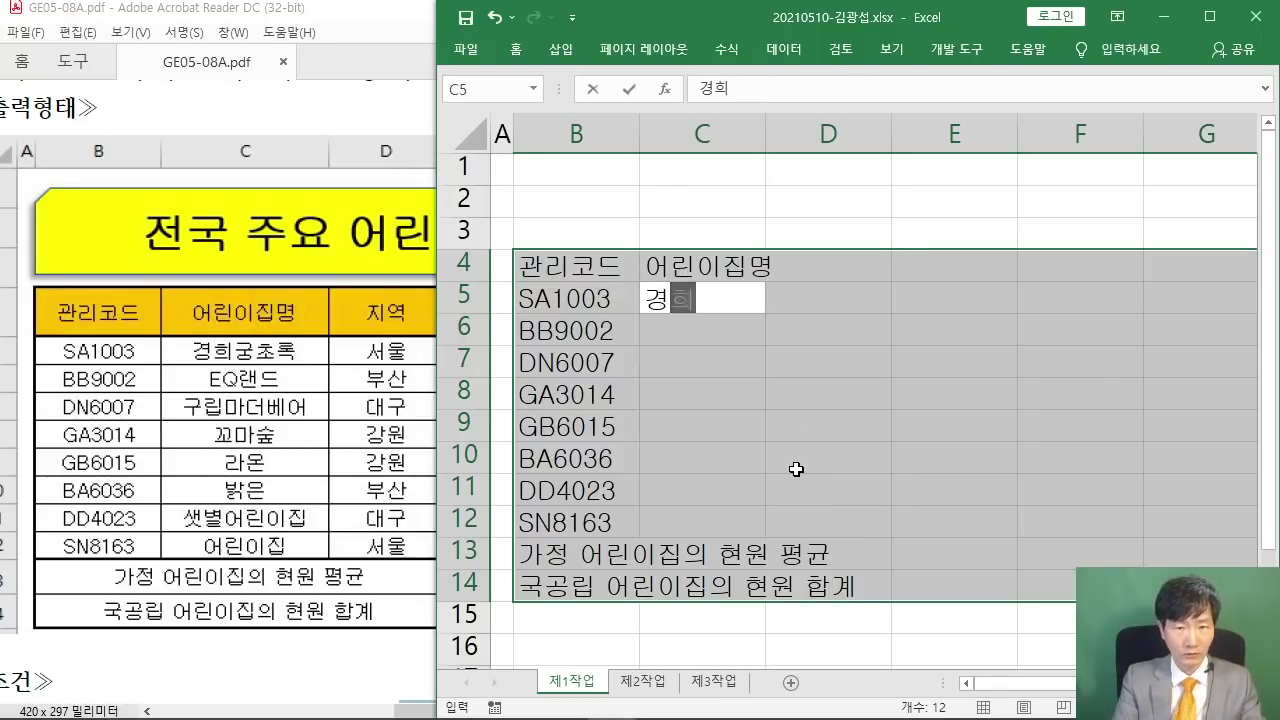
key("Return")
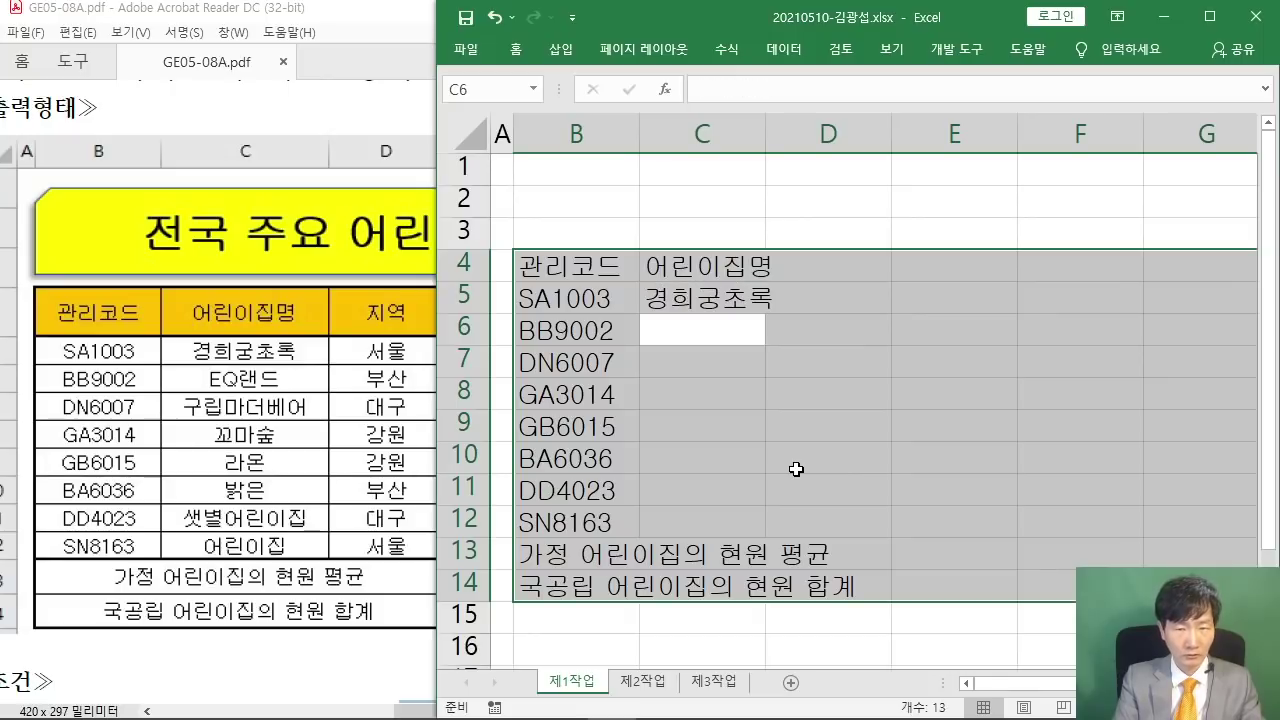
type("eQ")
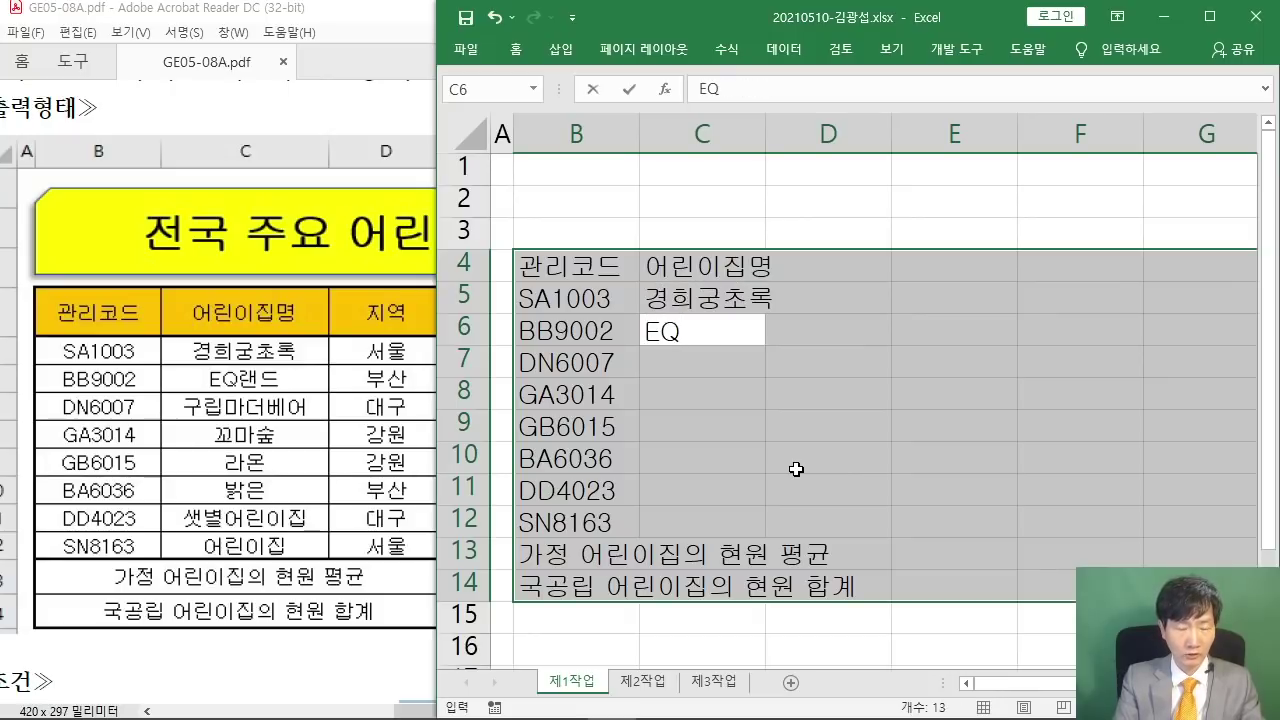
type("랜드")
key("Return")
type("구립")
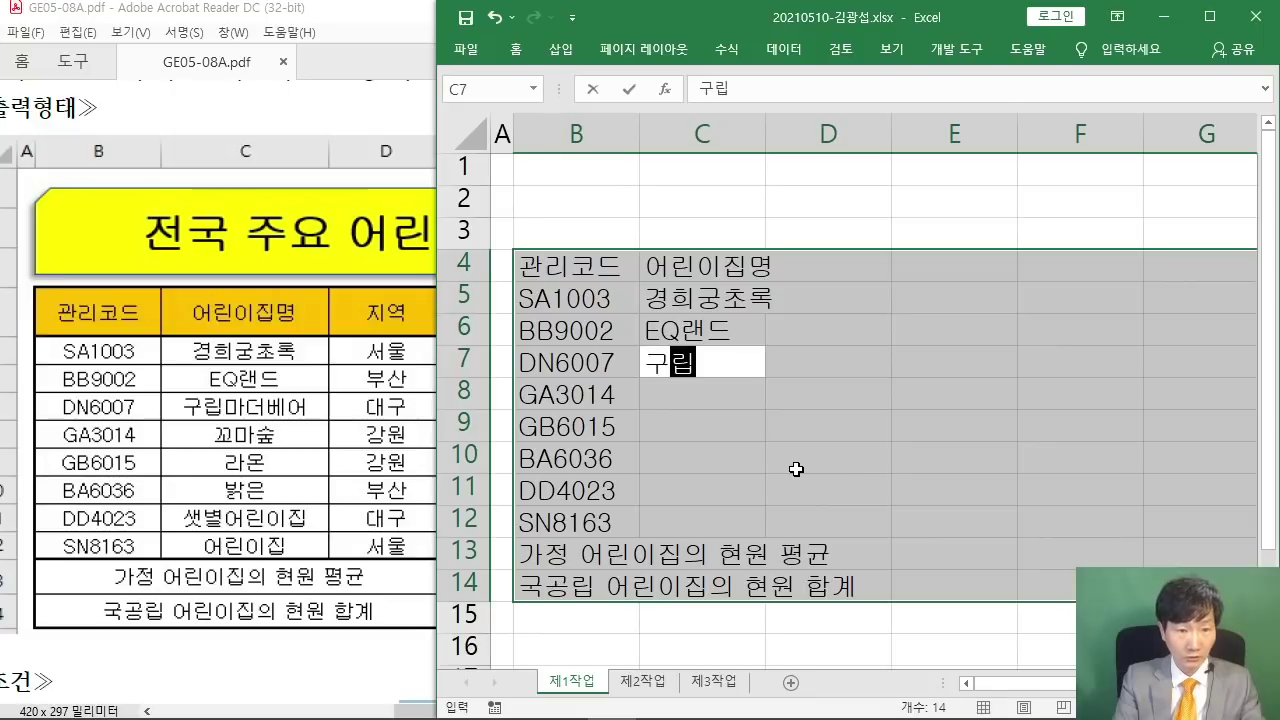
type("마더벵")
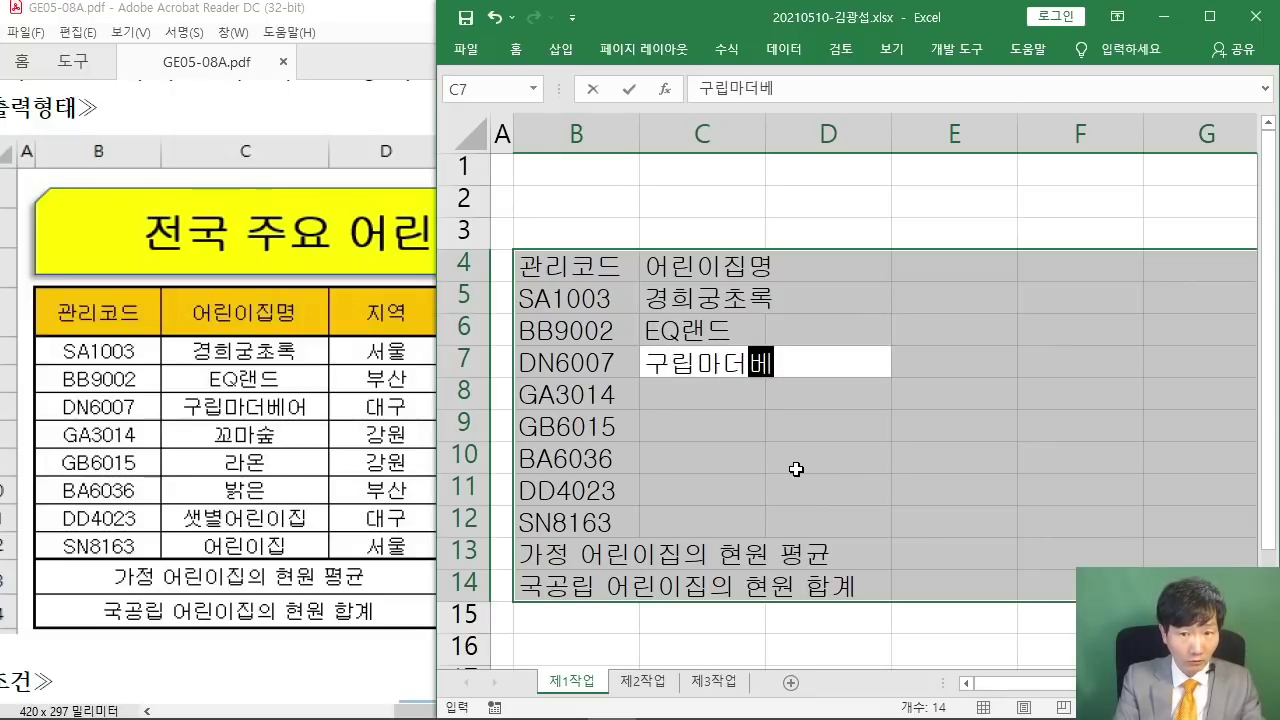
type("어")
key("Return")
type("꼬")
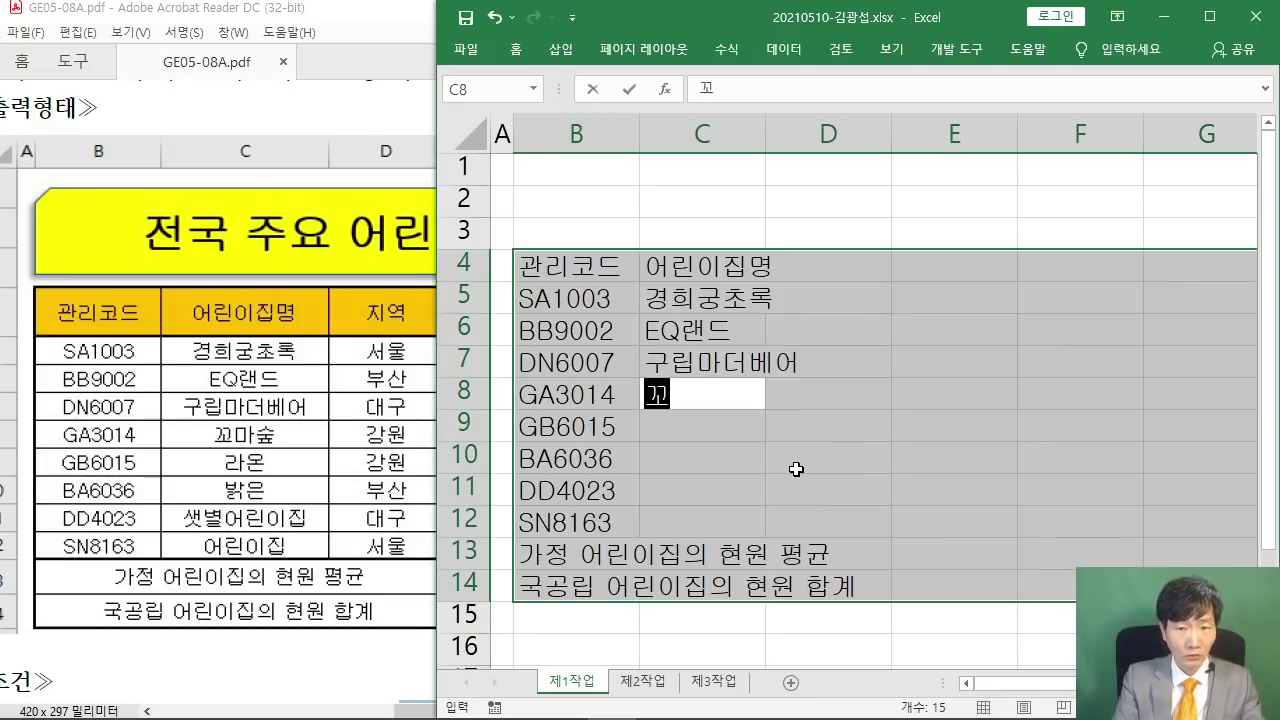
type("마숲")
key("Return")
- Enter 라온, 밝은, 샛별어린이집 and 어린이집 in C9:C12, discarding the AutoComplete suffix
type("라온")
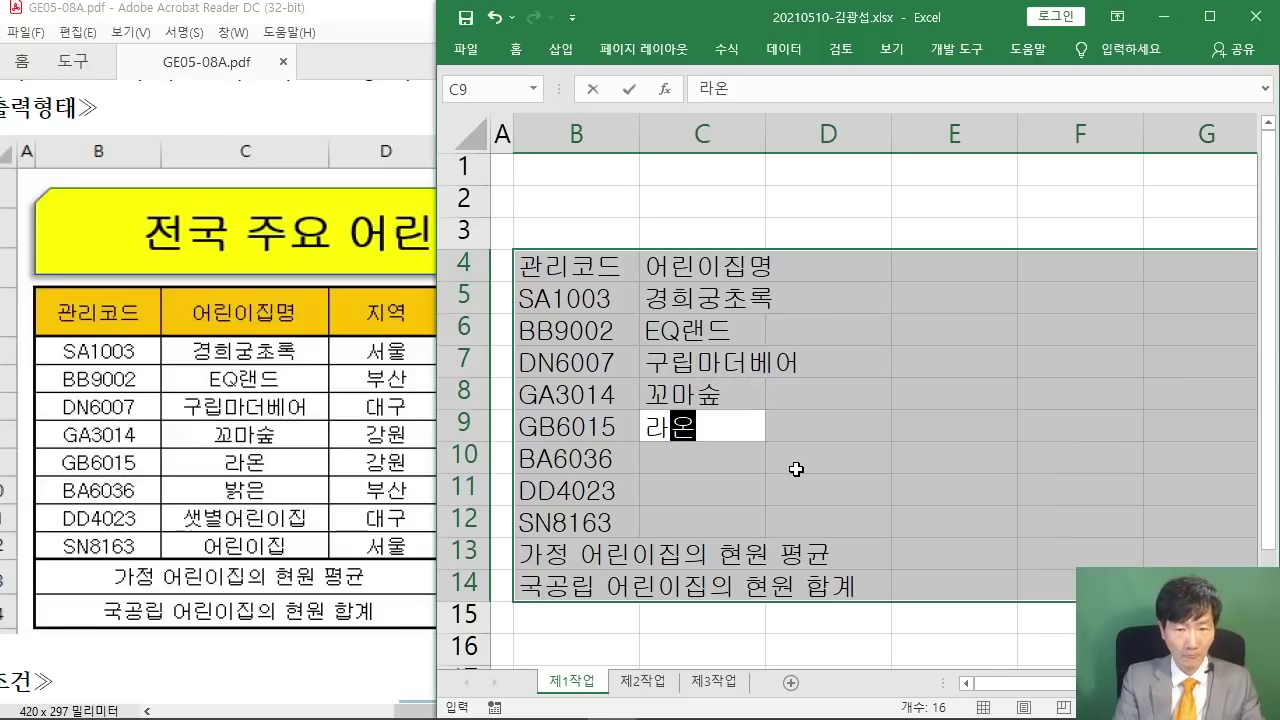
key("Return")
type("밝ㅇ")
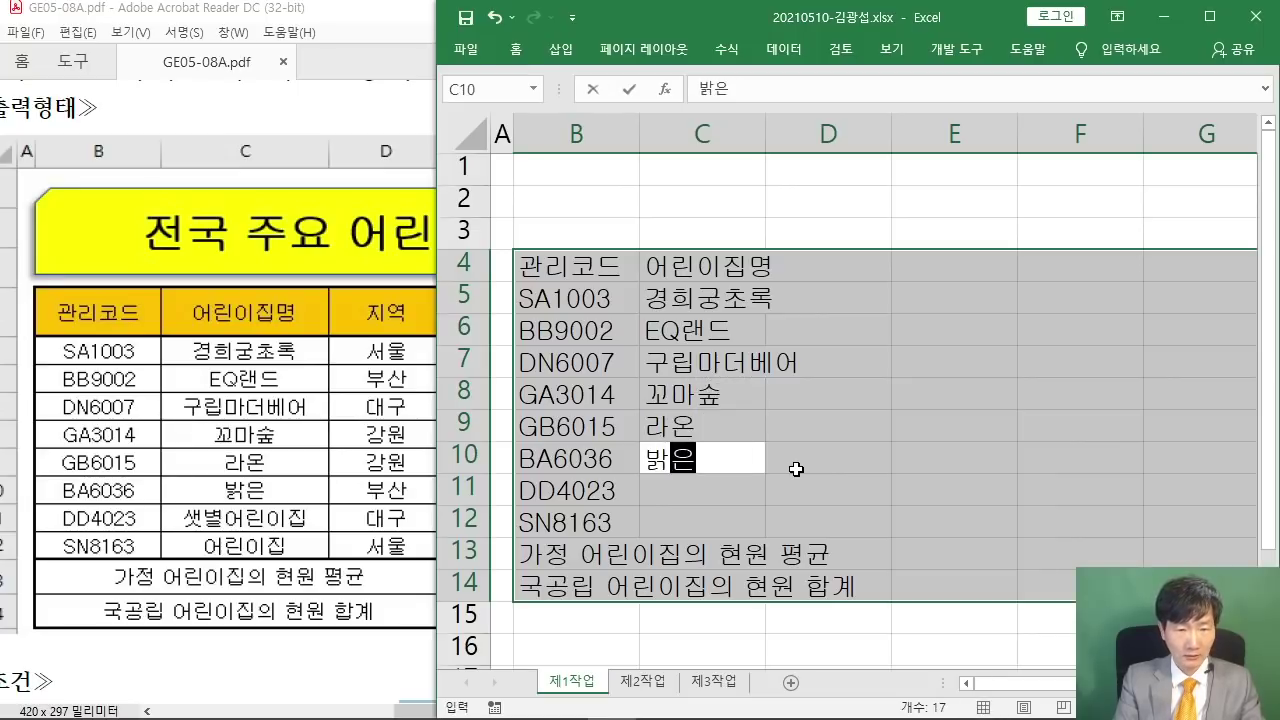
key("Return")
type("샛별")
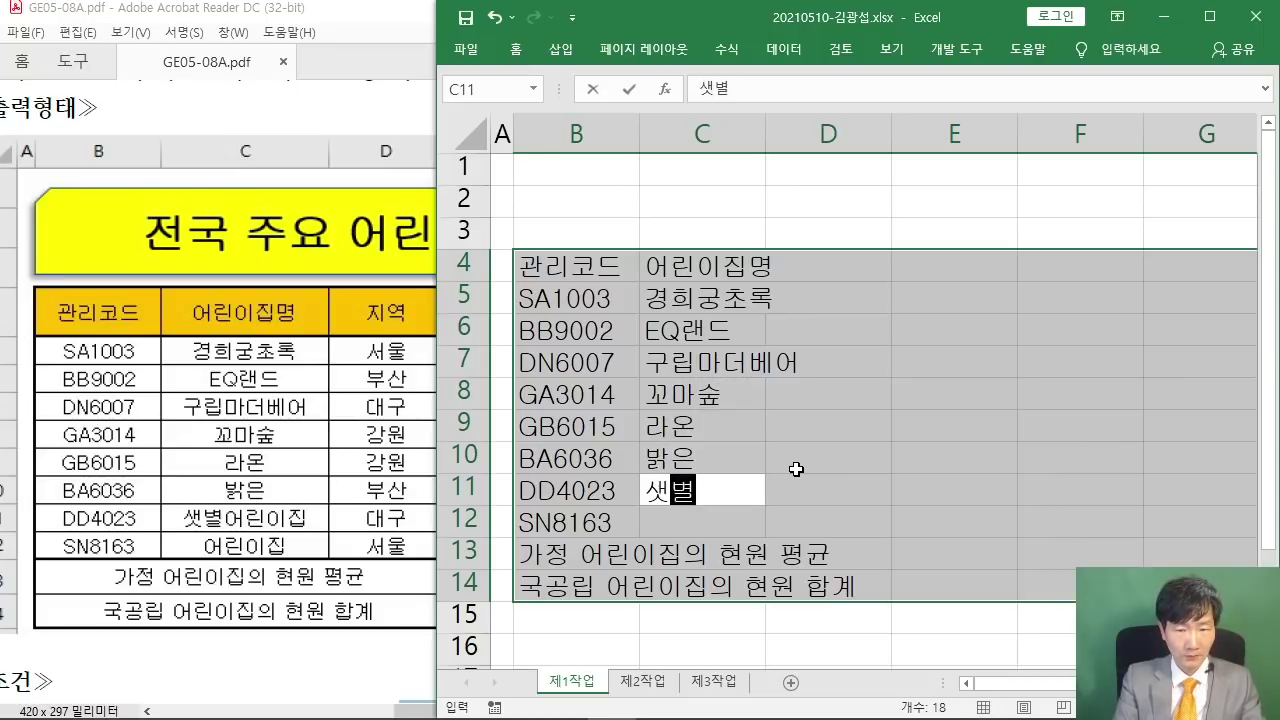
type("어린이집")
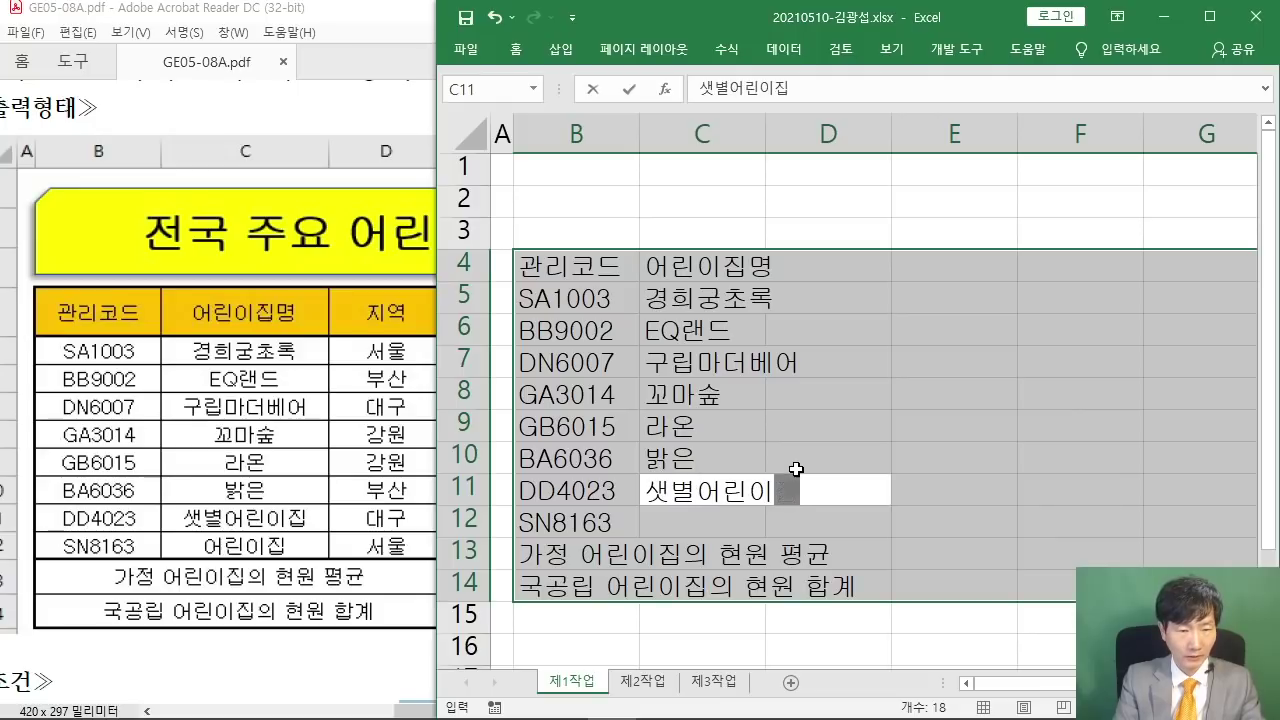
key("Return")
type("어린이집명")
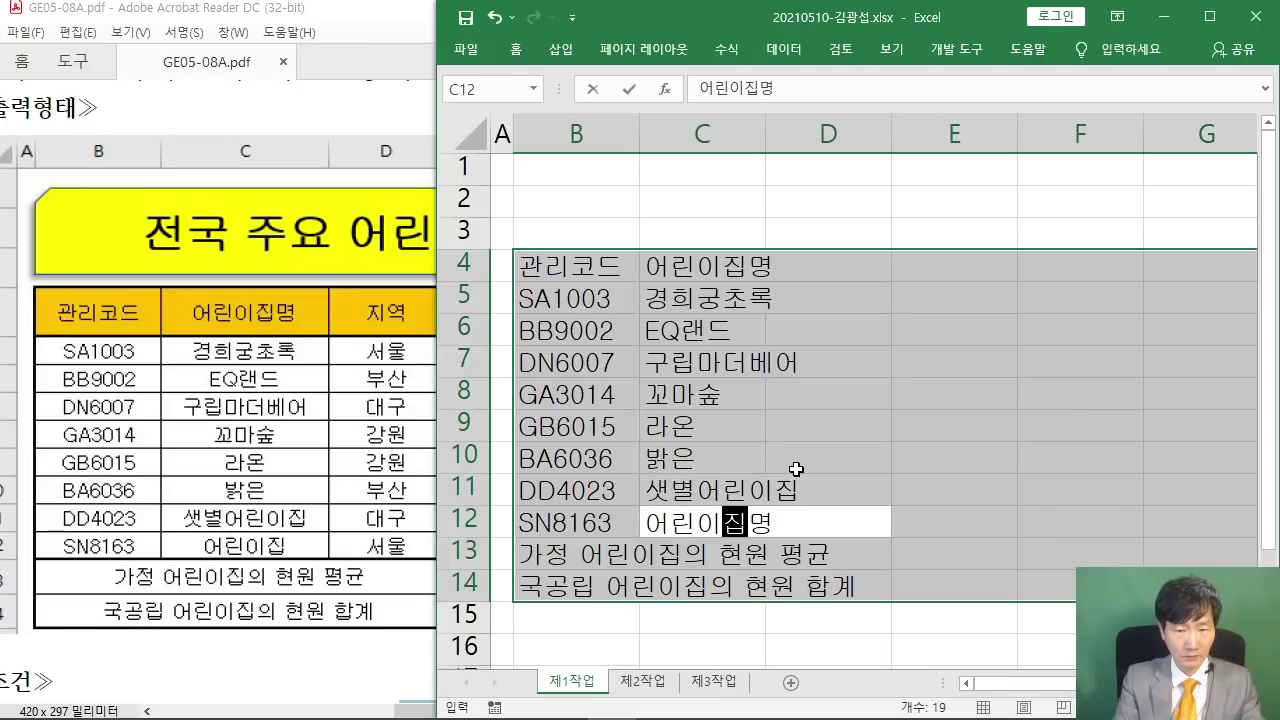
key("Delete")
key("Return")
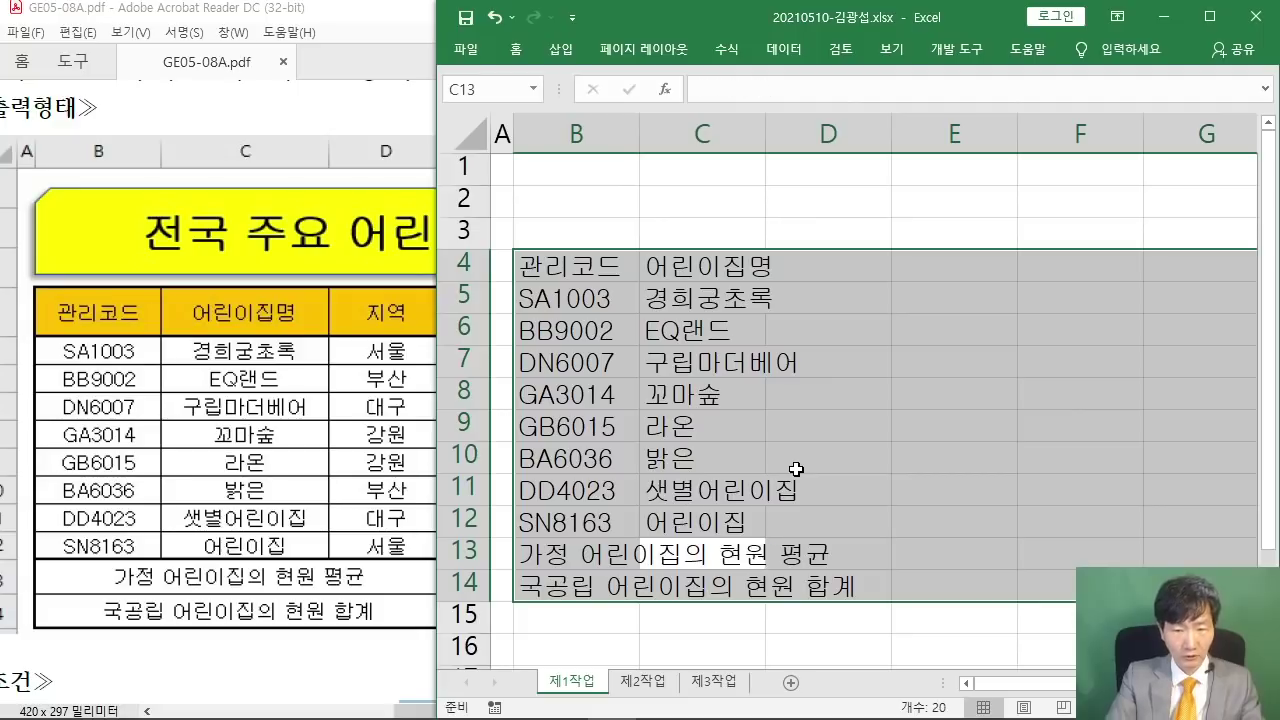
key("Return")
key("Return")
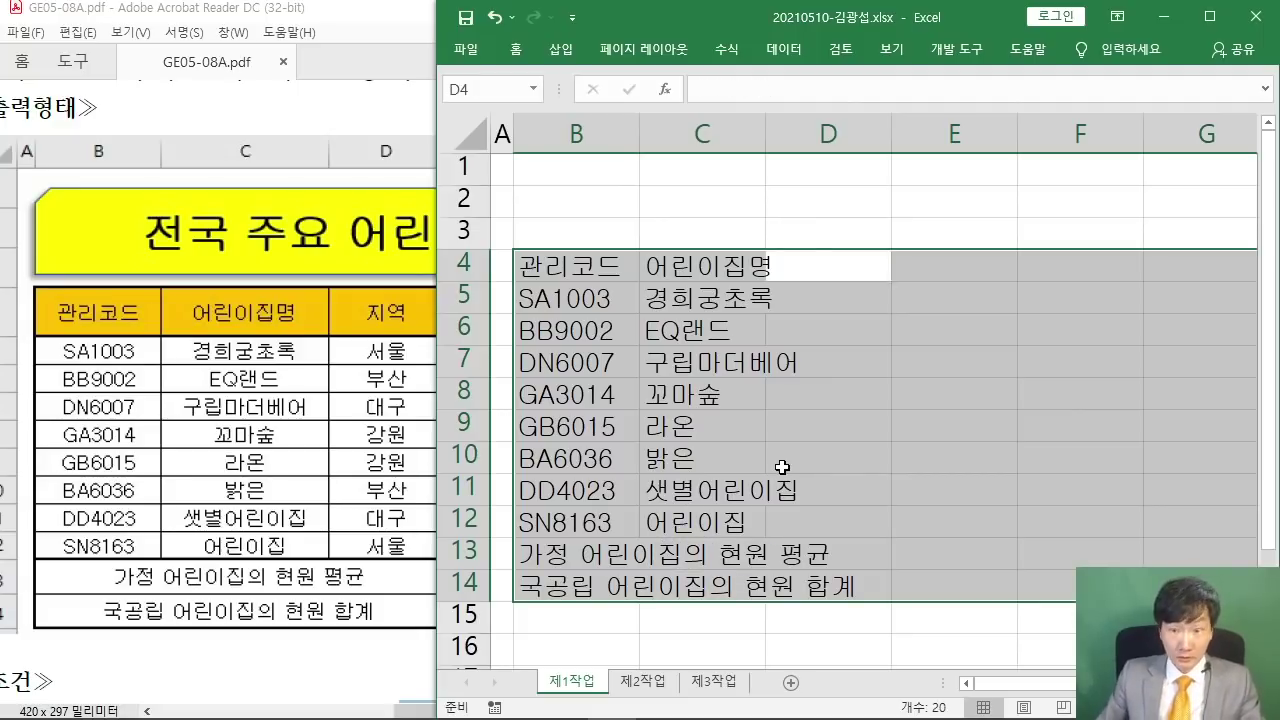
- Autofit column C, then enter the 지역 header and regions 서울, 부산, 대구, 강원, 부산, 대구 in column D
double_click(766, 132)
type("지역")
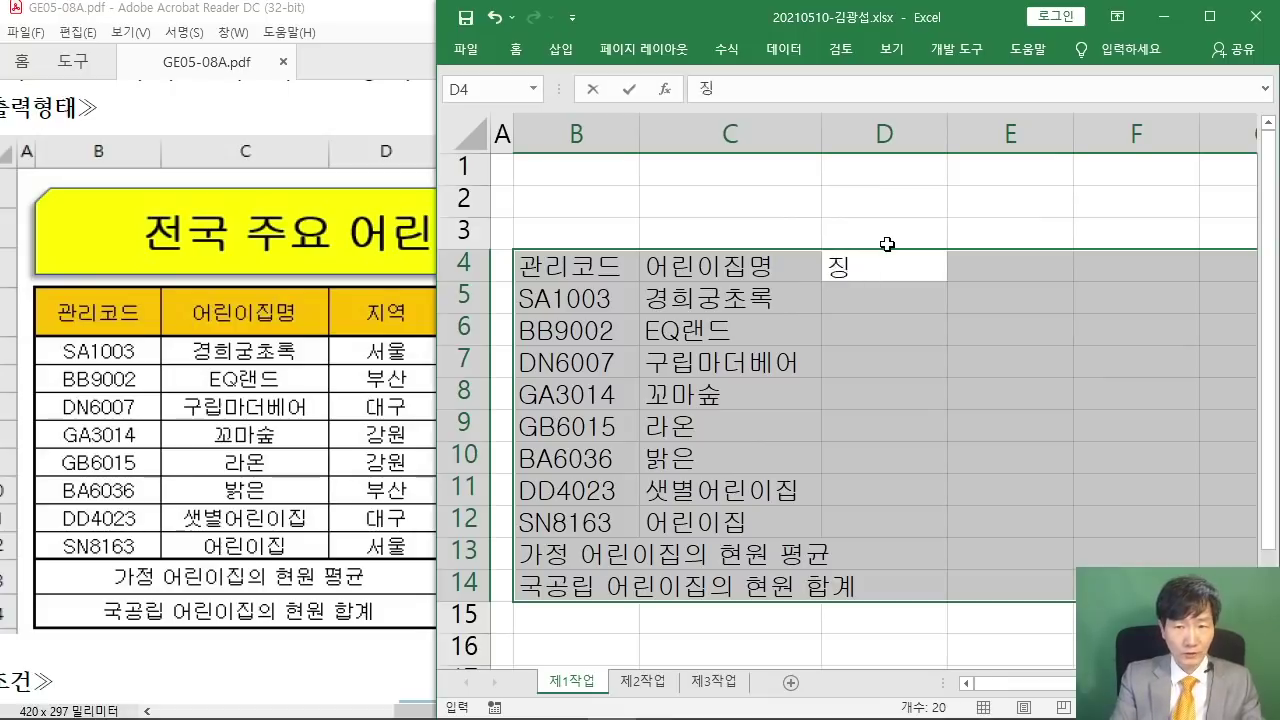
key("Return")
type("서울")
key("Return")
type("부산")
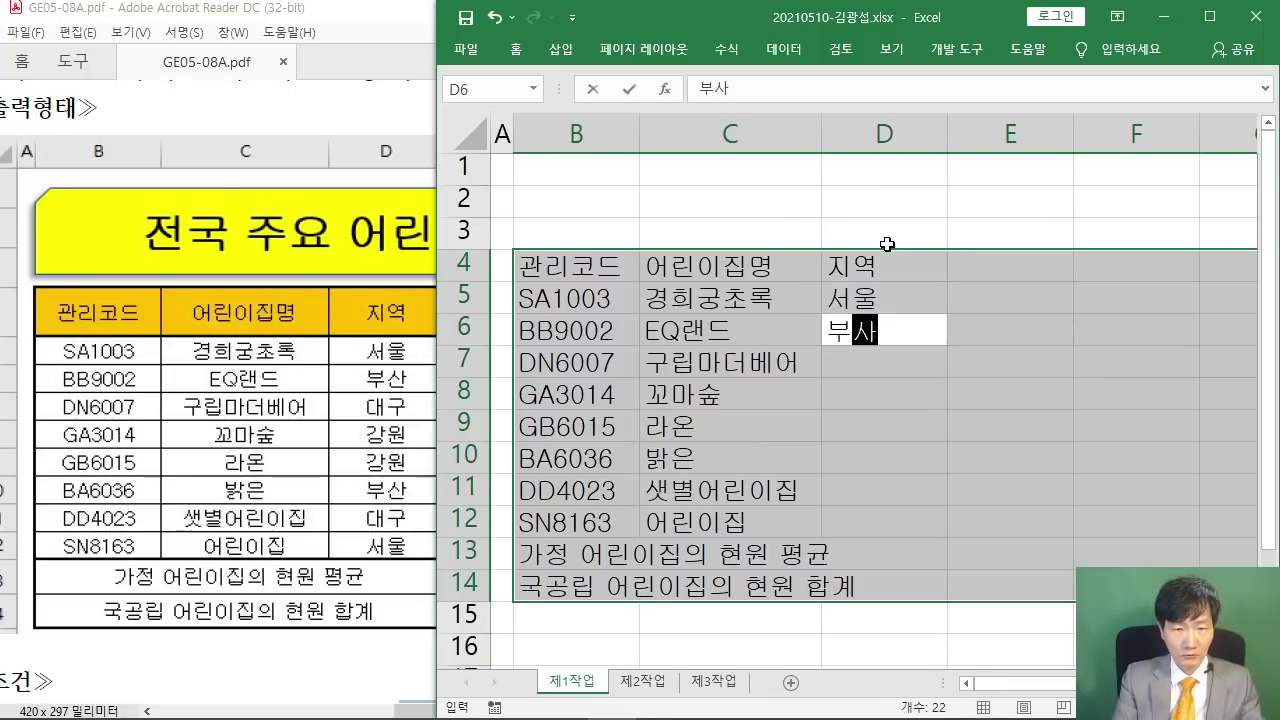
key("Return")
type("대구")
key("Return")
type("강원")
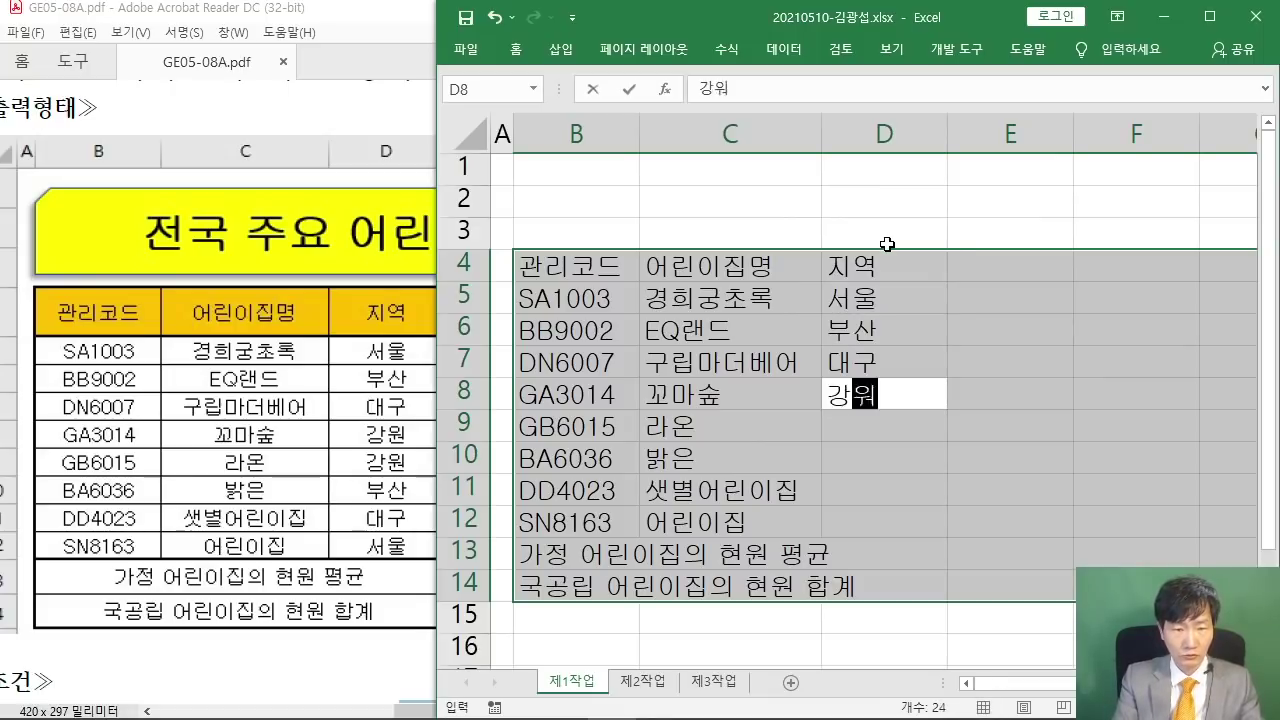
key("Return")
type("부산")
key("Return")
type("대구")
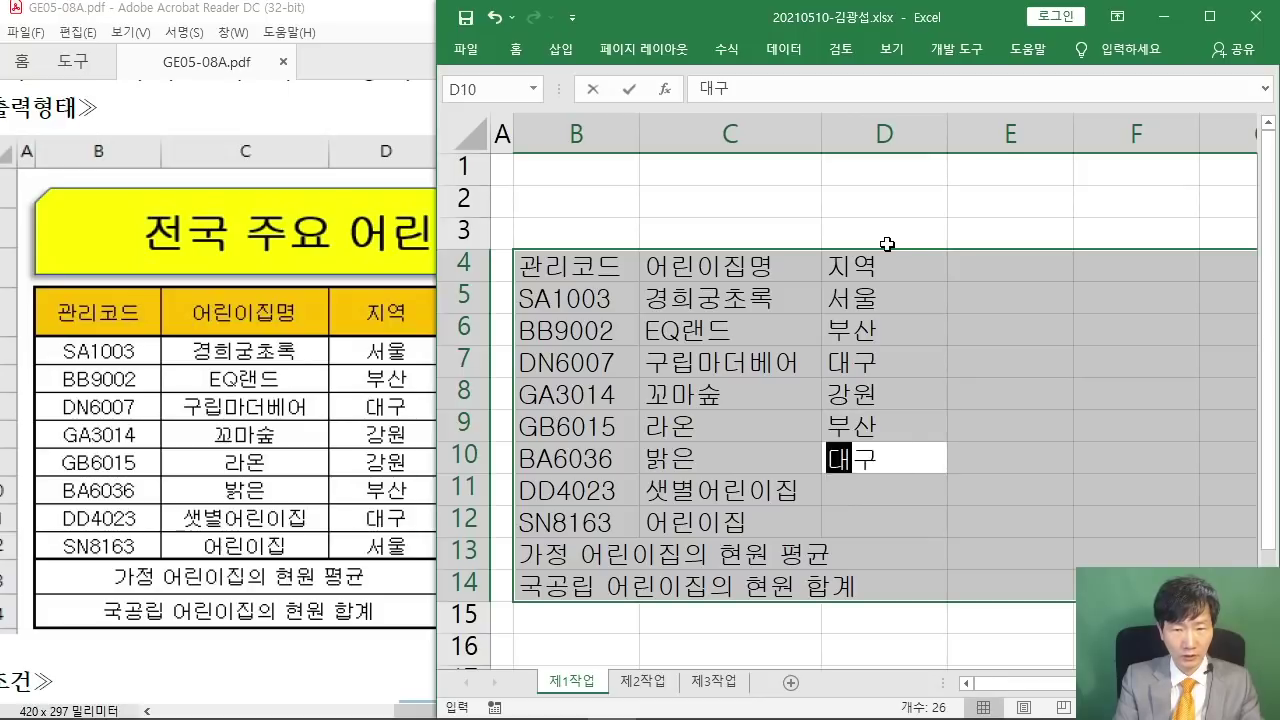
key("Return")
- Recheck the regions and retype D9:D12 as 강원, 부산, 대구 and 서울
type("서울")
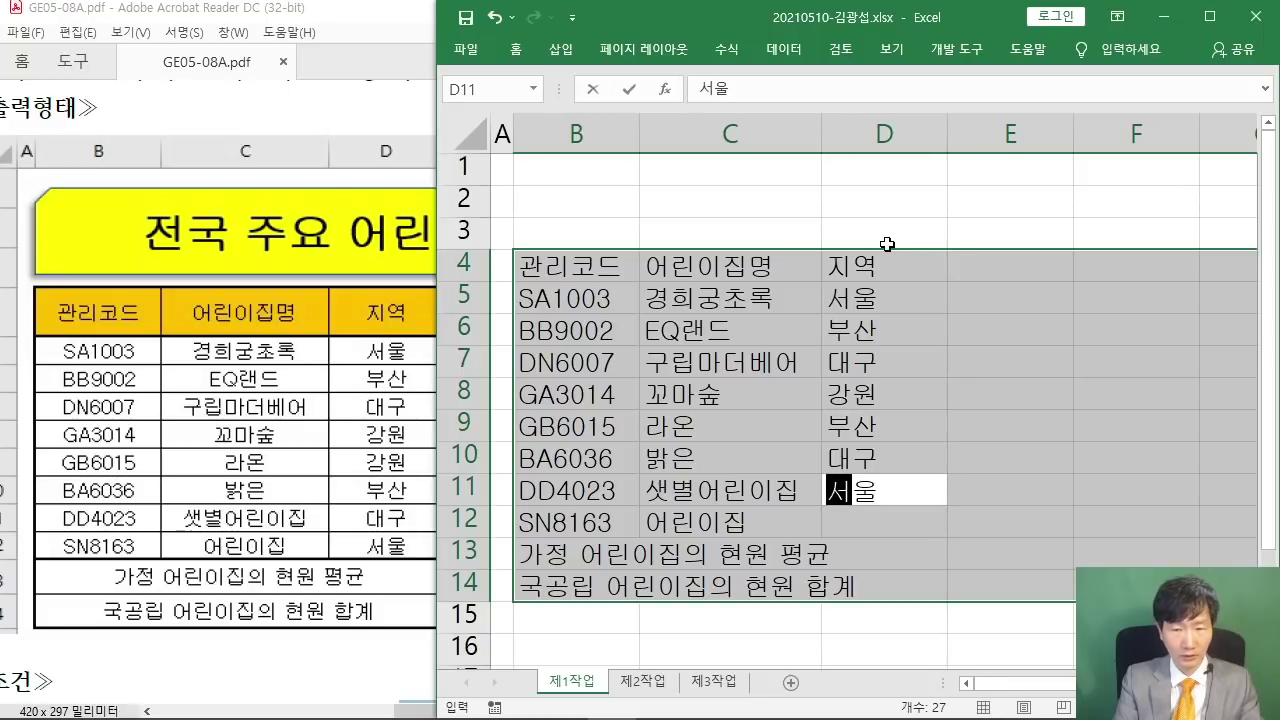
key("Up")
key("Up")
key("Up")
key("Up")
key("Up")
key("Up")
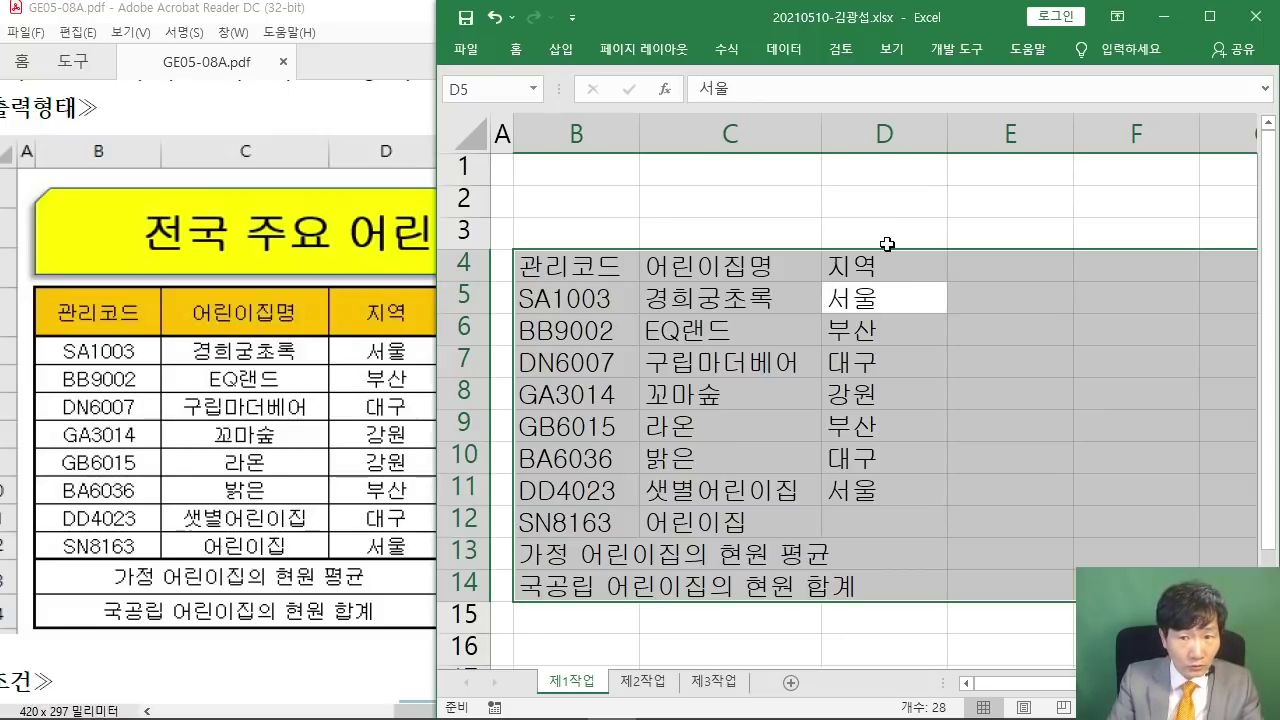
key("Down")
key("Down")
key("Down")
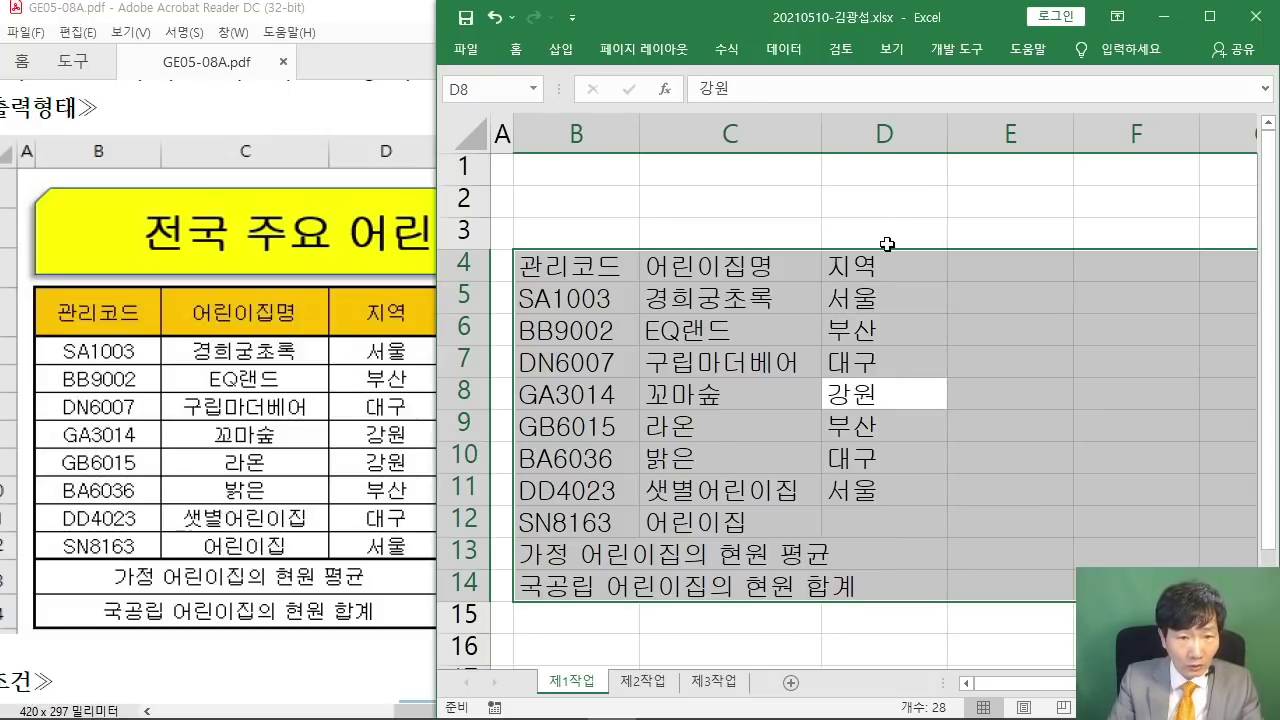
key("Down")
type("강원")
key("Return")
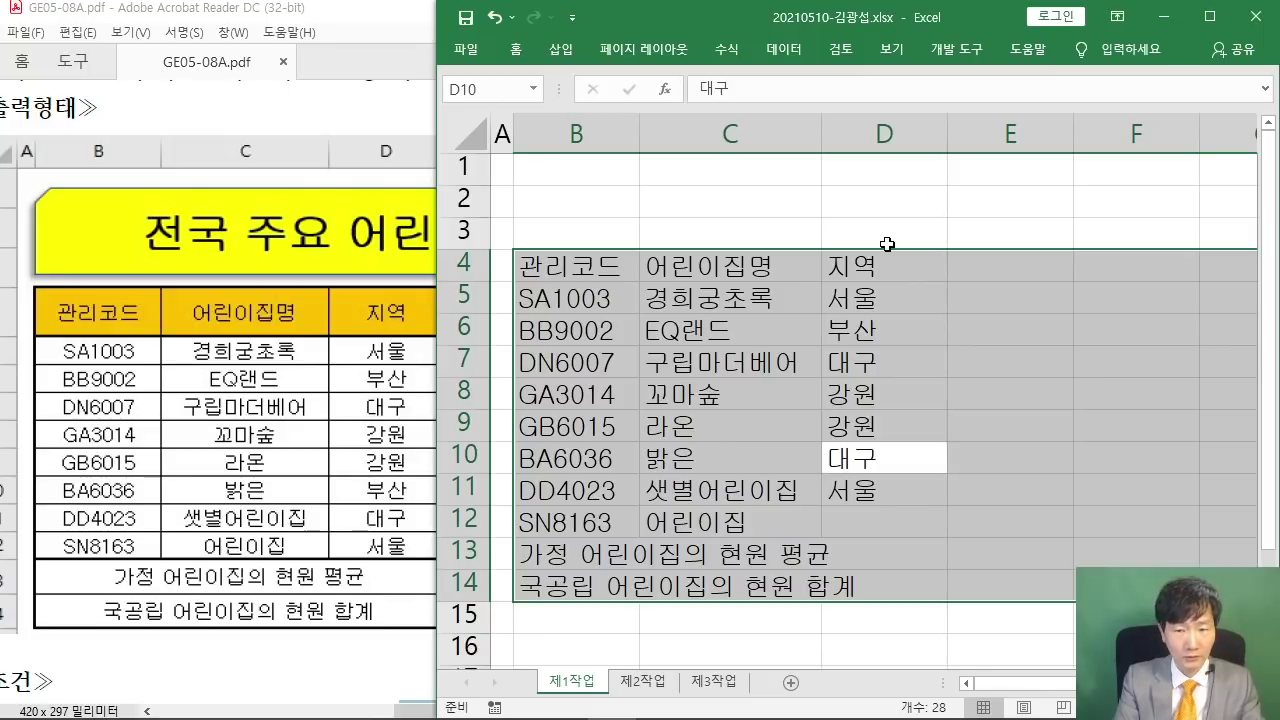
type("부산")
key("Return")
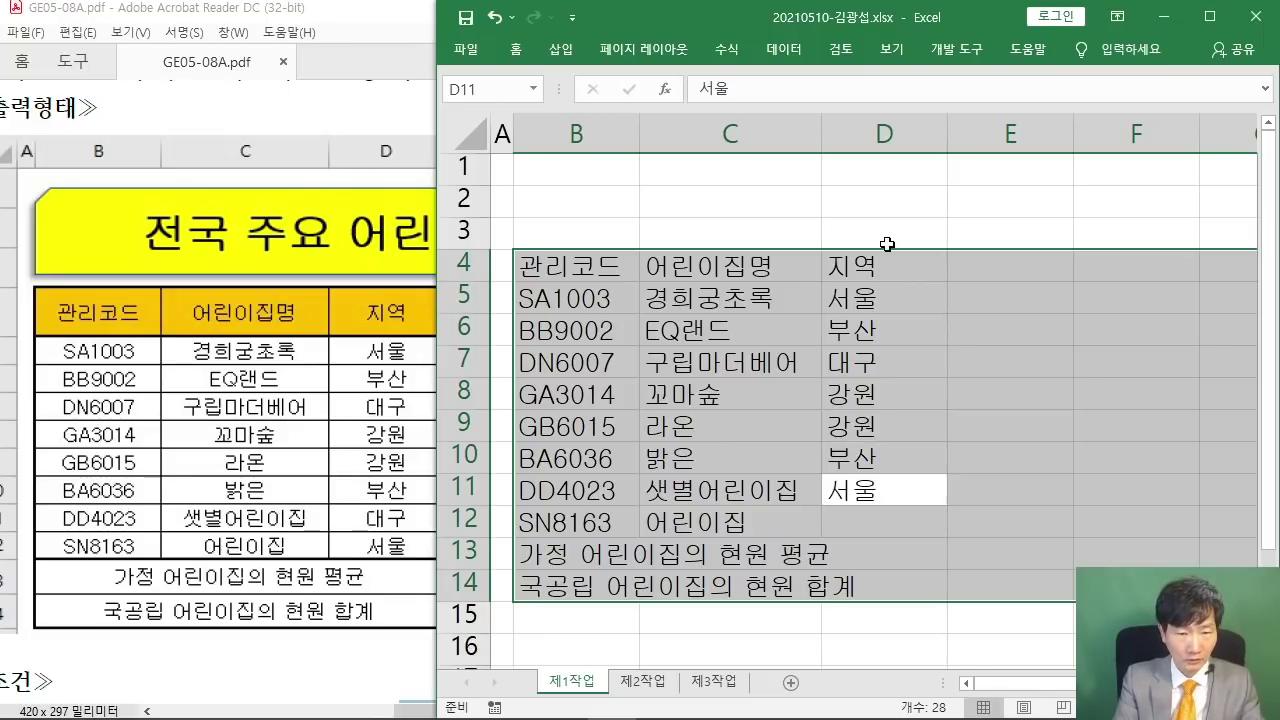
type("대구")
key("Return")
type("서울")
key("Return")
key("Return")
key("Return")
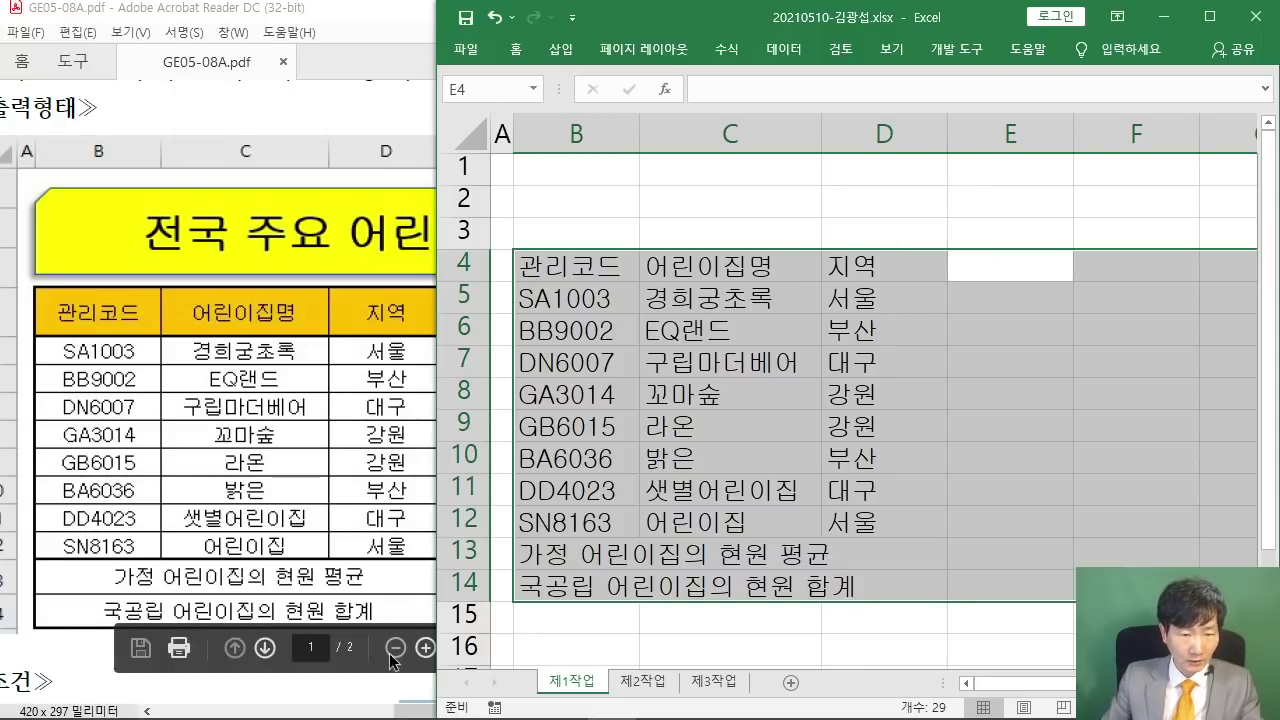
- Enter the 분류 header and types 국공립, 가정, 국공립, 민간, 국공립, 민간, 가정, 가정 in column E
left_click(414, 708)
left_click_drag(414, 712, 482, 712)
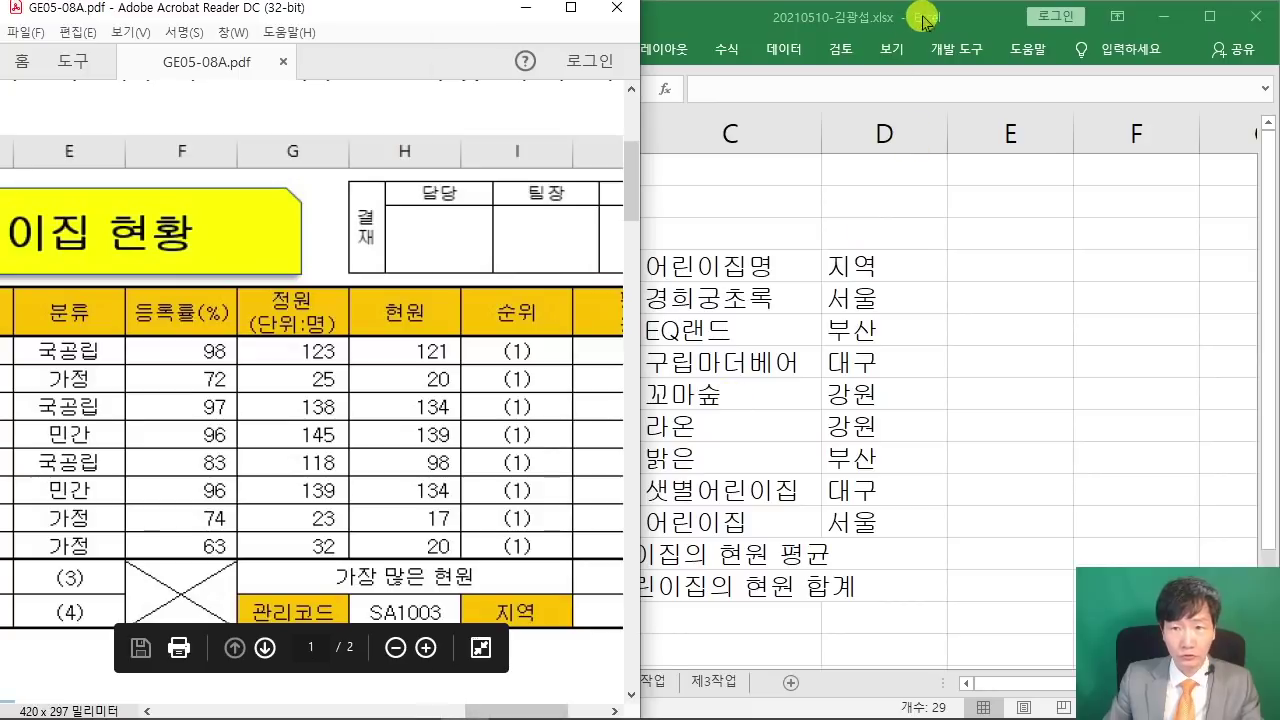
left_click(908, 18)
type("분류")
key("Return")
type("국공립")
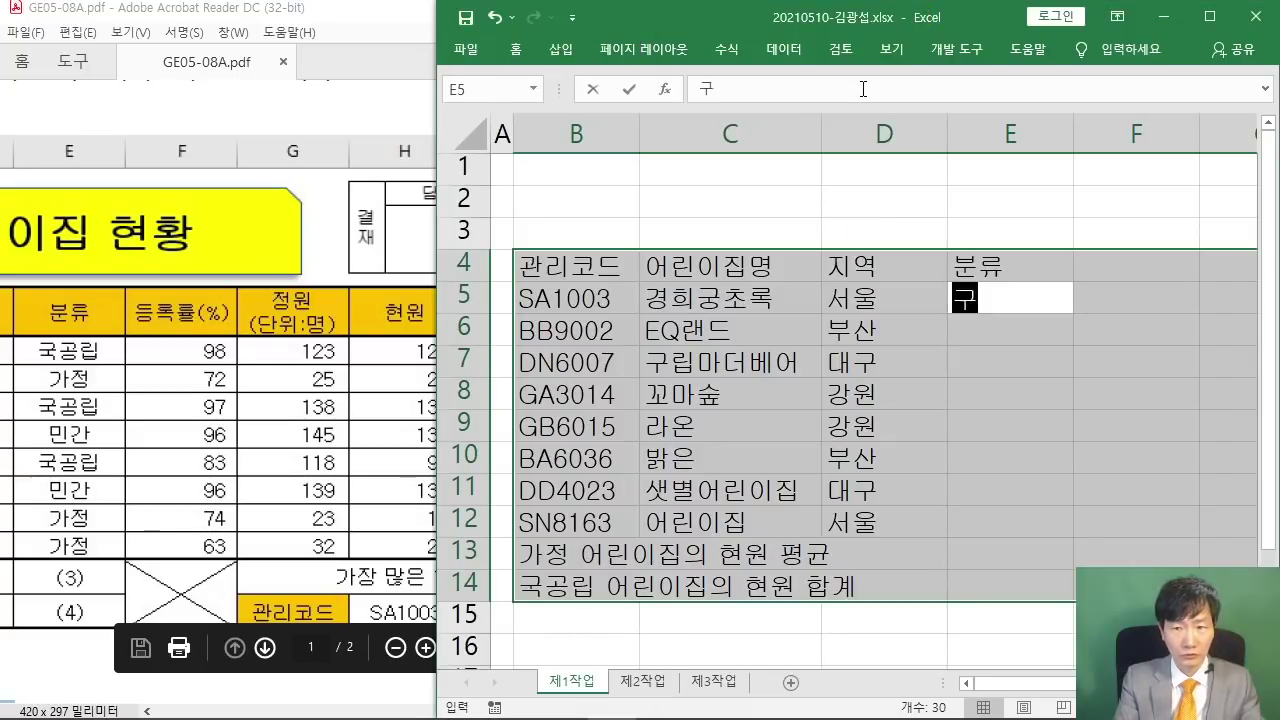
key("Return")
type("가정")
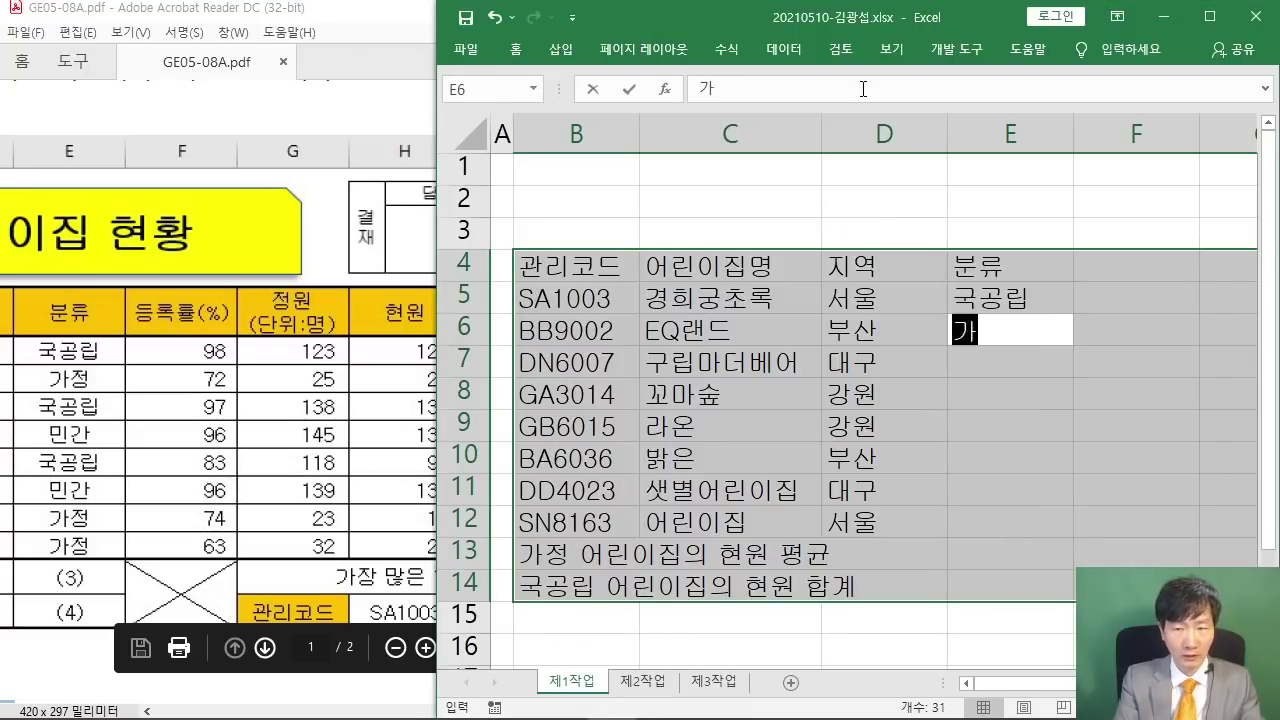
key("Return")
type("국공립")
key("Return")
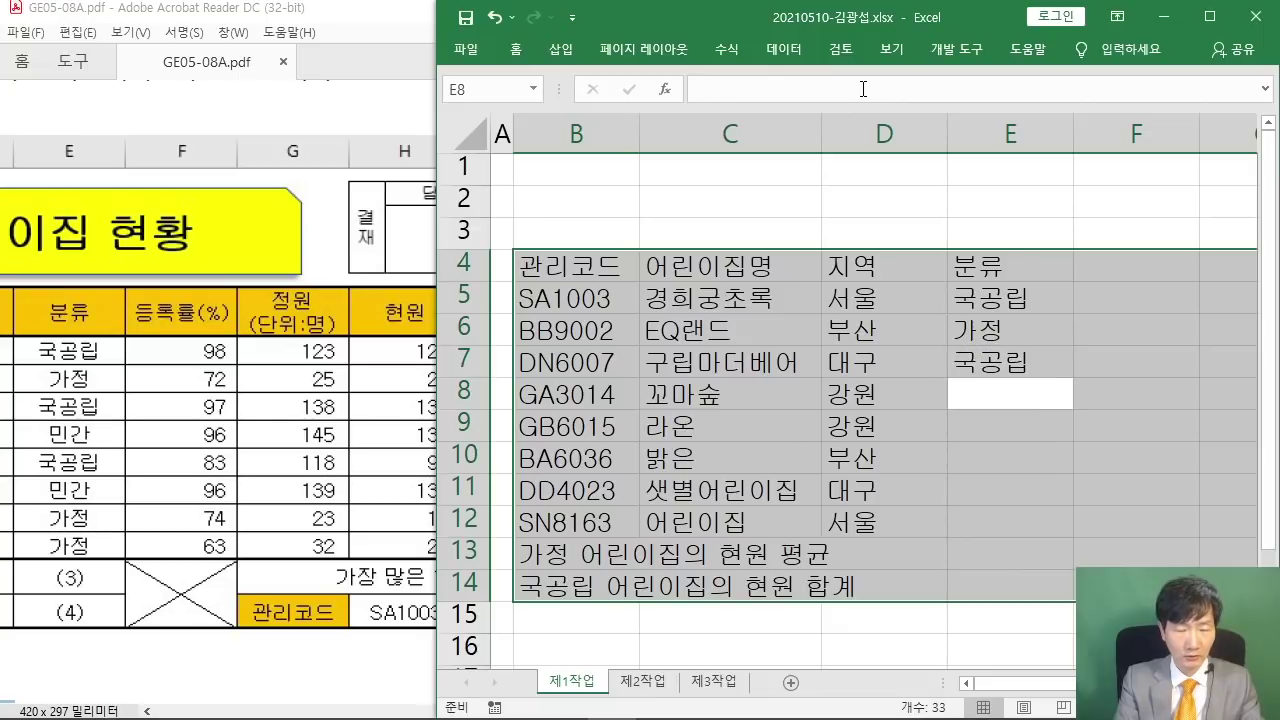
type("민간")
key("Return")
type("국공립")
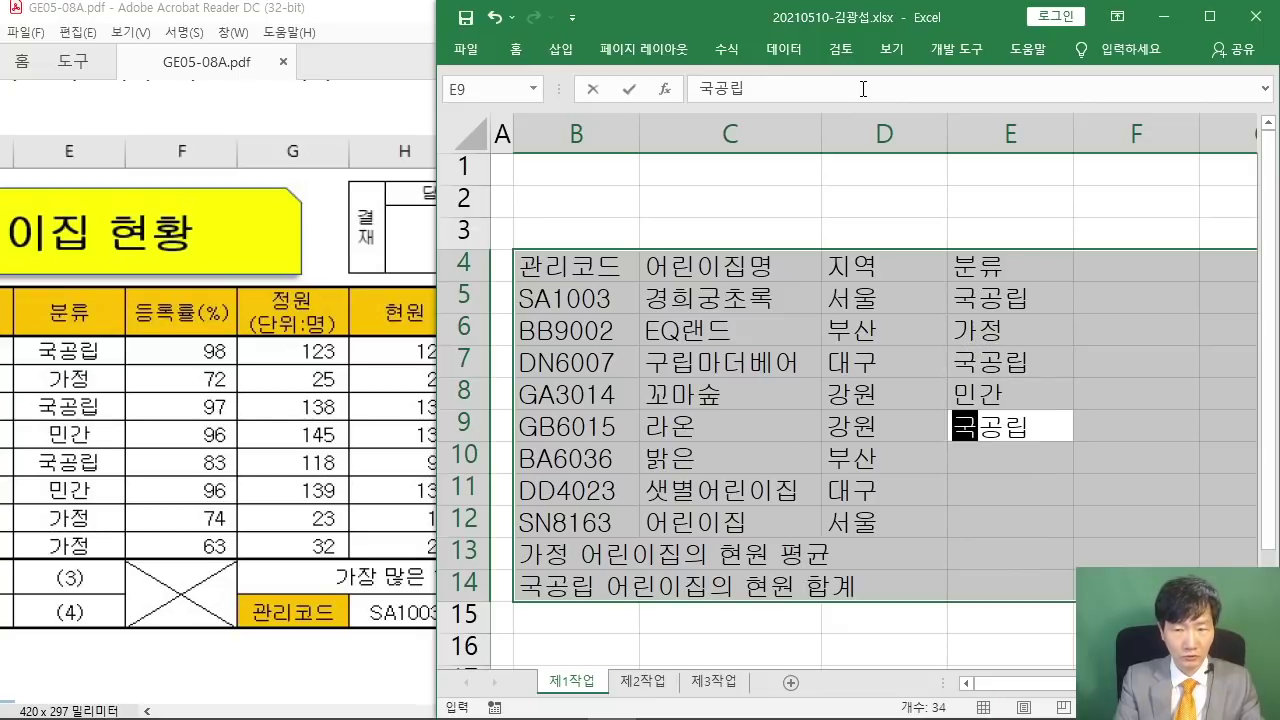
key("Return")
type("민간")
key("Return")
type("가정")
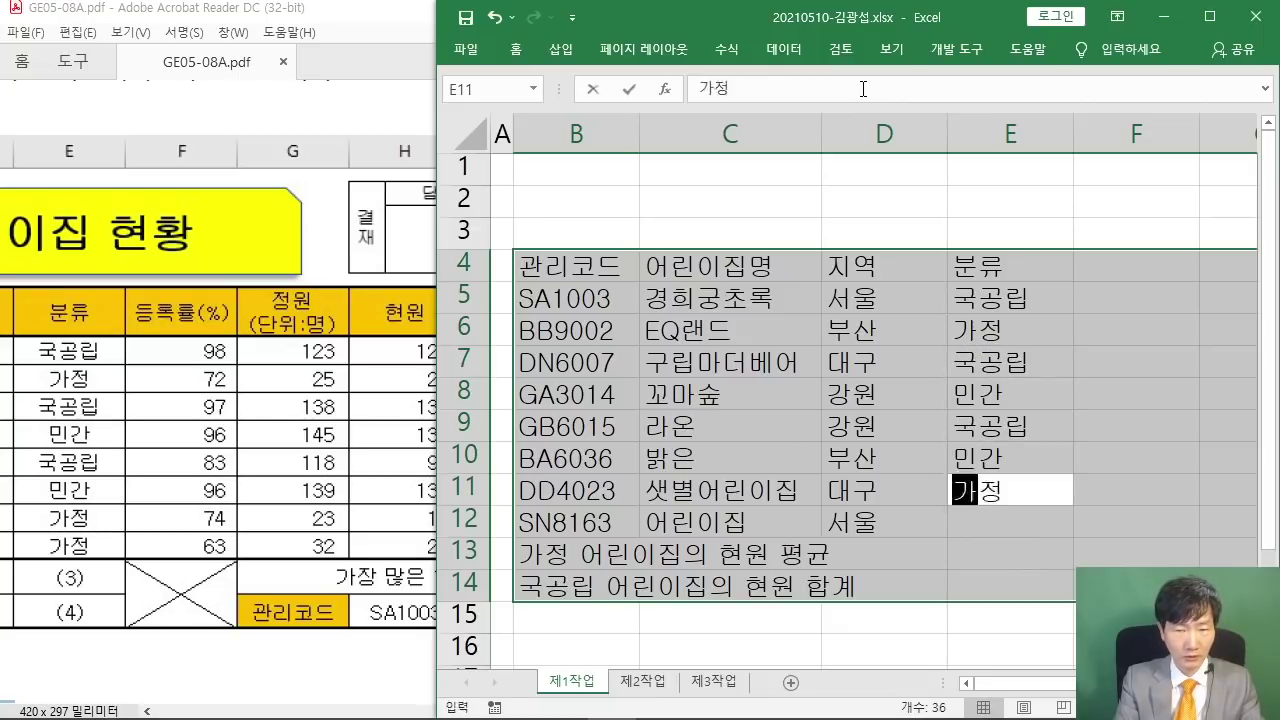
key("Return")
type("가정")
key("Return")
key("Return")
key("Return")
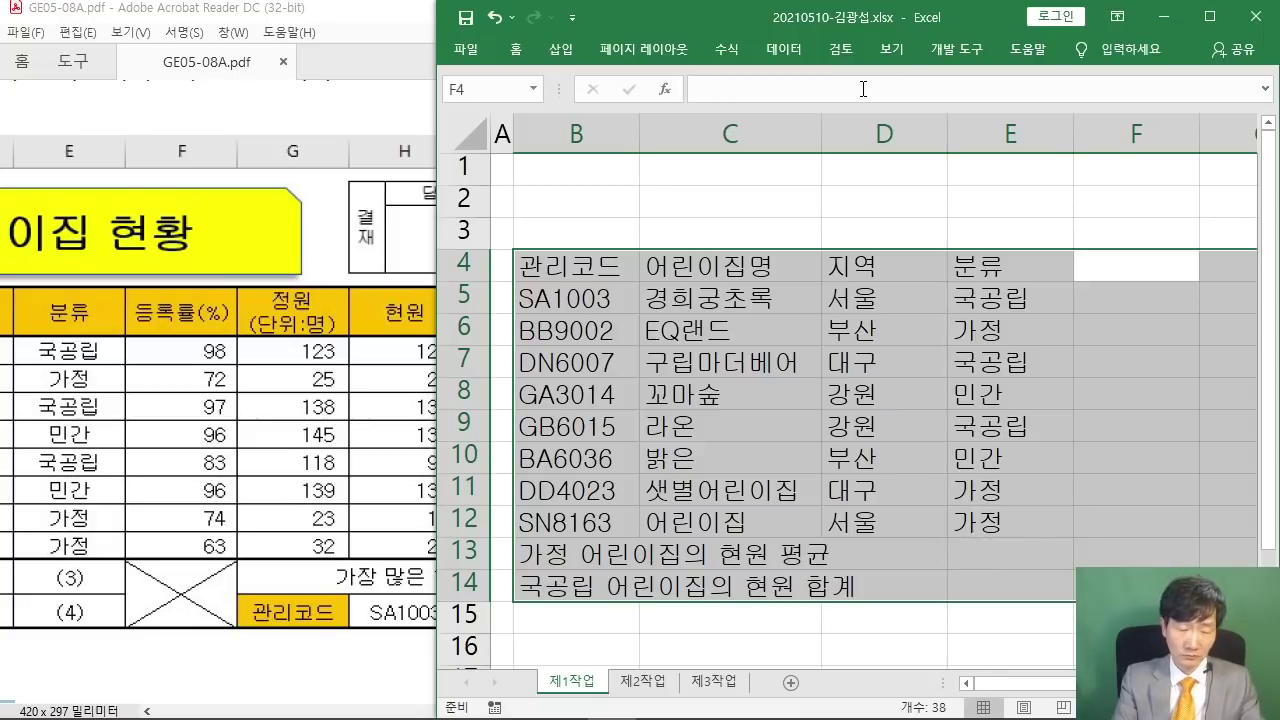
- Add the 등록률(%) heading with rates 98, 72, 97, 96, 83, 96, 74, 63 in F5:F12
type("등록4")
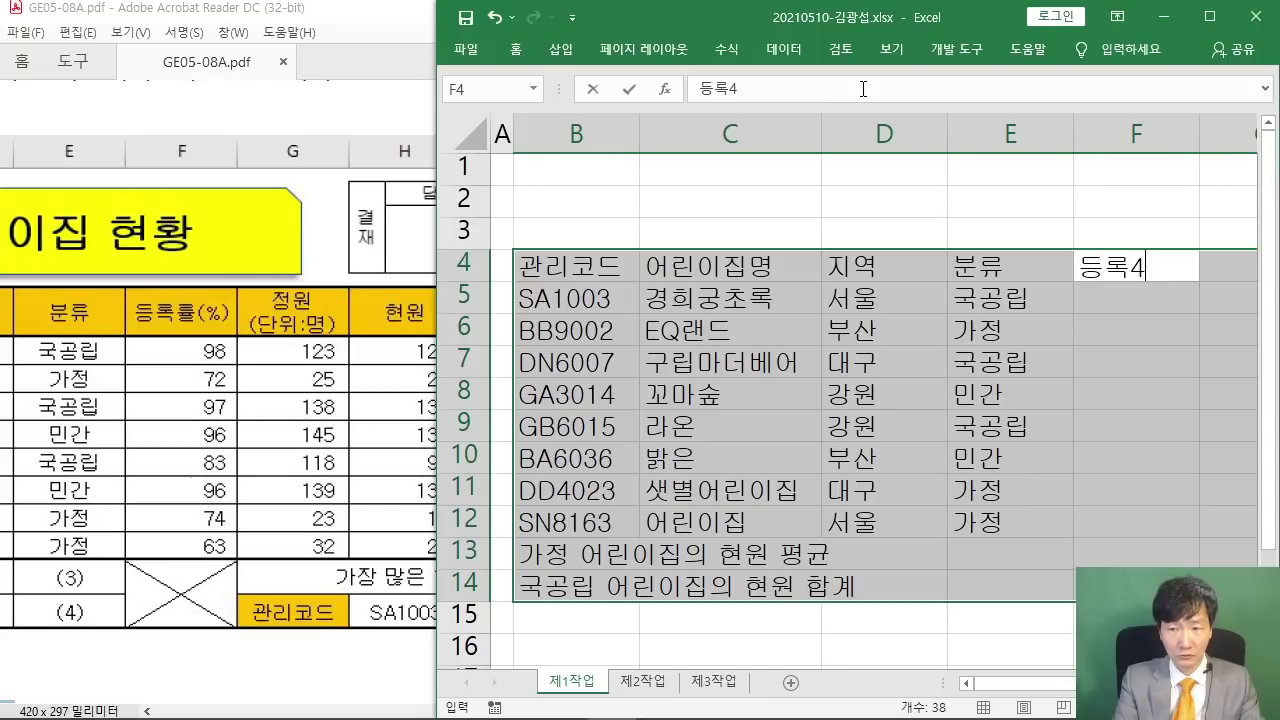
key("BackSpace")
type("률")
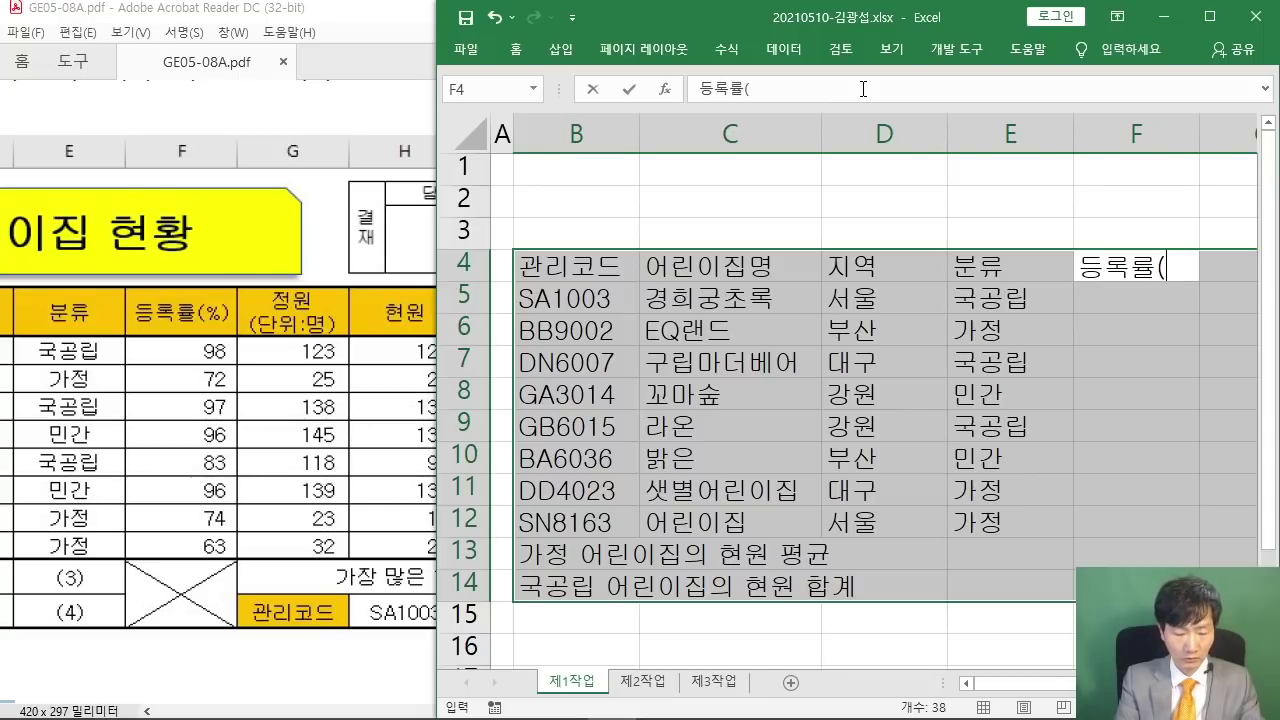
type("(%)")
key("Return")
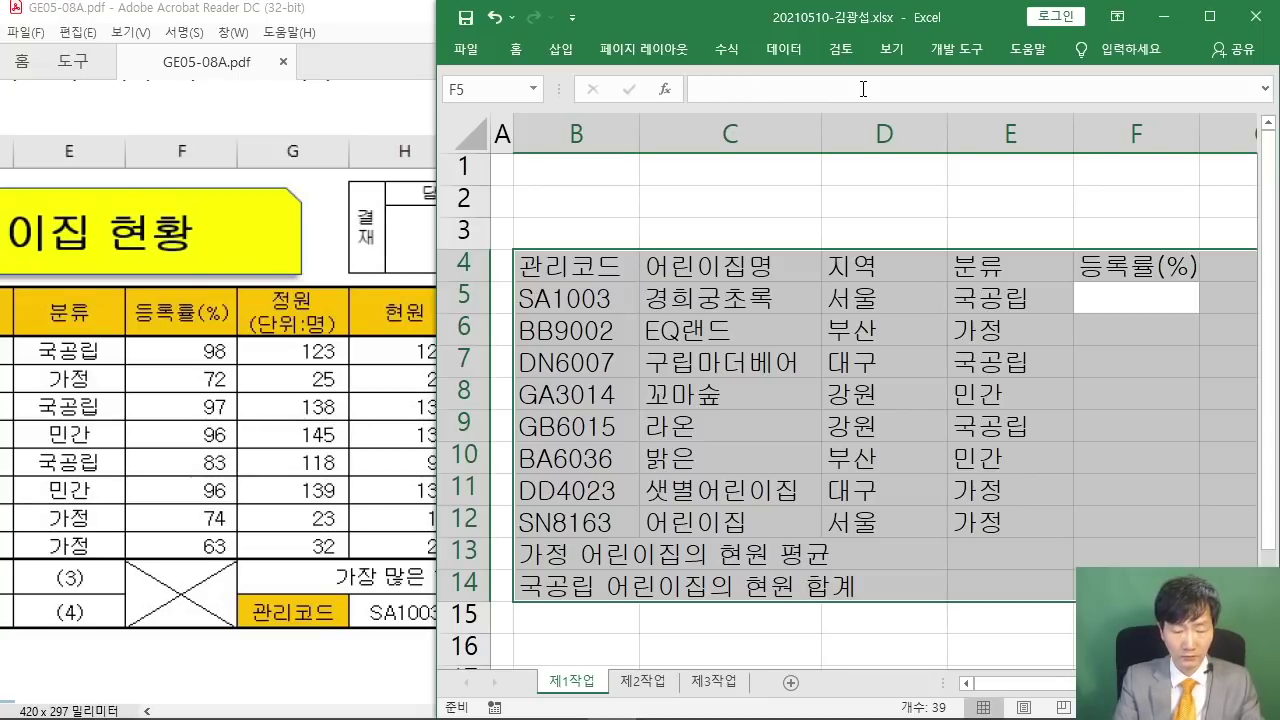
type("98")
key("Return")
type("7")
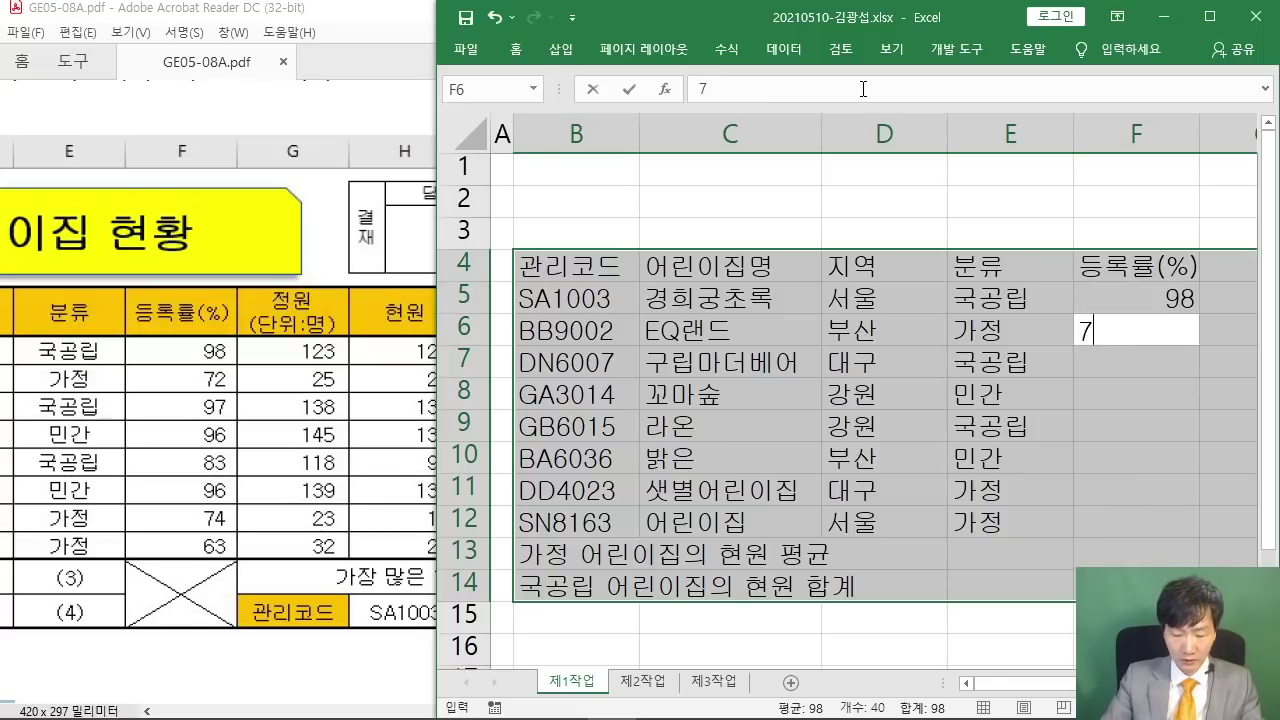
type("2")
key("Return")
type("97")
key("Return")
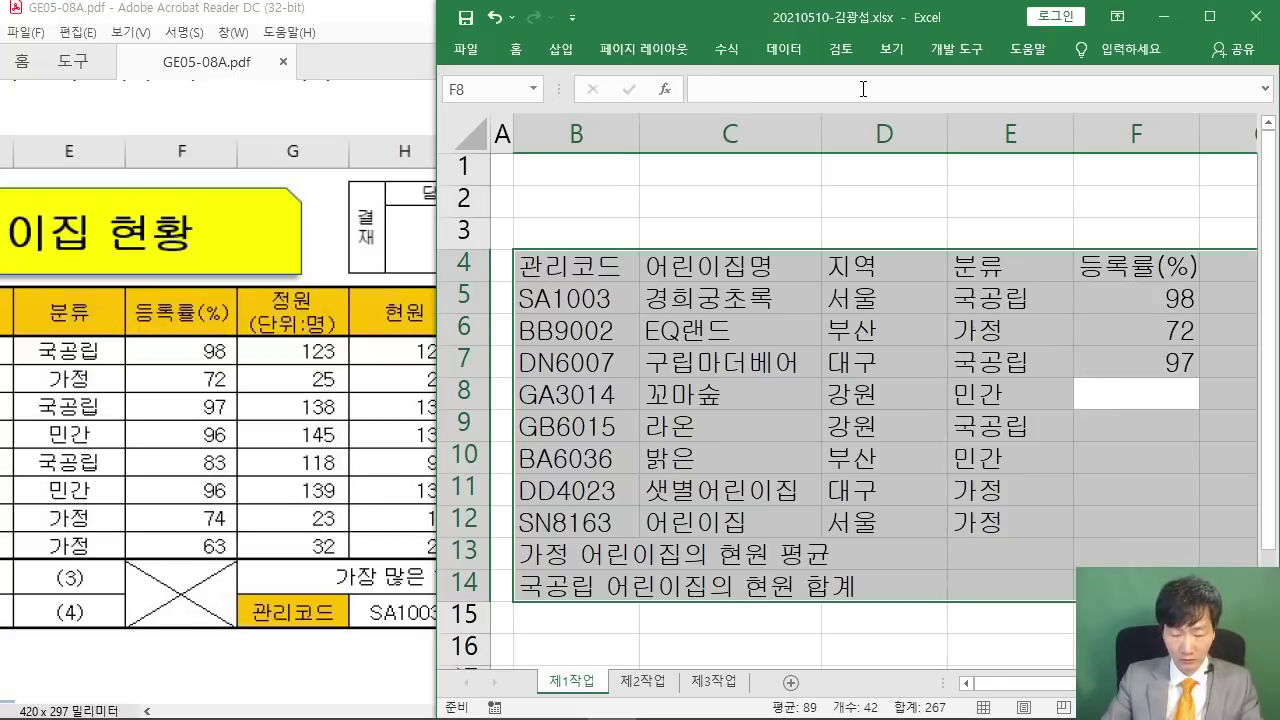
type("96")
key("Return")
type("83")
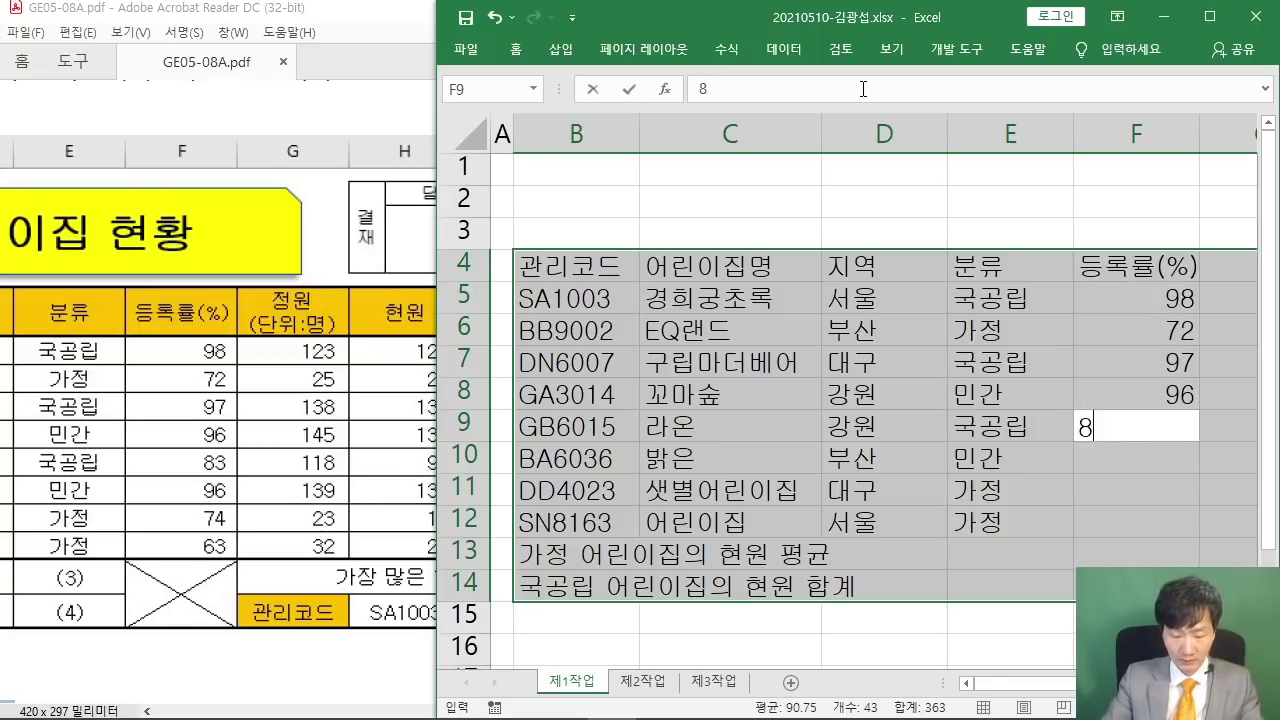
key("Return")
type("96")
key("Return")
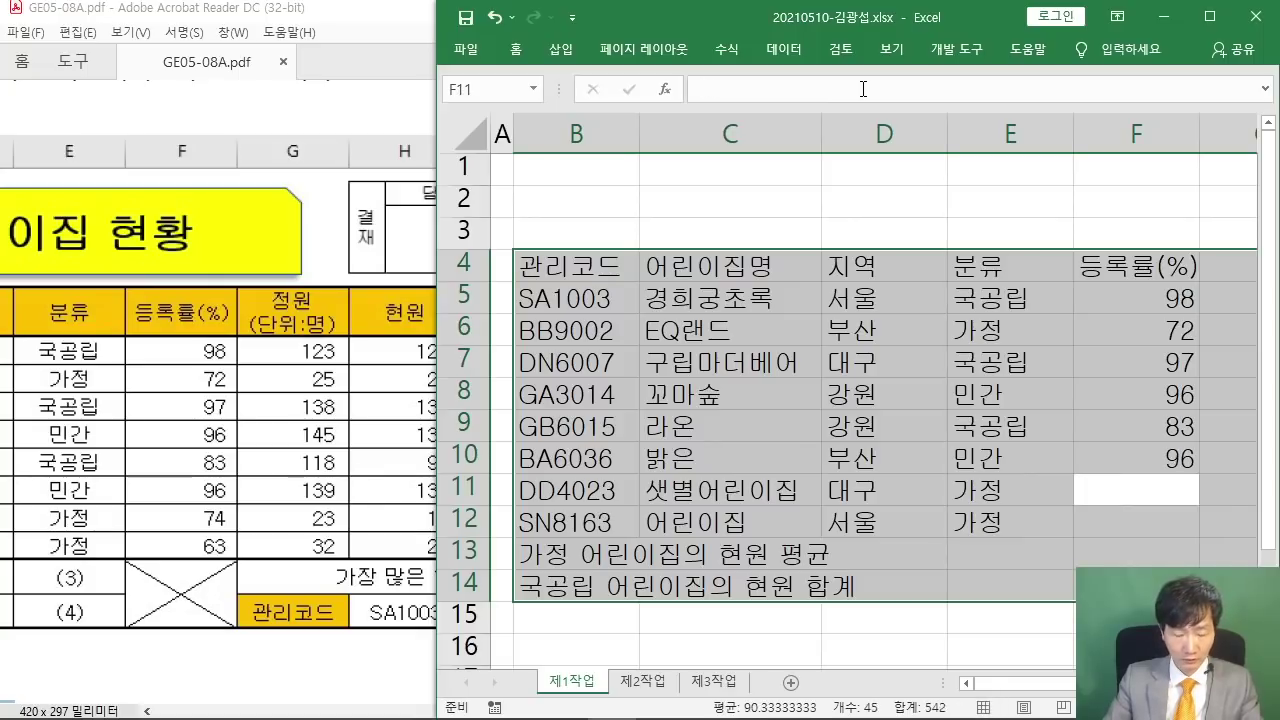
type("74")
key("Return")
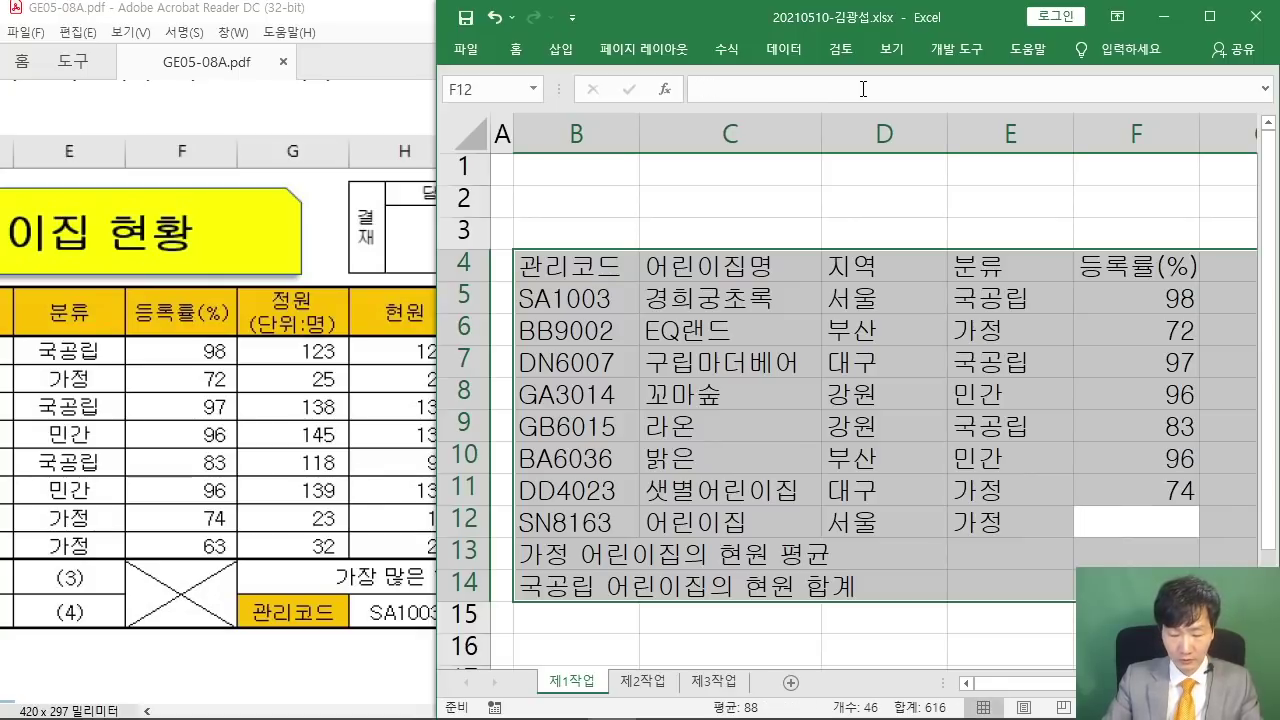
type("63")
key("Return")
key("Return")
key("Return")
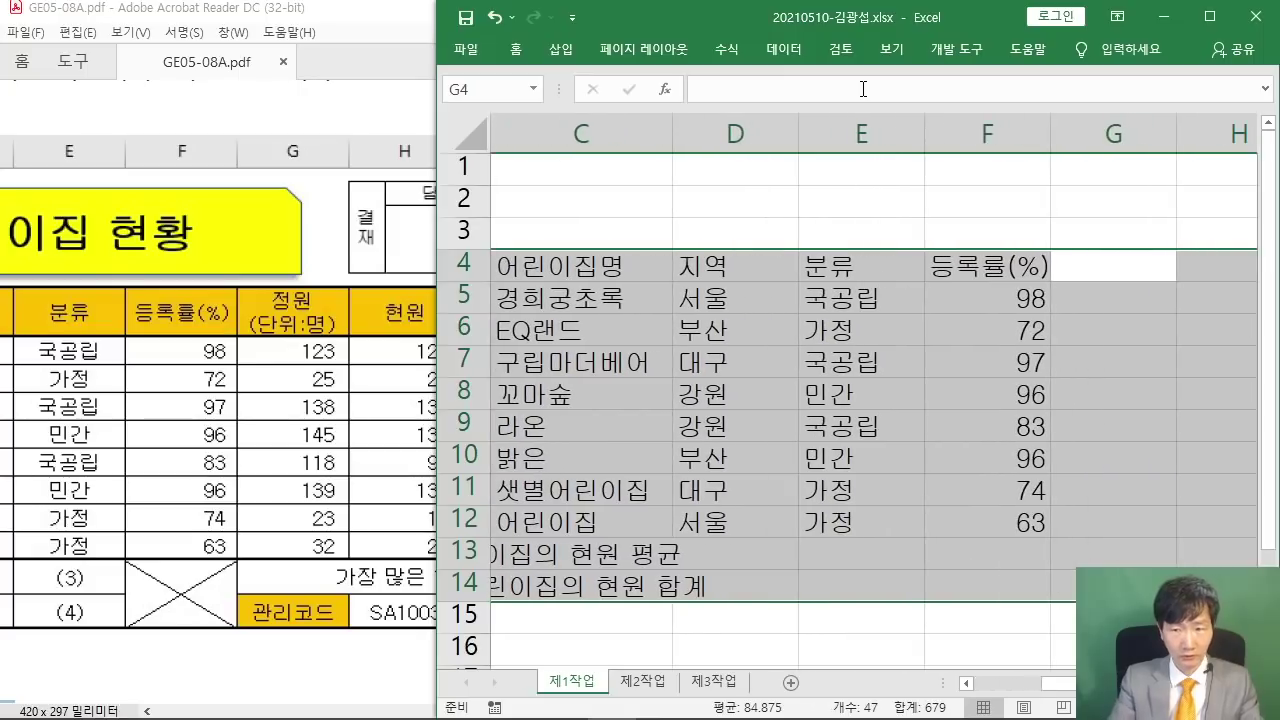
- Enter the two-line header 정원 / (단위:명) in cell G4
type("정ㅇ")
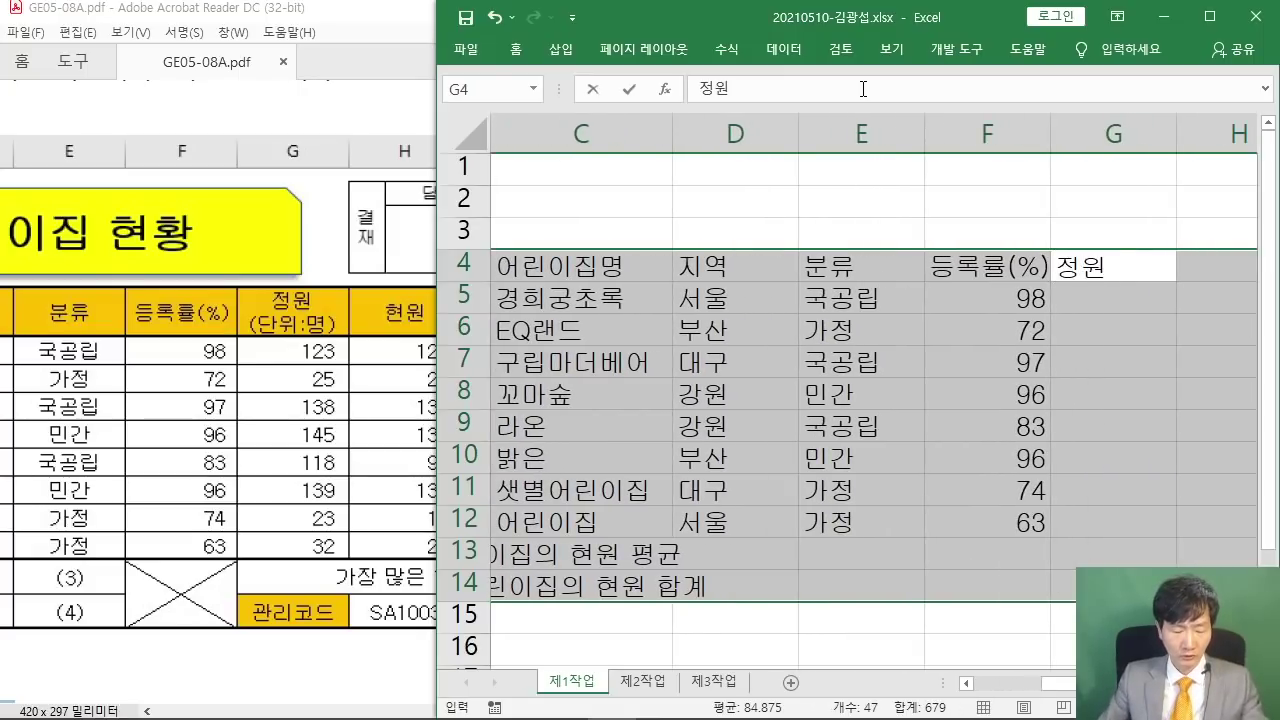
mouse_move(565, 281)
left_mouse_down()
mouse_move(706, 288)
mouse_move(807, 234)
left_mouse_up()
left_click_drag(824, 138, 827, 150)
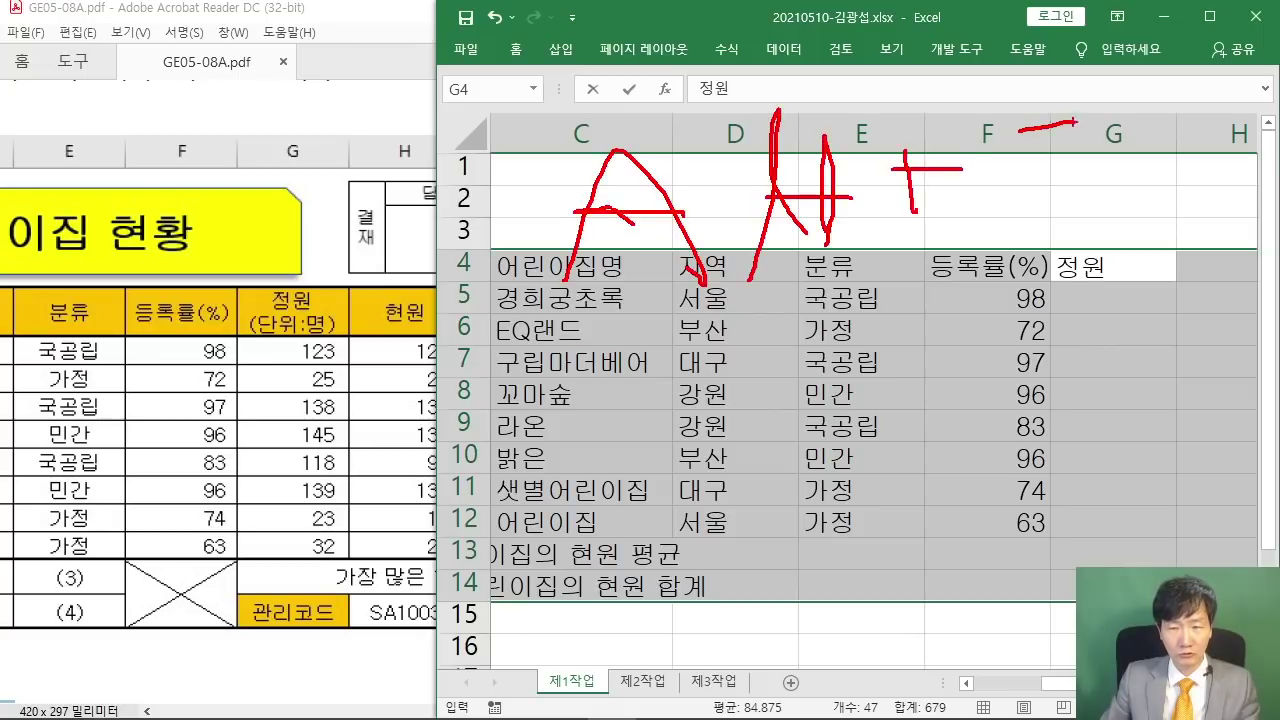
left_click_drag(541, 280, 800, 262)
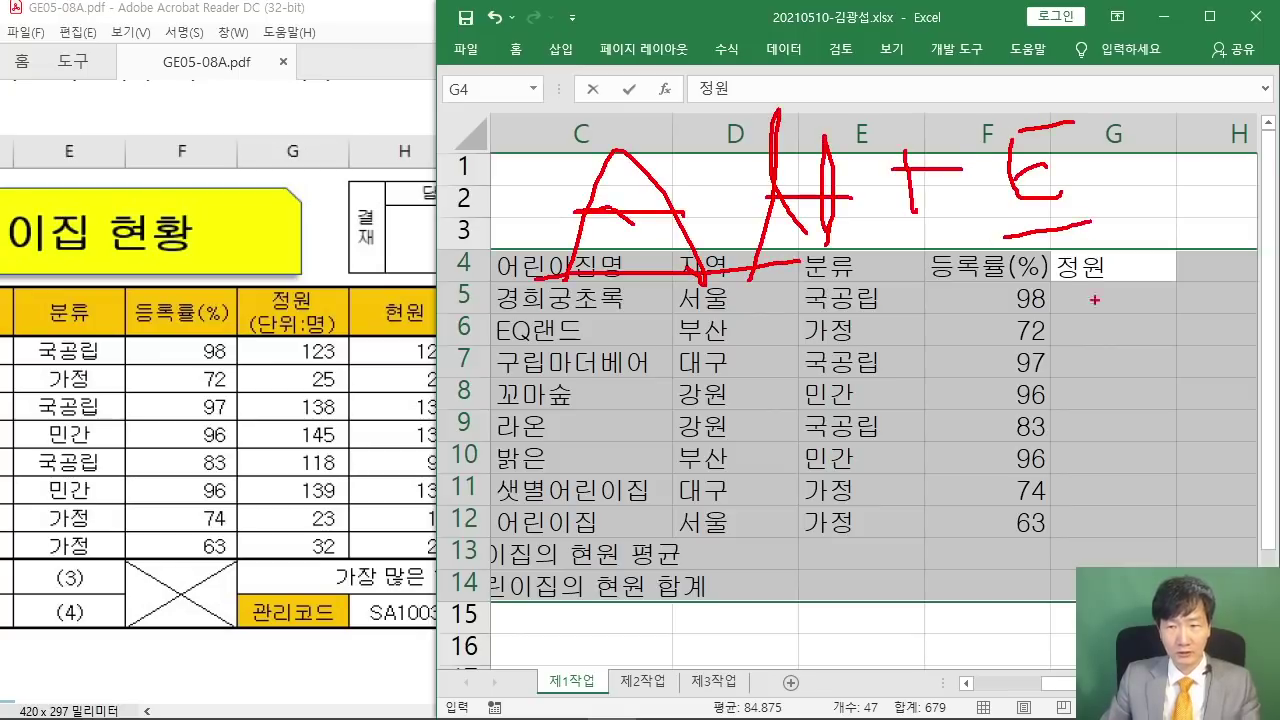
key("Escape")
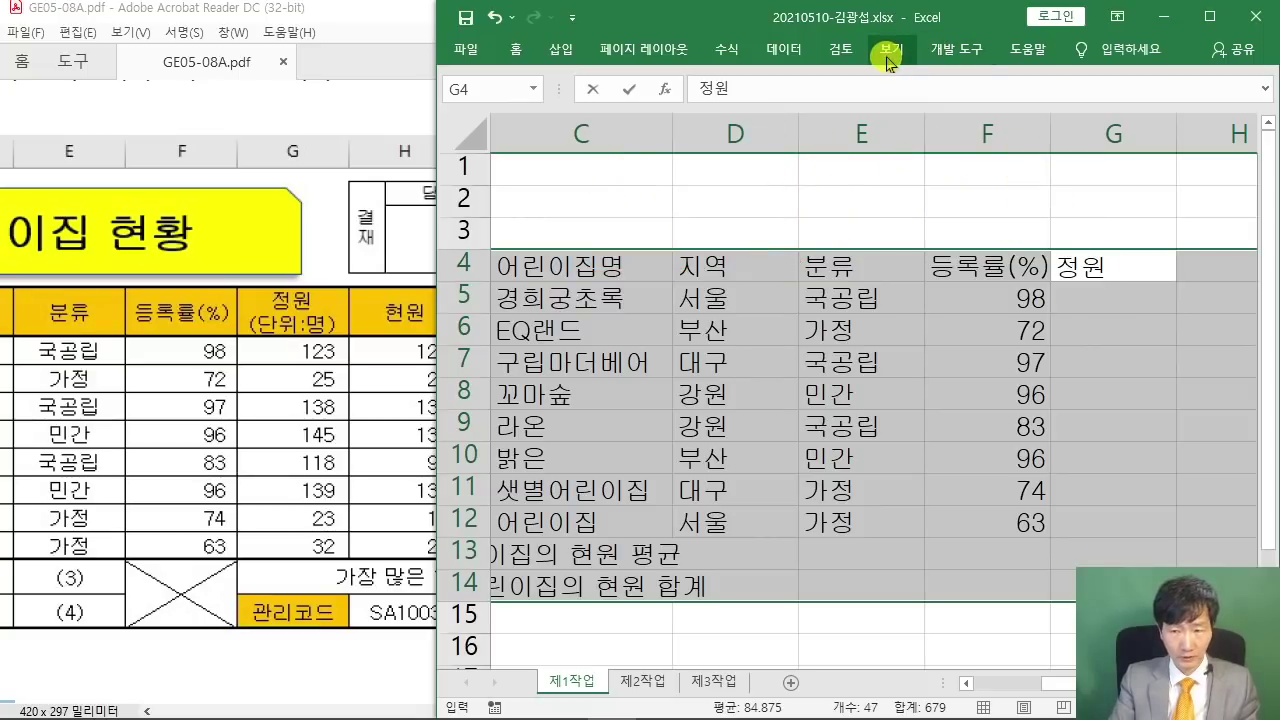
key("alt+Return")
type("(단위:우")
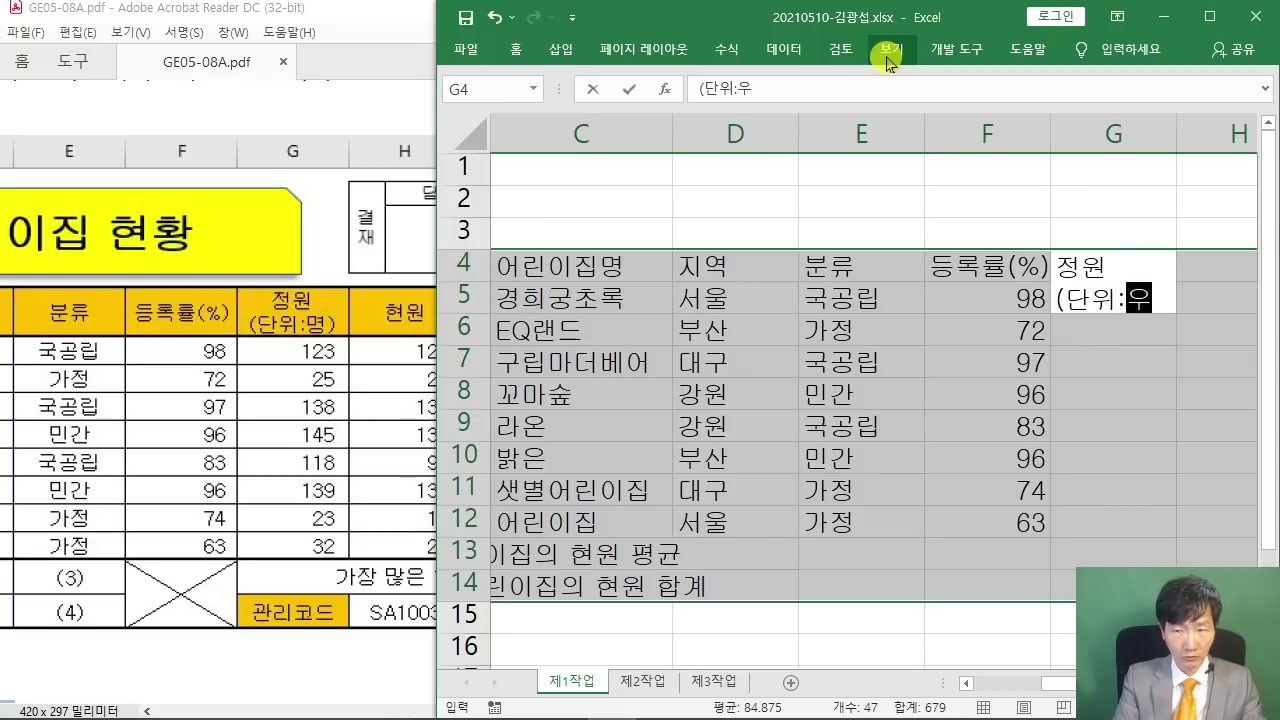
key("BackSpace")
type("명)")
key("Return")
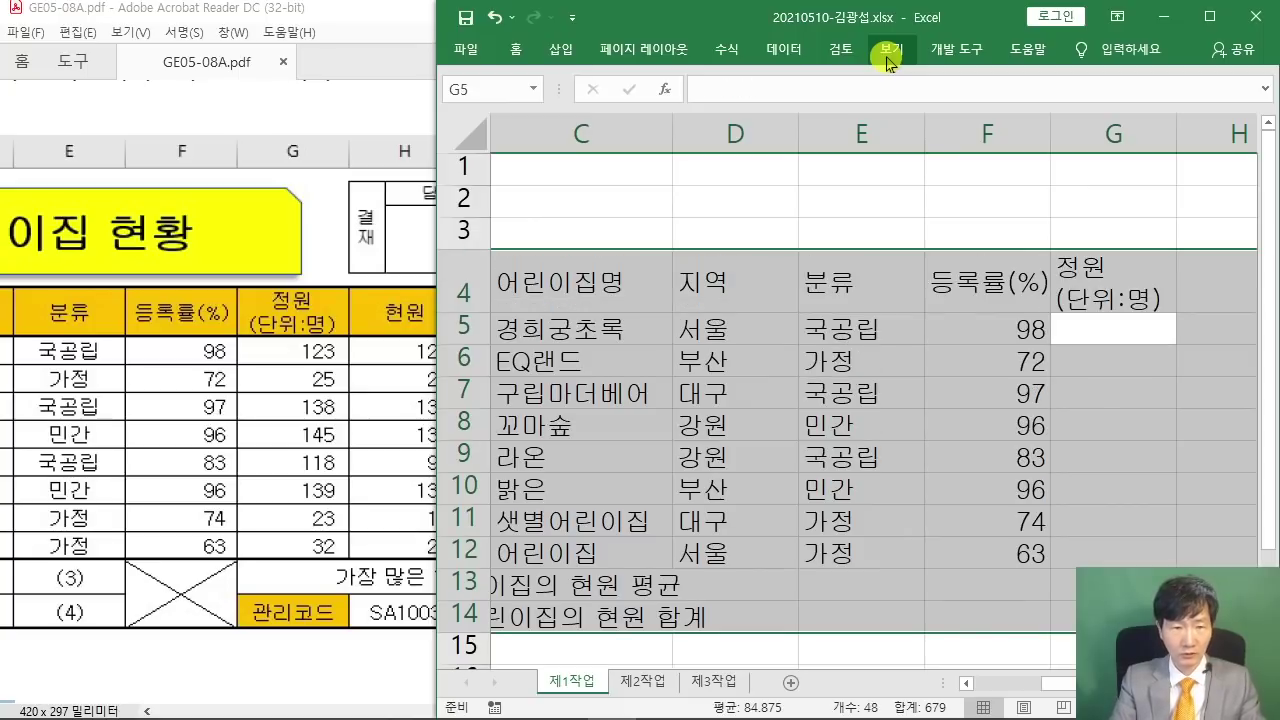
- Fill G5:G12 with capacities 123, 25, 138, 145, 118, 139, 23 and 32
type("123")
key("Return")
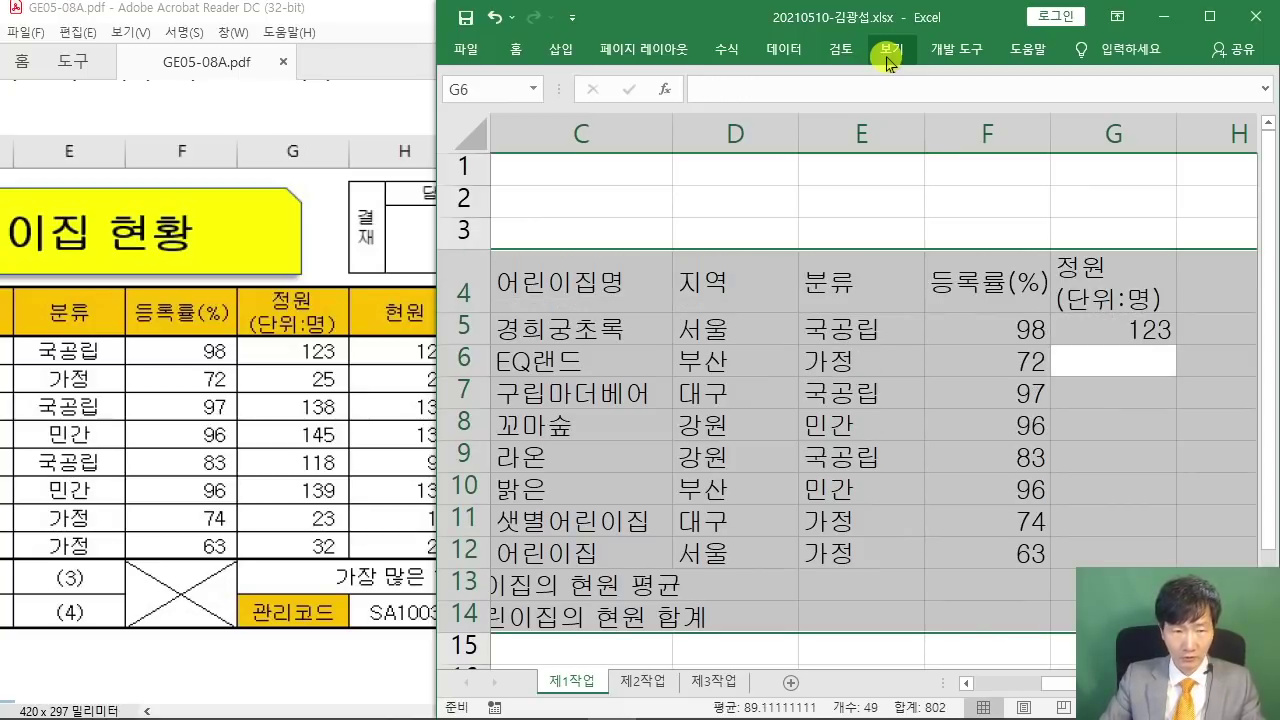
type("25")
key("Return")
type("138")
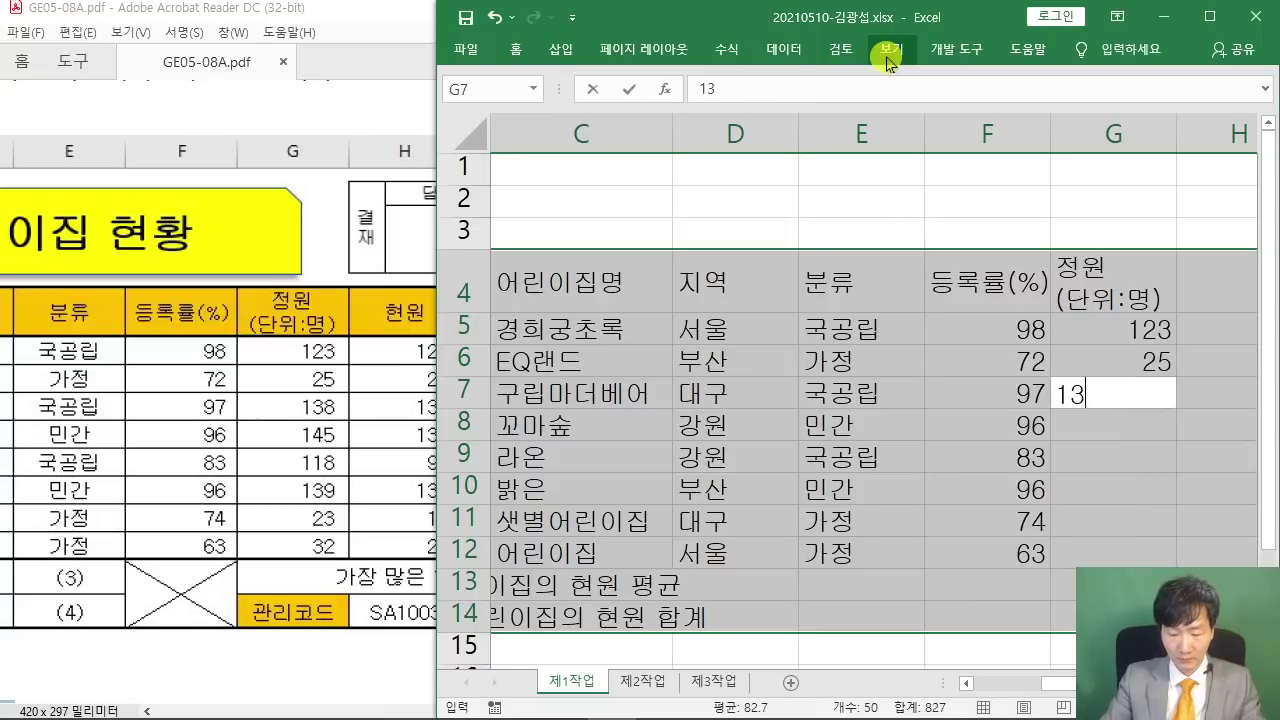
key("Return")
type("145")
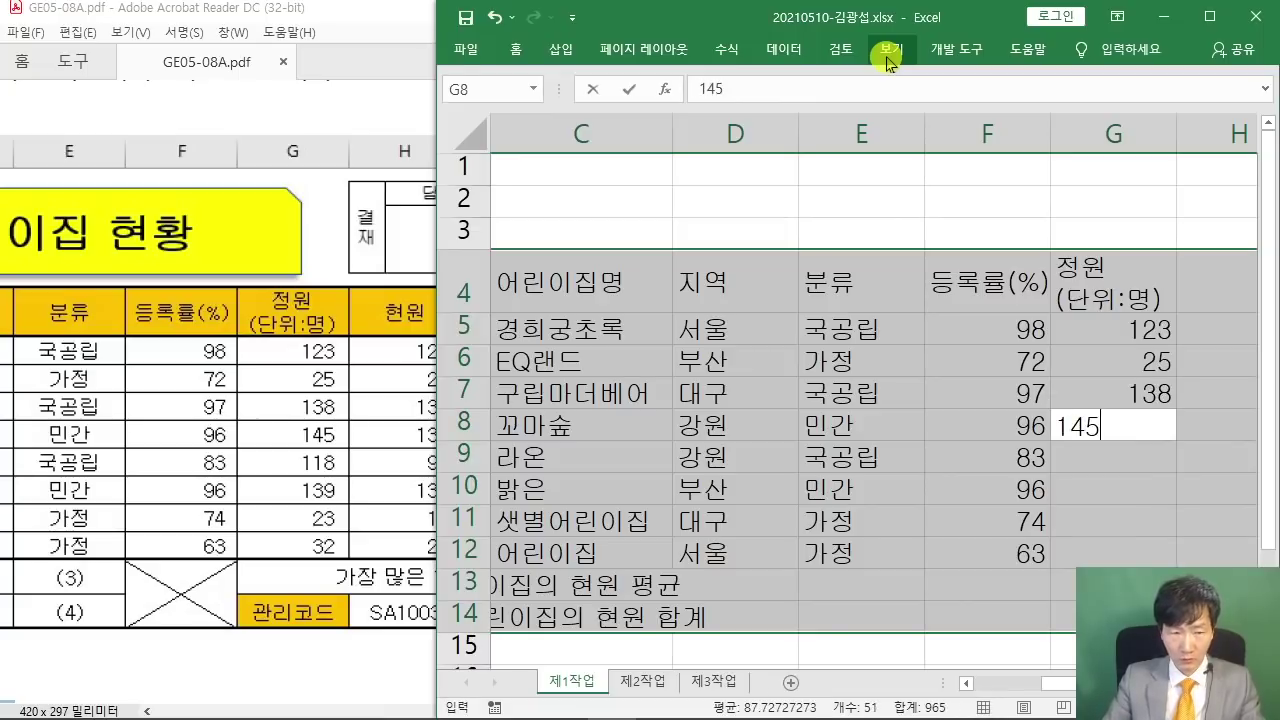
key("Return")
type("118")
key("Return")
type("13")
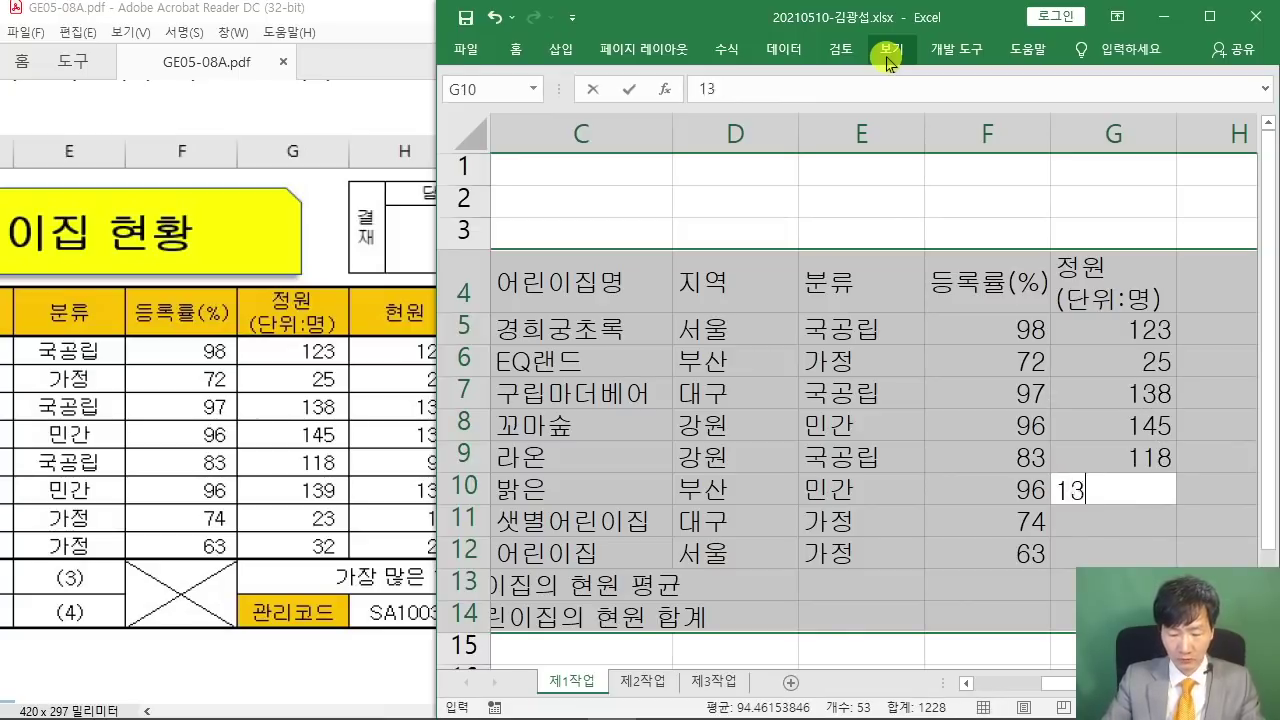
type("9")
key("Return")
type("23")
key("Return")
type("32")
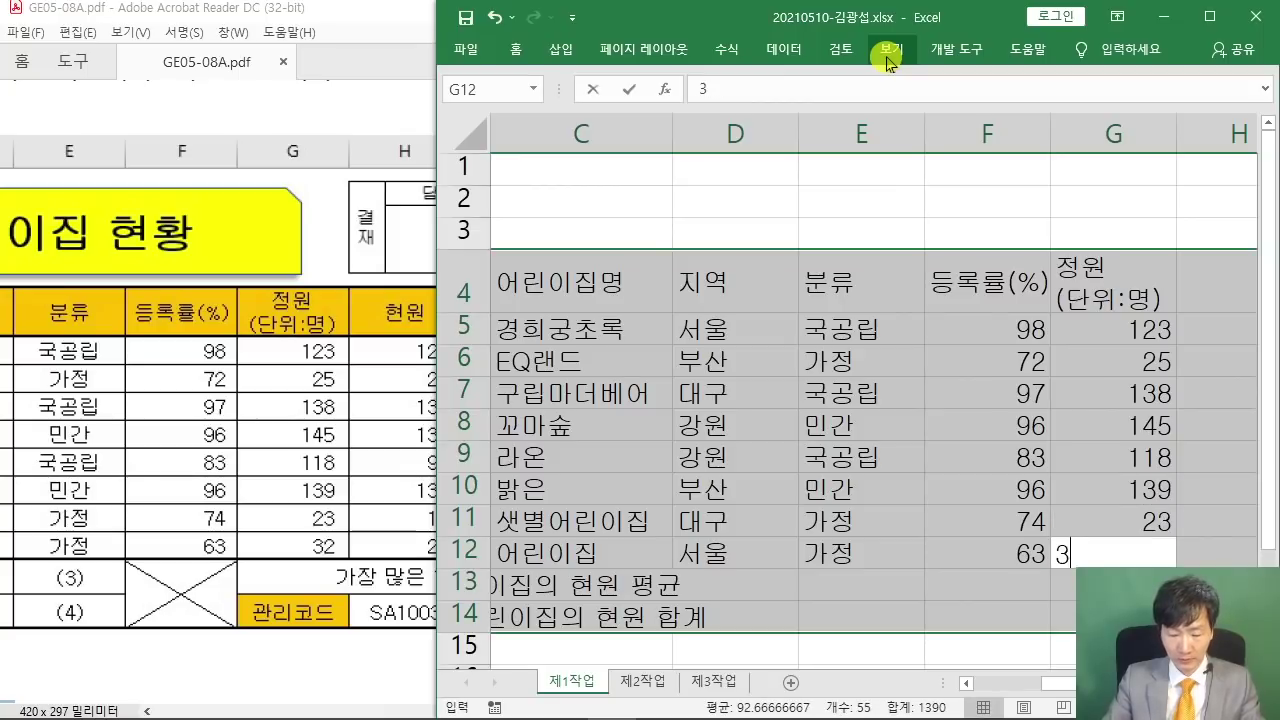
key("Return")
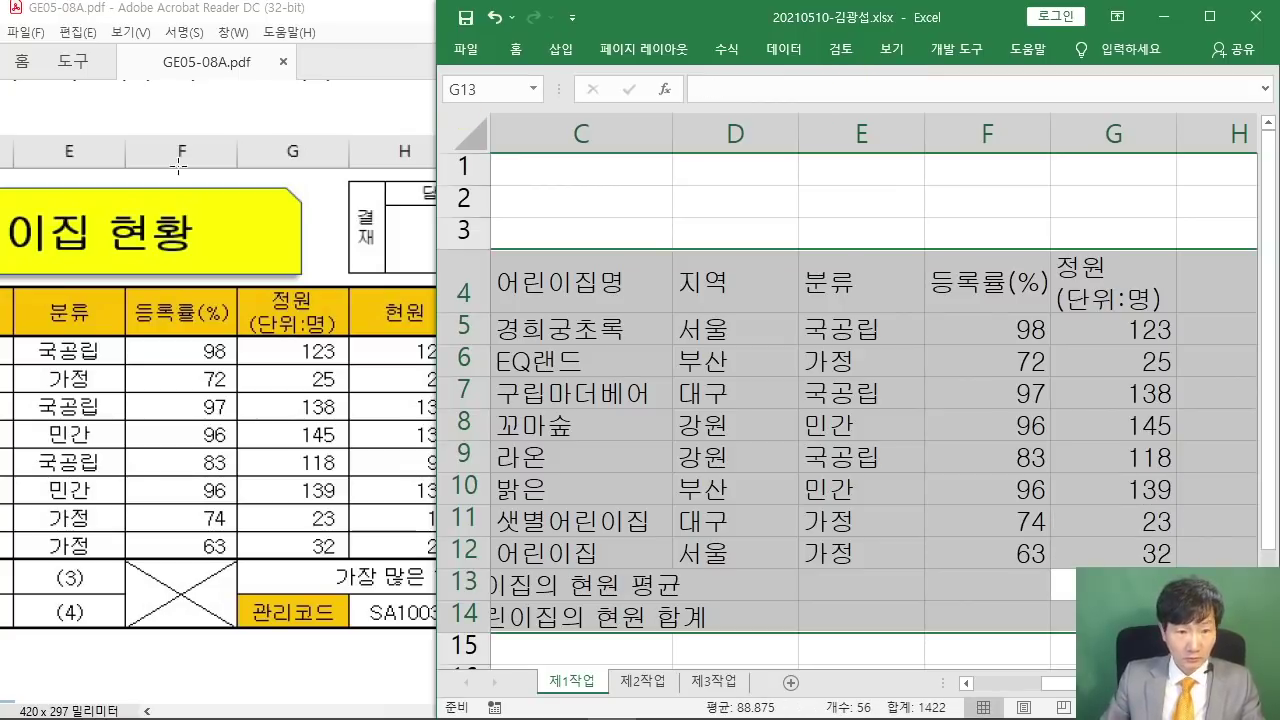
- Enter the labels 가장 많은 현원 and 관리코드, and the 현원 header in H4
left_click(300, 8)
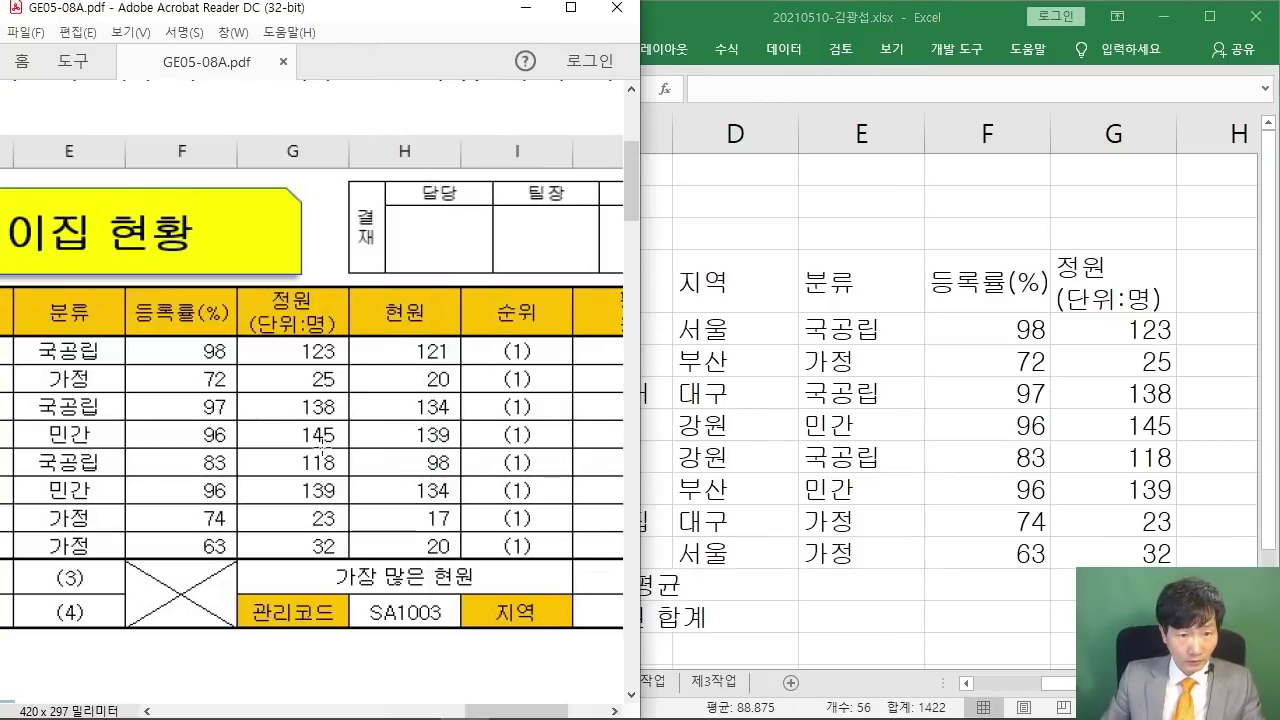
left_click(617, 712)
left_click(616, 712)
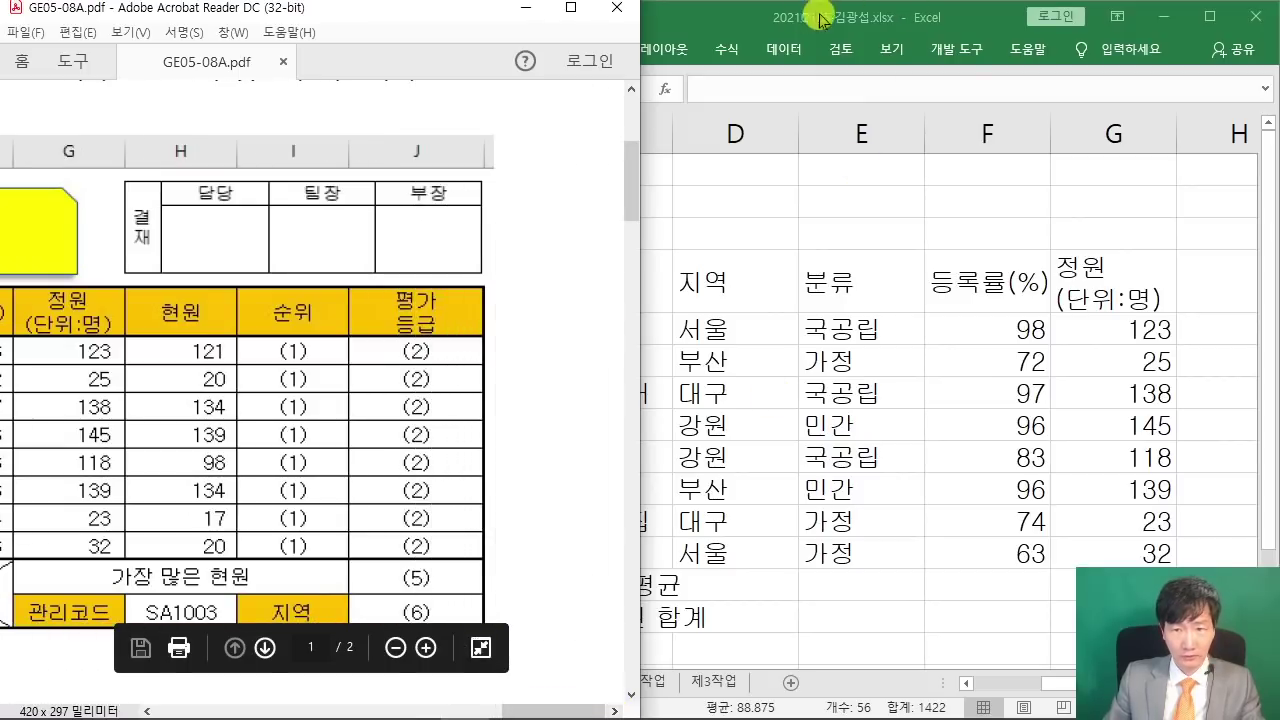
left_click(770, 16)
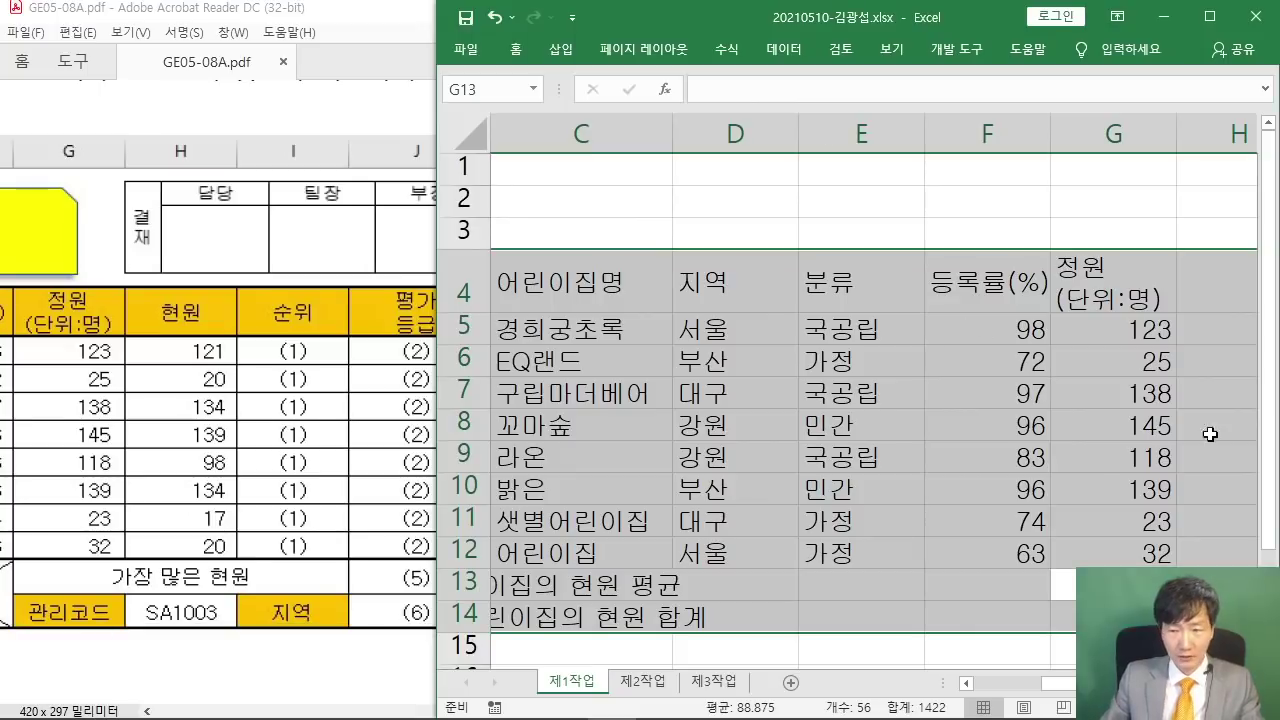
scroll(840, 511, "right", 3)
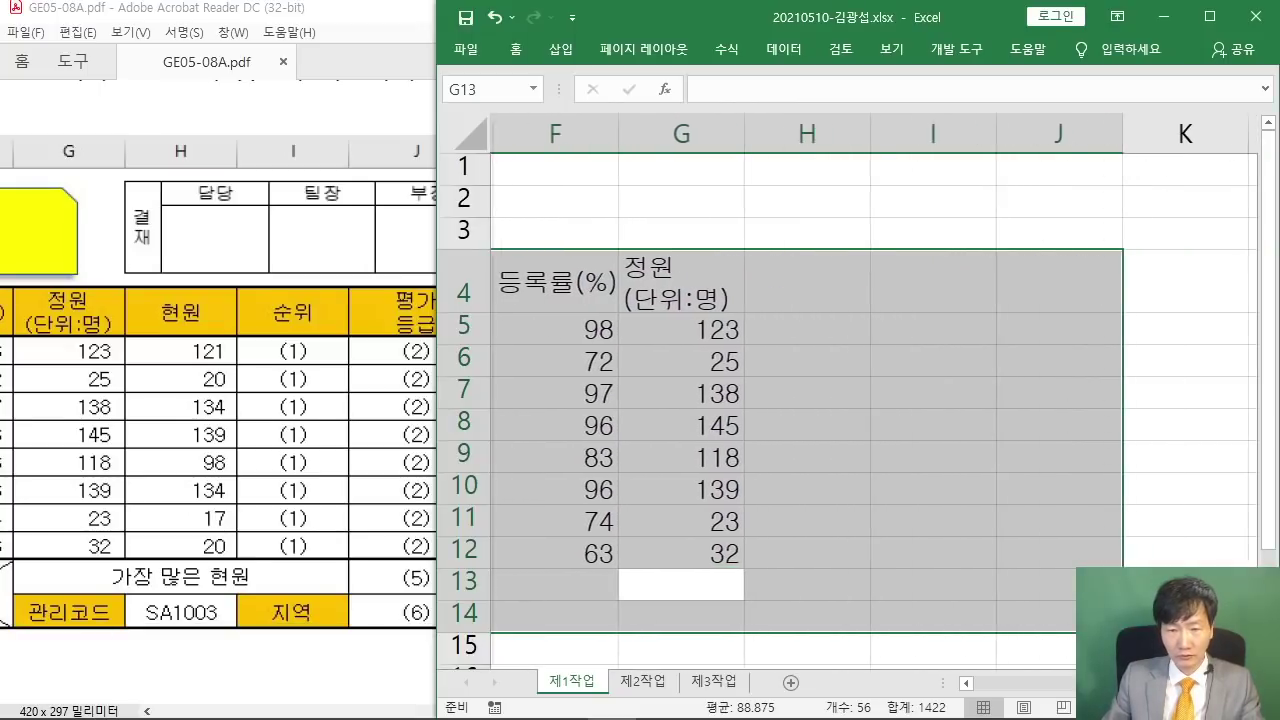
type("가장 많ㅅ으")
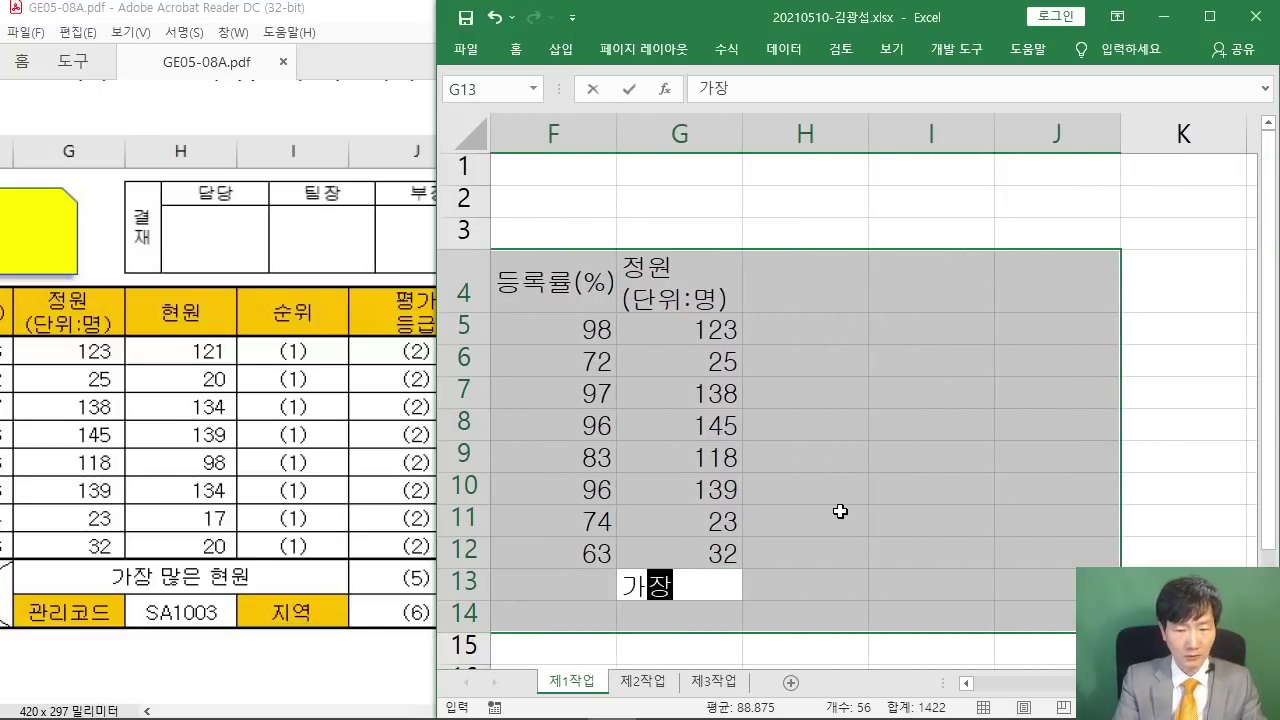
key("BackSpace")
key("BackSpace")
type("은 현원")
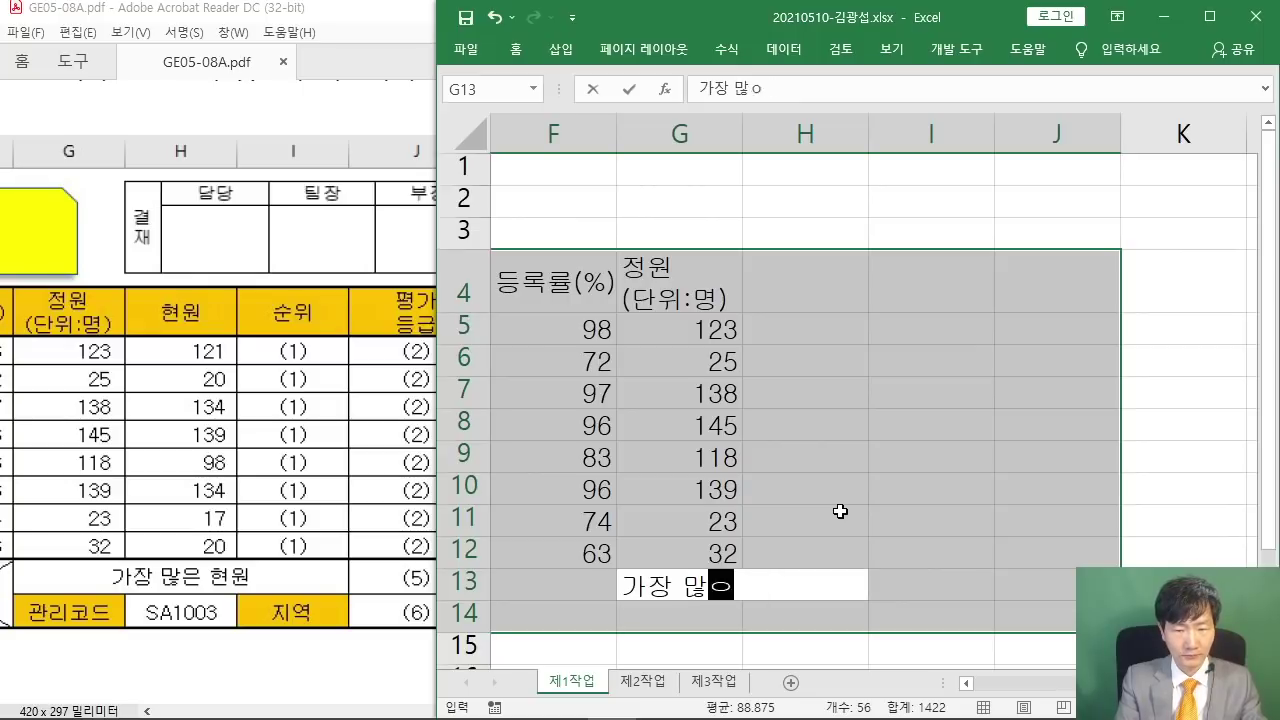
key("Return")
type("관리코드")
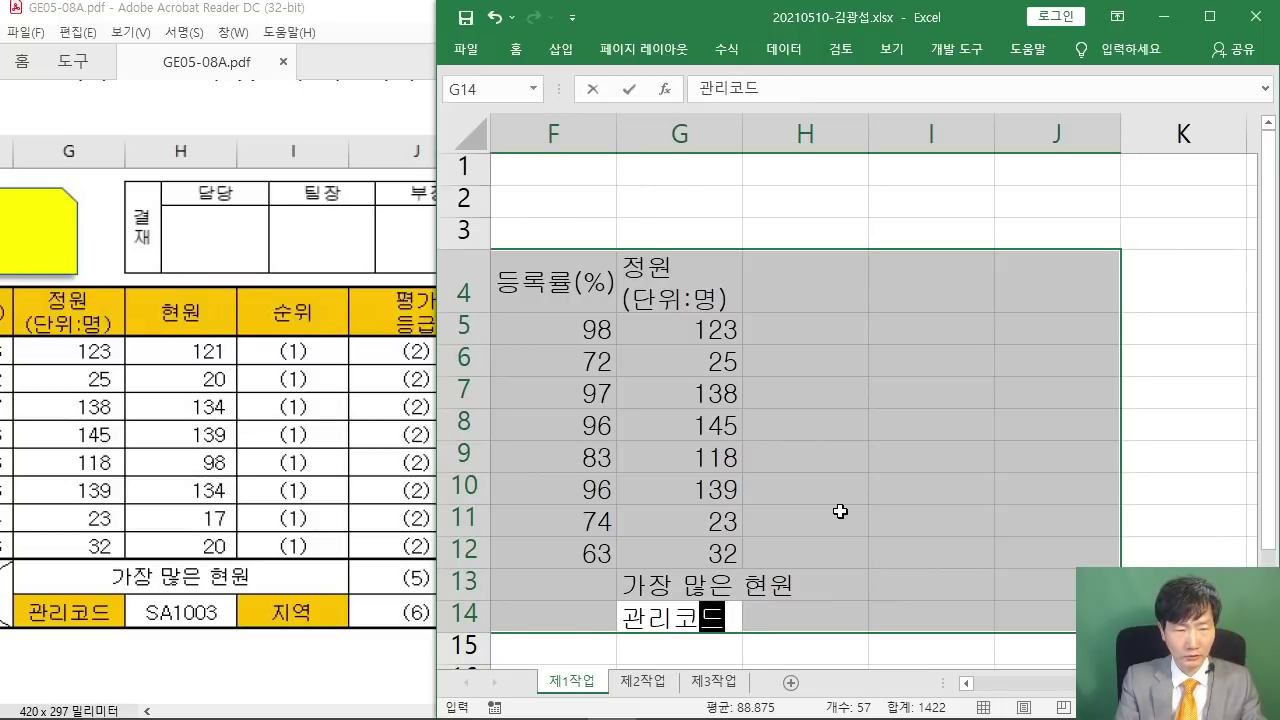
key("Return")
type("ㅎ현원")
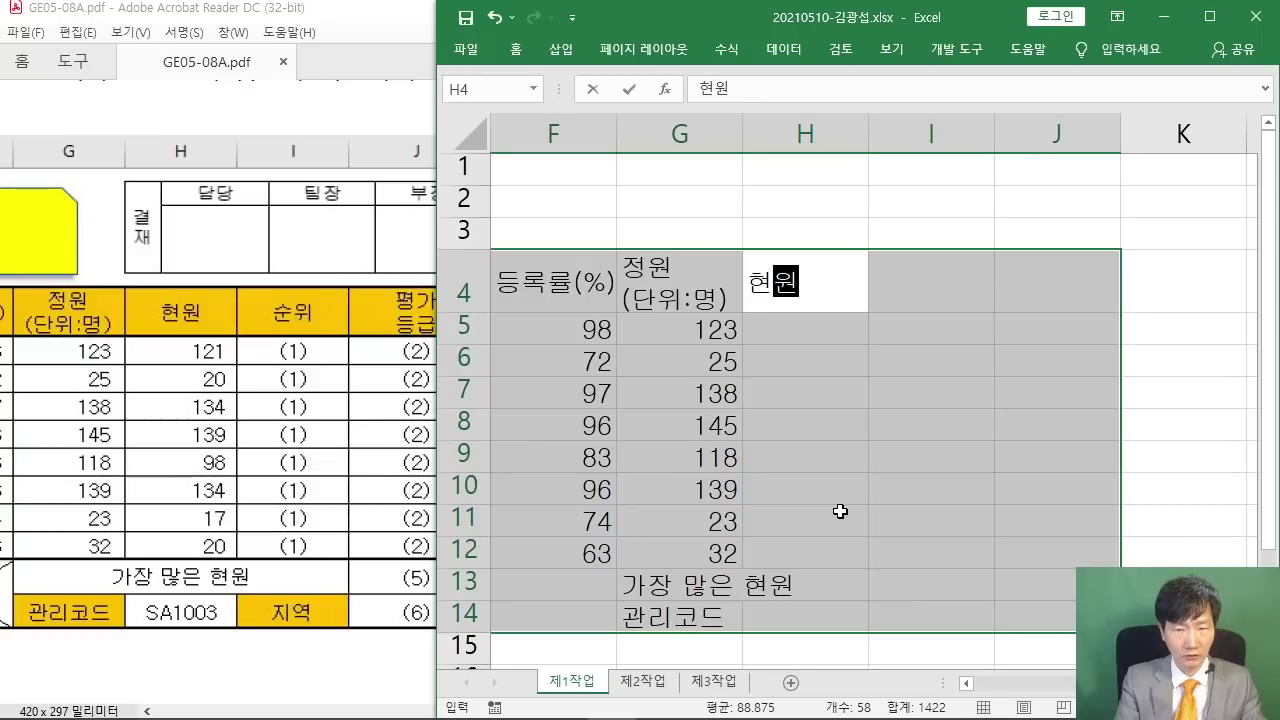
key("Return")
- Fill H5:H12 with 현원 values 121, 20, 134, 139, 98, 134, 17 and 20
type("121")
key("Return")
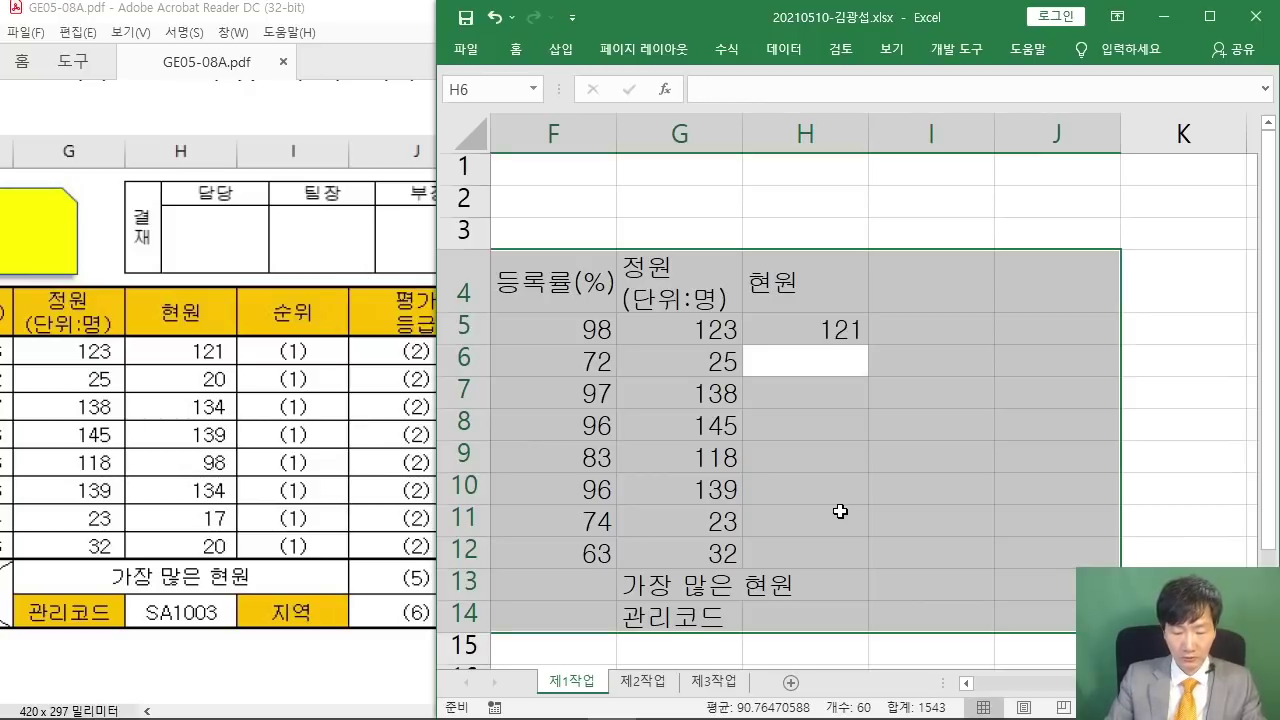
type("20")
key("Return")
type("134")
key("Return")
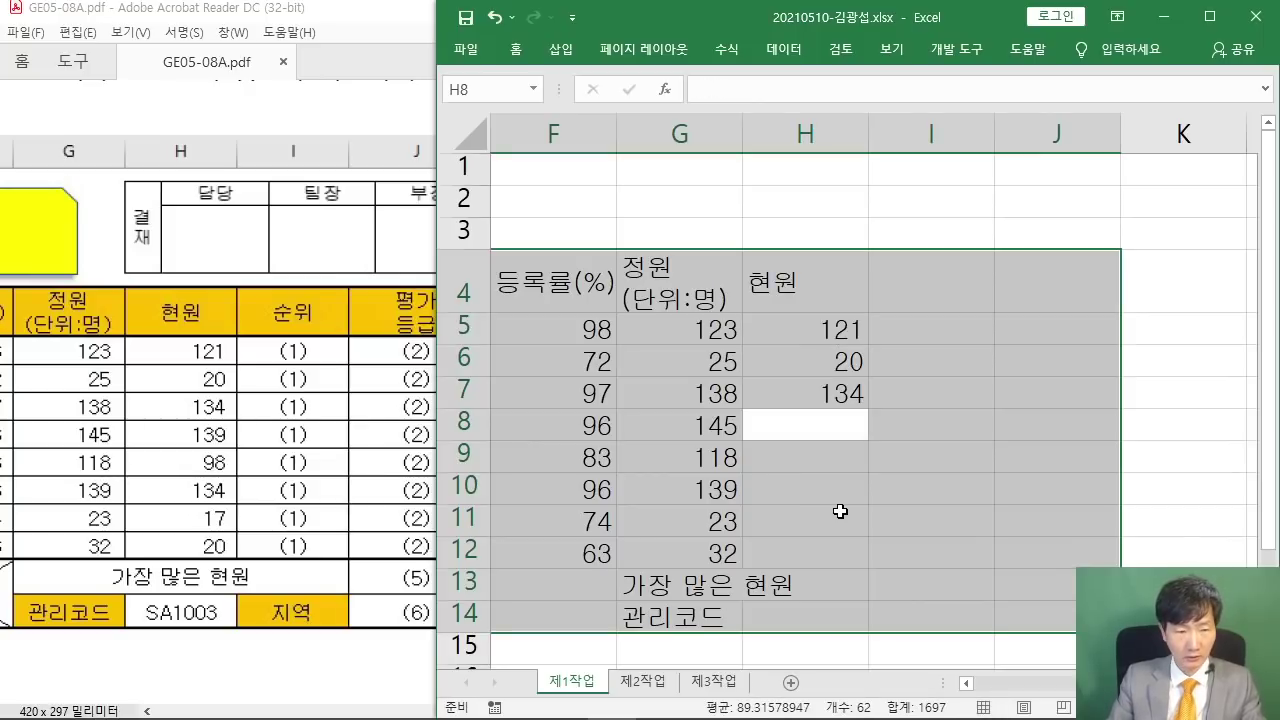
type("139")
key("Return")
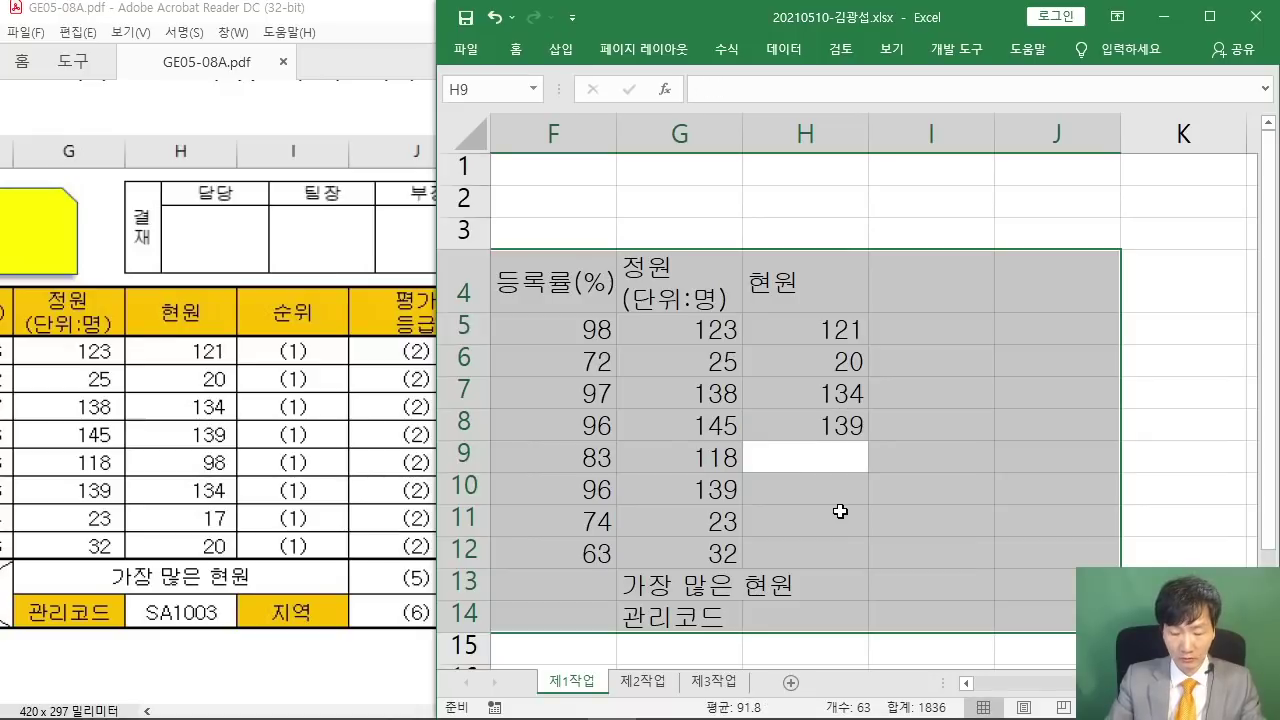
type("98")
key("Return")
type("134")
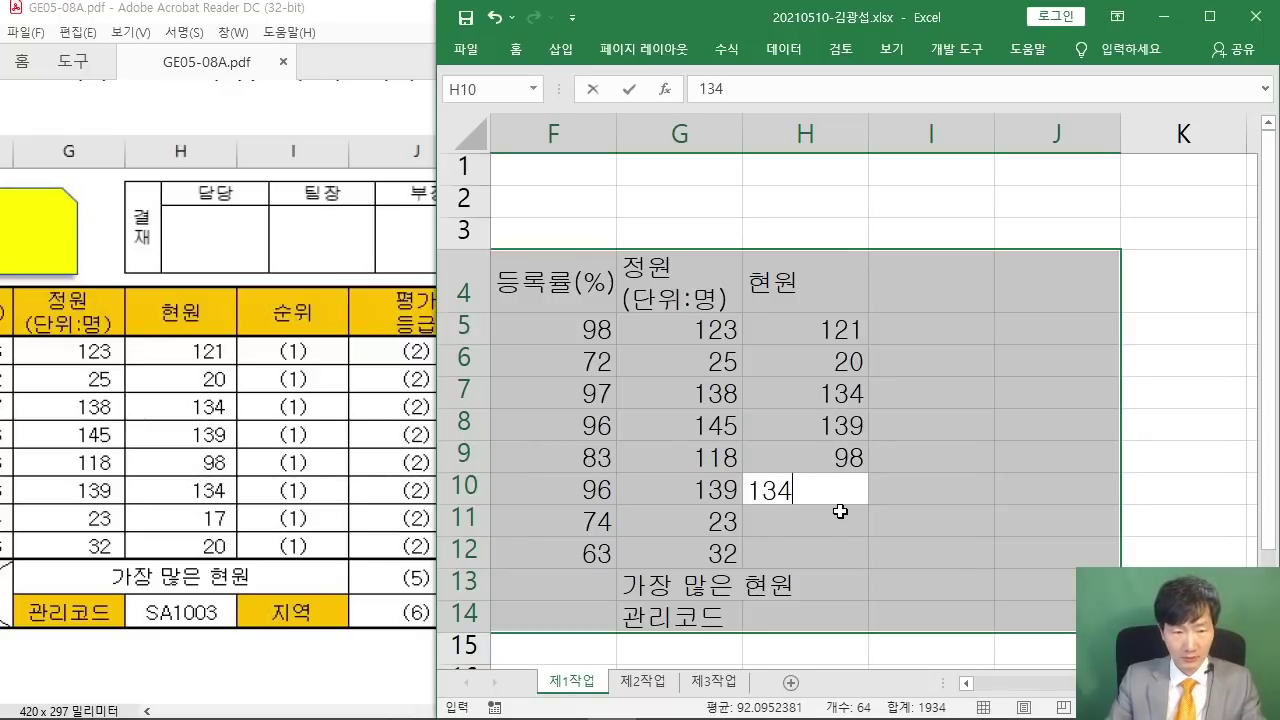
key("Return")
type("17")
key("Return")
type("20")
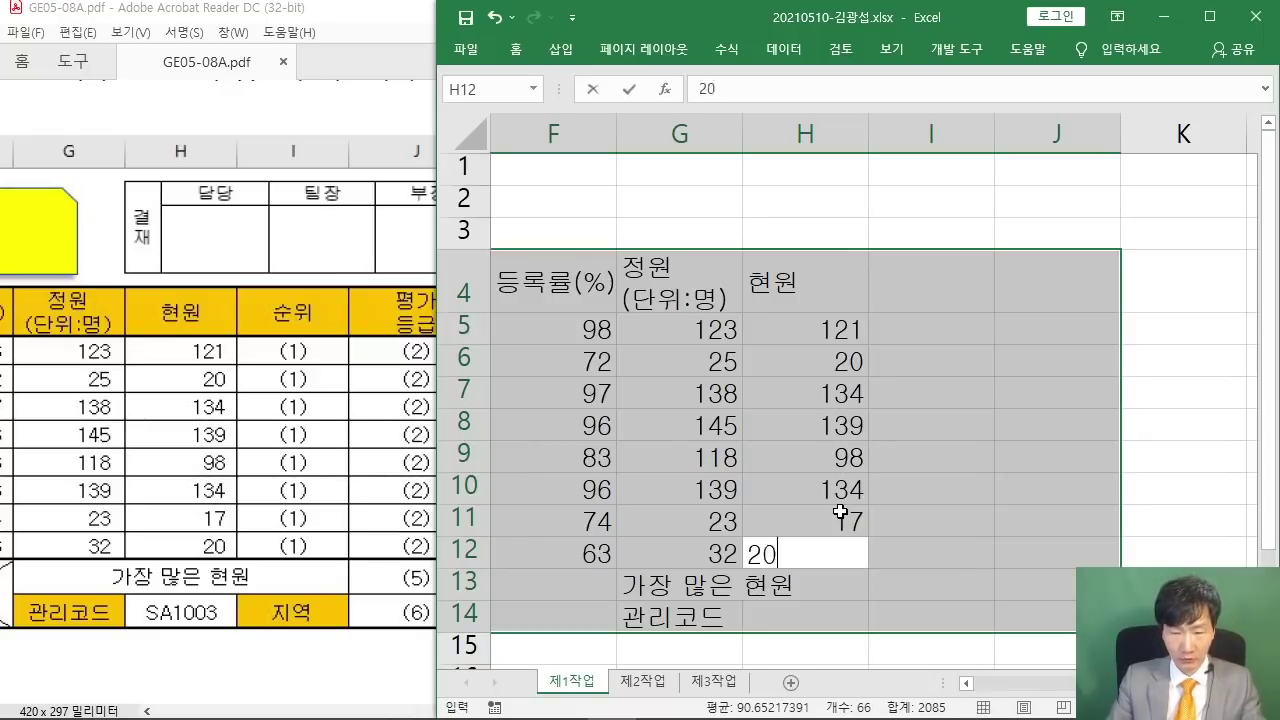
key("Return")
key("Return")
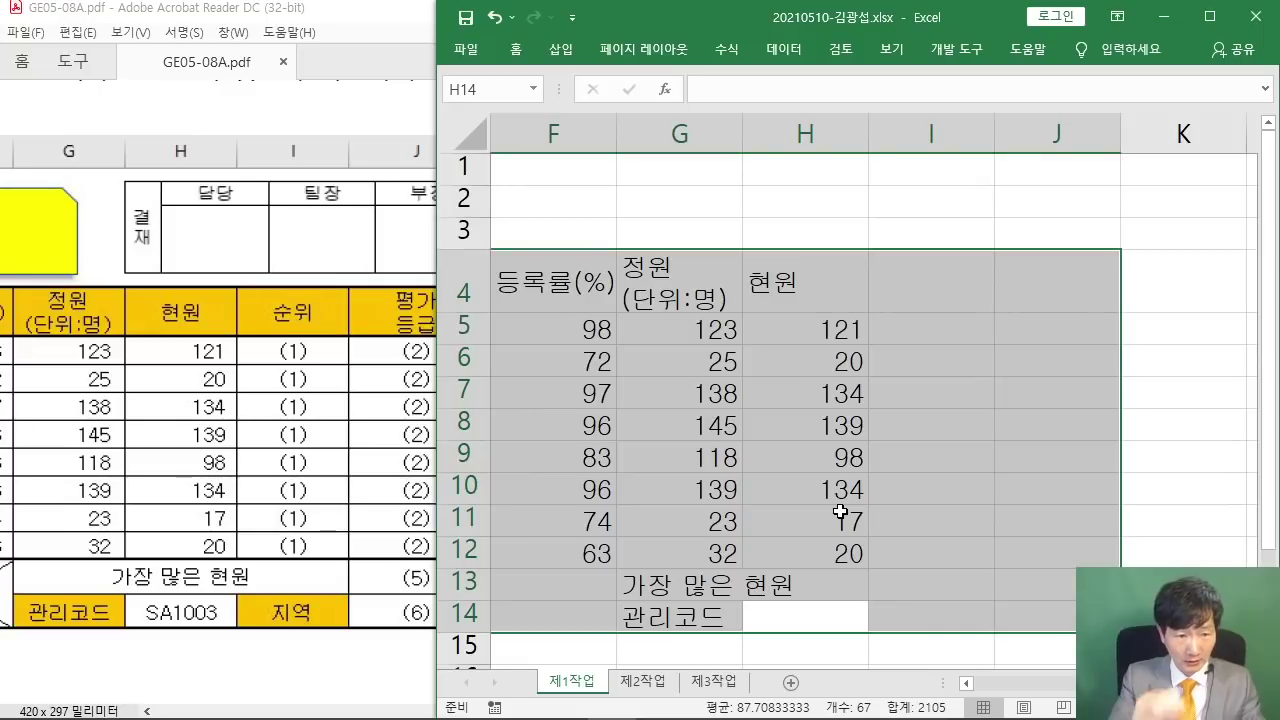
- Add 순위 in I4, 지역 in I14, two-line 평가 등급 in J4, and maximize Excel
key("Return")
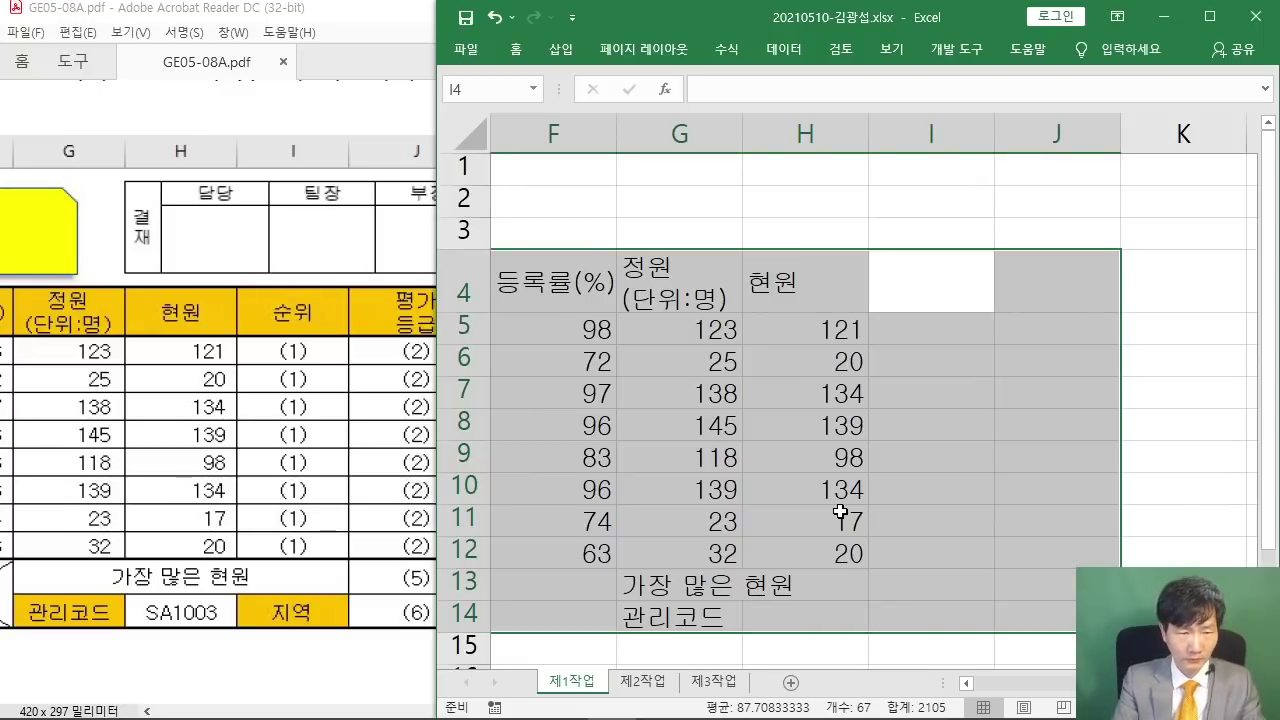
type("순위")
key("Return")
key("Return")
key("Return")
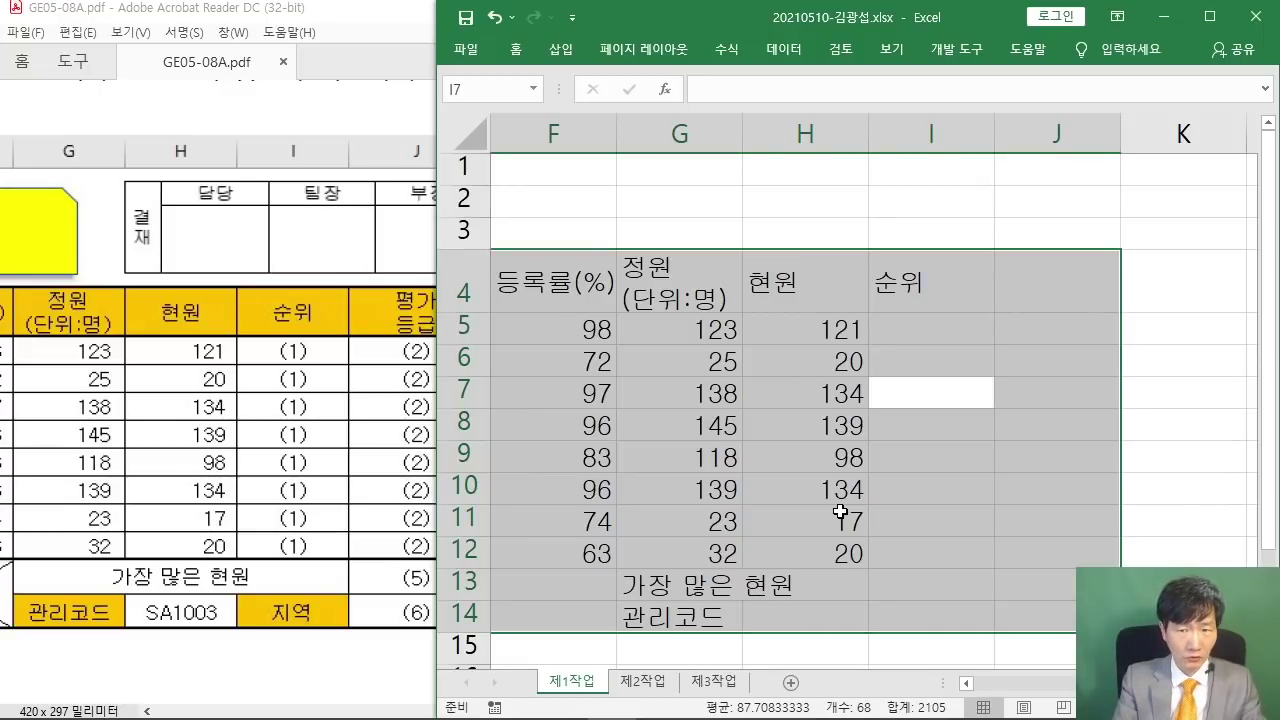
key("Return")
key("Return")
key("Return")
key("Return")
key("Return")
key("Return")
key("Return")
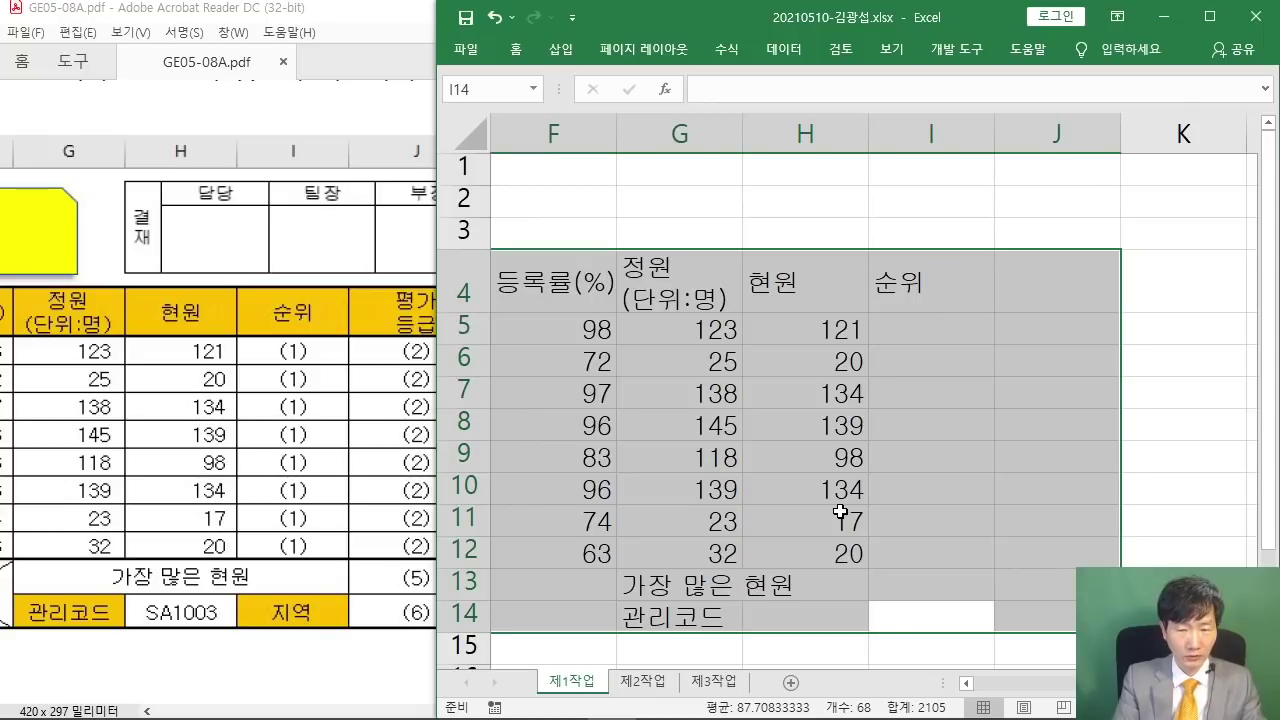
type("지역")
key("Return")
type("평가")
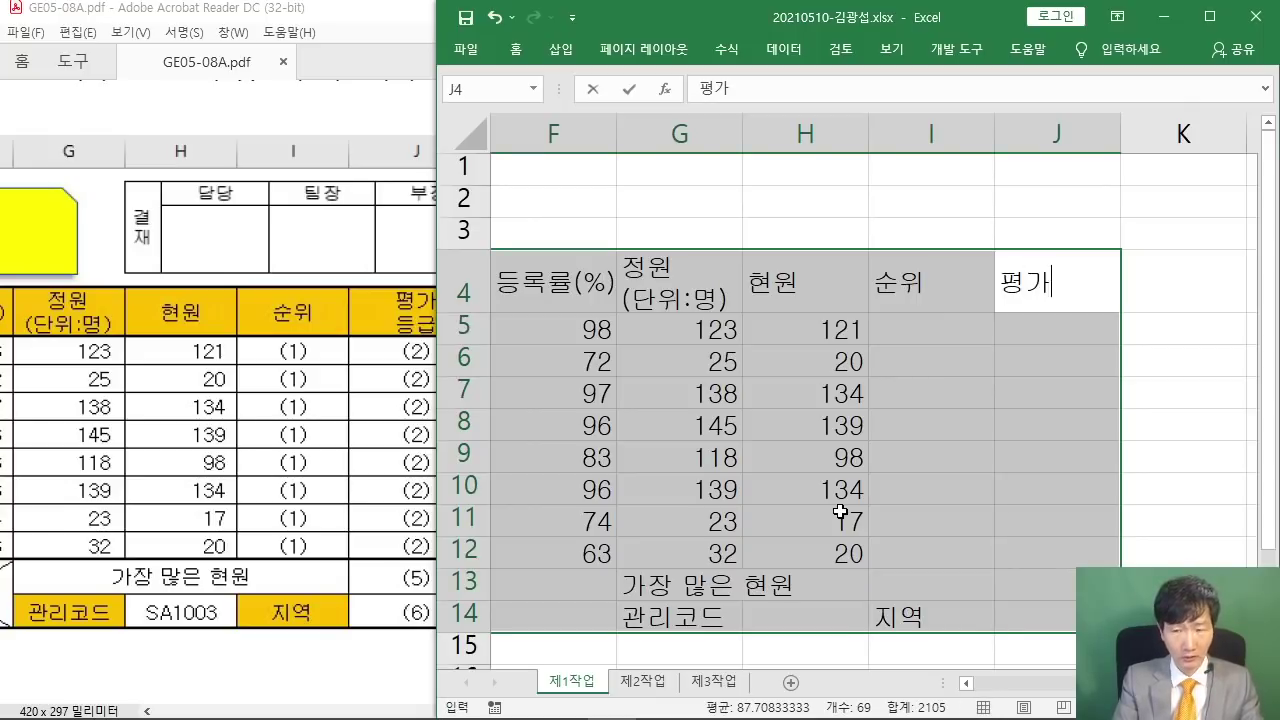
key("alt+Return")
type("등급")
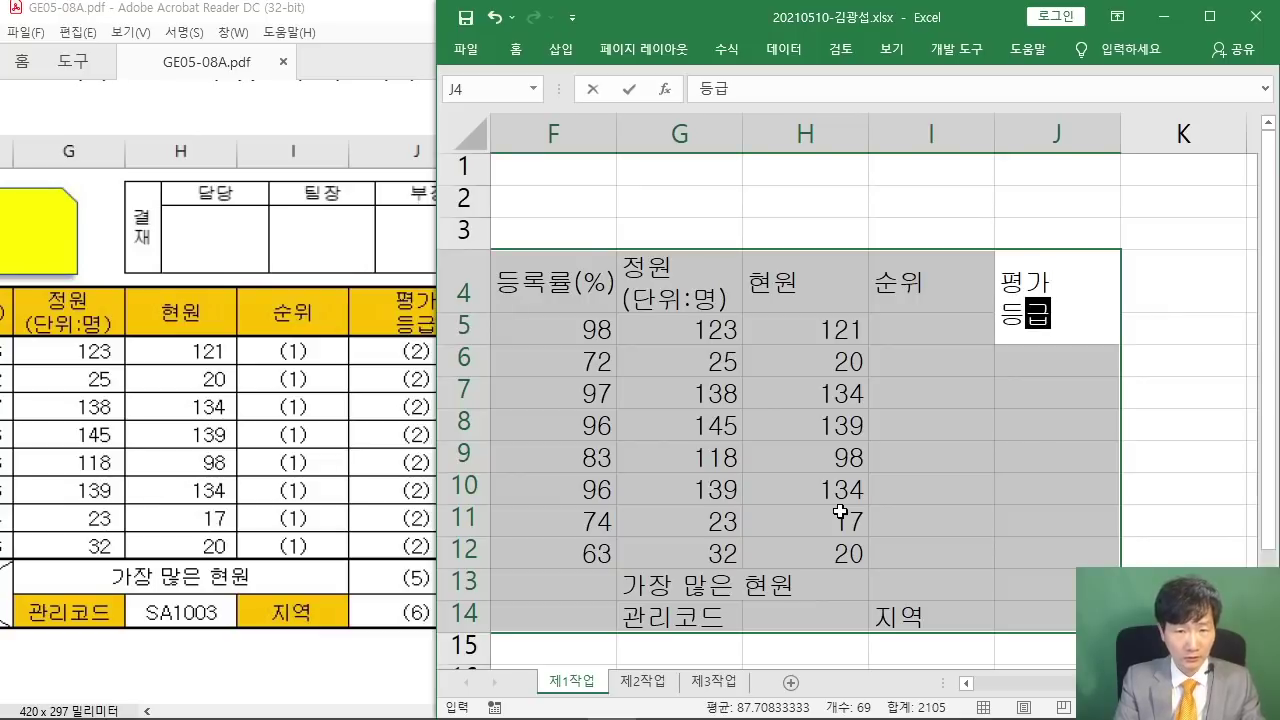
key("Return")
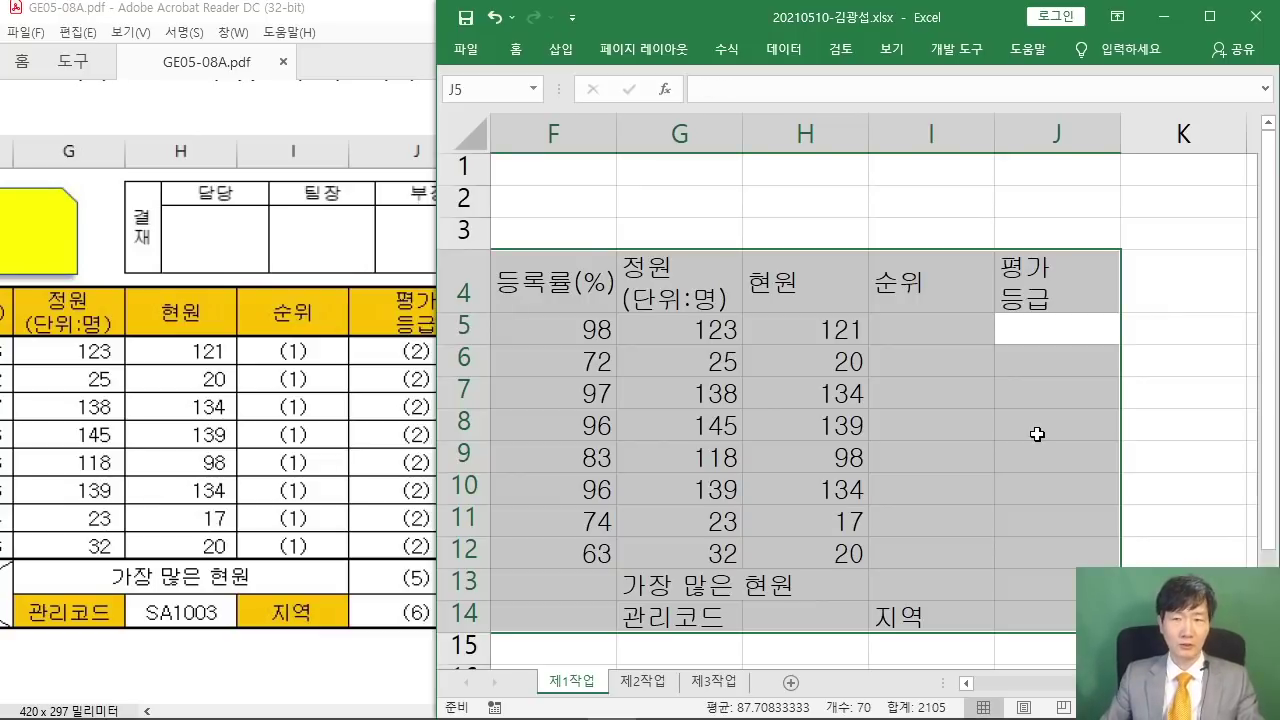
left_click(1209, 16)
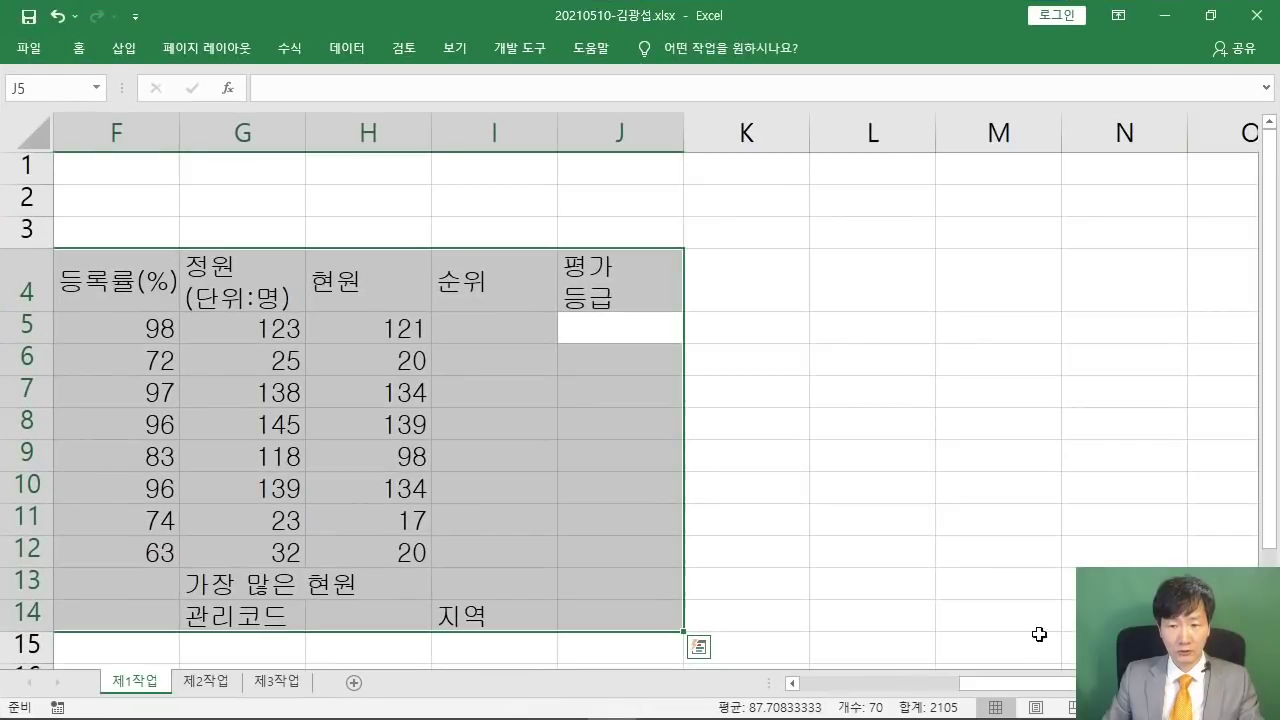
left_click_drag(1062, 683, 923, 694)
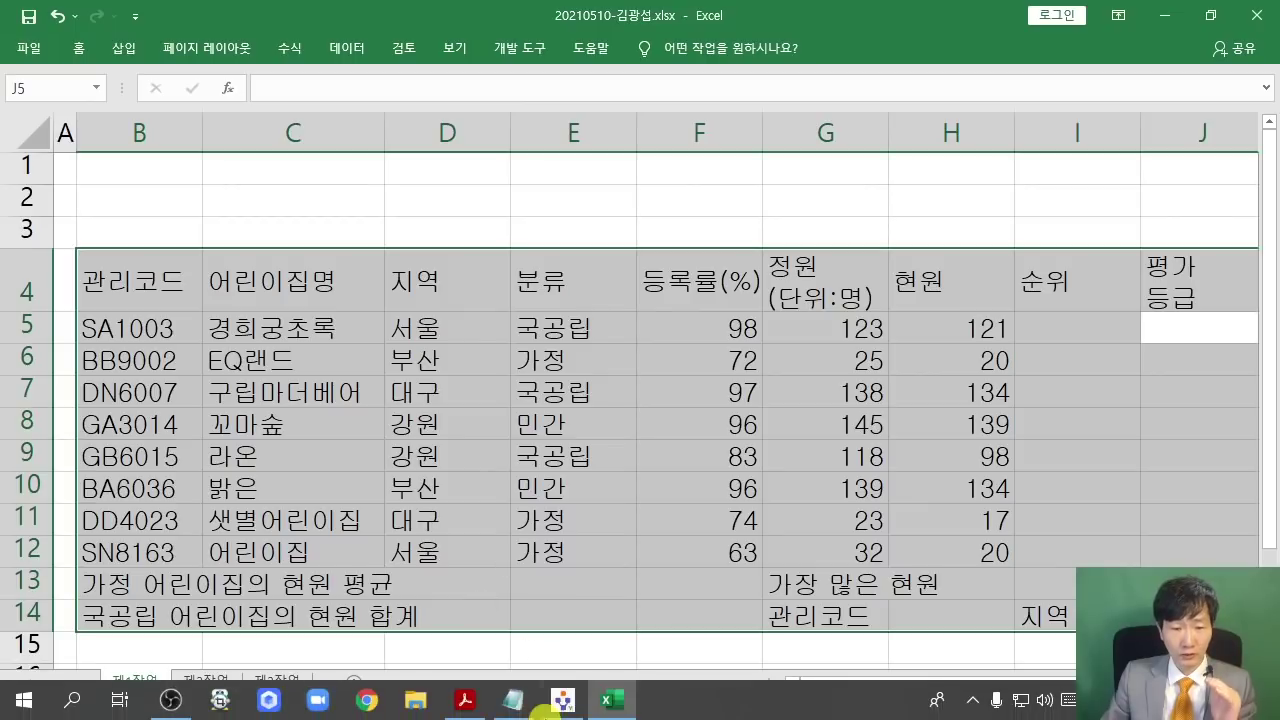
left_click(464, 700)
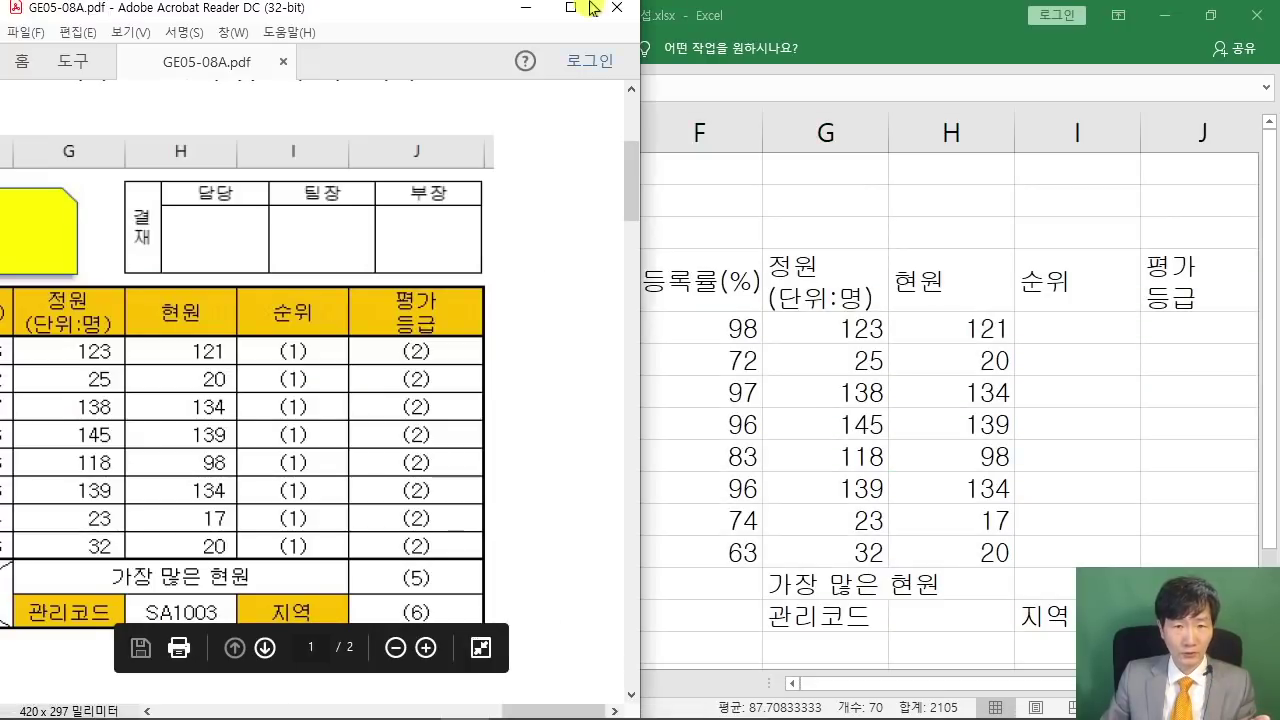
left_click(570, 8)
left_click_drag(945, 698, 914, 693)
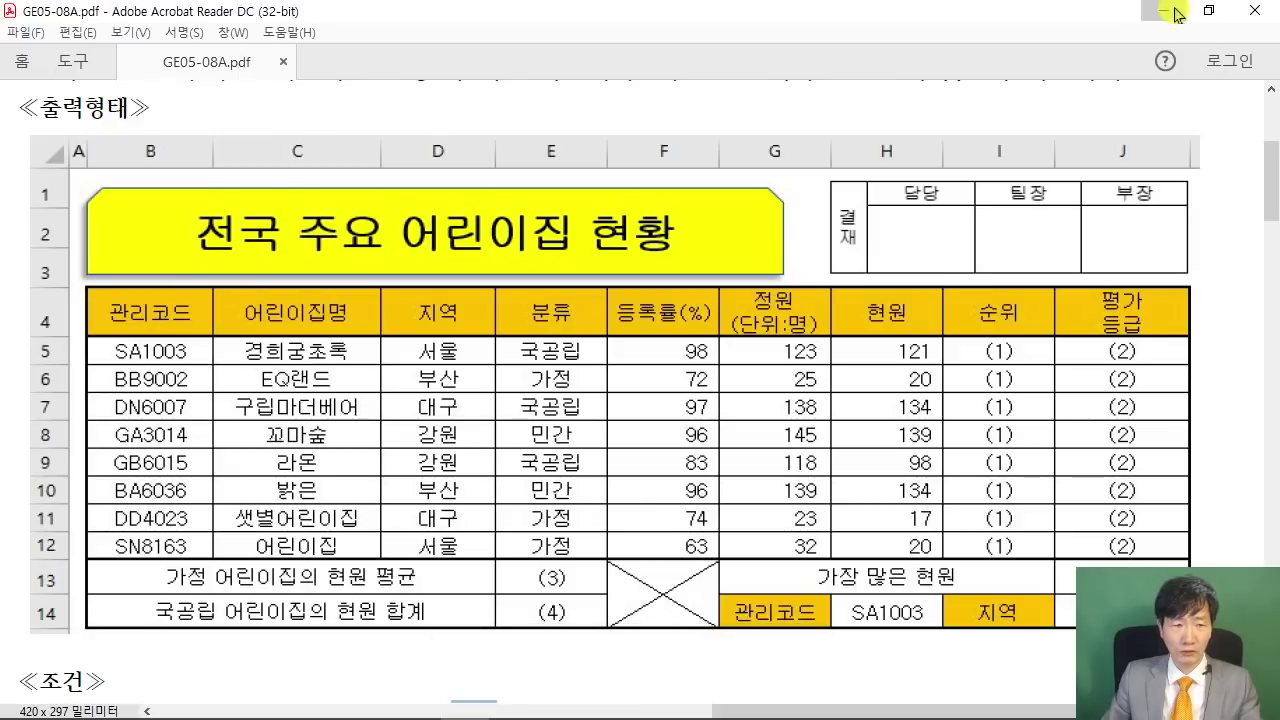
left_click(1175, 13)
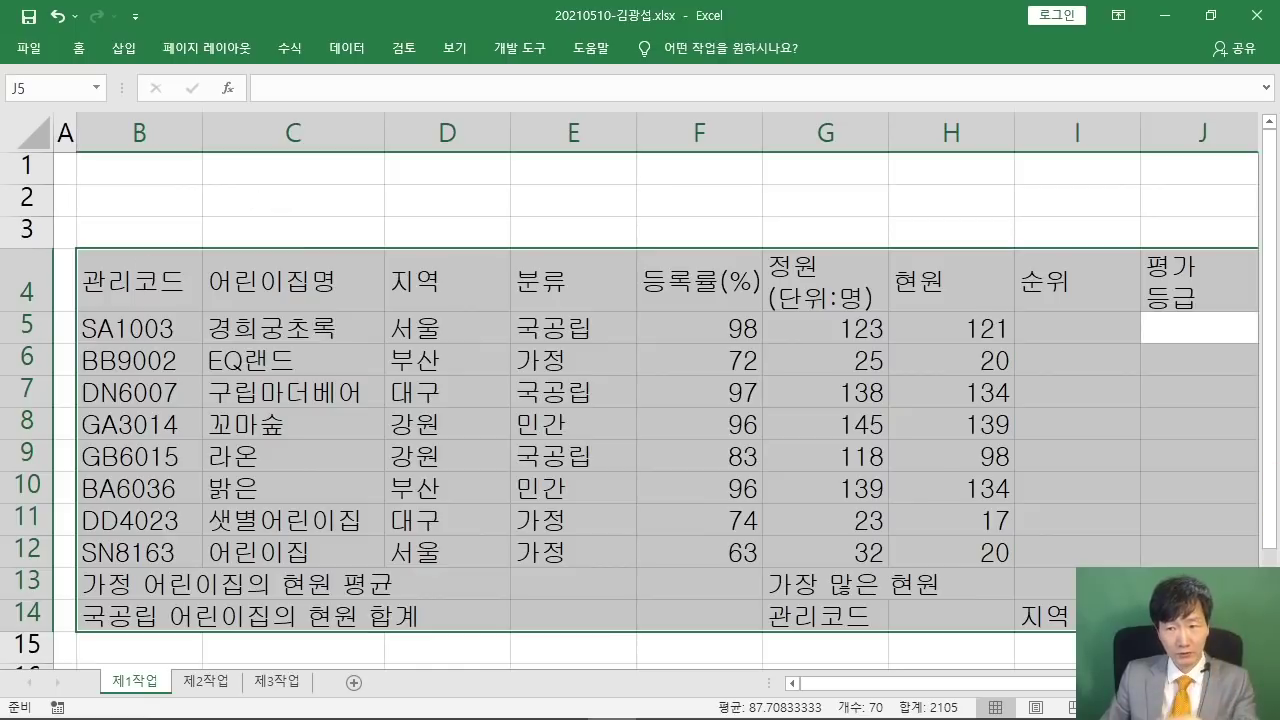
- Pin the ribbon and give the B4:J14 table All Borders plus a Thick Outside Border
double_click(79, 48)
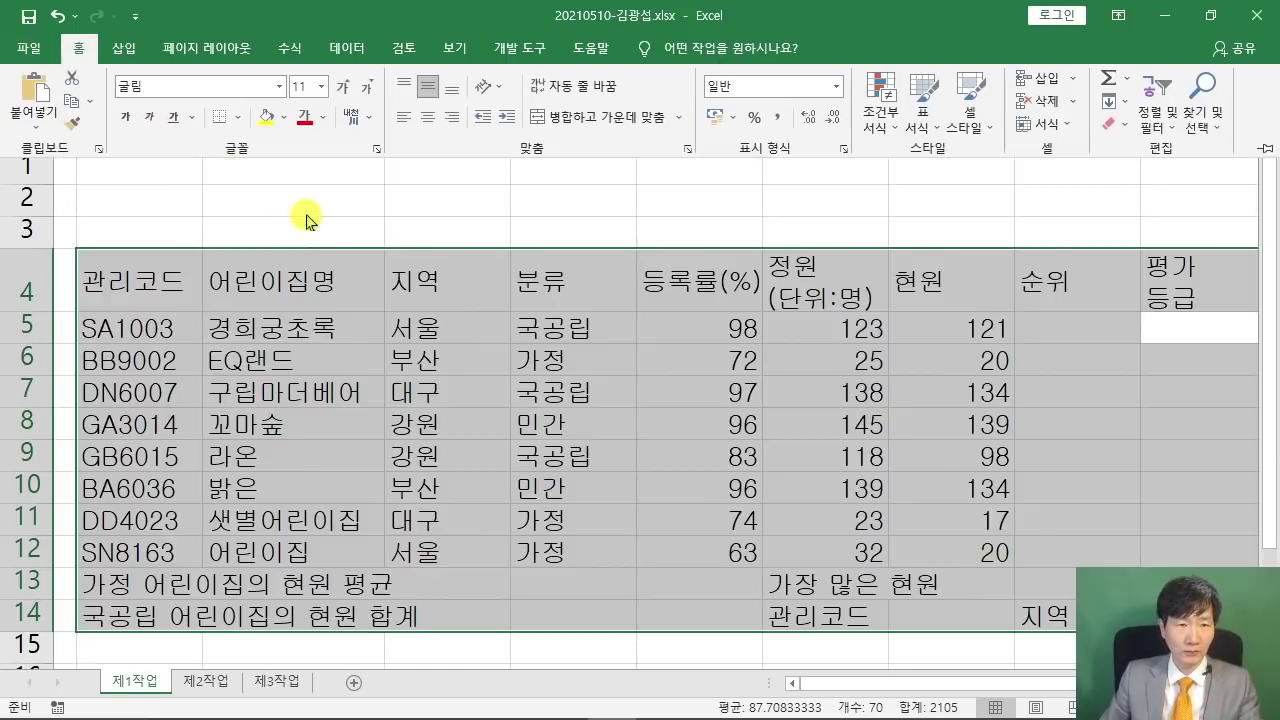
left_click(237, 118)
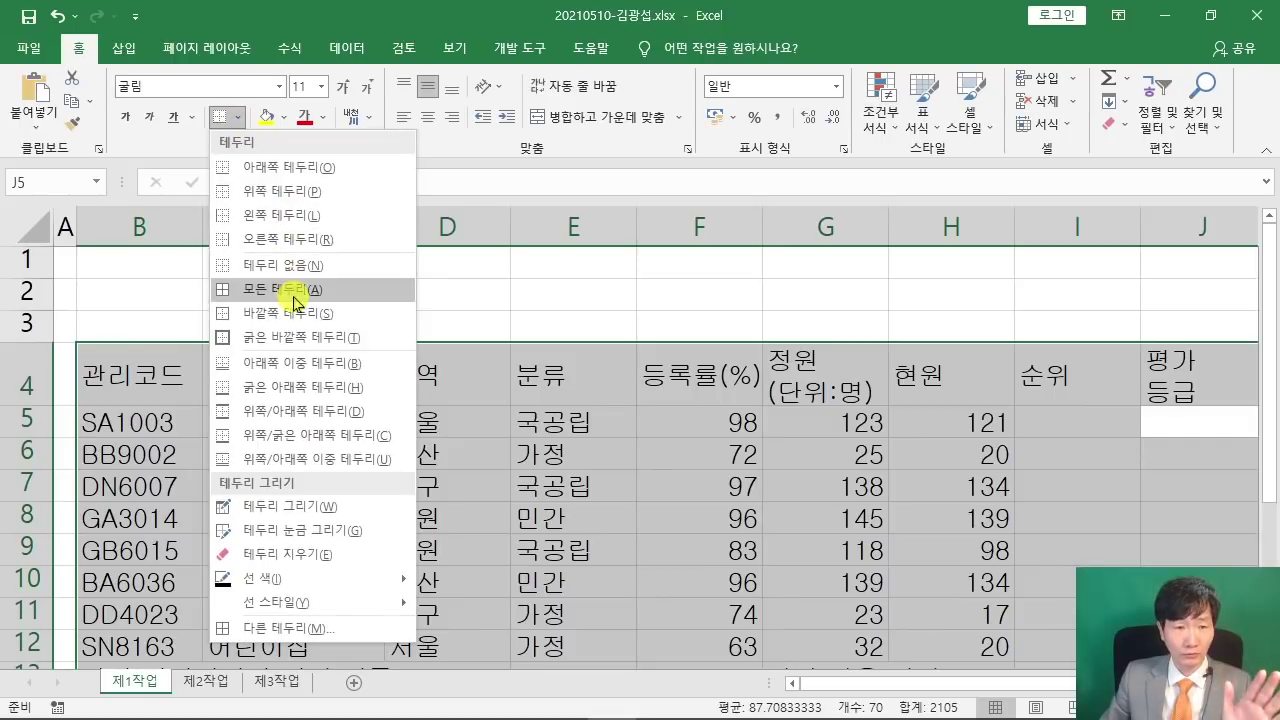
left_click(271, 289)
scroll(350, 325, "right", 3)
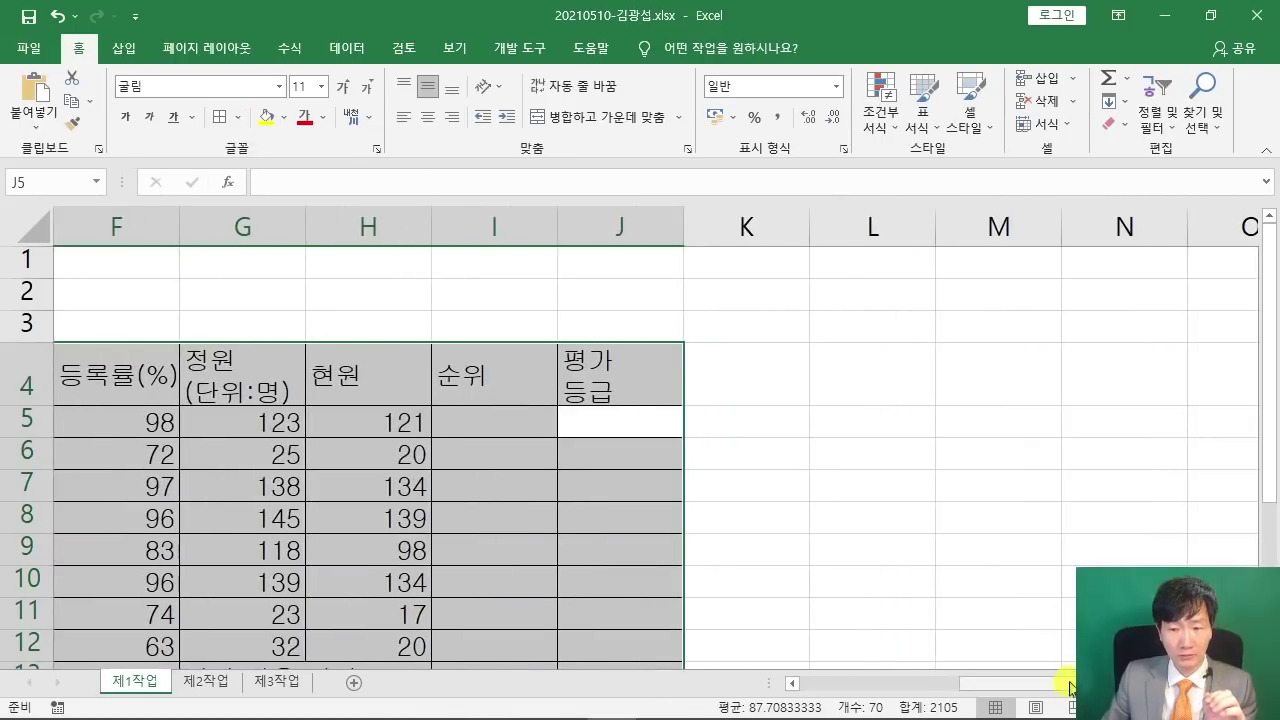
left_click_drag(1063, 681, 849, 681)
left_click(238, 118)
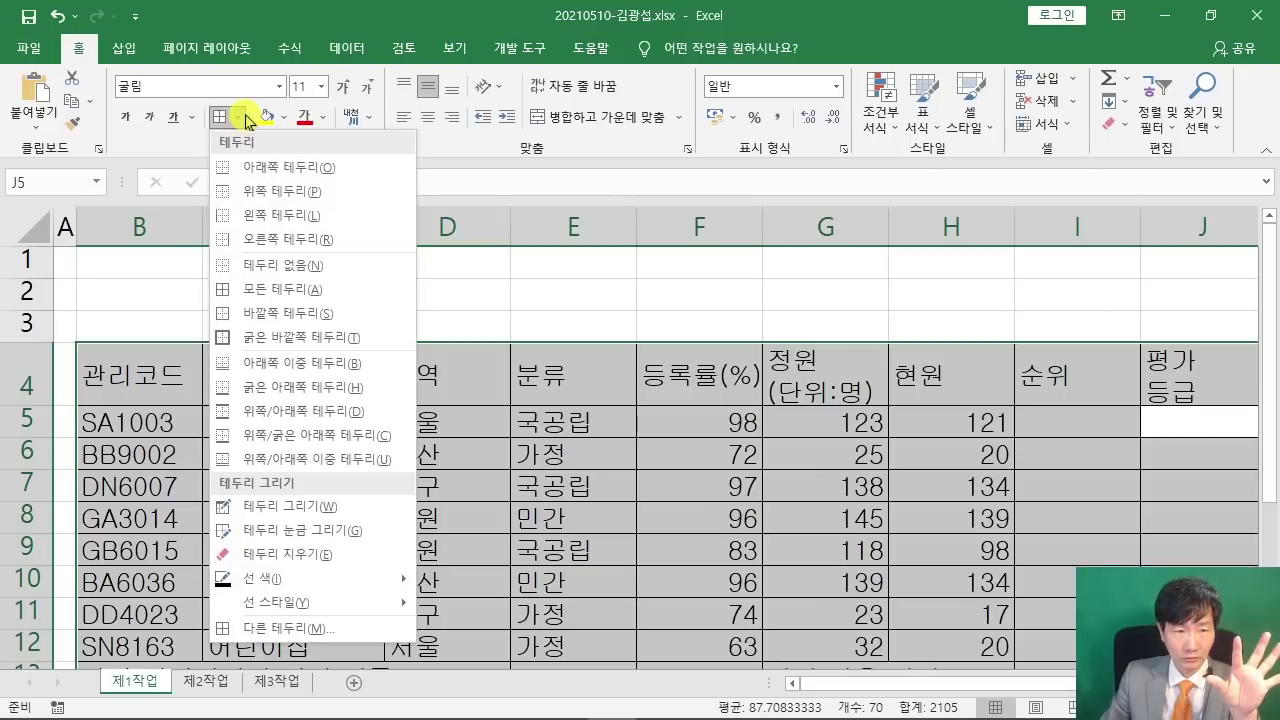
left_click(352, 338)
scroll(351, 332, "right", 3)
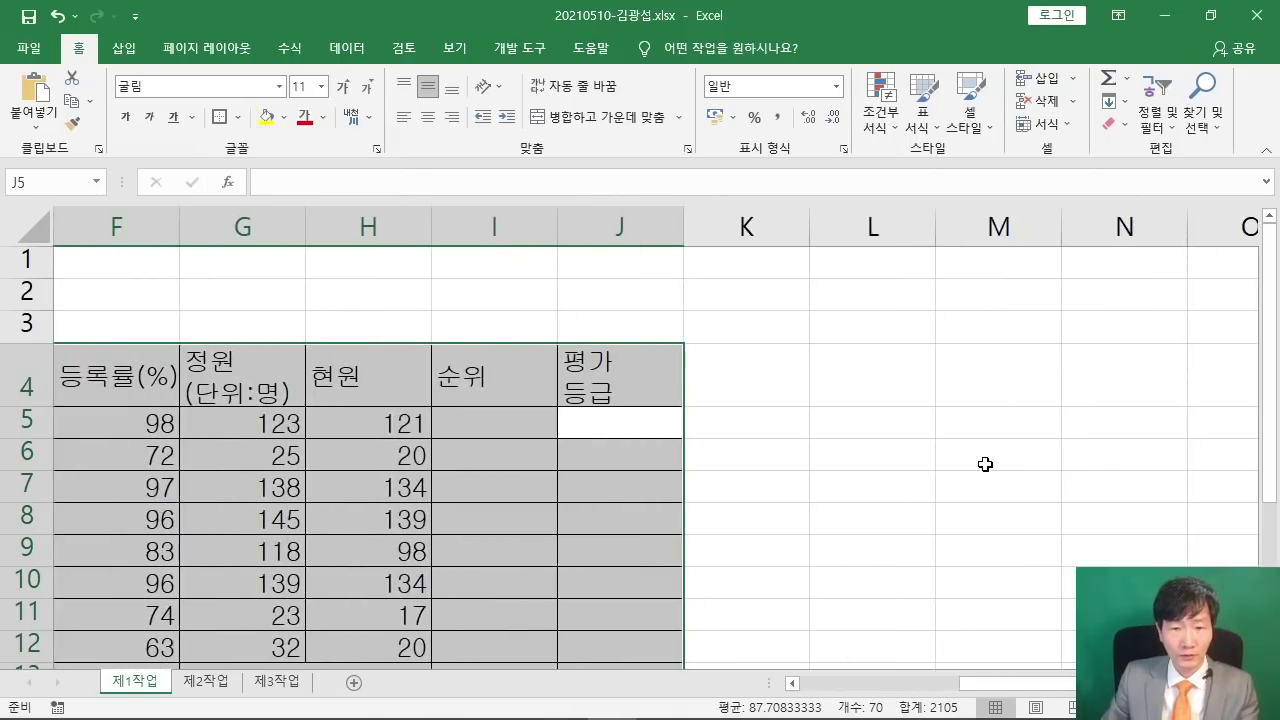
left_click_drag(1076, 684, 925, 690)
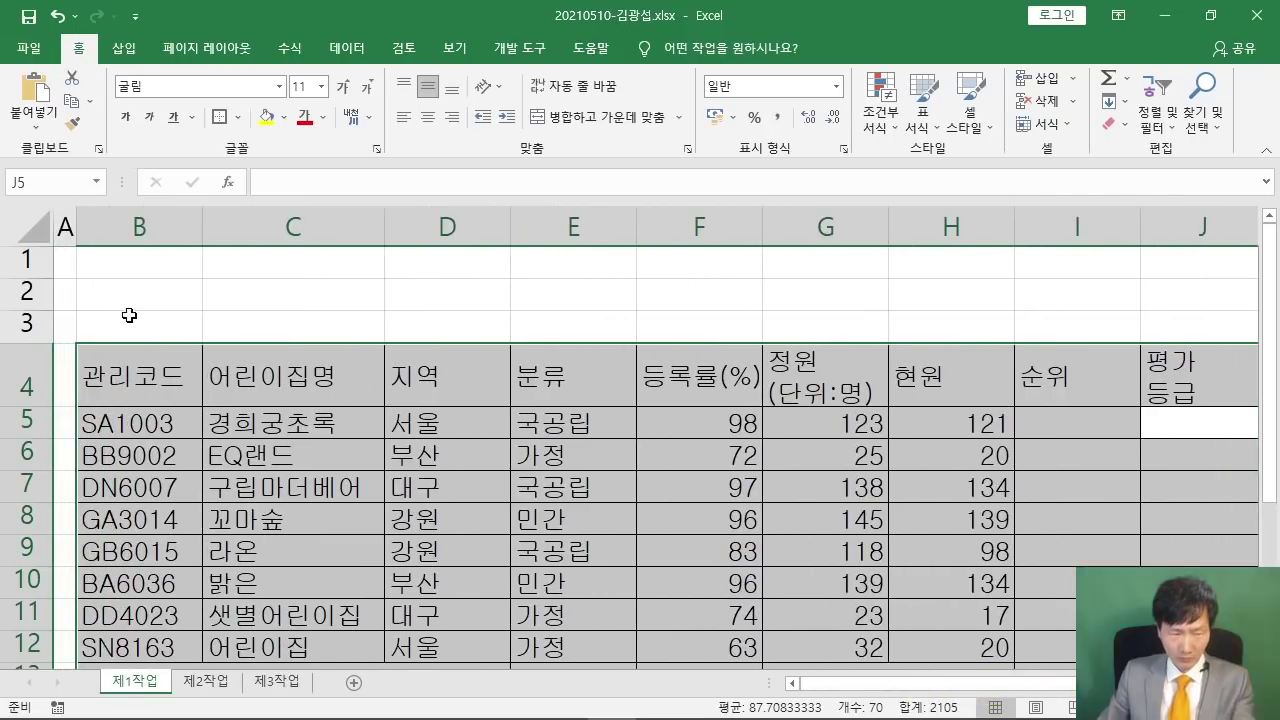
- Switch to the reference PDF and scroll down to its ≪조건≫ conditions
scroll(1157, 531, "down", 1)
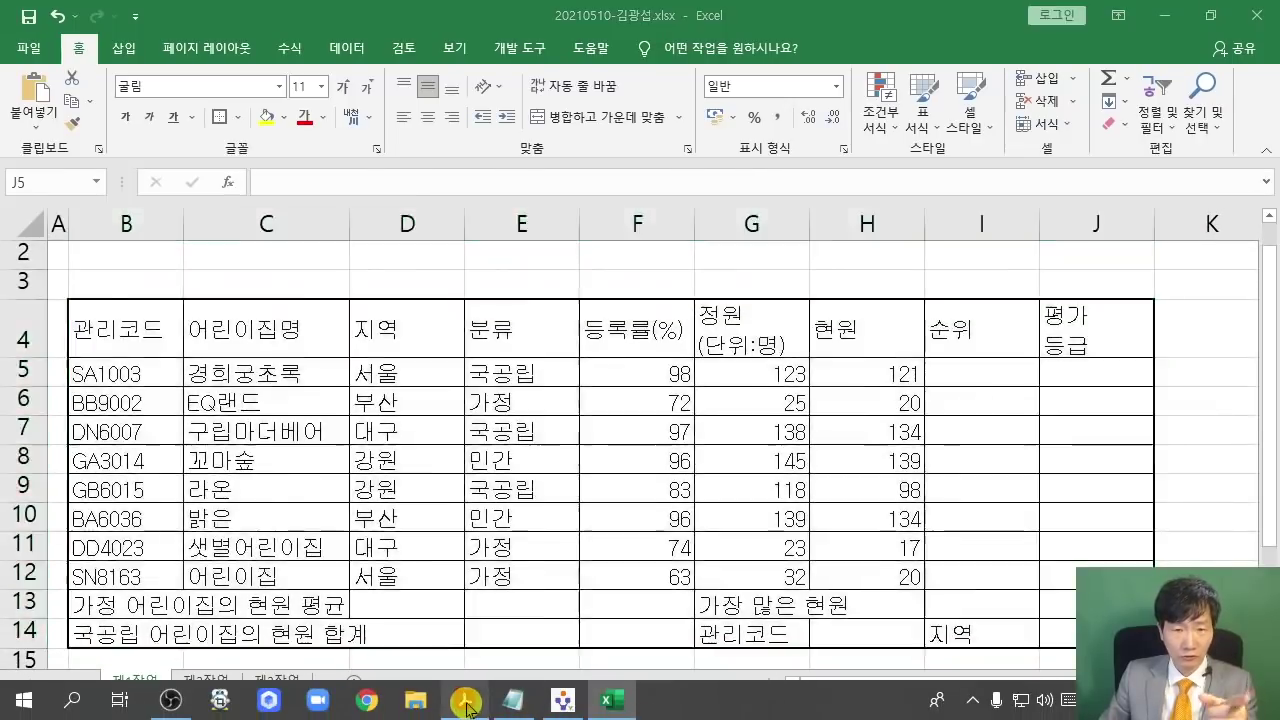
left_click(464, 700)
scroll(482, 410, "down", 3)
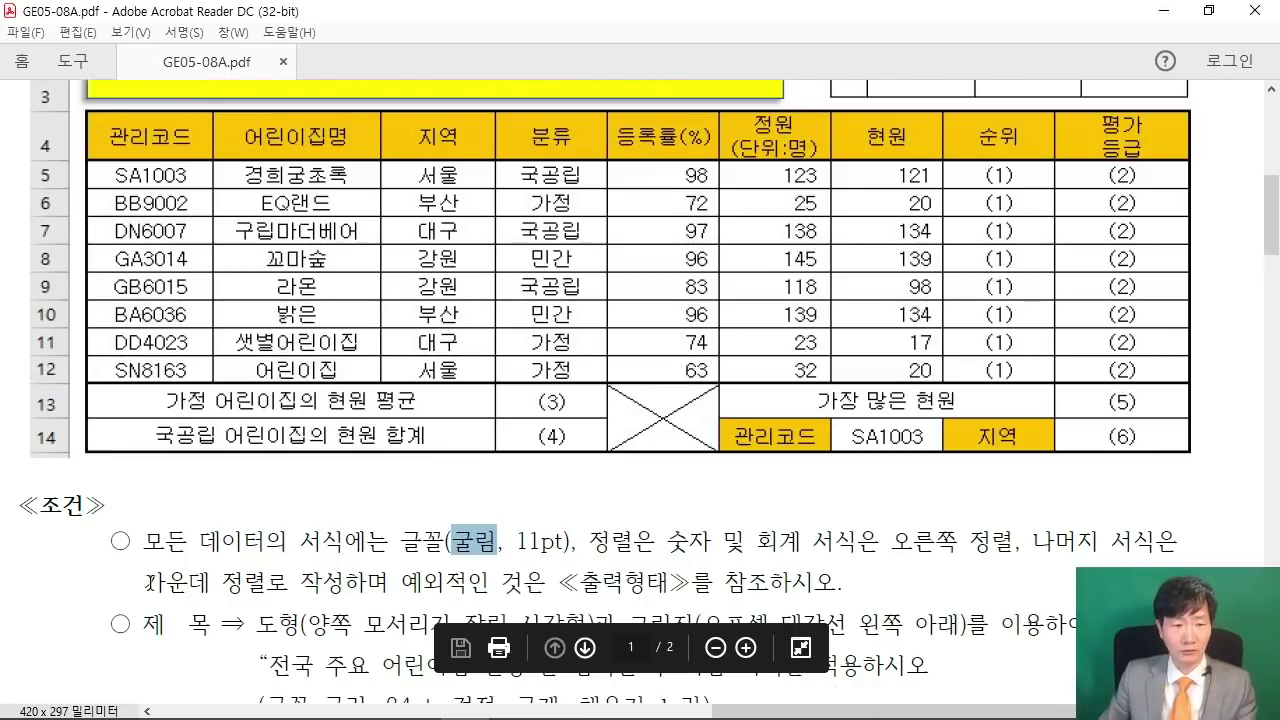
- Highlight the 가운데 정렬로 condition in the PDF and center all table text in Excel
left_click_drag(146, 581, 288, 581)
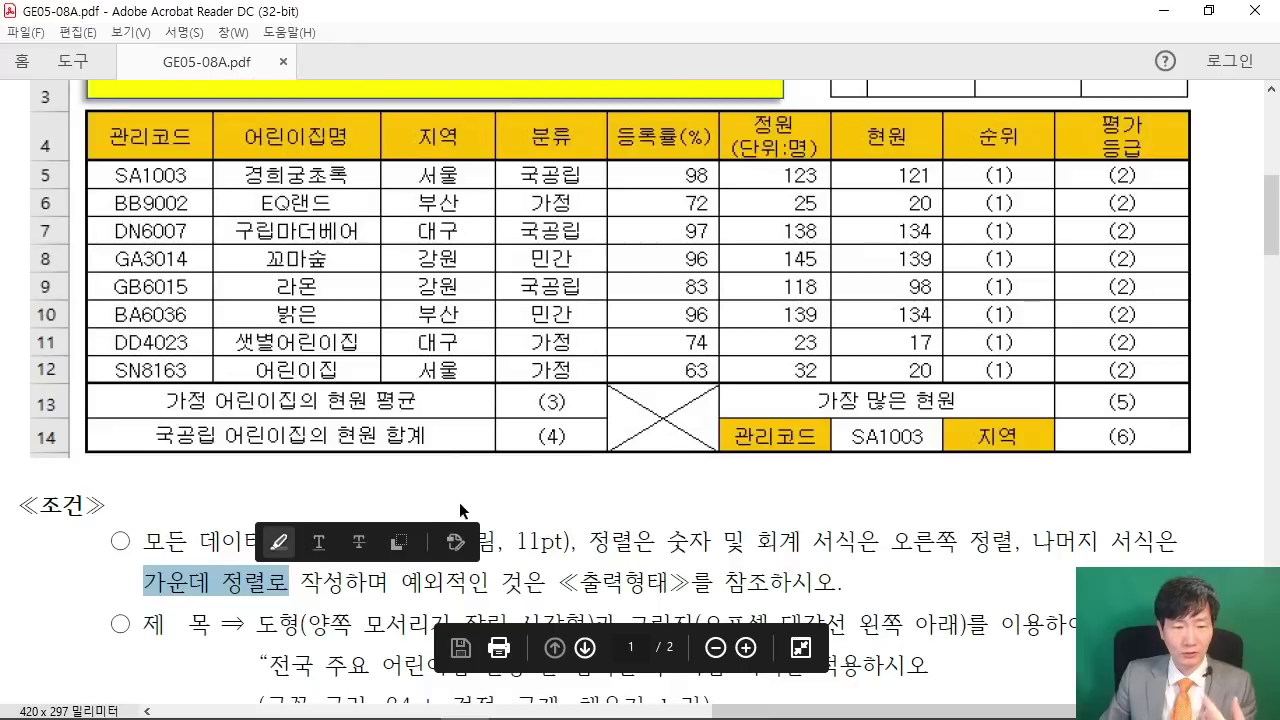
left_click(1162, 11)
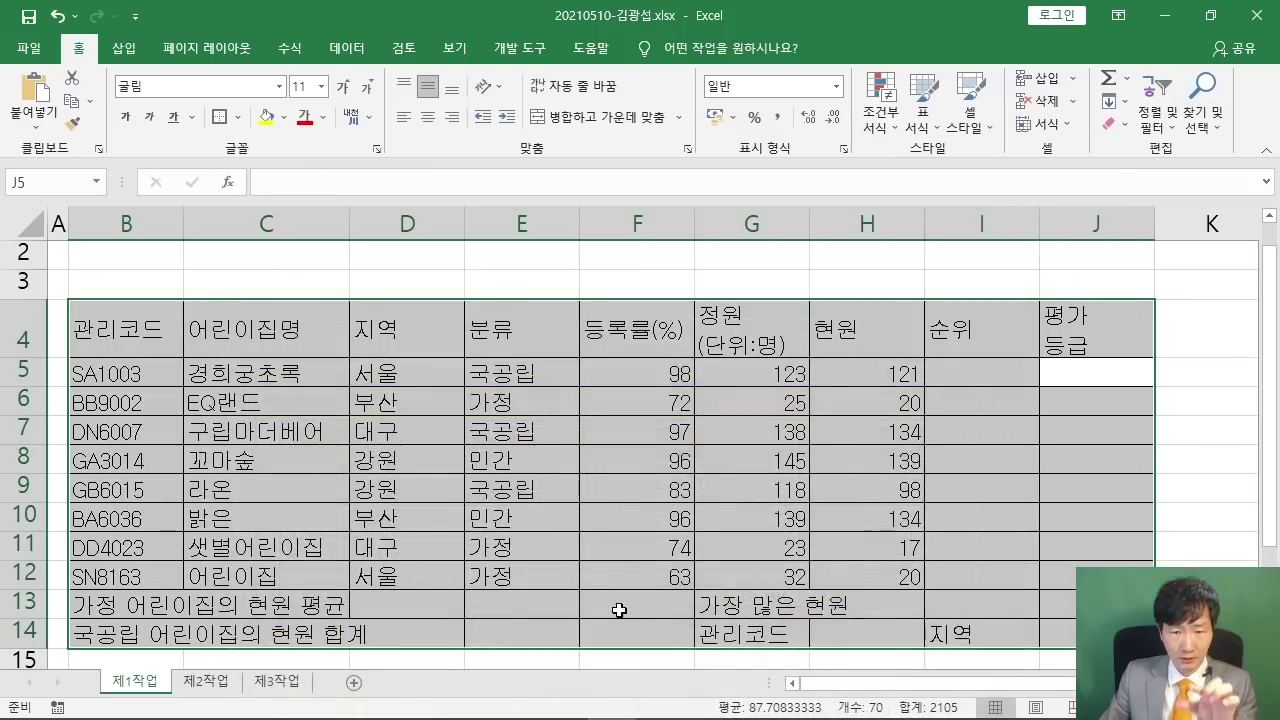
left_click(429, 122)
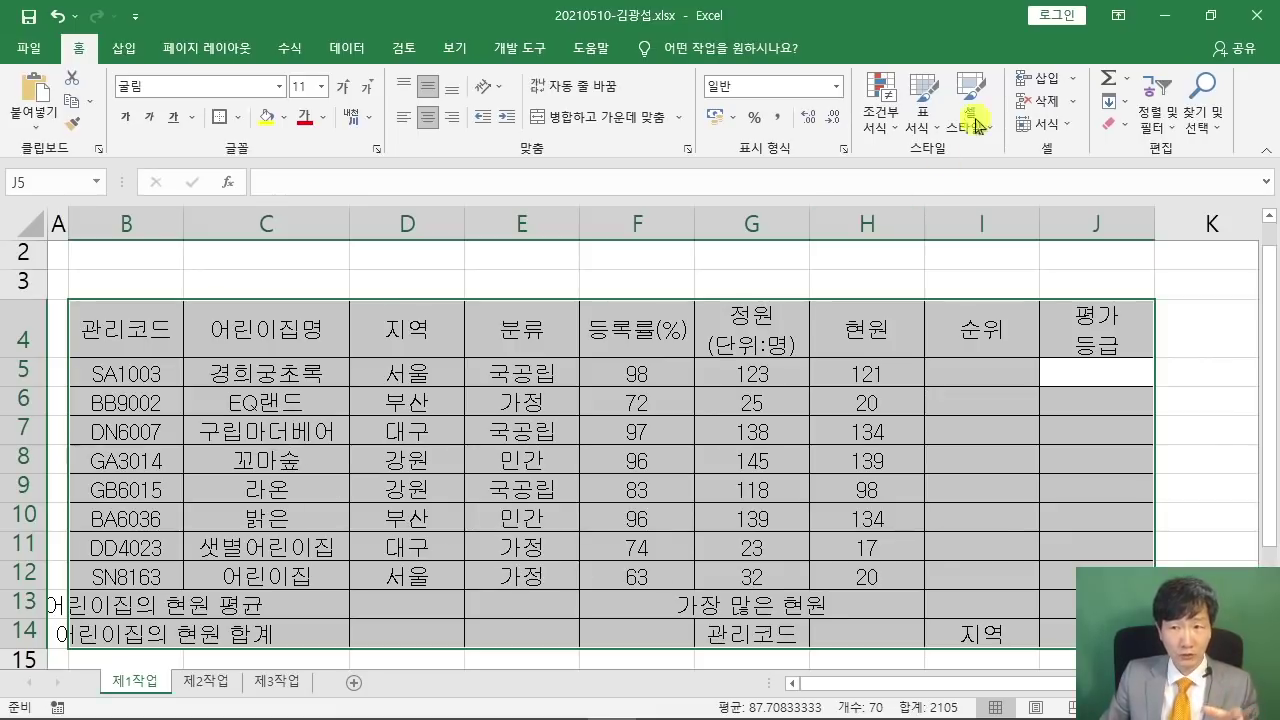
- Mark the 지역 header, 서울 and rows 5–12 on the PDF sample, then return to Excel
left_click(1165, 15)
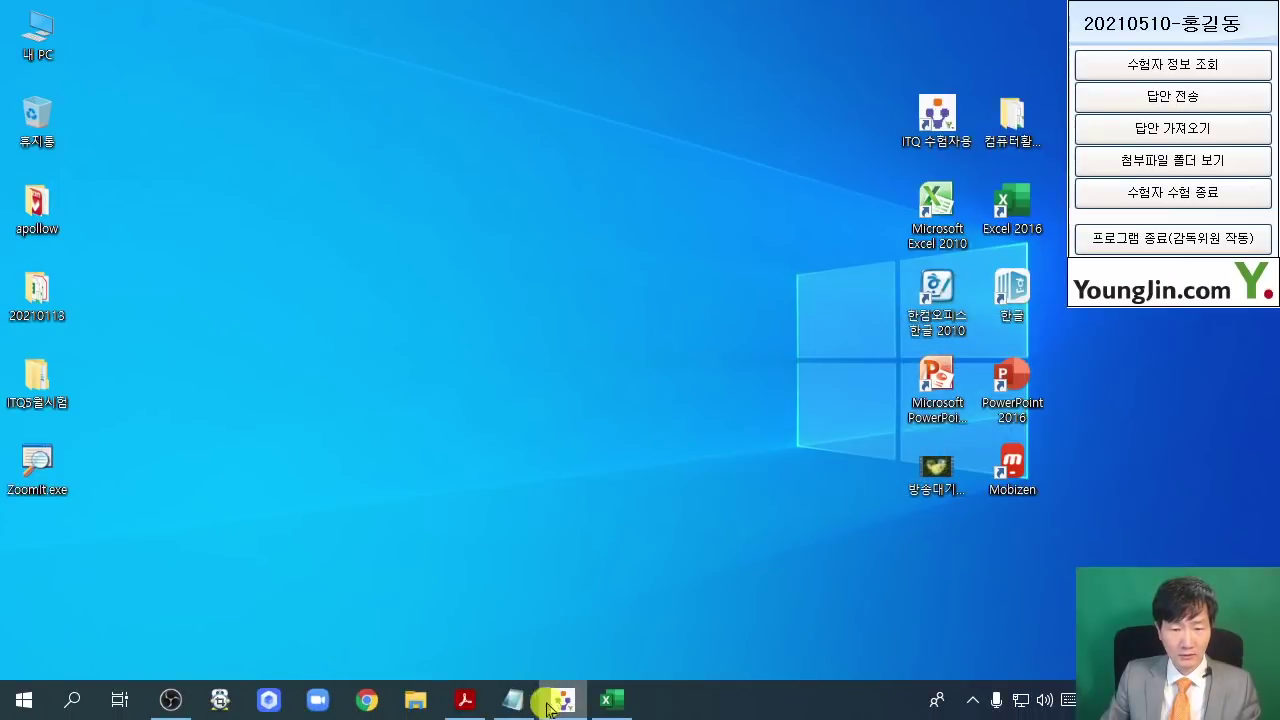
left_click(467, 700)
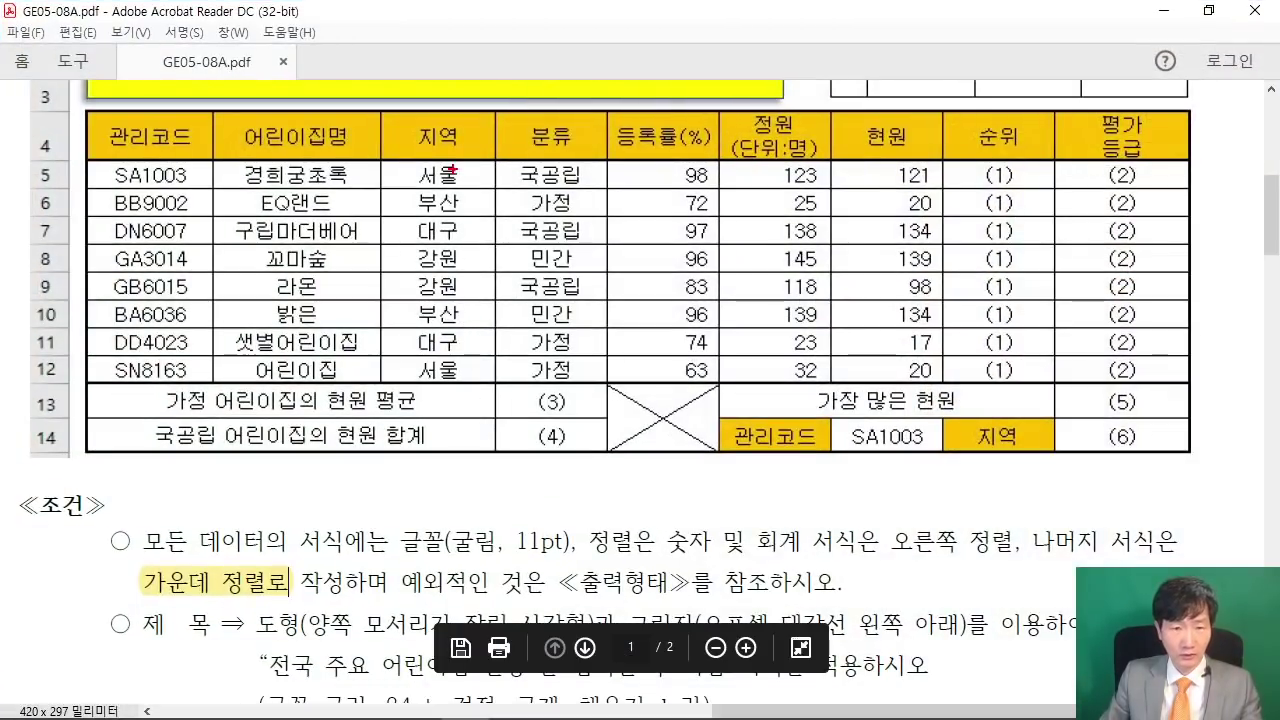
left_click_drag(500, 204, 580, 275)
left_click_drag(458, 380, 564, 298)
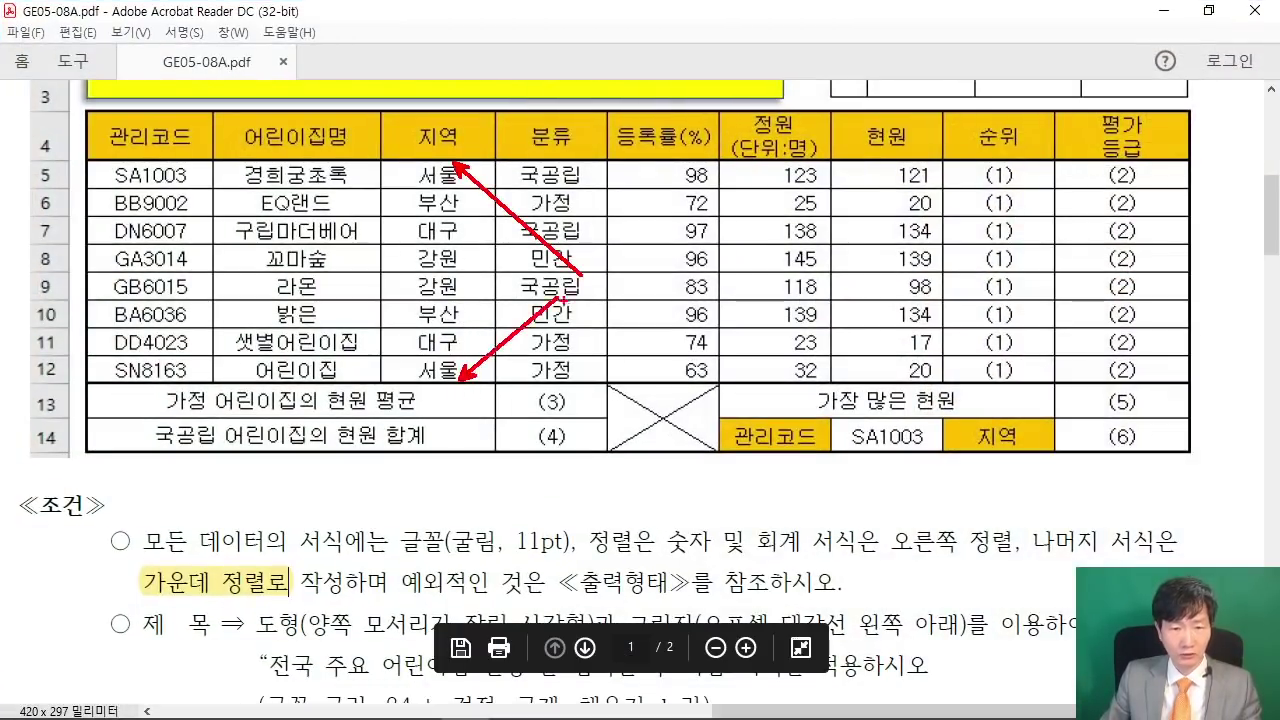
mouse_move(86, 160)
left_mouse_down()
mouse_move(592, 368)
mouse_move(1150, 368)
mouse_move(1190, 384)
left_mouse_up()
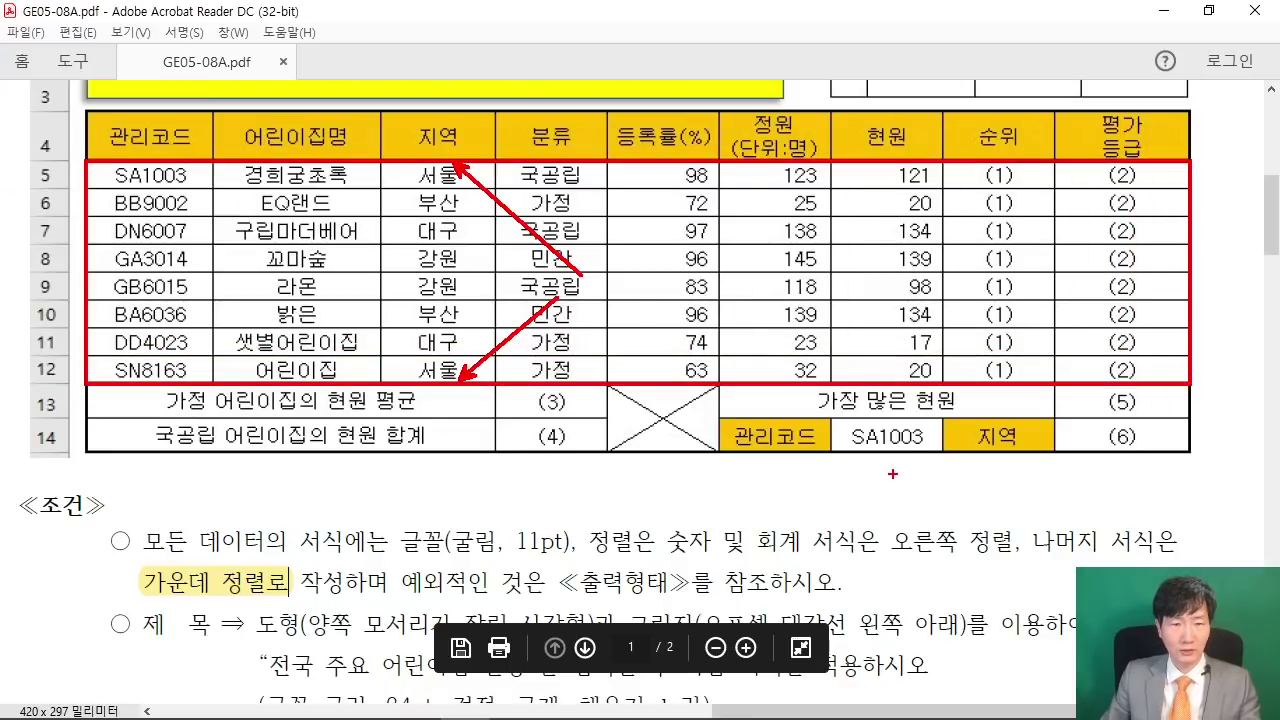
key("Escape")
left_click(1163, 10)
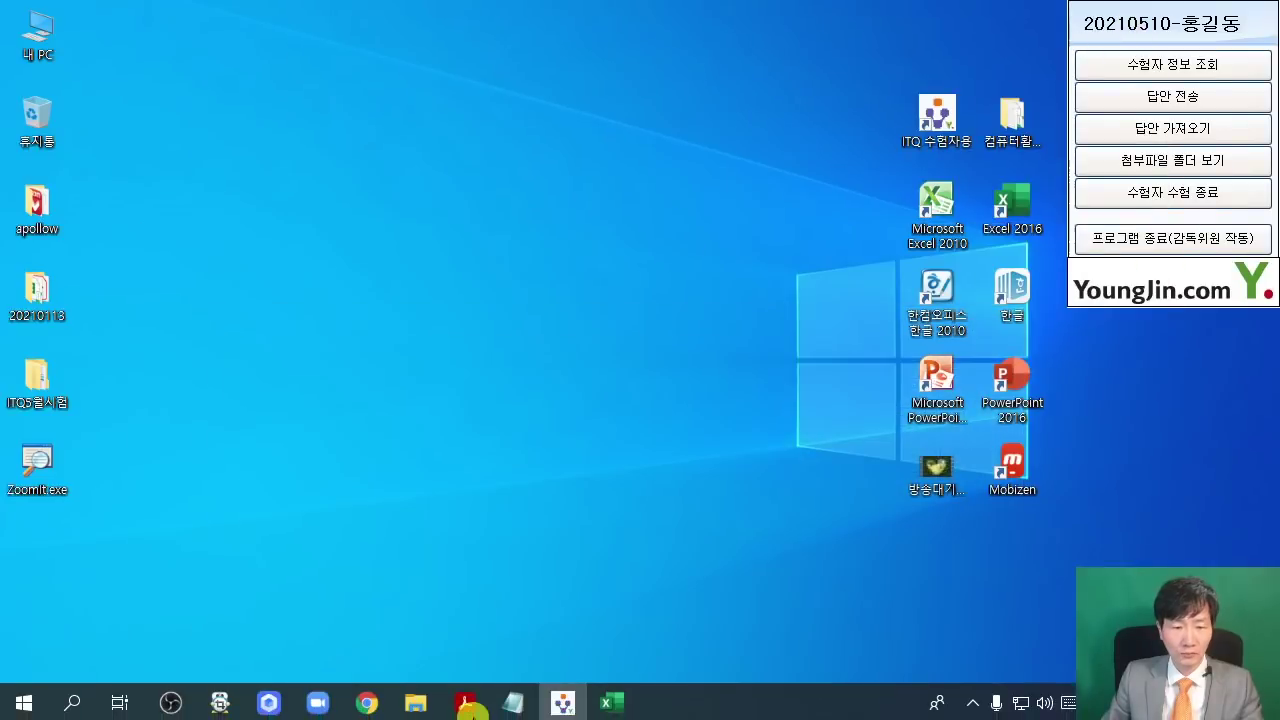
left_click(609, 703)
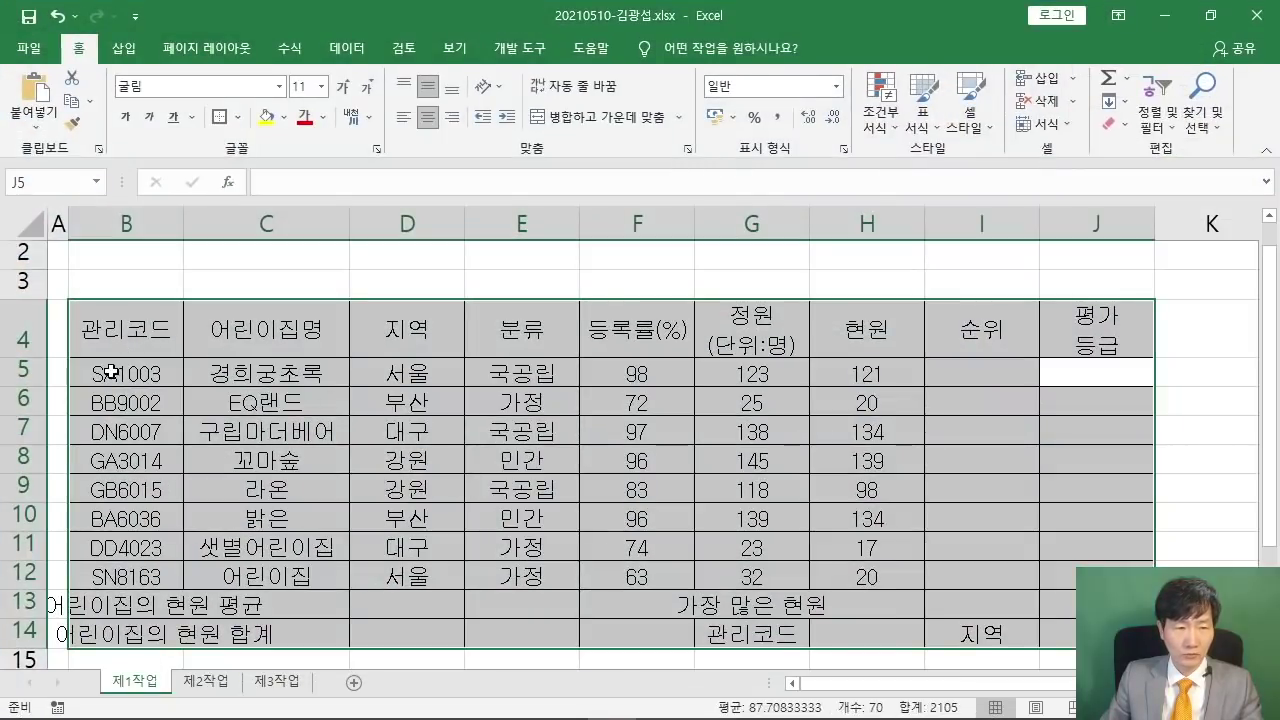
- Begin multi-selecting B13:D13, B14:D14 and F13:F14 in the summary rows
left_click_drag(110, 372, 1078, 578)
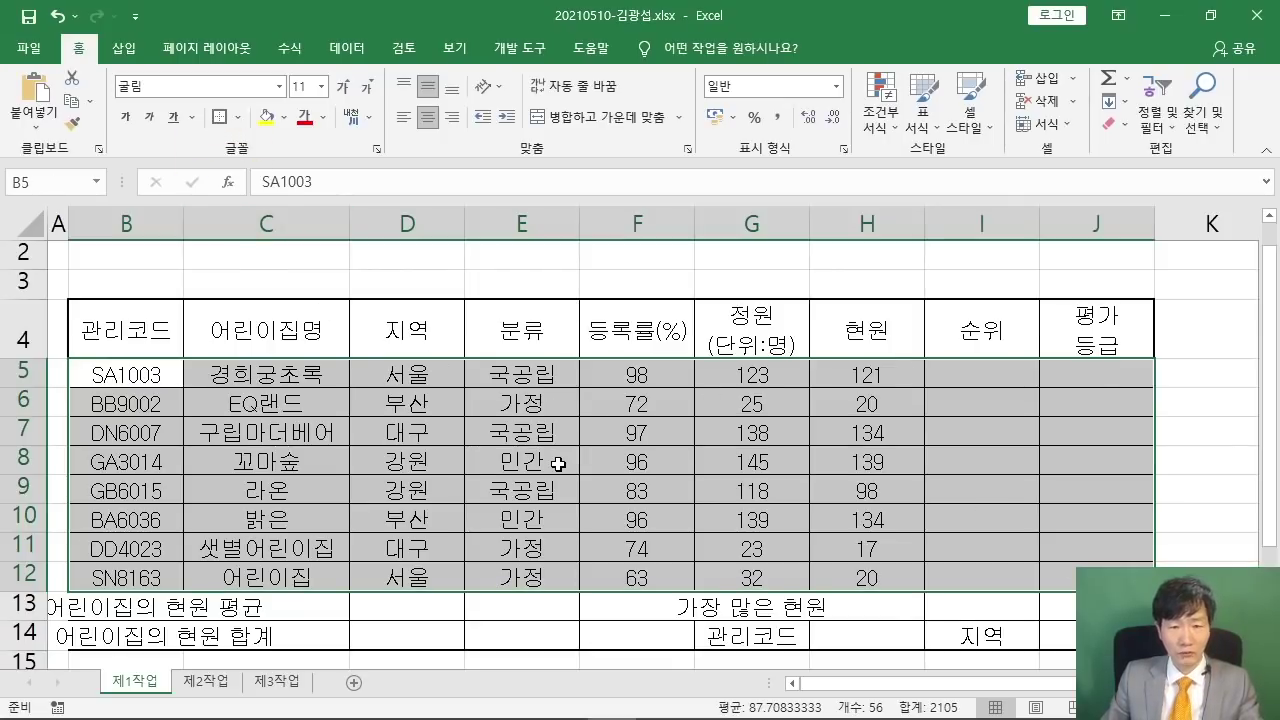
left_click(498, 467)
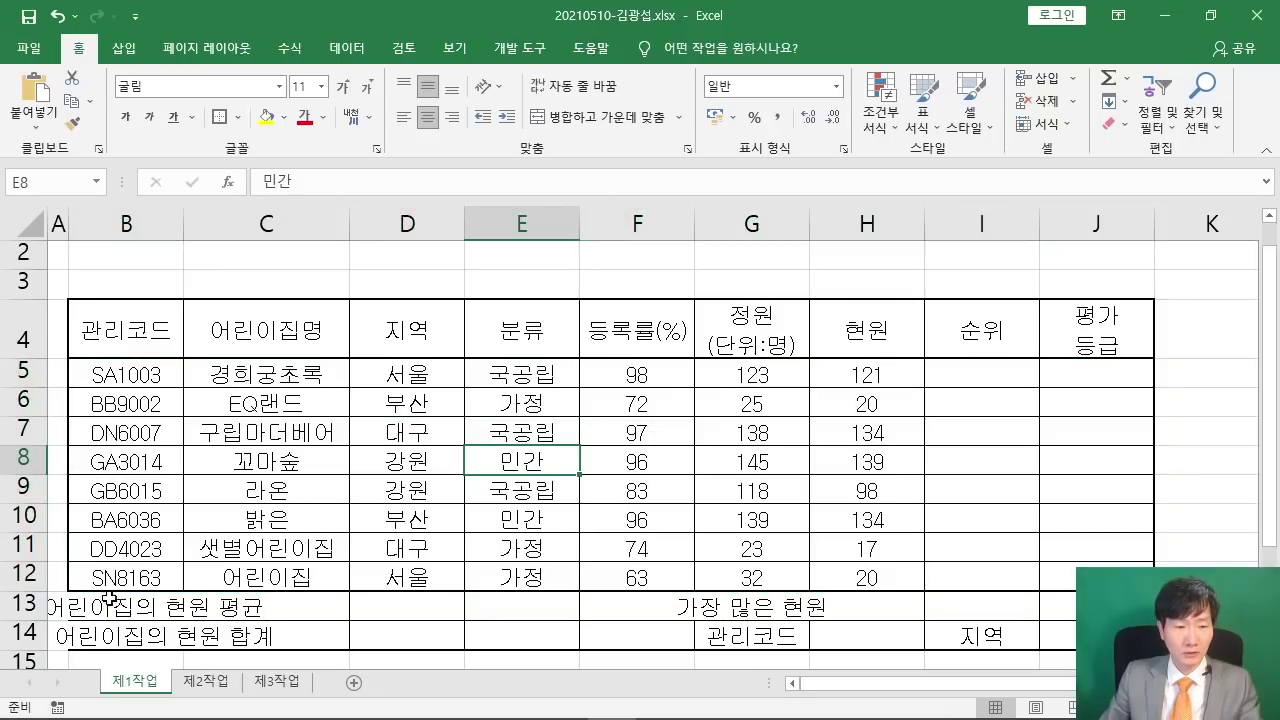
left_click_drag(110, 598, 406, 602)
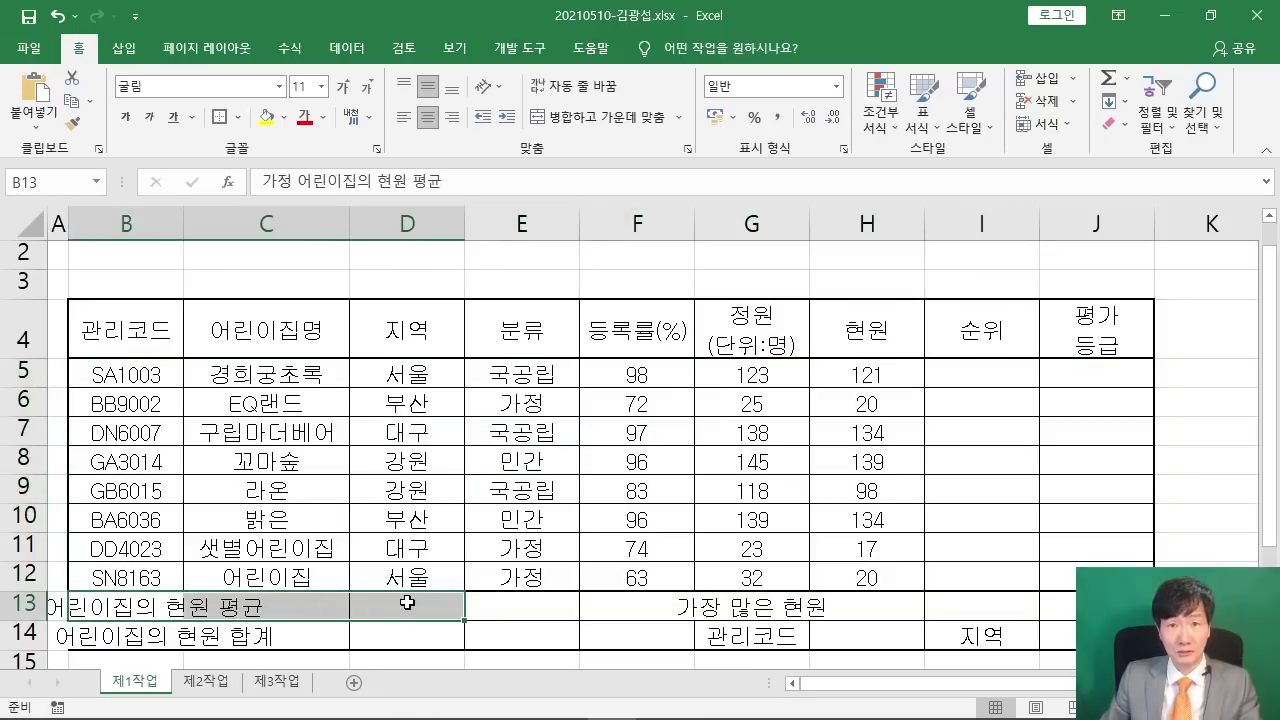
left_click_drag(563, 182, 798, 343)
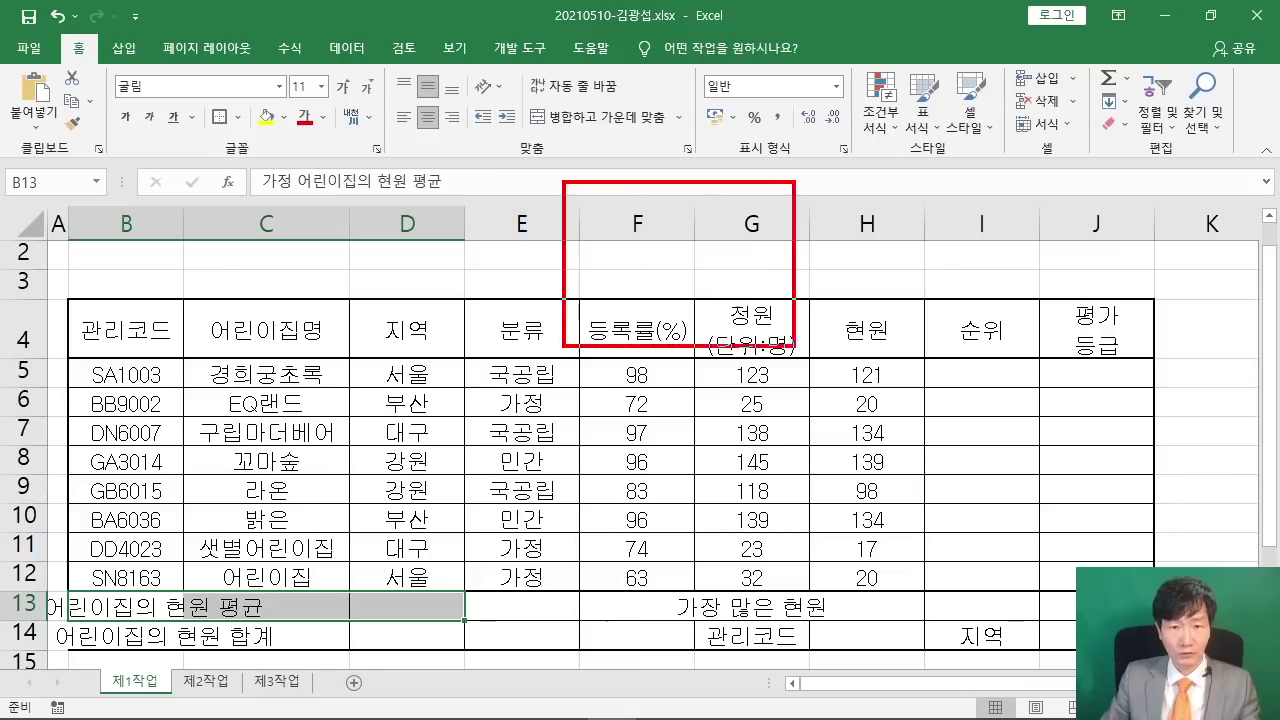
mouse_move(640, 230)
left_mouse_down()
mouse_move(612, 294)
mouse_move(684, 284)
left_mouse_up()
left_click_drag(740, 230, 797, 325)
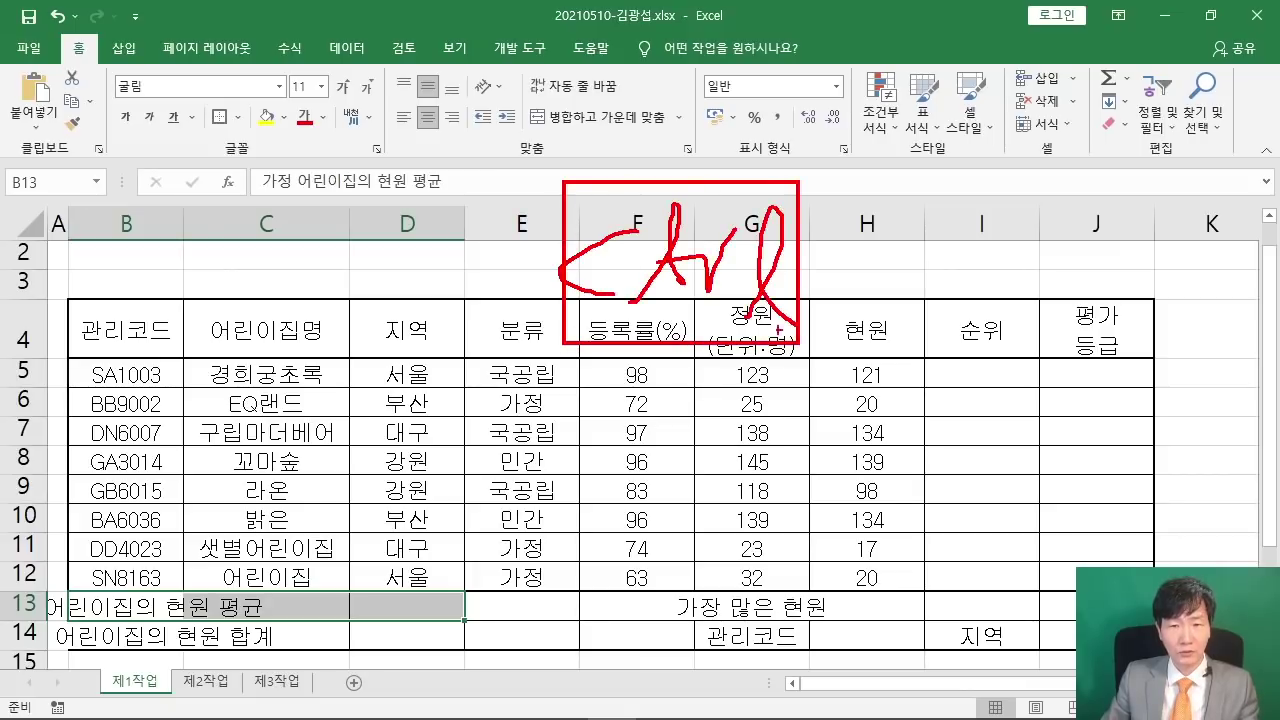
left_click_drag(426, 398, 650, 384)
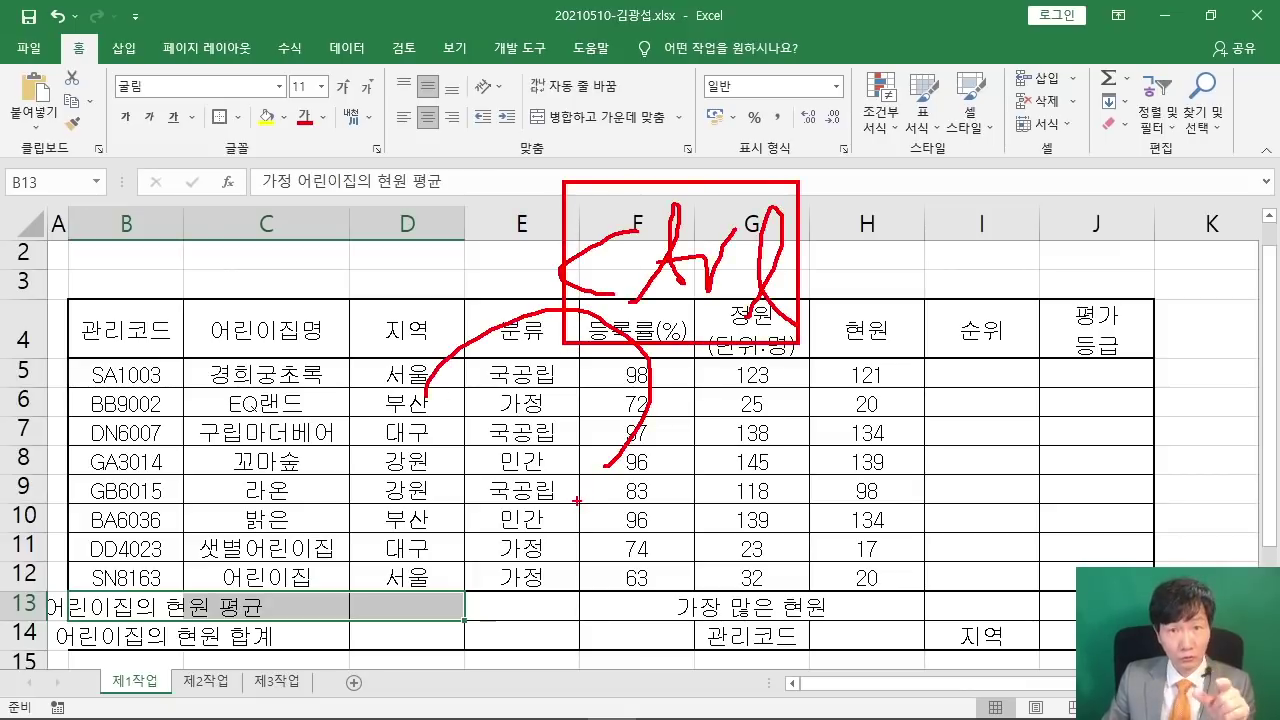
key("Escape")
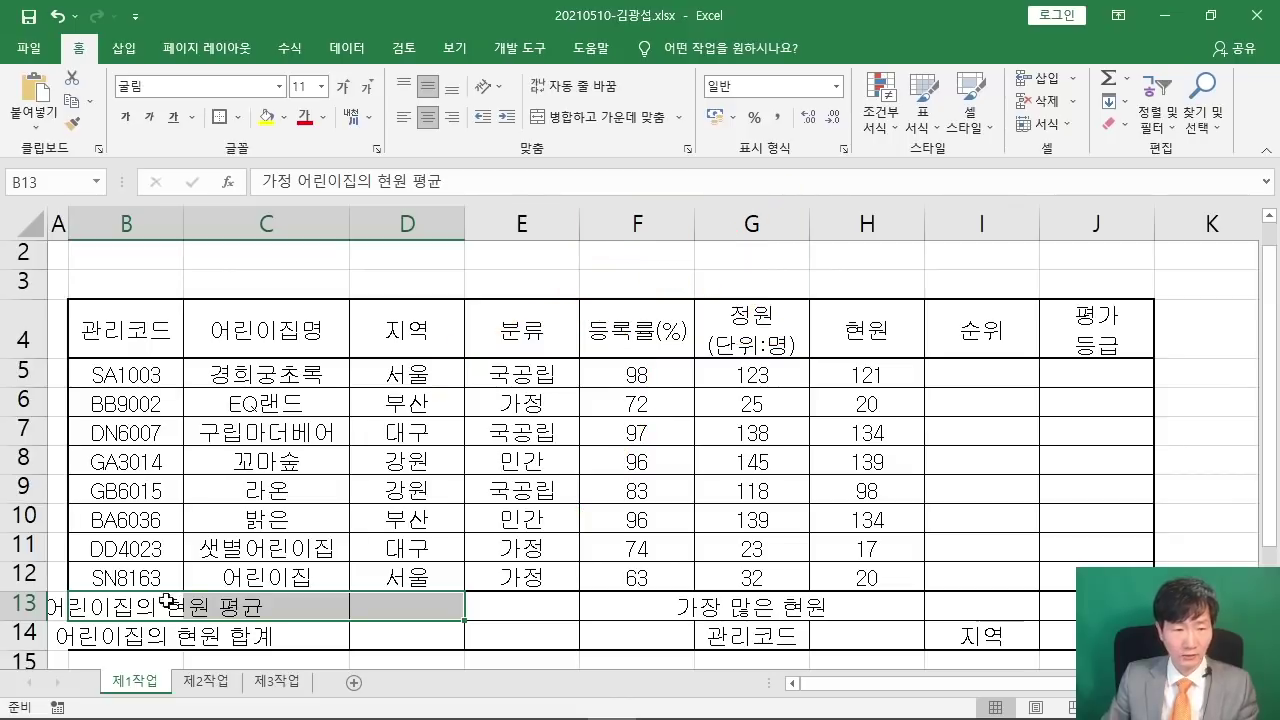
left_click_drag(90, 636, 389, 628)
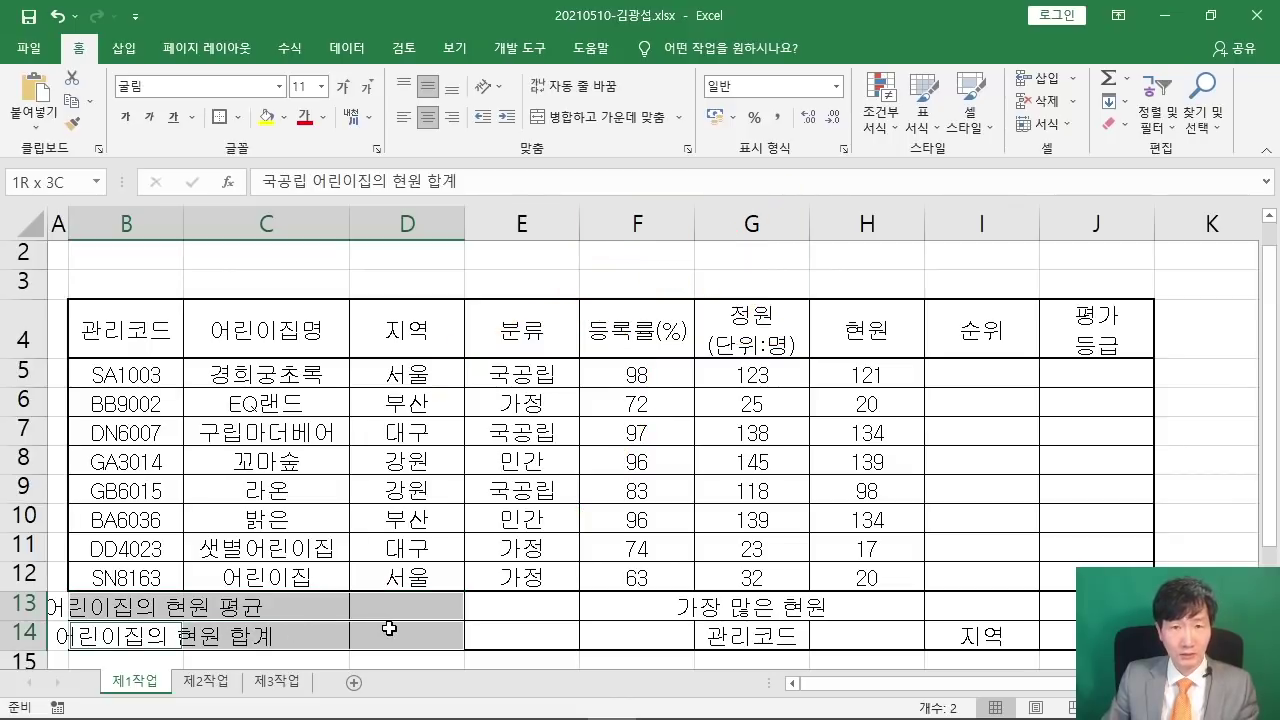
left_click_drag(652, 607, 648, 652, "ctrl")
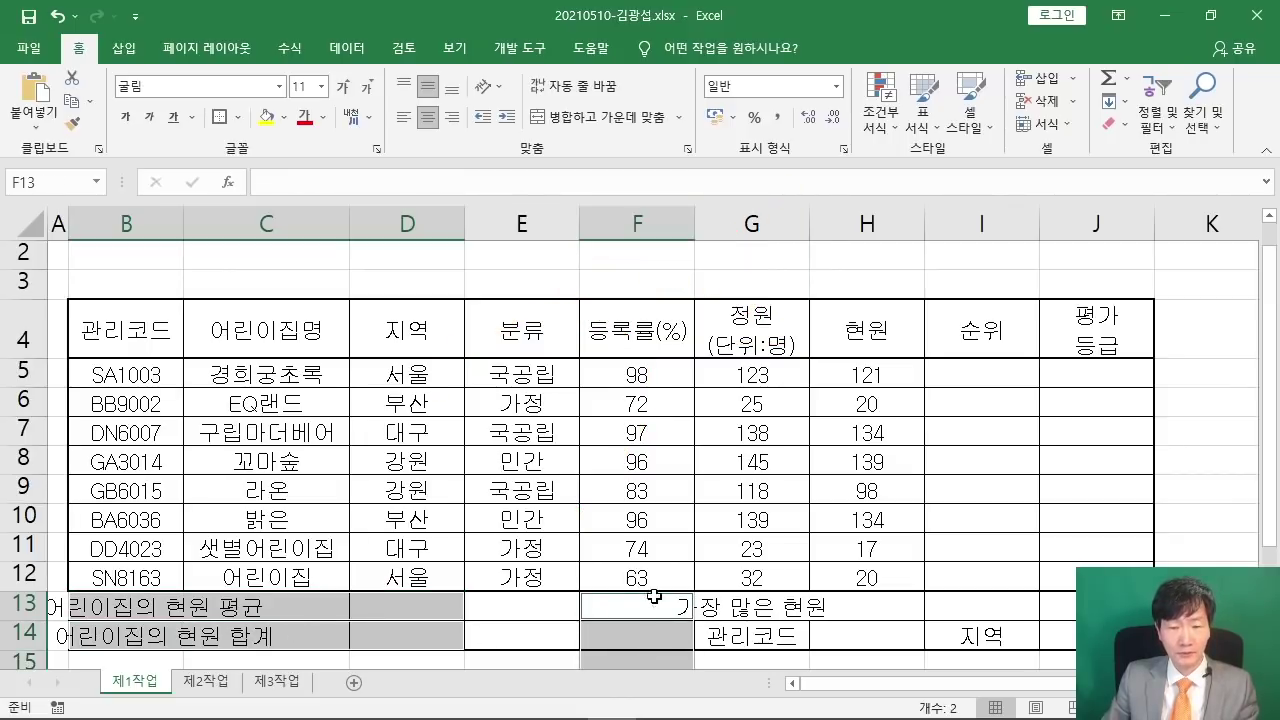
left_click(640, 606, "ctrl")
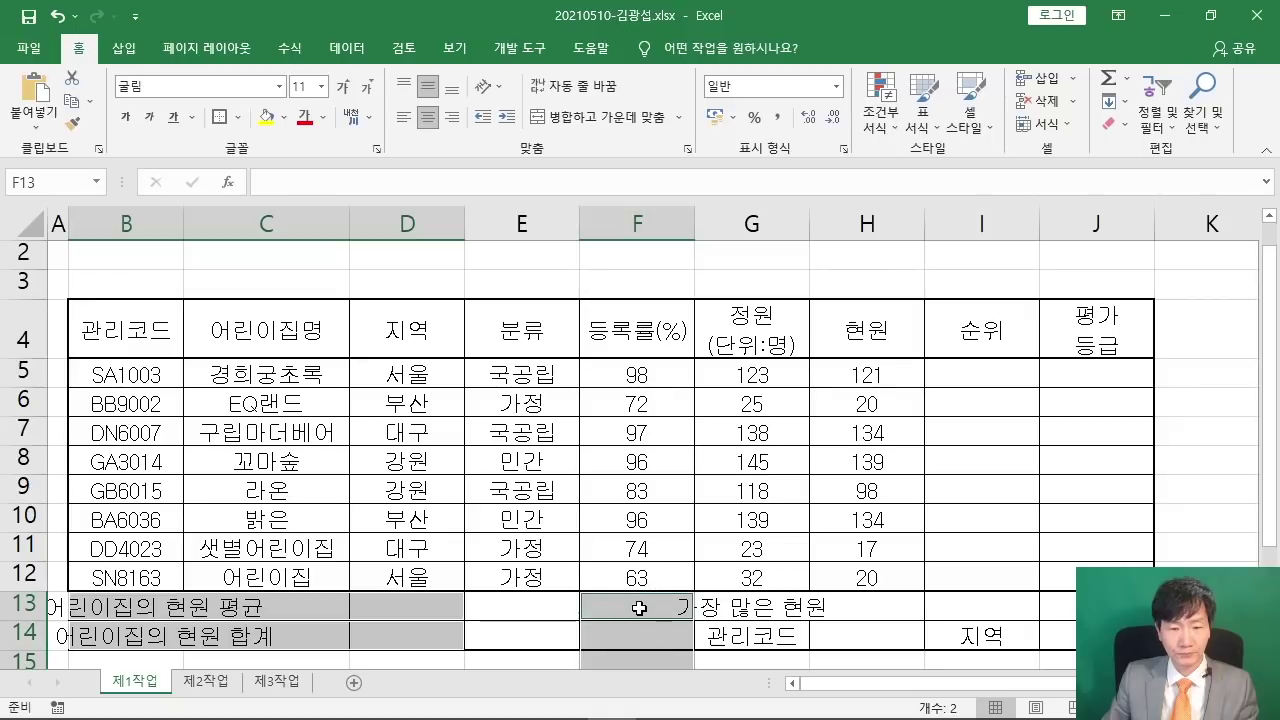
left_click(505, 608)
- Reselect B13:D13, B14:D14, F13:F14 and G13:I13 together and merge and centre them
left_click_drag(100, 607, 403, 598)
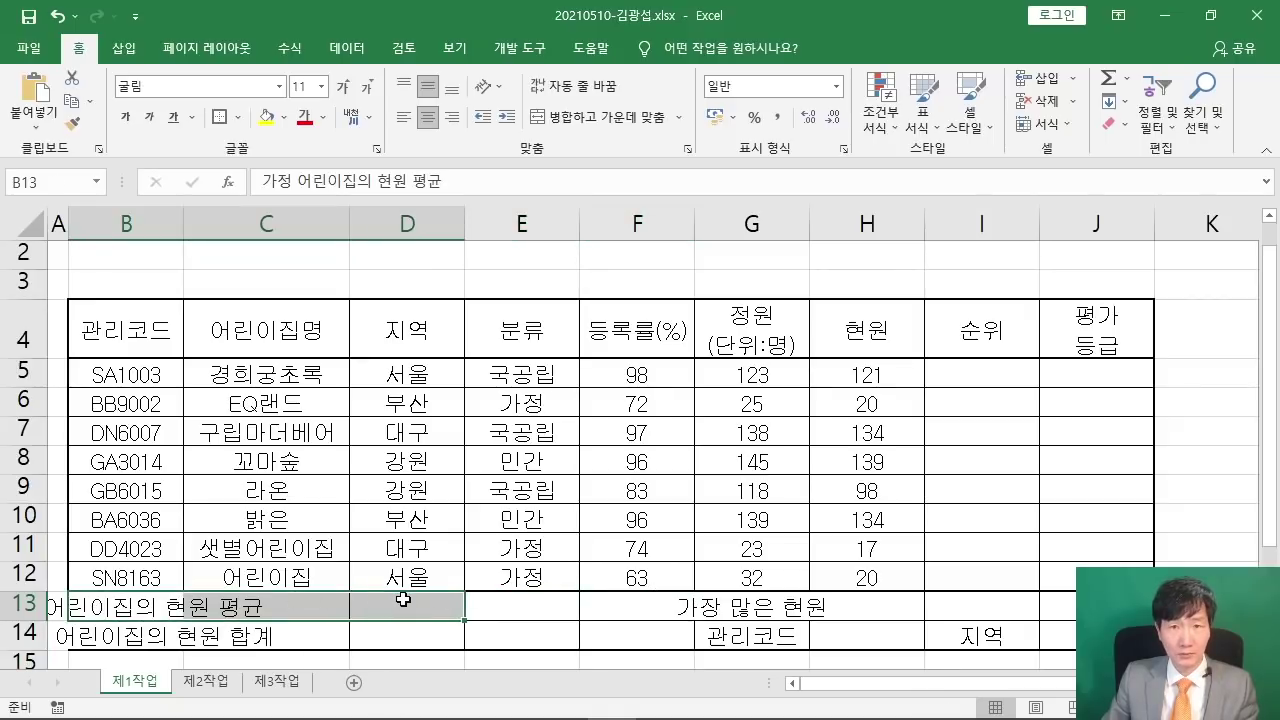
left_click(135, 635, "ctrl")
left_click_drag(135, 635, 421, 634)
left_click_drag(628, 602, 630, 627)
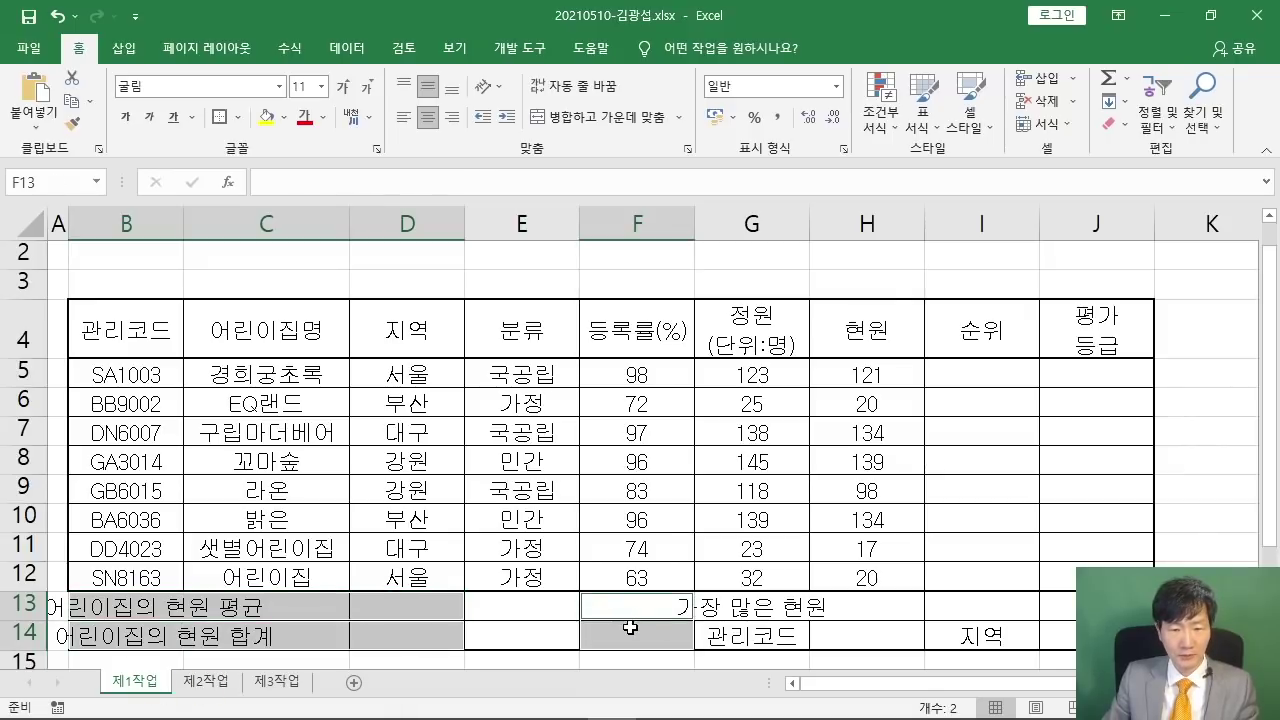
left_click_drag(785, 606, 986, 605)
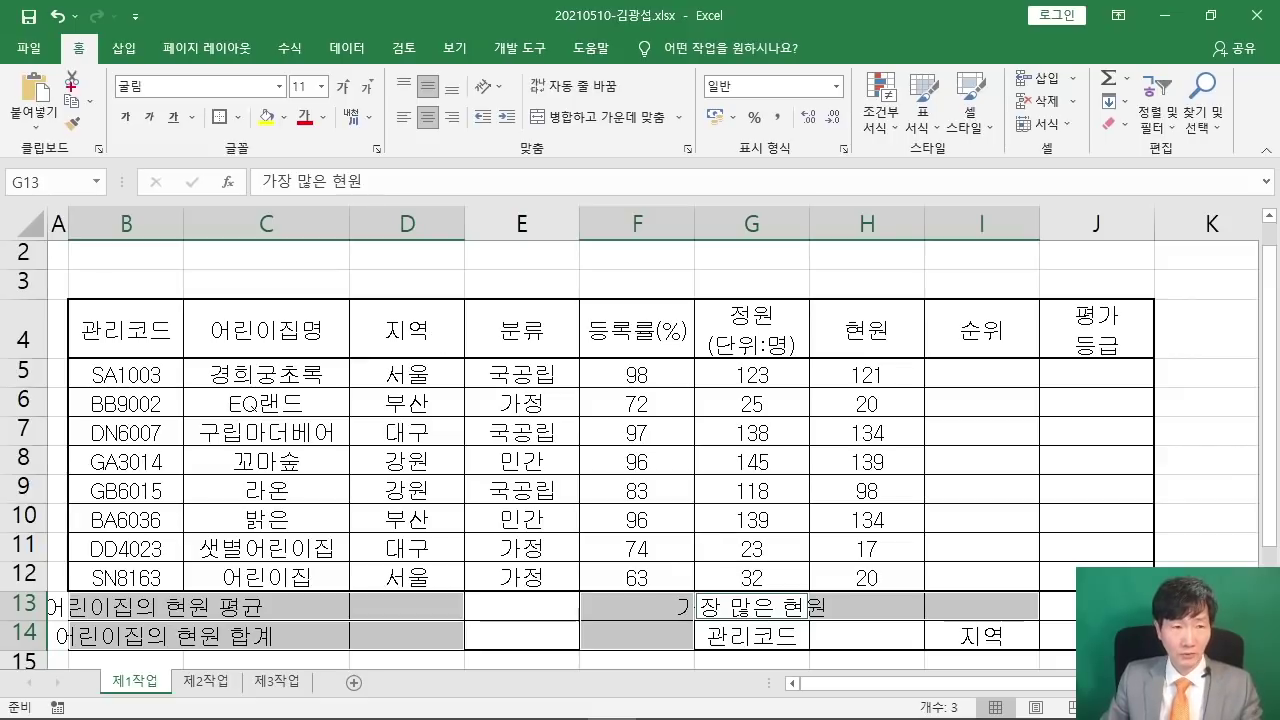
mouse_move(522, 99)
left_mouse_down()
mouse_move(678, 134)
mouse_move(806, 340)
left_mouse_up()
key("Escape")
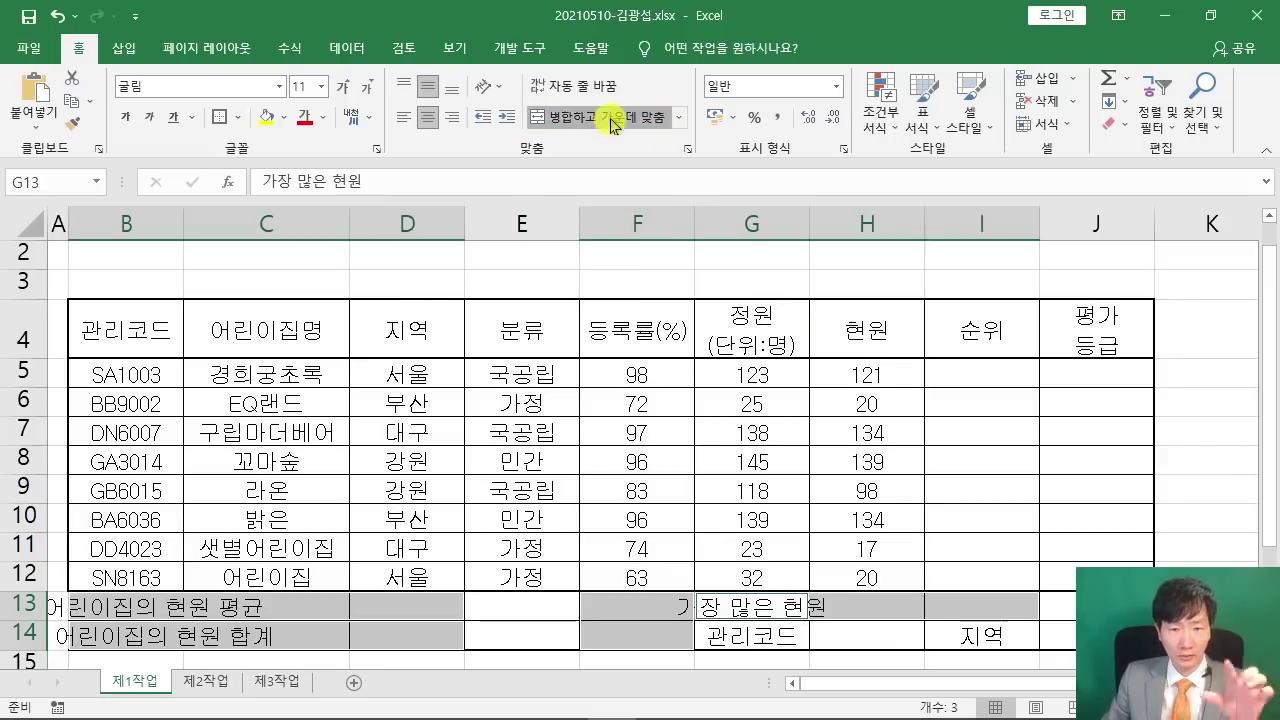
left_click(598, 117)
left_click(812, 448)
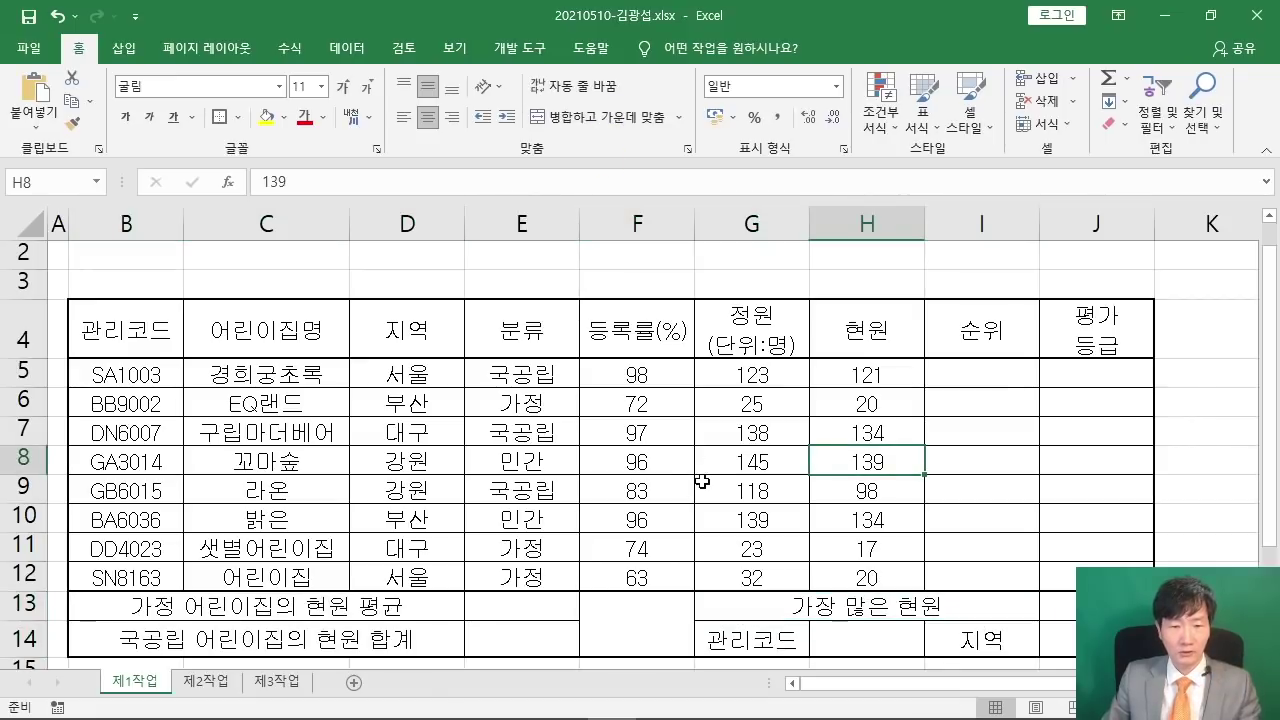
- Select the merged cell F13:F14
left_click(610, 610)
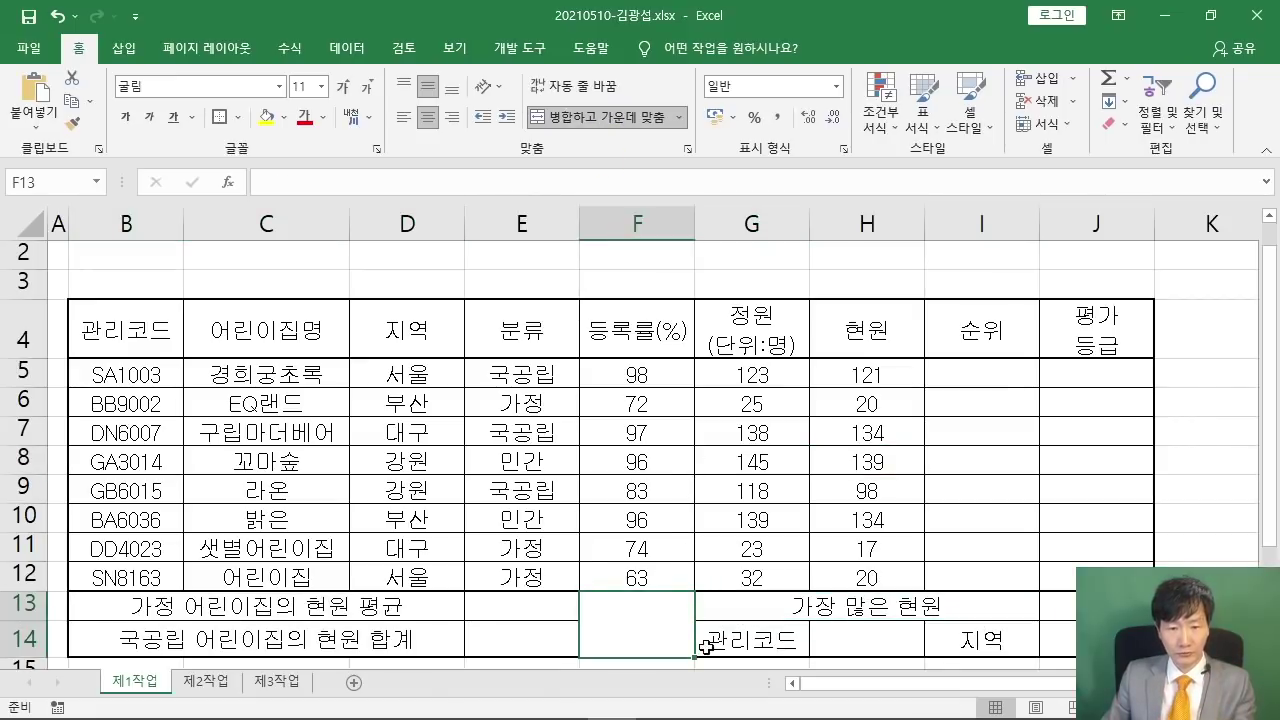
left_click_drag(692, 598, 586, 648)
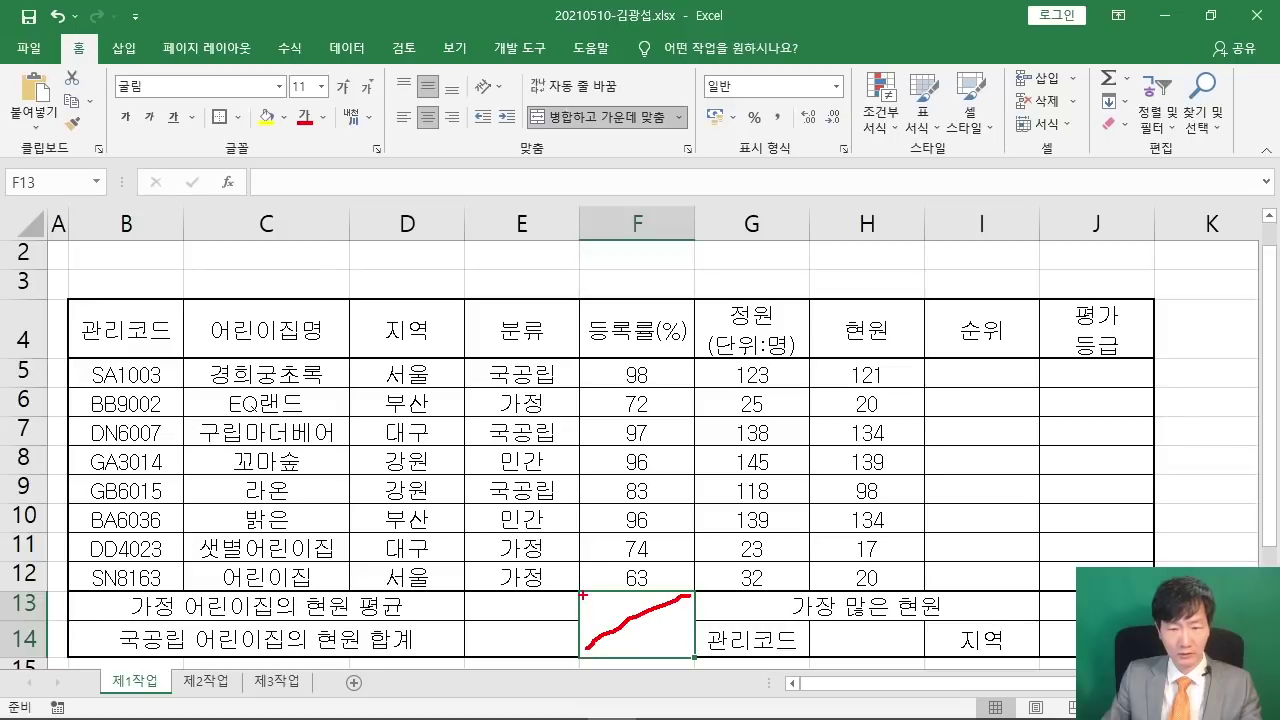
left_click_drag(583, 595, 690, 655)
key("Escape")
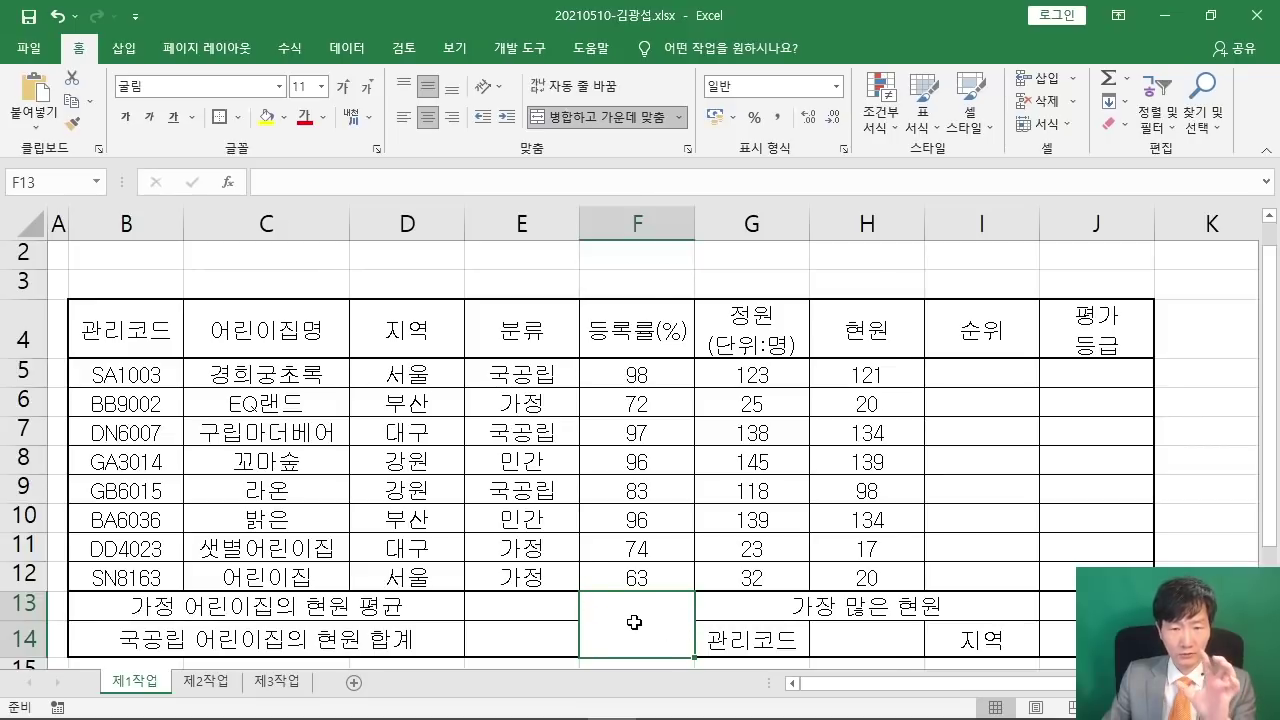
- Give F13:F14 both rising and falling diagonal borders in Format Cells, forming an X
right_click(634, 622)
left_click(714, 431)
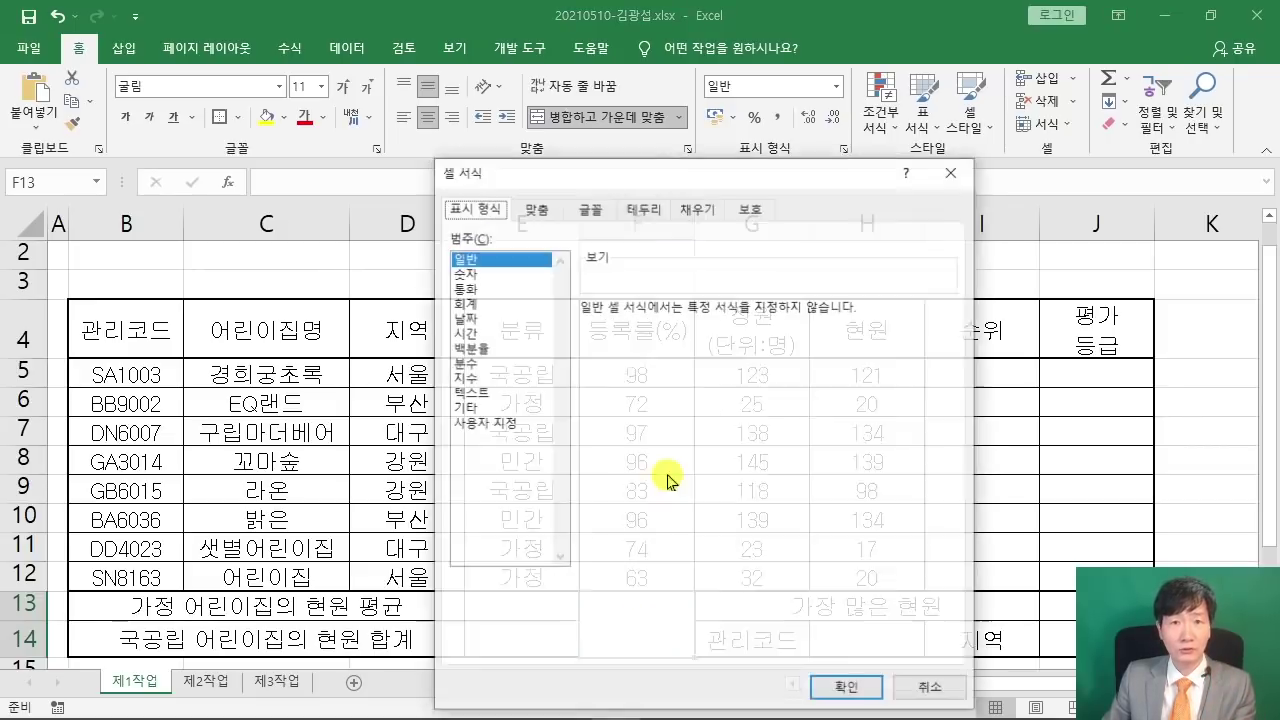
left_click_drag(542, 178, 535, 92)
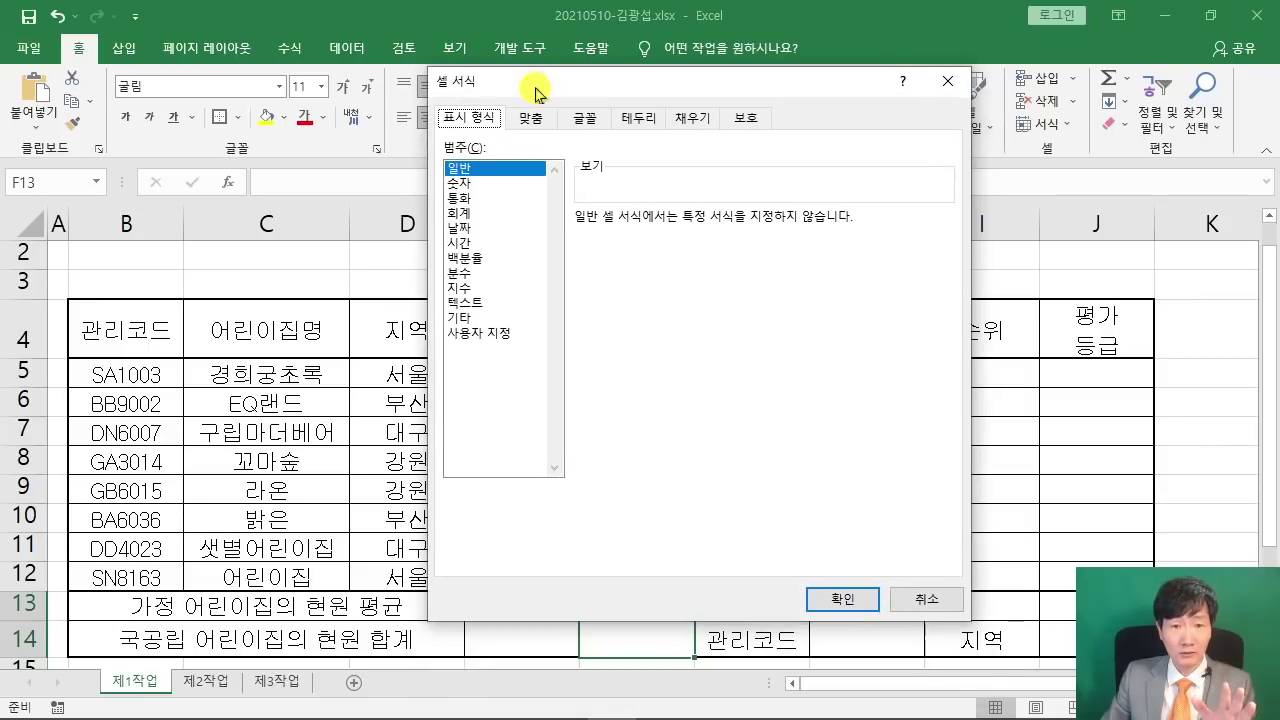
left_click(639, 117)
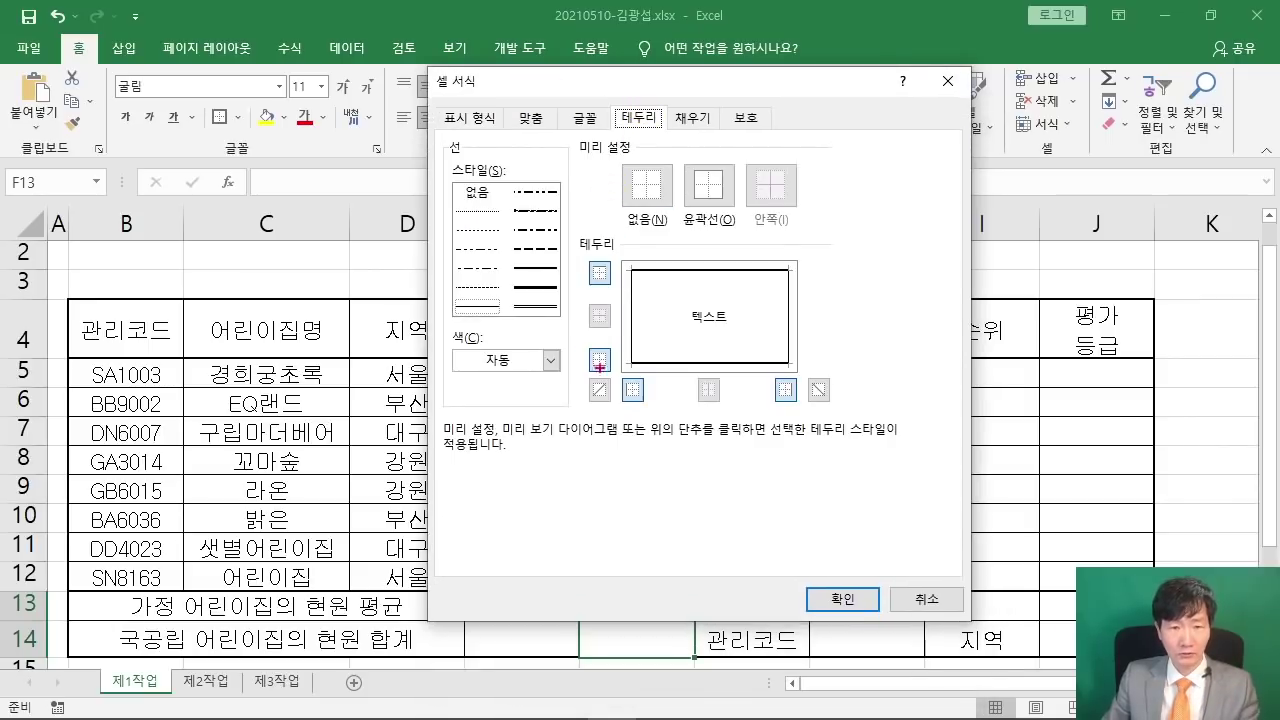
left_click_drag(569, 368, 618, 420)
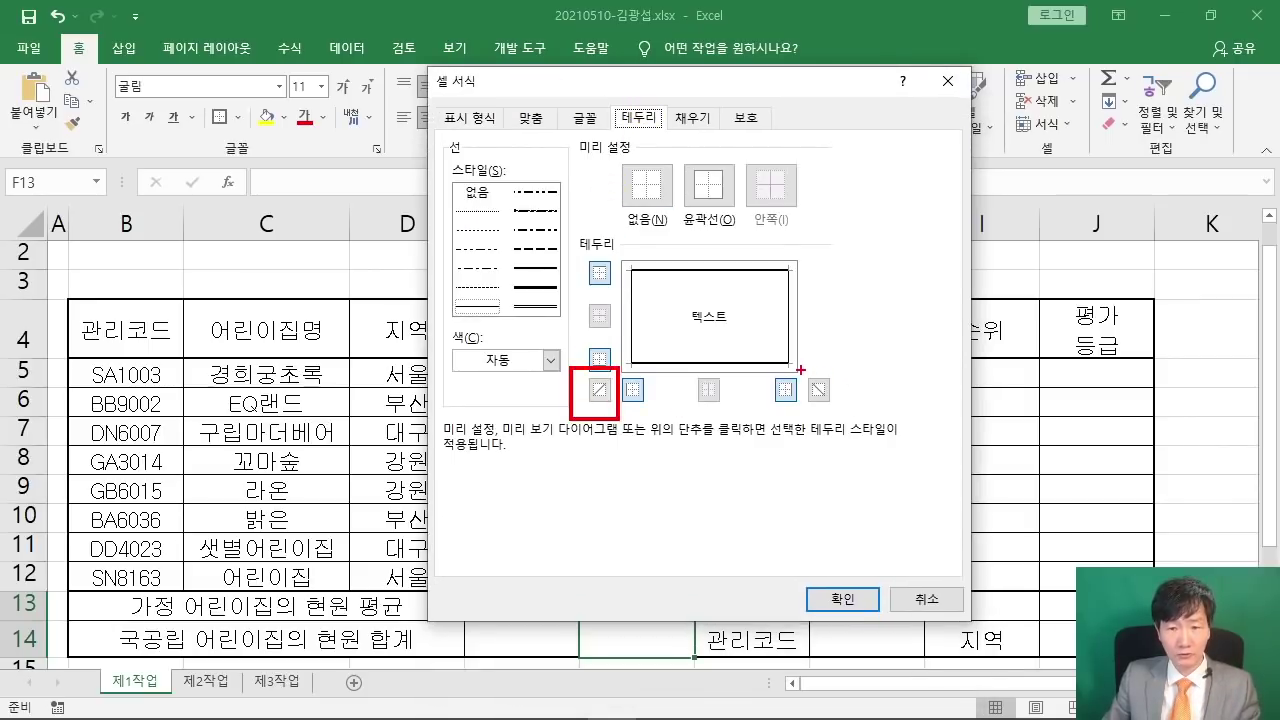
left_click_drag(800, 369, 846, 410)
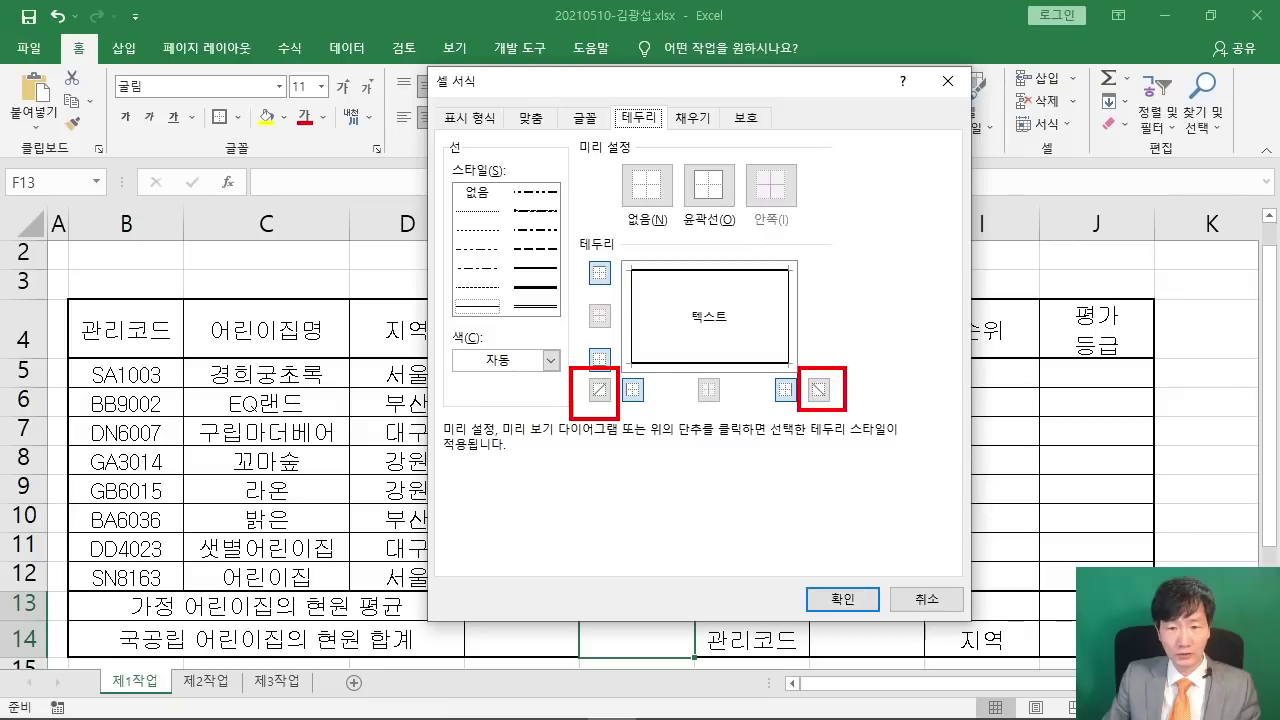
left_click(599, 389)
left_click(818, 389)
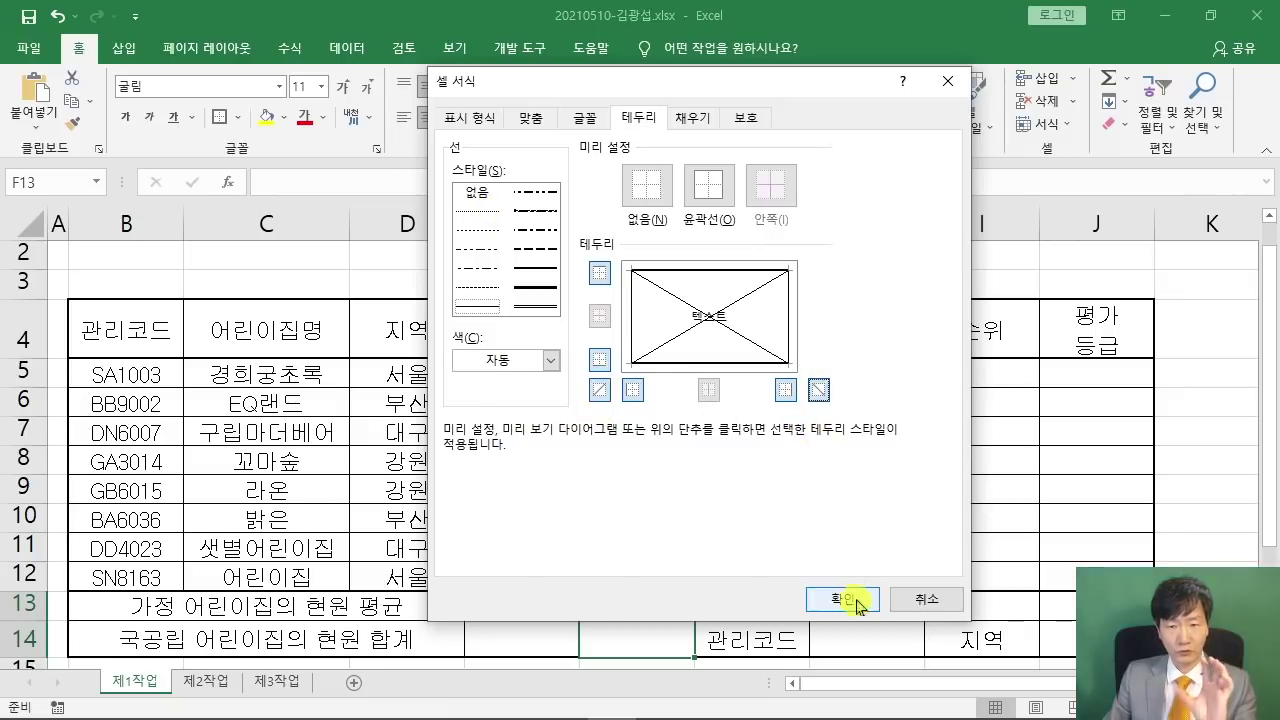
left_click(840, 600)
left_click(752, 495)
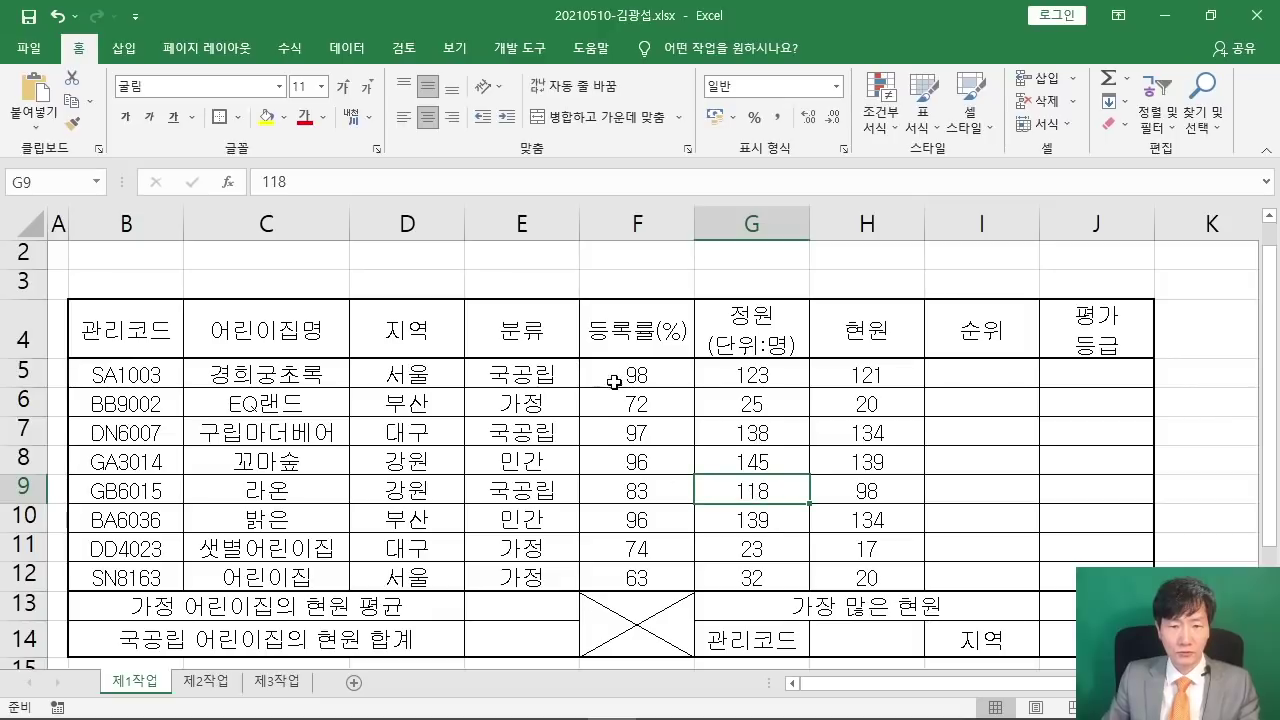
- Apply the accounting (comma style) number format to F5:H12
left_click_drag(614, 382, 846, 566)
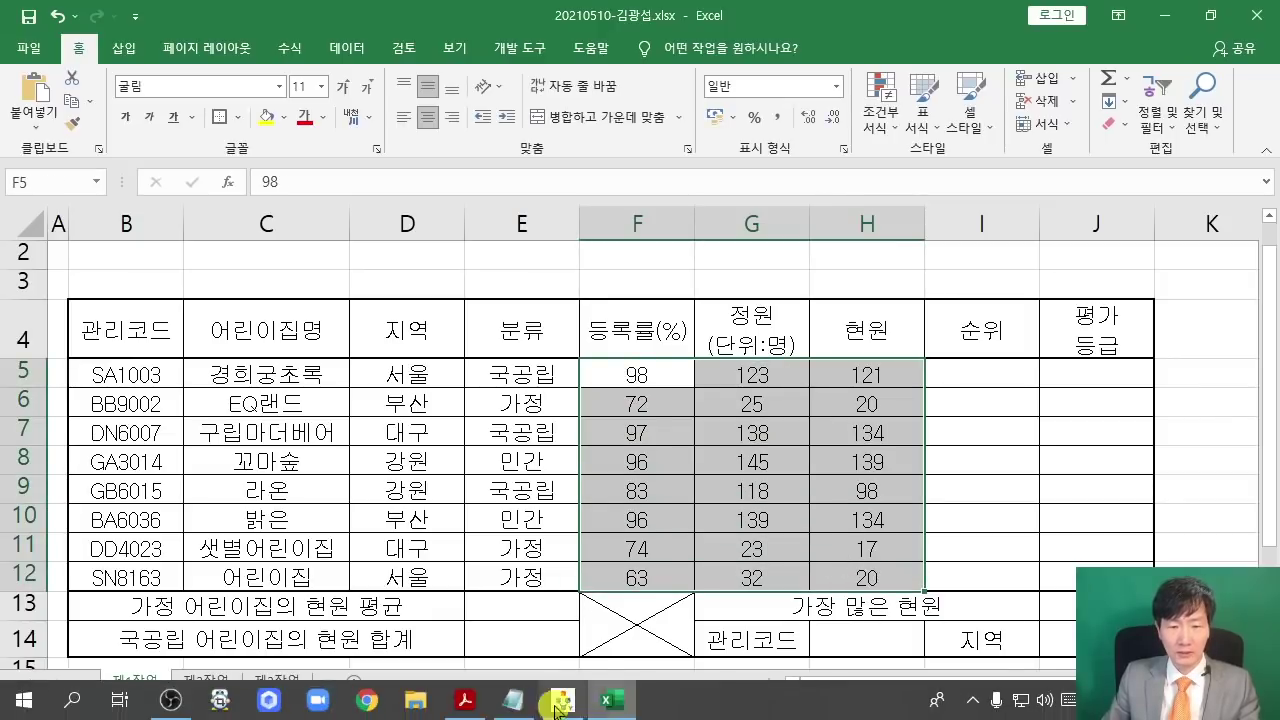
left_click(464, 712)
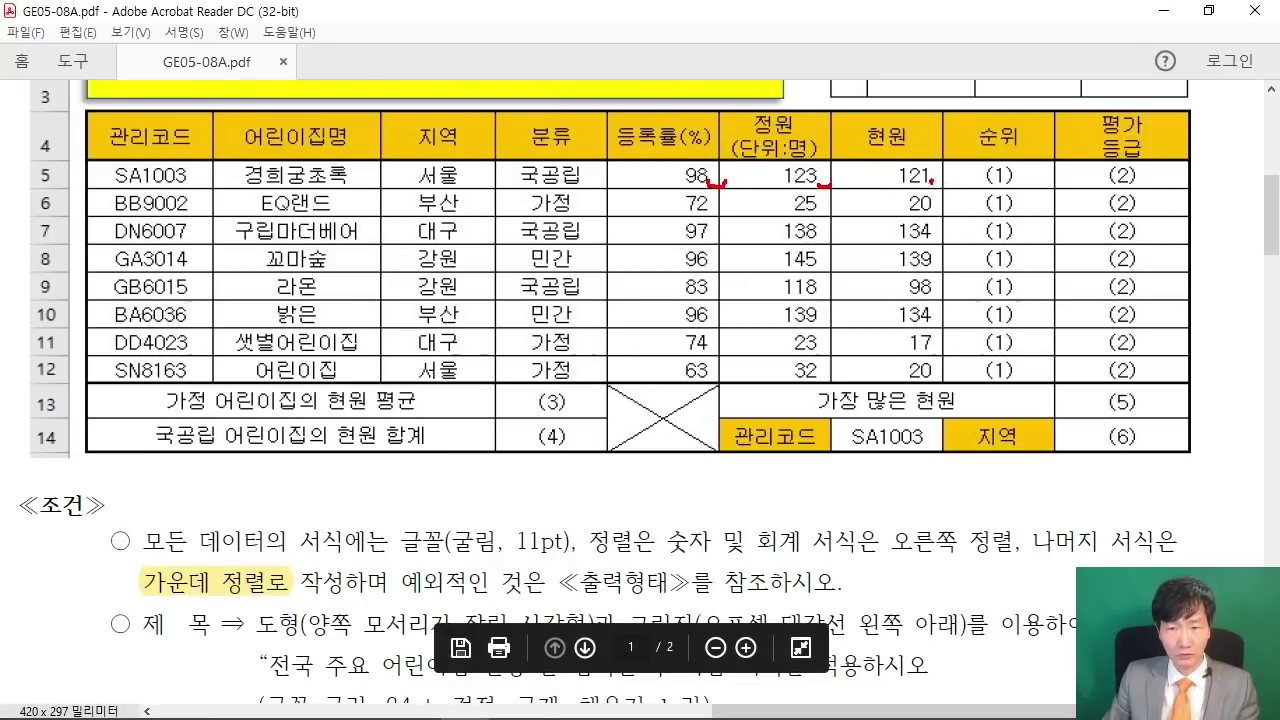
left_click(1164, 10)
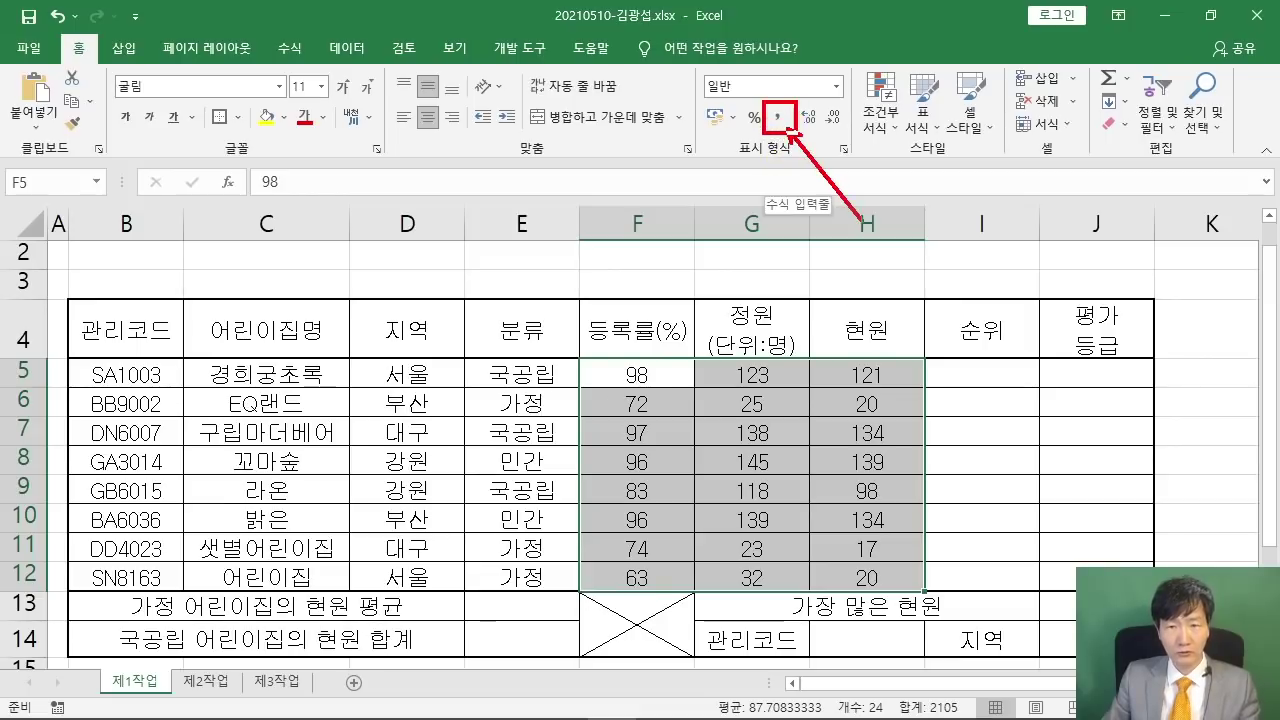
left_click(777, 117)
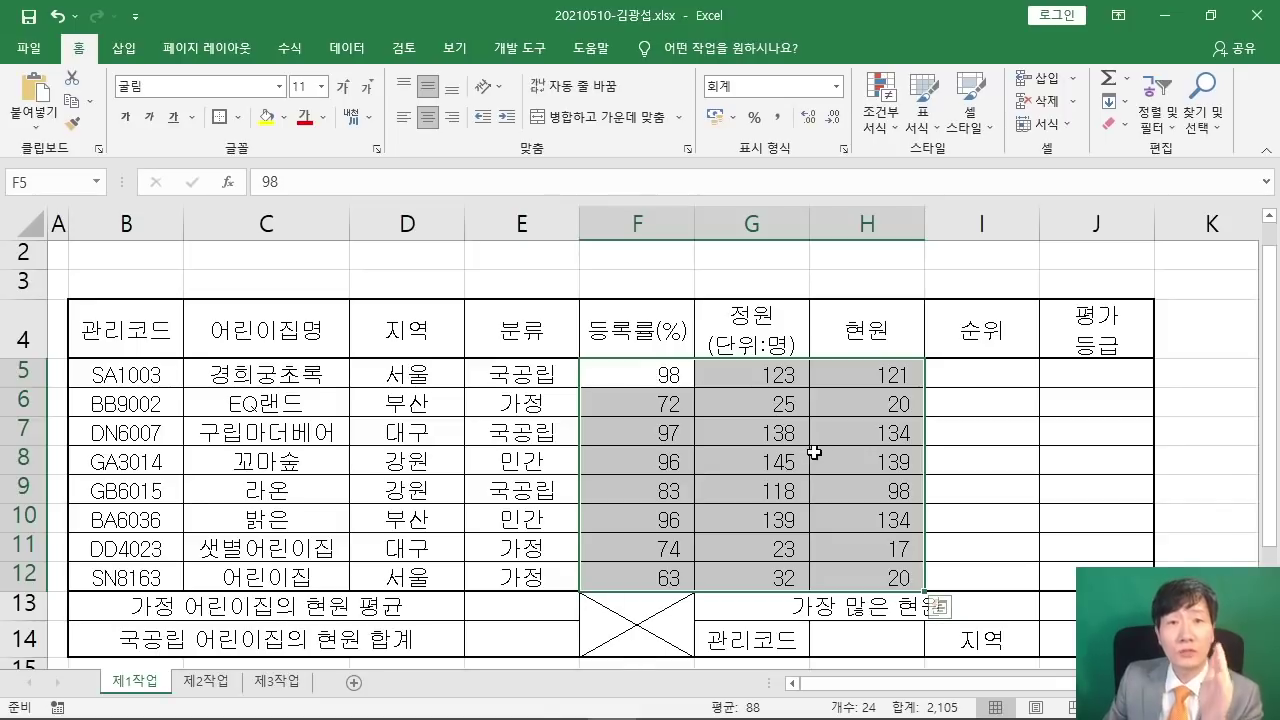
- Right-align the values in F5:H12 per the exam's alignment rule
left_click(464, 700)
scroll(609, 502, "down", 1)
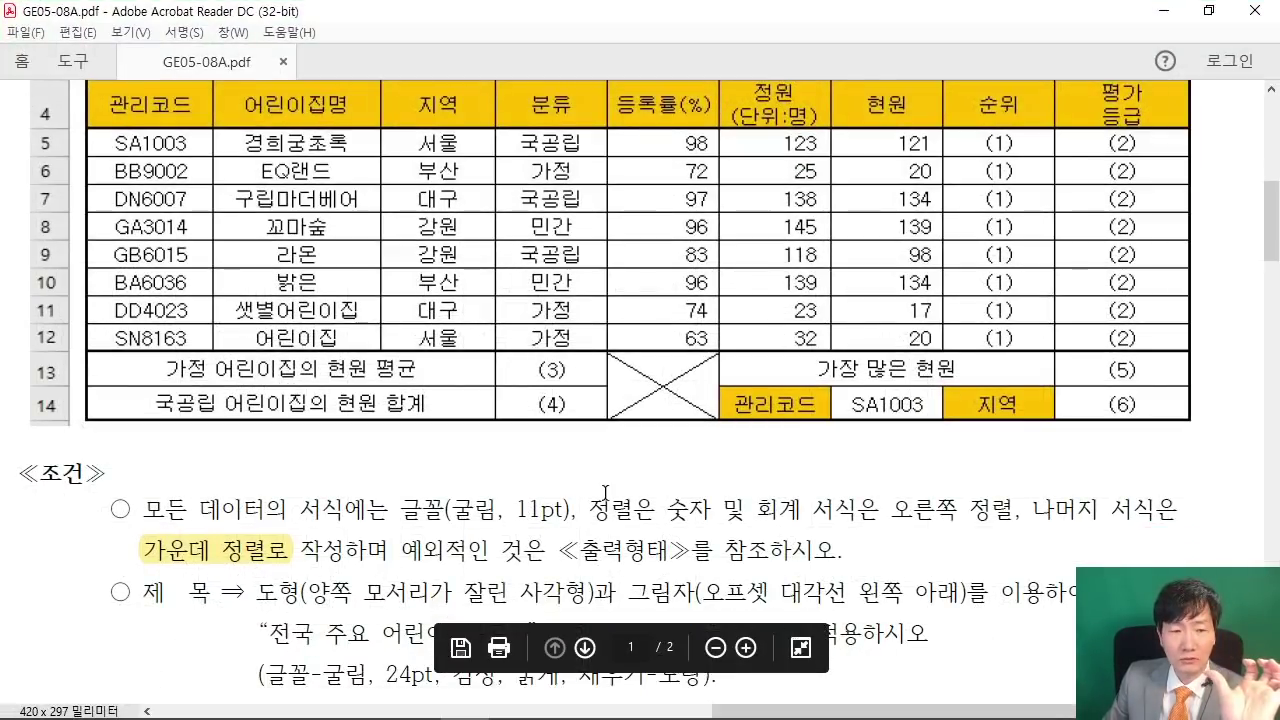
left_click_drag(667, 478, 1016, 480)
left_click(1162, 11)
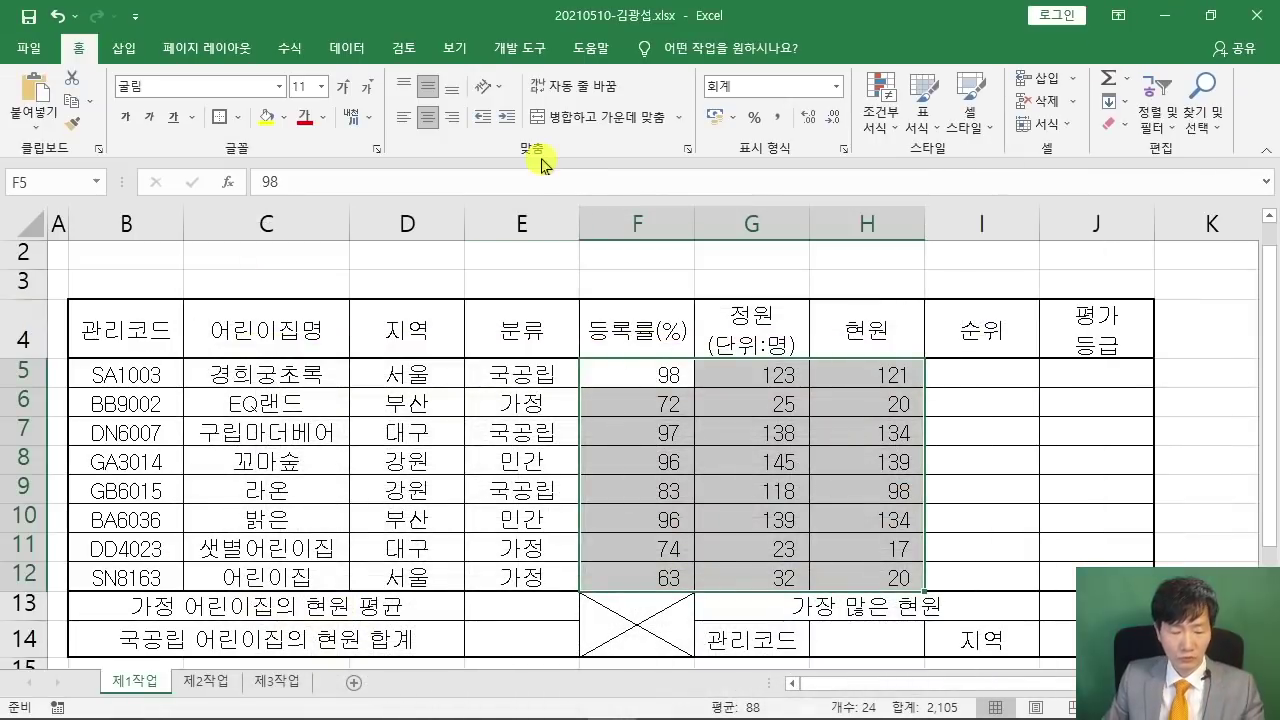
left_click_drag(437, 101, 535, 210)
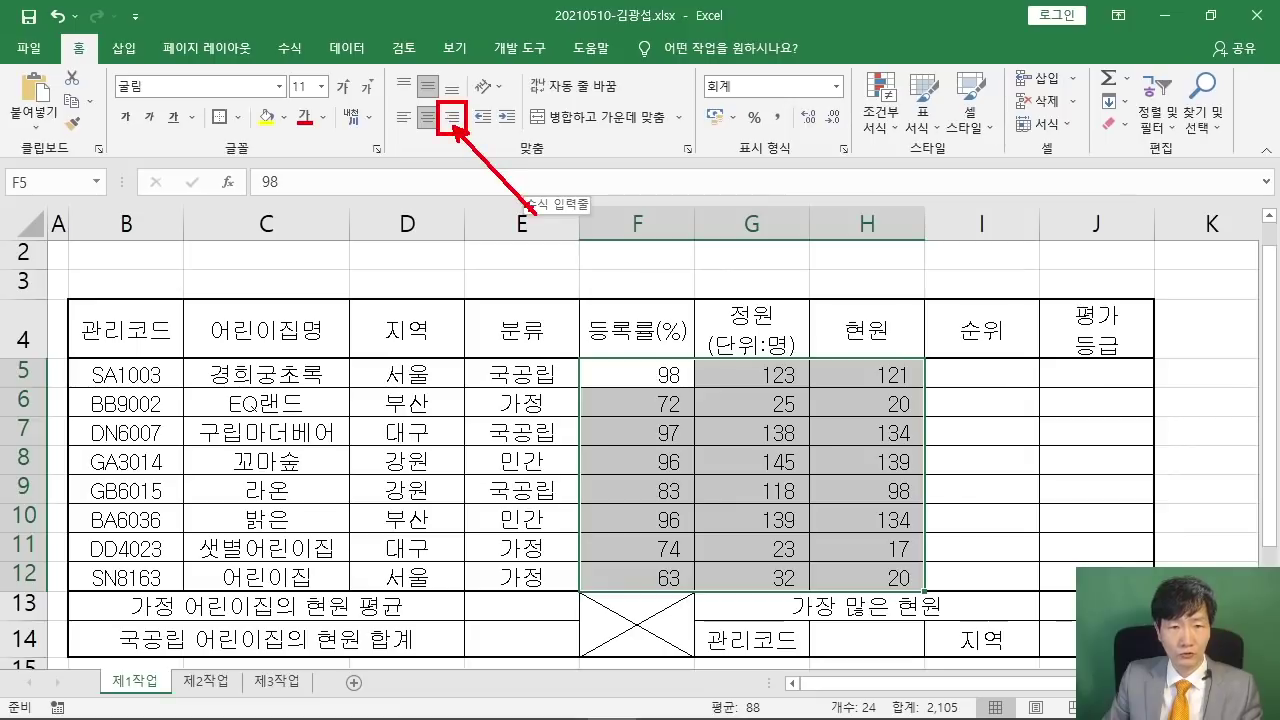
key("Escape")
left_click(461, 118)
left_click(490, 491)
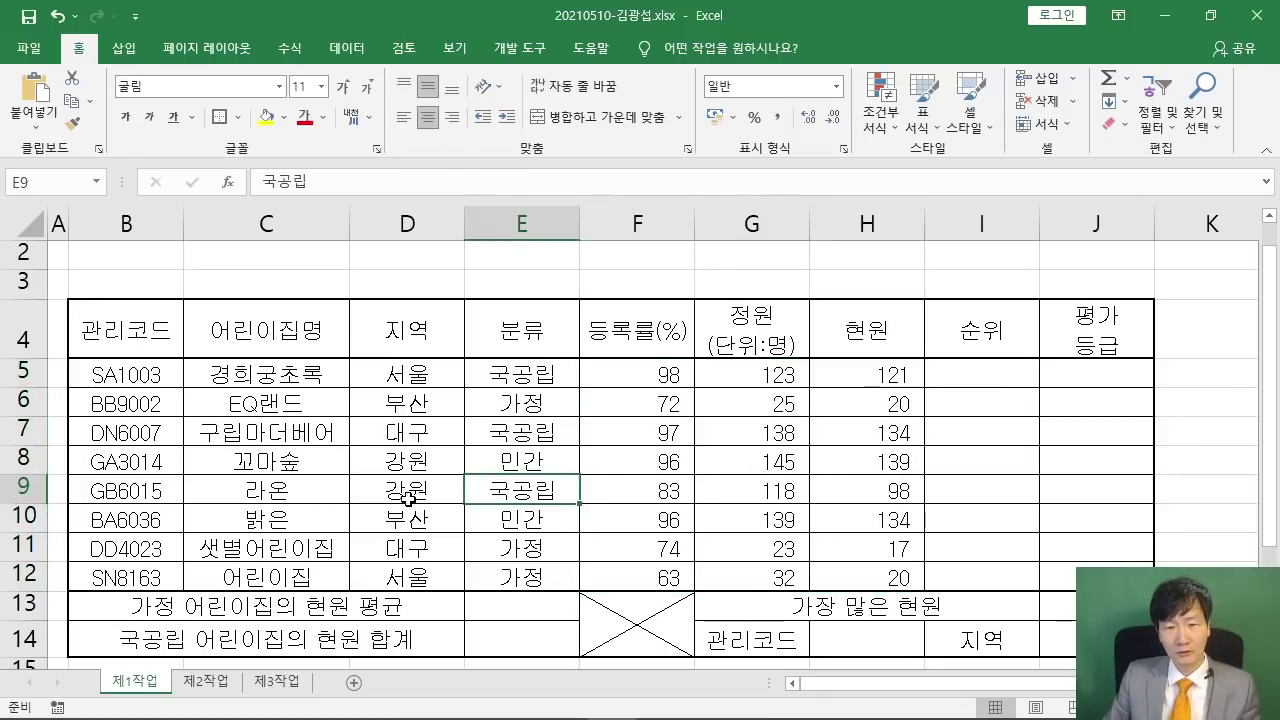
- Set rows 1–3 to a row height of 25
scroll(290, 461, "up", 1)
left_click_drag(24, 253, 28, 312)
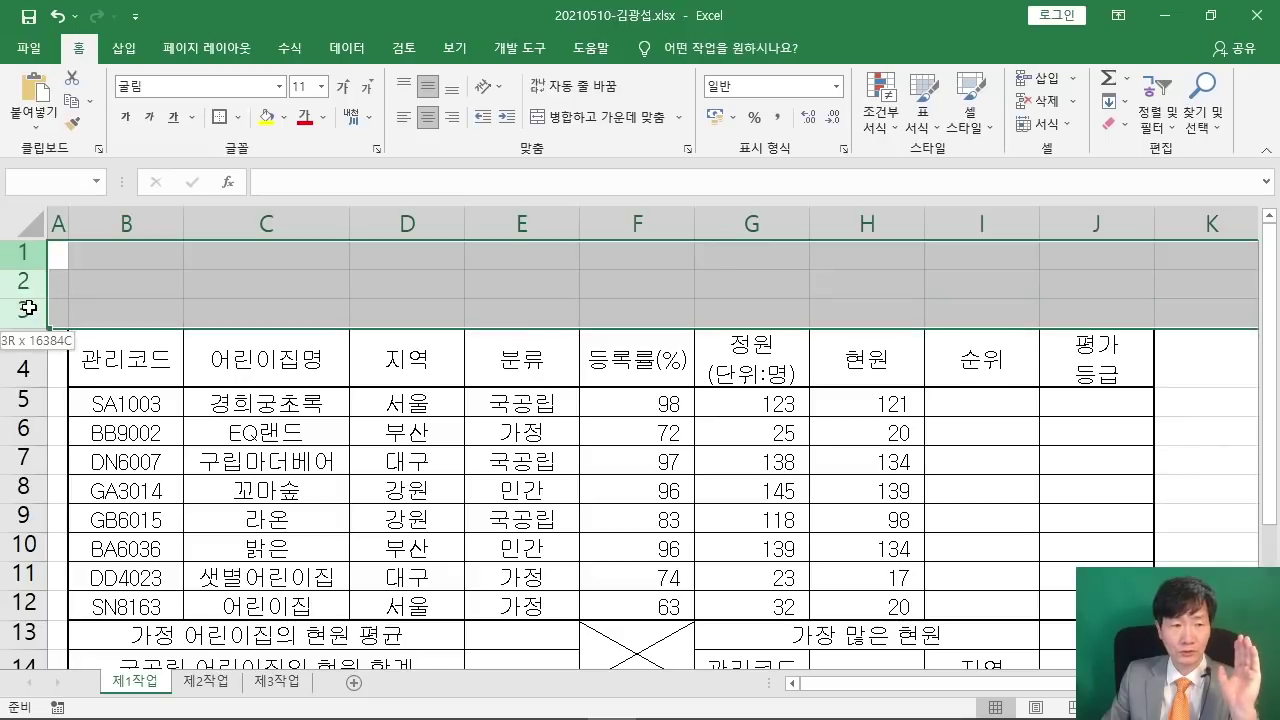
right_click(24, 306)
left_click(113, 546)
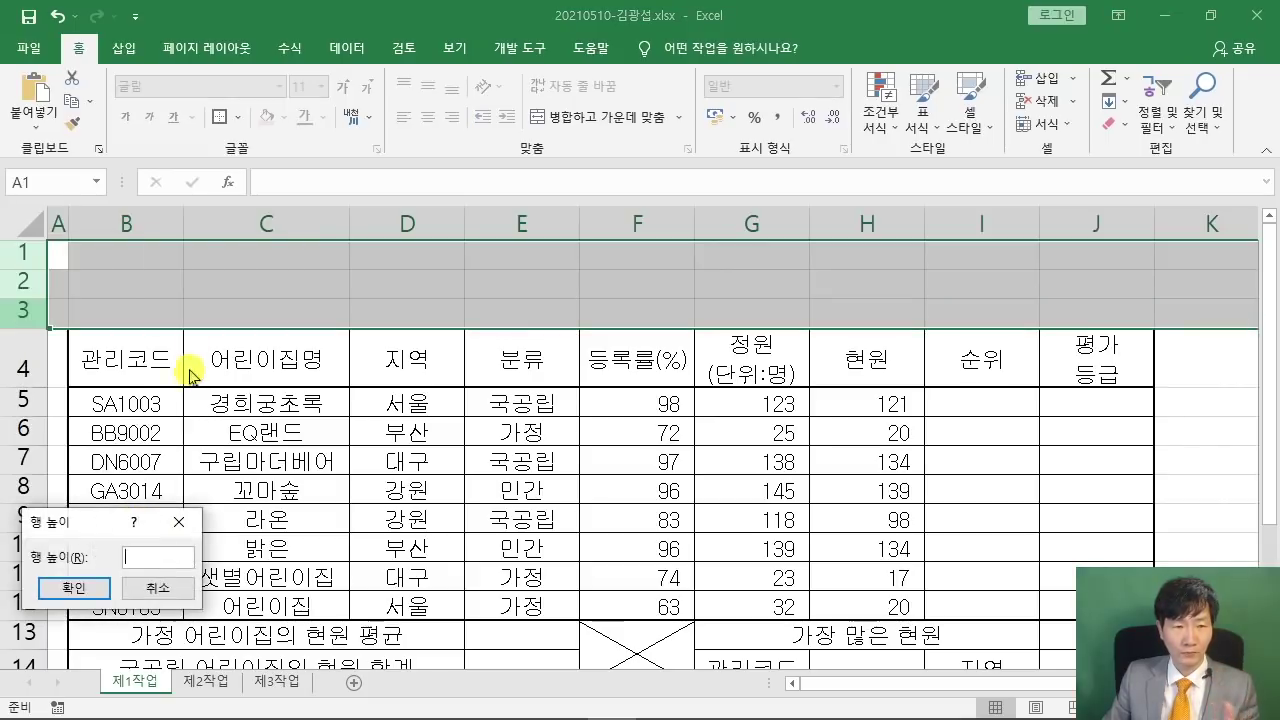
left_click_drag(60, 522, 540, 148)
type("2")
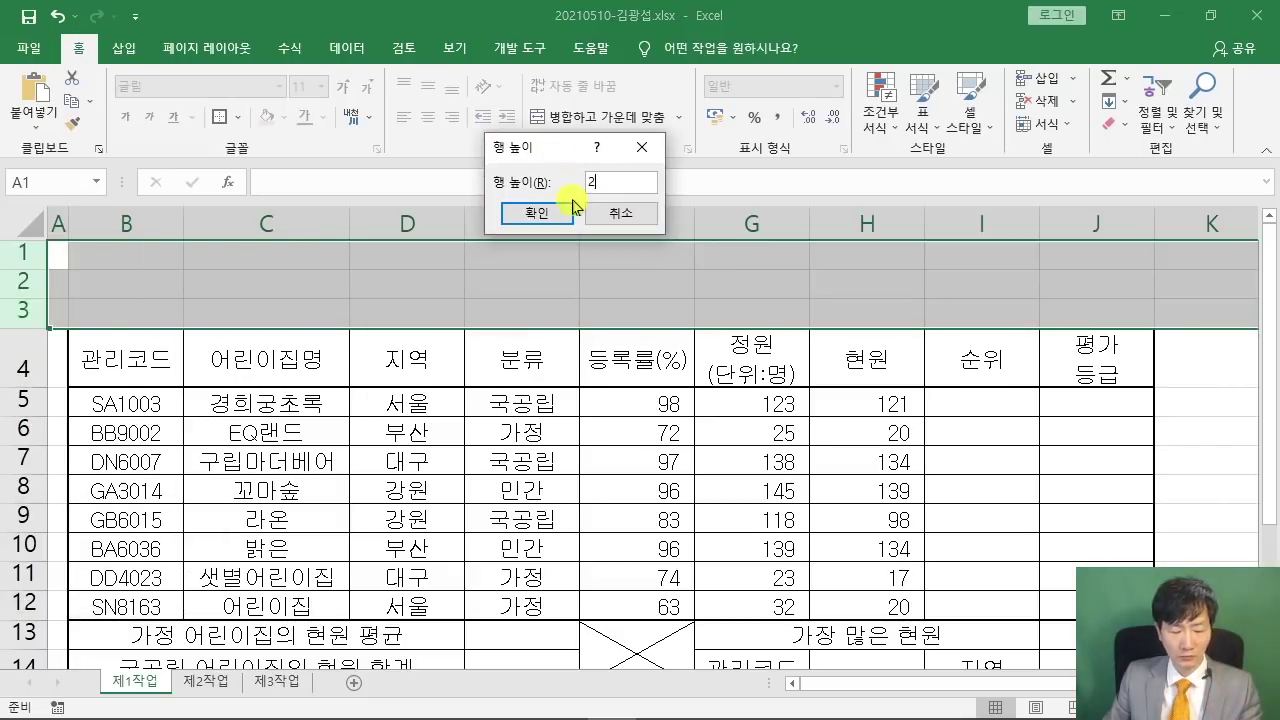
type("5")
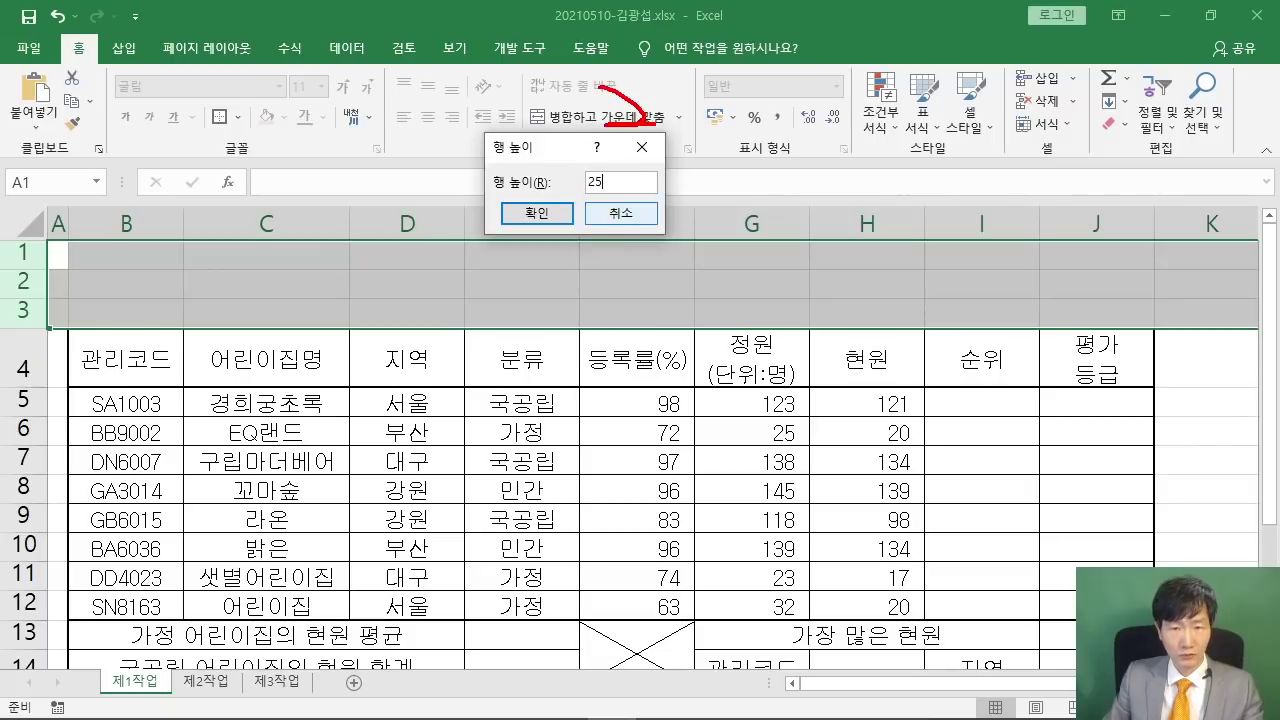
left_click_drag(655, 124, 664, 118)
left_click_drag(676, 60, 678, 130)
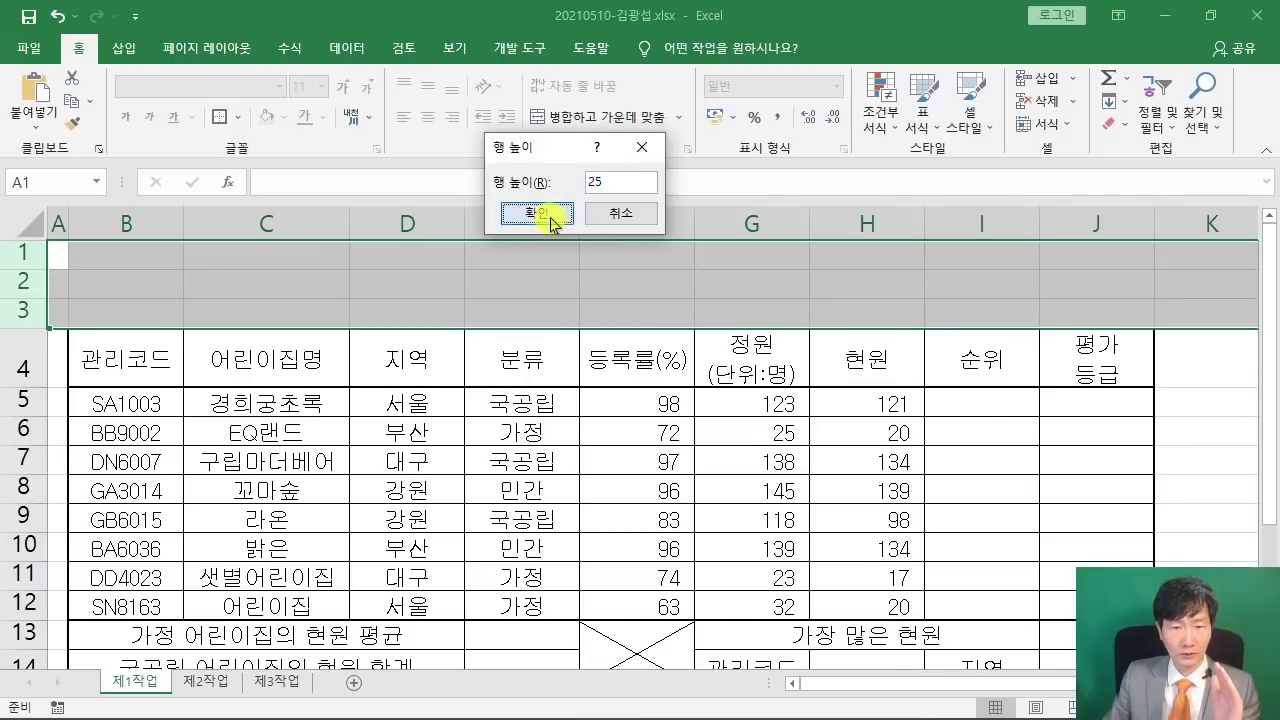
left_click(548, 215)
- Set rows 5–14 to a row height of 22
scroll(377, 318, "down", 2, "ctrl")
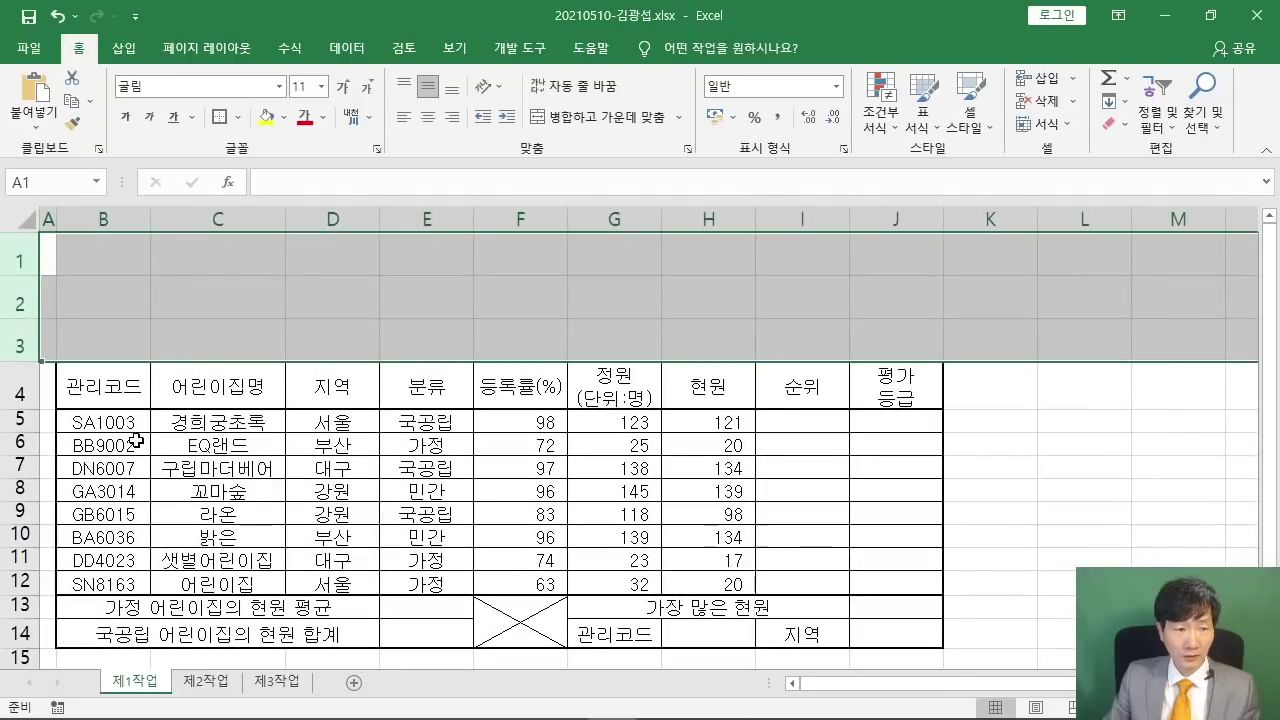
left_click_drag(40, 418, 16, 632)
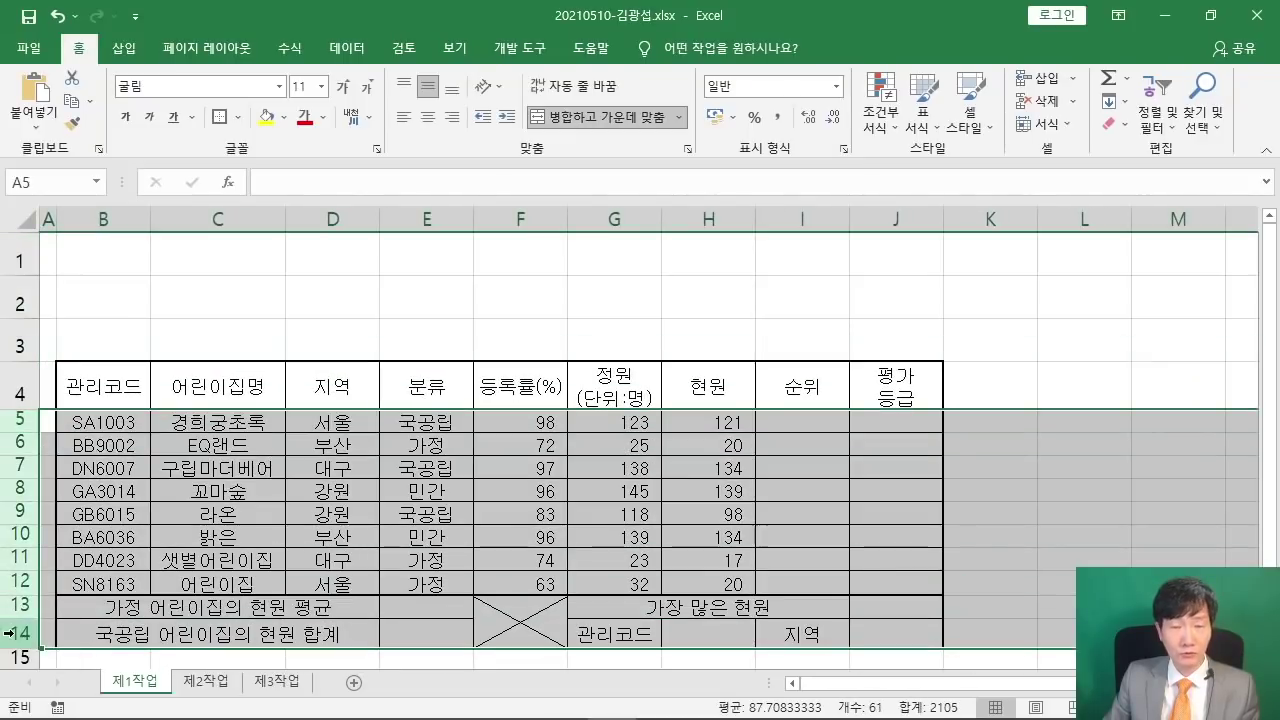
right_click(6, 510)
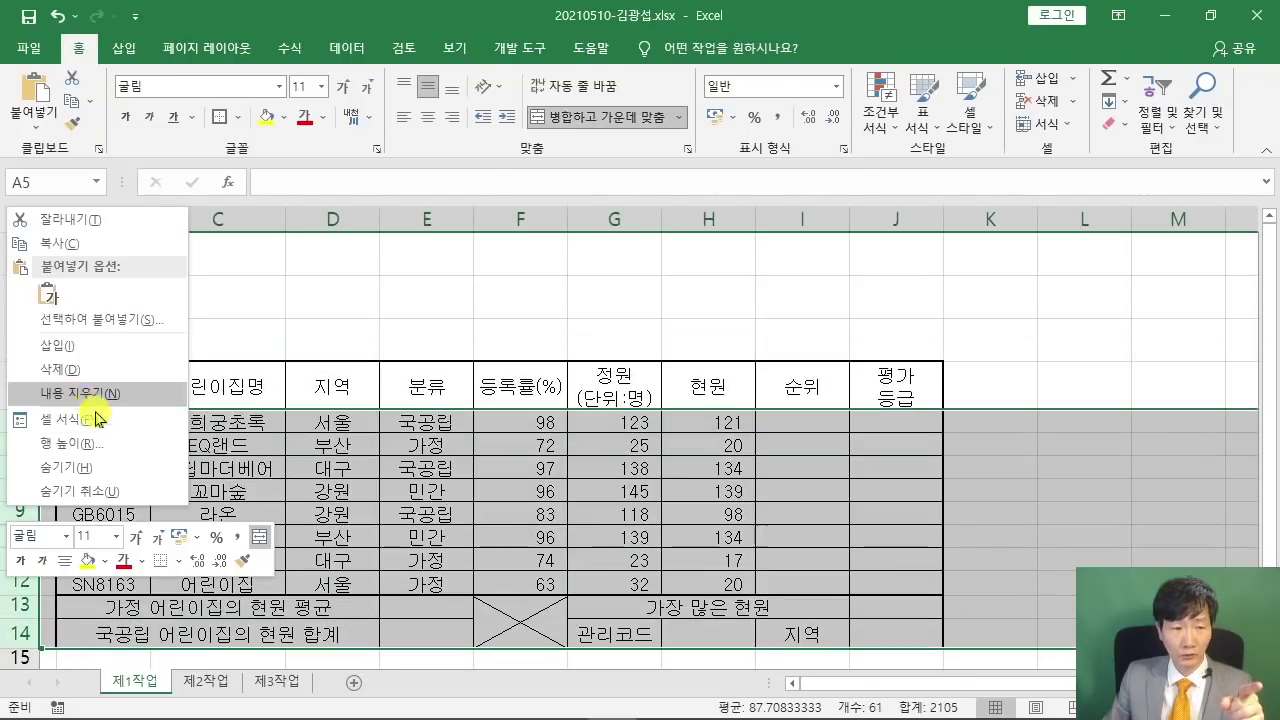
left_click(100, 444)
left_click_drag(100, 412, 664, 180)
left_click(682, 220)
type("22")
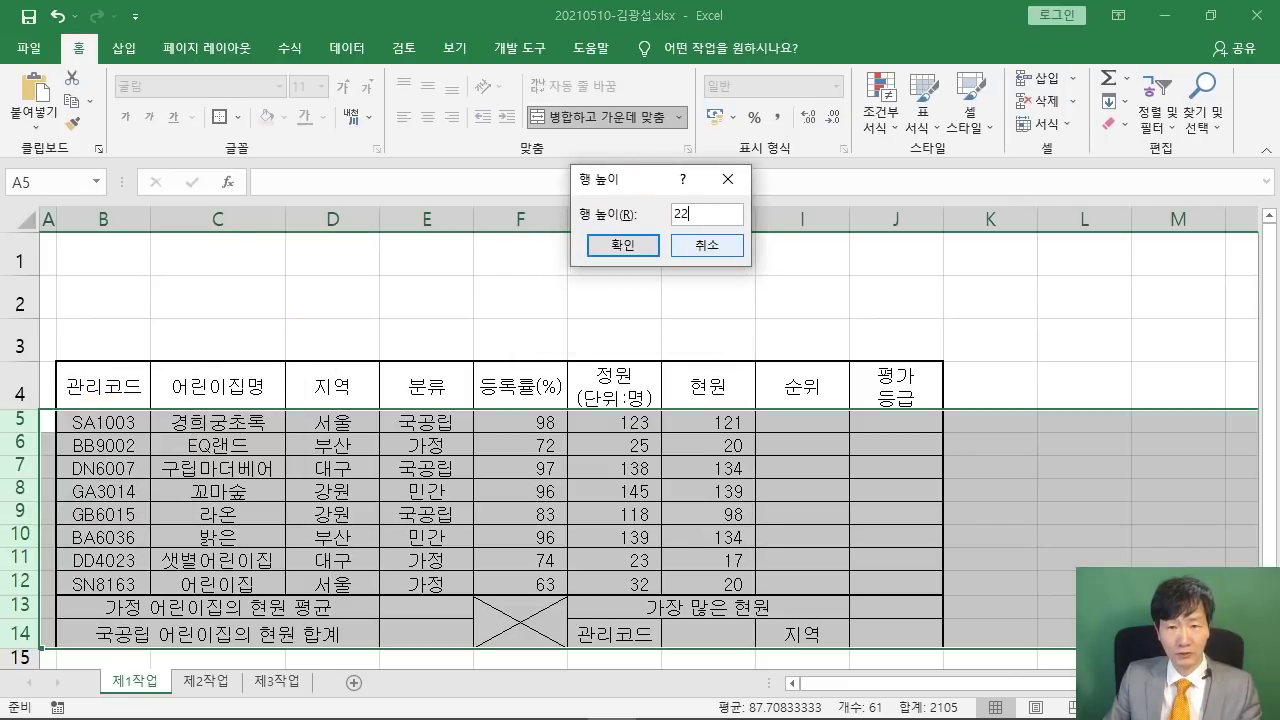
left_click(648, 256)
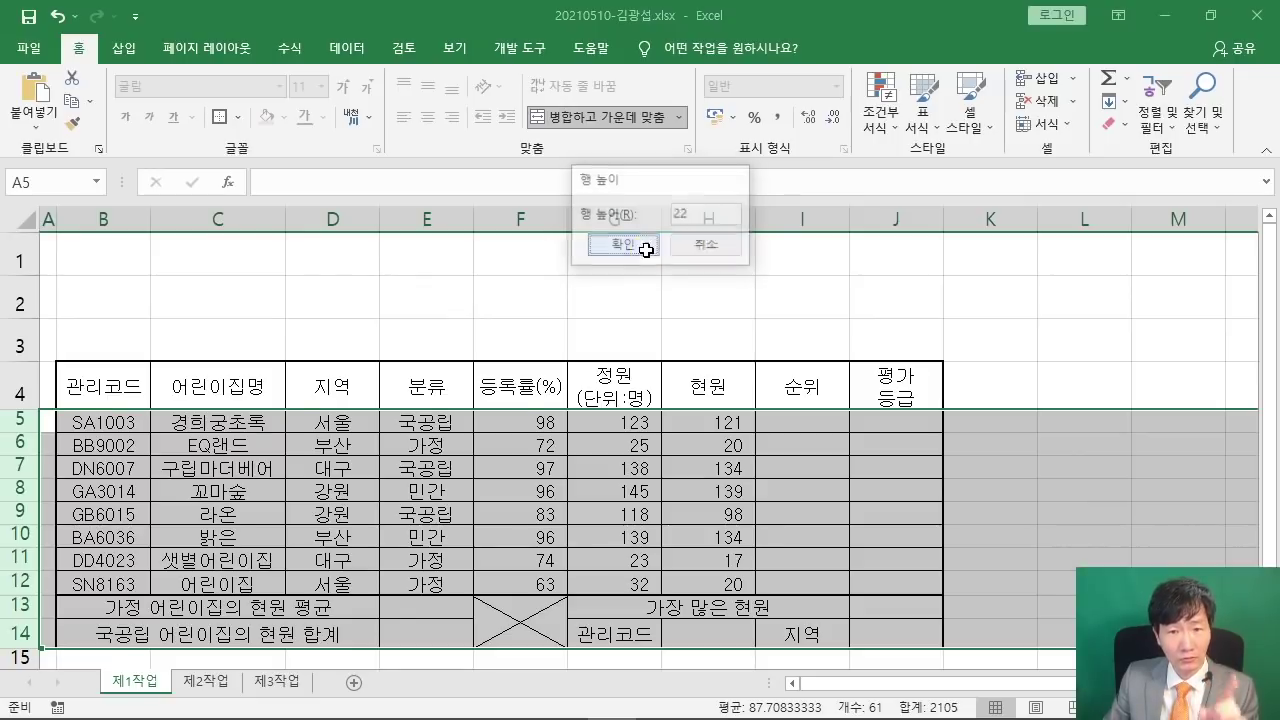
left_click(630, 309)
scroll(630, 309, "down", 2)
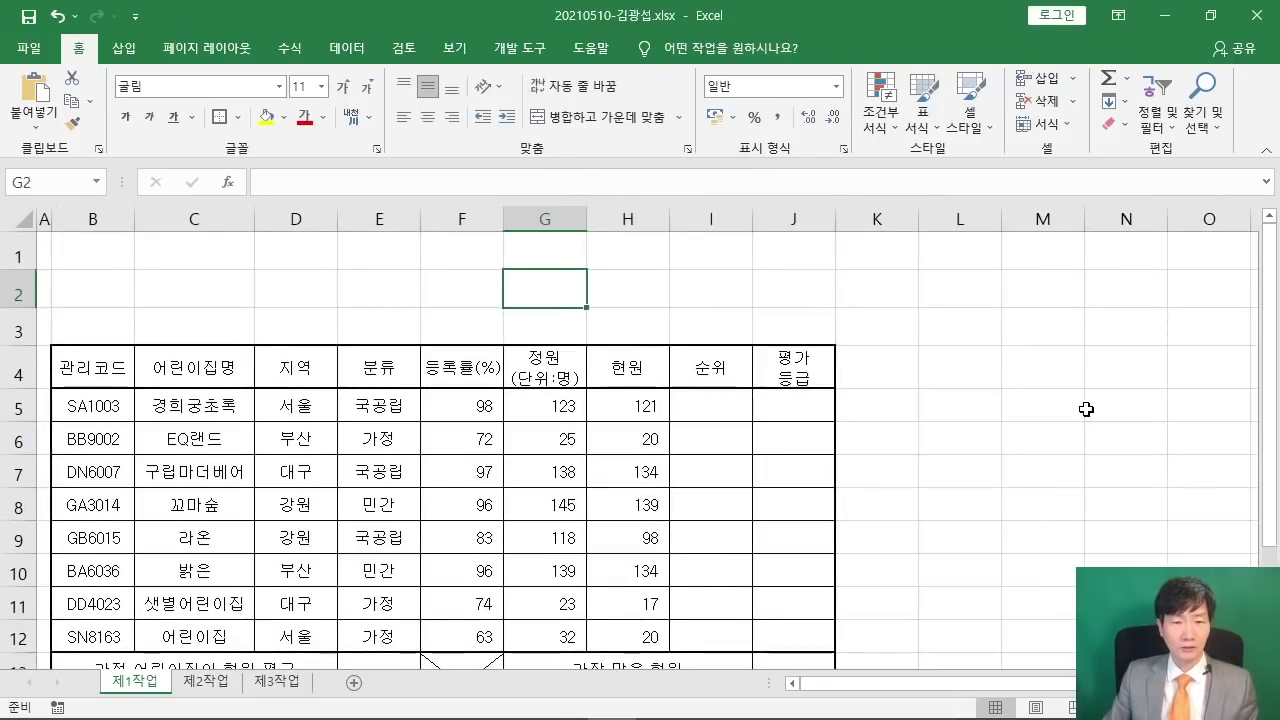
- Restore and shrink the Excel window, with the exam PDF in Acrobat placed beneath it
left_click(1095, 410)
scroll(945, 430, "down", 1)
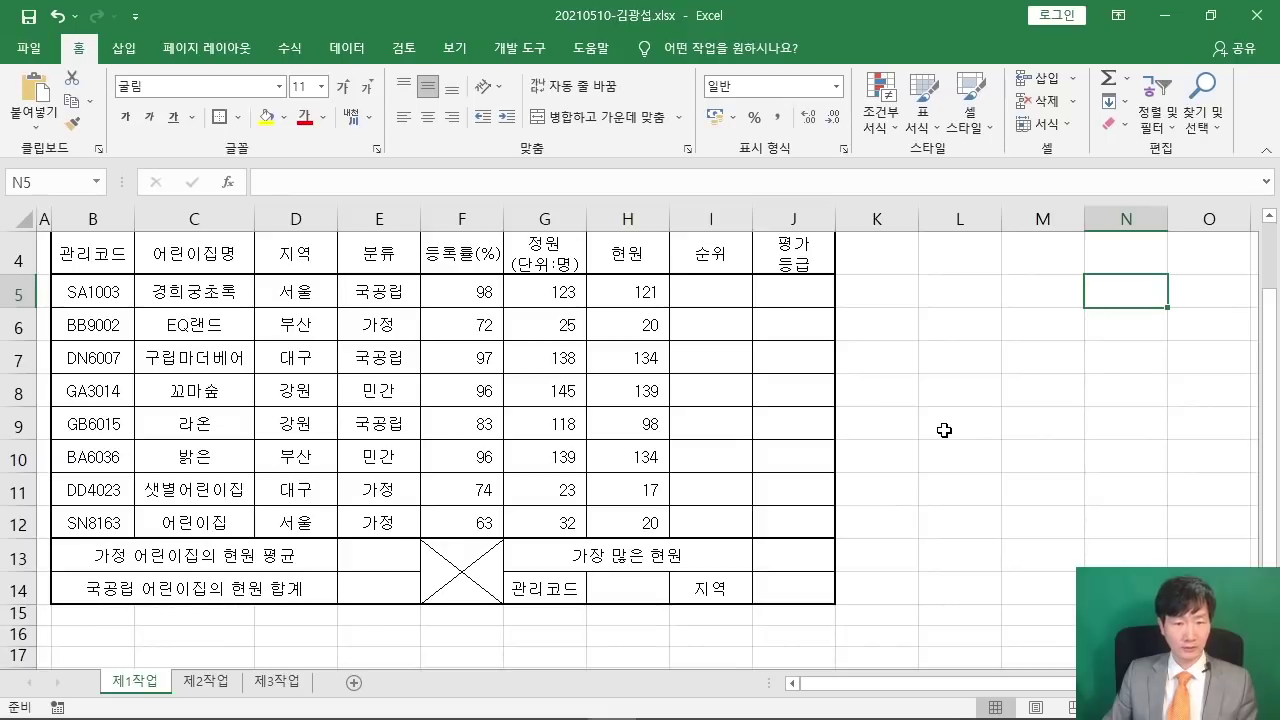
scroll(975, 424, "up", 1)
scroll(975, 424, "down", 1)
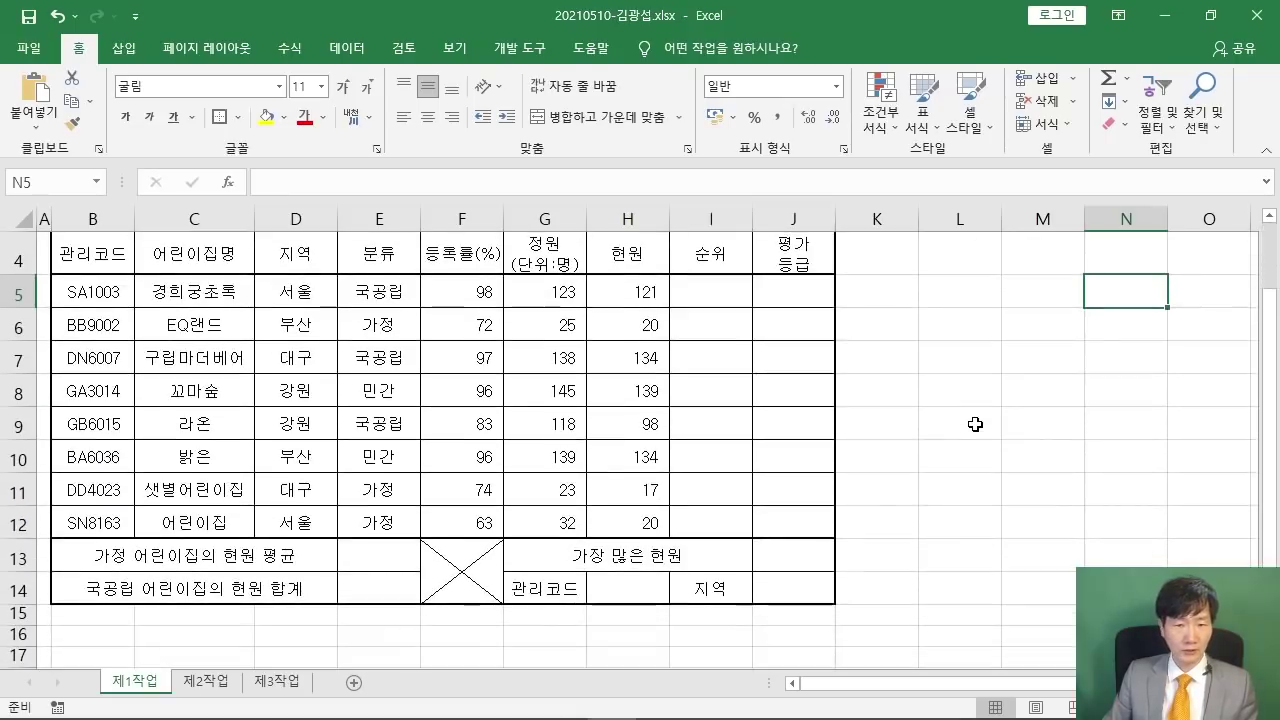
scroll(975, 424, "up", 1)
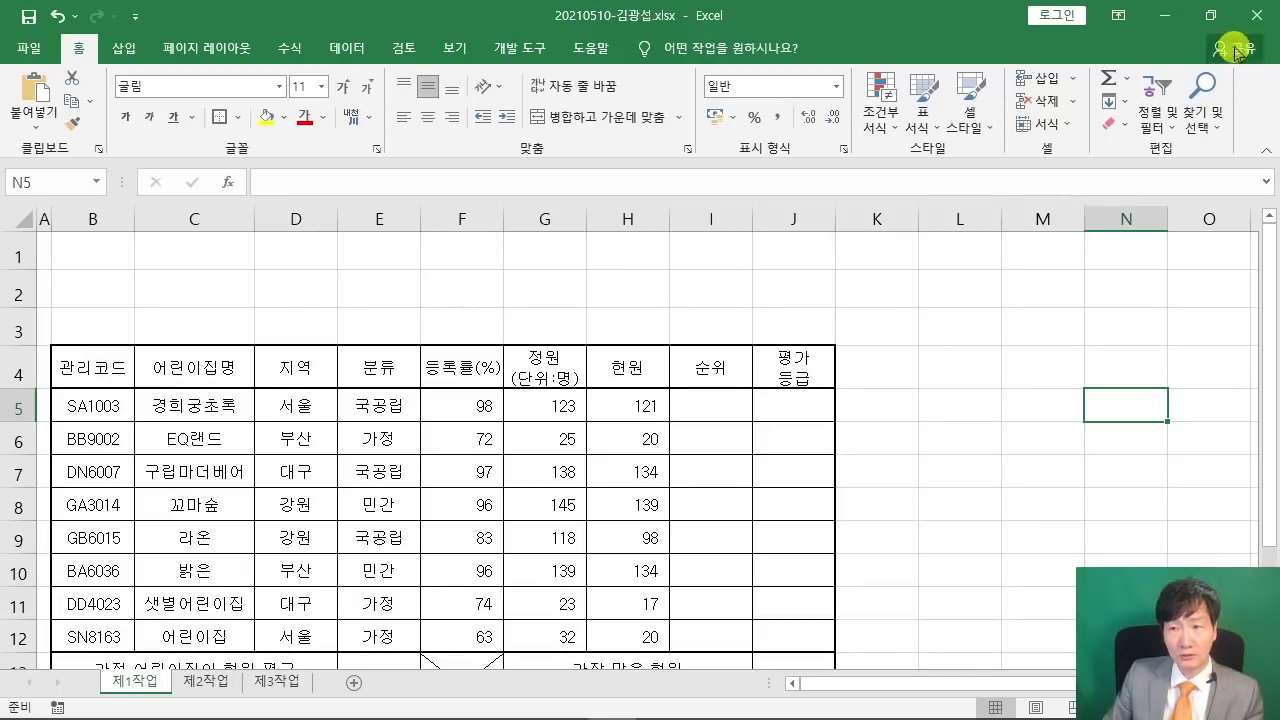
left_click(1210, 15)
left_click_drag(1200, 225, 195, 12)
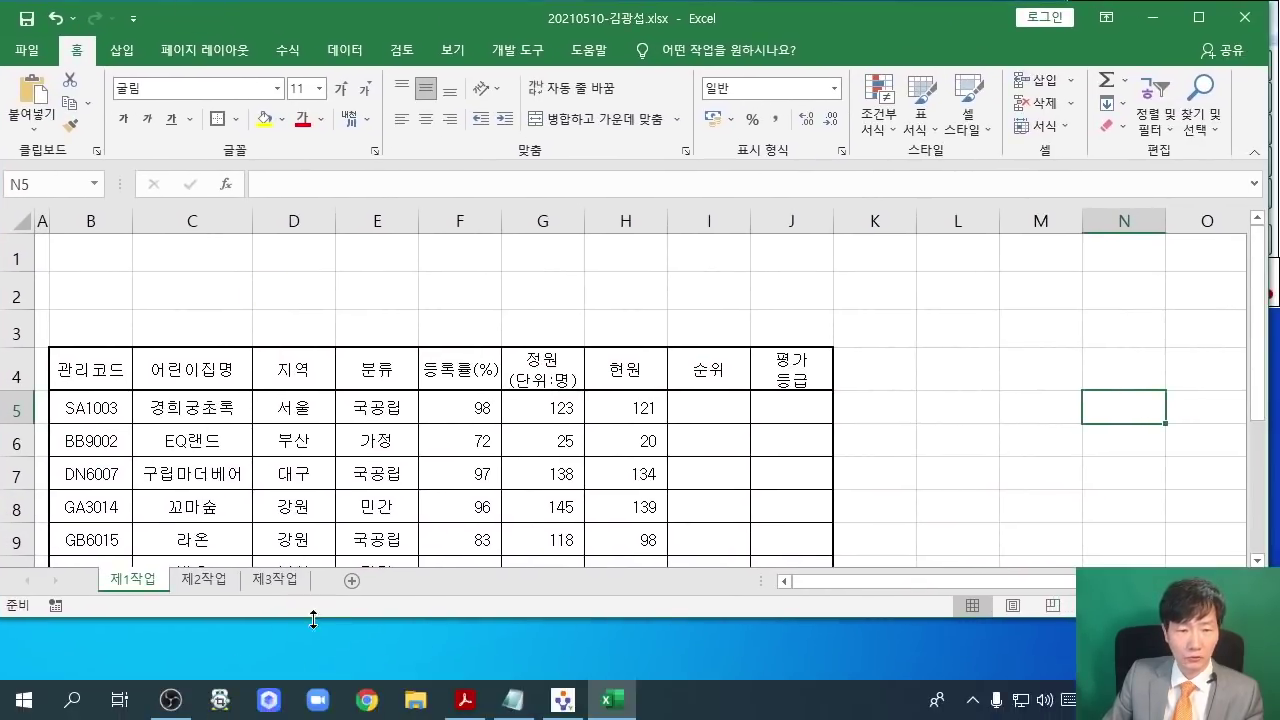
left_click_drag(314, 616, 317, 557)
mouse_move(450, 712)
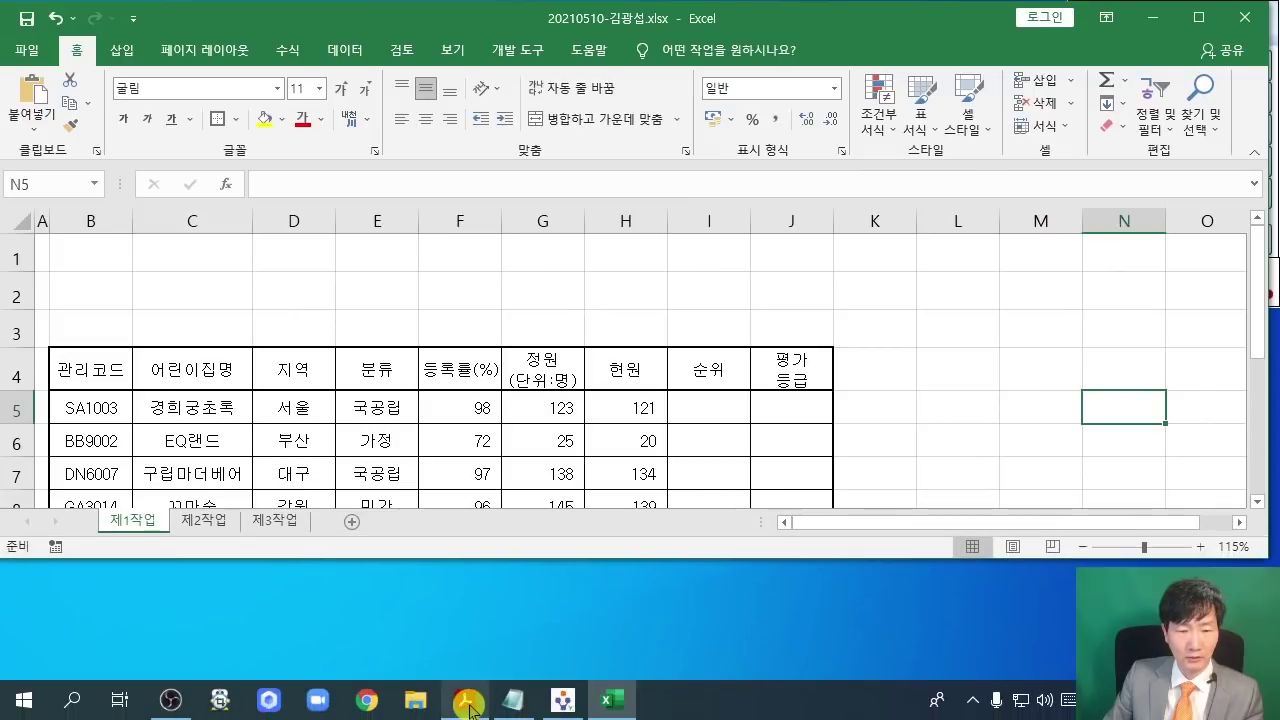
left_click(550, 703)
left_click_drag(834, 25, 800, 500)
scroll(578, 627, "up", 2)
scroll(578, 627, "up", 1)
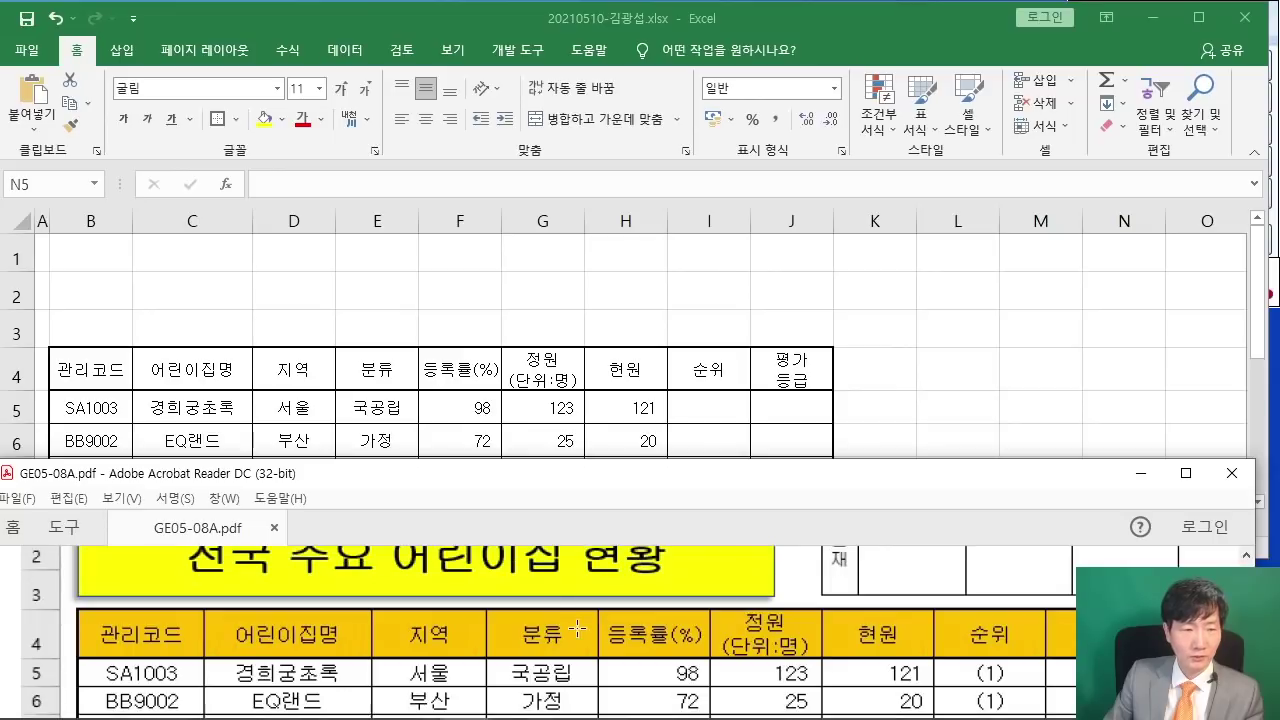
left_click(312, 333)
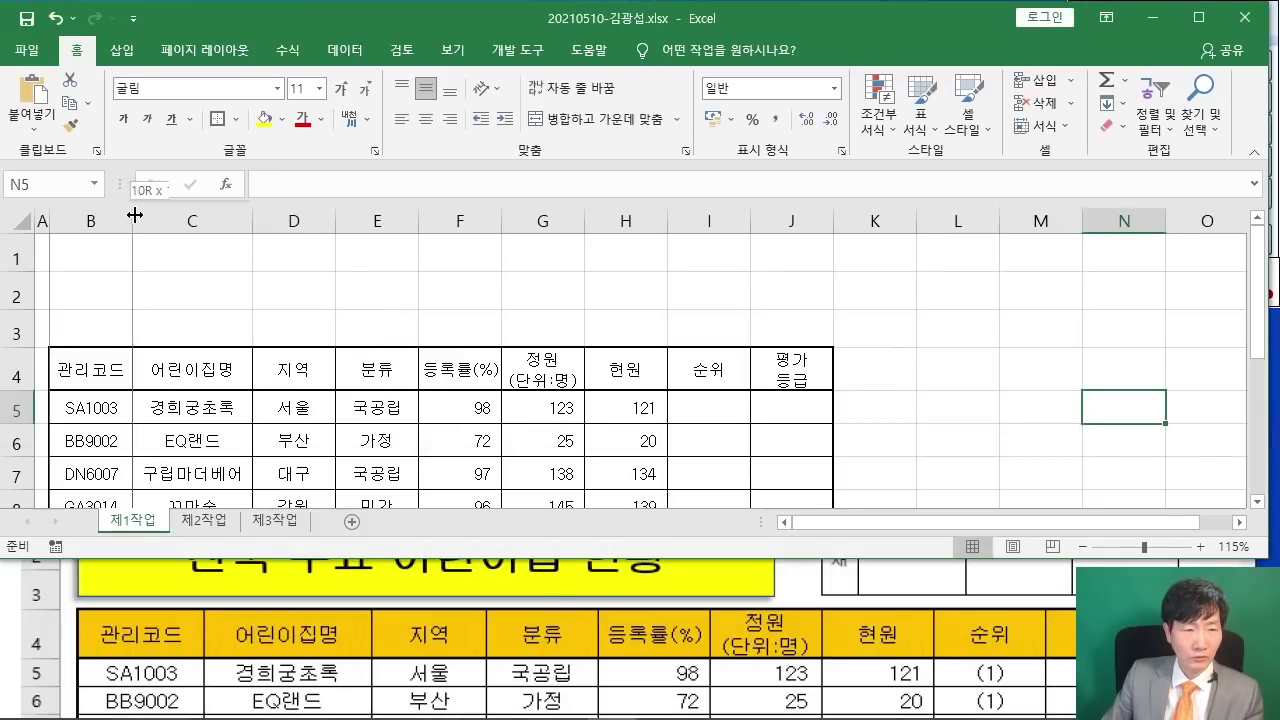
- Widen columns B, C, E, F, G, H, I and J, bringing J to 11.13
left_click_drag(133, 214, 145, 214)
left_click_drag(264, 227, 353, 221)
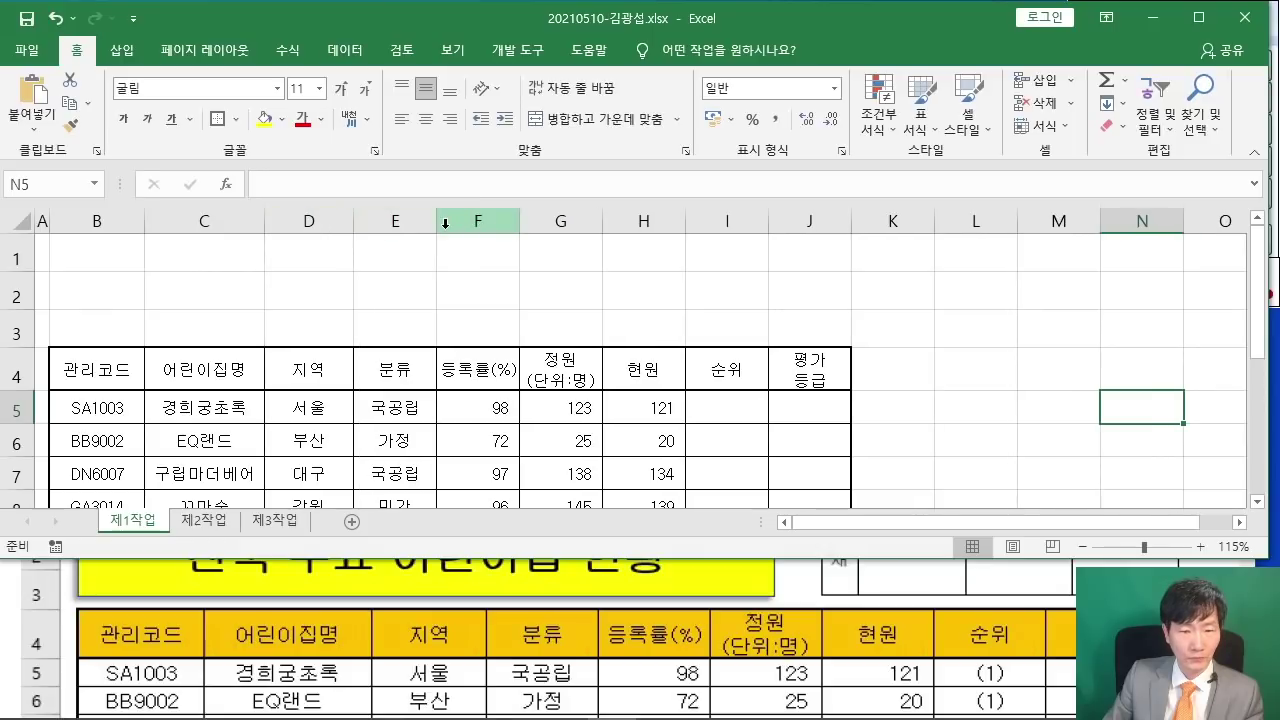
left_click_drag(440, 222, 461, 221)
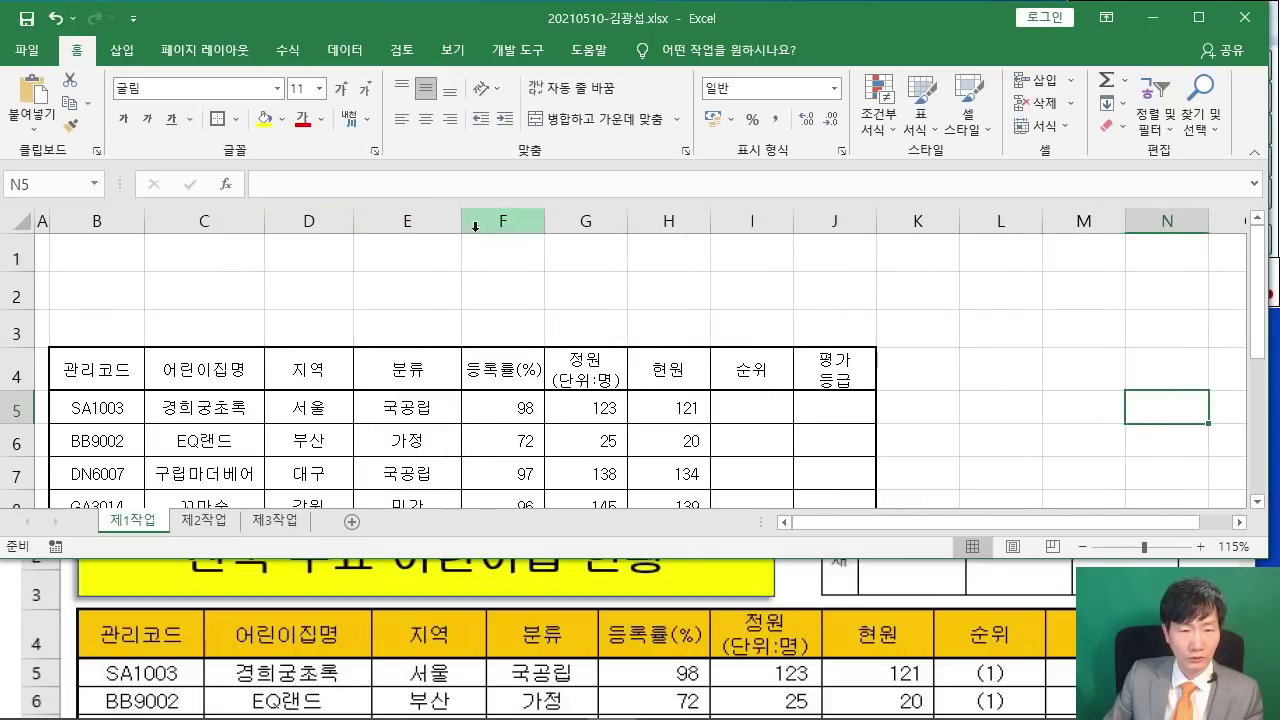
left_click_drag(542, 215, 555, 215)
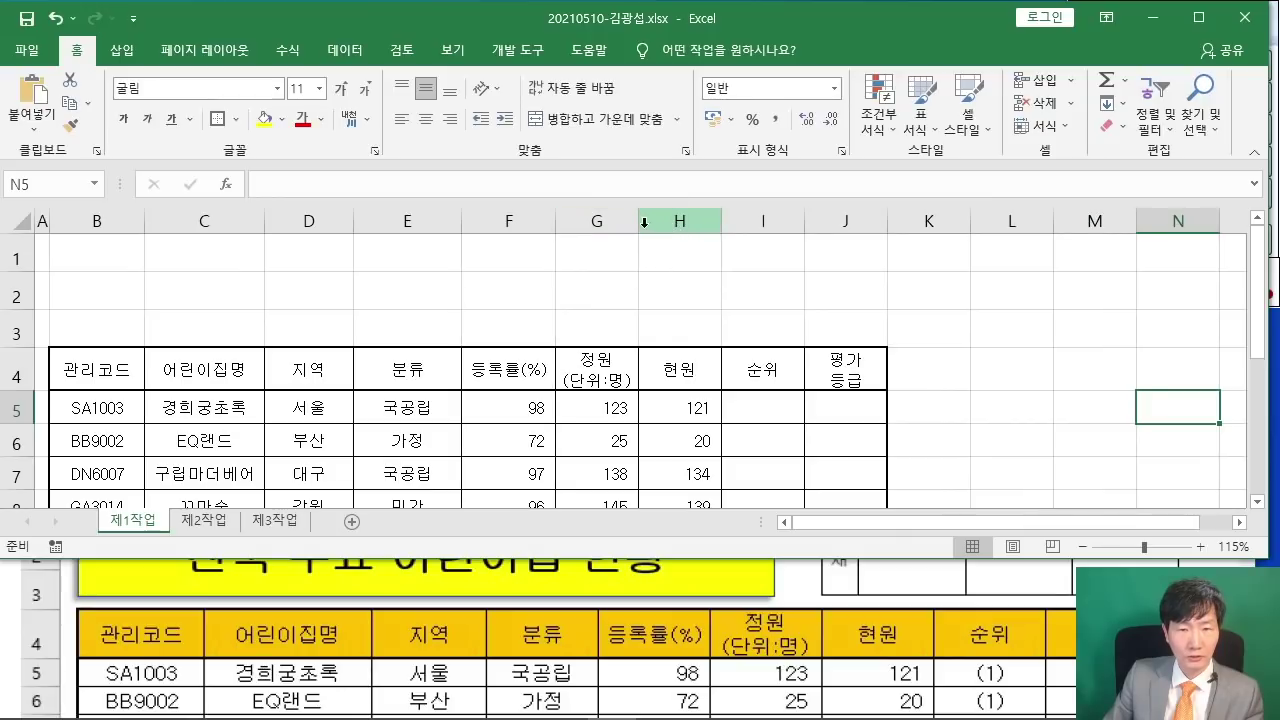
left_click_drag(639, 222, 656, 222)
left_click_drag(739, 220, 752, 222)
left_click_drag(832, 227, 852, 218)
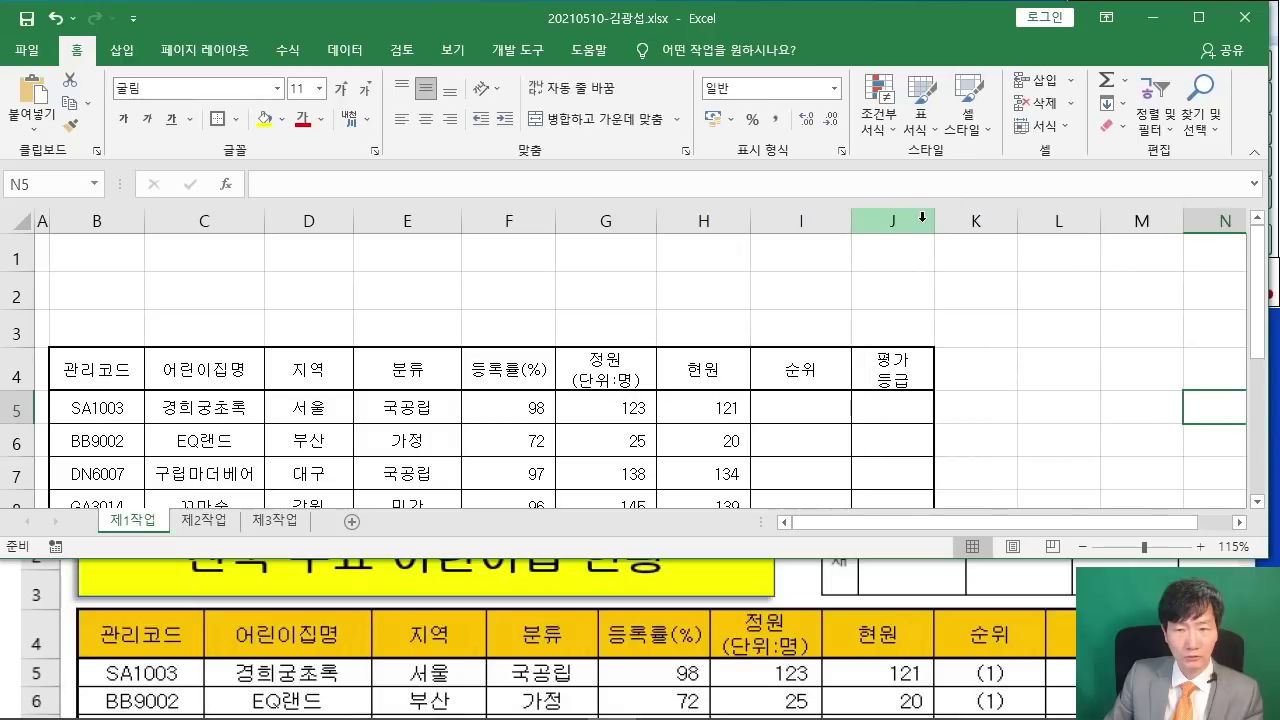
left_click_drag(930, 221, 957, 221)
- Compare the workbook layout against the model answer in the exam PDF
left_click(1066, 380)
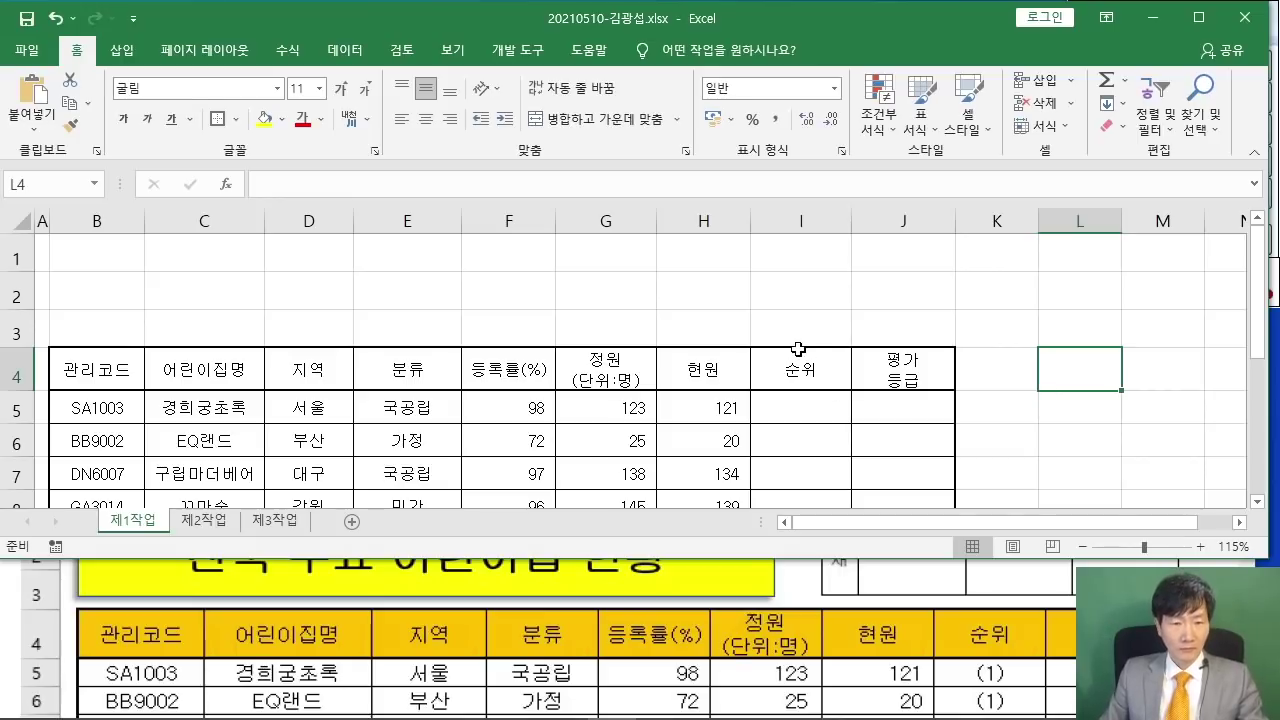
scroll(798, 348, "down", 2)
scroll(798, 348, "up", 1)
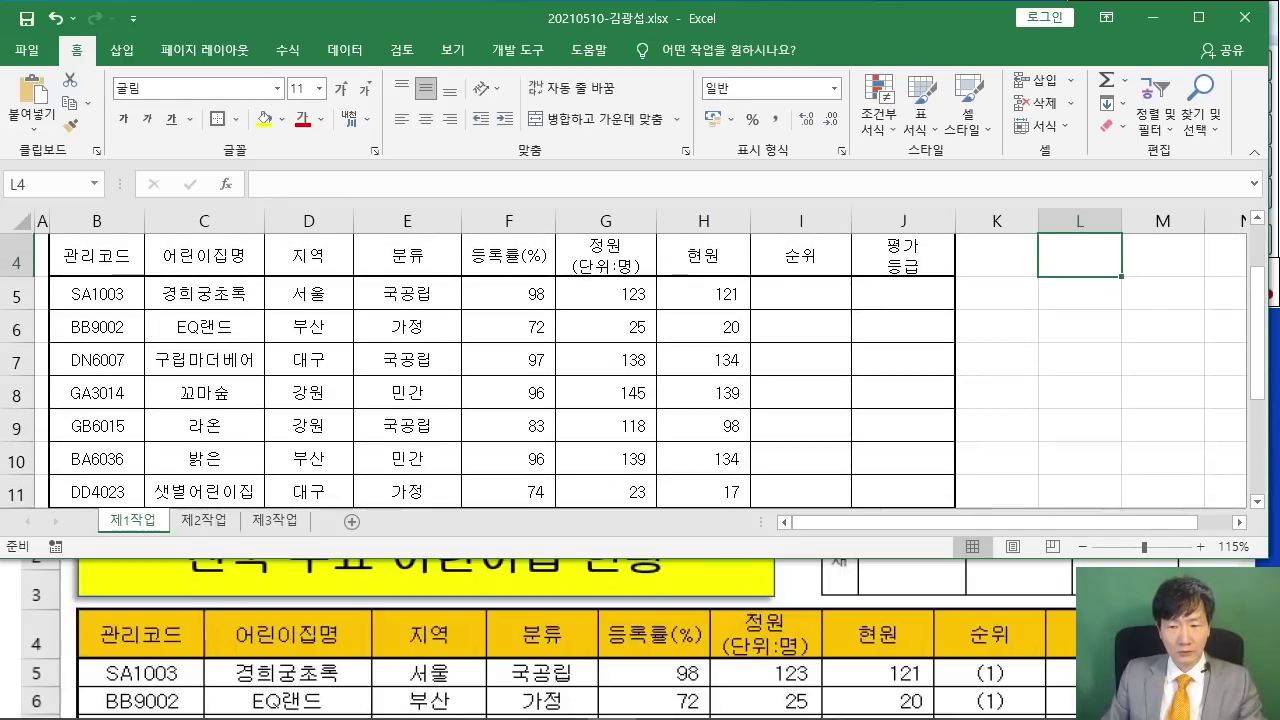
key("alt+Tab")
scroll(573, 632, "down", 2)
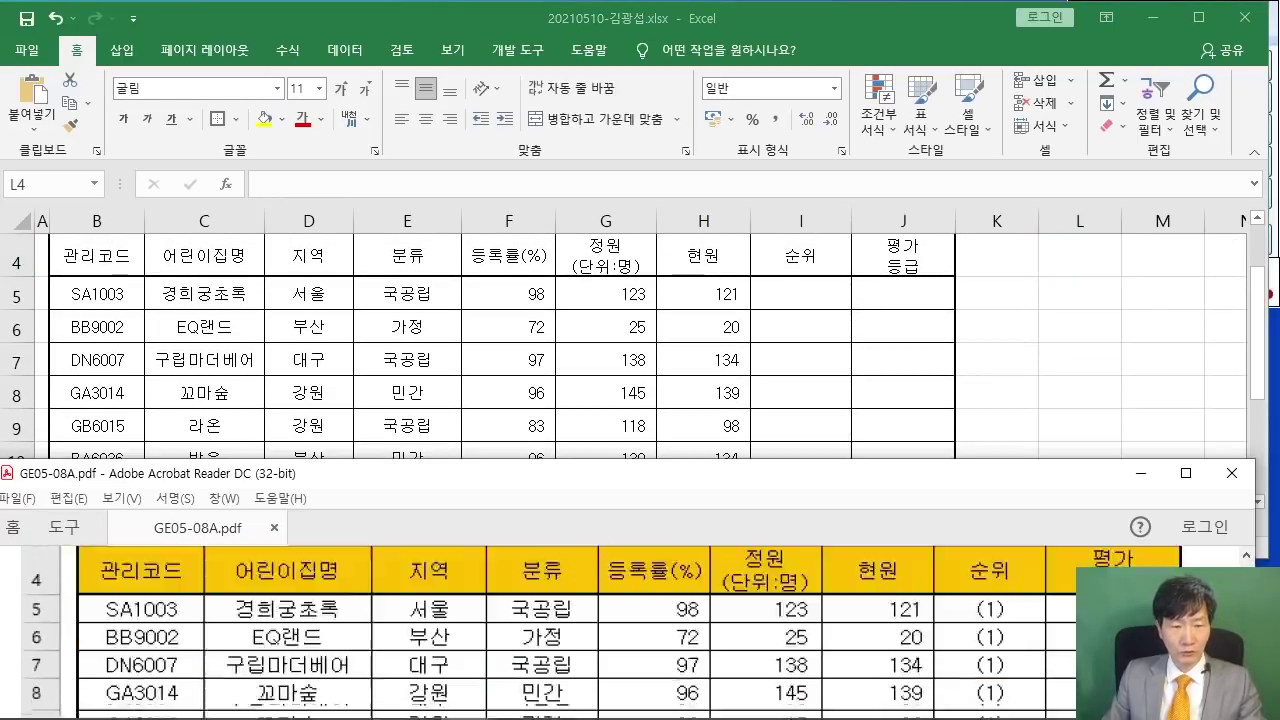
scroll(573, 632, "up", 2)
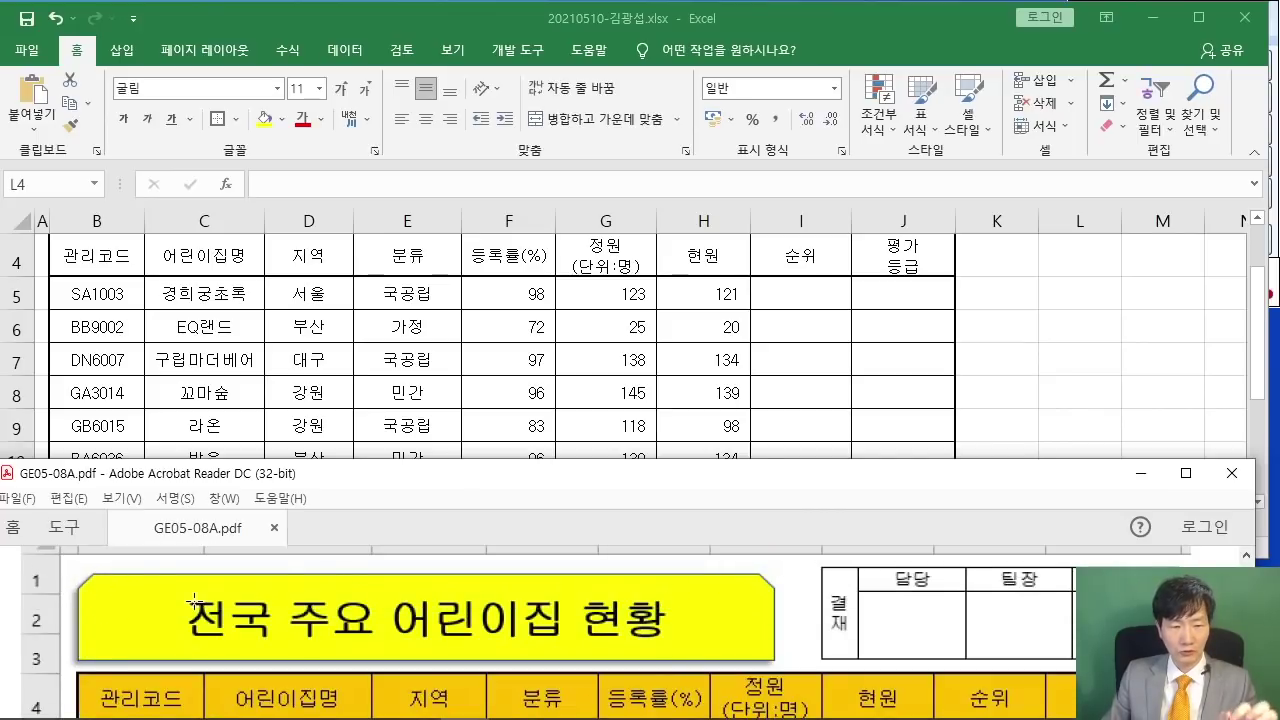
scroll(194, 600, "up", 1)
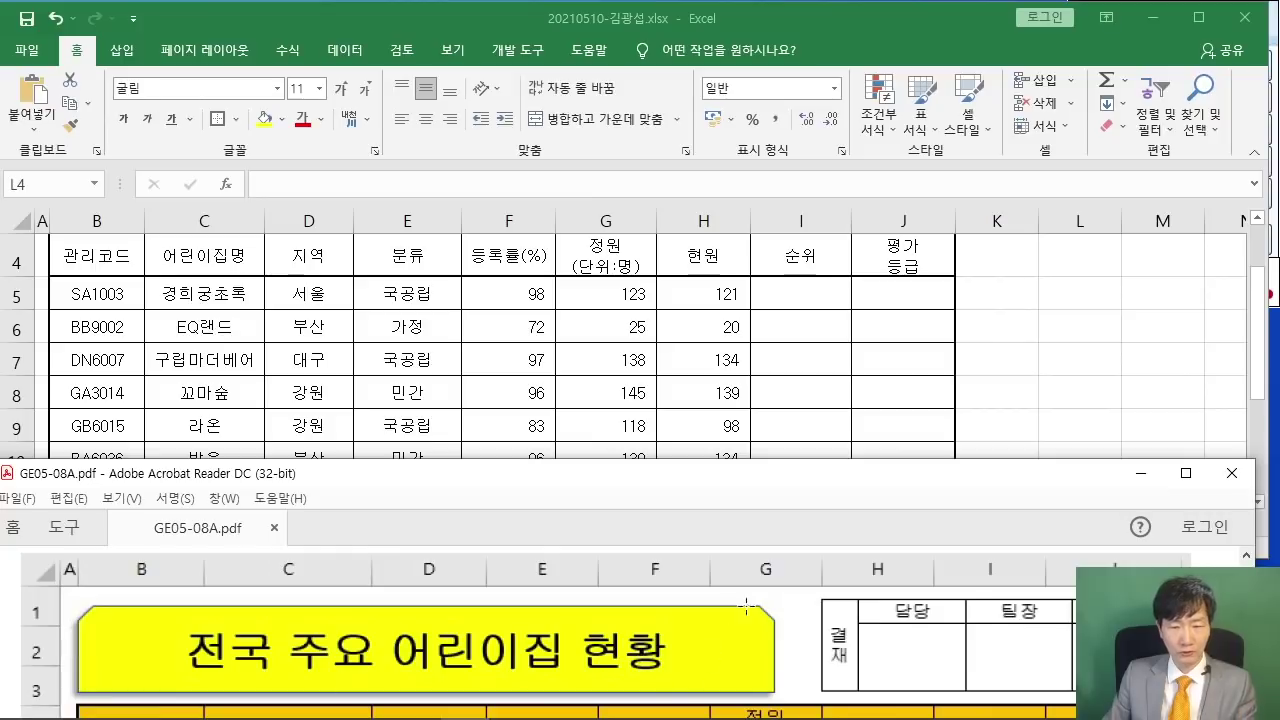
key("alt+Tab")
scroll(750, 312, "up", 1)
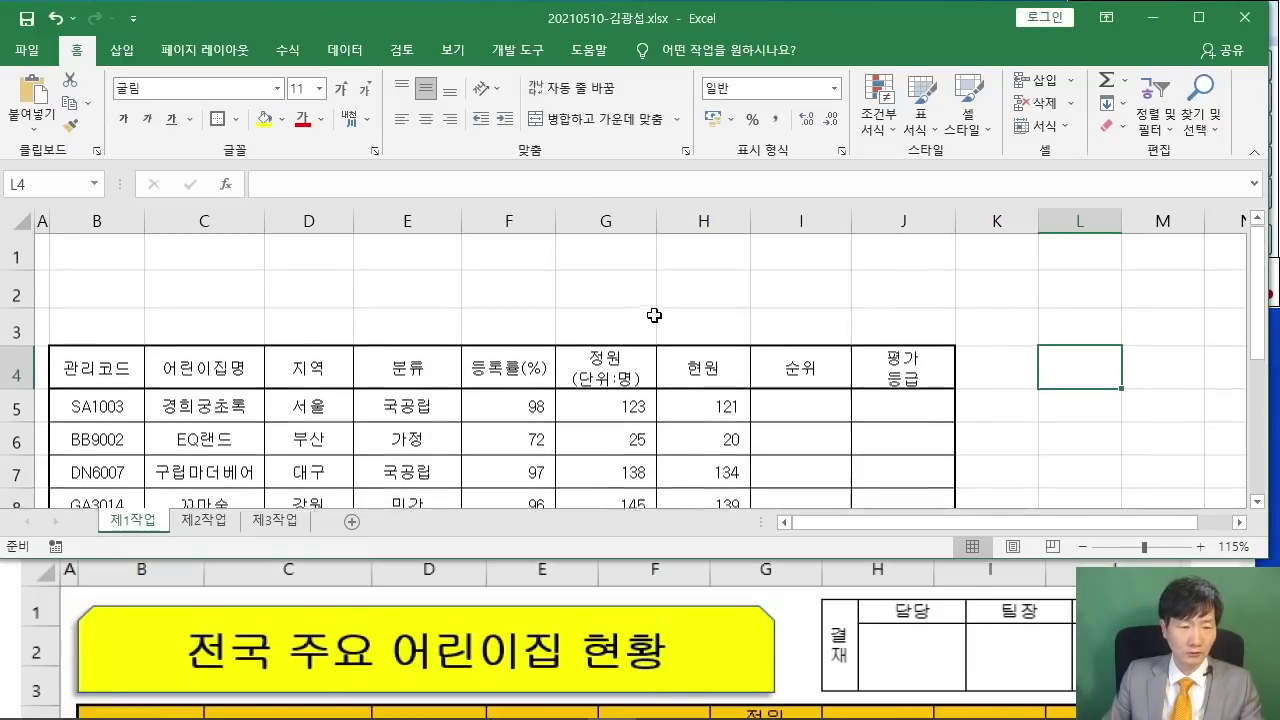
- Draw a snipped-corner rectangle from B1 to G3 for the title
left_click(121, 50)
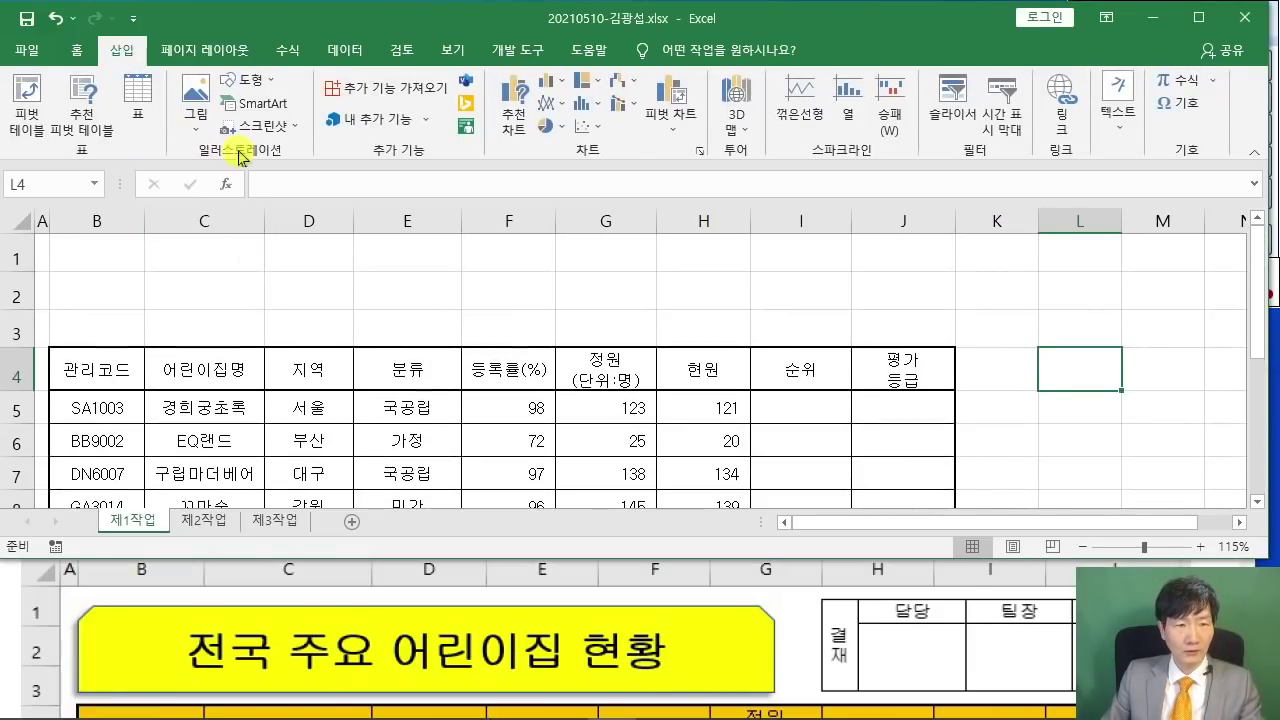
left_click(247, 79)
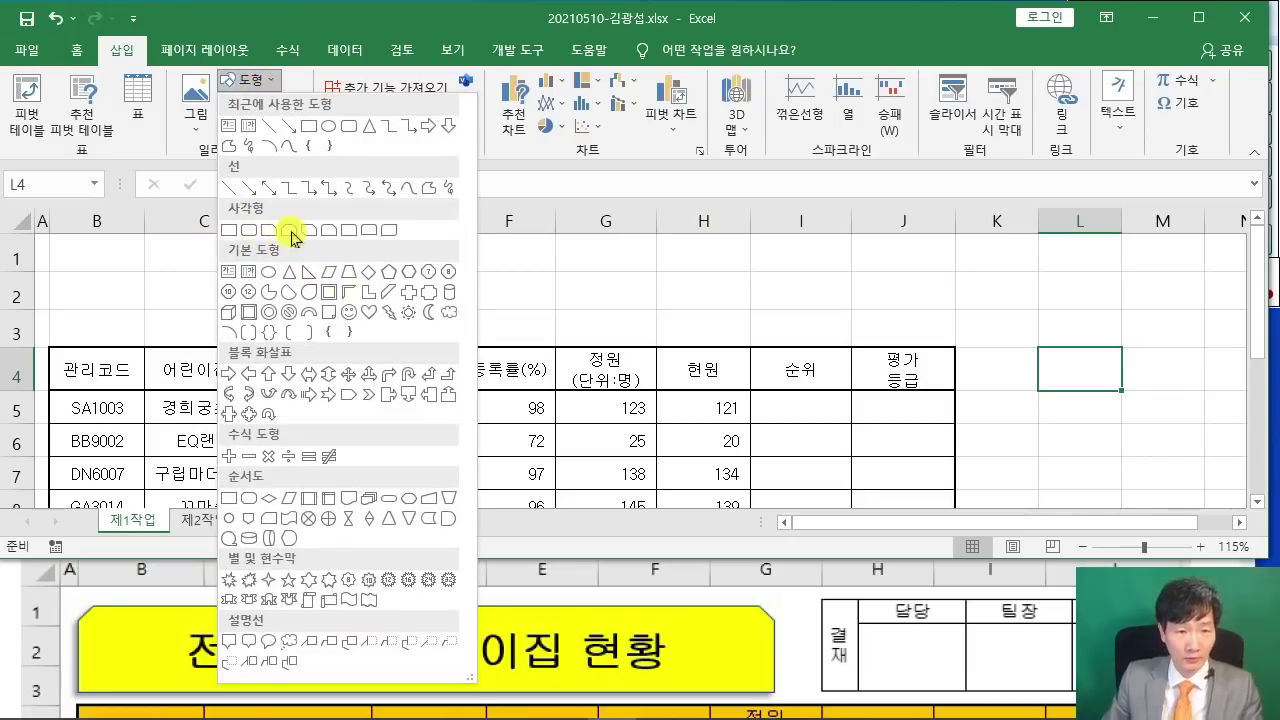
left_click(293, 235)
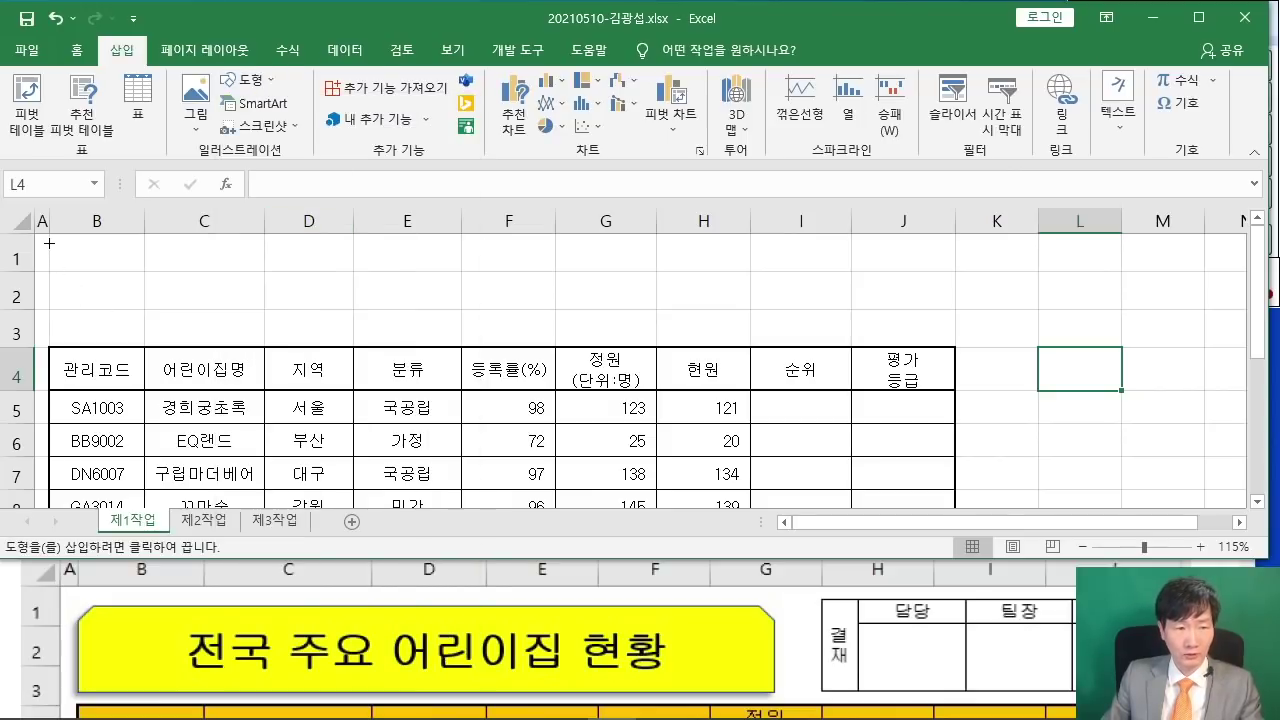
left_click_drag(48, 243, 618, 337)
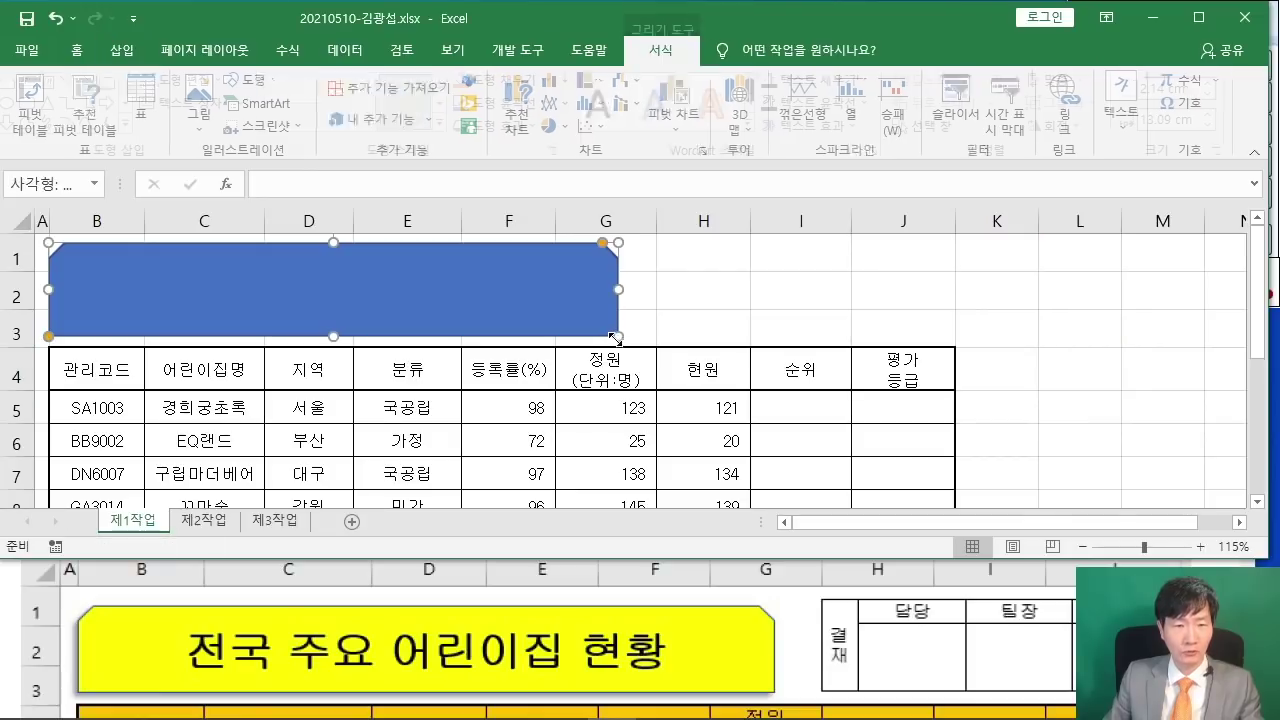
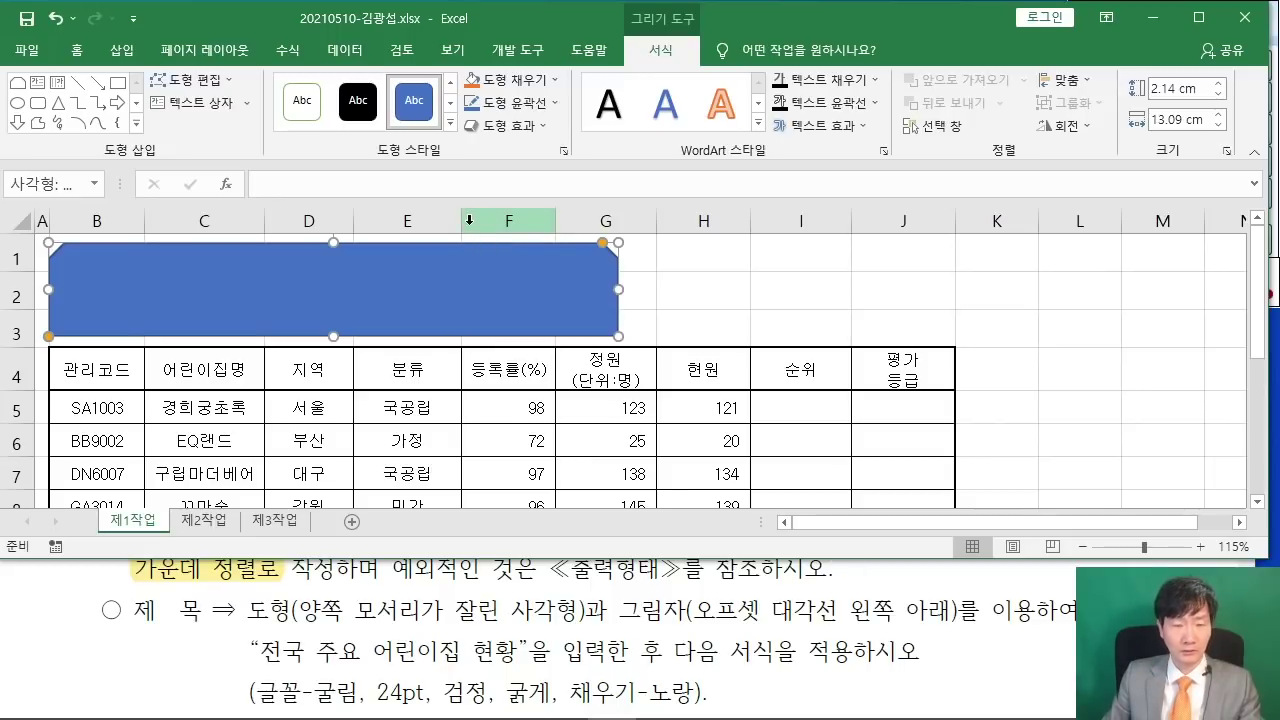
- Give the blue title rectangle the Outer 'Offset: Bottom Left' shadow preset from Shape Effects
left_click(530, 126)
mouse_move(541, 218)
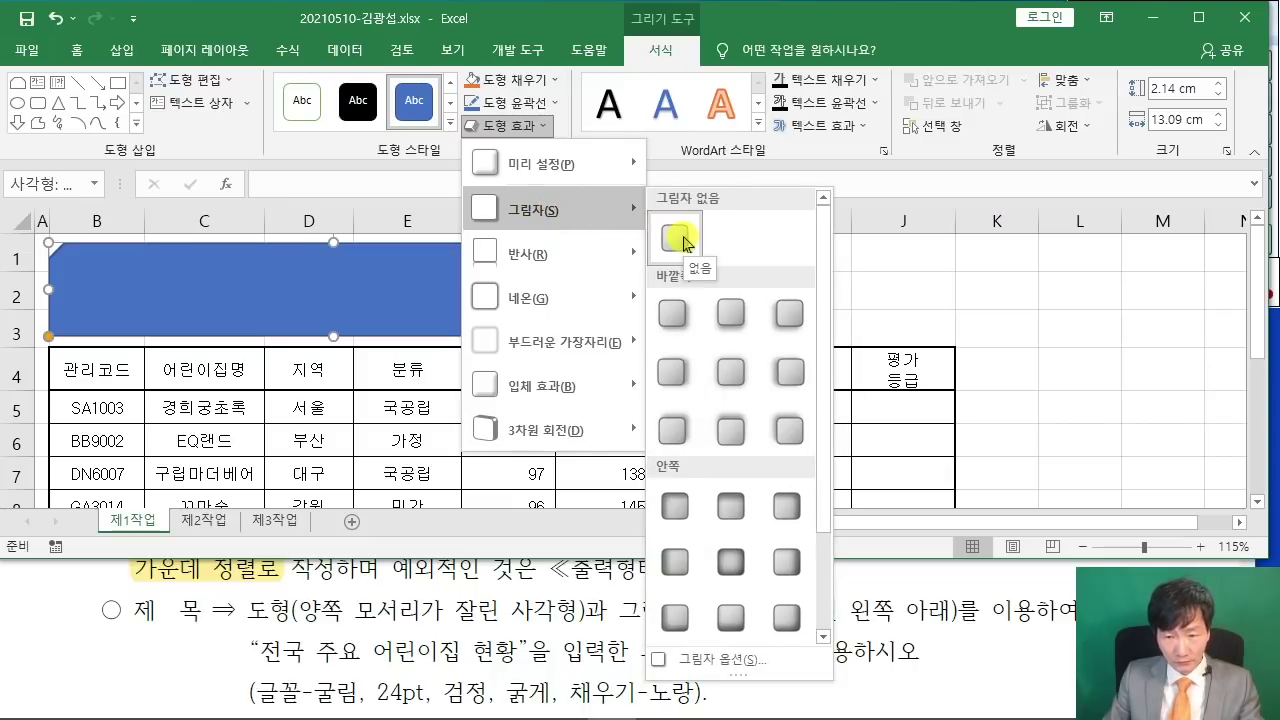
left_click(805, 15)
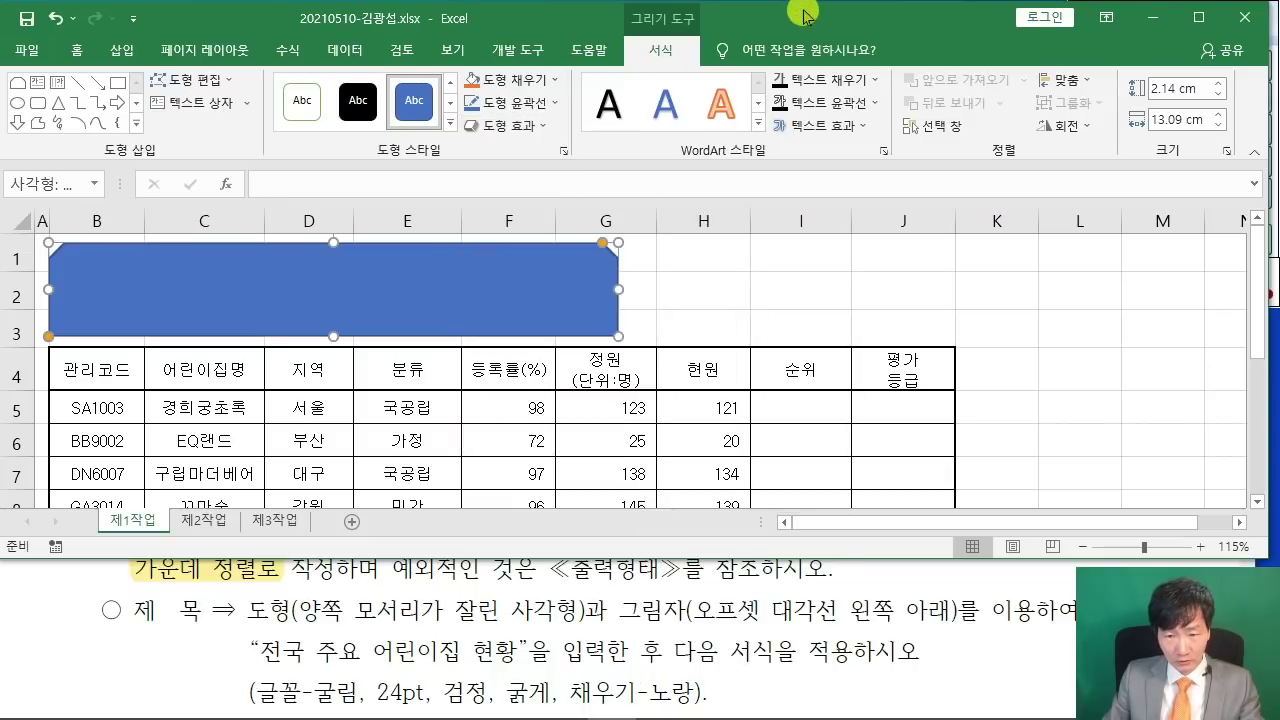
left_click(527, 127)
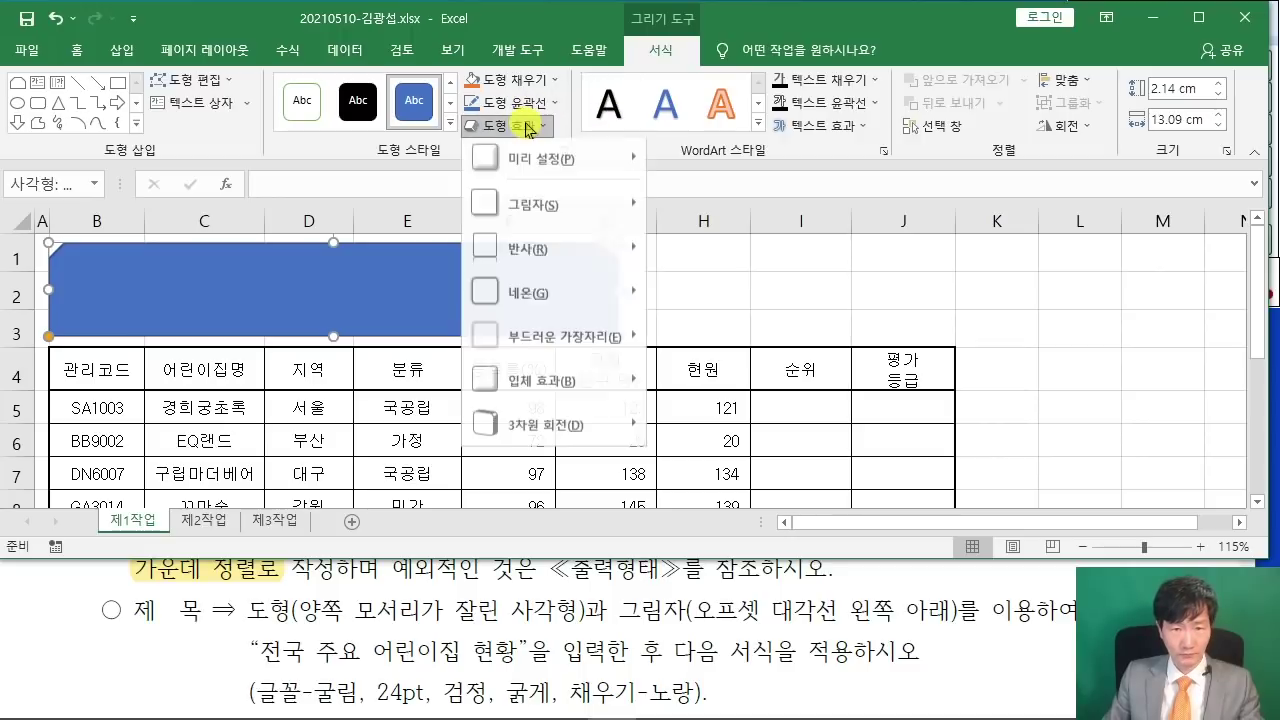
mouse_move(545, 205)
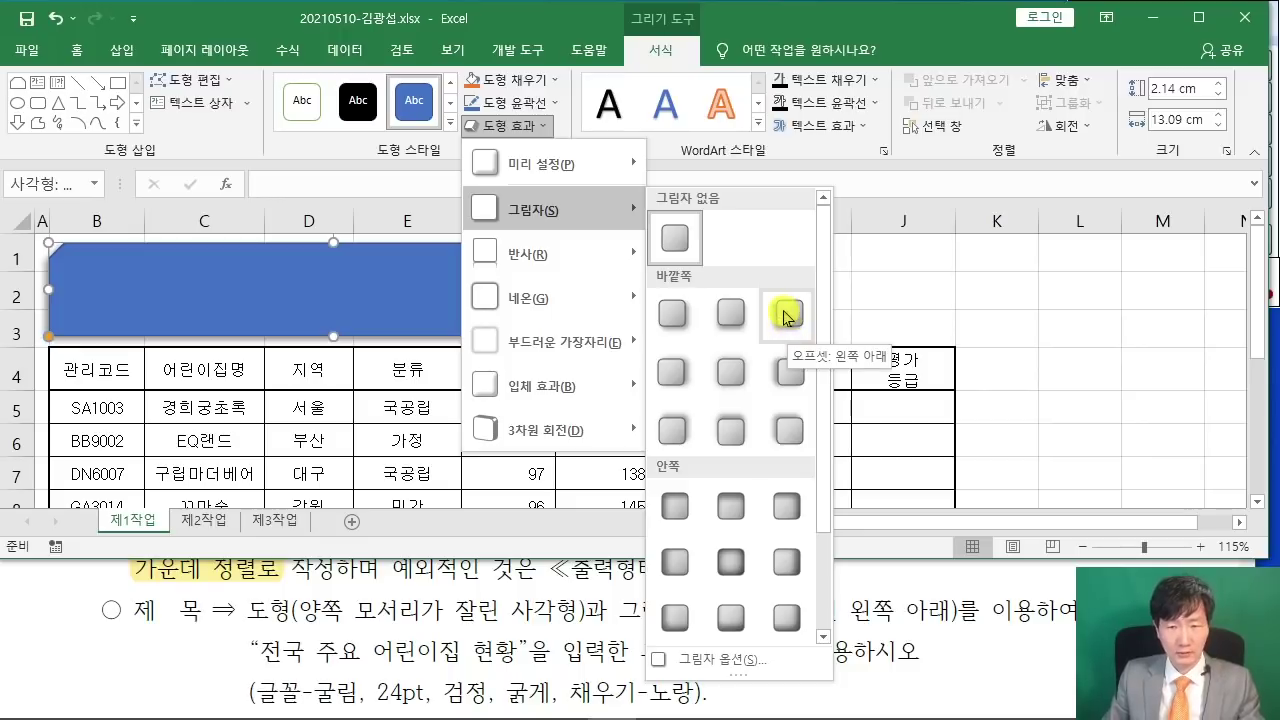
left_click(785, 317)
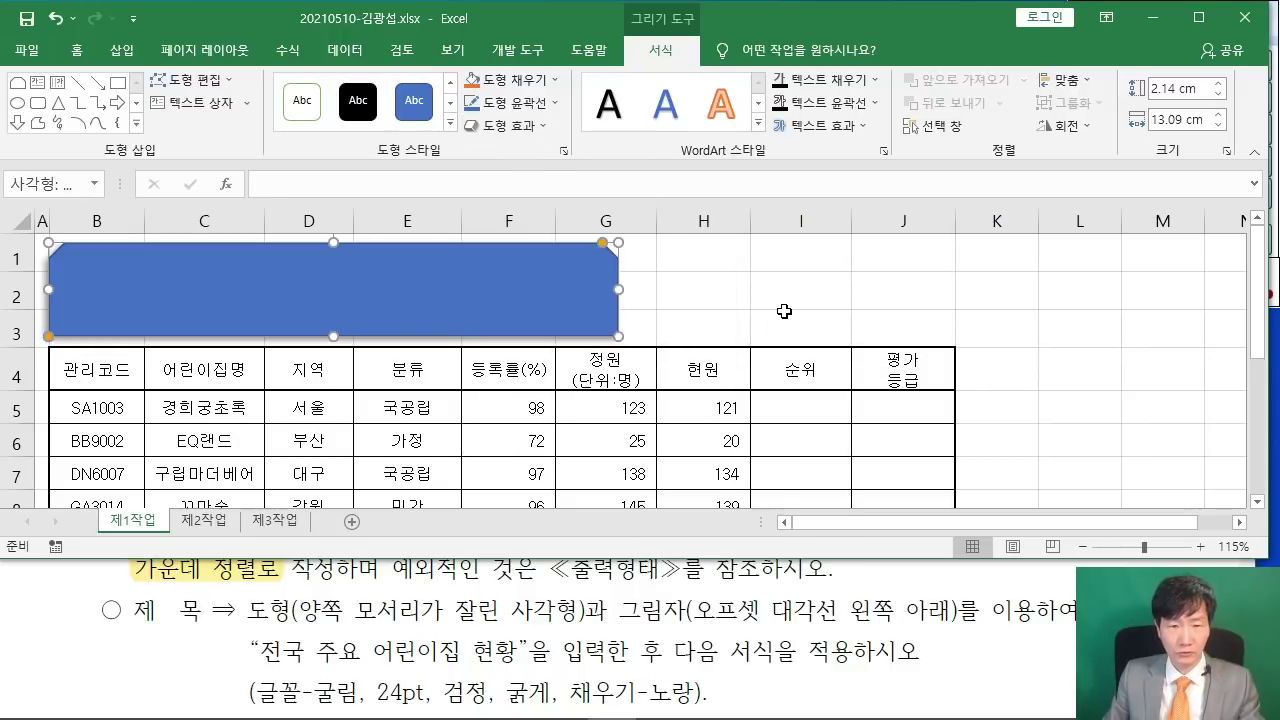
- Type the title 전국 주요 어린이집 현황 inside the blue snipped-corner shape
left_click(369, 303)
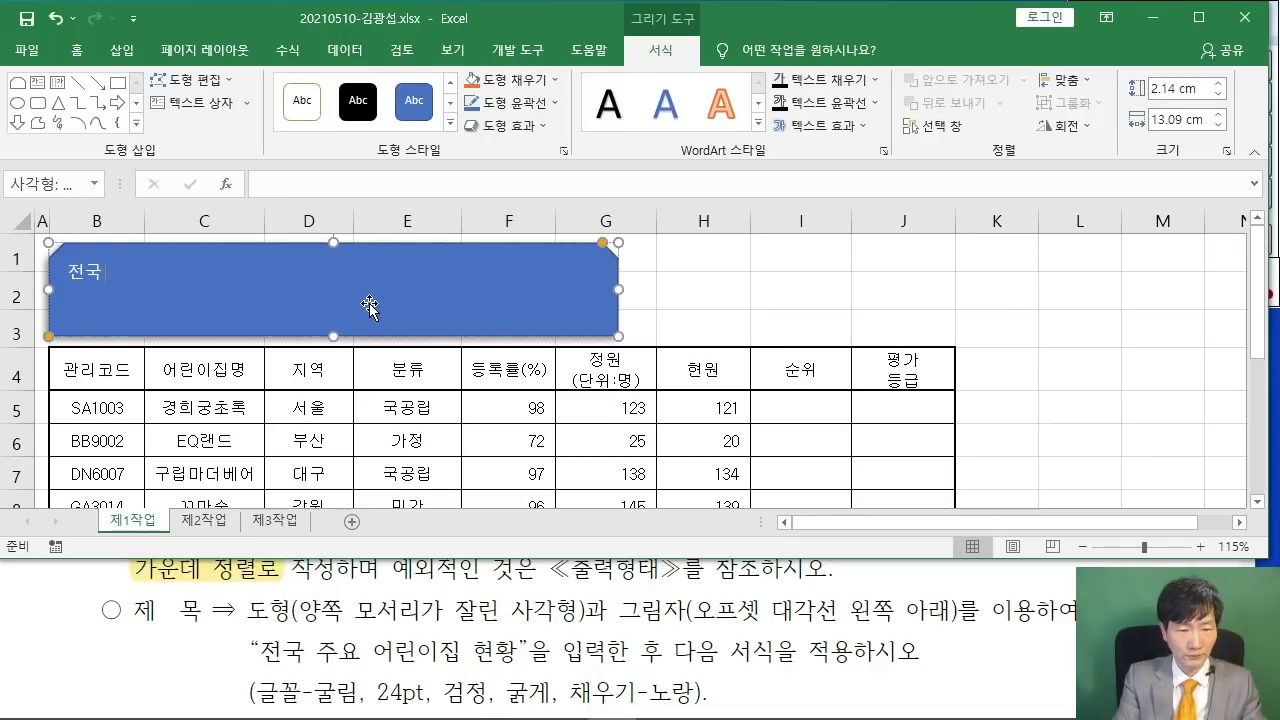
type("전국 주요 DJFLSDLWLQ")
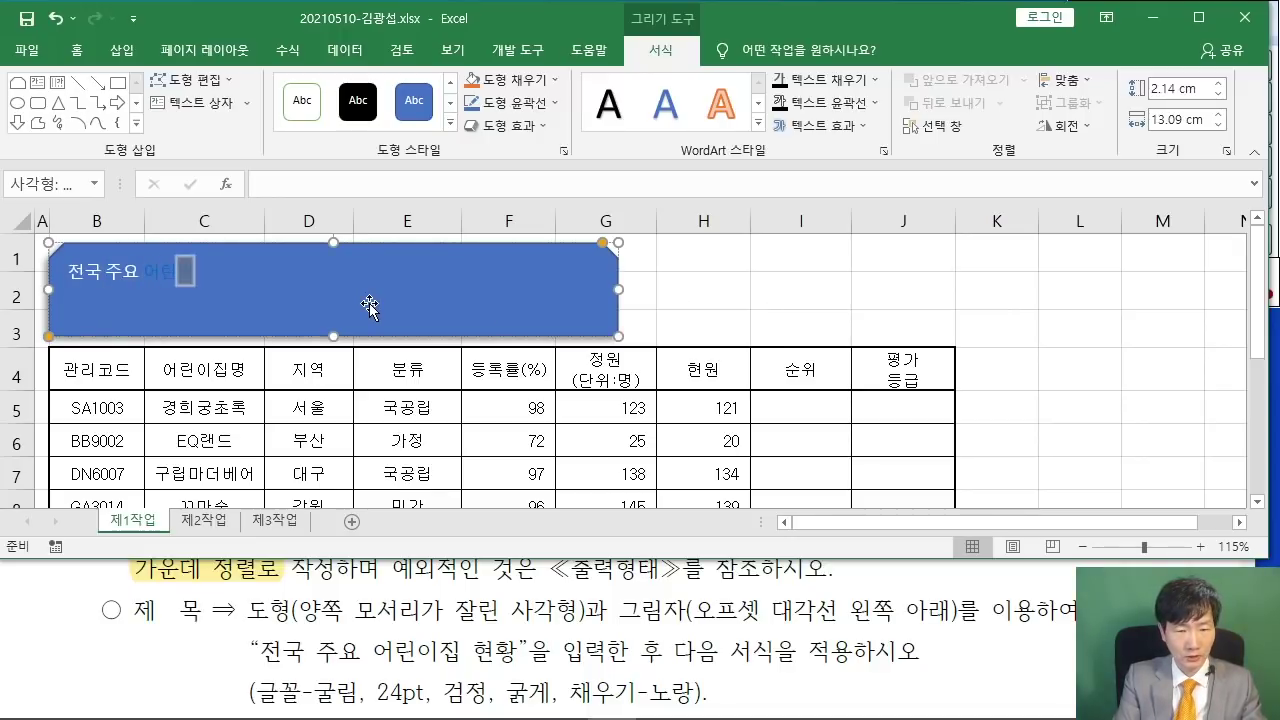
type(" GUSGH")
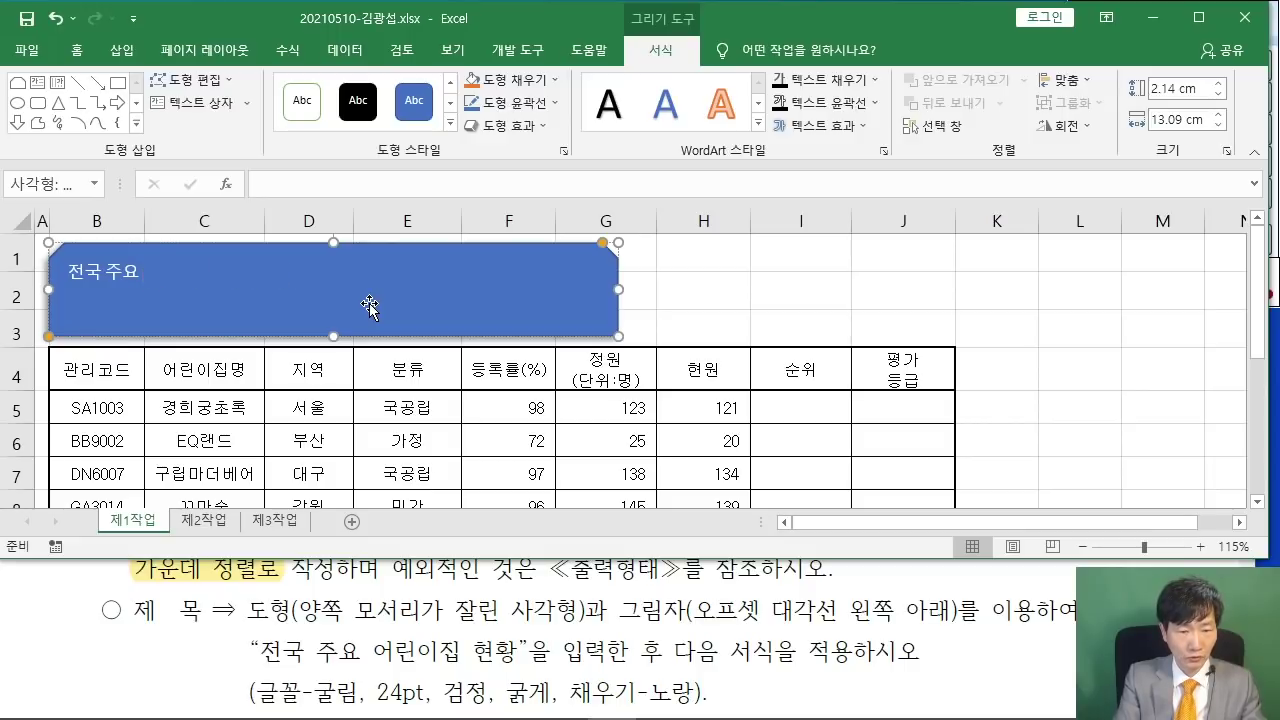
type("이집")
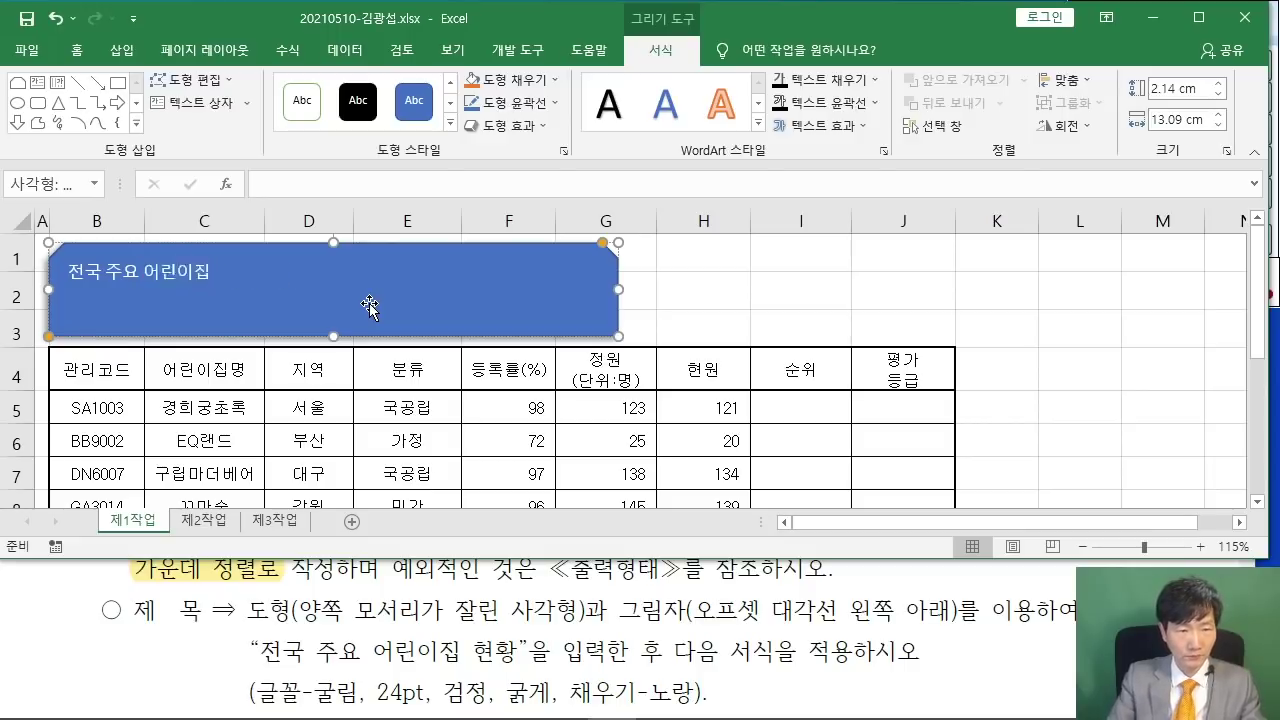
type(" 현")
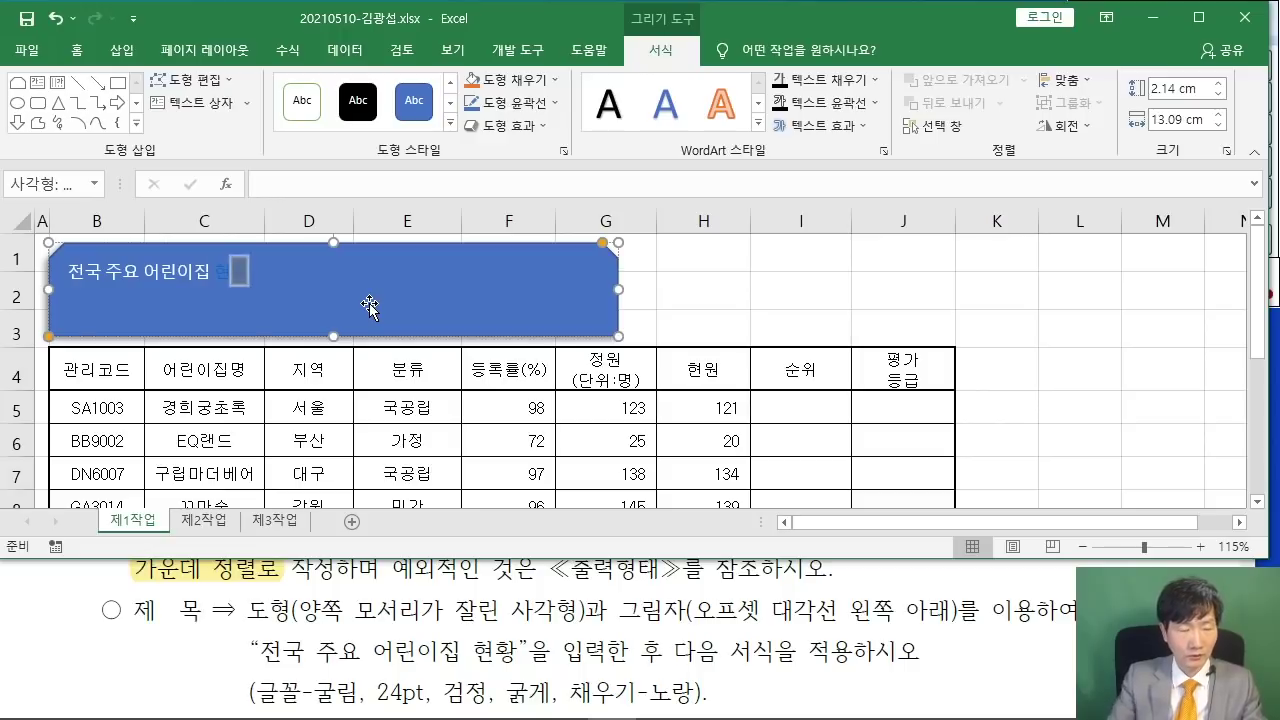
type("황")
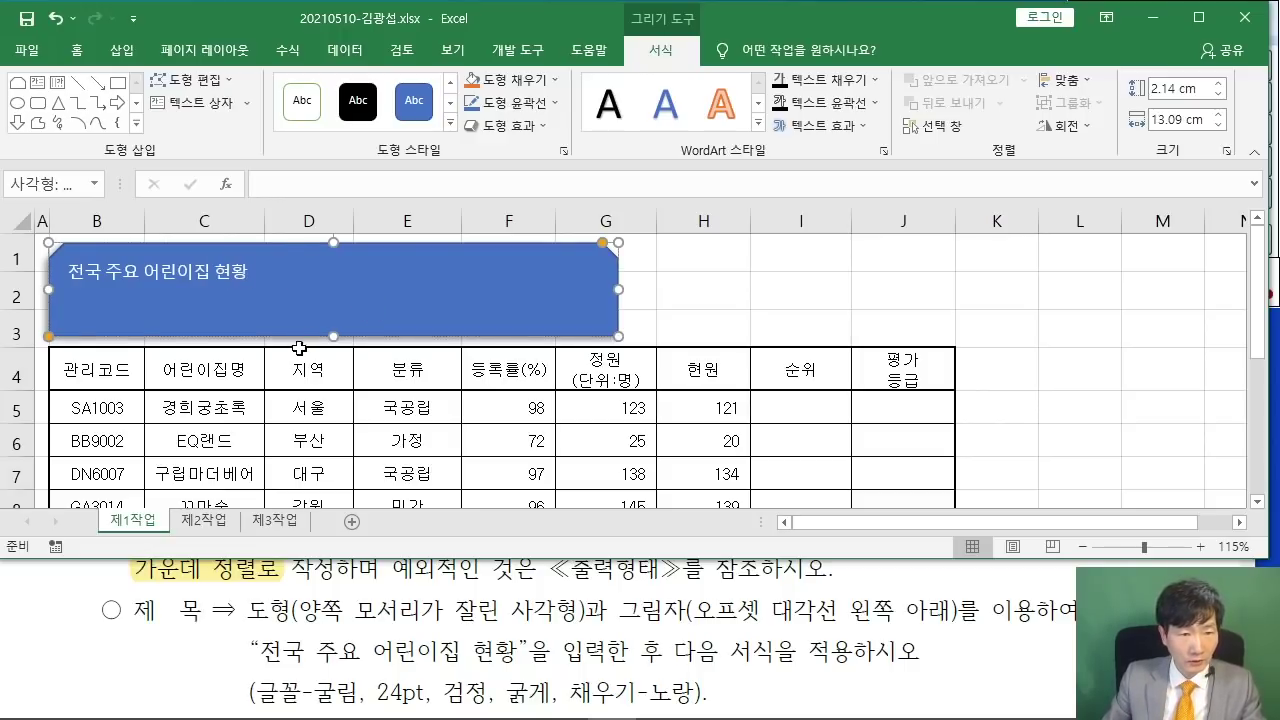
- Set the title text to 굴림, 24 pt, black and bold
left_click(76, 49)
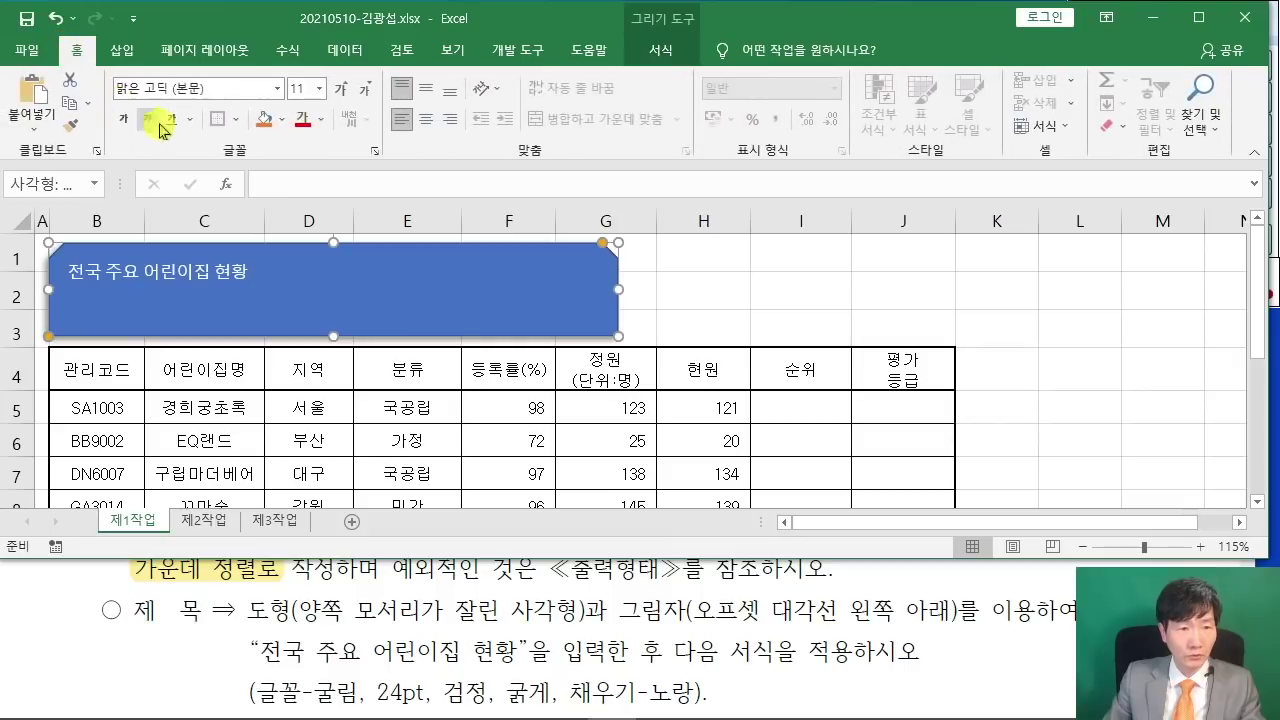
scroll(343, 570, "down", 1)
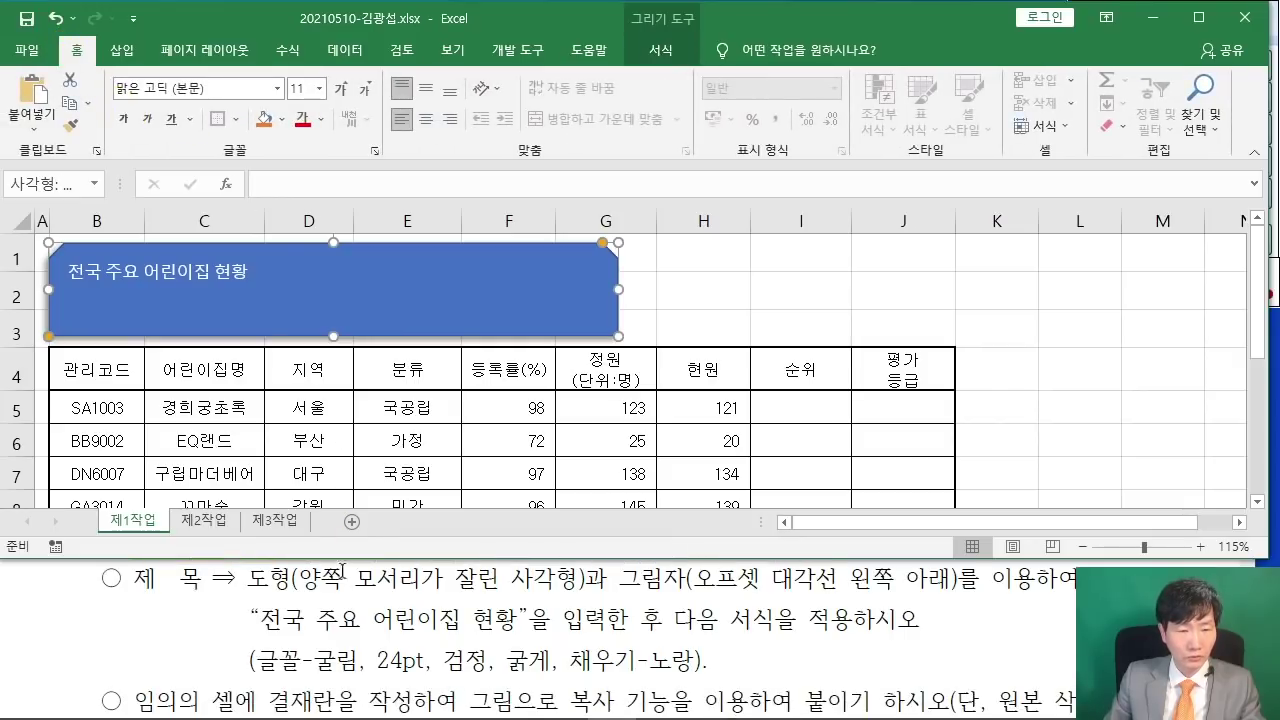
left_click(222, 94)
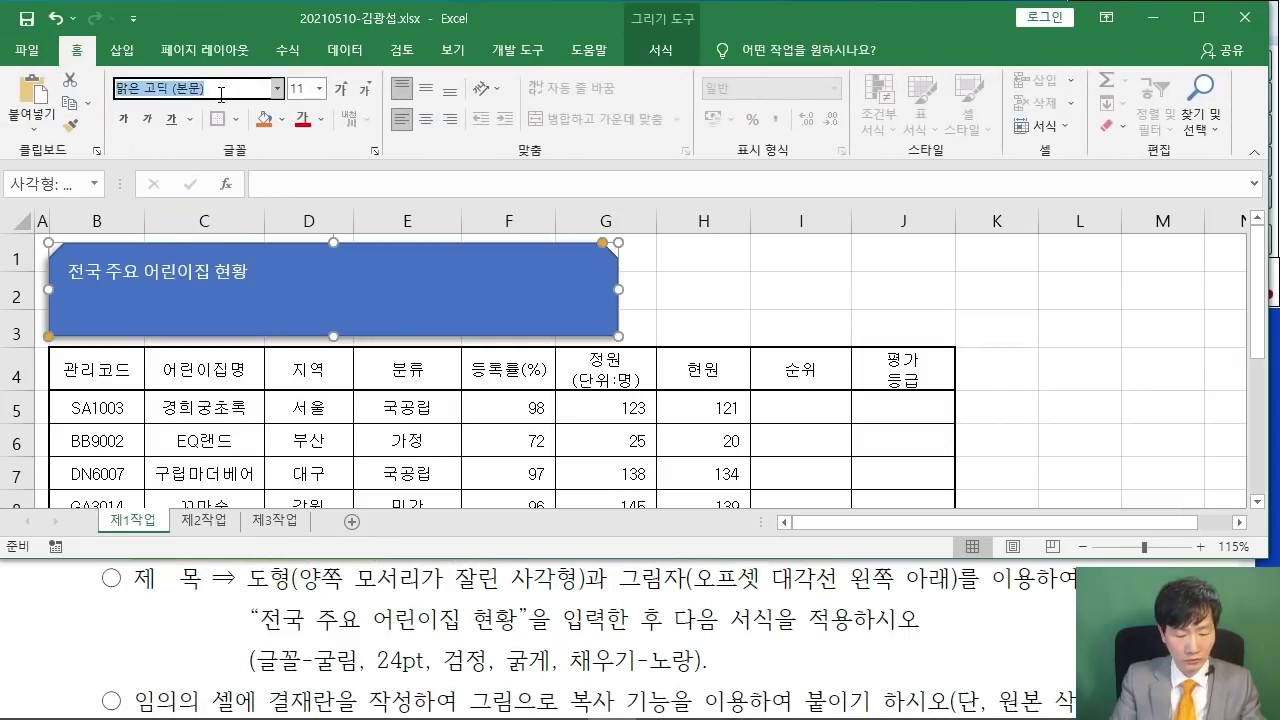
type("RNFFLA")
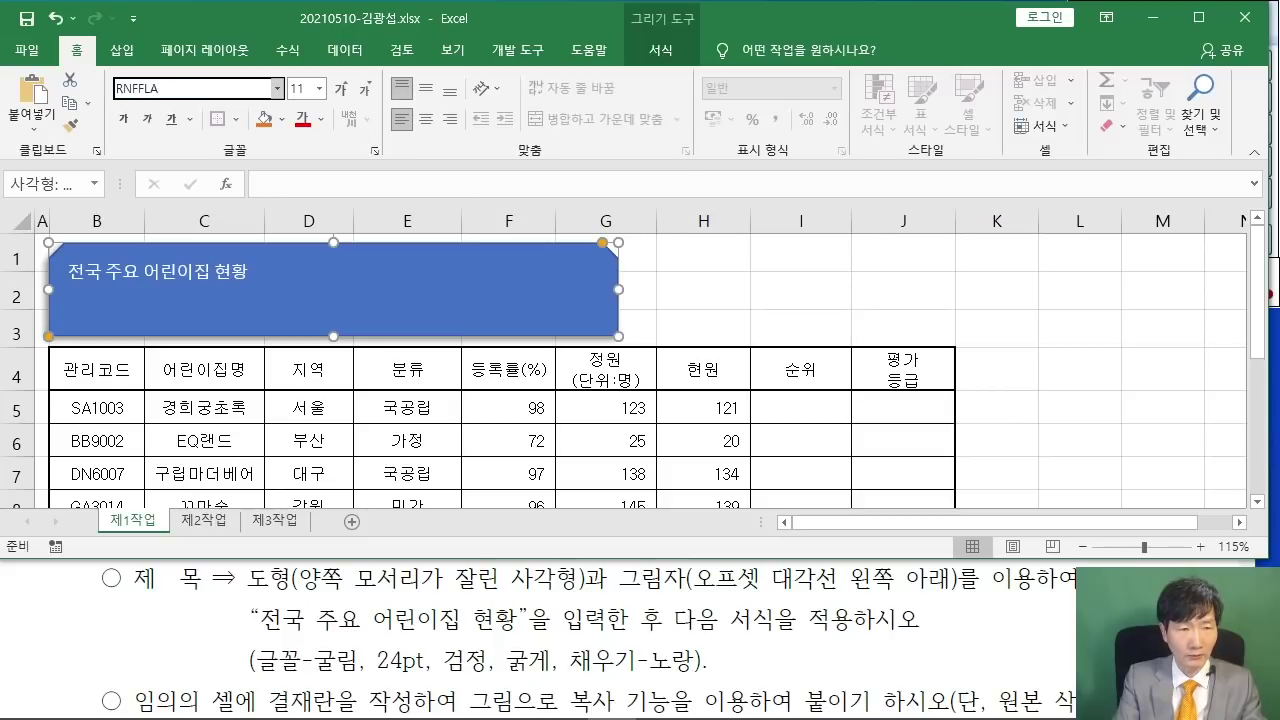
key("Return")
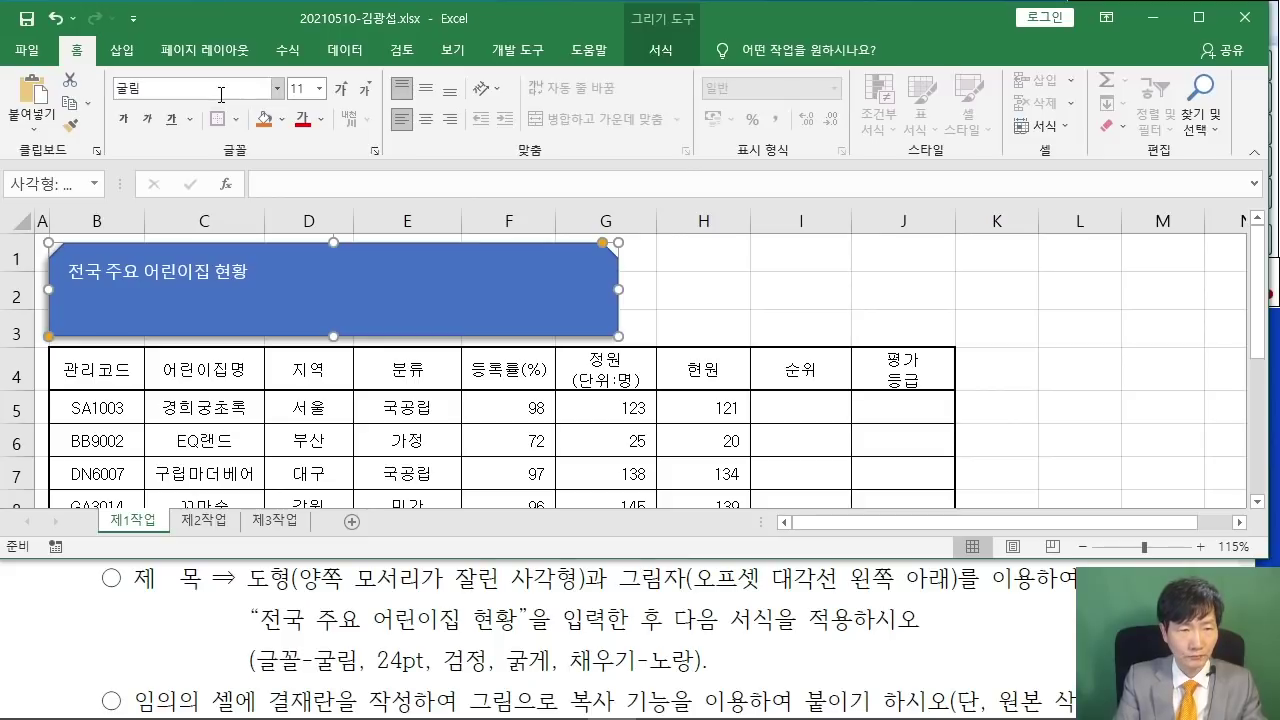
left_click(297, 88)
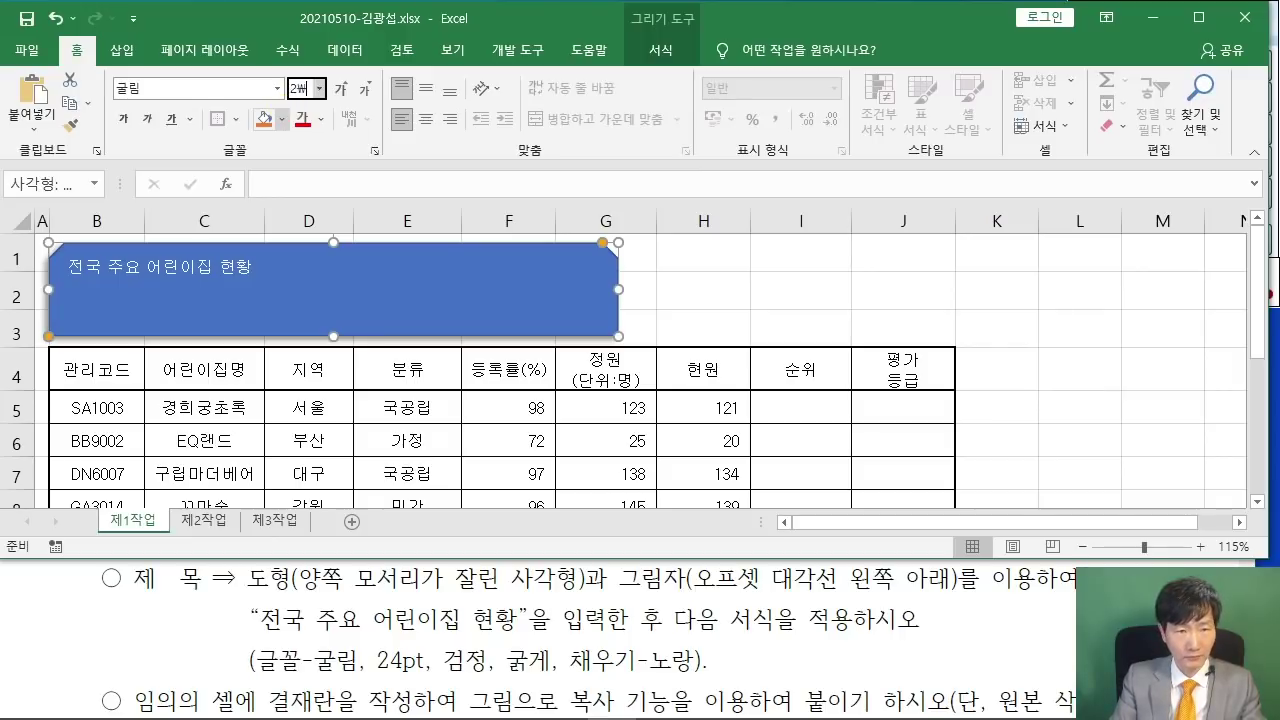
key("Return")
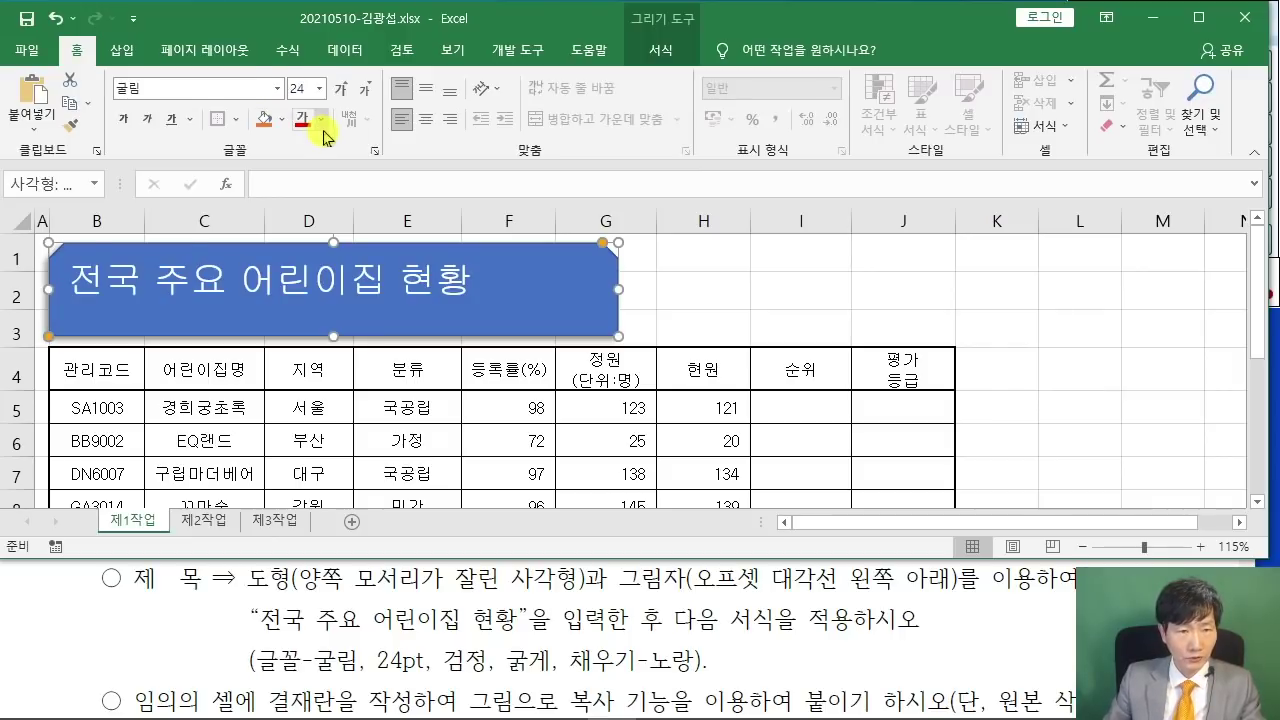
left_click(321, 119)
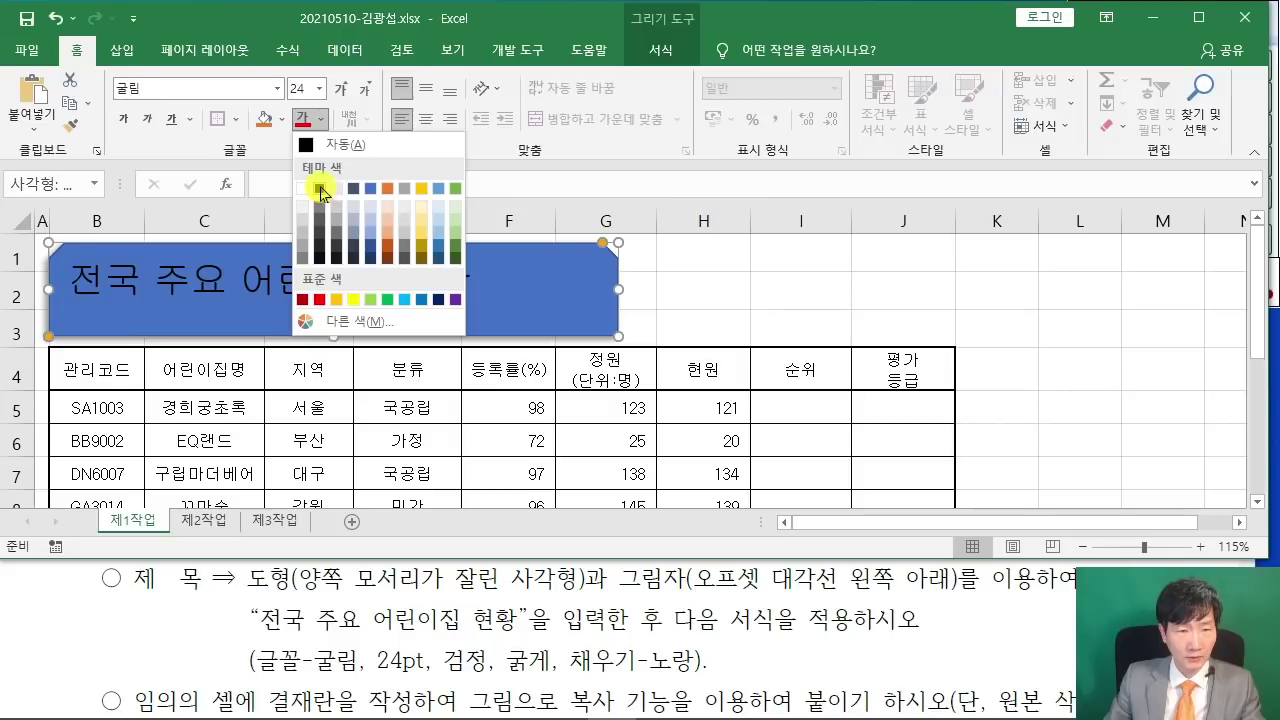
left_click(320, 189)
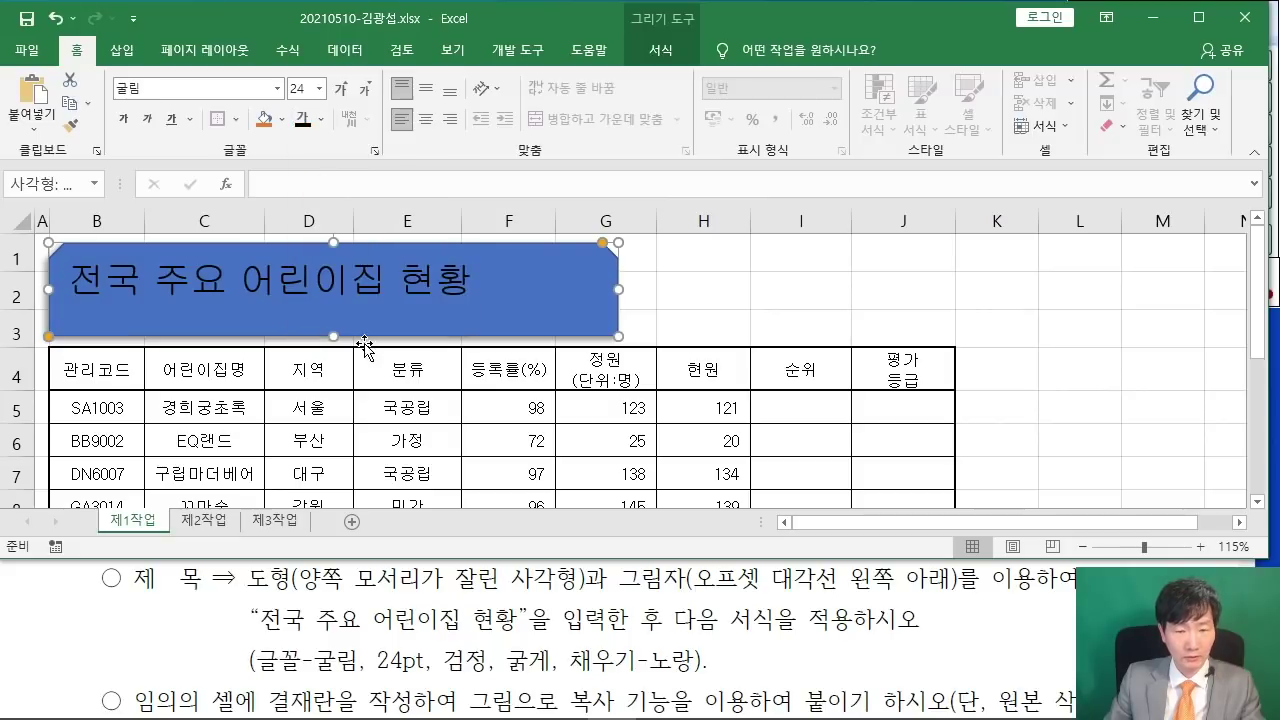
left_click(123, 119)
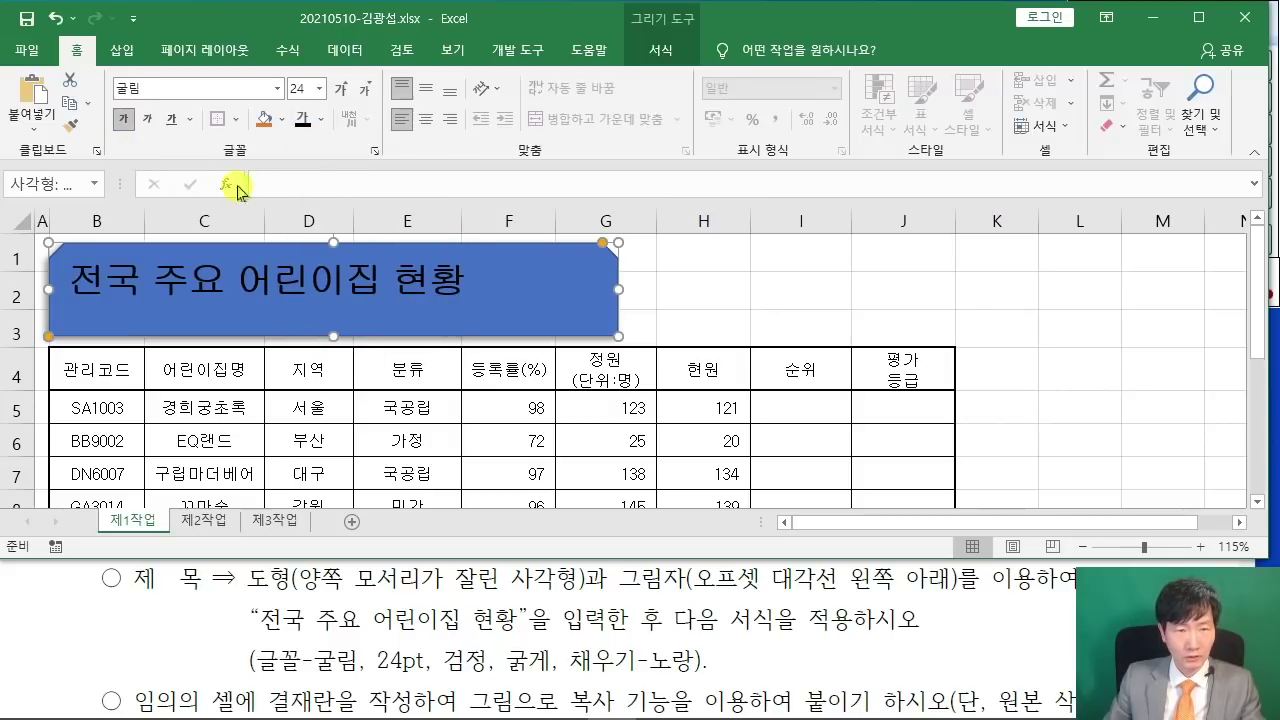
- Fill the title shape yellow and centre the text vertically and horizontally
left_click(284, 120)
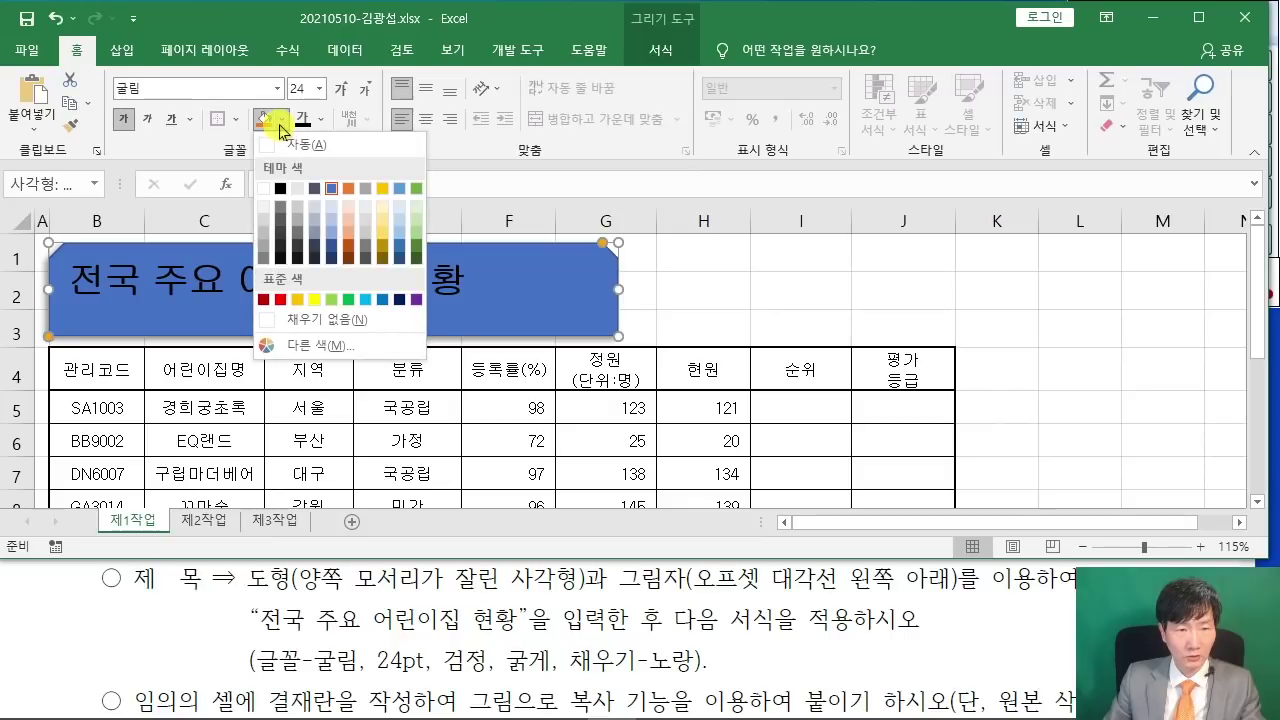
left_click(316, 300)
scroll(629, 627, "up", 5)
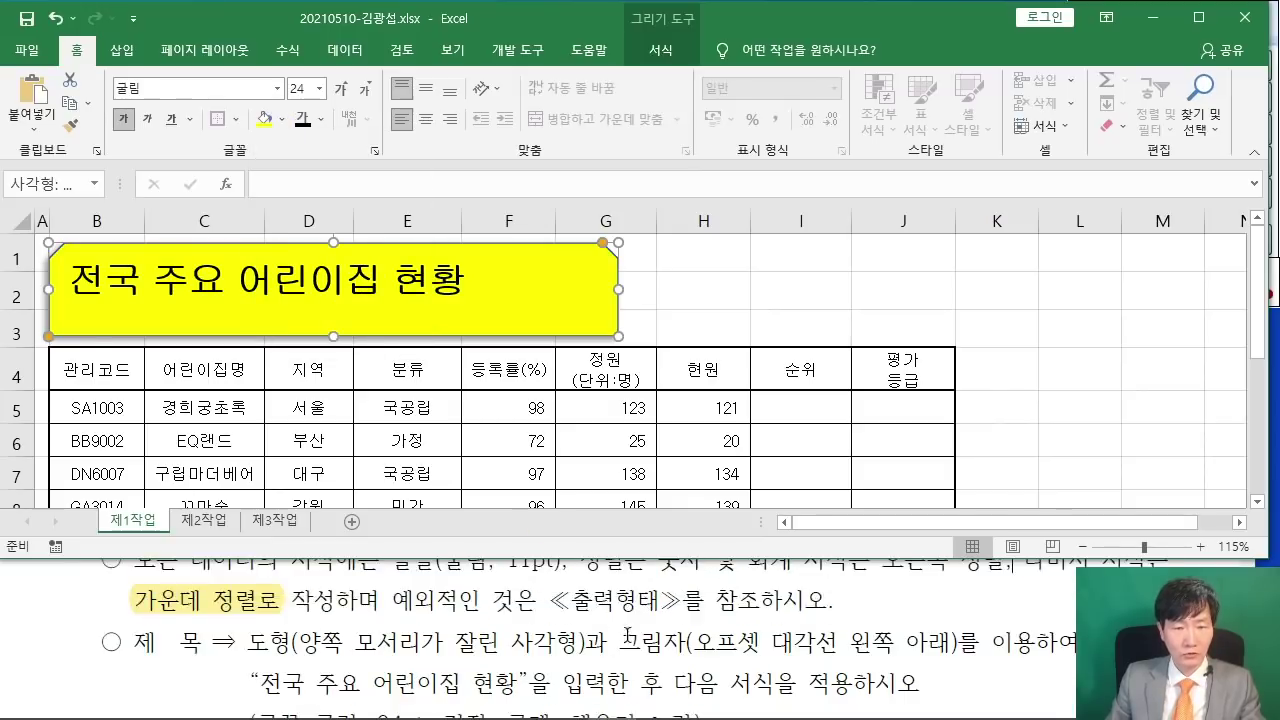
scroll(629, 627, "up", 8)
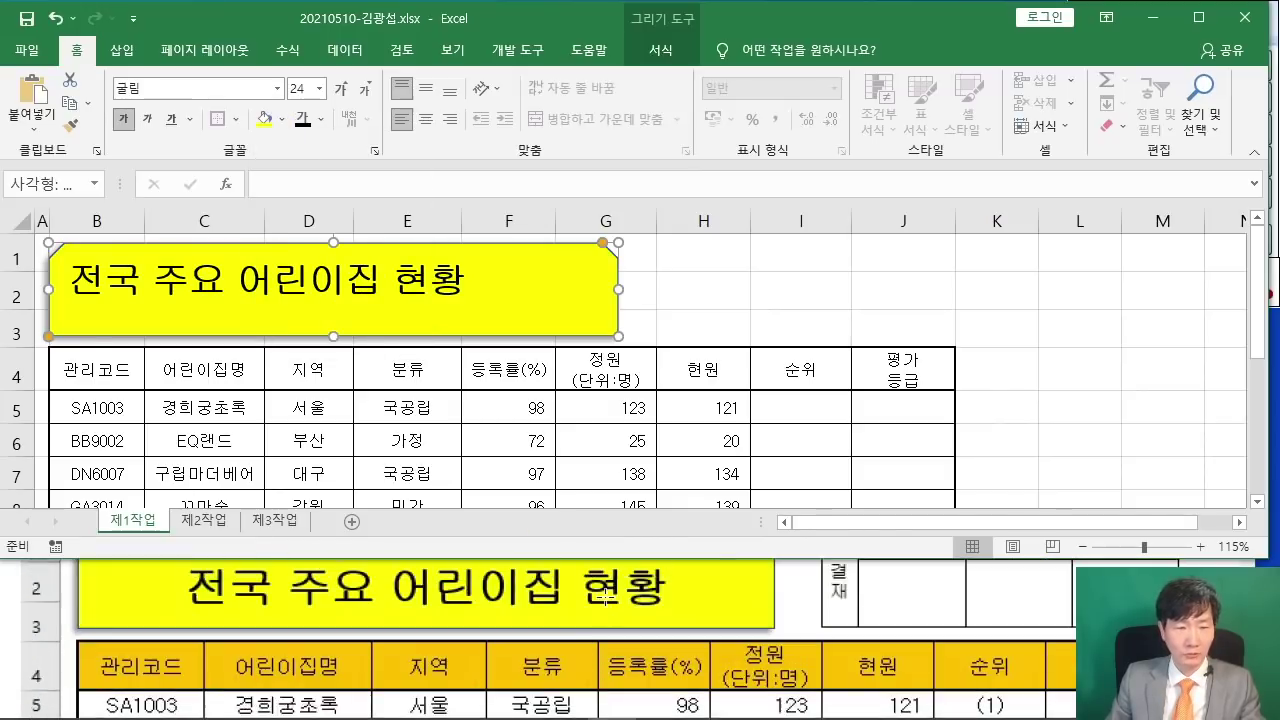
left_click(426, 88)
left_click(426, 119)
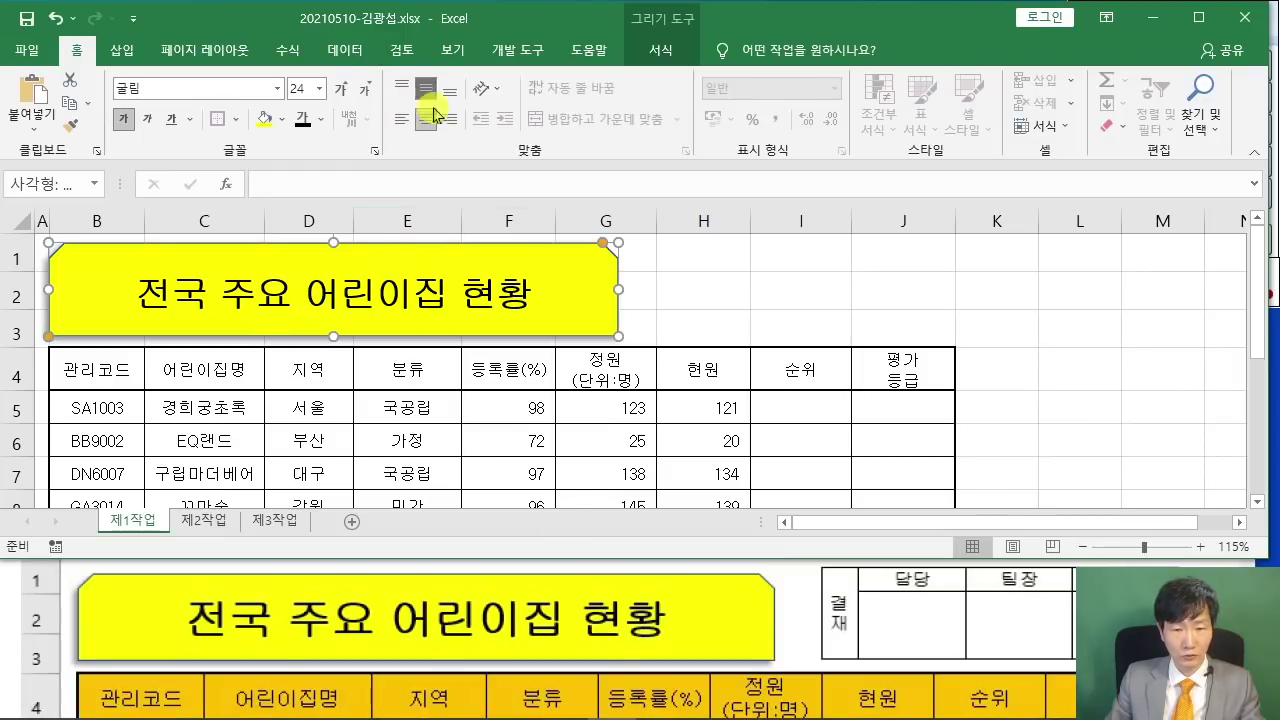
left_click(1138, 374)
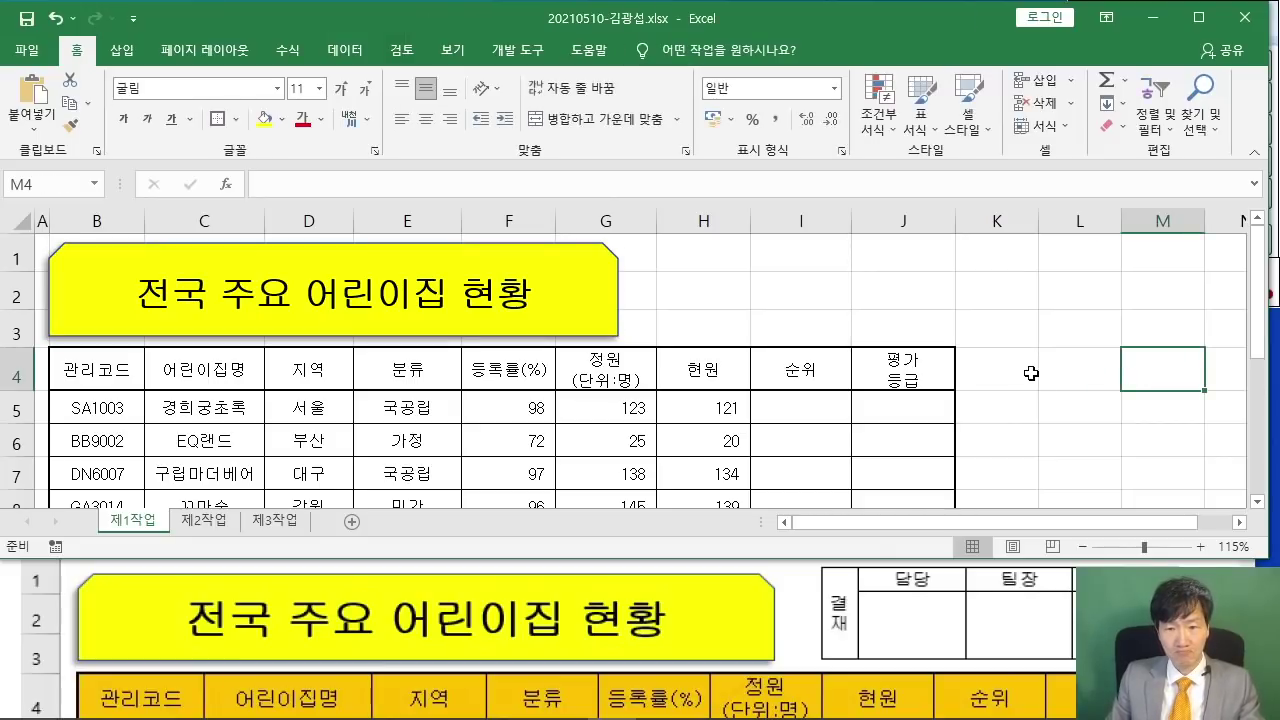
scroll(975, 405, "down", 6)
scroll(966, 483, "up", 4)
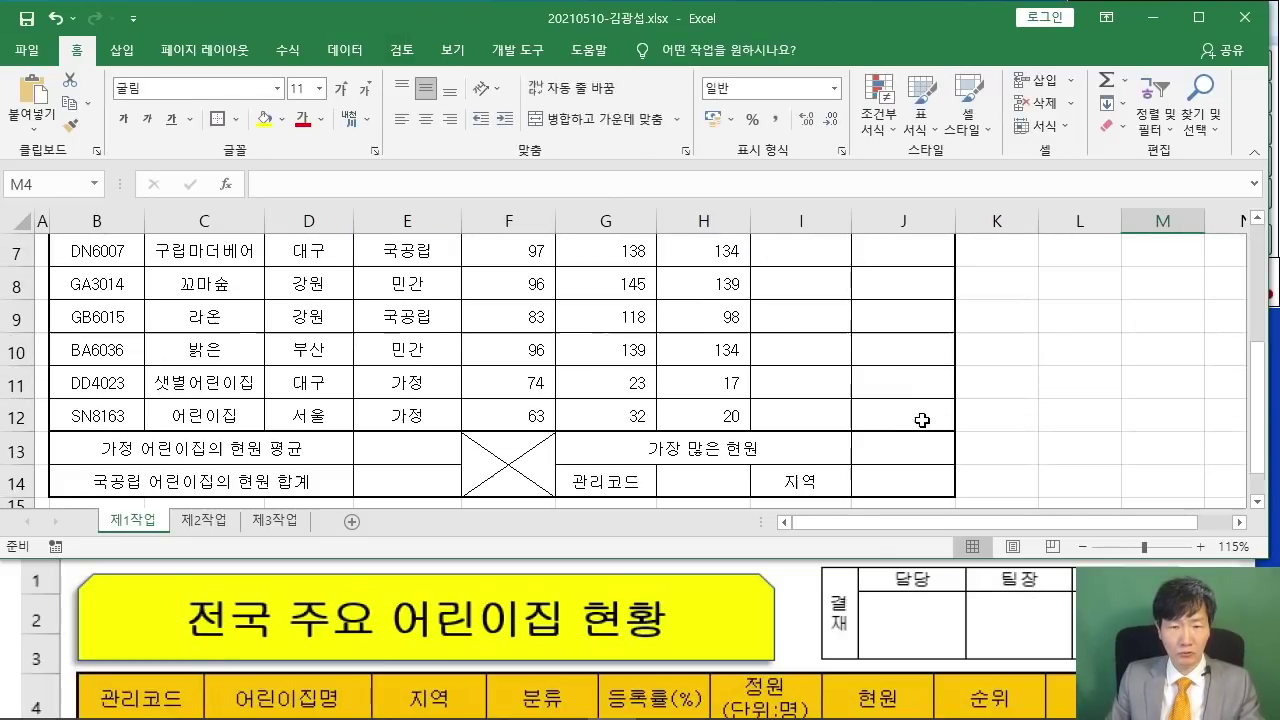
scroll(949, 443, "up", 2)
scroll(966, 491, "down", 1)
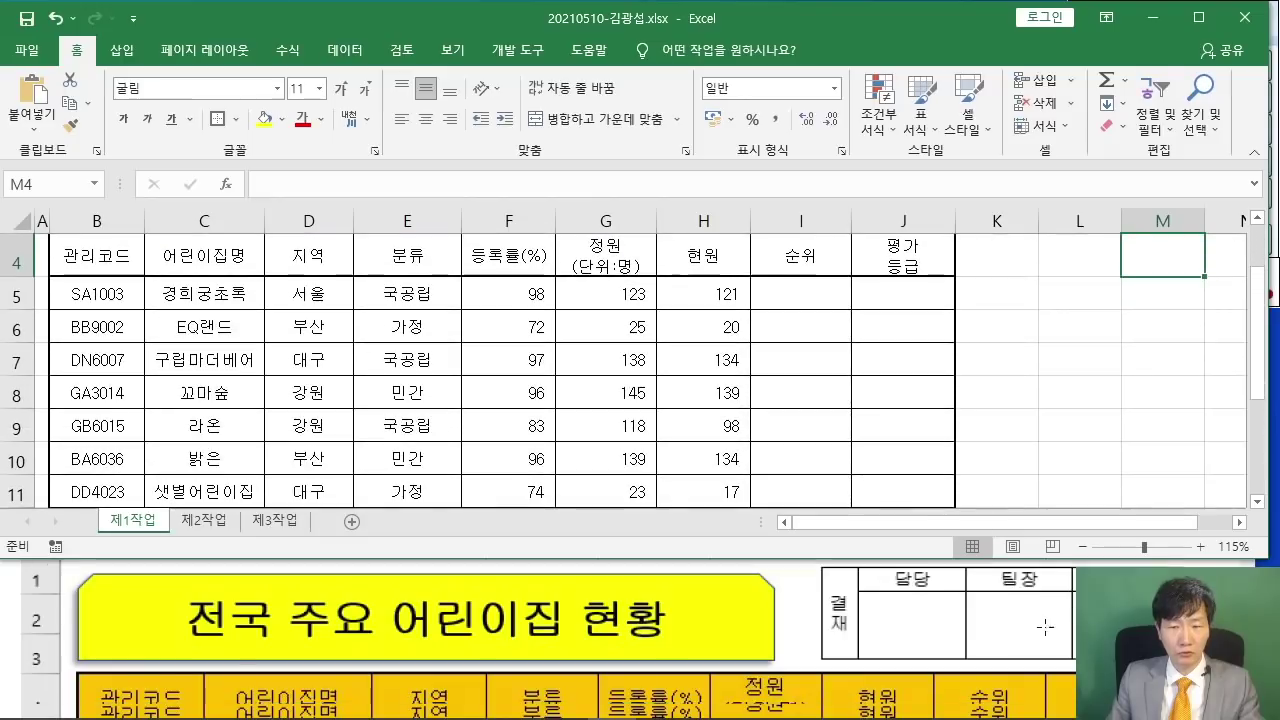
scroll(1045, 627, "down", 5)
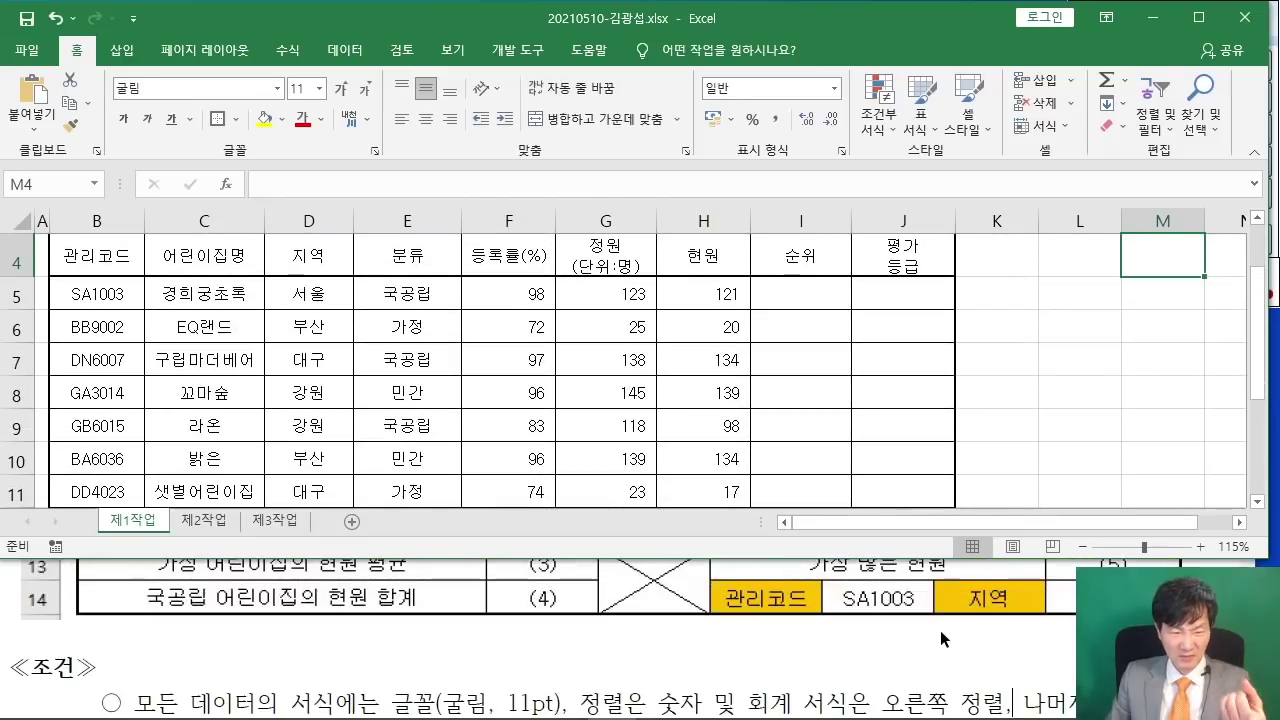
scroll(940, 638, "down", 5)
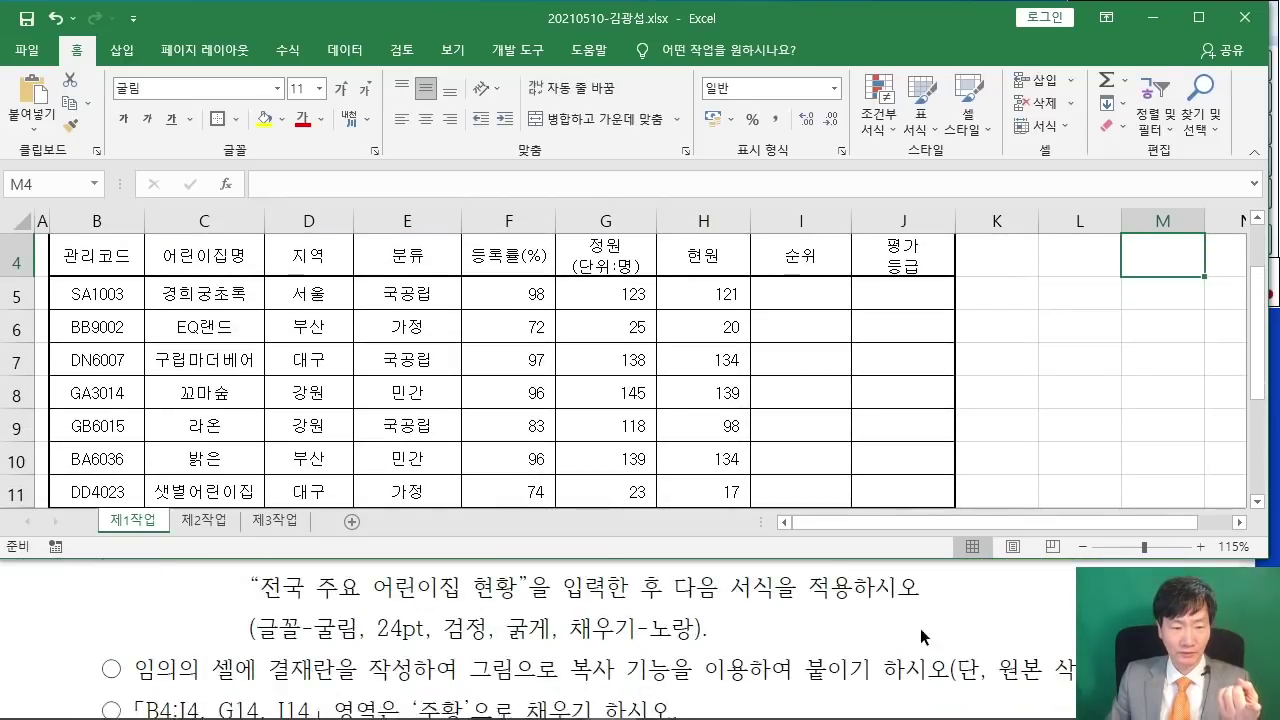
scroll(922, 637, "down", 1)
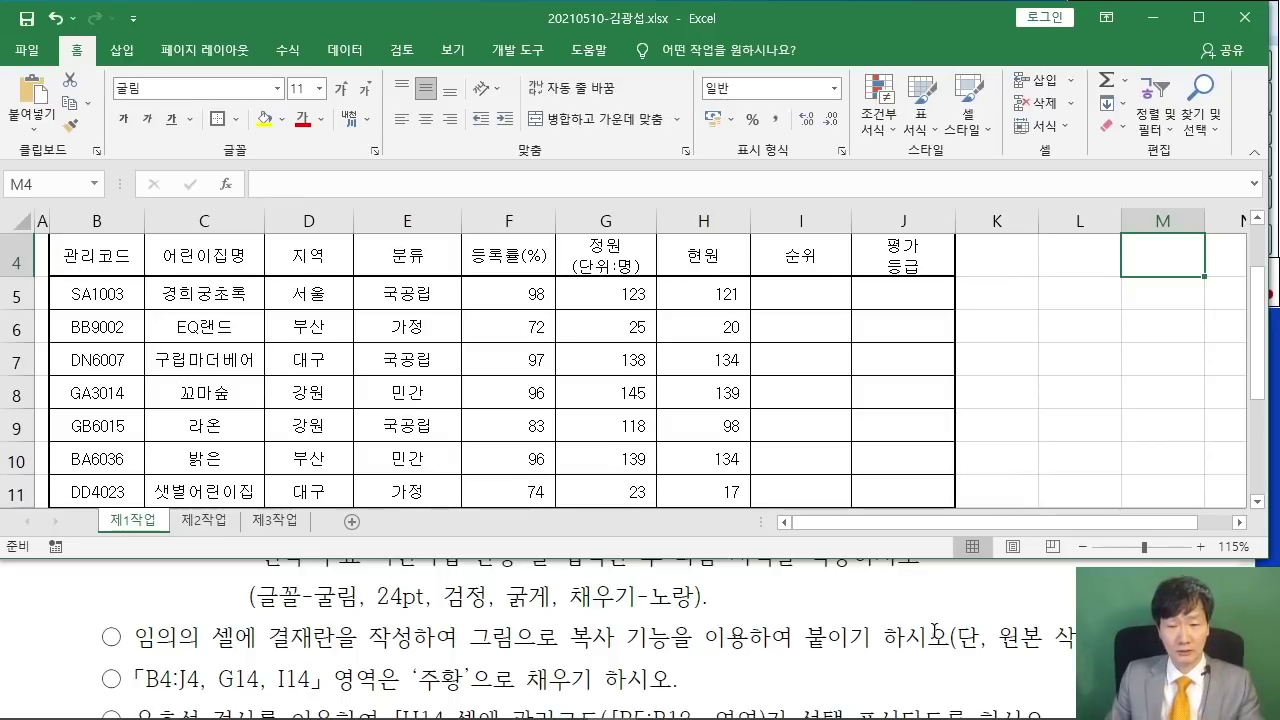
scroll(935, 632, "up", 10)
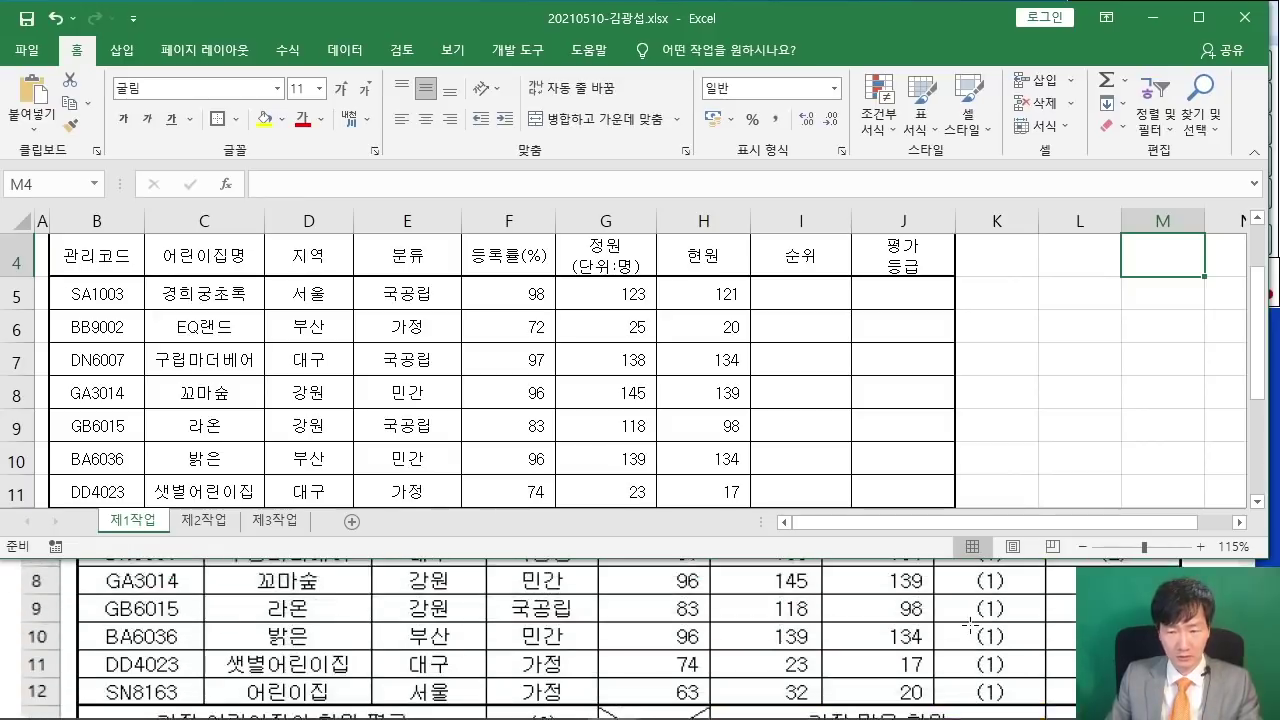
scroll(970, 625, "up", 5)
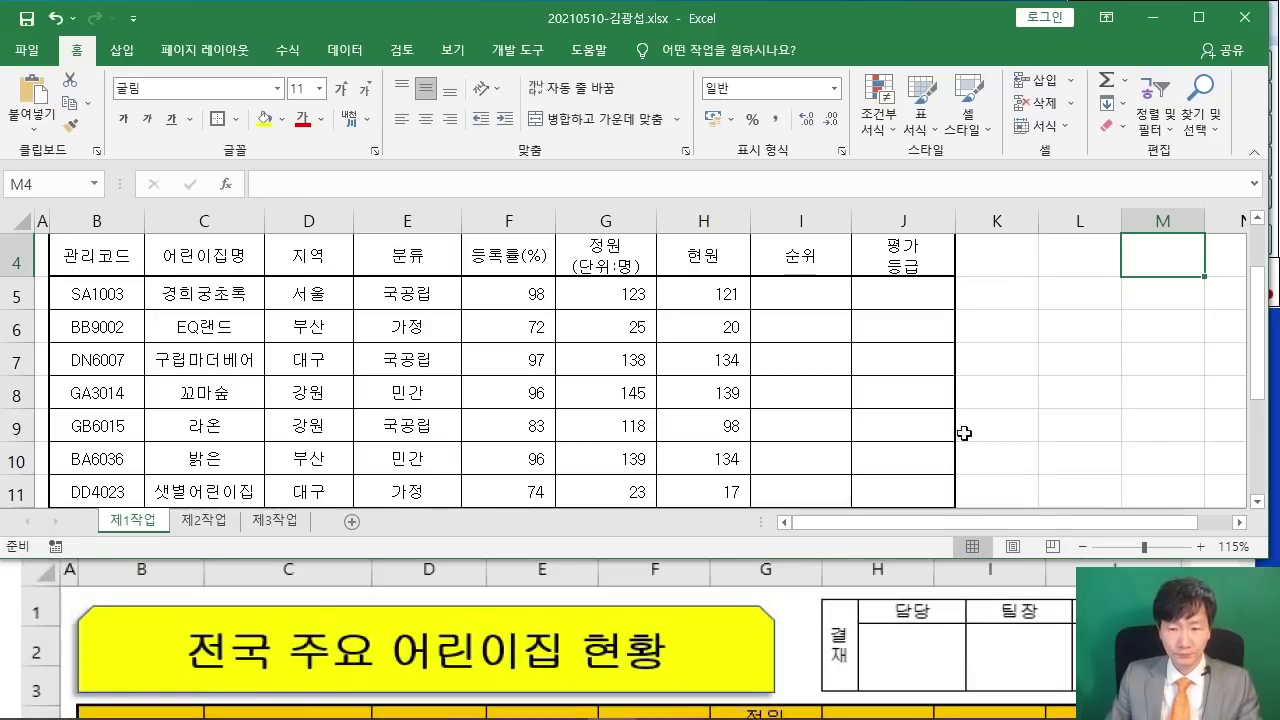
- On the 제2작업 sheet, enter 결재 in cell C2, moving it from C3
left_click(205, 520)
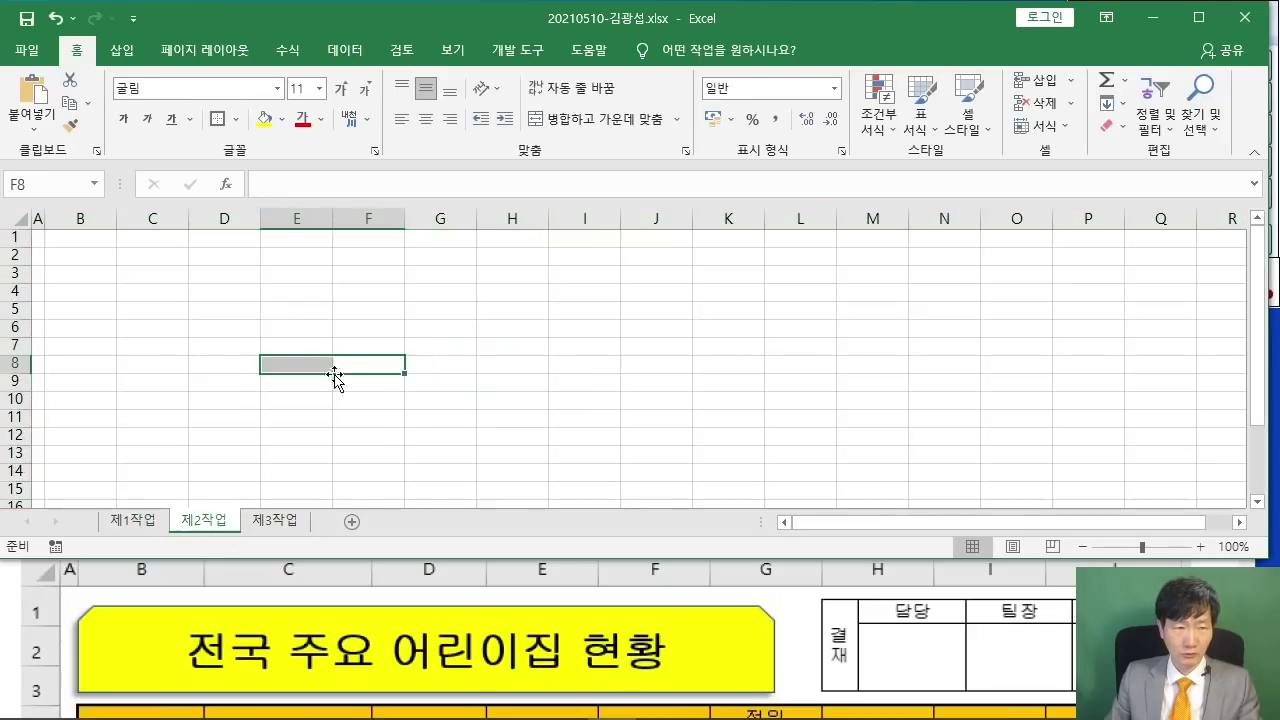
scroll(243, 397, "up", 6)
left_click(290, 304)
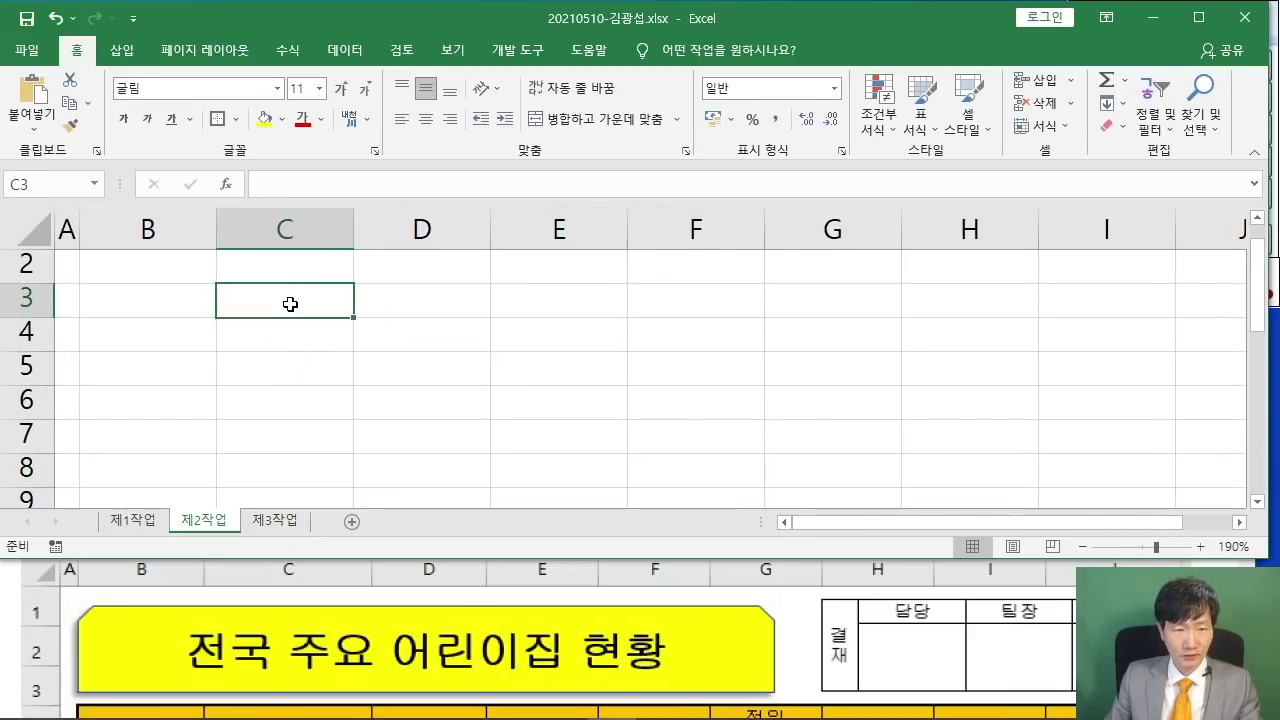
type("결재")
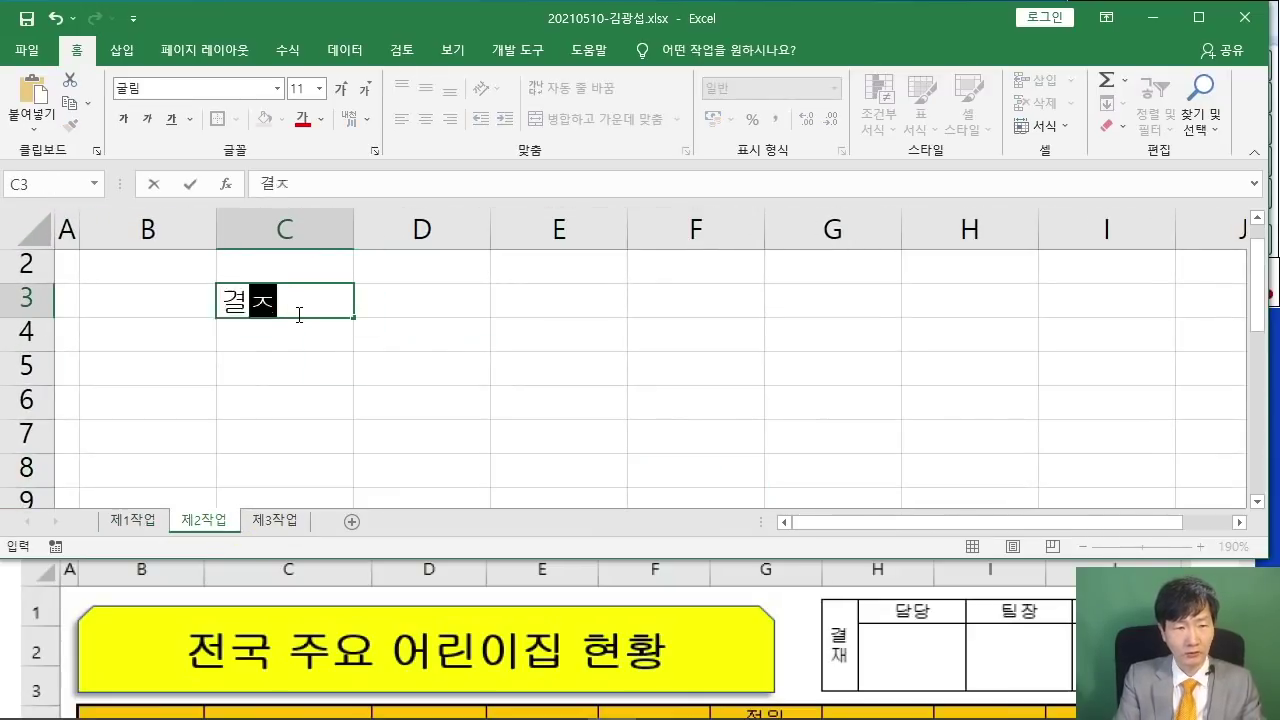
key("Tab")
key("Return")
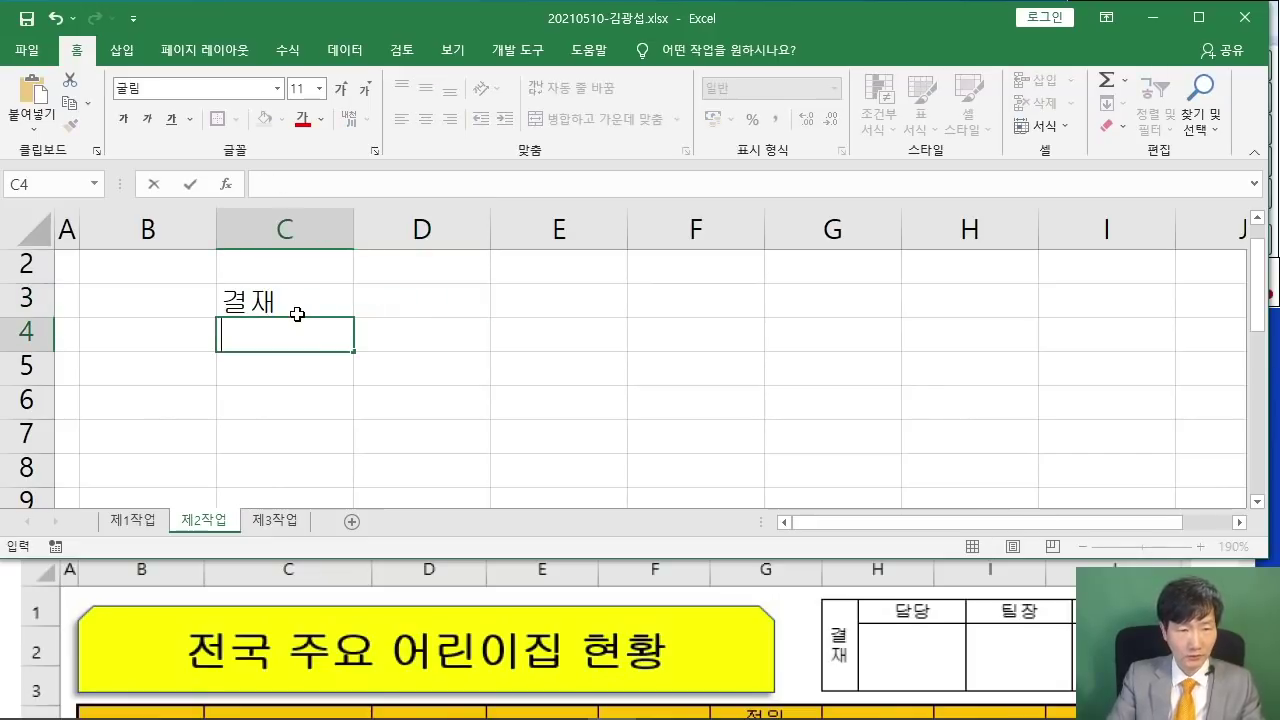
key("Up")
key("BackSpace")
key("Up")
type("결재")
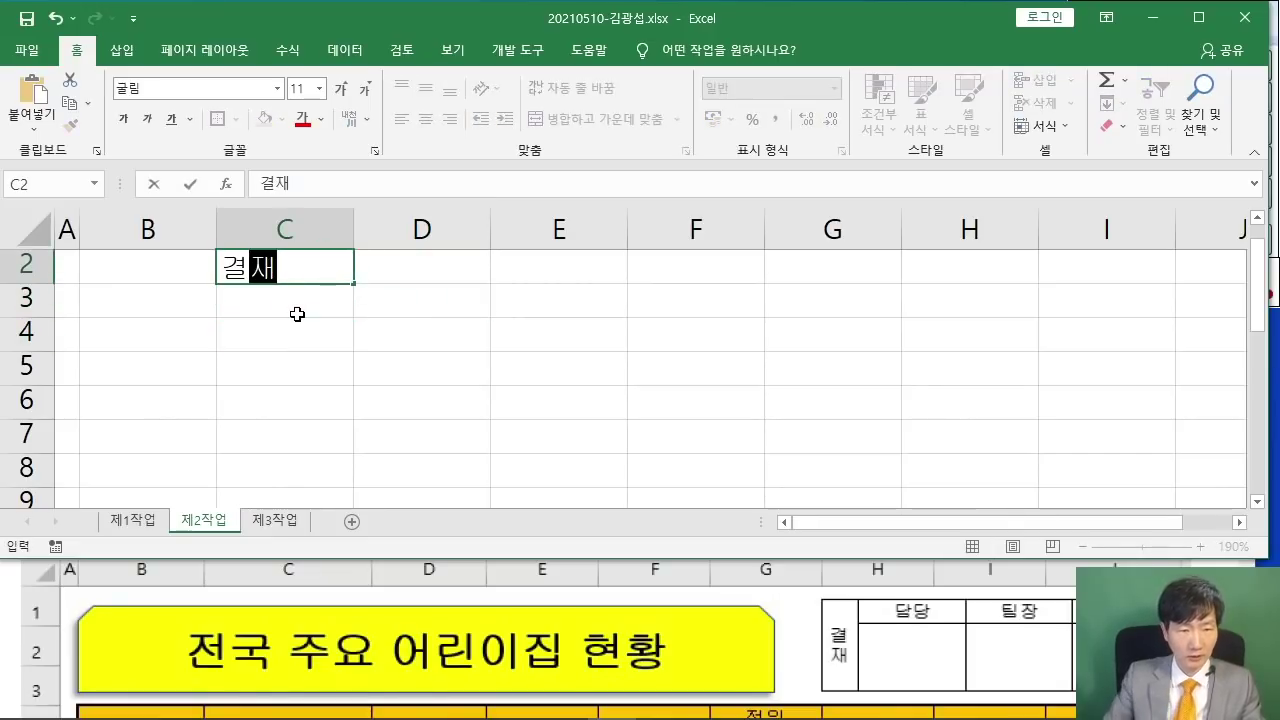
scroll(298, 315, "up", 1)
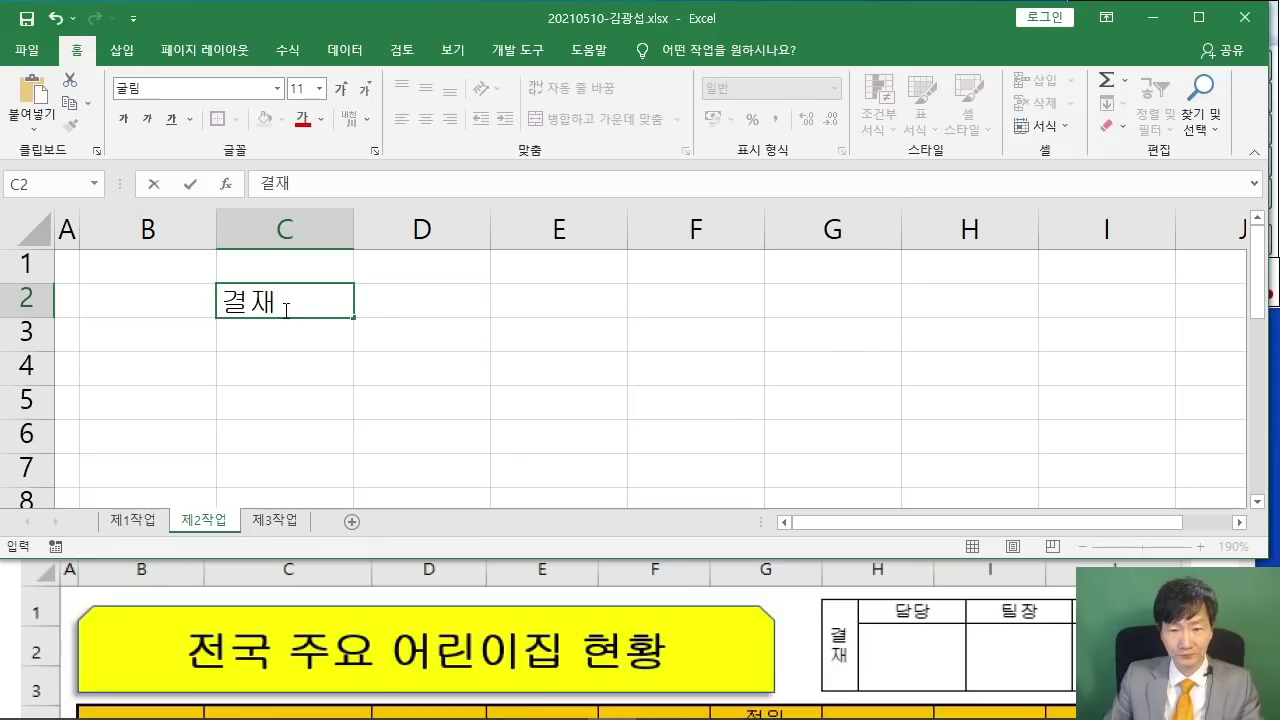
key("Tab")
- Enter 담당, 팀장 and 부장 in D2:F2 and select the approval range C2:F3
type("댜")
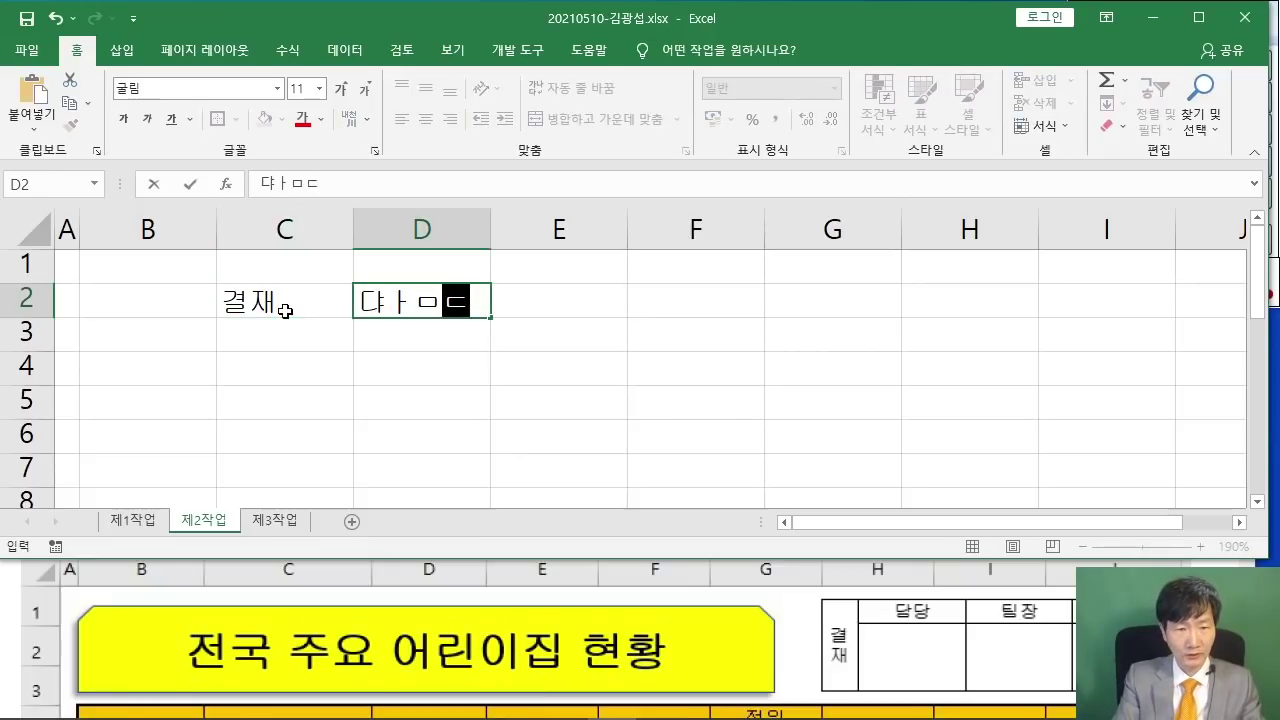
key("BackSpace")
key("BackSpace")
type("담당")
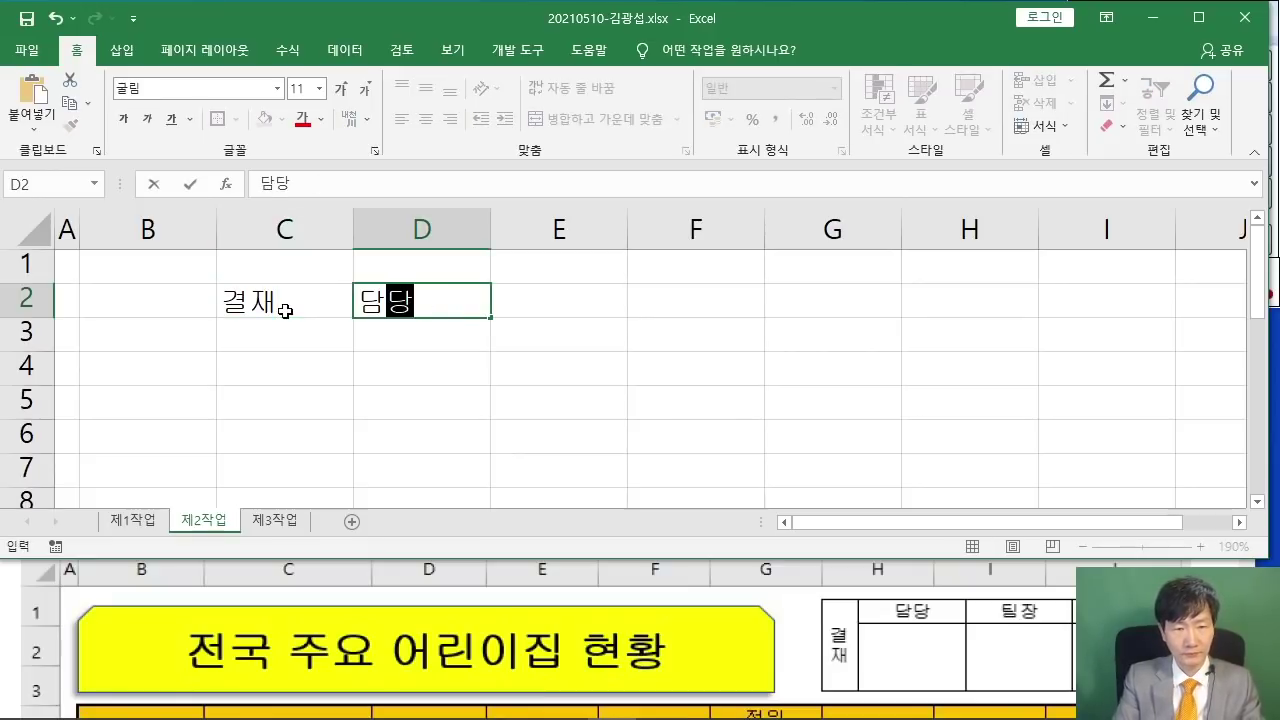
key("Tab")
type("티")
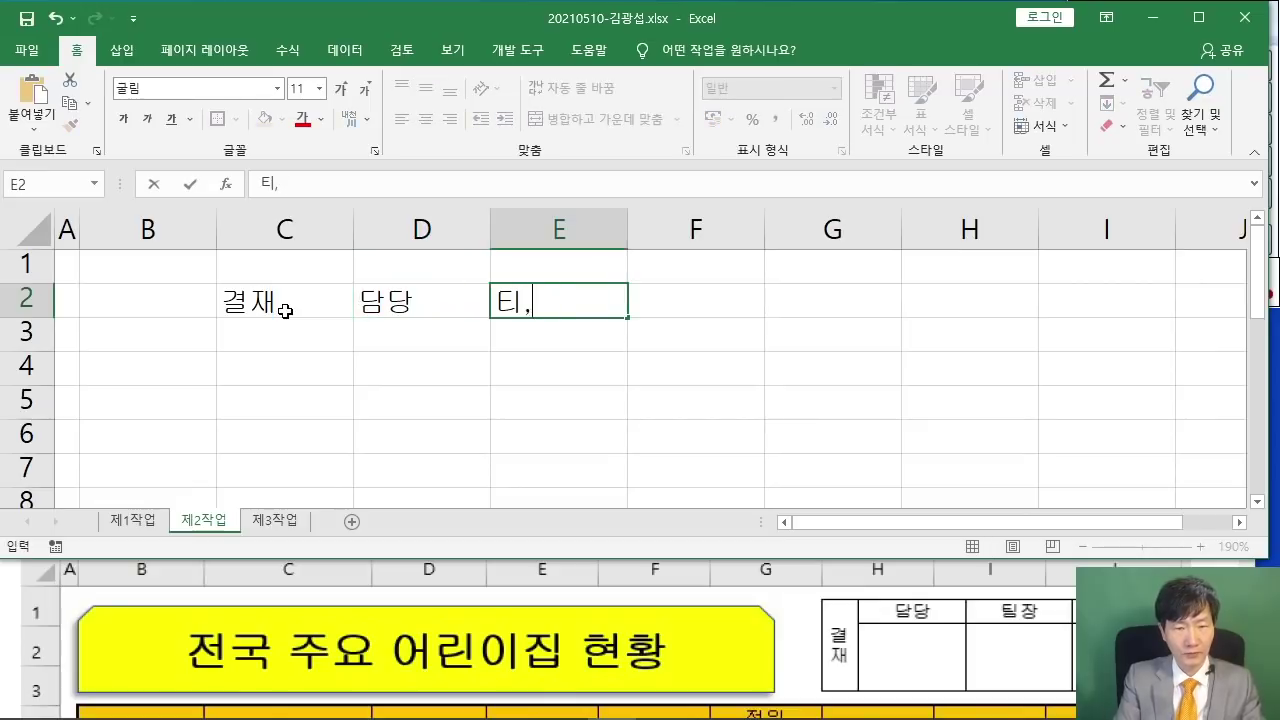
type("팀장")
key("Tab")
type("부장")
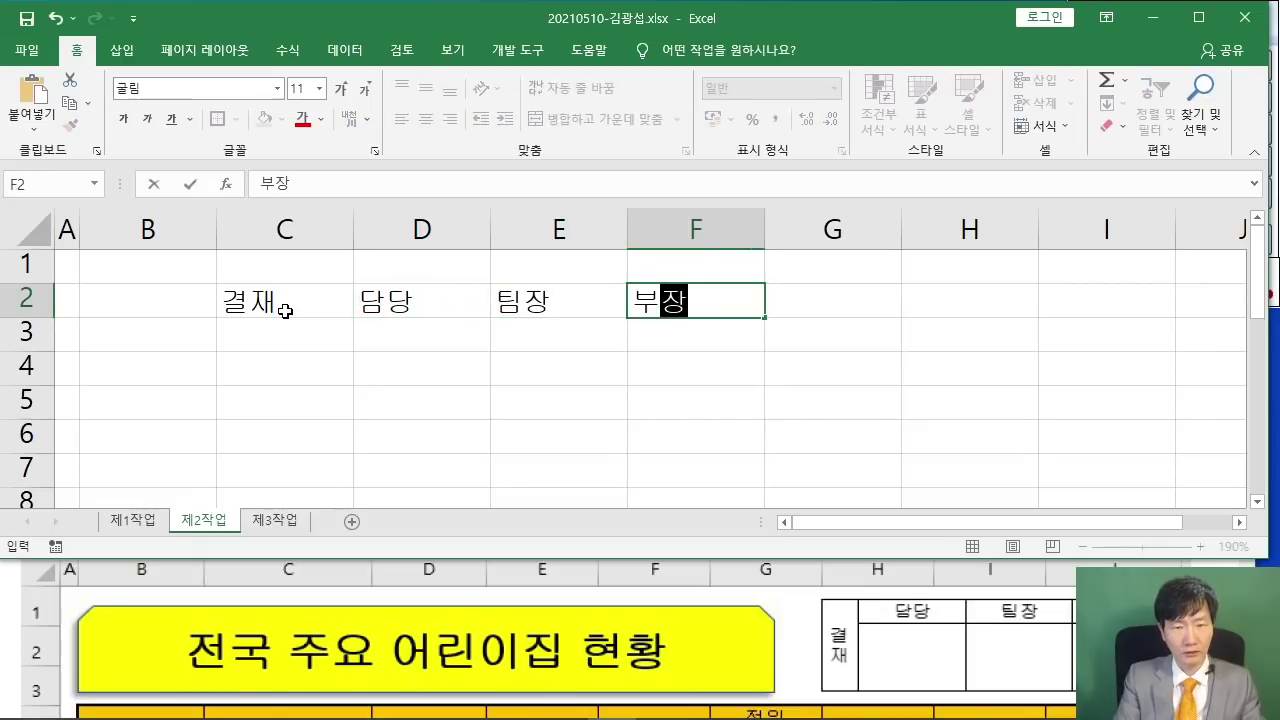
key("Return")
left_click_drag(263, 306, 646, 331)
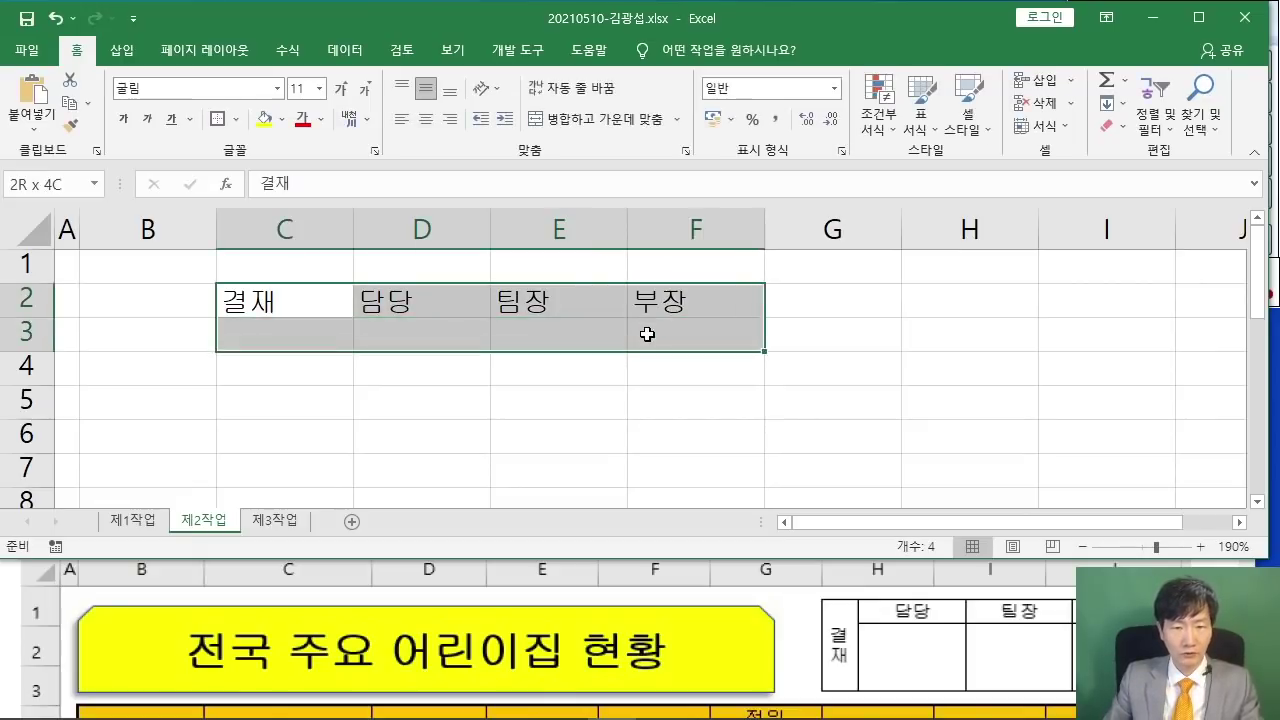
left_click(237, 119)
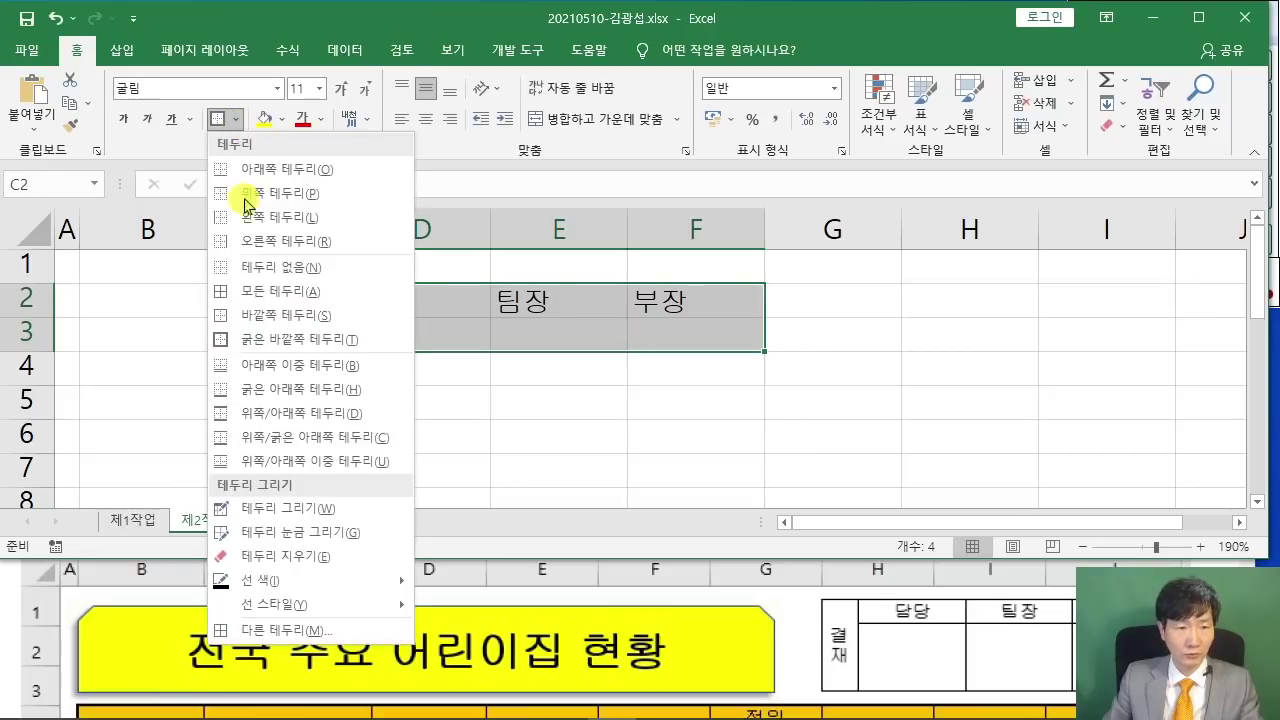
- Give C2:F3 All Borders and centring, then merge C2:C3 with vertical 결재 text
left_click(268, 300)
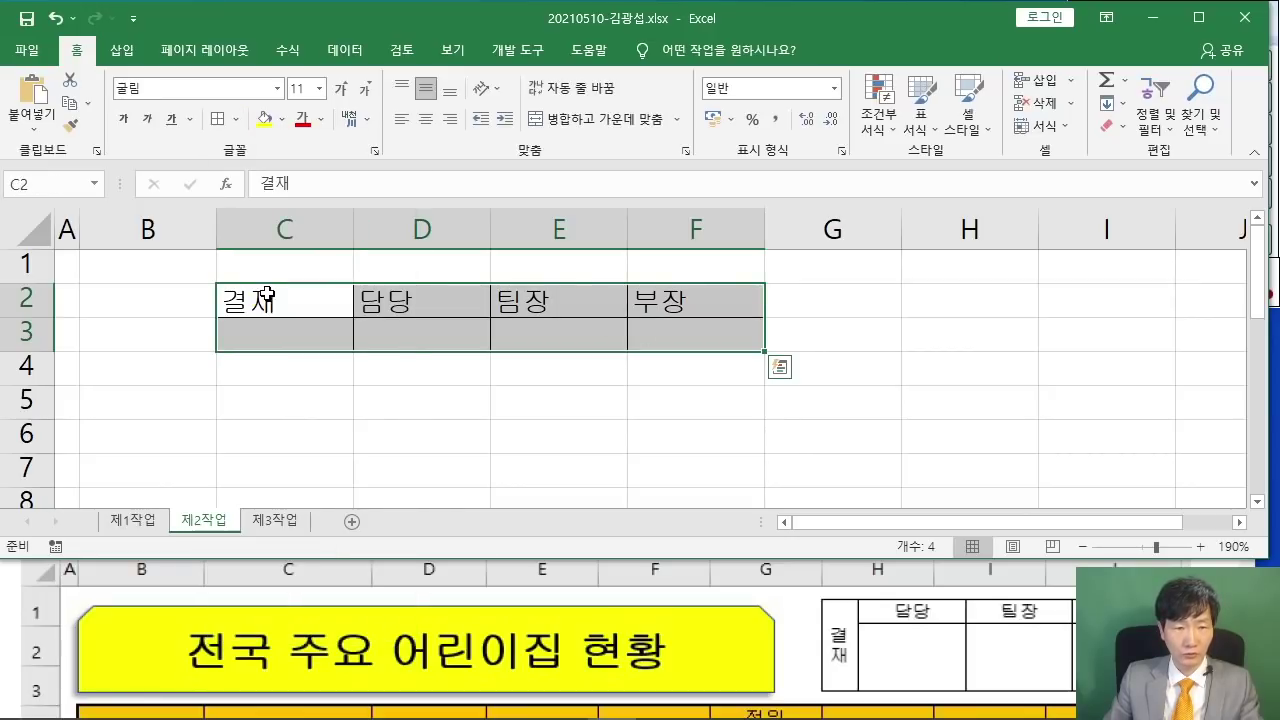
left_click(427, 118)
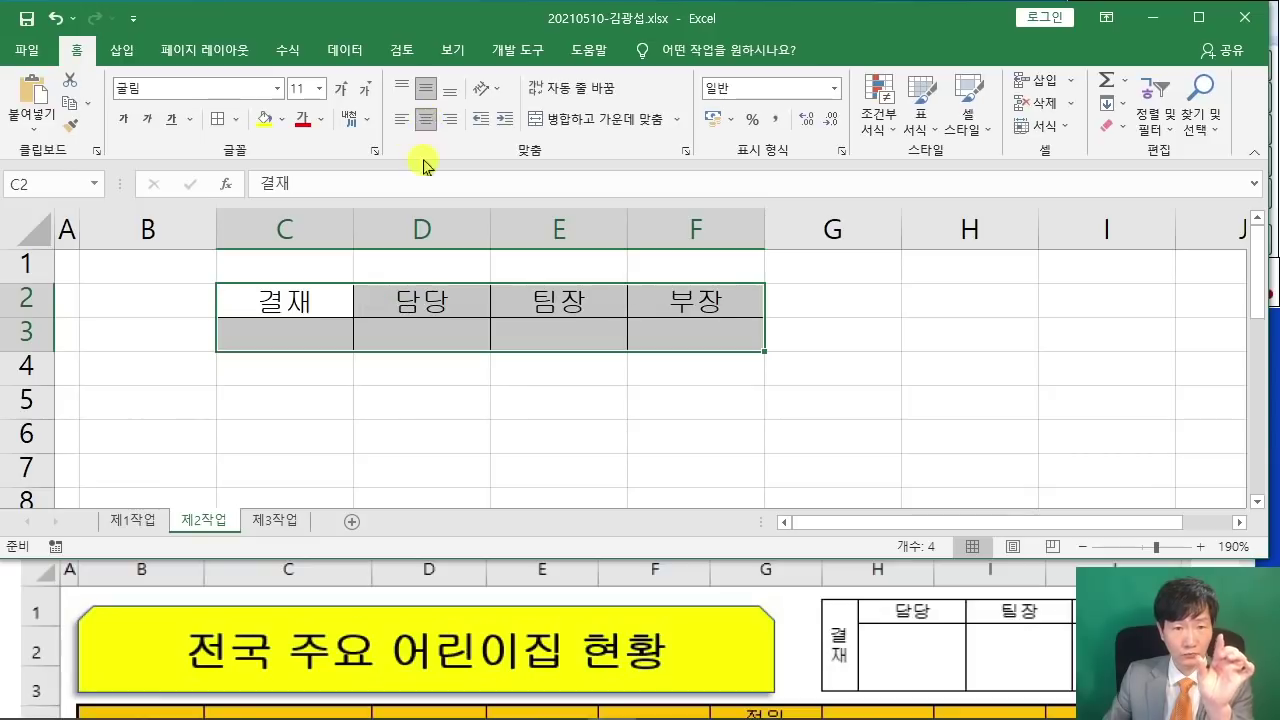
left_click_drag(285, 303, 285, 333)
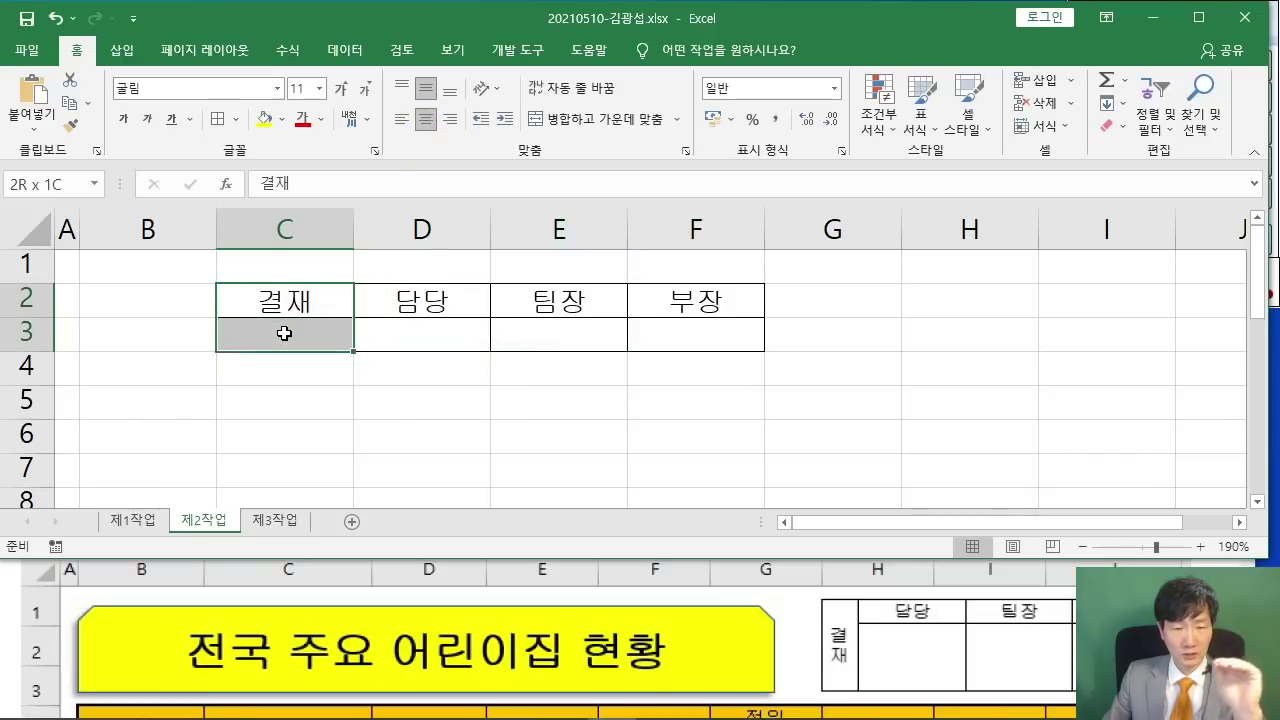
left_click(616, 125)
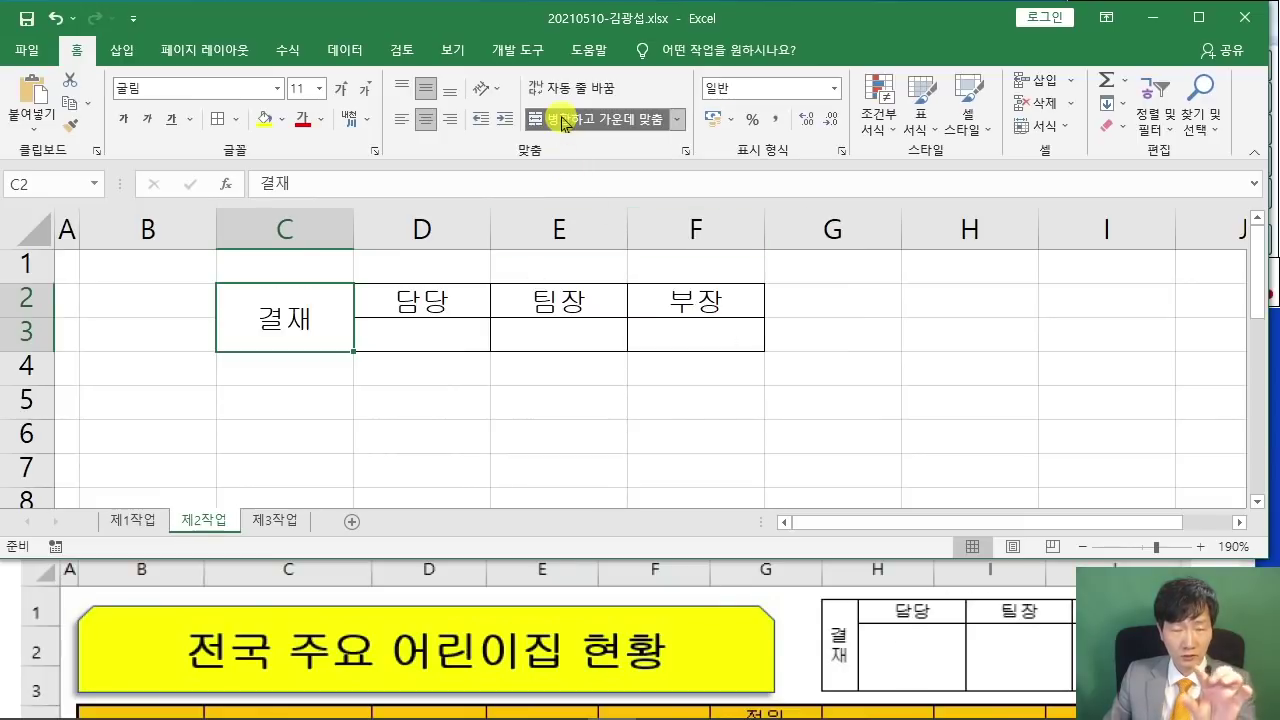
left_click(497, 97)
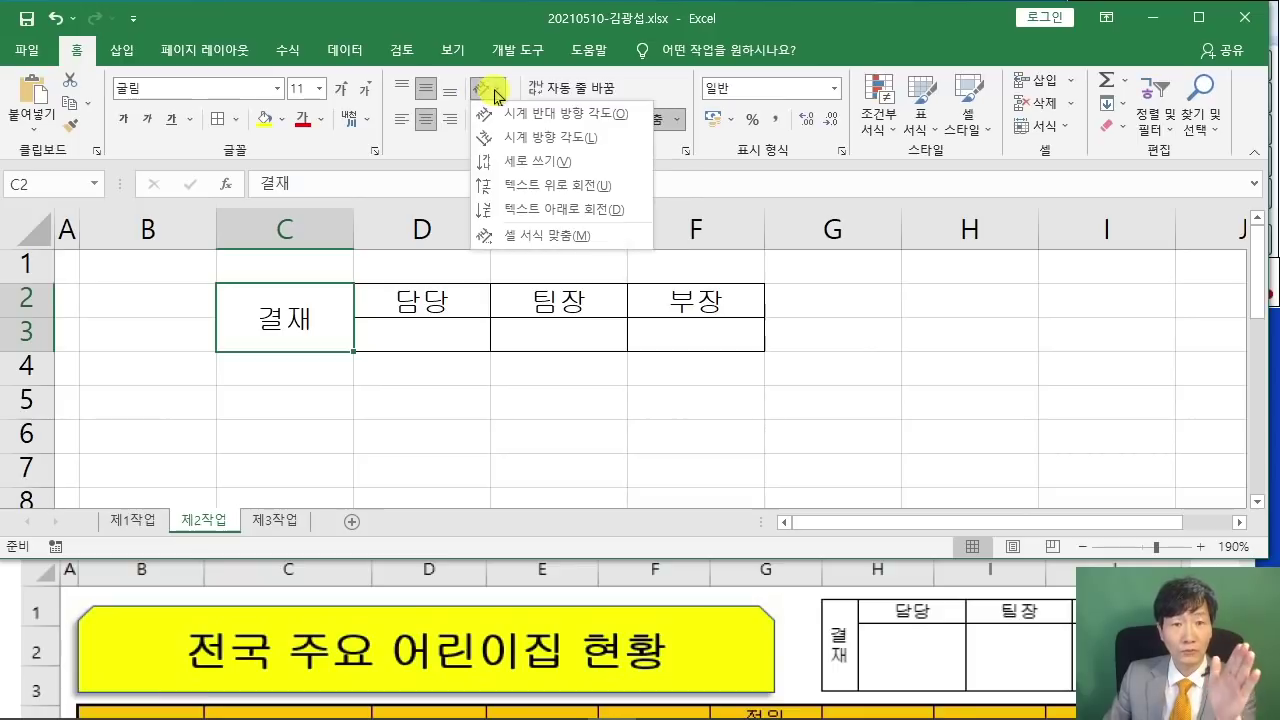
left_click(519, 163)
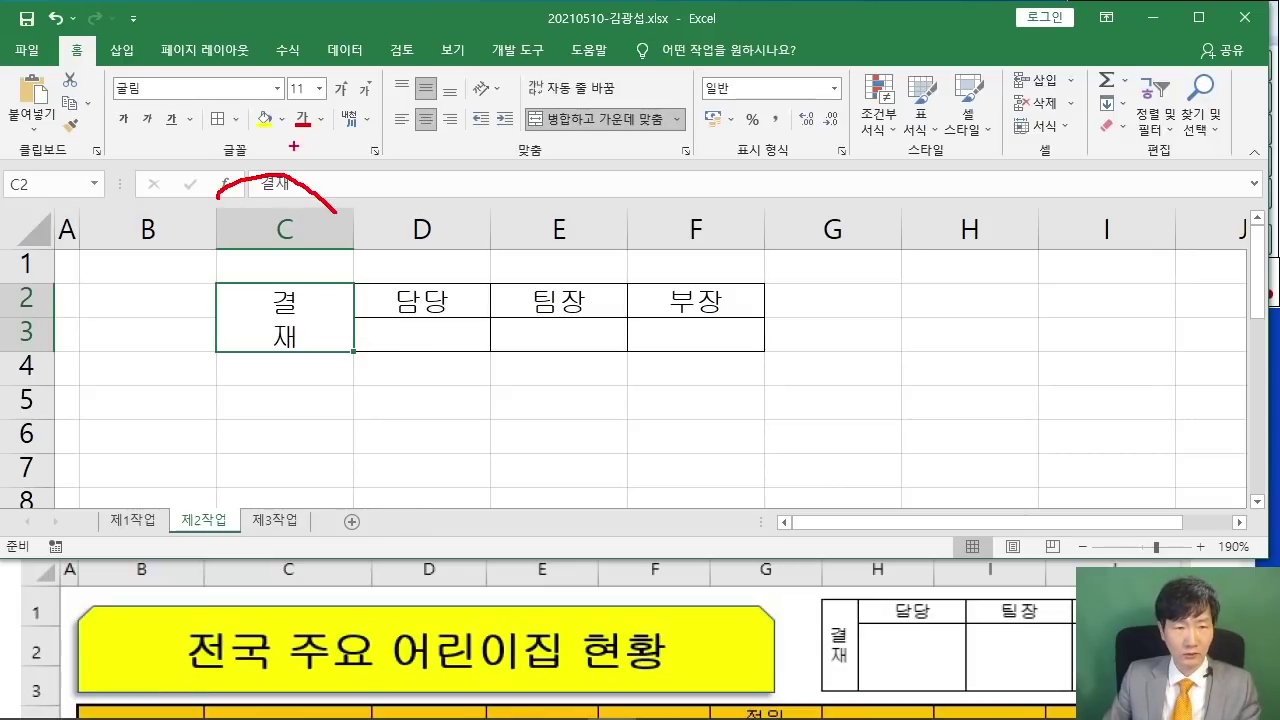
- Set column C to width 4 and columns D through F to width 7
left_click_drag(459, 186, 658, 199)
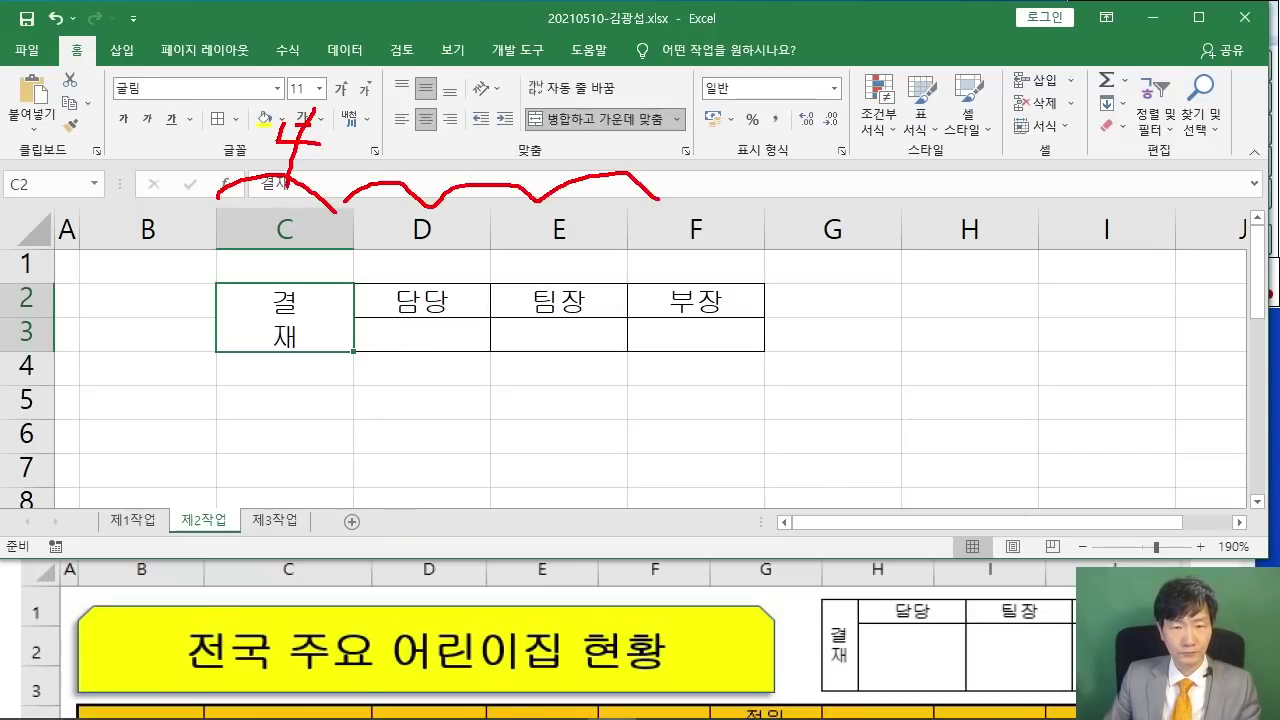
left_click_drag(566, 126, 590, 155)
left_click(604, 153)
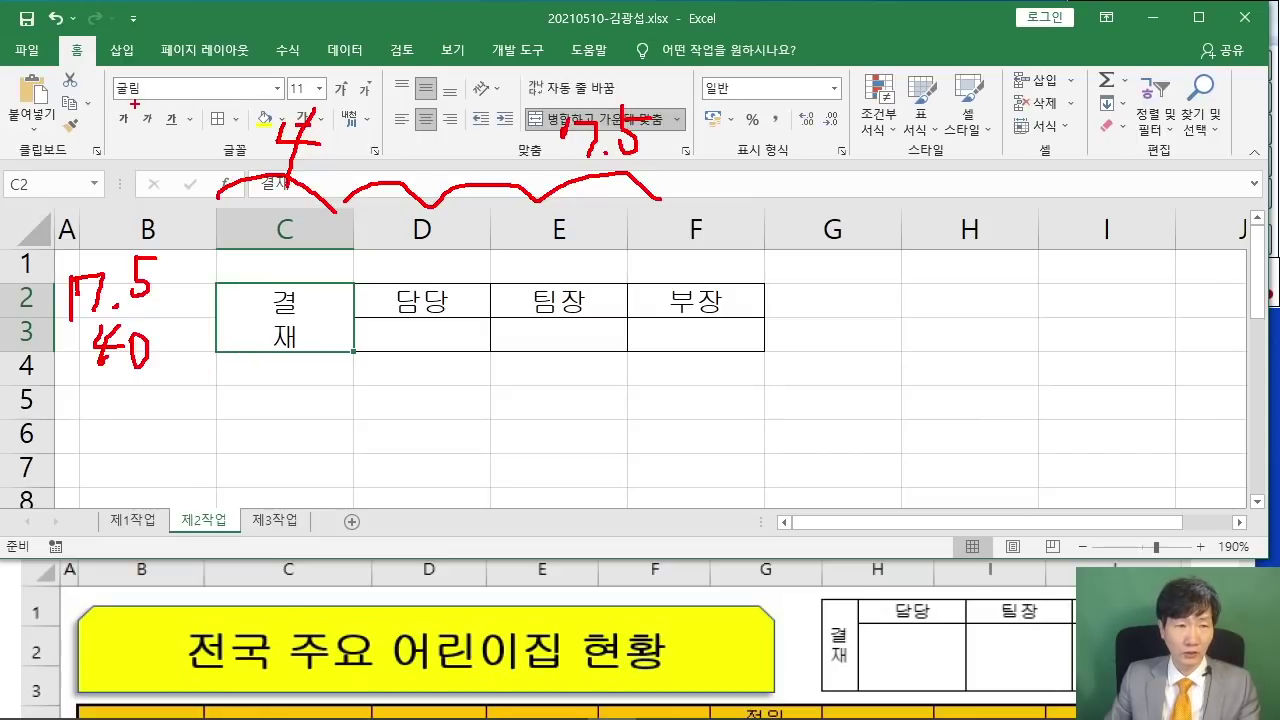
key("Escape")
left_click(297, 229)
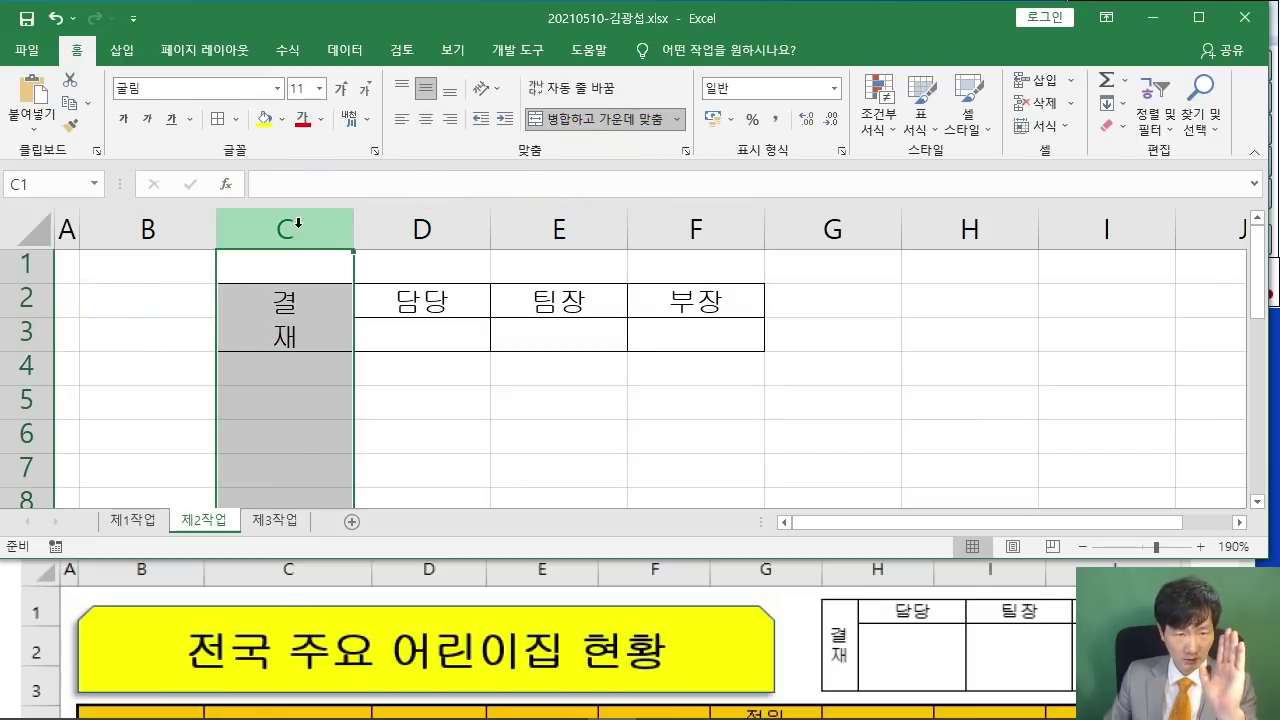
right_click(297, 229)
left_click(368, 464)
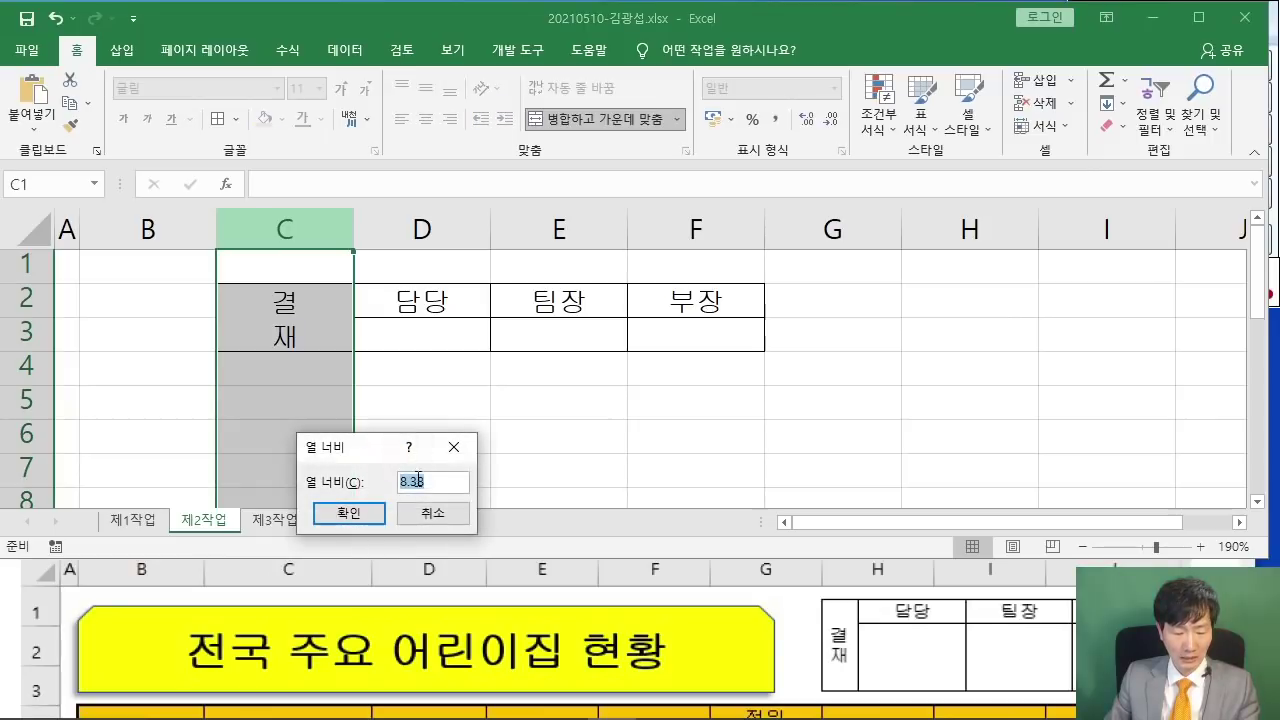
type("4")
left_click(348, 513)
left_click_drag(398, 222, 597, 217)
right_click(518, 222)
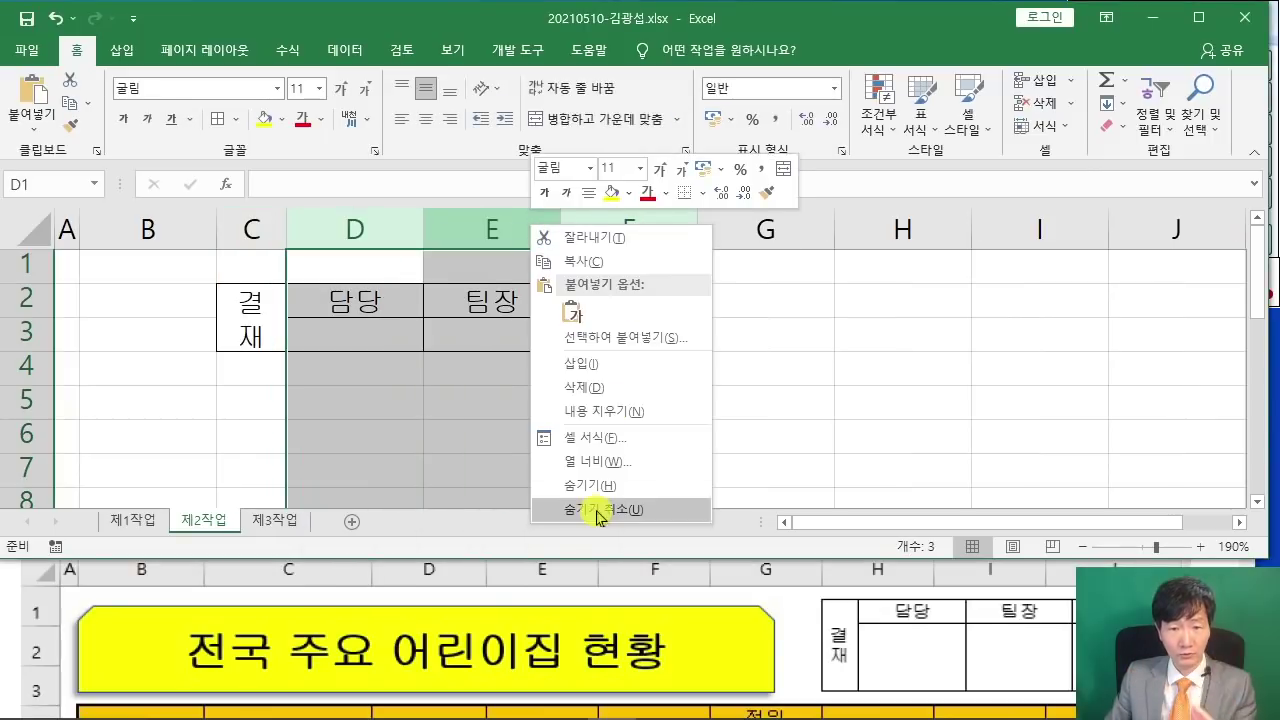
left_click(603, 457)
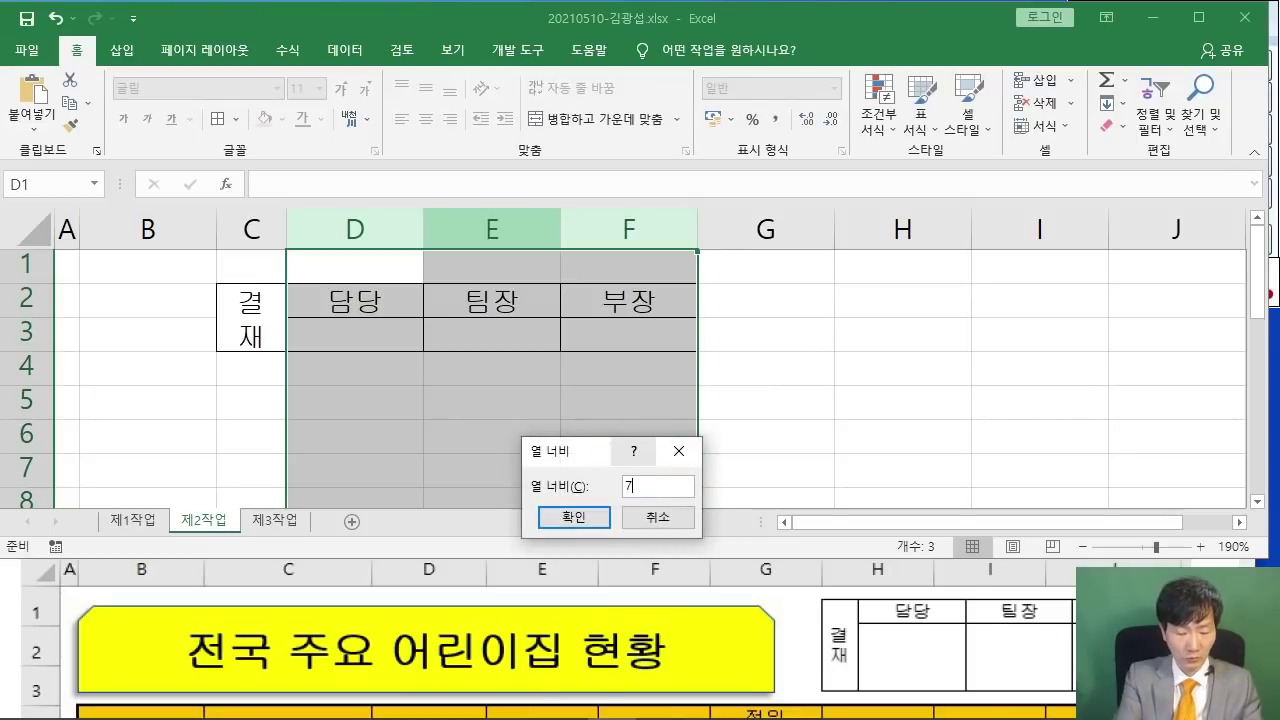
type("7")
key("Return")
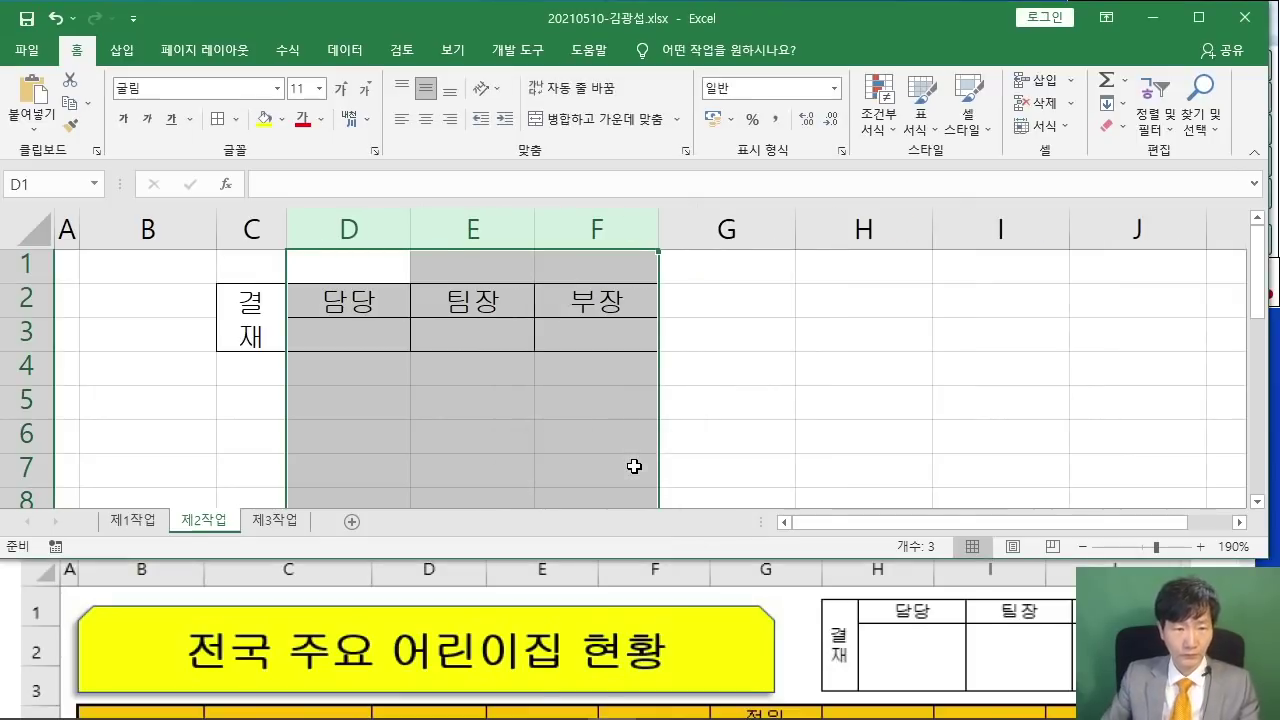
- Set row 2 height to 17.5 and row 3 height to 40, then select C2:F3
left_click(38, 298)
right_click(40, 298)
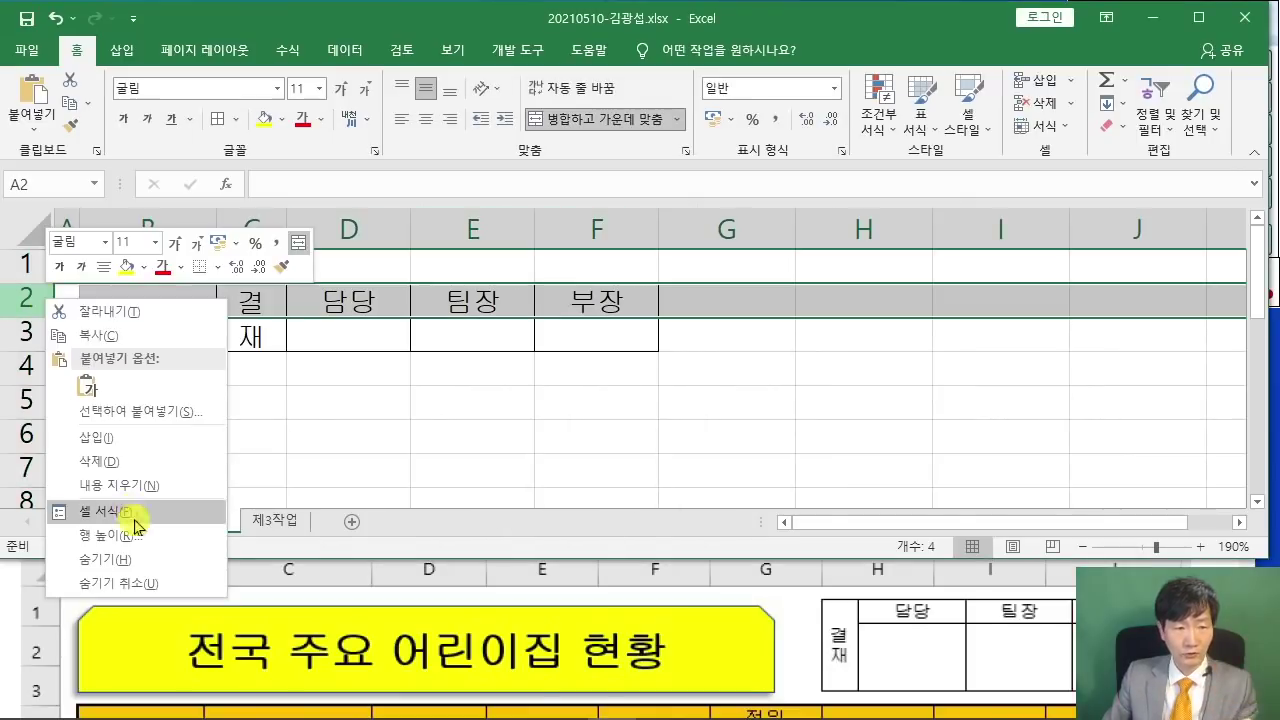
left_click(137, 534)
type("17.5")
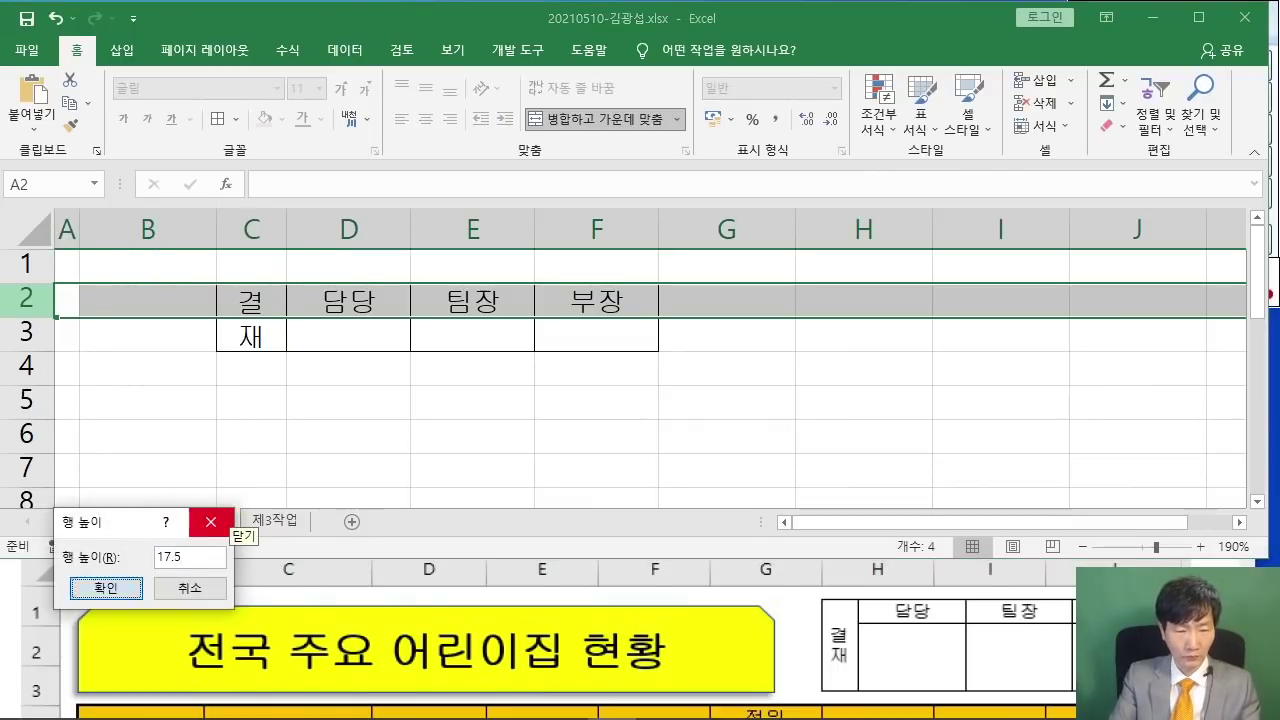
key("Return")
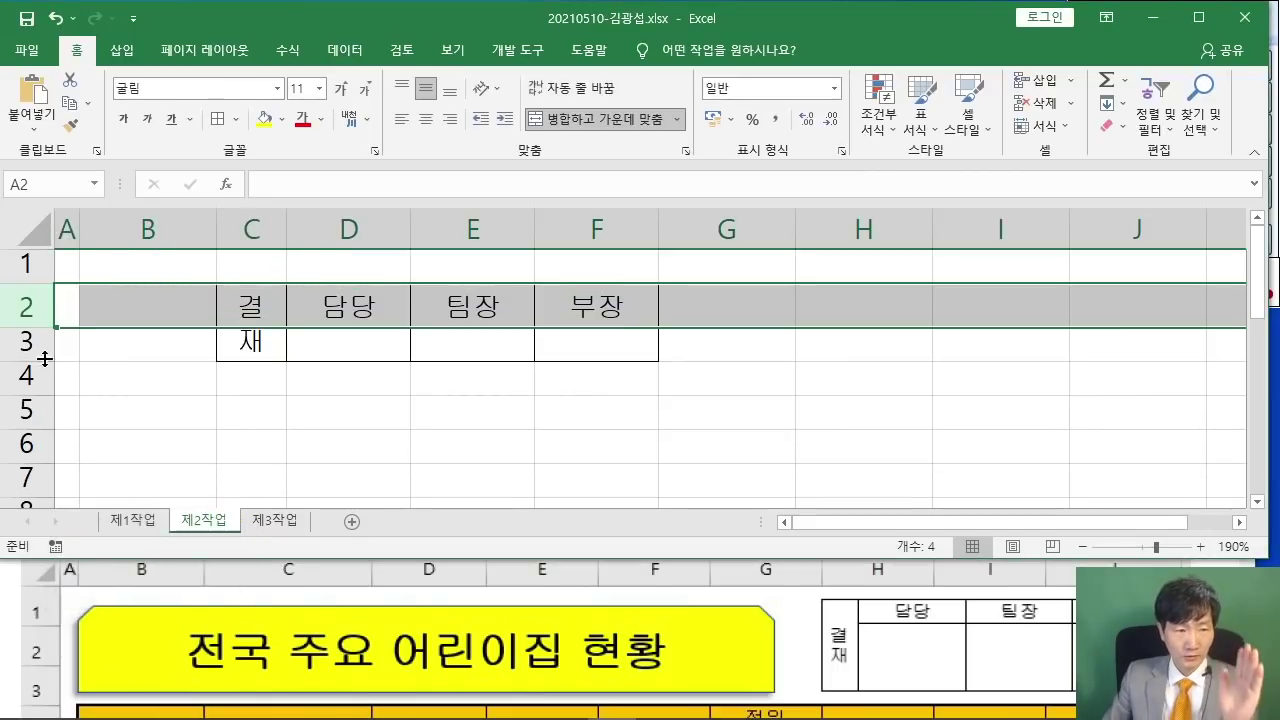
right_click(30, 342)
left_click(96, 579)
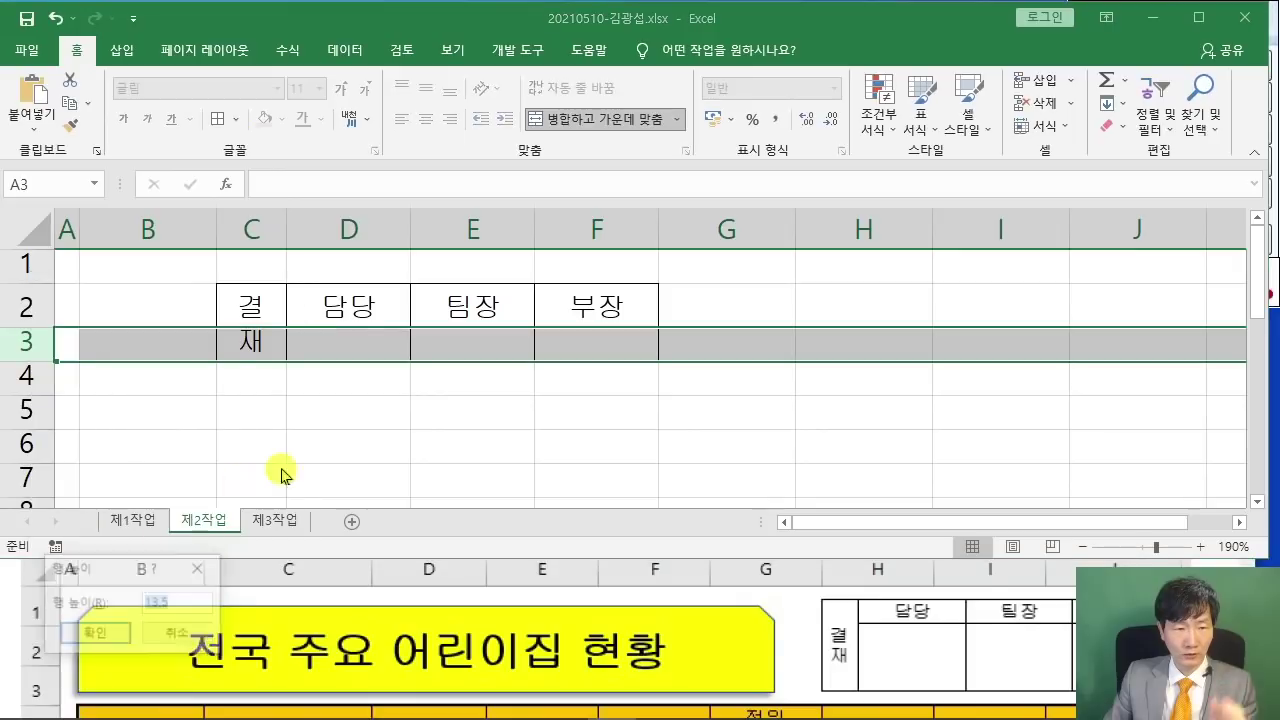
type("40")
key("Return")
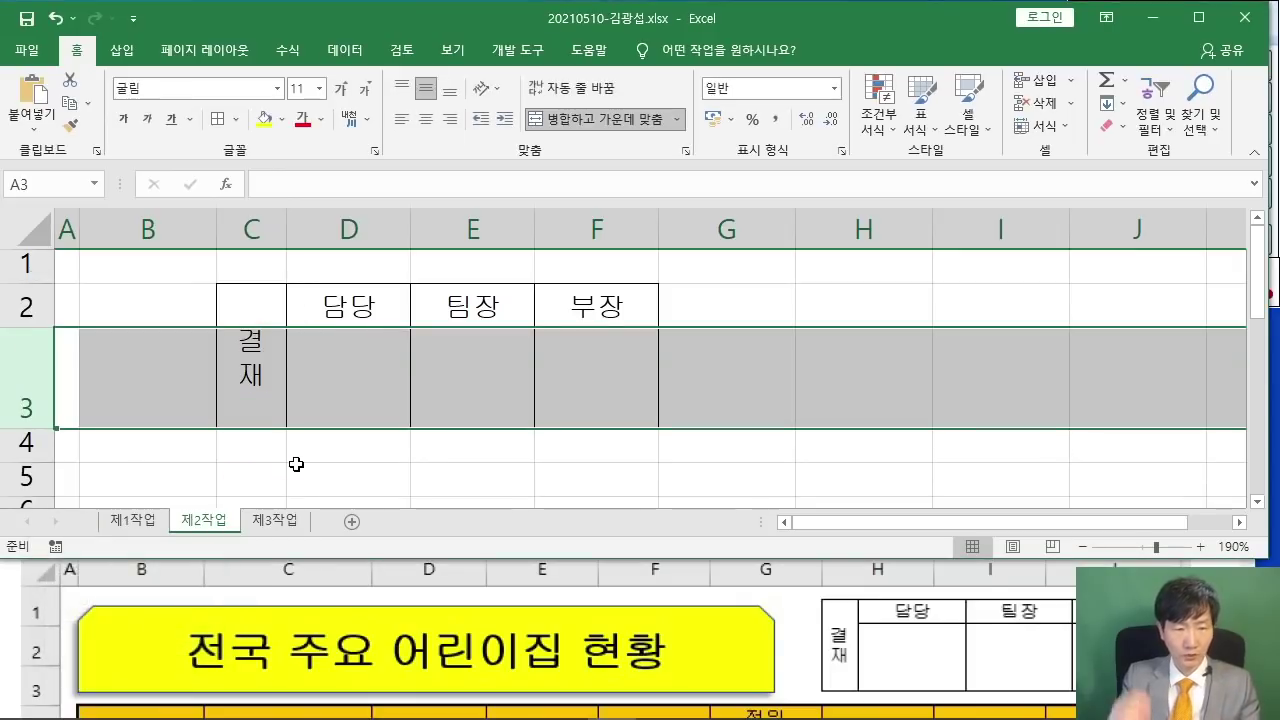
left_click(368, 459)
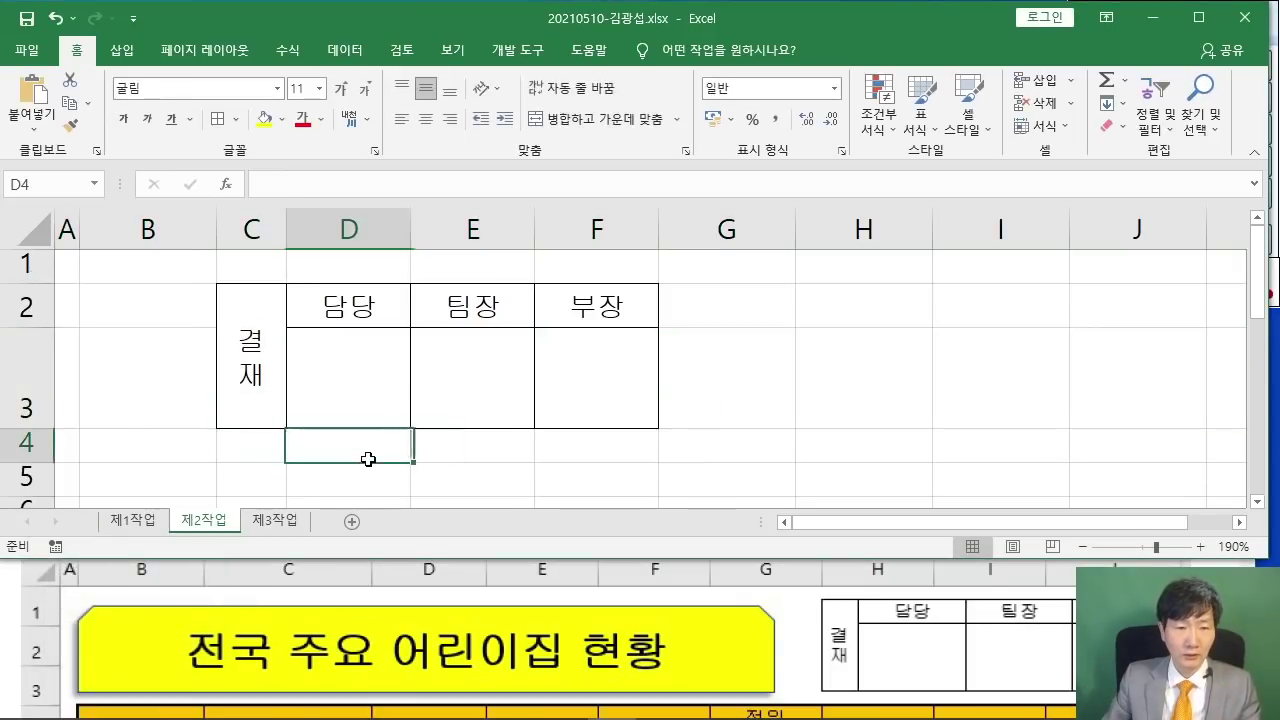
mouse_move(285, 373)
left_mouse_down()
mouse_move(294, 349)
mouse_move(580, 340)
mouse_move(537, 361)
left_mouse_up()
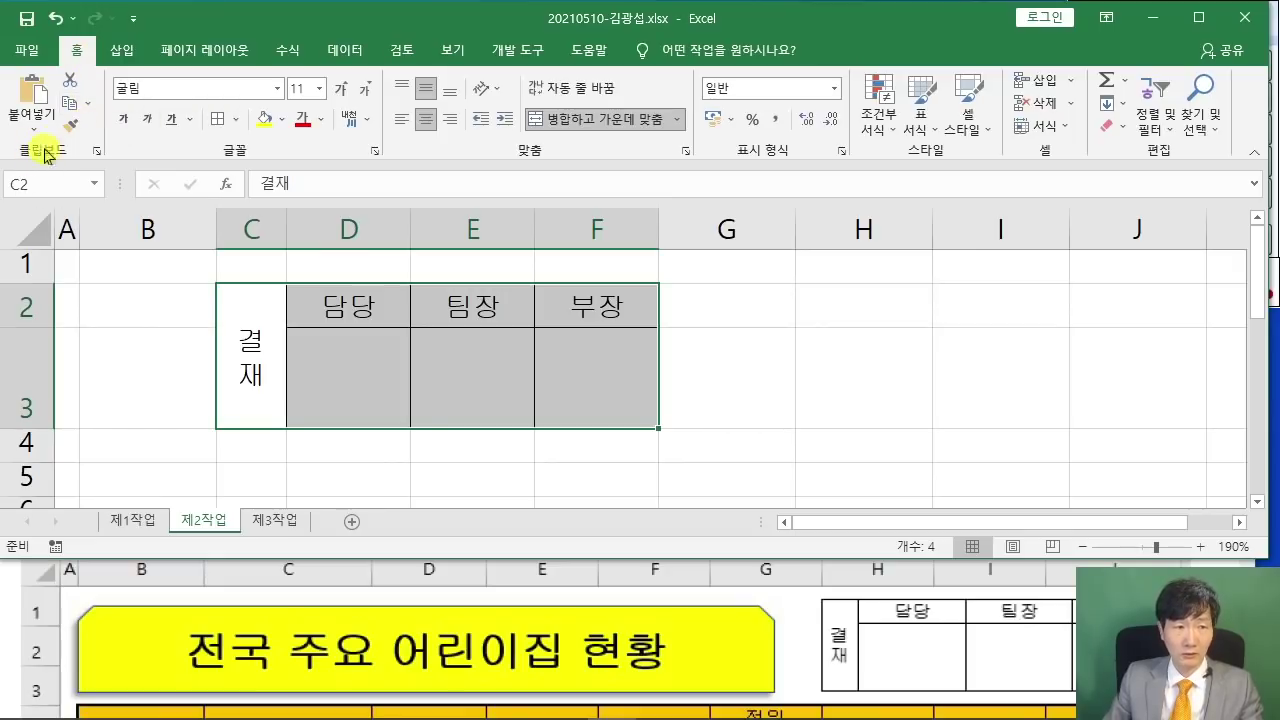
- Copy the C2:F3 box with 그림으로 복사, confirm, and return to the 제1작업 sheet
left_click(88, 104)
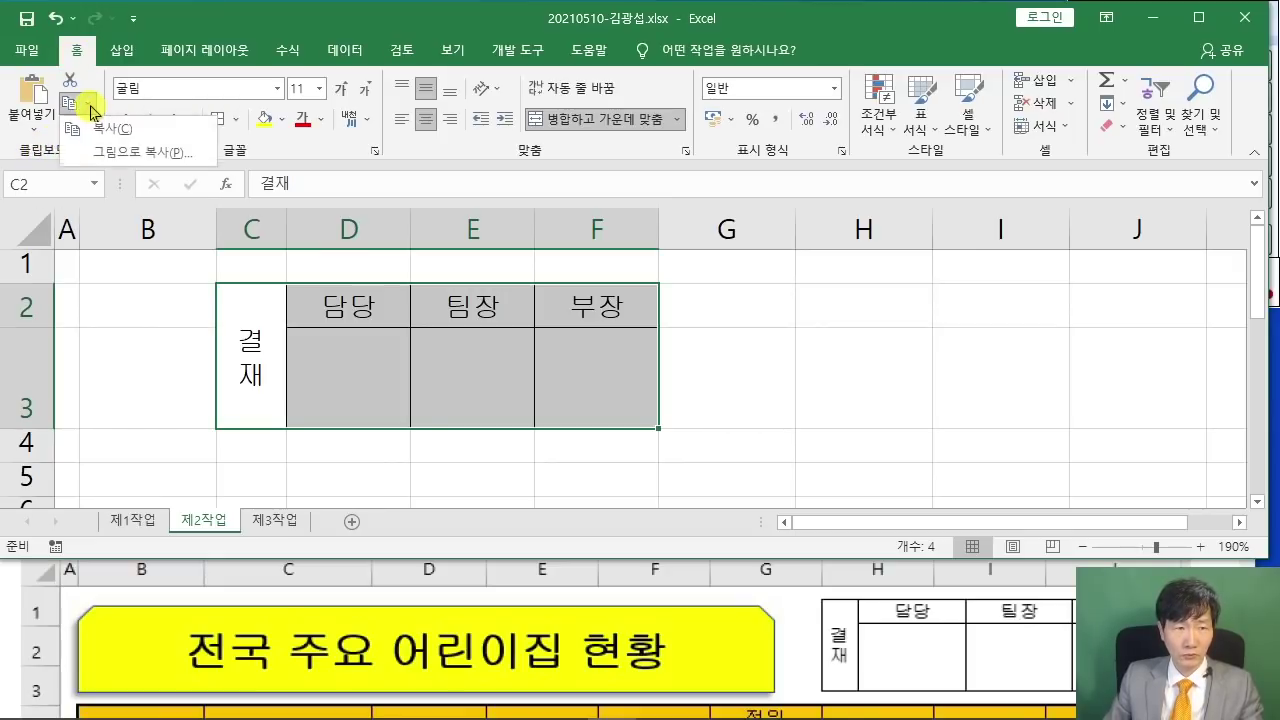
left_click(140, 152)
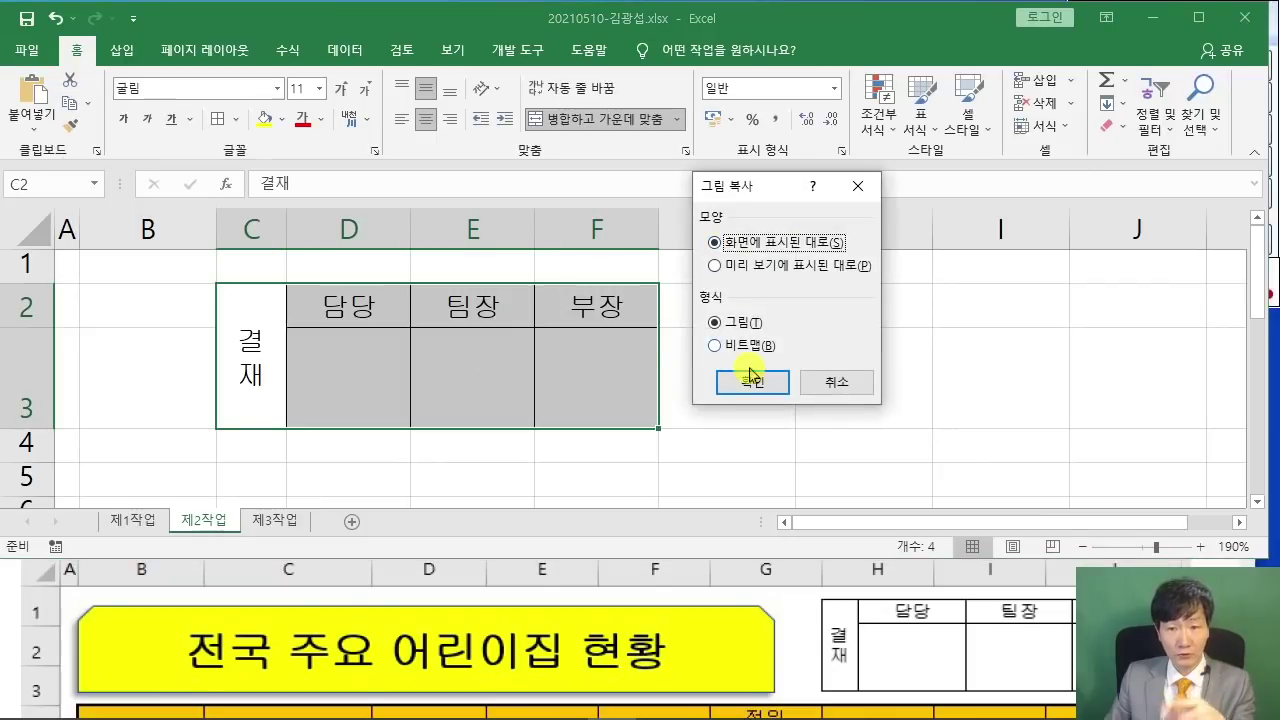
left_click(752, 381)
left_click(145, 518)
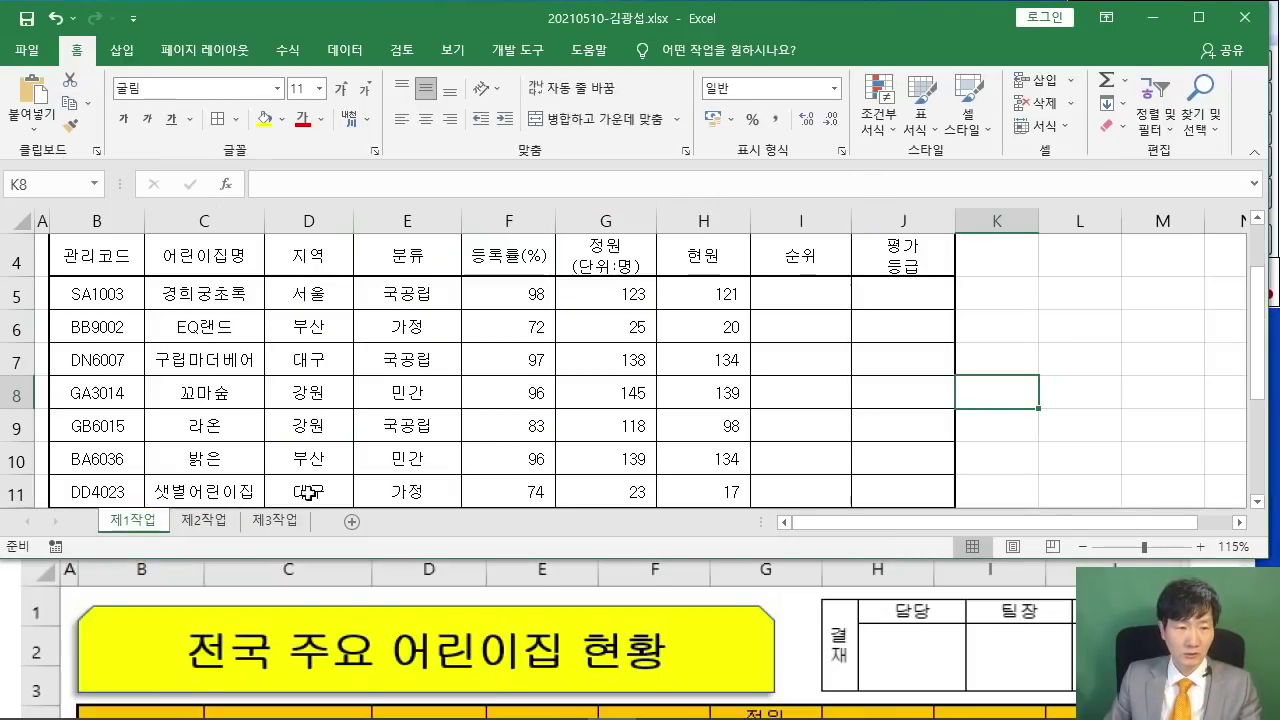
- Paste the approval box as a picture at H1 and fit it over H1:J3
scroll(704, 258, "up", 1)
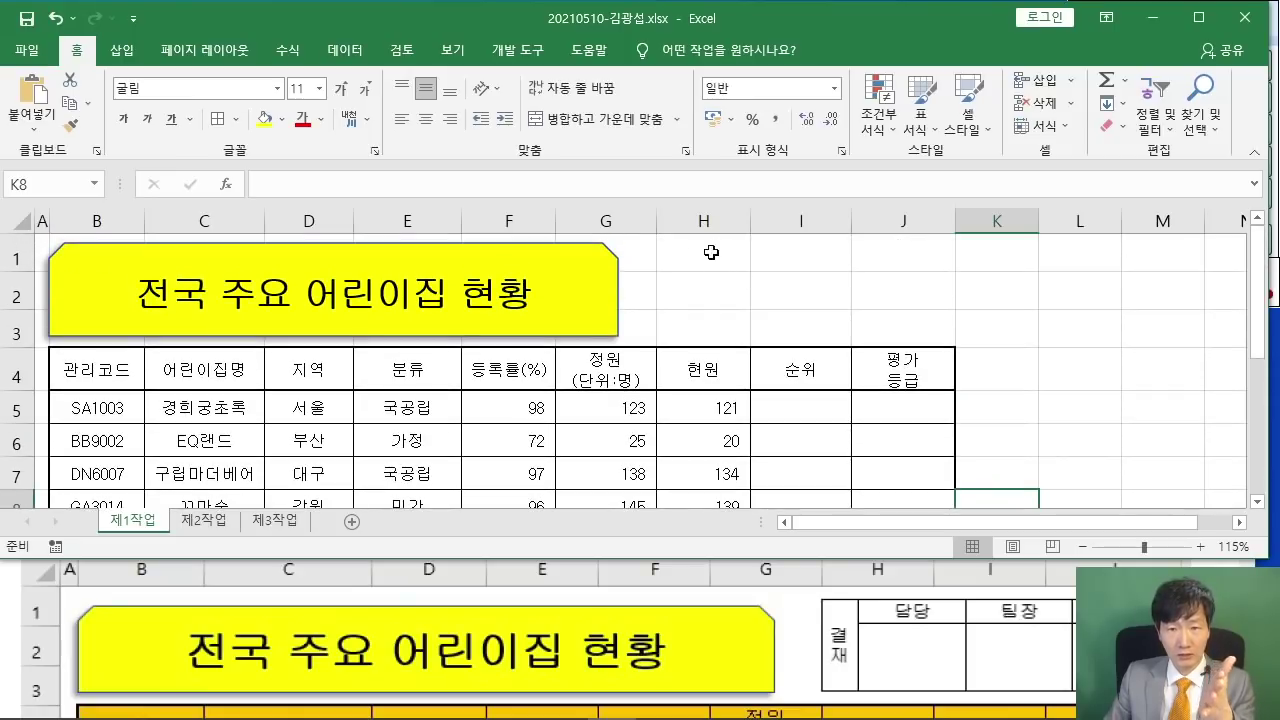
left_click(697, 243)
right_click(697, 243)
left_click(734, 331)
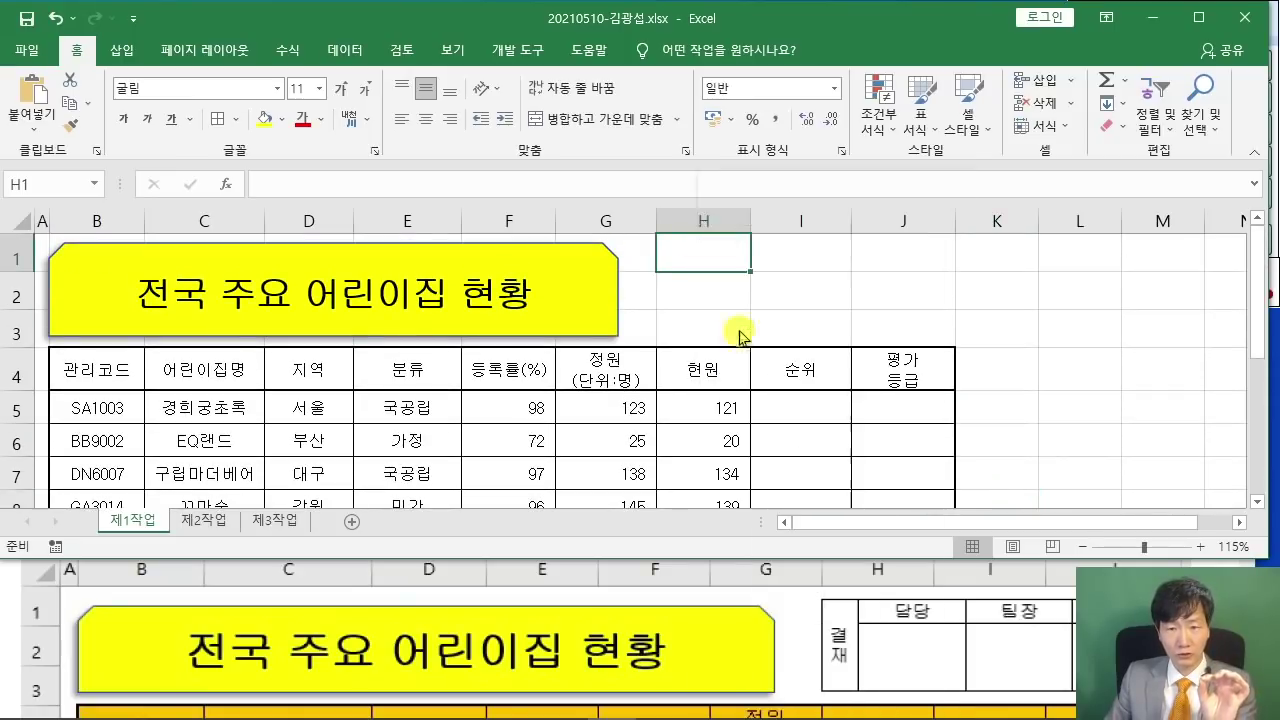
mouse_move(897, 289)
left_mouse_down()
mouse_move(933, 304)
mouse_move(911, 294)
left_mouse_up()
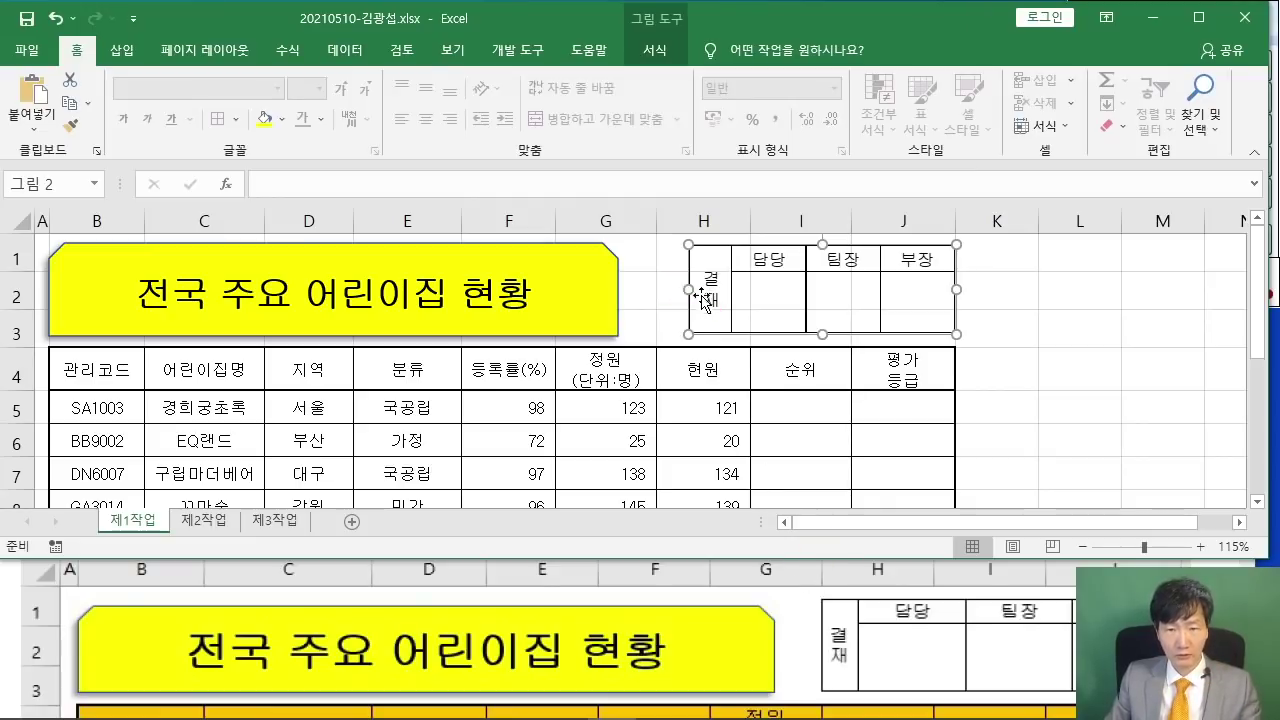
key("Escape")
left_click(702, 296)
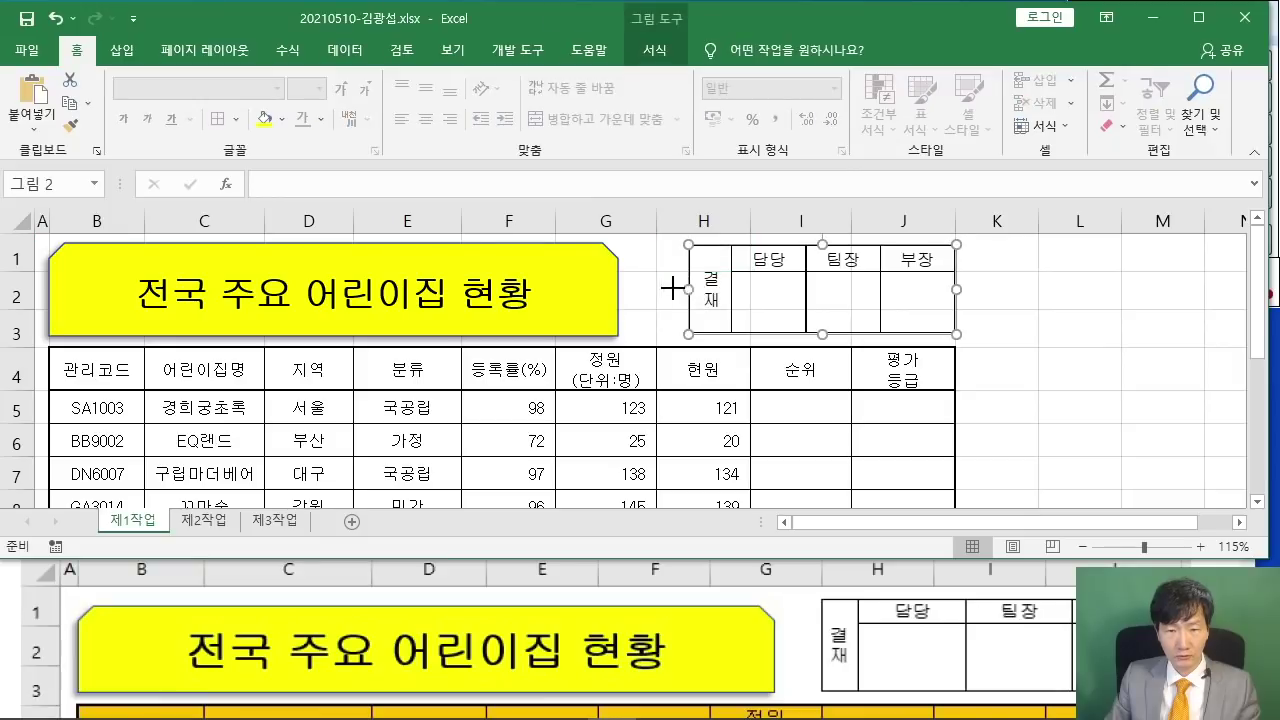
left_click_drag(671, 289, 656, 289)
left_click(1050, 368)
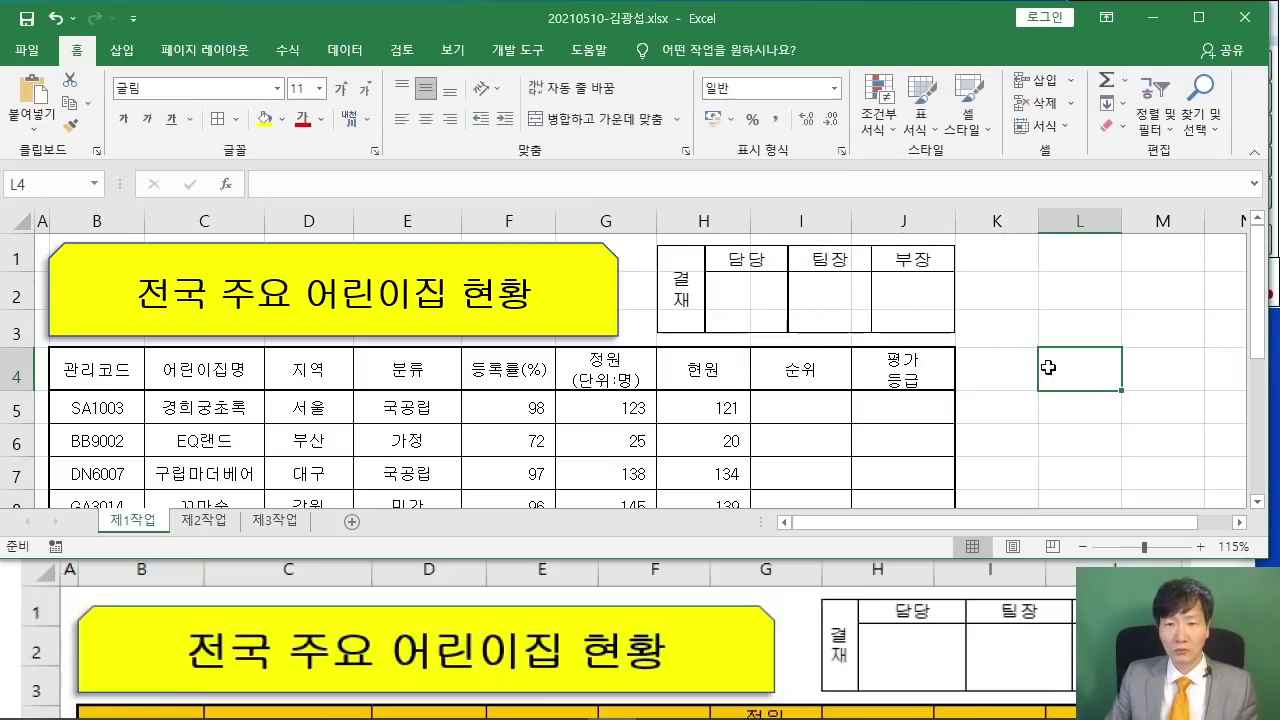
- On 제2작업, delete columns C:F and rows 2:3, then return to 제1작업
left_click(214, 519)
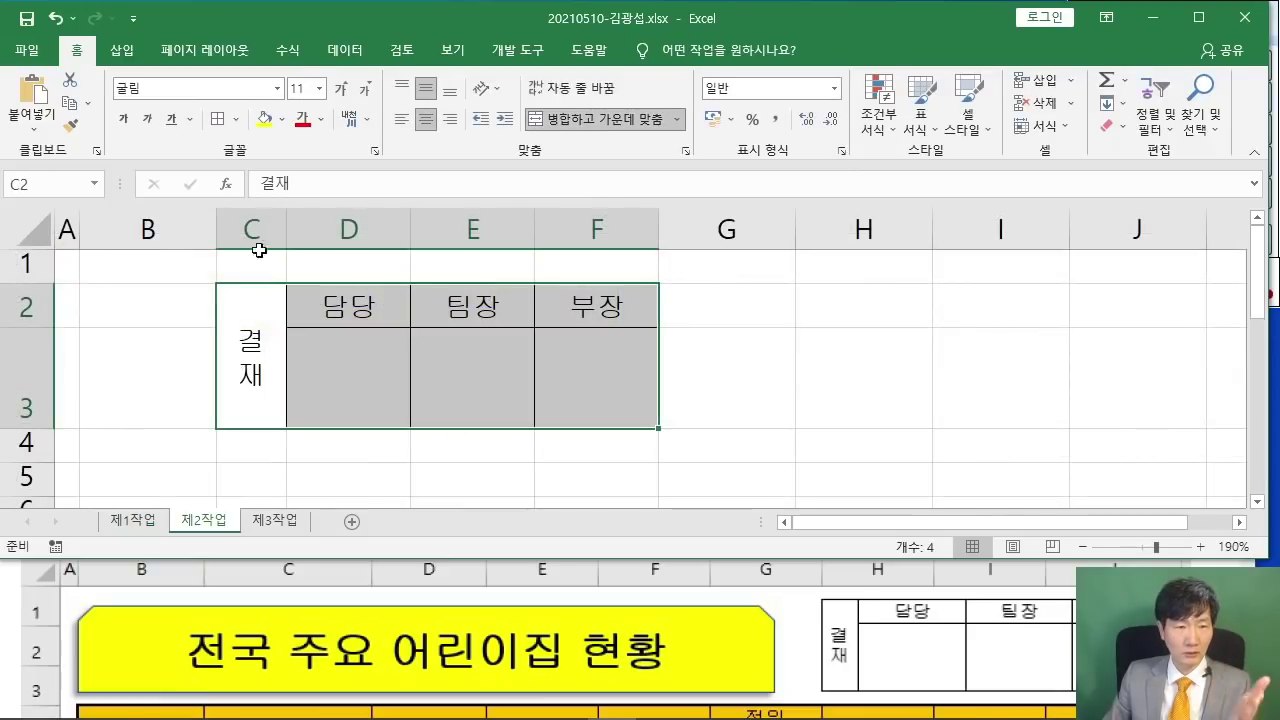
left_click_drag(254, 236, 569, 218)
right_click(569, 218)
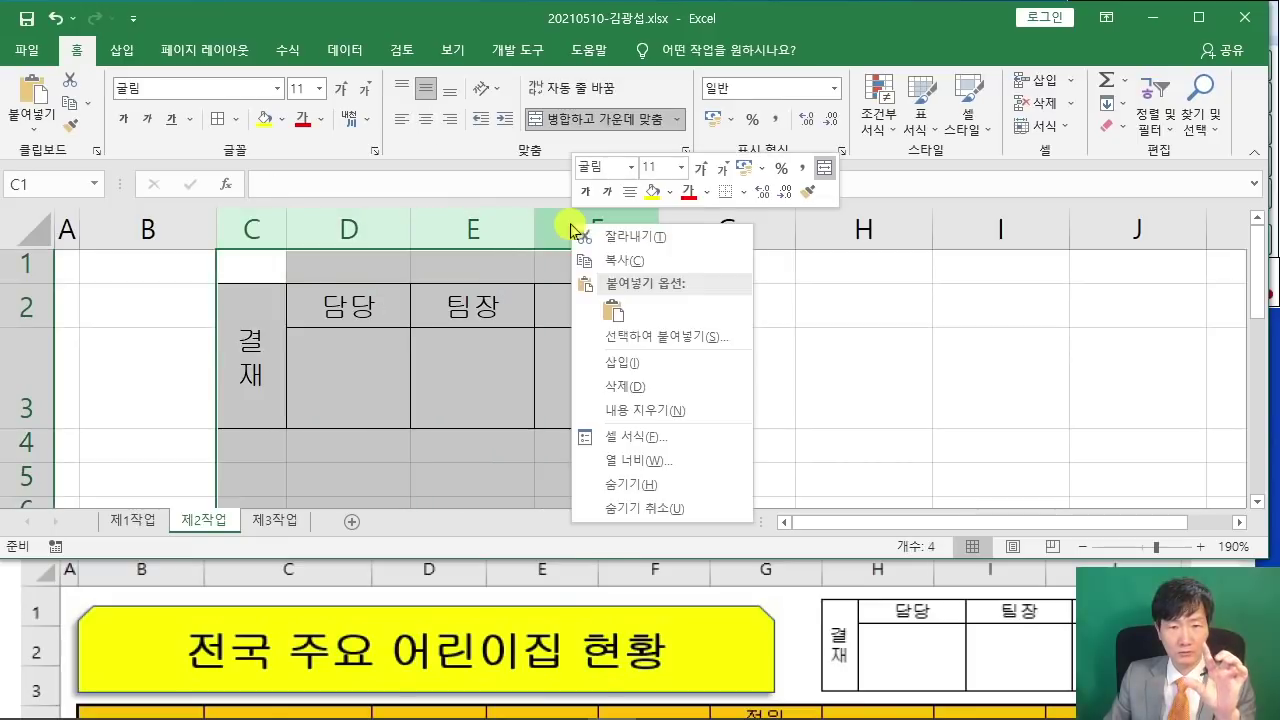
left_click(654, 392)
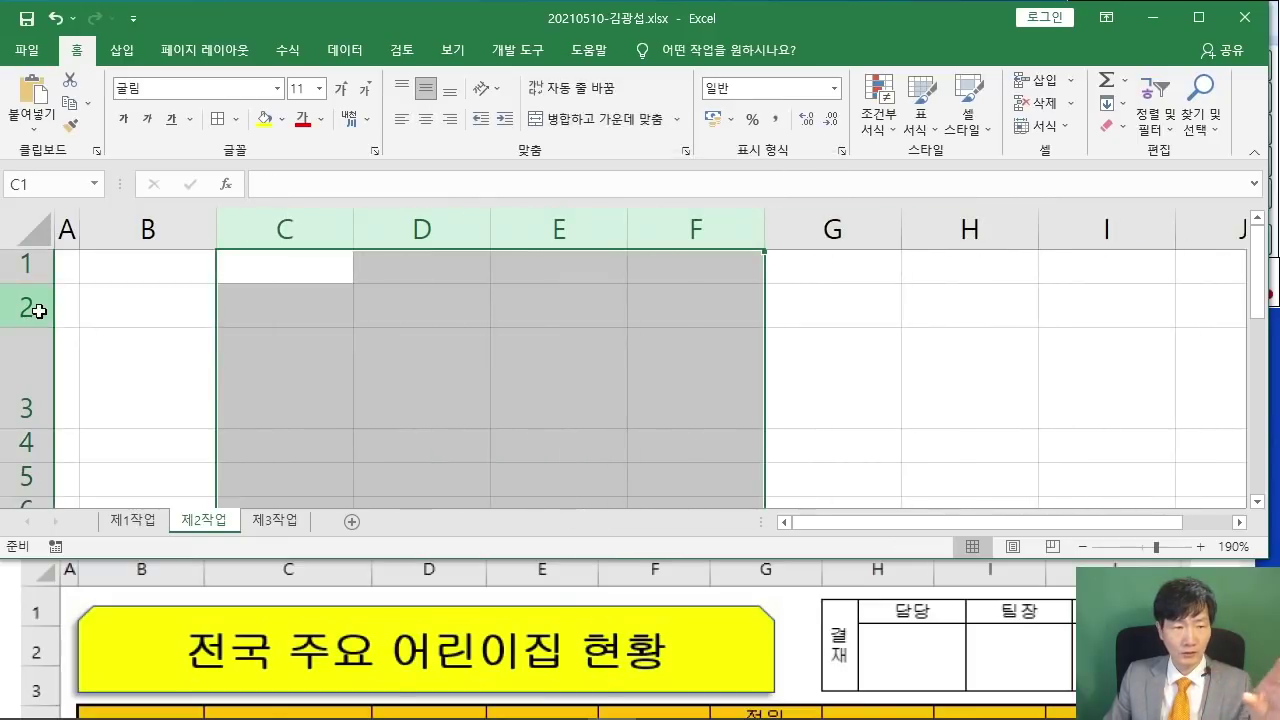
left_click_drag(30, 305, 37, 362)
right_click(20, 364)
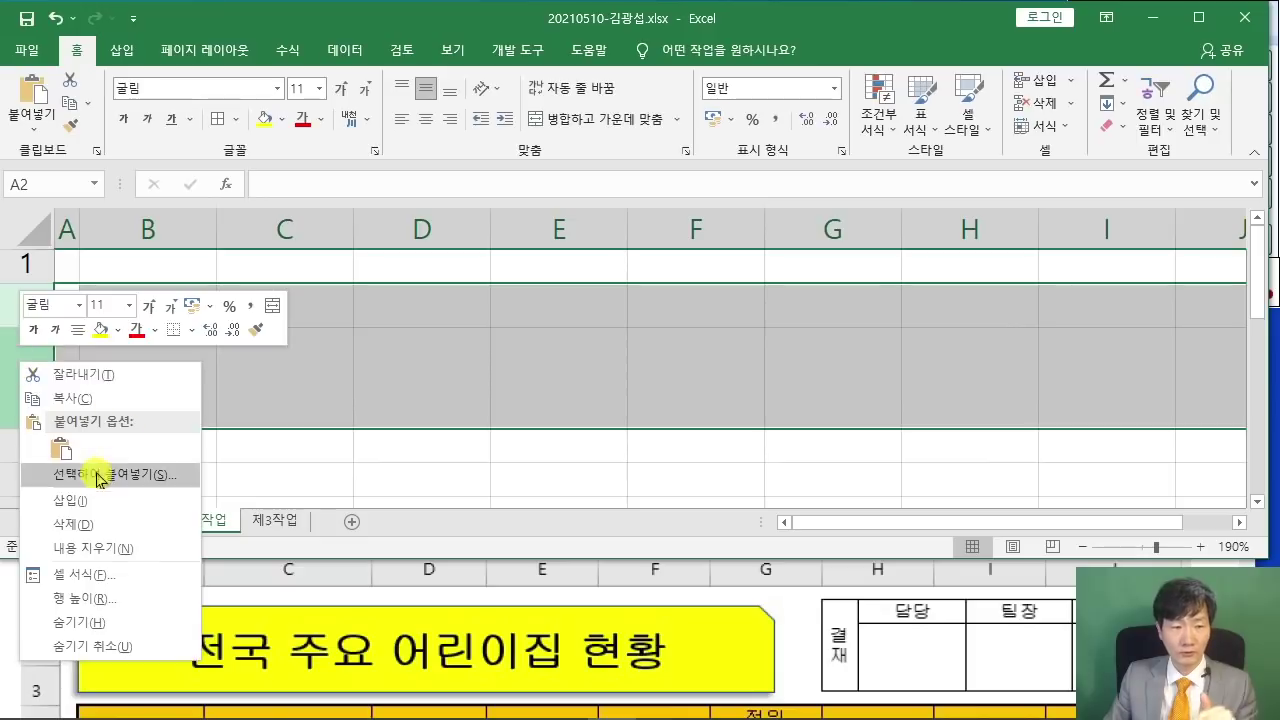
left_click(100, 524)
left_click(318, 403)
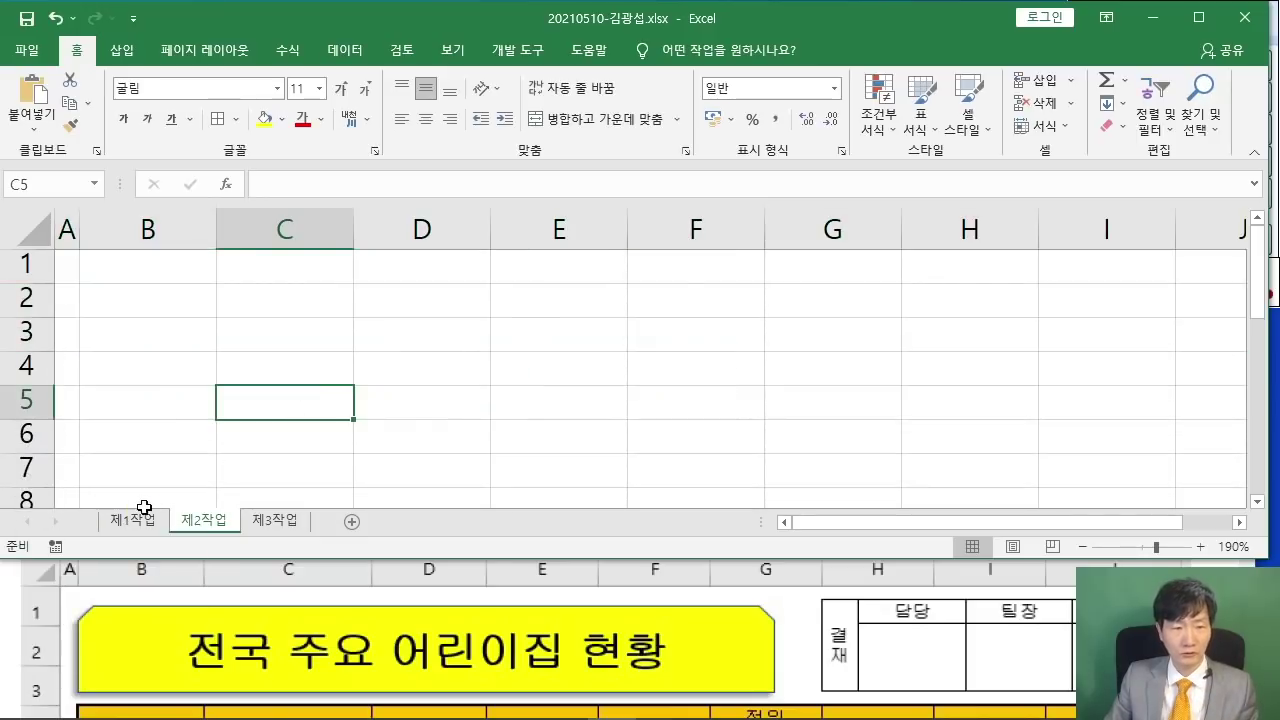
left_click(144, 510)
- After checking the task PDF, fill headers B4:J4 and cells G14 and I14 orange
left_click(1164, 562)
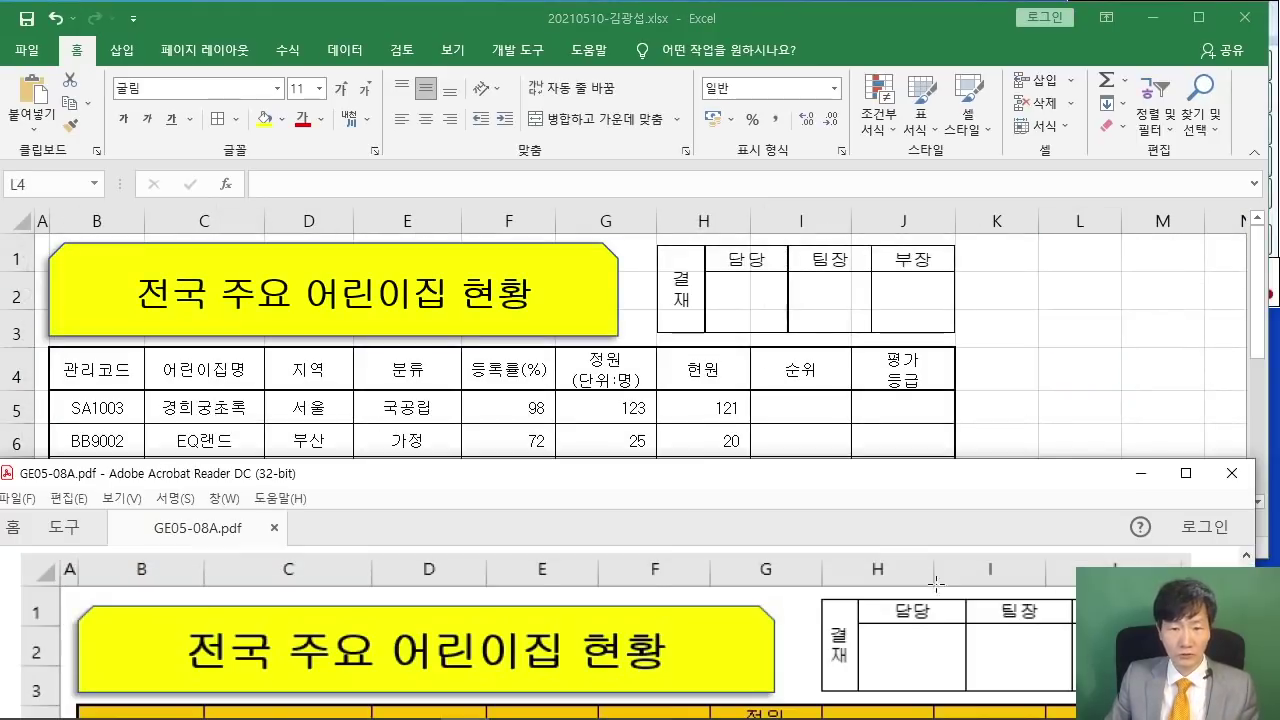
scroll(935, 590, "down", 6)
scroll(930, 607, "down", 8)
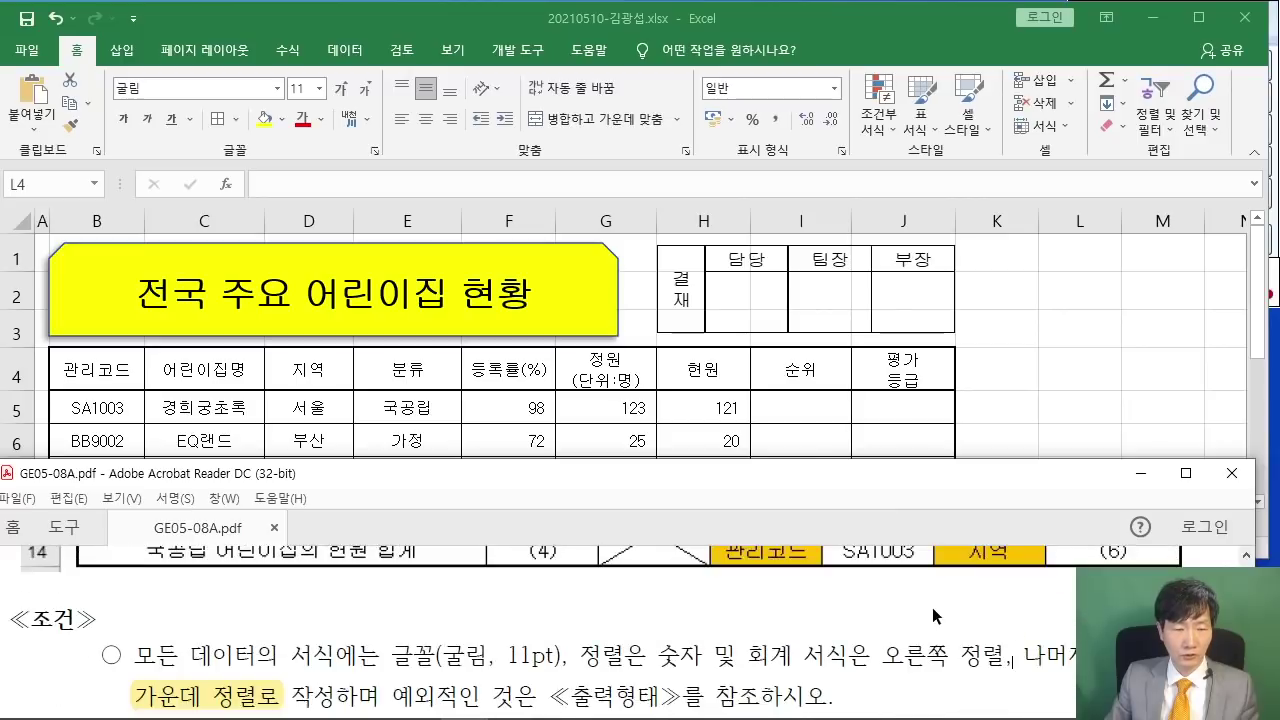
scroll(930, 600, "down", 1)
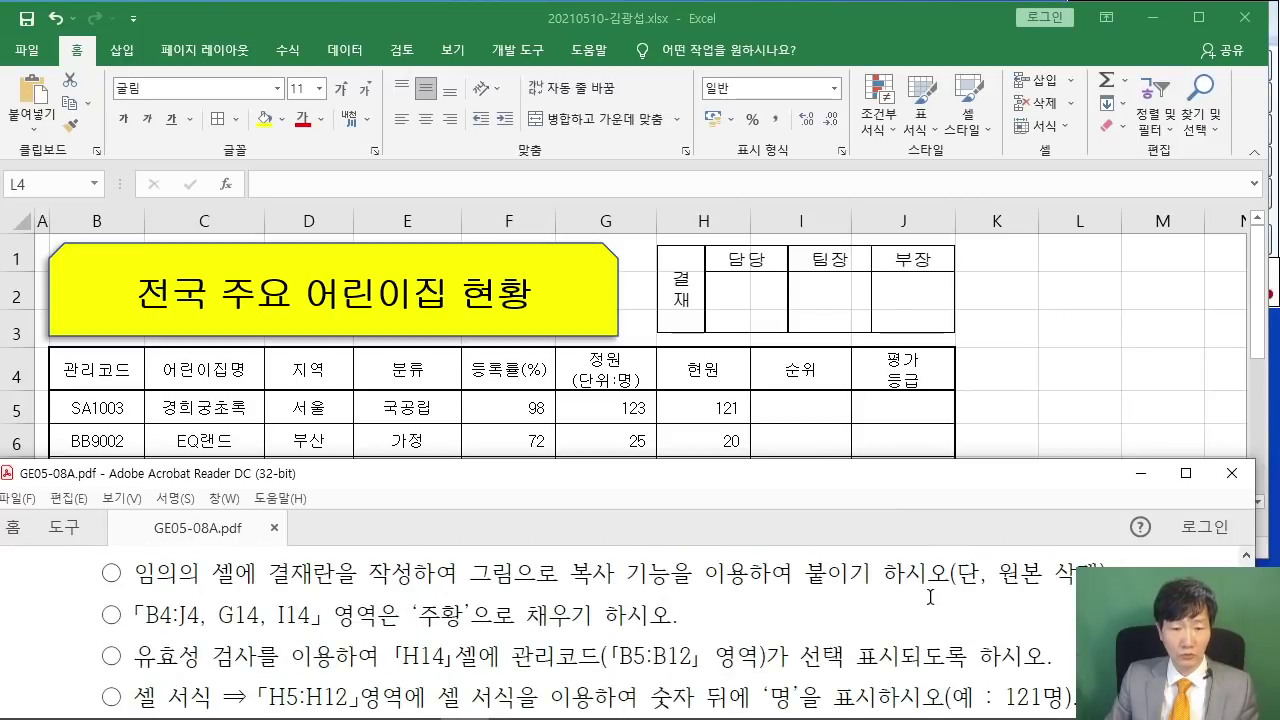
left_click_drag(137, 609, 200, 610)
key("alt+Tab")
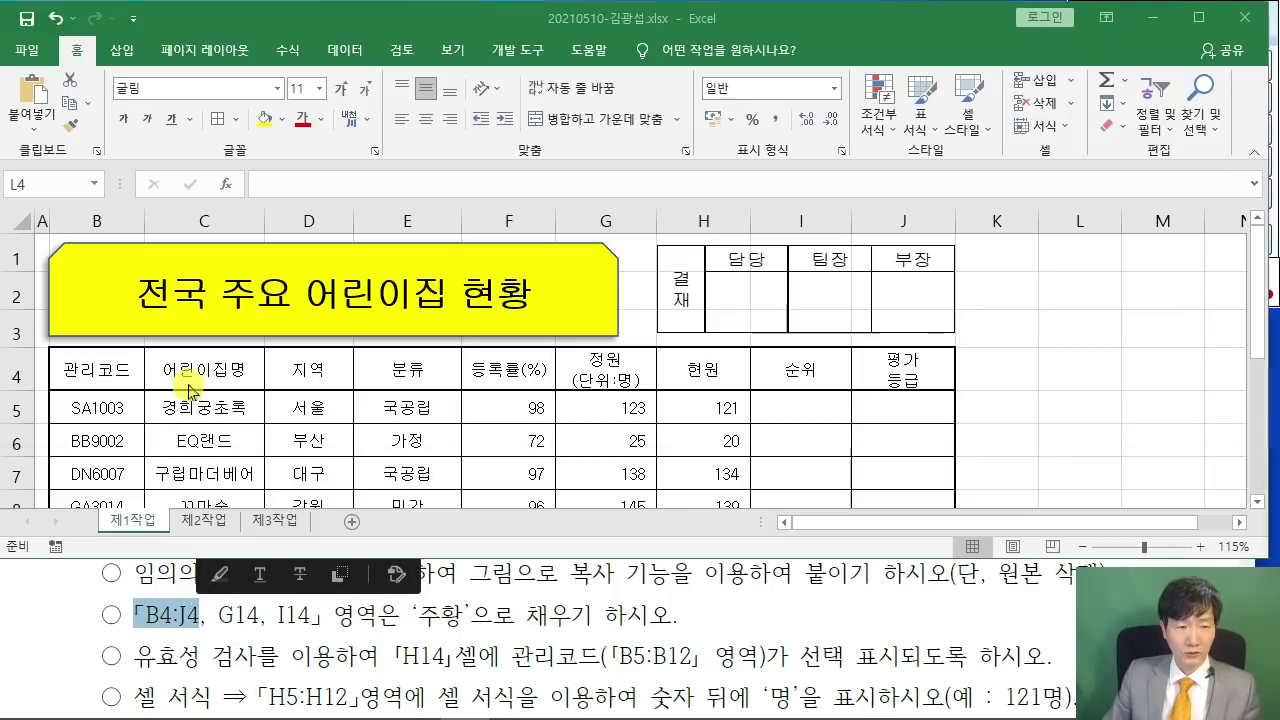
left_click_drag(97, 370, 903, 371)
scroll(463, 352, "down", 3)
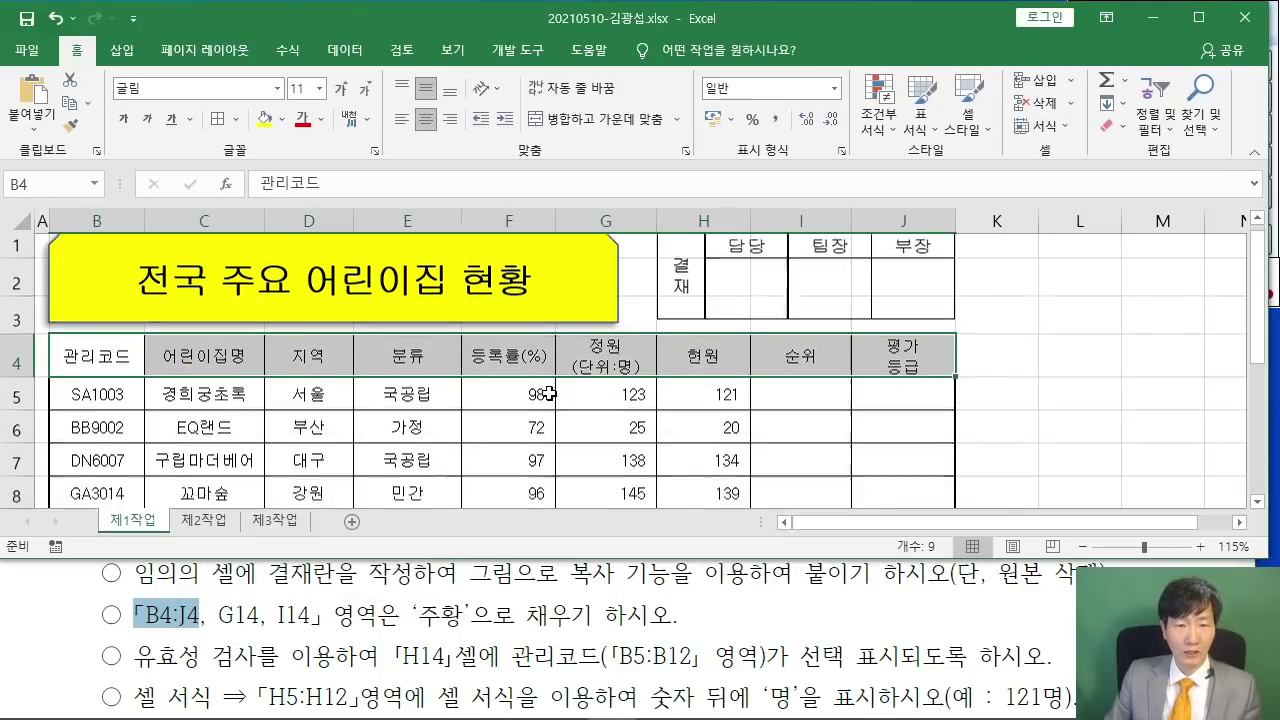
left_click(622, 390, "ctrl")
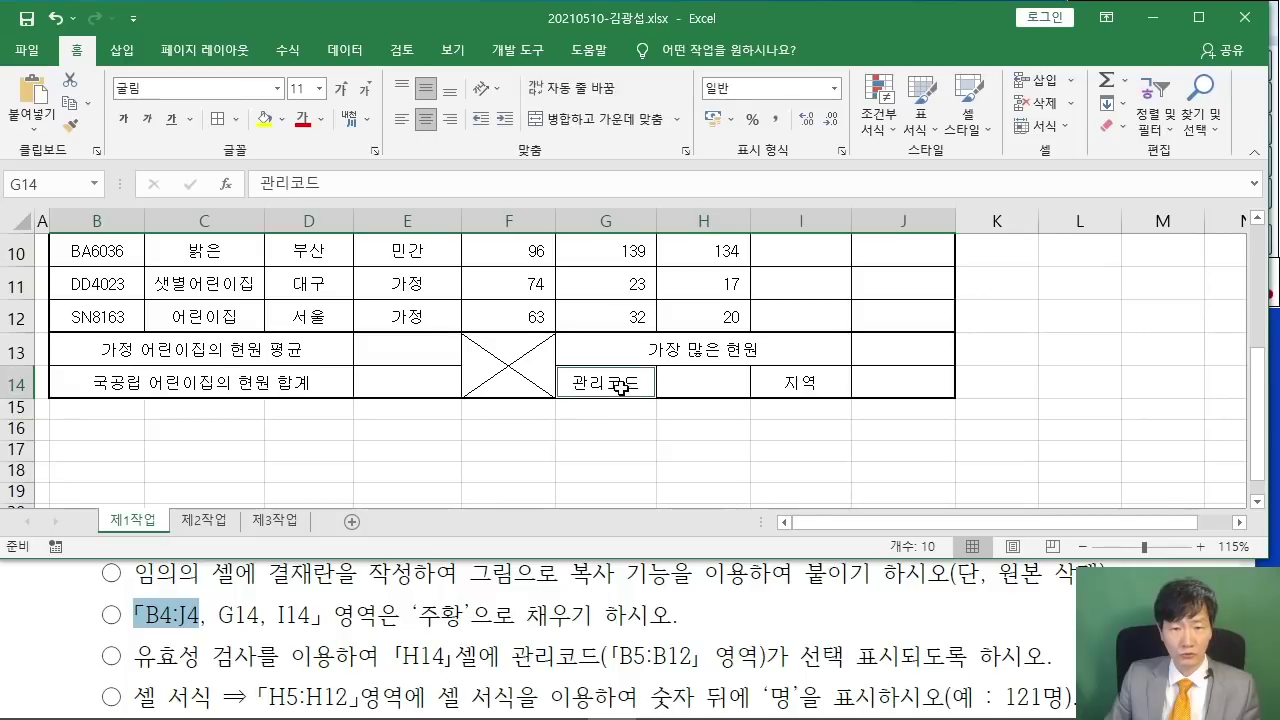
left_click(806, 383, "ctrl")
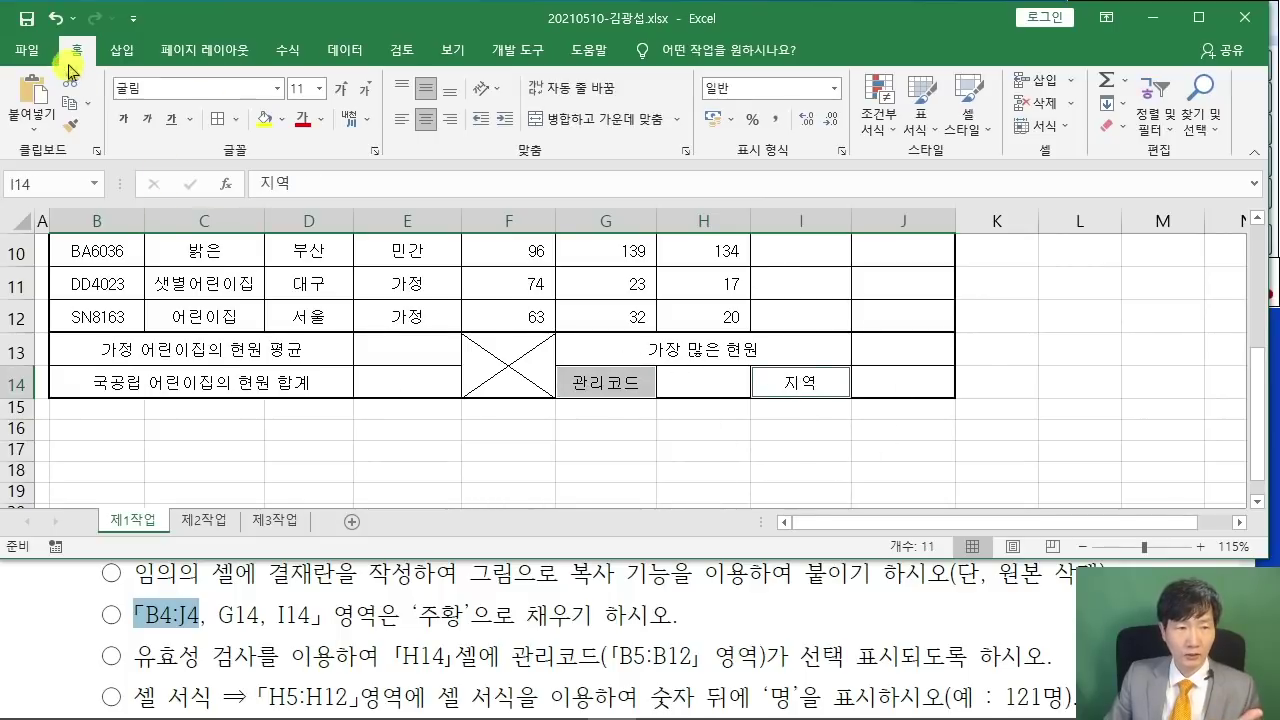
left_click(285, 120)
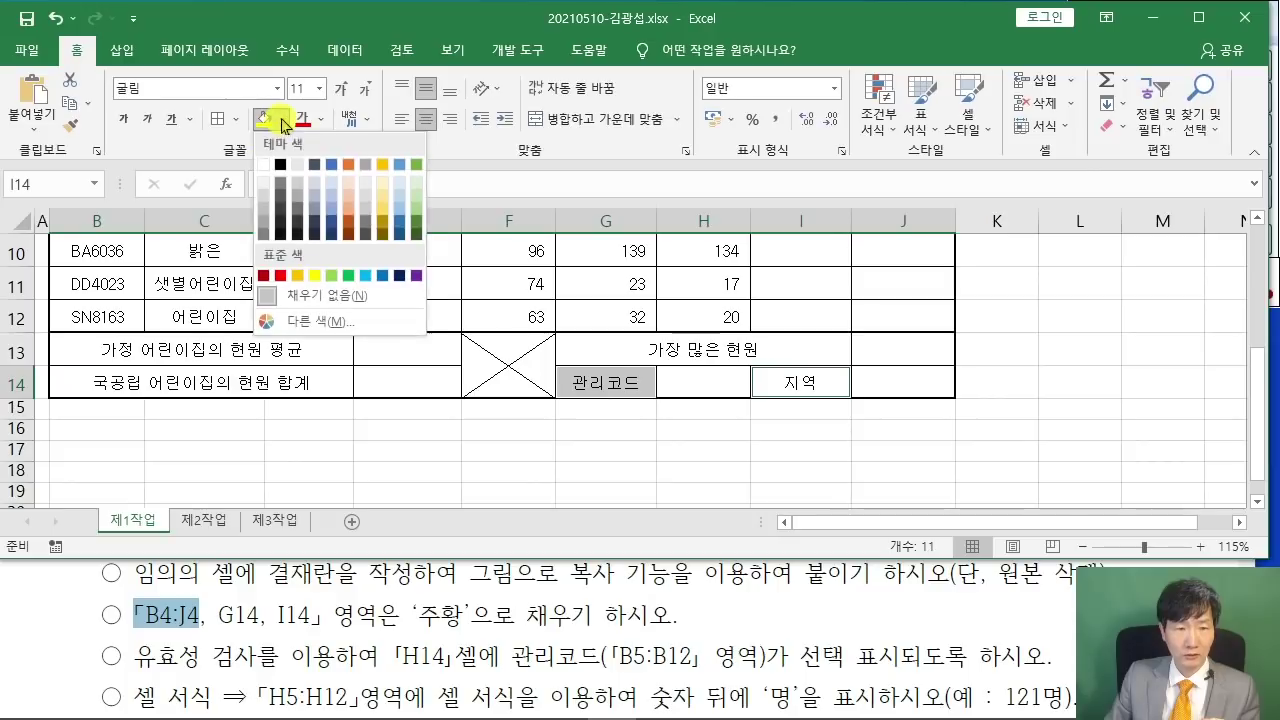
left_click(303, 277)
left_click(396, 428)
- Review the data validation requirement in the PDF and select cell H14
scroll(430, 428, "up", 3)
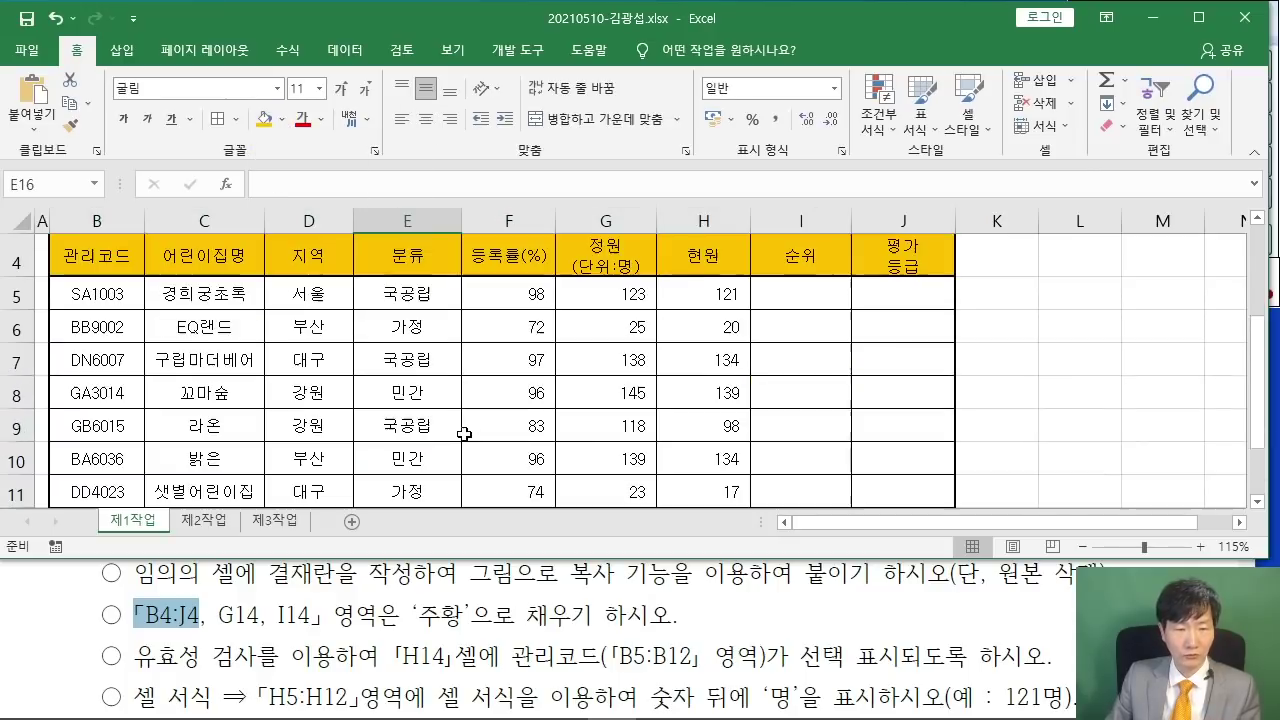
scroll(463, 429, "down", 2)
scroll(463, 429, "down", 1)
scroll(460, 427, "up", 3)
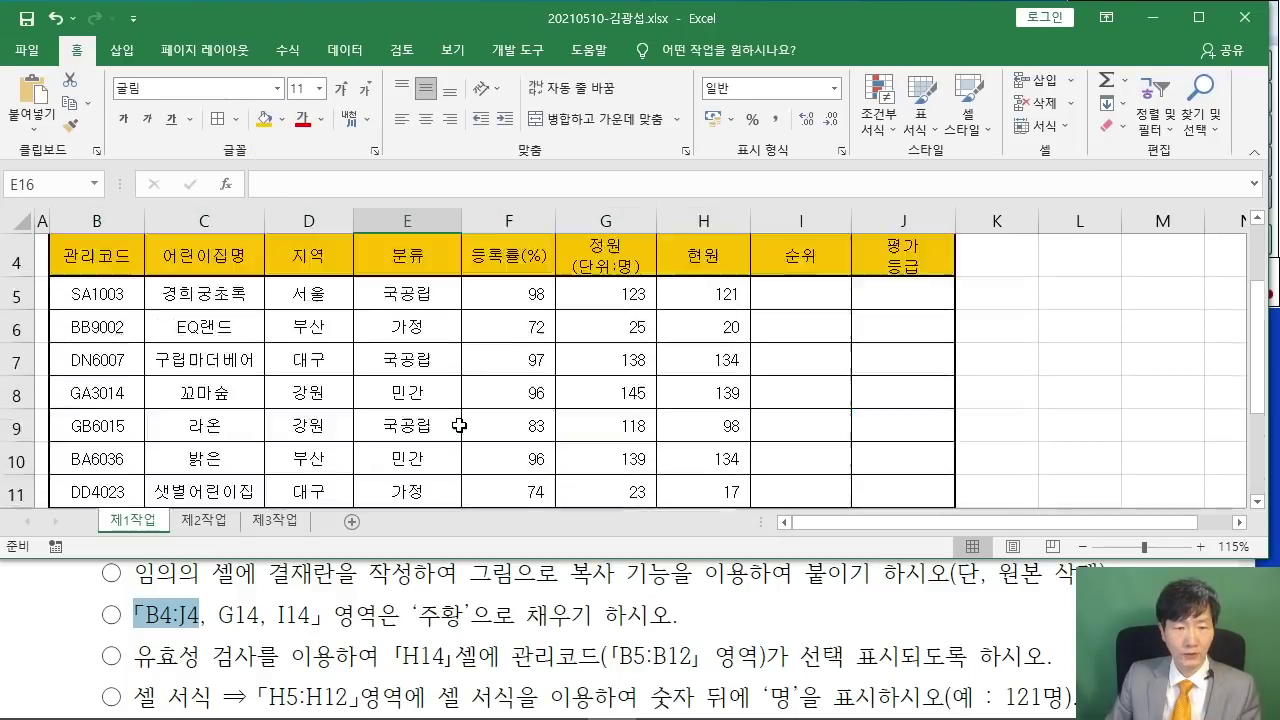
left_click(240, 652)
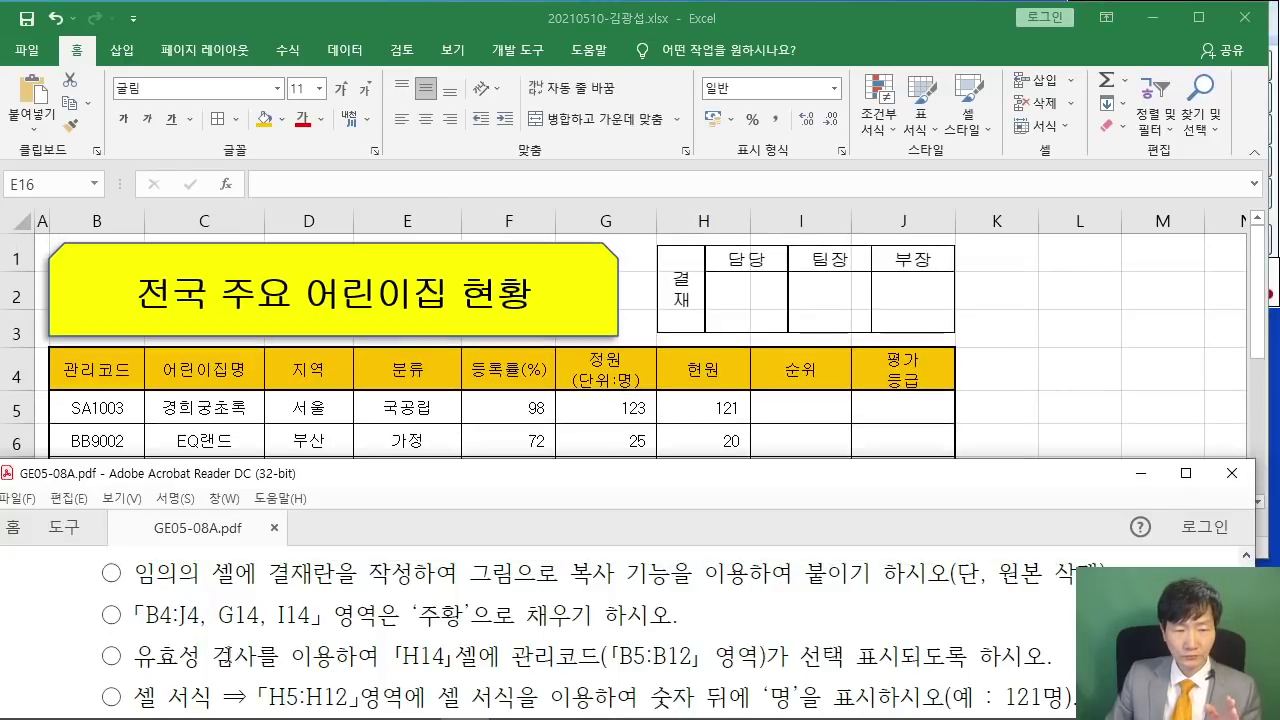
left_click_drag(134, 656, 380, 656)
key("alt+Tab")
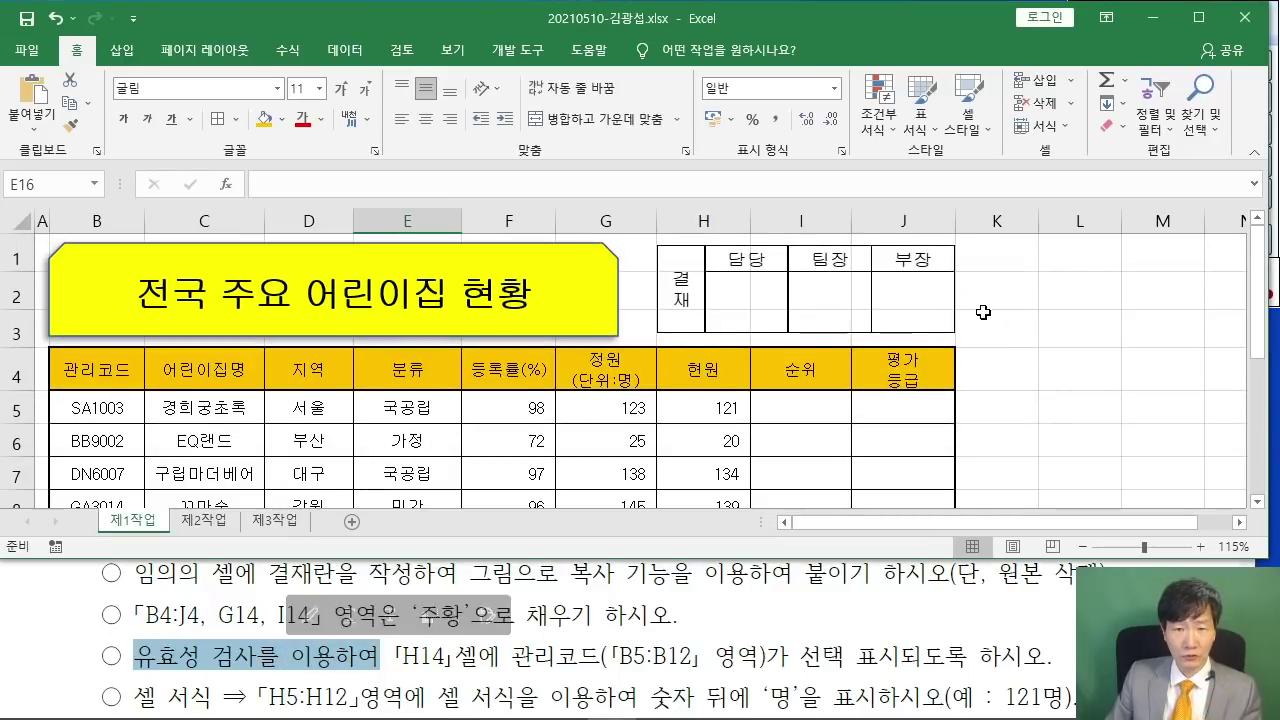
scroll(714, 323, "down", 4)
left_click(707, 288)
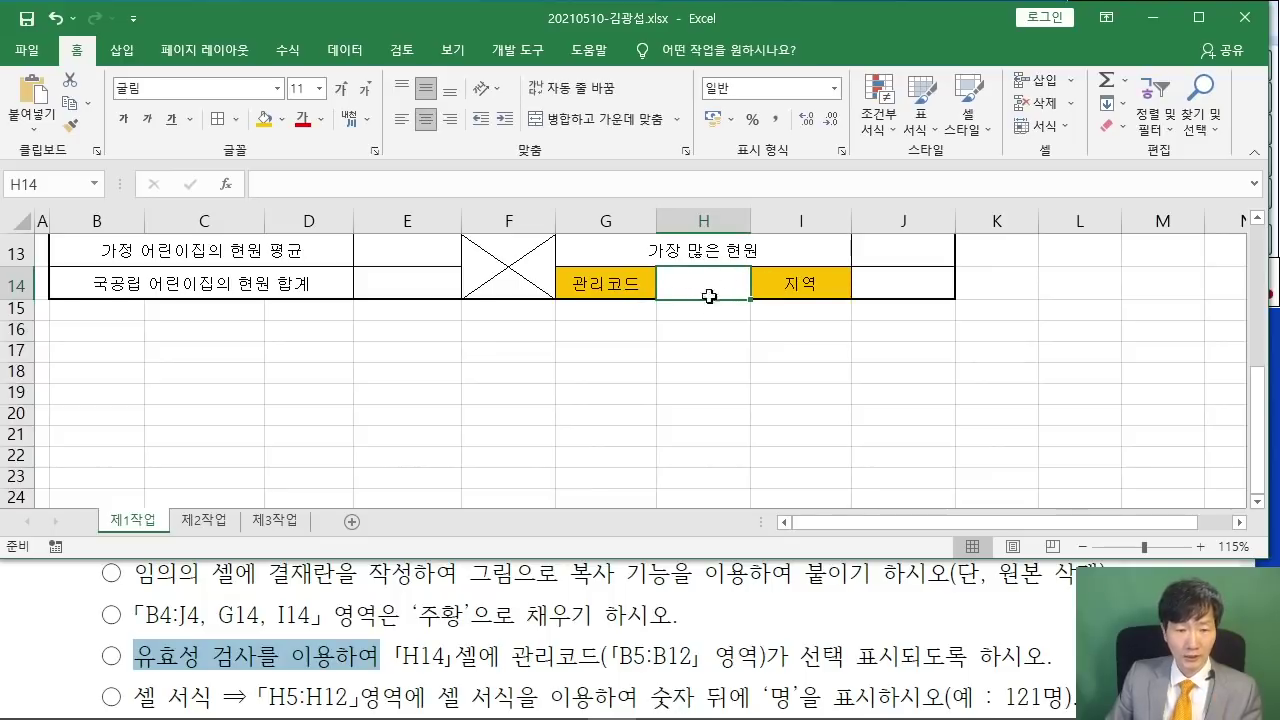
left_click(344, 50)
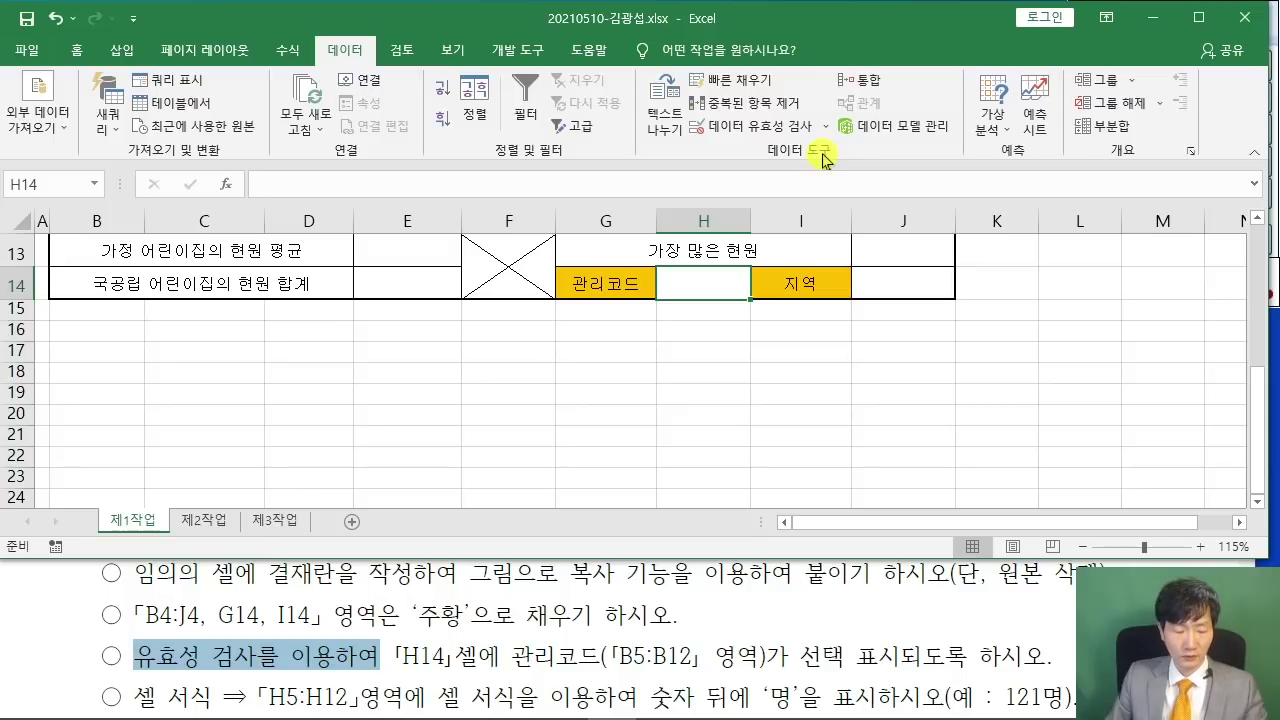
- Give H14 a 목록 data validation rule with source =$B$5:$B$12
left_click_drag(679, 109, 827, 141)
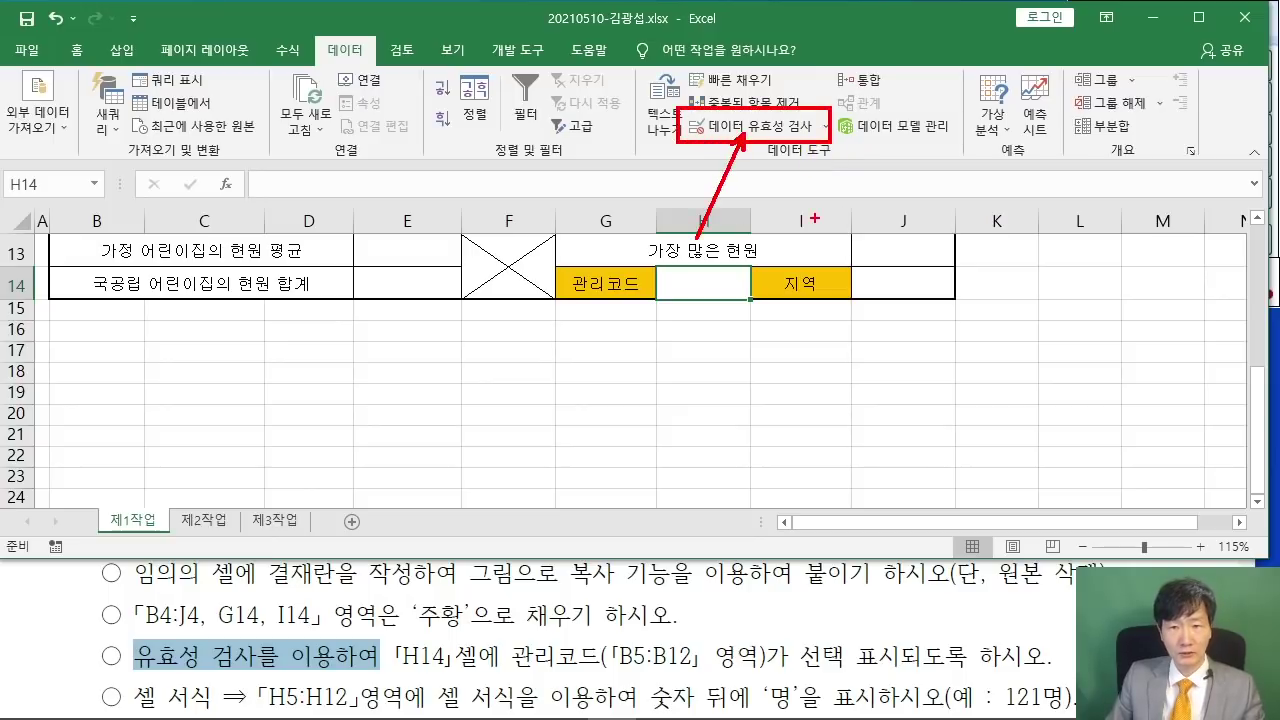
left_click(706, 127)
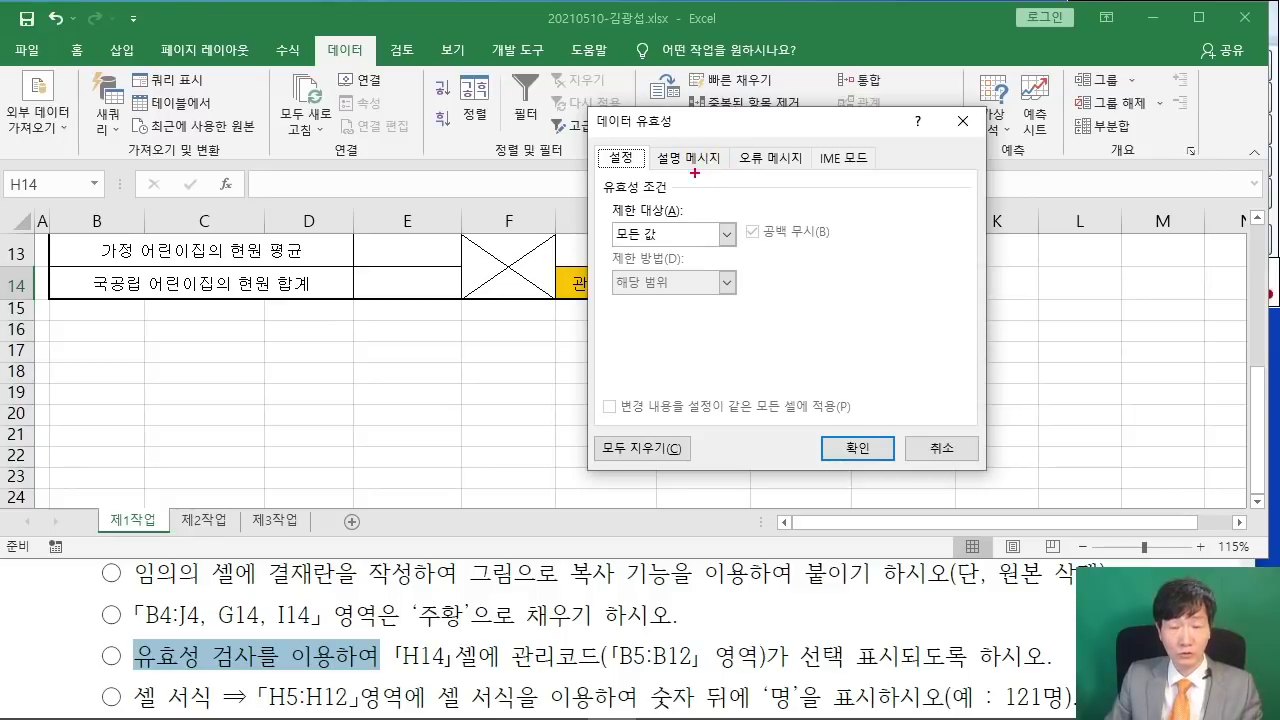
left_click_drag(706, 231, 766, 190)
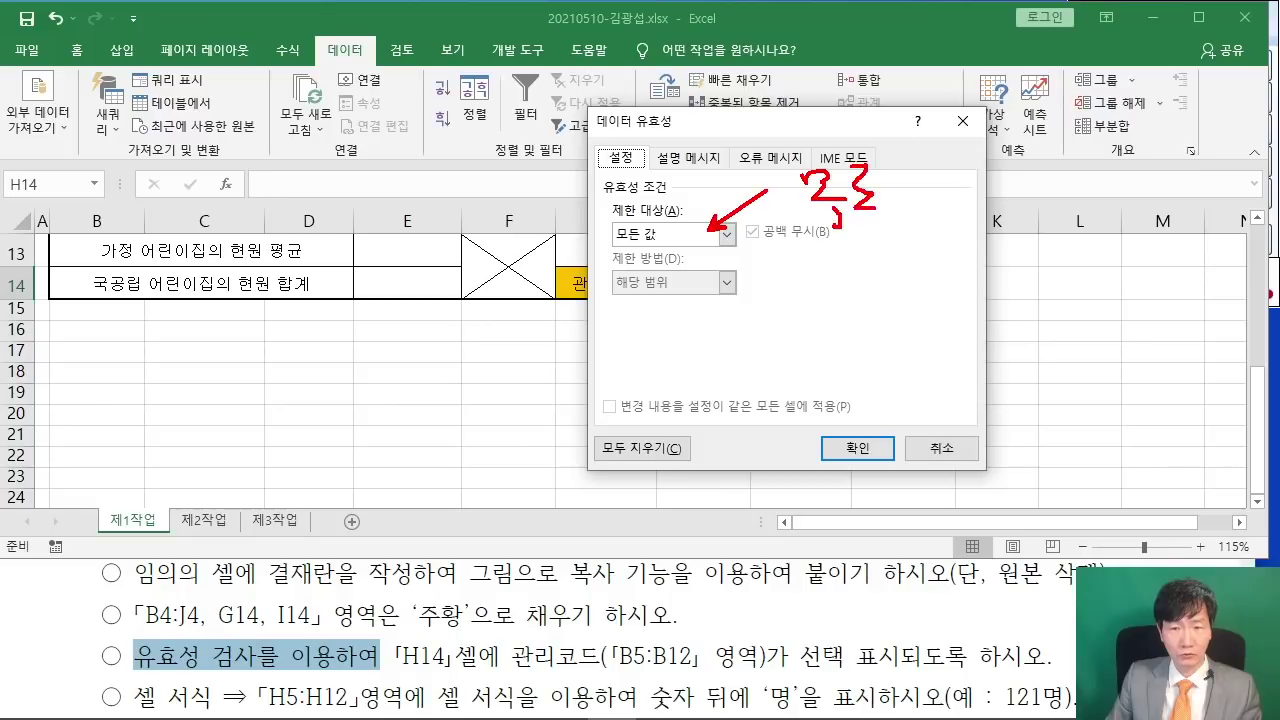
key("Escape")
left_click(727, 233)
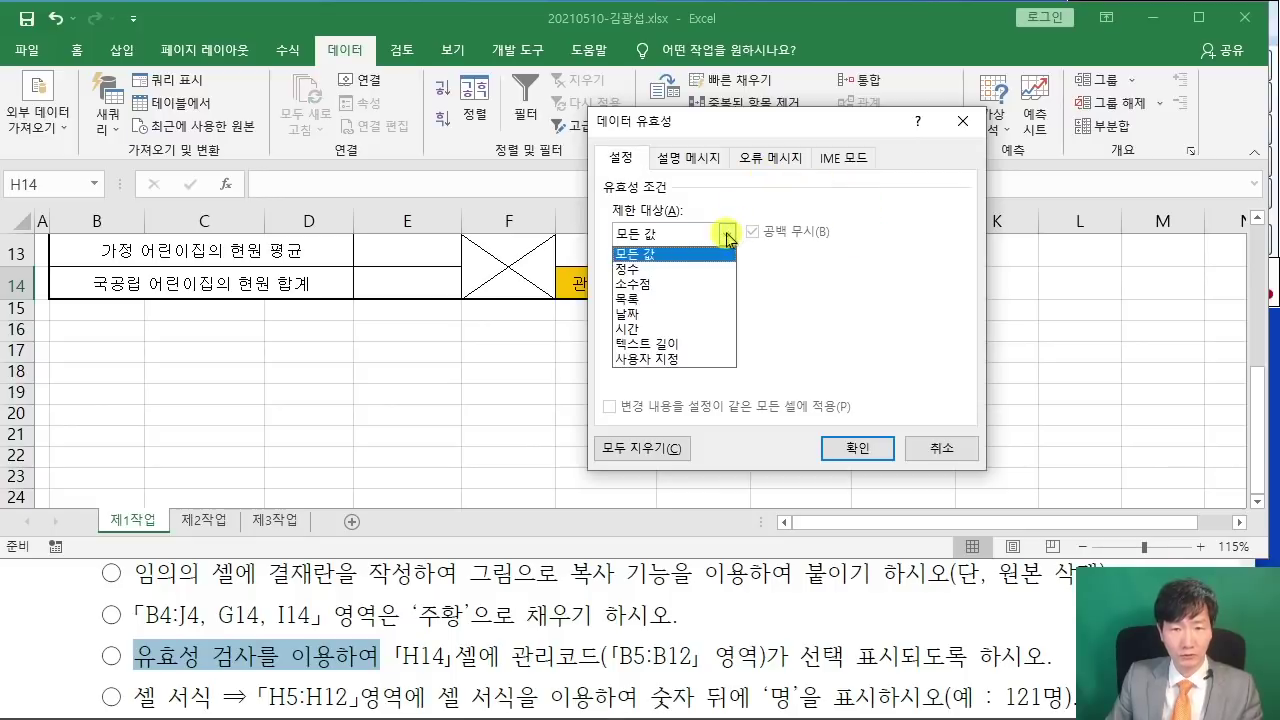
left_click(659, 300)
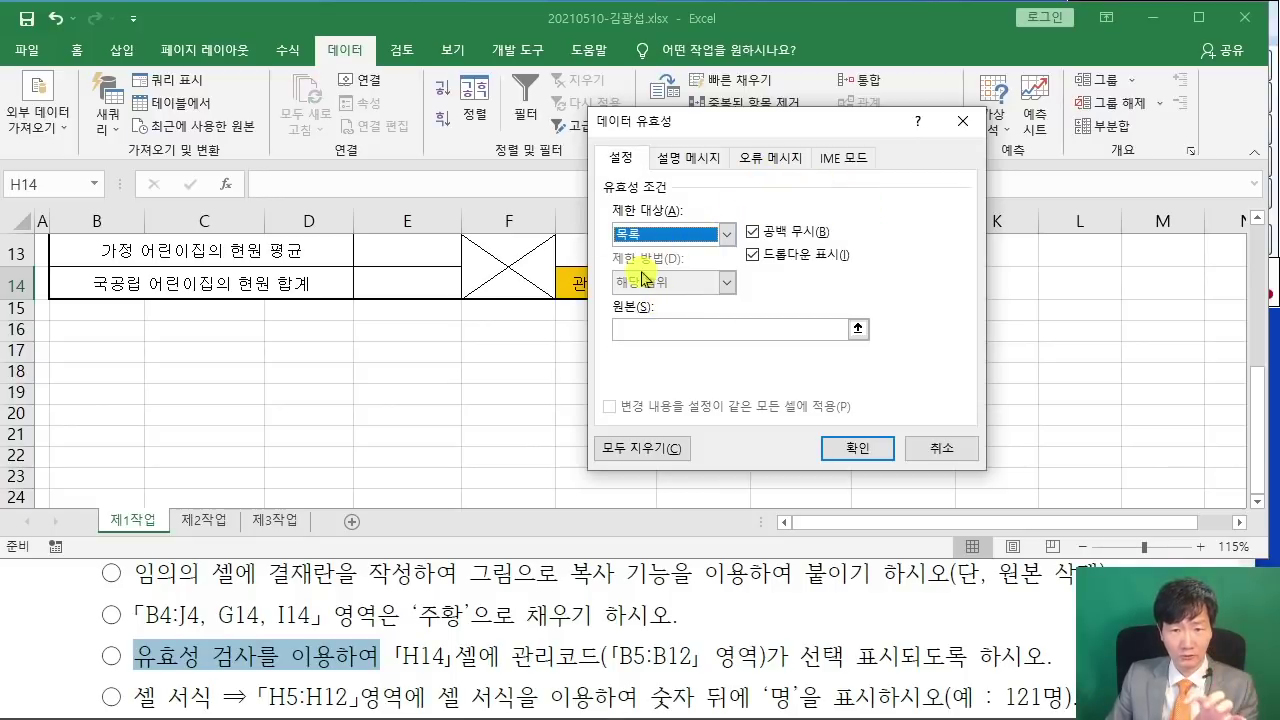
left_click(656, 332)
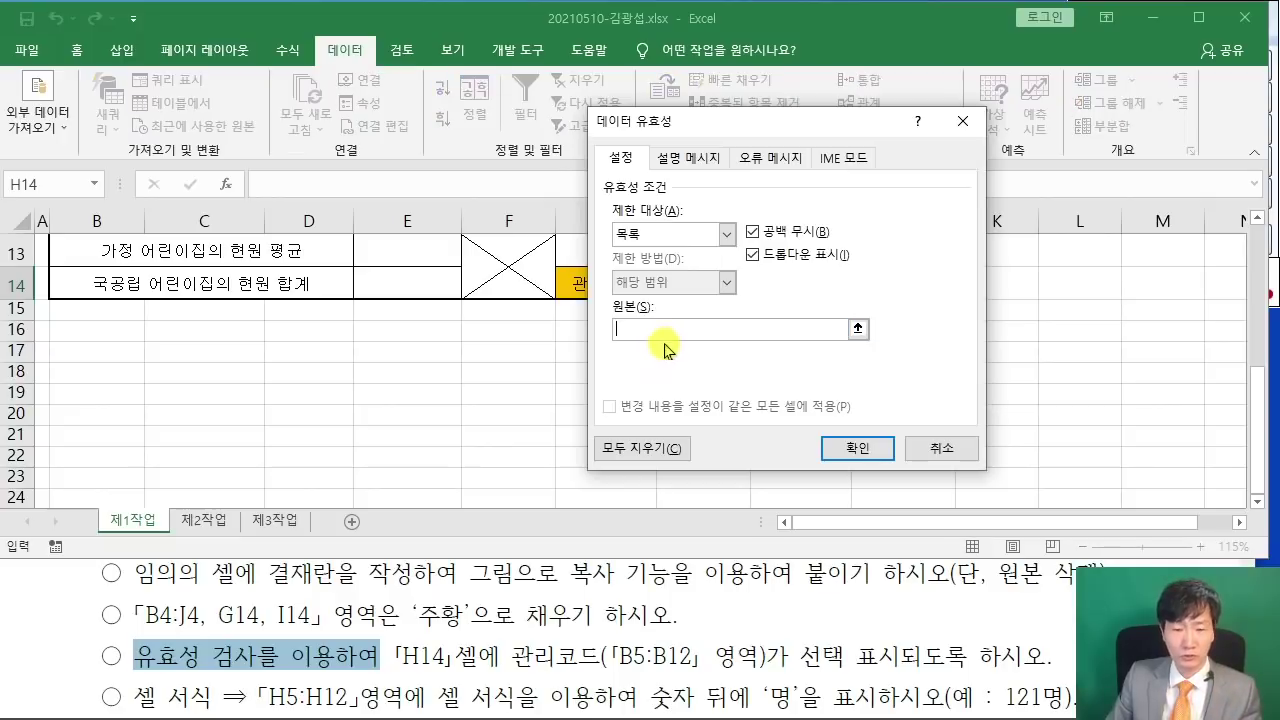
scroll(279, 399, "up", 4)
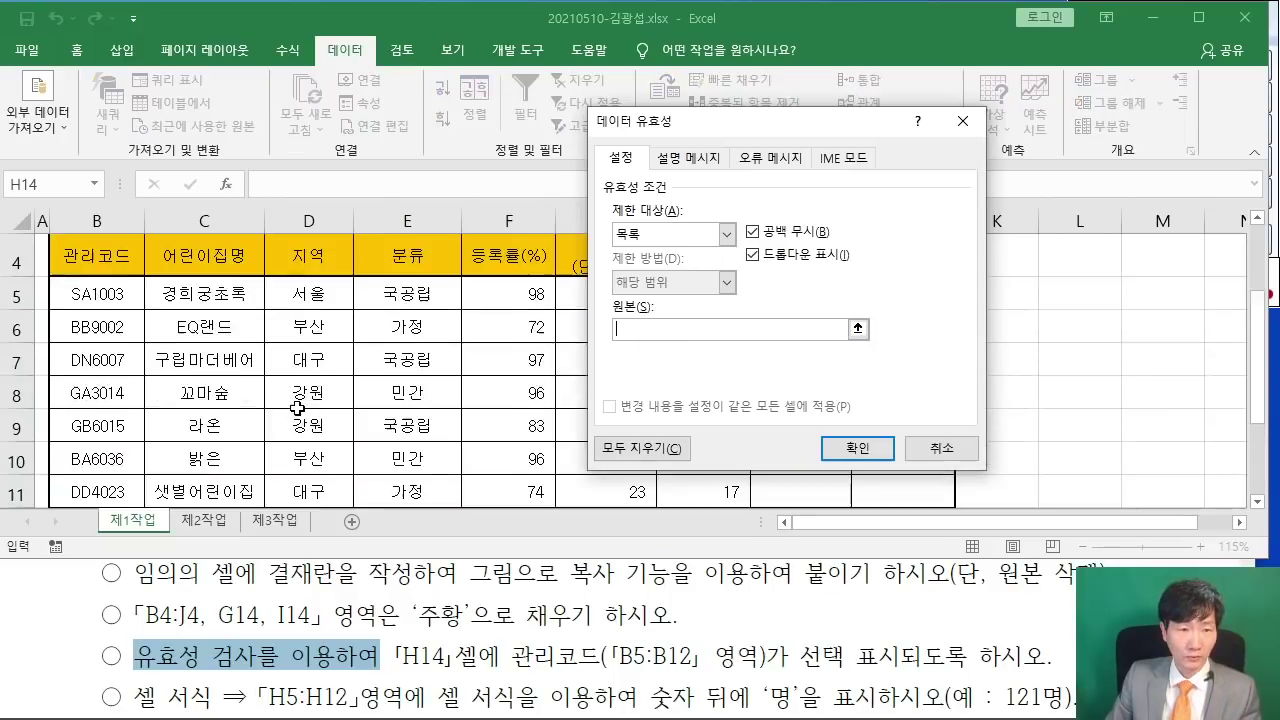
scroll(72, 289, "down", 1)
left_click_drag(72, 289, 113, 373)
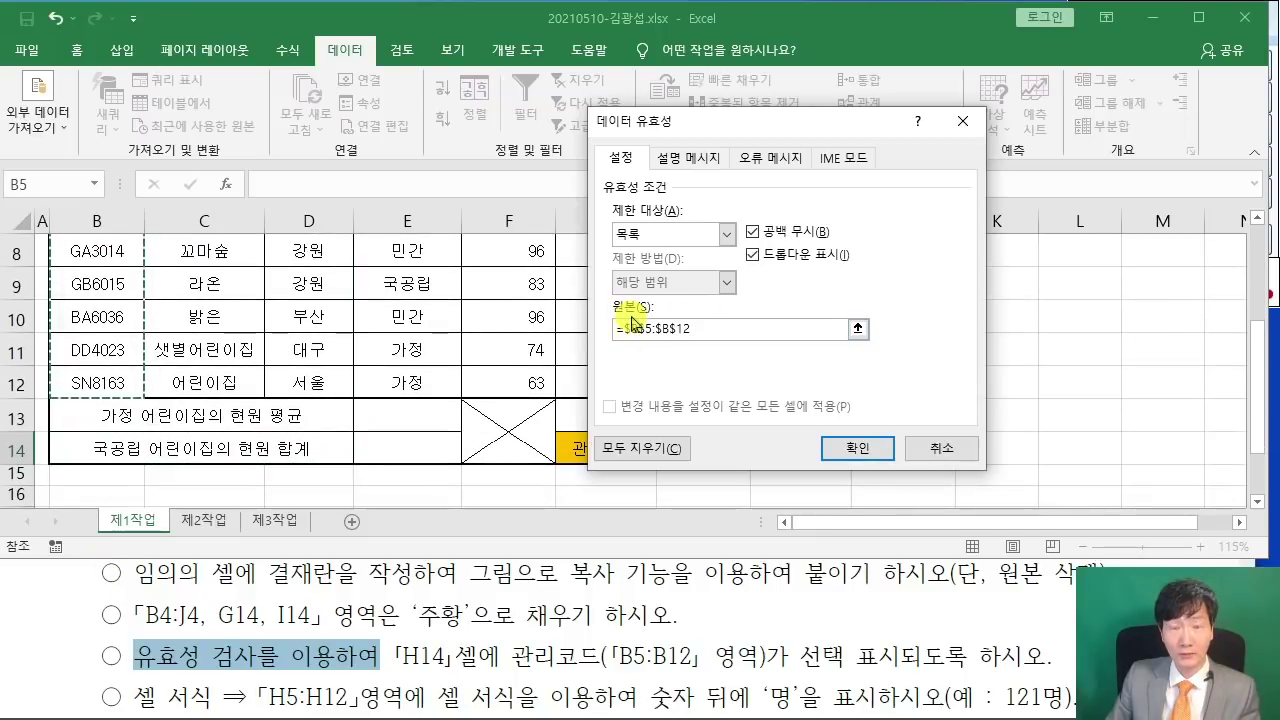
left_click(870, 455)
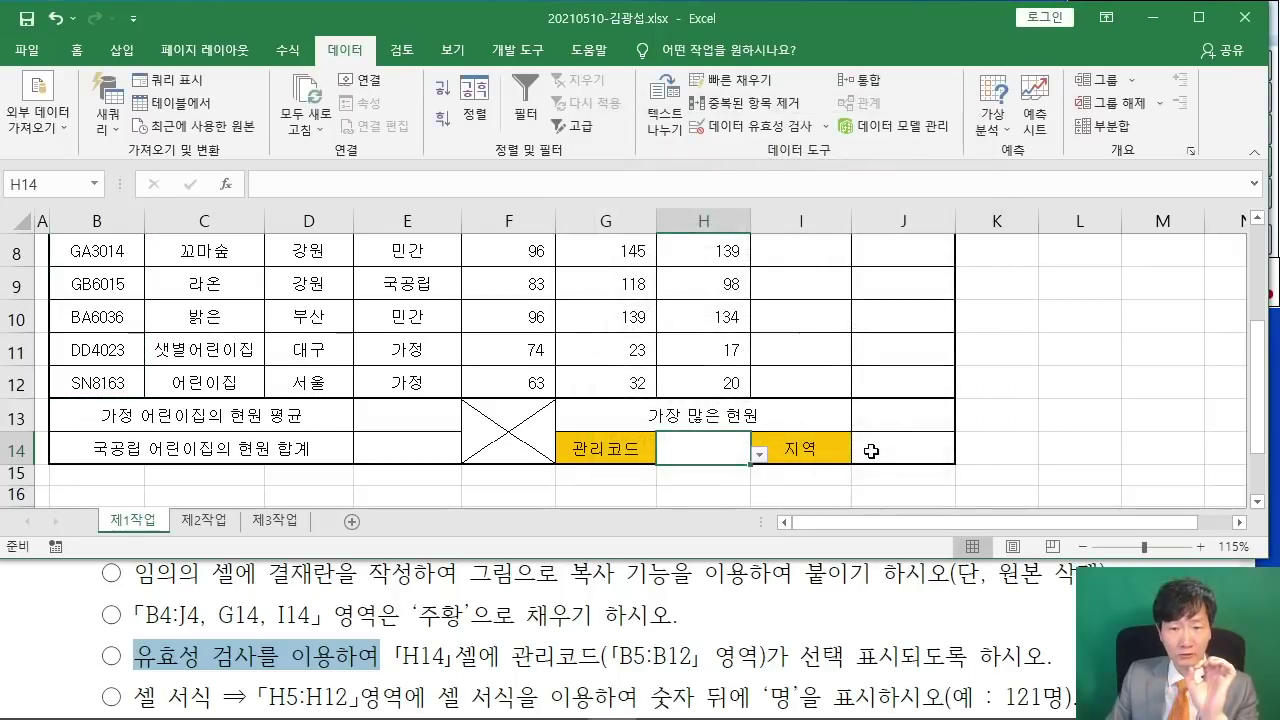
- Choose SA1003 from H14's new dropdown list
left_click(758, 456)
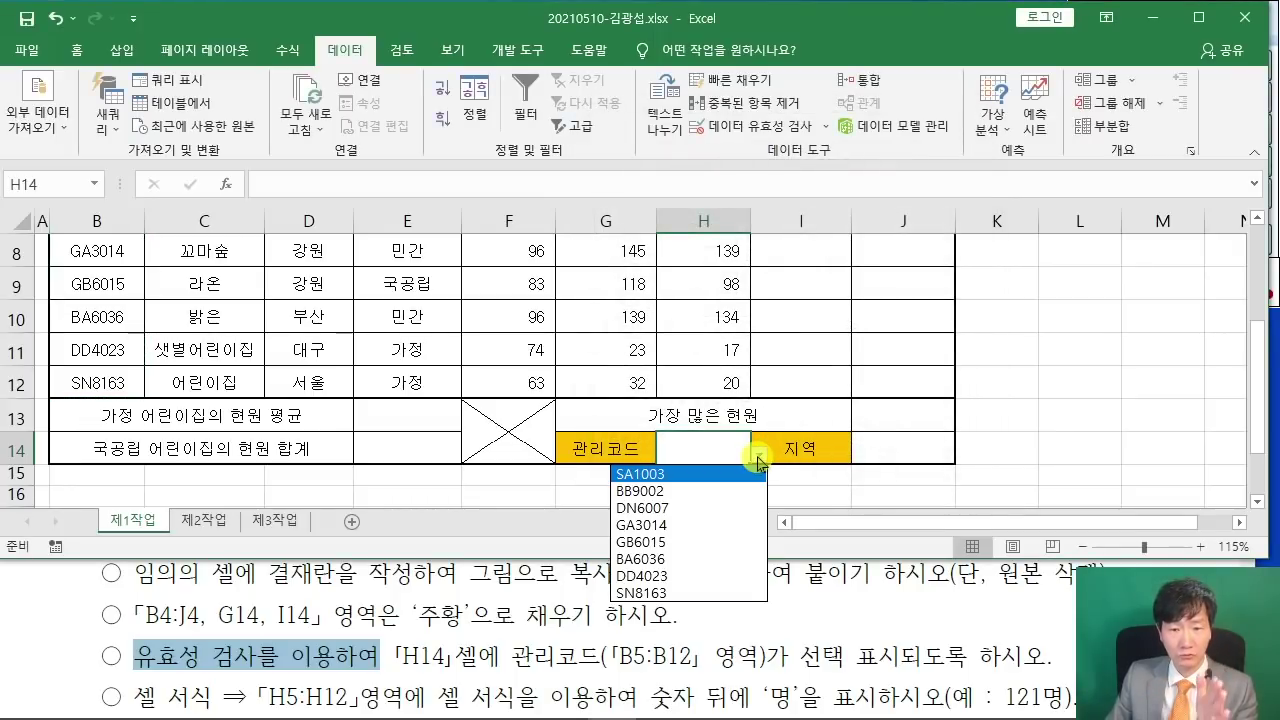
left_click(693, 476)
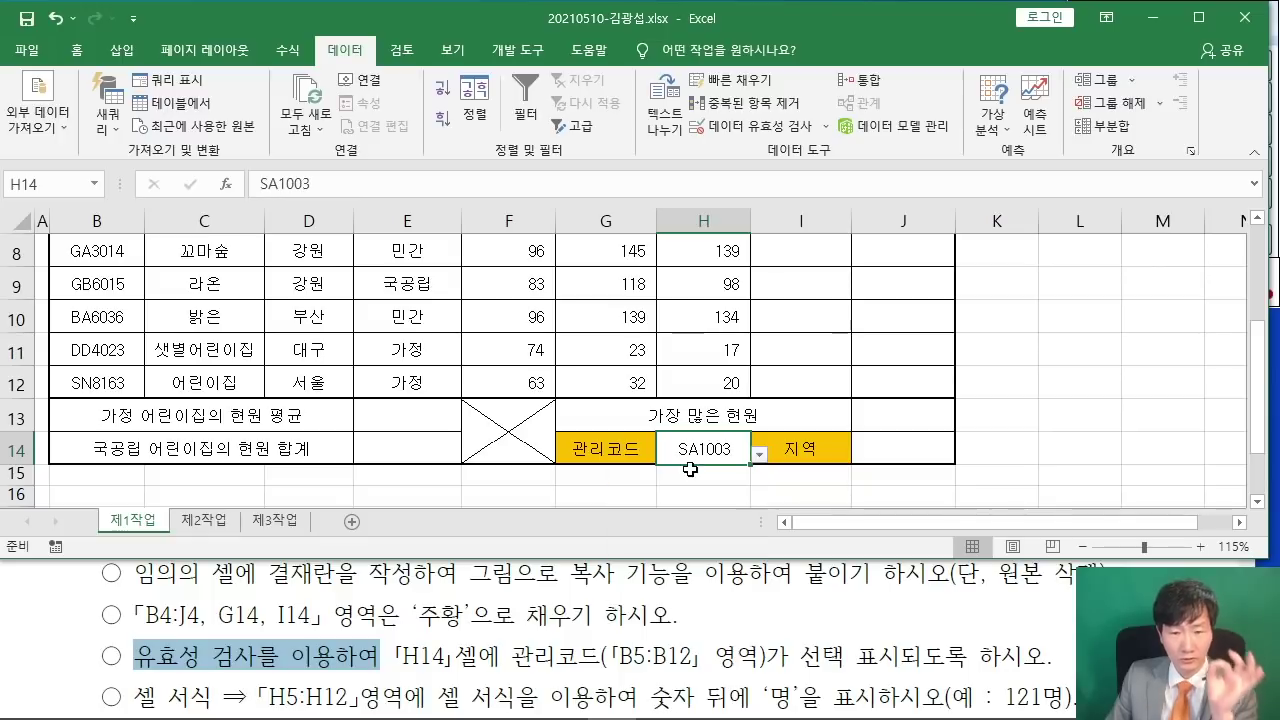
left_click(1074, 418)
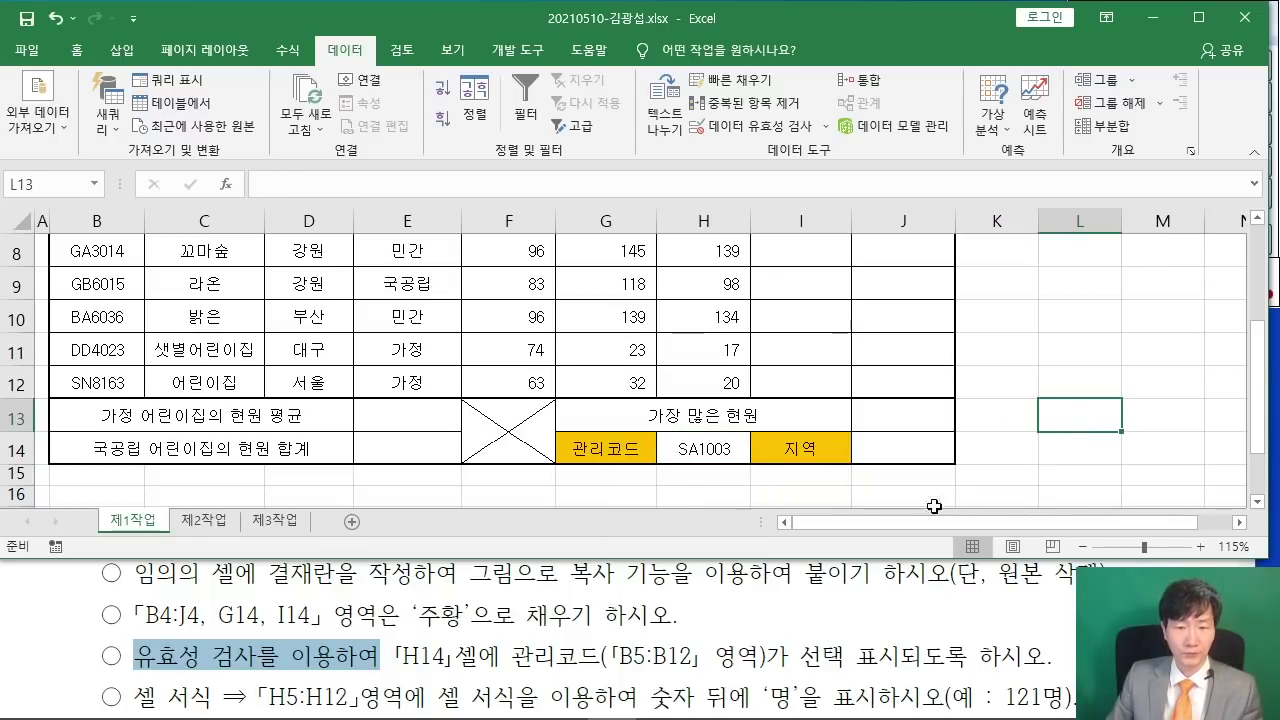
- Check the task PDF's conditions against the sheet, confirming H14 shows SA1003
left_click(905, 622)
scroll(890, 610, "up", 5)
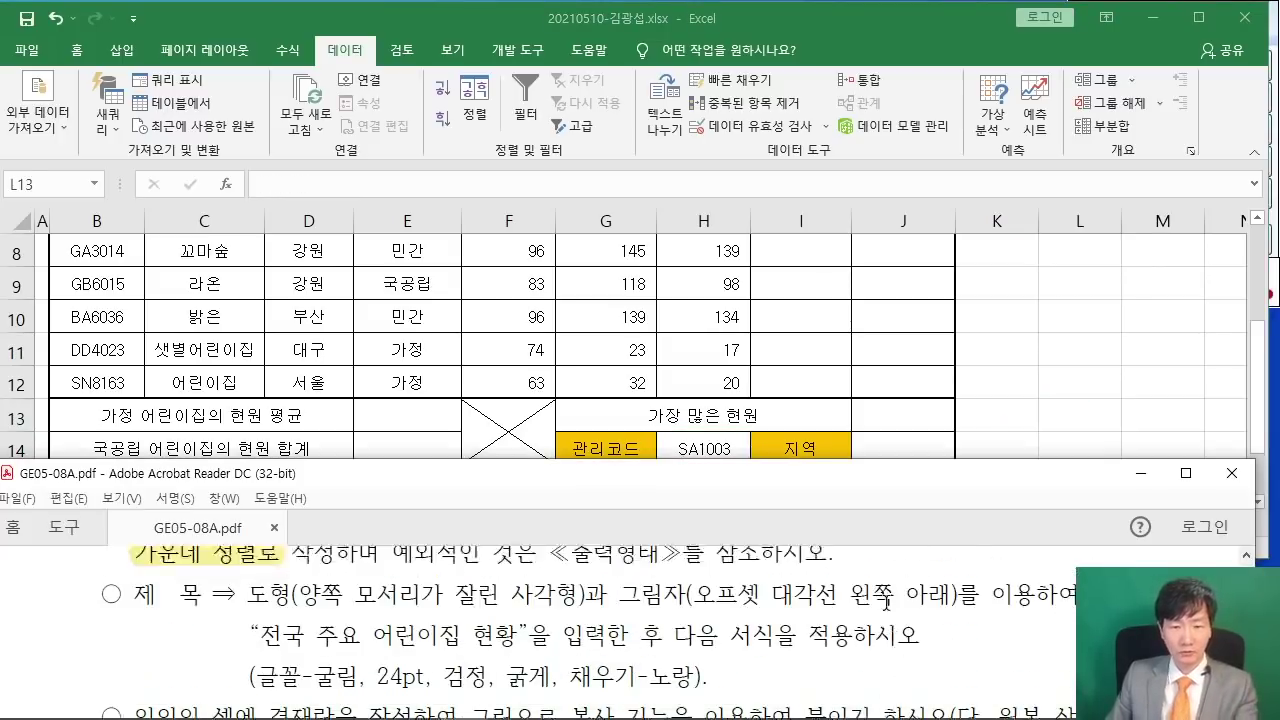
scroll(887, 606, "up", 2)
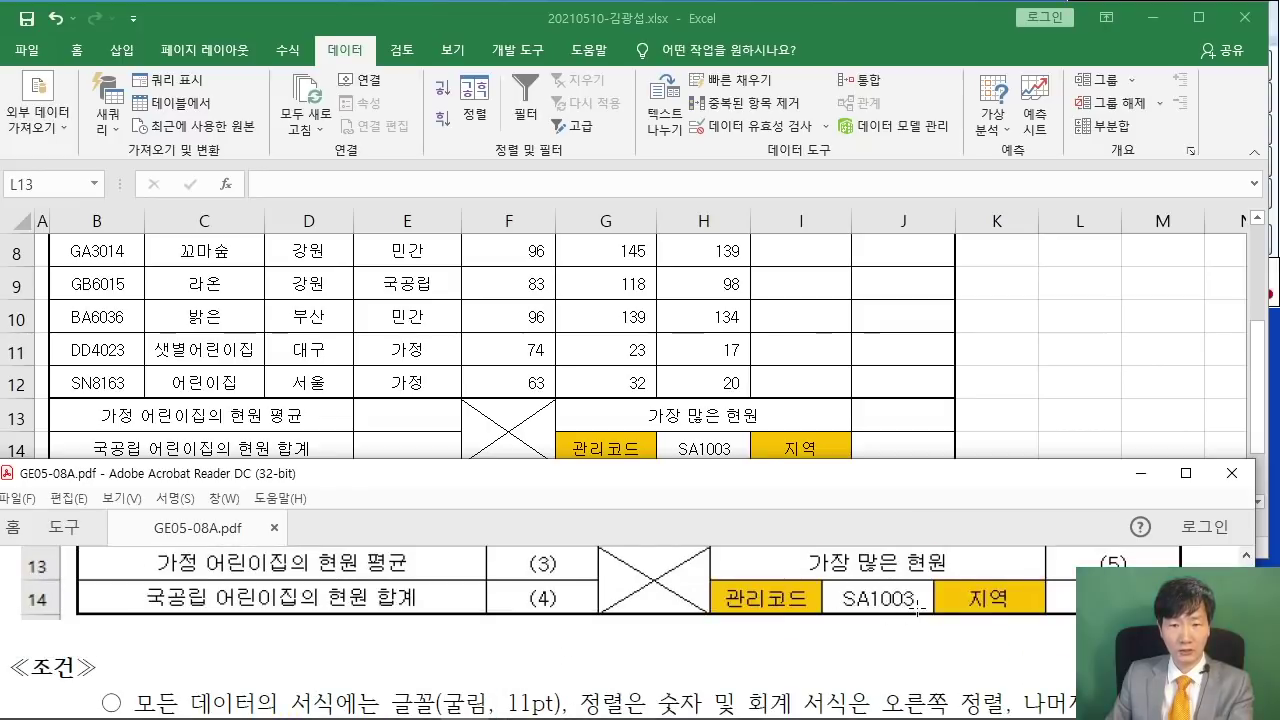
left_click(1094, 391)
left_click(869, 617)
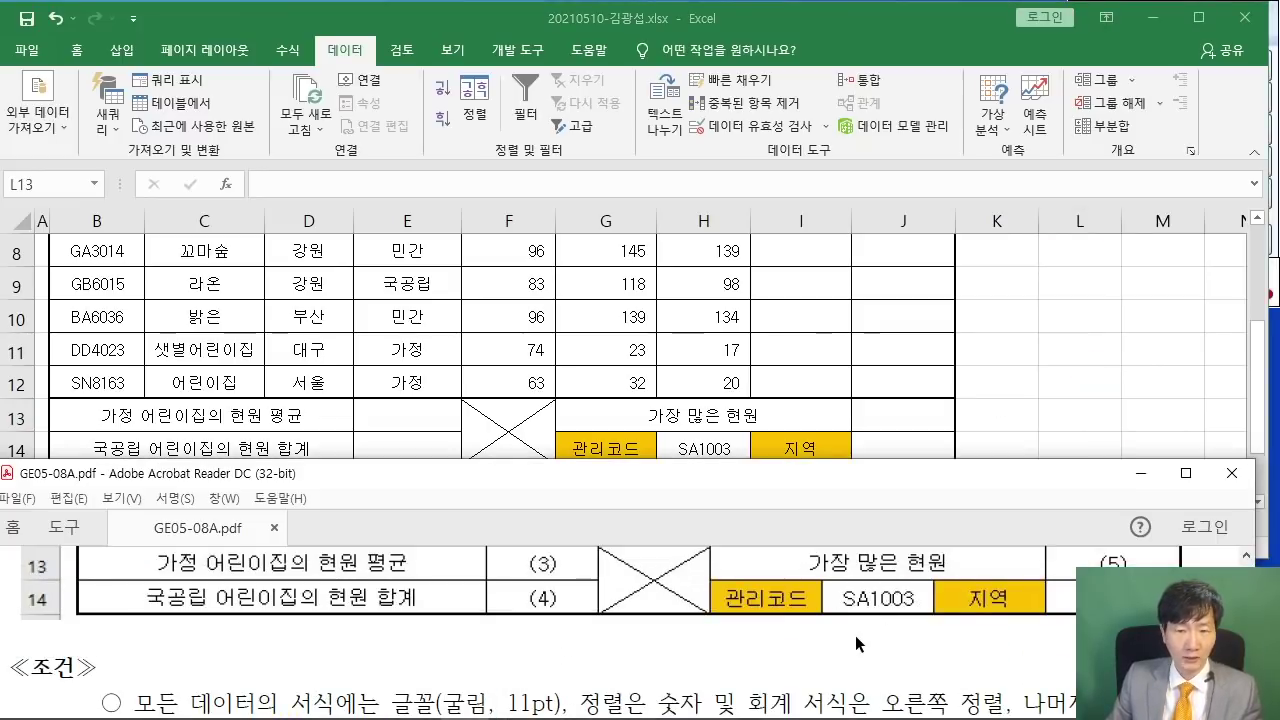
scroll(855, 635, "down", 5)
scroll(863, 602, "down", 4)
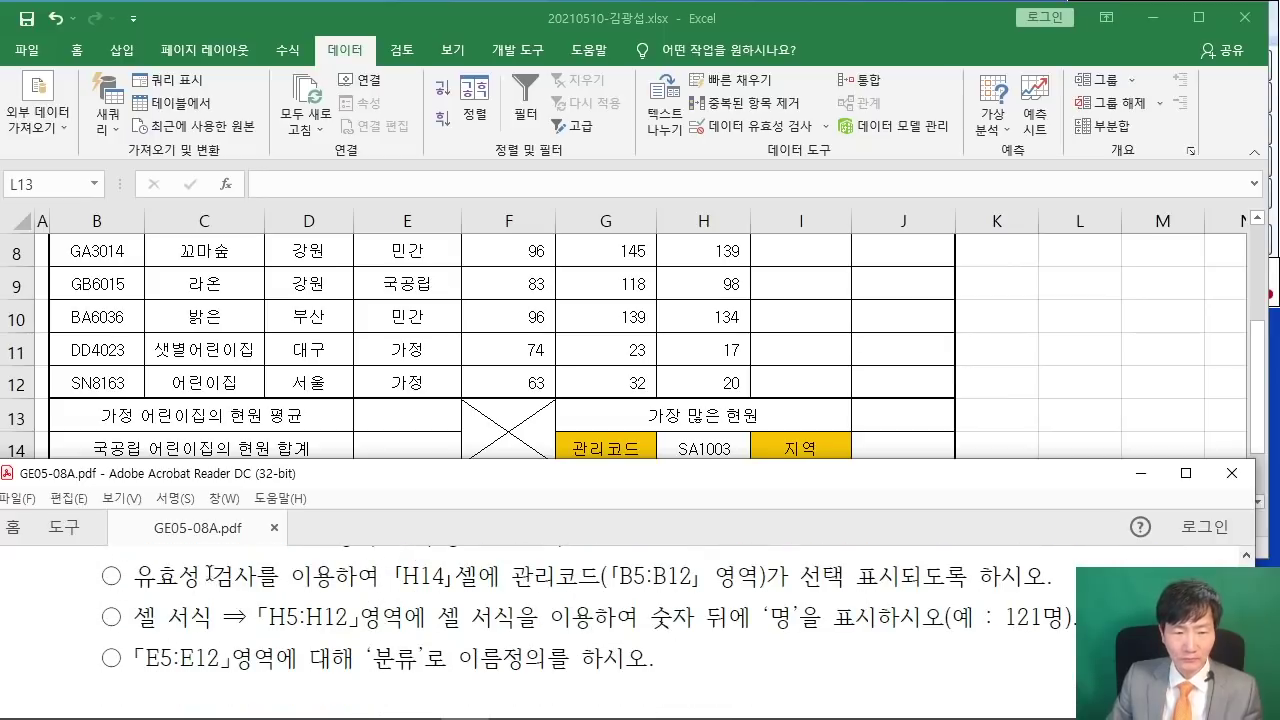
left_click_drag(258, 617, 335, 618)
- Select the 현원 values in H5:H12
left_click(457, 434)
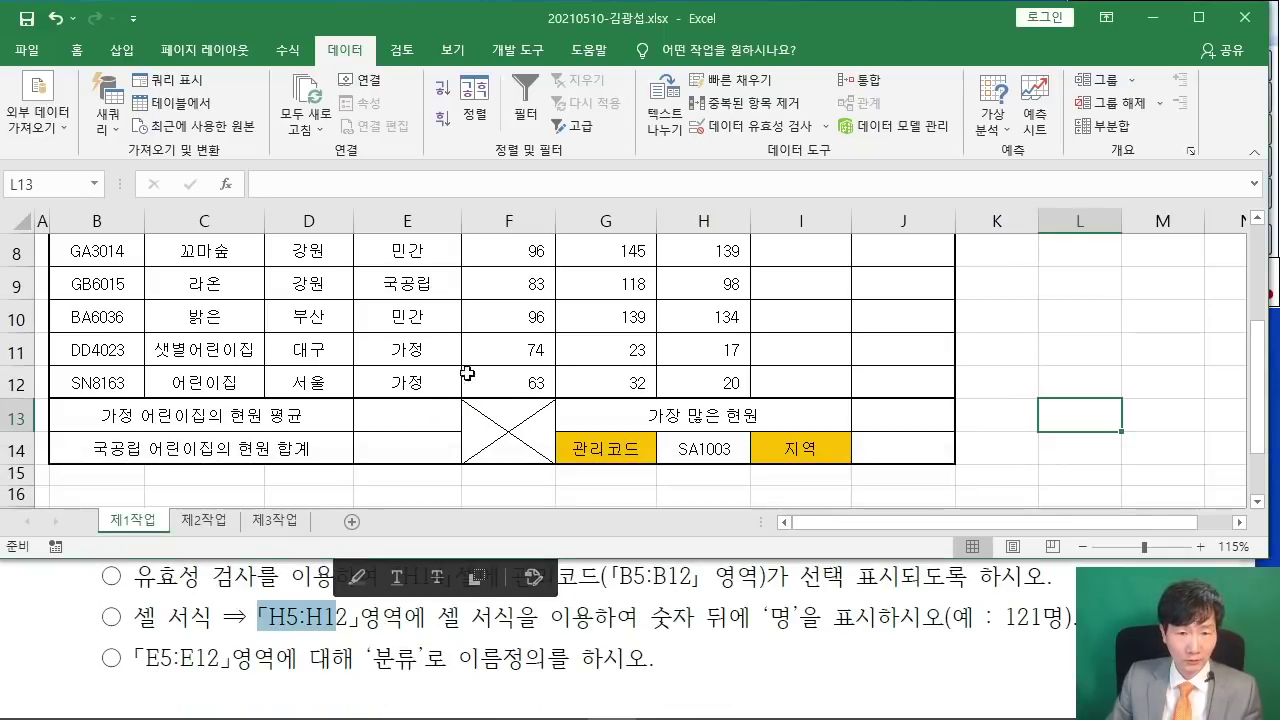
scroll(504, 347, "up", 2)
left_click_drag(703, 369, 700, 407)
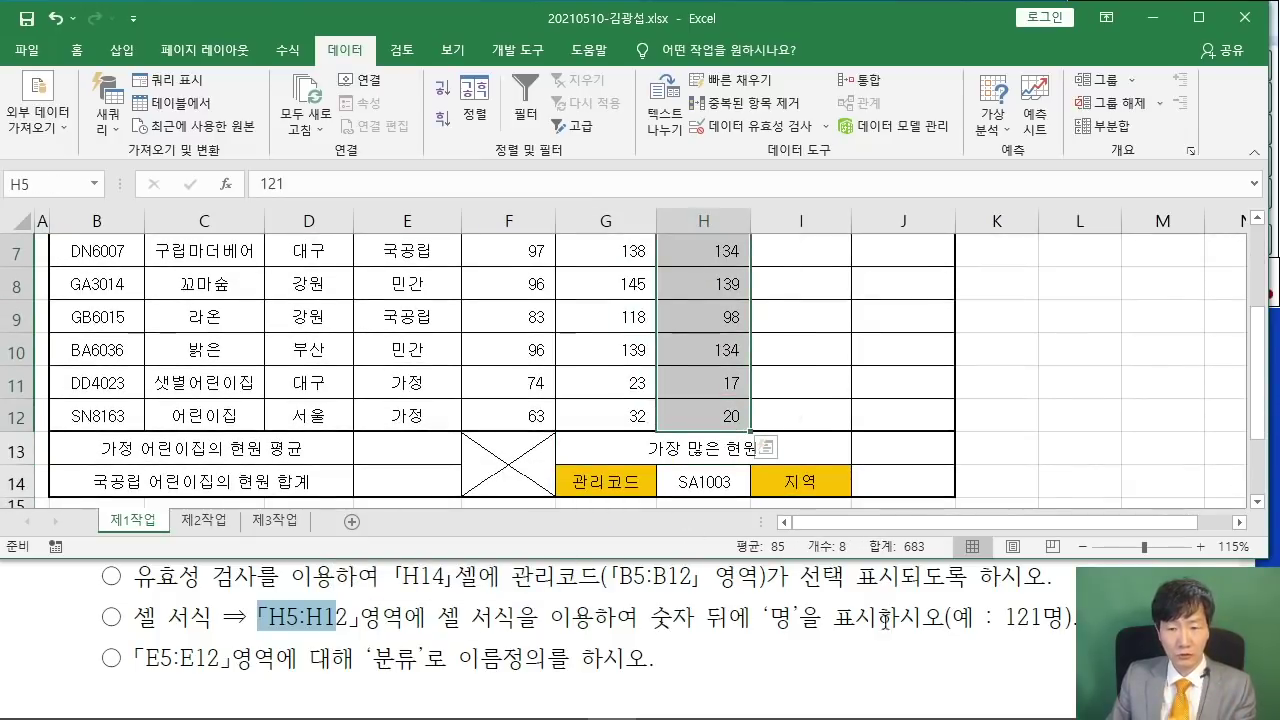
- Apply the custom format G/표준"명" to H5:H12 so values read like 121명
right_click(715, 311)
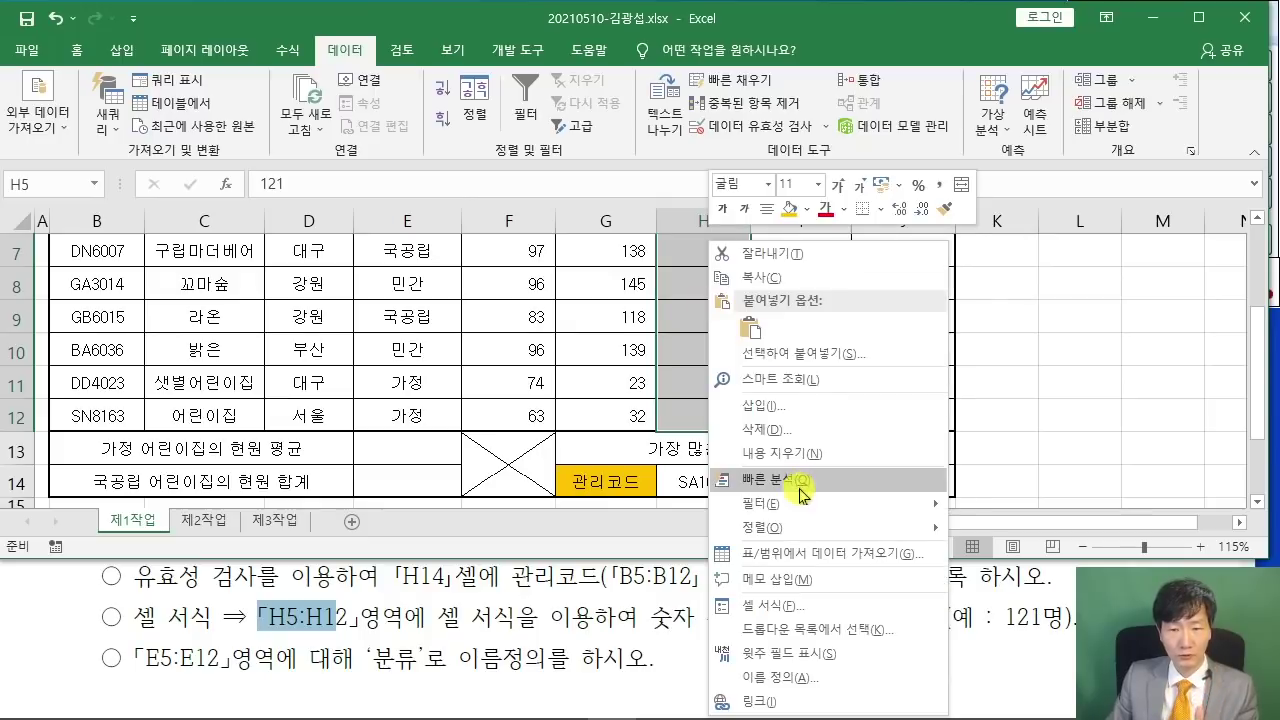
left_click(785, 605)
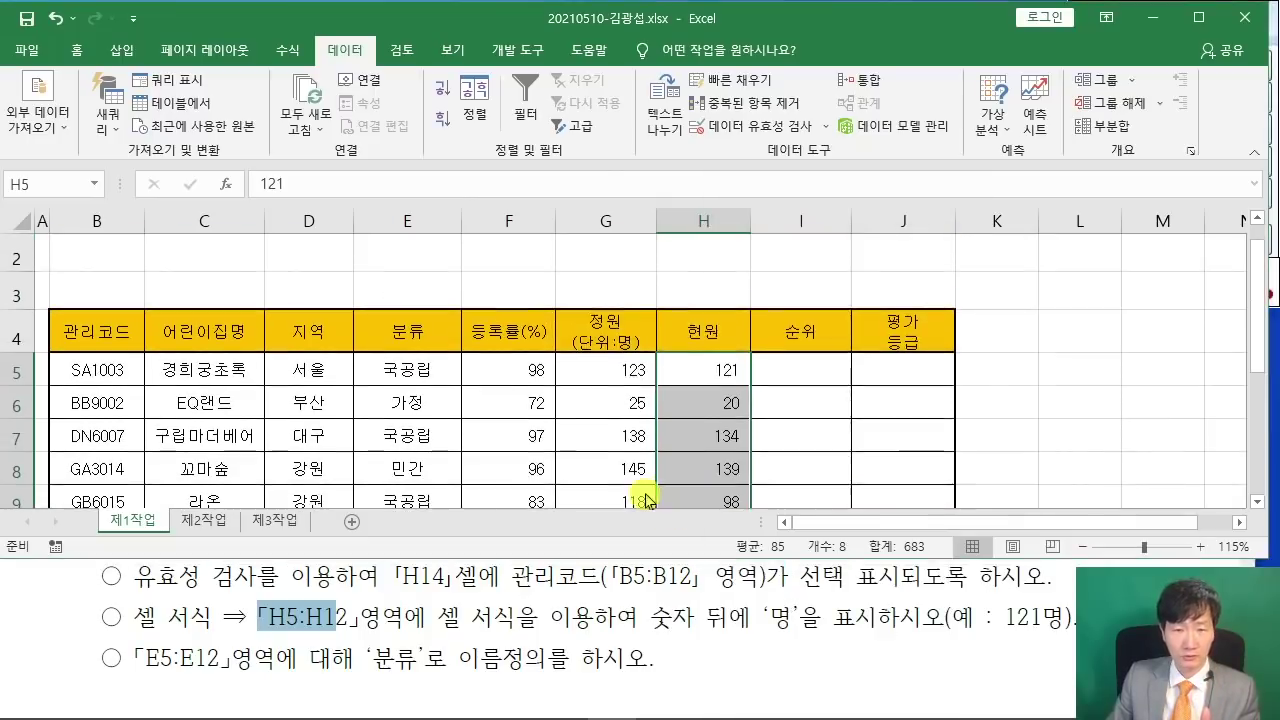
left_click_drag(645, 172, 434, 51)
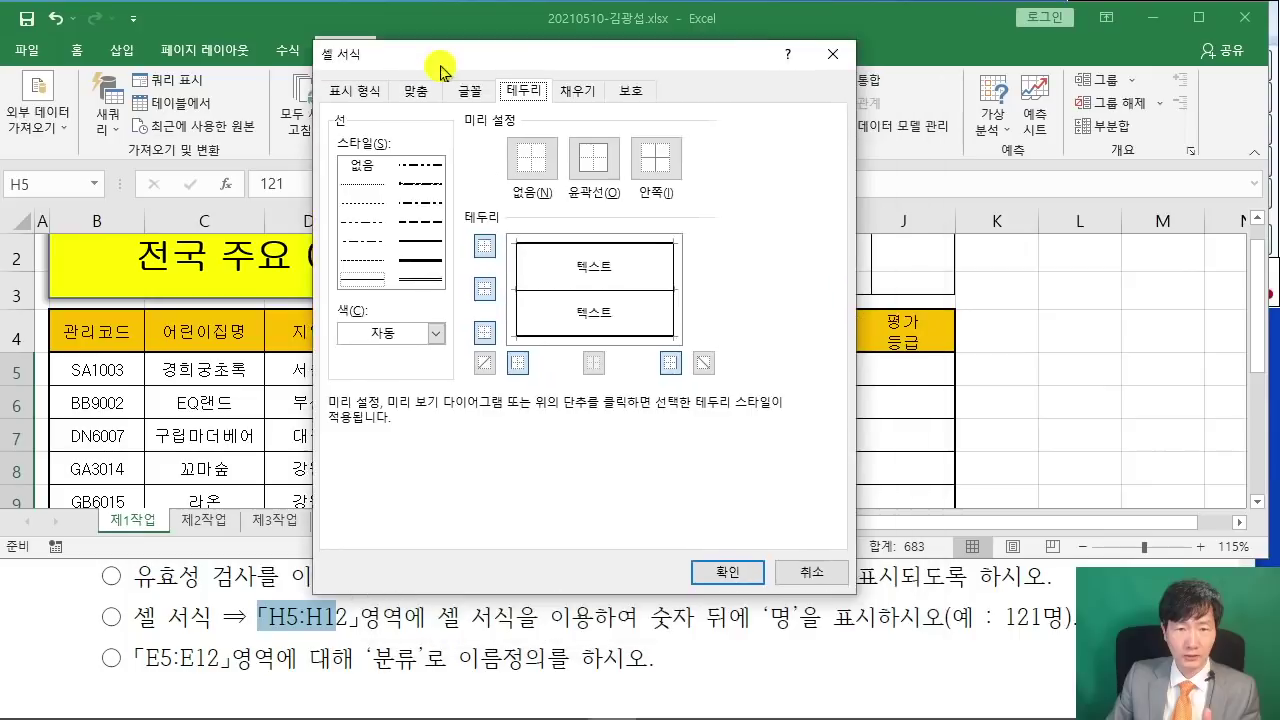
left_click(350, 86)
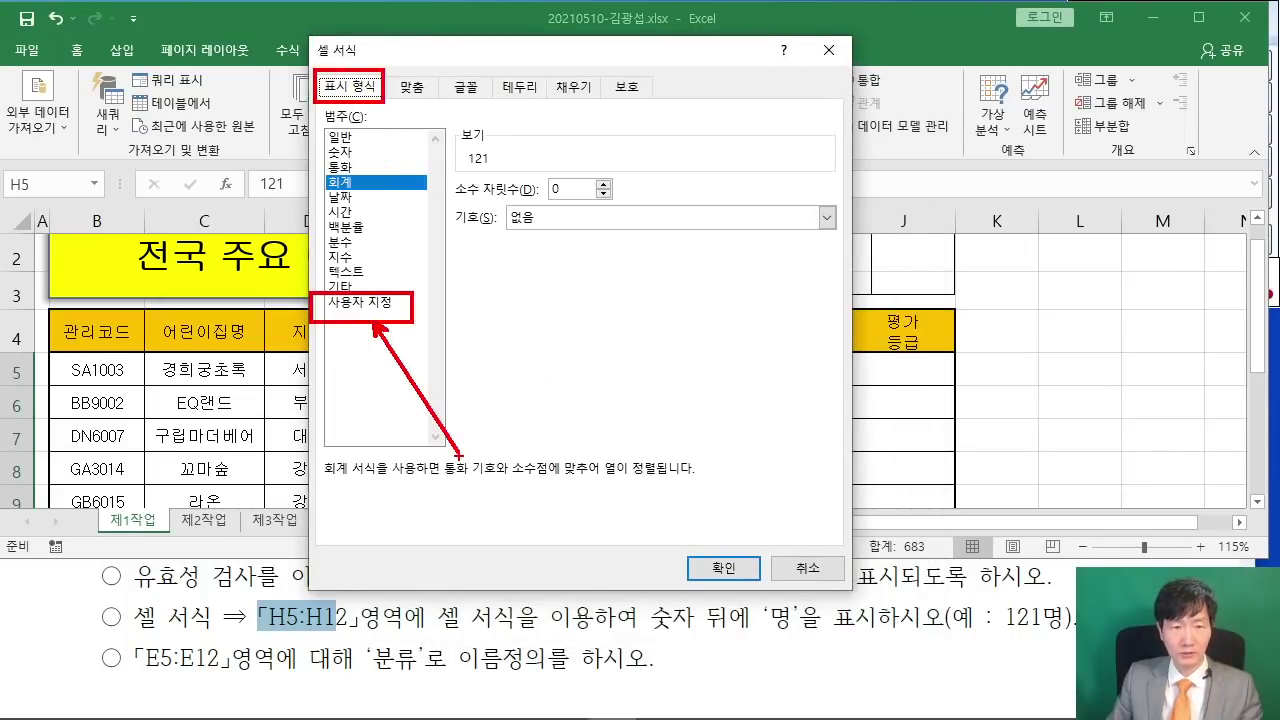
left_click(372, 302)
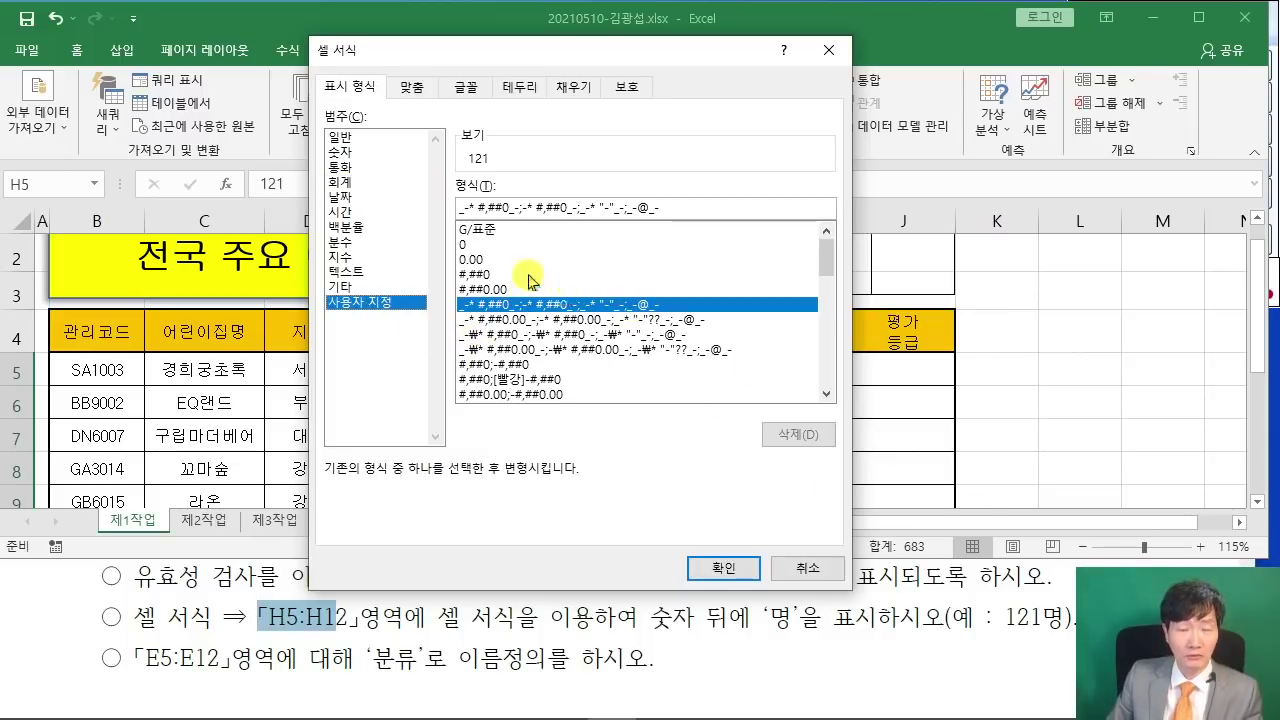
left_click(480, 232)
left_click(477, 248)
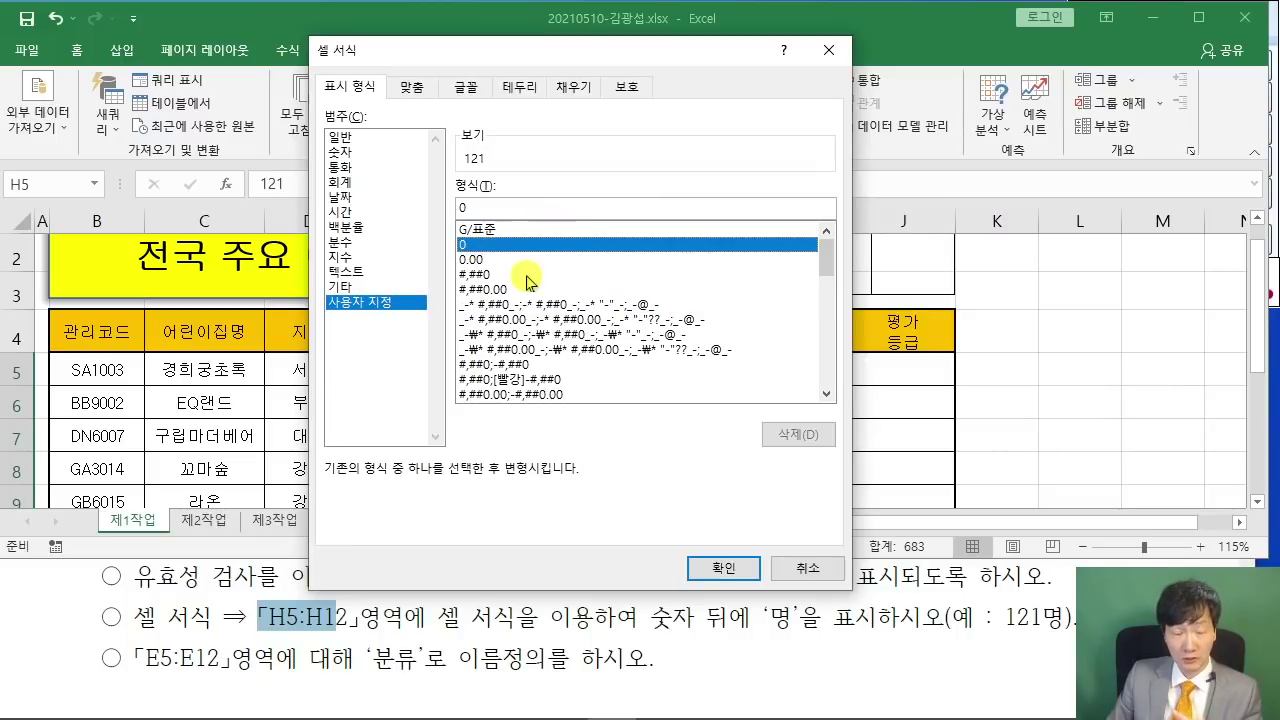
left_click(478, 231)
left_click(490, 208)
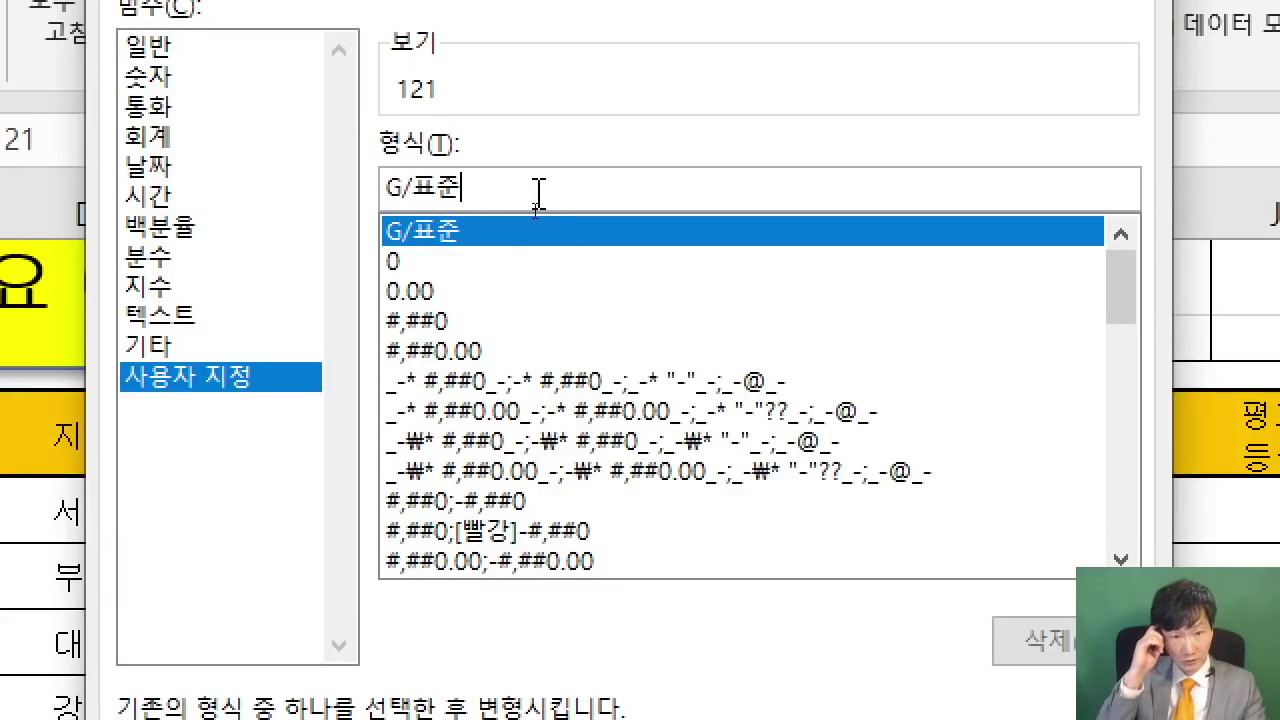
type("\"")
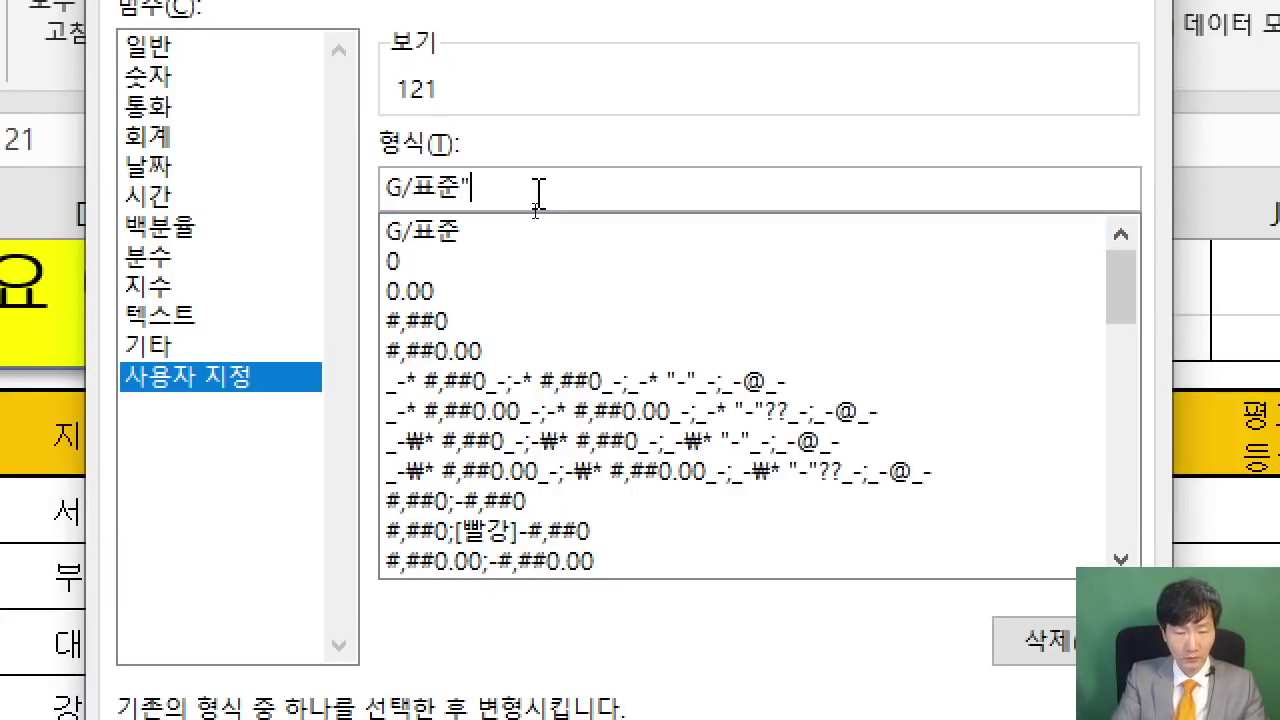
type("명\"")
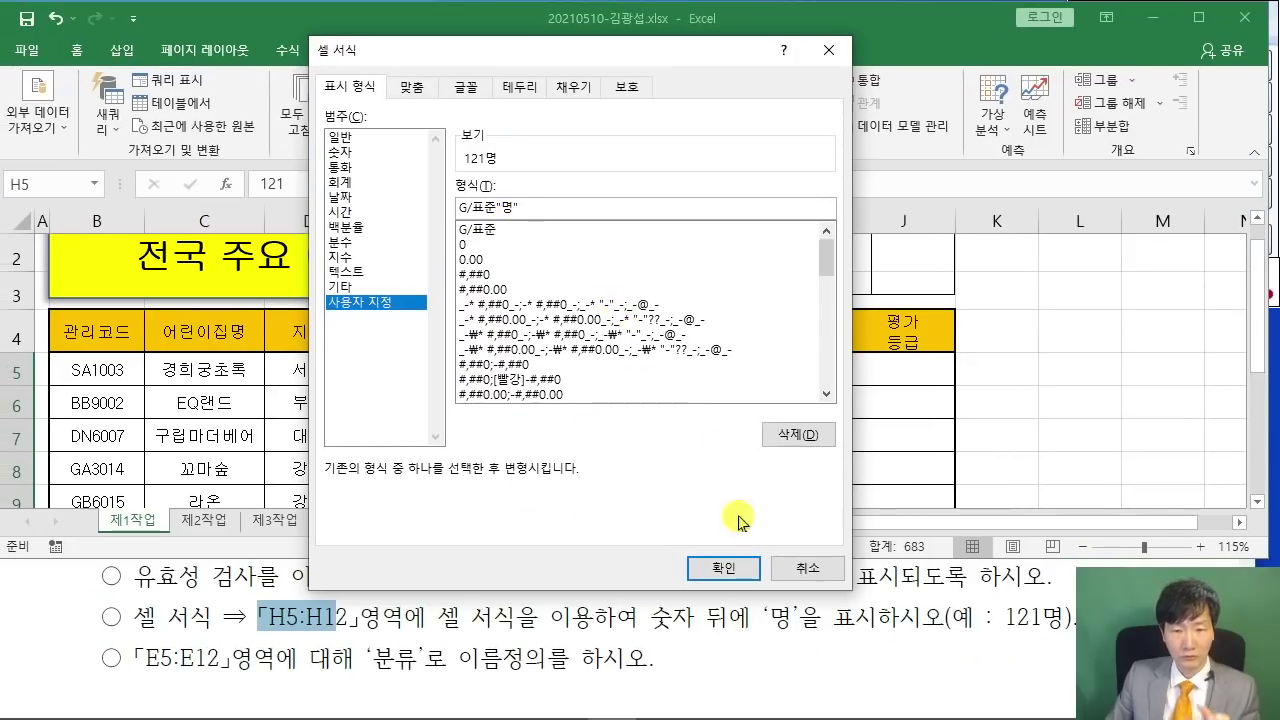
left_click(727, 568)
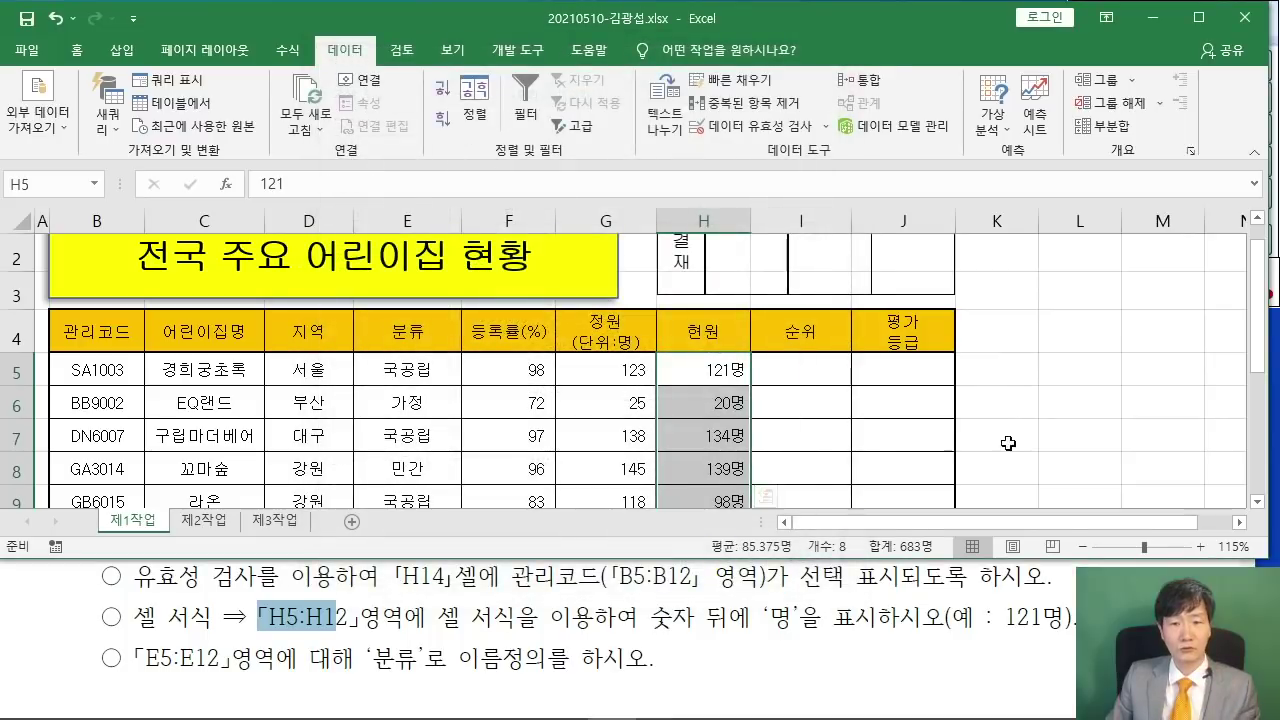
left_click(1008, 443)
- Read the task PDF's instruction about naming the E5:E12 range
scroll(769, 398, "down", 2)
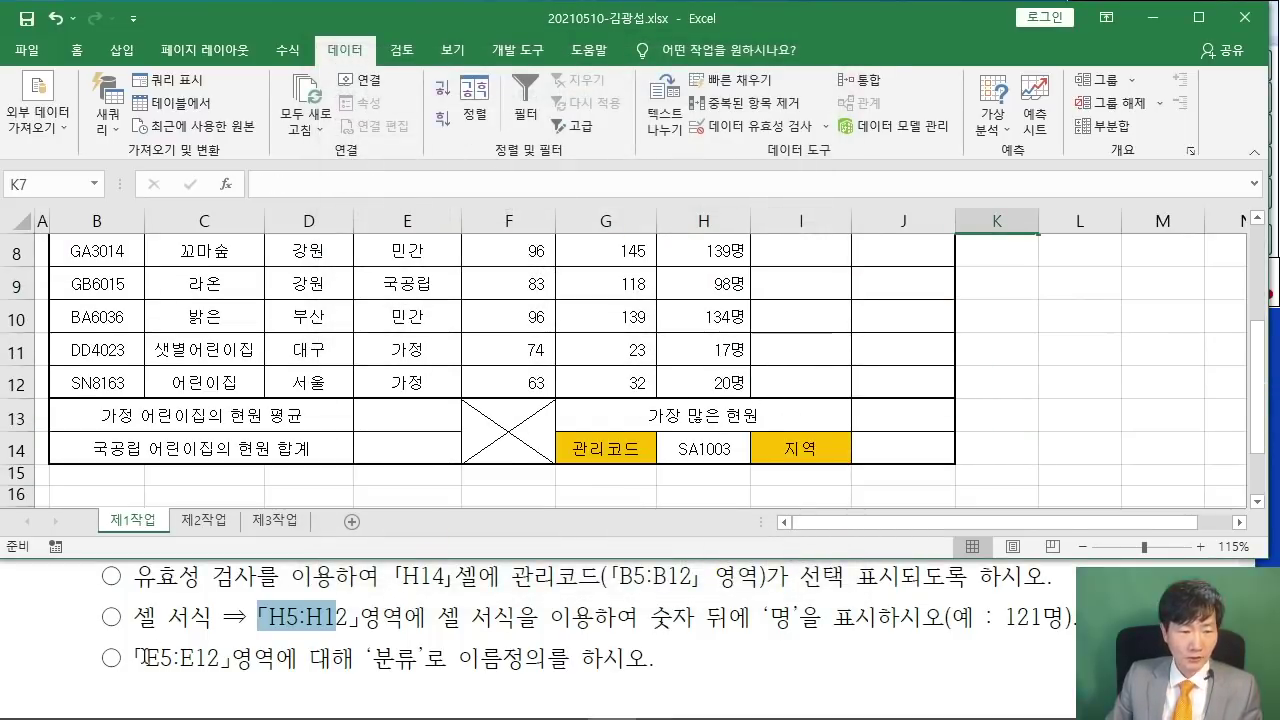
left_click_drag(134, 658, 582, 668)
left_click(488, 634)
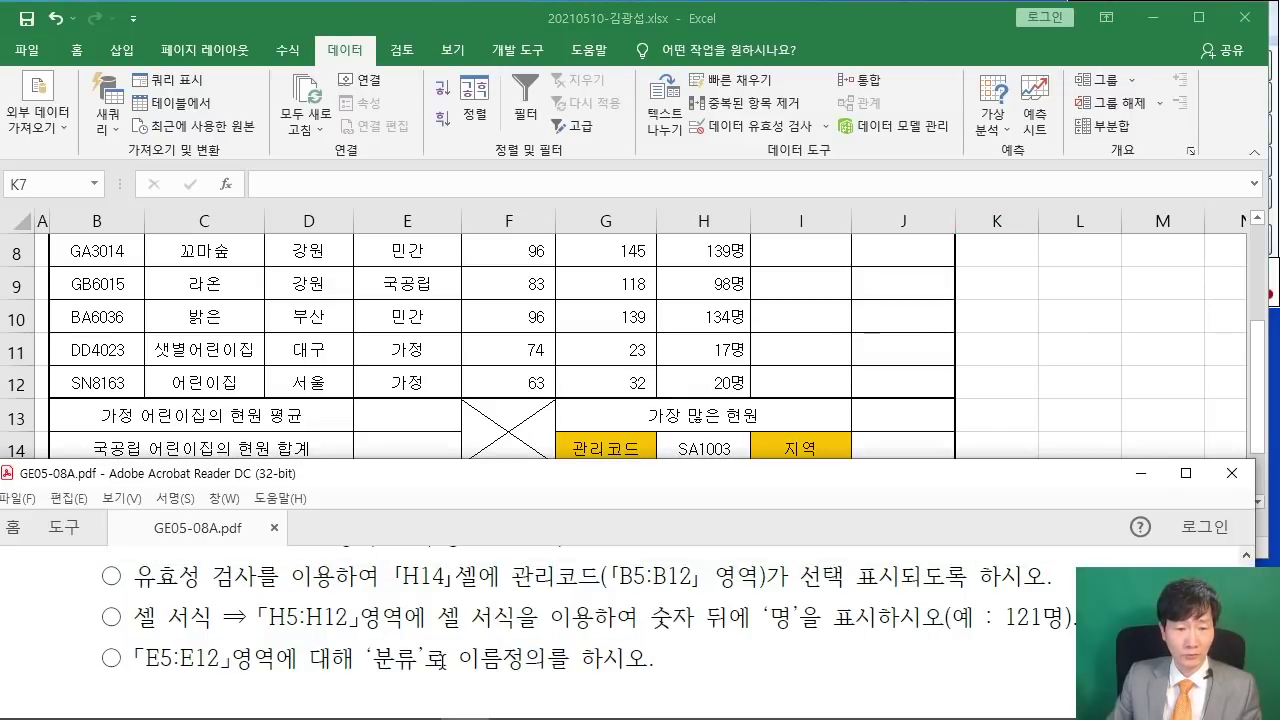
left_click(489, 336)
- Select E5:E12 and name it 분류 in the Name Box
scroll(489, 336, "up", 2)
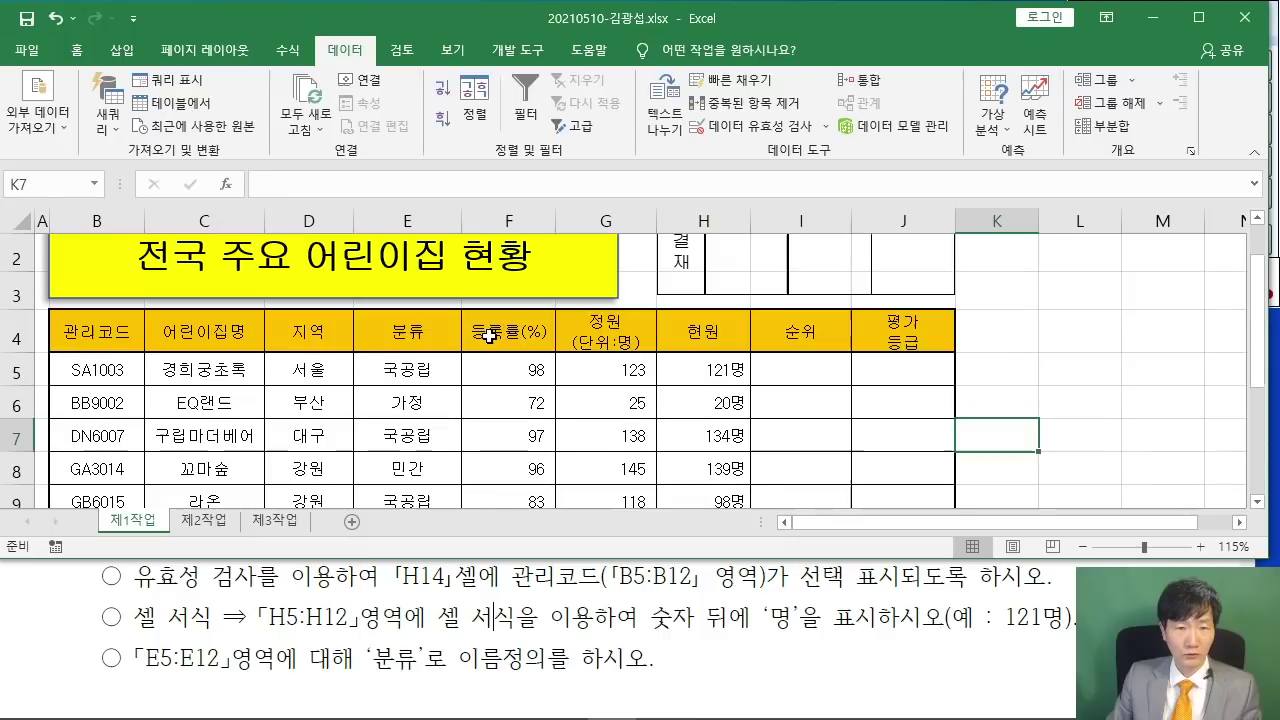
left_click_drag(414, 323, 407, 426)
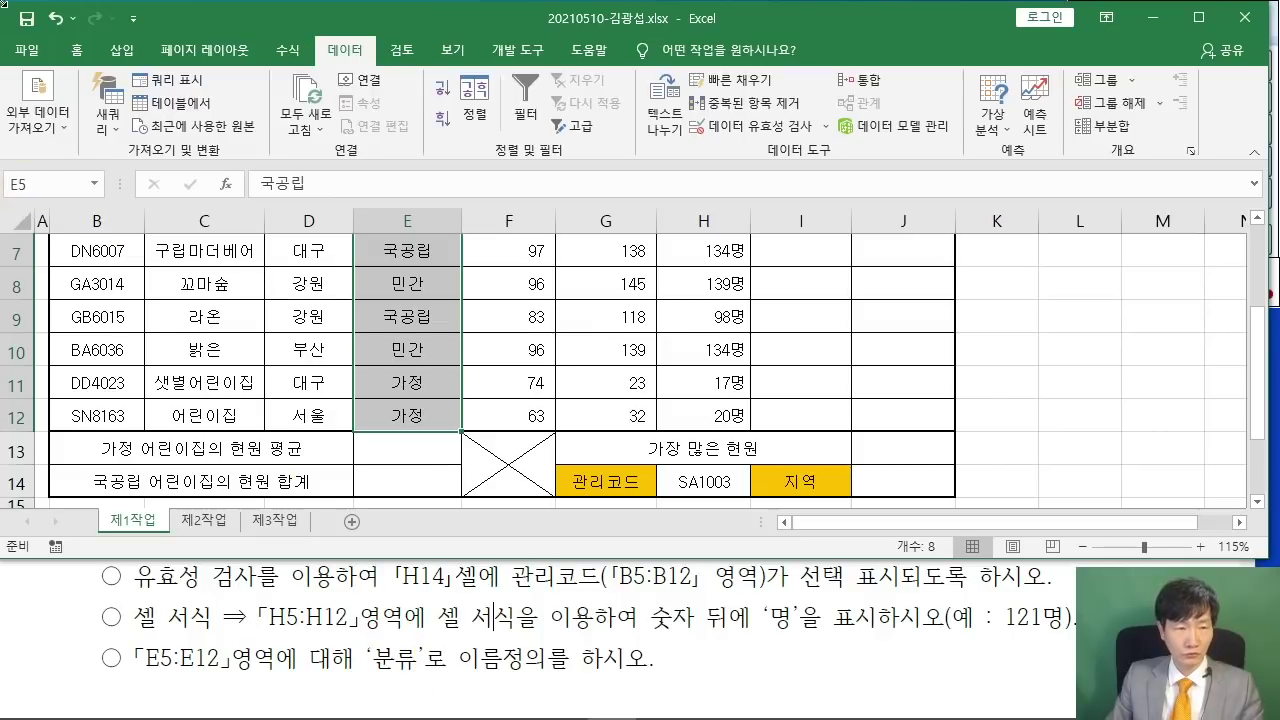
left_click(26, 186)
type("분류")
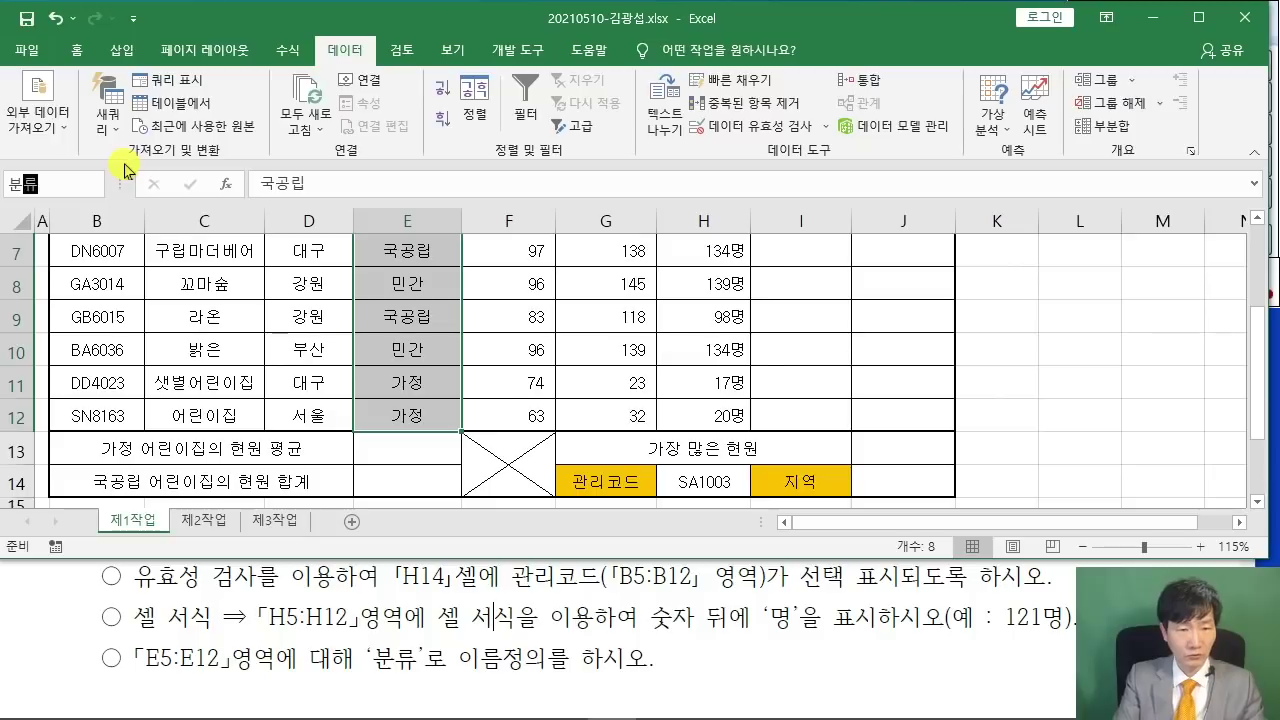
key("Return")
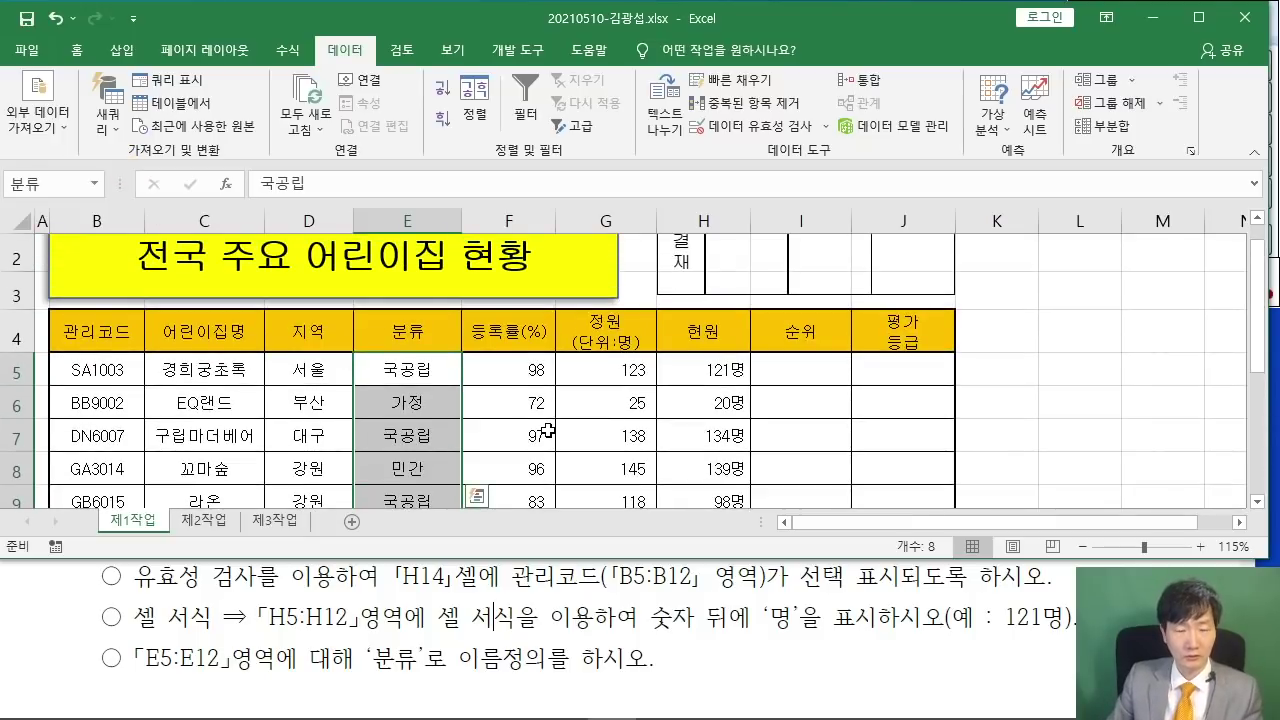
left_click(540, 437)
left_click(675, 640)
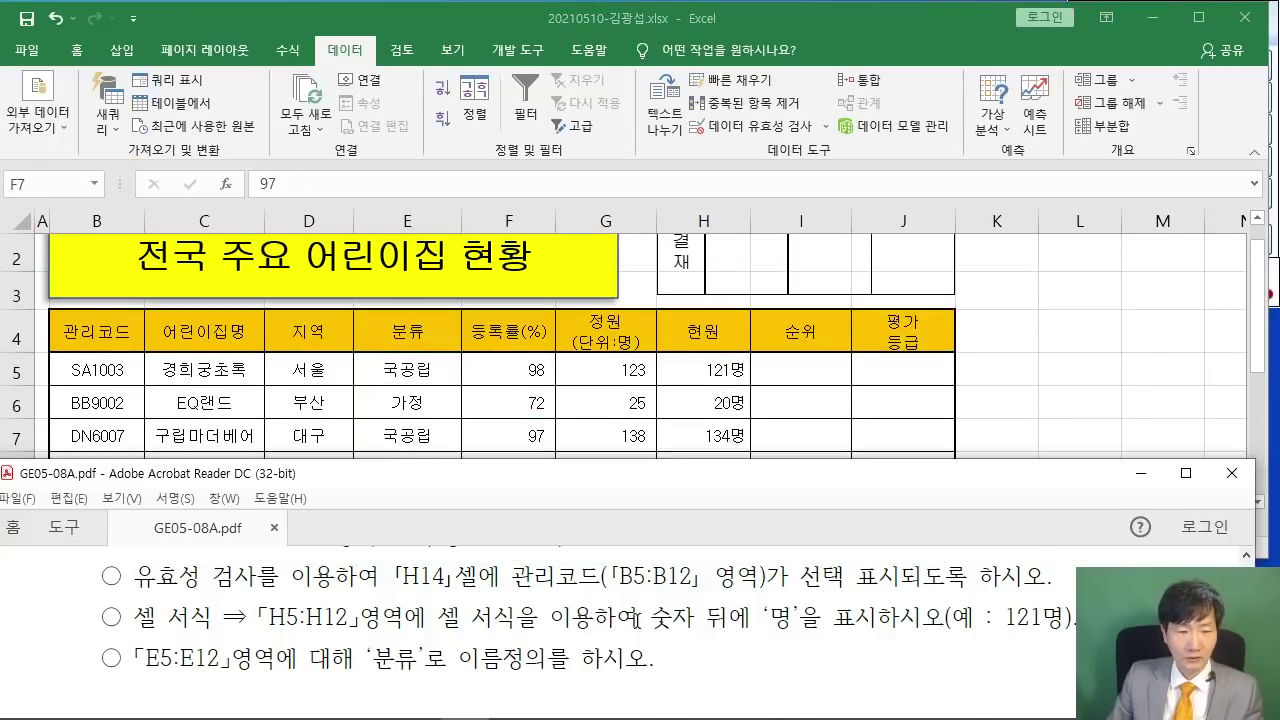
scroll(633, 618, "down", 4)
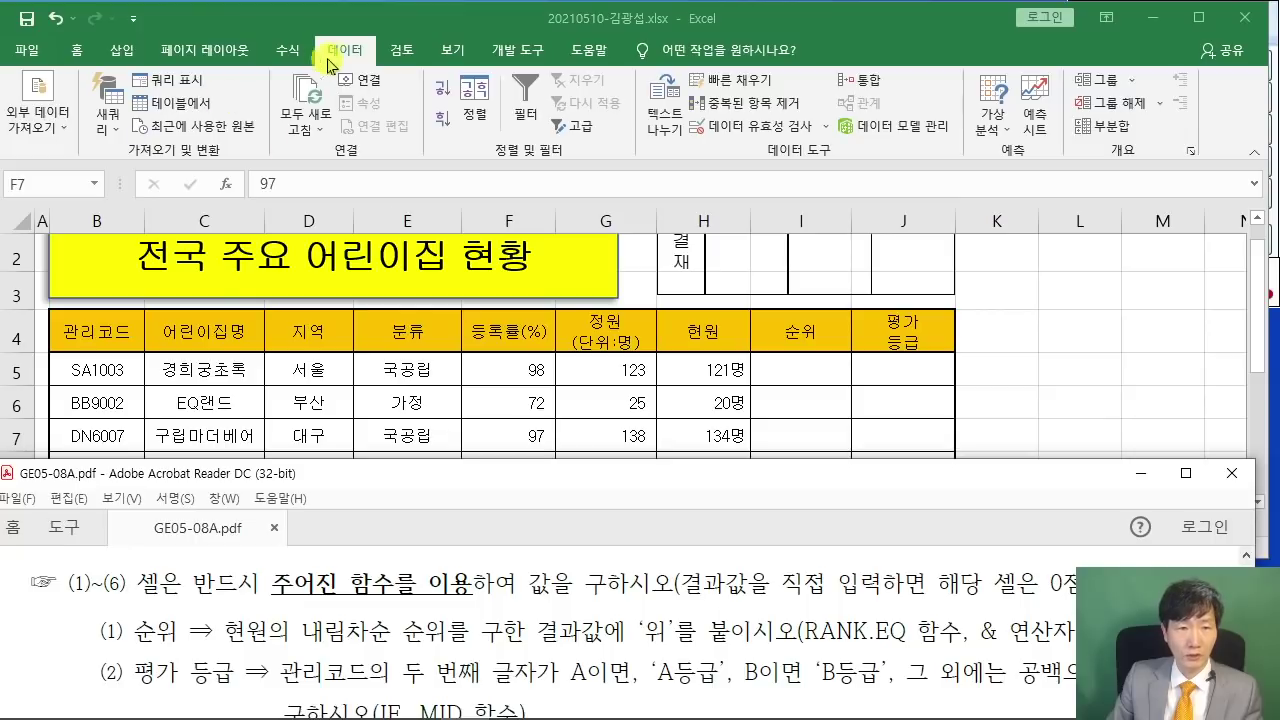
- Collapse the ribbon to enlarge the visible sheet area
left_click(330, 62)
double_click(345, 50)
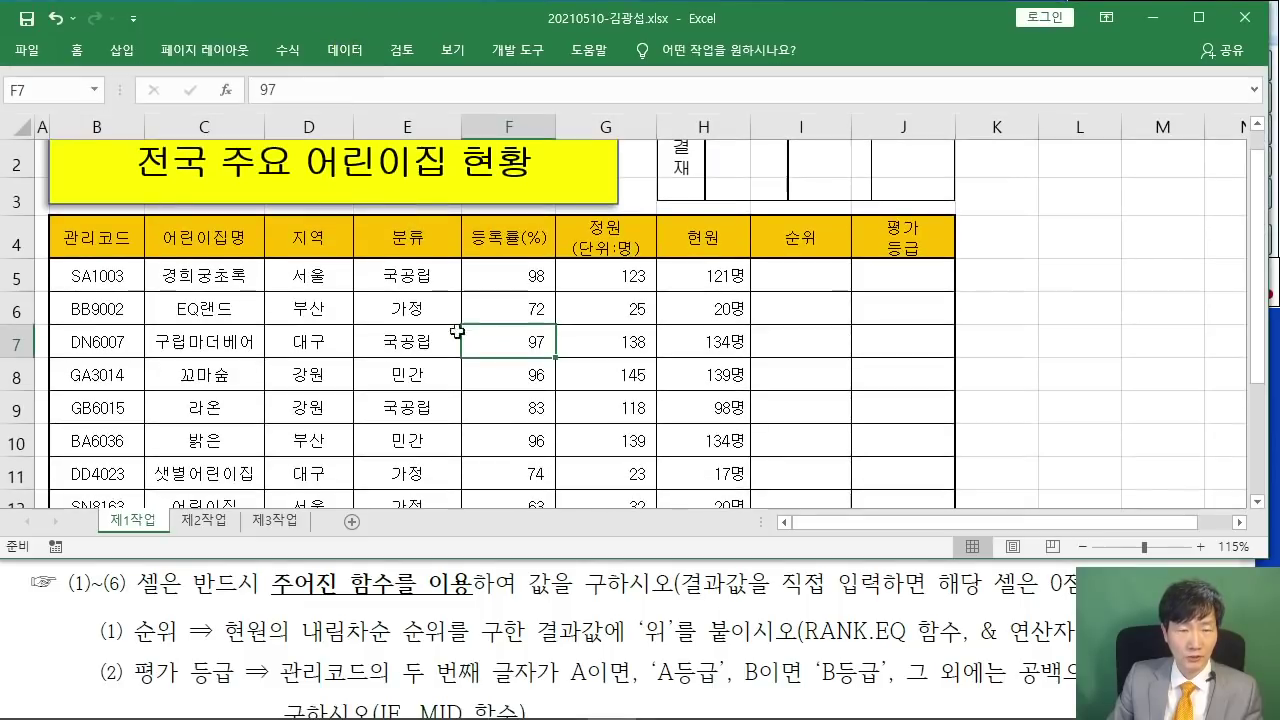
left_click(548, 576)
left_click(997, 351)
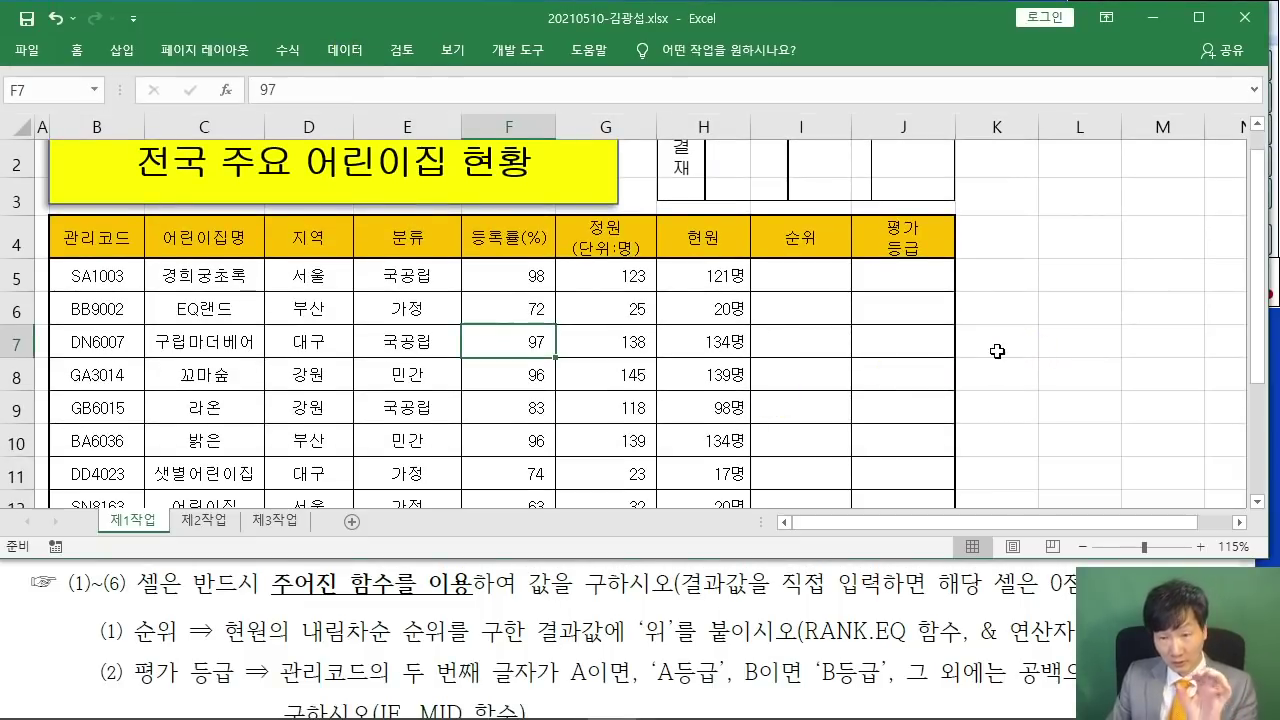
scroll(997, 351, "up", 1)
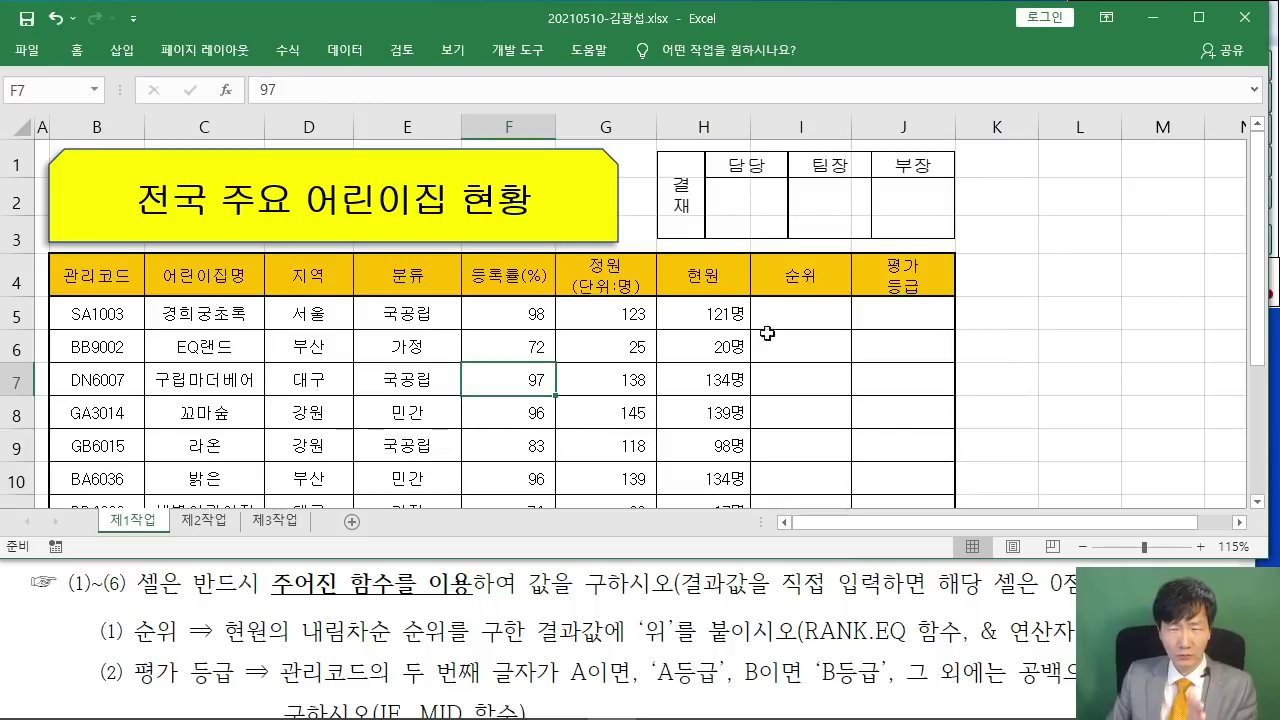
- After rereading the instructions, turn off worksheet gridlines (눈금선) on the 보기 tab
left_click(790, 640)
scroll(790, 632, "up", 5)
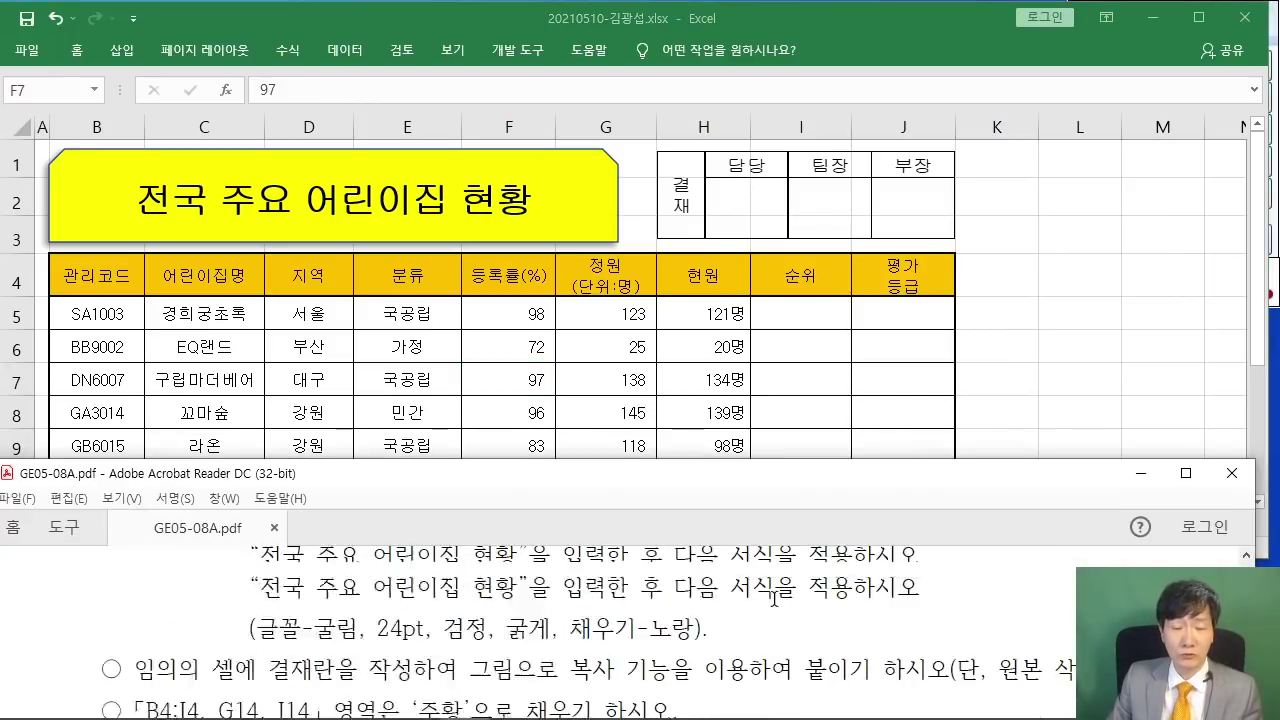
scroll(773, 598, "up", 10)
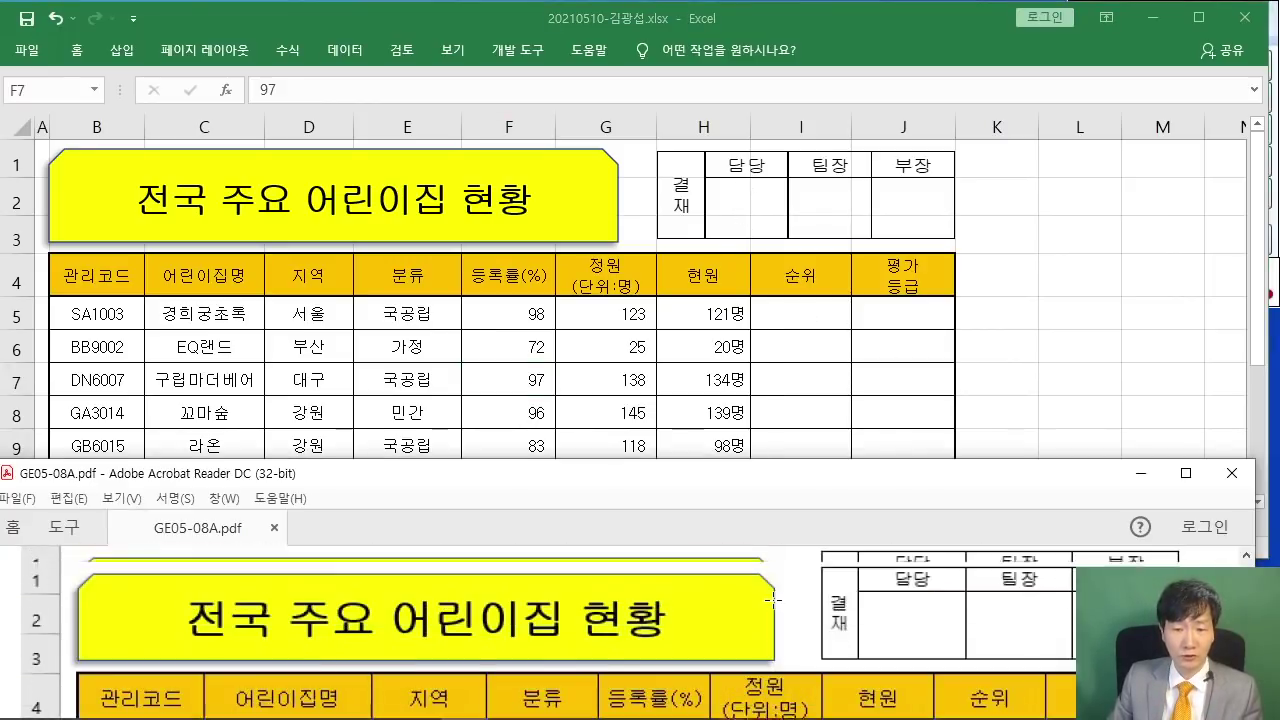
scroll(773, 598, "up", 1)
left_click(1074, 263)
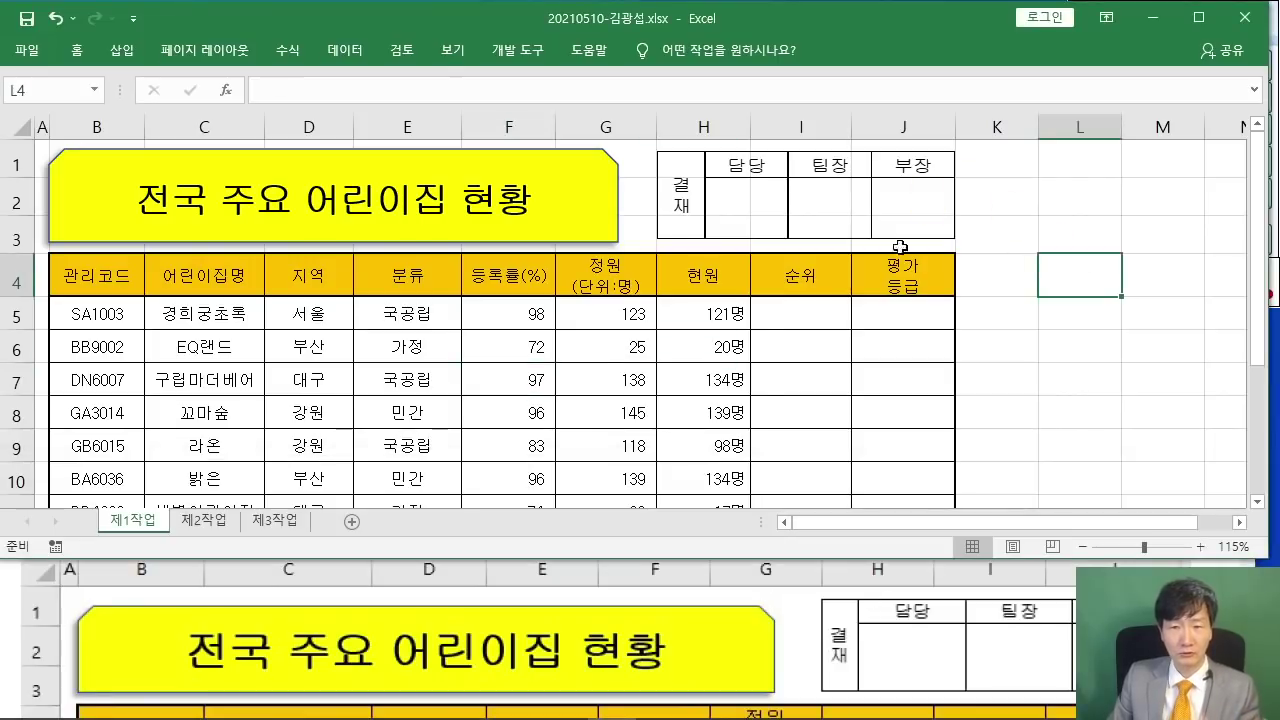
left_click(453, 50)
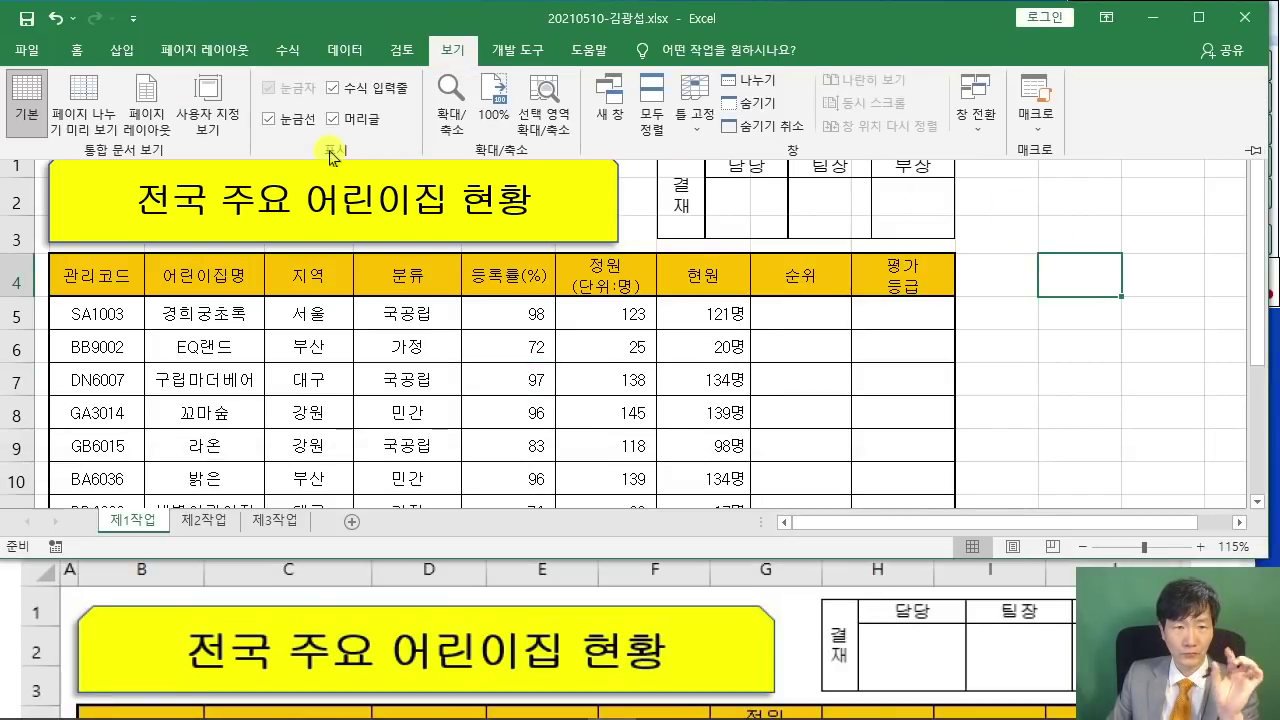
left_click(268, 119)
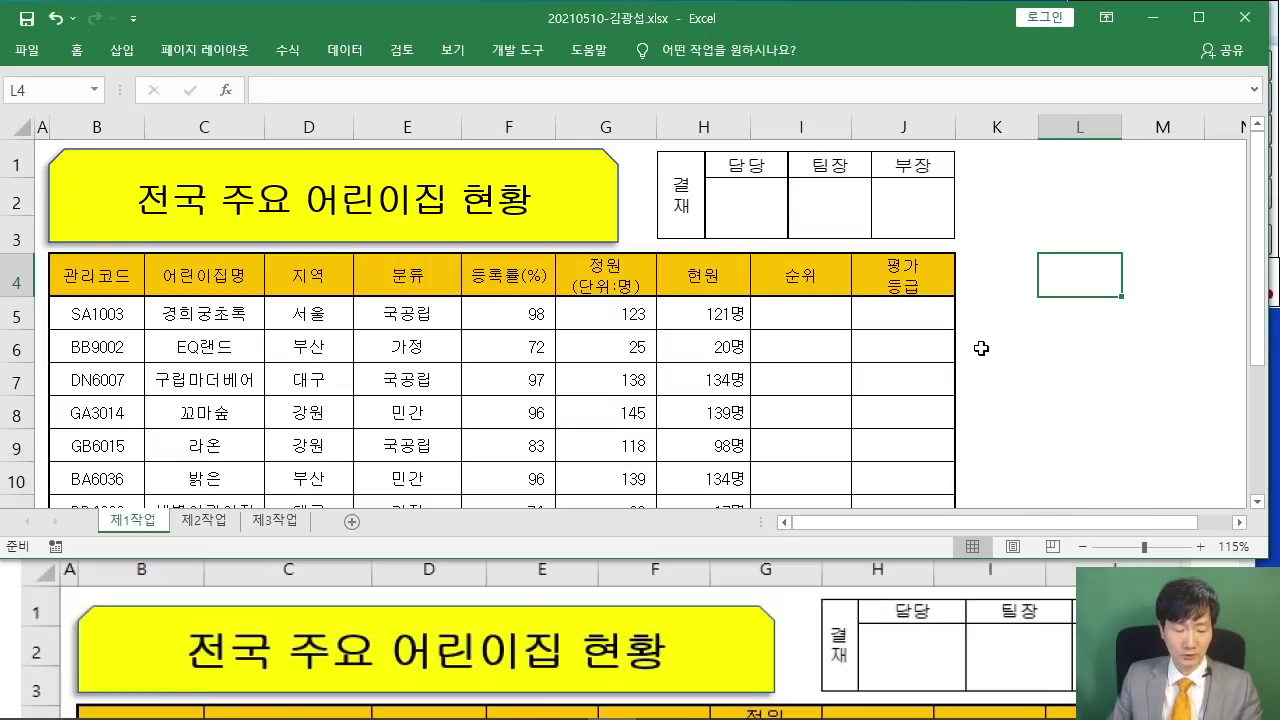
left_click_drag(990, 197, 1003, 175)
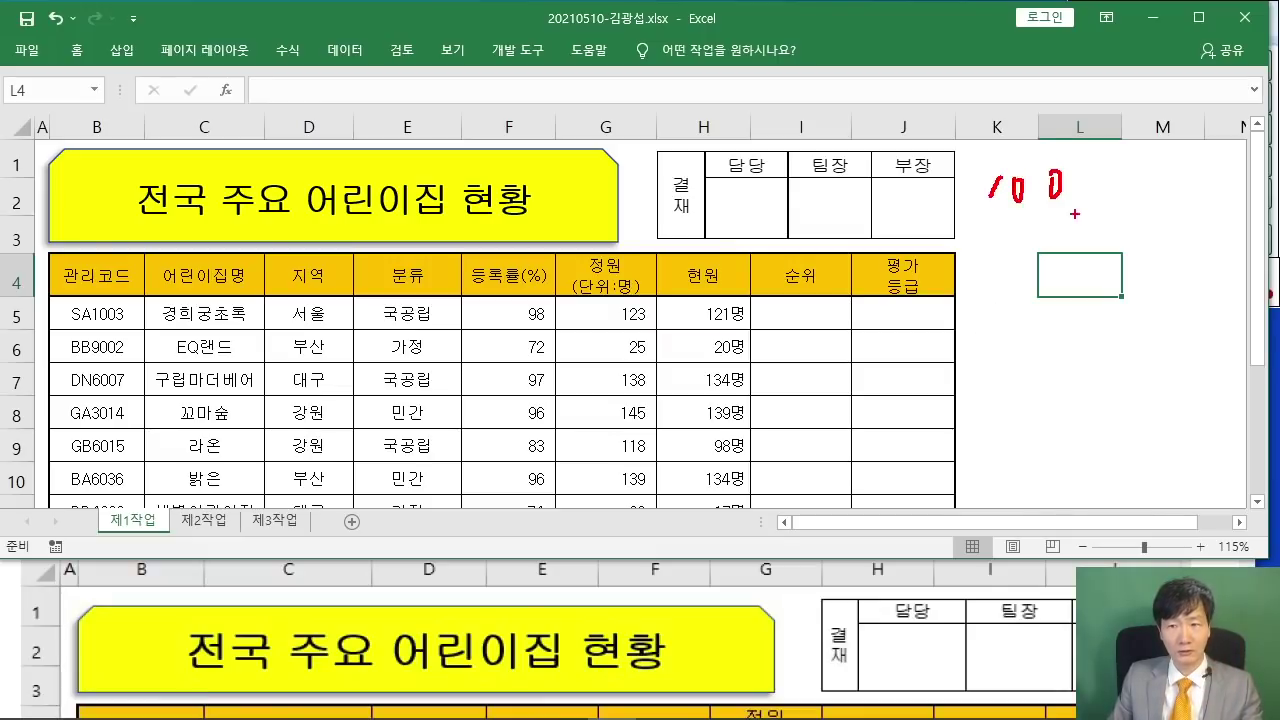
left_click_drag(1074, 214, 958, 219)
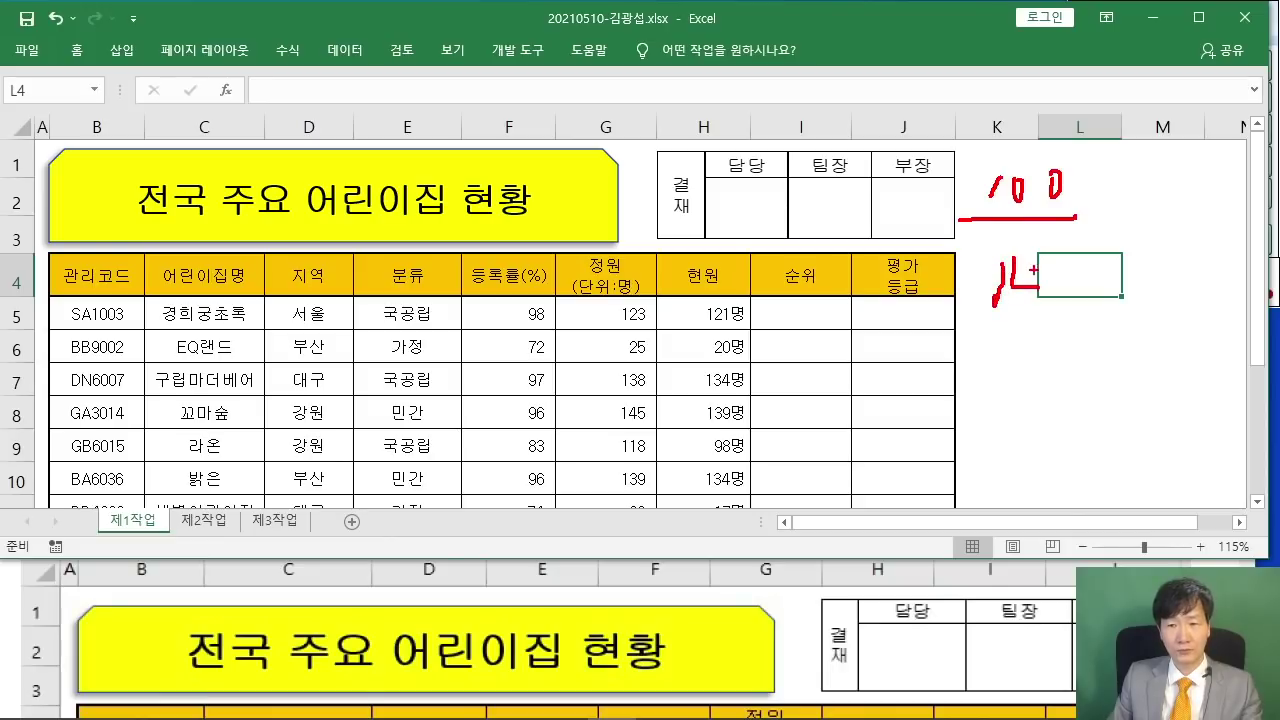
left_click_drag(948, 184, 935, 292)
left_click_drag(765, 228, 800, 252)
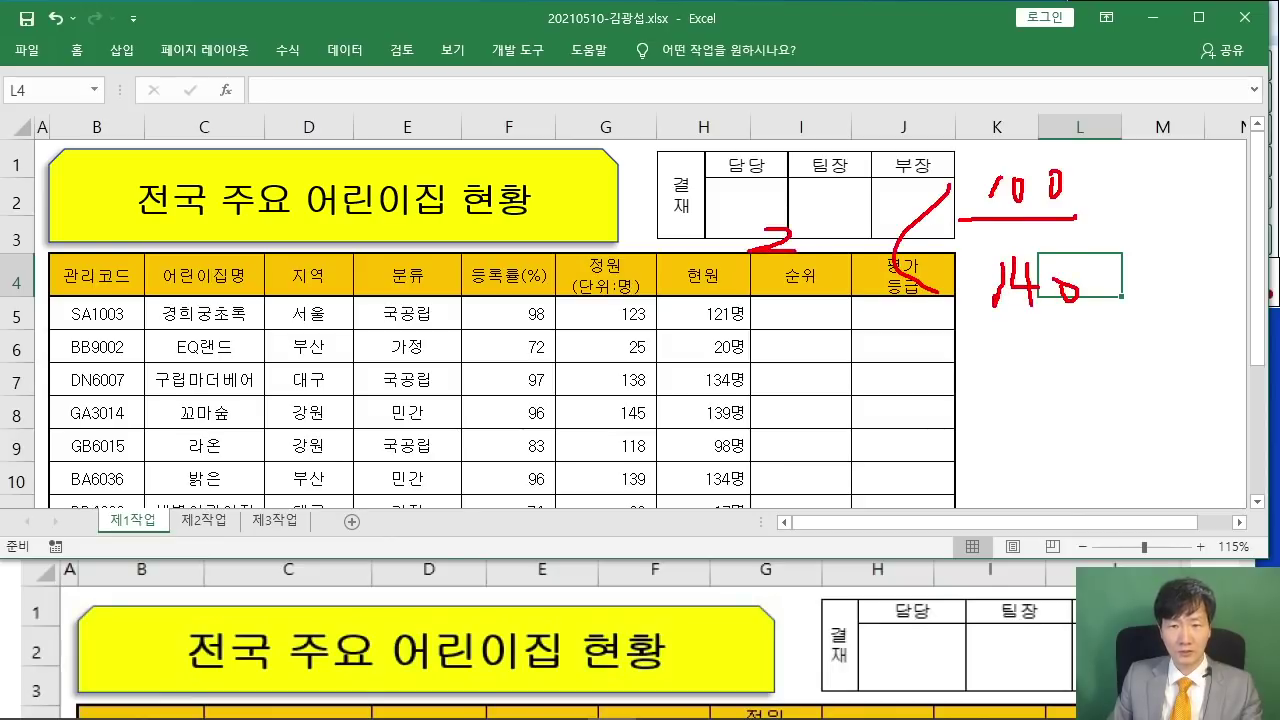
left_click_drag(812, 208, 850, 252)
left_click_drag(874, 304, 690, 348)
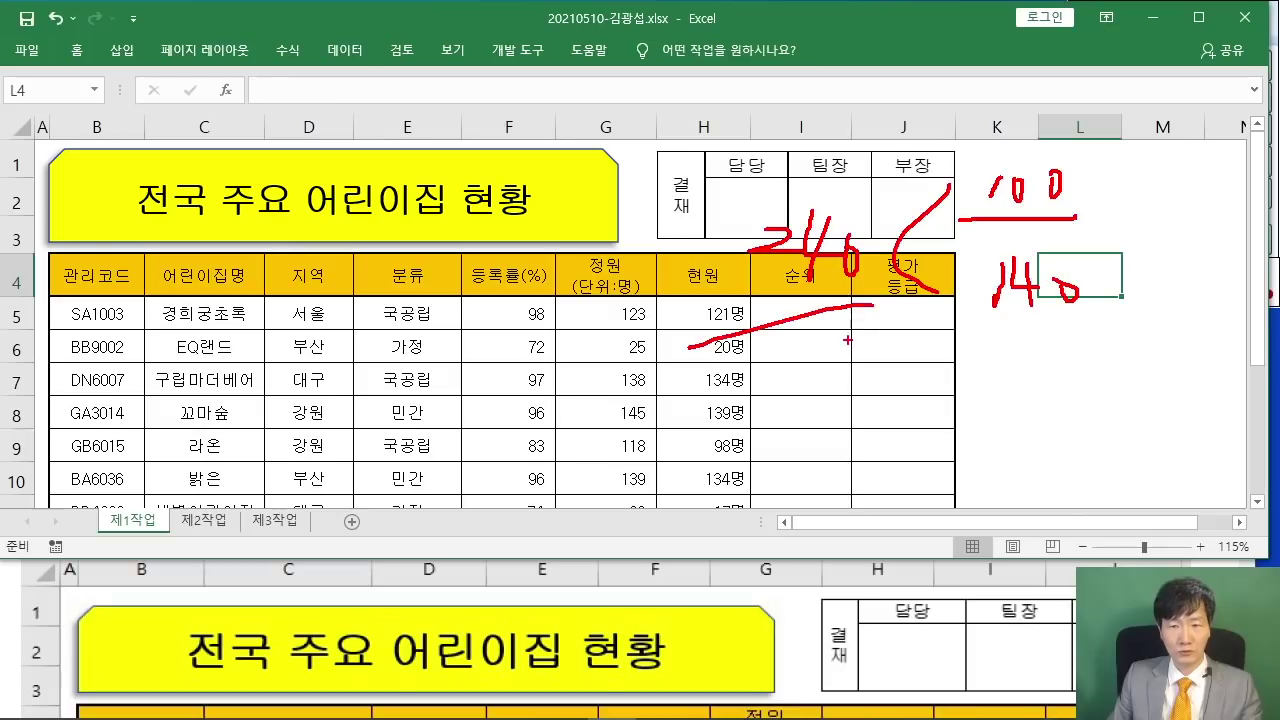
left_click_drag(850, 336, 789, 352)
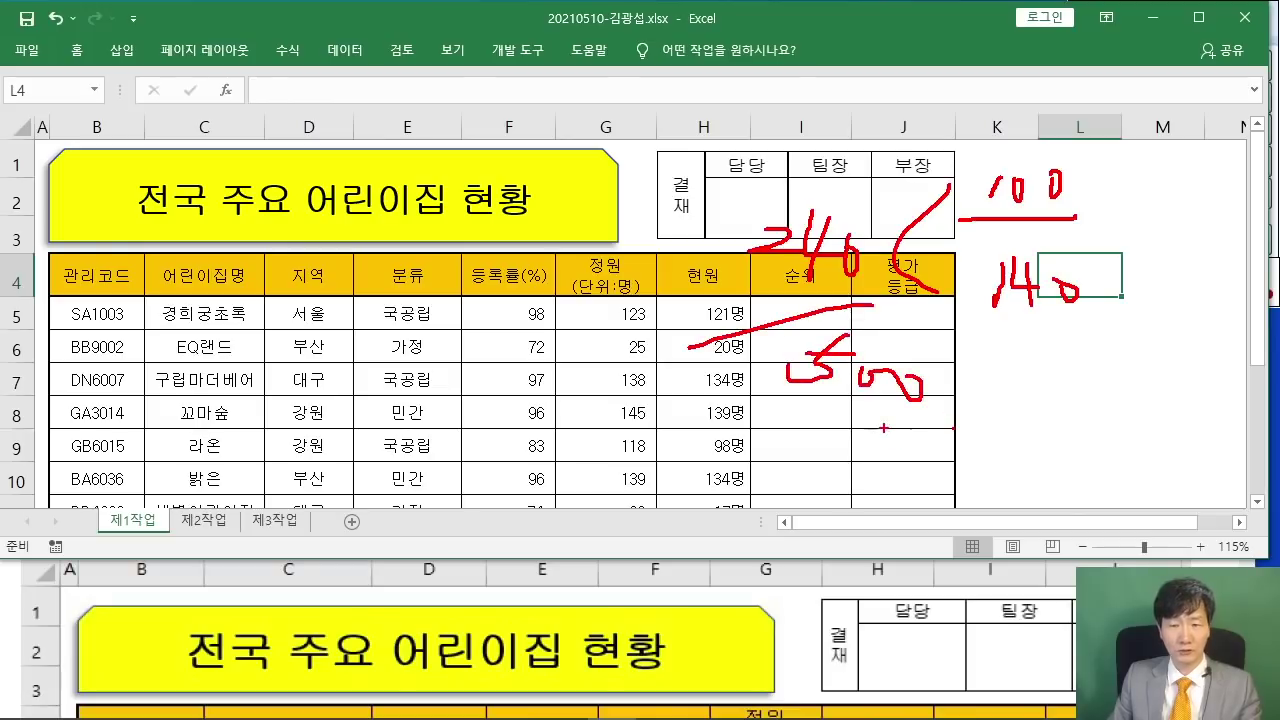
key("Escape")
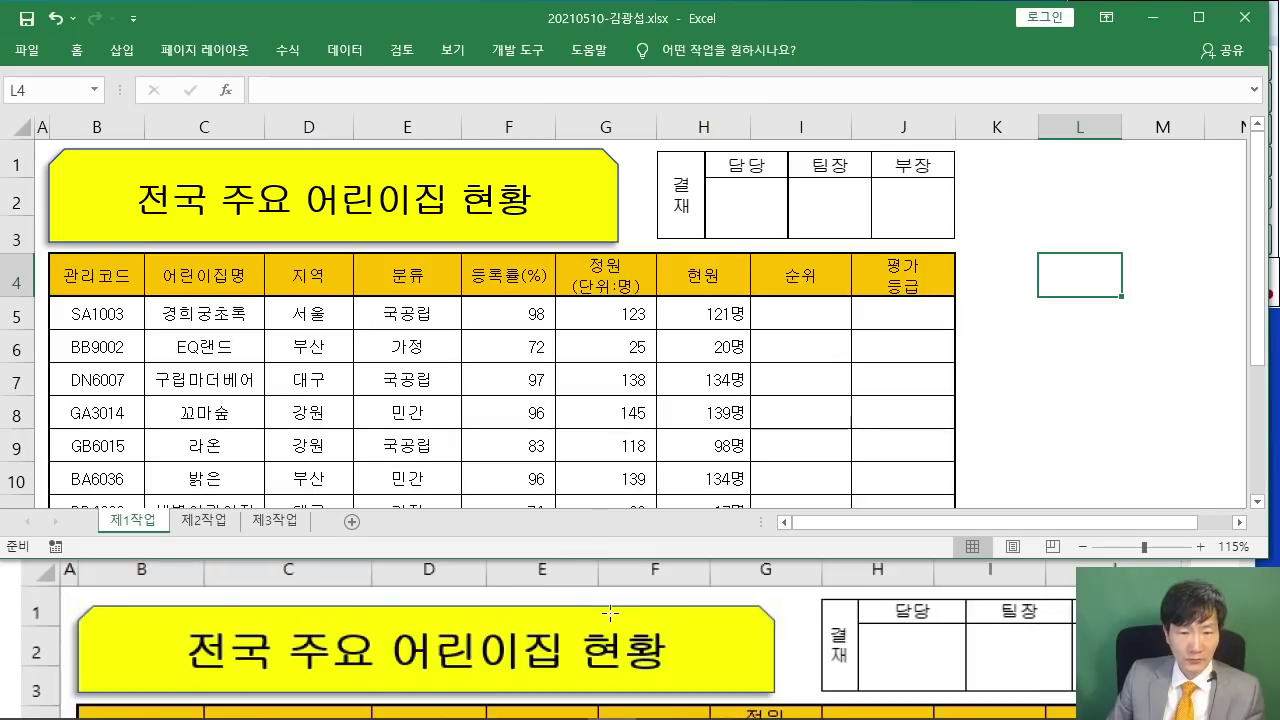
scroll(655, 620, "down", 5)
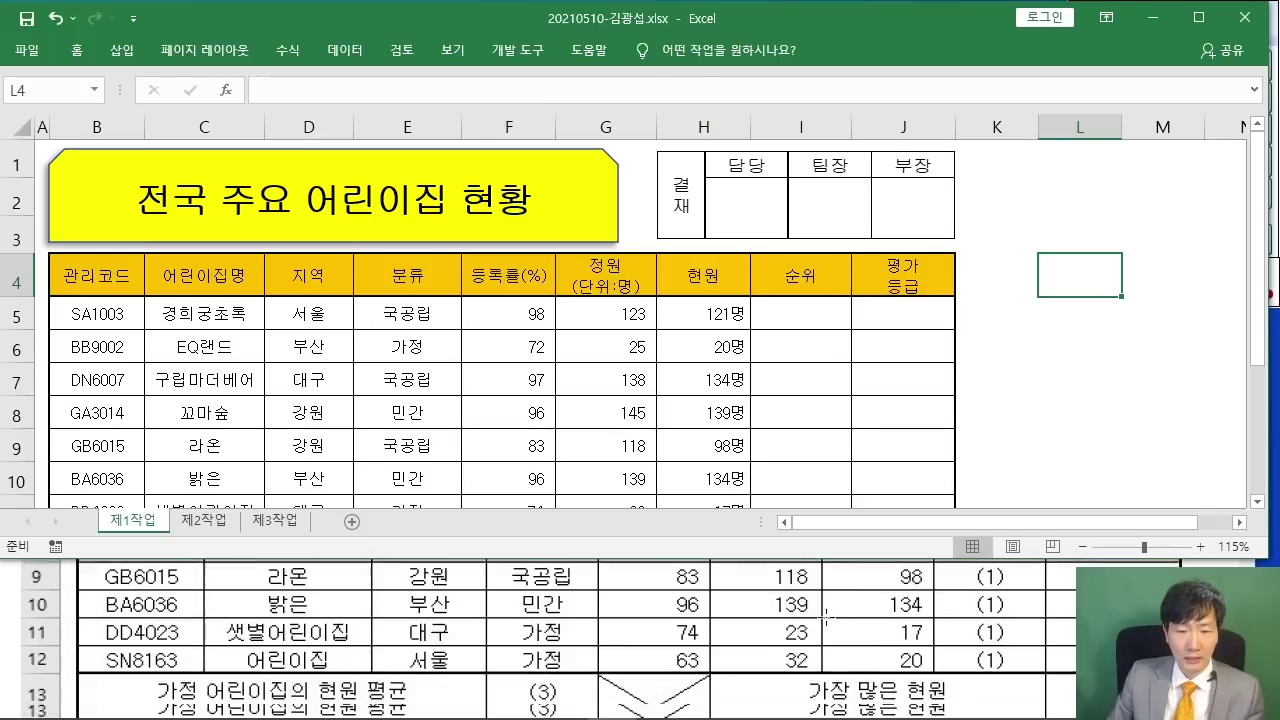
scroll(767, 614, "down", 10)
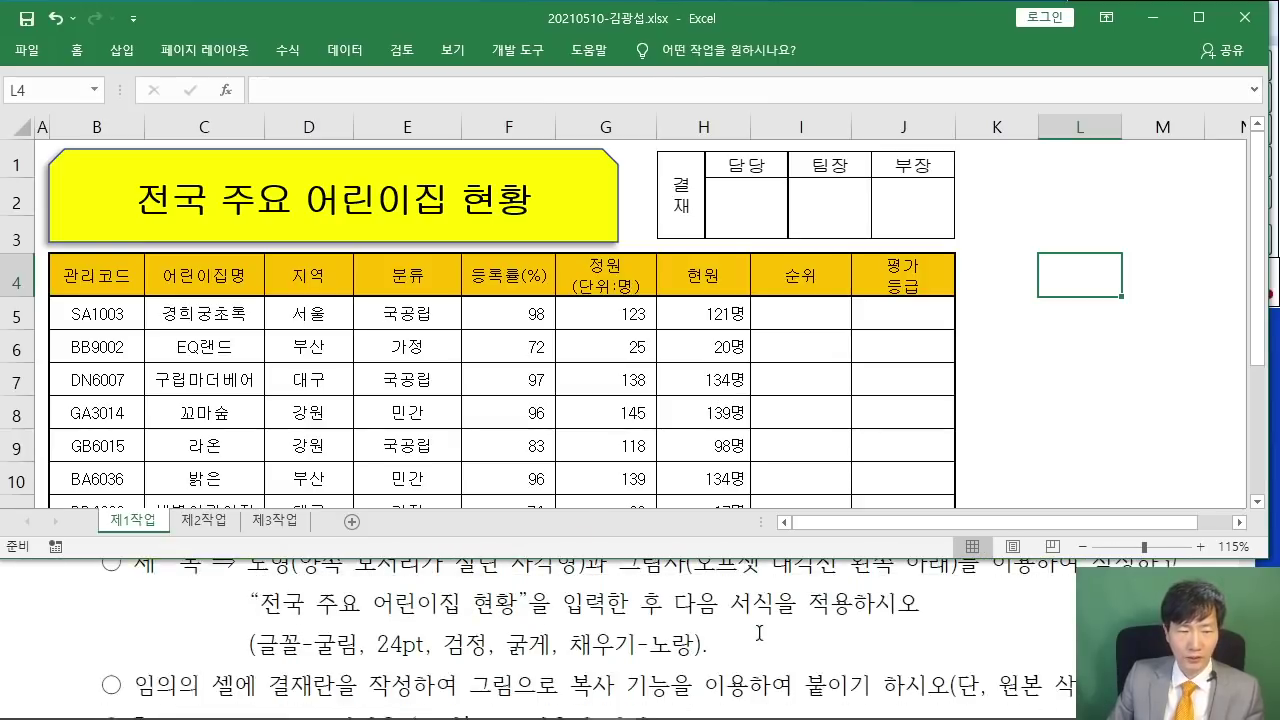
scroll(760, 647, "down", 6)
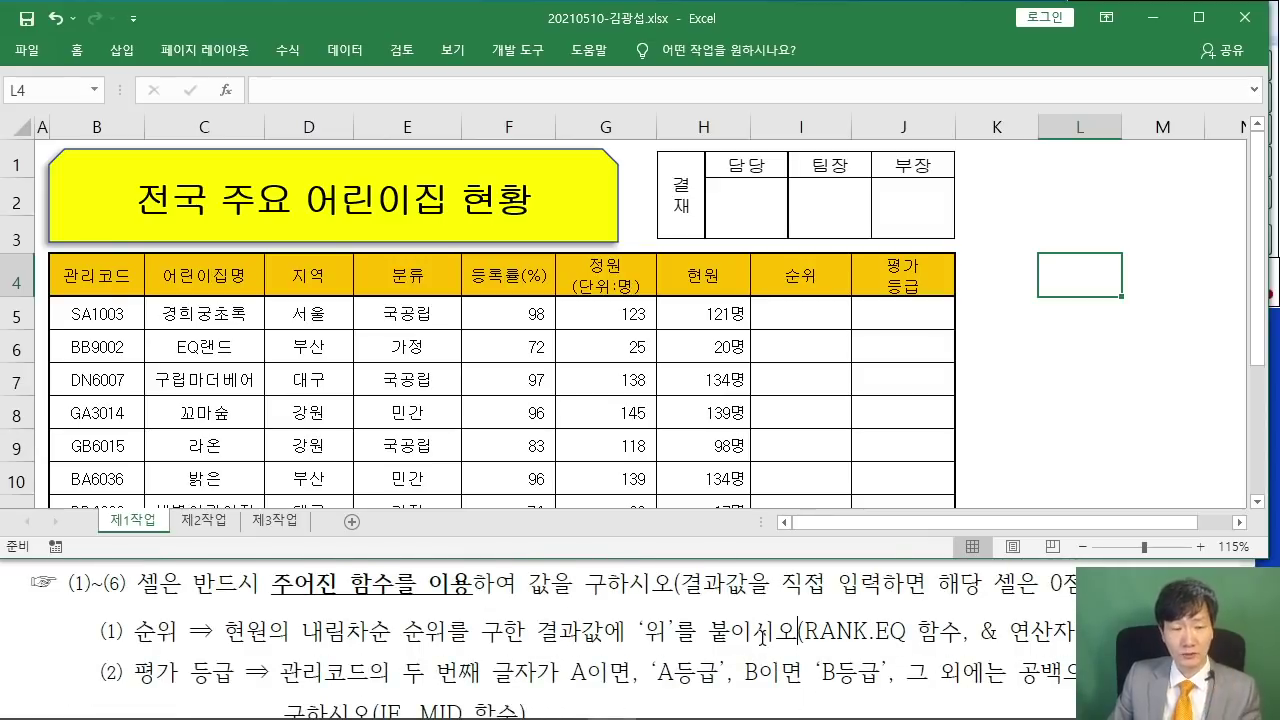
left_click(810, 380)
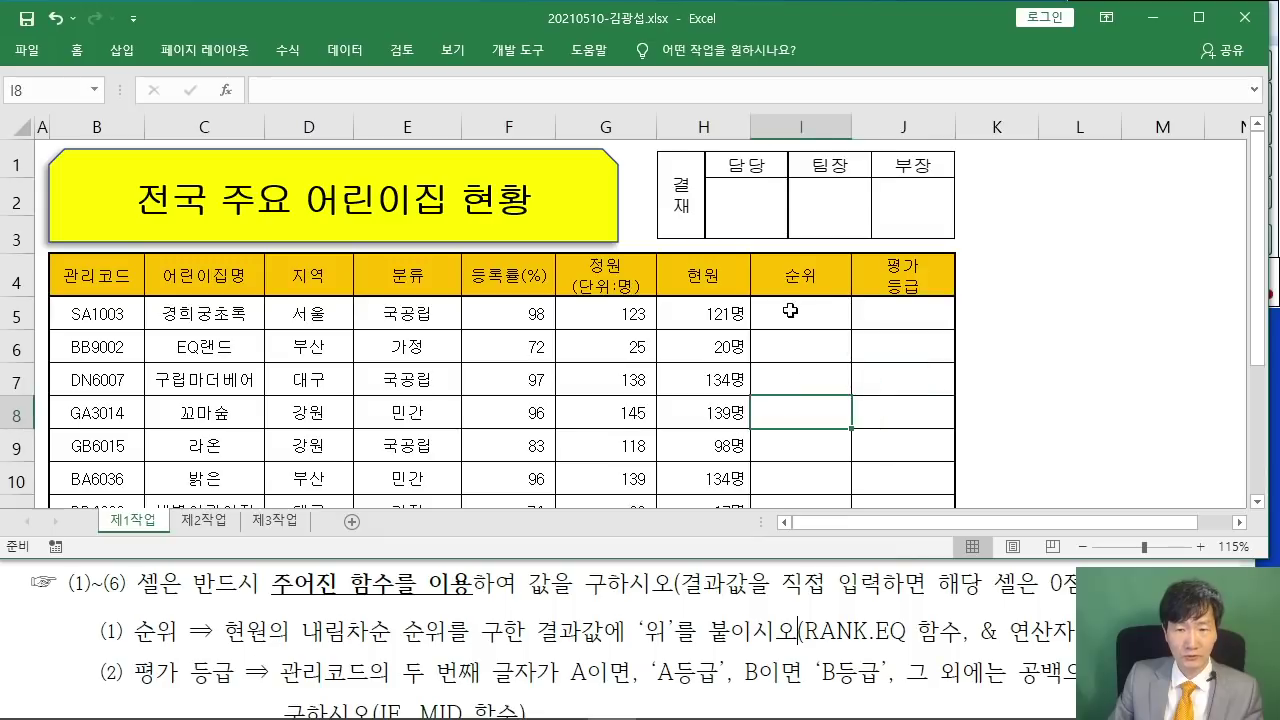
left_click_drag(790, 312, 784, 490)
left_click_drag(894, 310, 900, 475)
left_click(965, 385)
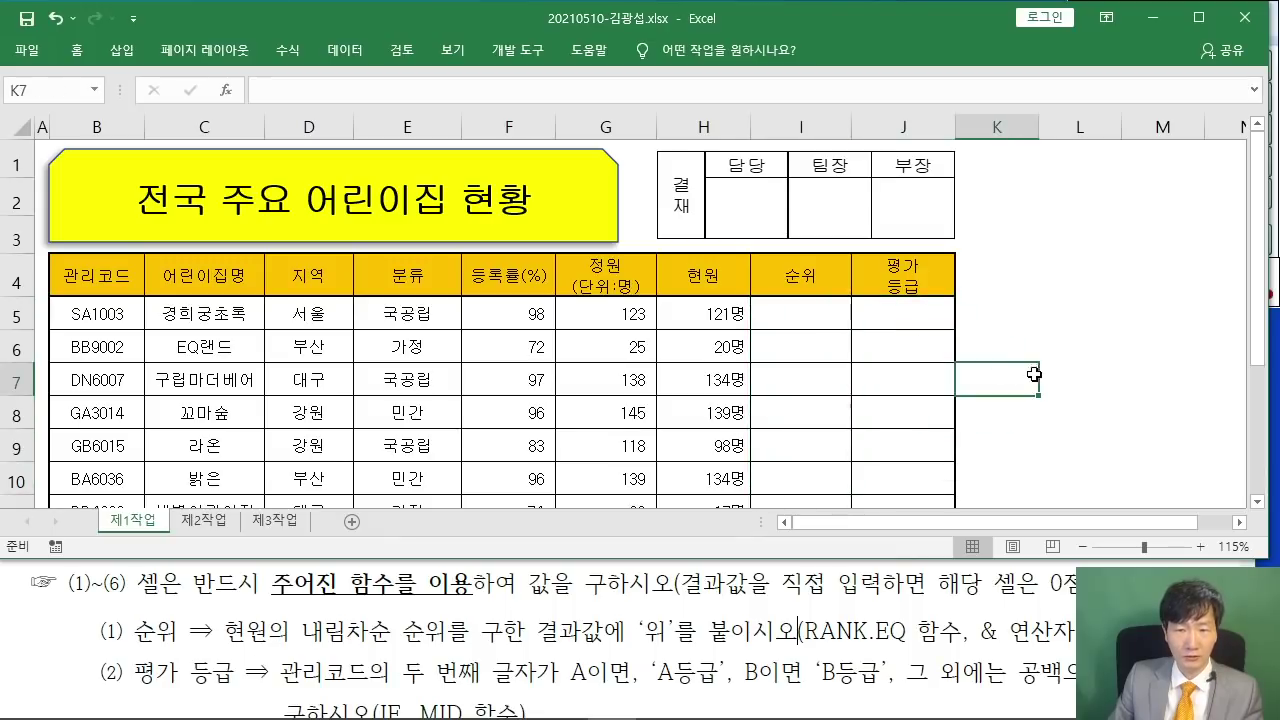
scroll(601, 330, "down", 3)
left_click(448, 257)
left_click(436, 286)
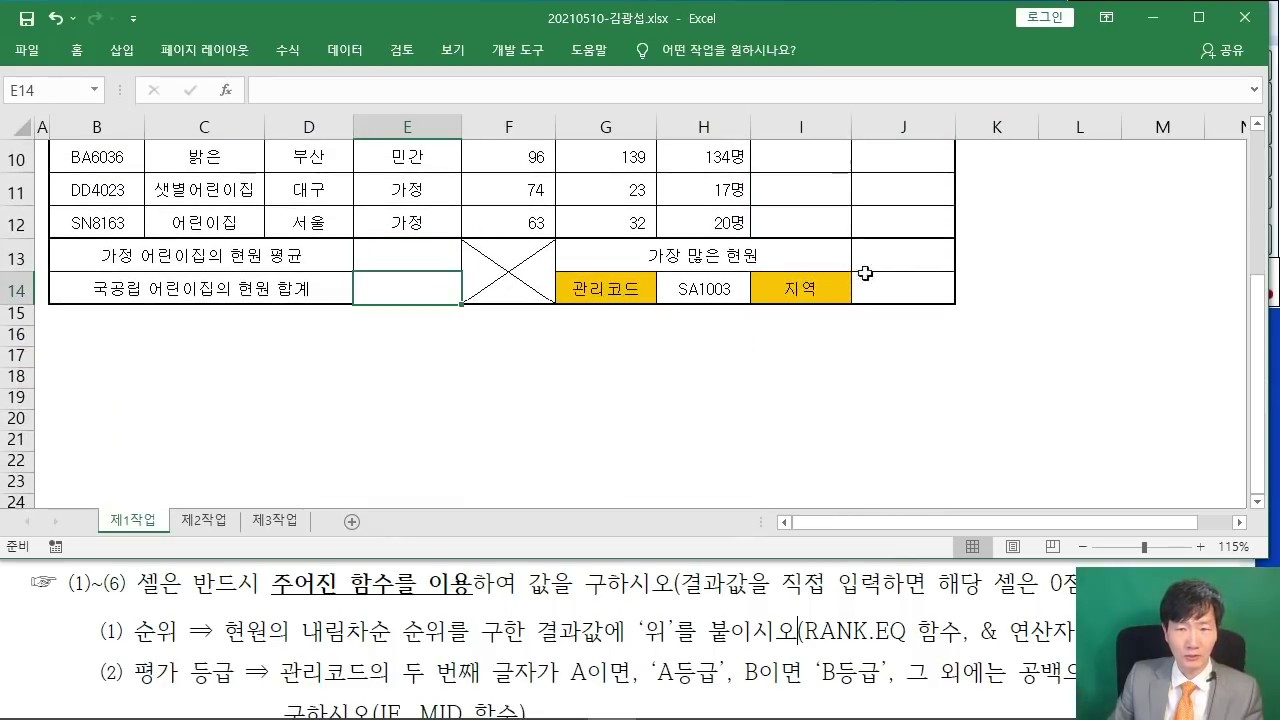
left_click(898, 267)
left_click(902, 287)
scroll(1004, 285, "up", 3)
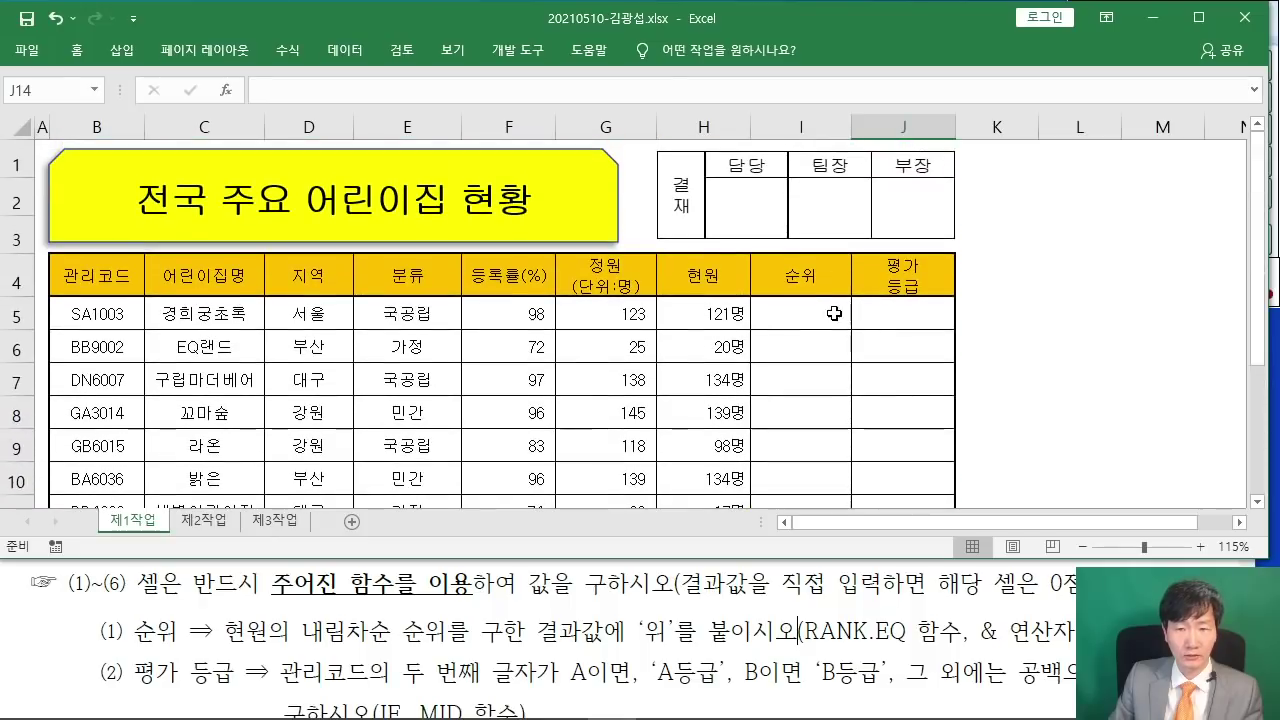
left_click(815, 321)
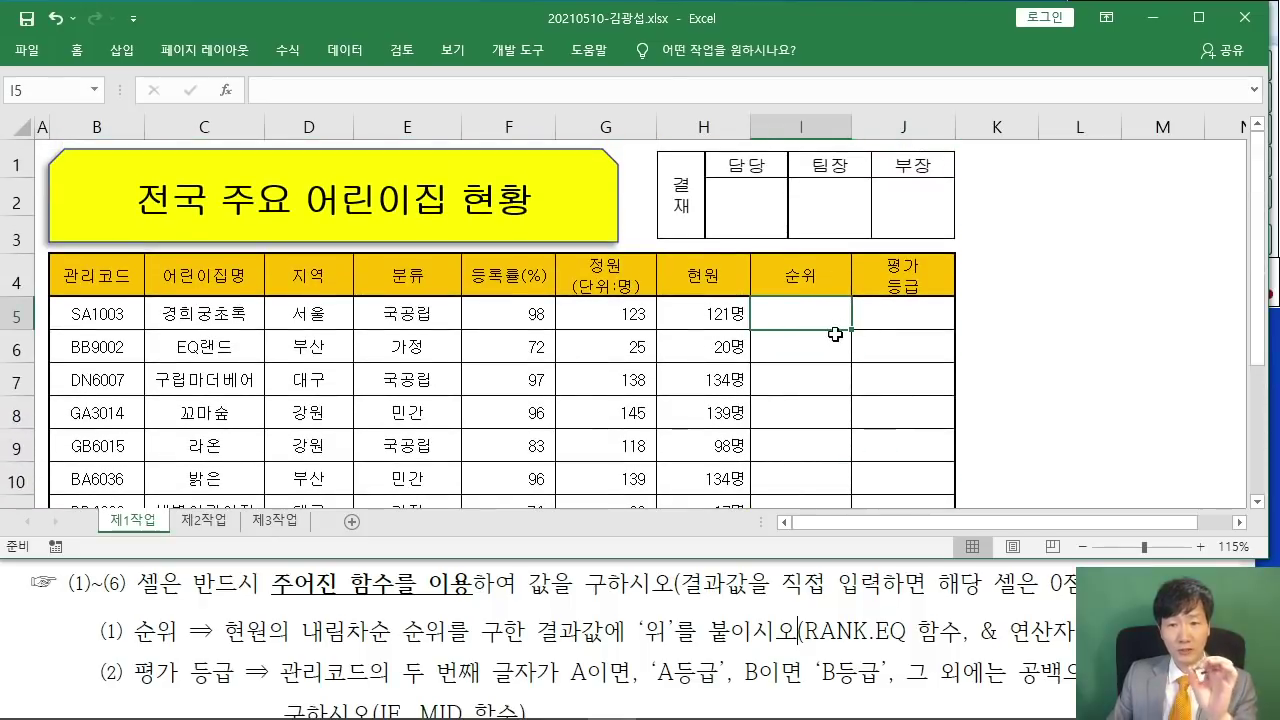
left_click(946, 309)
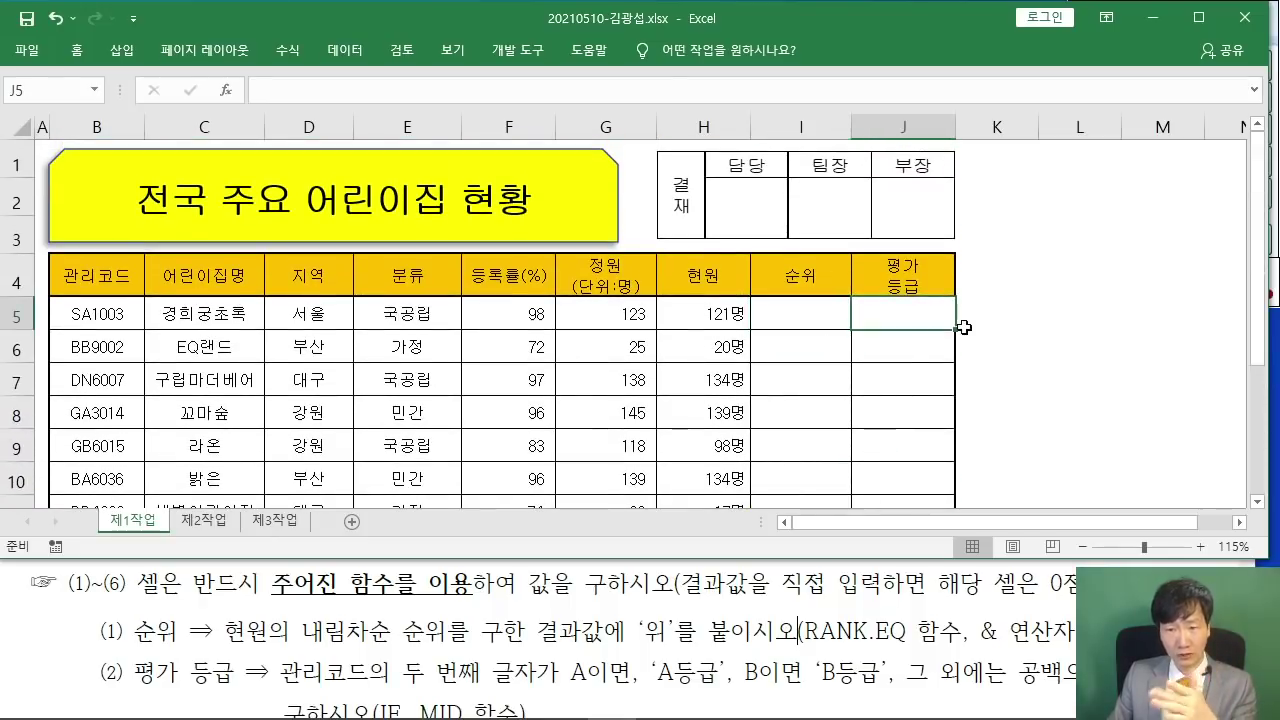
left_click(1020, 334)
left_click(813, 317)
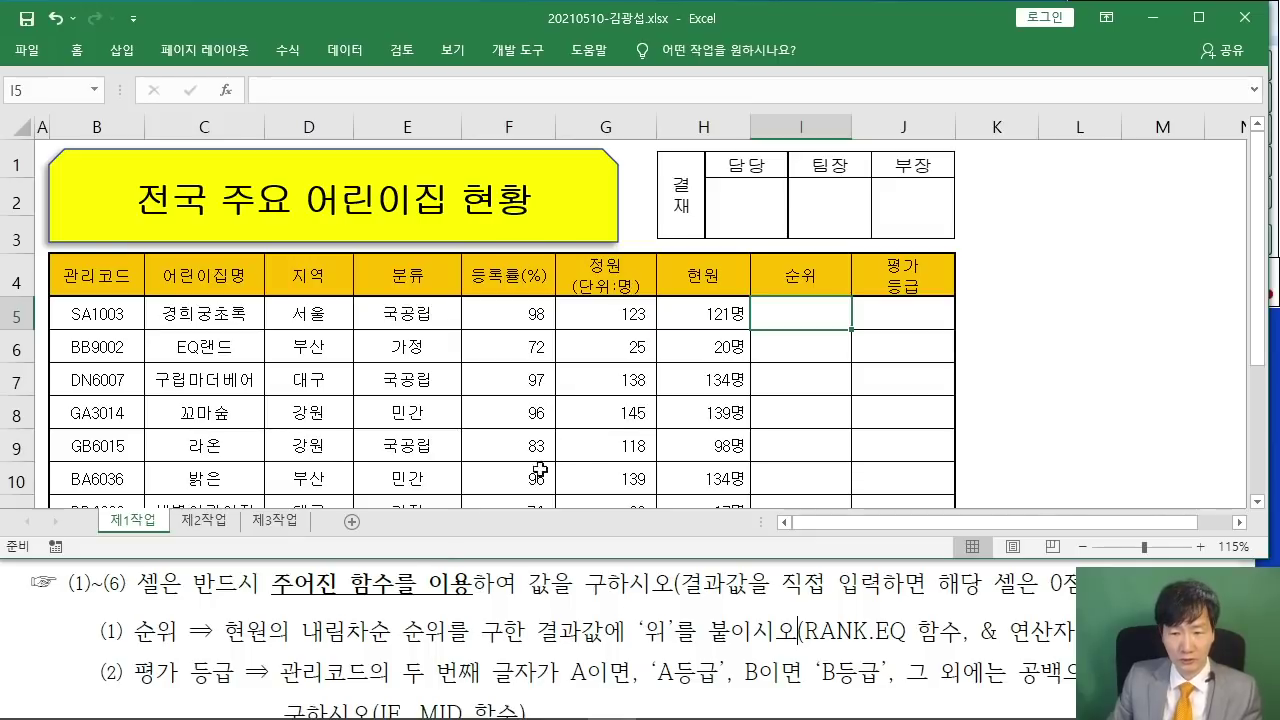
left_click_drag(124, 633, 692, 632)
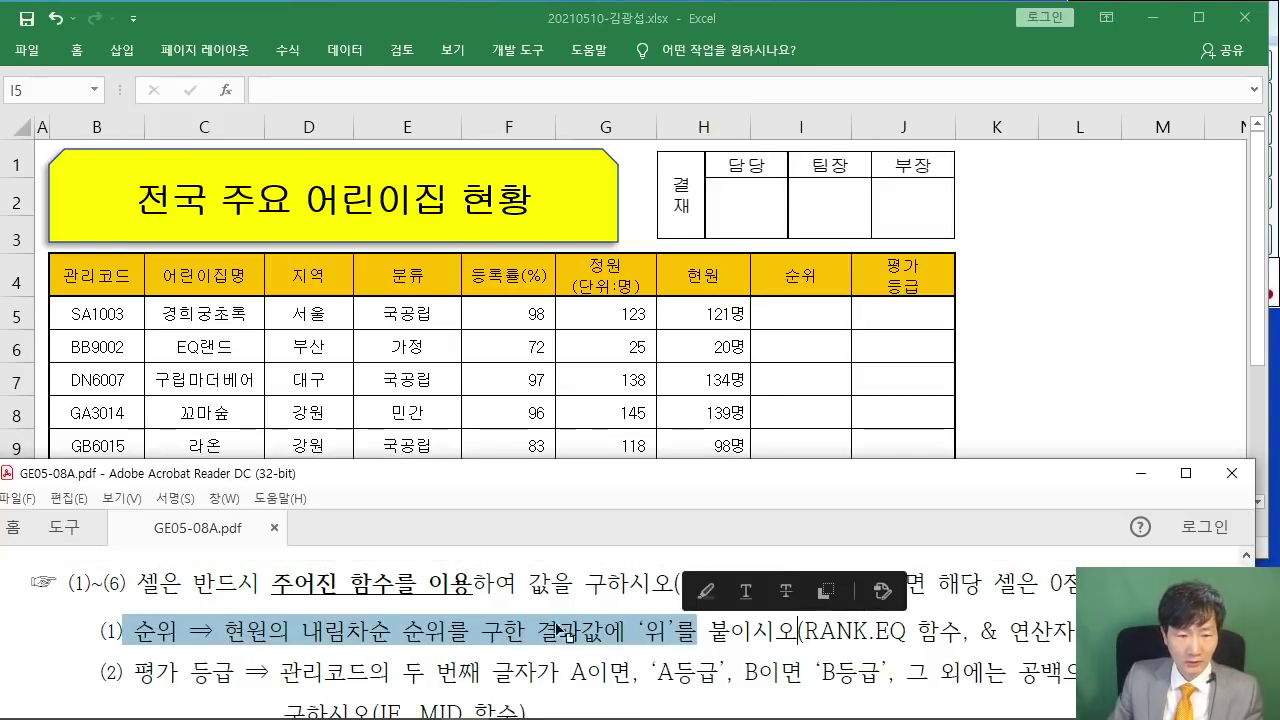
left_click(506, 632)
left_click(815, 318)
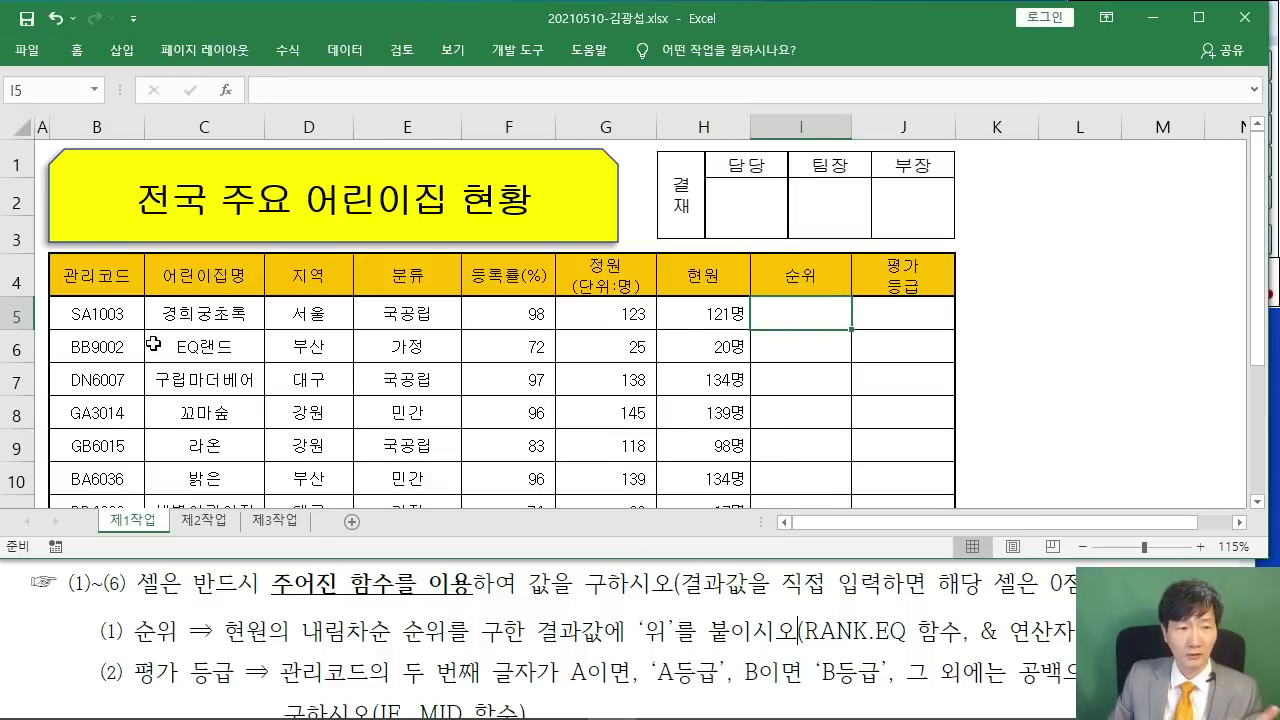
- Insert RANK.EQ into I5 via the function search, opening its empty arguments dialog
left_click(226, 90)
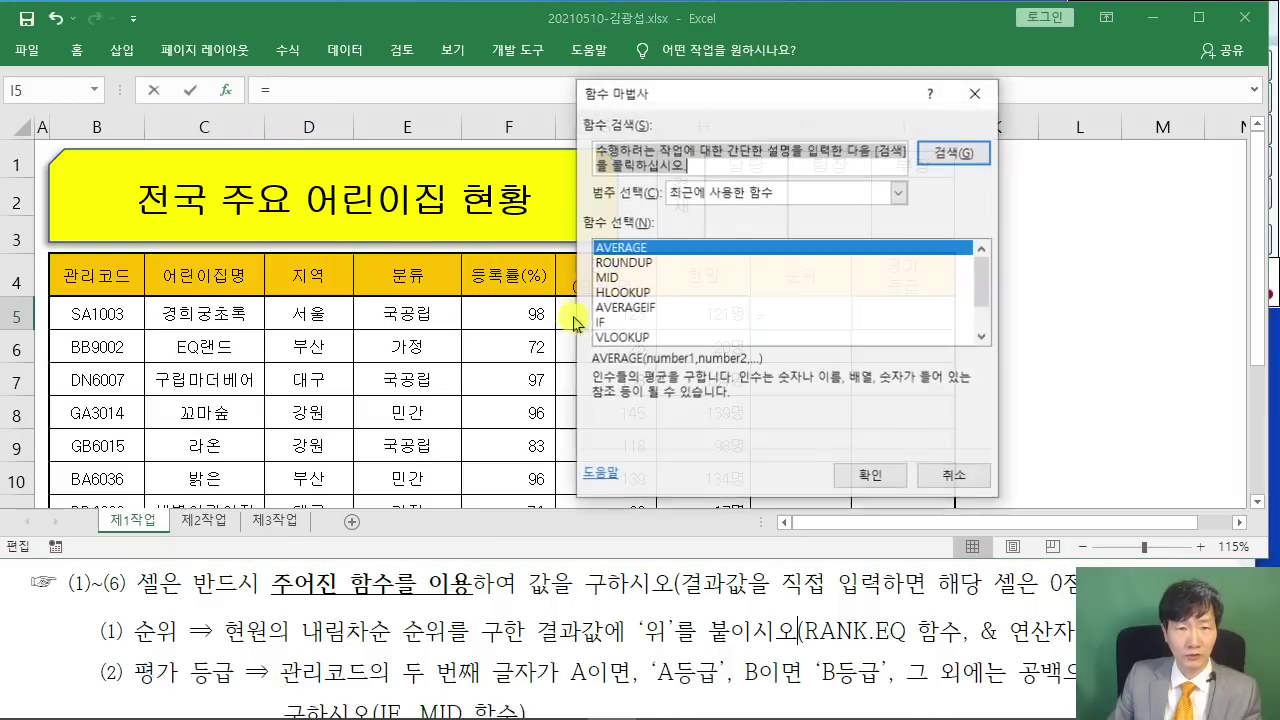
type("RQN")
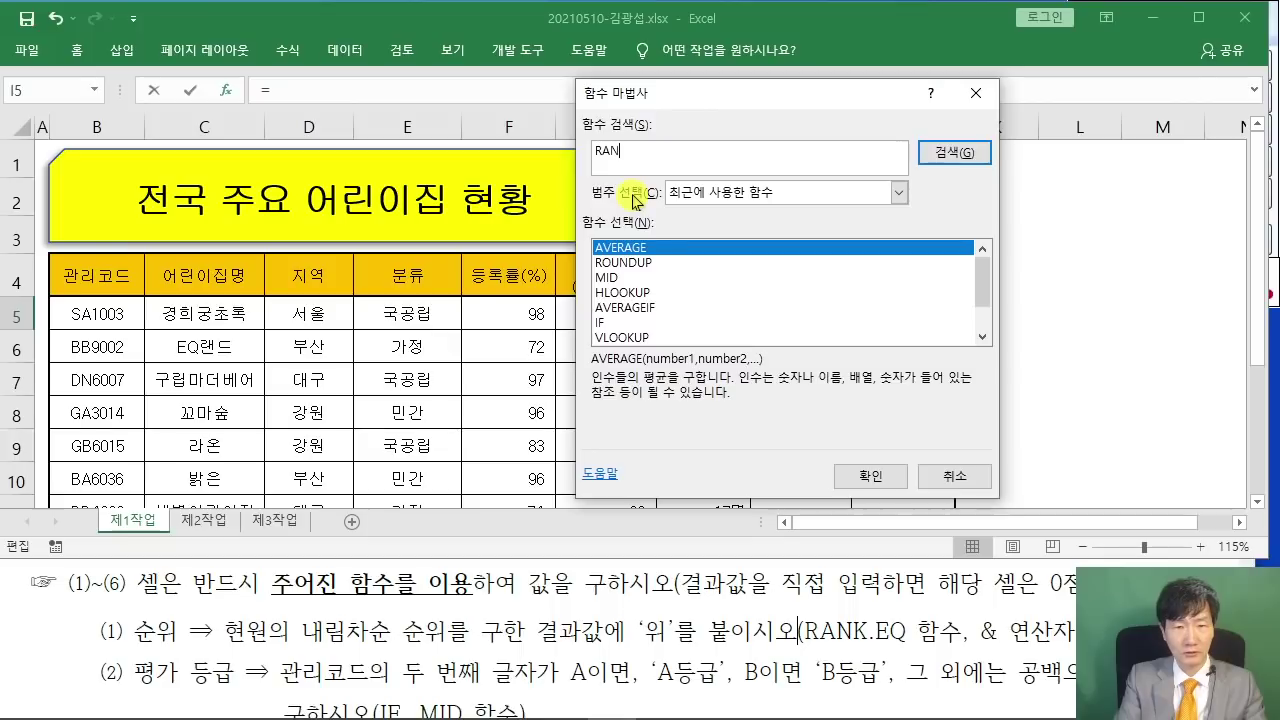
type("K.EQ")
key("Return")
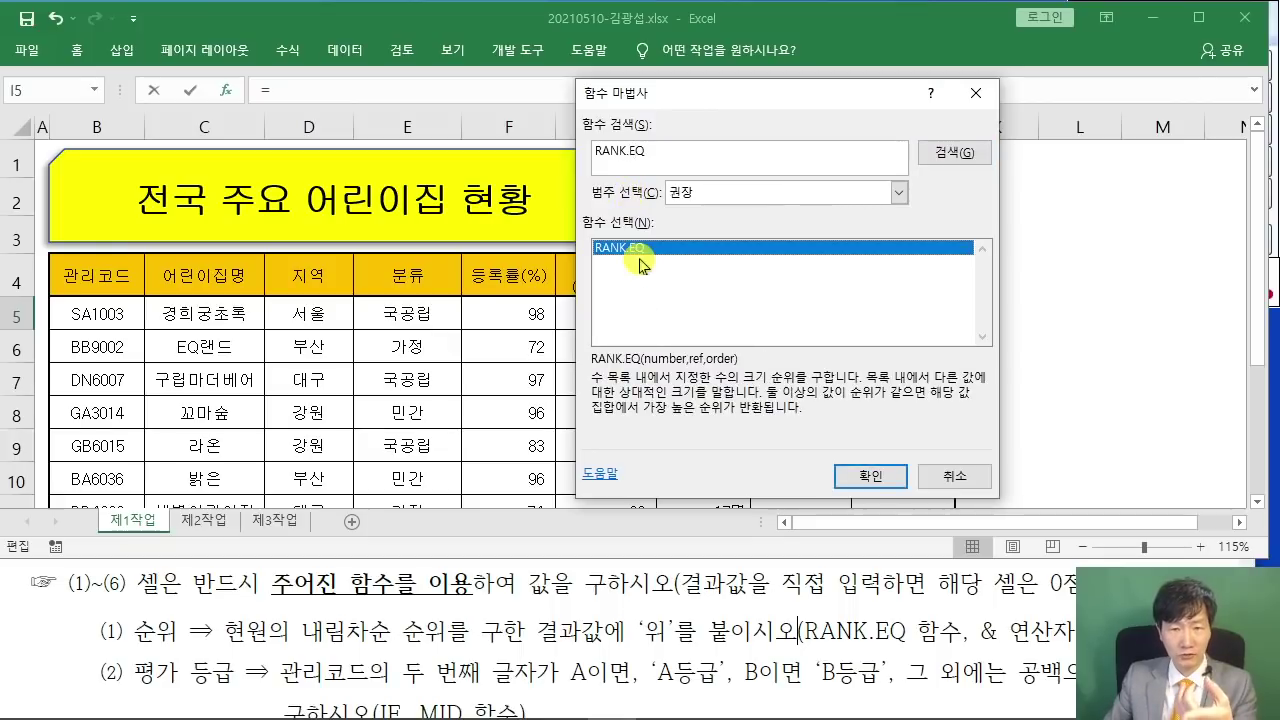
left_click(872, 476)
left_click_drag(648, 132, 463, 166)
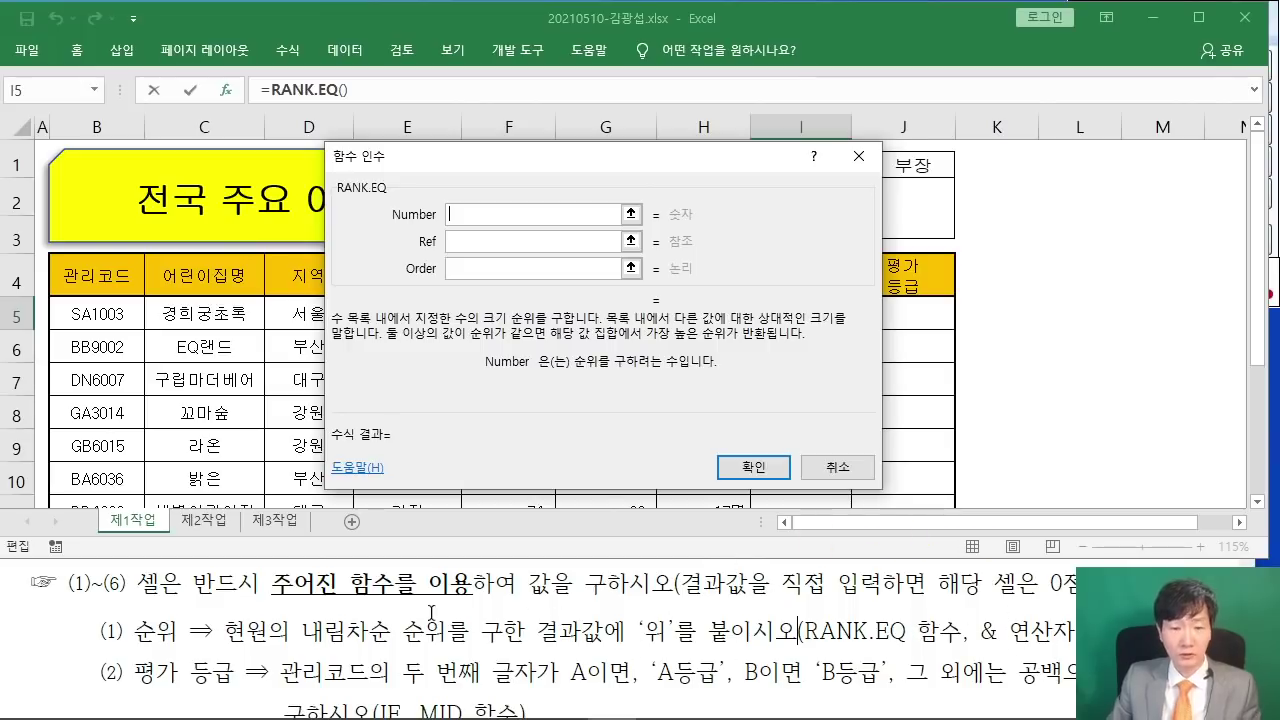
- Set RANK.EQ's Number to H5 and its Ref to H5:H12
left_click_drag(455, 170, 303, 193)
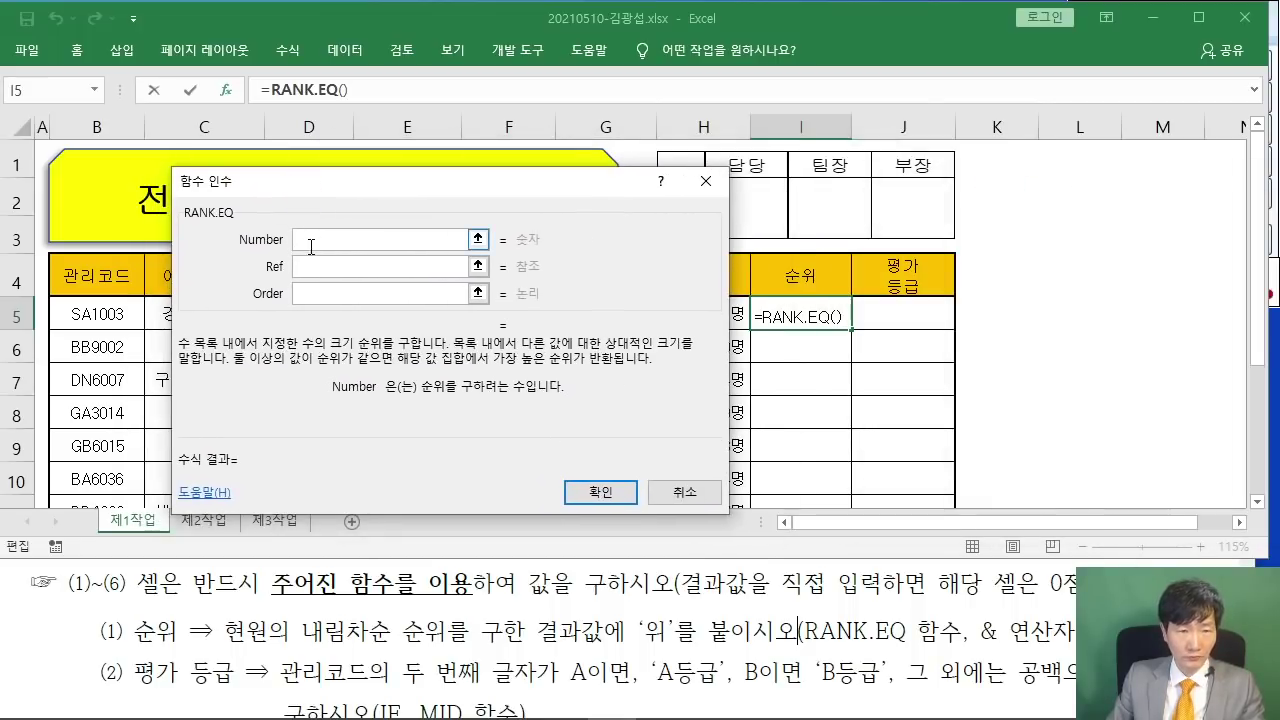
left_click_drag(386, 189, 236, 190)
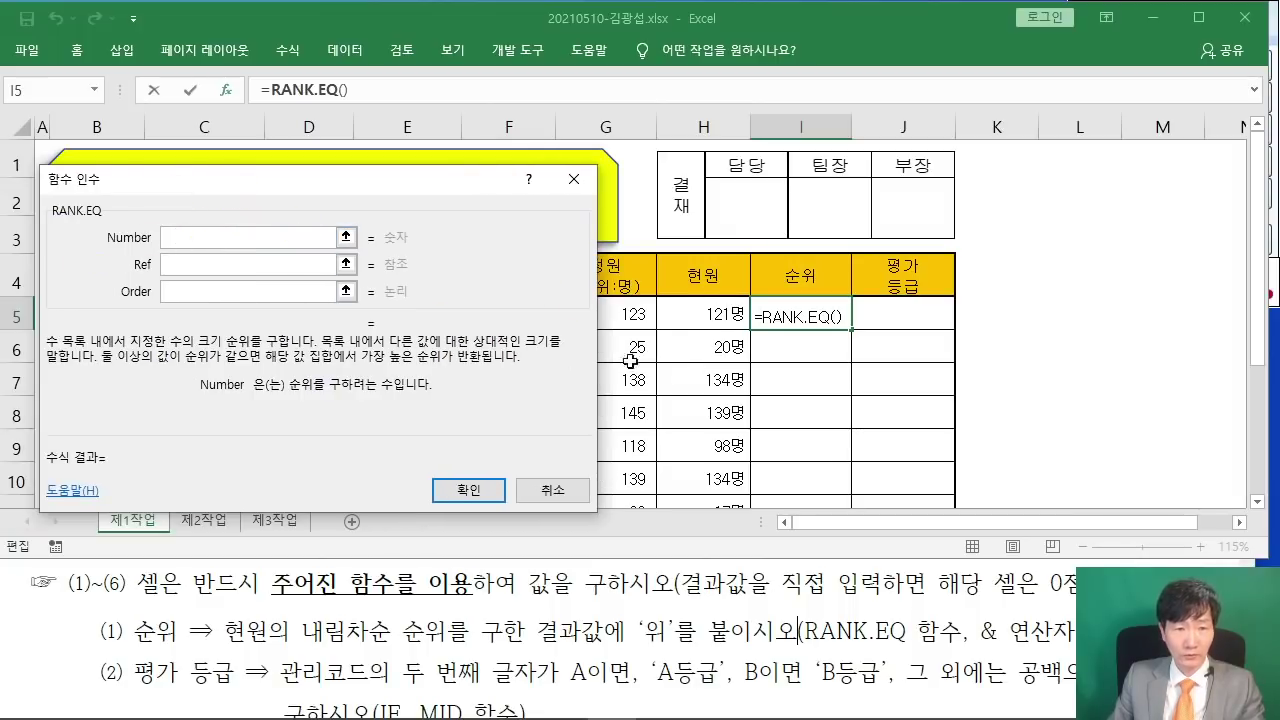
left_click(727, 317)
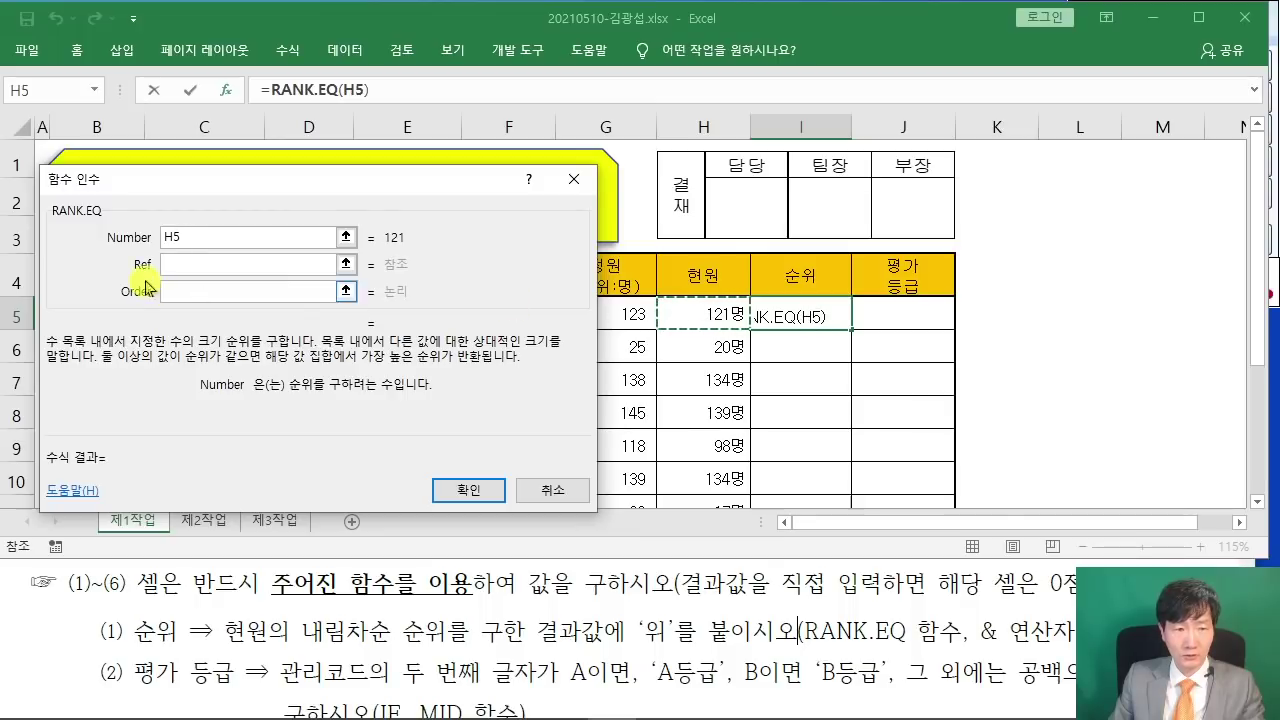
left_click(179, 265)
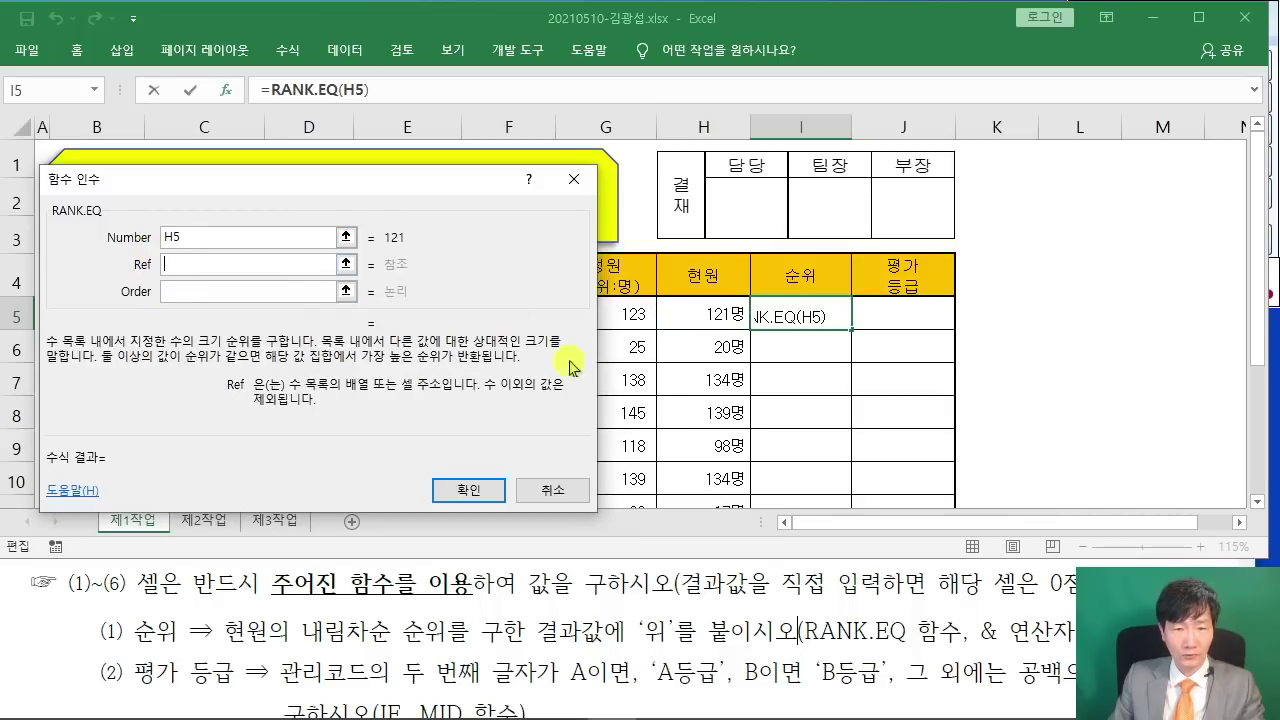
left_click_drag(718, 313, 698, 383)
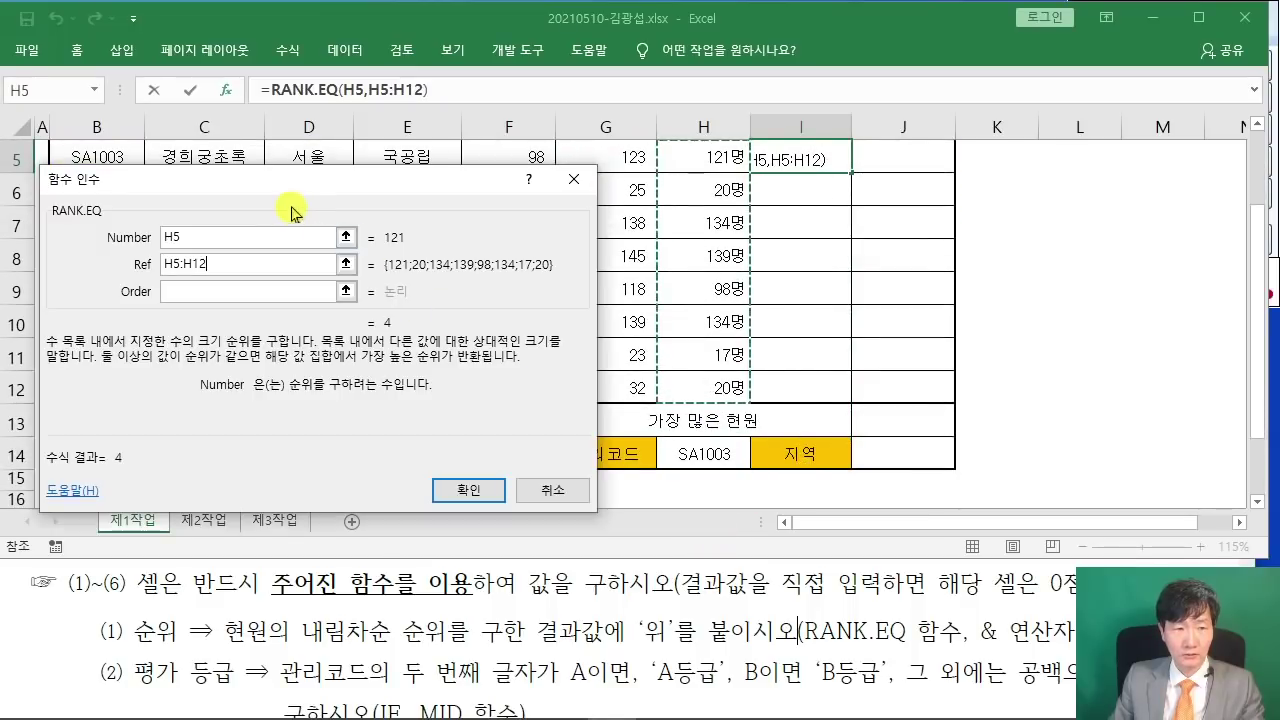
- Make the Ref absolute as $H$5:$H$12 and set Order to 0, previewing 4
left_click_drag(264, 187, 710, 83)
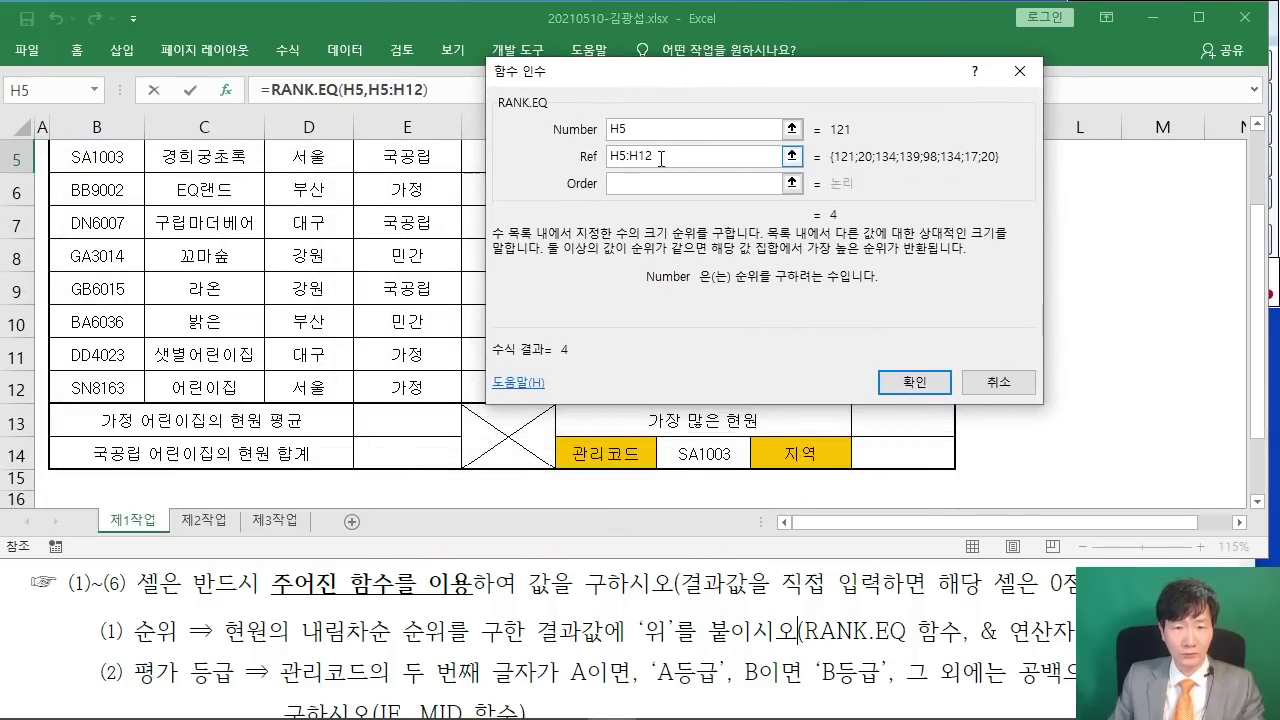
left_click_drag(647, 155, 590, 160)
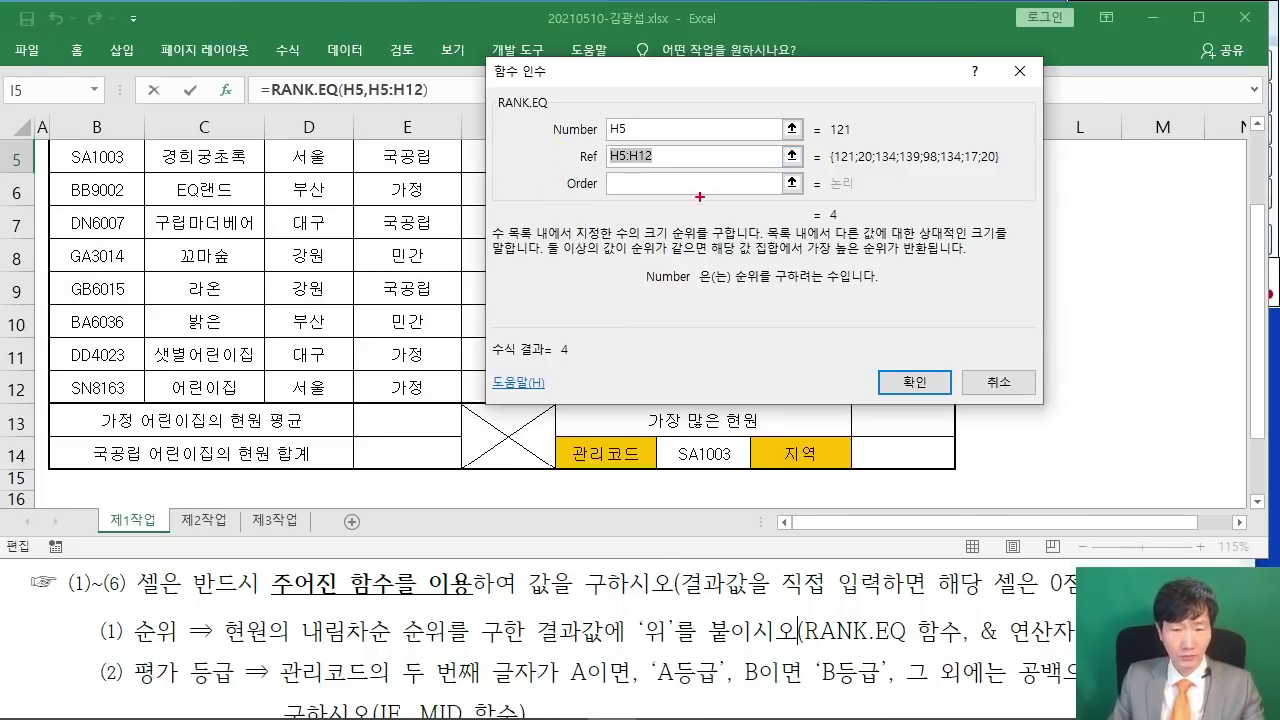
mouse_move(789, 57)
left_mouse_down()
mouse_move(892, 226)
mouse_move(936, 225)
left_mouse_up()
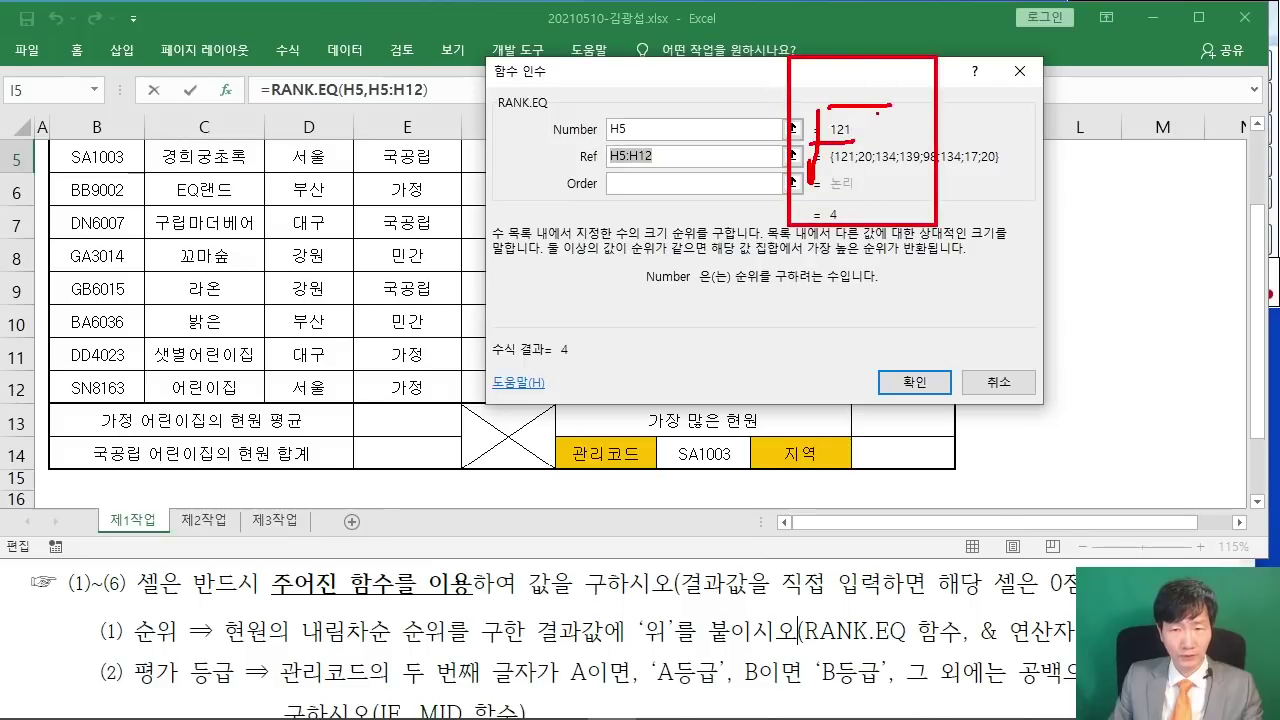
mouse_move(892, 110)
left_mouse_down()
mouse_move(916, 160)
mouse_move(880, 200)
left_mouse_up()
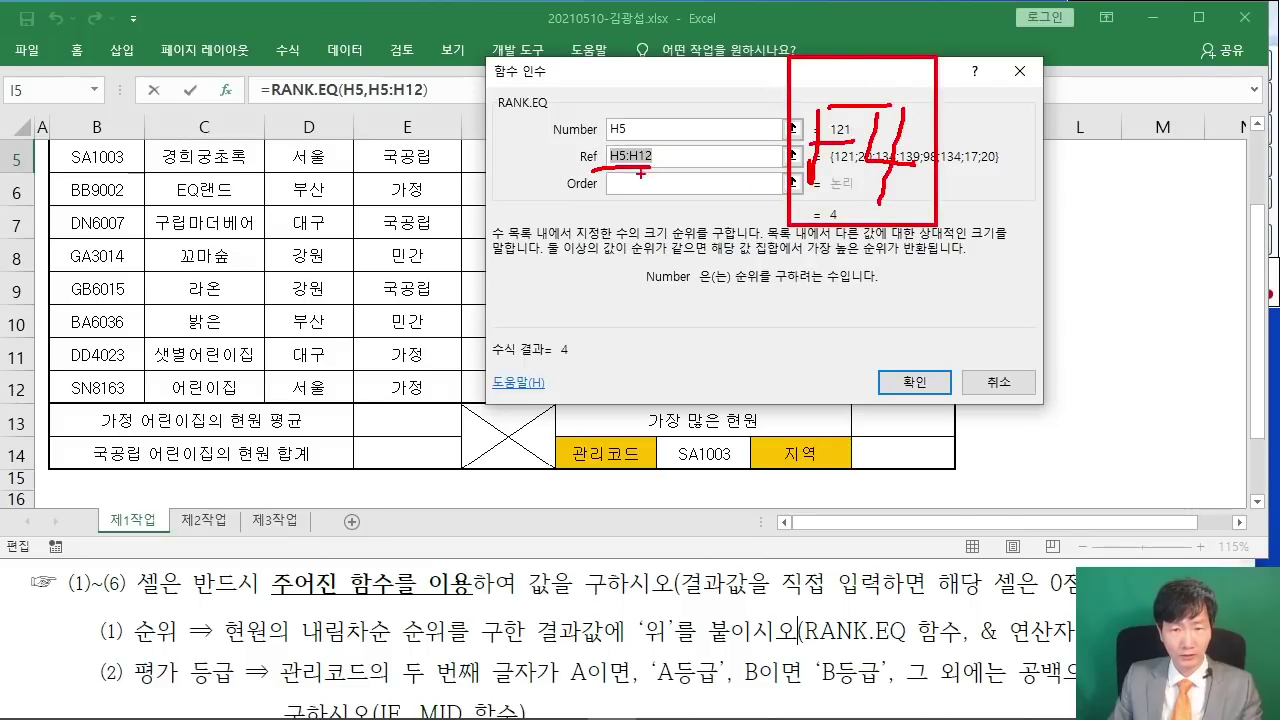
key("Escape")
key("F4")
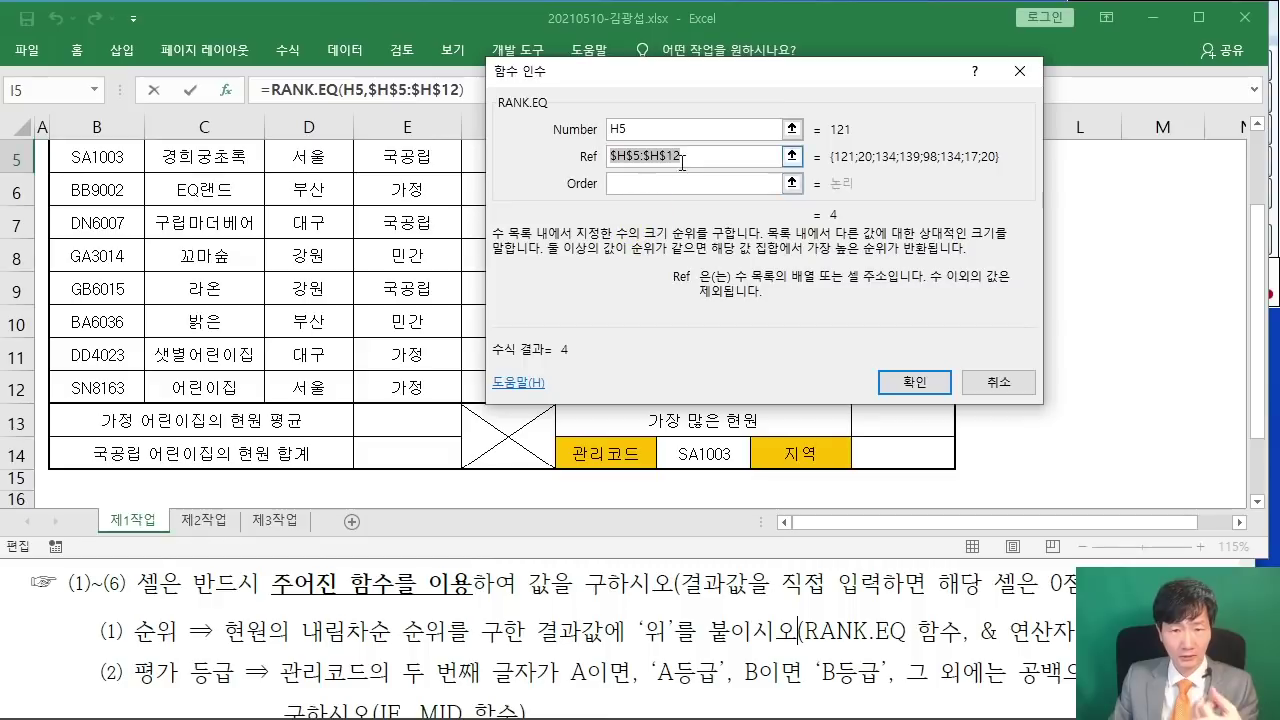
left_click(677, 160)
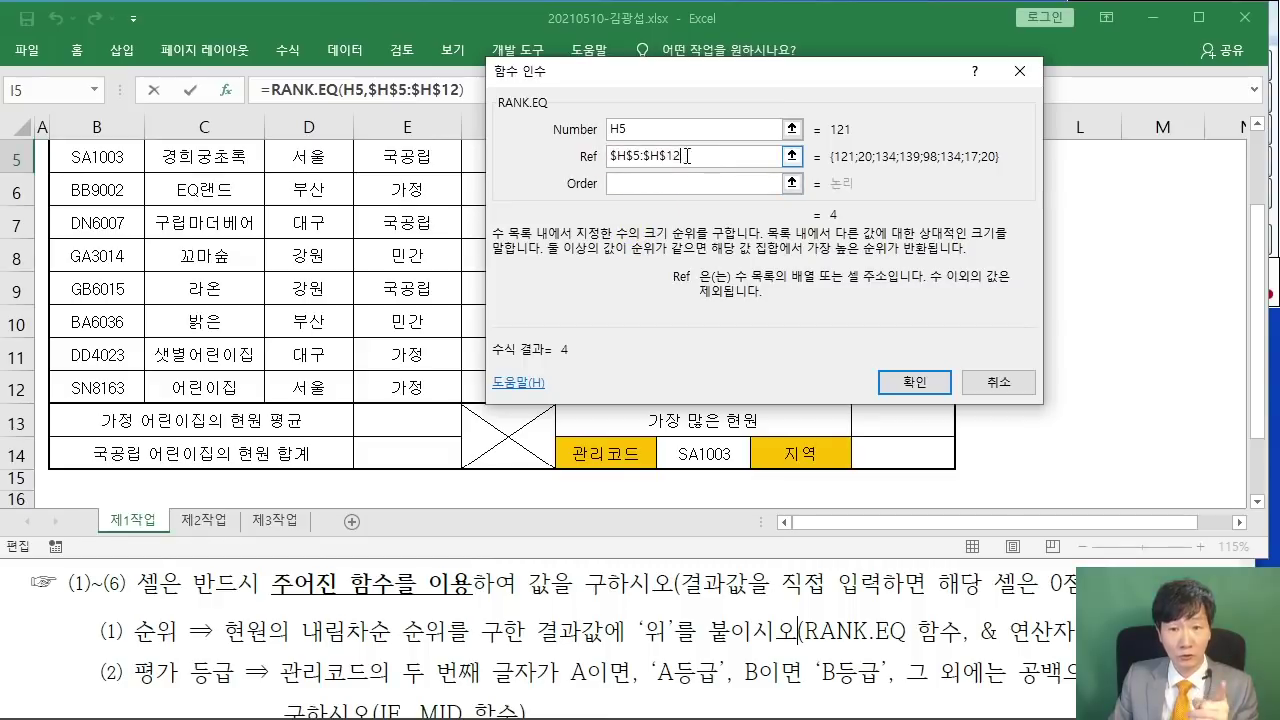
left_click(689, 184)
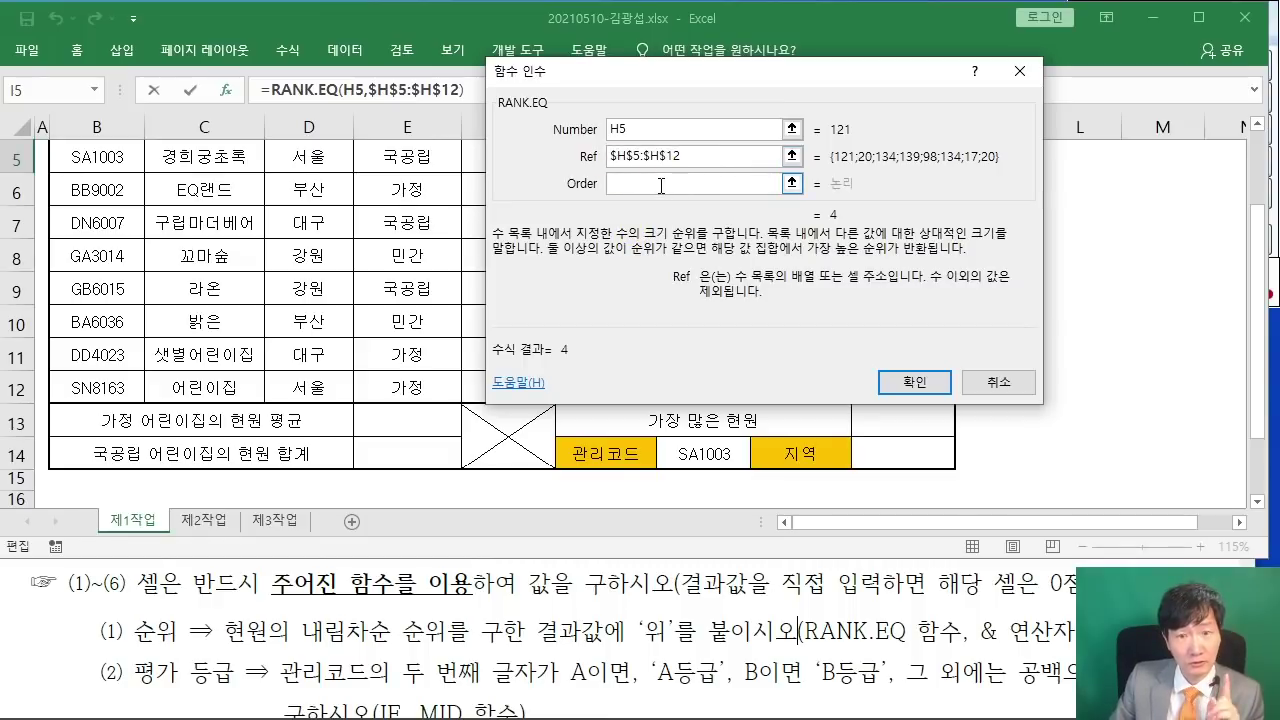
left_click(660, 185)
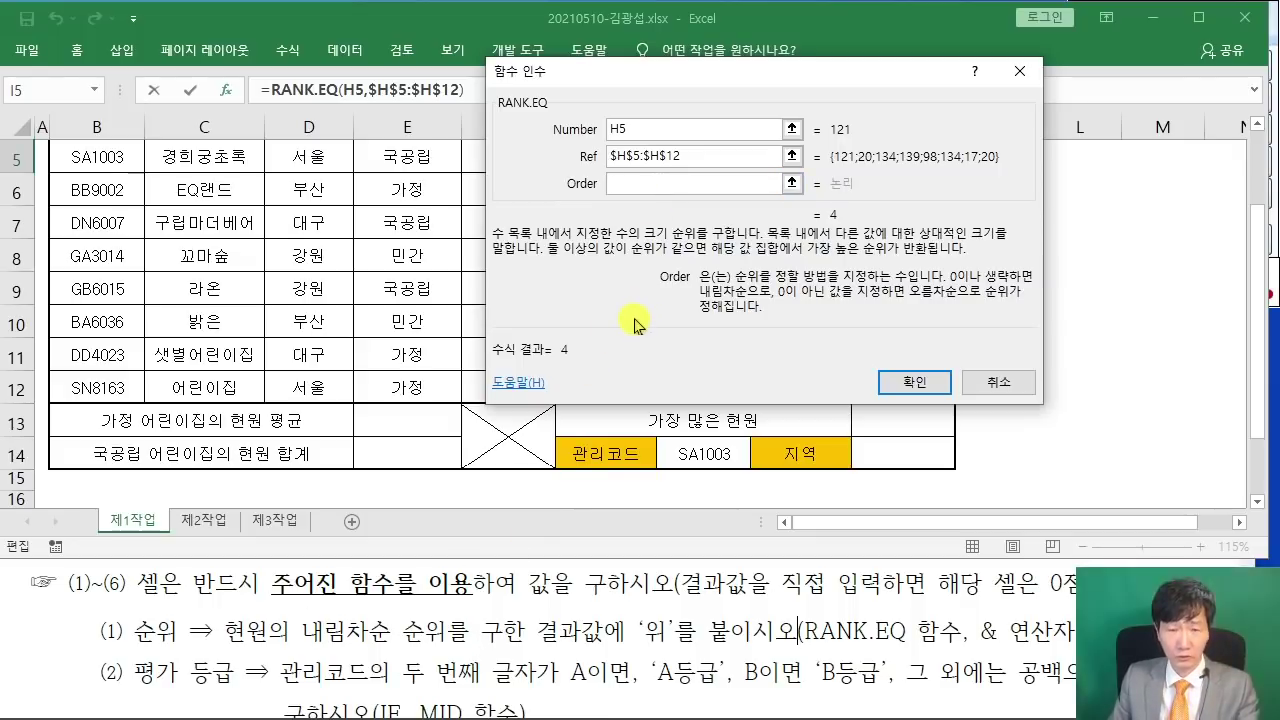
type("0")
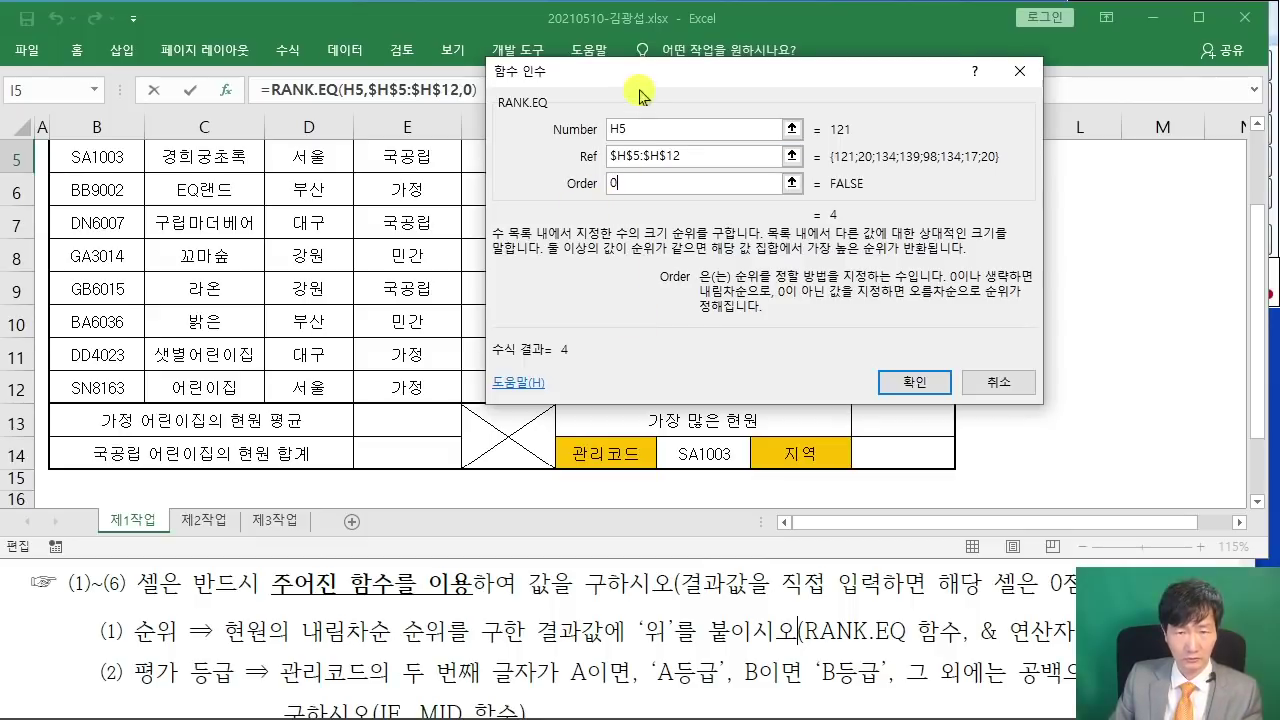
left_click_drag(620, 71, 447, 126)
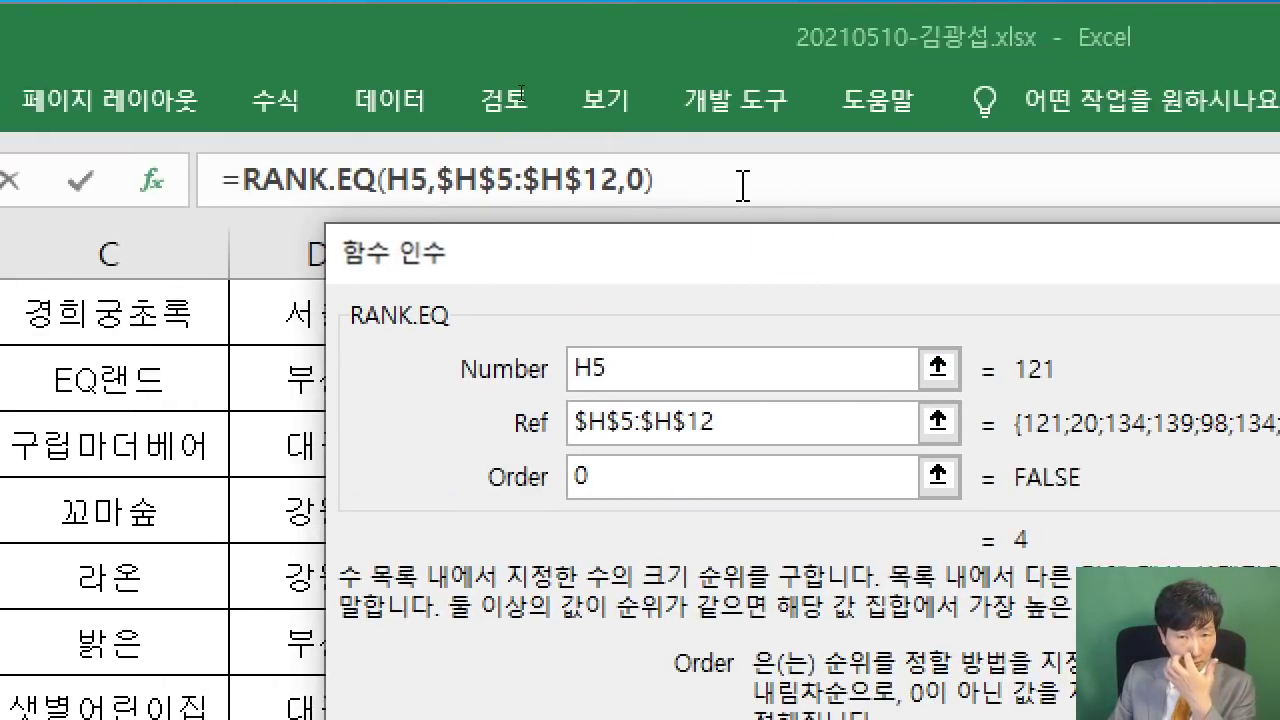
- Append &"위" to the RANK.EQ formula and confirm, so I5 shows 4위
left_click(743, 185)
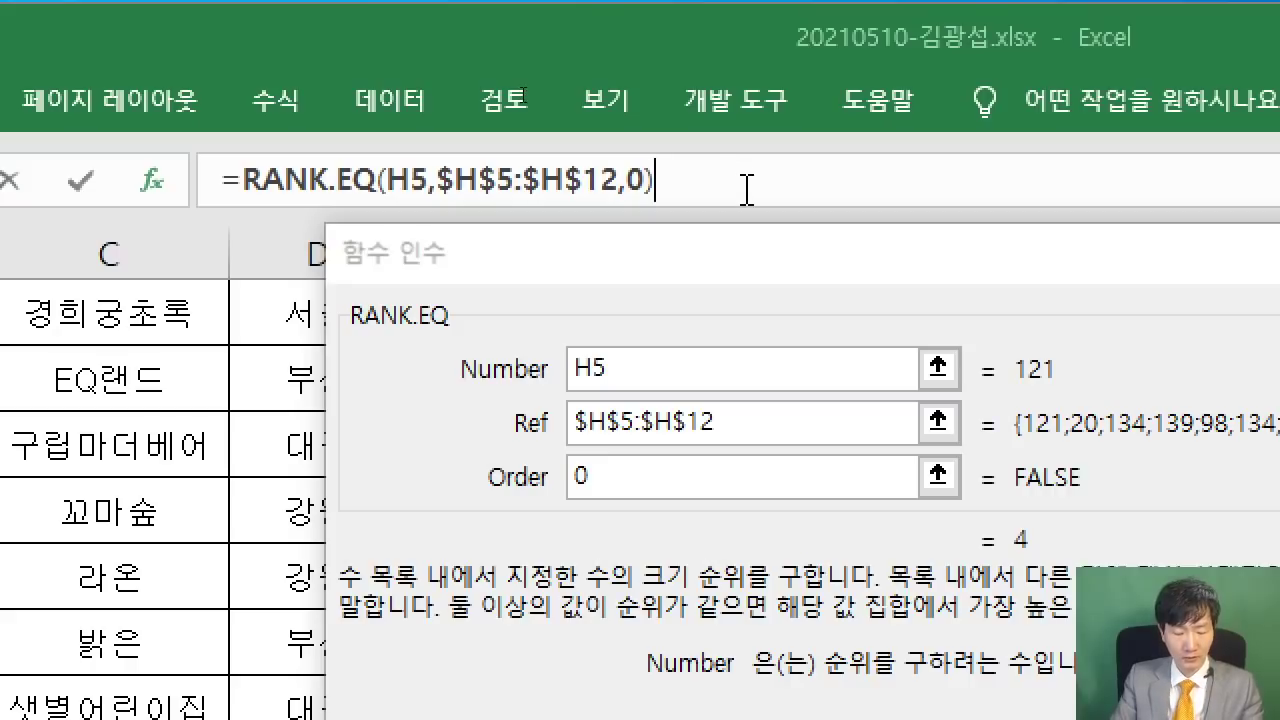
type("&\"D")
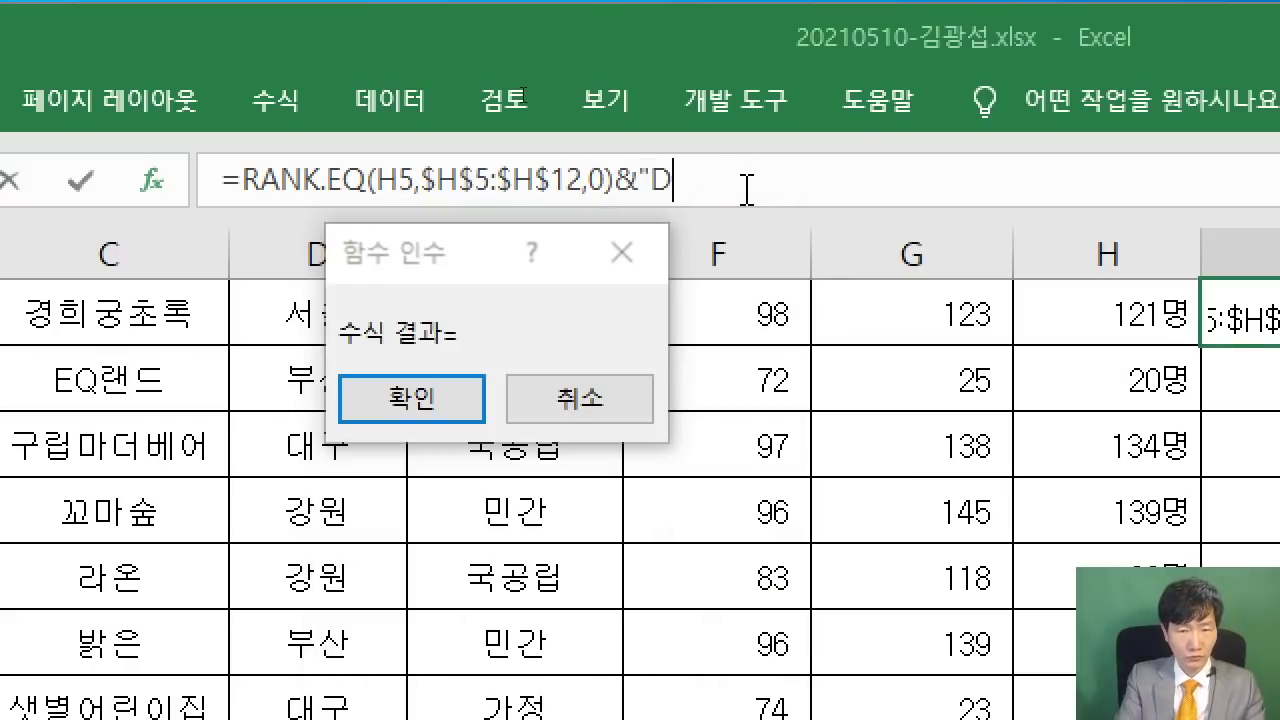
type("NL")
key("BackSpace")
key("BackSpace")
key("BackSpace")
key("Hangul")
type("위")
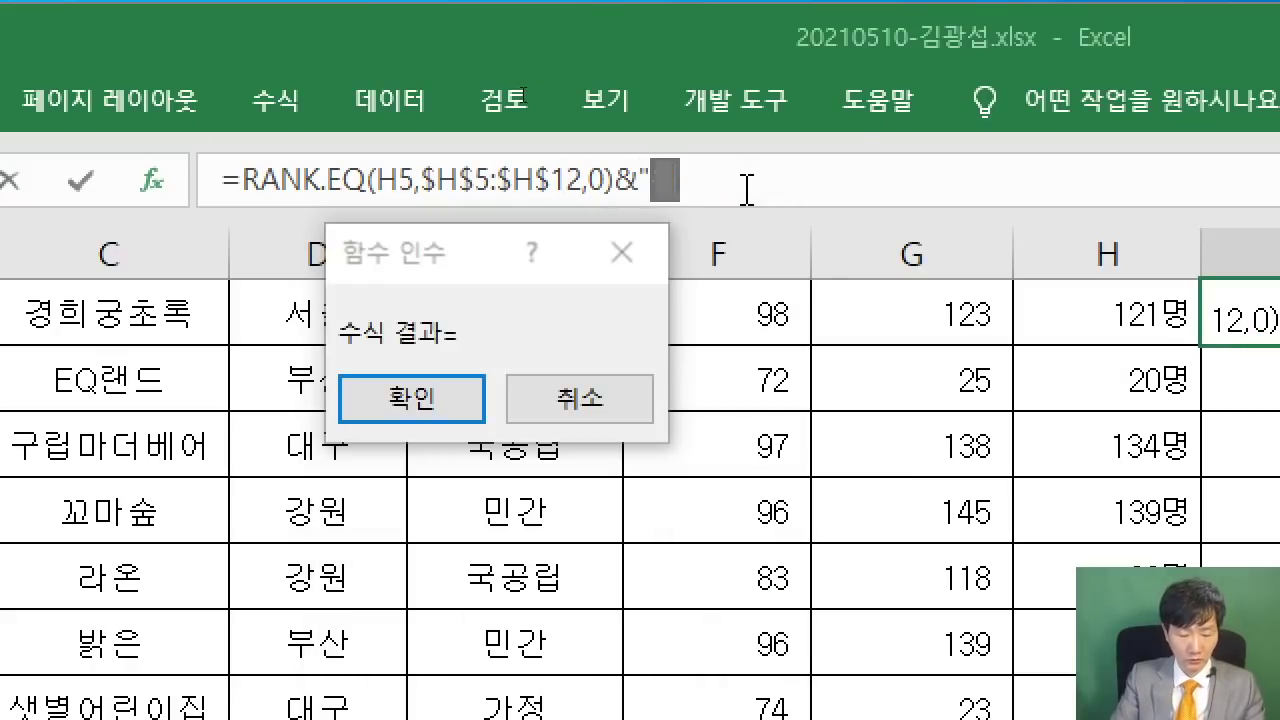
type("\"")
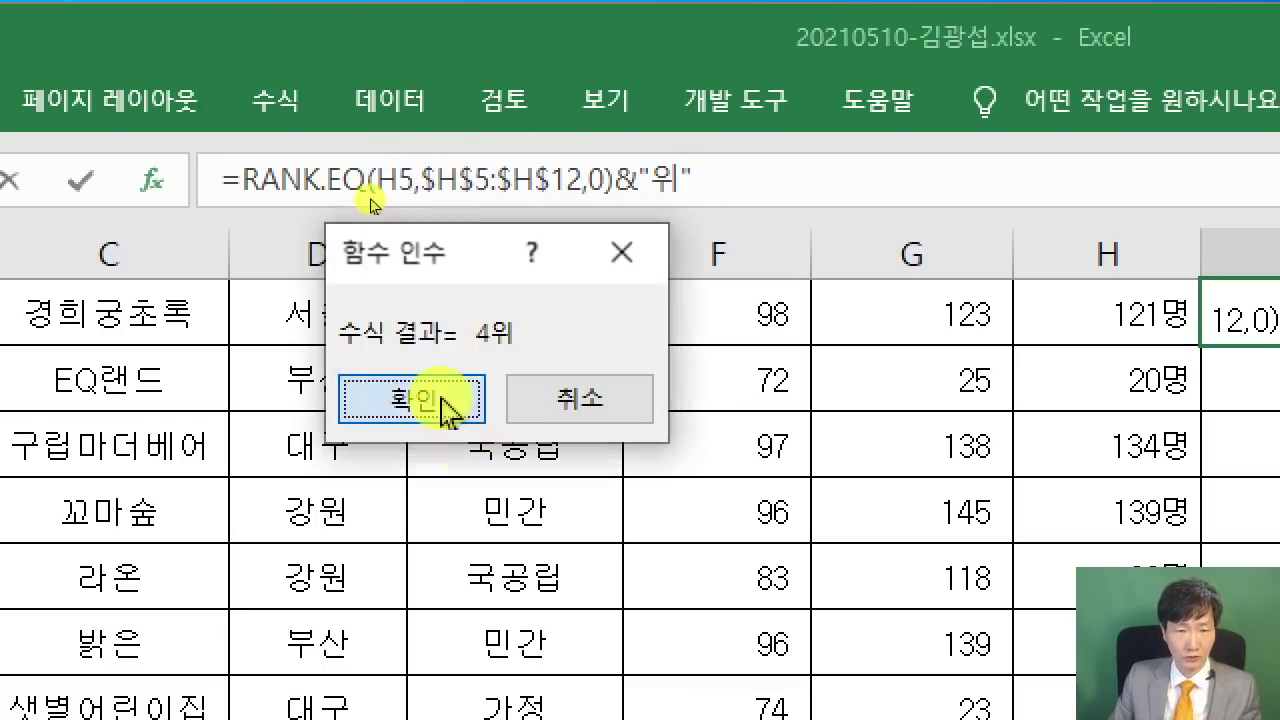
left_click(366, 400)
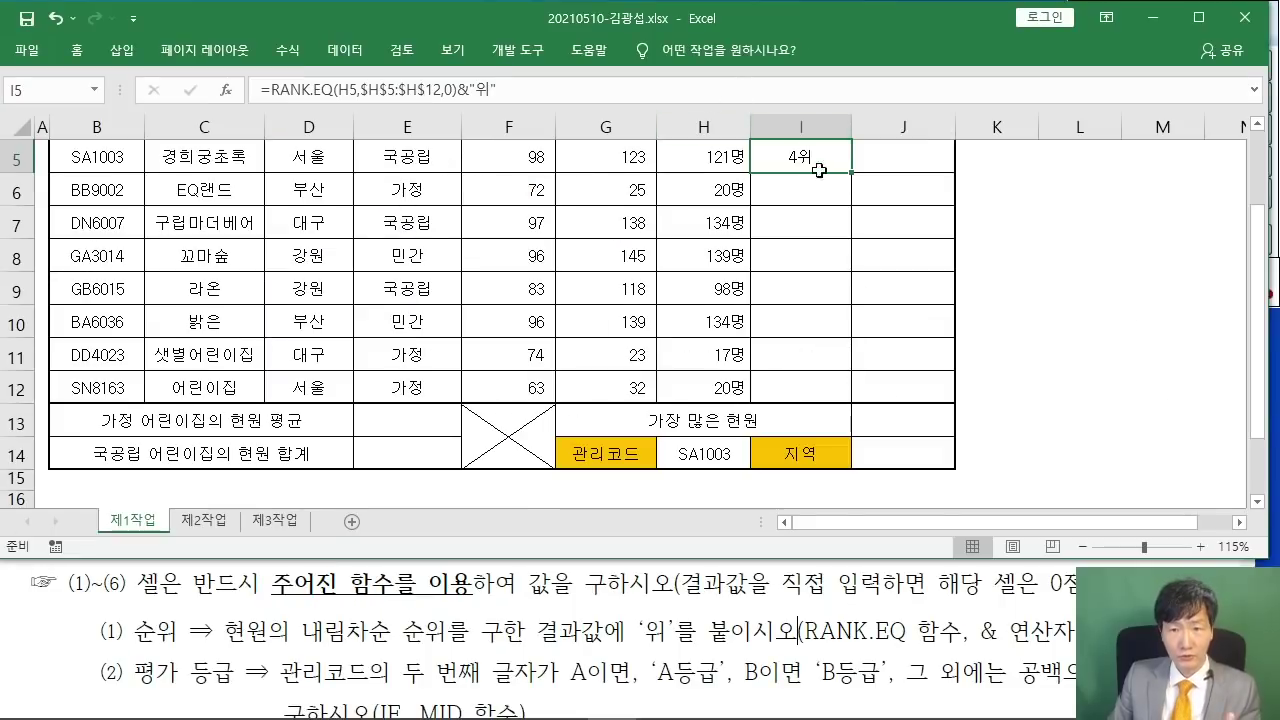
- Fill the rank formula down to I12 using 서식 없이 채우기
scroll(848, 200, "up", 1)
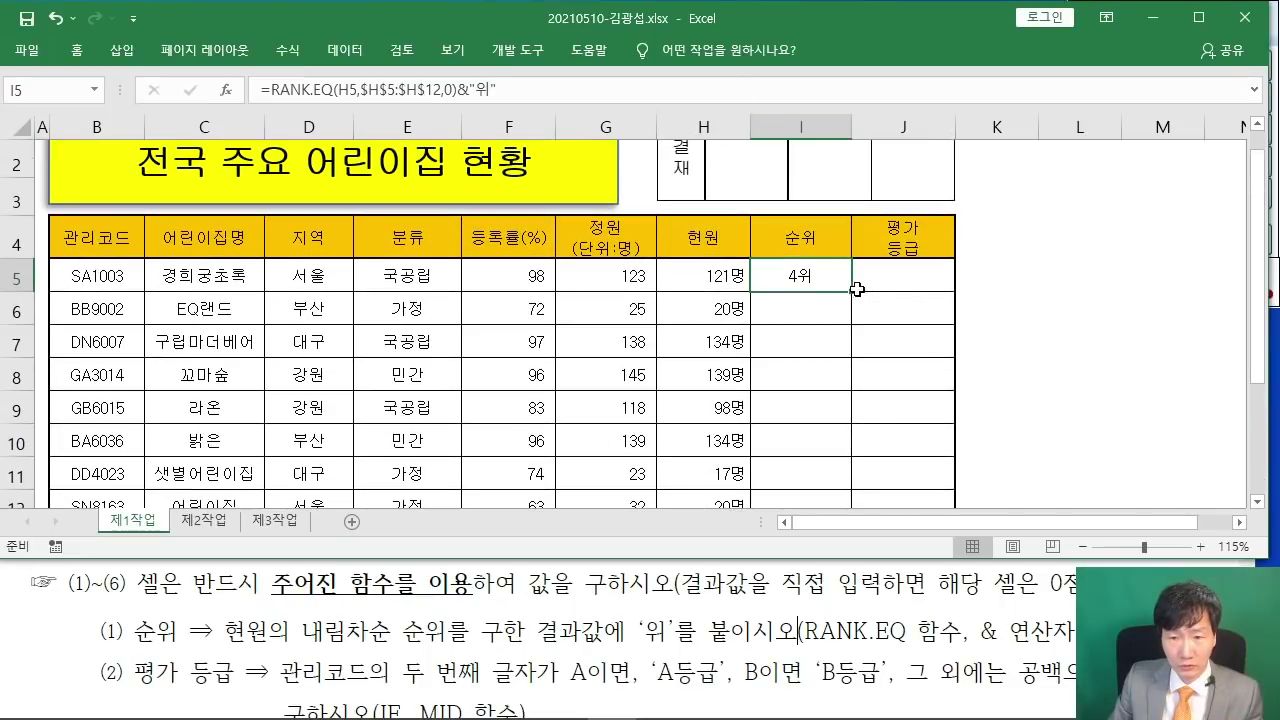
left_click_drag(852, 291, 843, 407)
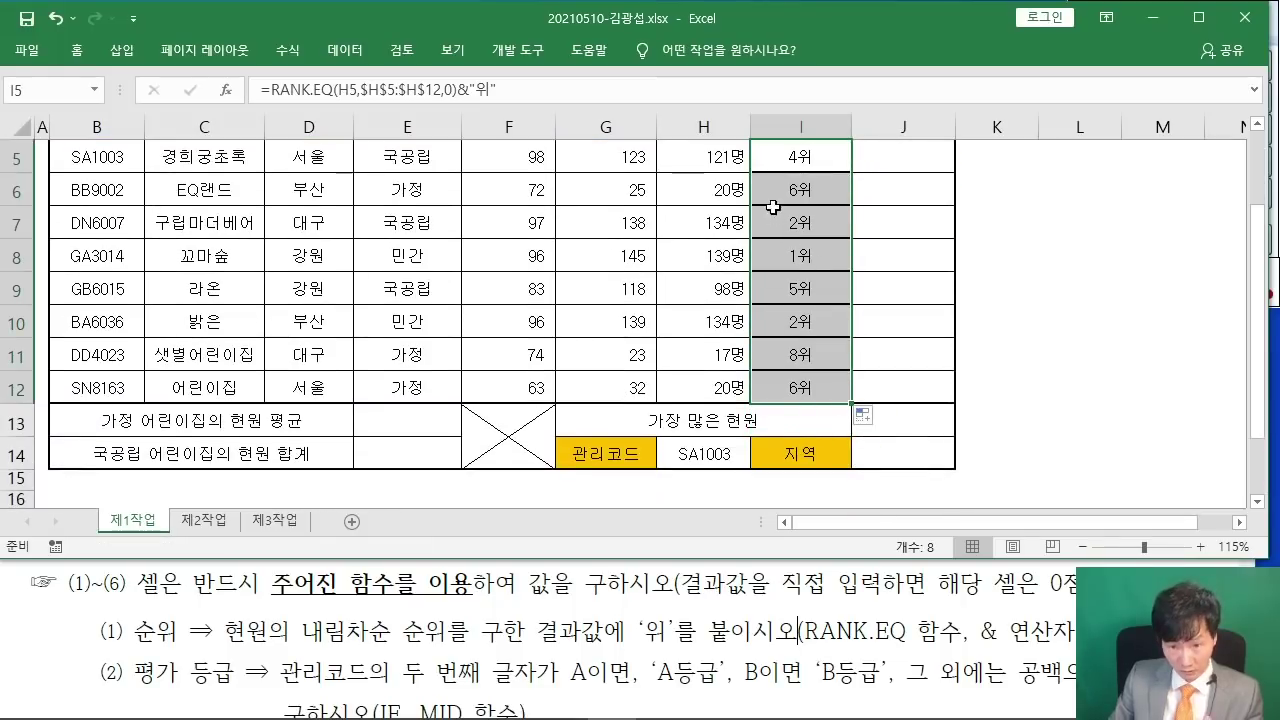
left_click(872, 416)
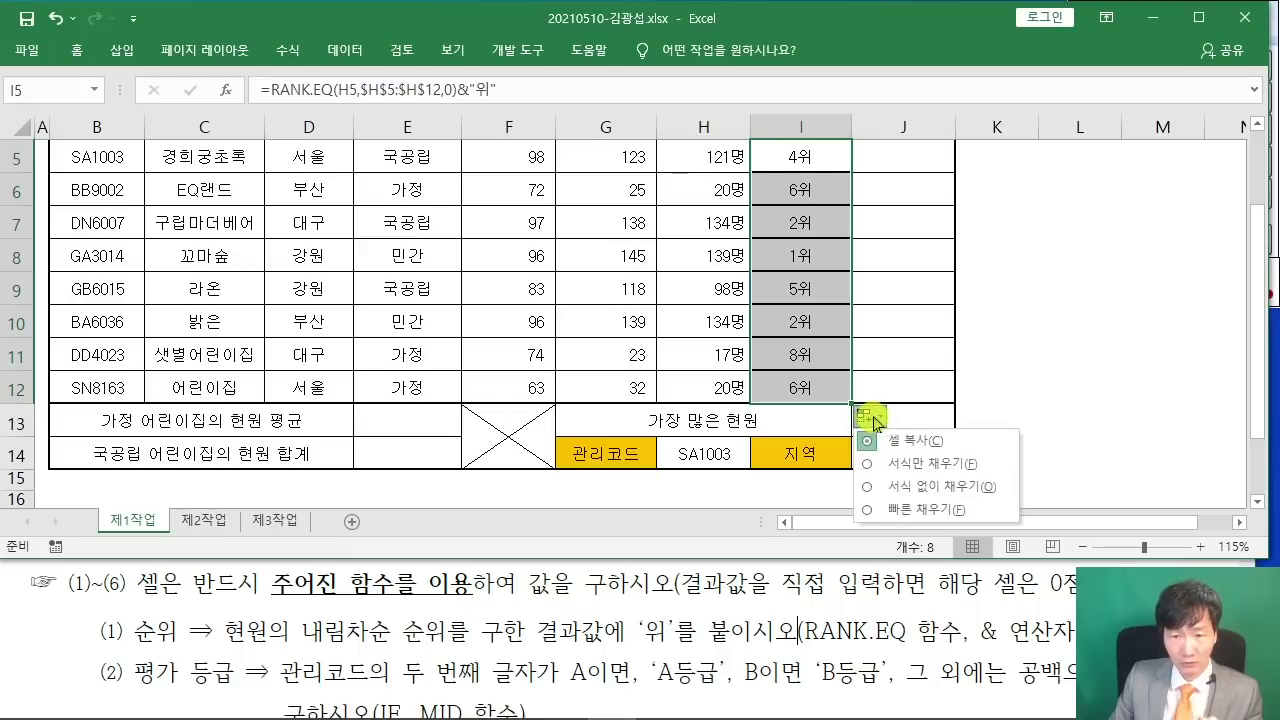
left_click(872, 490)
left_click(1076, 372)
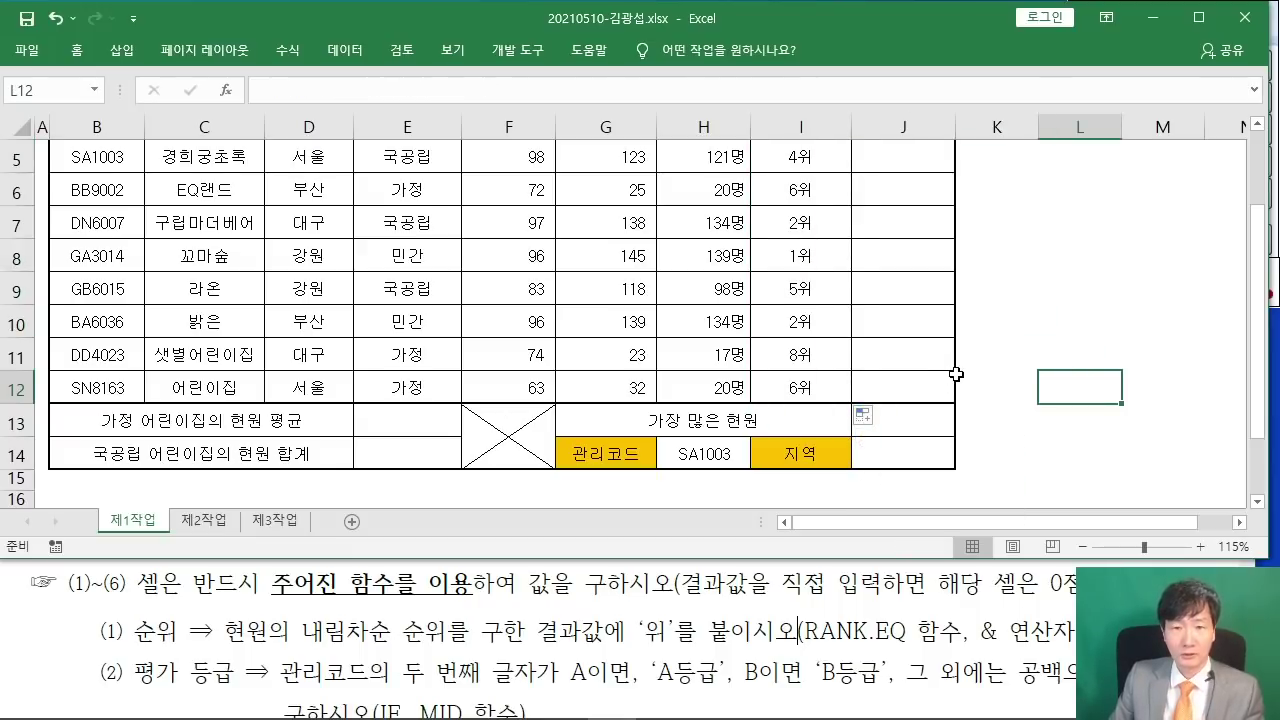
- Select cell J5 for the 평가등급 formula
scroll(900, 360, "up", 1)
scroll(810, 425, "down", 1)
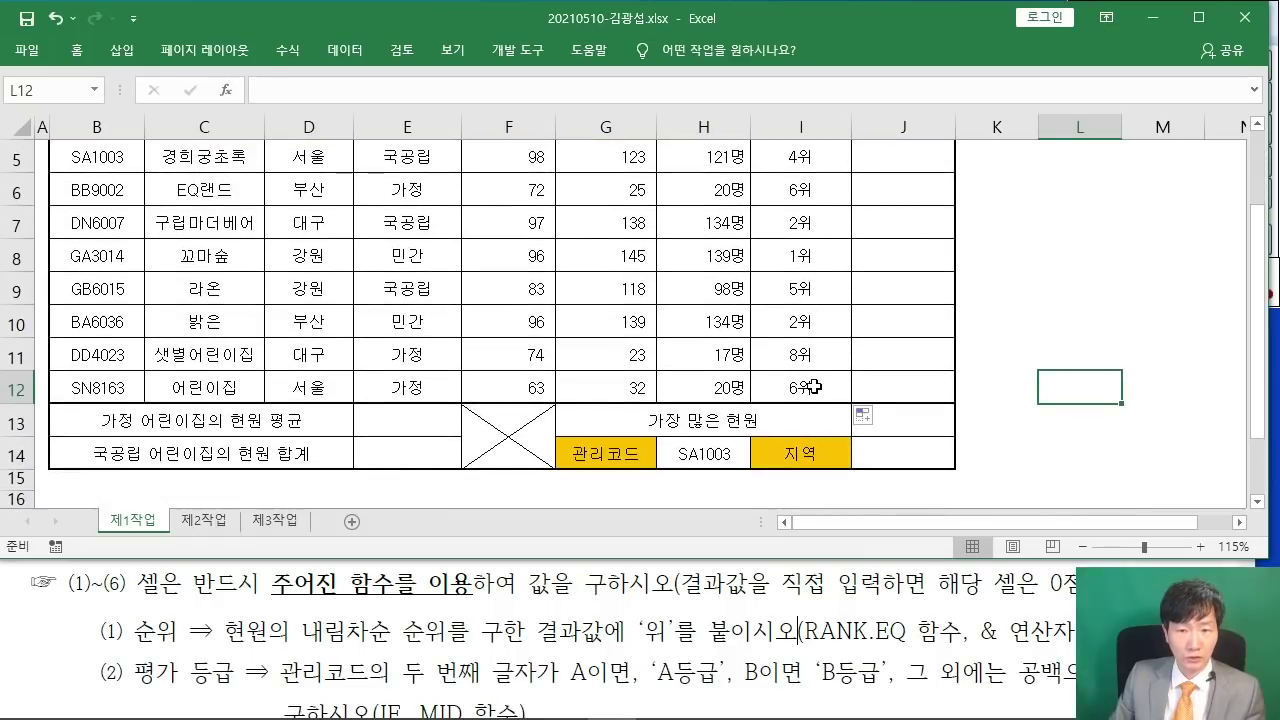
scroll(804, 307, "up", 1)
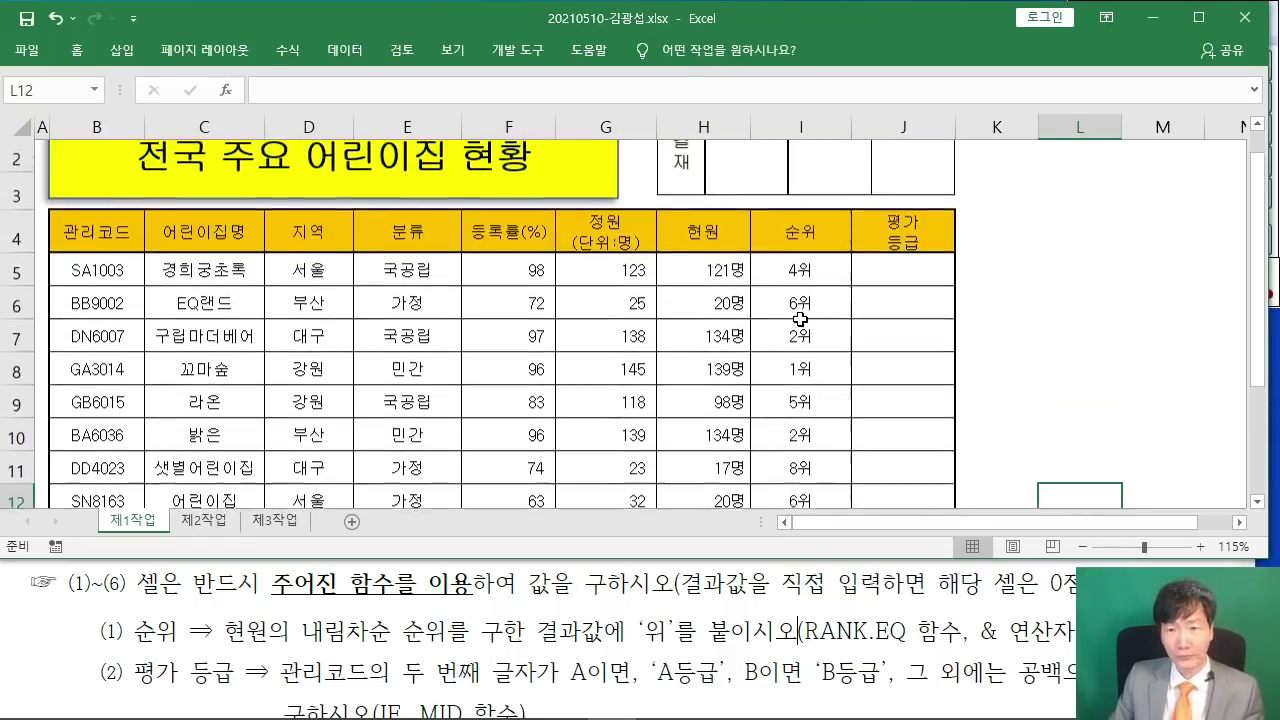
scroll(834, 305, "down", 1)
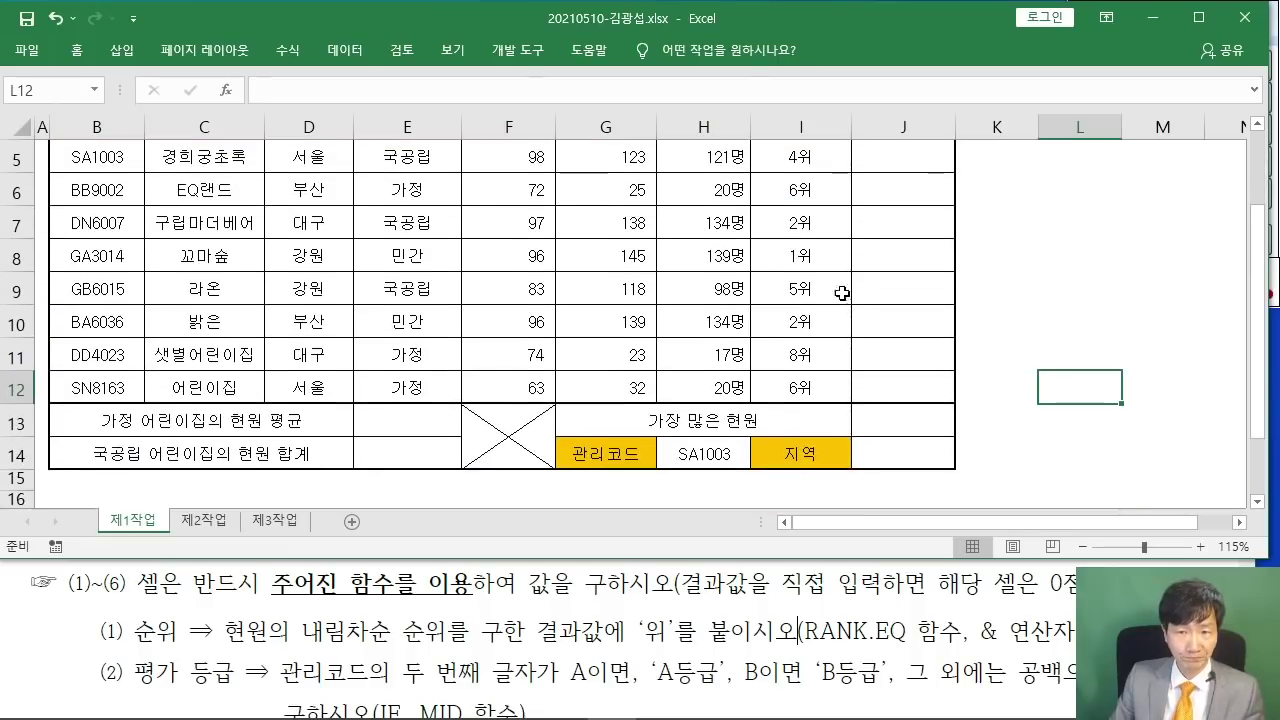
left_click(908, 160)
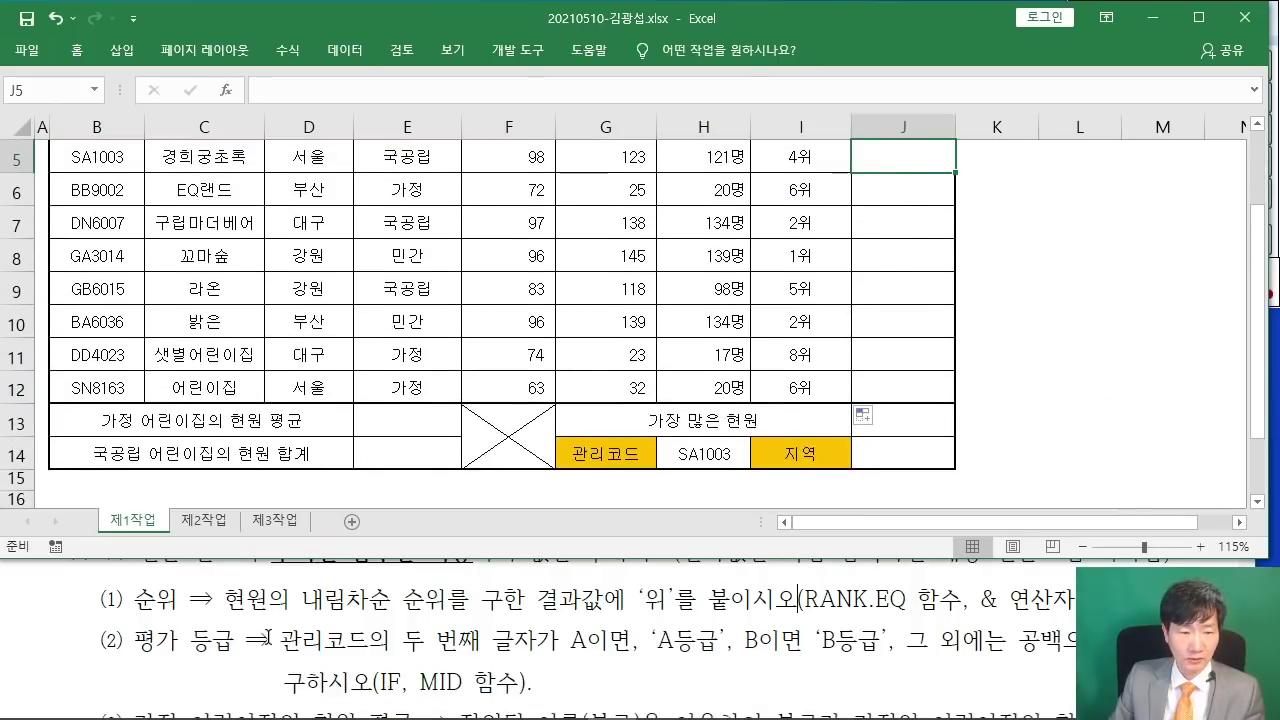
scroll(268, 632, "down", 2)
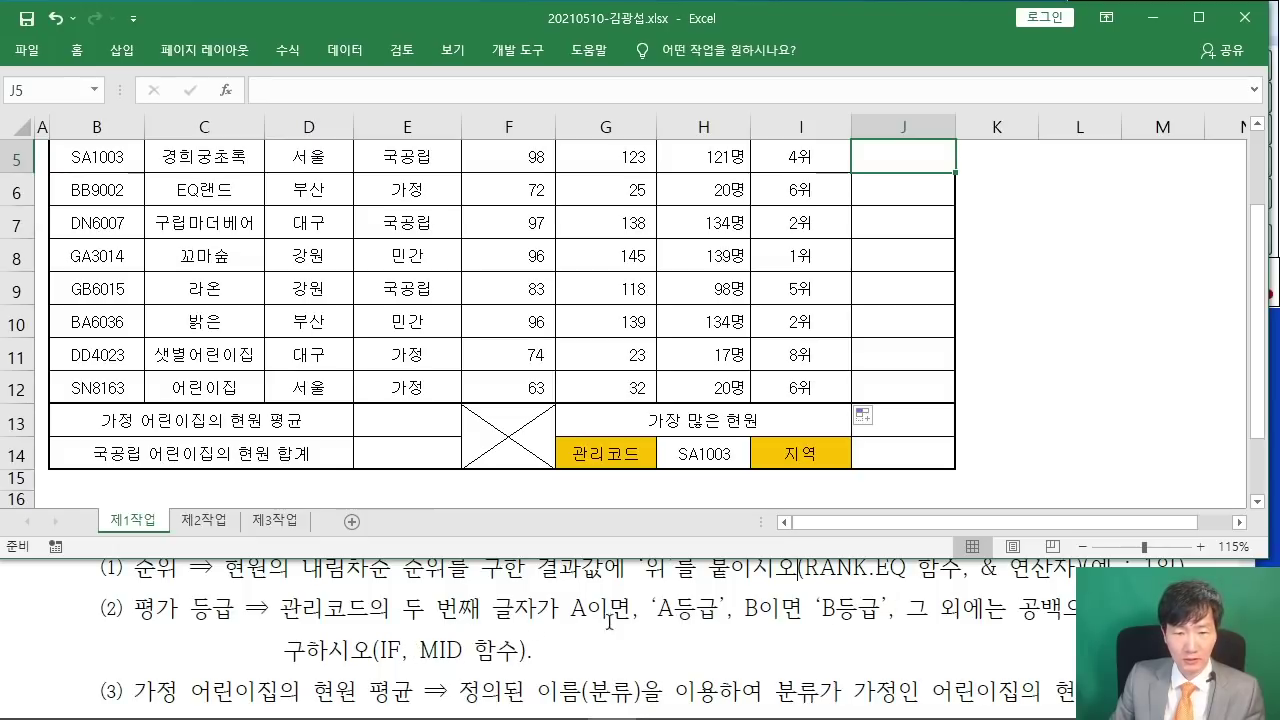
scroll(912, 380, "up", 1)
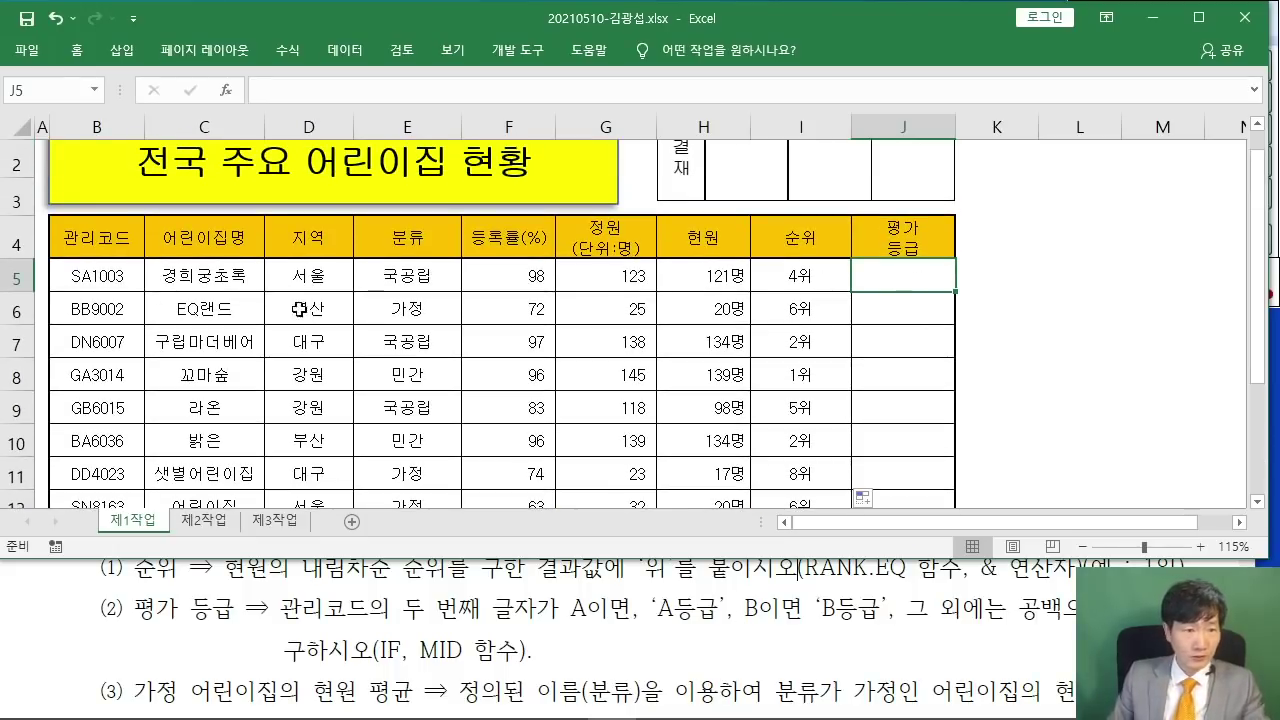
- Insert an IF function into J5 and type MID( as its Logical_test
left_click(226, 89)
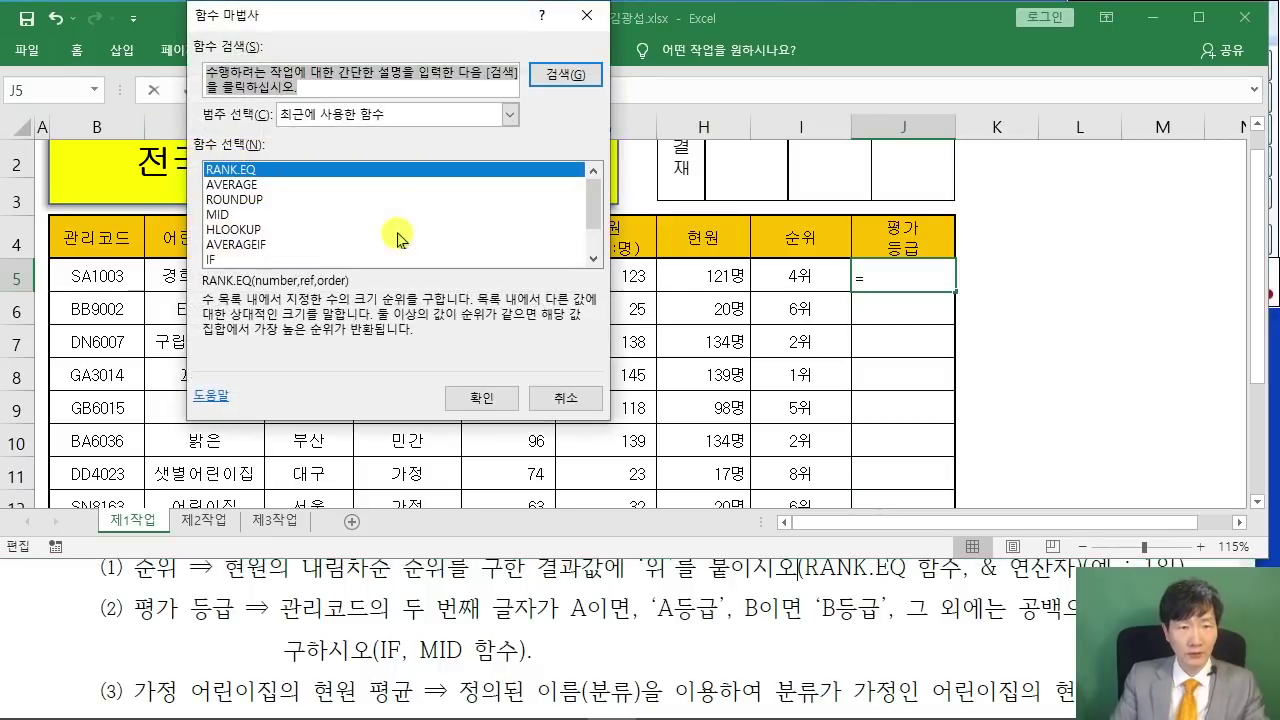
type("ㅑ")
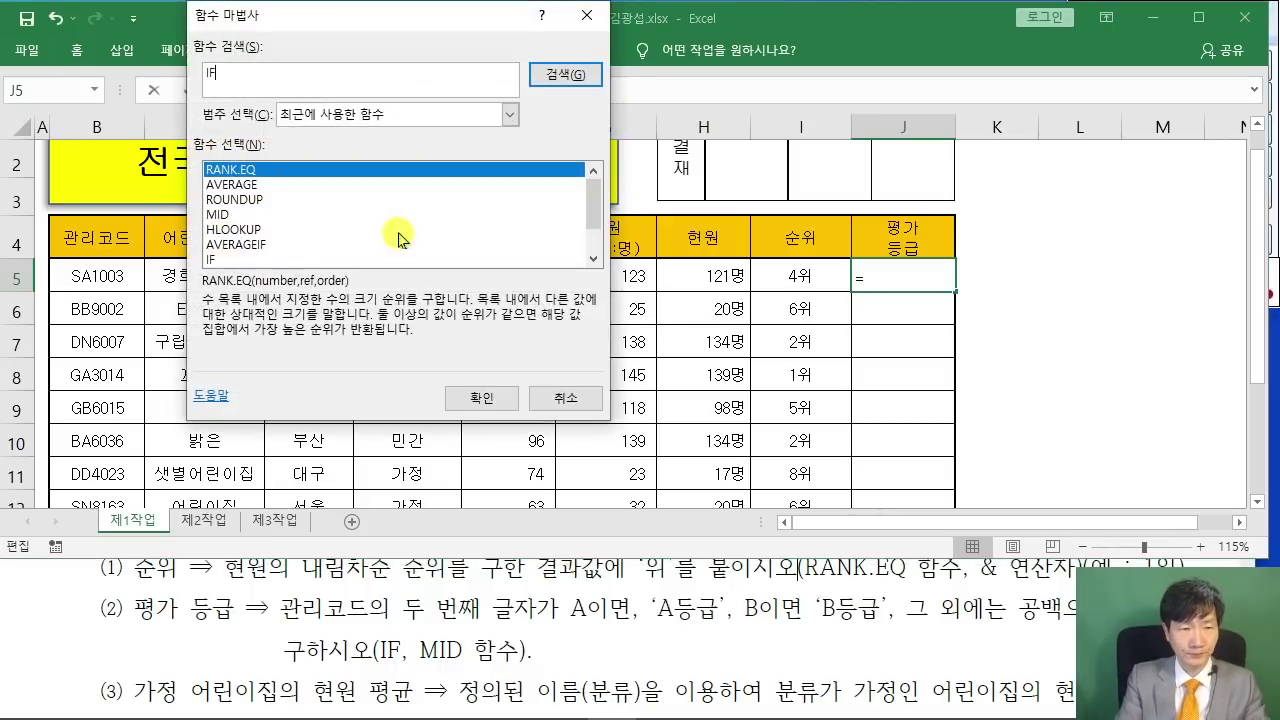
type("F")
key("Return")
left_click(500, 399)
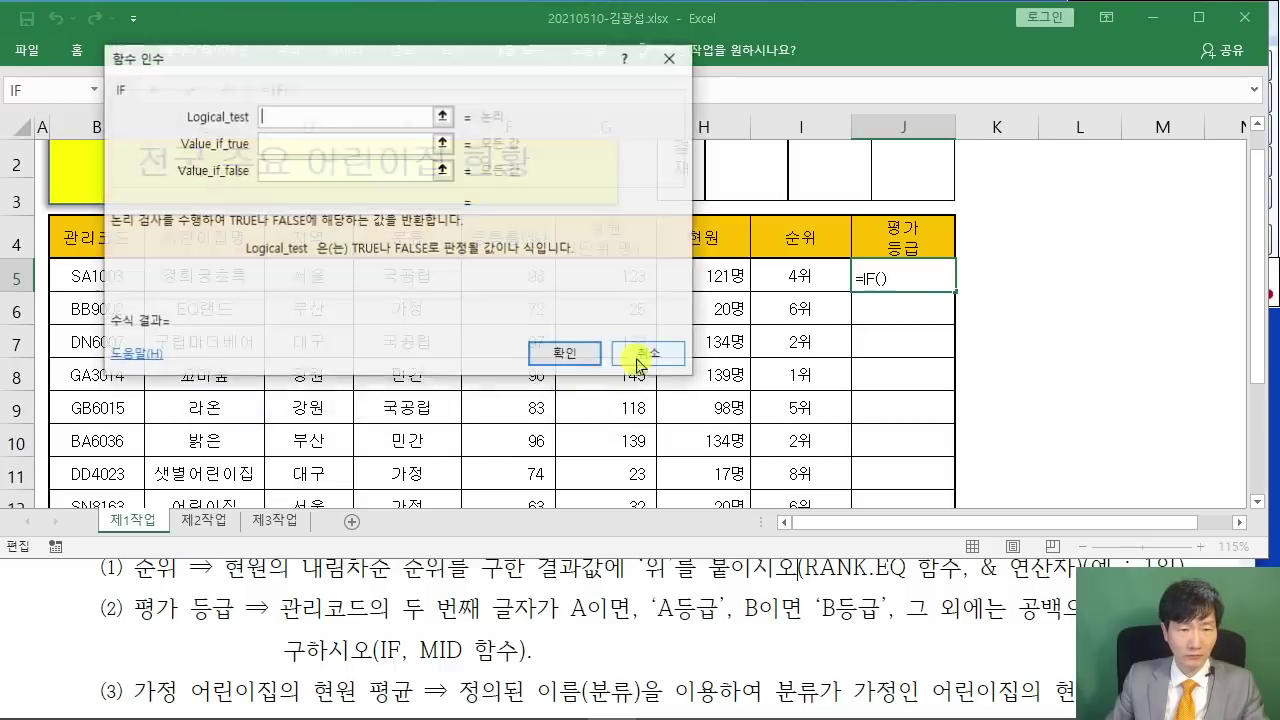
left_click_drag(410, 58, 762, 110)
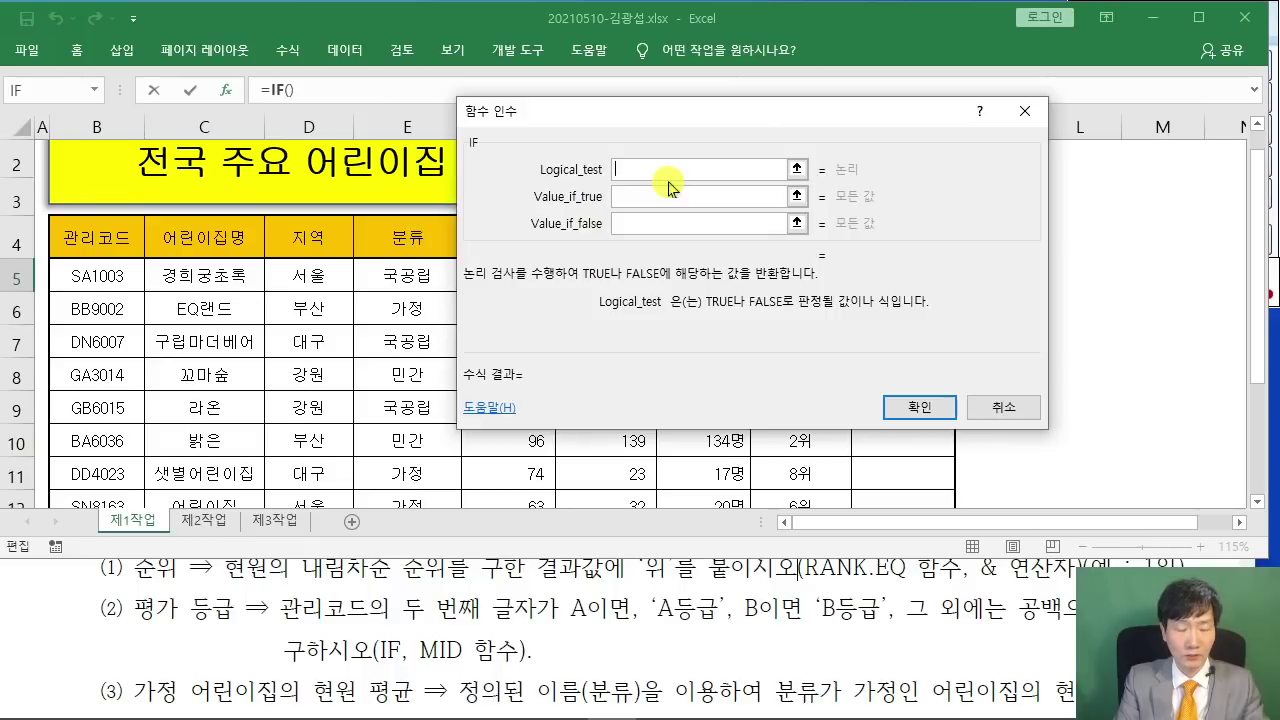
type("MID(")
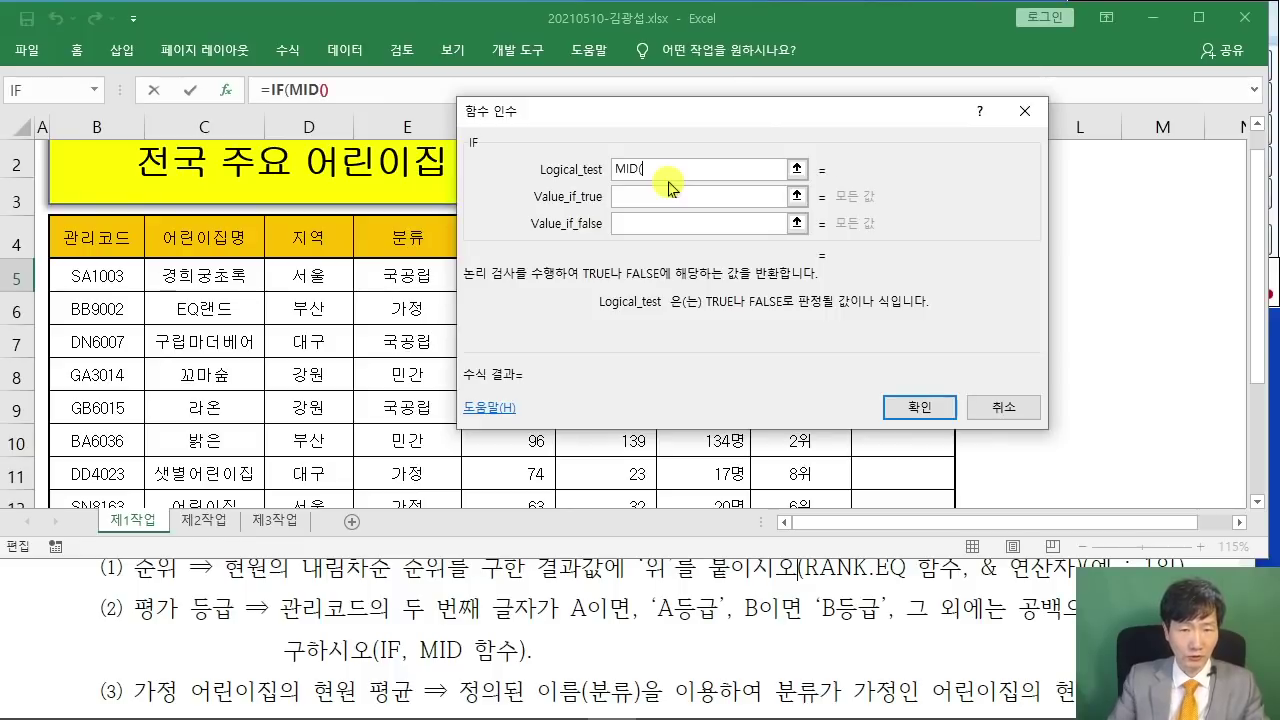
left_click_drag(631, 127, 632, 217)
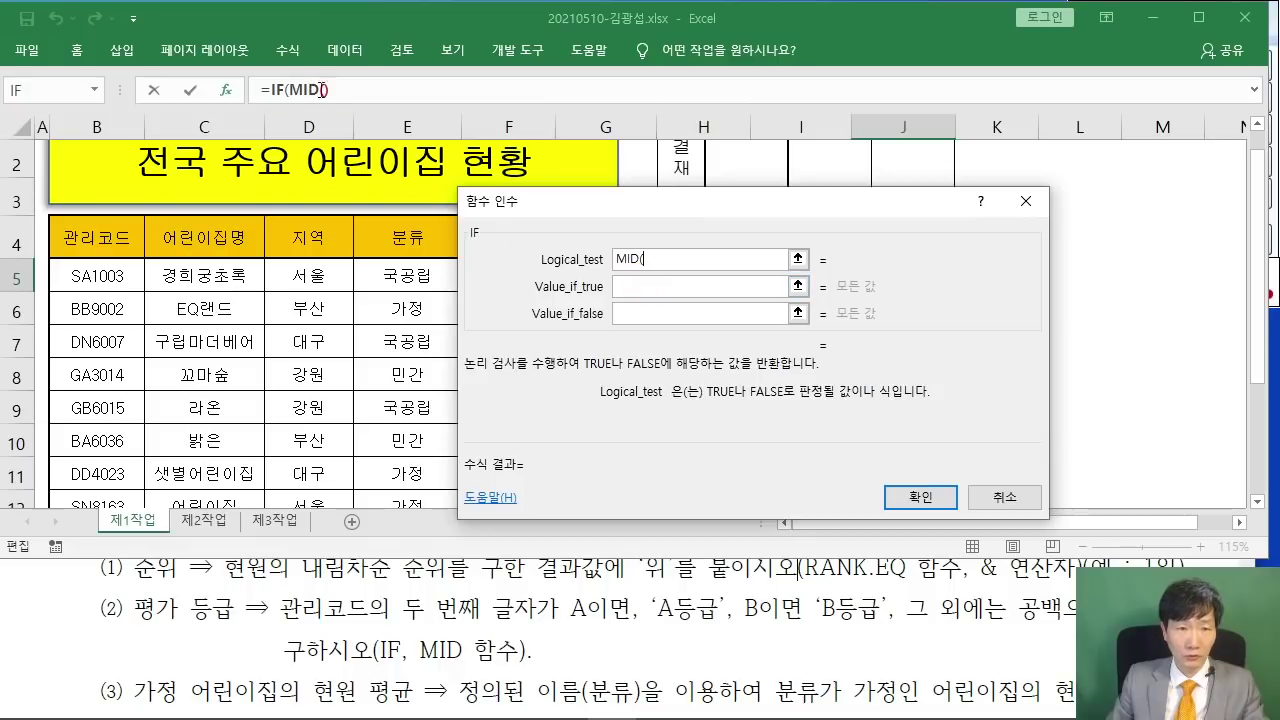
- Give MID the arguments B5, start 2, length 1, then return to IF
left_click(304, 91)
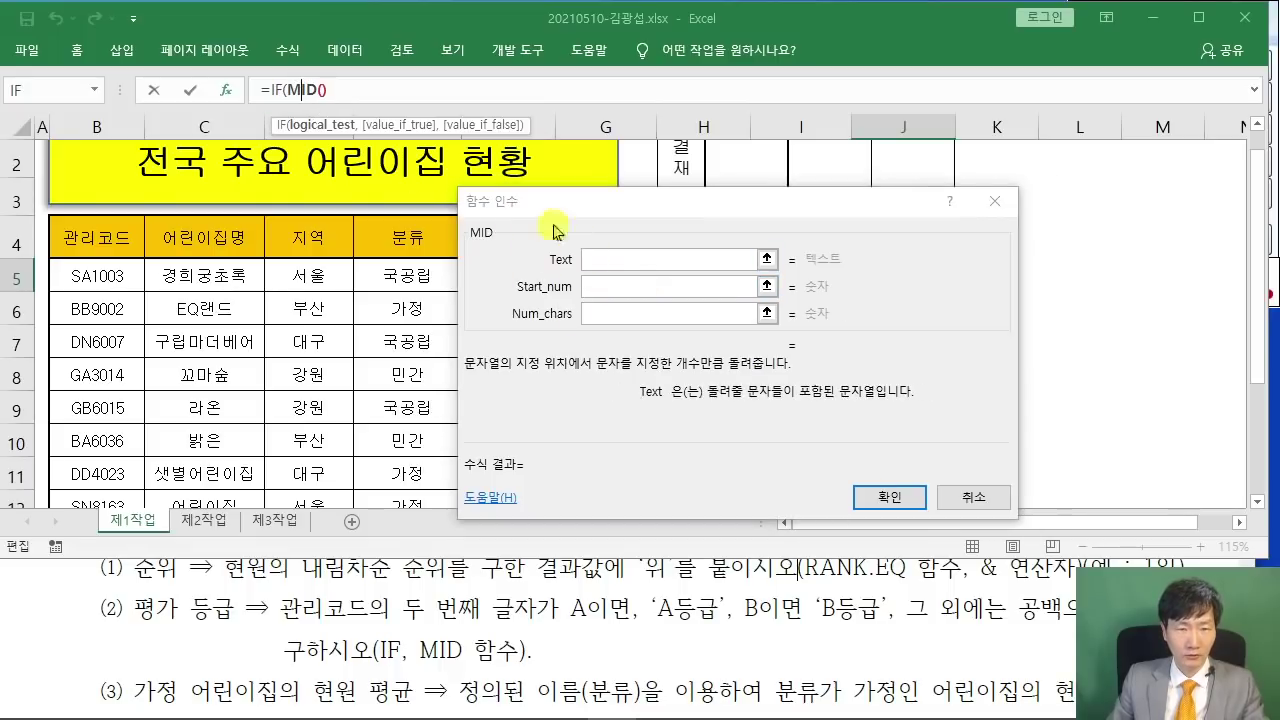
left_click_drag(620, 207, 613, 165)
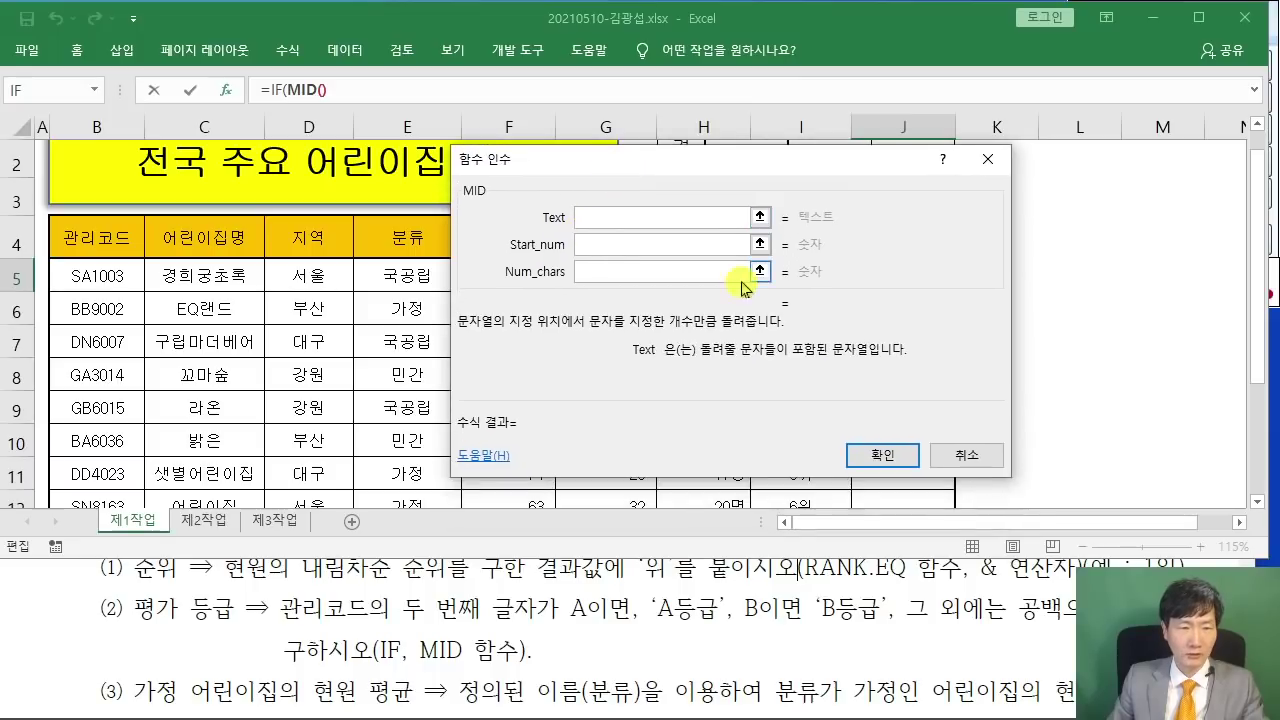
left_click(97, 277)
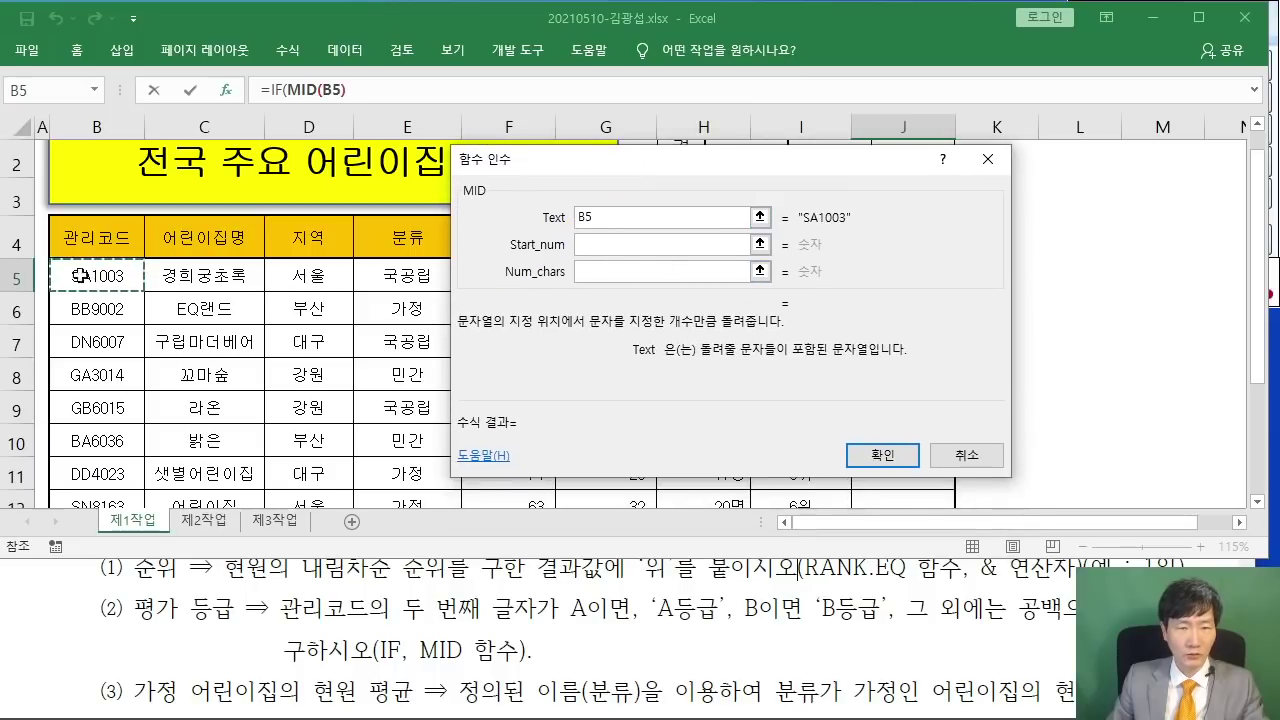
left_click(584, 246)
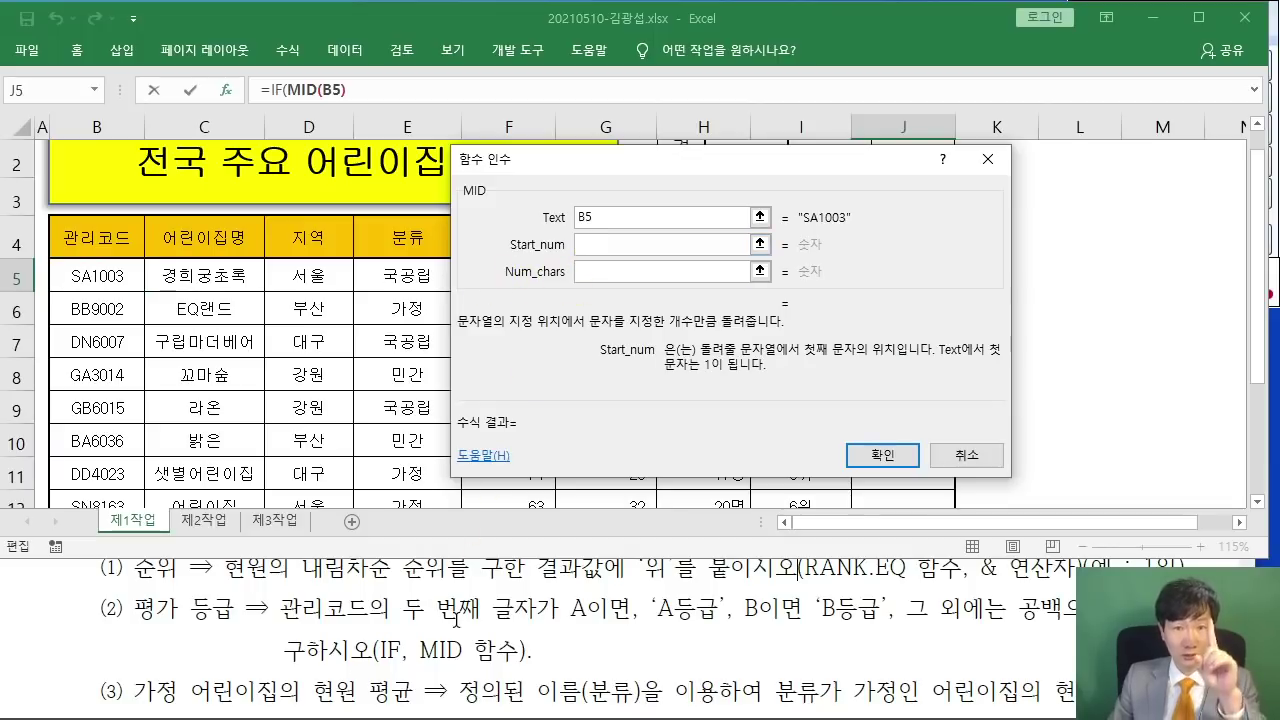
left_click(614, 273)
type("1")
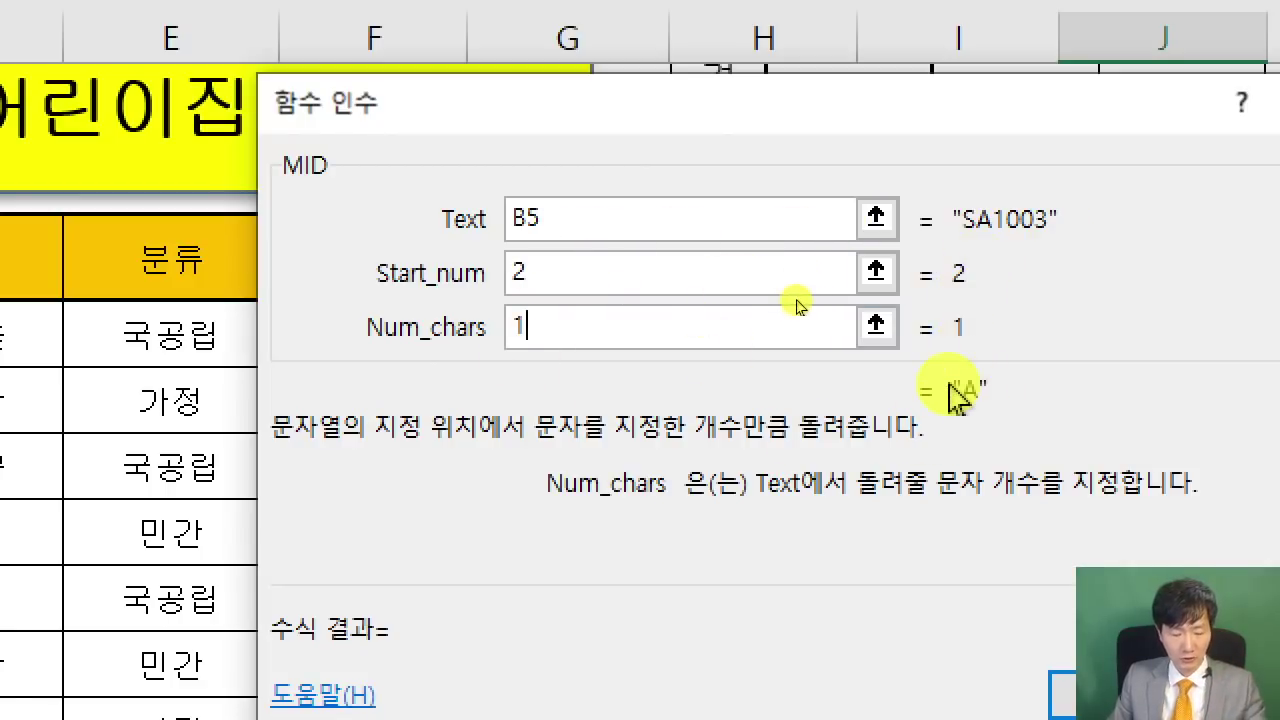
key("ctrl+2")
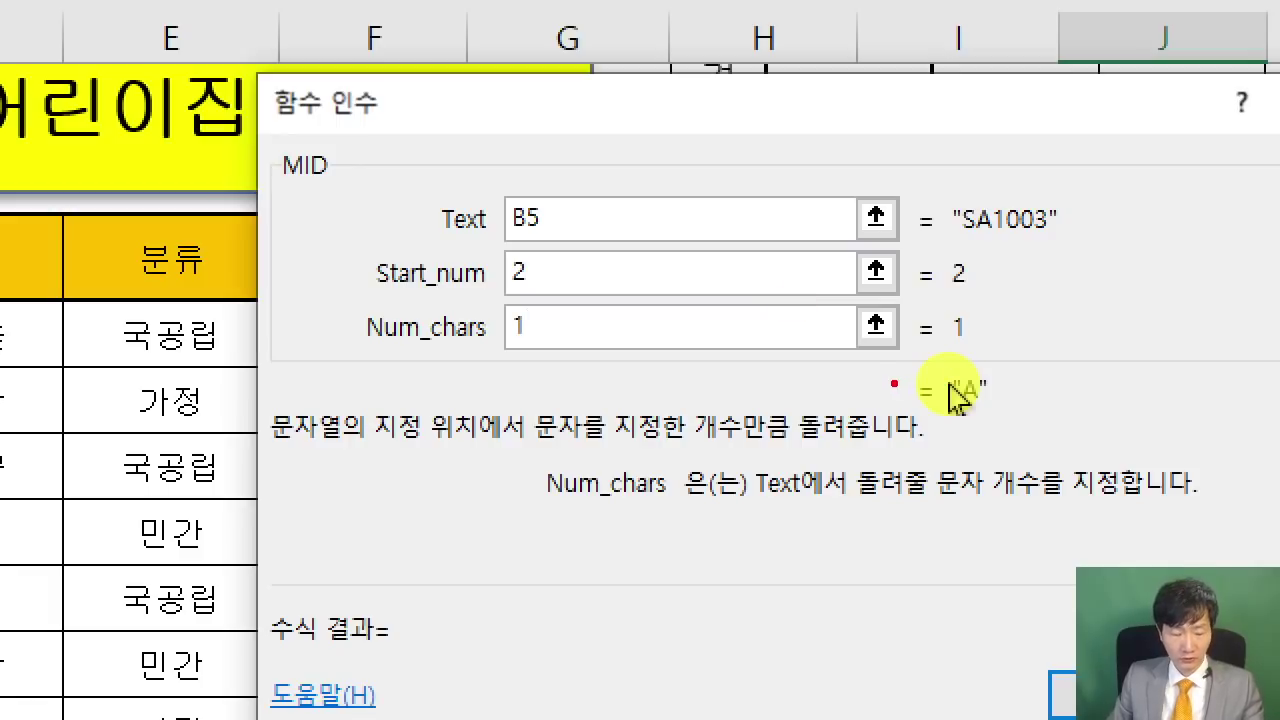
key("Escape")
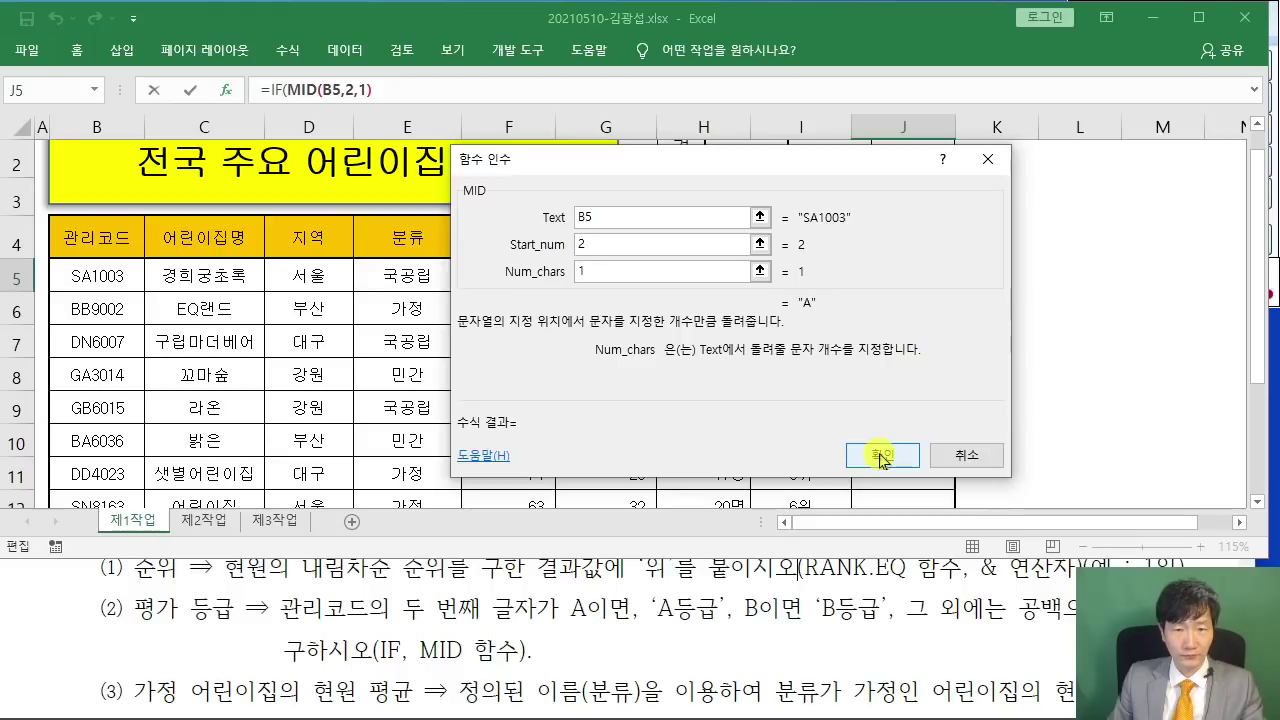
left_click(272, 92)
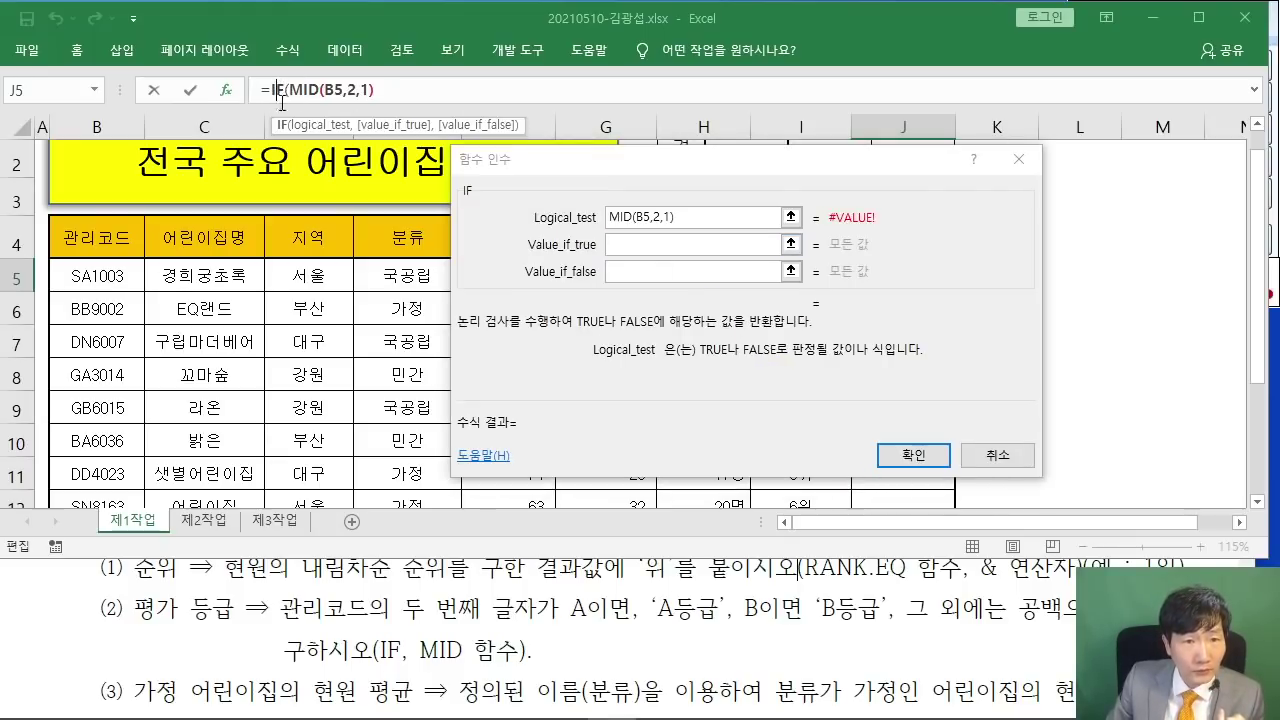
- Complete the IF condition as MID(B5,2,1)="A"
left_click(694, 218)
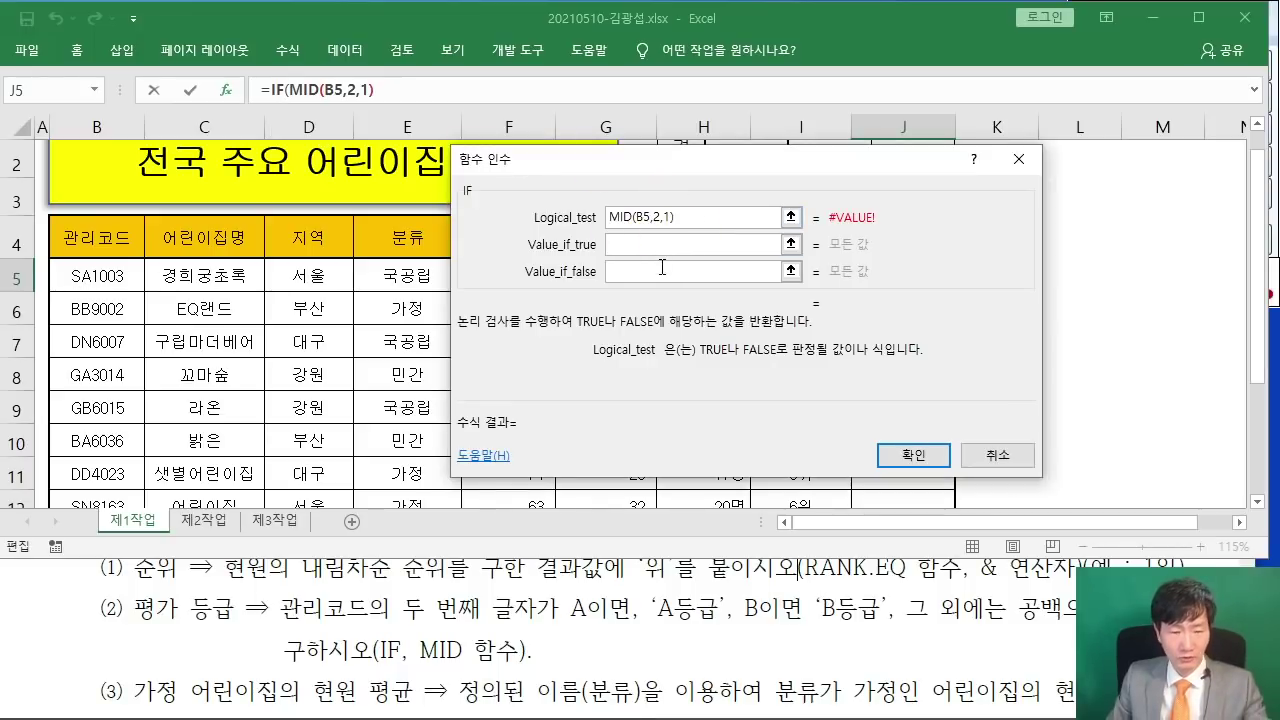
left_click_drag(444, 626, 505, 626)
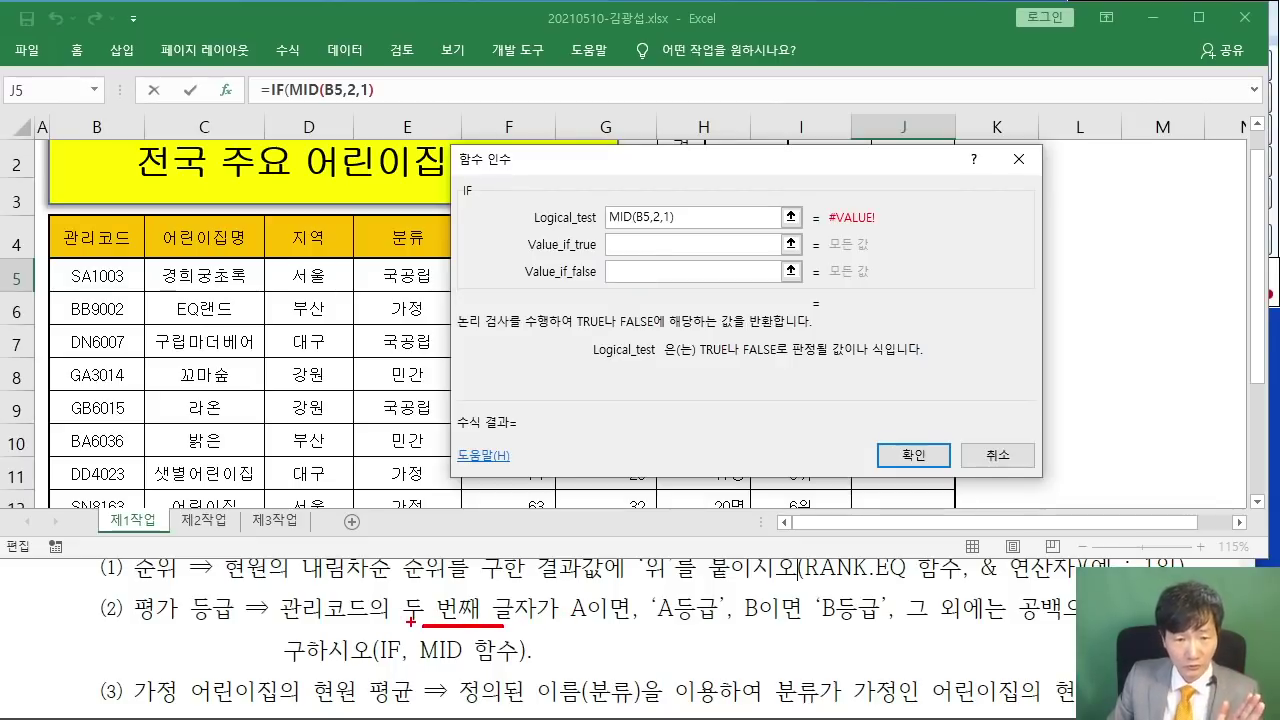
left_click_drag(560, 622, 577, 622)
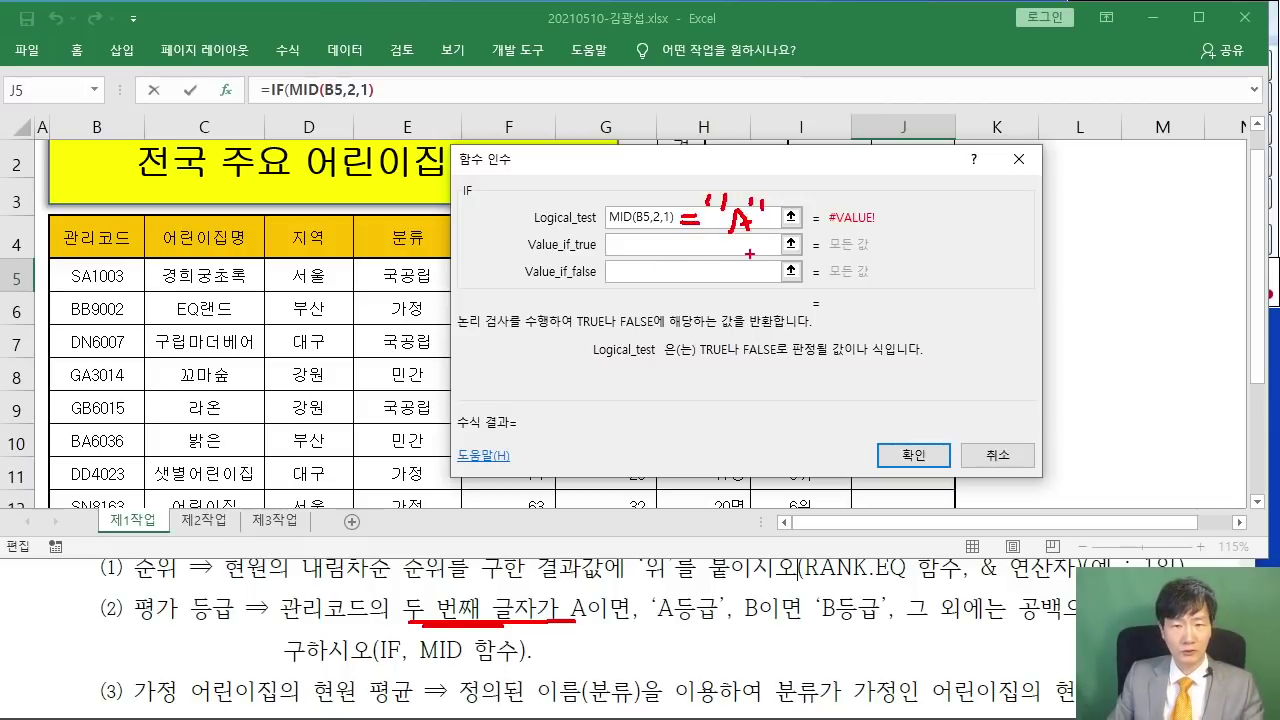
key("Escape")
type("=\"A")
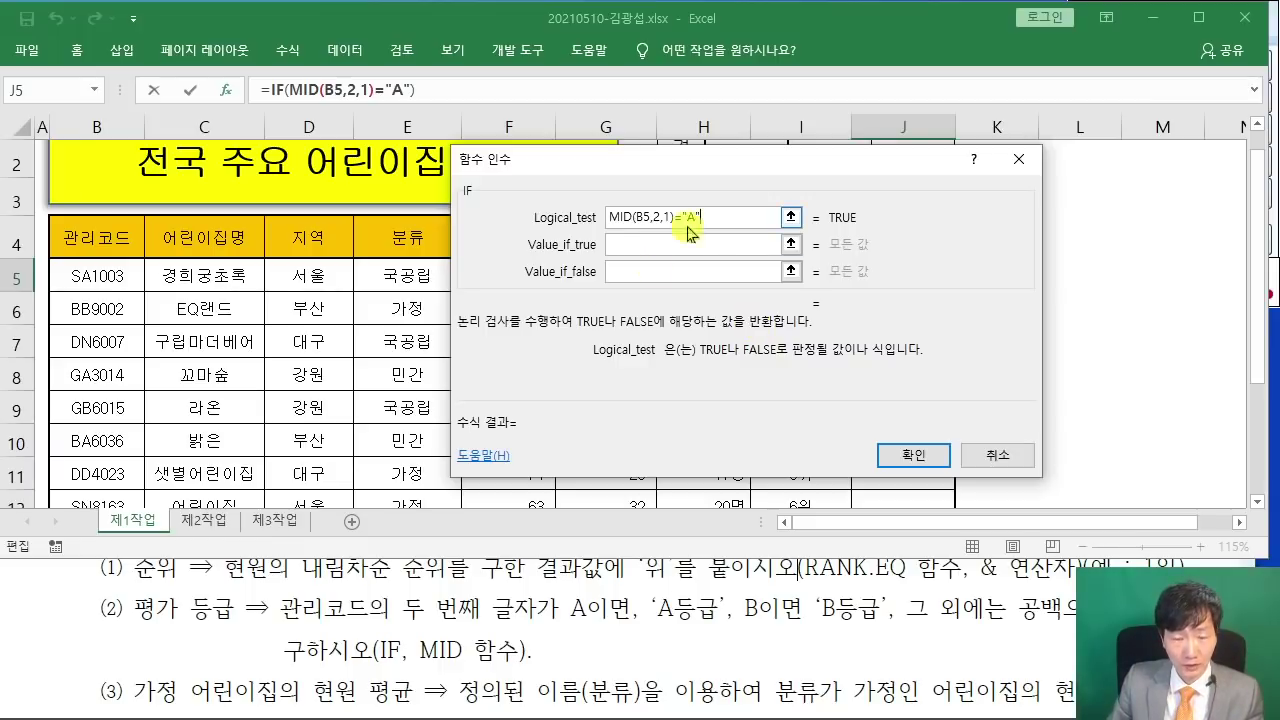
- Set the true result to "A등급" and select the formula text for copying
left_click(640, 244)
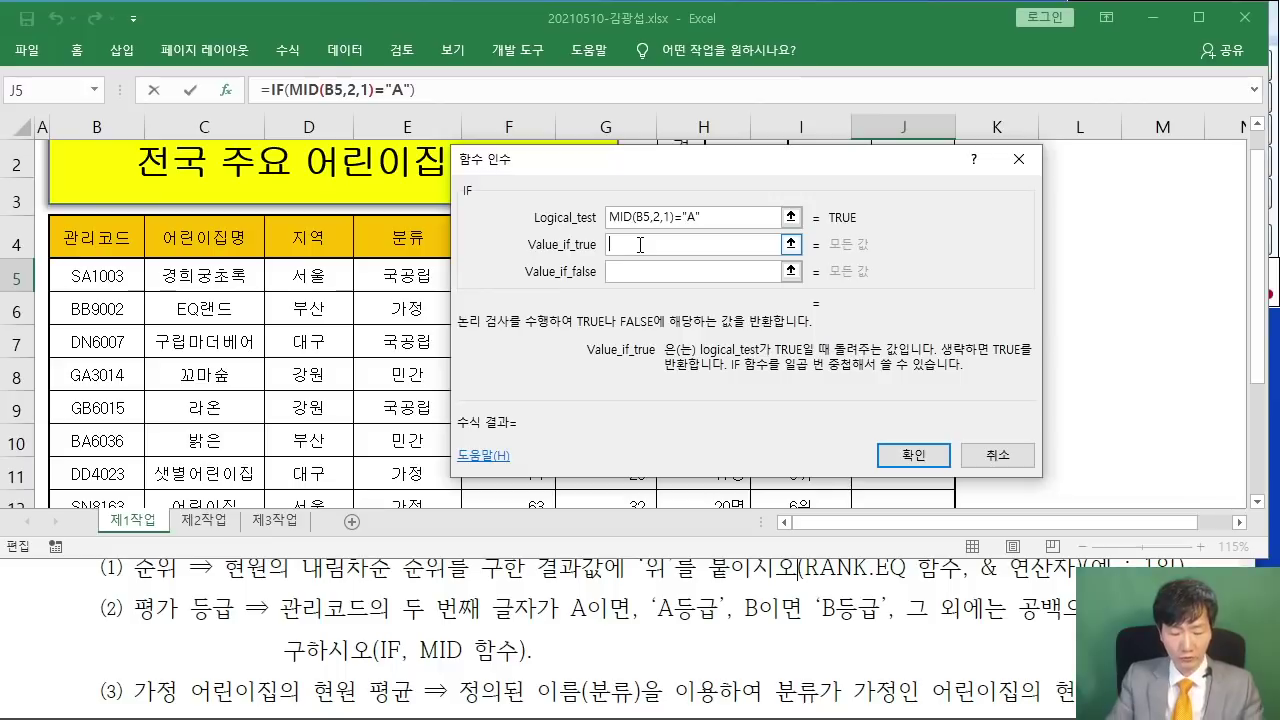
type("\"A등ㄱ")
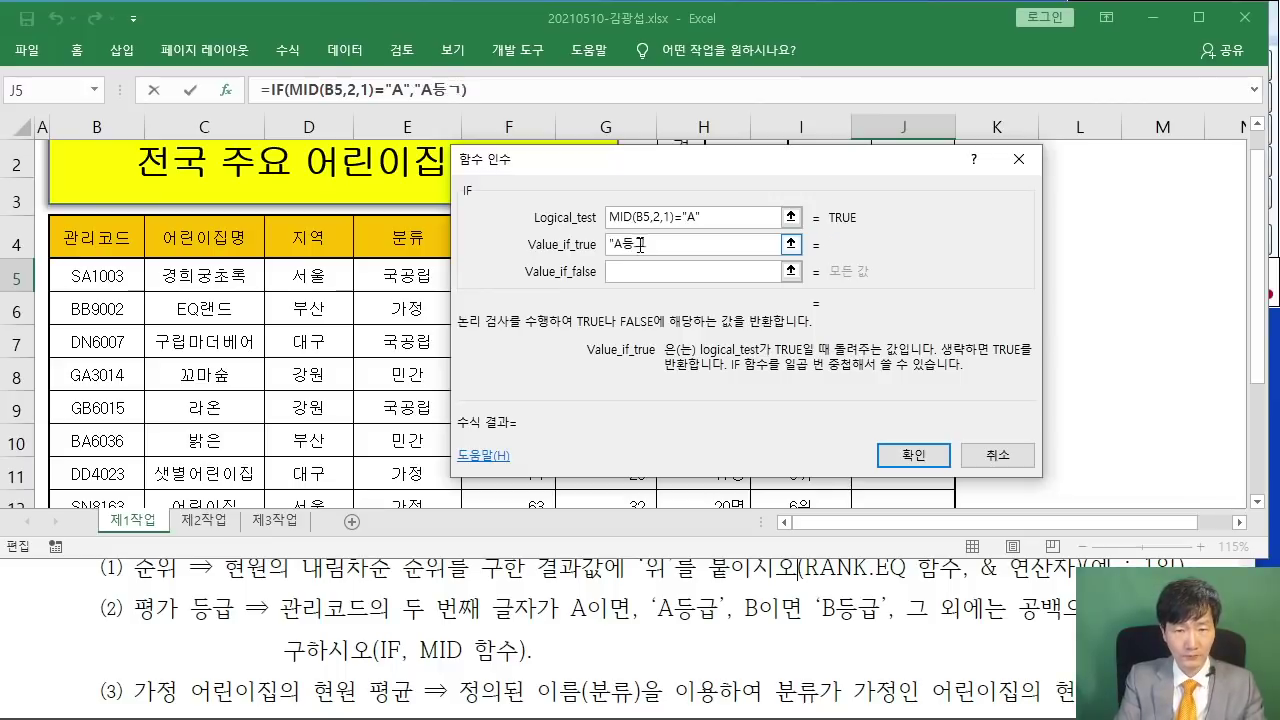
key("BackSpace")
type("급\"")
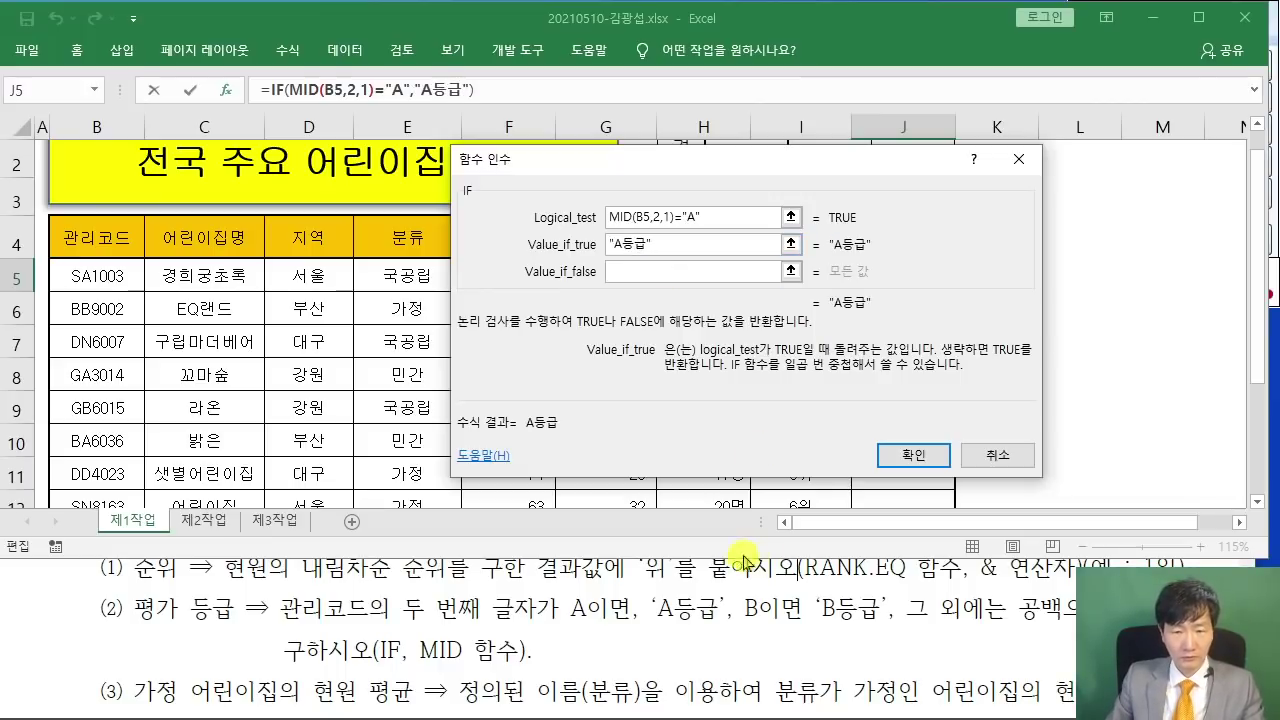
left_click(636, 273)
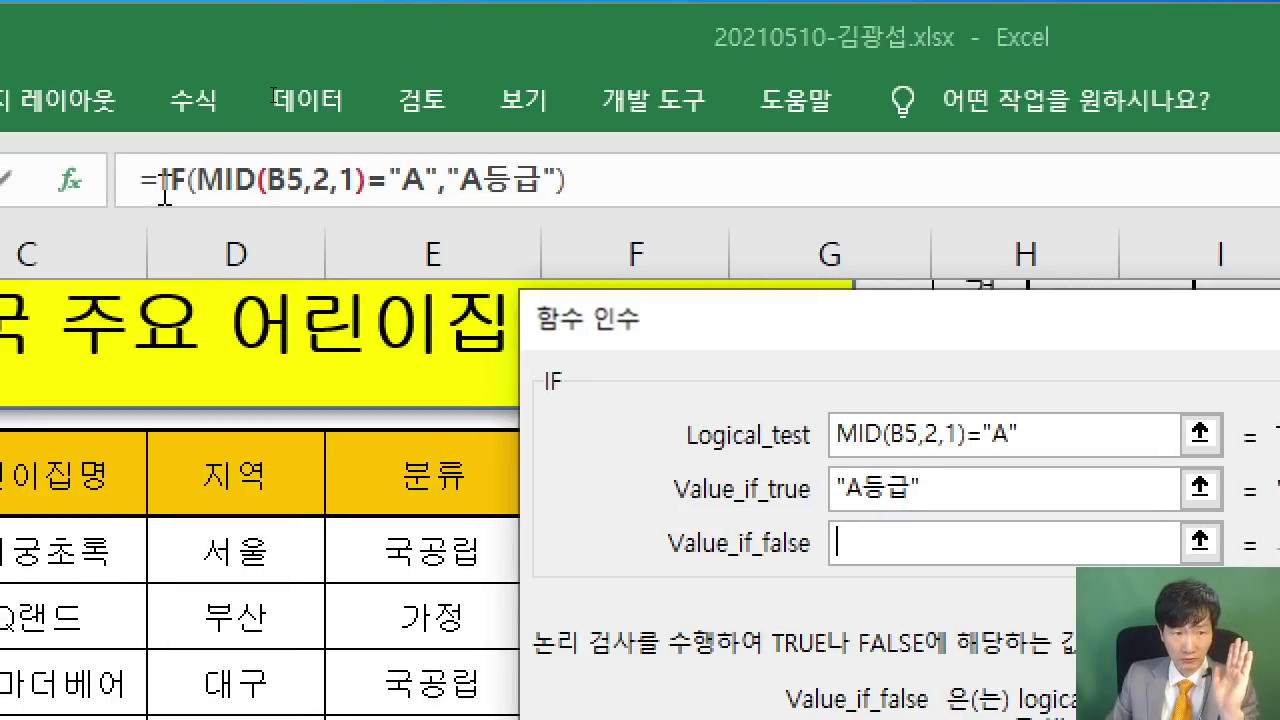
left_click_drag(162, 185, 570, 185)
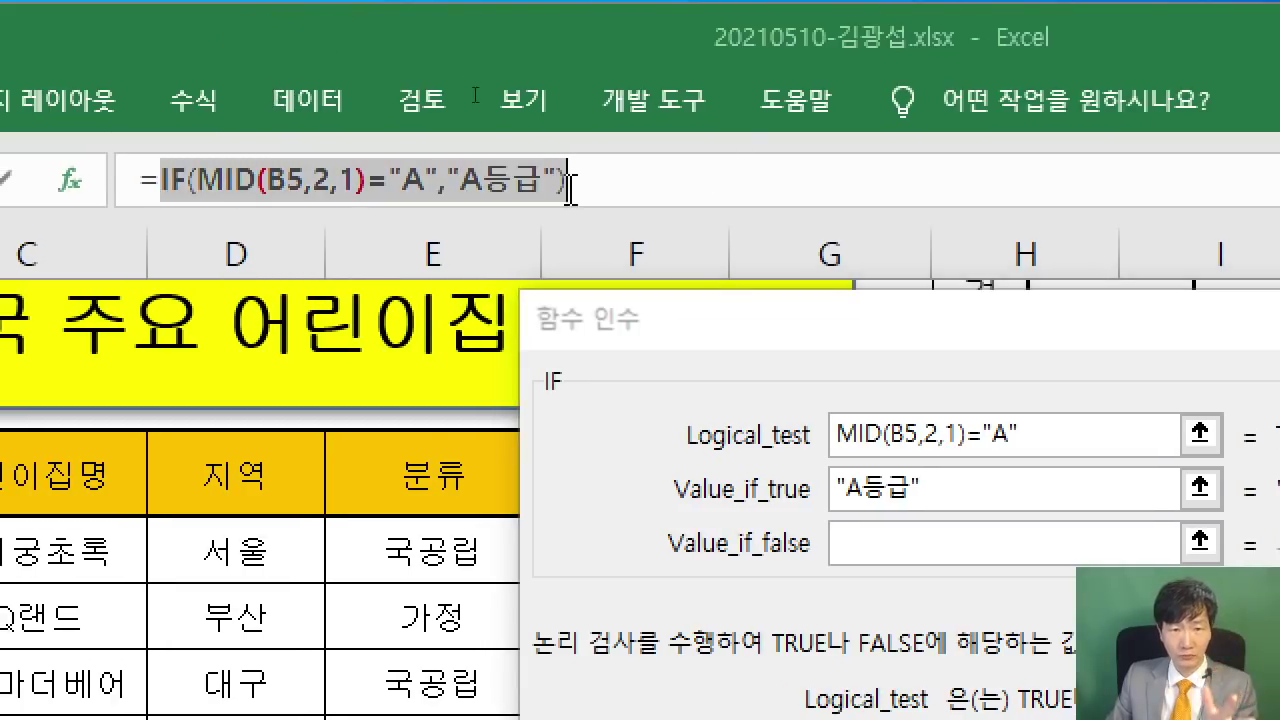
- Copy J5's IF formula and paste it as a nested IF in the Value_if_false argument
right_click(568, 185)
left_click(609, 251)
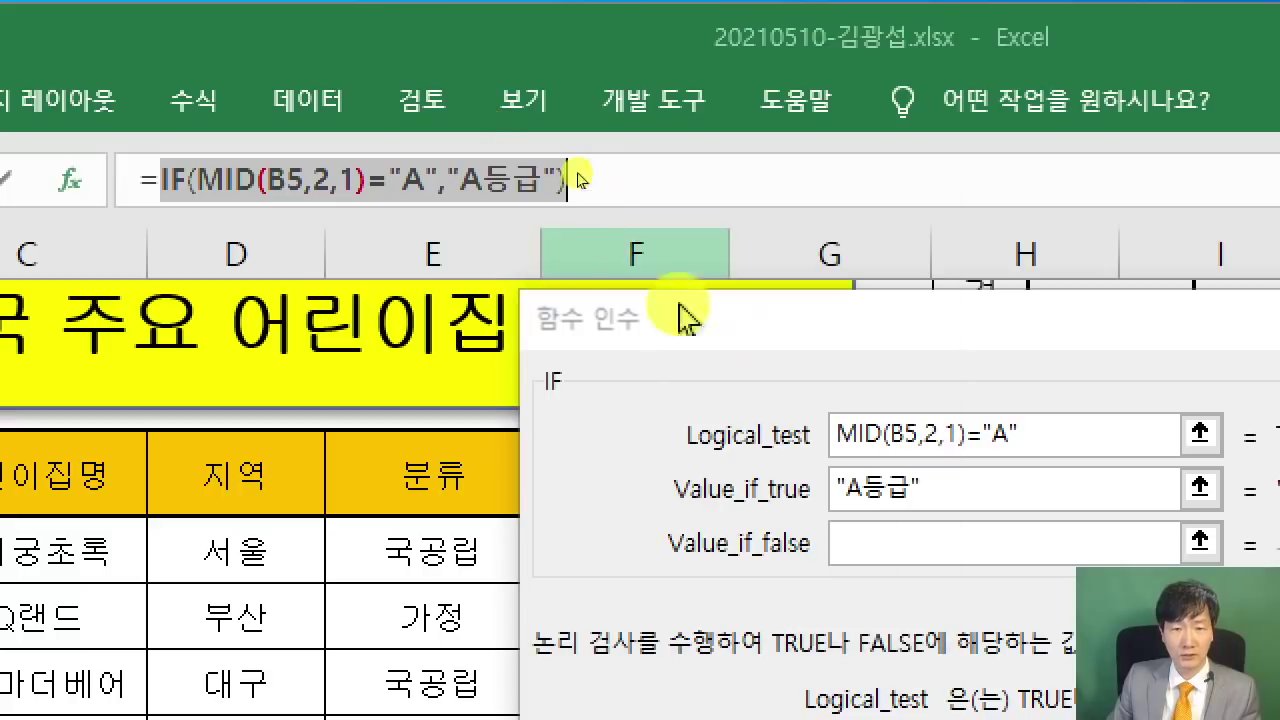
left_click(891, 543)
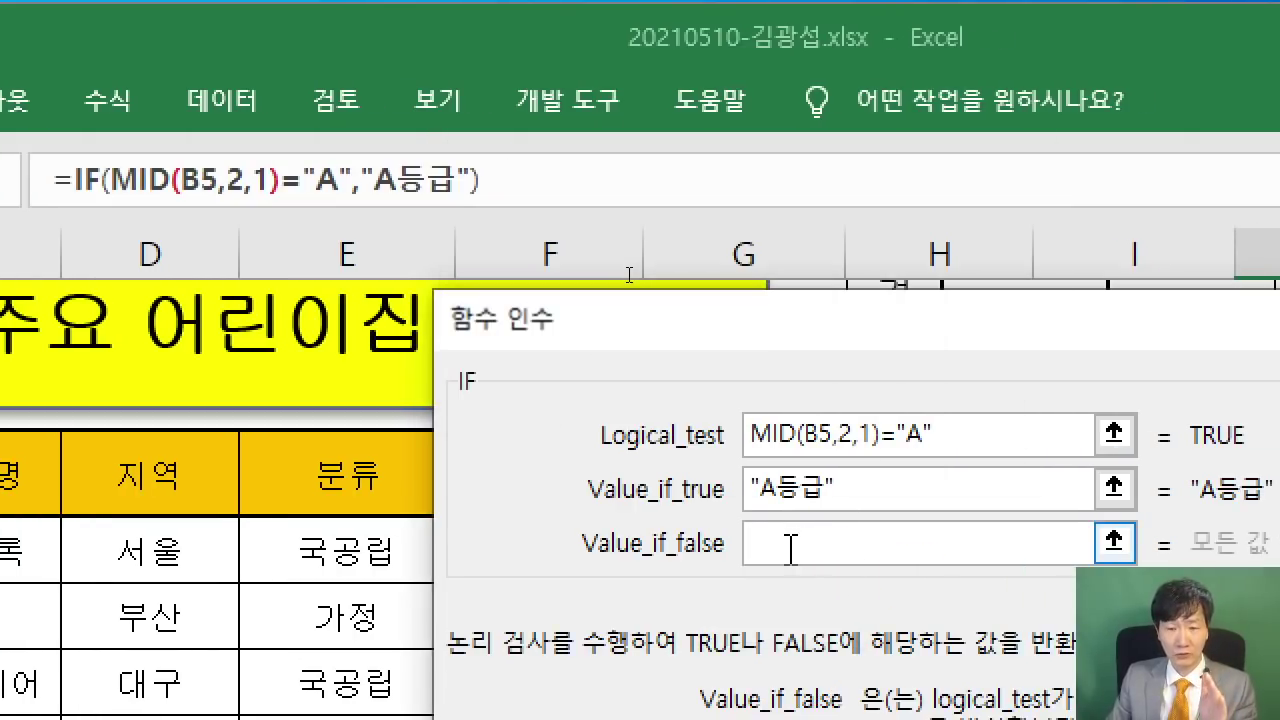
right_click(790, 548)
left_click(920, 662)
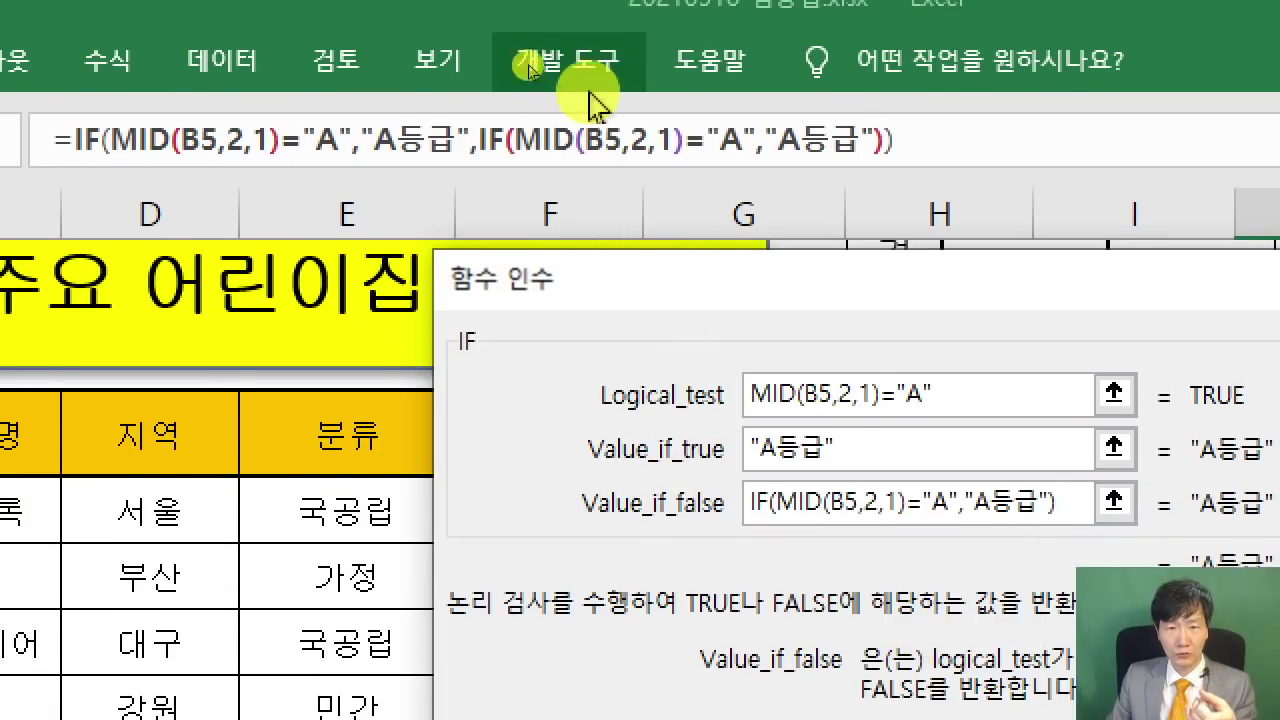
- Change the nested IF to test MID(B5,2,1)="B", return "B등급", else ""
left_click(488, 142)
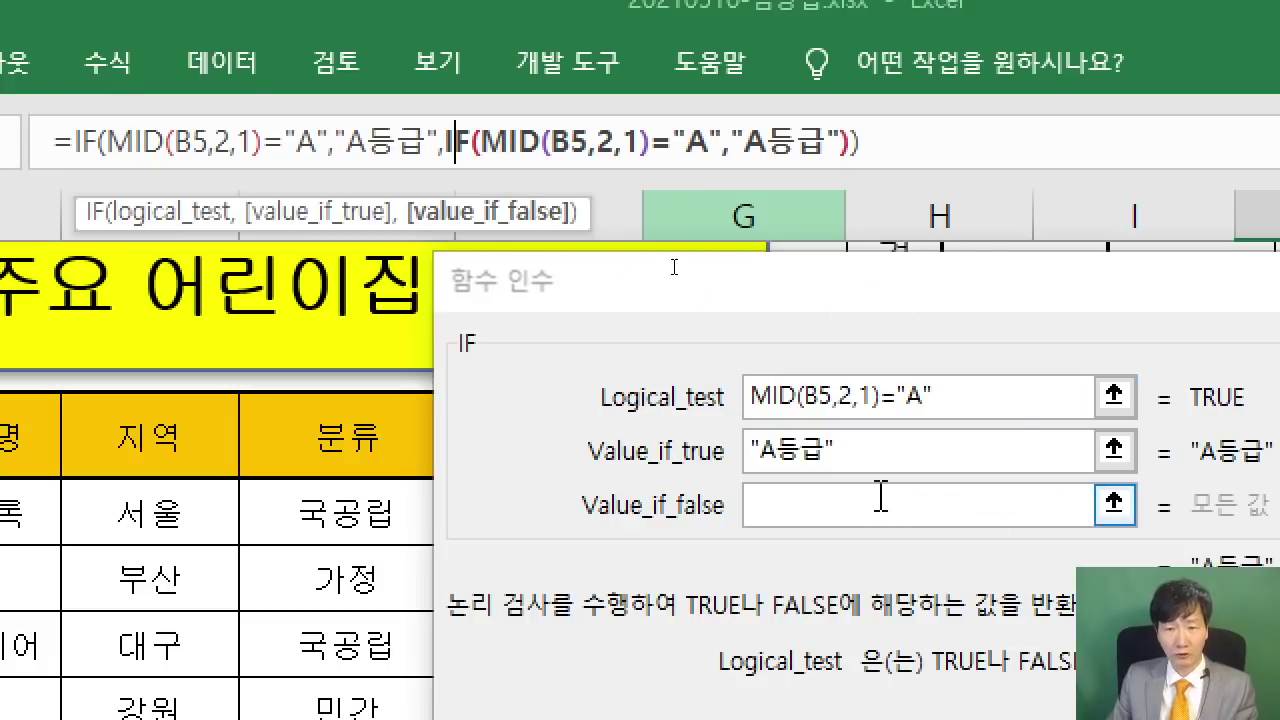
left_click(910, 397)
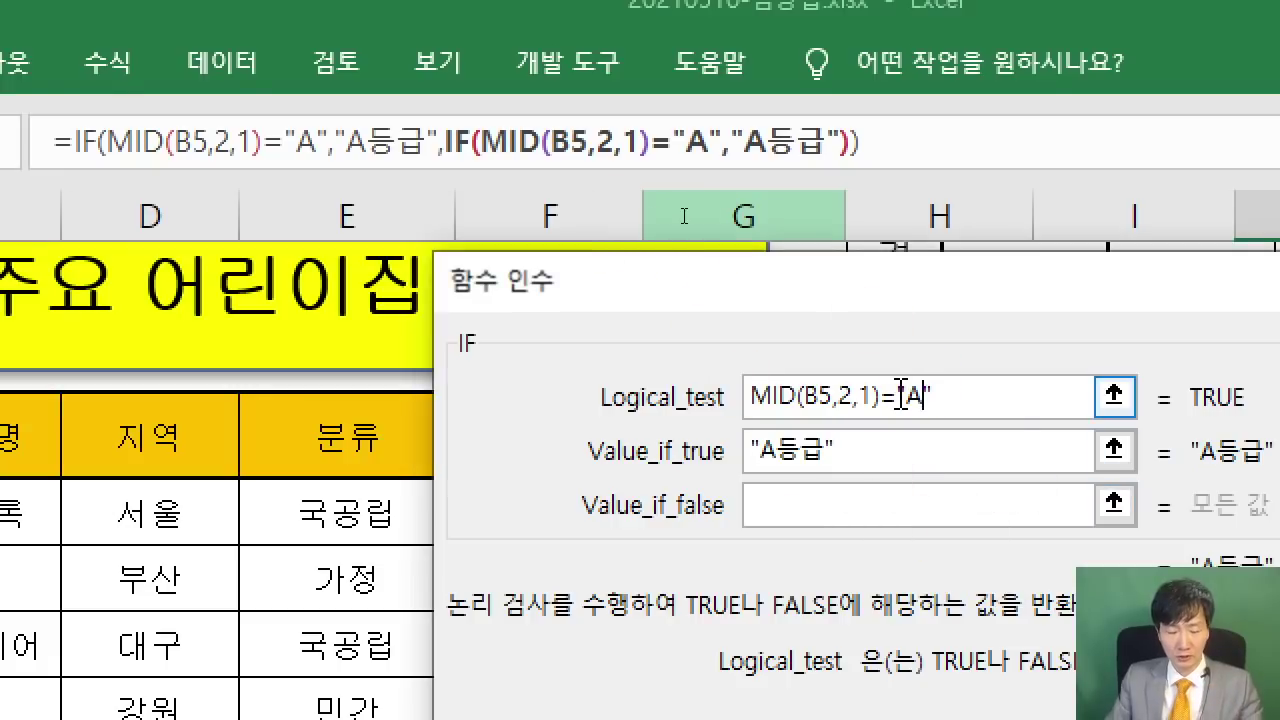
key("Delete")
type("B")
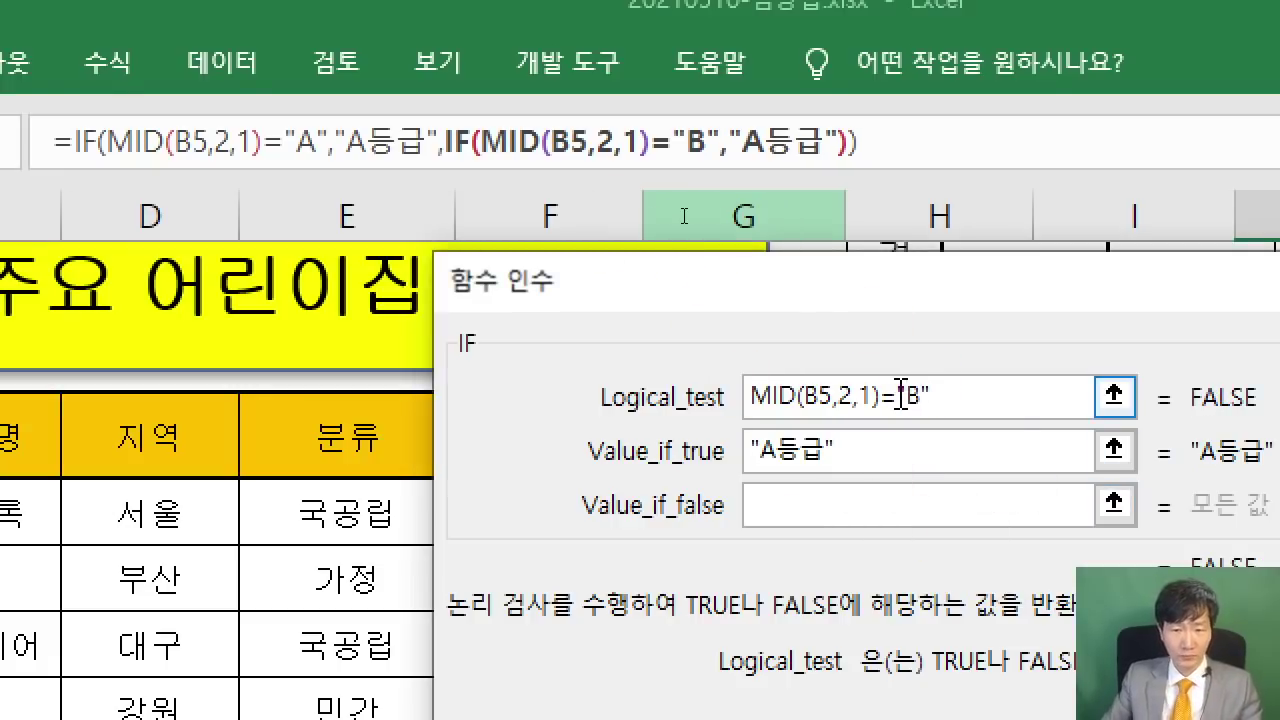
left_click(776, 451)
key("BackSpace")
type("B")
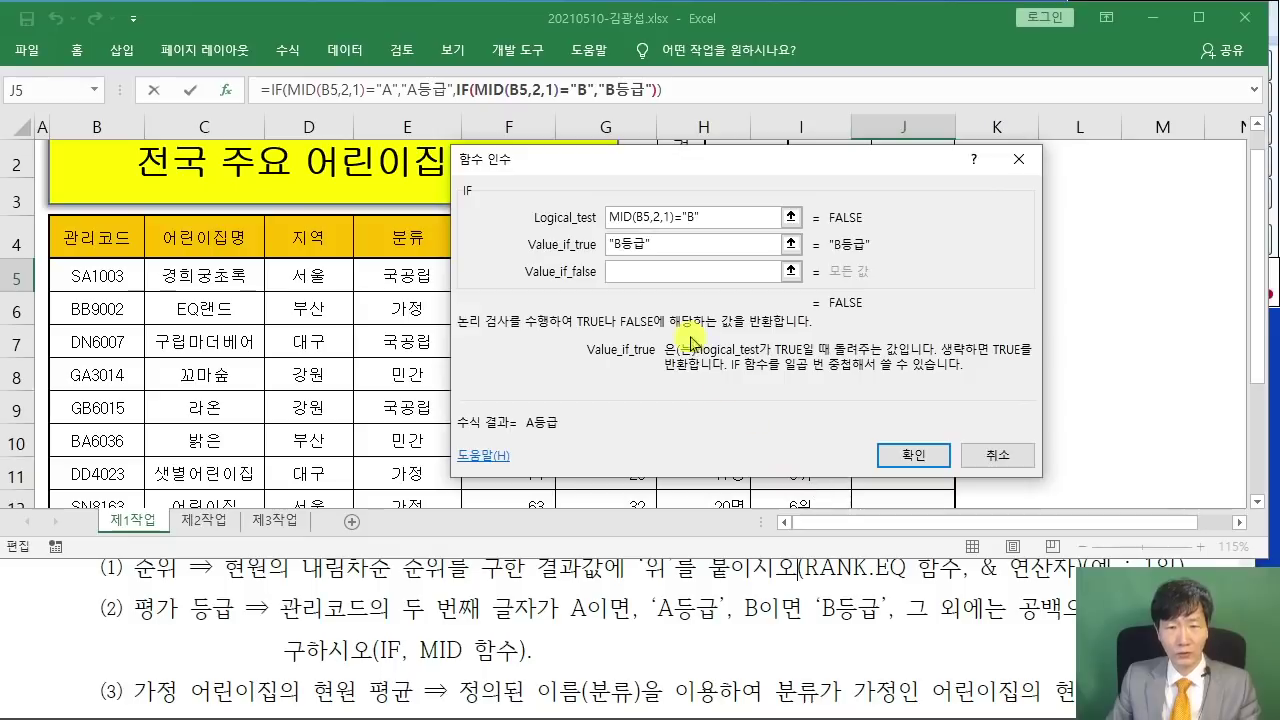
left_click(649, 272)
type("\"\"")
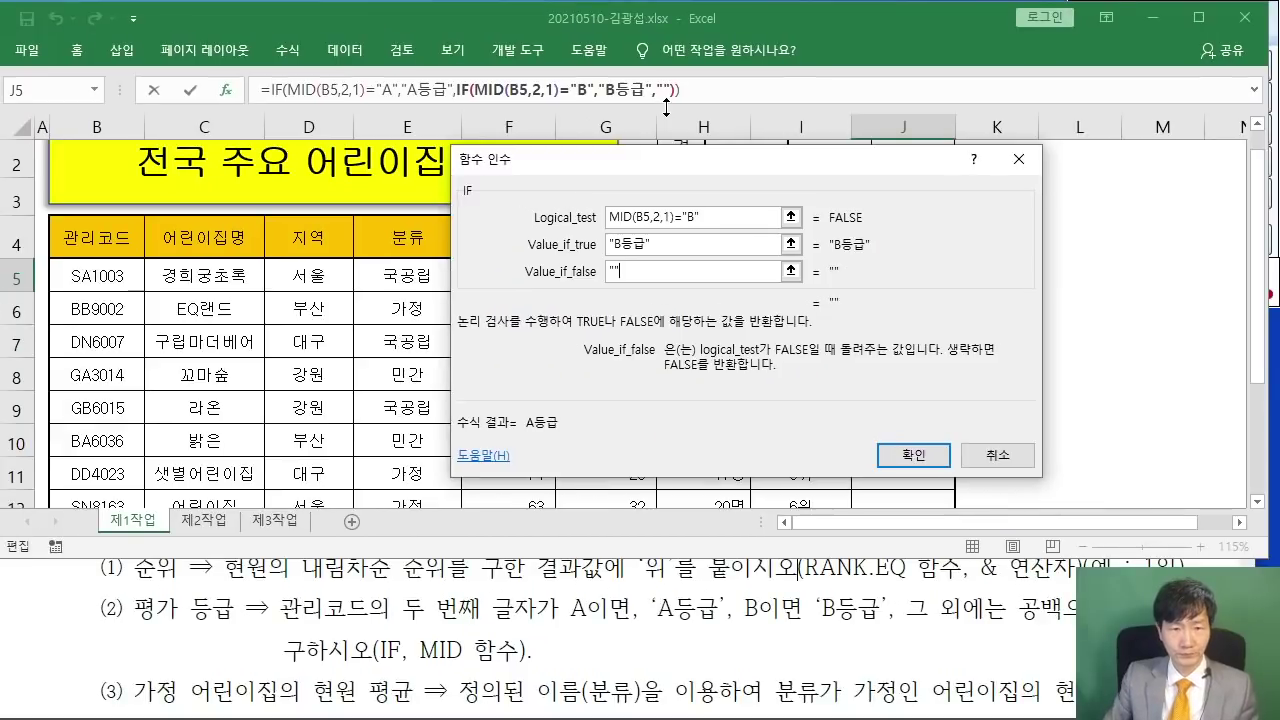
left_click(918, 455)
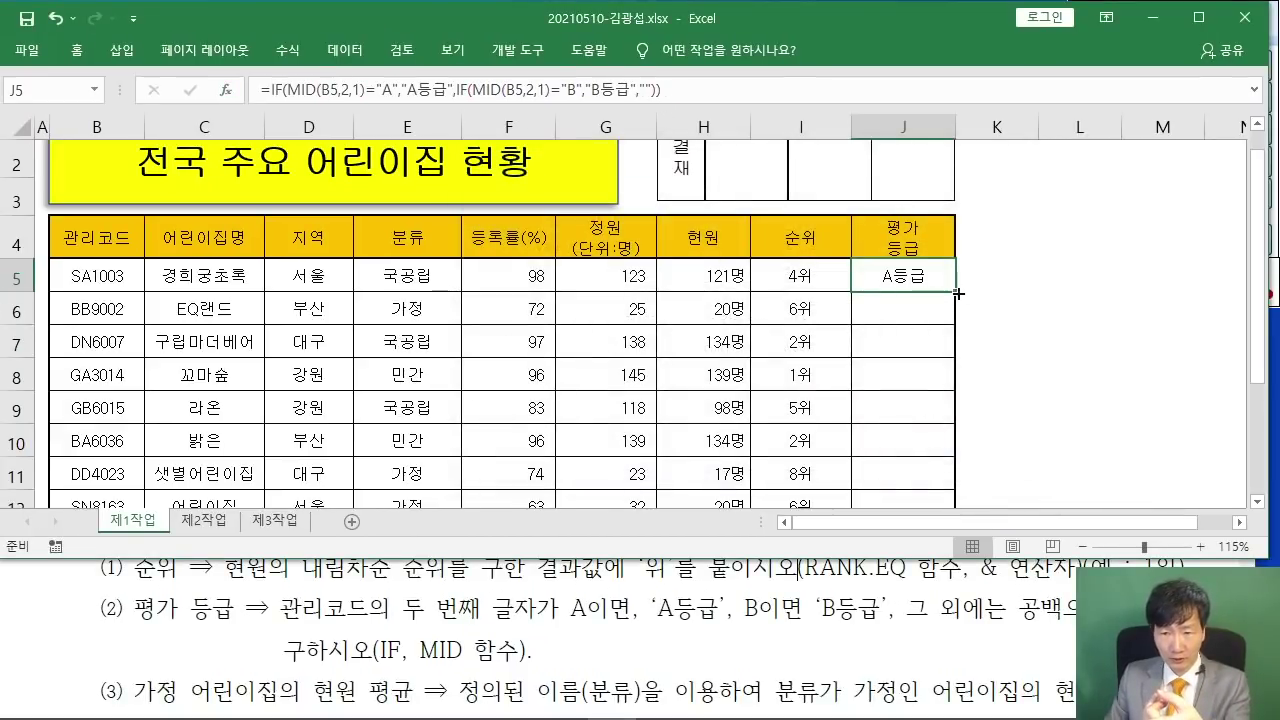
- Fill J5's grade formula down to J12 without formatting, then recheck J5
left_click_drag(957, 293, 962, 404)
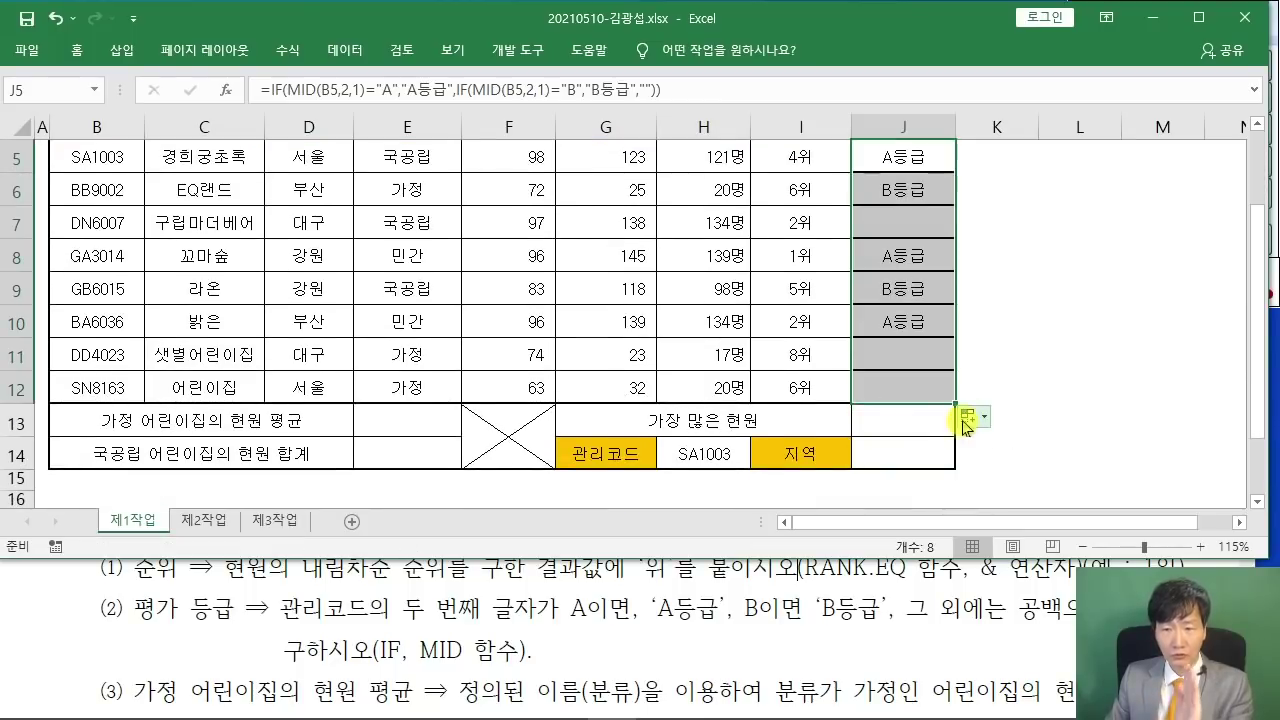
left_click(979, 420)
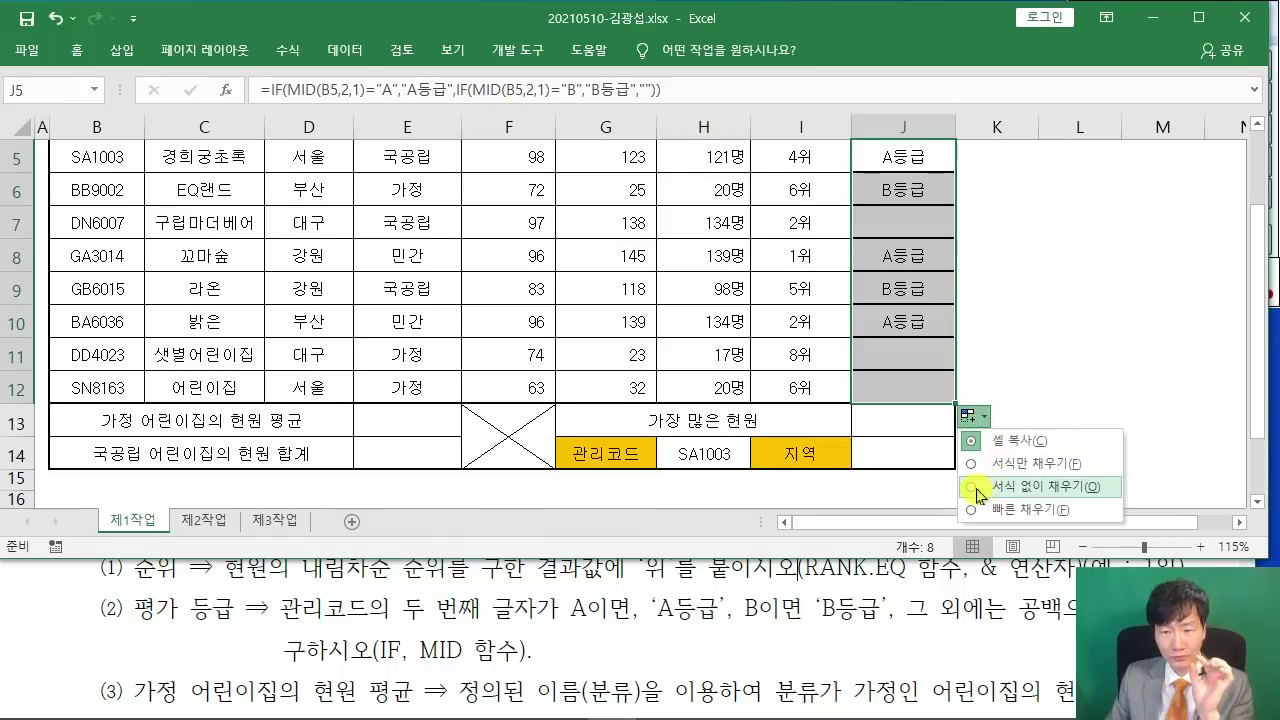
left_click(1040, 486)
left_click(1027, 353)
scroll(1026, 365, "up", 2)
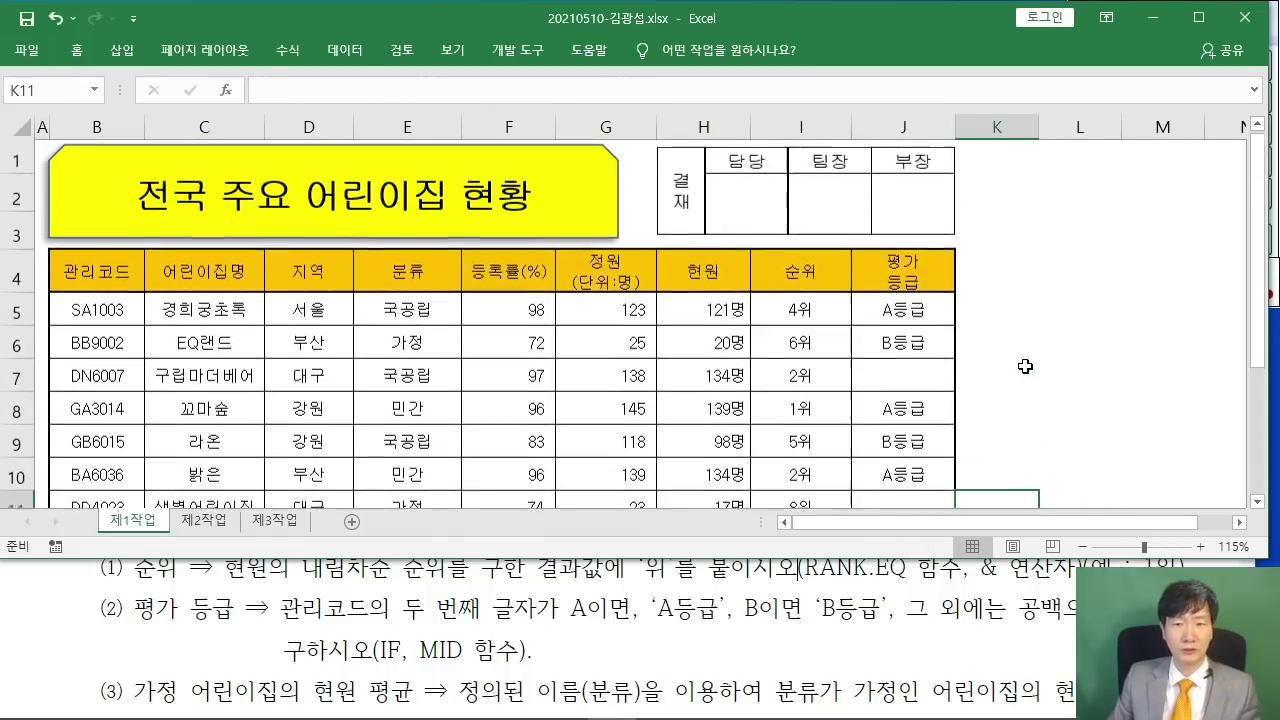
scroll(1026, 366, "down", 1)
left_click(904, 200)
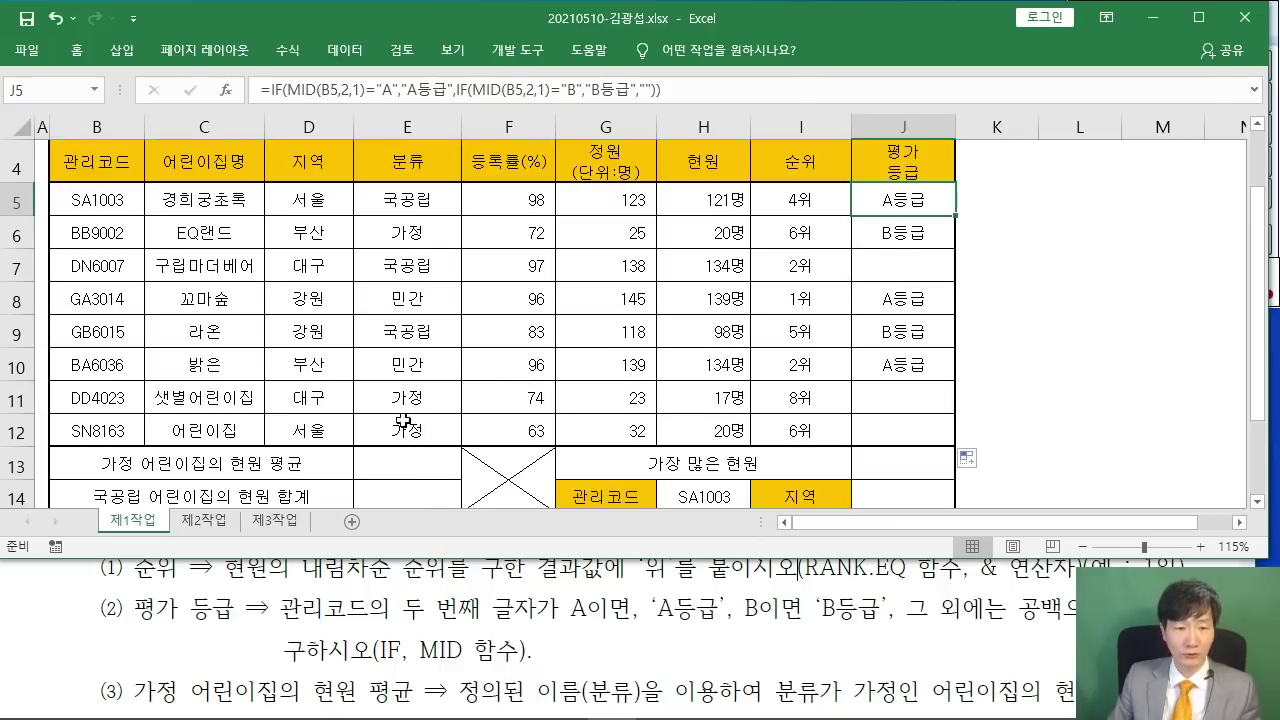
- Select cell E13 and scroll the task instructions PDF to the next requirement
left_click(393, 464)
left_click(192, 603)
scroll(192, 603, "down", 2)
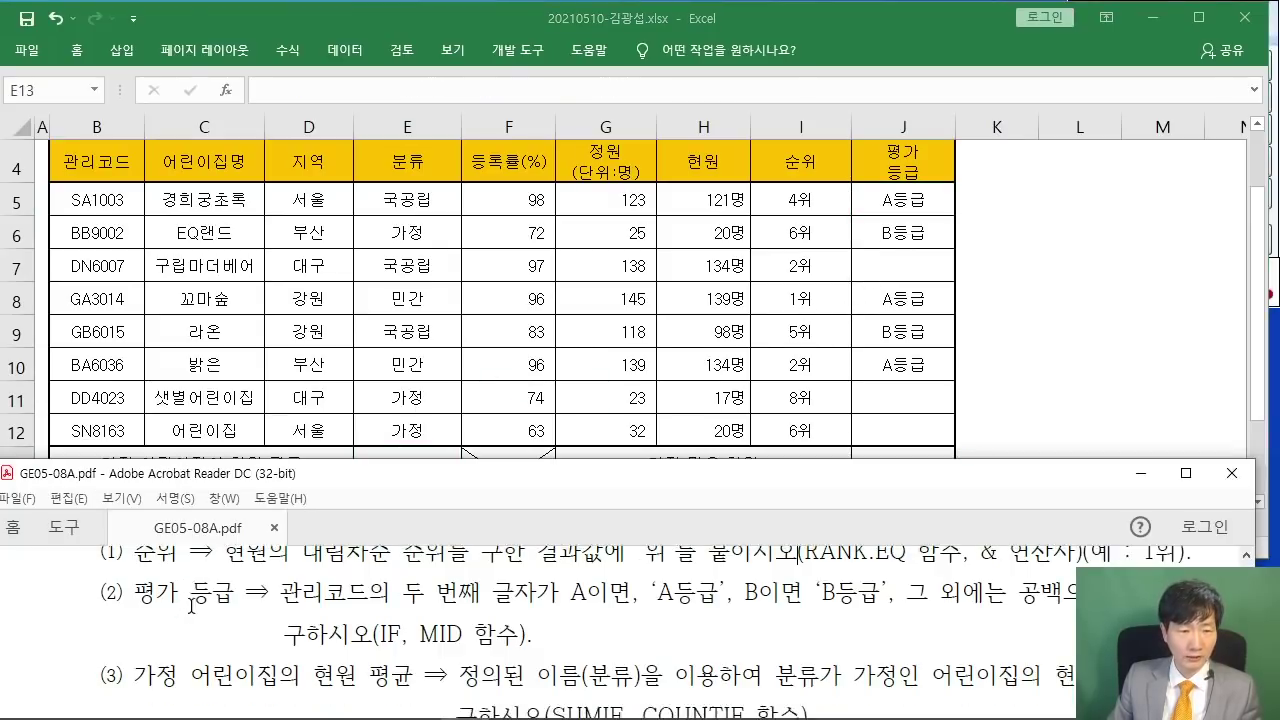
scroll(192, 603, "down", 3)
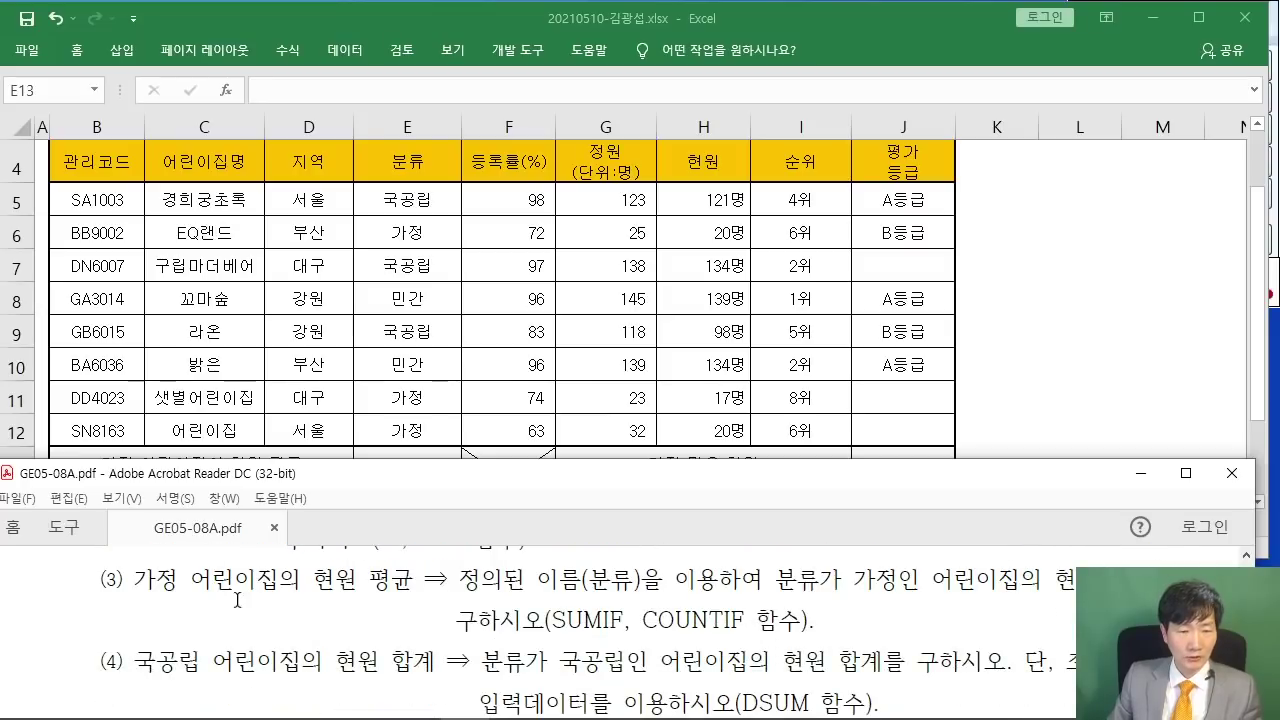
scroll(304, 408, "down", 2)
scroll(357, 357, "up", 1)
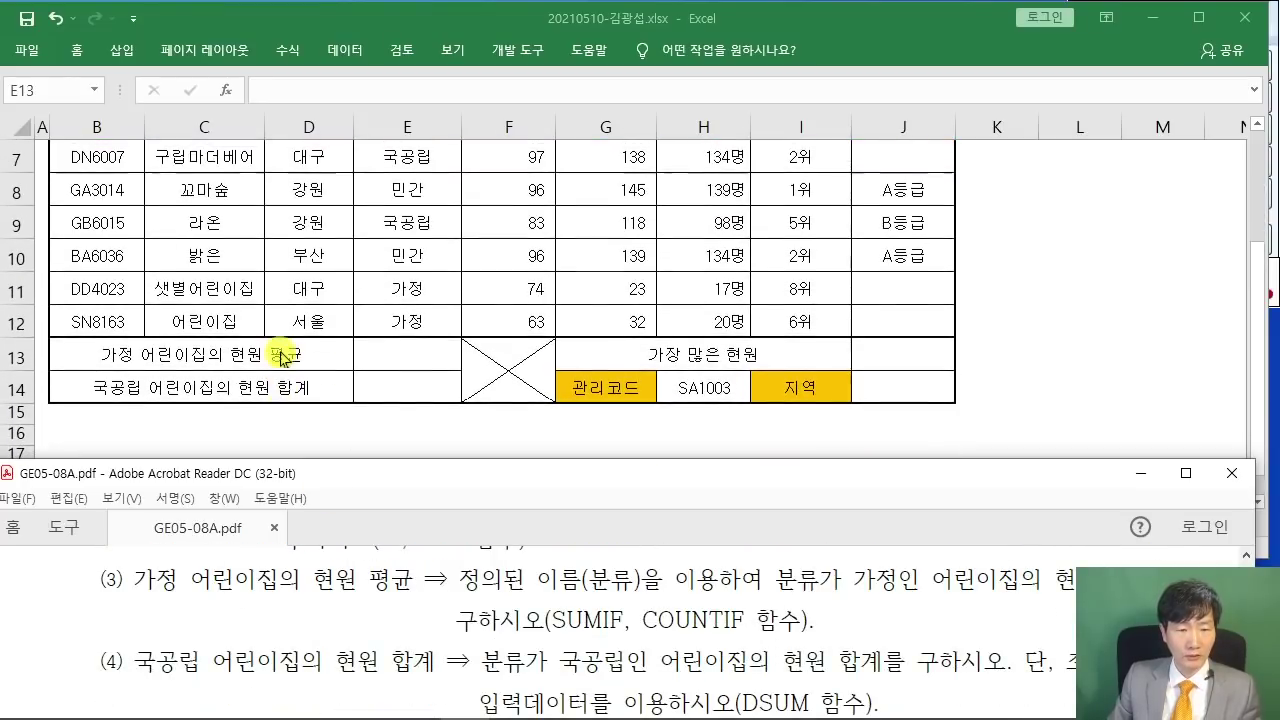
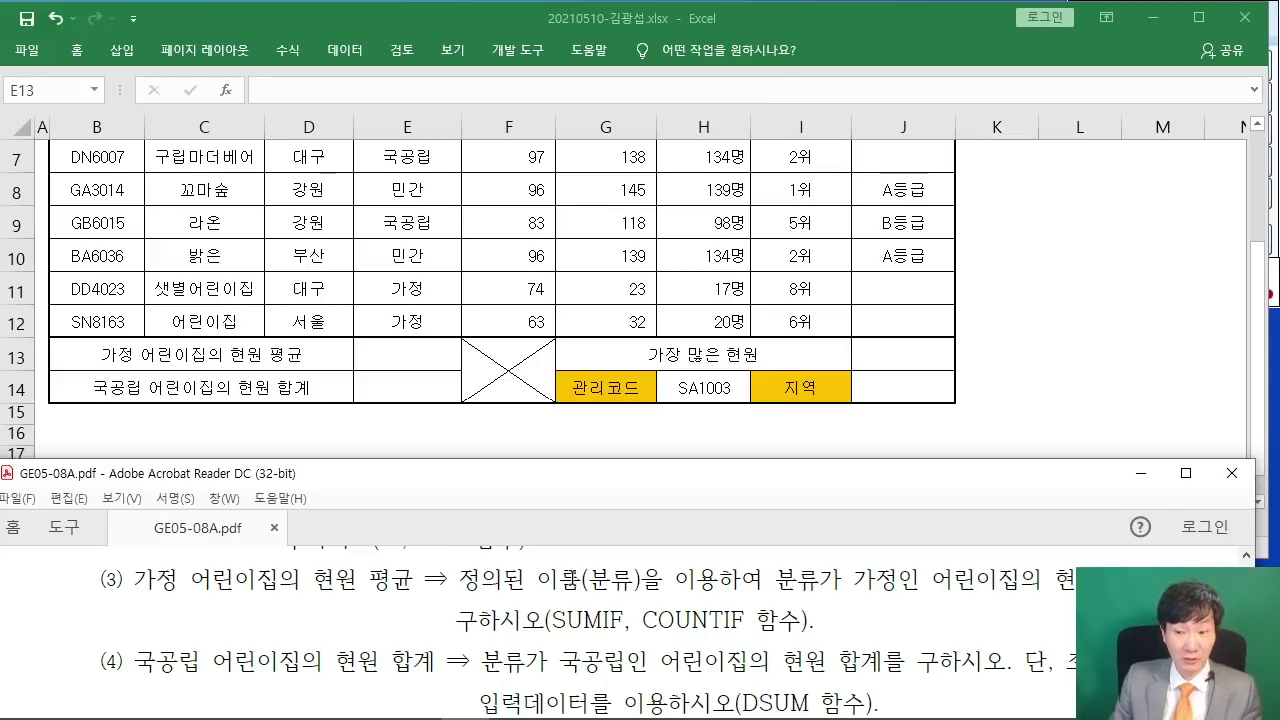
- Insert a SUMIF function into cell E13
left_click(402, 355)
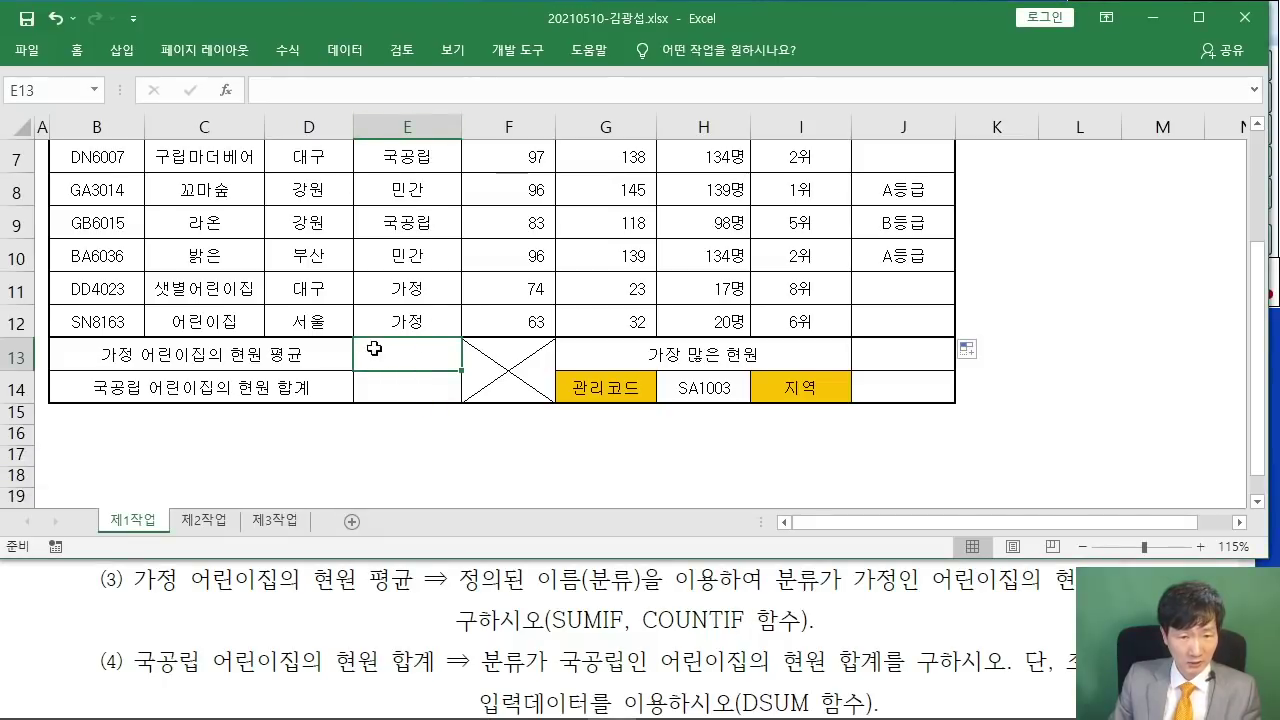
left_click(226, 90)
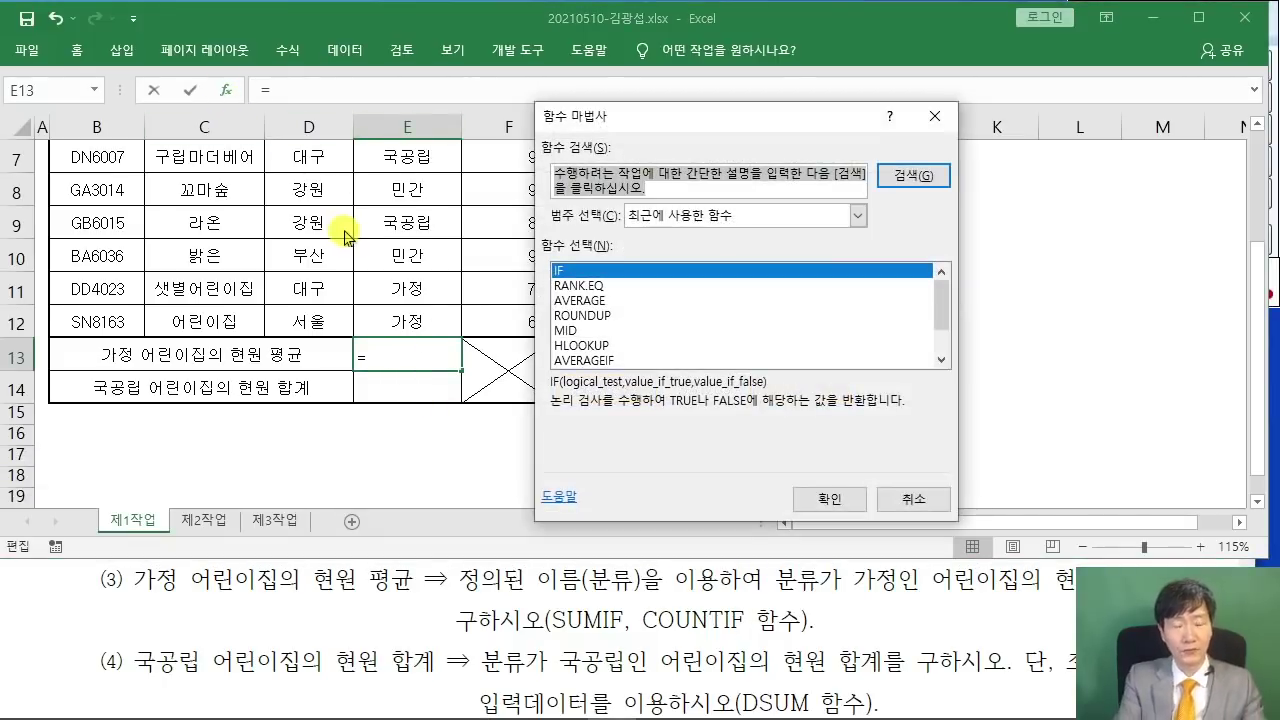
type("SUMIF")
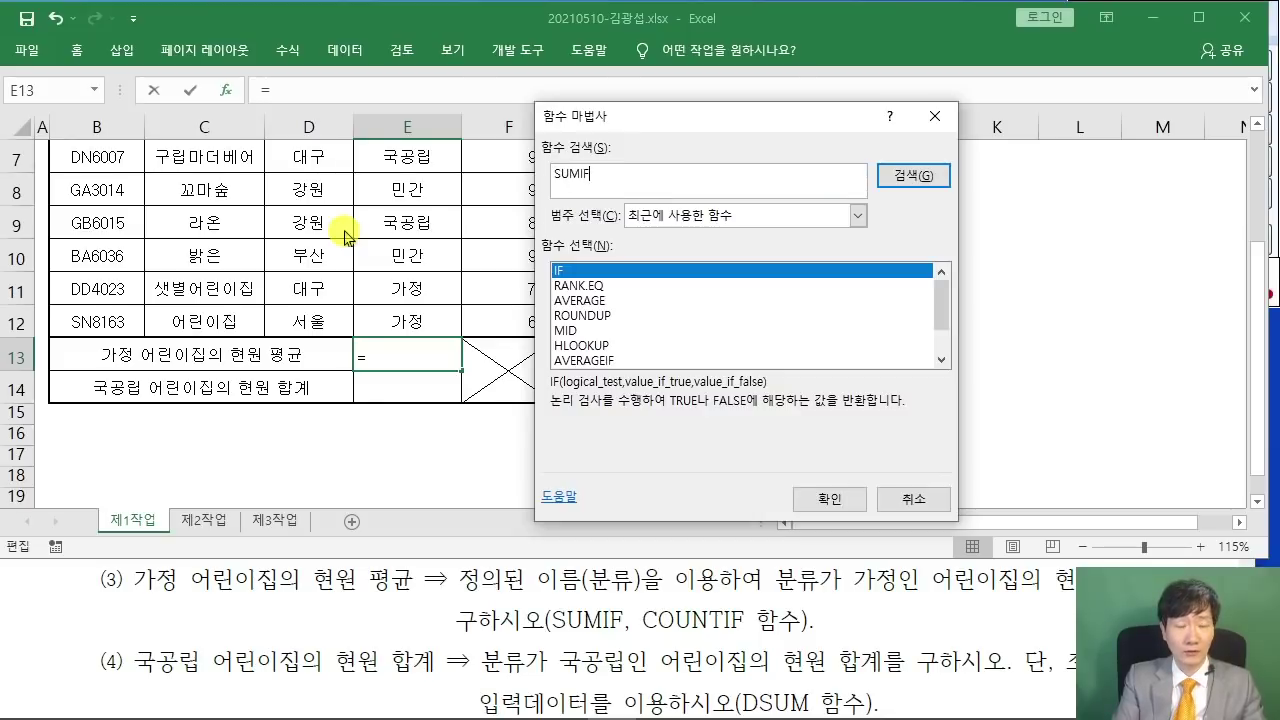
key("Return")
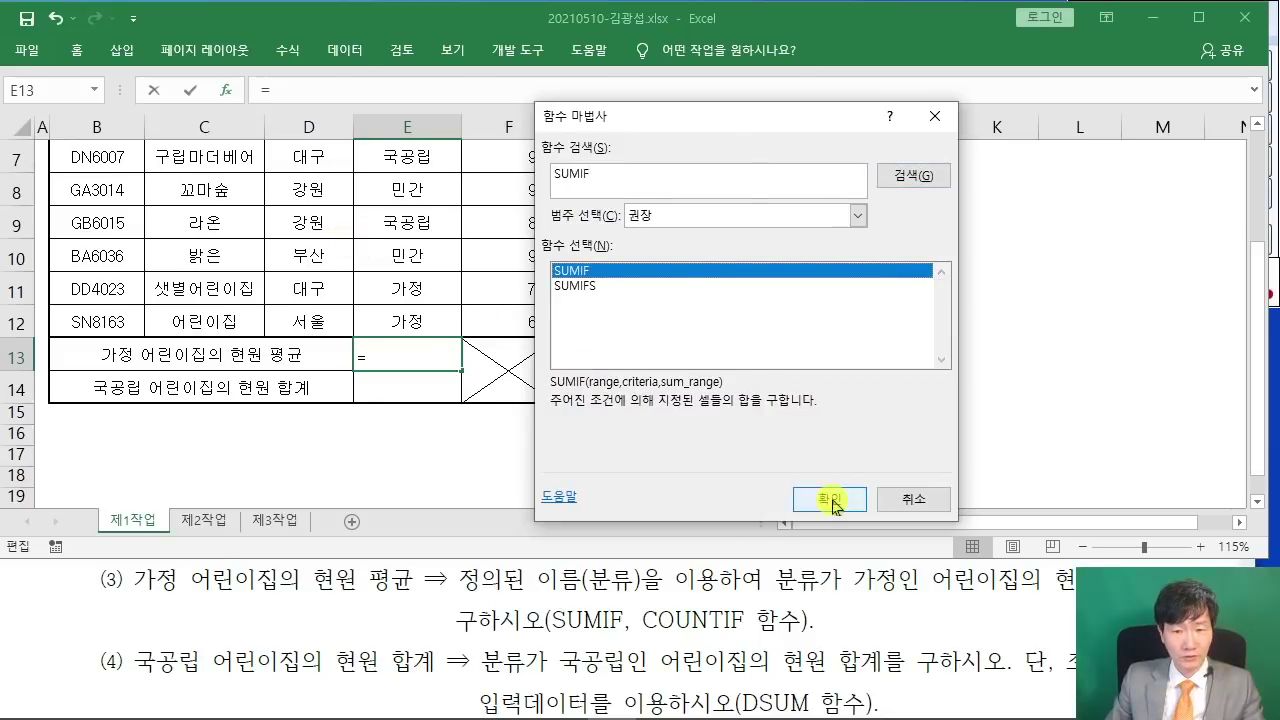
left_click(829, 498)
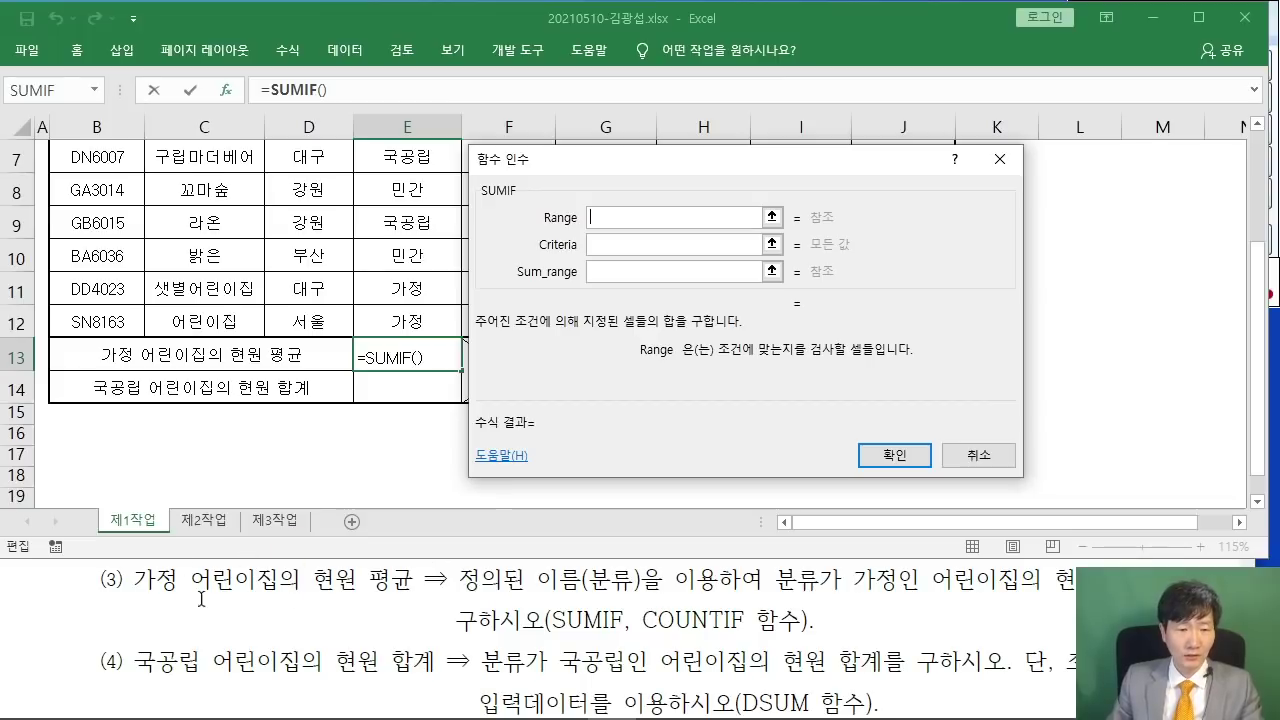
scroll(374, 380, "up", 2)
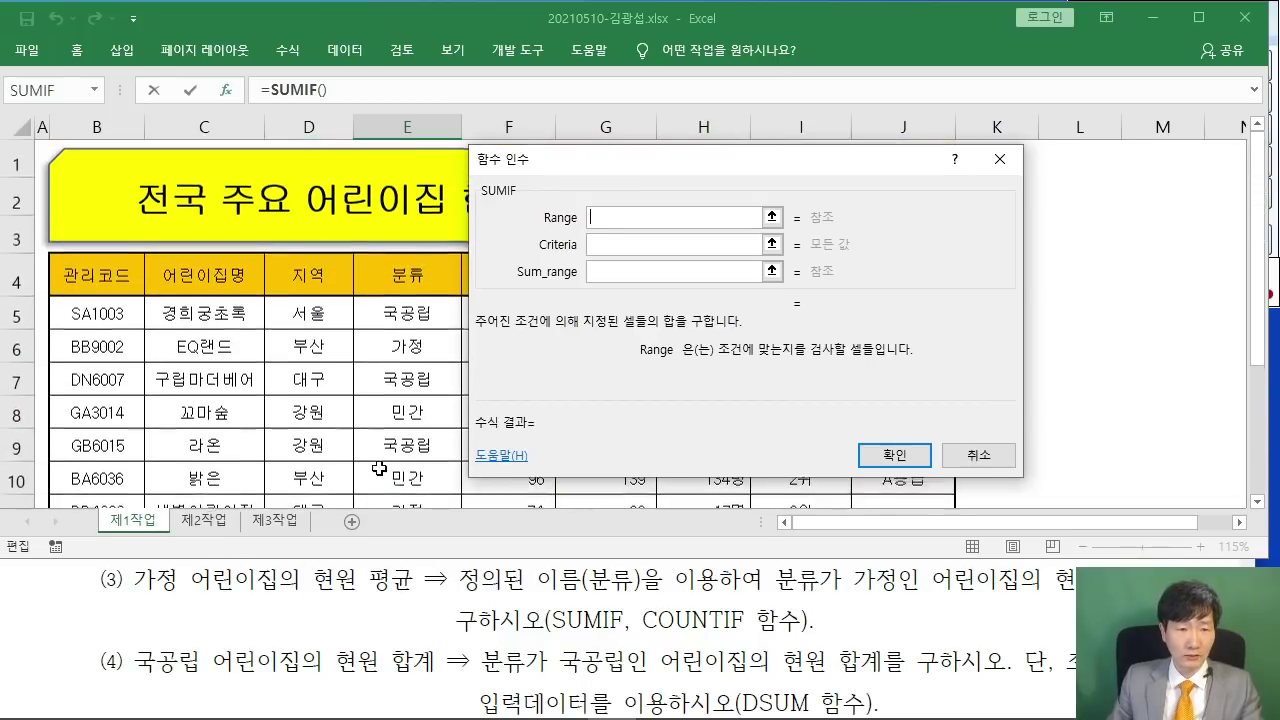
scroll(377, 466, "down", 1)
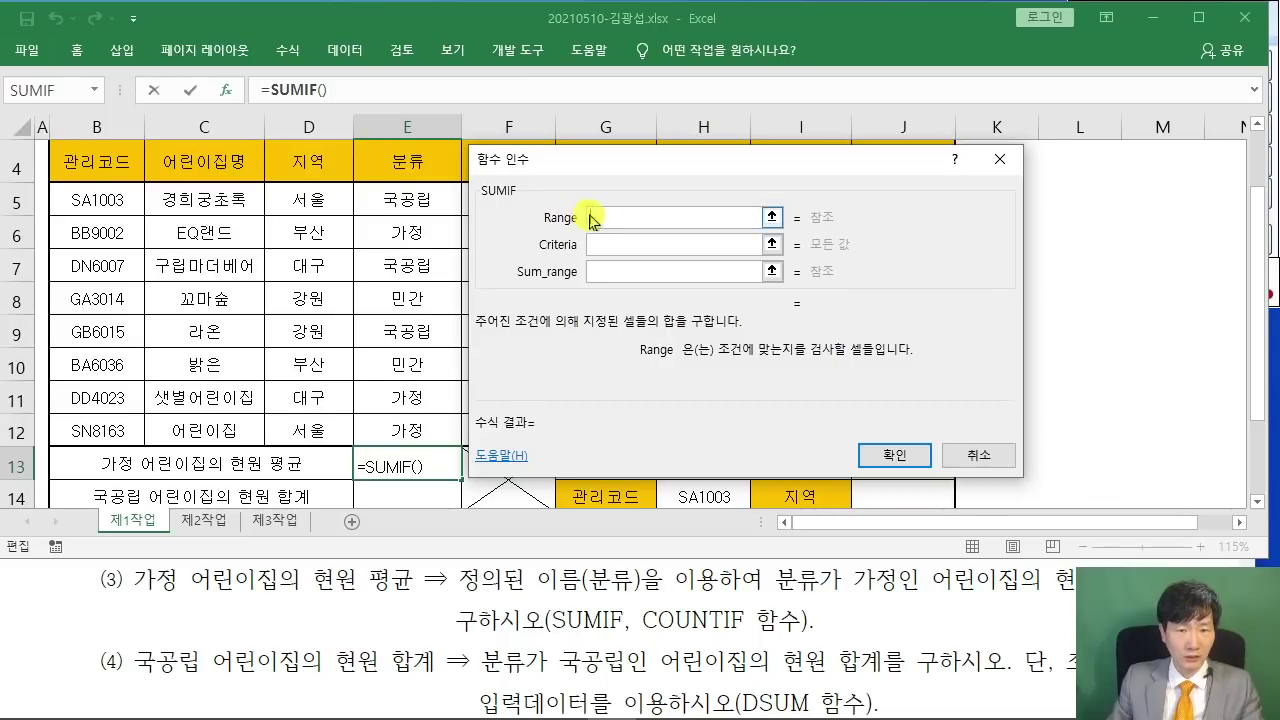
- Set SUMIF's range to 분류, criteria to E6 and sum range to H5:H12, previewing 57
left_click(403, 198)
left_click_drag(403, 198, 407, 430)
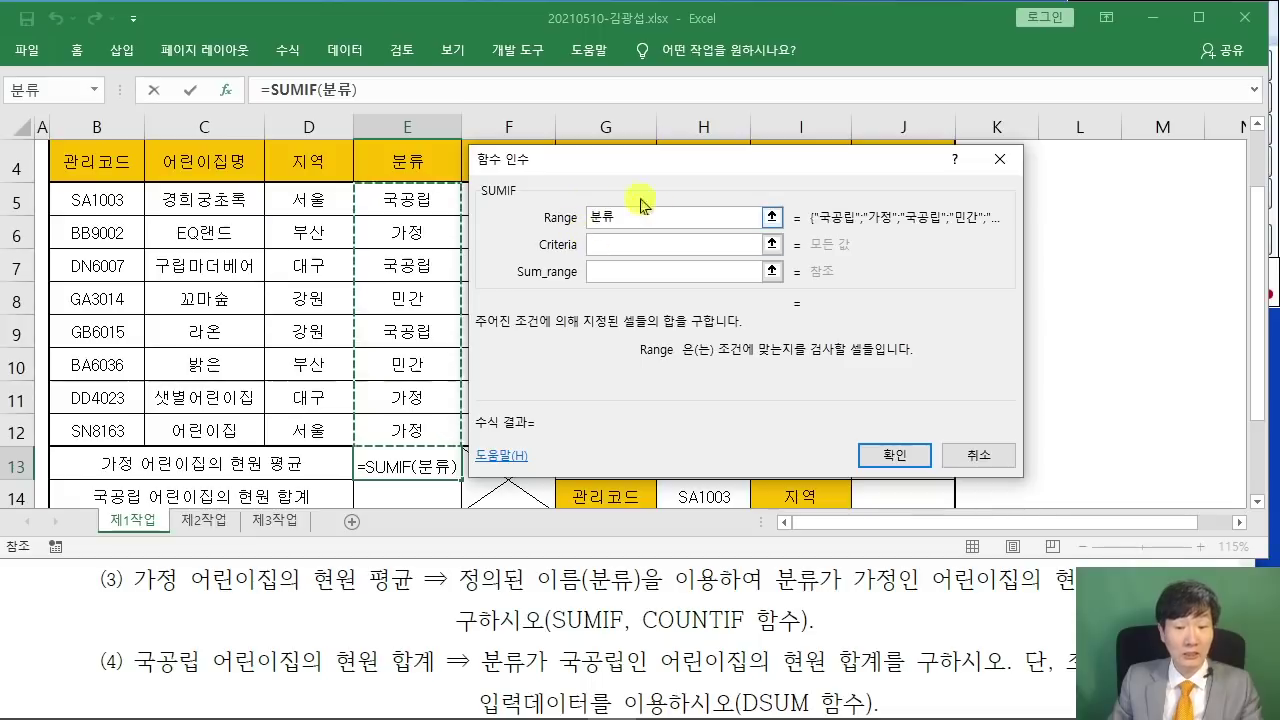
left_click(618, 244)
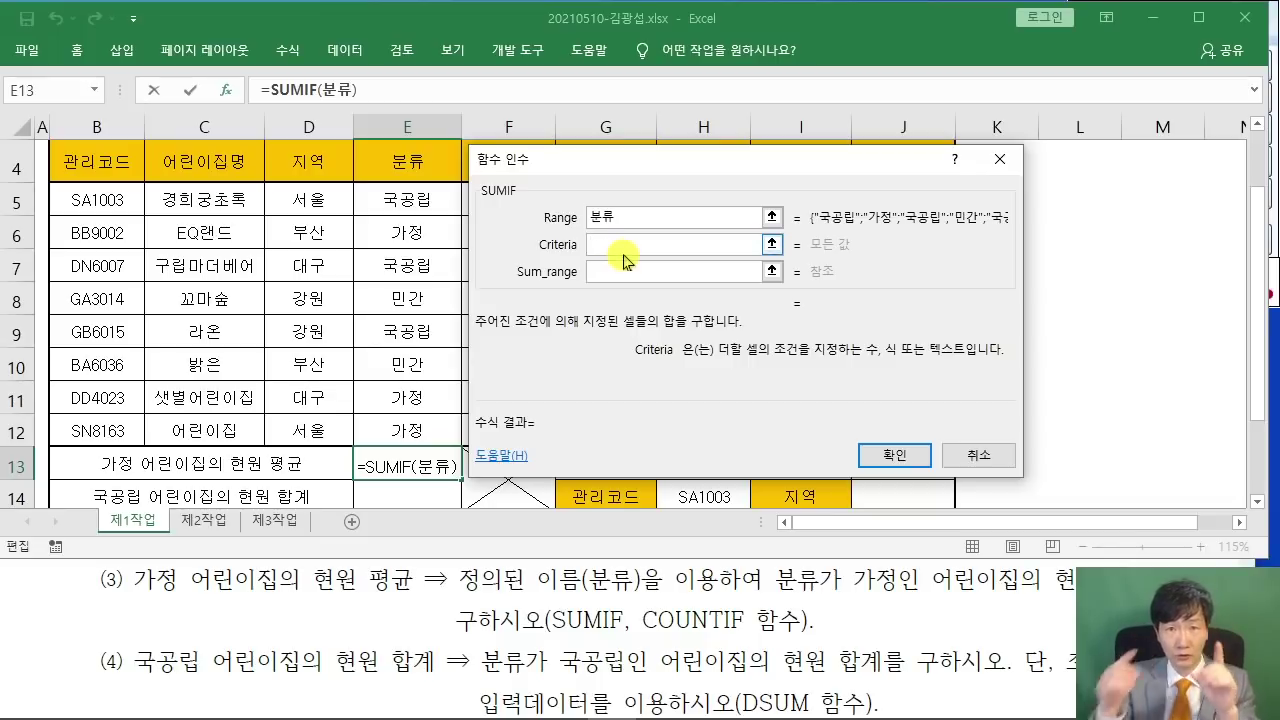
left_click(428, 240)
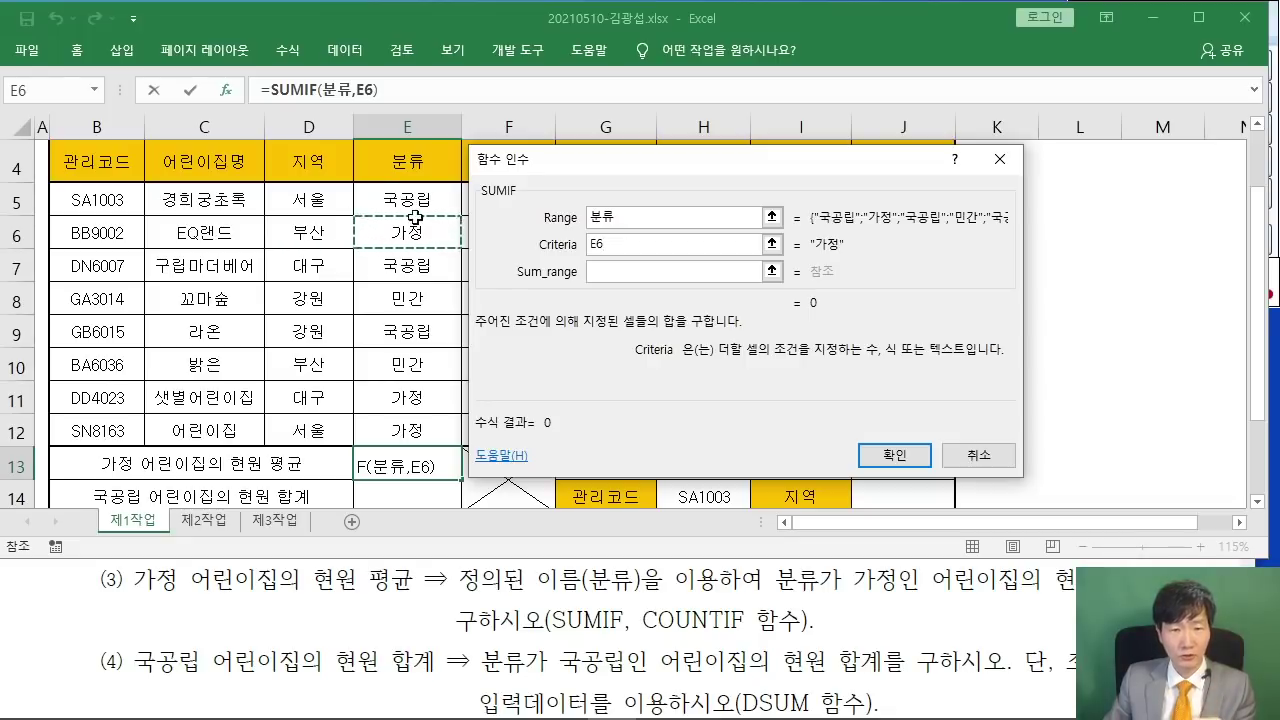
left_click(590, 272)
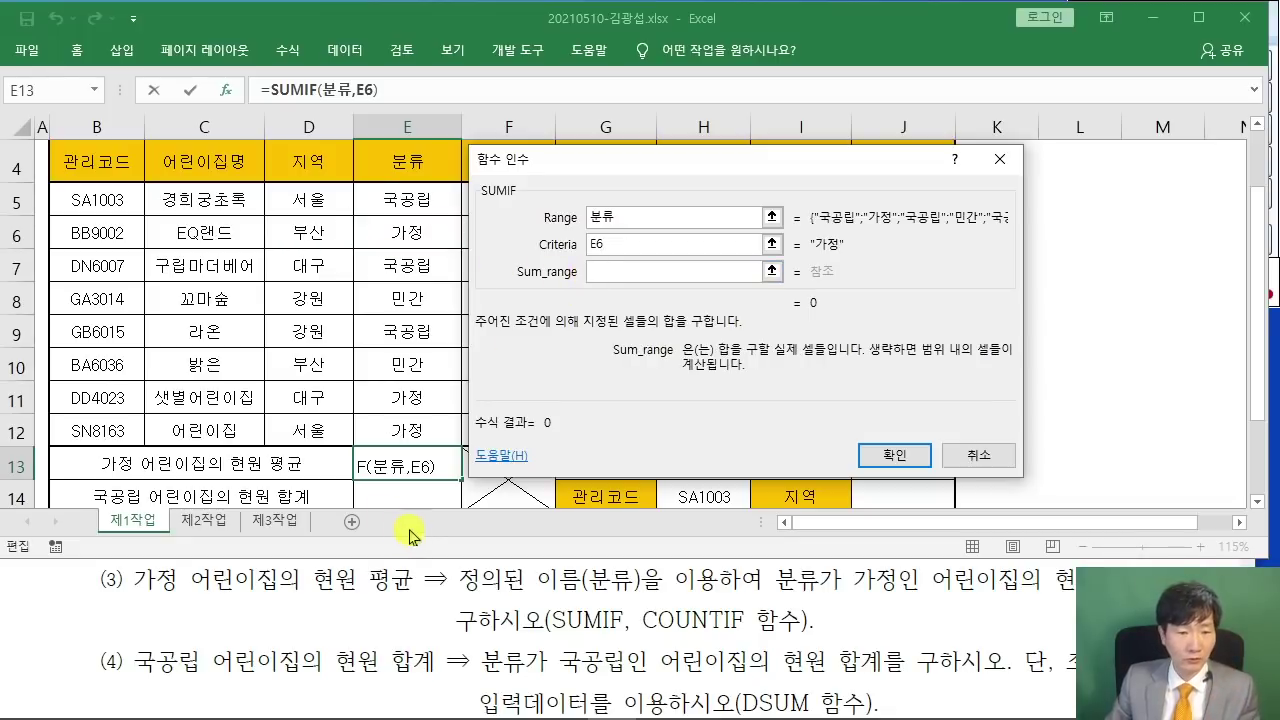
left_click_drag(536, 170, 140, 188)
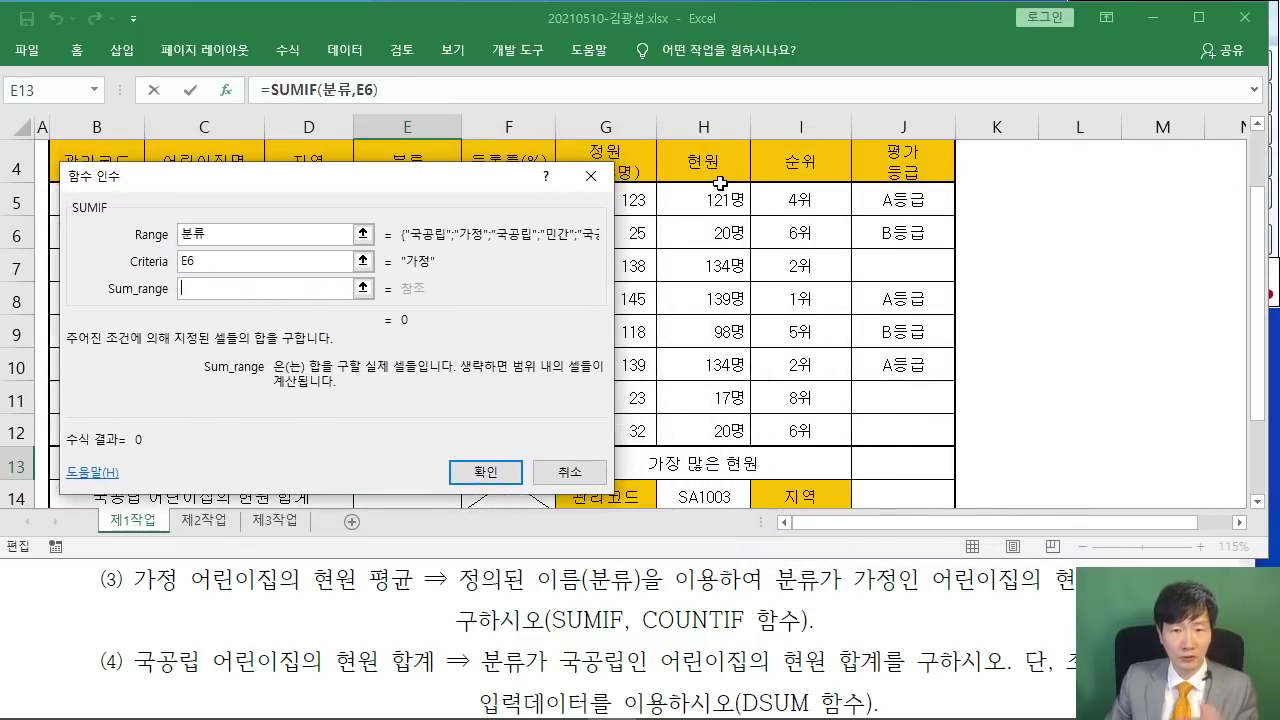
left_click_drag(718, 198, 718, 431)
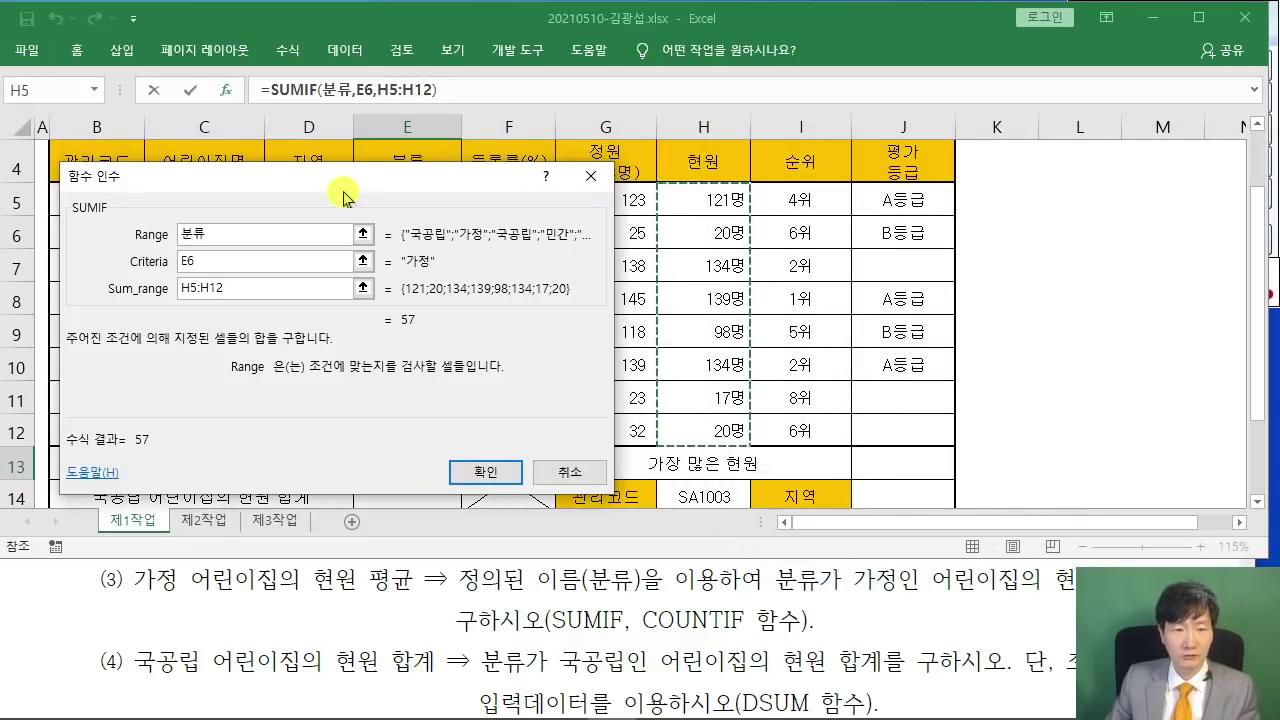
left_click_drag(343, 196, 377, 192)
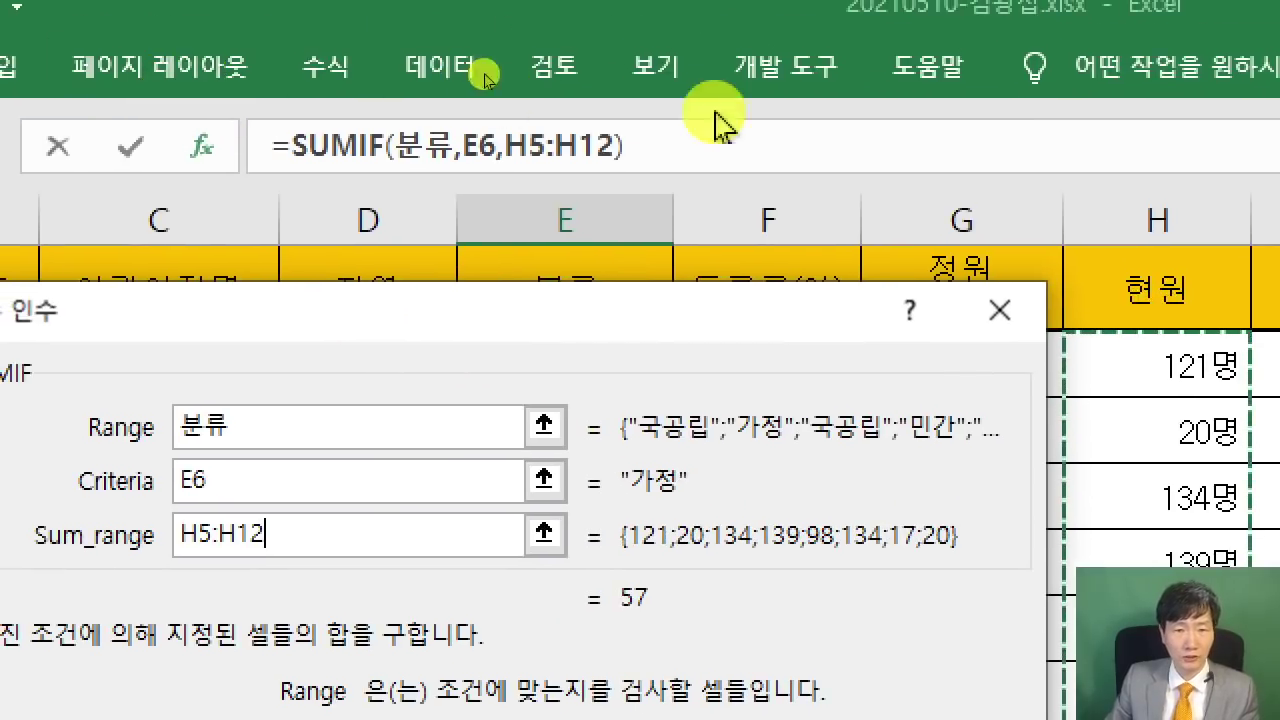
- Divide E13's SUMIF by COUNTIF(분류,E6) so it shows the 가정 average of 19
left_click(715, 147)
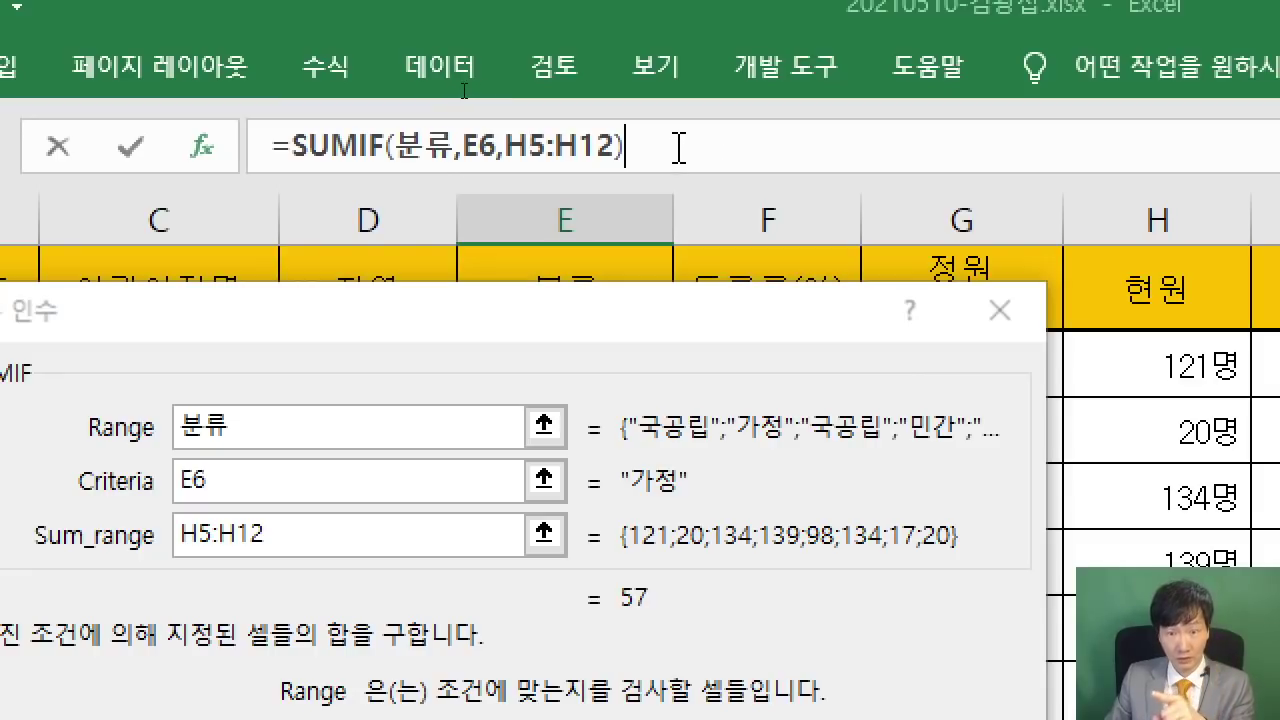
type("/")
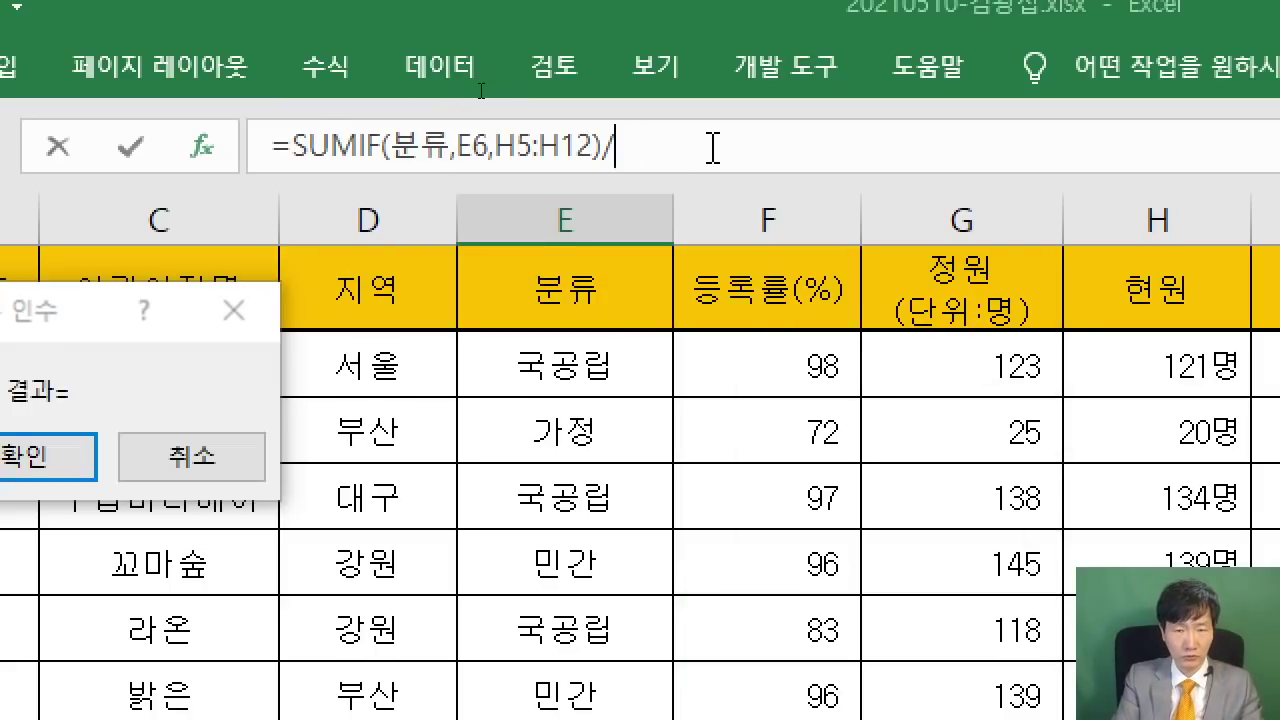
type("COUNT")
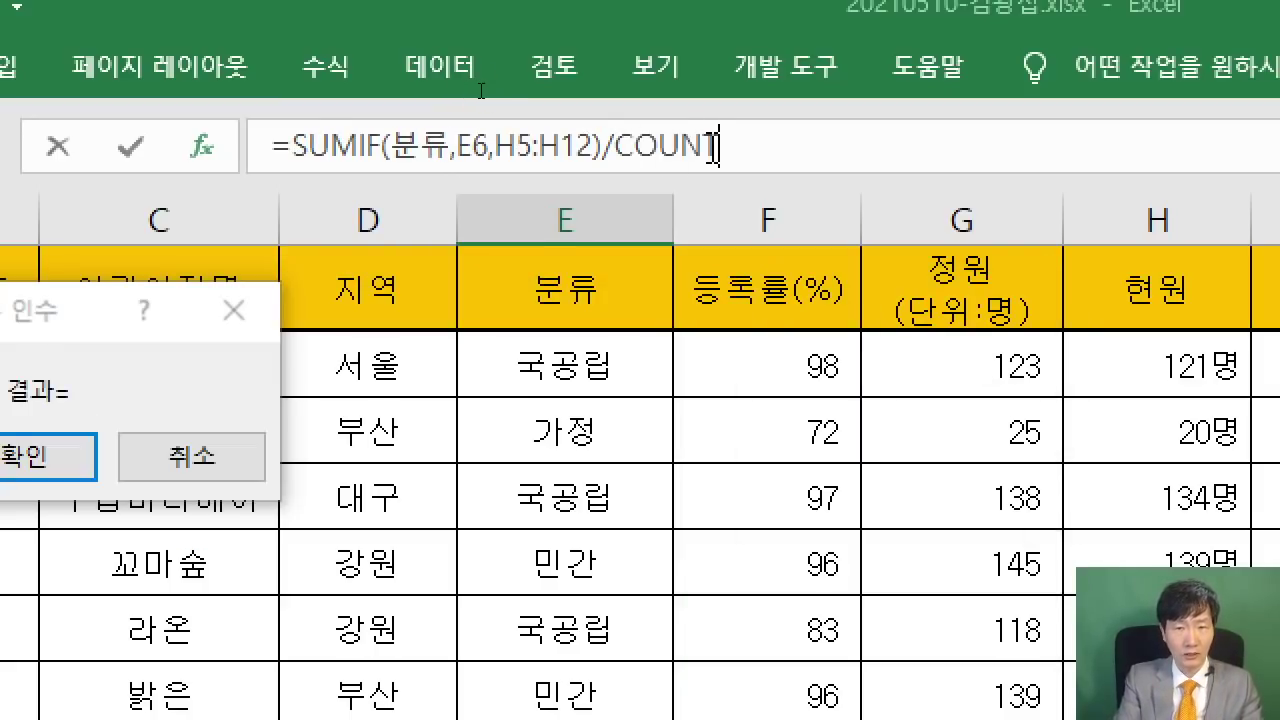
type("IF(")
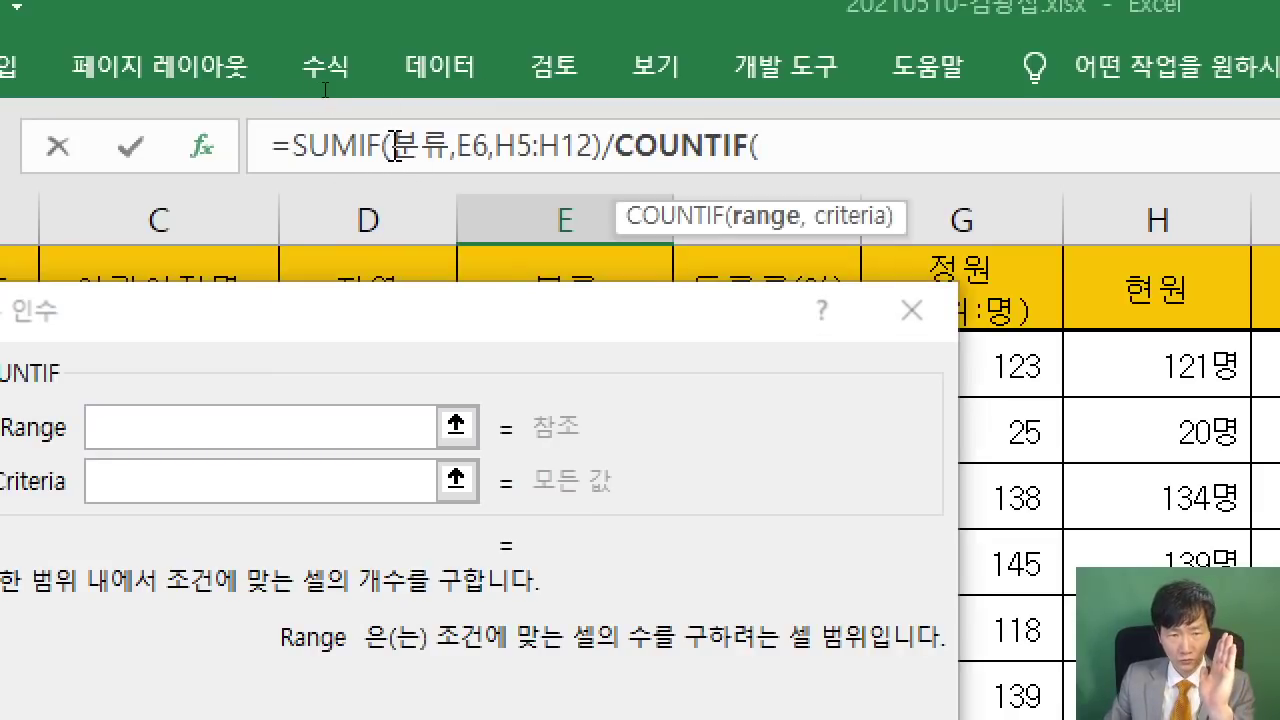
left_click_drag(396, 146, 492, 148)
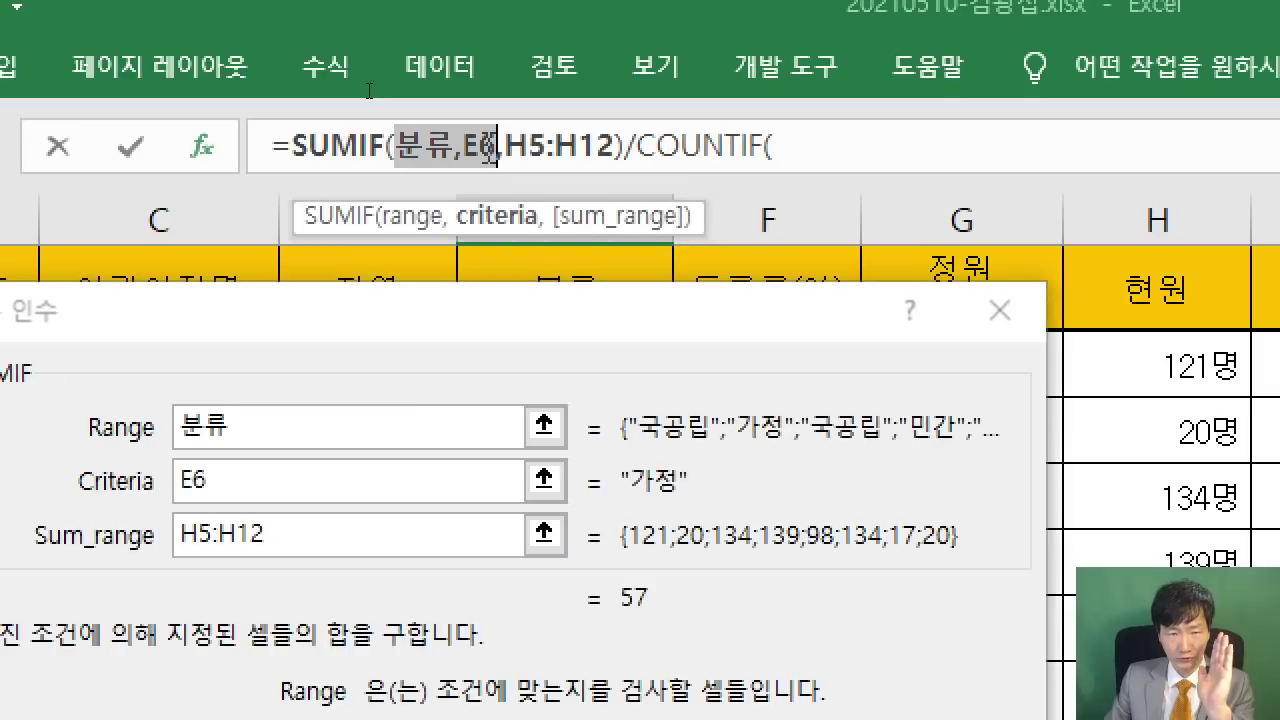
right_click(466, 146)
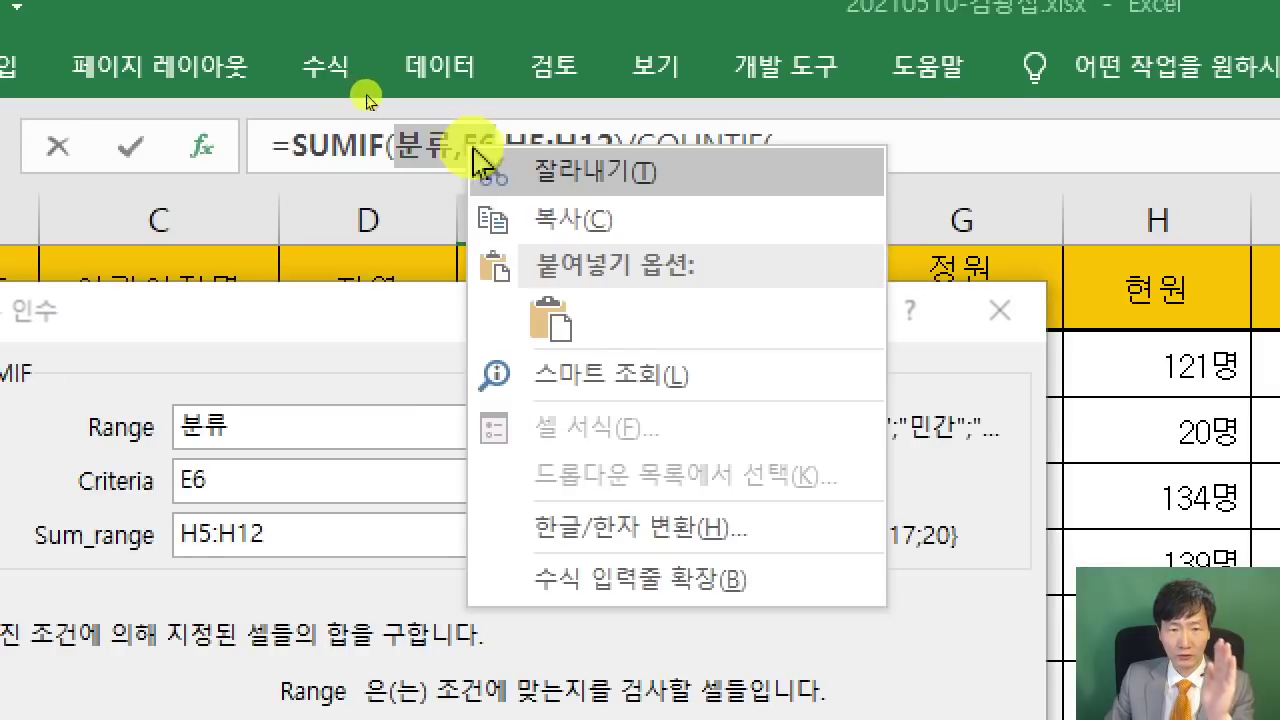
left_click(541, 213)
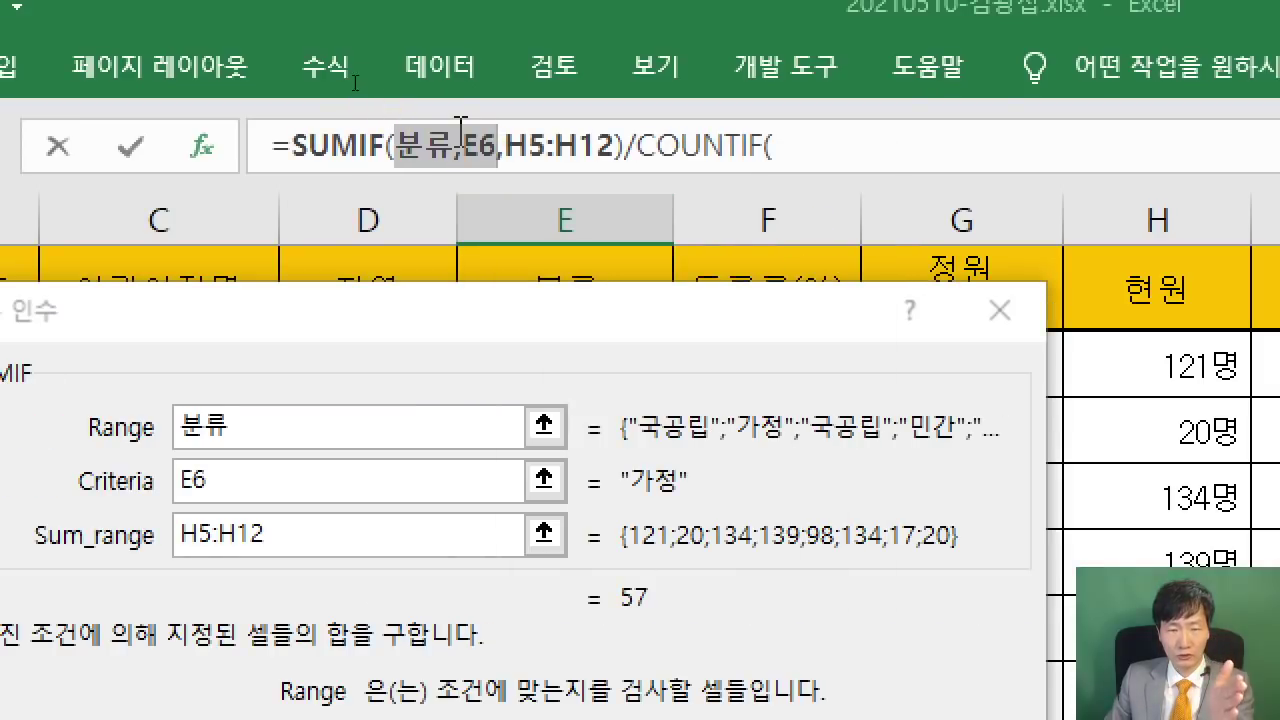
left_click(794, 146)
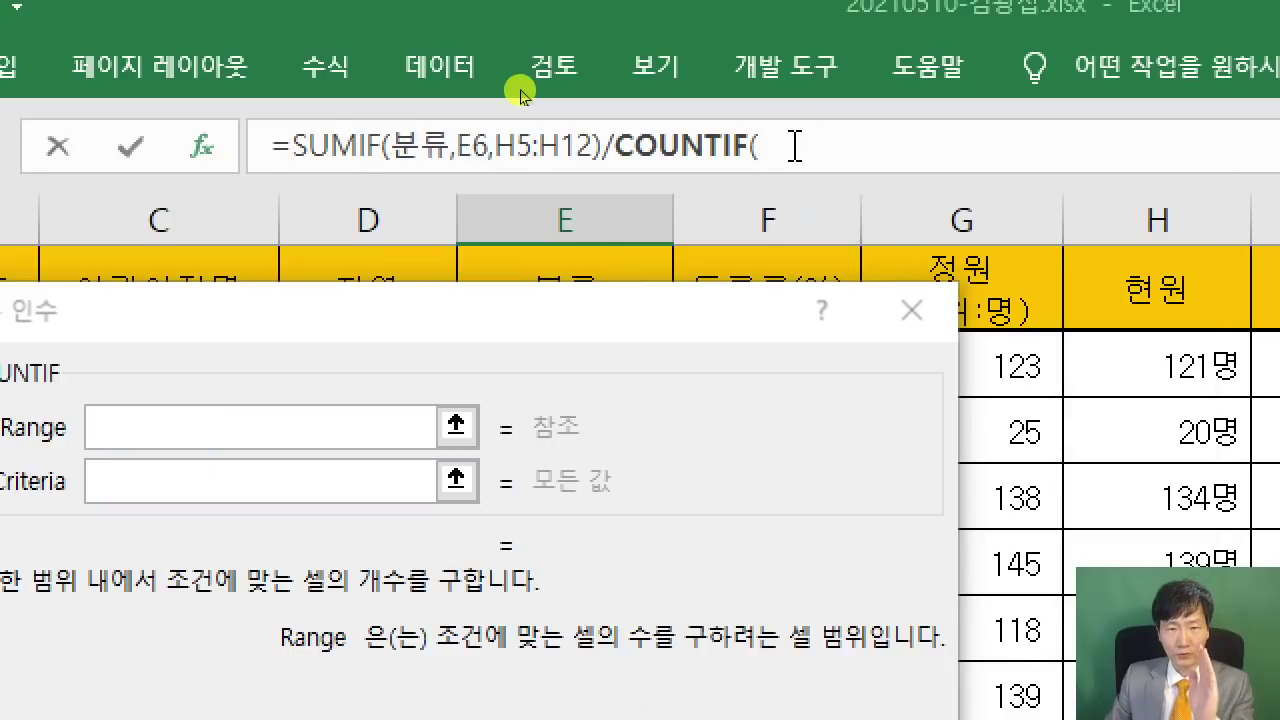
right_click(794, 146)
left_click(886, 325)
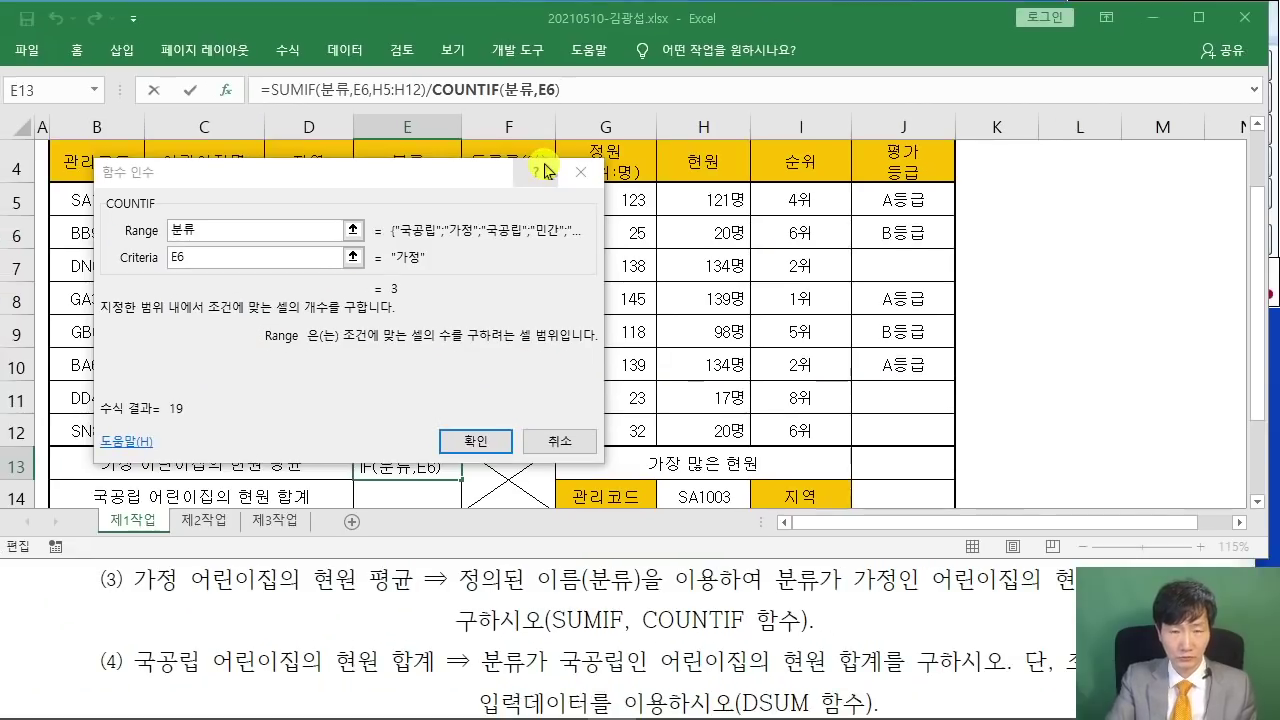
key("Return")
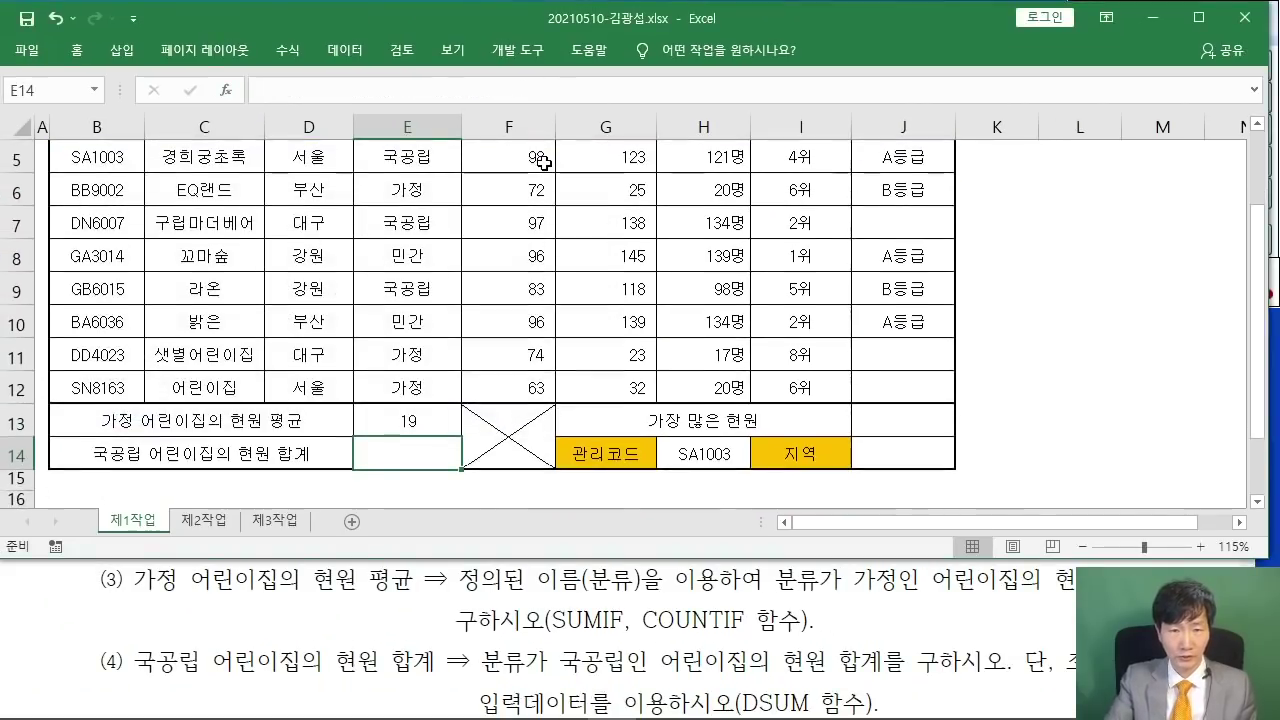
left_click(382, 422)
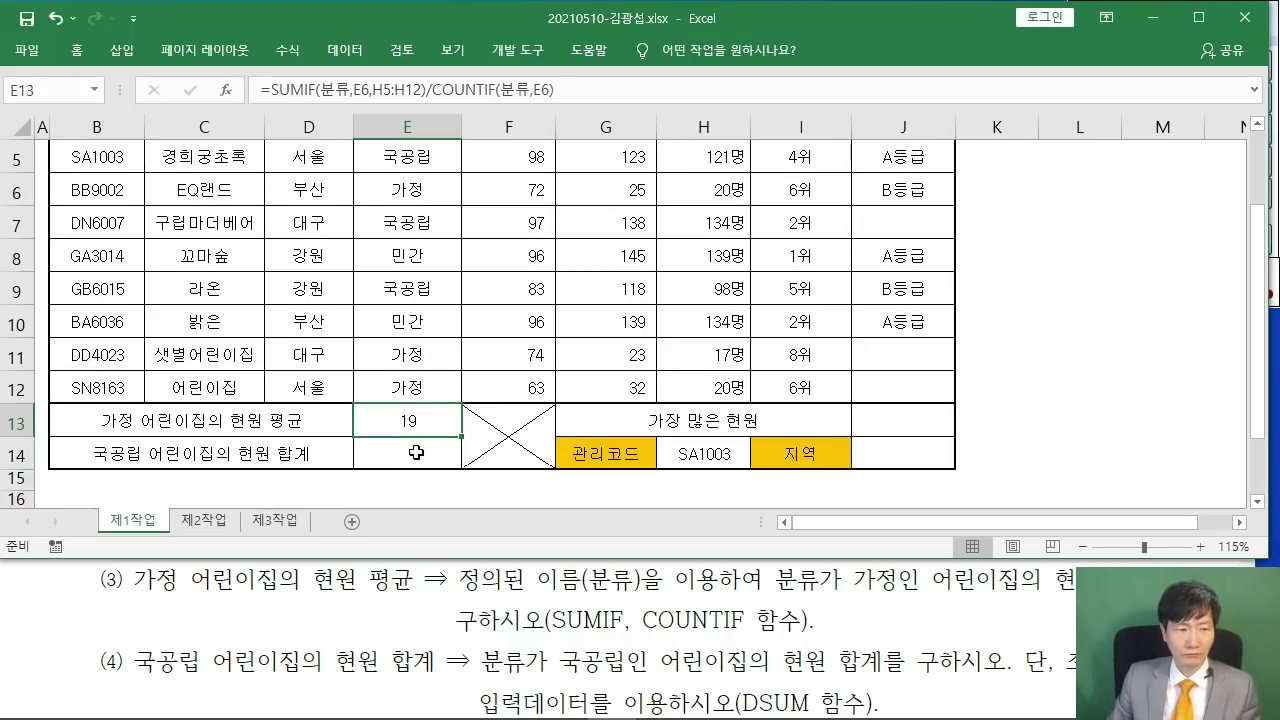
- Select cell E14 and insert the DSUM function
left_click(400, 452)
left_click(413, 425)
left_click(395, 445)
scroll(287, 625, "down", 1)
scroll(287, 625, "down", 2)
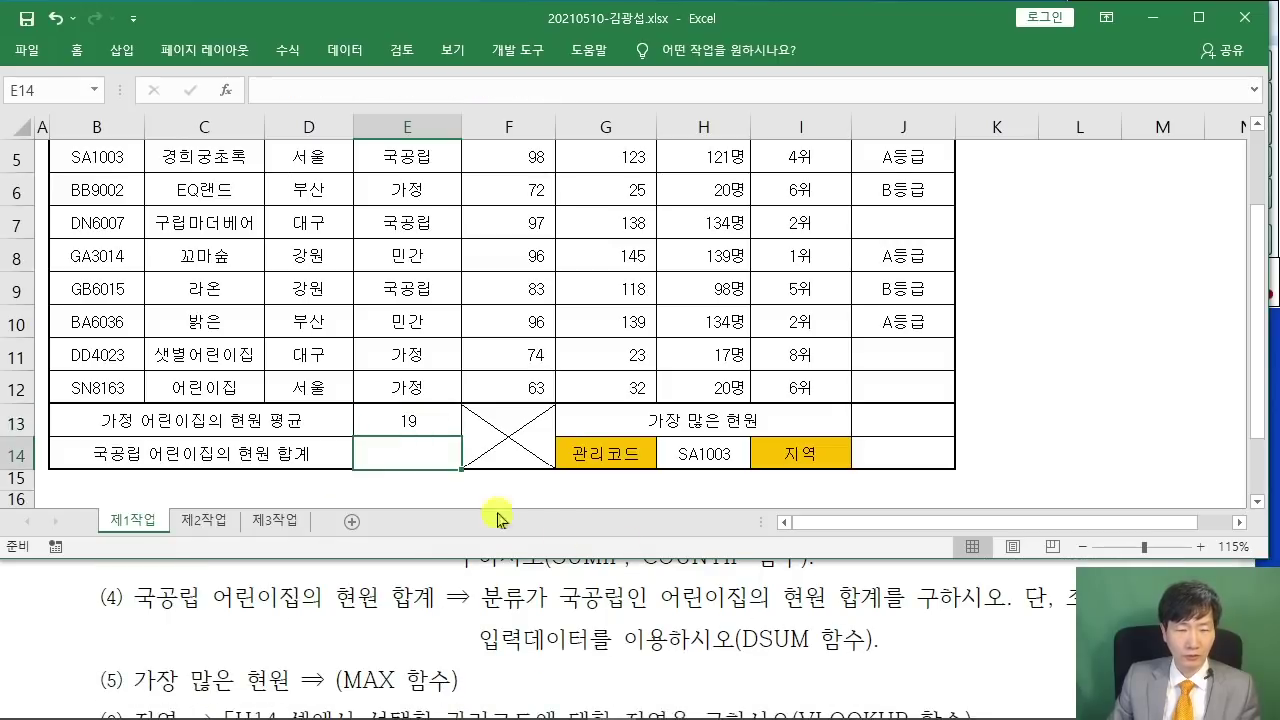
left_click(226, 90)
type("D")
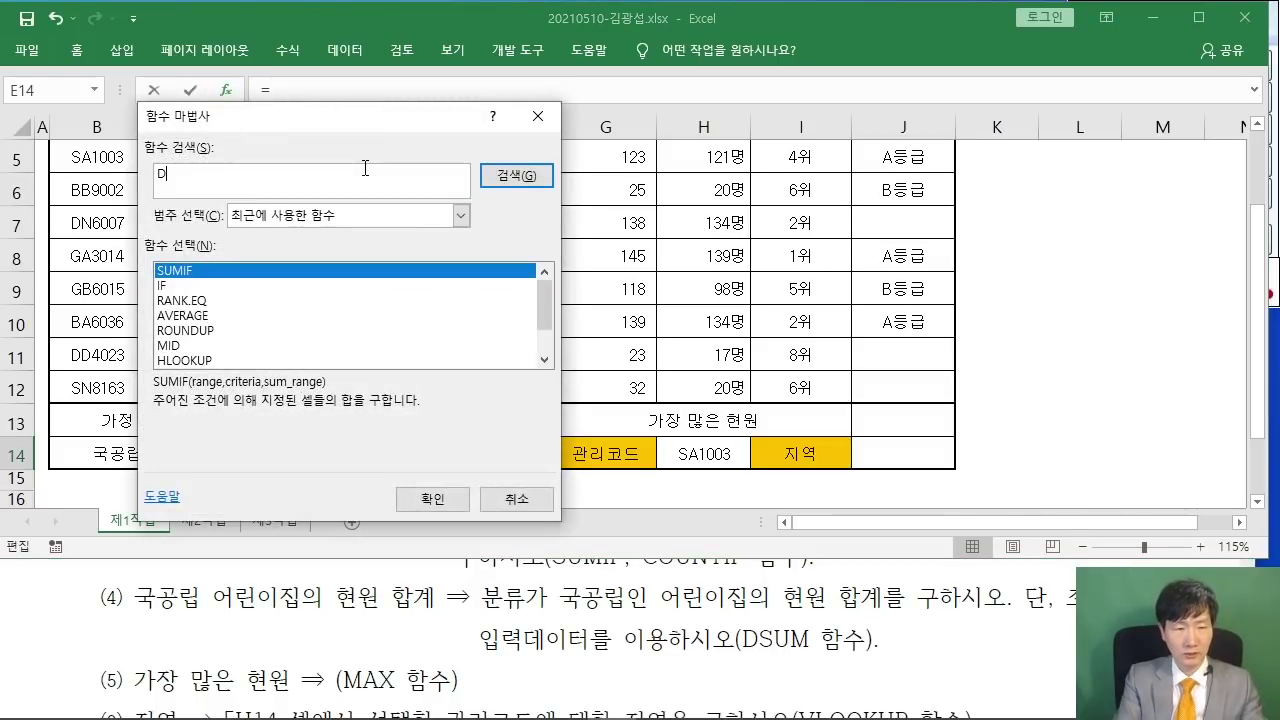
type("SUM")
key("Return")
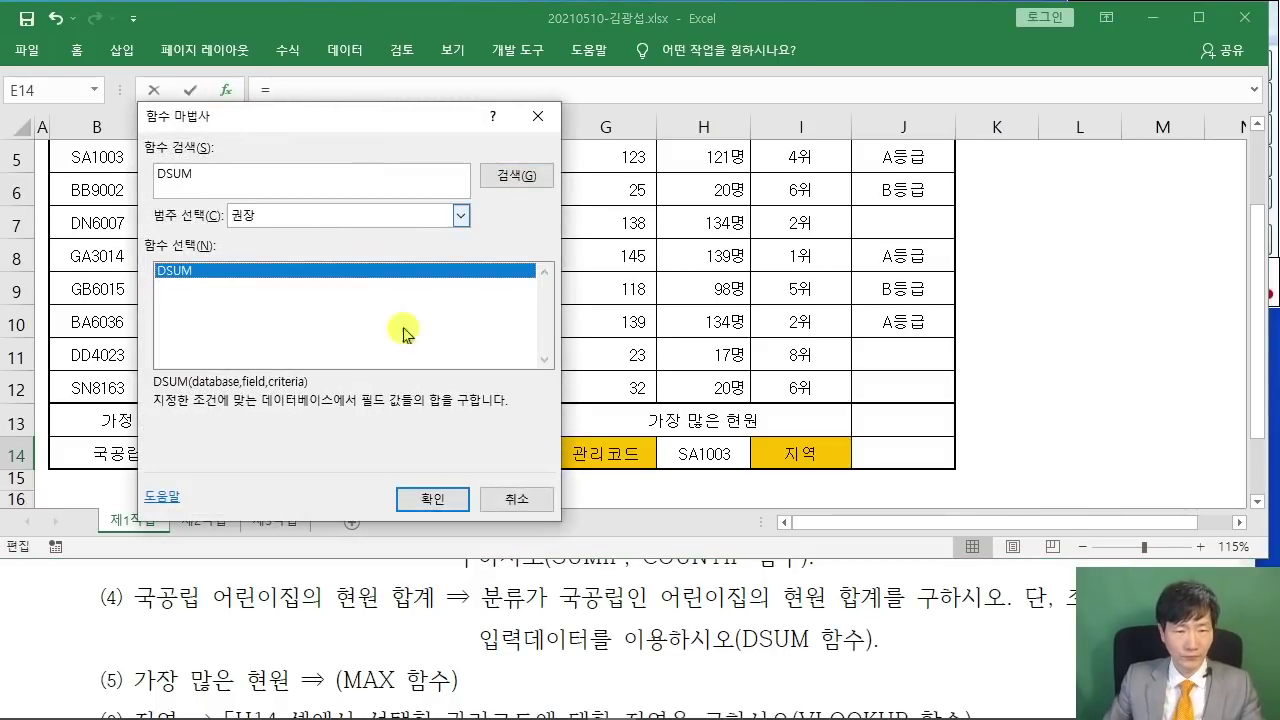
left_click(443, 503)
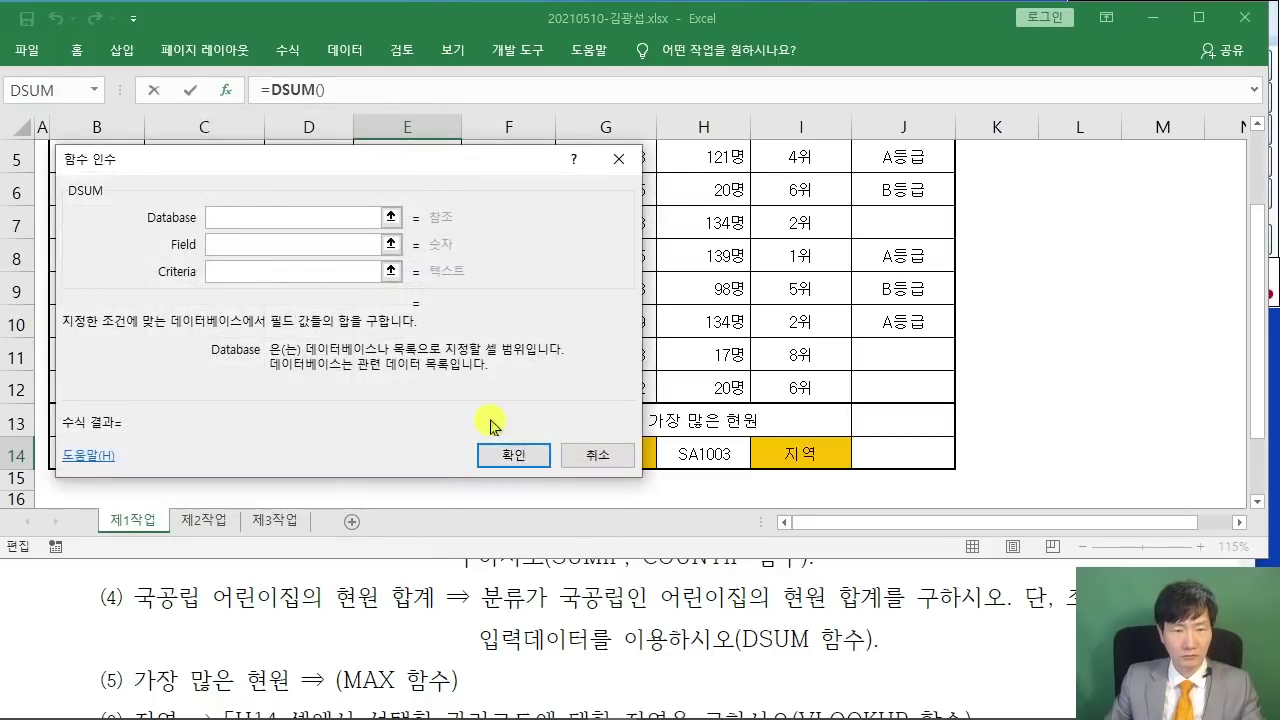
- Set DSUM's database to the daycare table B4:H12, then move to the Field argument
left_click_drag(320, 171, 663, 175)
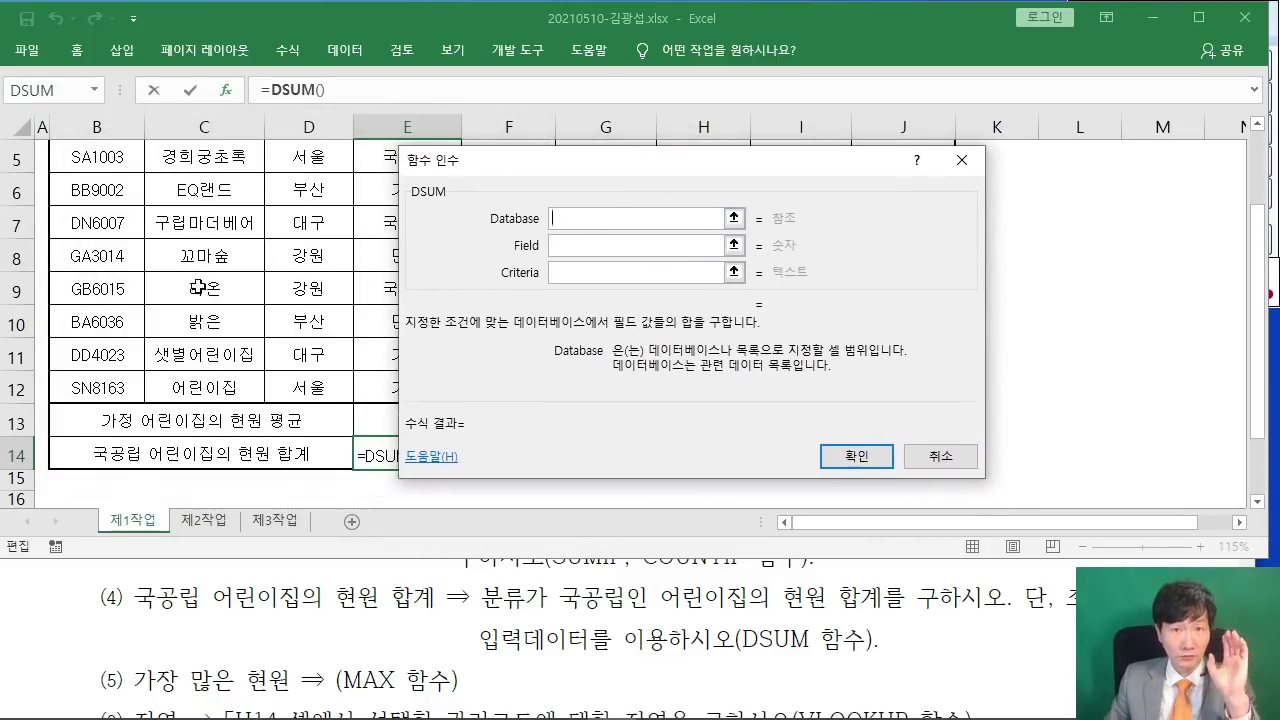
scroll(312, 318, "up", 2)
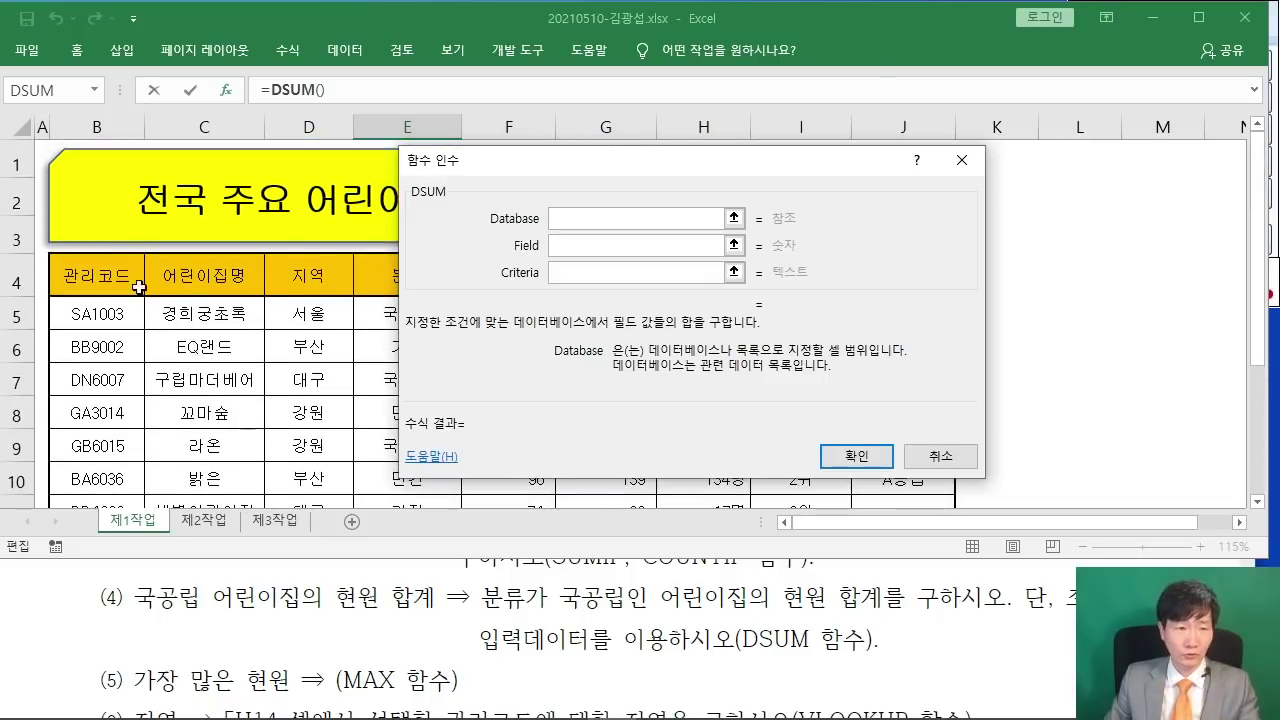
left_click(80, 271)
left_click_drag(80, 271, 663, 371)
scroll(388, 338, "up", 1)
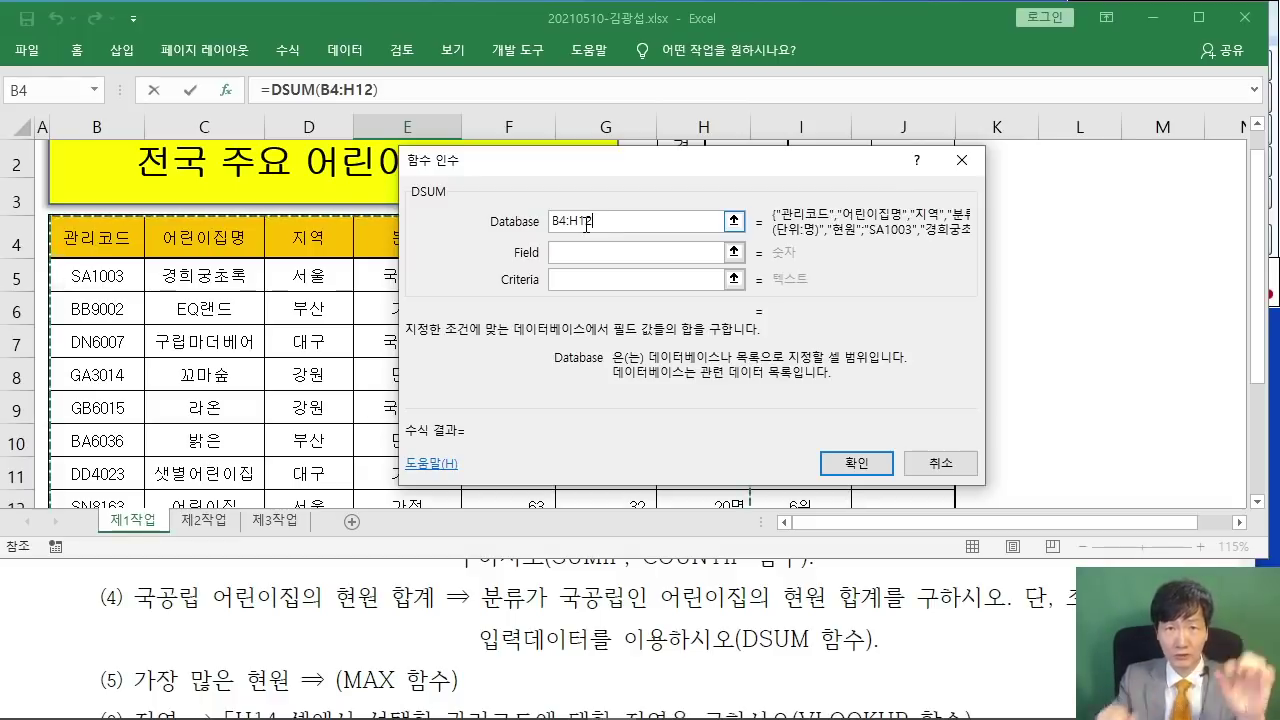
left_click(587, 251)
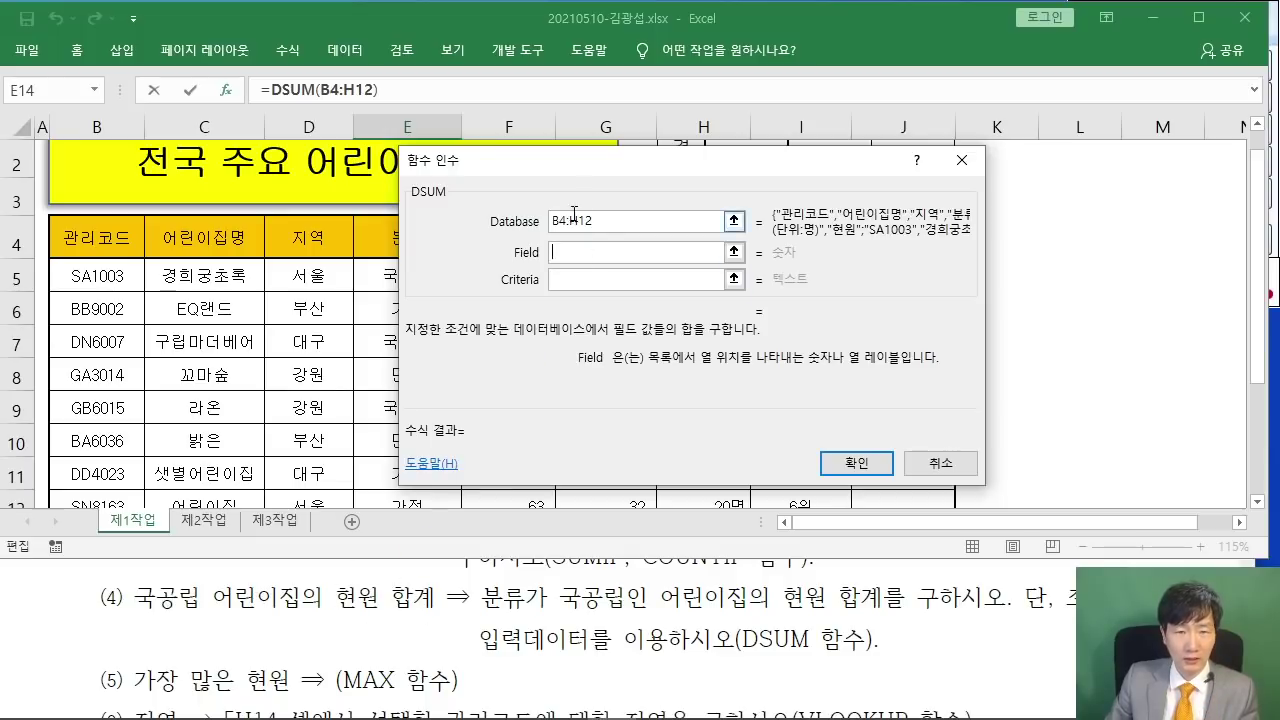
left_click_drag(545, 160, 840, 174)
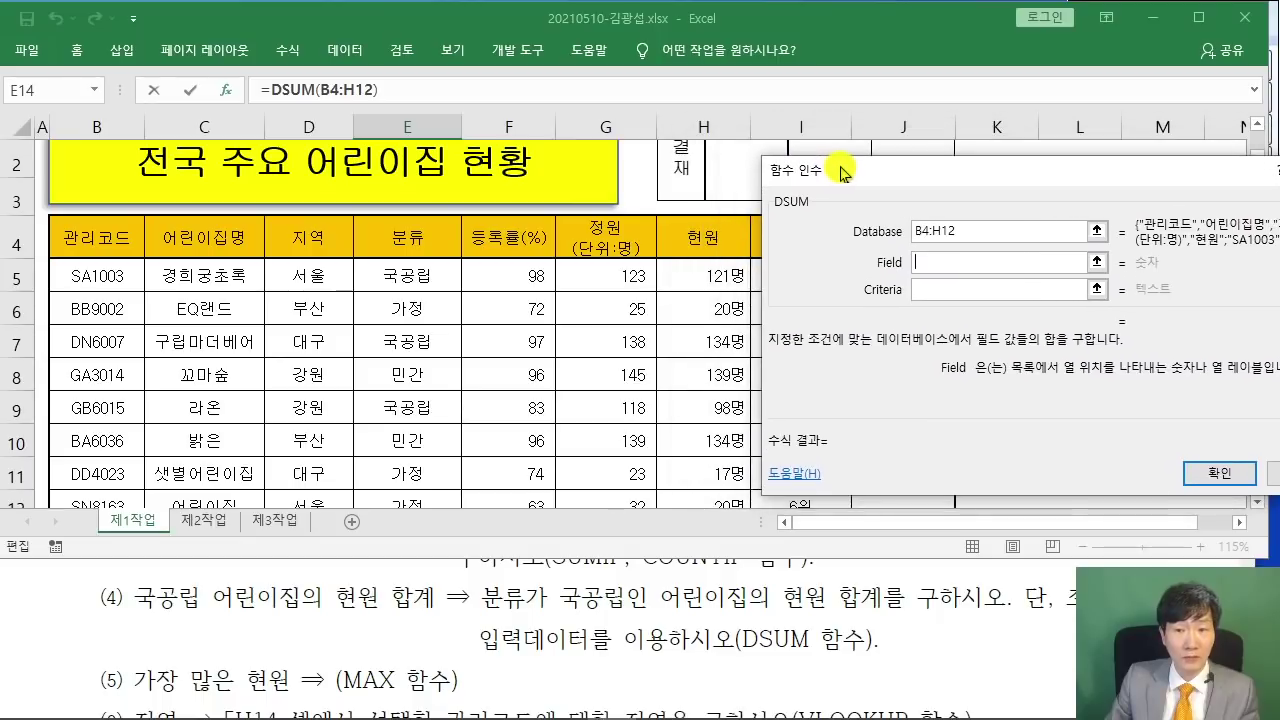
- Complete DSUM with field H4 and criteria E4:E5, giving the 국공립 현원 total of 353
left_click(700, 236)
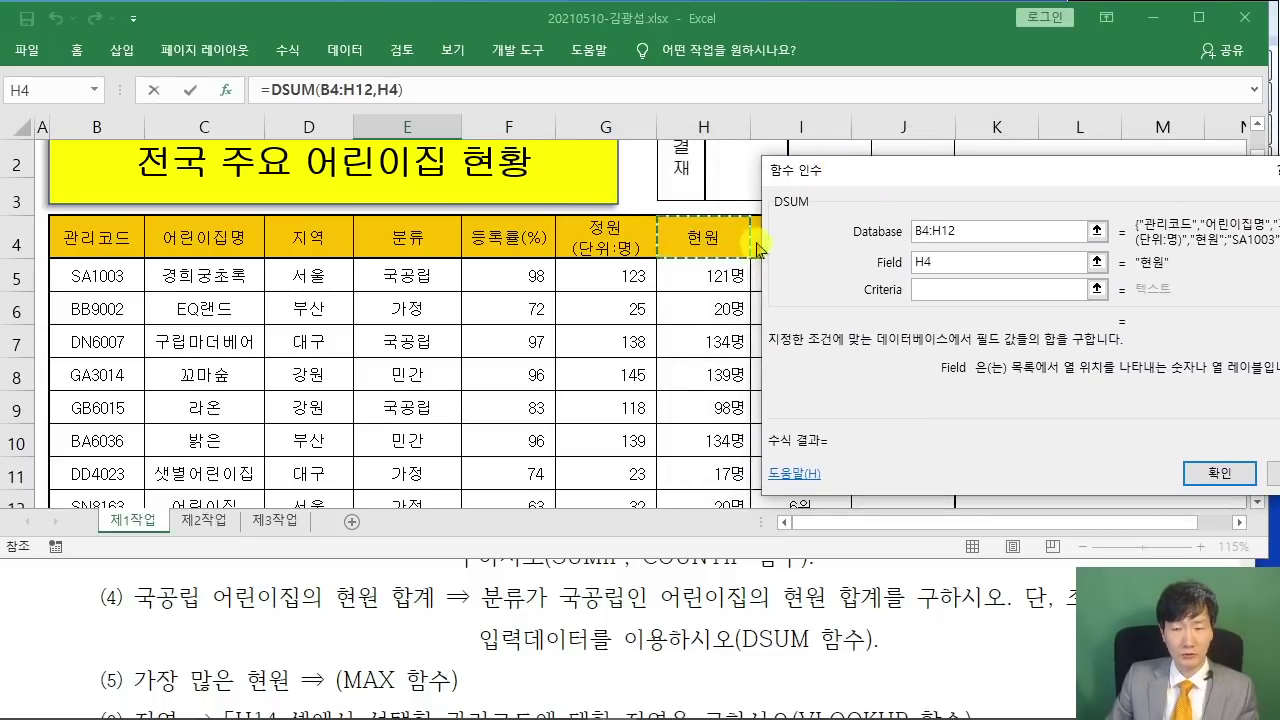
left_click_drag(920, 180, 877, 180)
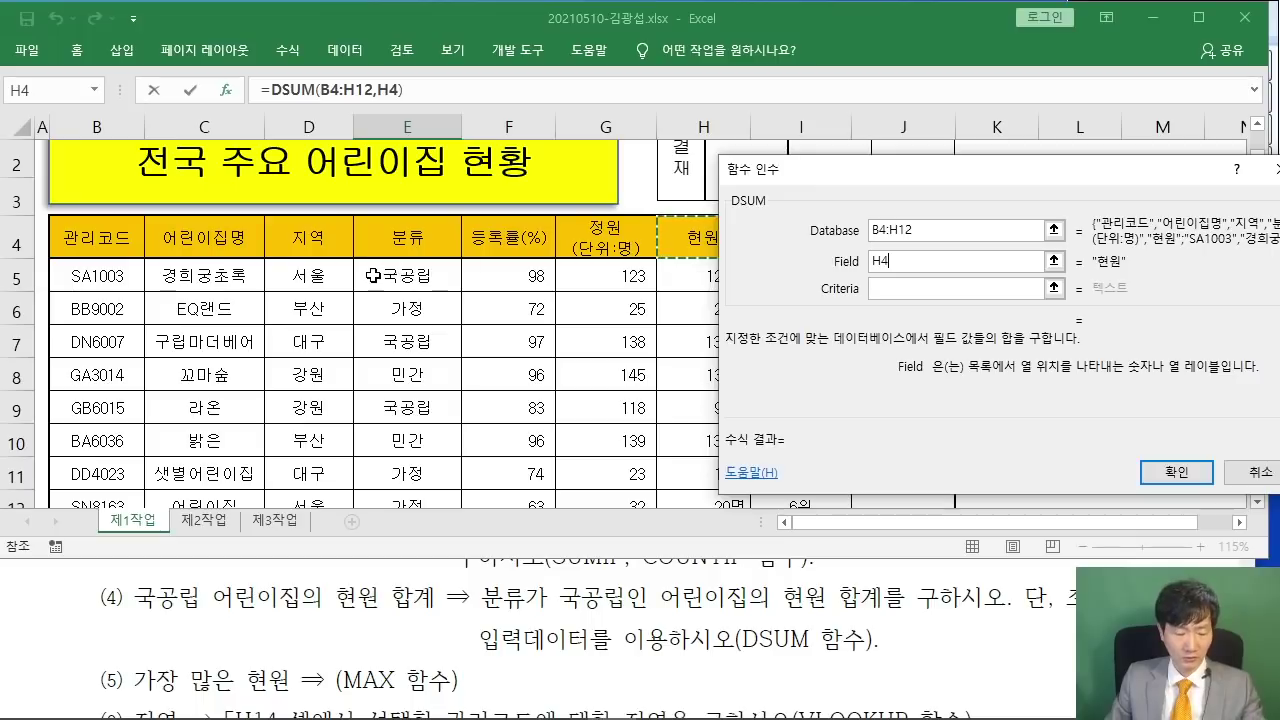
left_click_drag(348, 204, 460, 294)
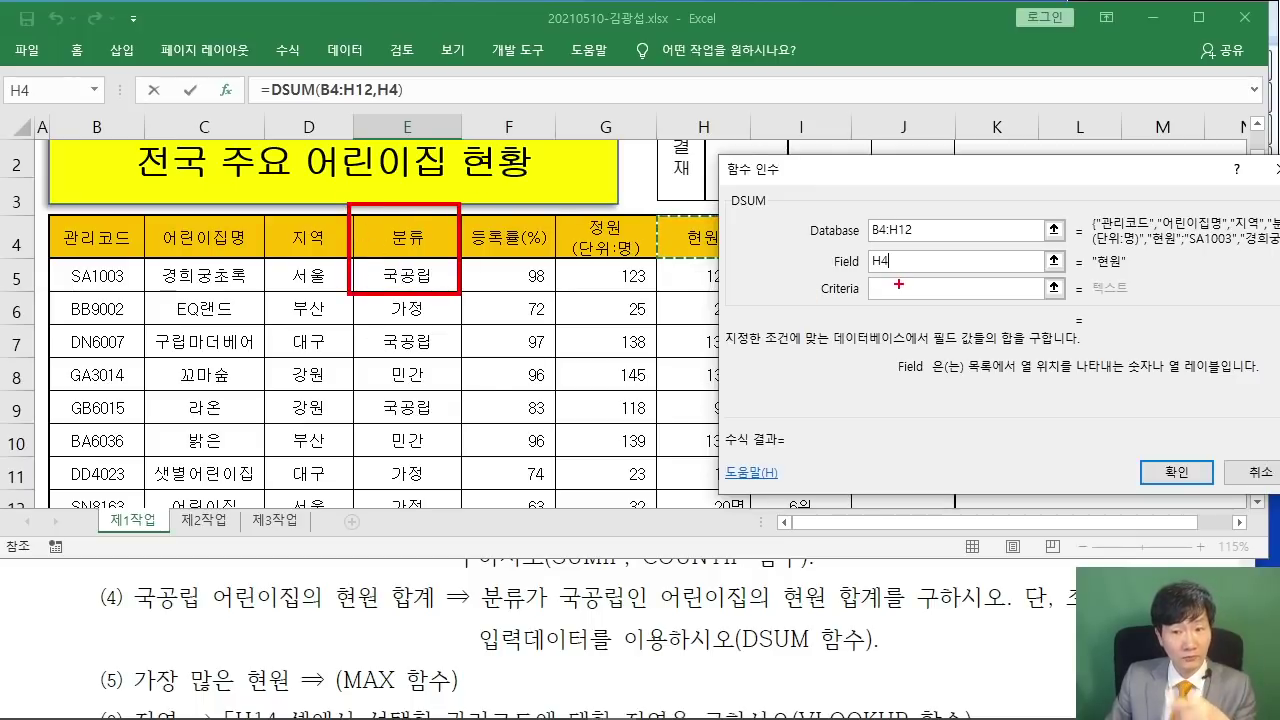
left_click_drag(882, 293, 785, 350)
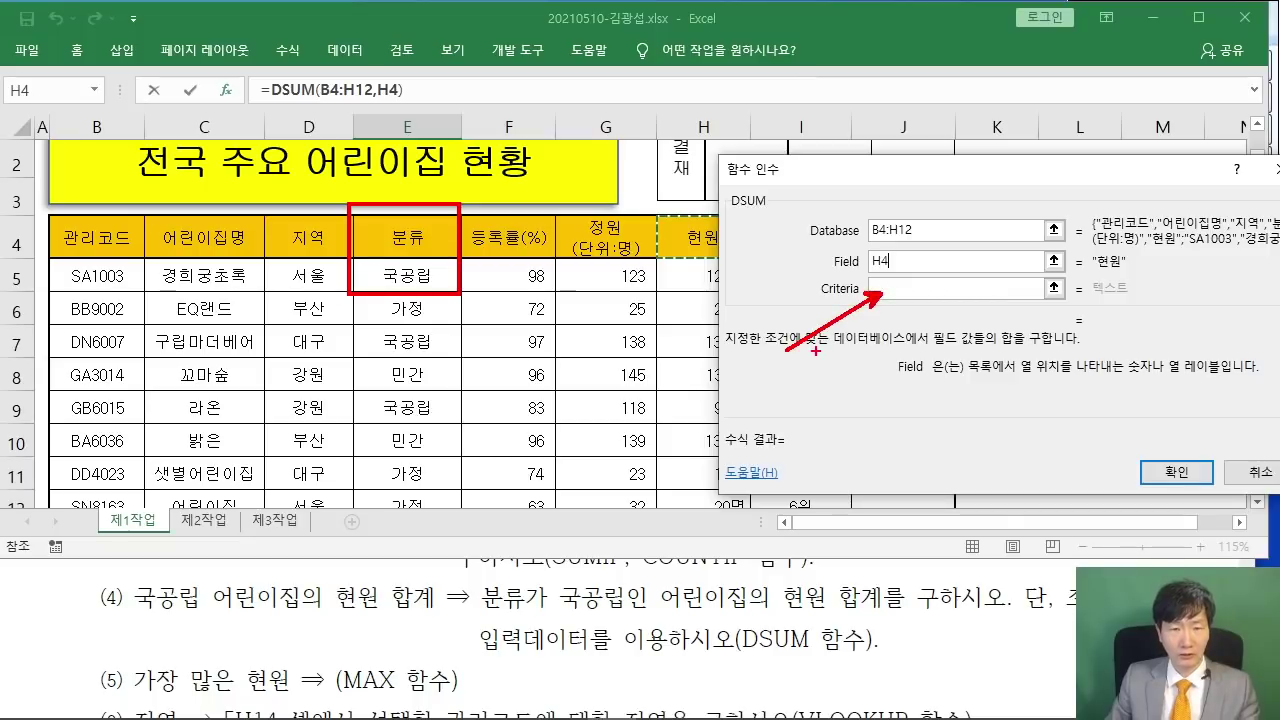
key("Escape")
left_click_drag(797, 172, 557, 174)
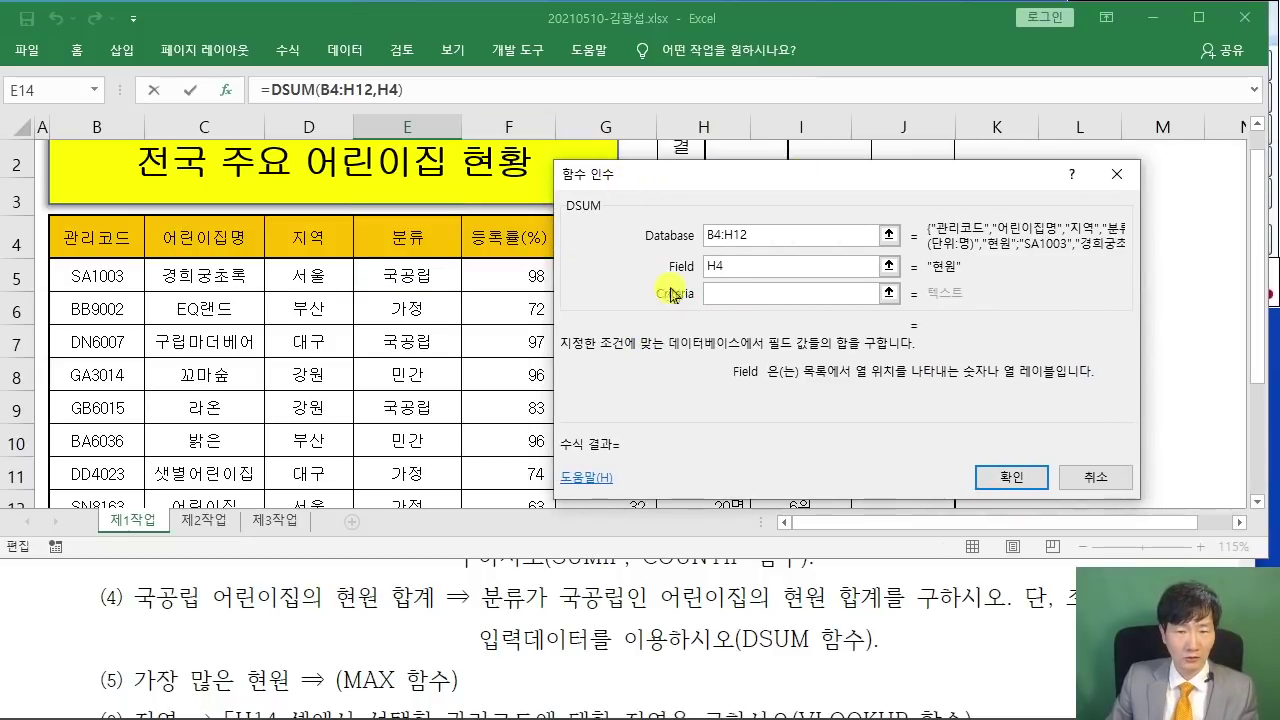
left_click(737, 292)
left_click_drag(385, 224, 386, 276)
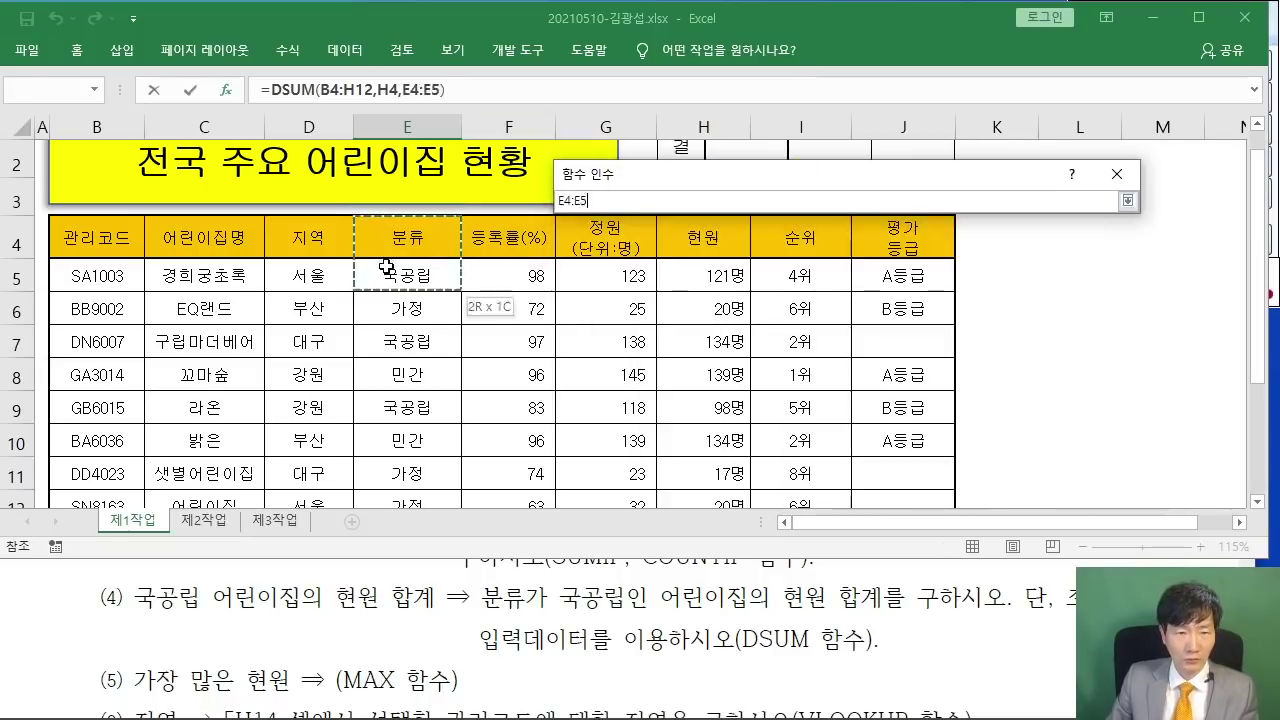
left_click_drag(682, 180, 498, 152)
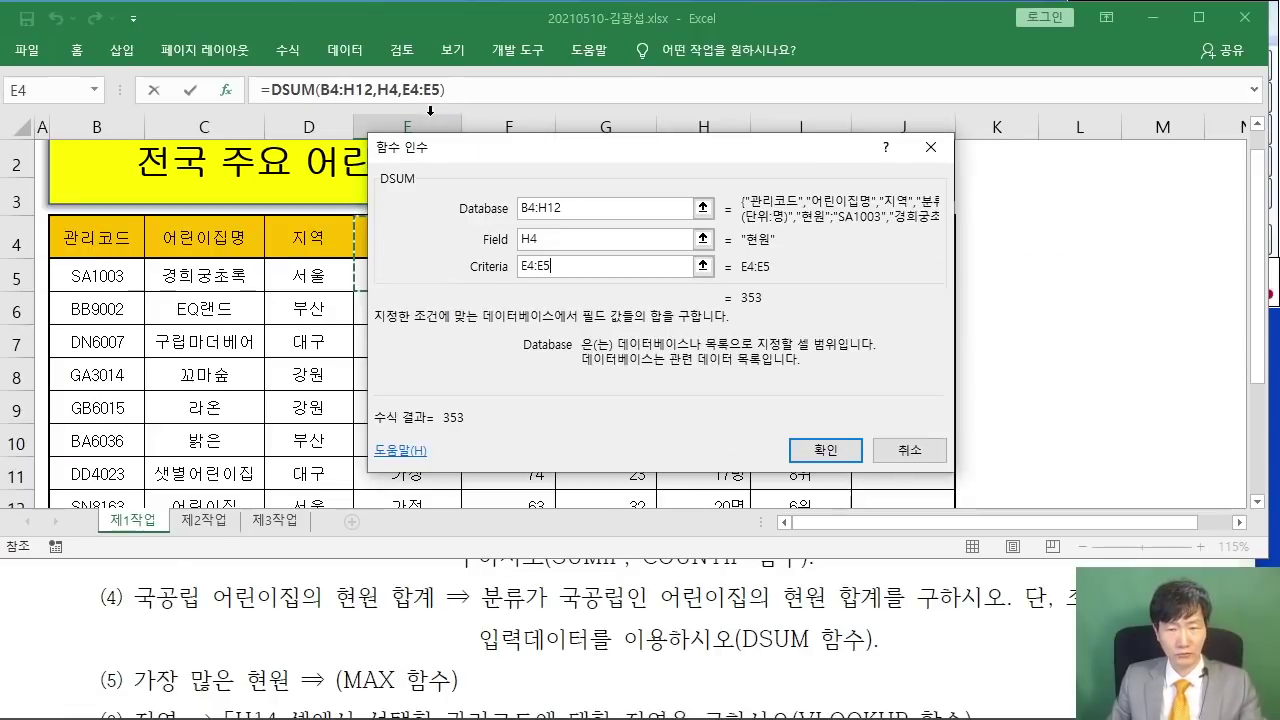
left_click(820, 440)
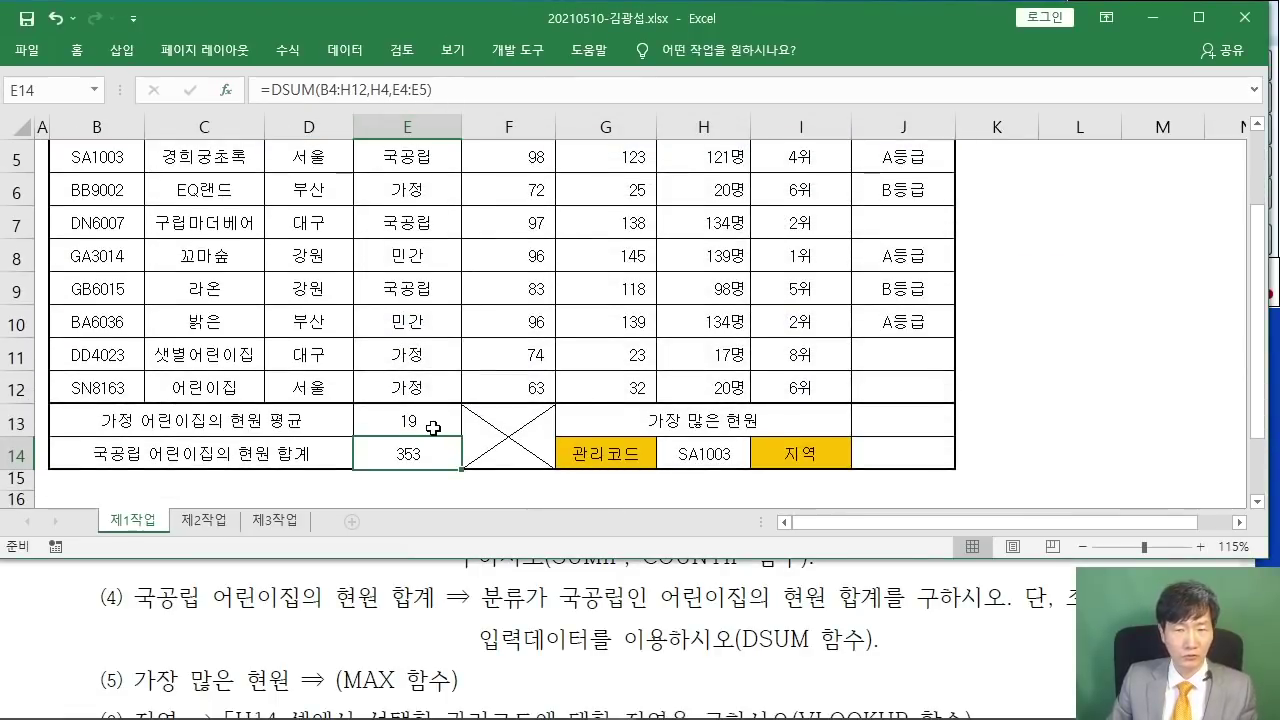
- Review the PDF's next requirement, the largest 현원 (가장 많은 현원)
left_click(465, 600)
scroll(483, 604, "up", 2)
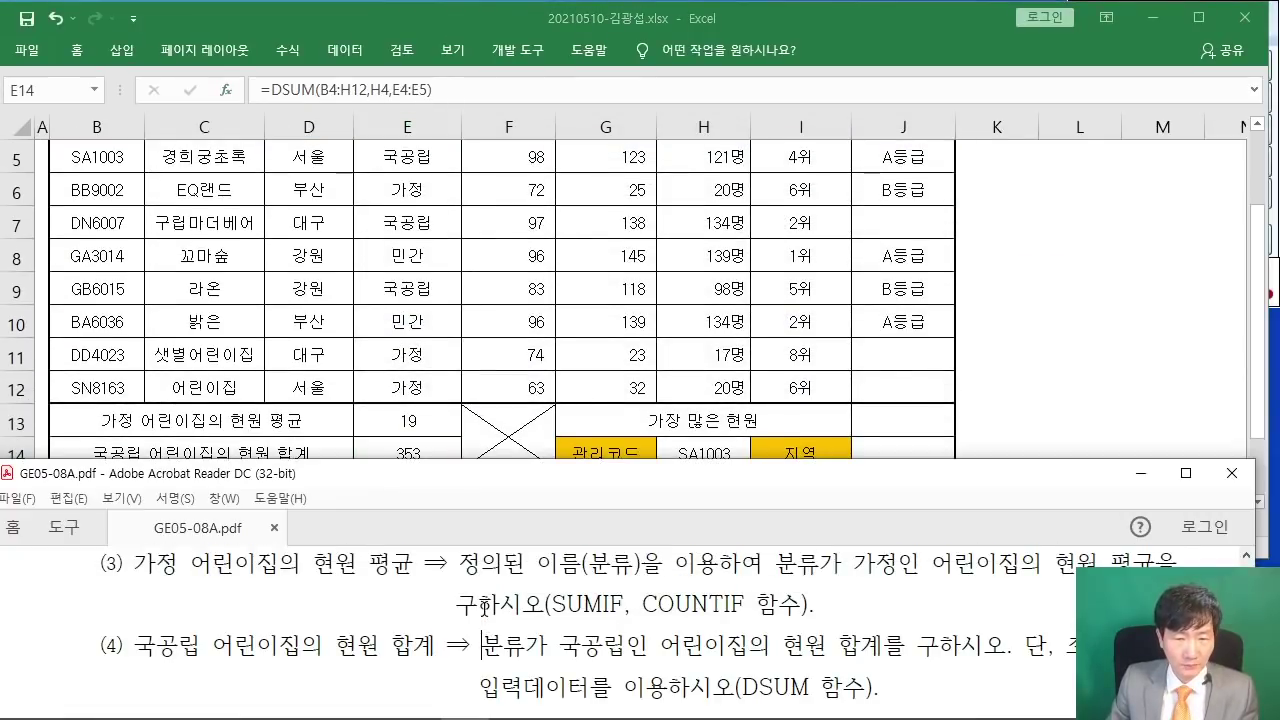
scroll(483, 604, "up", 1)
scroll(483, 604, "down", 4)
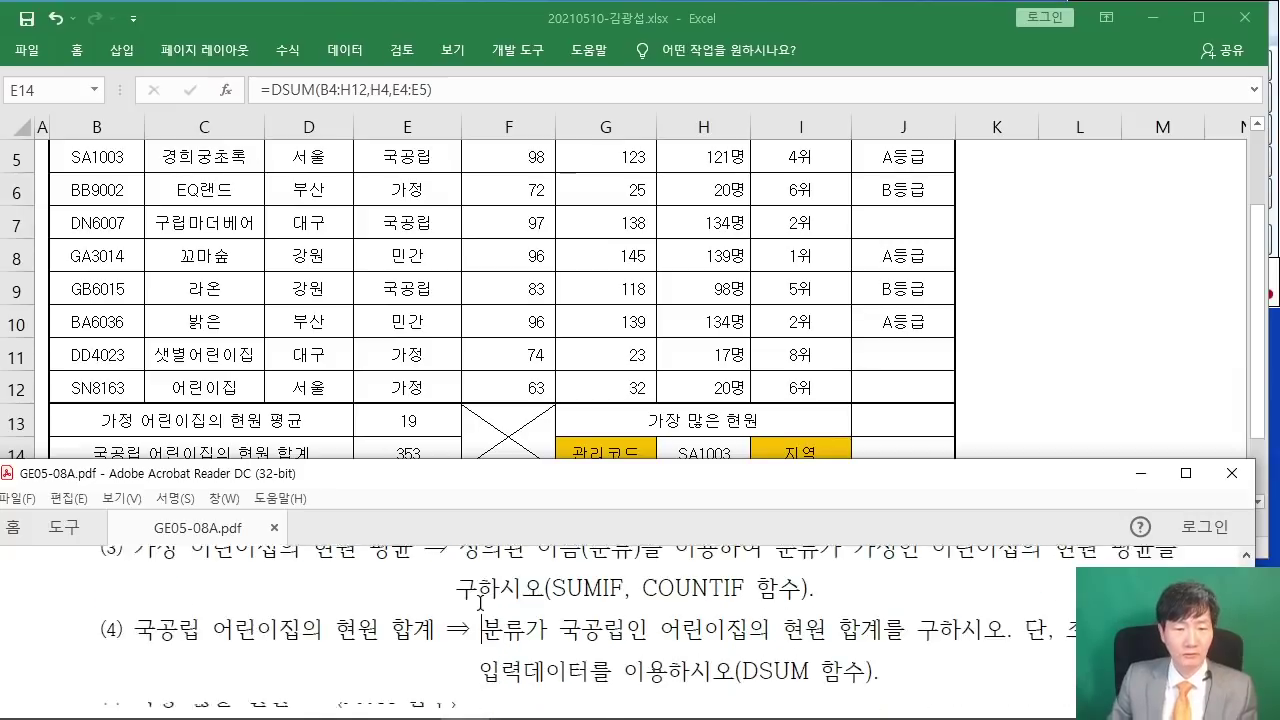
scroll(483, 600, "down", 1)
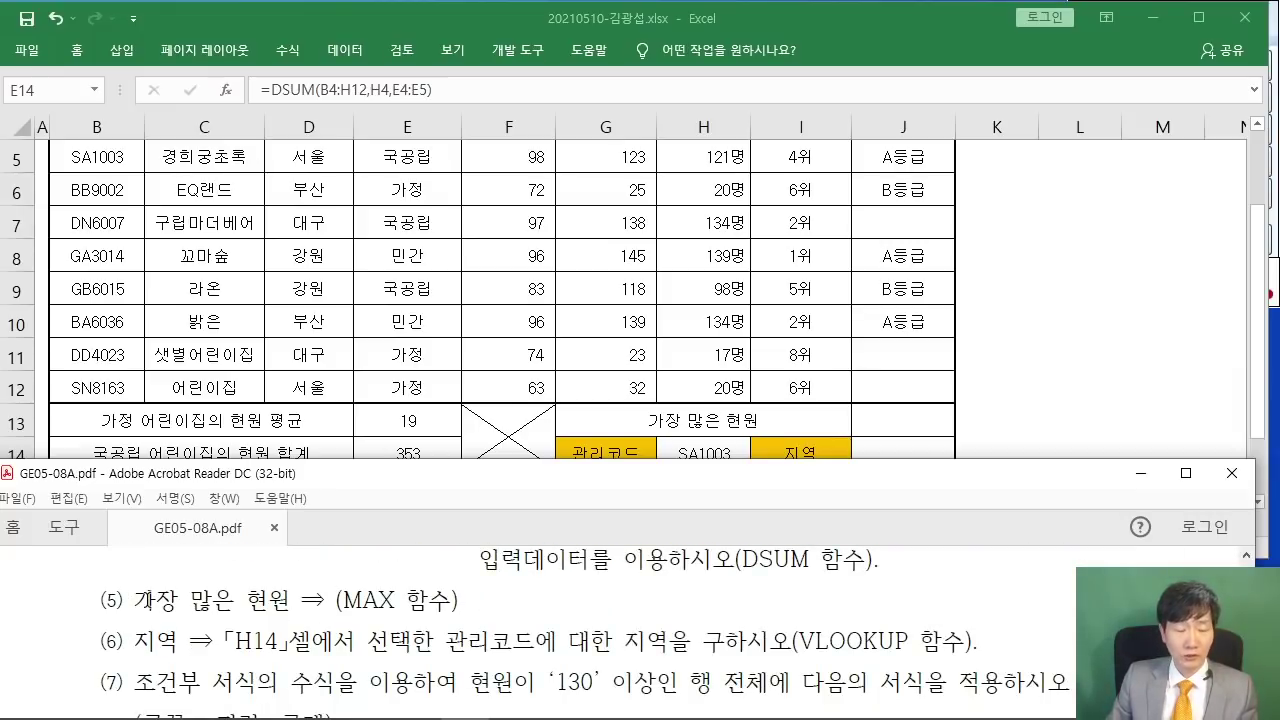
left_click_drag(134, 600, 290, 600)
- Select cell J13 and insert the MAX function
left_click(884, 403)
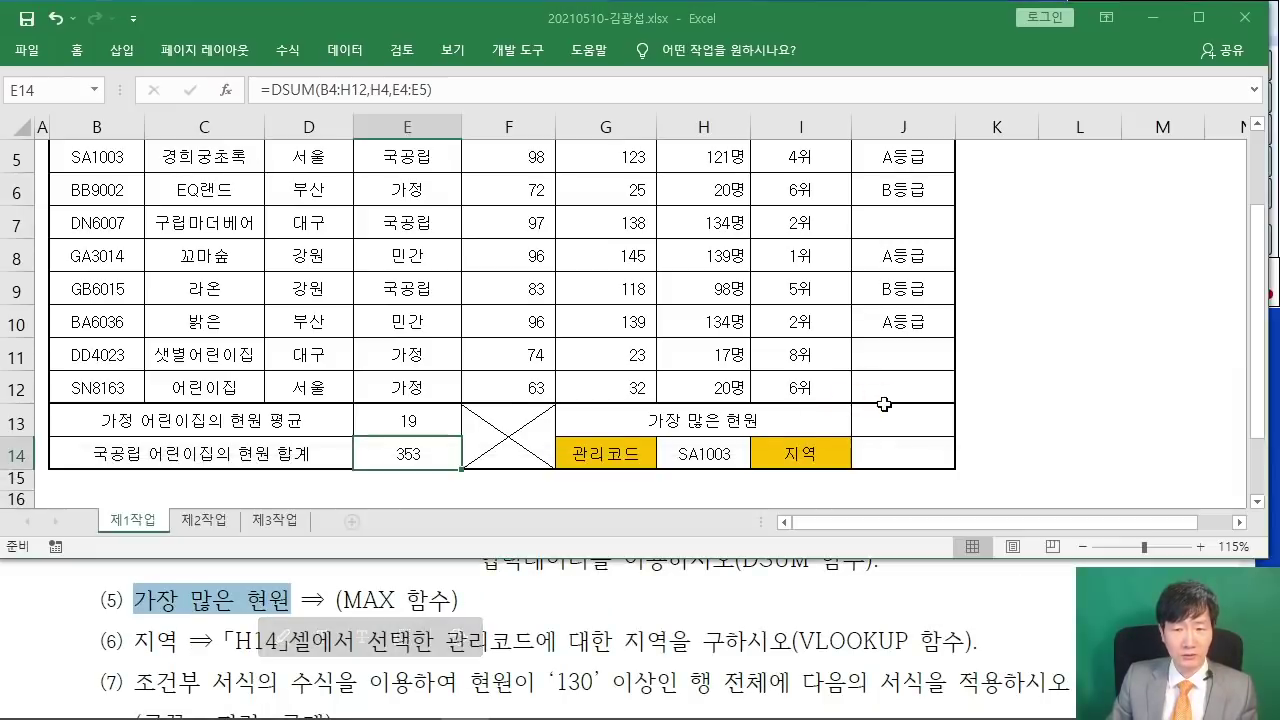
left_click(885, 407)
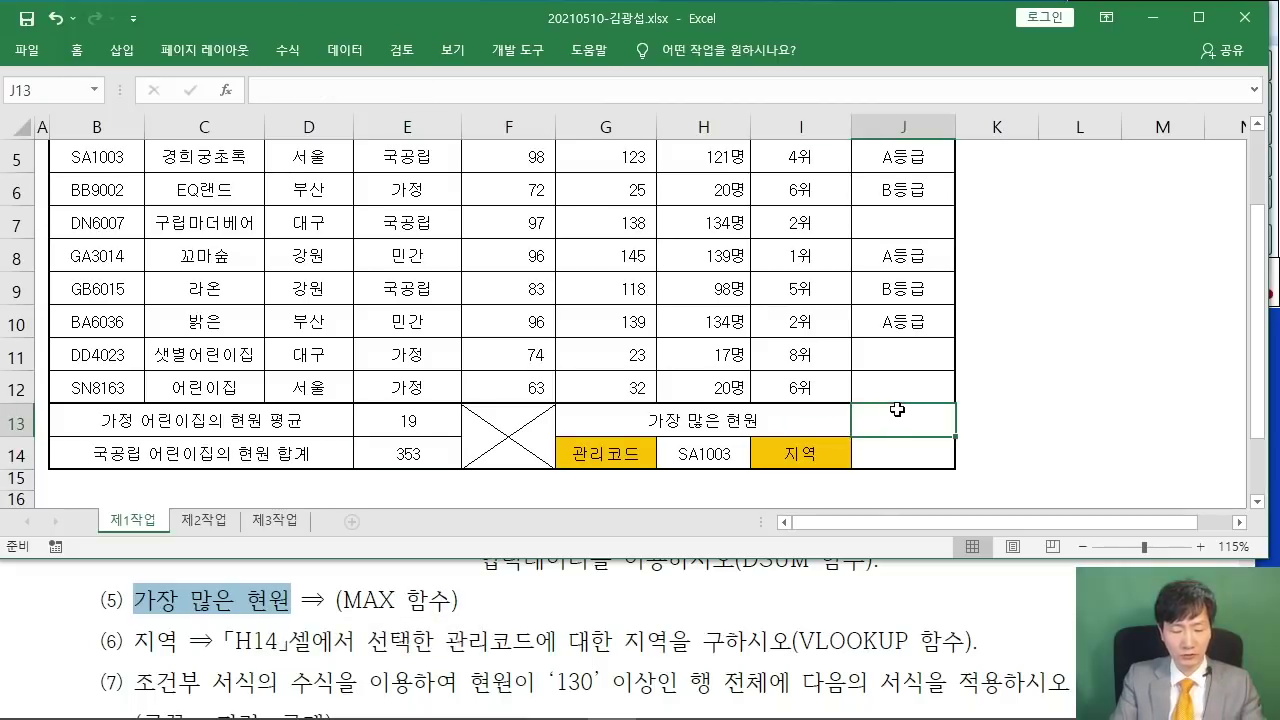
type("=")
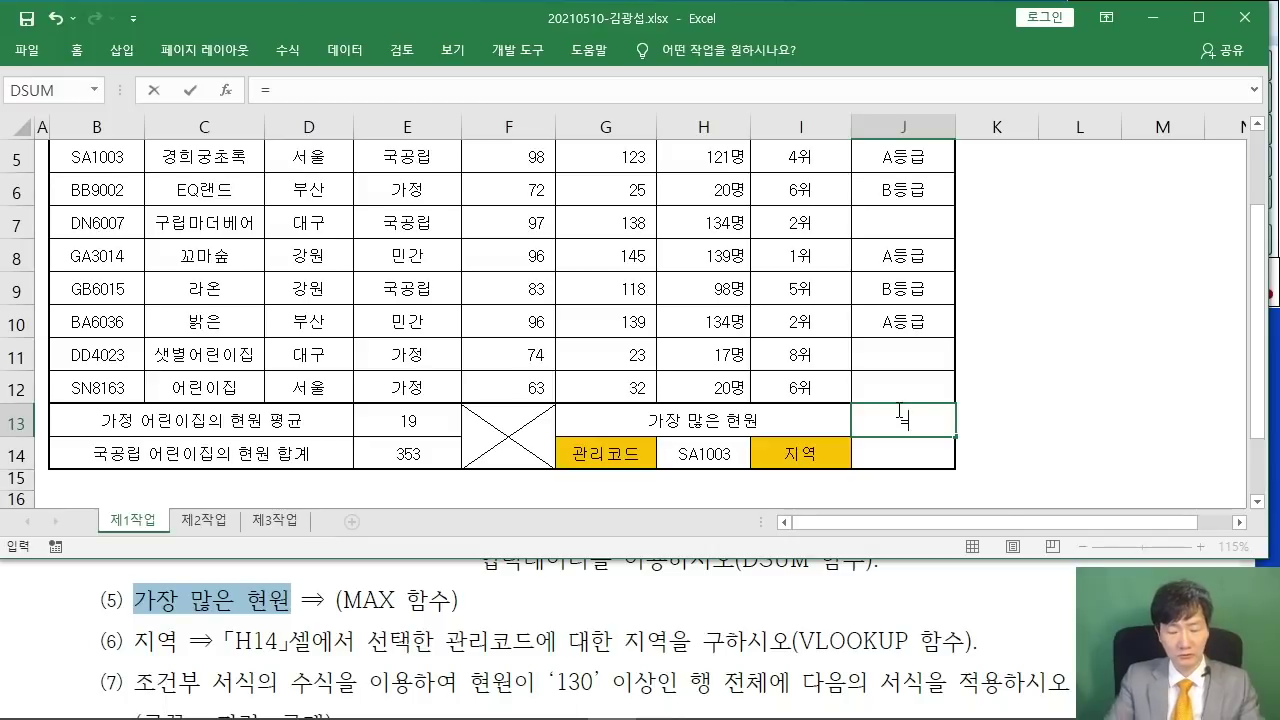
key("BackSpace")
left_click(226, 90)
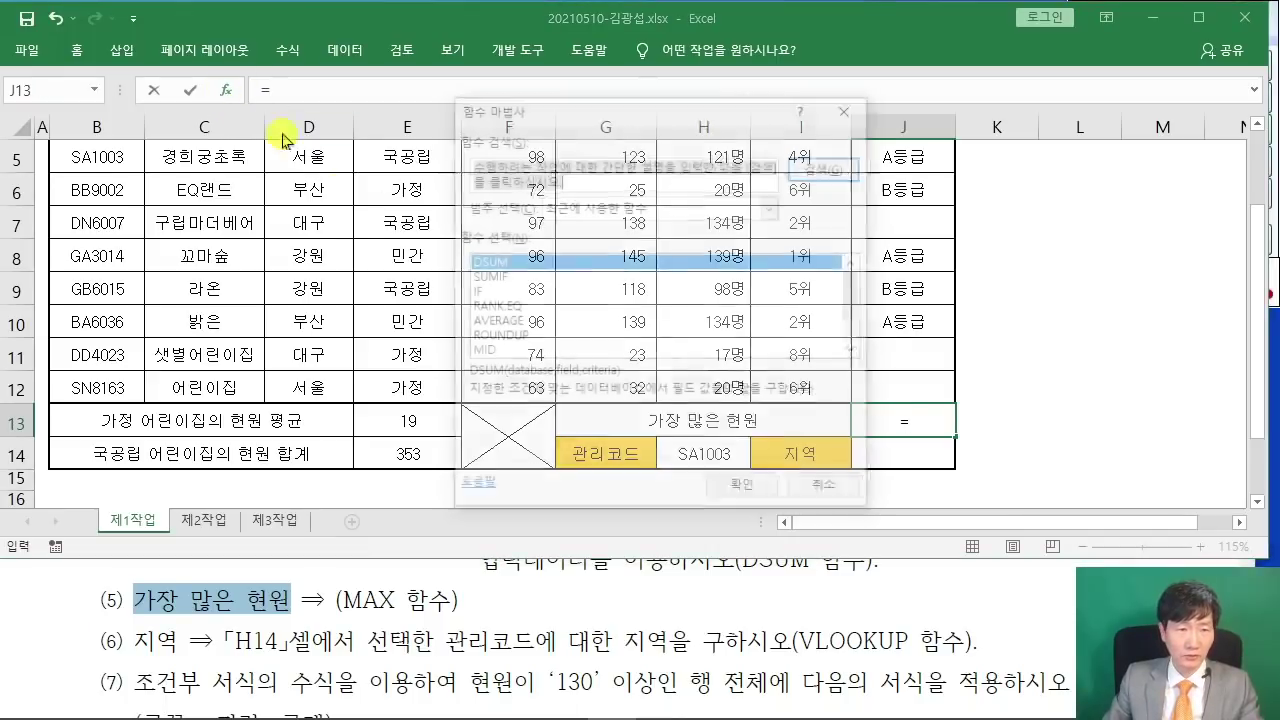
type("MAX")
key("Return")
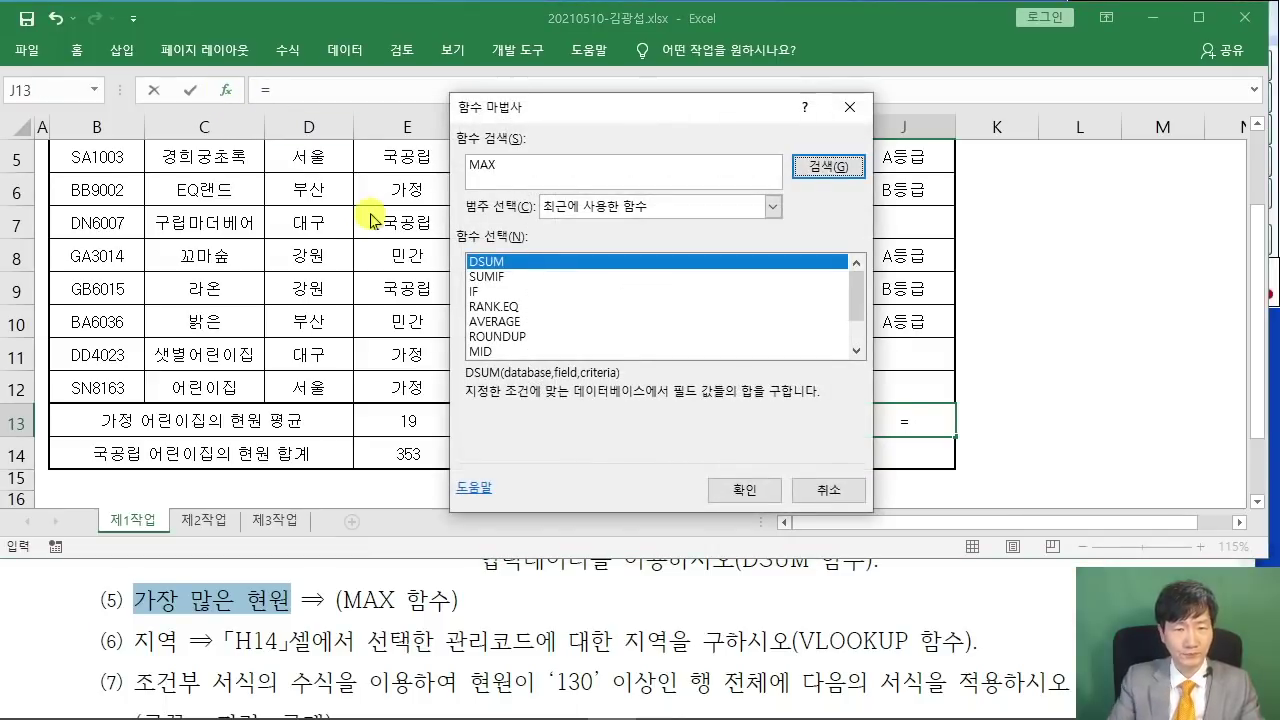
left_click(712, 487)
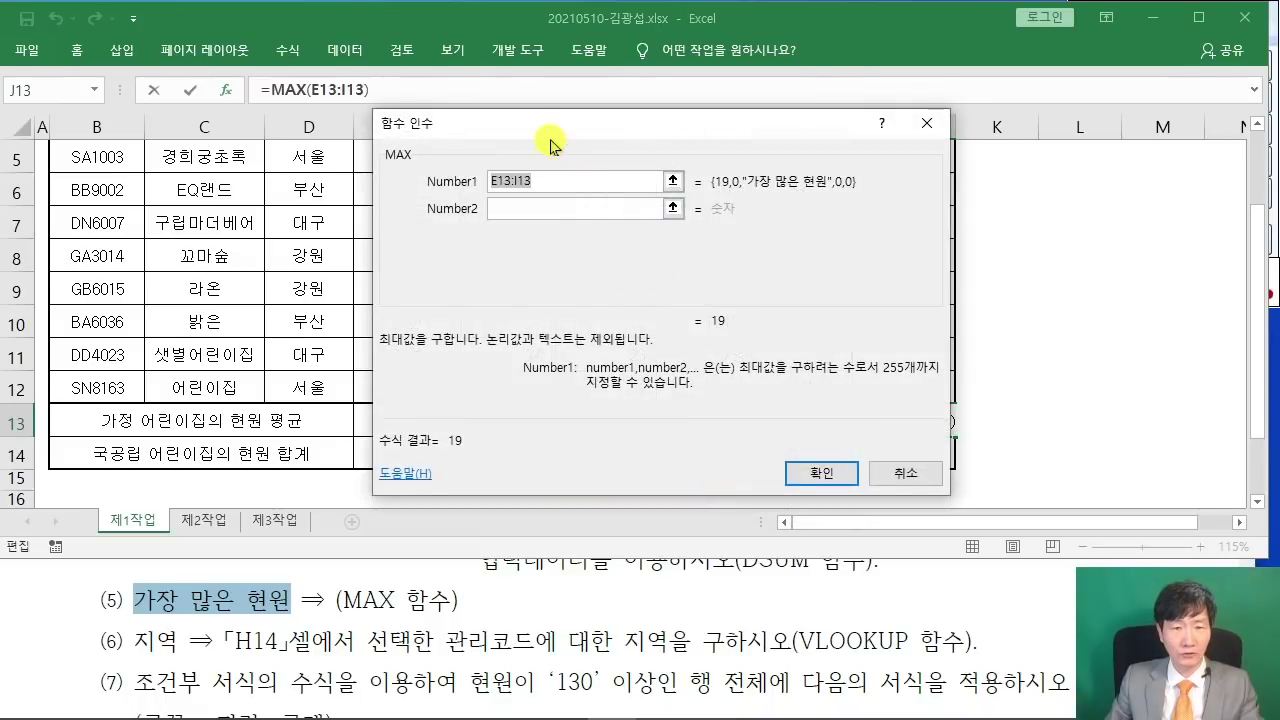
- Set MAX's range to H5:H12 so J13 shows 139명
left_click_drag(550, 125, 867, 106)
scroll(604, 240, "up", 1)
left_click_drag(698, 271, 697, 386)
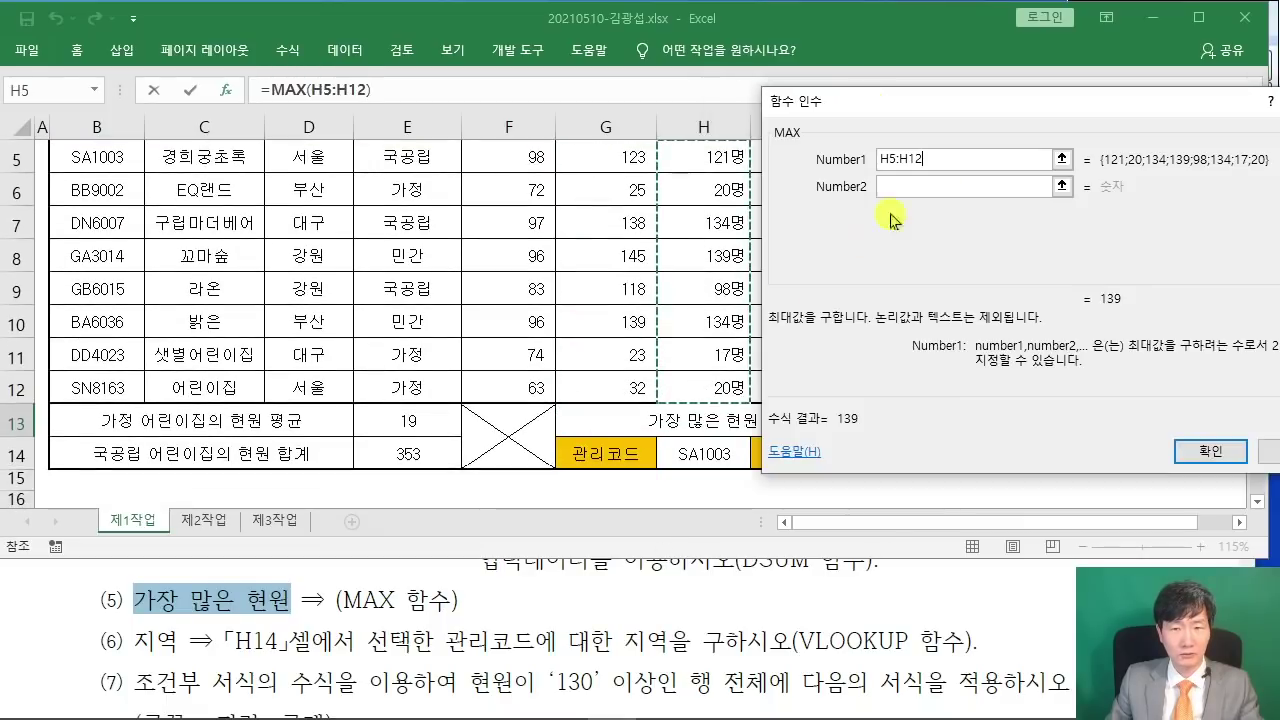
left_click_drag(977, 105, 471, 164)
scroll(688, 280, "up", 1)
scroll(688, 280, "down", 1)
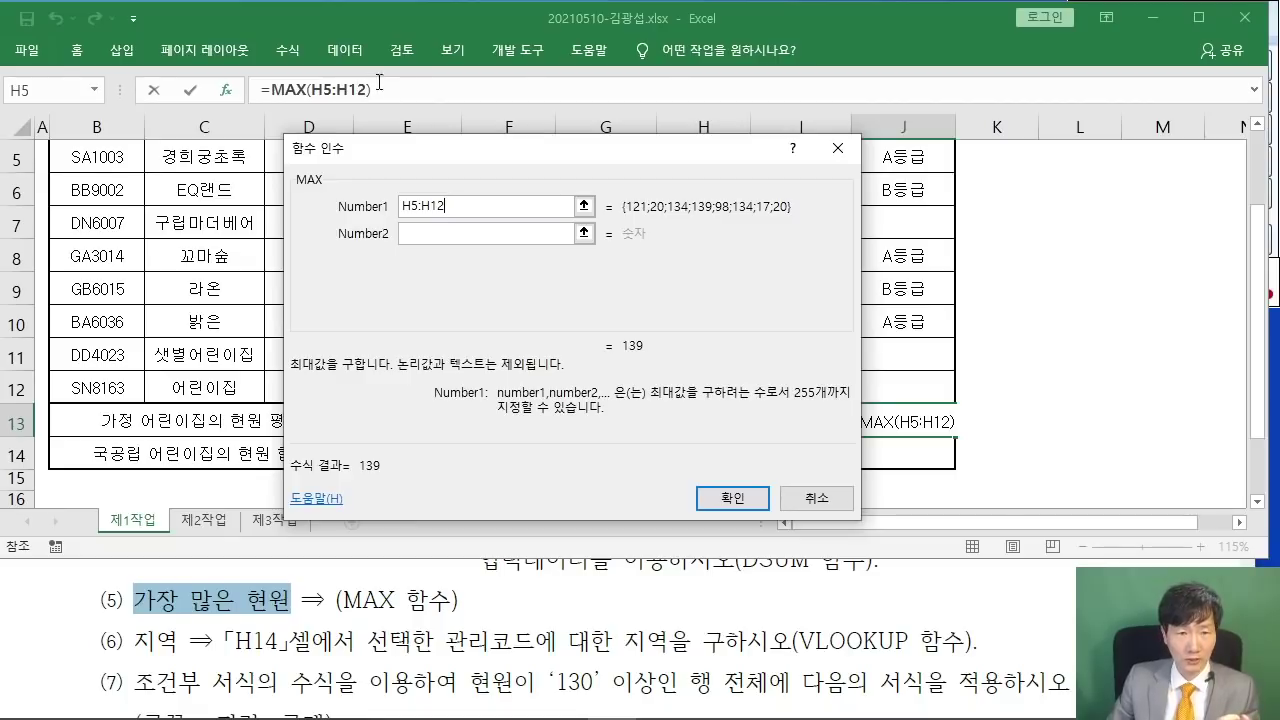
key("Return")
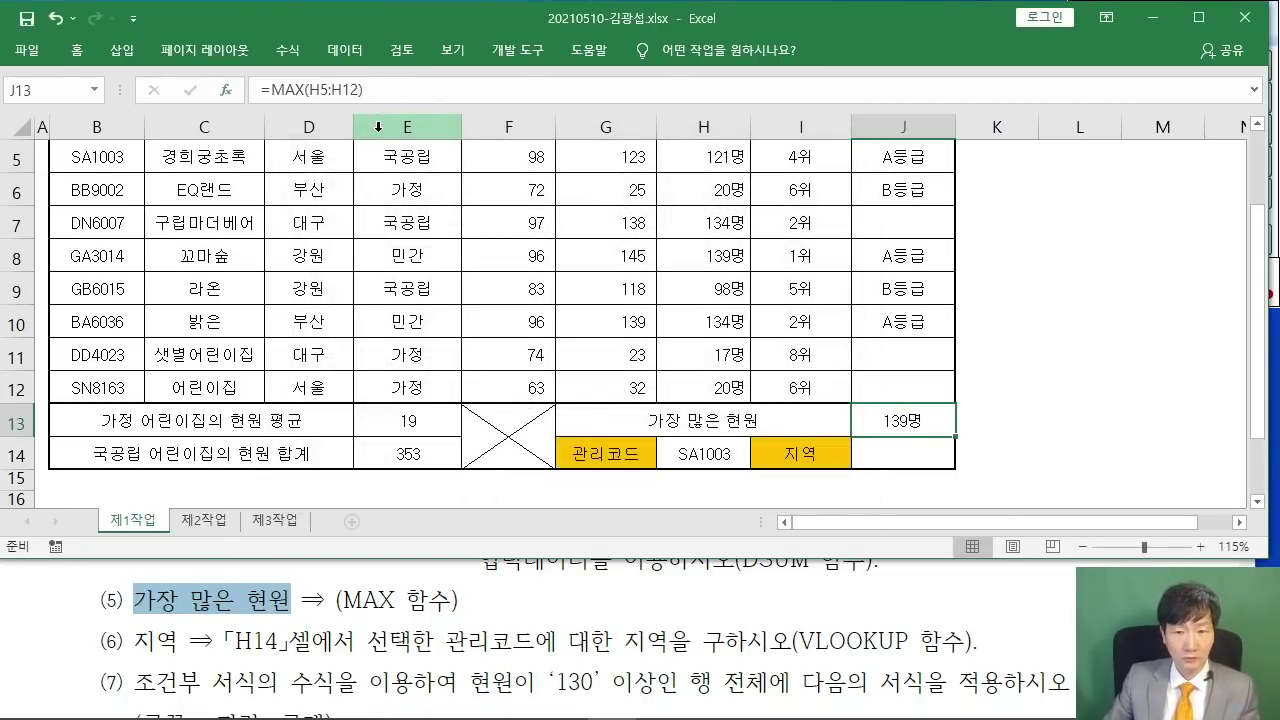
left_click(886, 457)
scroll(344, 608, "down", 1)
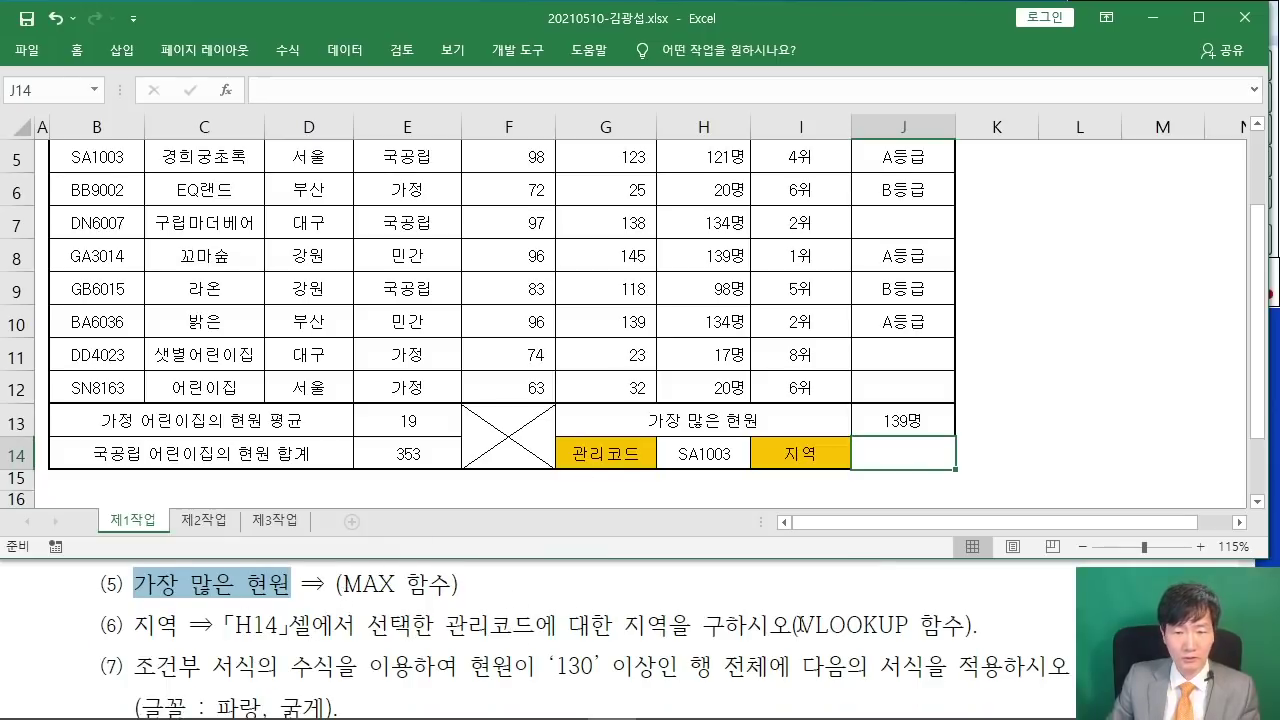
- Insert VLOOKUP into J14 with H14 as the lookup value
left_click(230, 89)
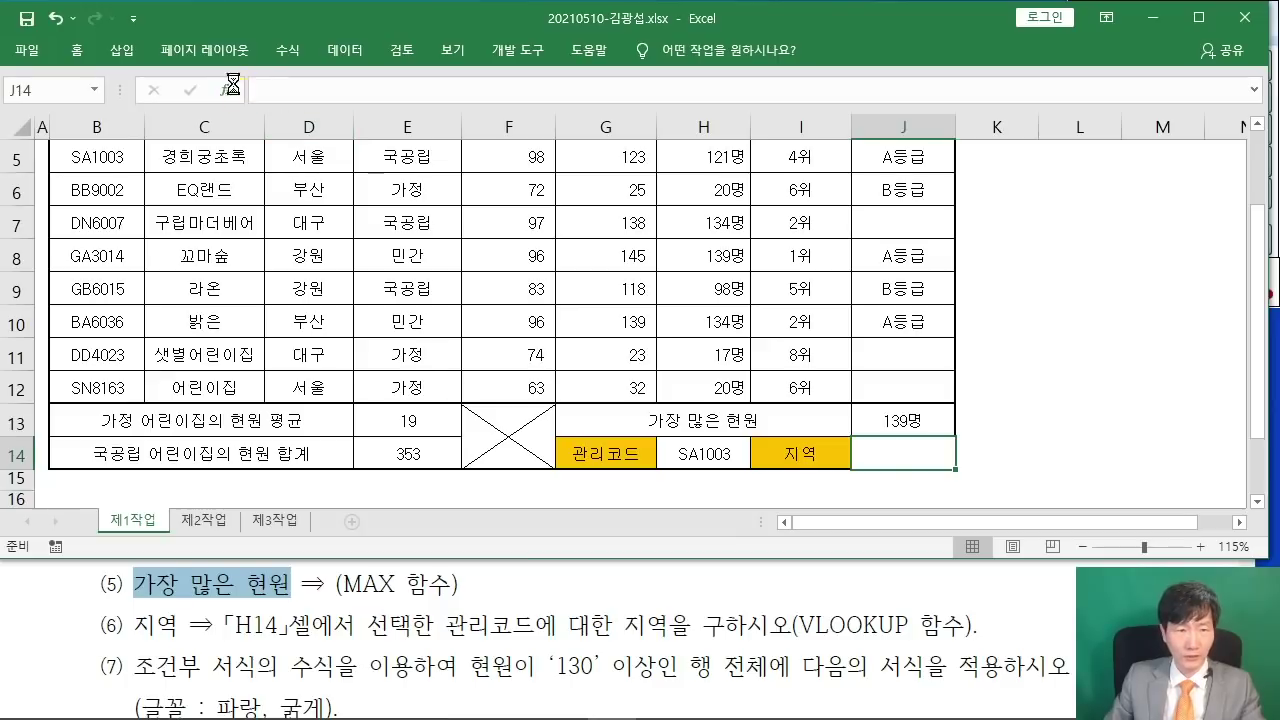
type("VLOOKUP")
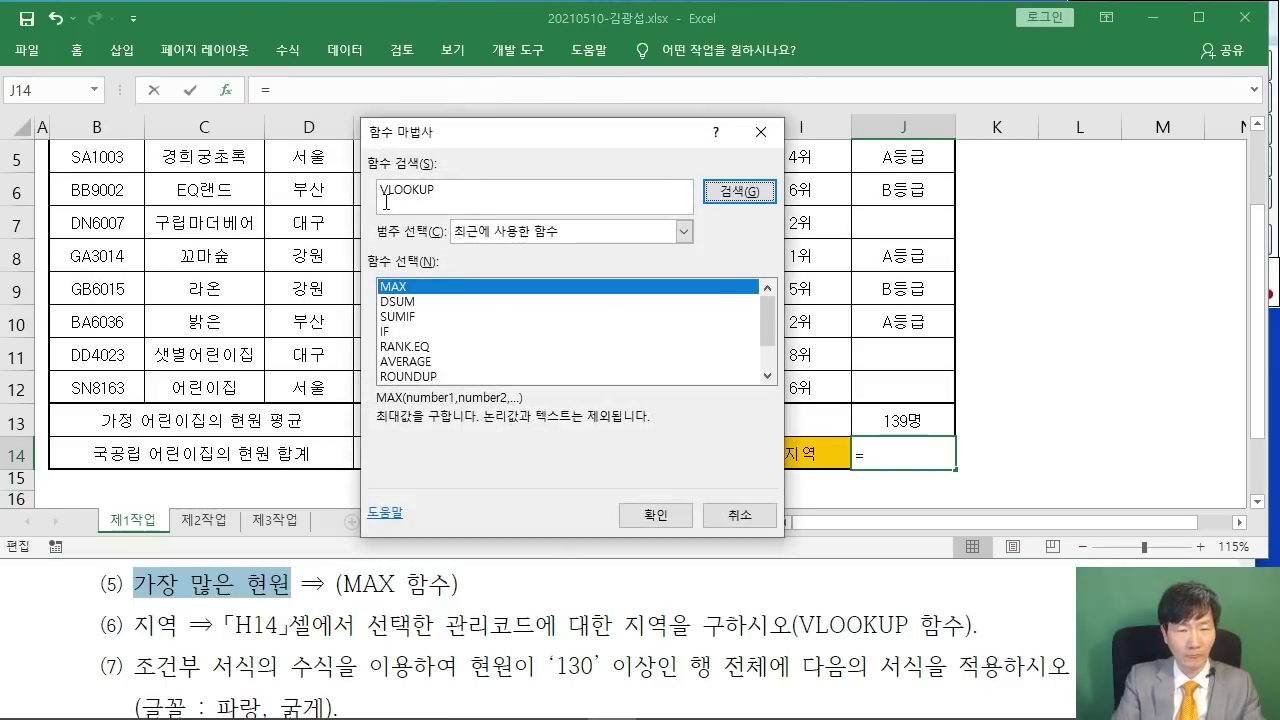
key("Return")
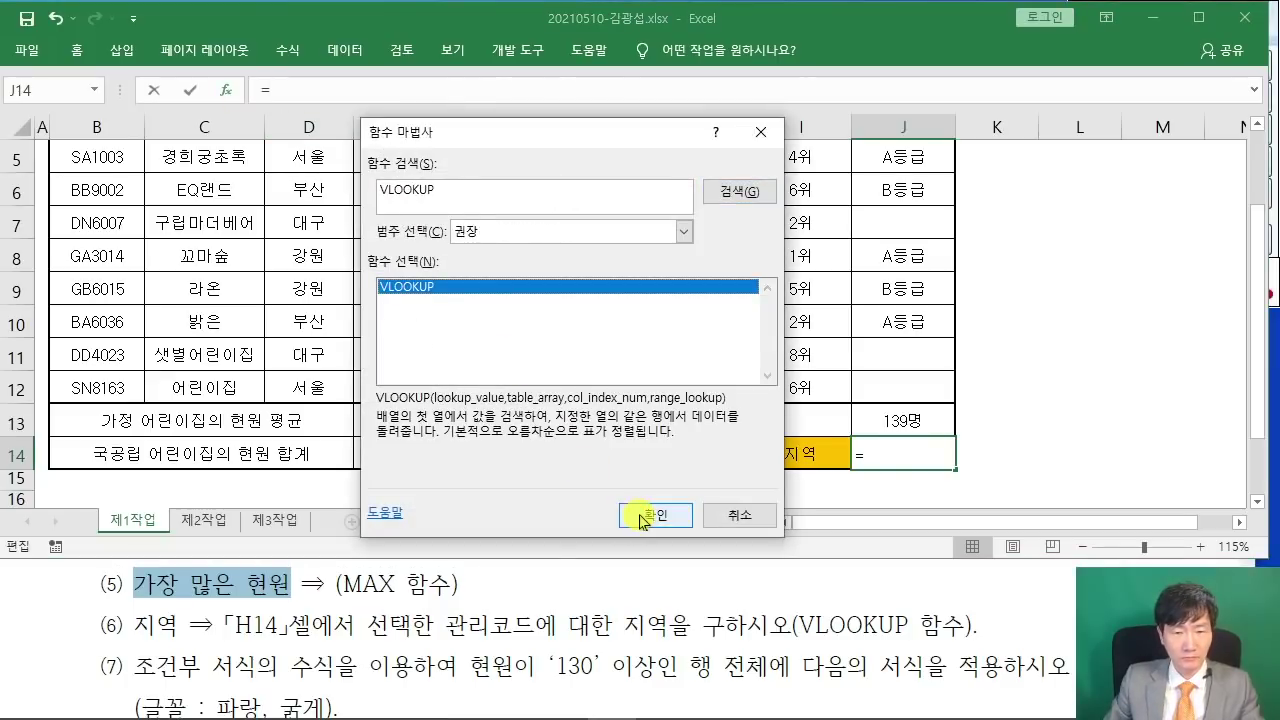
left_click(652, 515)
left_click(479, 212)
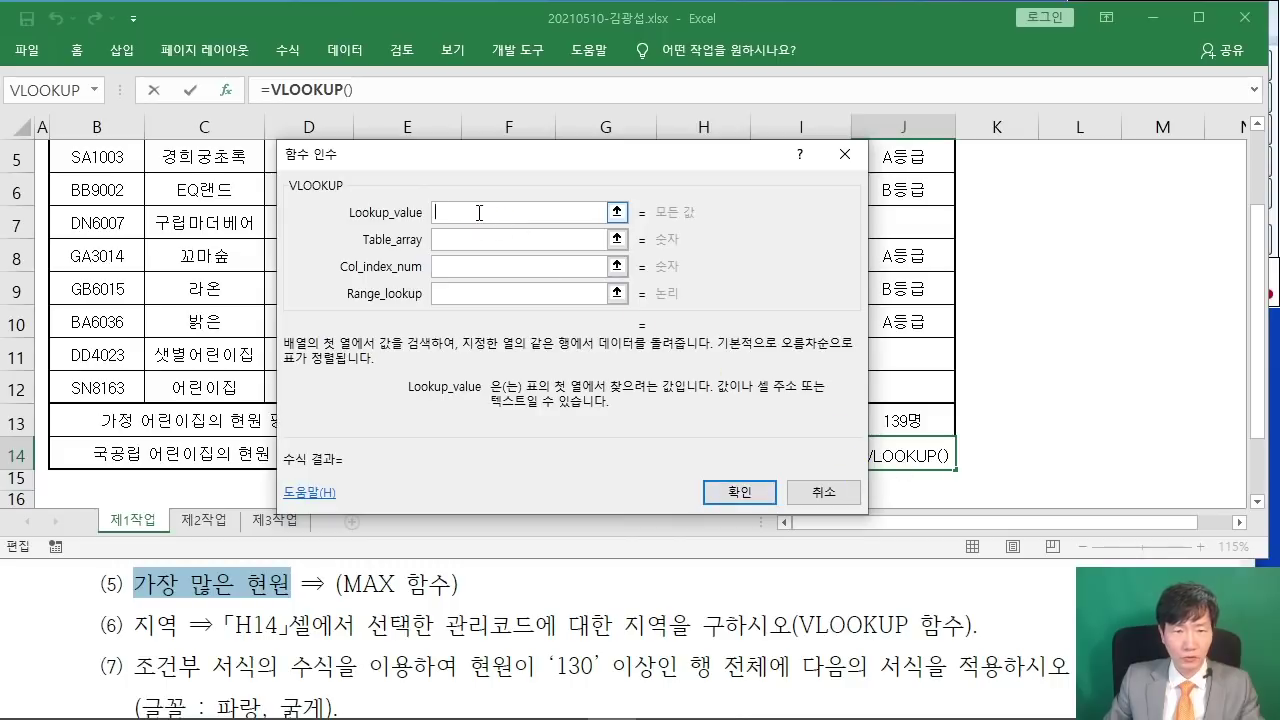
left_click_drag(530, 162, 870, 90)
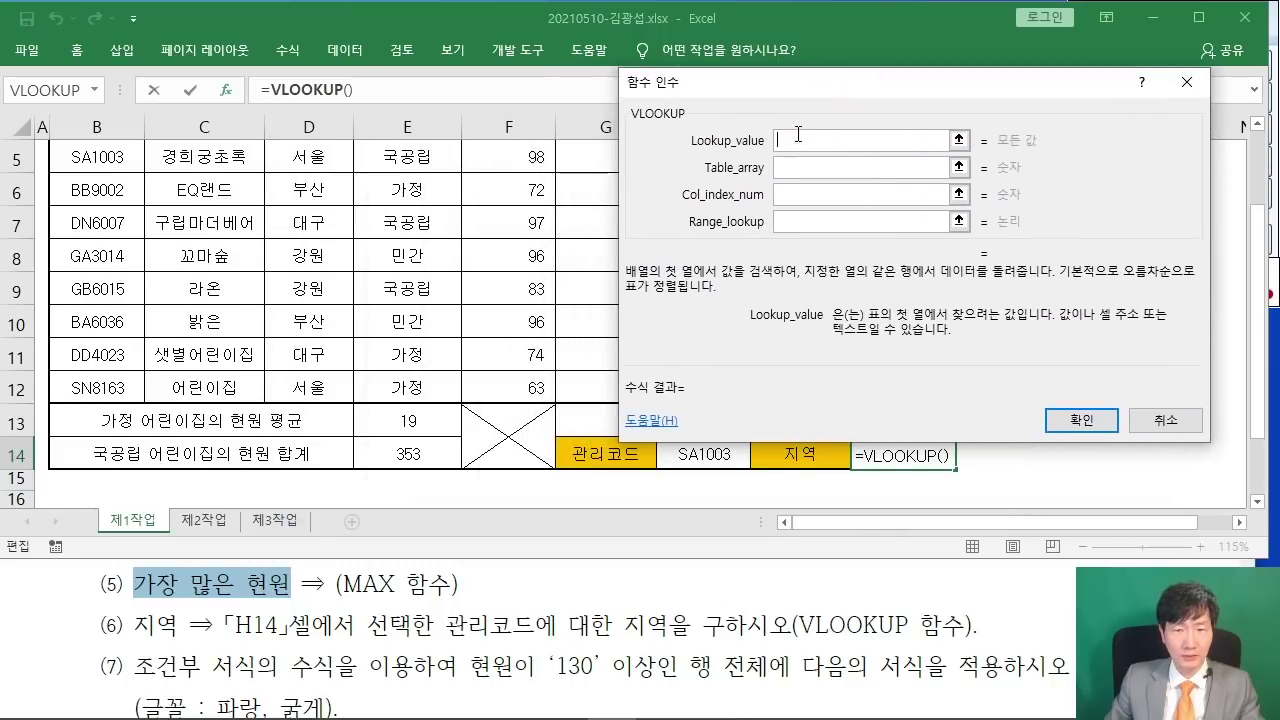
left_click(700, 453)
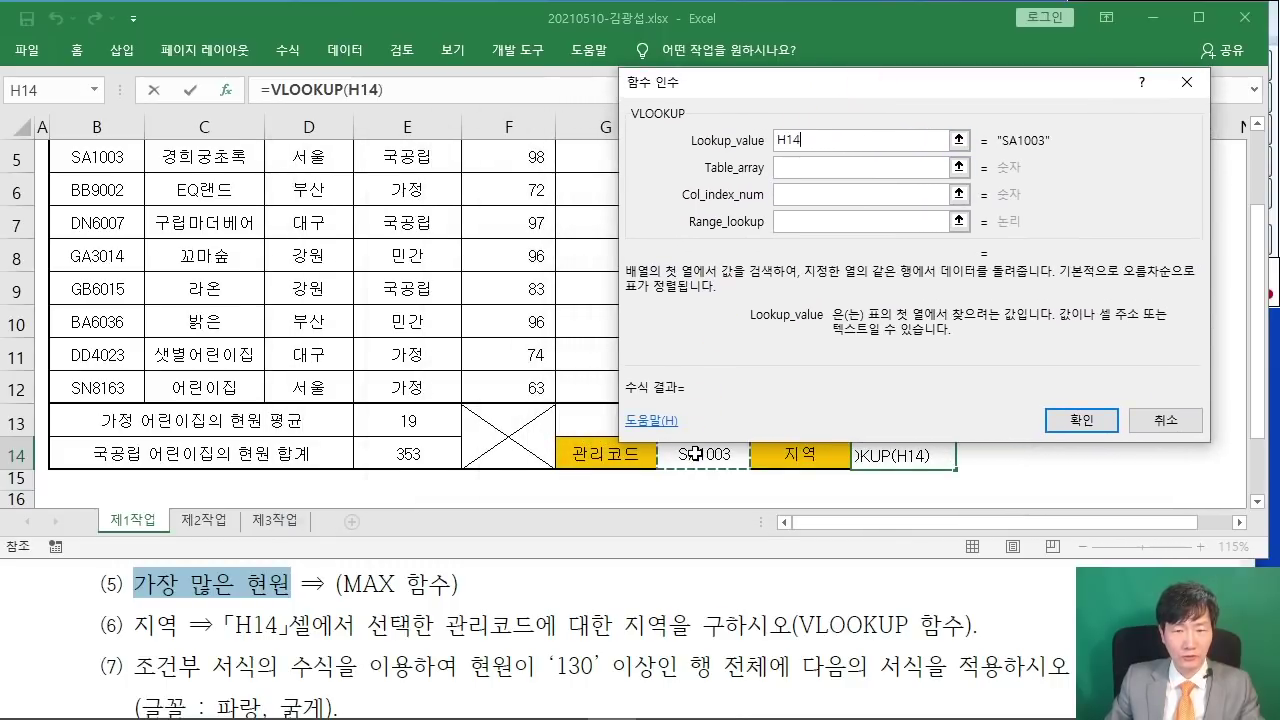
- Set the VLOOKUP table array to B5:H12
left_click(814, 166)
left_click_drag(740, 88, 750, 56)
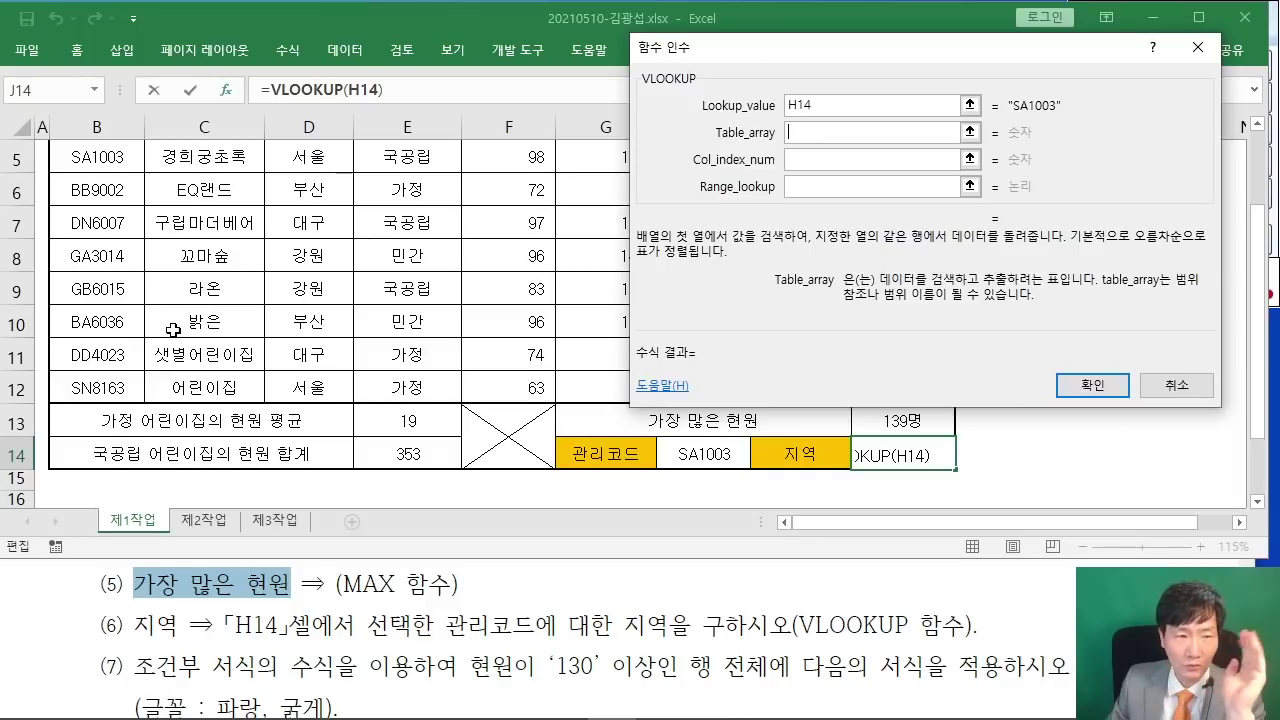
scroll(173, 330, "up", 1)
left_click(92, 270)
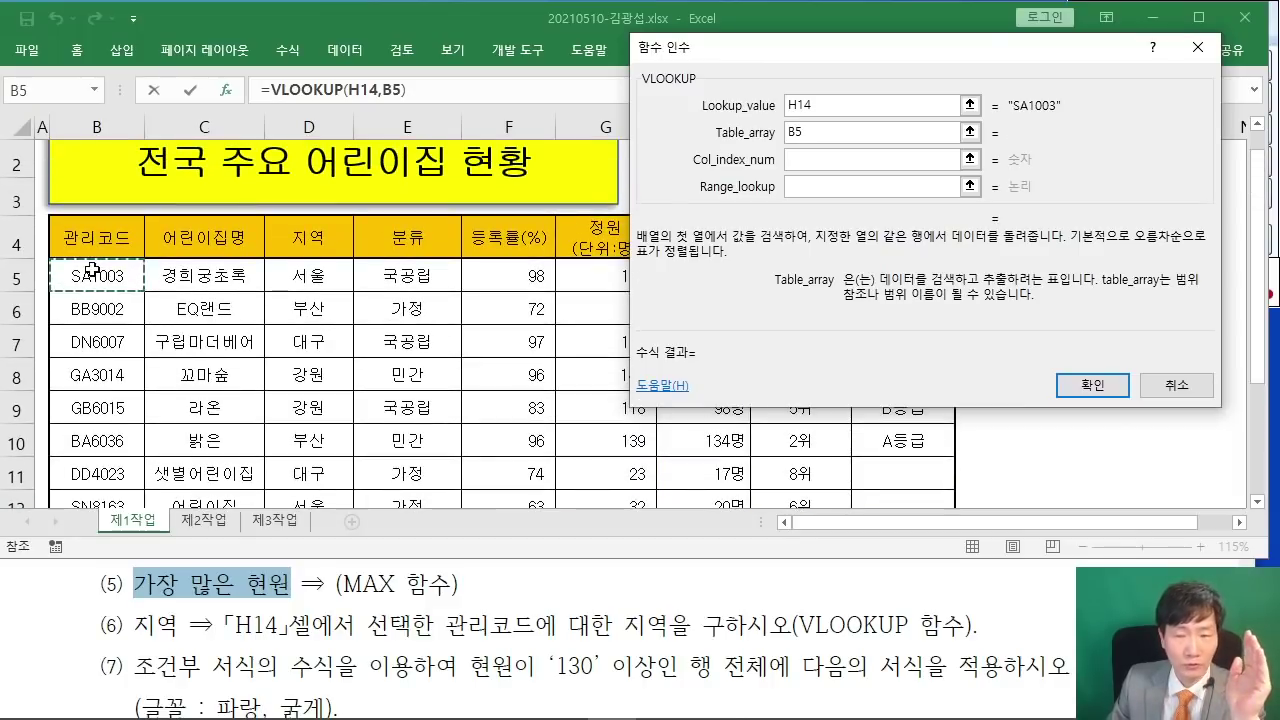
left_click_drag(92, 270, 713, 386)
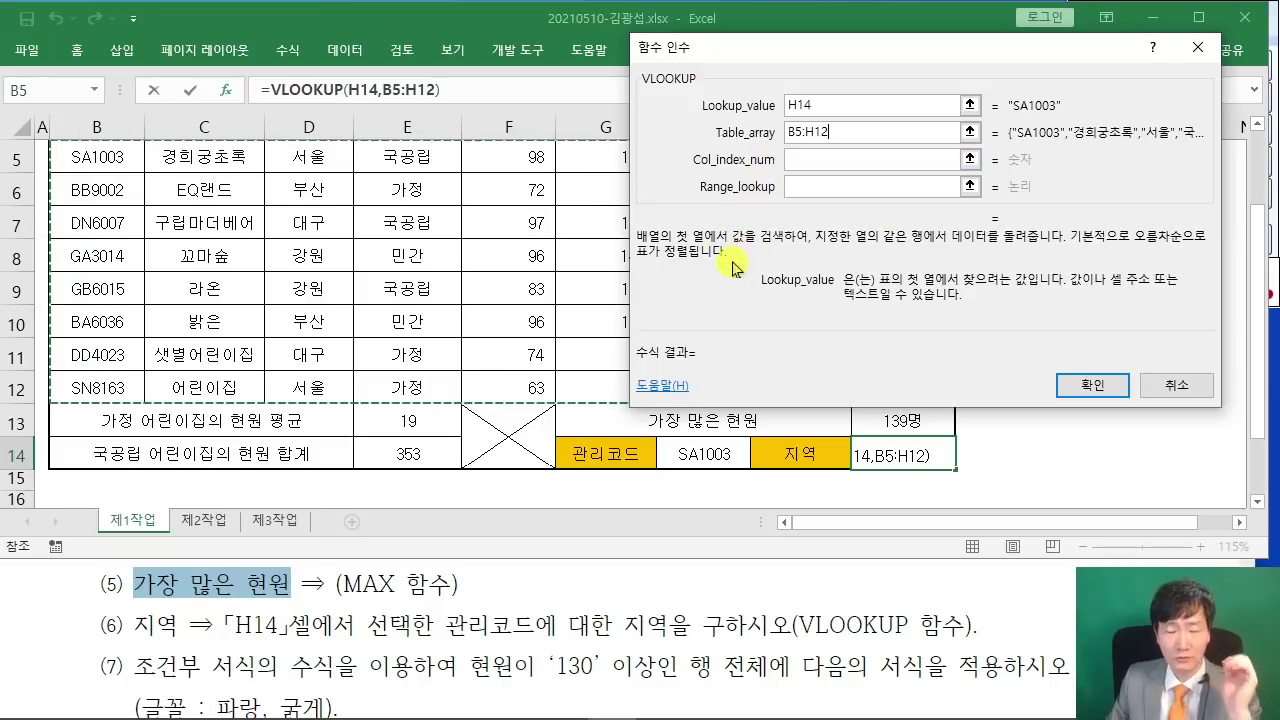
scroll(580, 322, "up", 2)
scroll(650, 420, "down", 2)
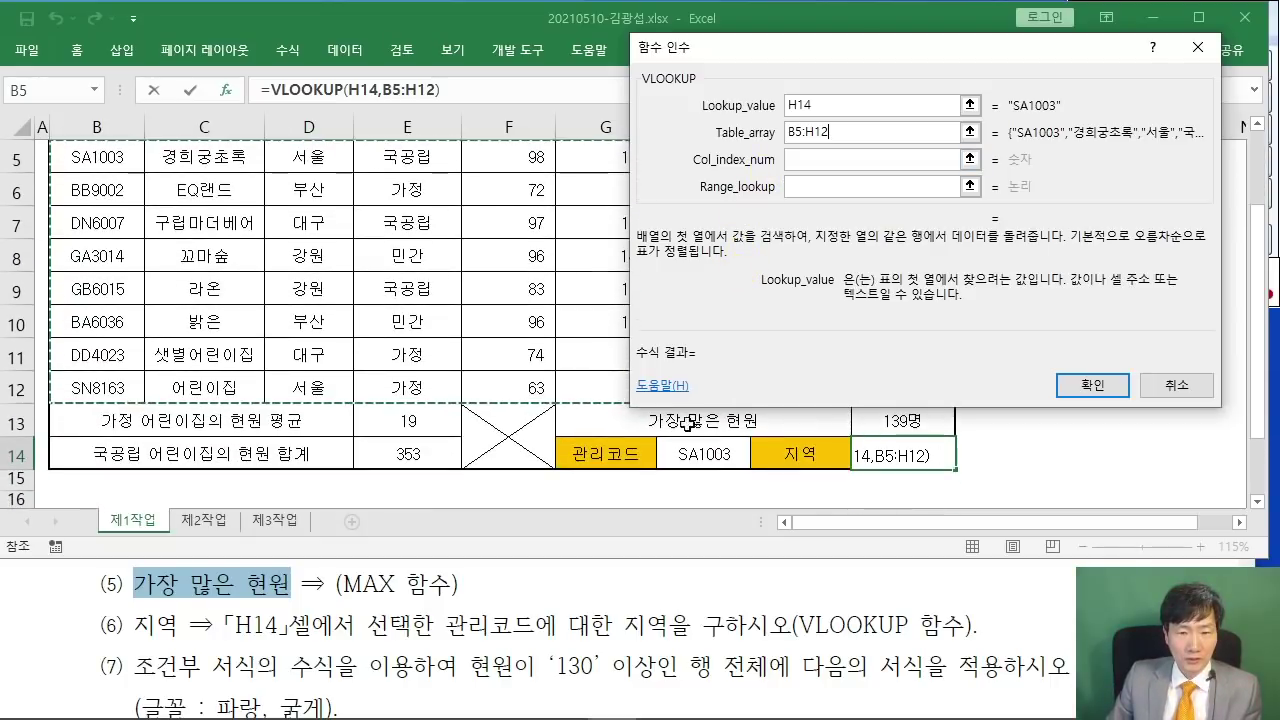
scroll(580, 490, "up", 1)
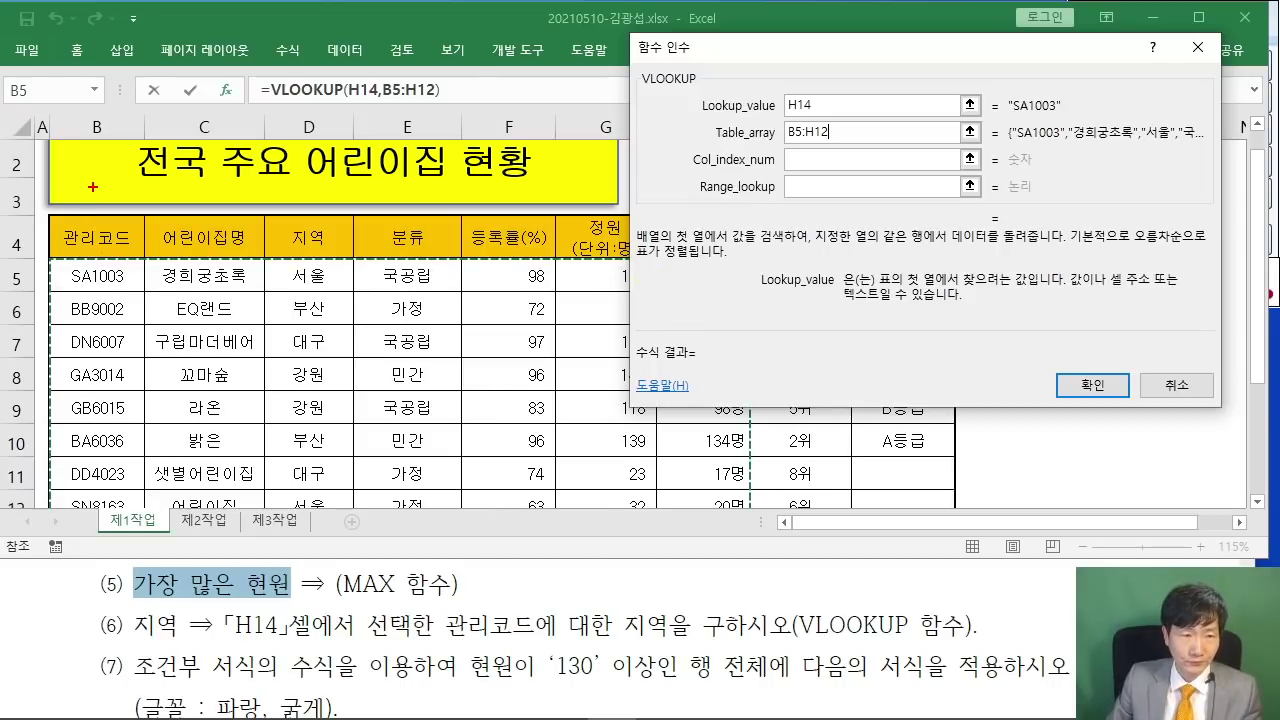
- Annotate the table to show 지역 is column 3 of the lookup range
mouse_move(197, 190)
left_mouse_down()
mouse_move(201, 211)
mouse_move(222, 217)
left_mouse_up()
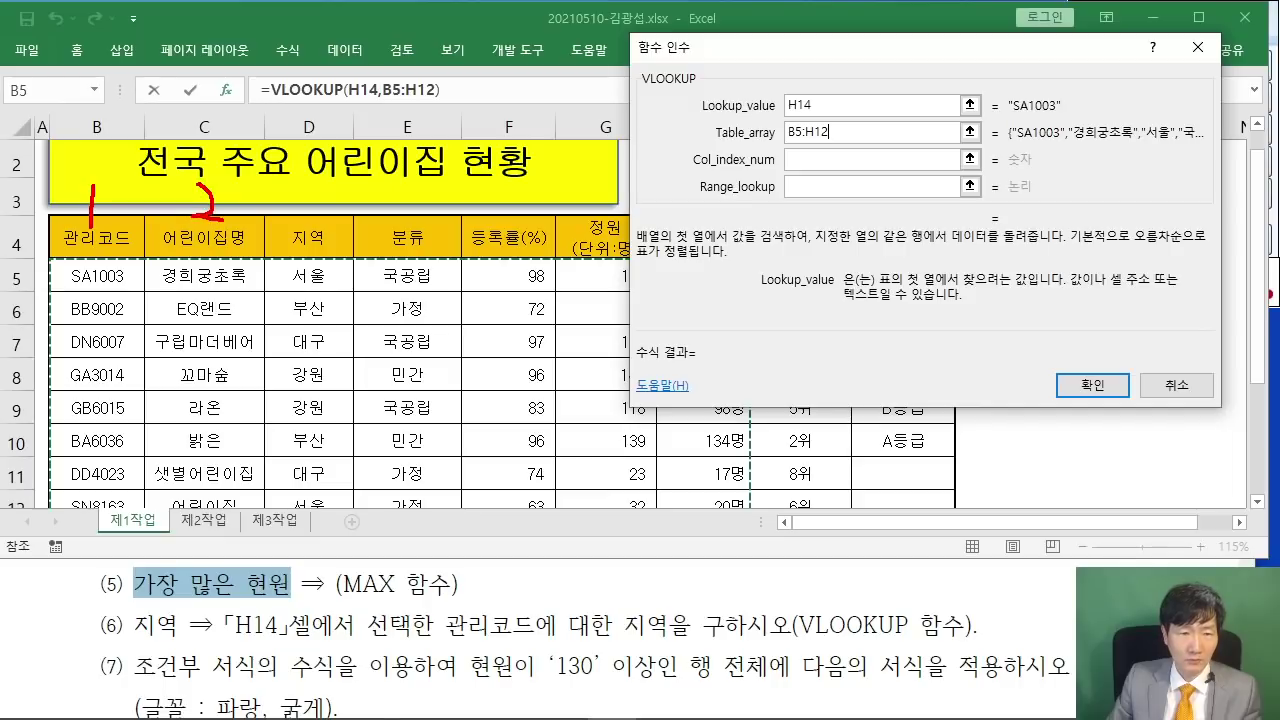
left_click_drag(262, 259, 258, 469)
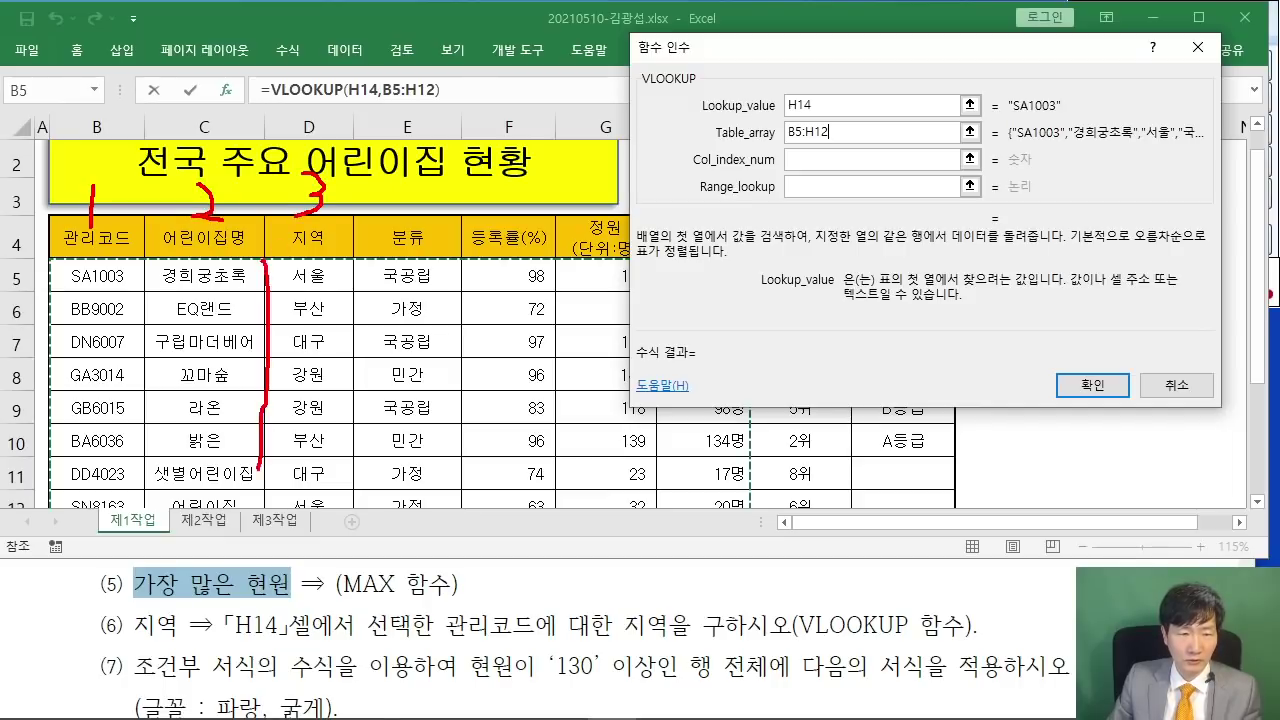
mouse_move(336, 260)
left_mouse_down()
mouse_move(360, 420)
mouse_move(333, 548)
left_mouse_up()
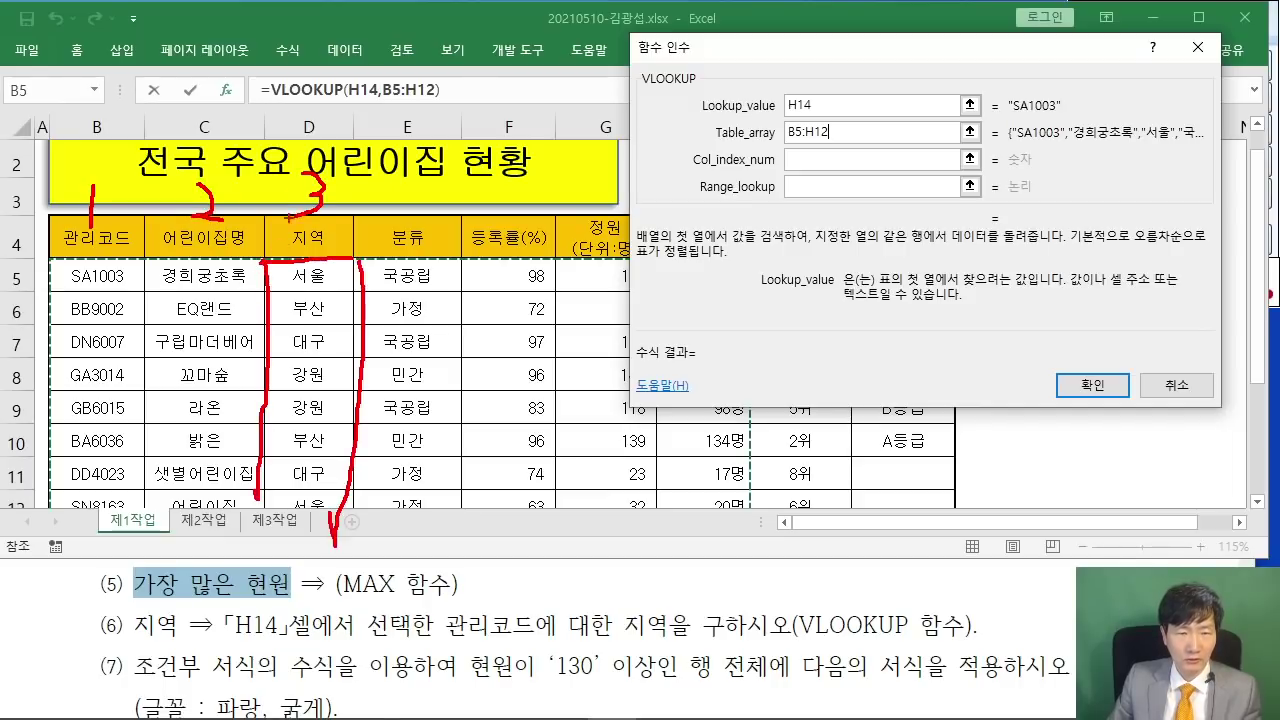
left_click_drag(340, 166, 736, 131)
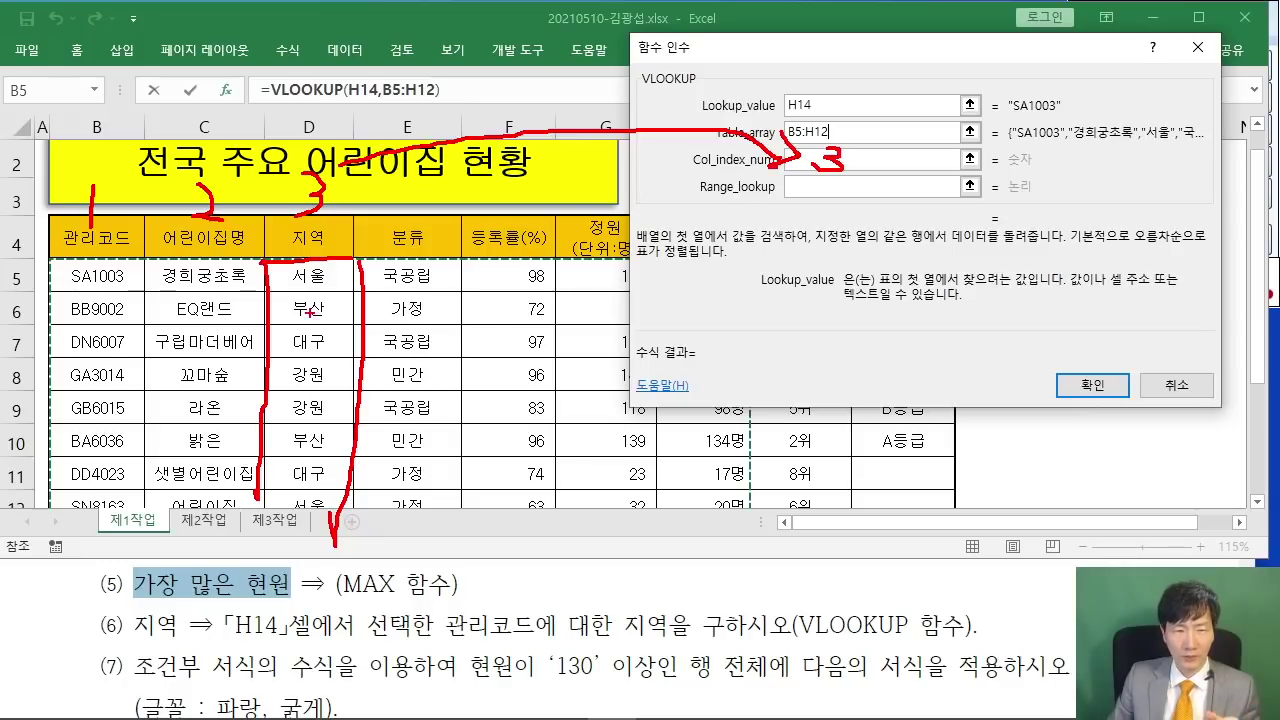
key("Escape")
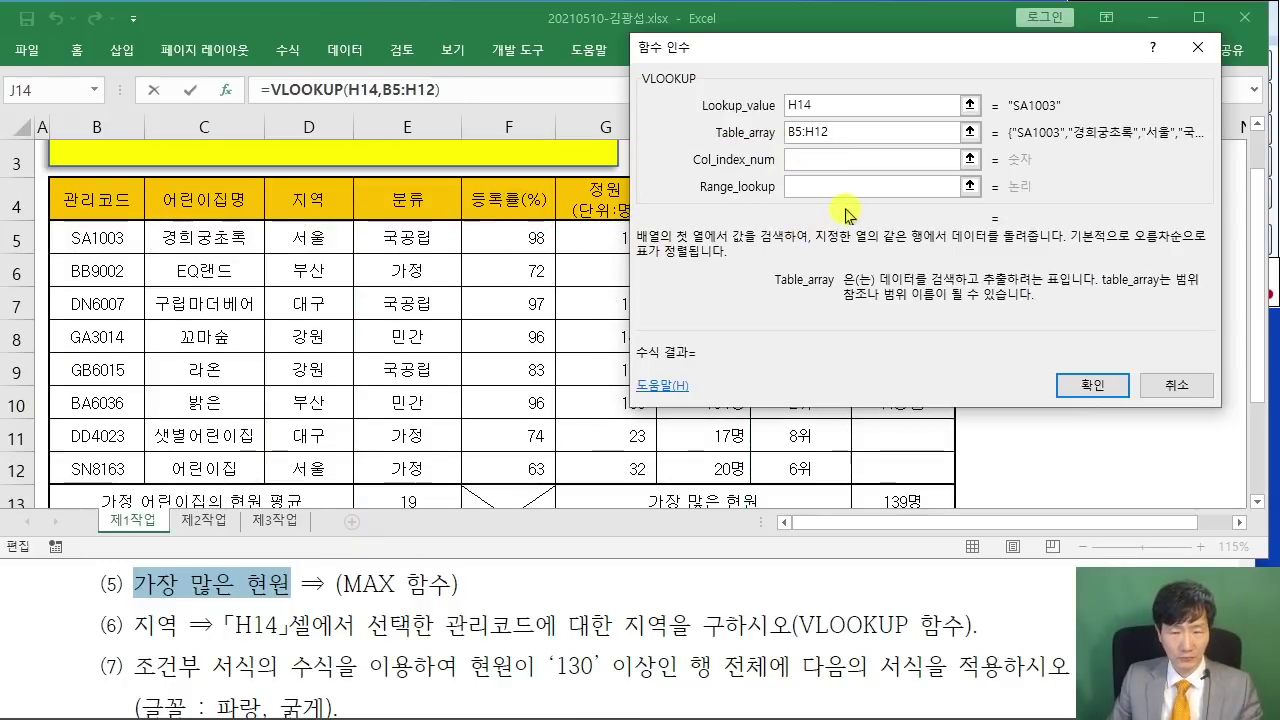
- Enter column 3 and FALSE, completing the lookup so J14 shows 서울
left_click(826, 161)
type("3")
key("Tab")
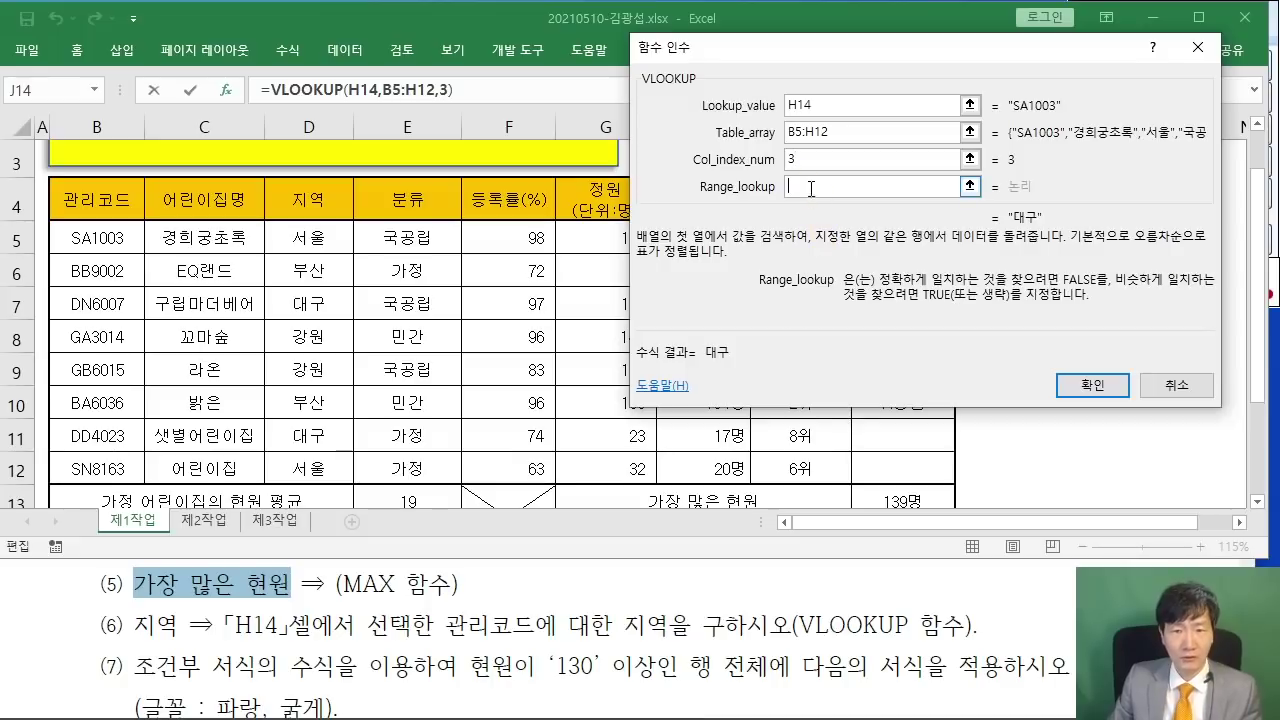
left_click_drag(848, 62, 597, 126)
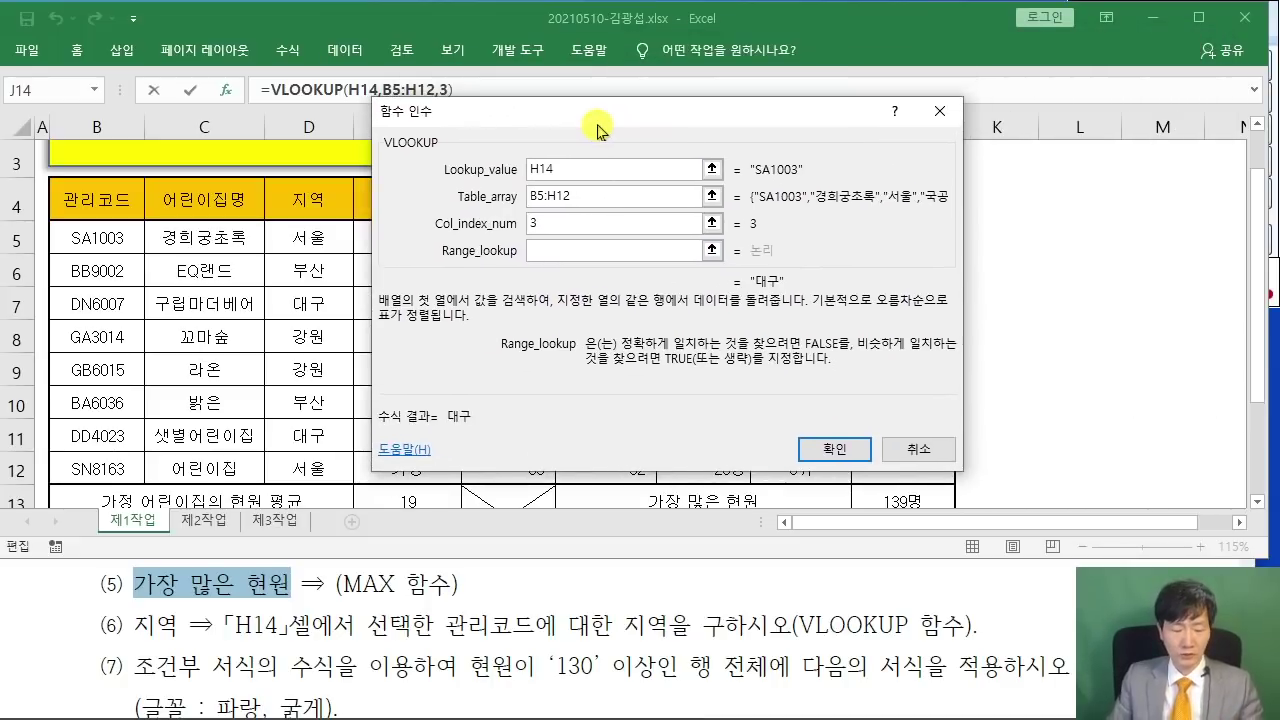
type("FALSE")
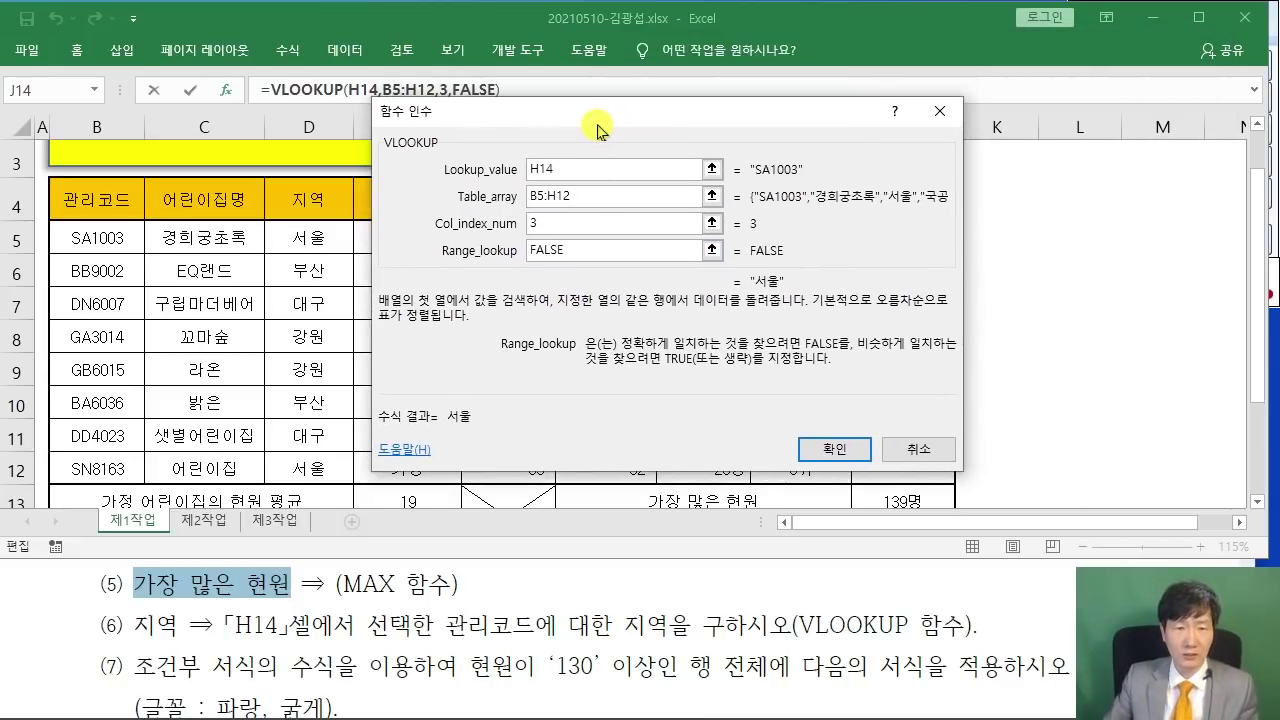
left_click_drag(593, 124, 533, 162)
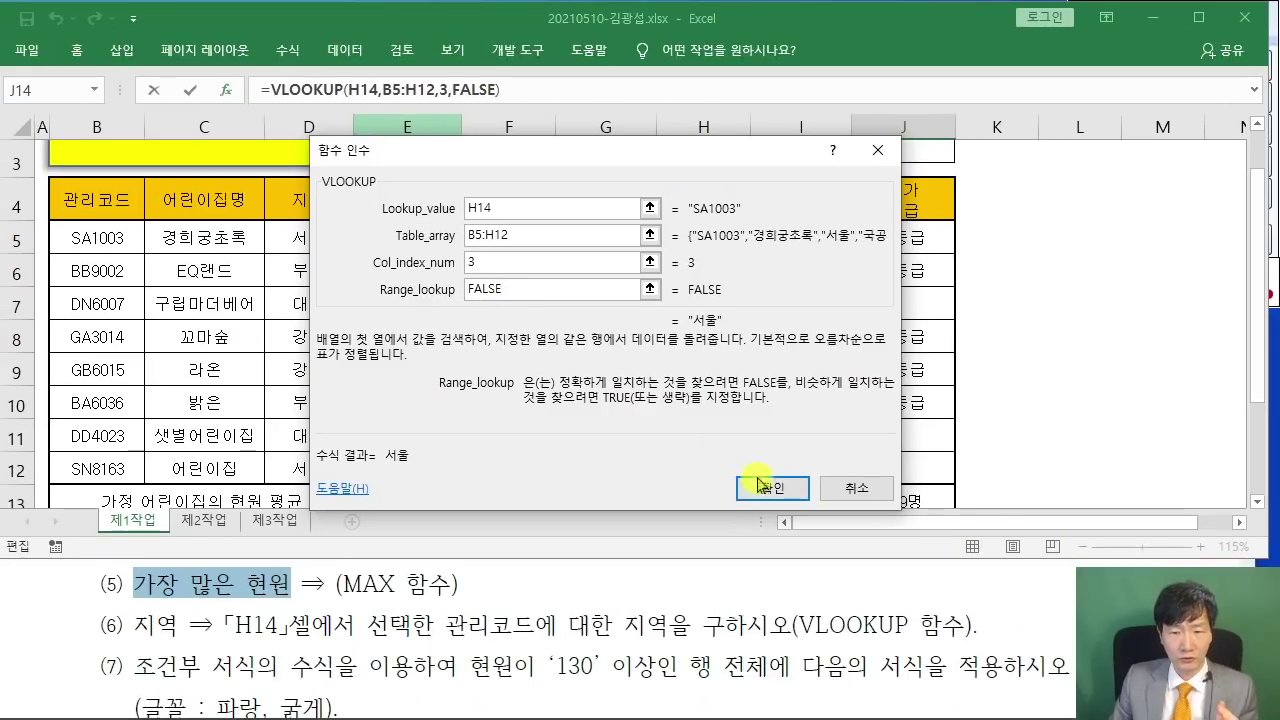
left_click(772, 488)
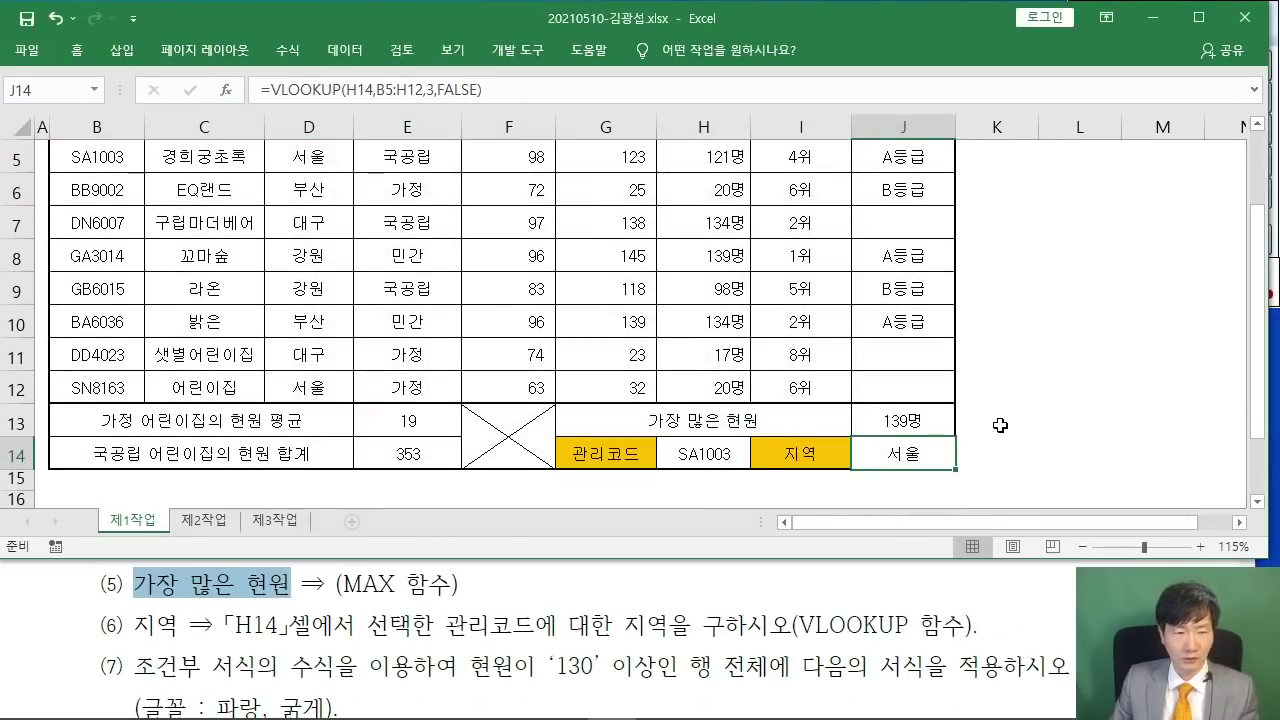
left_click(1038, 418)
- Review task 7's conditional formatting requirement in the PDF
left_click(290, 609)
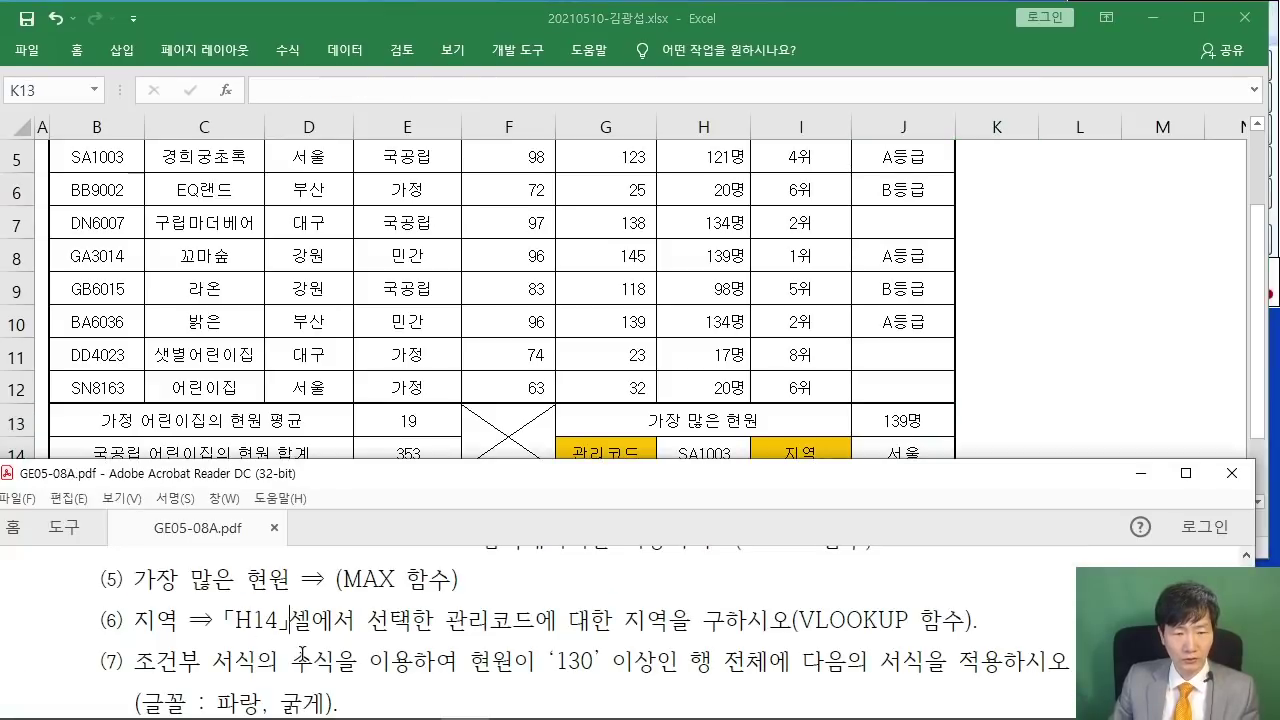
left_click_drag(290, 660, 791, 648)
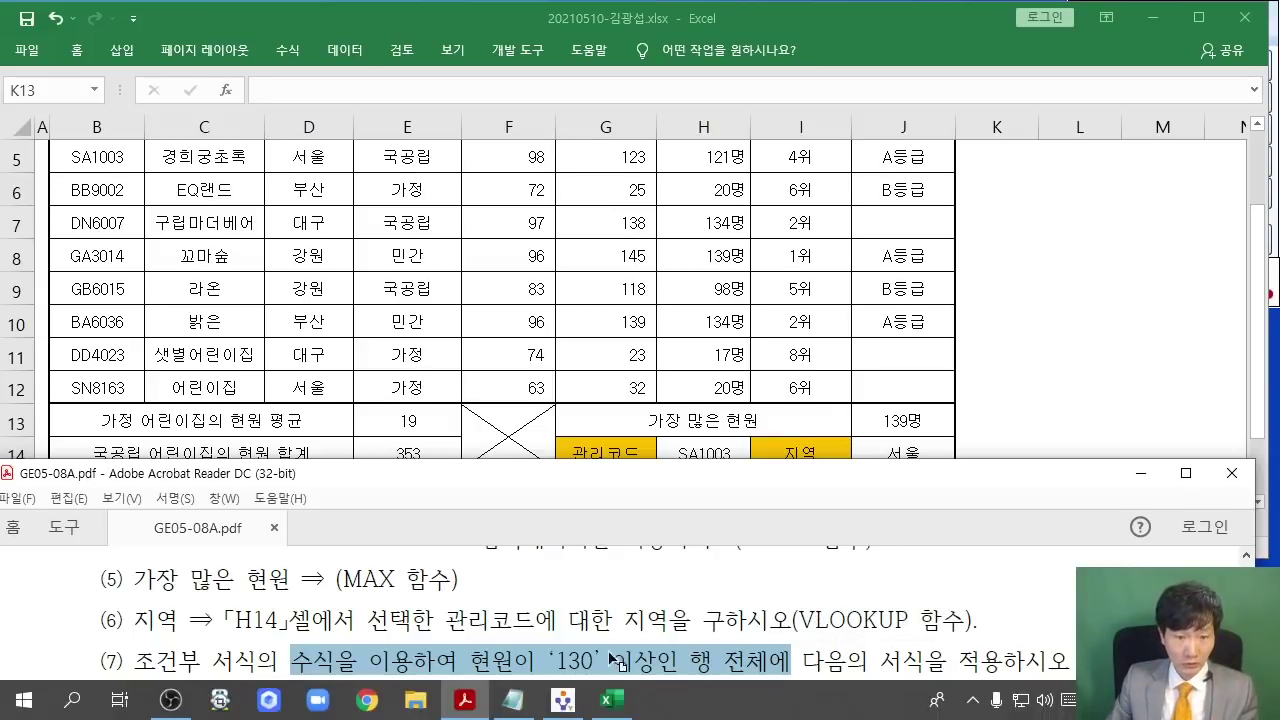
left_click(482, 382)
left_click(489, 378)
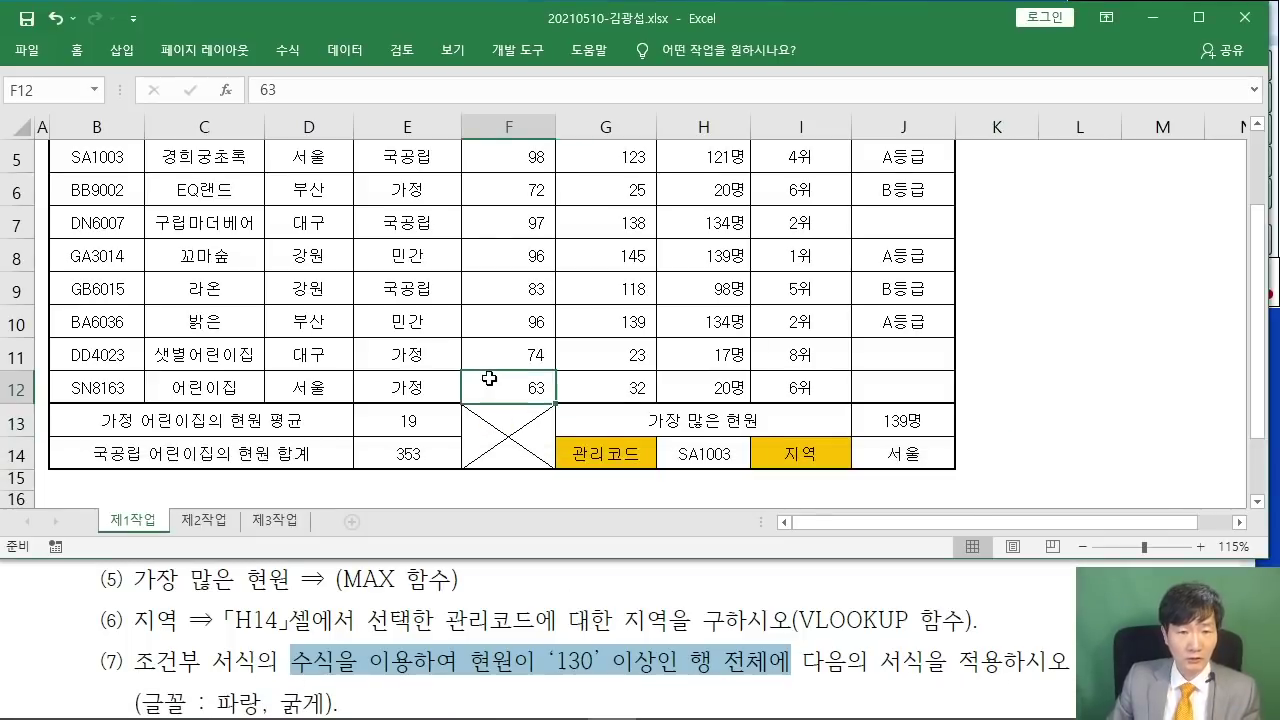
- Mark the 130 threshold and J12 range end, then select B5:J12
scroll(553, 382, "up", 1)
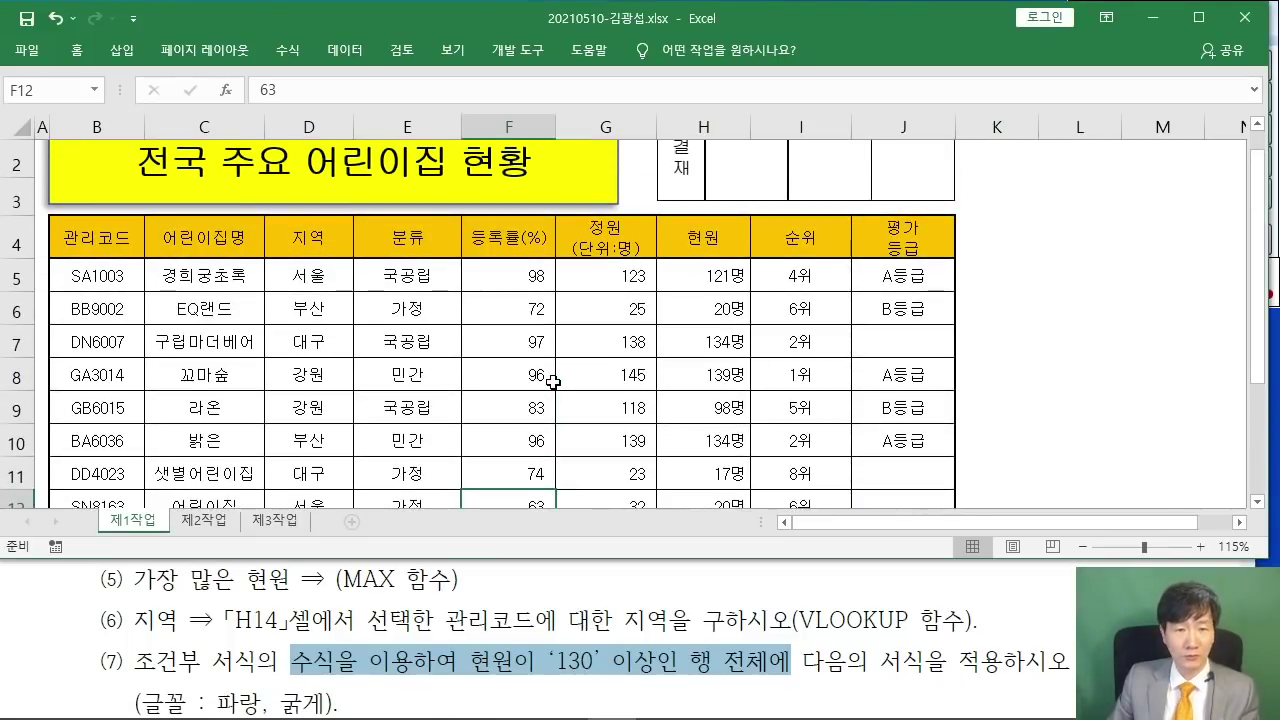
left_click_drag(570, 222, 590, 150)
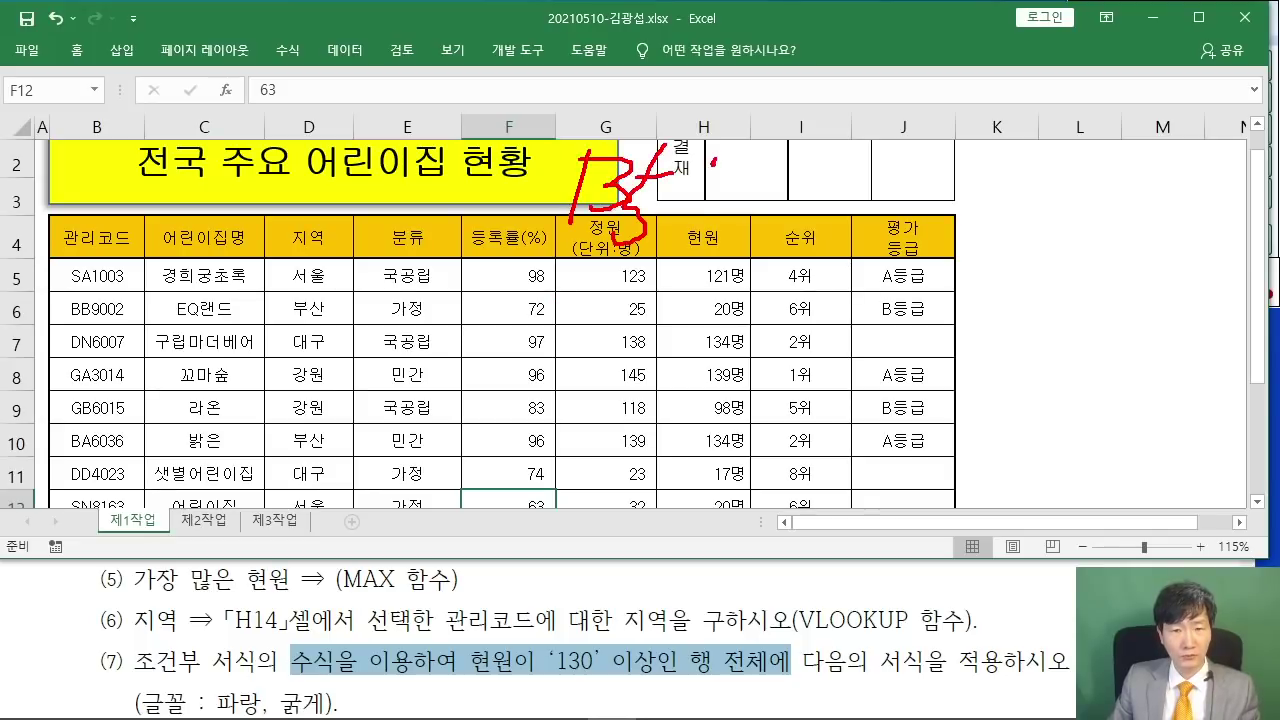
left_click_drag(790, 134, 773, 216)
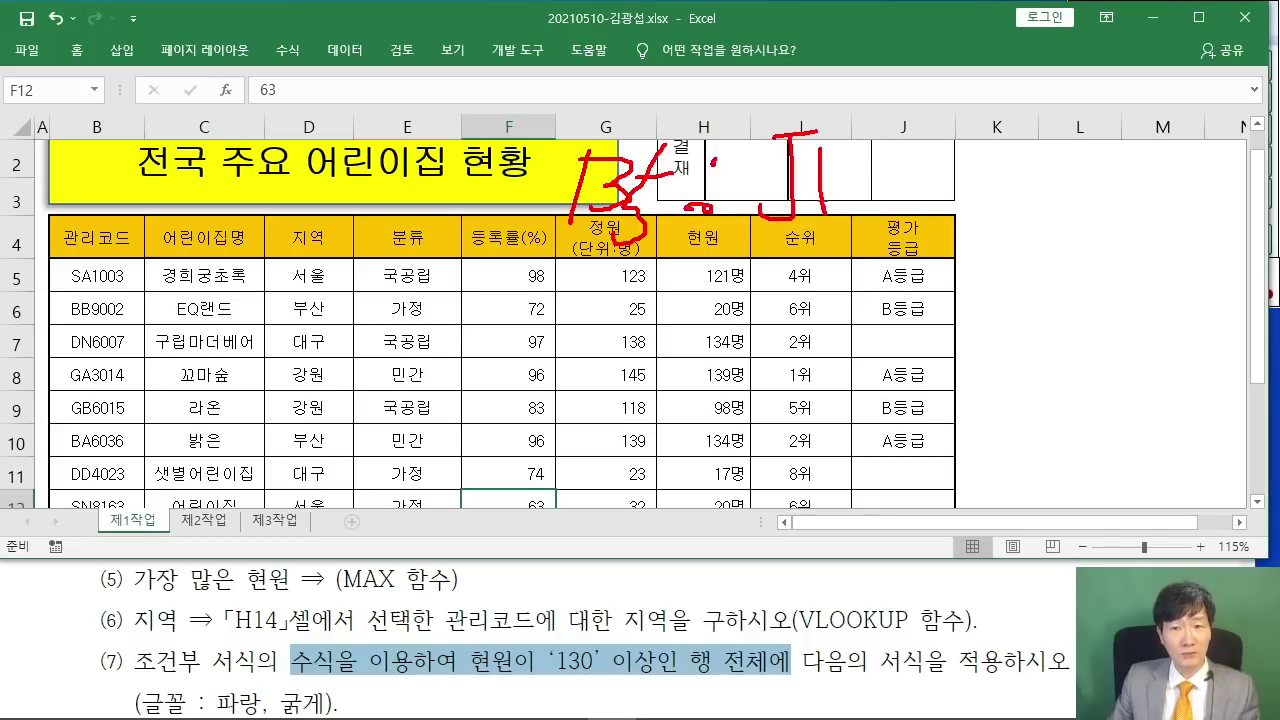
left_click_drag(904, 222, 716, 244)
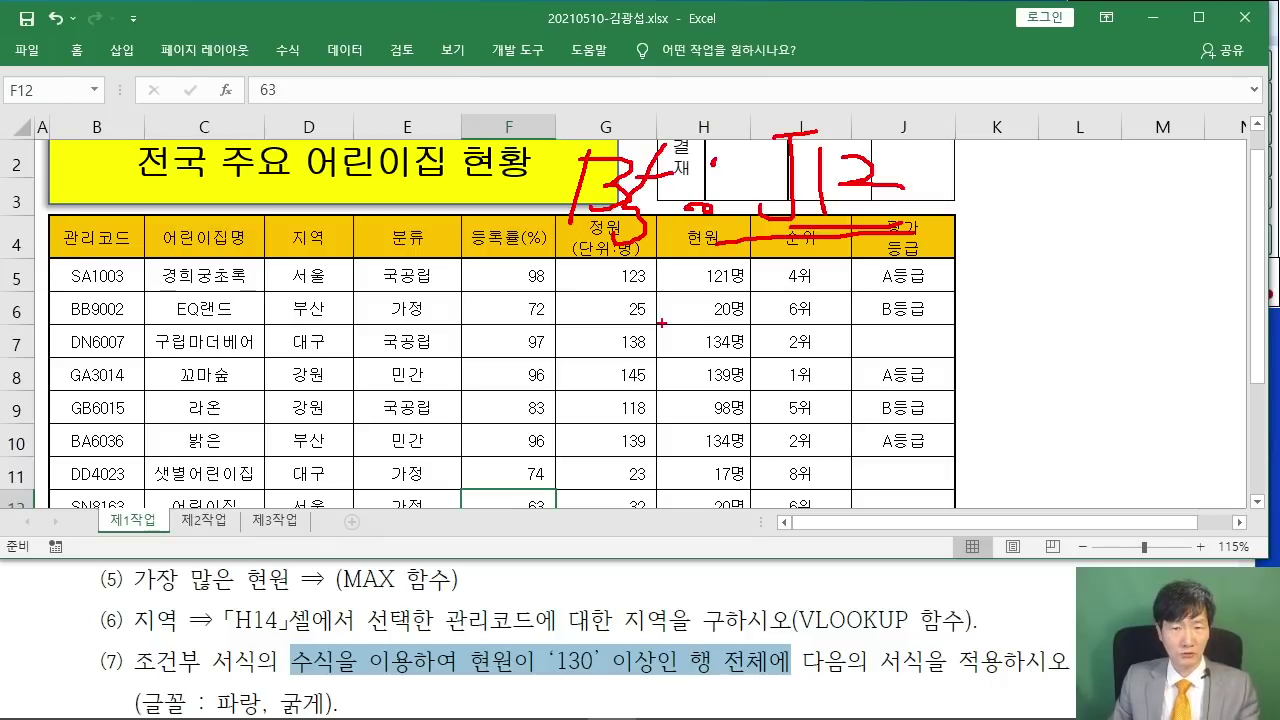
key("Escape")
mouse_move(126, 281)
left_mouse_down()
mouse_move(900, 278)
mouse_move(890, 500)
mouse_move(875, 378)
left_mouse_up()
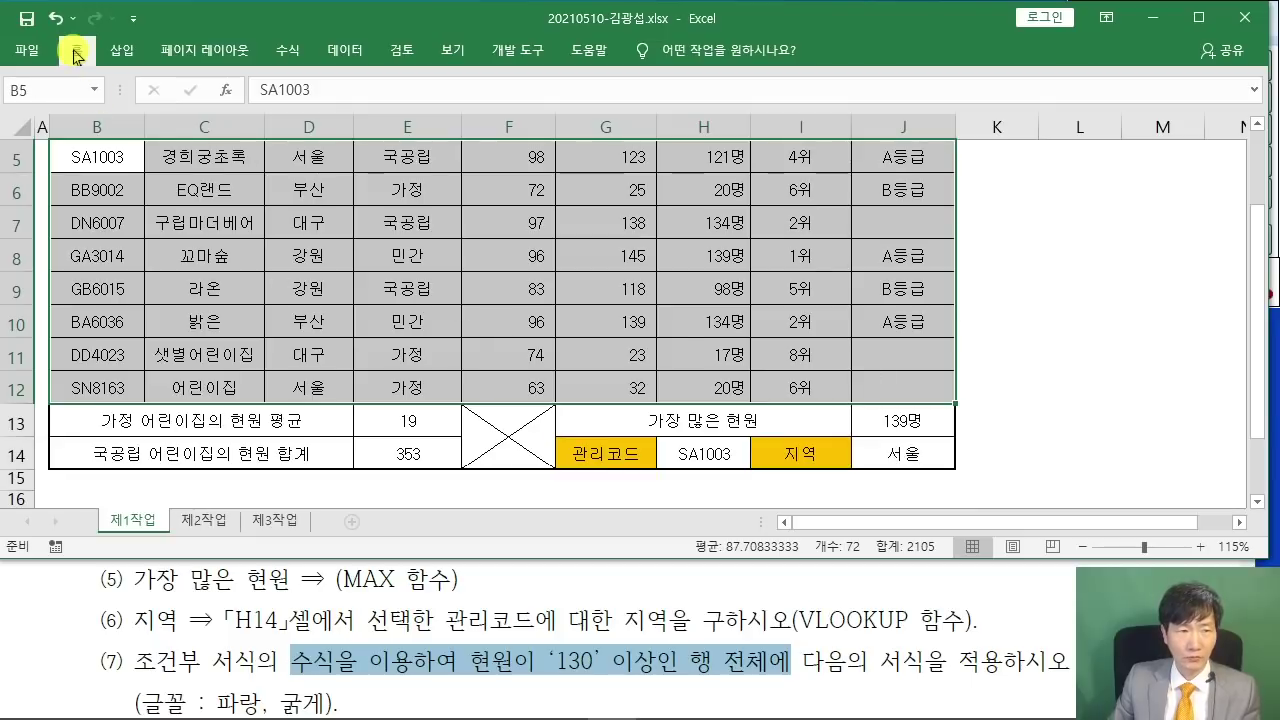
- Pin the ribbon and start a new formula-based conditional formatting rule
double_click(76, 49)
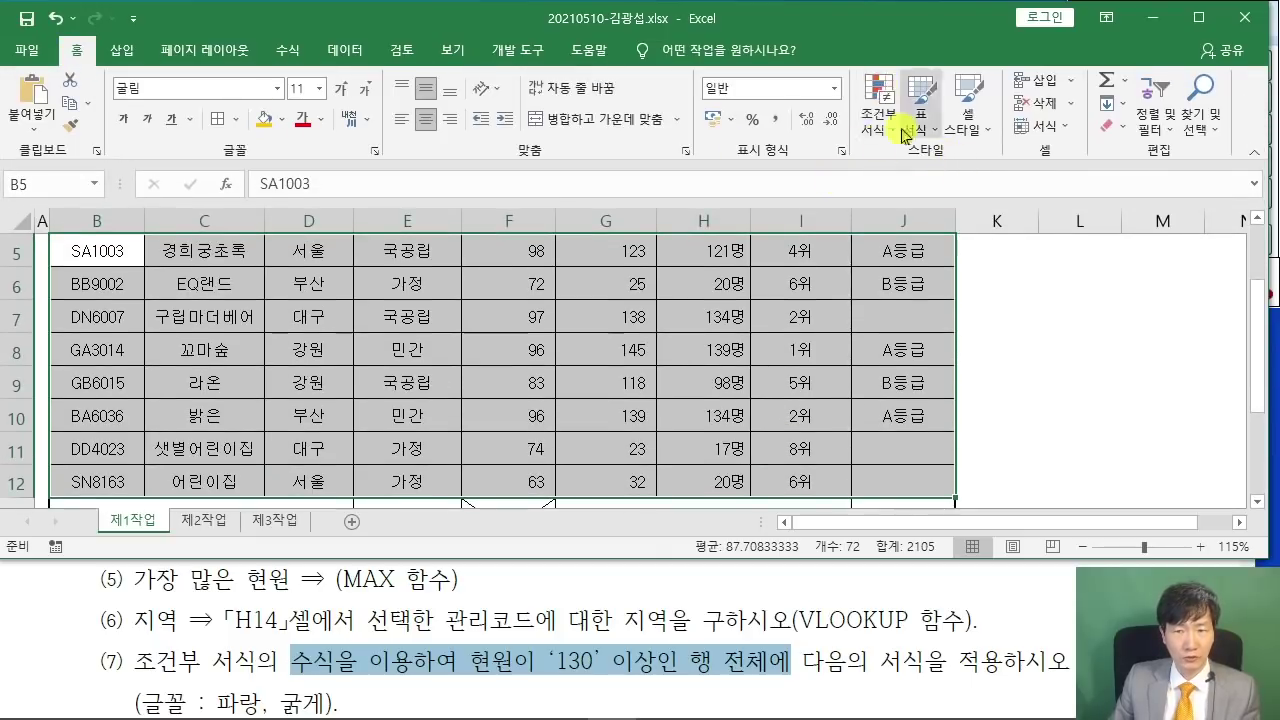
left_click(890, 135)
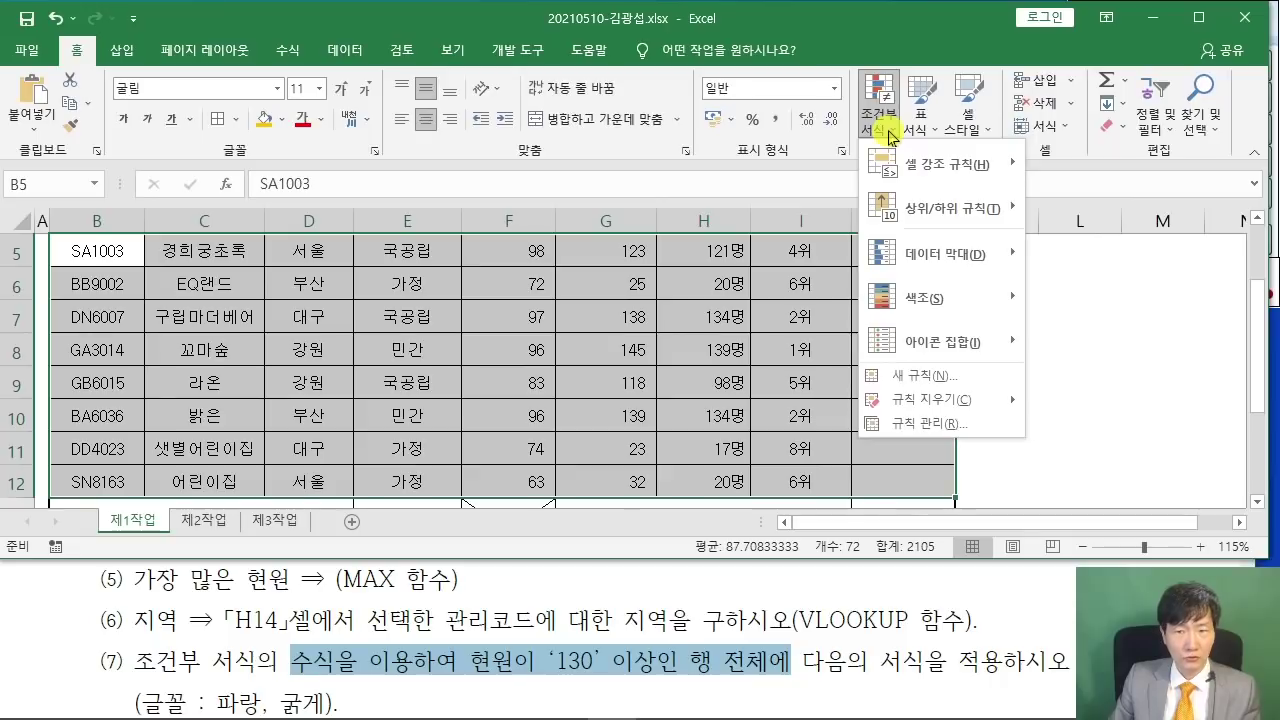
left_click(908, 378)
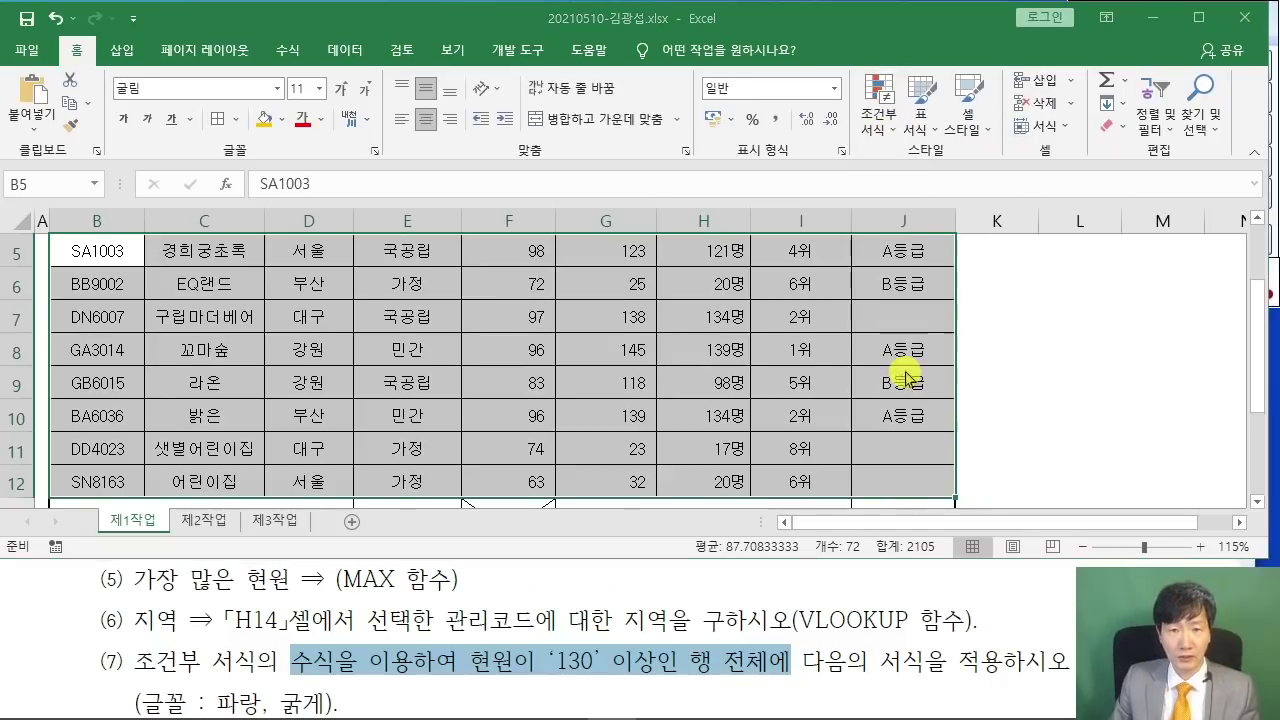
left_click_drag(469, 156, 515, 63)
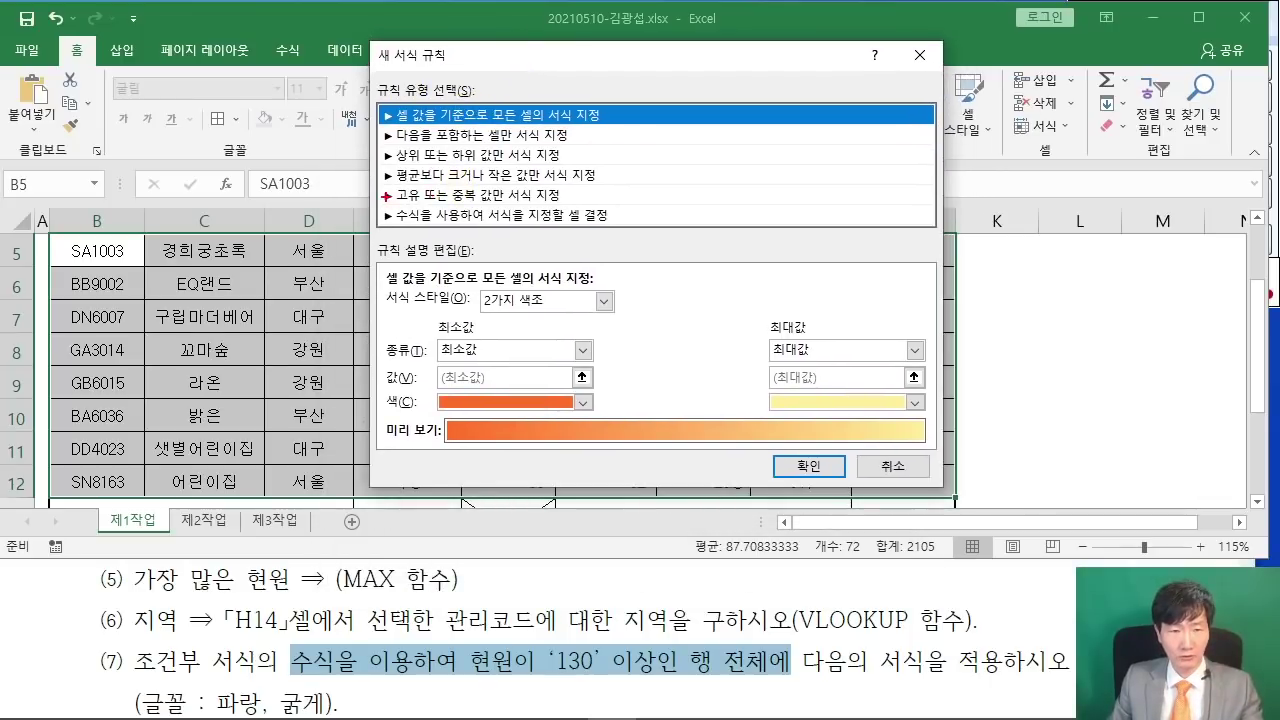
mouse_move(376, 204)
left_mouse_down()
mouse_move(624, 232)
mouse_move(712, 279)
left_mouse_up()
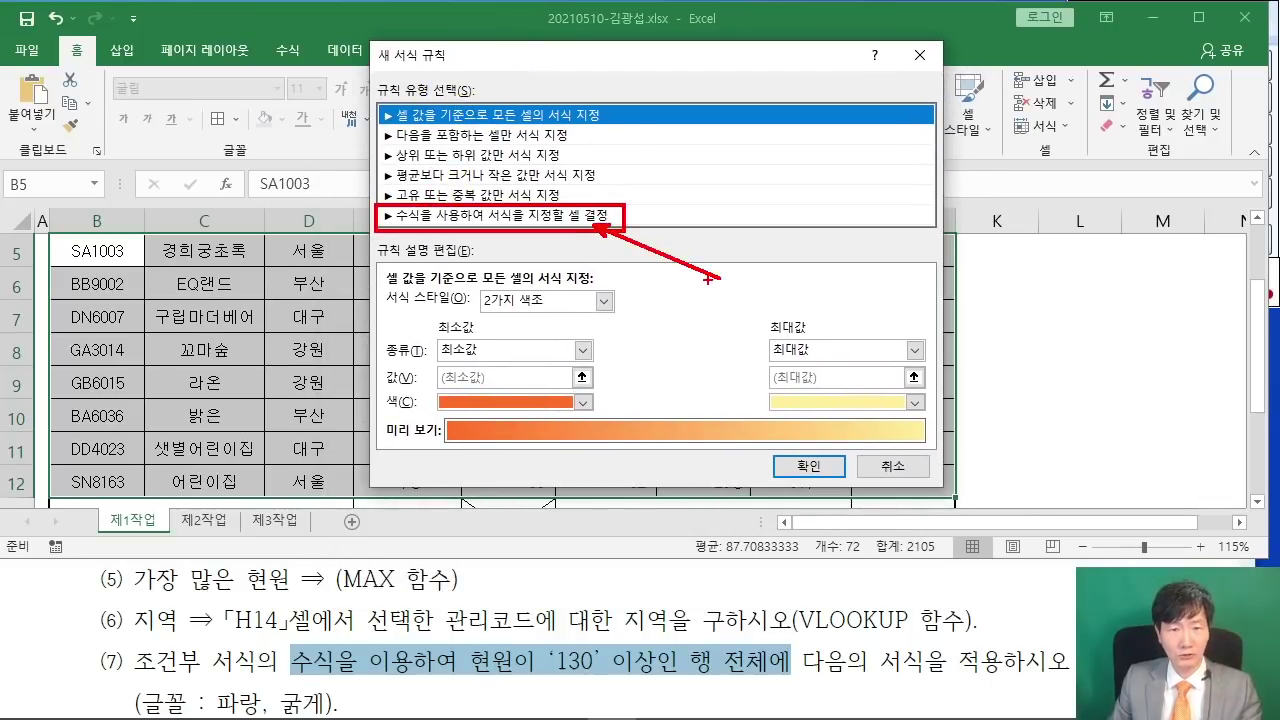
left_click(395, 215)
left_click(433, 308)
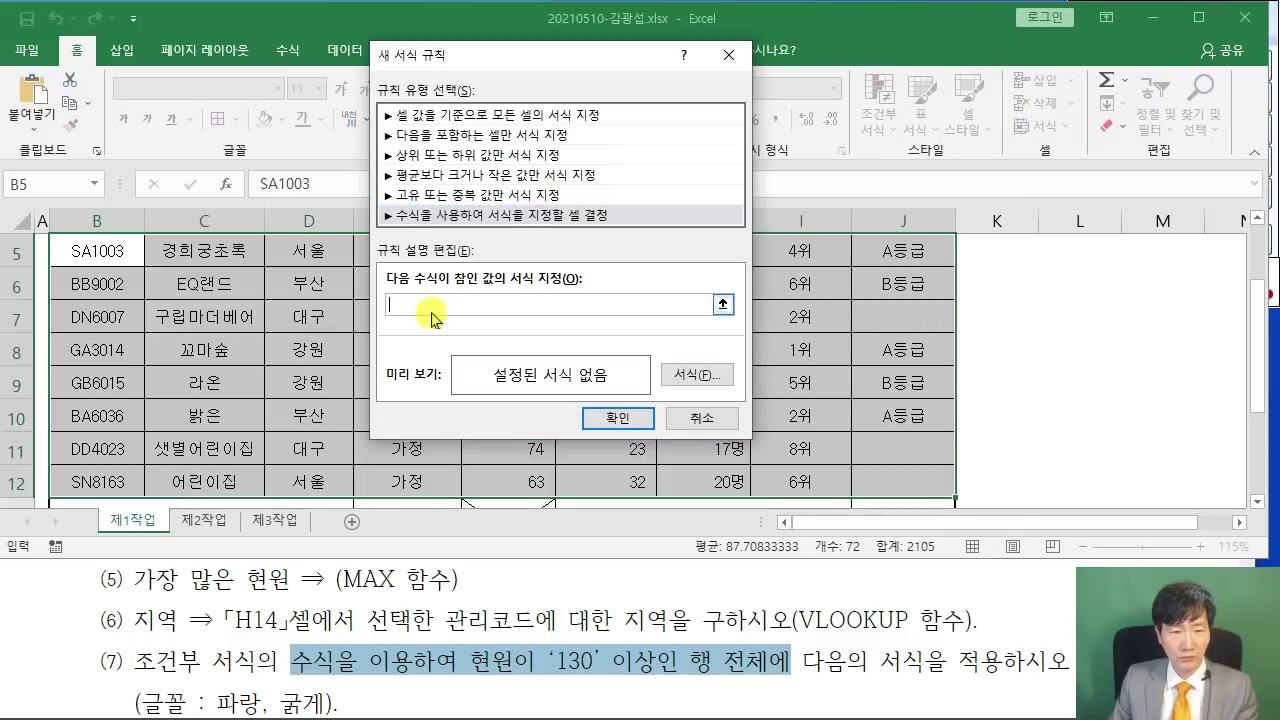
- Enter the rule formula =$H5>=130 and open its Format Cells settings
left_click(396, 300)
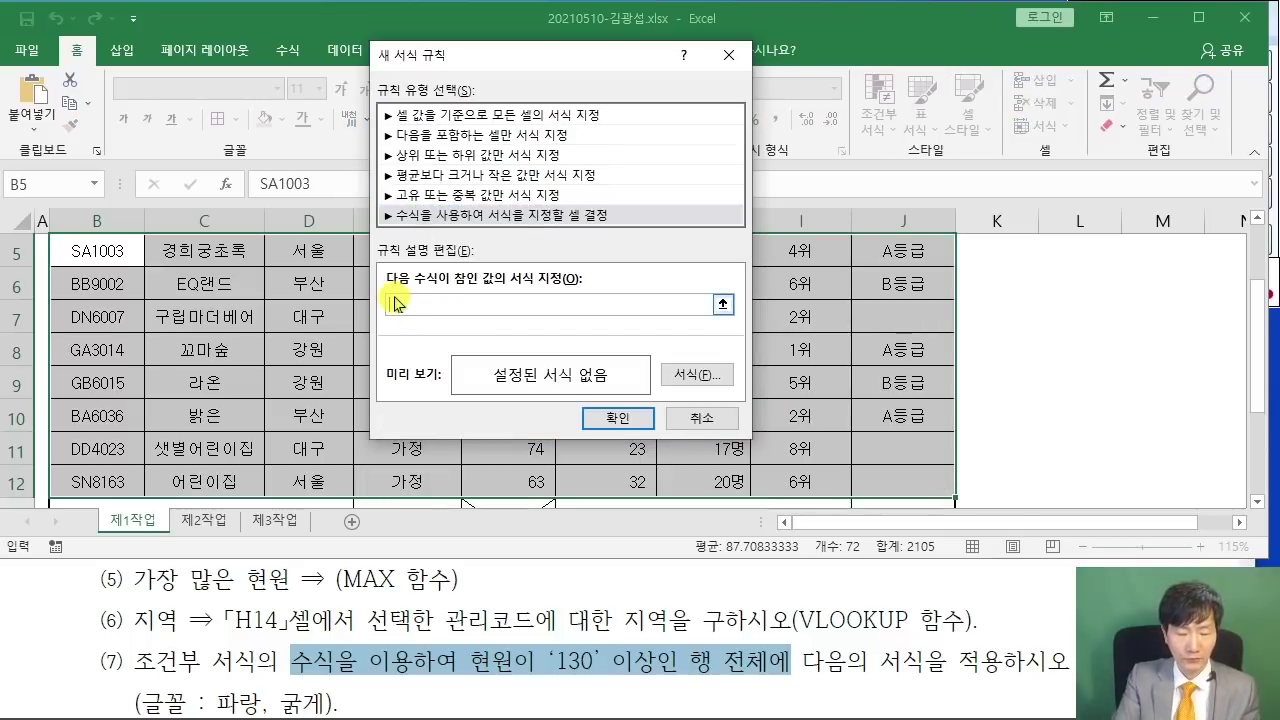
type("=")
left_click_drag(486, 57, 888, 62)
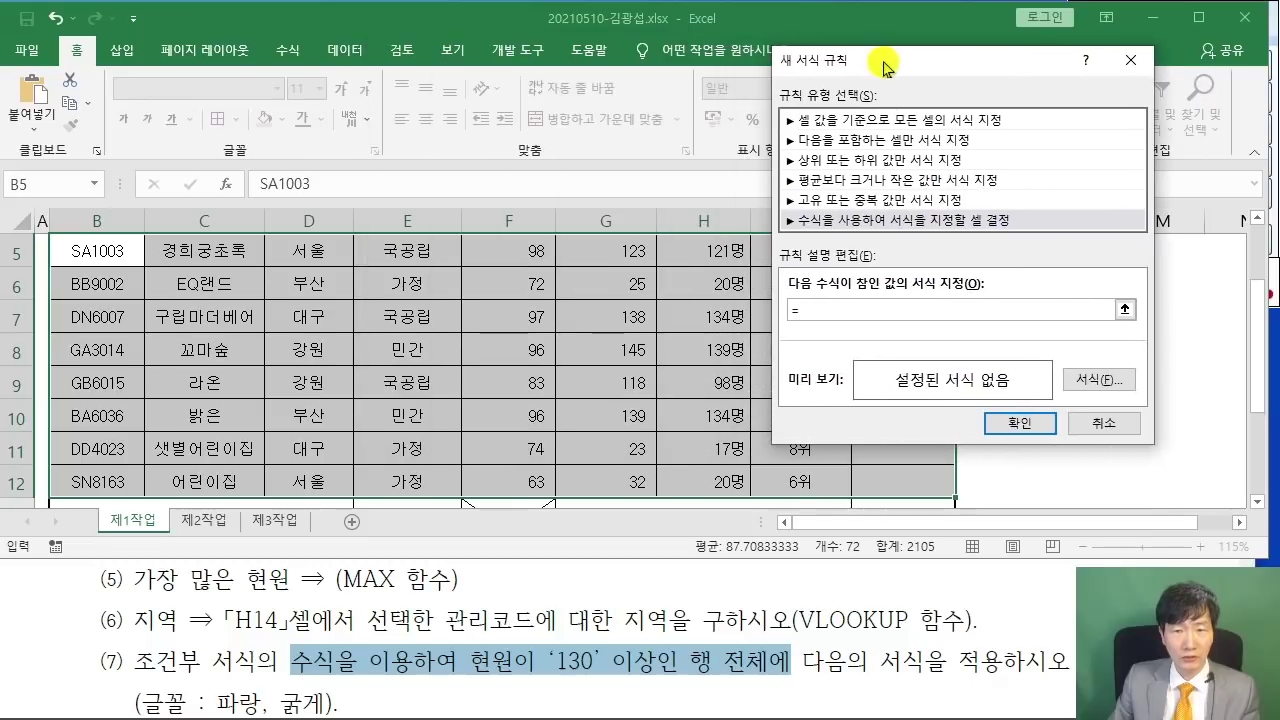
scroll(621, 319, "up", 1)
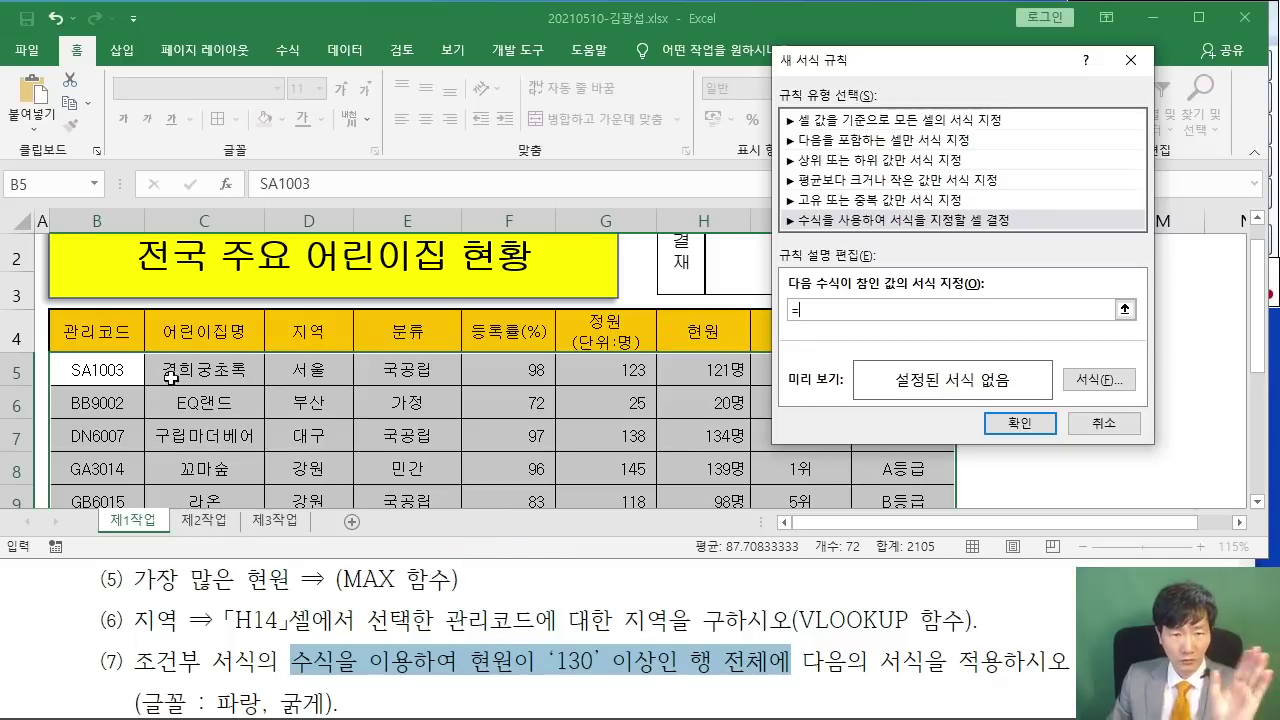
left_click(716, 373)
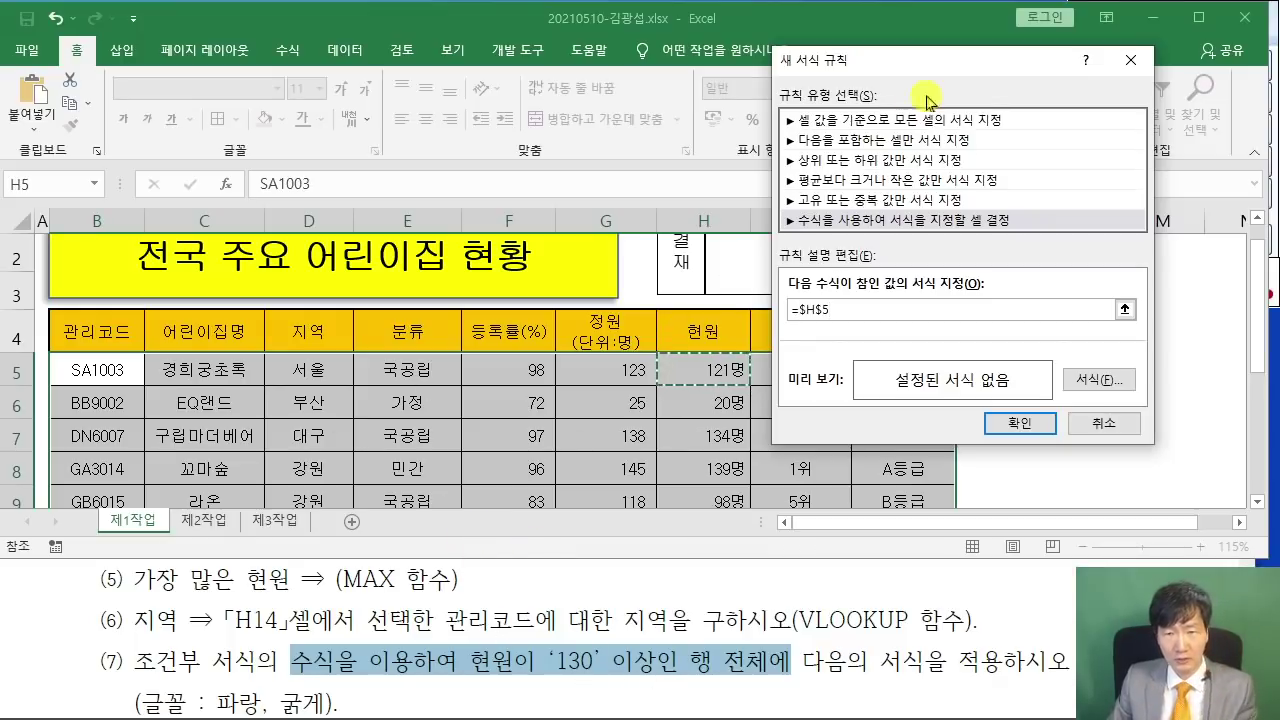
left_click_drag(930, 72, 898, 72)
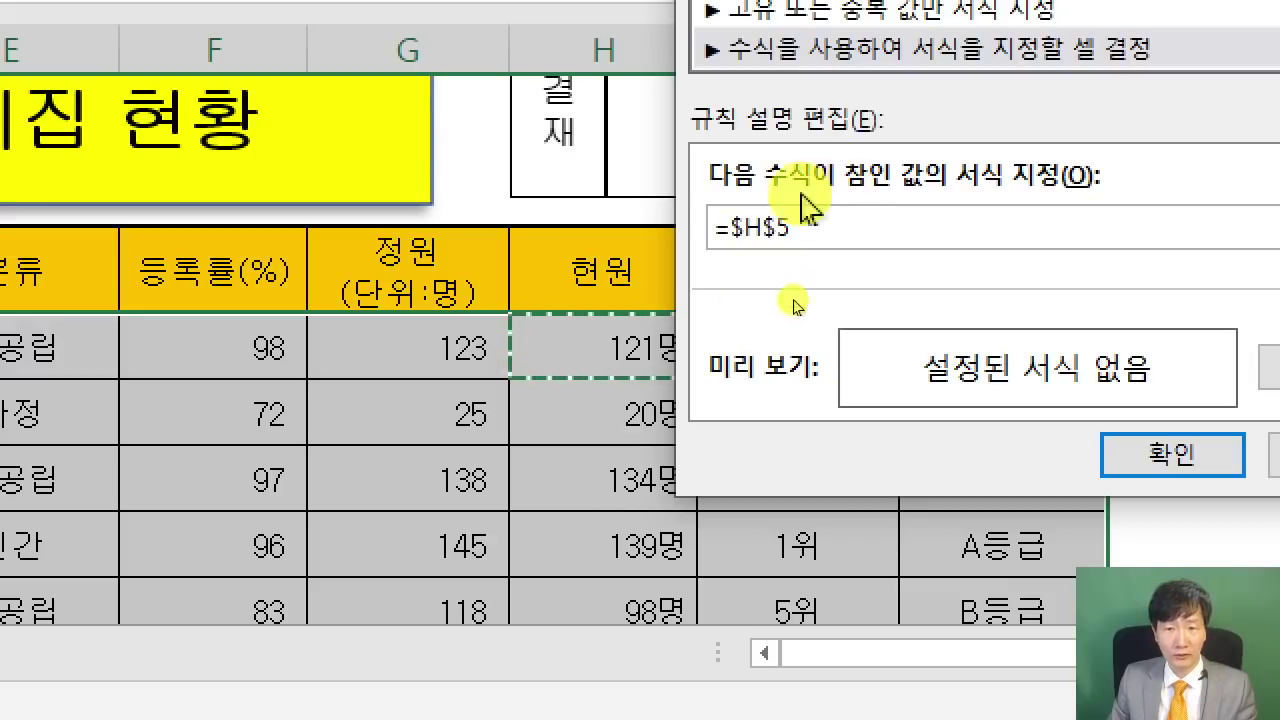
key("BackSpace")
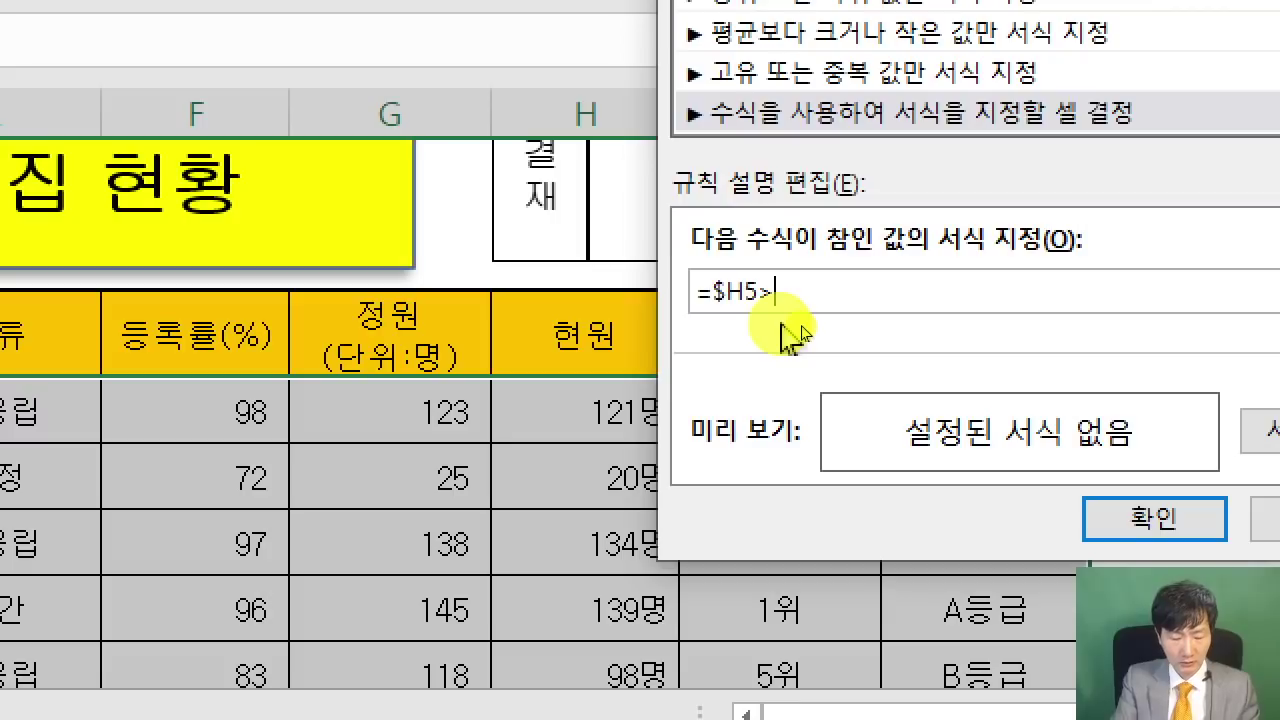
type("130")
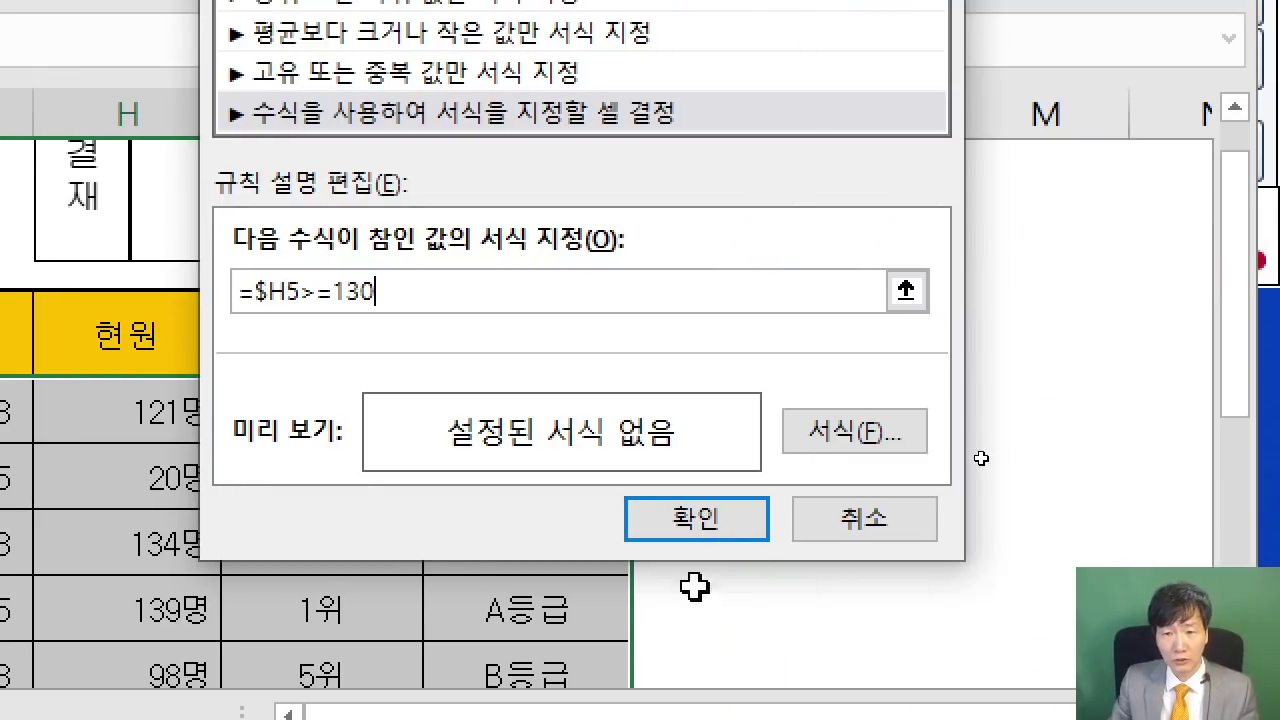
left_click(830, 438)
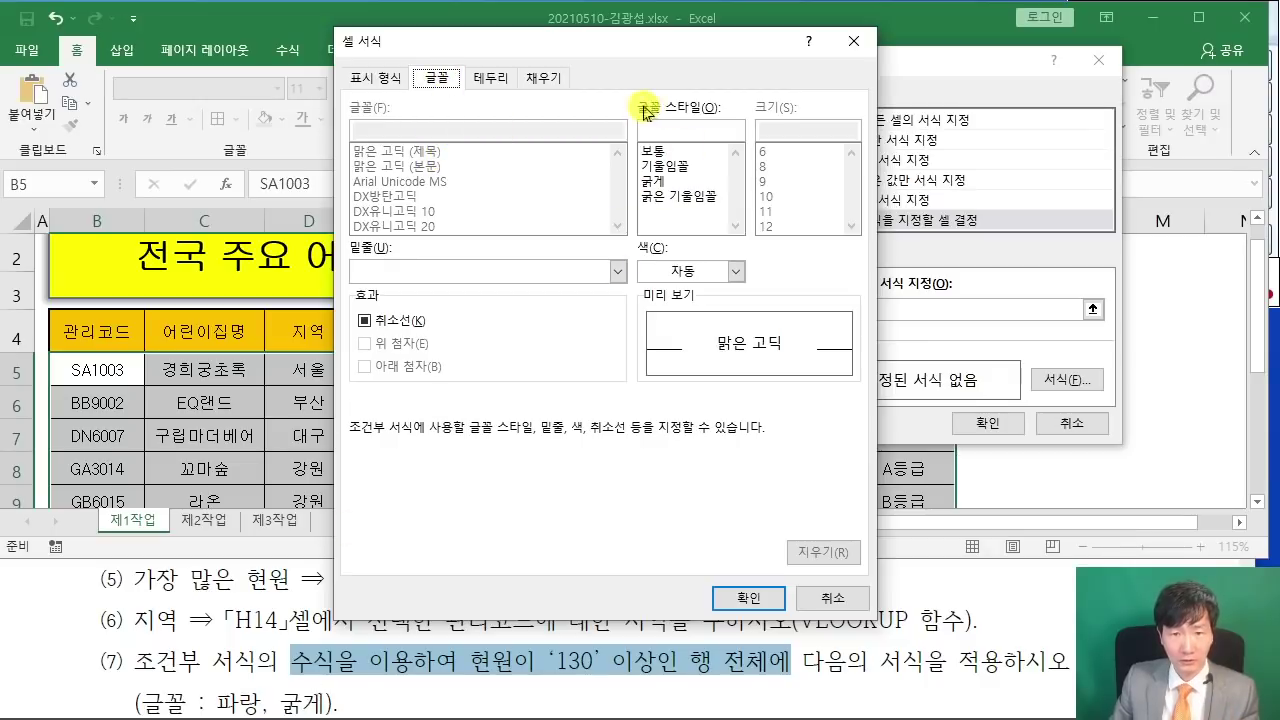
- Give the 현원 ≥130 conditional formatting rule a bold blue font and confirm it
left_click(652, 181)
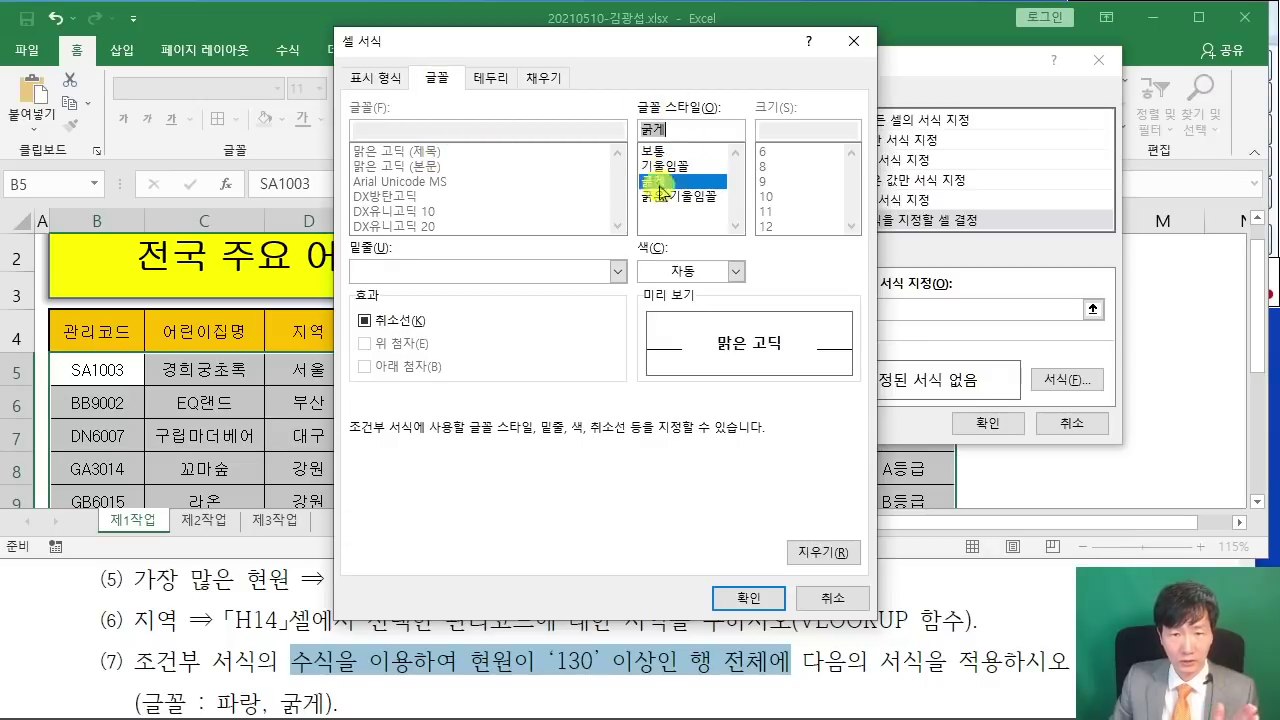
left_click(733, 271)
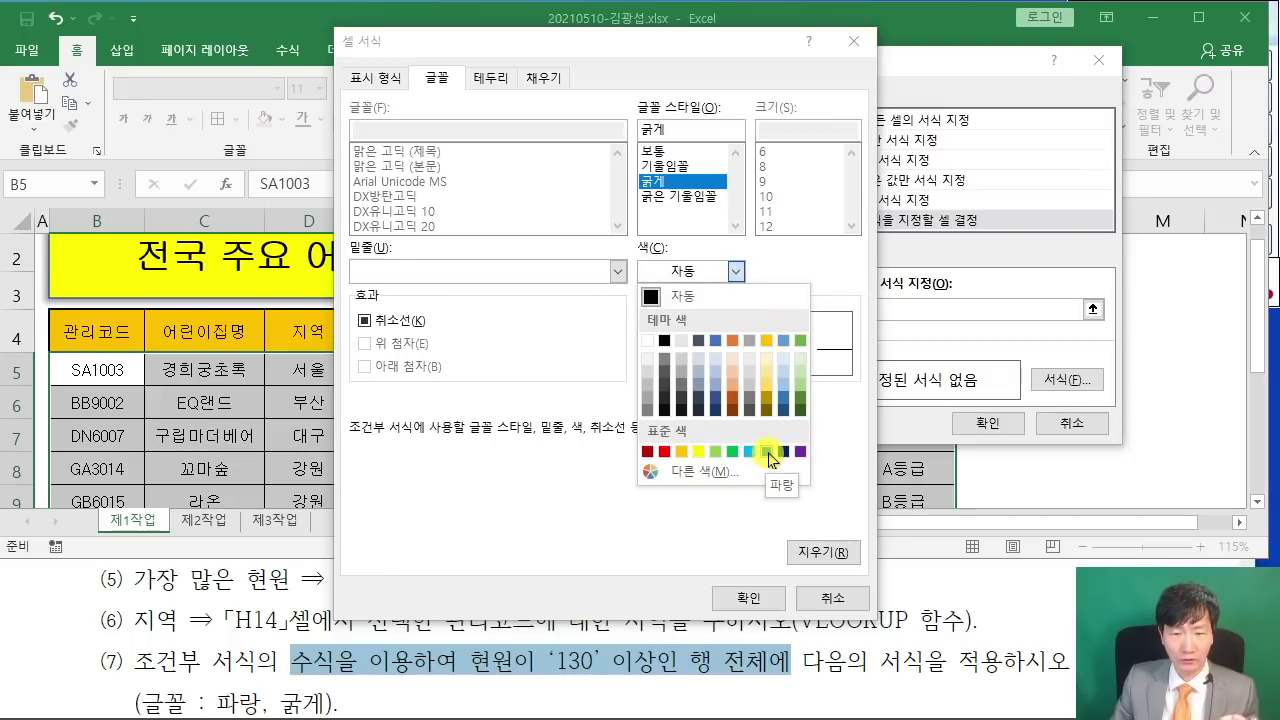
left_click(768, 452)
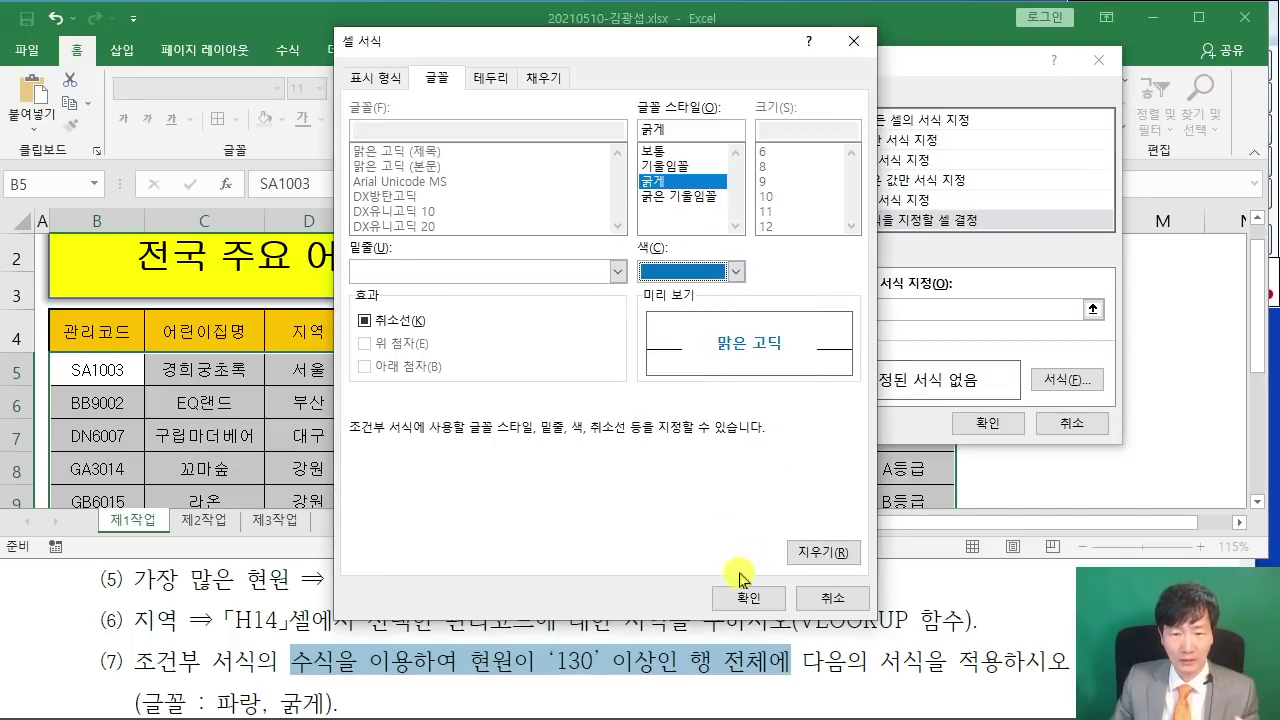
left_click(748, 597)
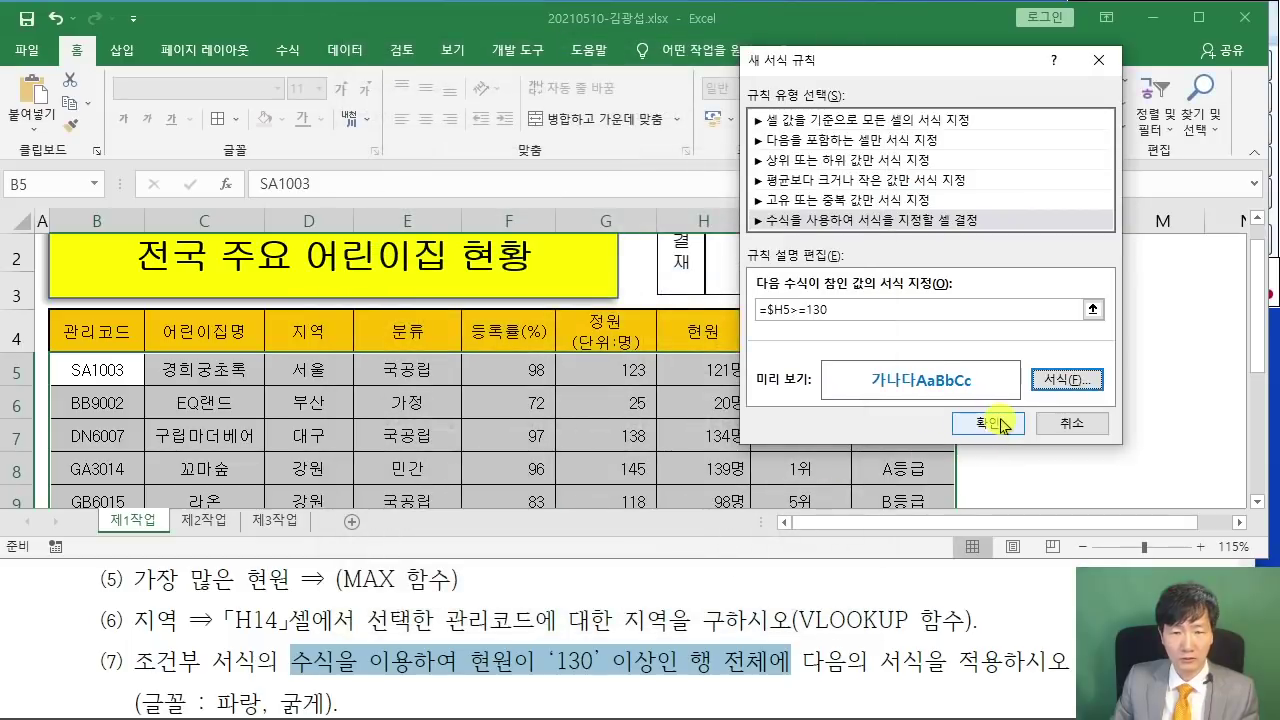
left_click(987, 423)
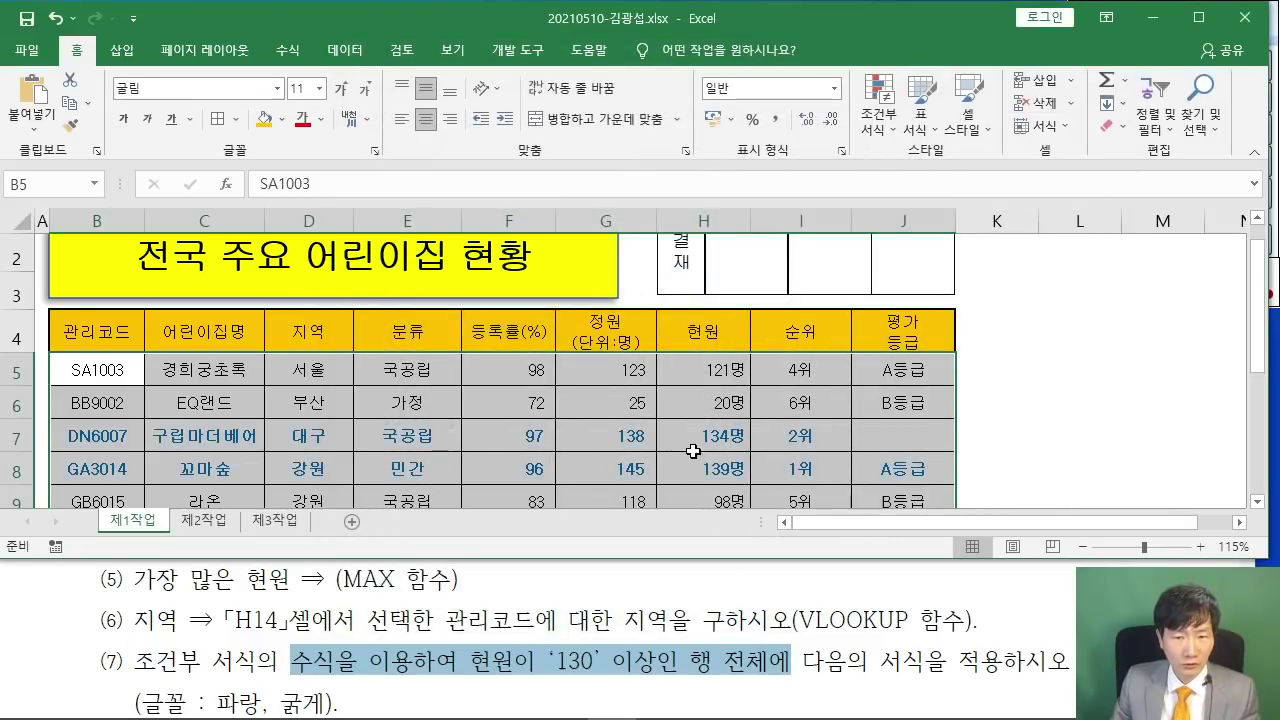
- Deselect the table to check the blue bold rows, then return to the instructions PDF
scroll(757, 466, "down", 1)
scroll(757, 466, "down", 1)
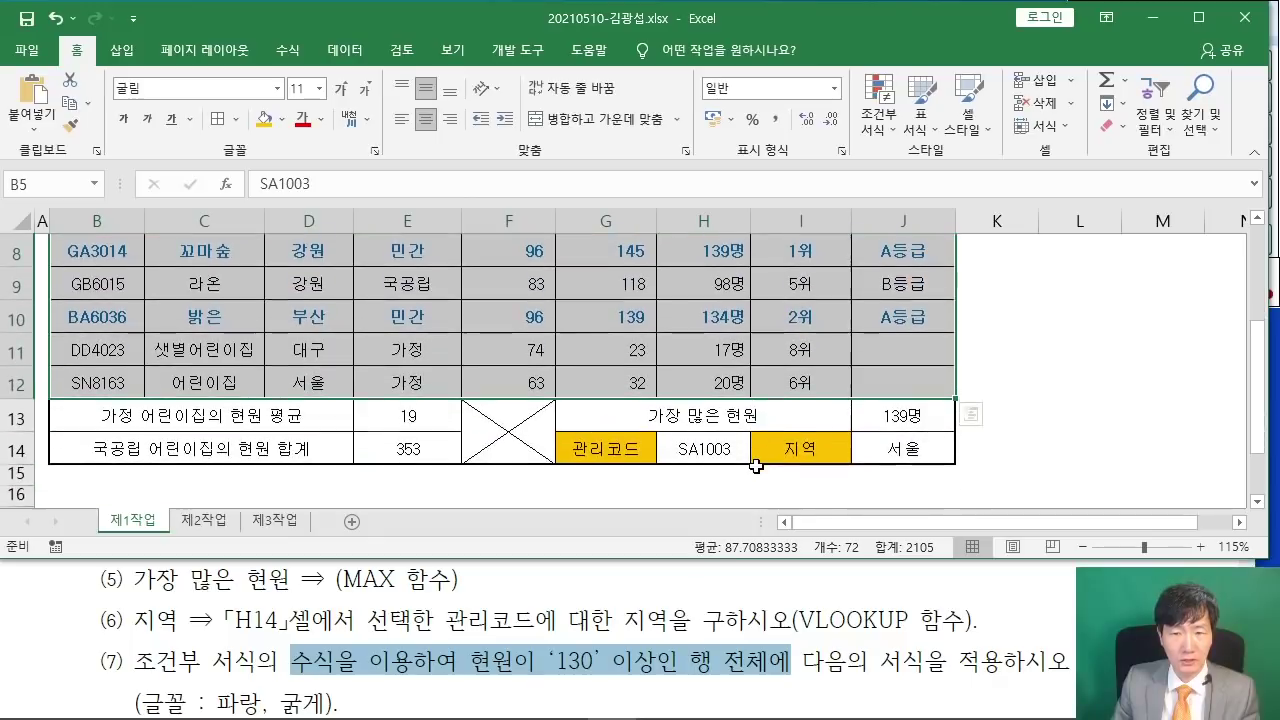
scroll(745, 455, "up", 1)
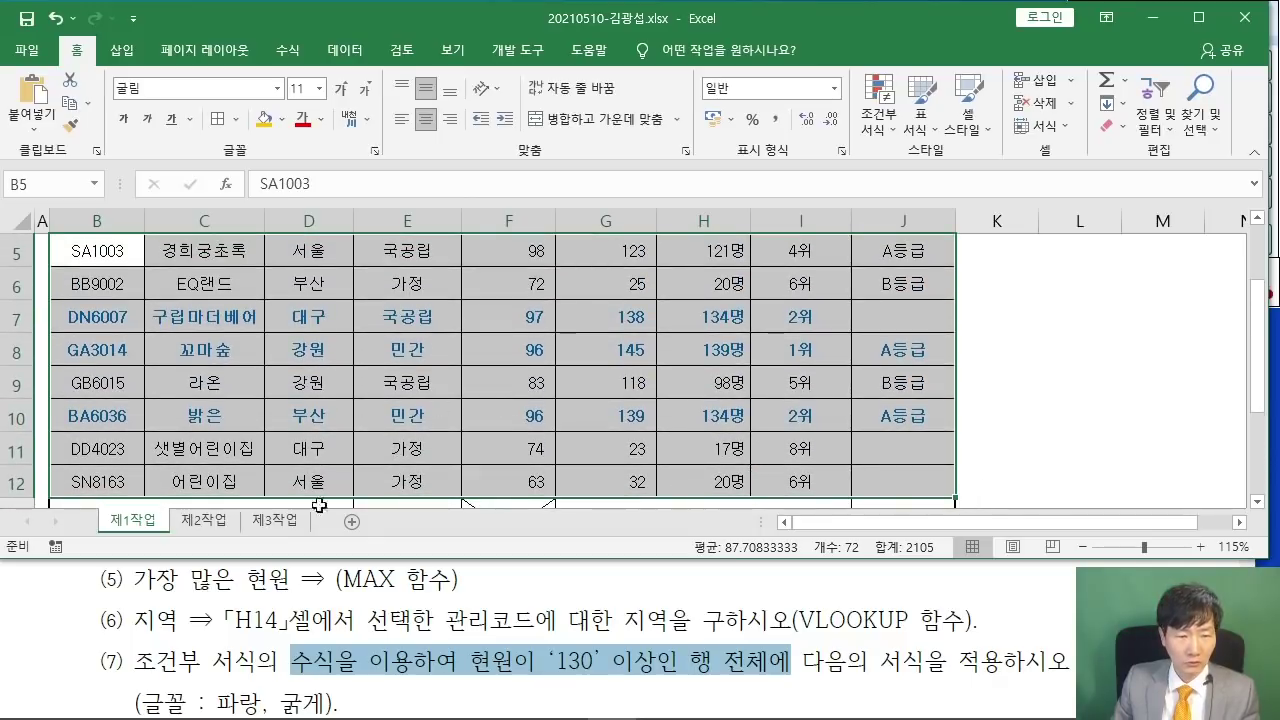
left_click(522, 390)
left_click(1052, 370)
scroll(1052, 370, "up", 1)
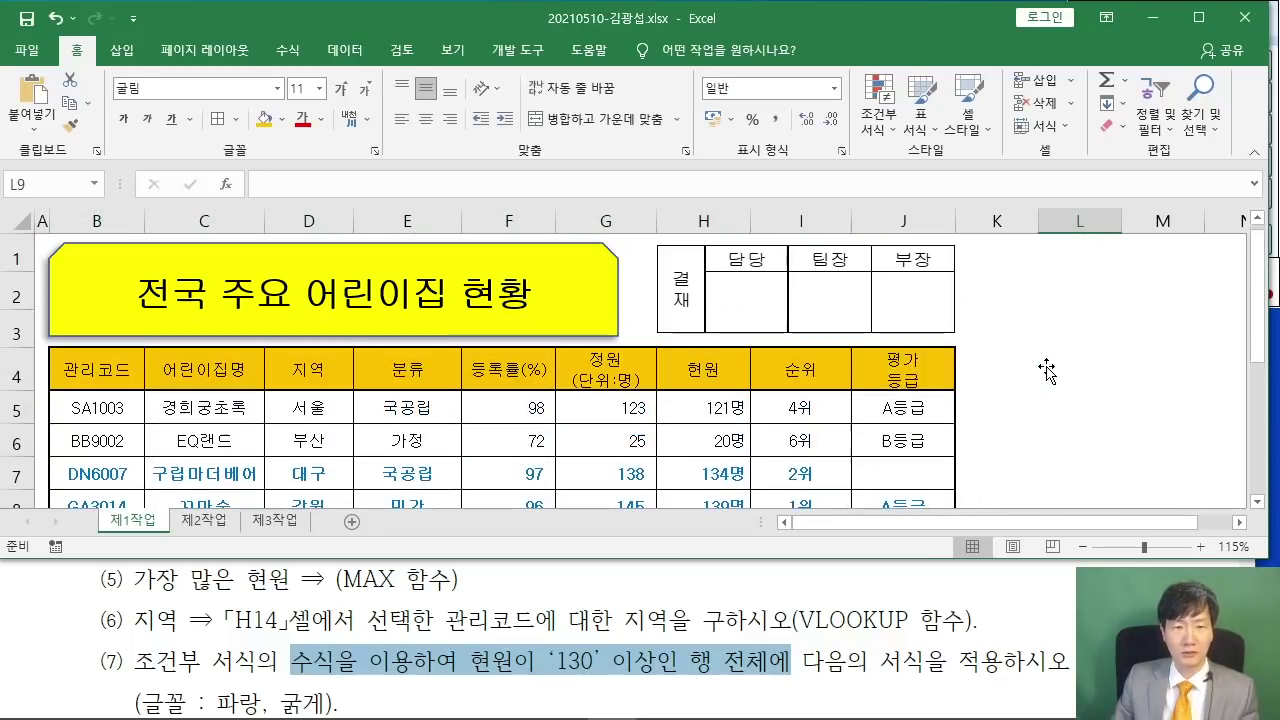
scroll(1045, 366, "down", 2)
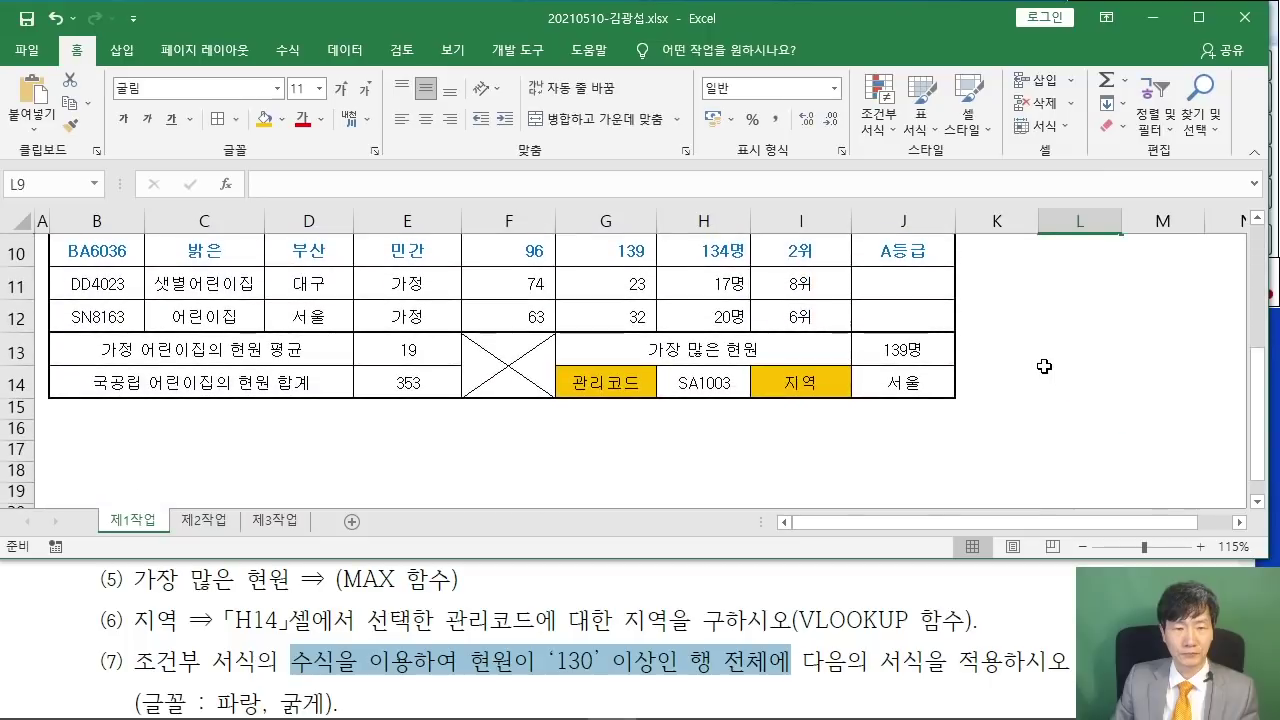
scroll(1043, 363, "up", 1)
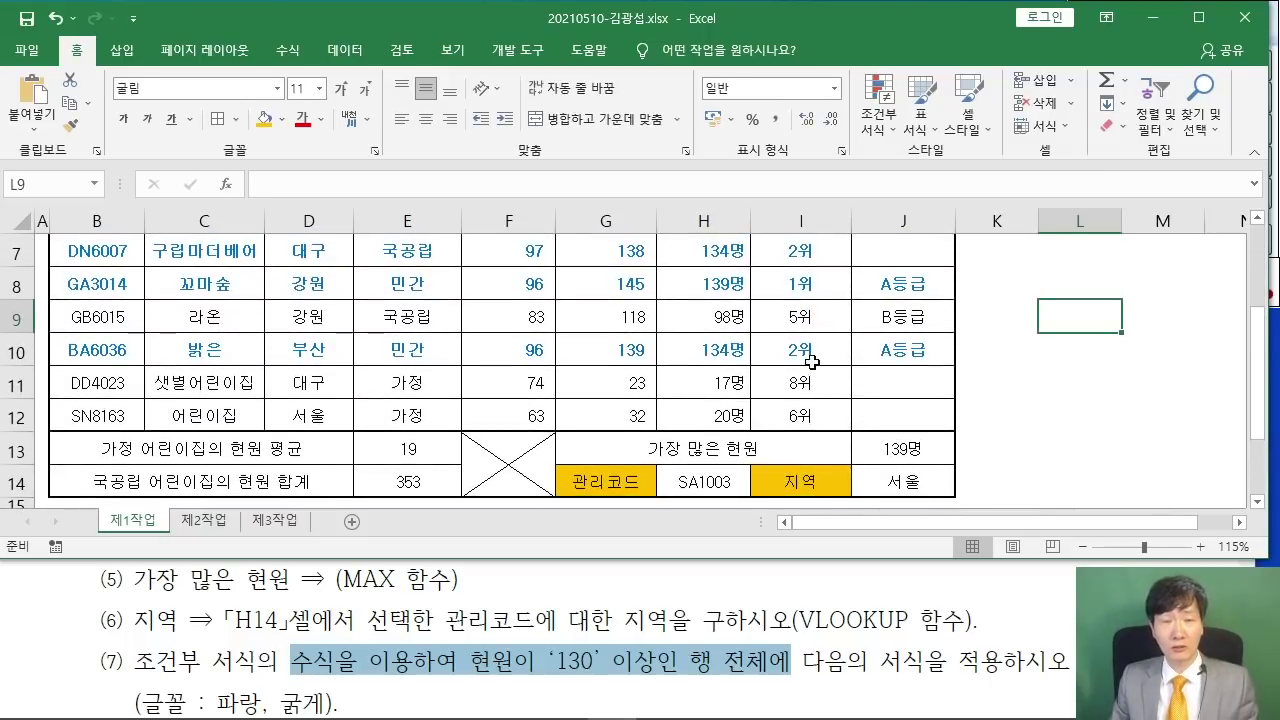
left_click(454, 579)
scroll(454, 579, "down", 5)
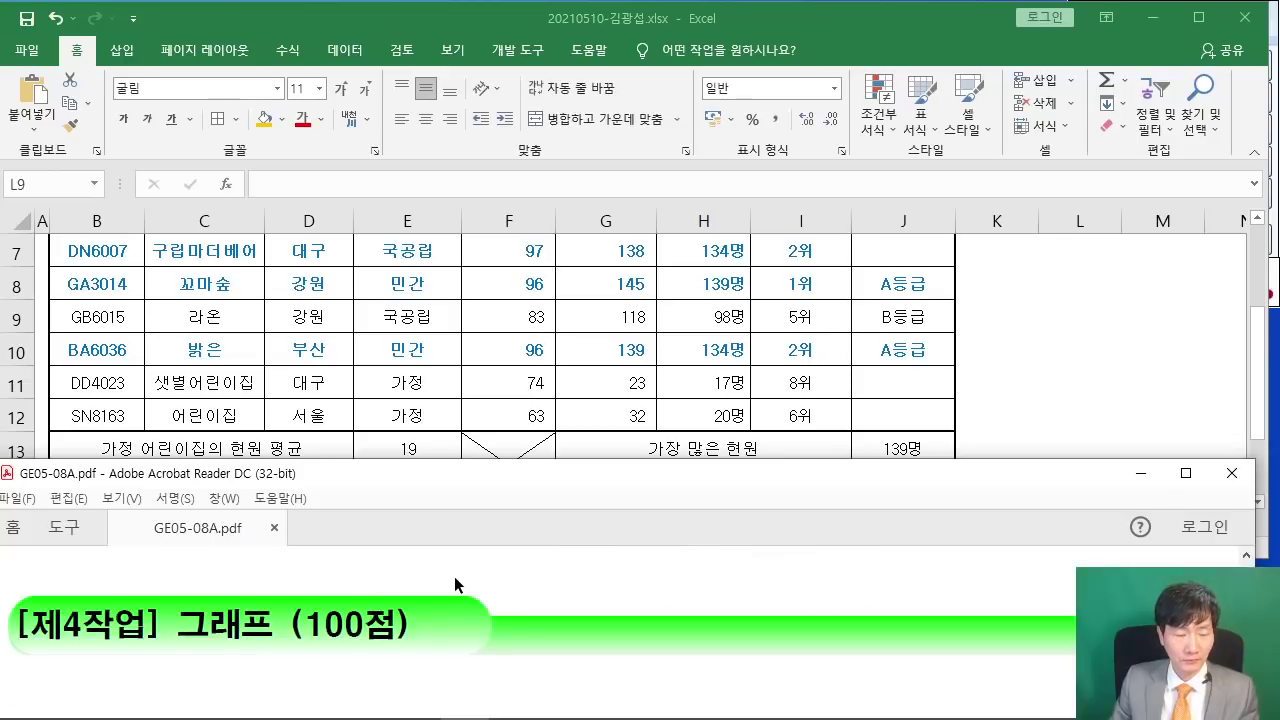
- Maximize the PDF and bring page 2's [제2작업] 목표값 찾기 및 필터 heading into view
scroll(454, 576, "up", 5)
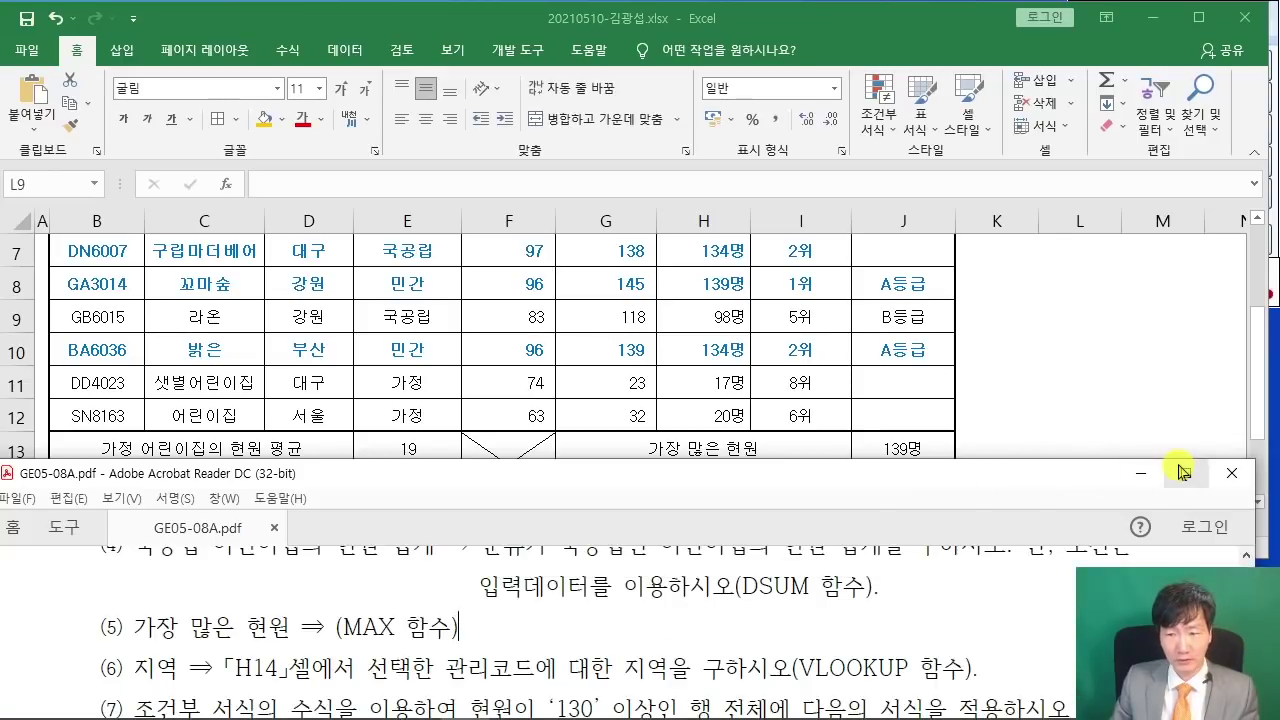
left_click(1186, 473)
scroll(790, 684, "left", 10)
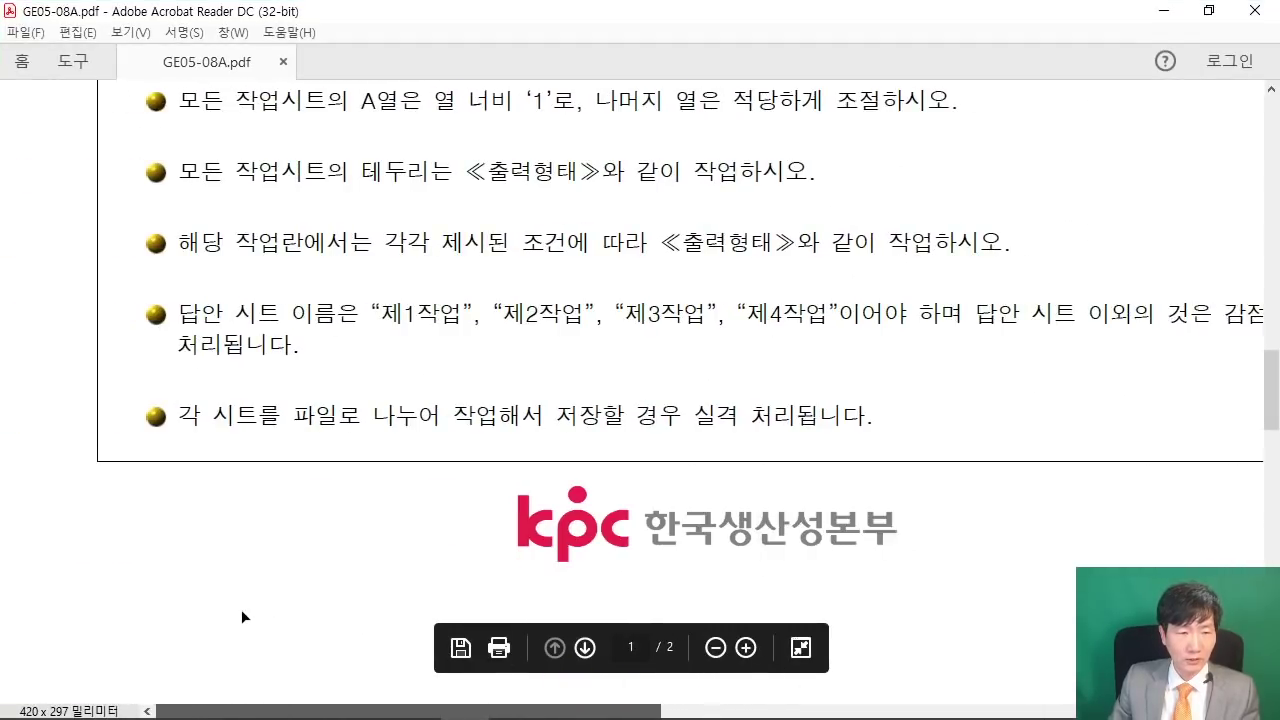
scroll(697, 401, "down", 5)
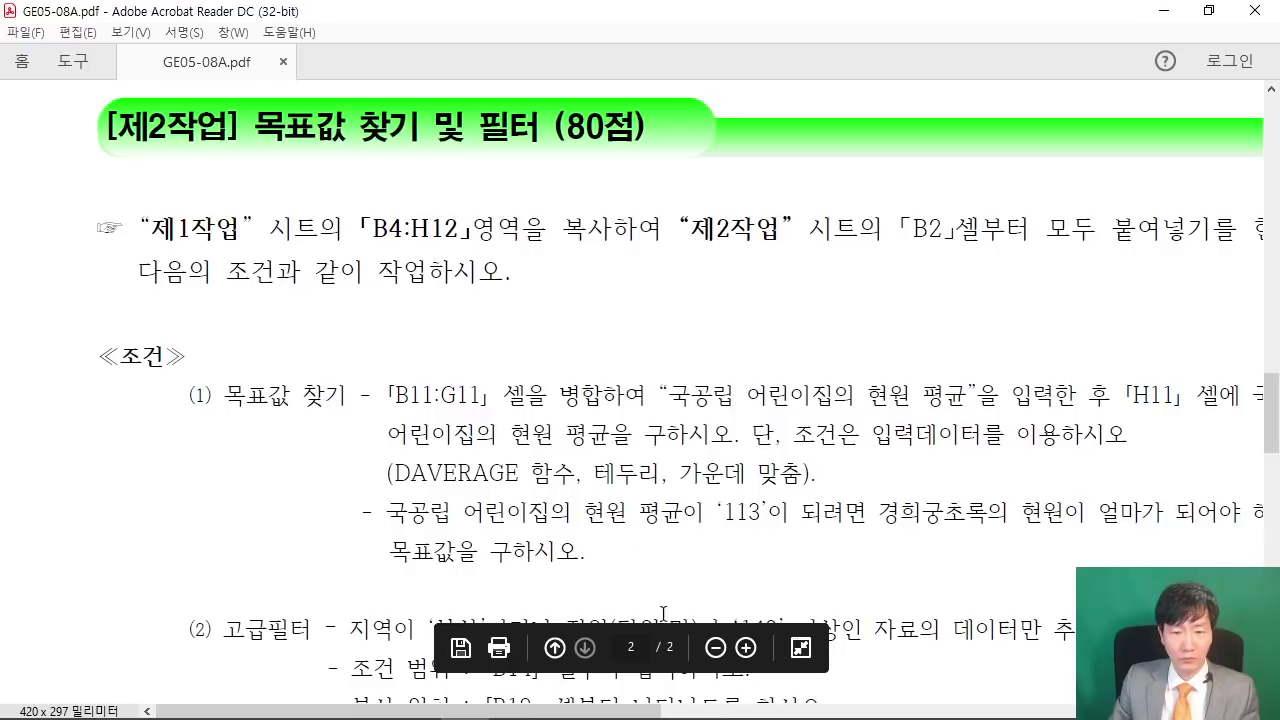
scroll(622, 690, "right", 1)
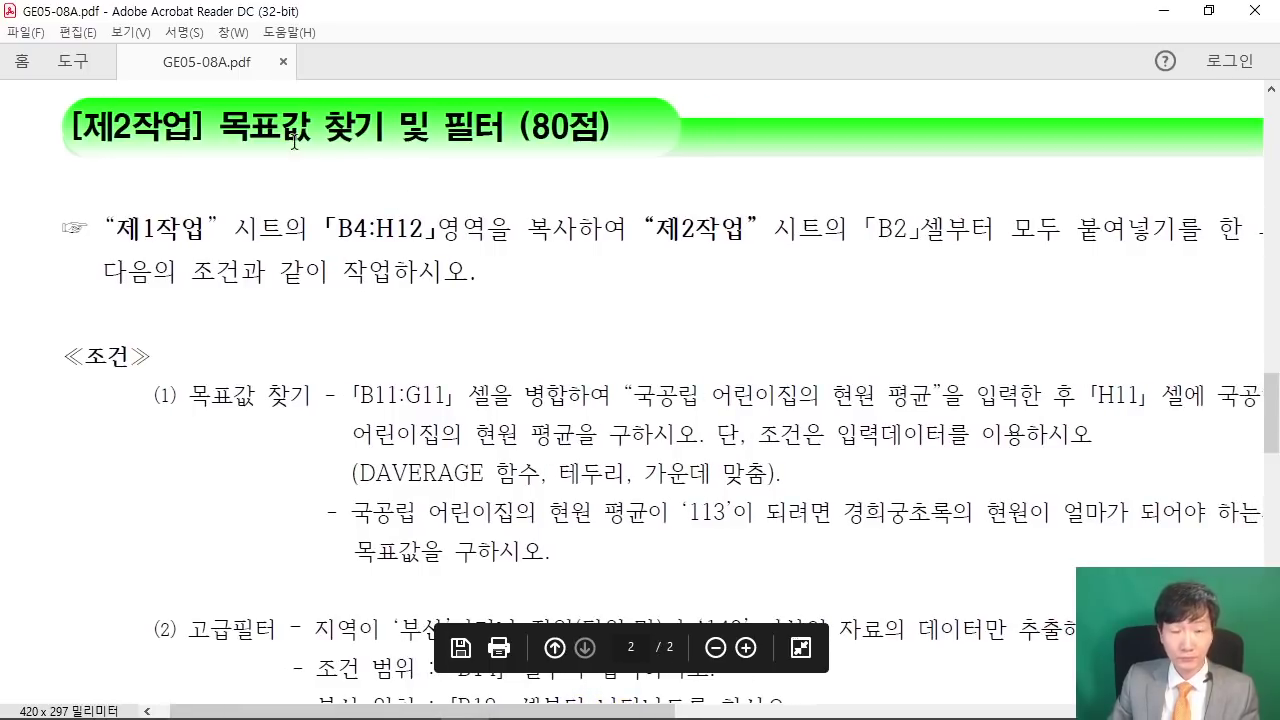
left_click_drag(222, 120, 600, 128)
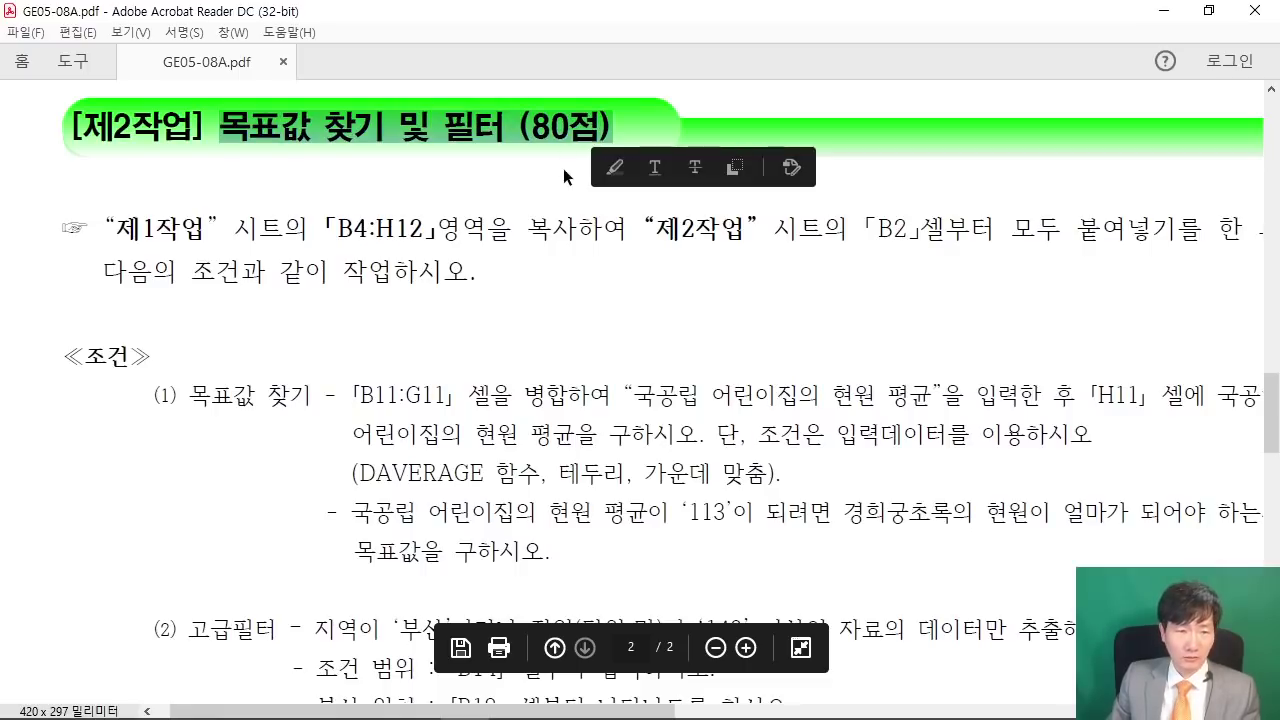
left_click(517, 150)
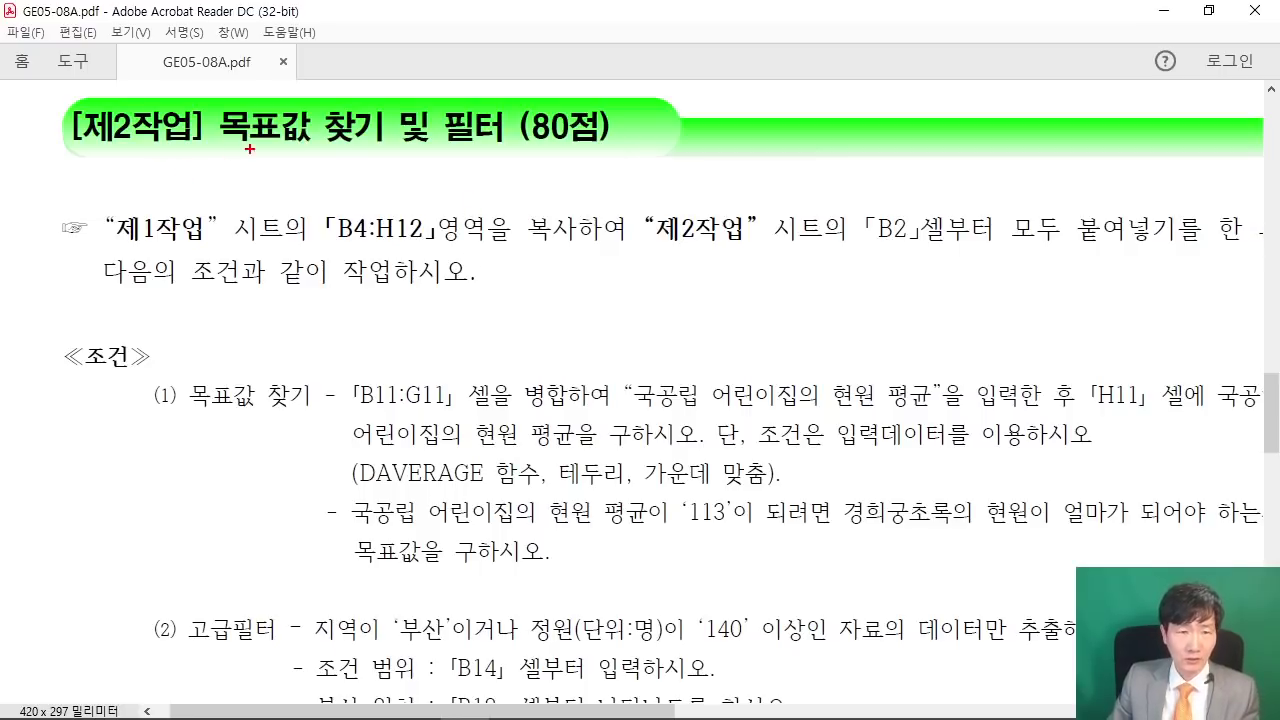
- Mark up the 목표값 찾기 및 필터 heading with red pen circles and underlines
mouse_move(547, 167)
left_mouse_down()
mouse_move(434, 160)
mouse_move(590, 155)
left_mouse_up()
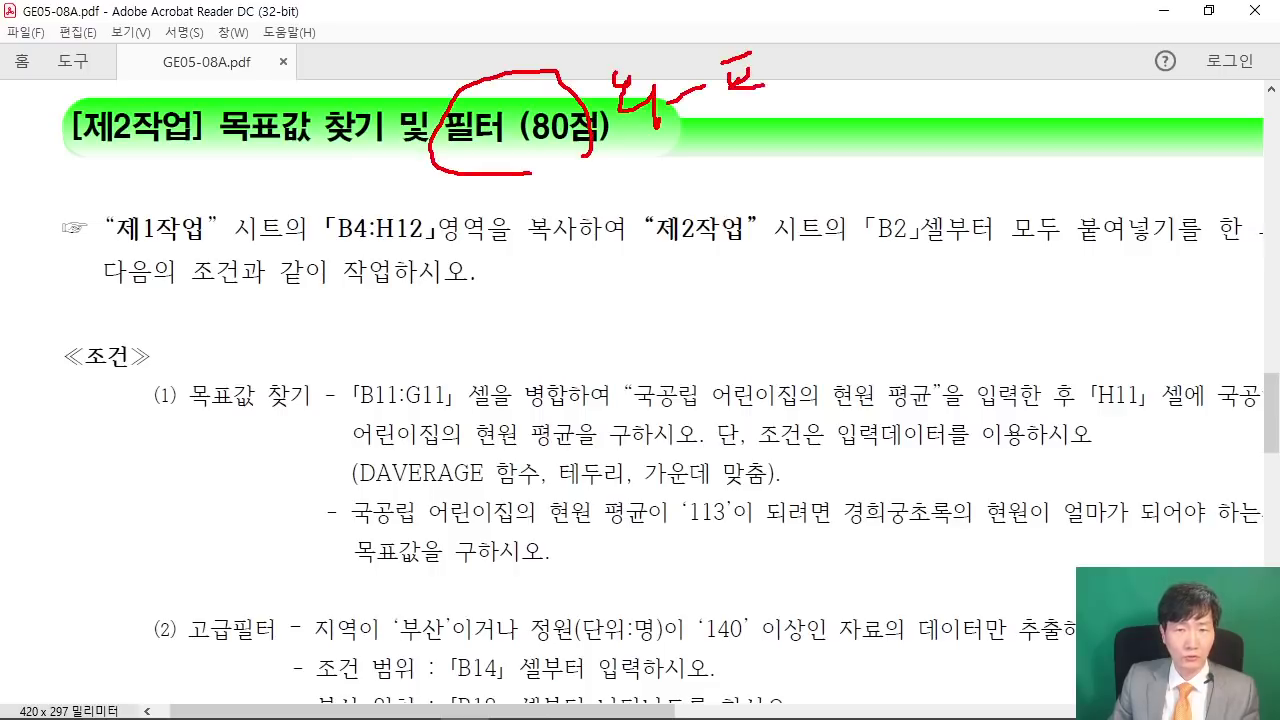
left_click_drag(758, 104, 777, 101)
left_click_drag(797, 36, 807, 68)
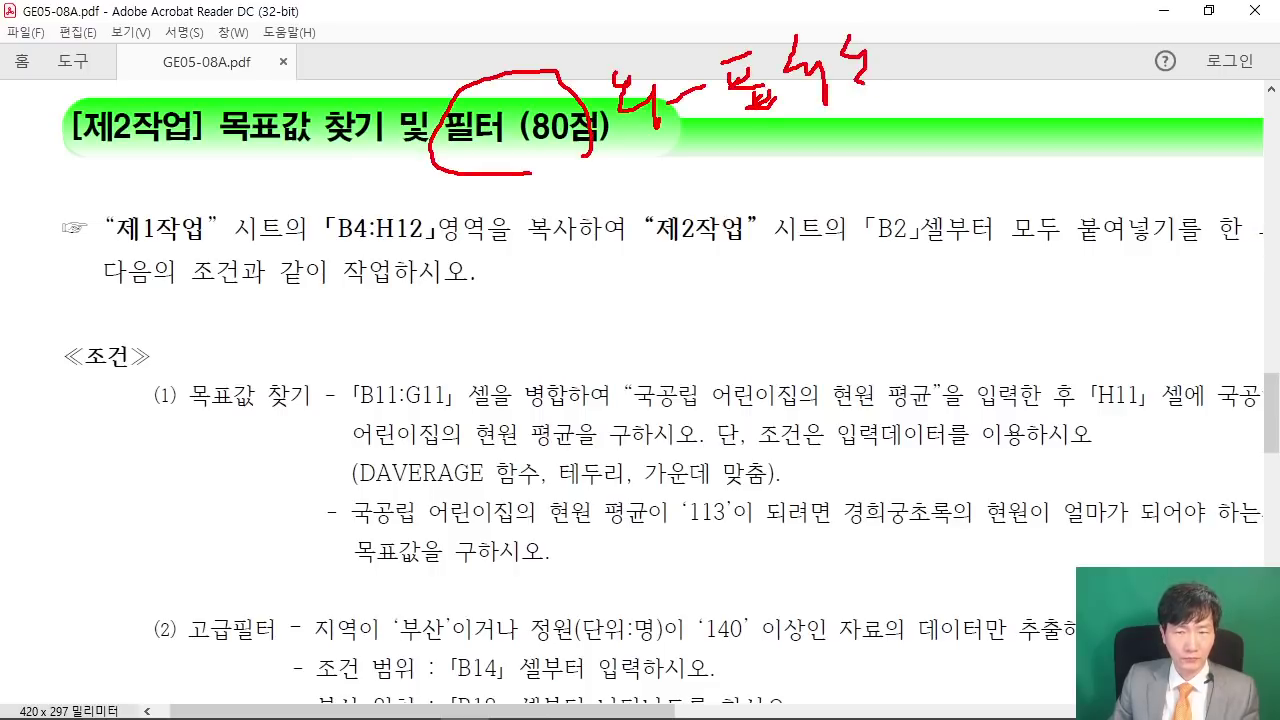
left_click_drag(469, 171, 860, 118)
left_click_drag(503, 187, 858, 128)
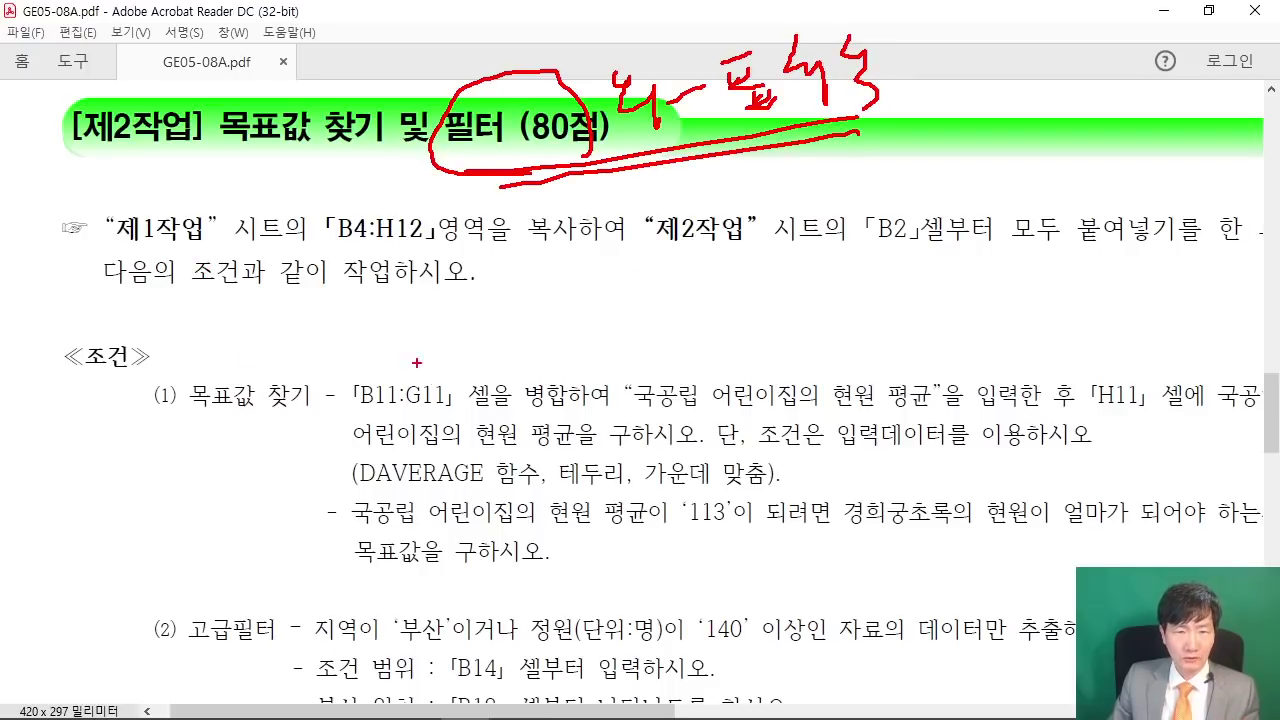
left_click_drag(229, 150, 479, 146)
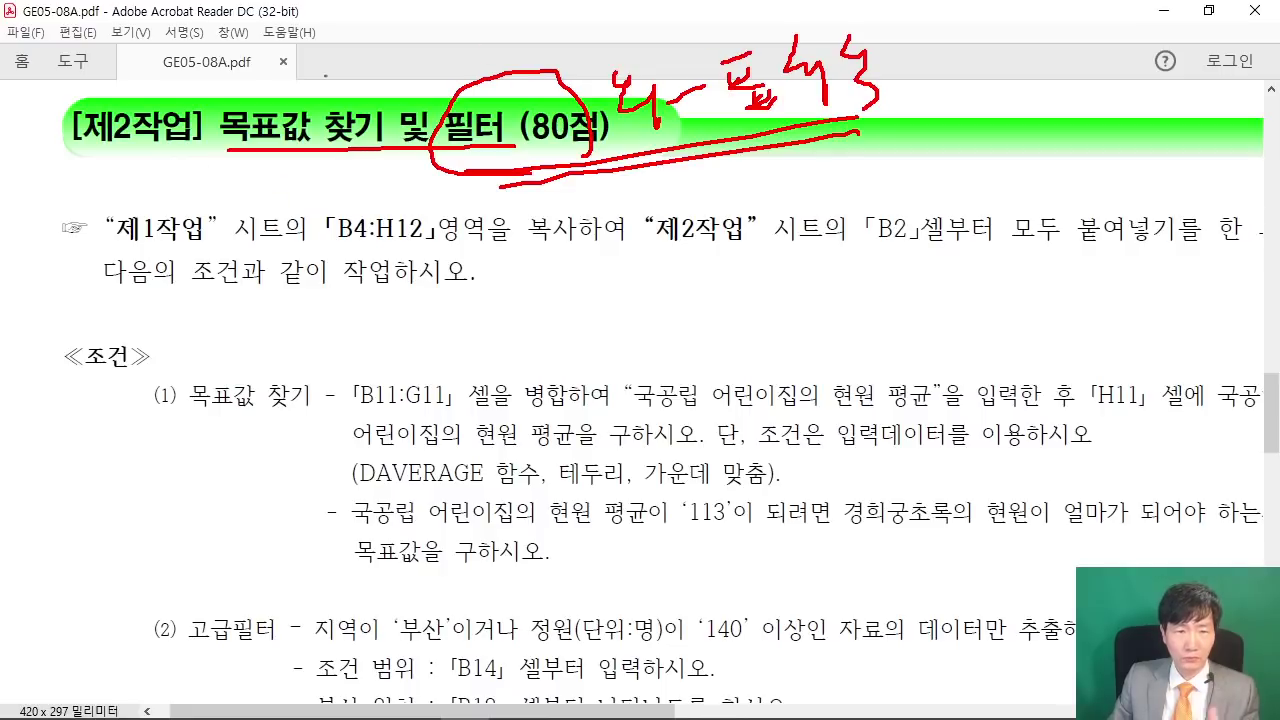
mouse_move(376, 32)
left_mouse_down()
mouse_move(486, 58)
mouse_move(436, 112)
left_mouse_up()
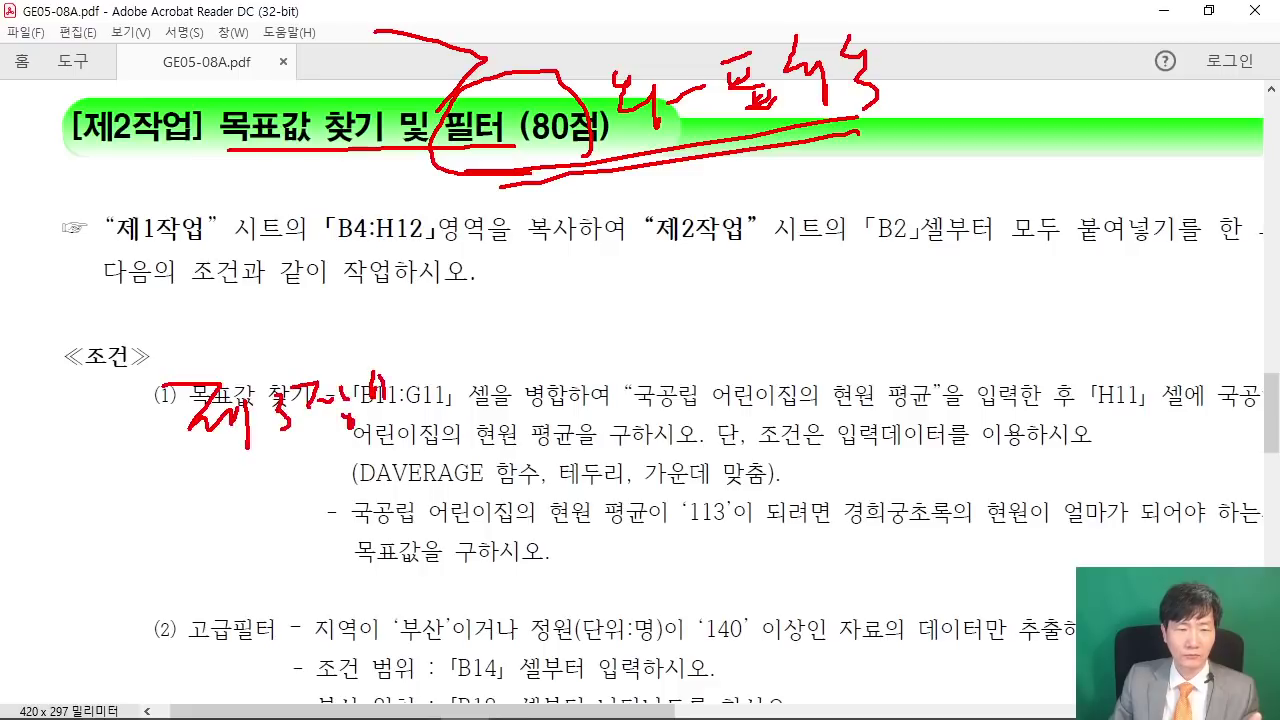
- Add red handwritten notes to the conditions and underline the DAVERAGE requirement
left_click_drag(504, 372, 516, 384)
mouse_move(518, 372)
left_mouse_down()
mouse_move(549, 385)
mouse_move(540, 376)
left_mouse_up()
left_click_drag(550, 345, 580, 381)
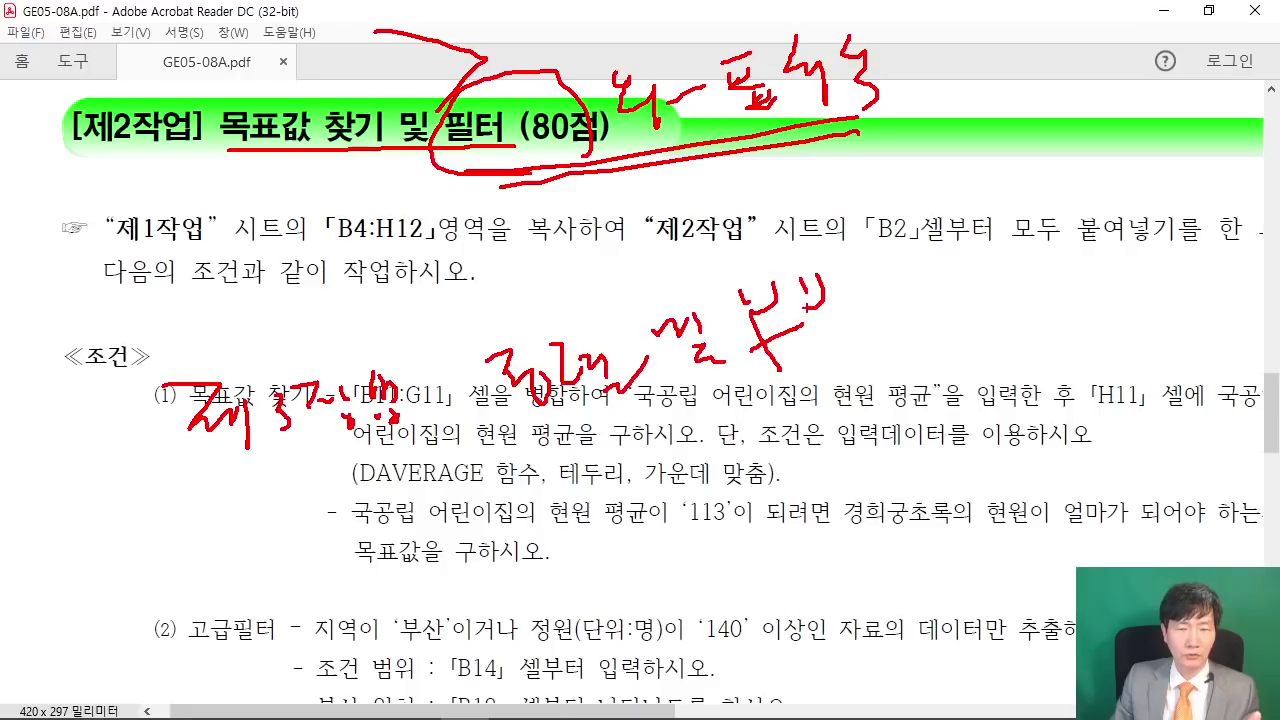
left_click_drag(858, 284, 842, 322)
left_click_drag(862, 296, 880, 302)
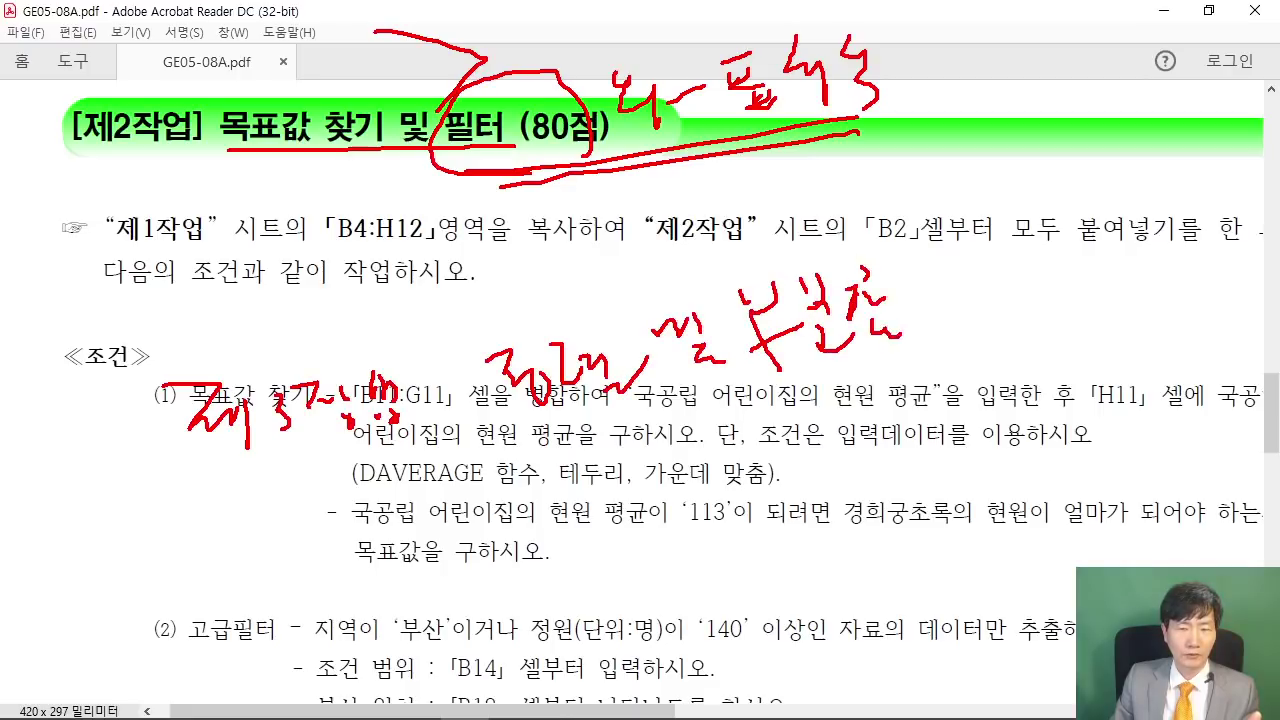
left_click_drag(560, 455, 614, 445)
mouse_move(605, 422)
left_mouse_down()
mouse_move(608, 498)
mouse_move(626, 446)
left_mouse_up()
left_click_drag(632, 418, 682, 478)
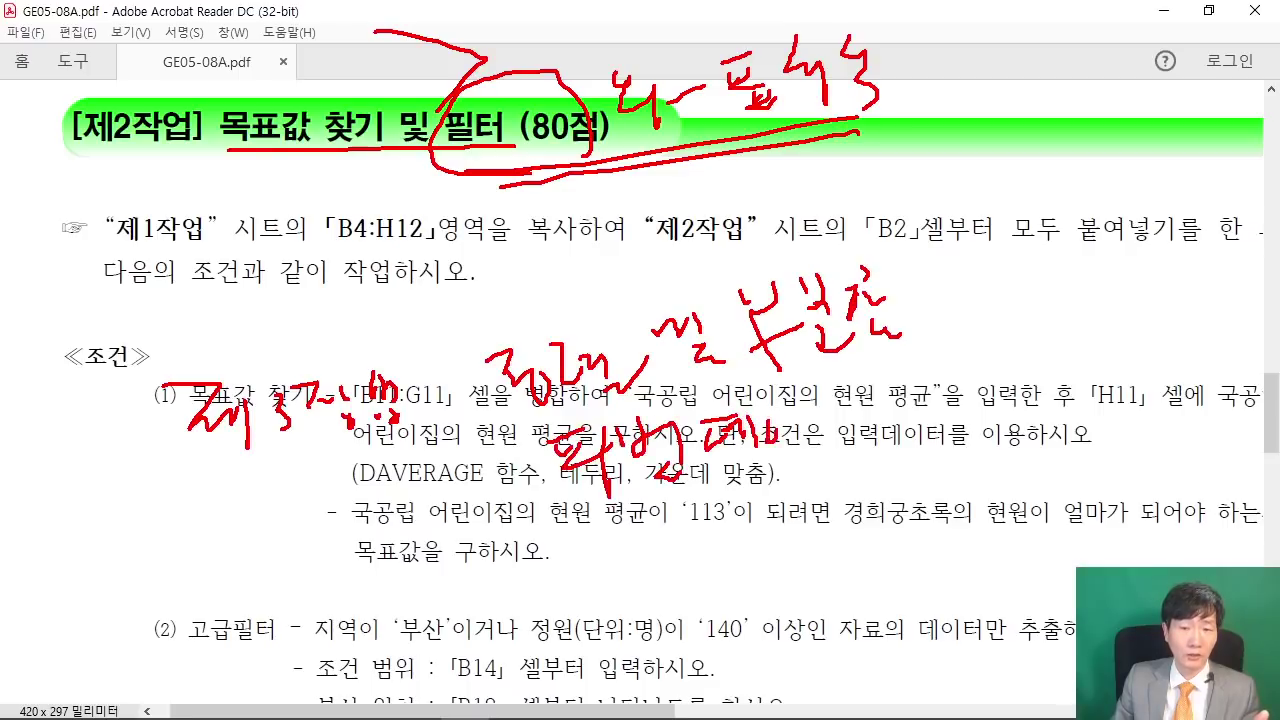
left_click_drag(800, 418, 806, 454)
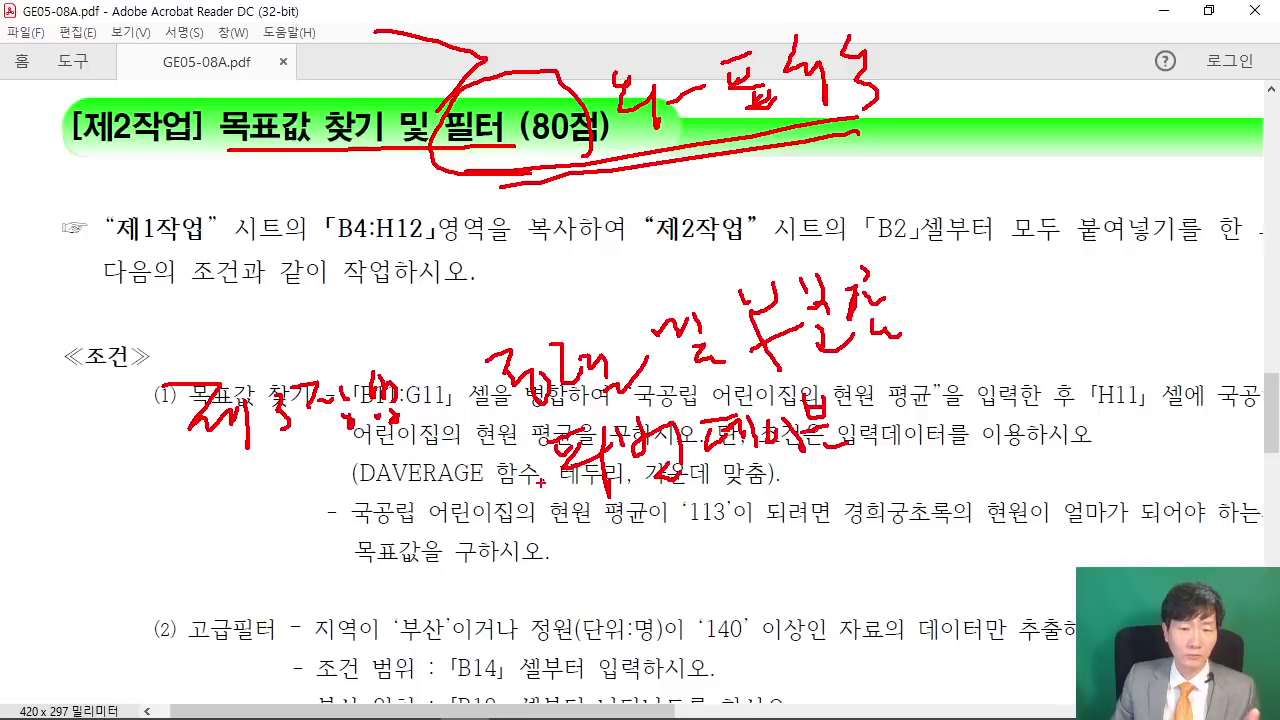
left_click_drag(513, 486, 838, 465)
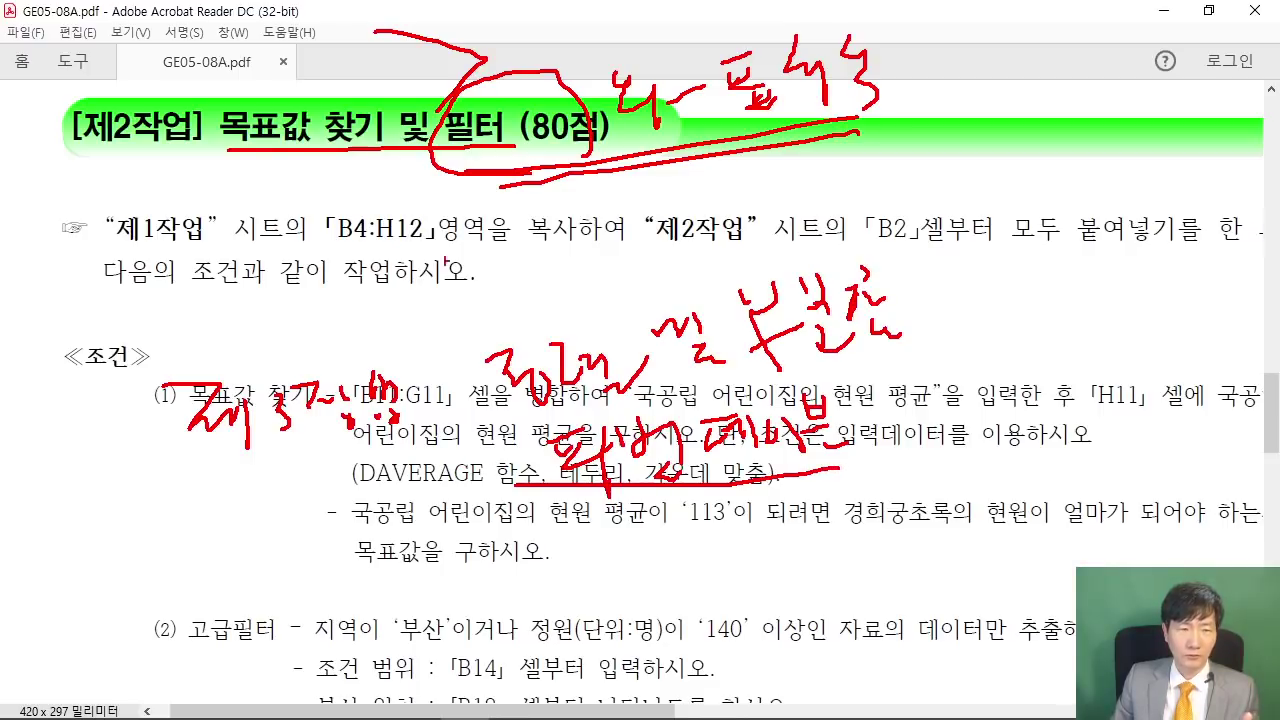
- Circle 목표값, link it to the note, write 60 beside the title, then clear all red ink
left_click_drag(300, 85, 295, 110)
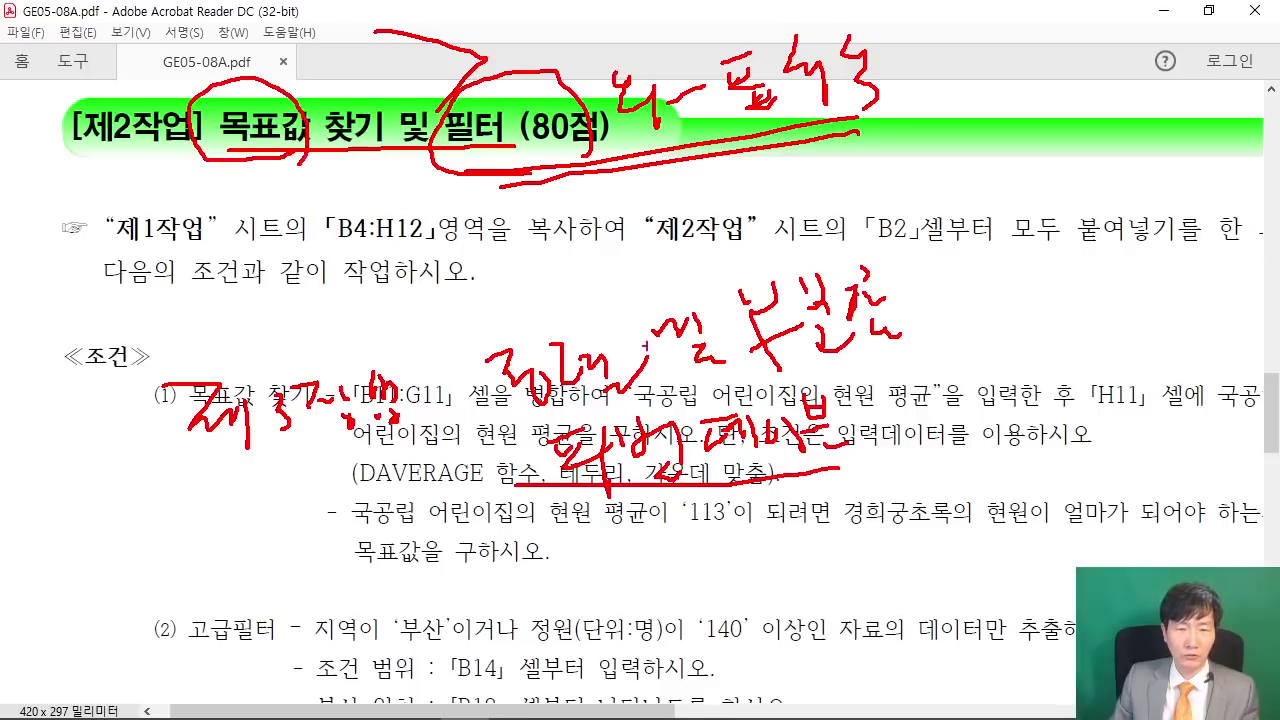
mouse_move(644, 404)
left_mouse_down()
mouse_move(480, 408)
mouse_move(598, 360)
left_mouse_up()
left_click_drag(300, 140, 408, 297)
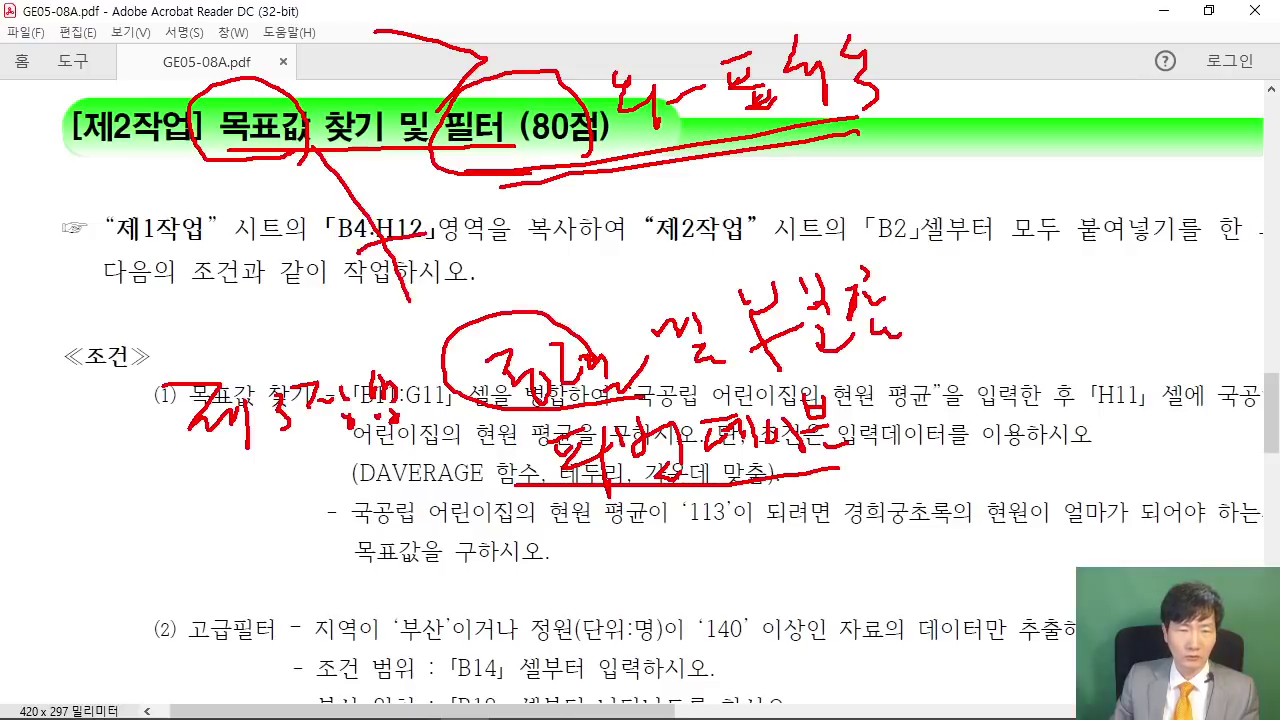
left_click_drag(462, 157, 862, 98)
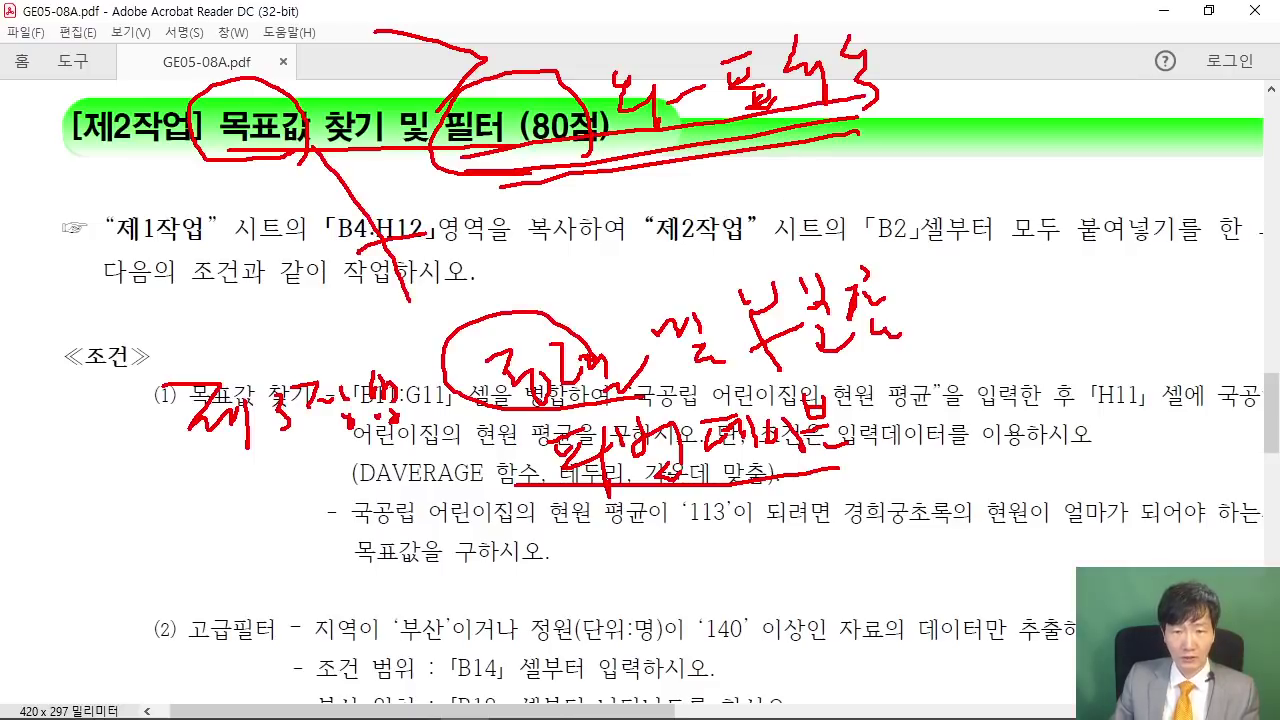
left_click_drag(590, 480, 885, 430)
left_click_drag(892, 58, 988, 400)
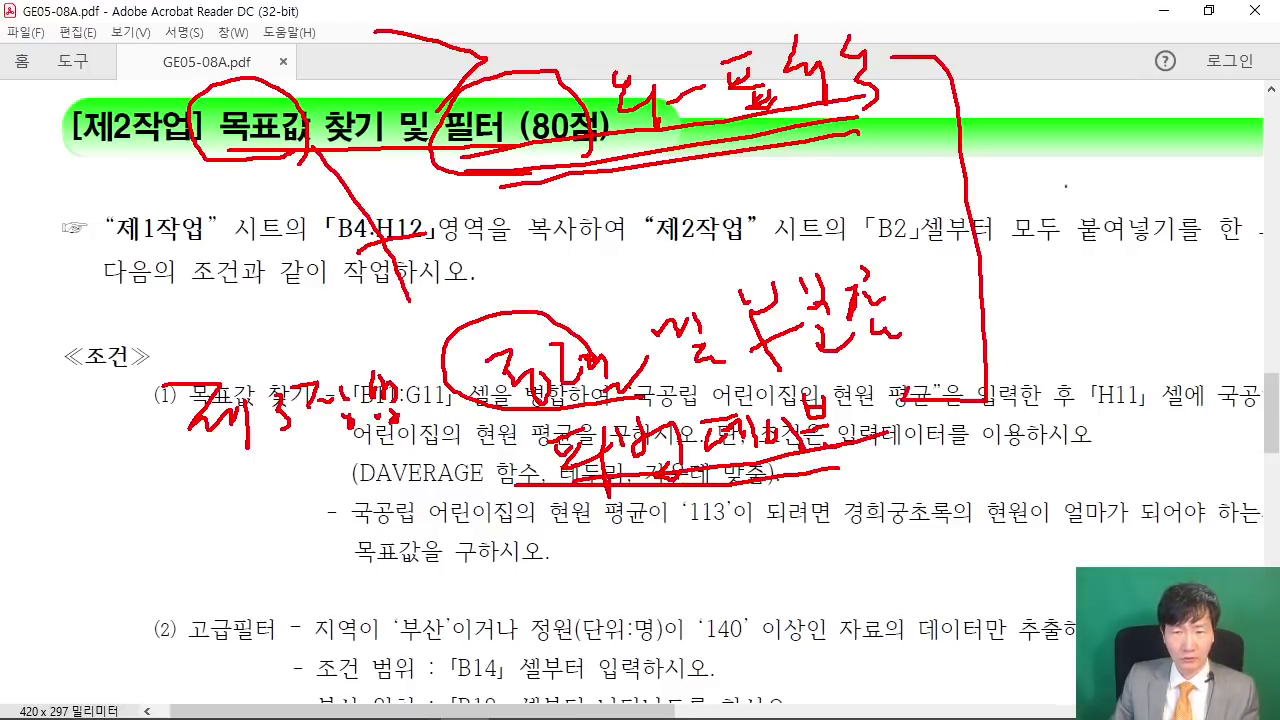
mouse_move(1054, 128)
left_mouse_down()
mouse_move(1046, 202)
mouse_move(1098, 170)
left_mouse_up()
left_click_drag(1100, 237, 1156, 236)
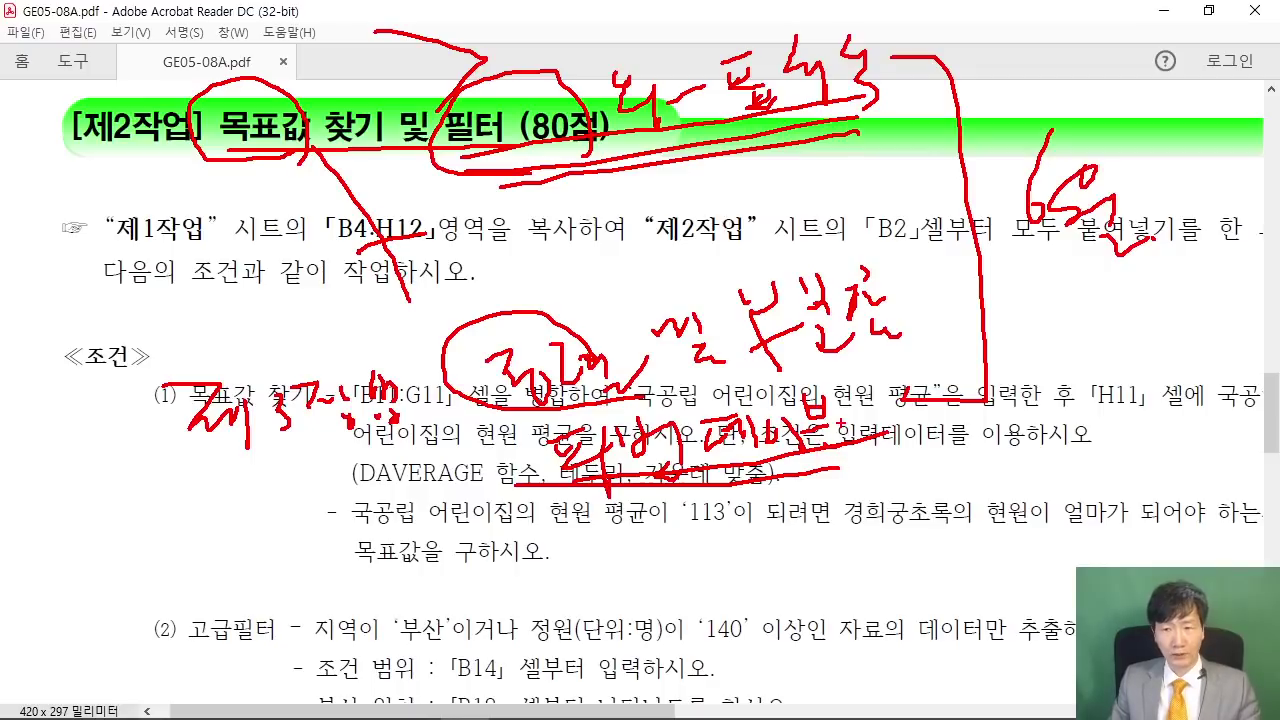
key("Escape")
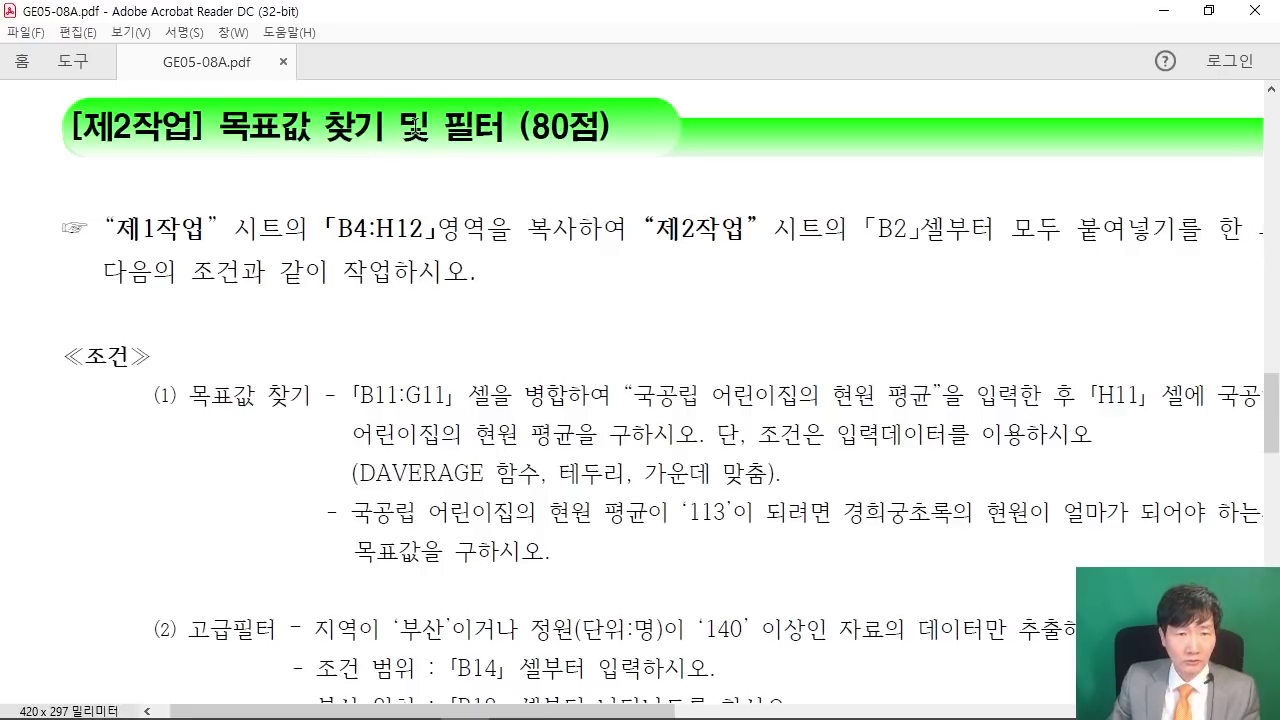
- Highlight 고급필터 and the first instruction line, then restore down the PDF window
left_click_drag(178, 630, 277, 630)
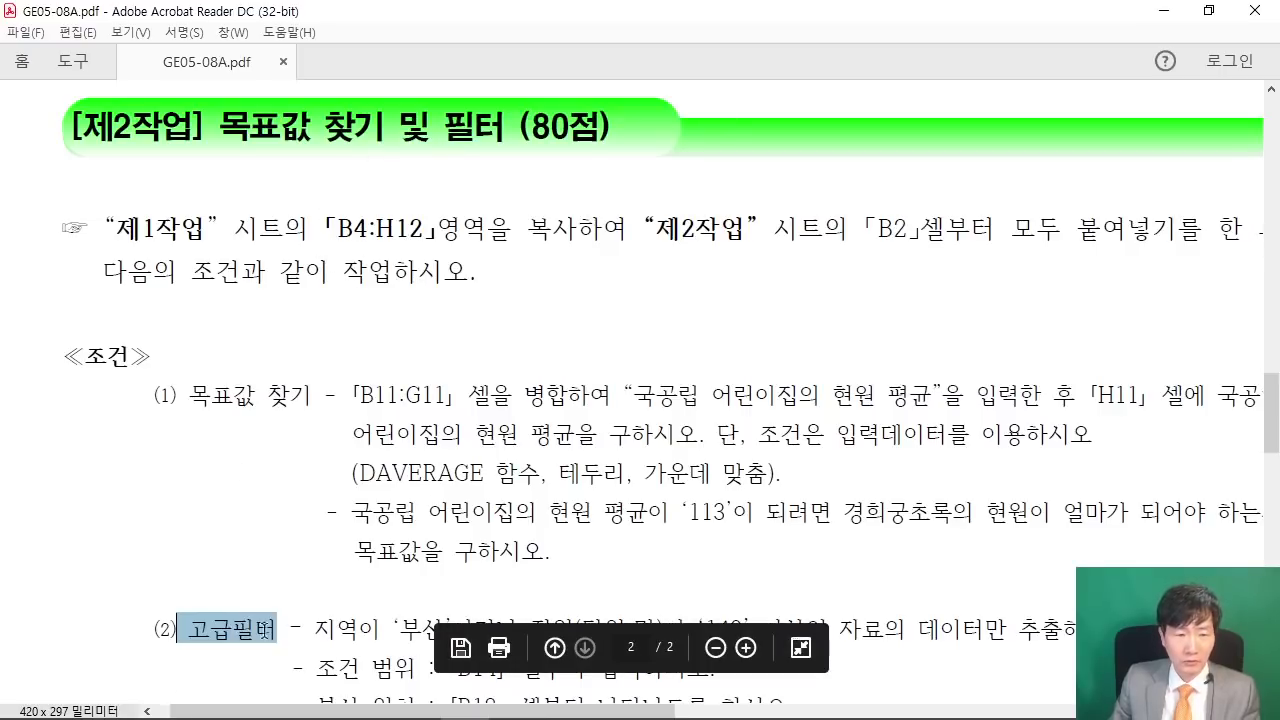
left_click(267, 576)
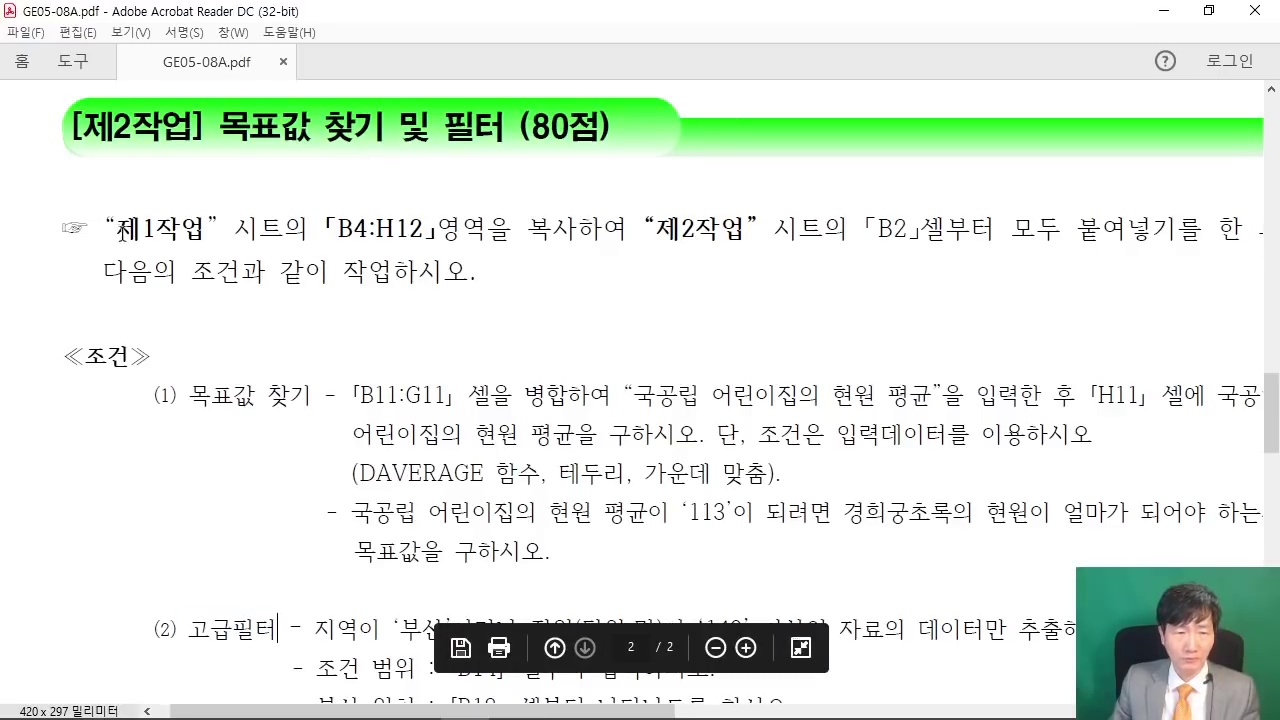
left_click_drag(103, 230, 1200, 230)
left_click(836, 298)
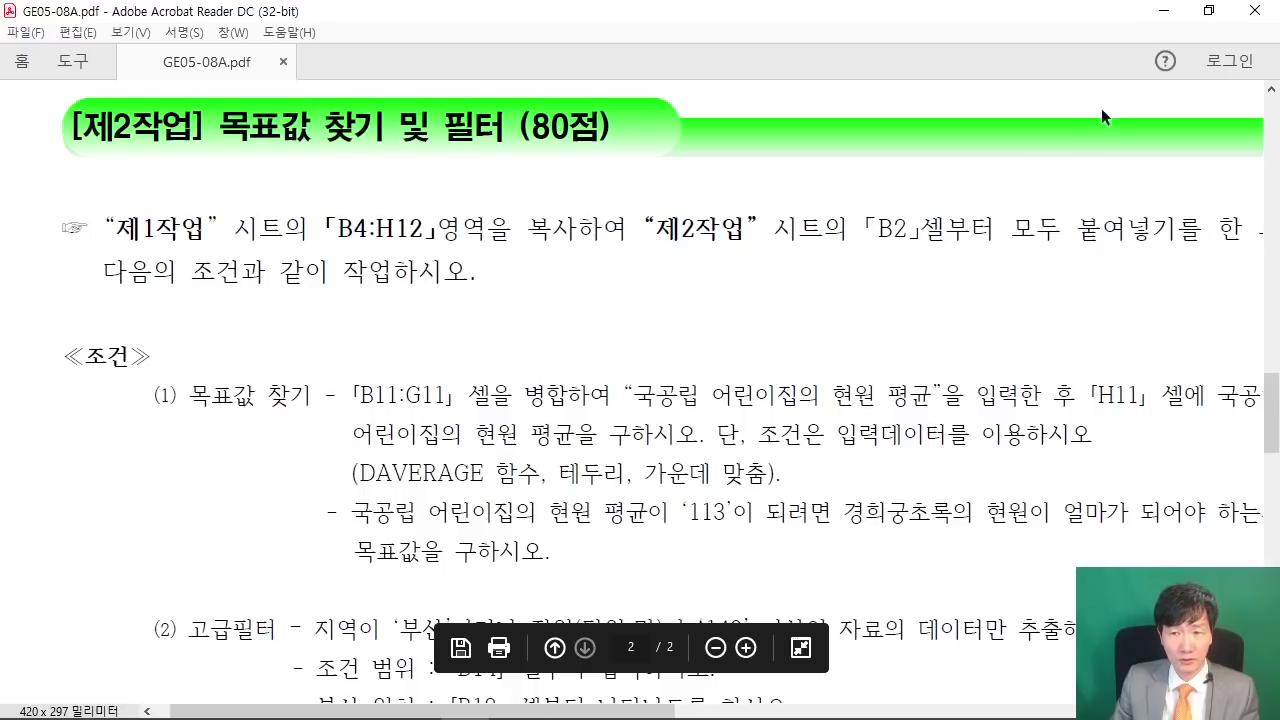
left_click(1209, 10)
- Copy the 제1작업 table range B4:H12
scroll(506, 551, "down", 2)
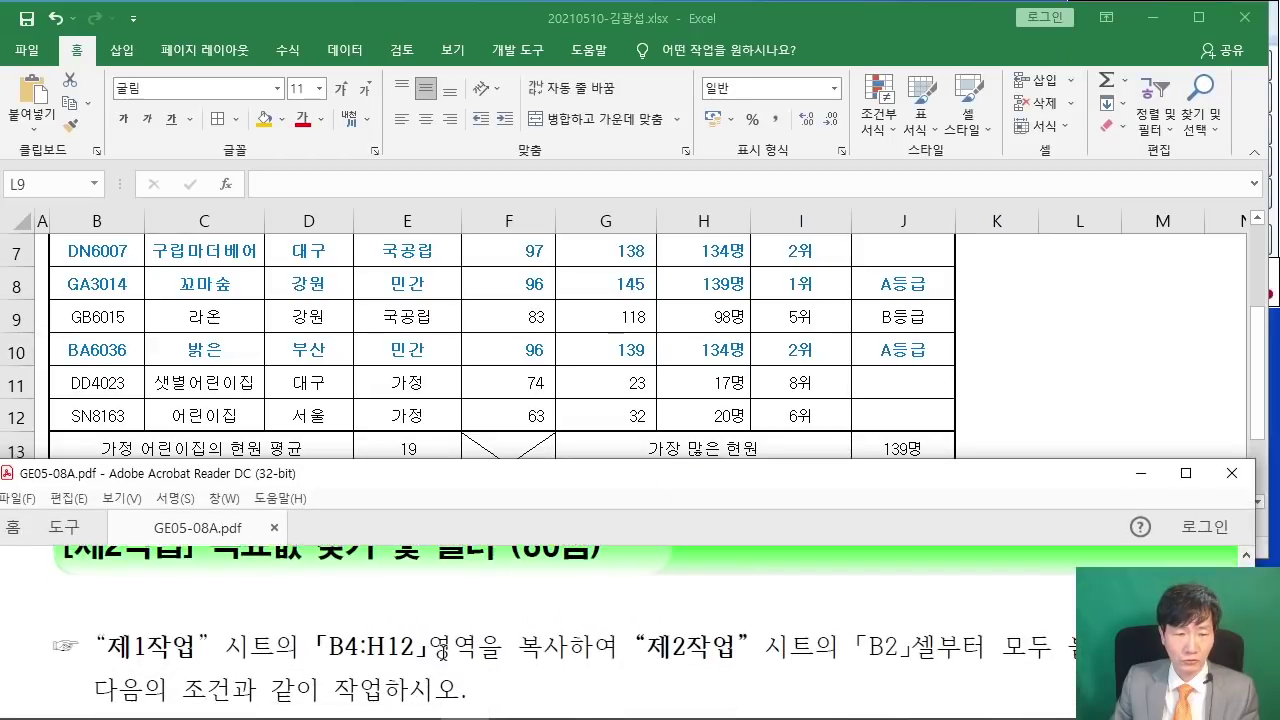
key("alt+Tab")
scroll(242, 490, "up", 2)
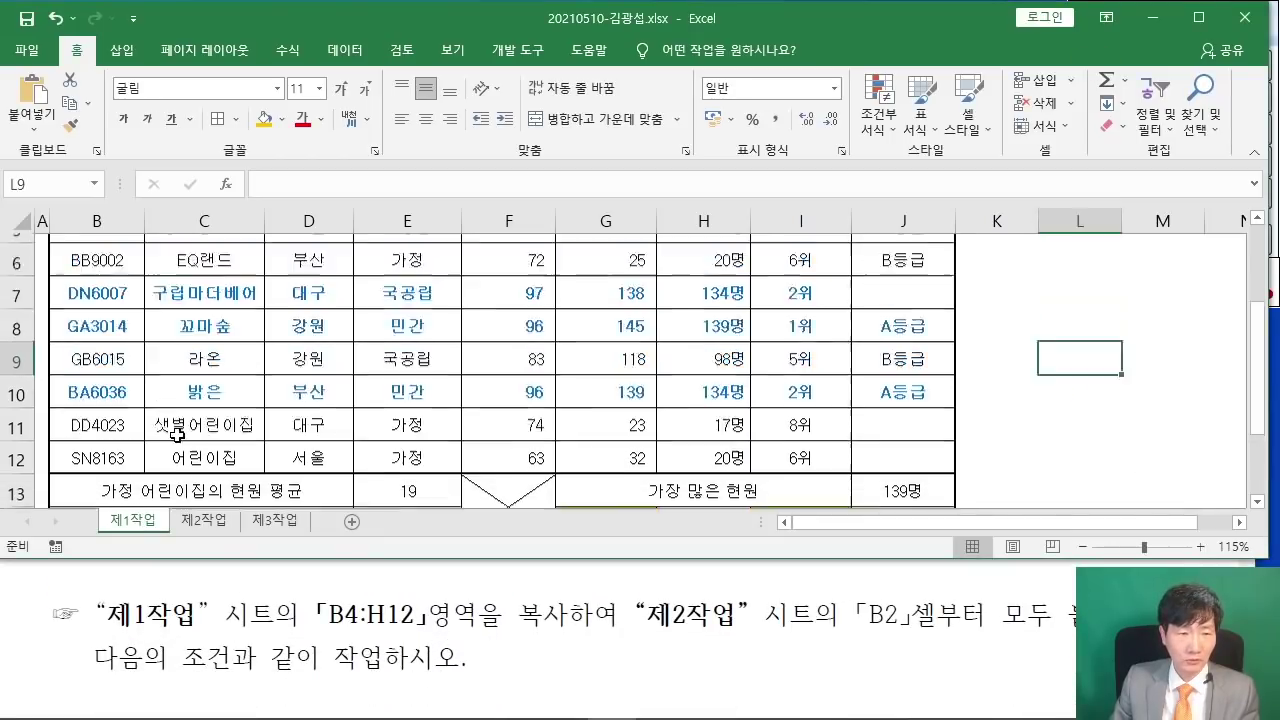
left_click(95, 369)
left_click_drag(95, 369, 700, 345)
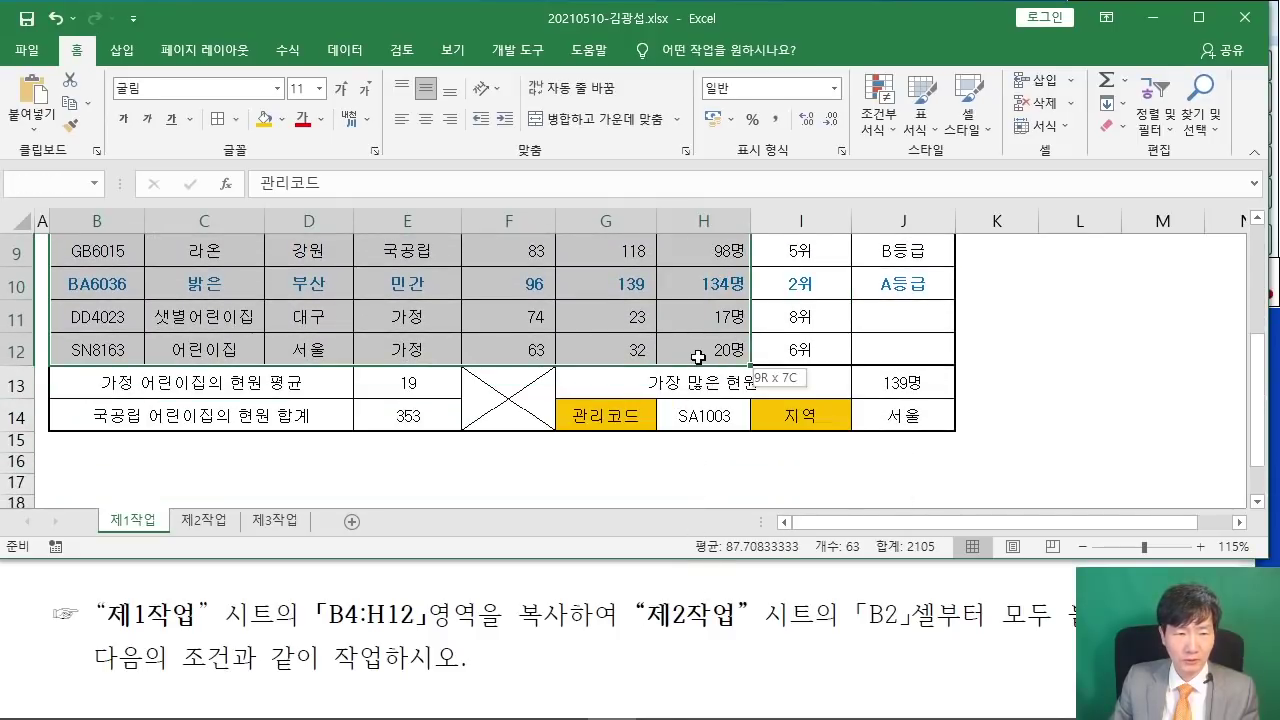
right_click(502, 308)
left_click(553, 277)
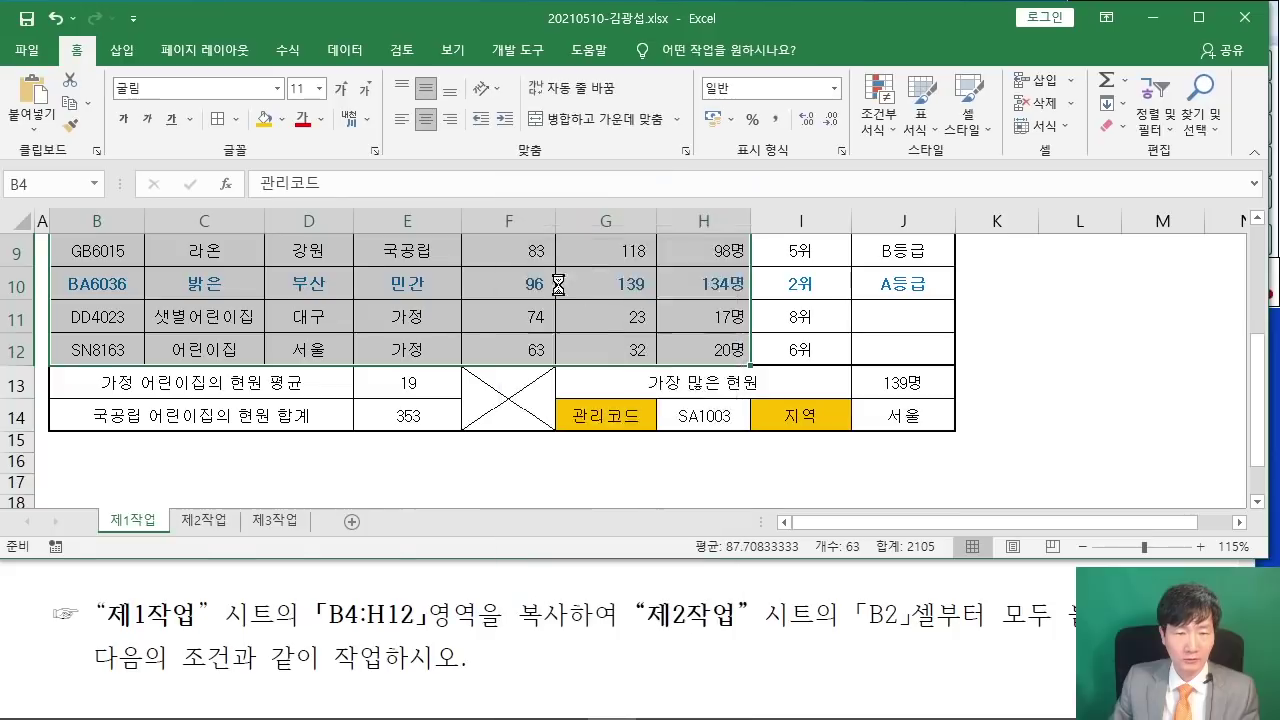
- Paste the table into 제2작업 at B2 and autofit column C to the full names
left_click(200, 520)
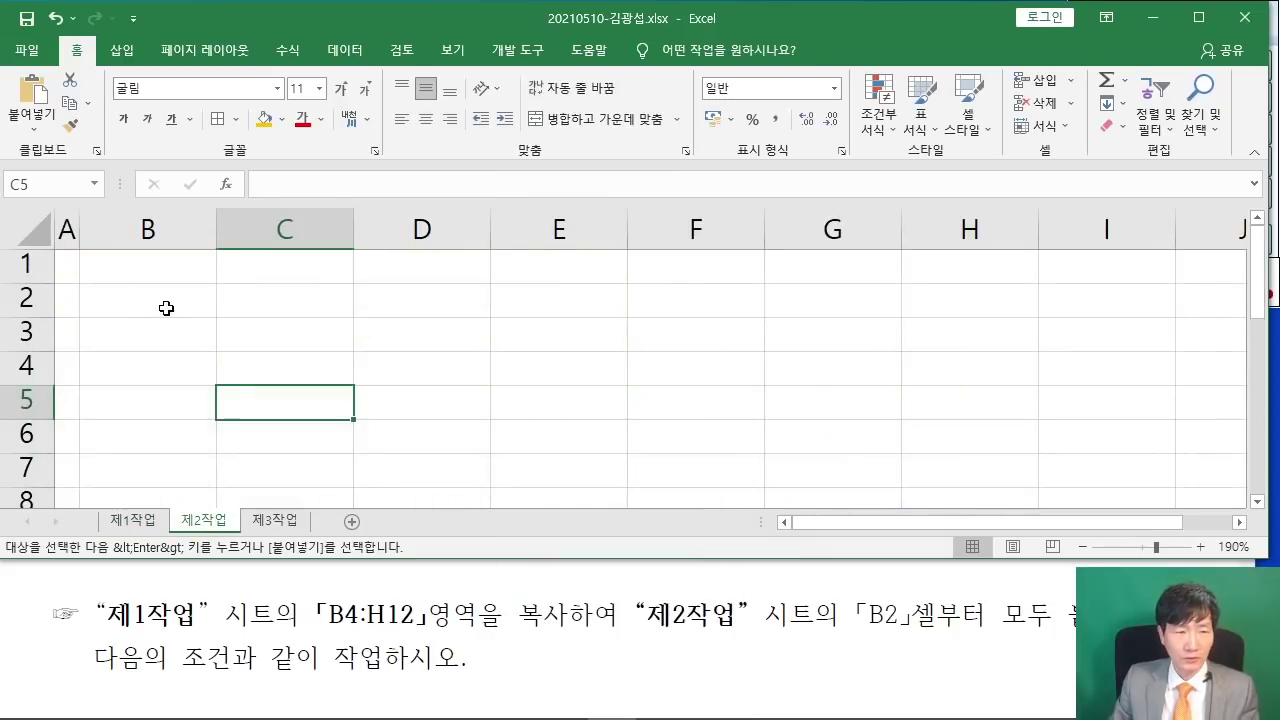
scroll(166, 306, "down", 5, "ctrl")
left_click(92, 261)
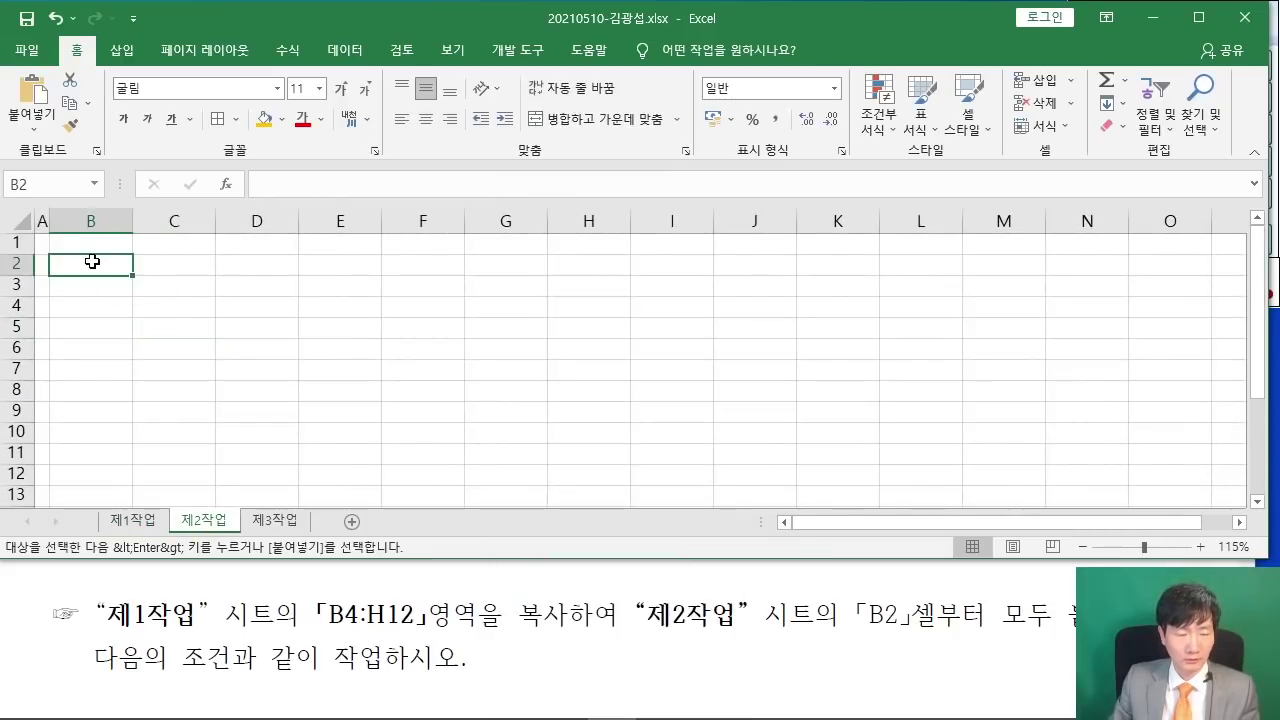
right_click(92, 261)
left_click(133, 330)
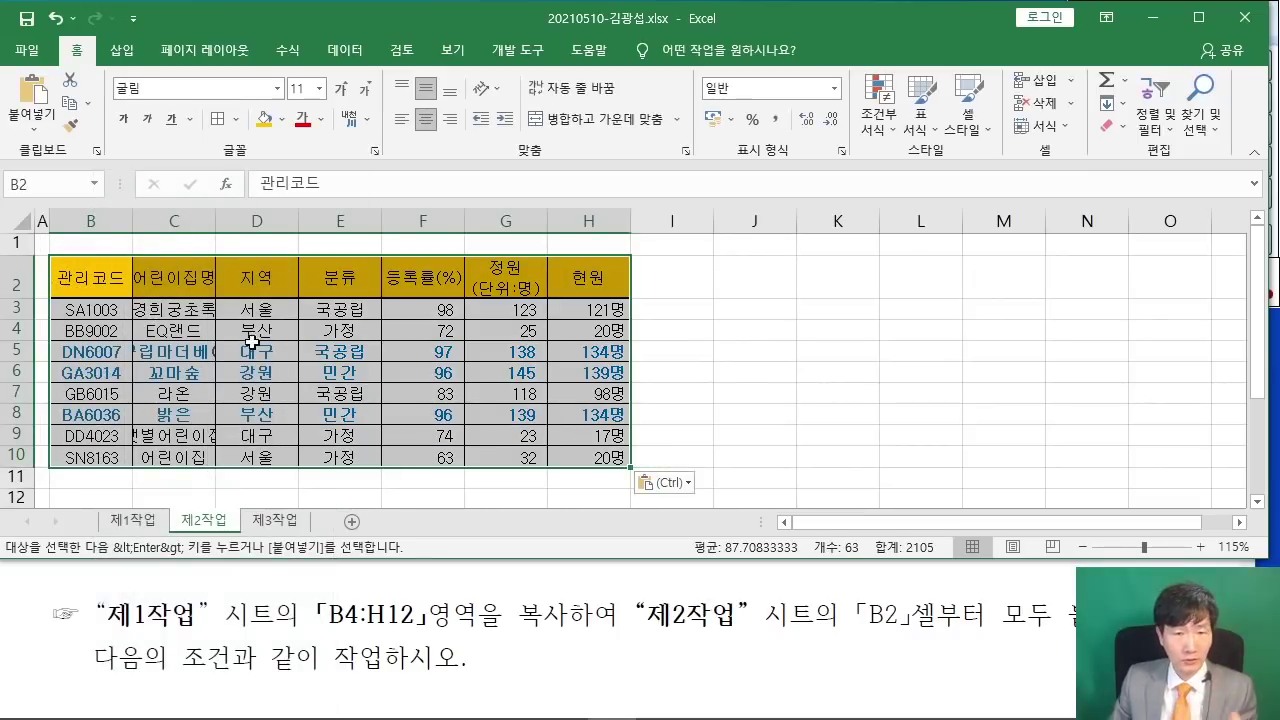
double_click(215, 220)
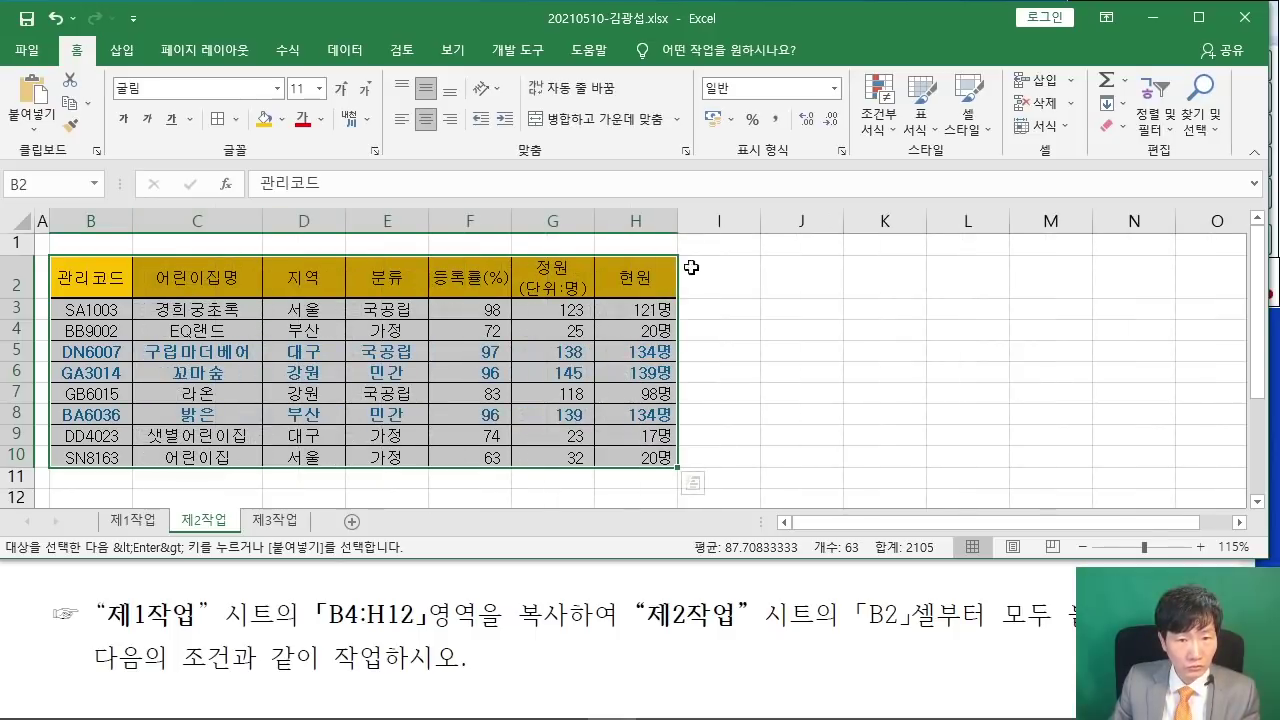
left_click(852, 345)
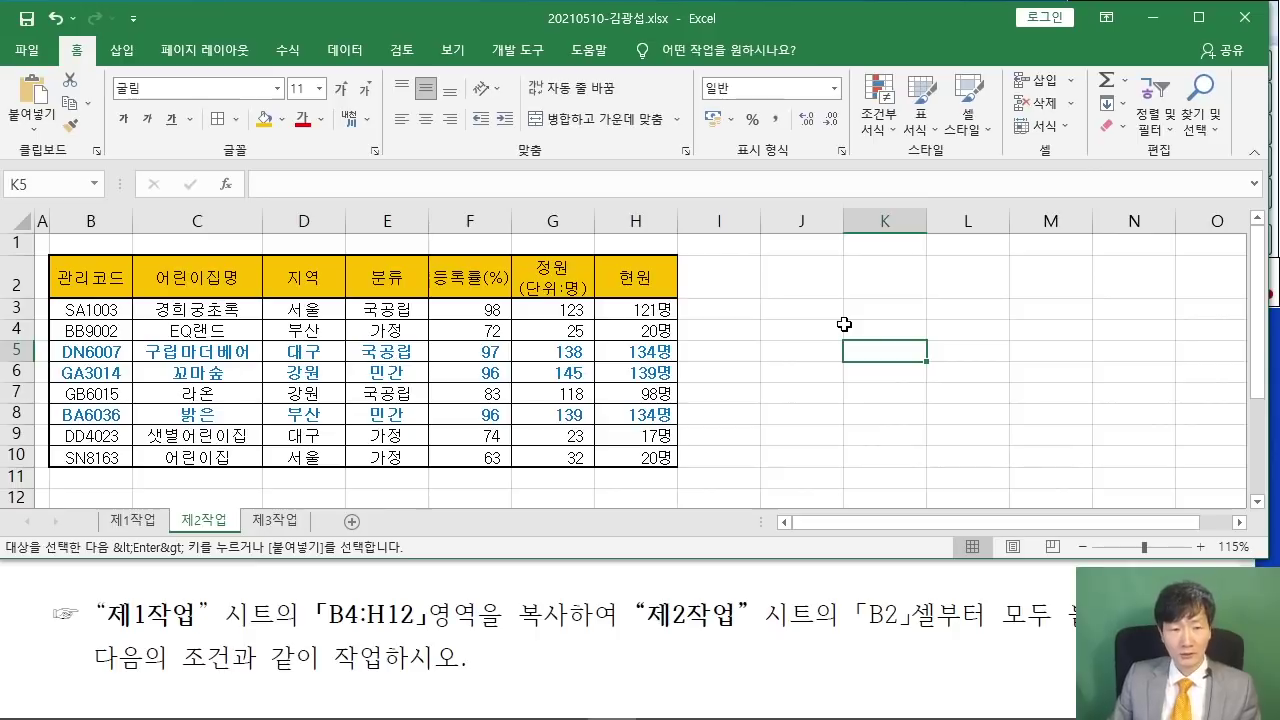
left_click(472, 625)
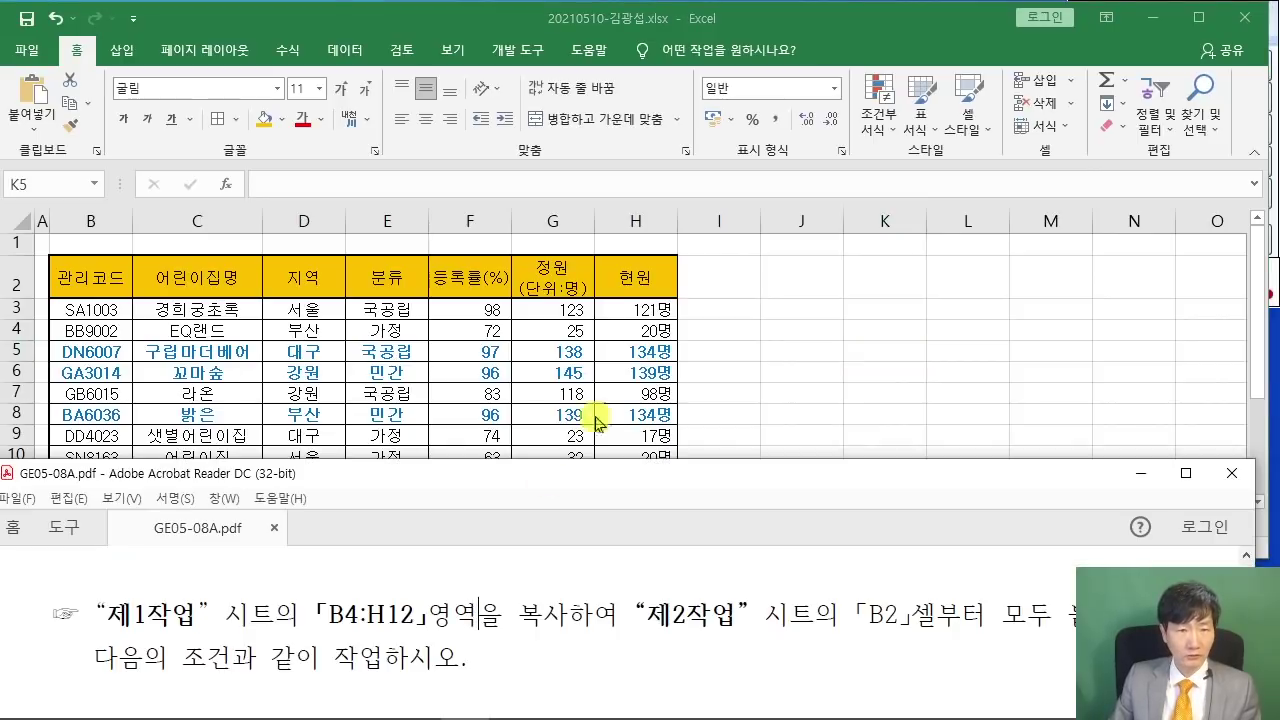
- Scroll the PDF to condition (1) and position its window below the Excel 제2작업 table
scroll(476, 610, "down", 2)
scroll(478, 599, "down", 4)
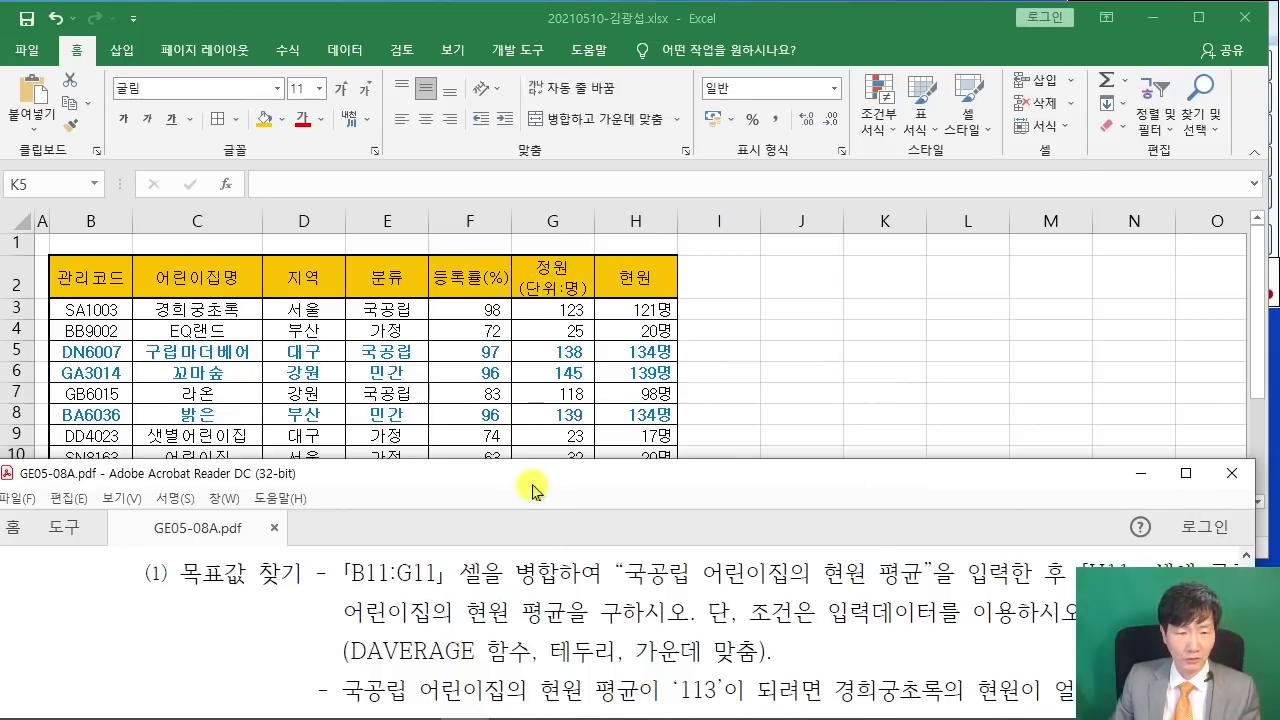
left_click_drag(530, 481, 530, 319)
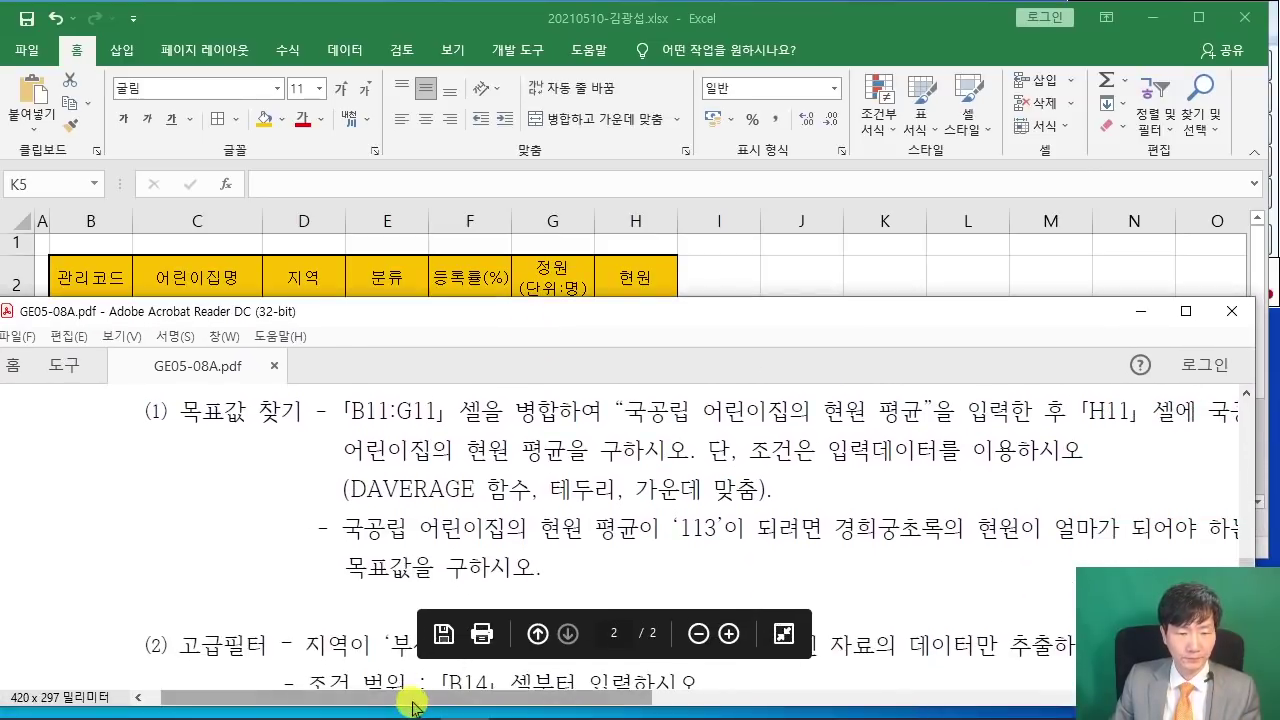
left_click_drag(445, 697, 483, 697)
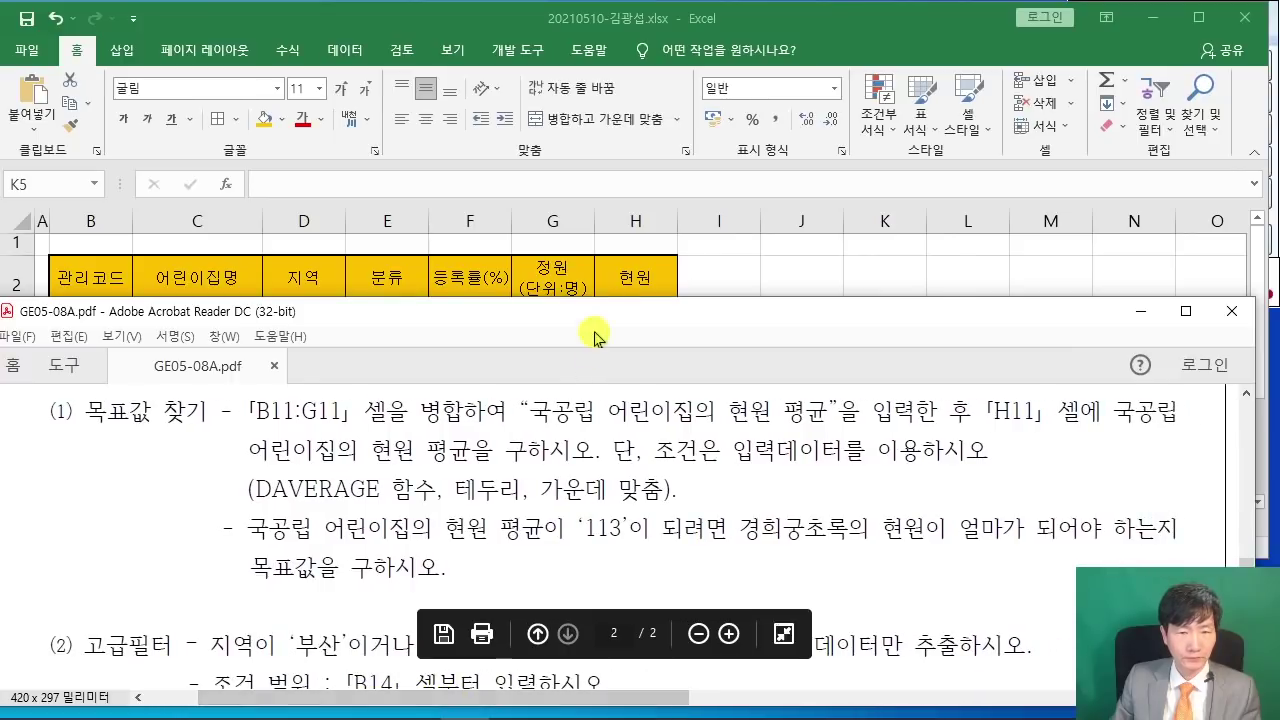
left_click_drag(588, 325, 585, 477)
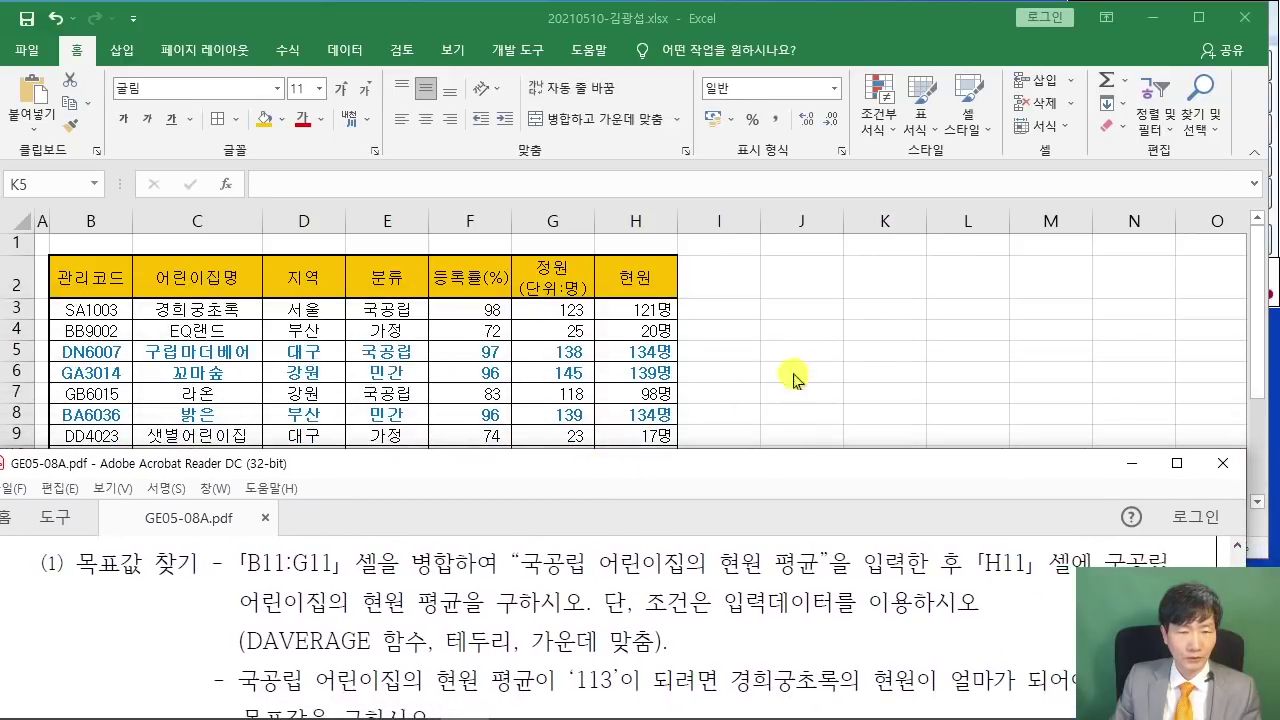
key("alt+Tab")
left_click(493, 587)
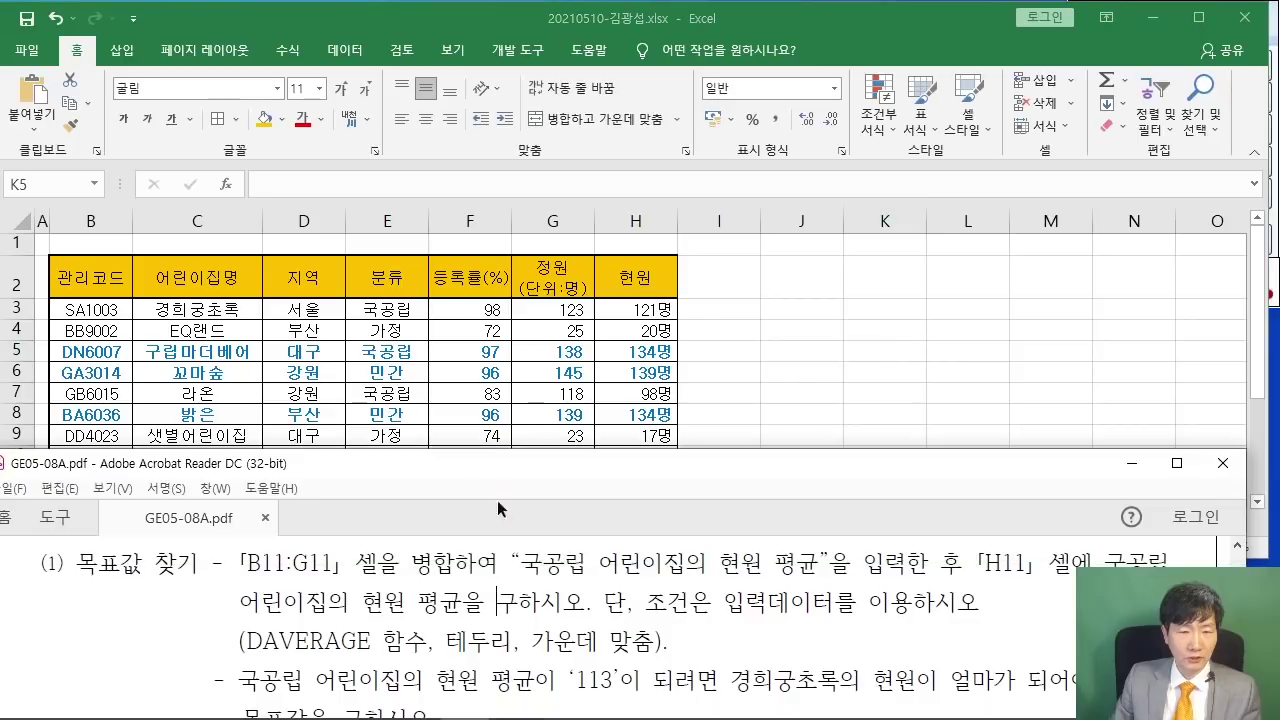
left_click_drag(502, 474, 498, 520)
left_click(804, 429)
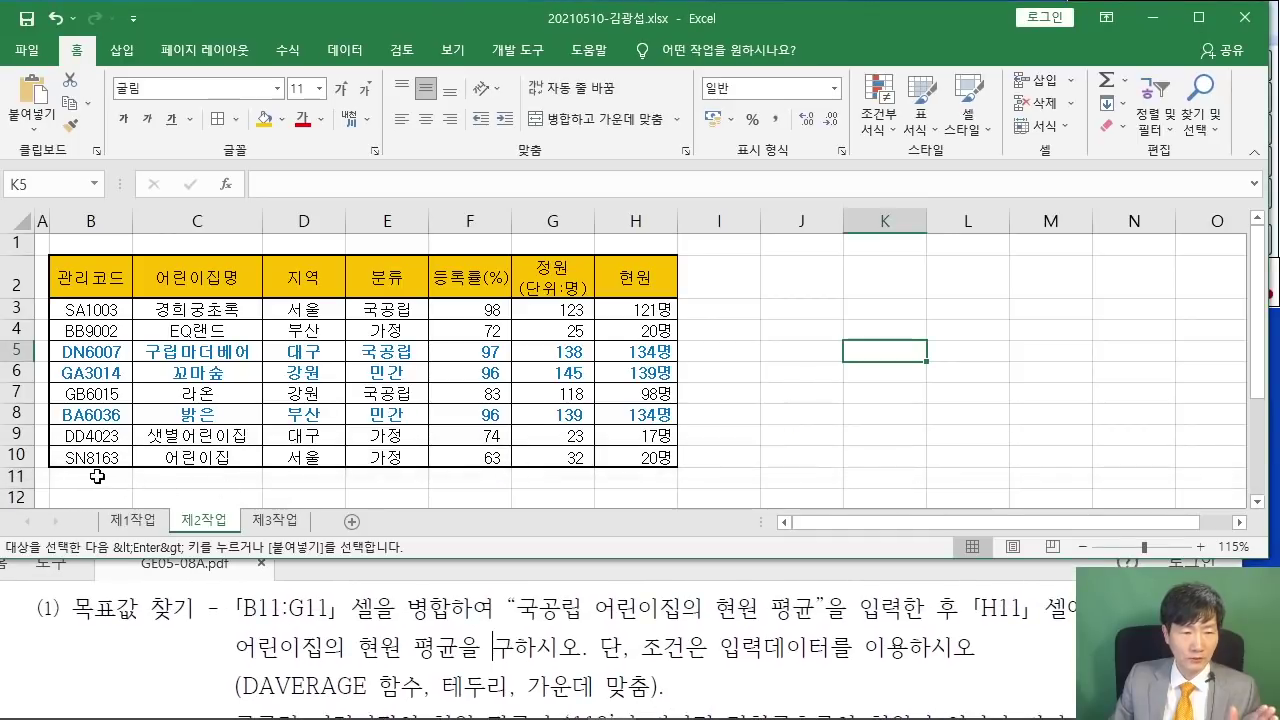
- Merge and centre B11:G11 and enter the label 국공립 어린이집의 현원 평균
left_click_drag(116, 480, 566, 480)
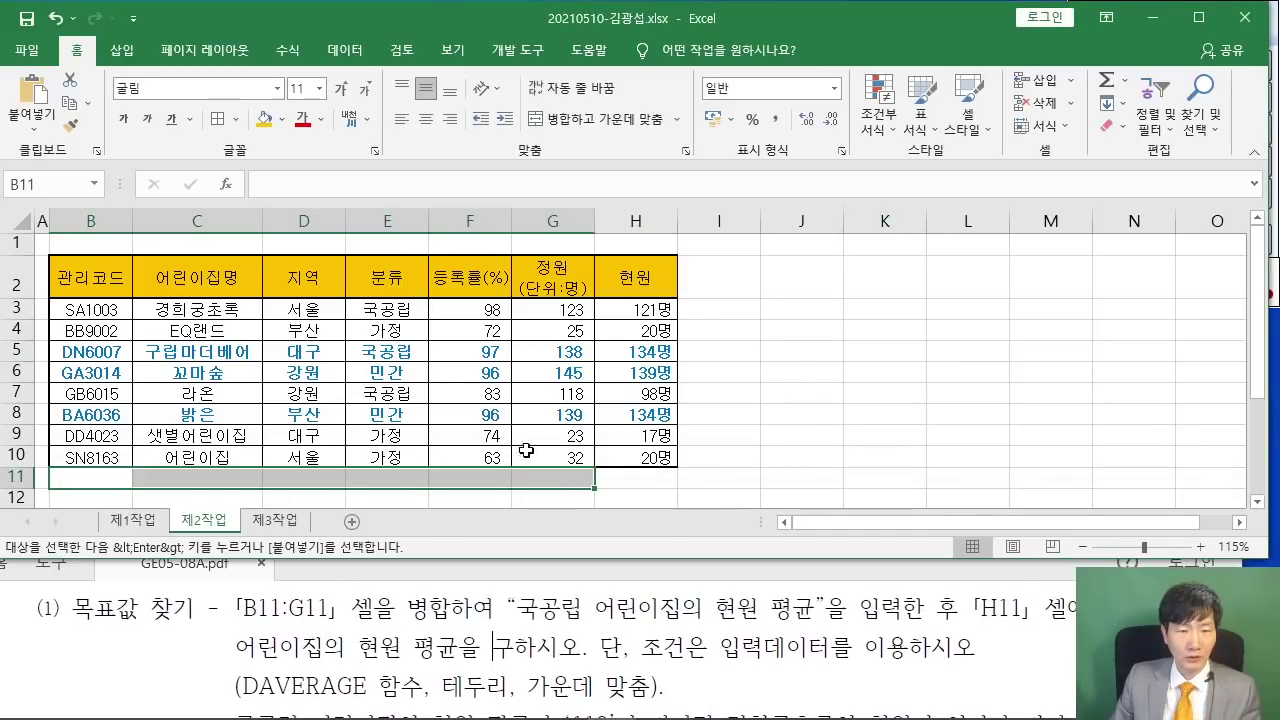
left_click(585, 119)
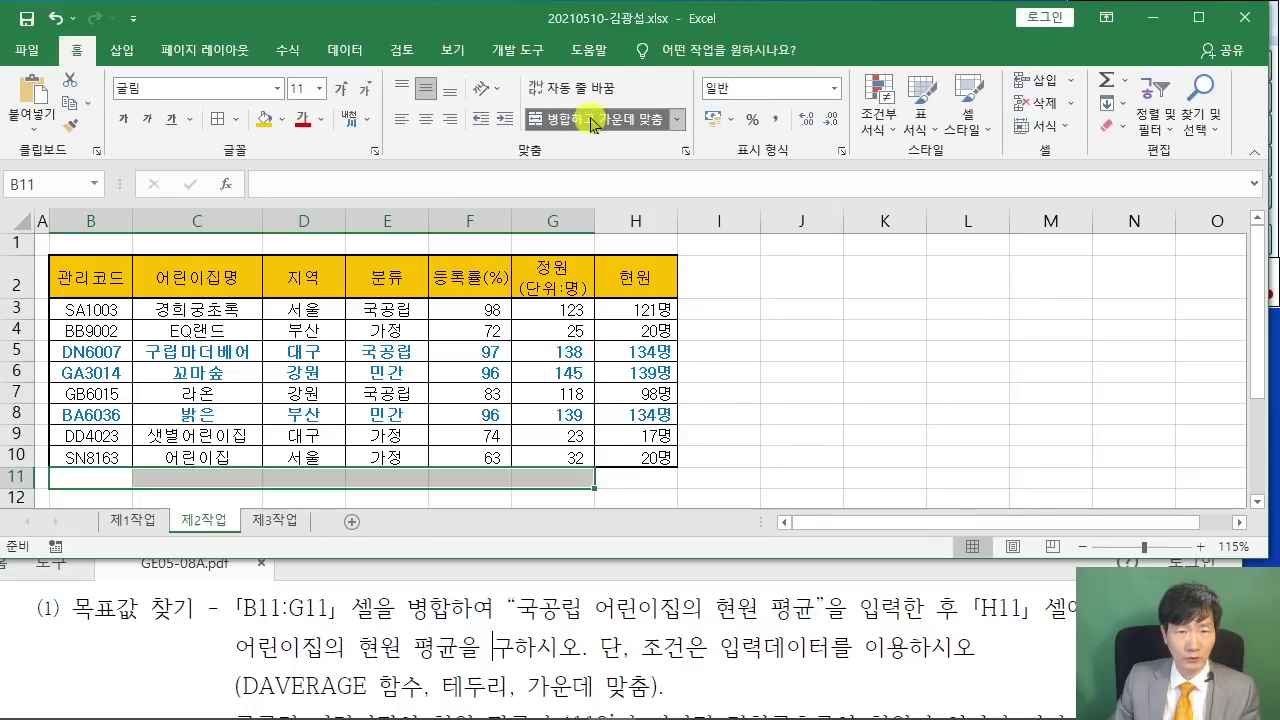
type("RNRRHD")
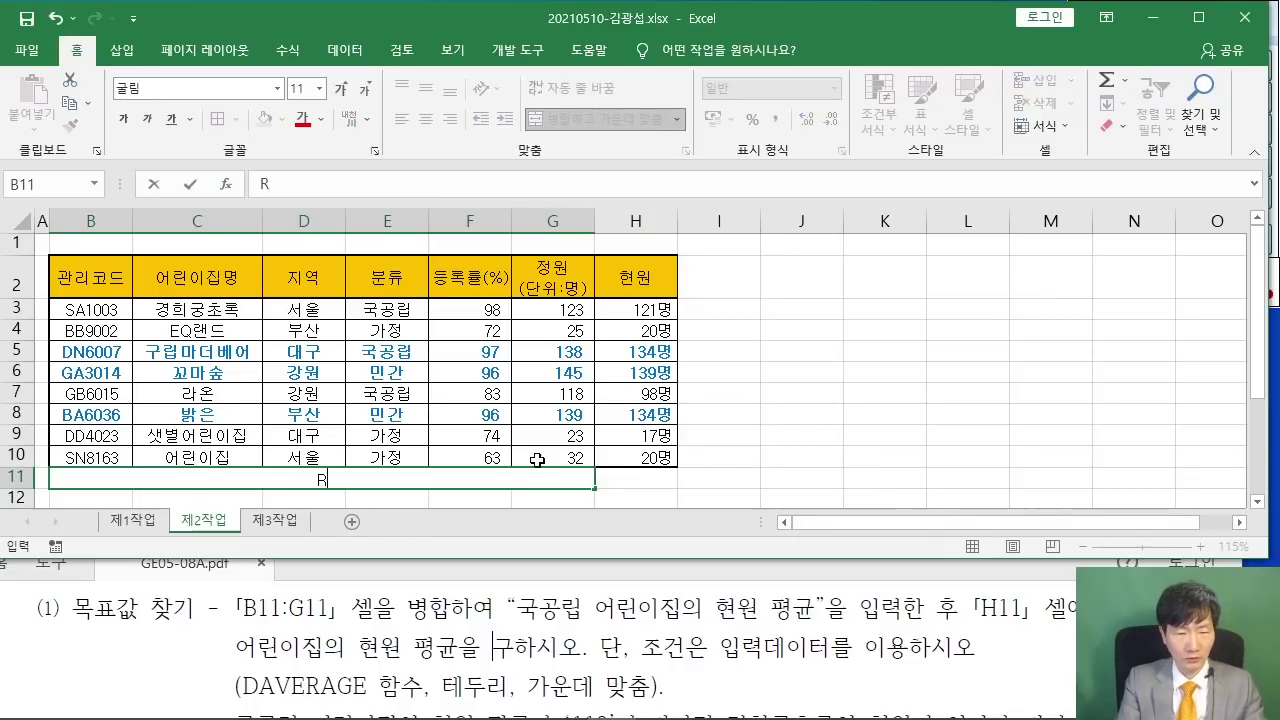
key("BackSpace")
key("BackSpace")
key("BackSpace")
key("BackSpace")
key("BackSpace")
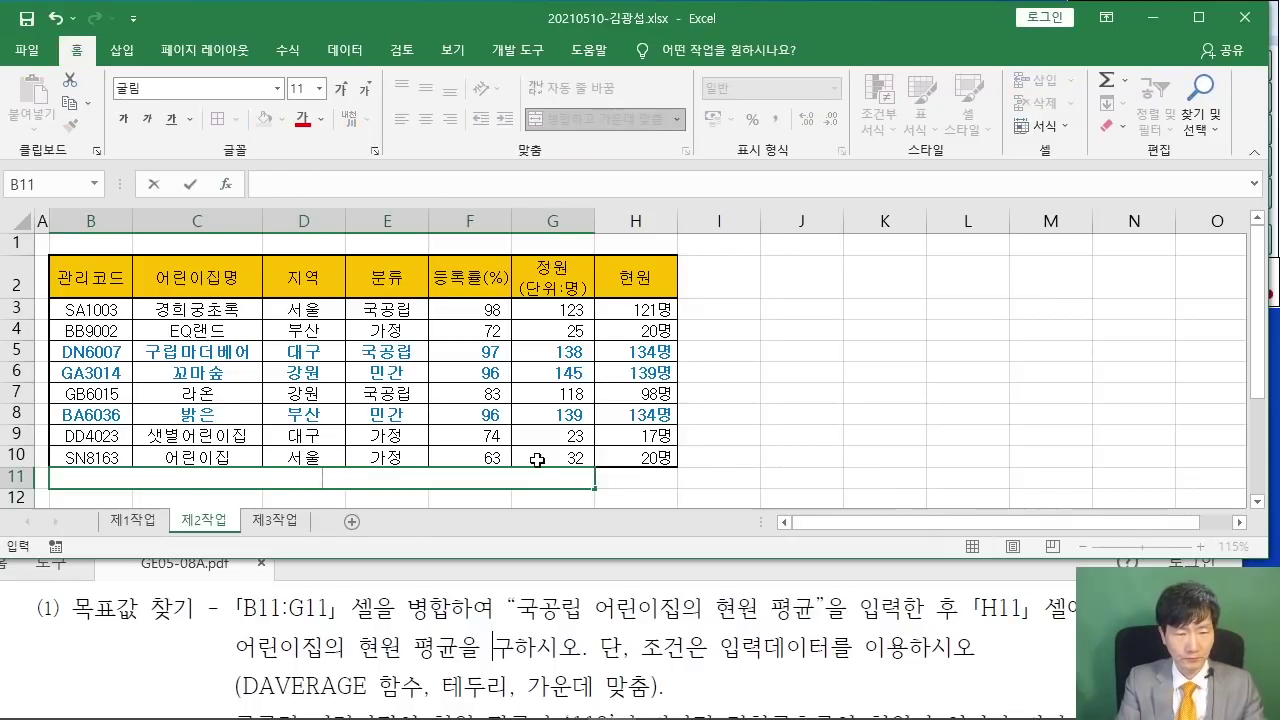
type("국공ㅇ")
key("BackSpace")
type("립")
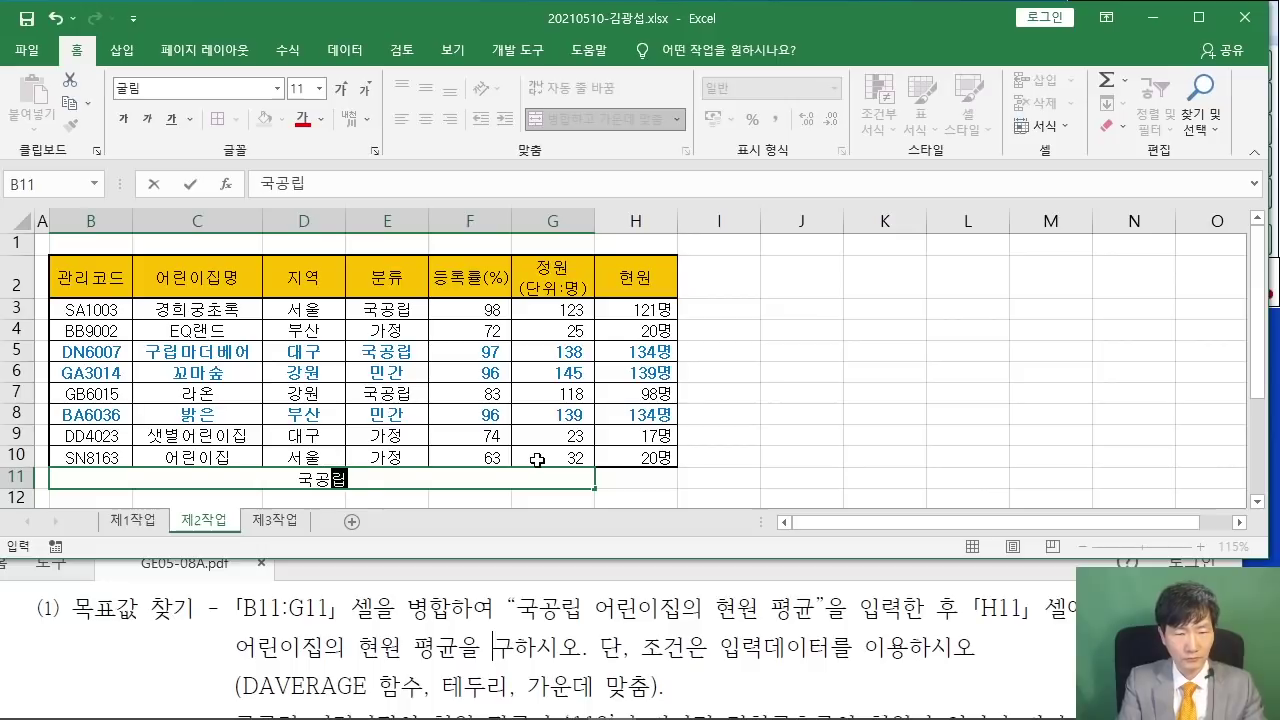
type(" 어린이집")
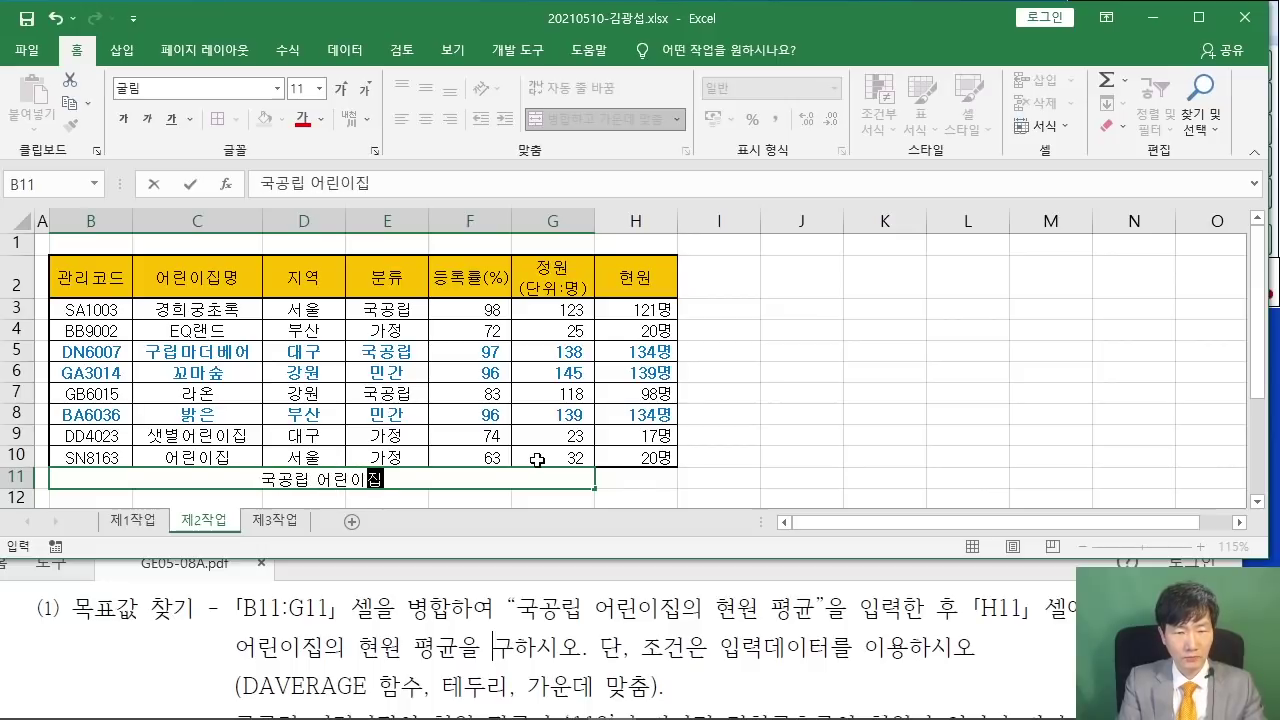
type("의 현원 평균")
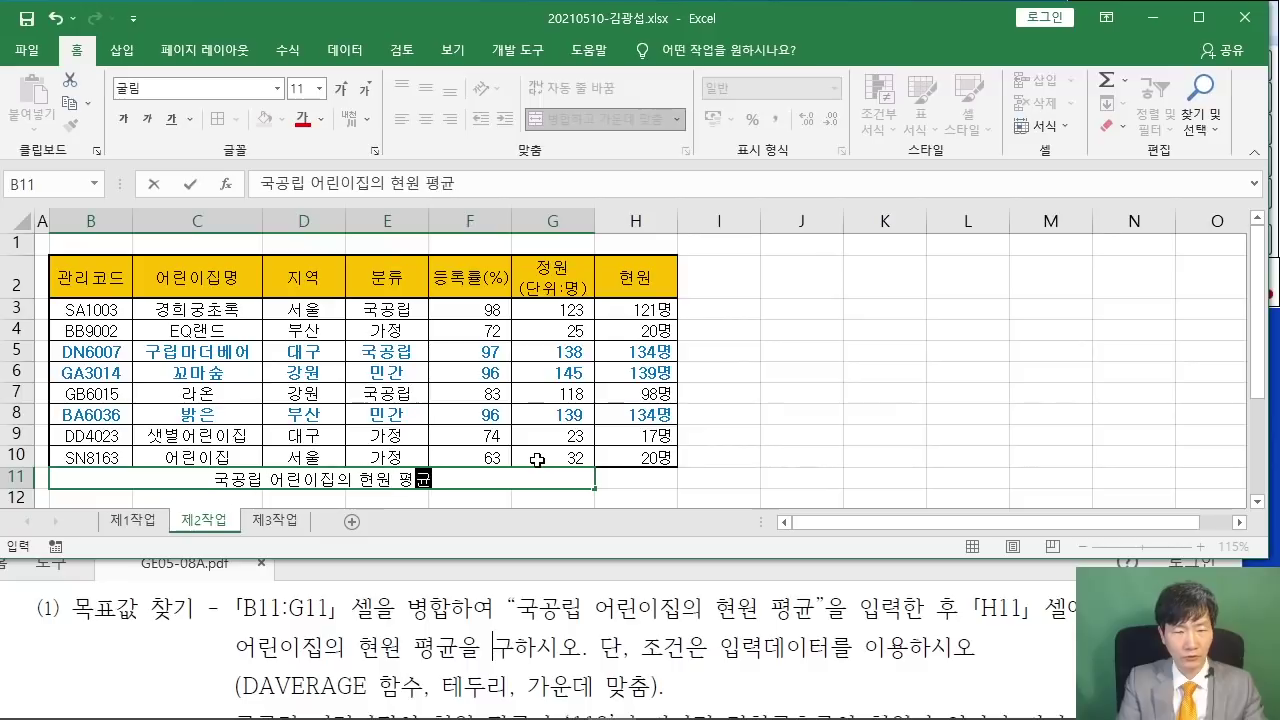
left_click(622, 480)
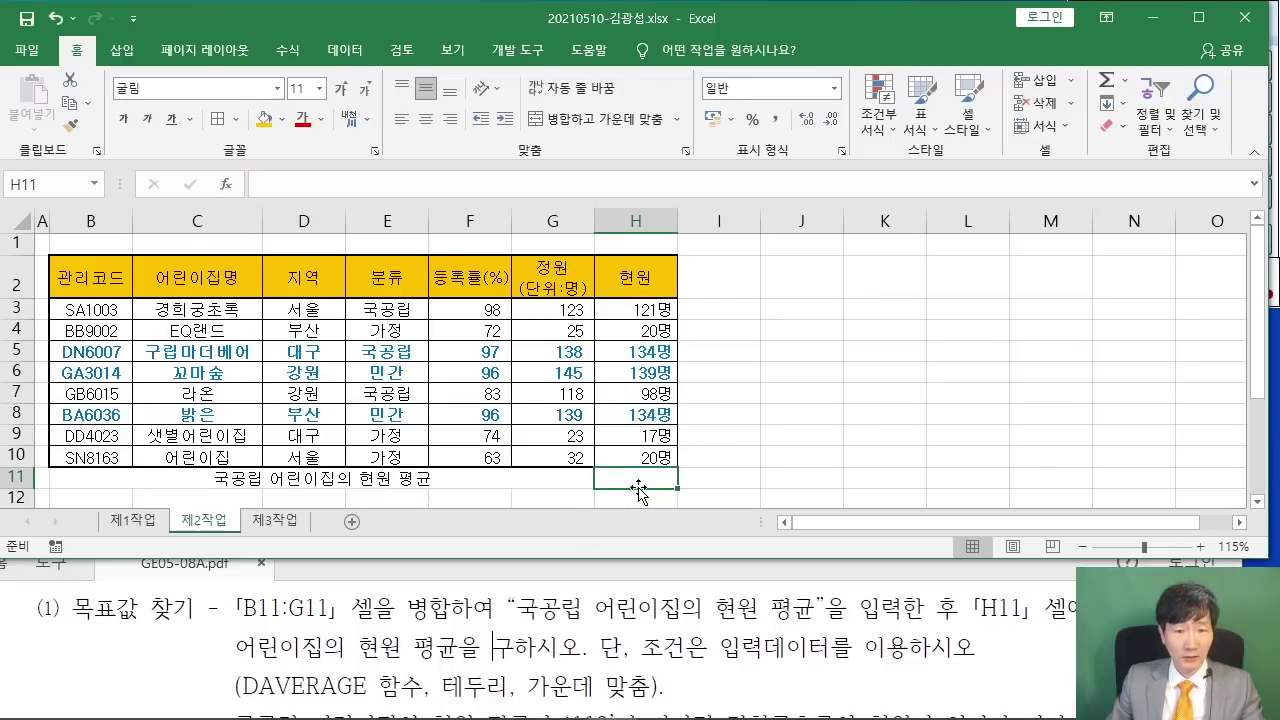
- Insert DAVERAGE in H11 via the Function Wizard with database range B2:H10
left_click(228, 184)
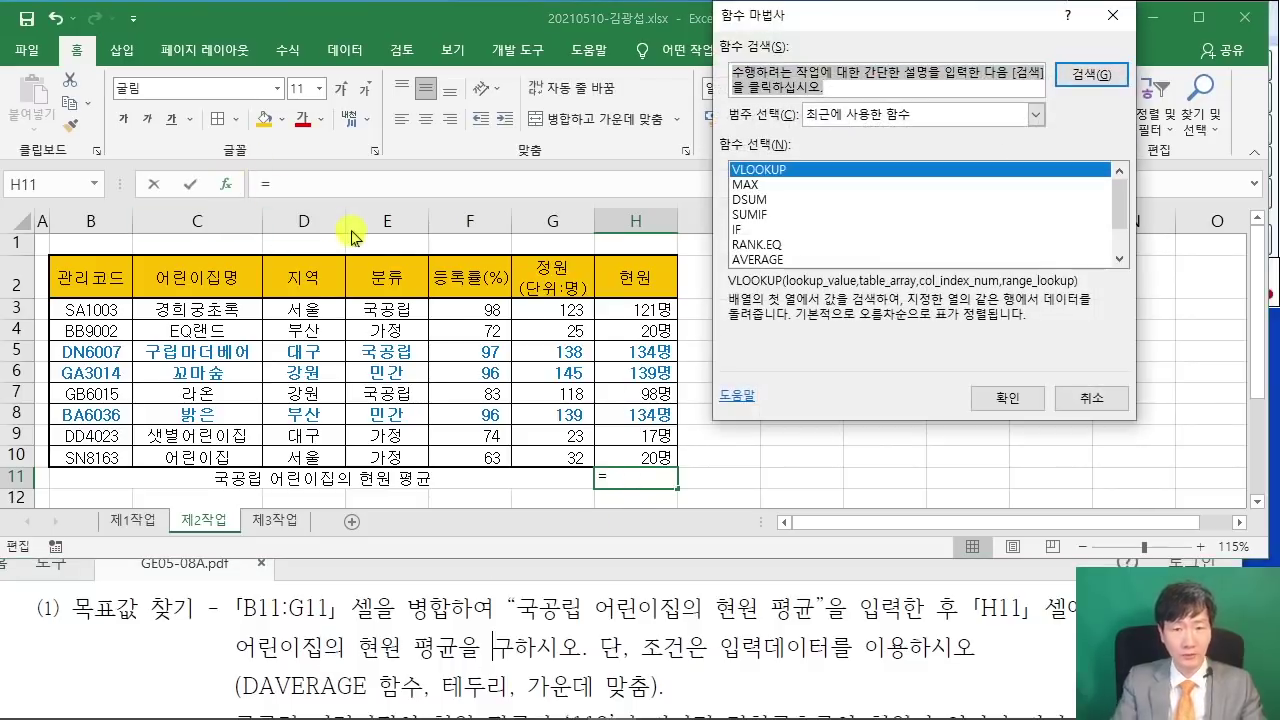
type("ㅇ")
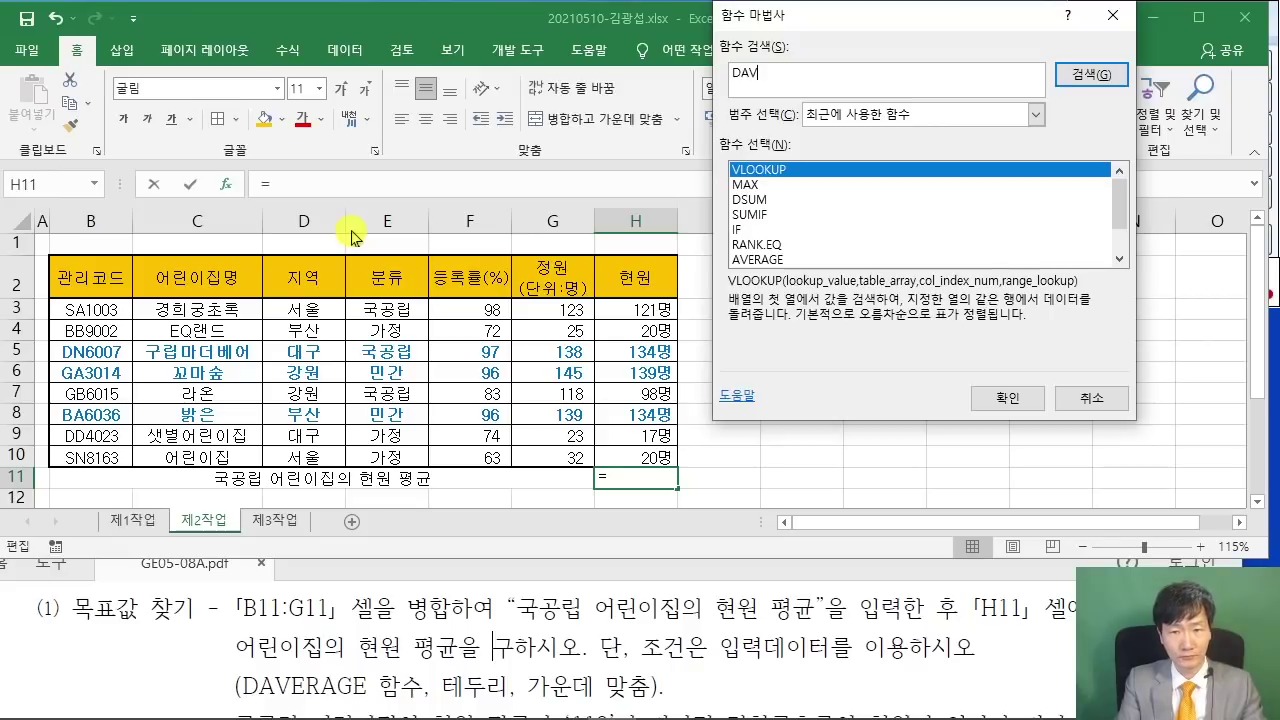
key("Return")
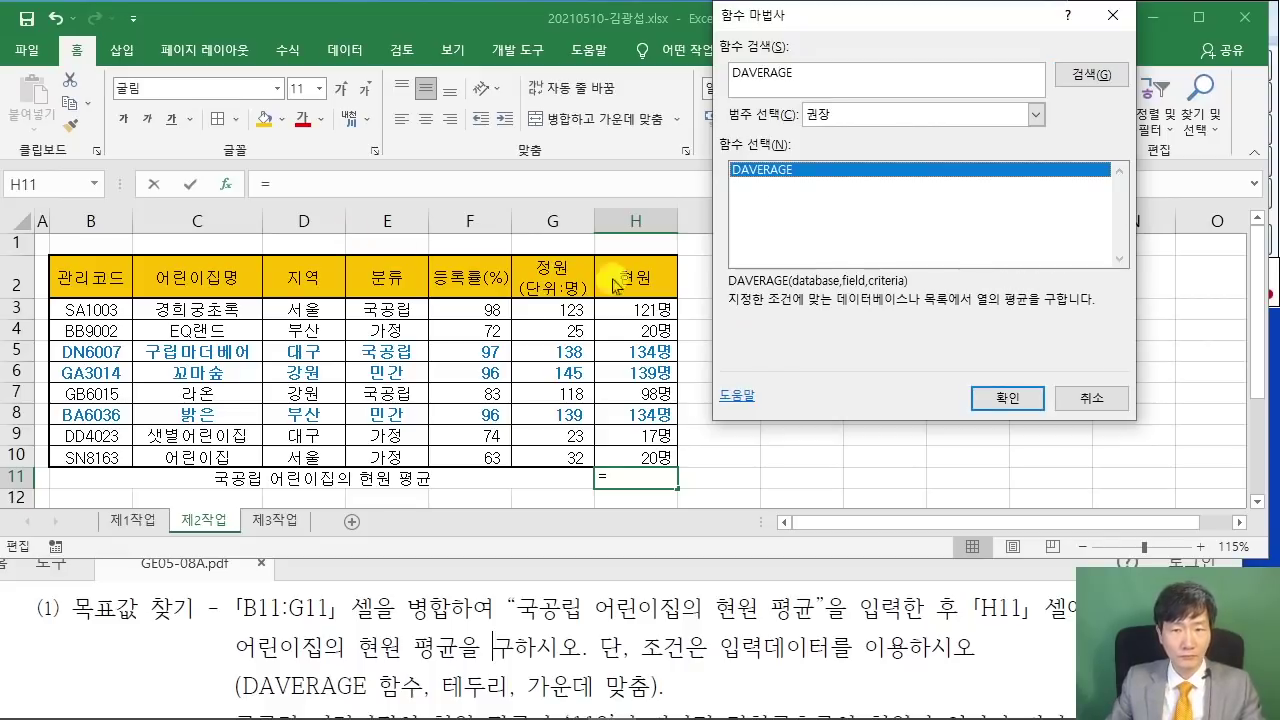
left_click(1008, 397)
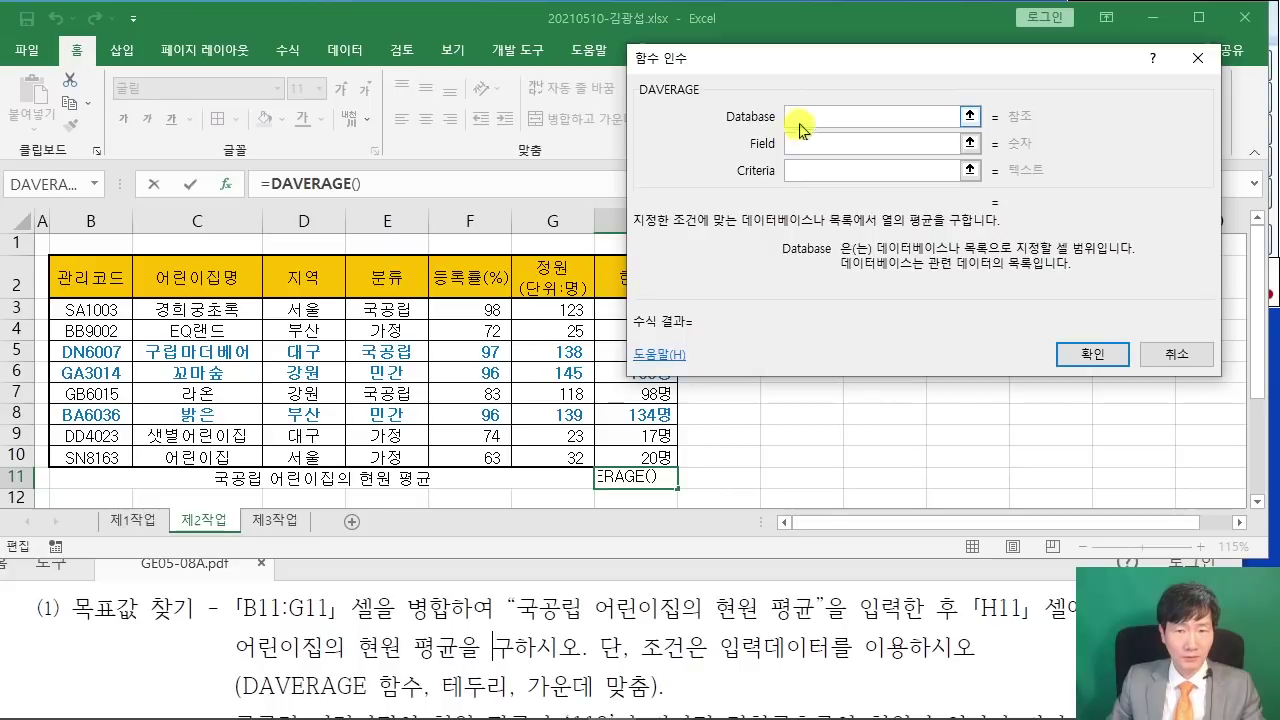
left_click_drag(793, 68, 709, 122)
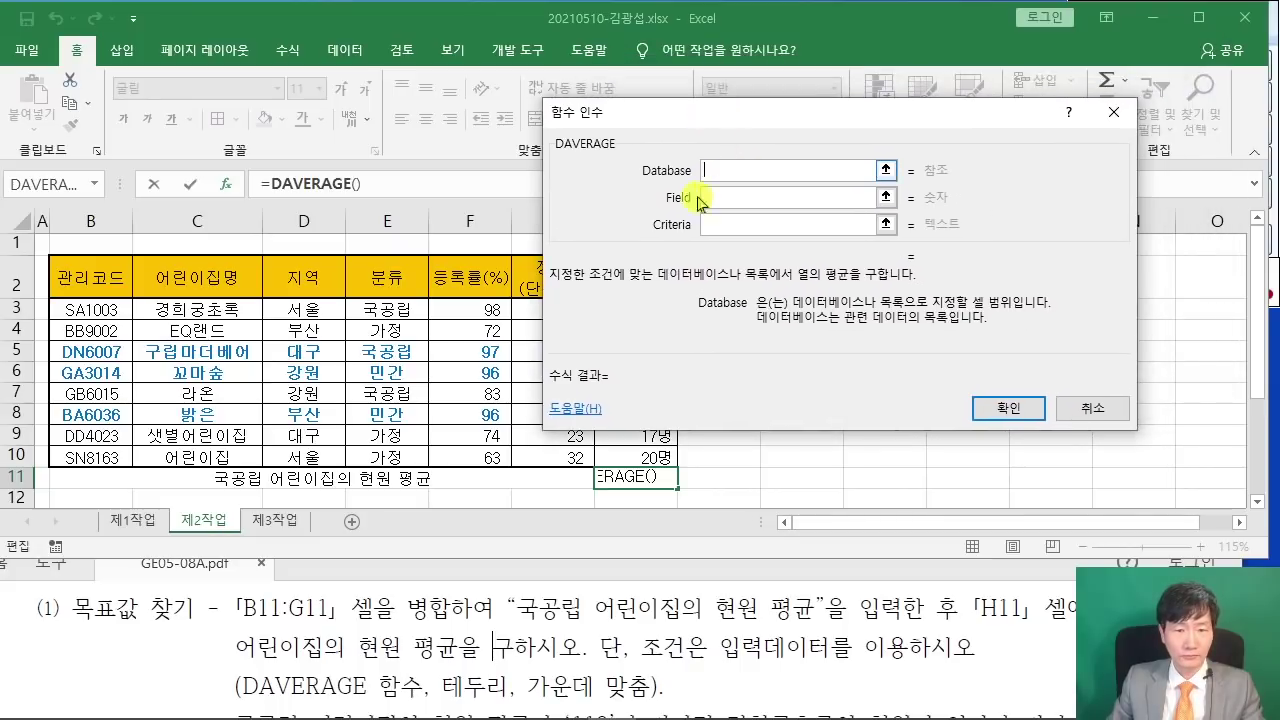
left_click_drag(66, 270, 645, 449)
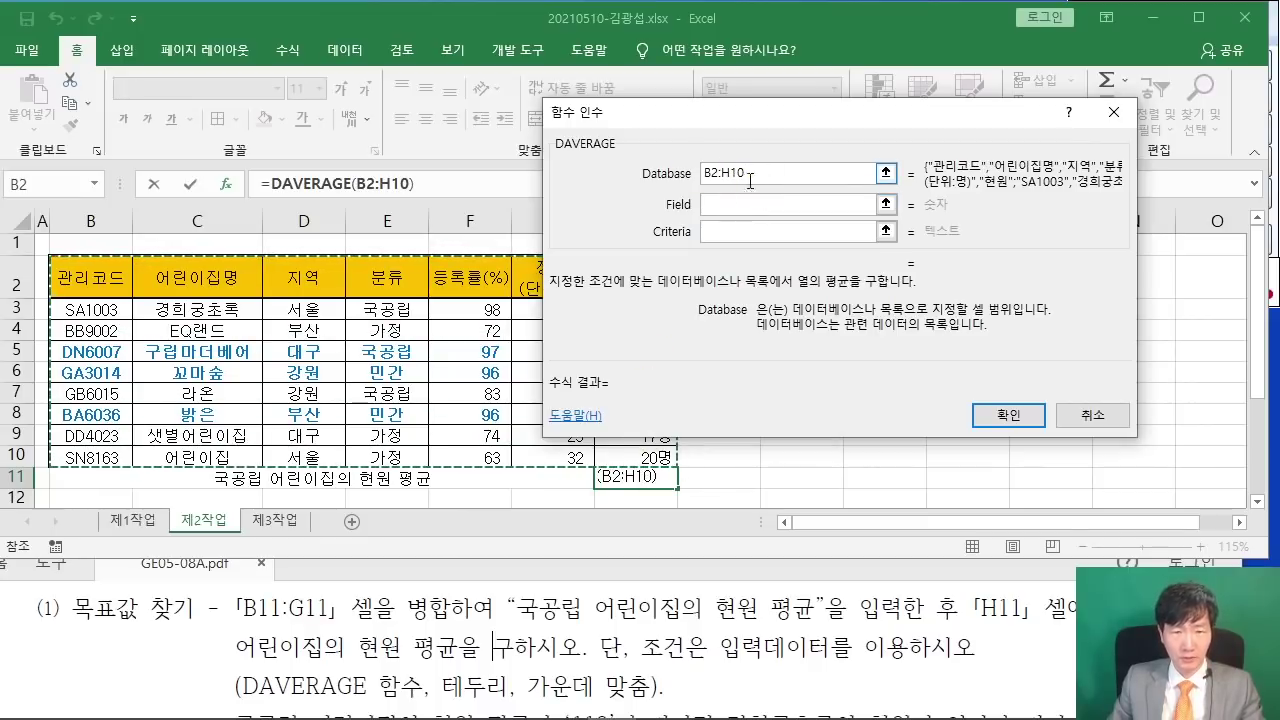
- Set the field to H2 and the criteria to E2:E3, giving 117.6667
left_click(735, 204)
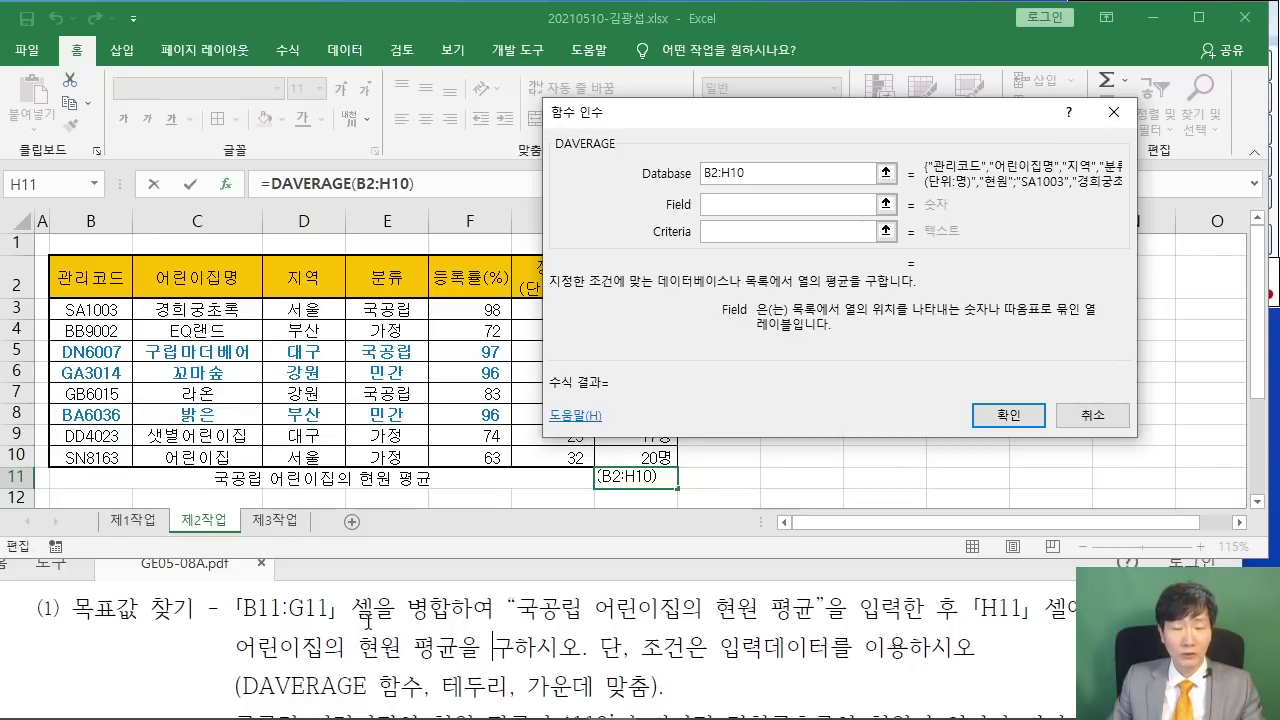
left_click_drag(626, 113, 778, 128)
left_click(647, 278)
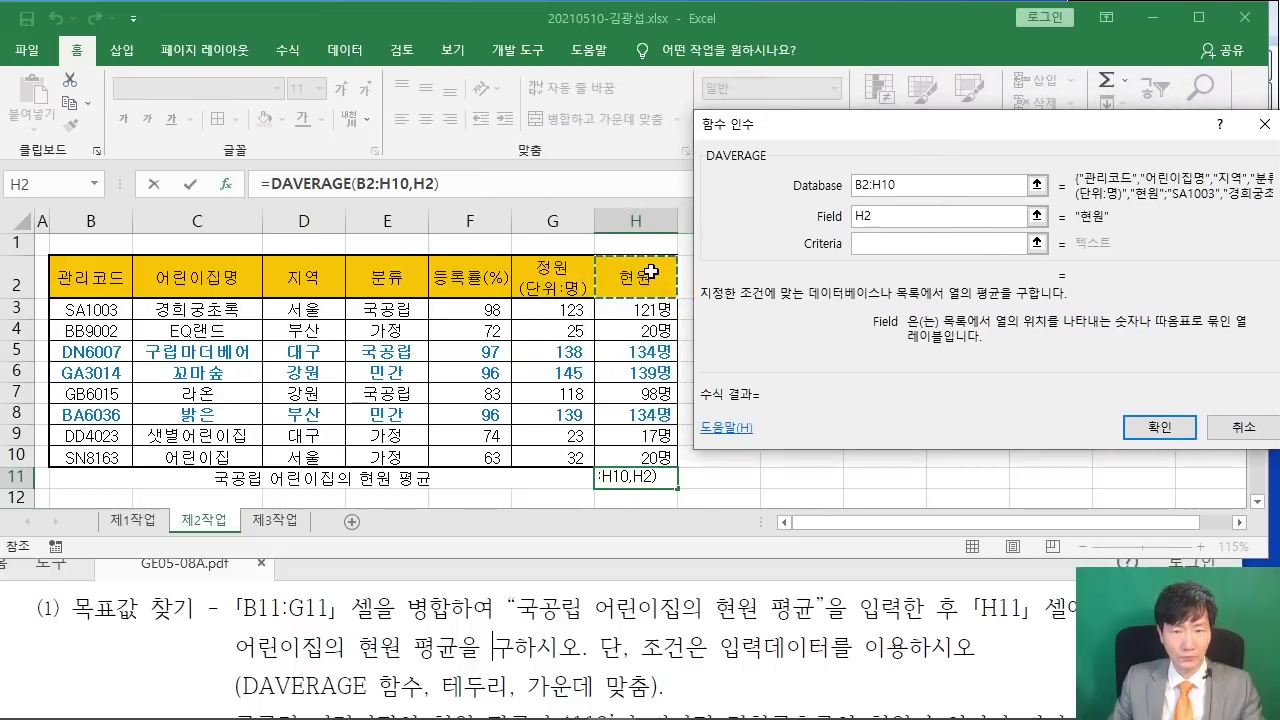
left_click(858, 243)
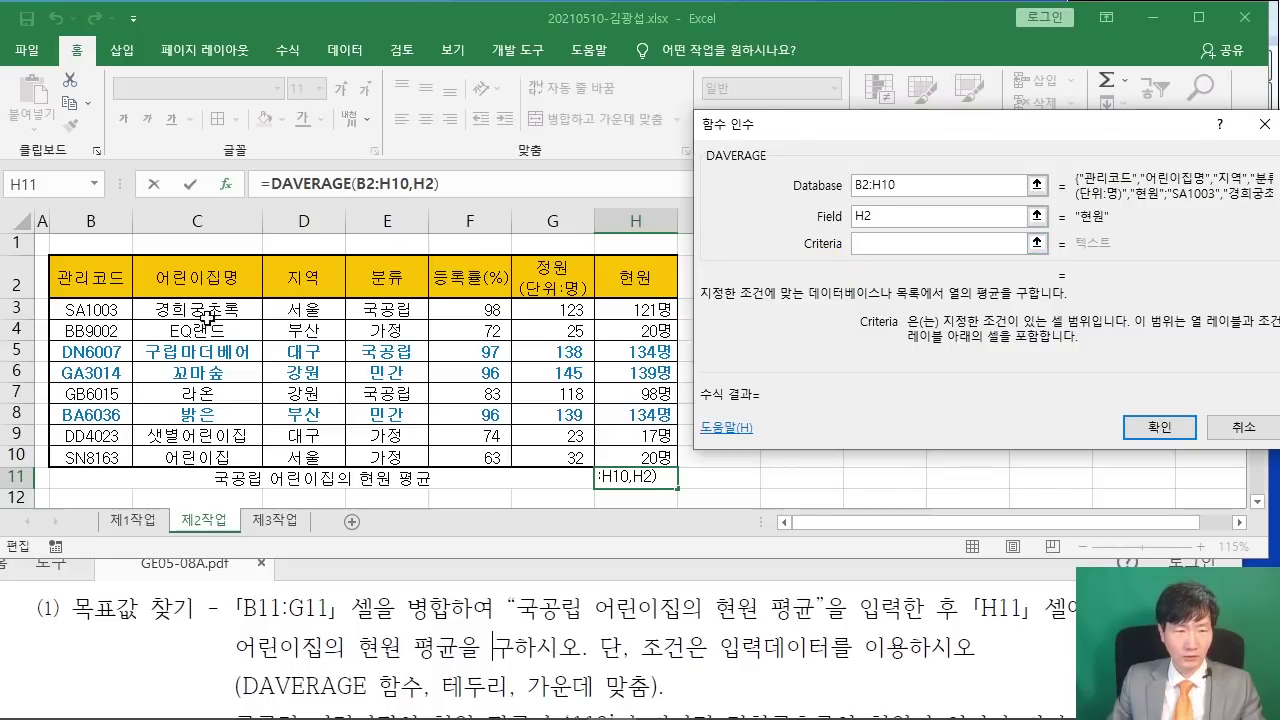
left_click_drag(392, 283, 387, 307)
left_click_drag(801, 132, 557, 230)
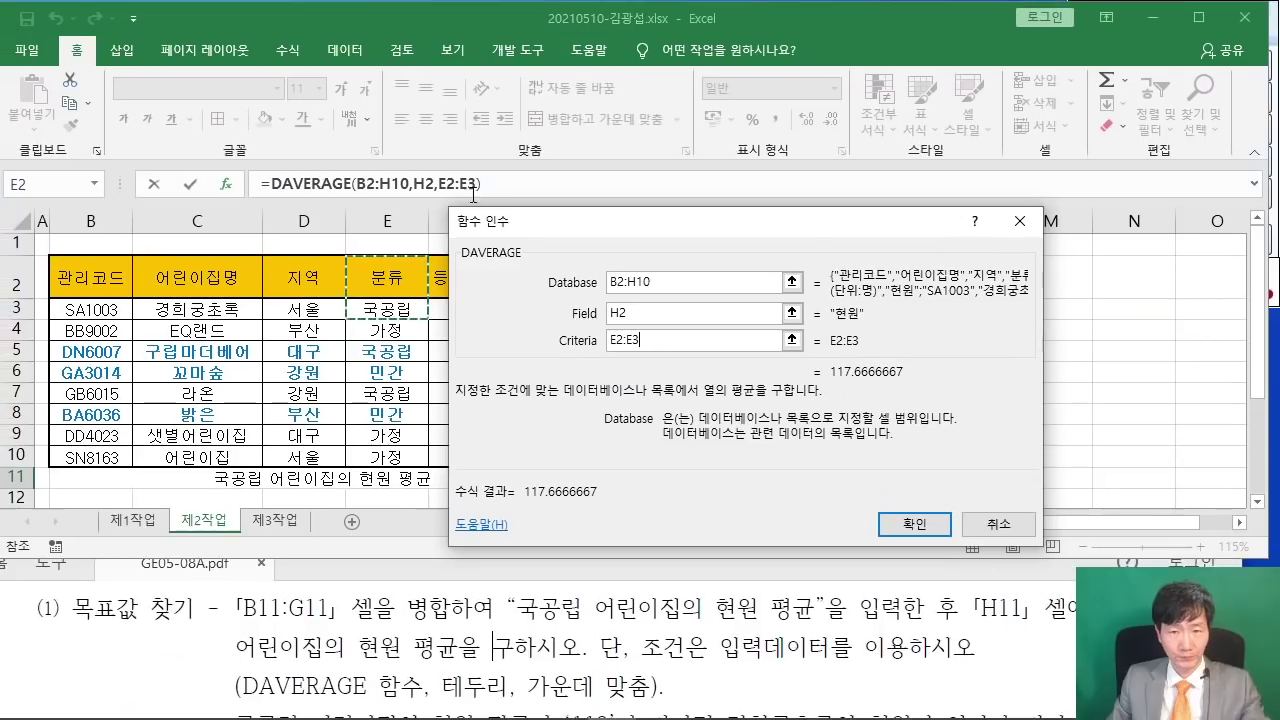
left_click(916, 521)
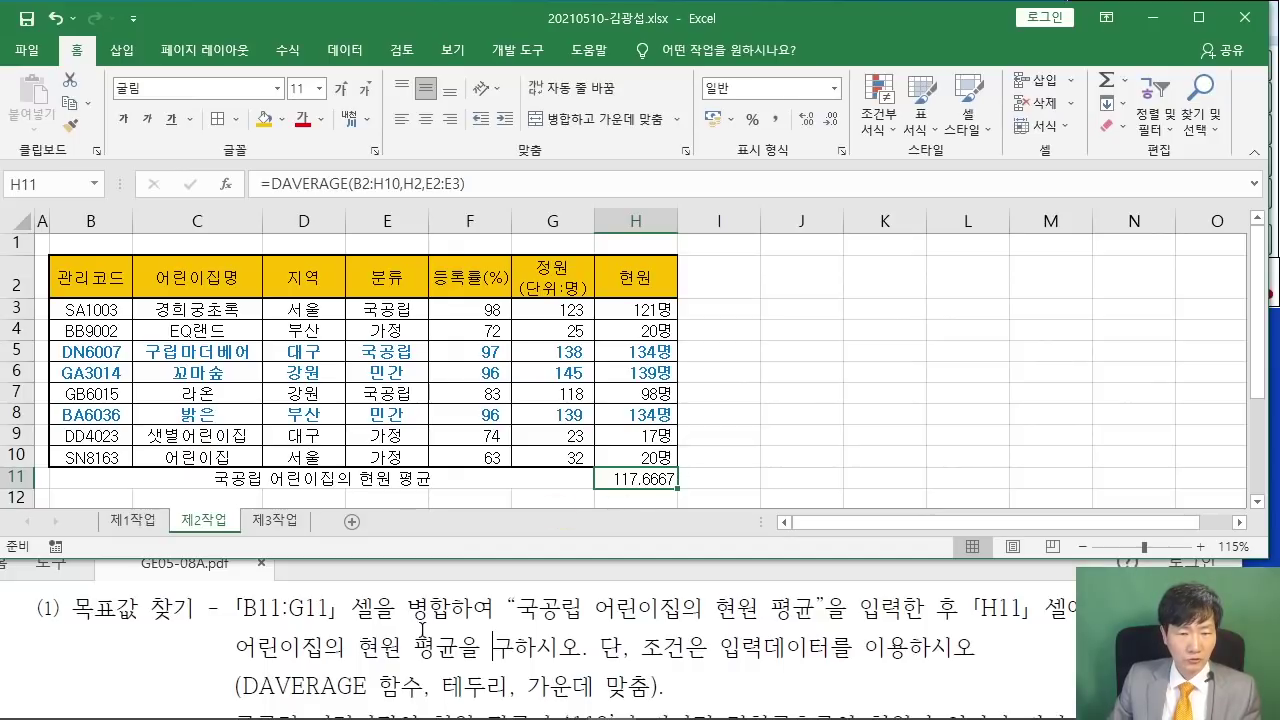
- Apply All Borders to the average row B11:H11
left_click_drag(440, 686, 648, 686)
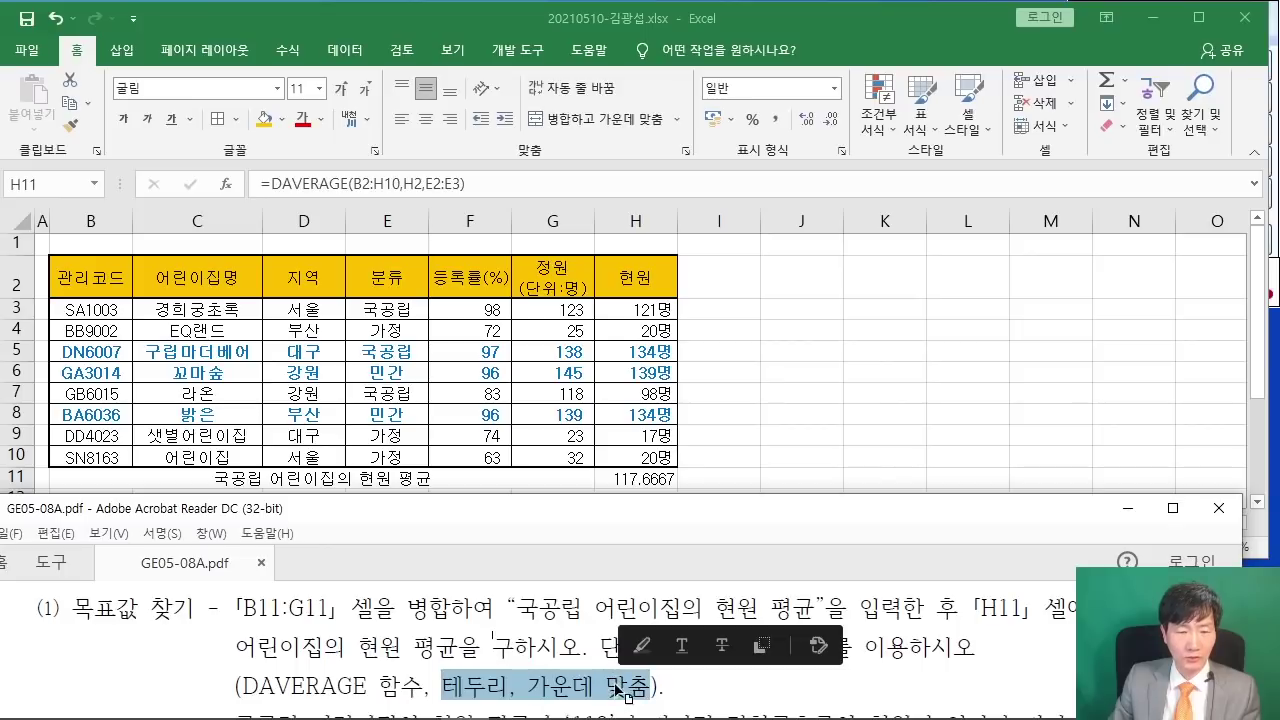
left_click(781, 415)
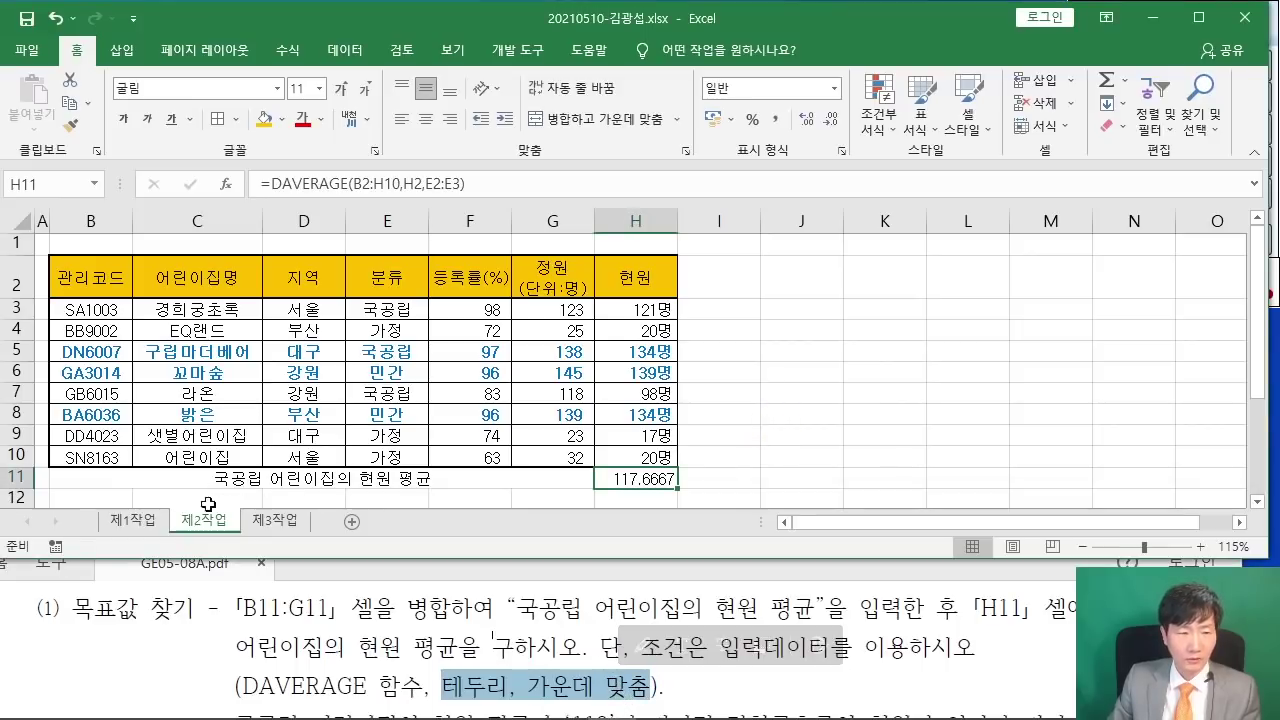
left_click(90, 476)
left_click_drag(572, 468, 636, 478)
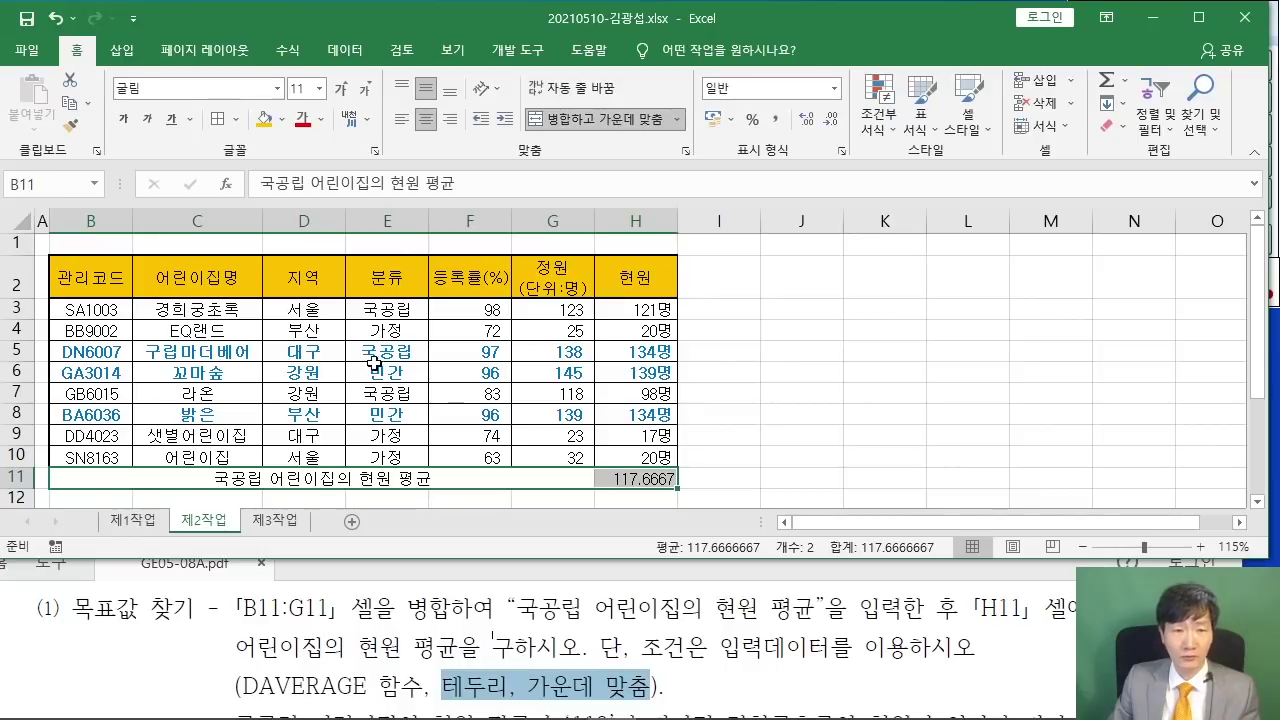
left_click(239, 124)
left_click(292, 292)
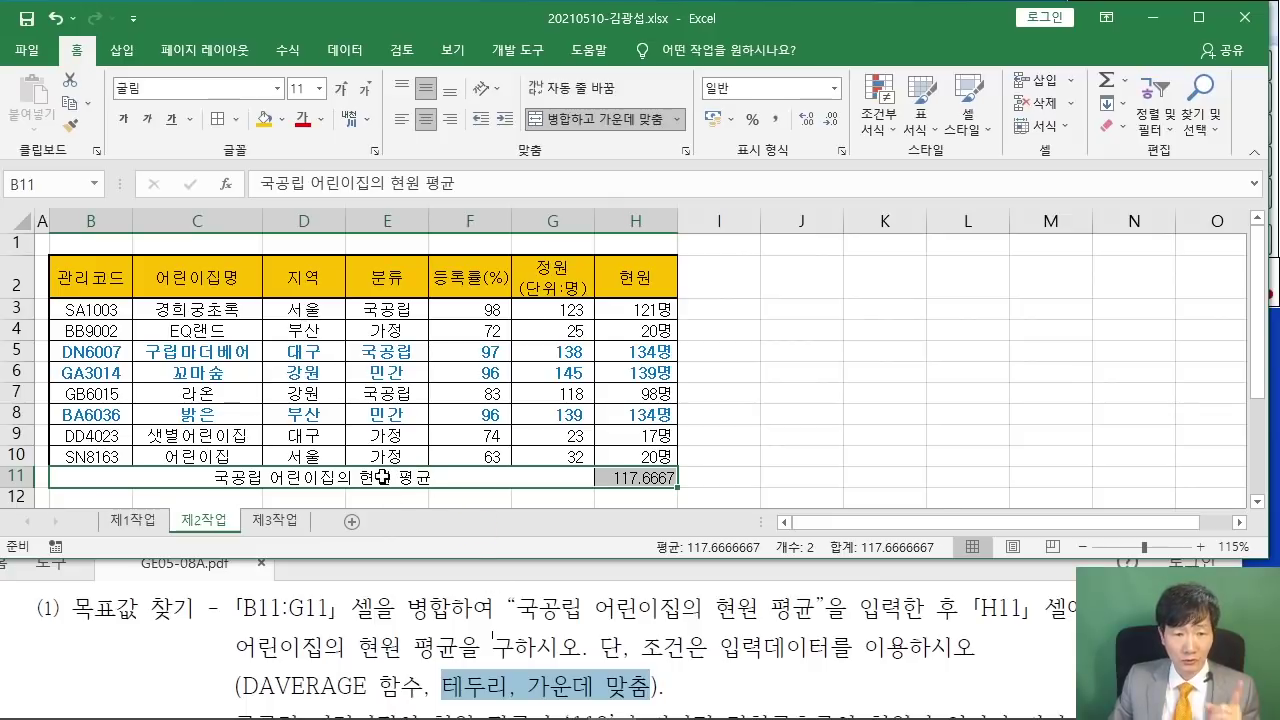
- Centre the 117.6667 result in H11 and check the finished row against the task
left_click(382, 477)
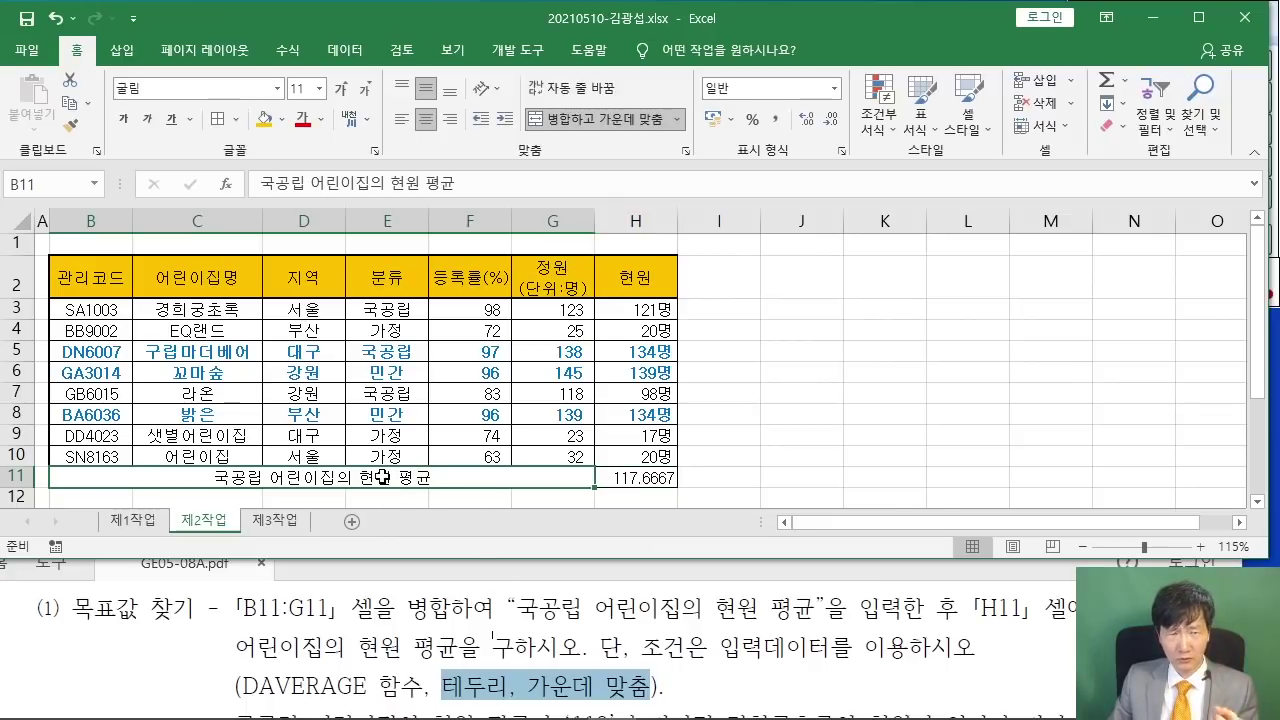
left_click(651, 479)
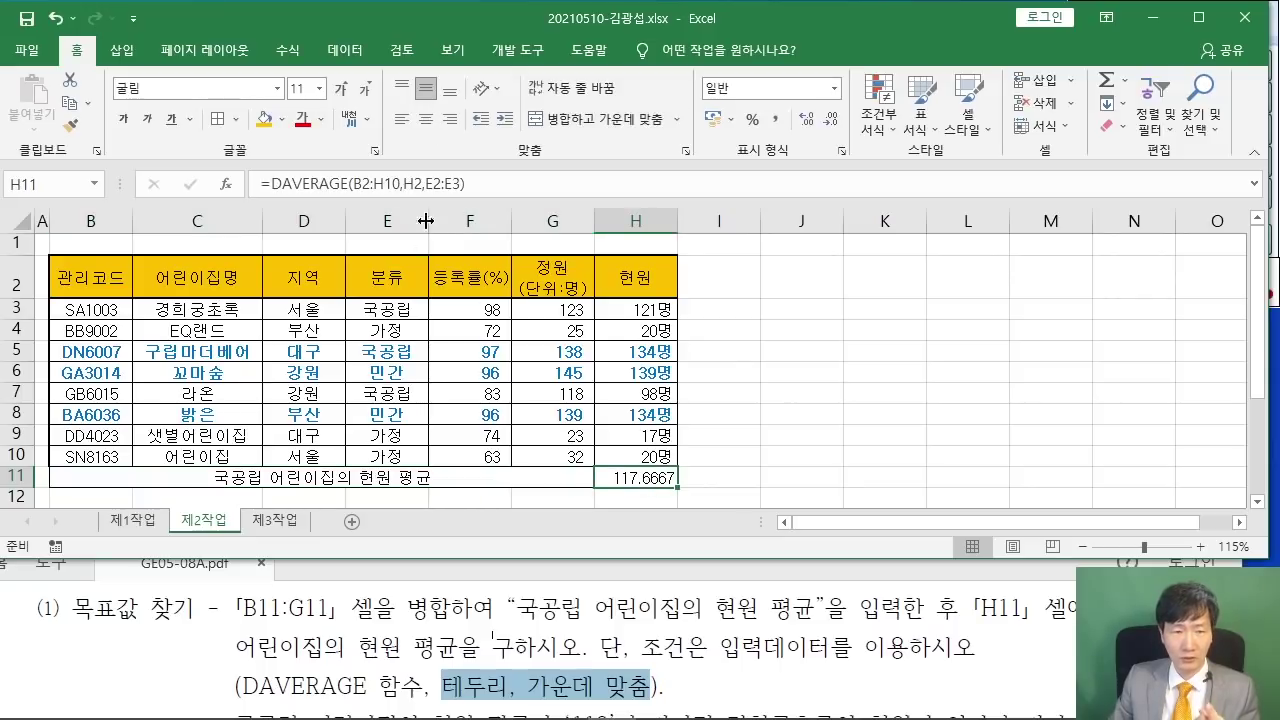
left_click(427, 119)
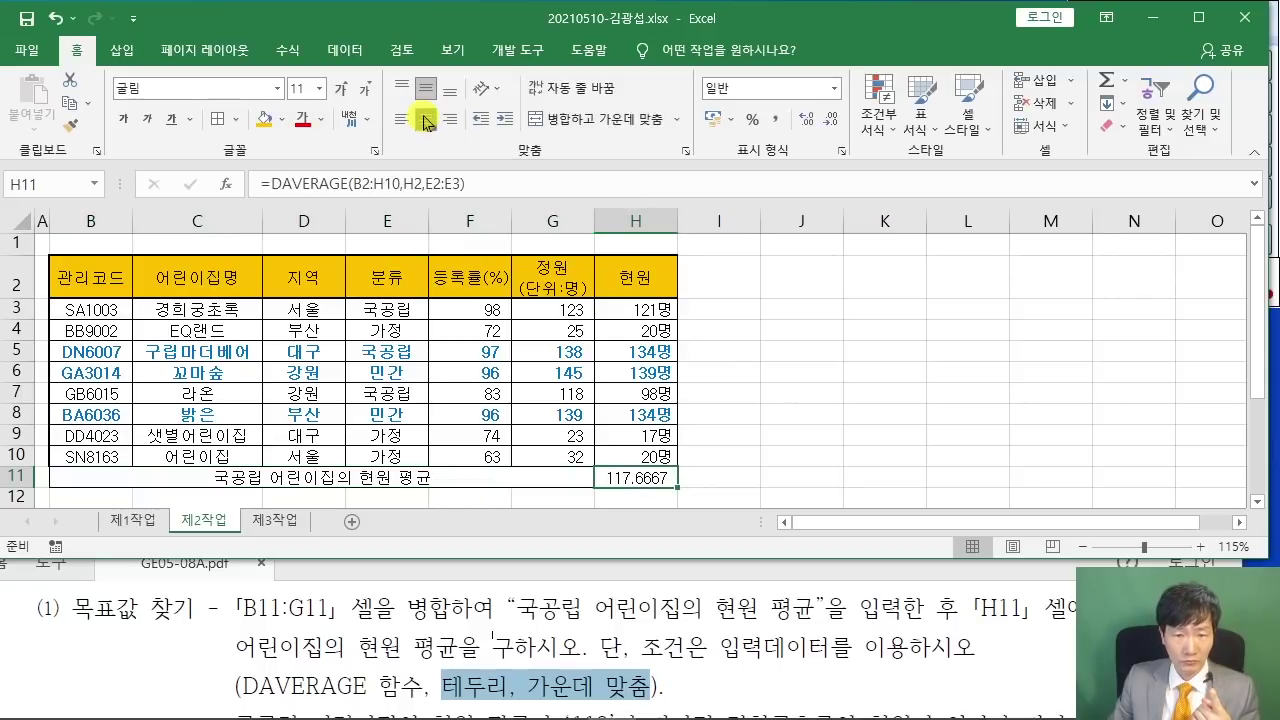
left_click(788, 370)
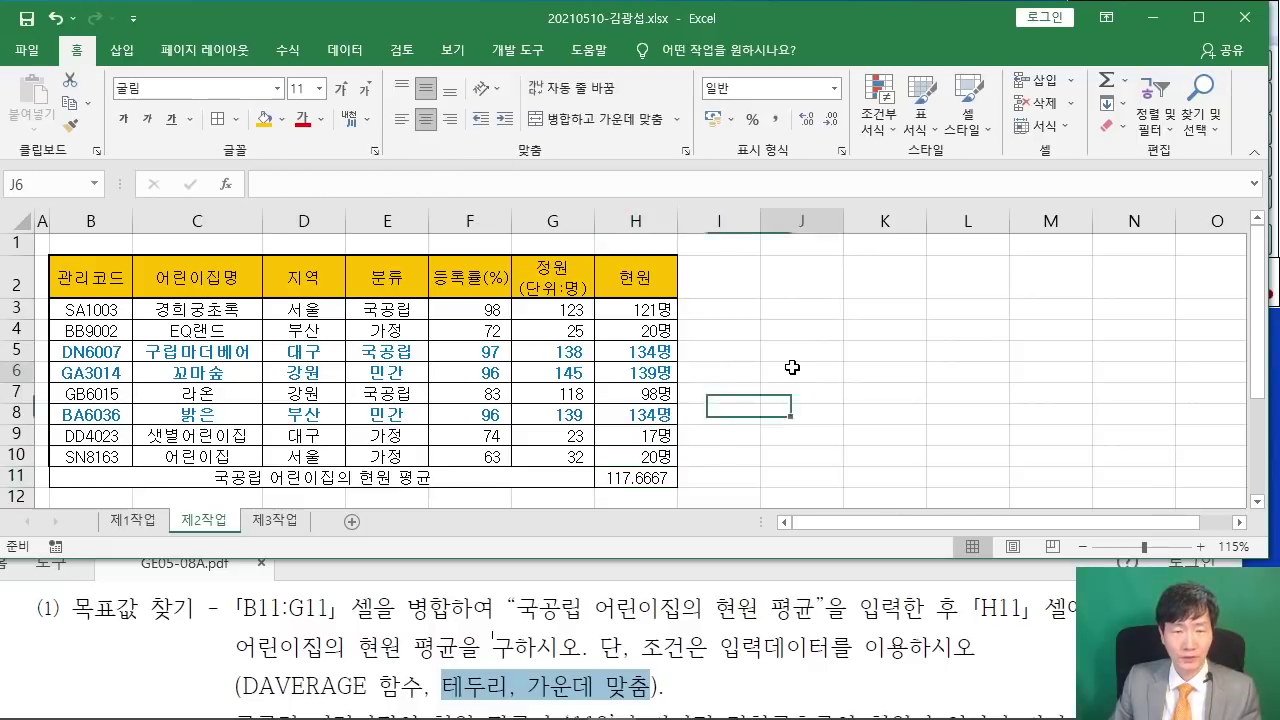
left_click(477, 617)
scroll(477, 614, "down", 3)
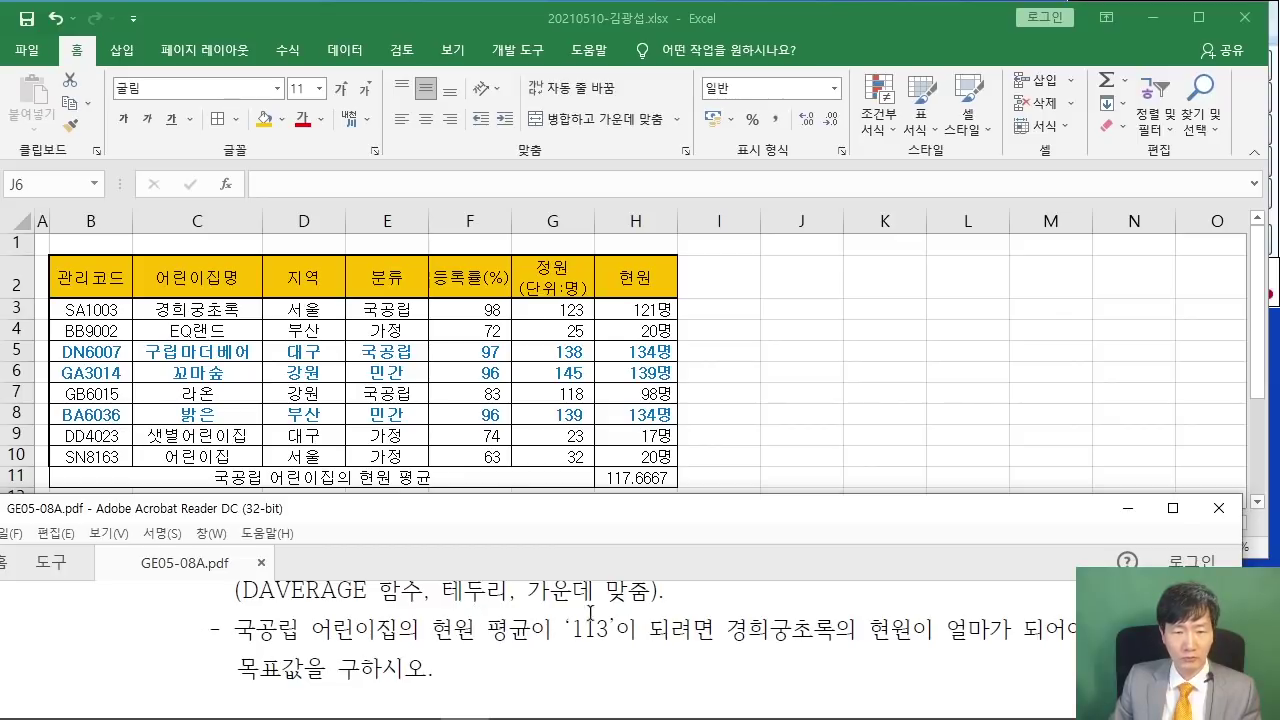
left_click(738, 374)
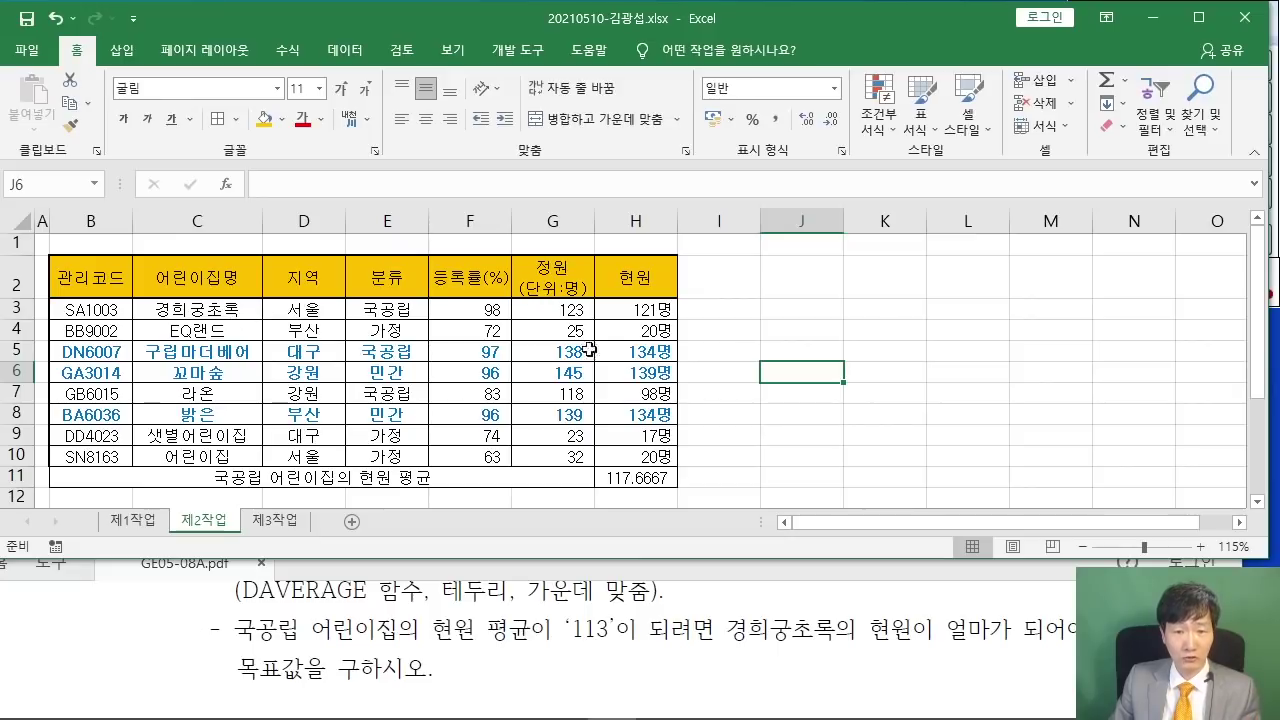
left_click(656, 480)
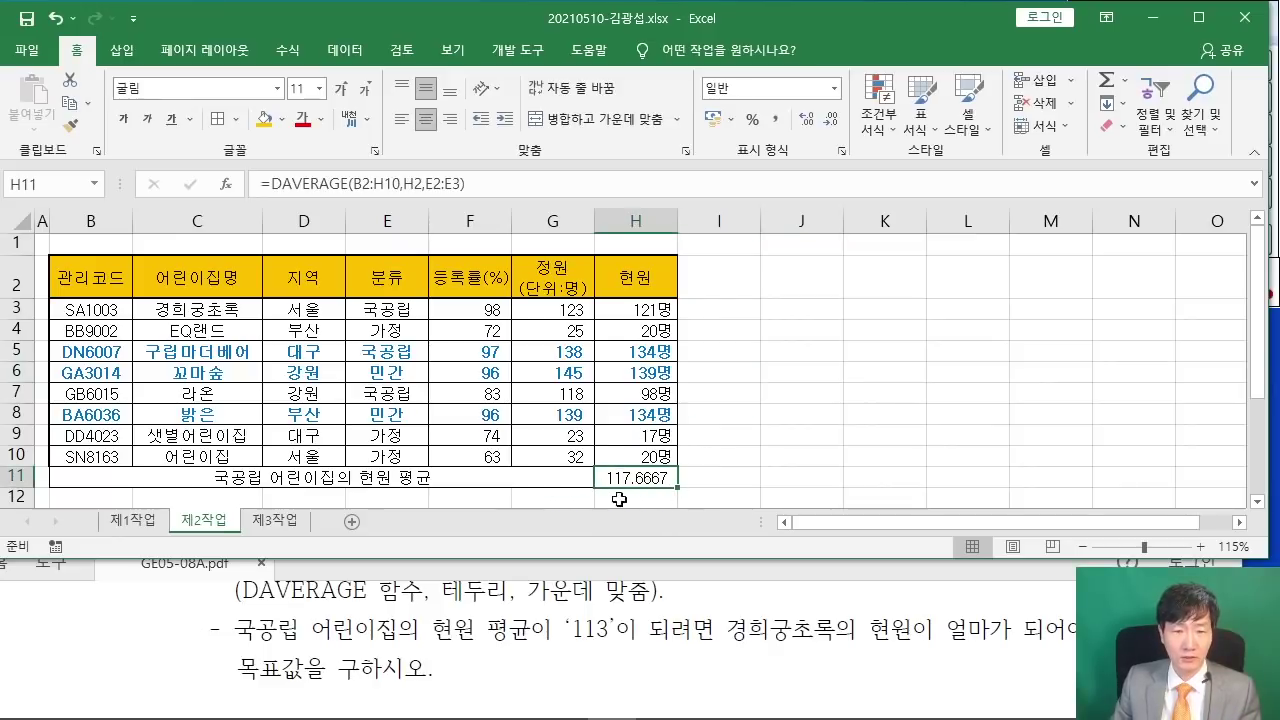
- Open Goal Seek with H11 as the set cell and a target value of 113
left_click(345, 50)
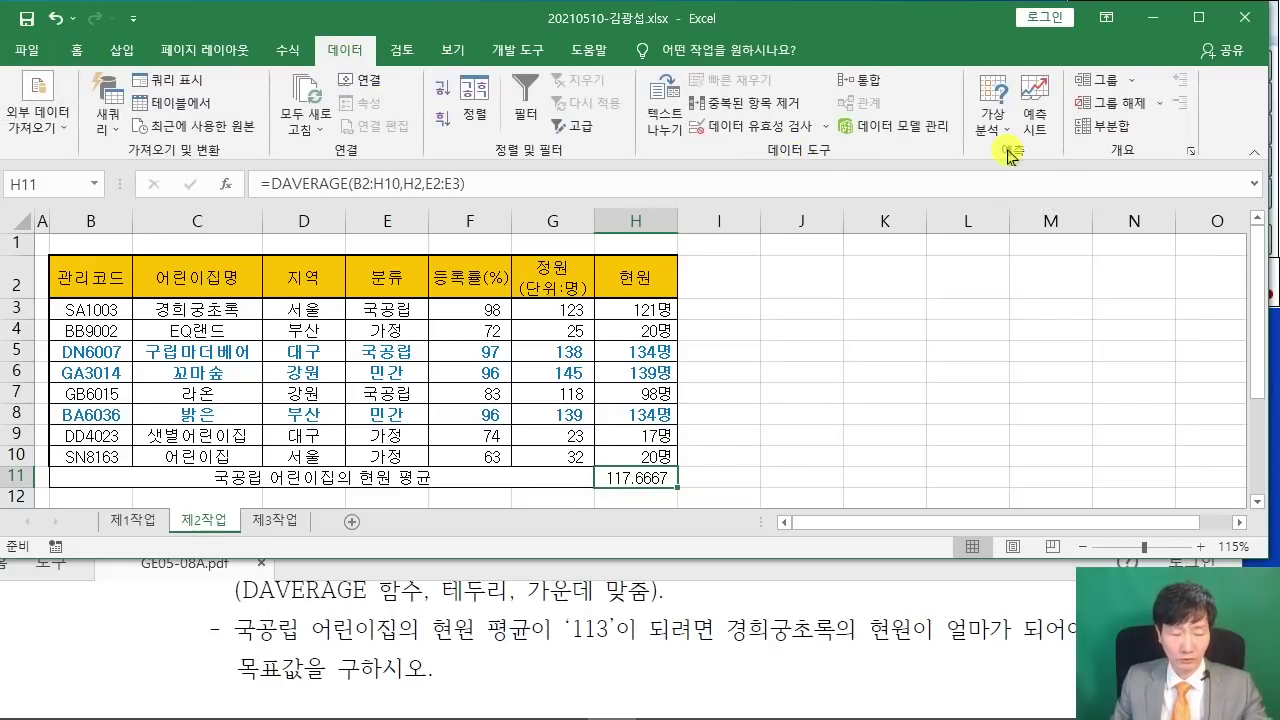
mouse_move(955, 66)
left_mouse_down()
mouse_move(984, 136)
mouse_move(1023, 150)
left_mouse_up()
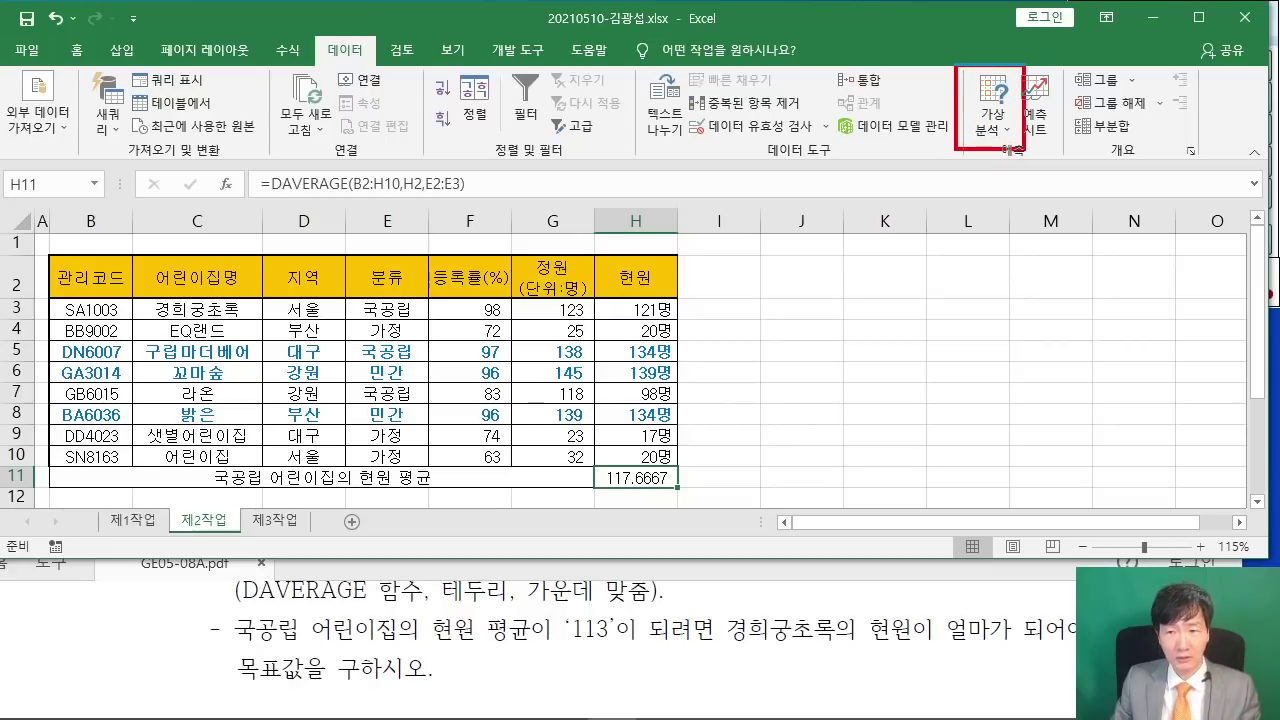
left_click(997, 130)
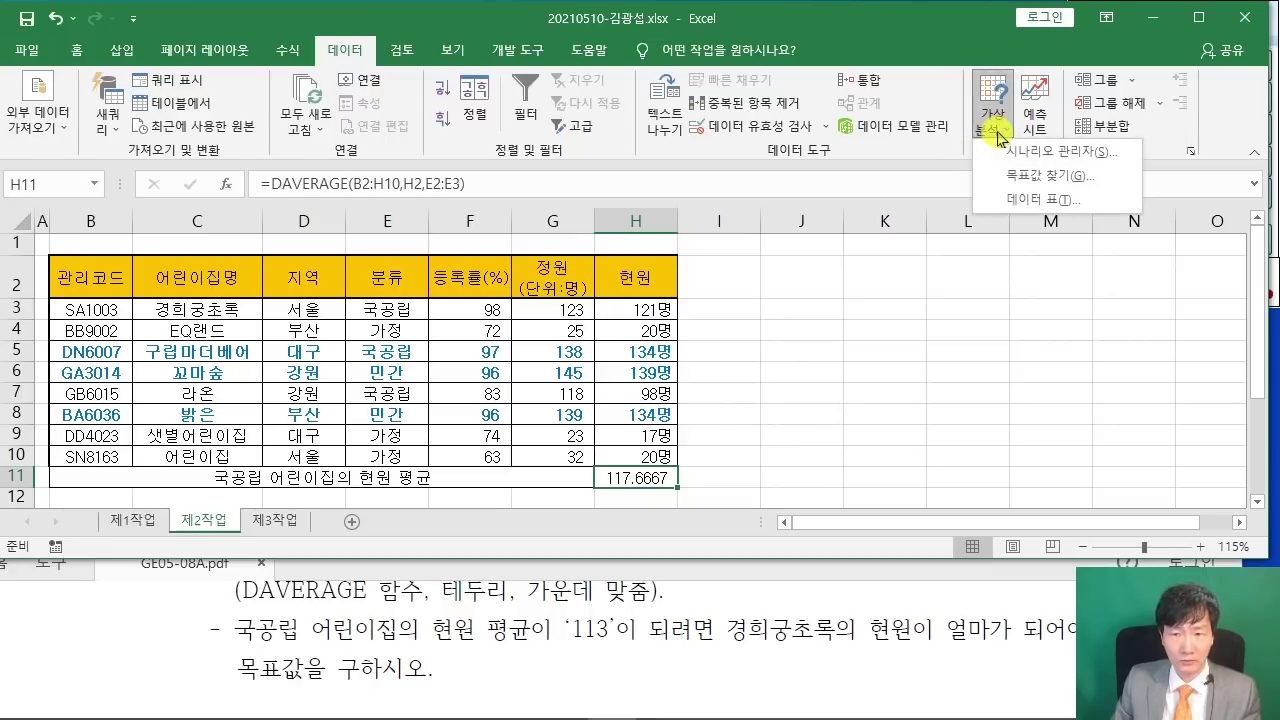
left_click(1031, 176)
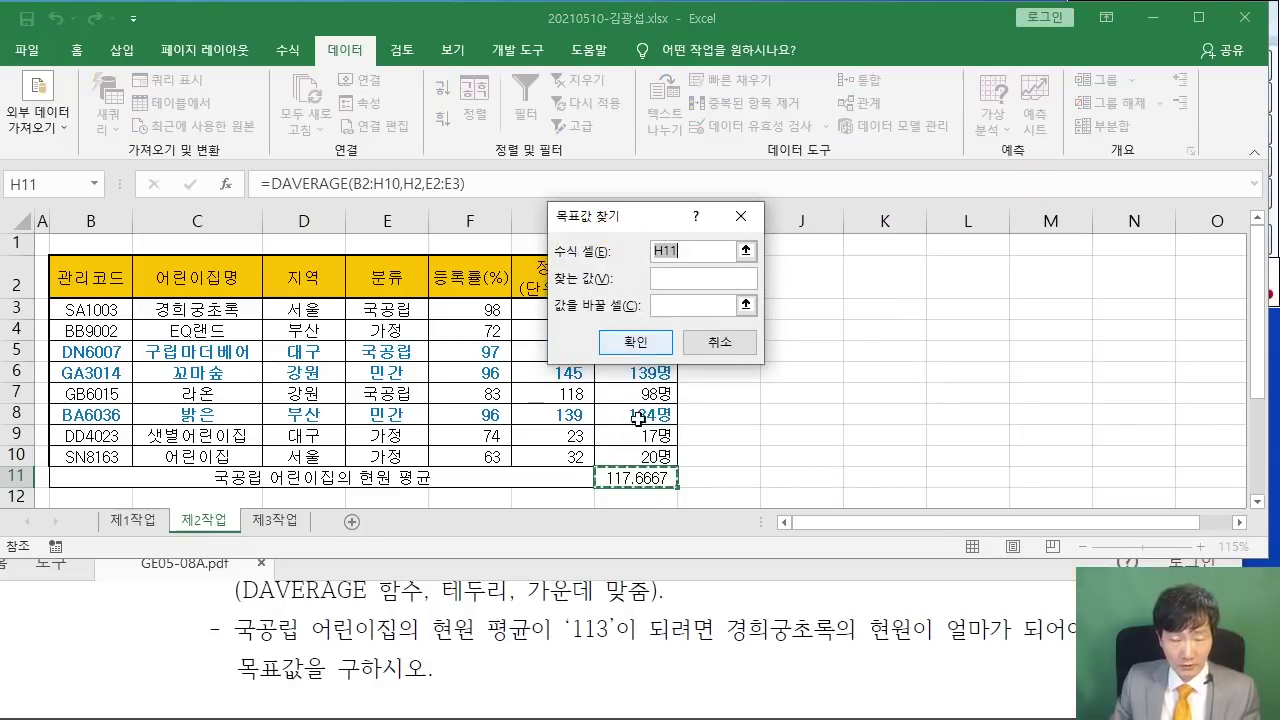
left_click(749, 278)
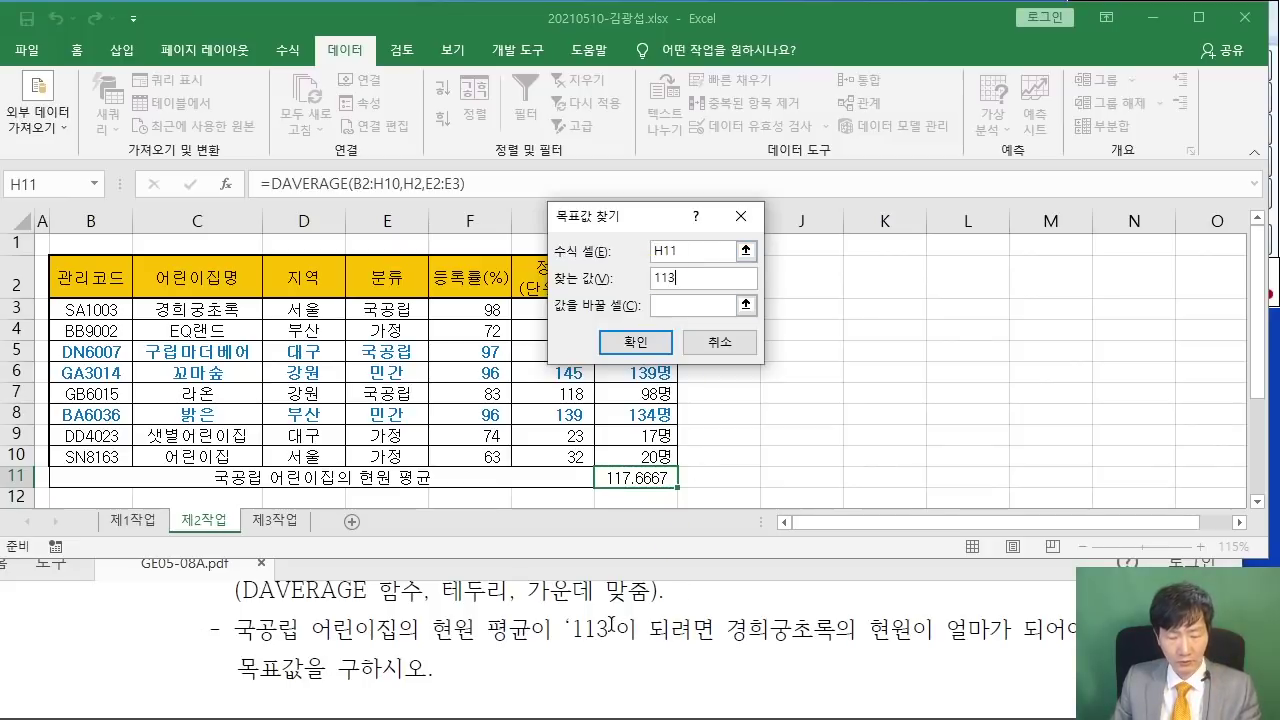
type("113")
key("Tab")
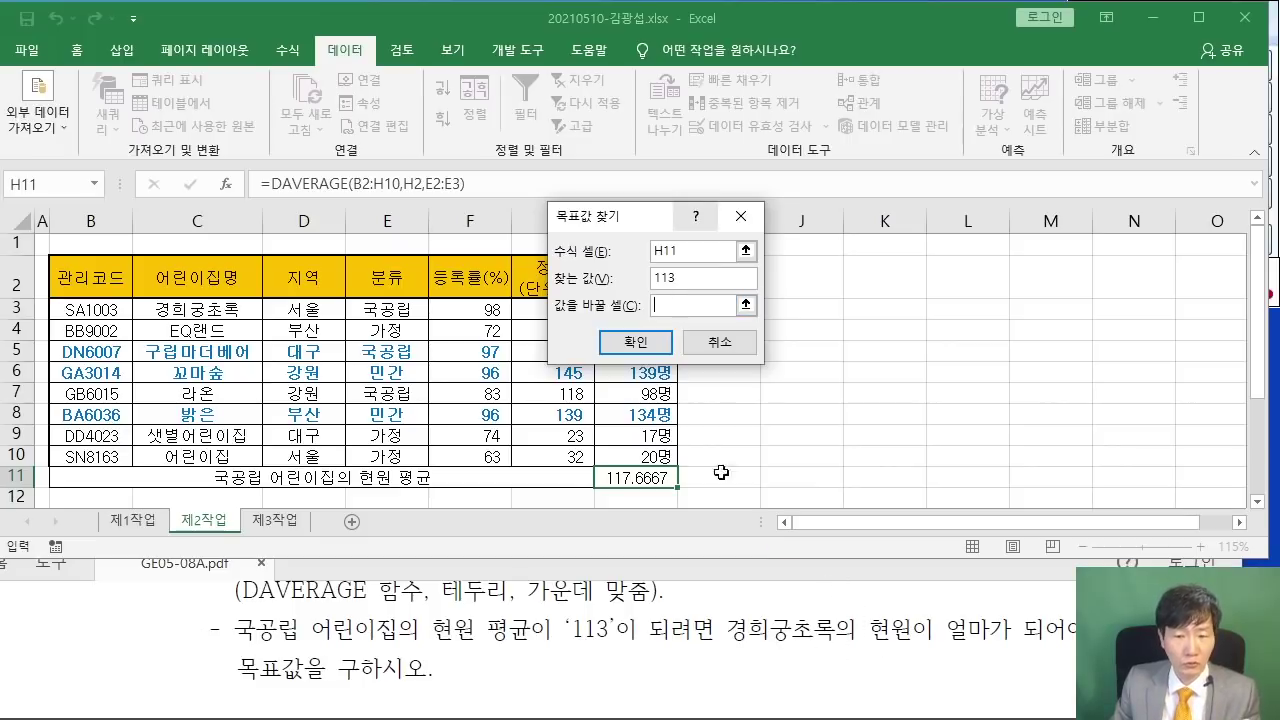
- Change $H$3 to reach the target and accept the 107명 solution
left_click_drag(647, 227, 813, 161)
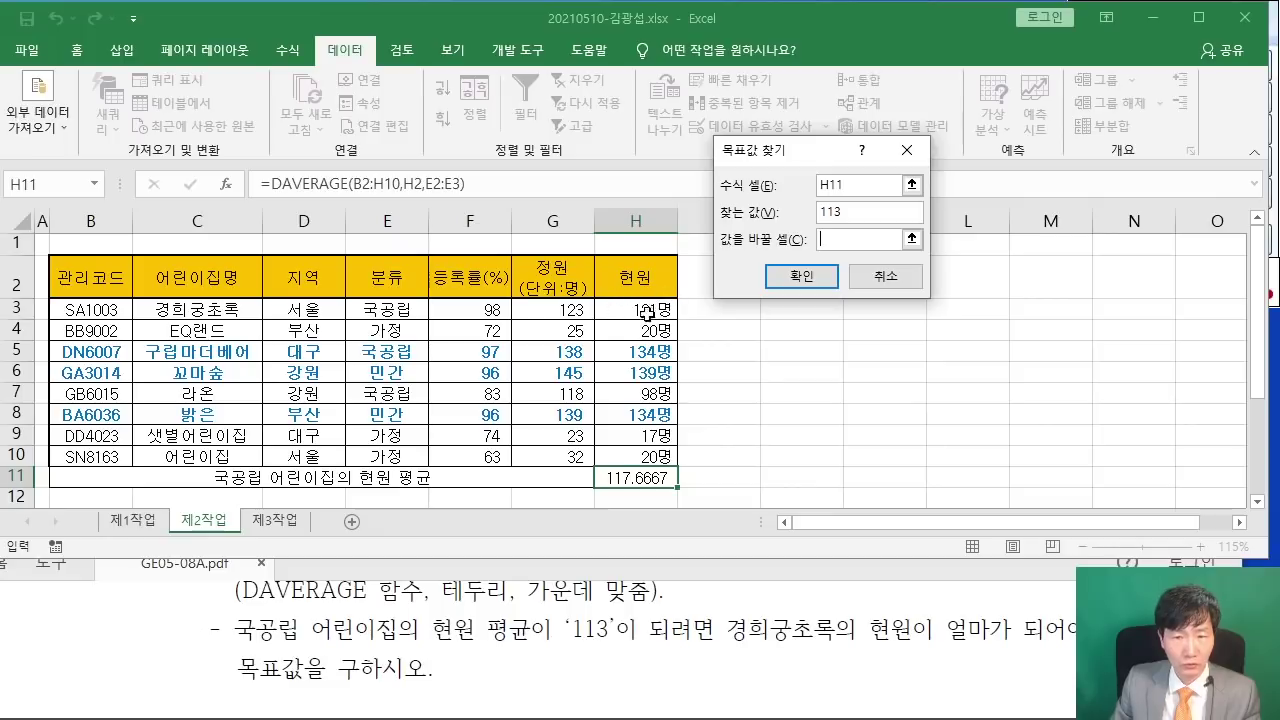
left_click(633, 308)
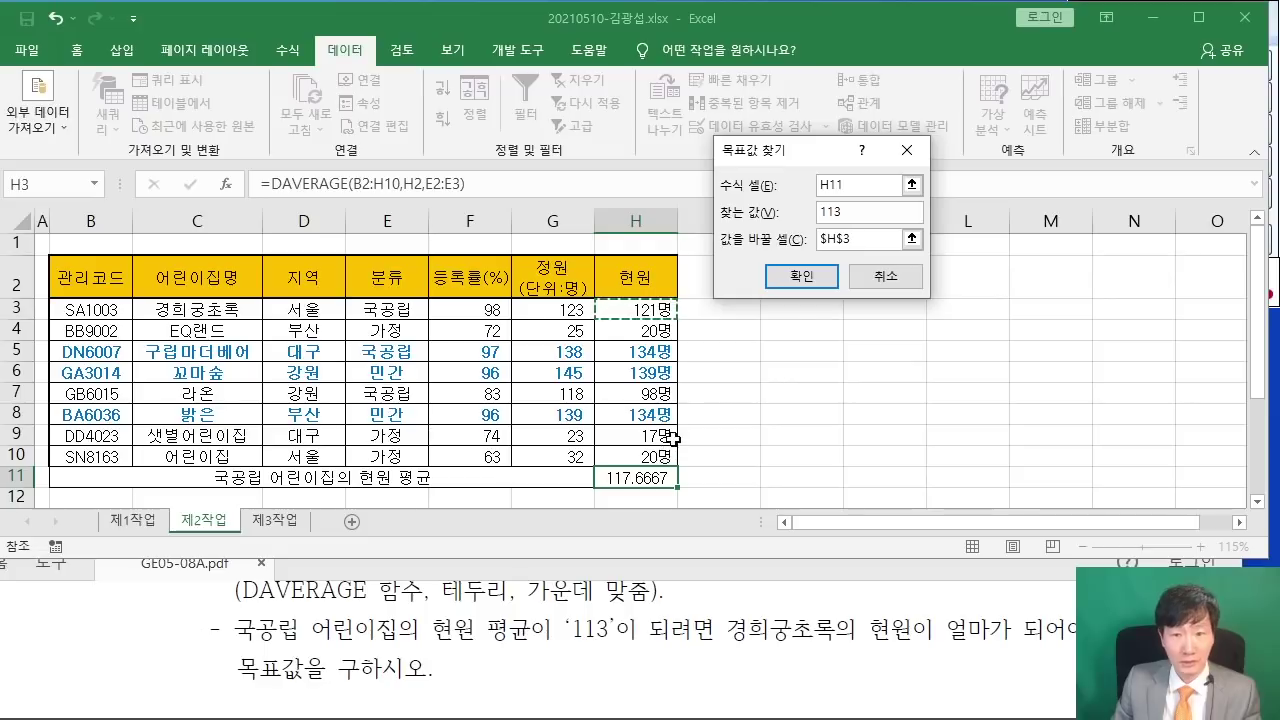
left_click_drag(779, 160, 665, 180)
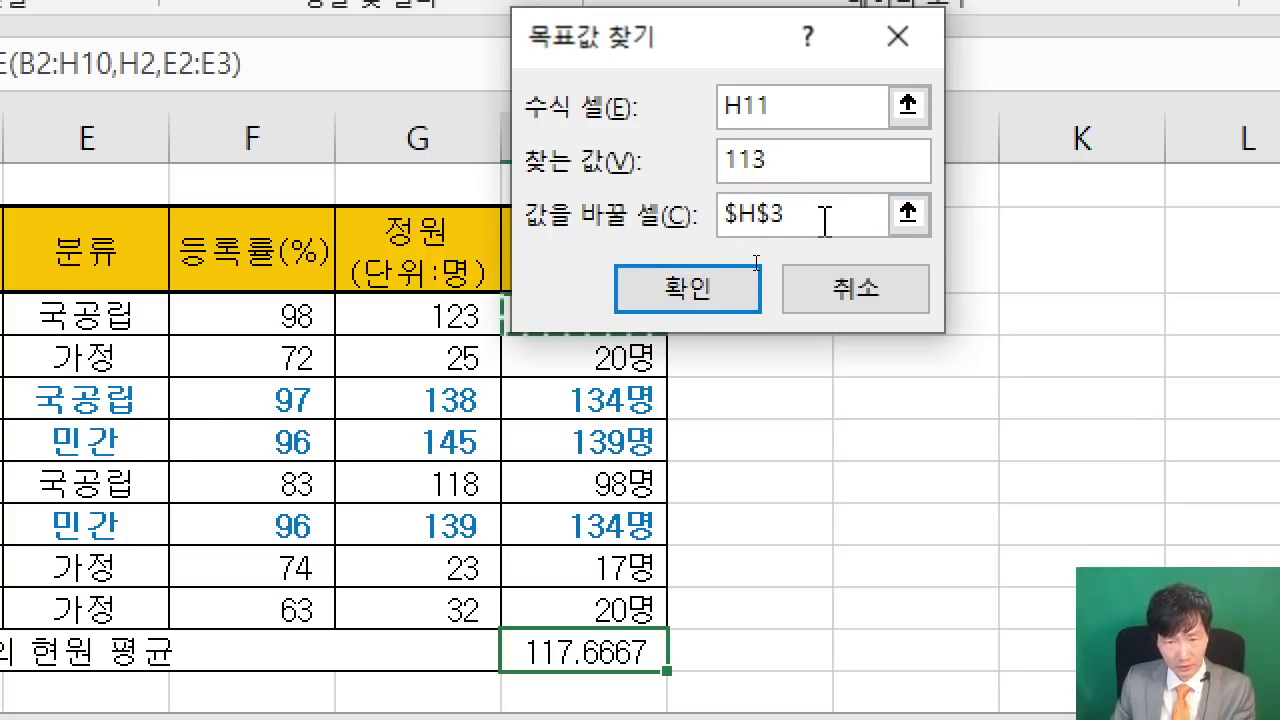
left_click(708, 308)
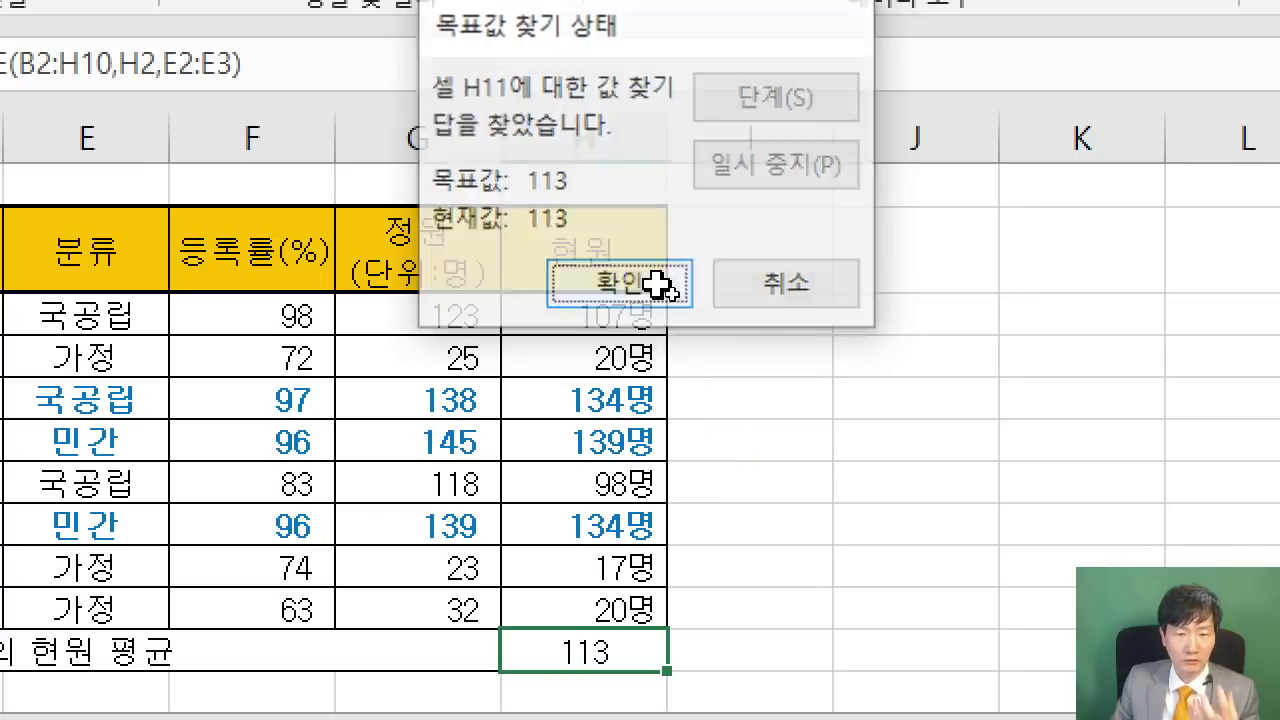
left_click(665, 290)
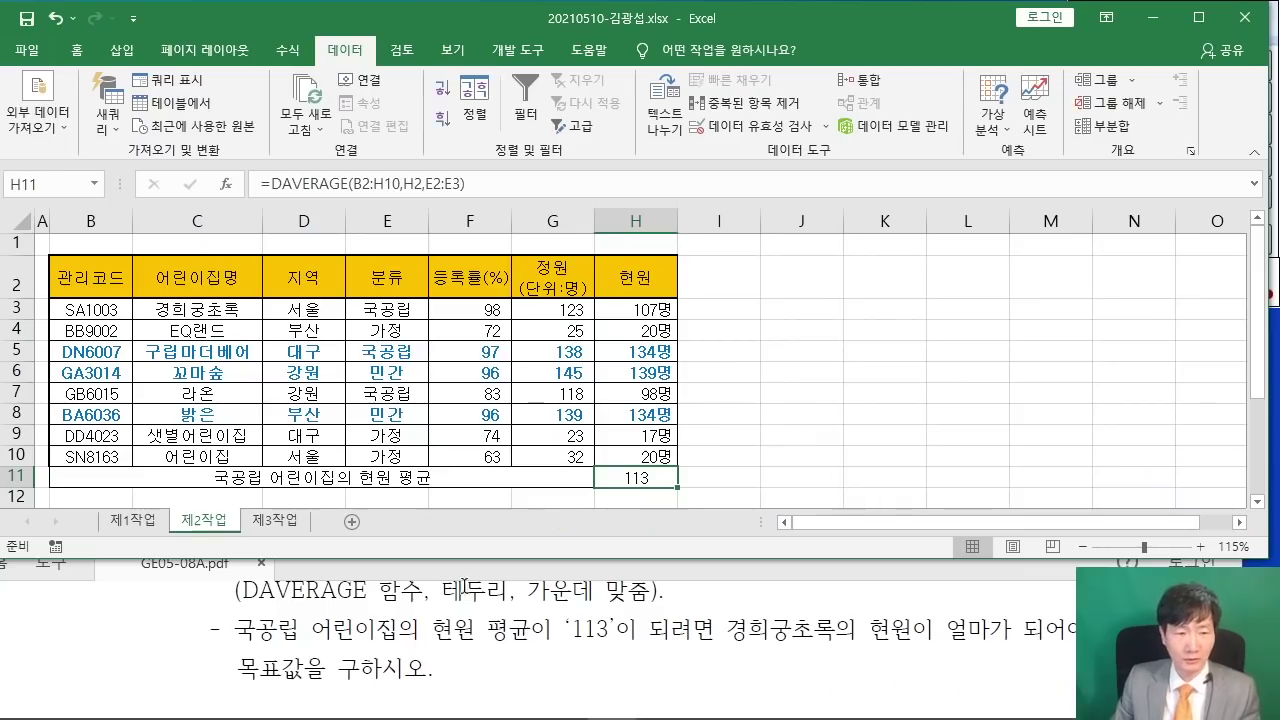
left_click(390, 612)
scroll(390, 610, "down", 2)
- Scroll the PDF to the advanced filter task and mark its 지역 and 정원(단위:명) conditions
scroll(388, 609, "down", 2)
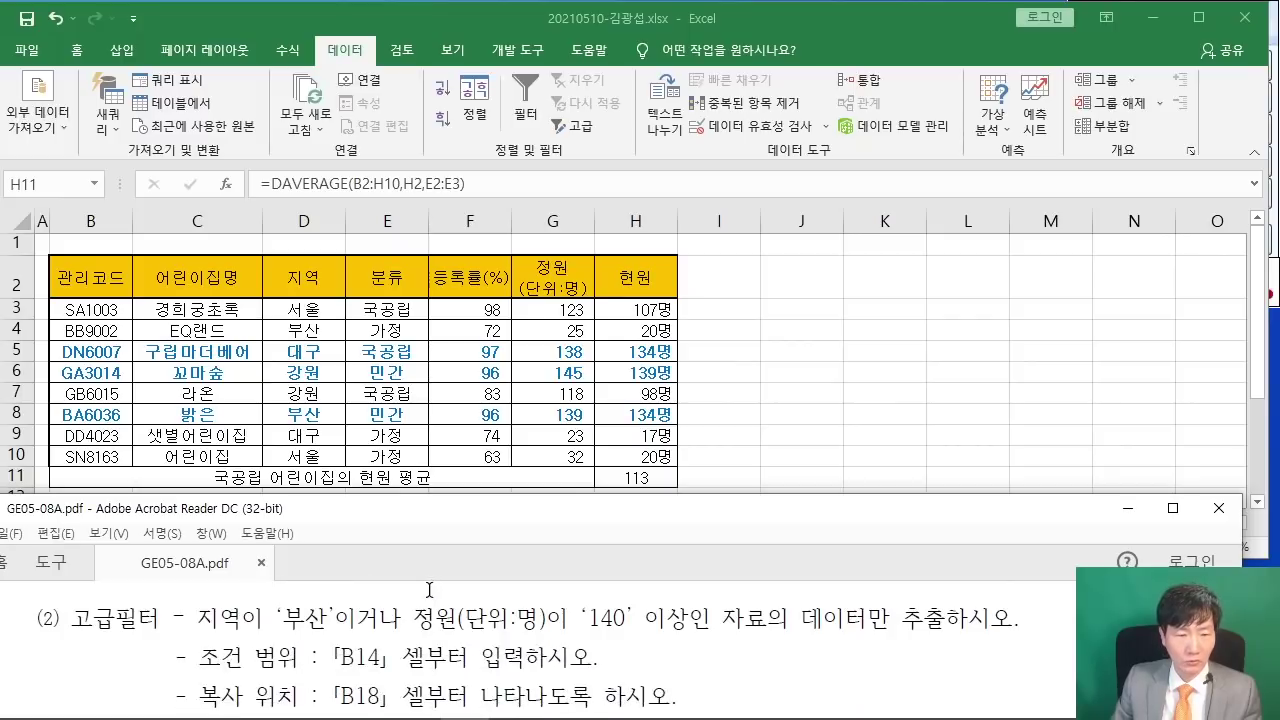
scroll(404, 630, "down", 1)
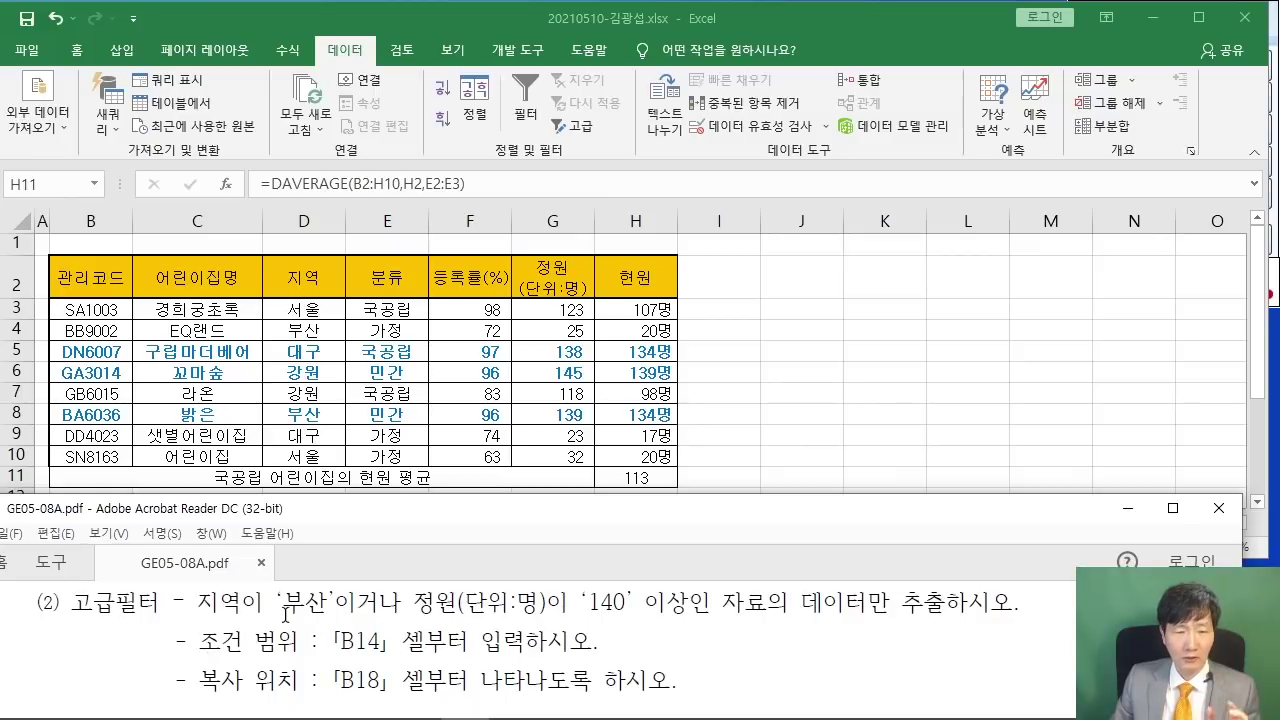
mouse_move(178, 569)
left_mouse_down()
mouse_move(206, 608)
mouse_move(246, 623)
left_mouse_up()
left_click_drag(400, 567, 547, 629)
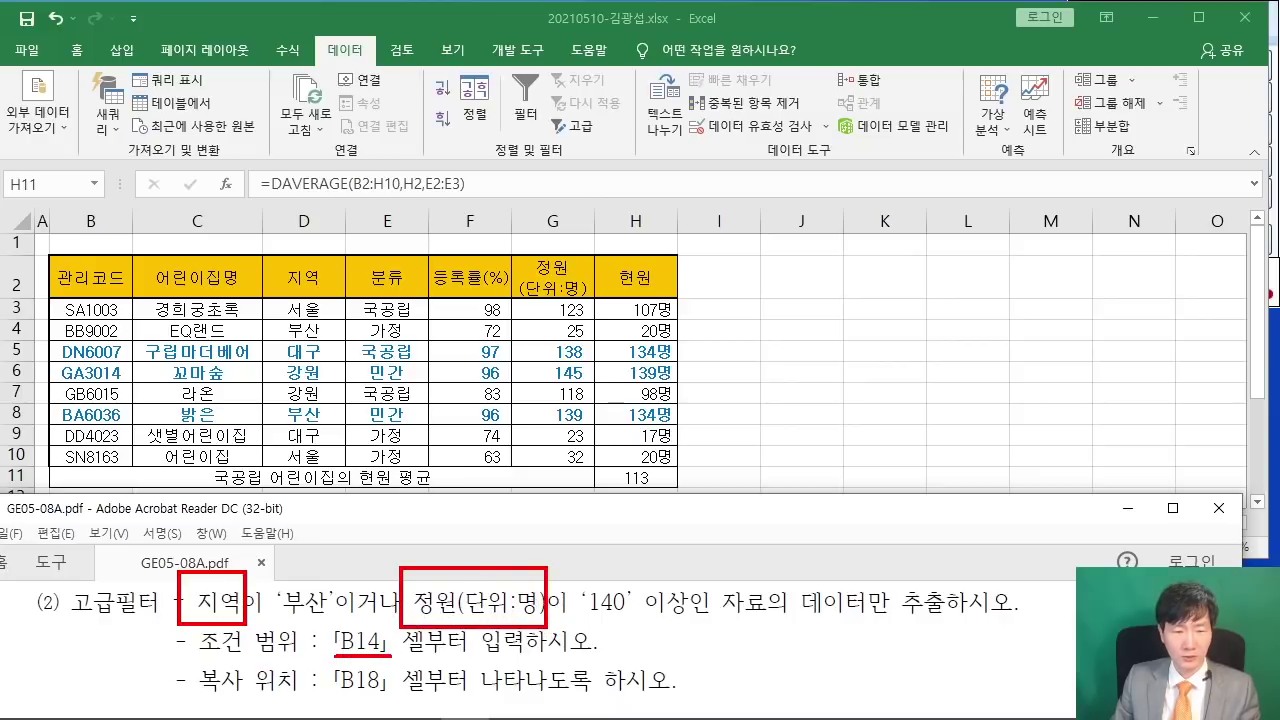
key("Escape")
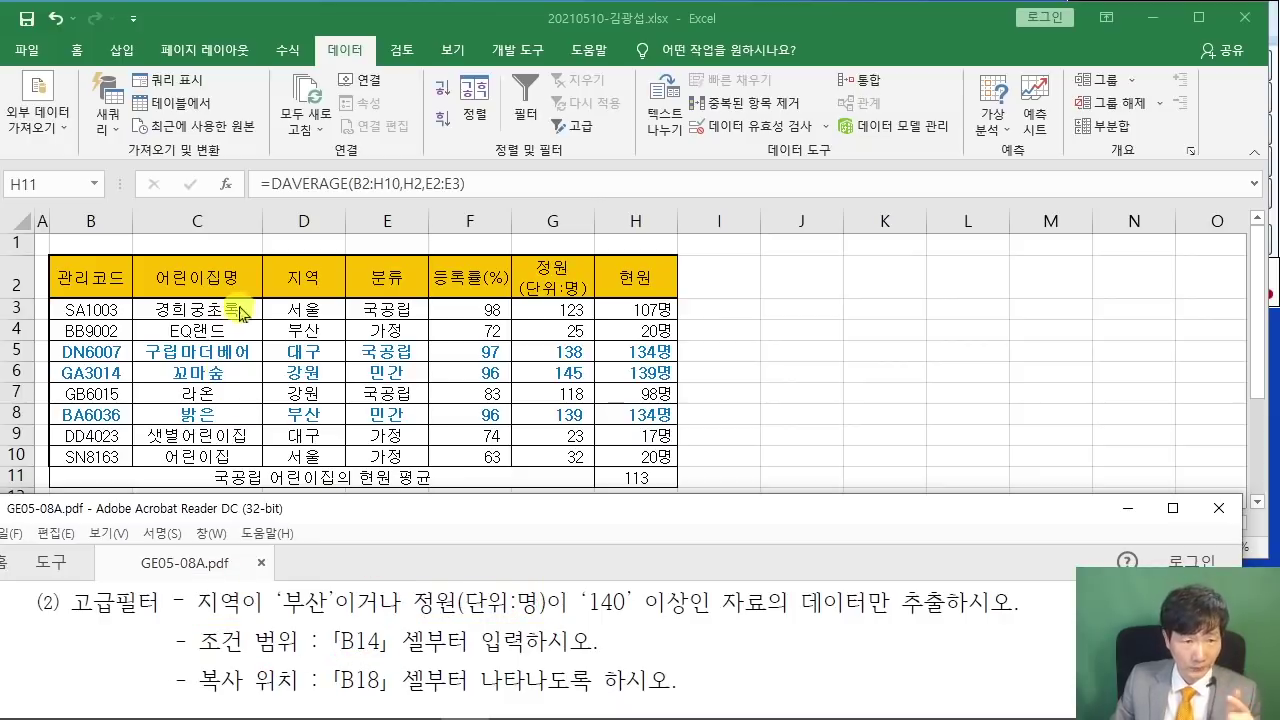
- Select the 지역 header D2 and 정원 header G2 together in Excel
left_click(302, 272)
left_click(303, 272)
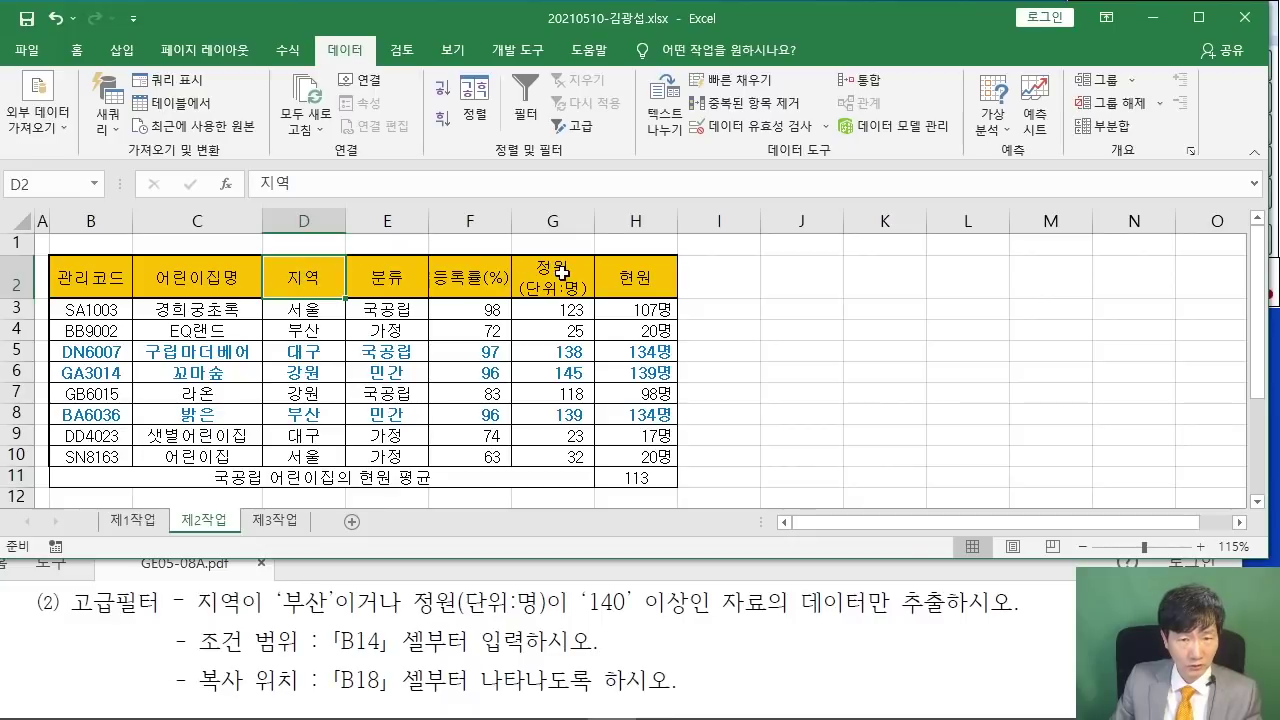
left_click(560, 280, "ctrl")
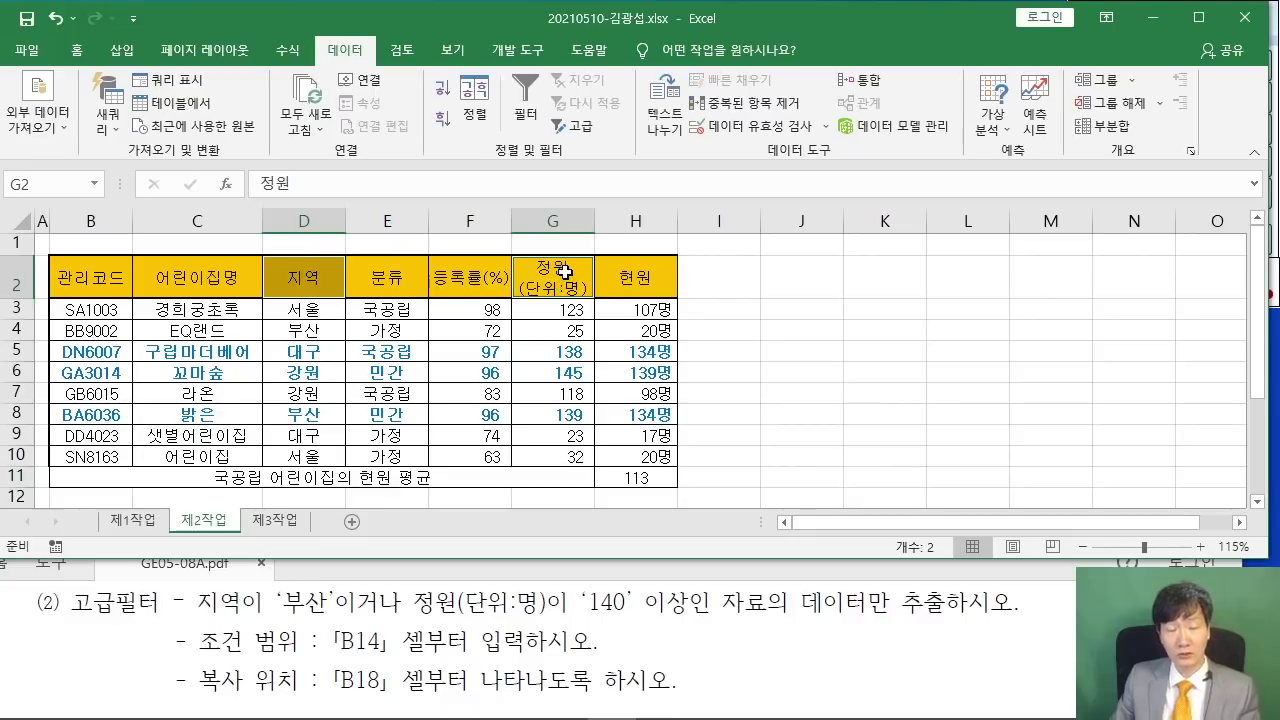
- Copy the 지역 and 정원(단위:명) headers from G2 into B14:C14
right_click(565, 272)
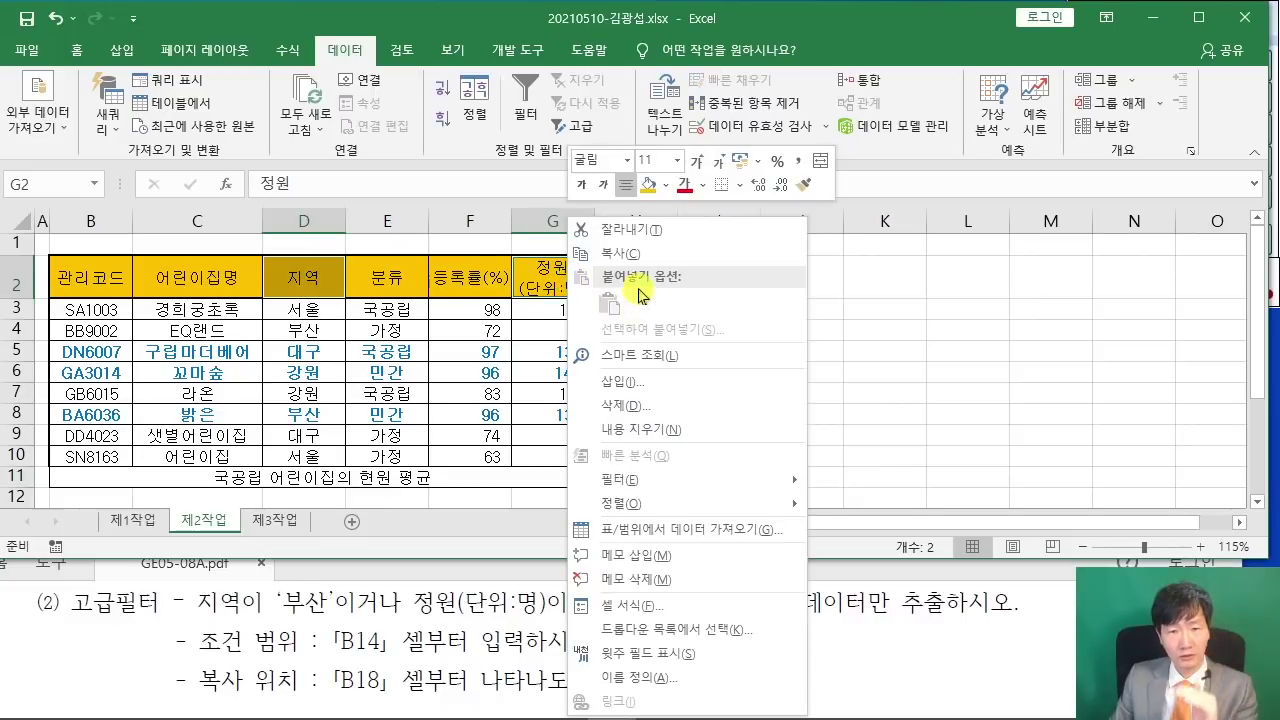
left_click(643, 262)
scroll(480, 380, "down", 2)
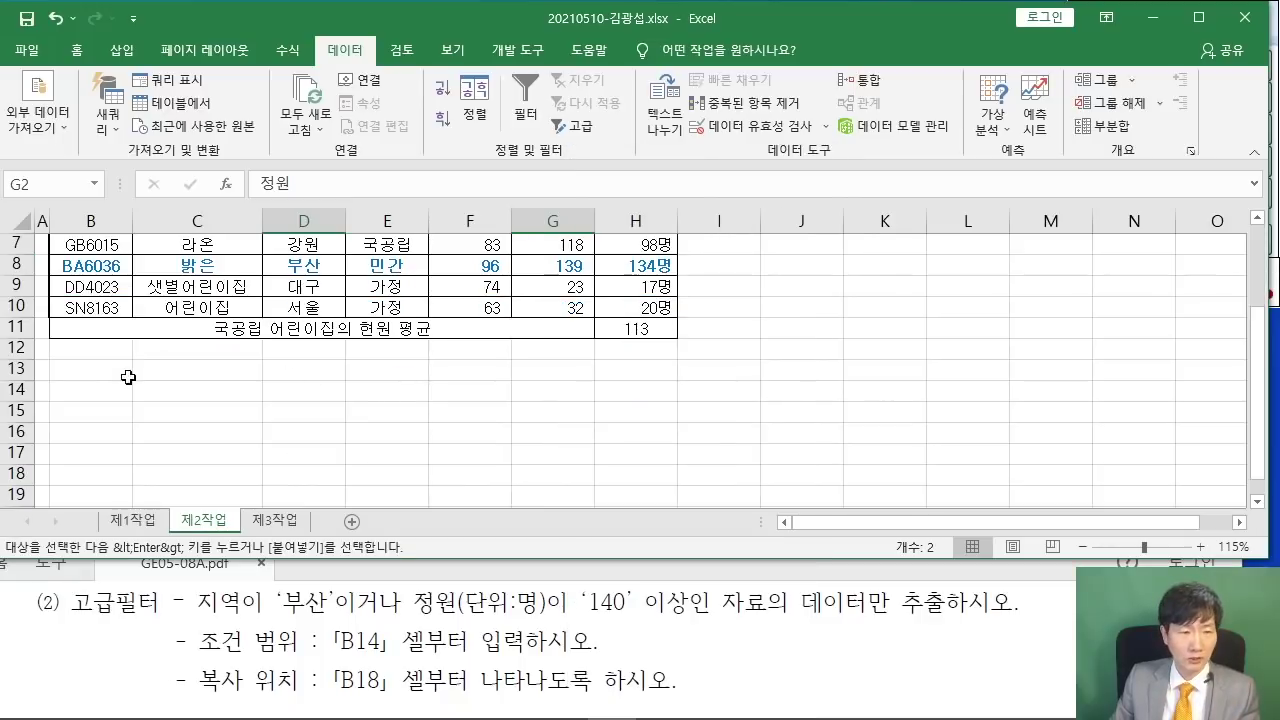
left_click(85, 386)
right_click(85, 387)
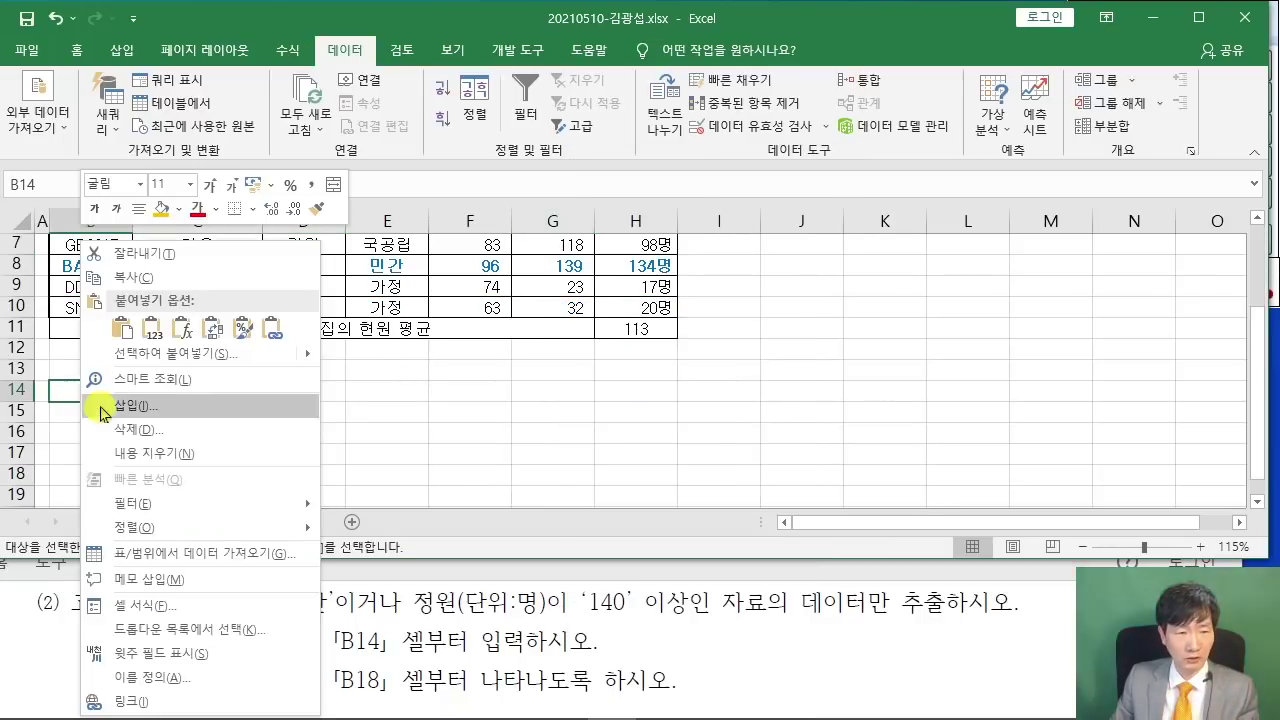
left_click(121, 330)
- Enter 부산 in B15 under 지역 as the region criterion
scroll(426, 395, "up", 3, "ctrl")
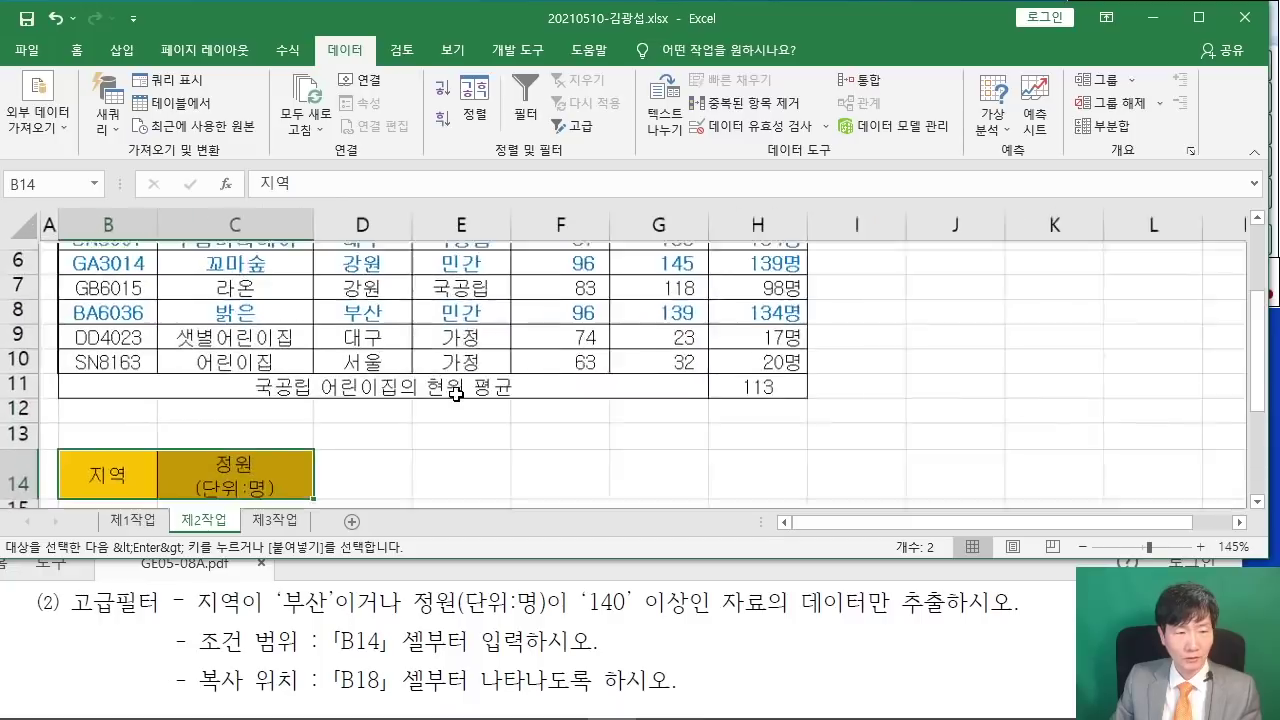
scroll(426, 395, "down", 2)
left_click(130, 347)
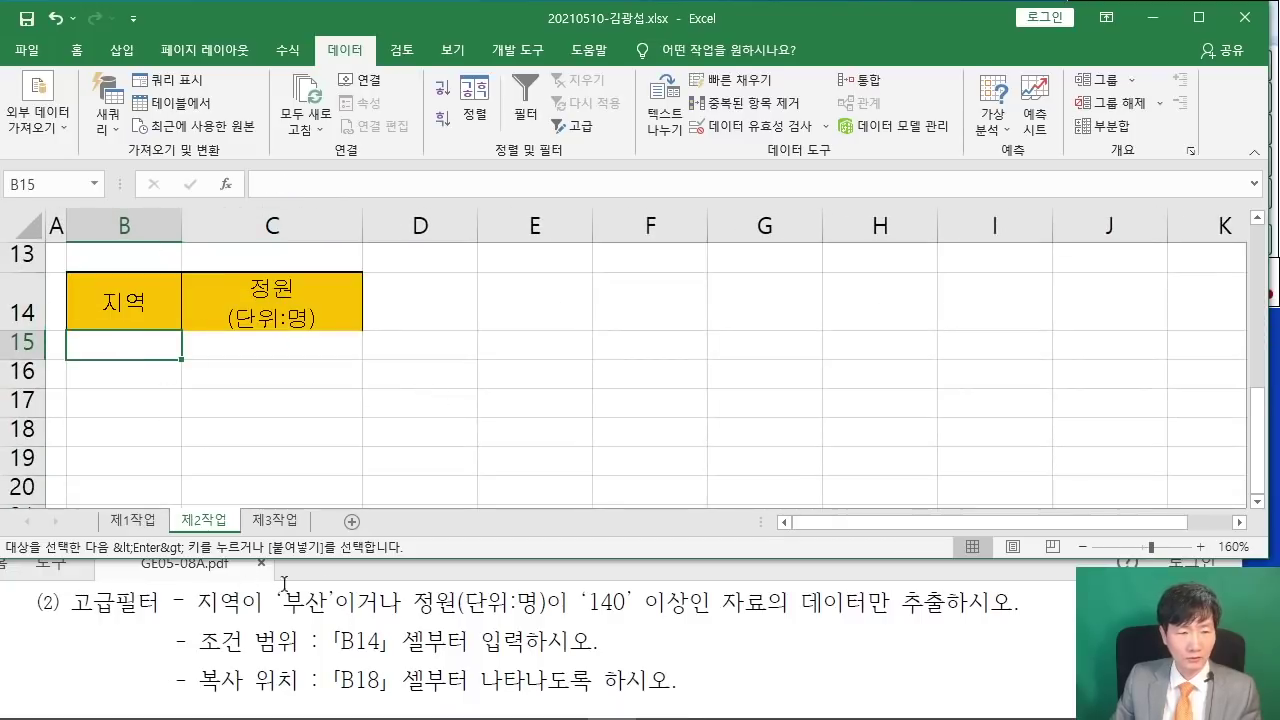
type("QNTK")
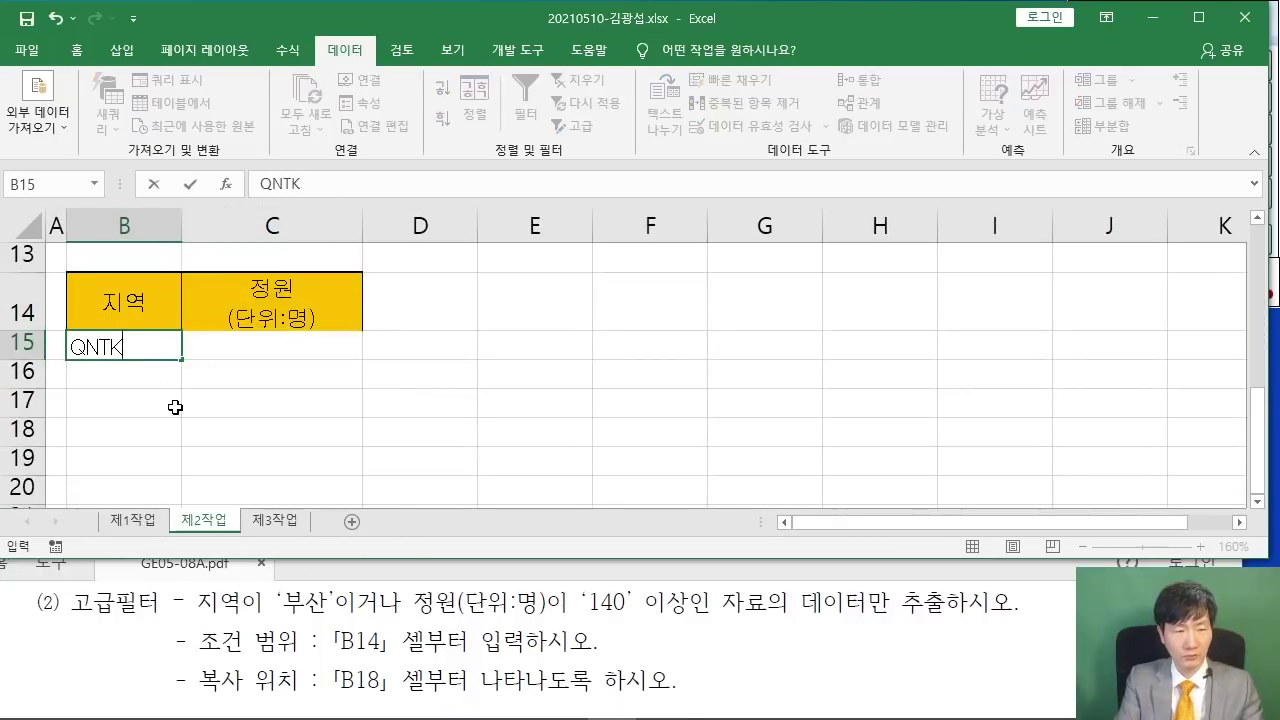
type("부산")
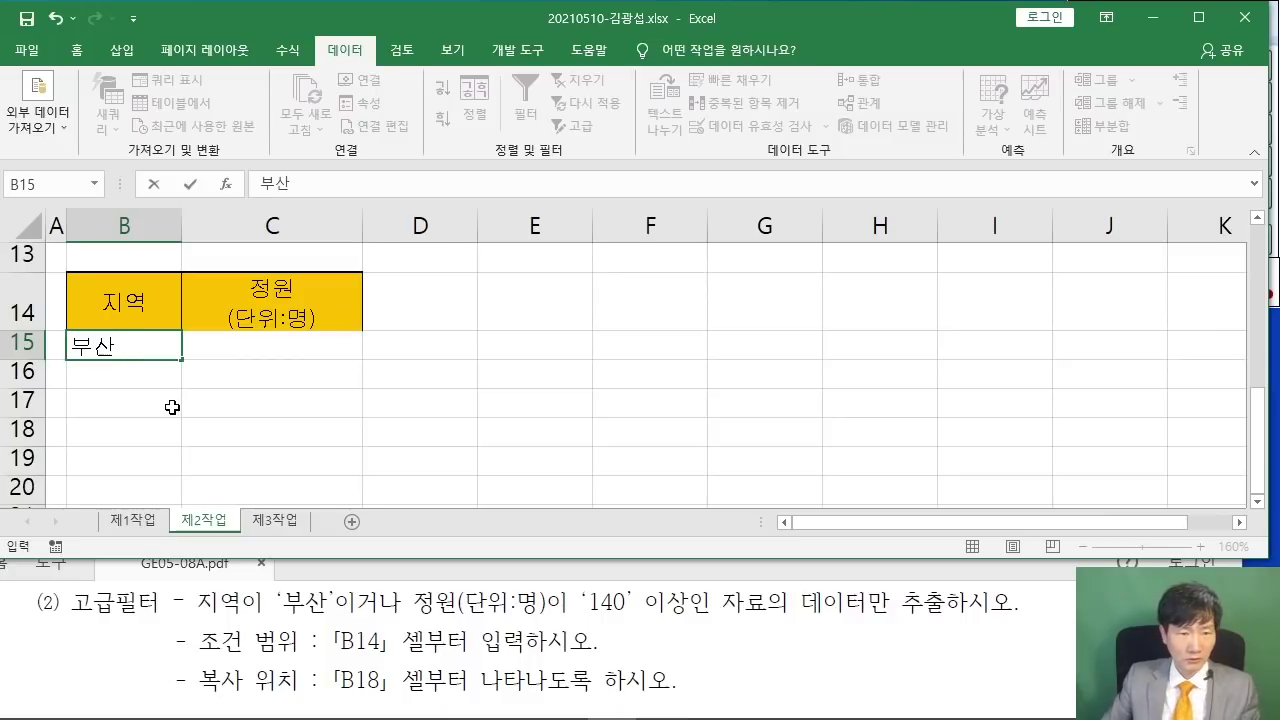
left_click(440, 406)
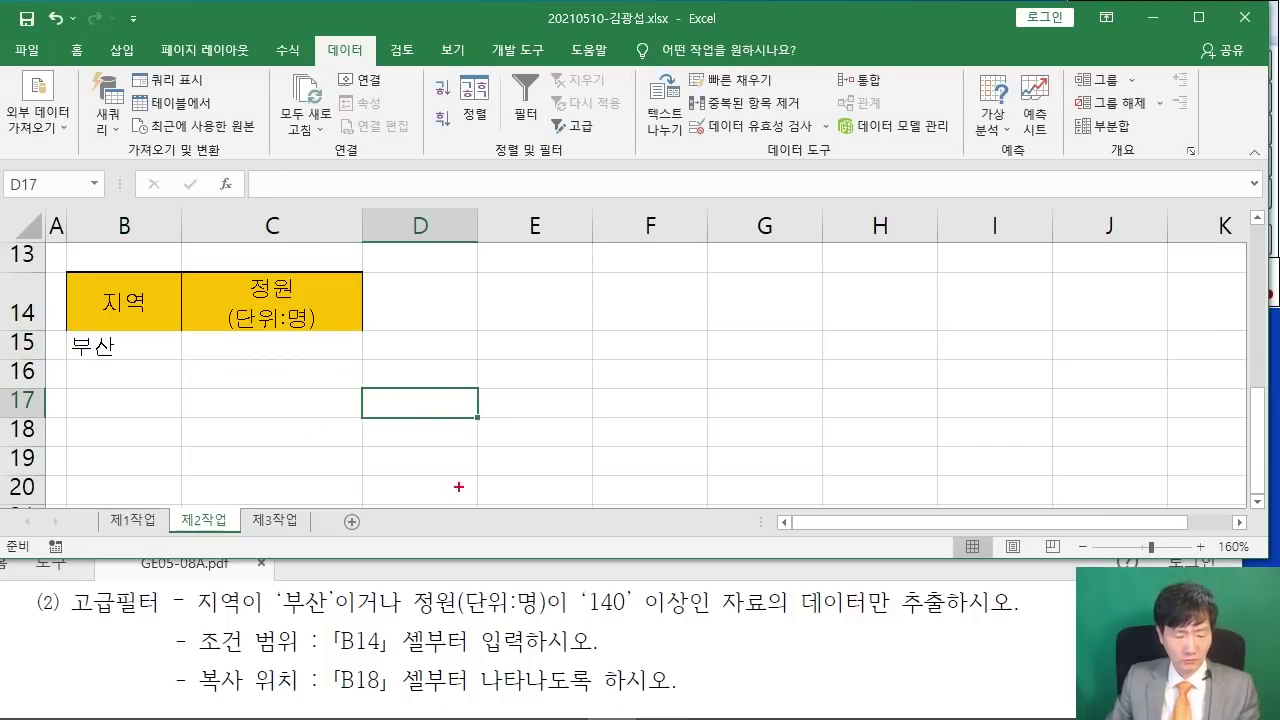
mouse_move(332, 566)
left_mouse_down()
mouse_move(350, 616)
mouse_move(400, 632)
left_mouse_up()
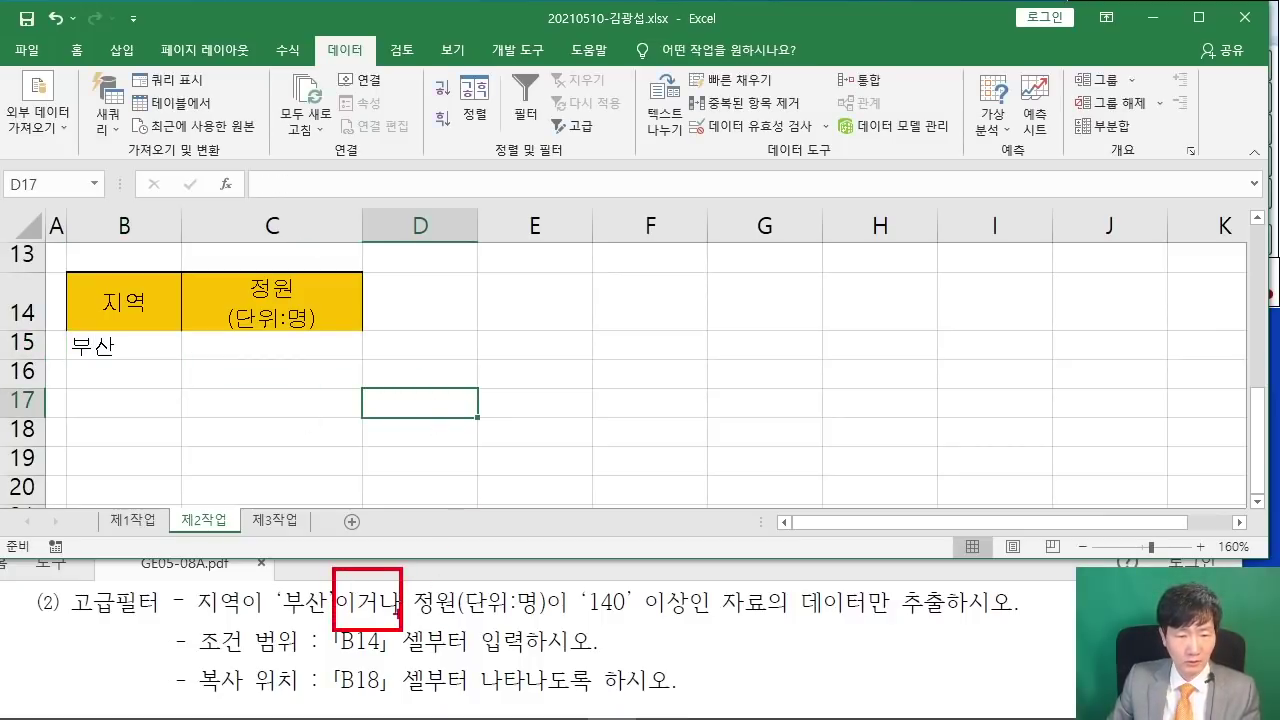
left_click_drag(438, 510, 383, 574)
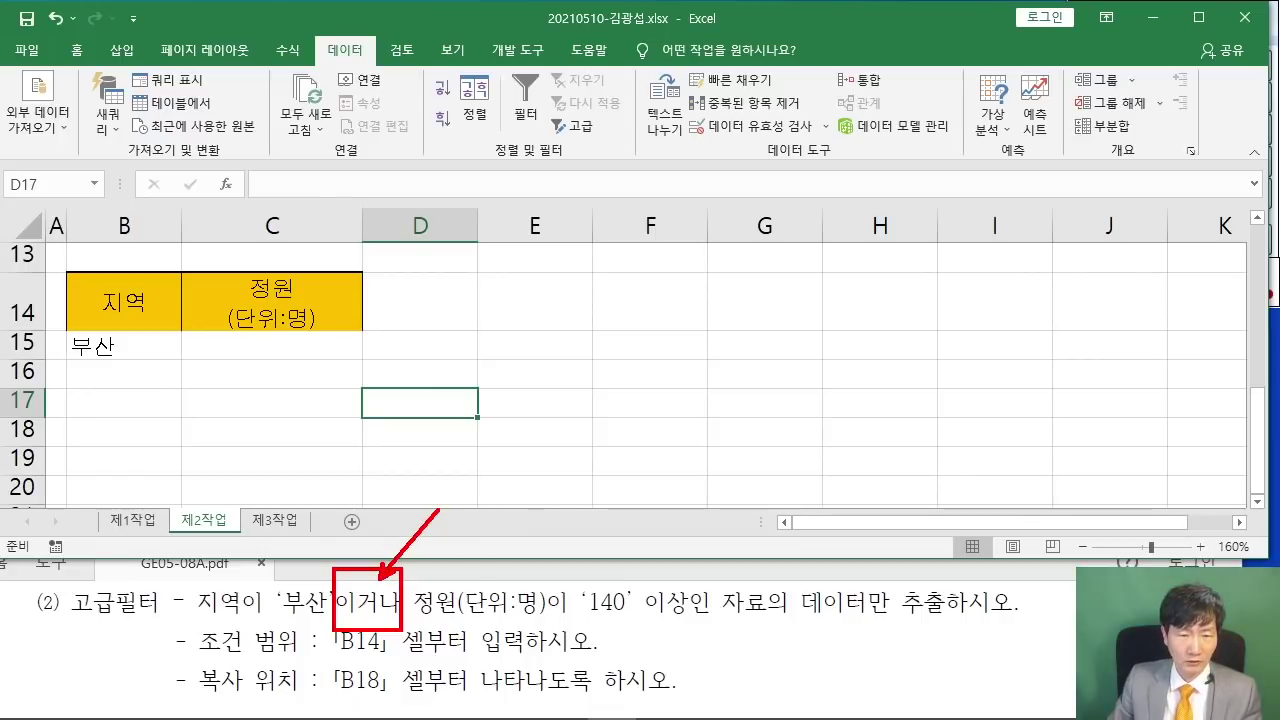
left_click_drag(490, 458, 526, 520)
left_click_drag(542, 428, 592, 512)
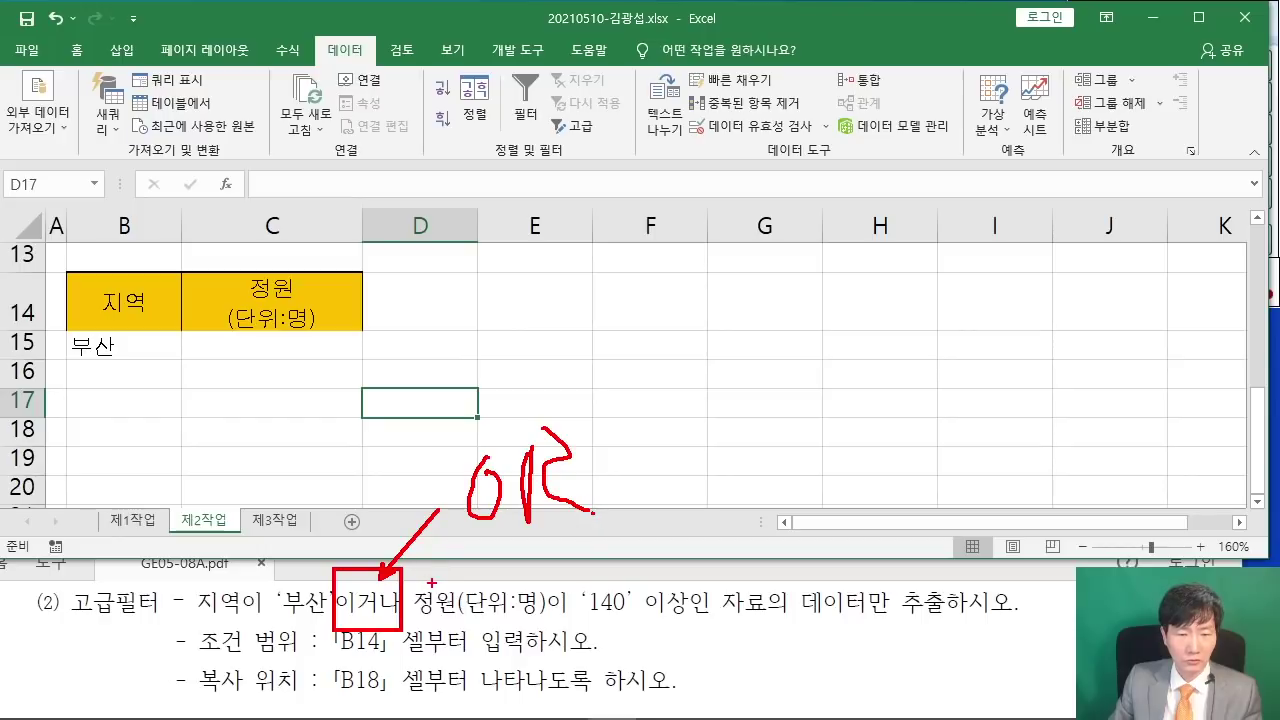
left_click_drag(586, 627, 681, 620)
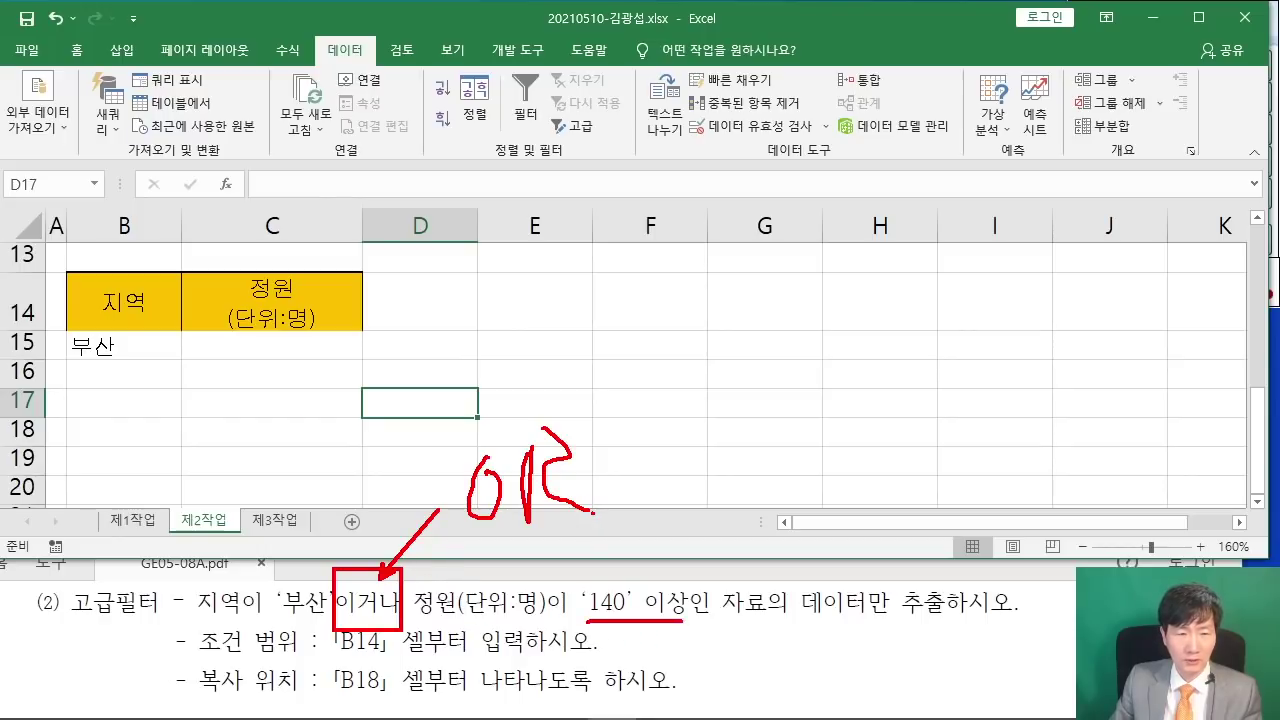
mouse_move(177, 329)
left_mouse_down()
mouse_move(294, 362)
mouse_move(364, 364)
mouse_move(486, 342)
mouse_move(560, 311)
left_mouse_up()
mouse_move(581, 286)
left_mouse_down()
mouse_move(578, 318)
mouse_move(617, 322)
left_mouse_up()
left_click_drag(618, 290, 620, 322)
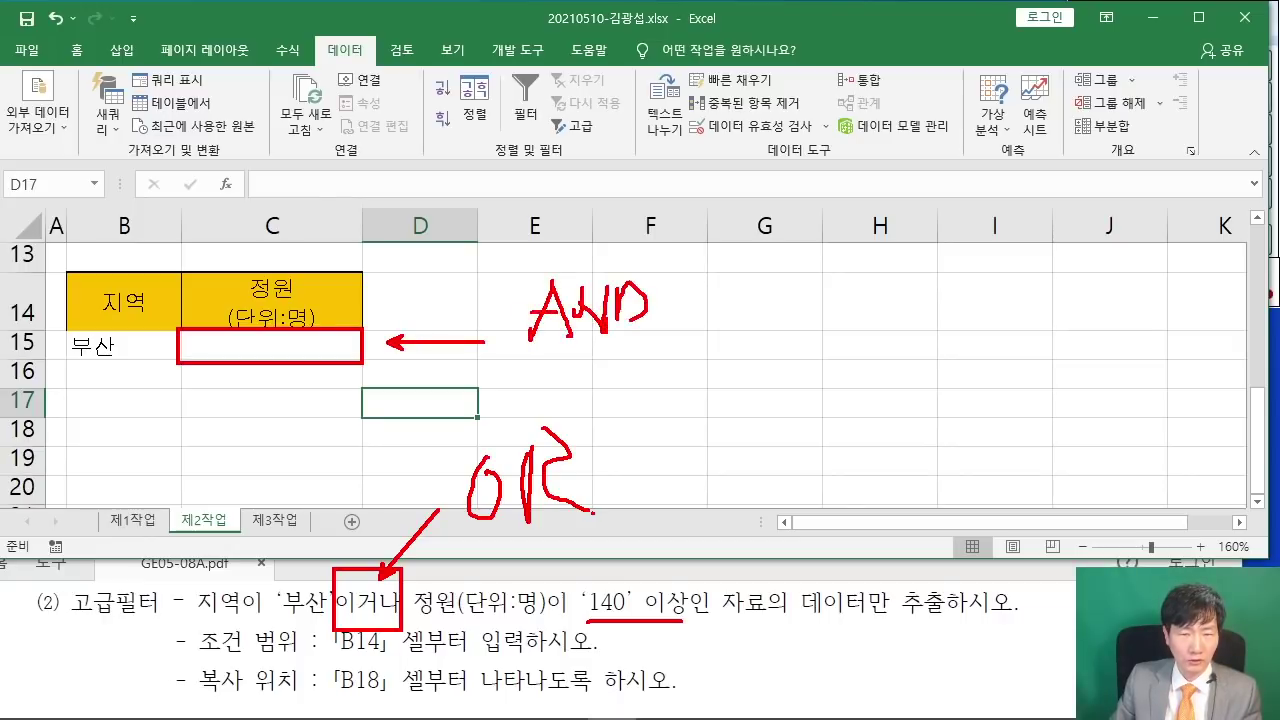
mouse_move(183, 364)
left_mouse_down()
mouse_move(183, 384)
mouse_move(350, 393)
mouse_move(184, 364)
left_mouse_up()
mouse_move(336, 381)
left_mouse_down()
mouse_move(446, 476)
mouse_move(342, 396)
left_mouse_up()
key("Escape")
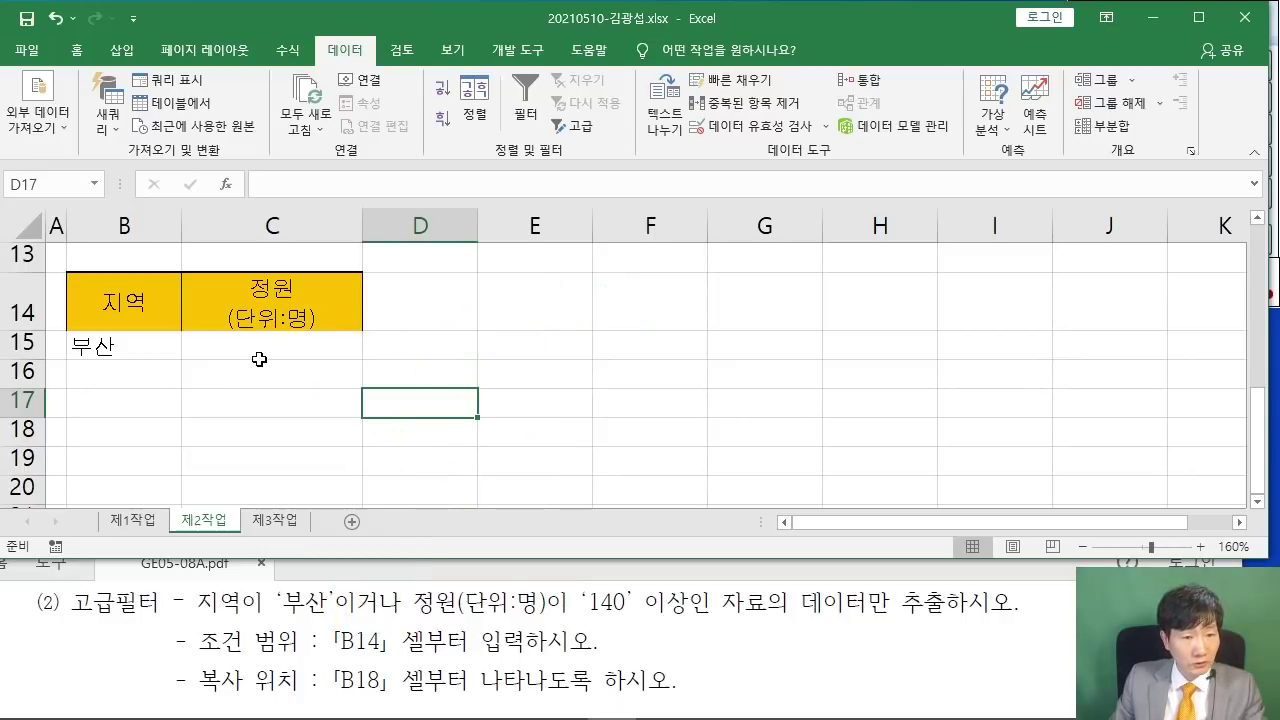
- Enter >=140 in C16 on its own row as the 정원 criterion
left_click(294, 392)
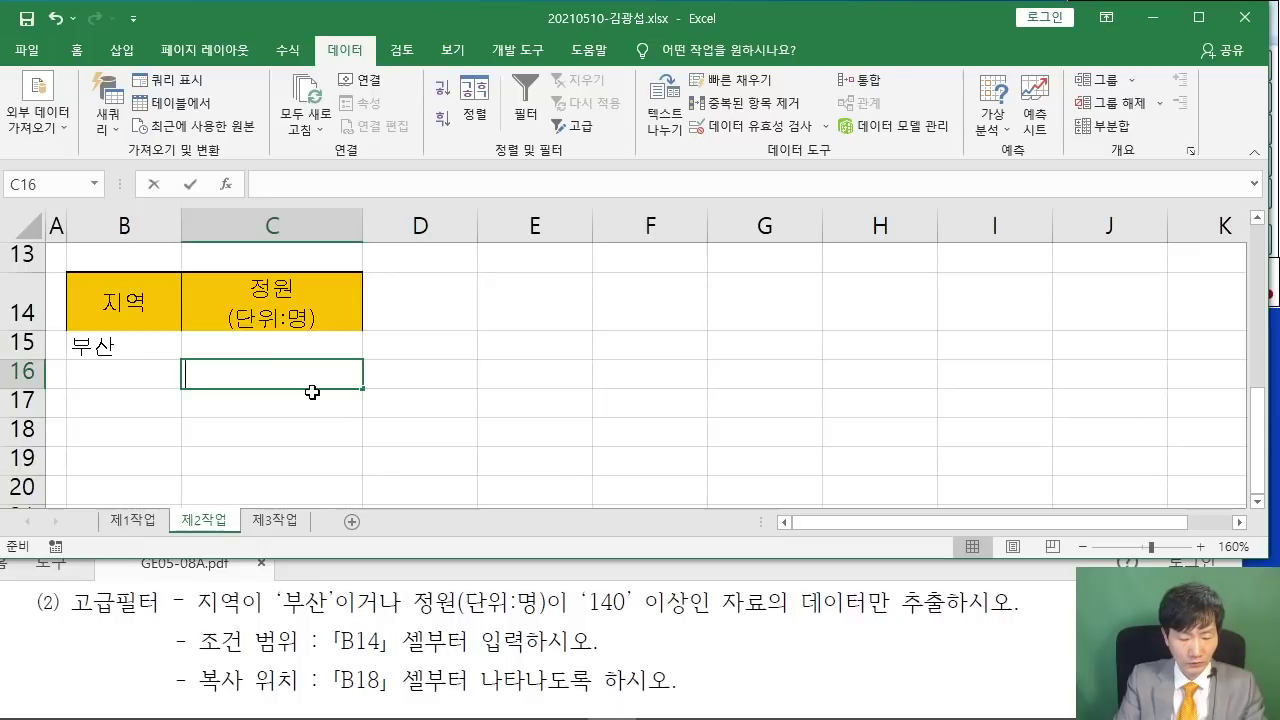
type(">")
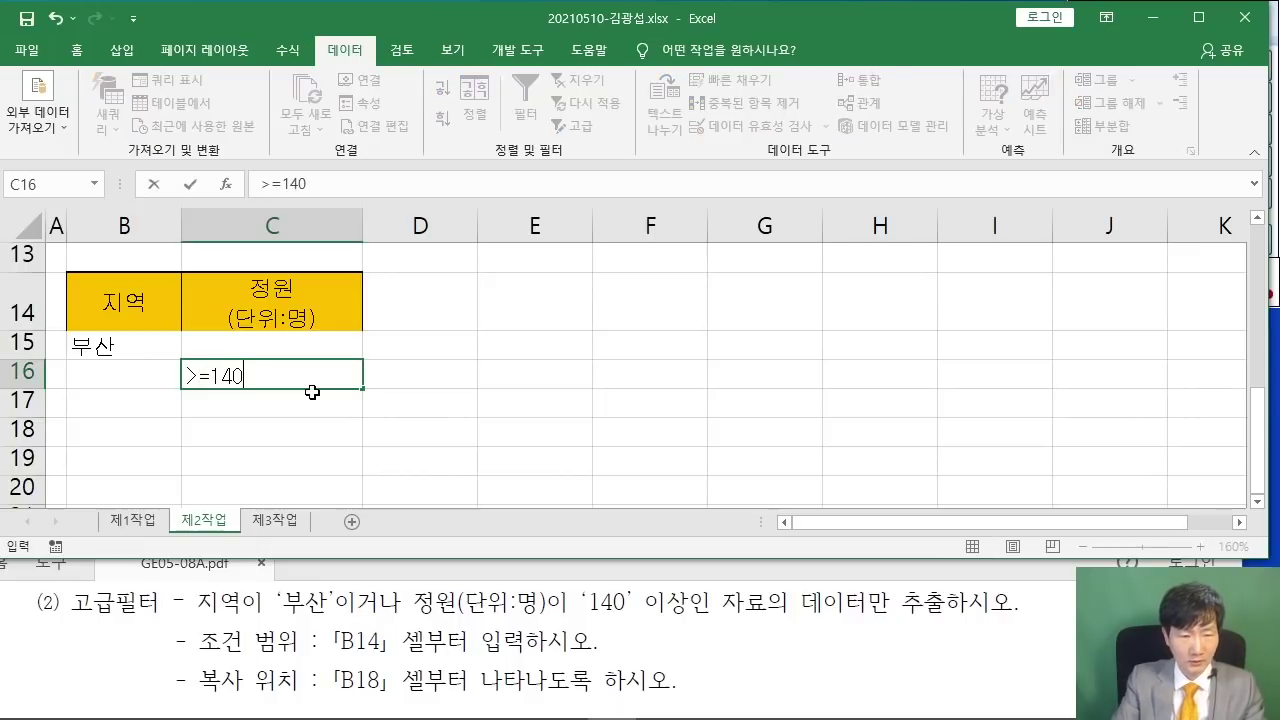
type("=140")
key("Return")
scroll(486, 391, "up", 1)
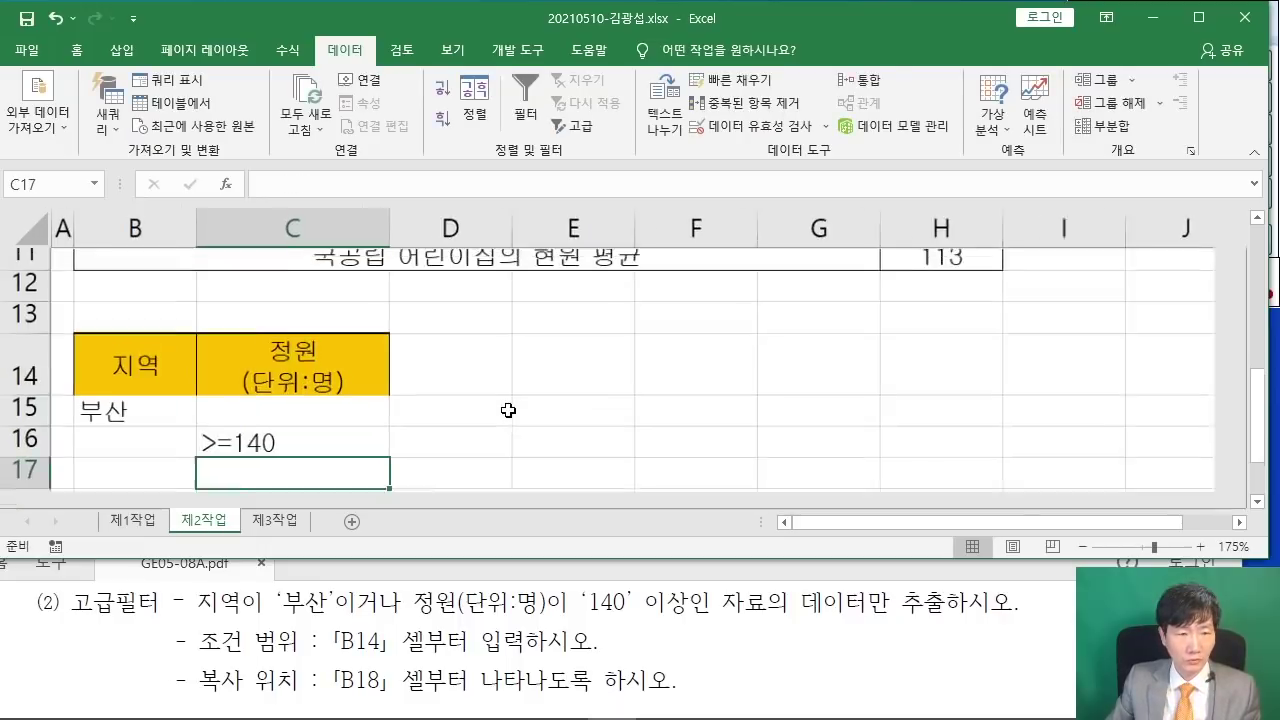
scroll(509, 410, "down", 1)
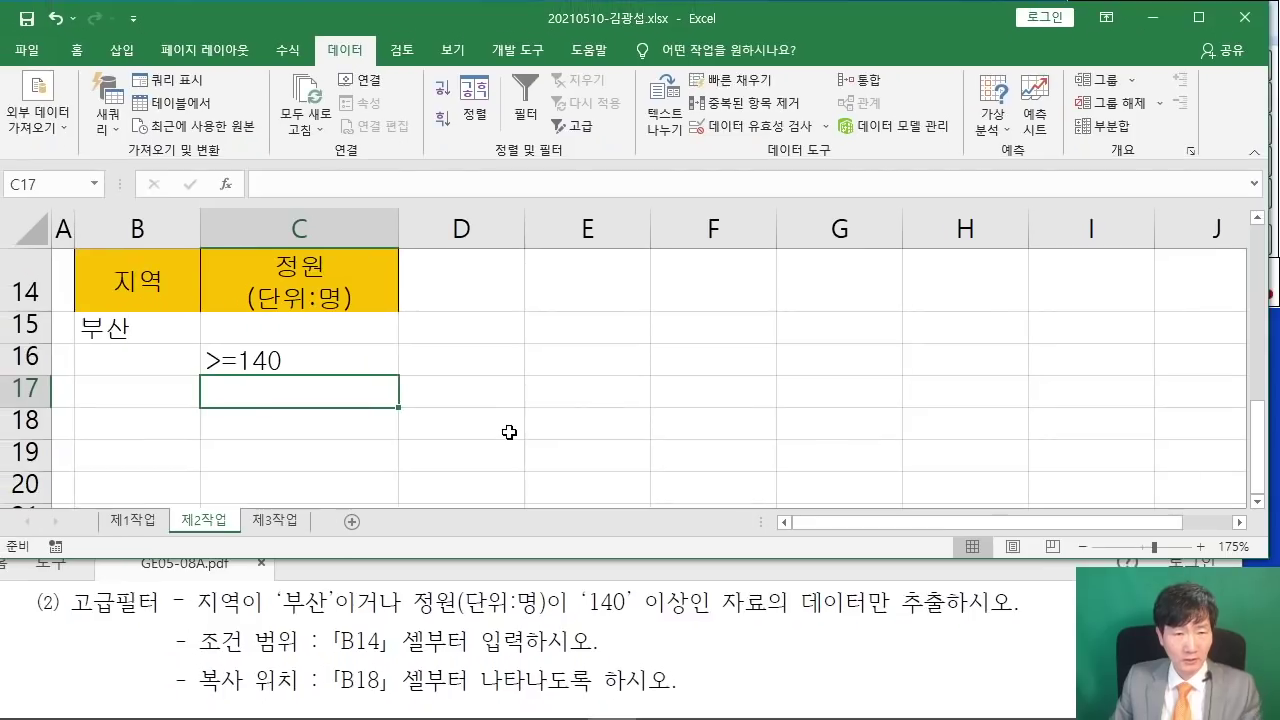
scroll(509, 432, "up", 4)
scroll(509, 420, "down", 1)
scroll(509, 420, "down", 2)
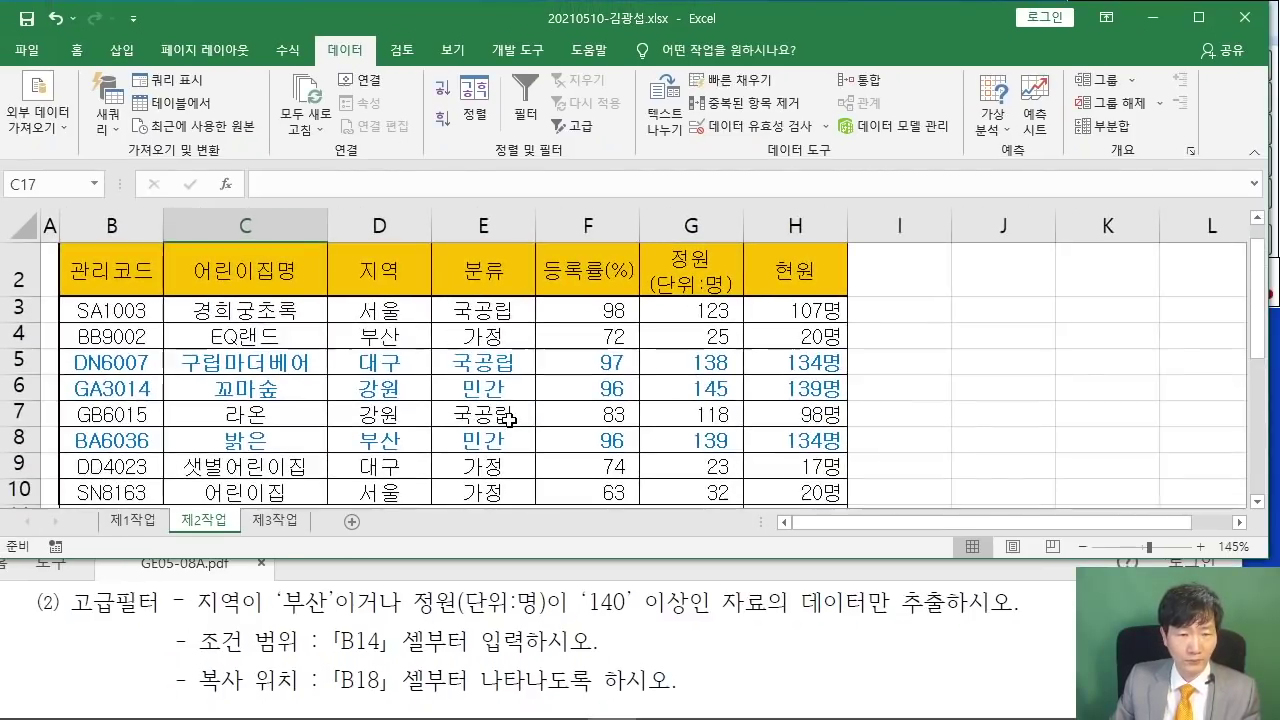
scroll(166, 272, "up", 1)
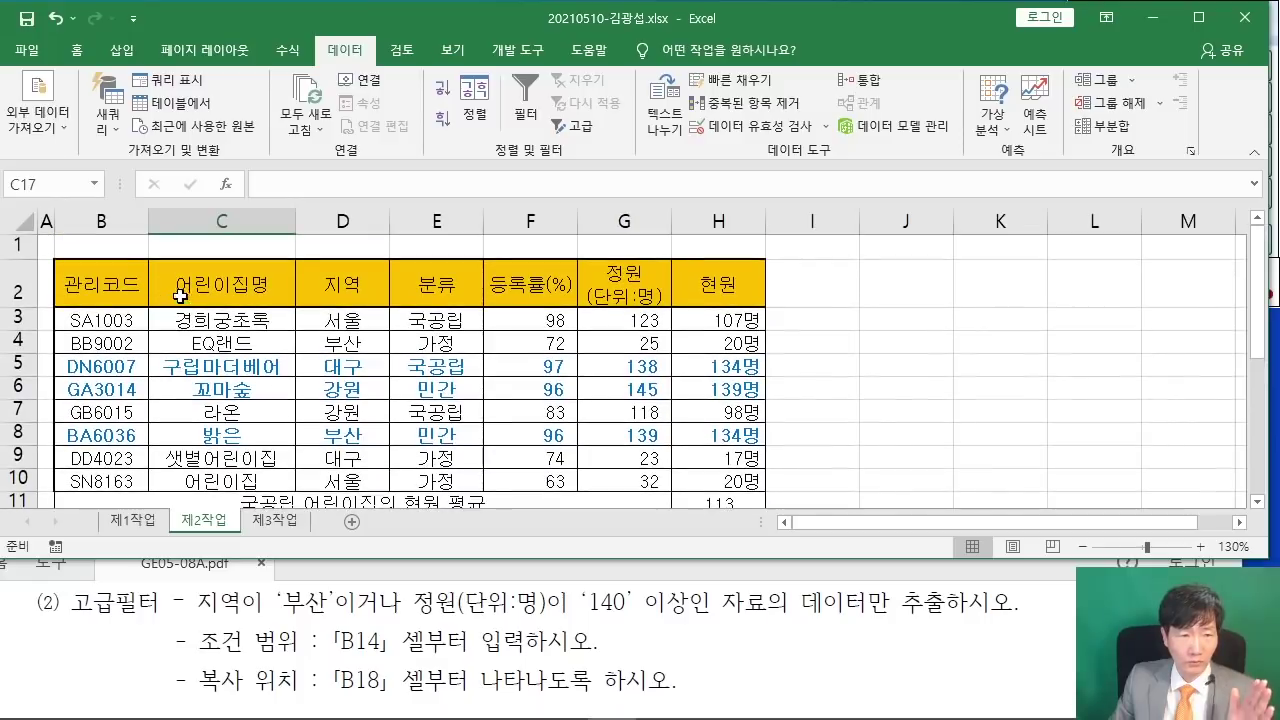
- Start an advanced filter on the table, set to copy results to another location
left_click_drag(95, 285, 713, 486)
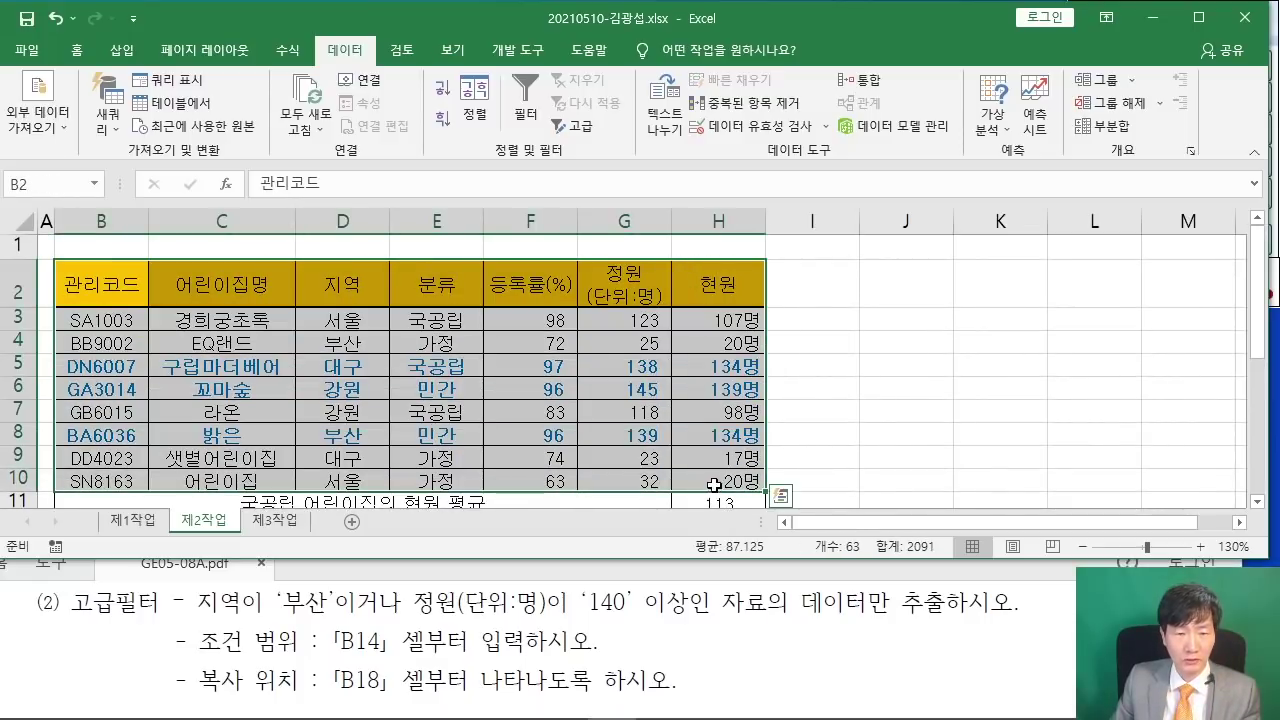
scroll(764, 427, "down", 1)
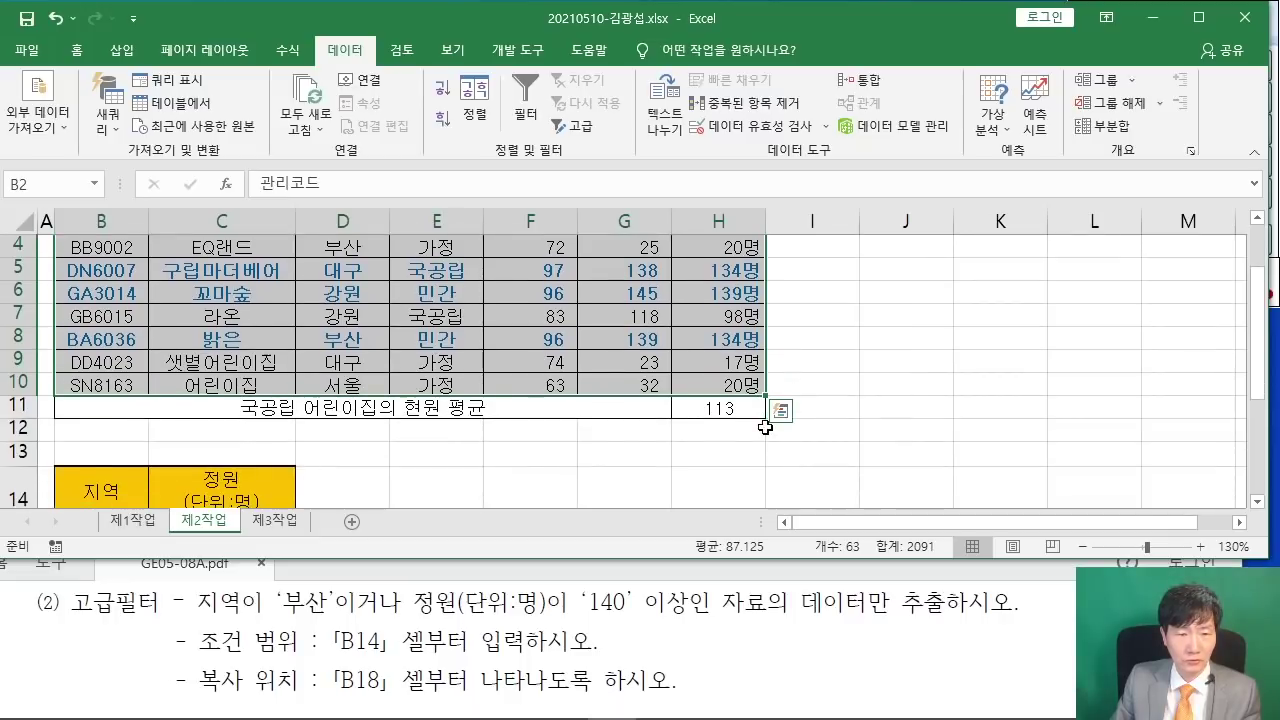
scroll(764, 427, "up", 1)
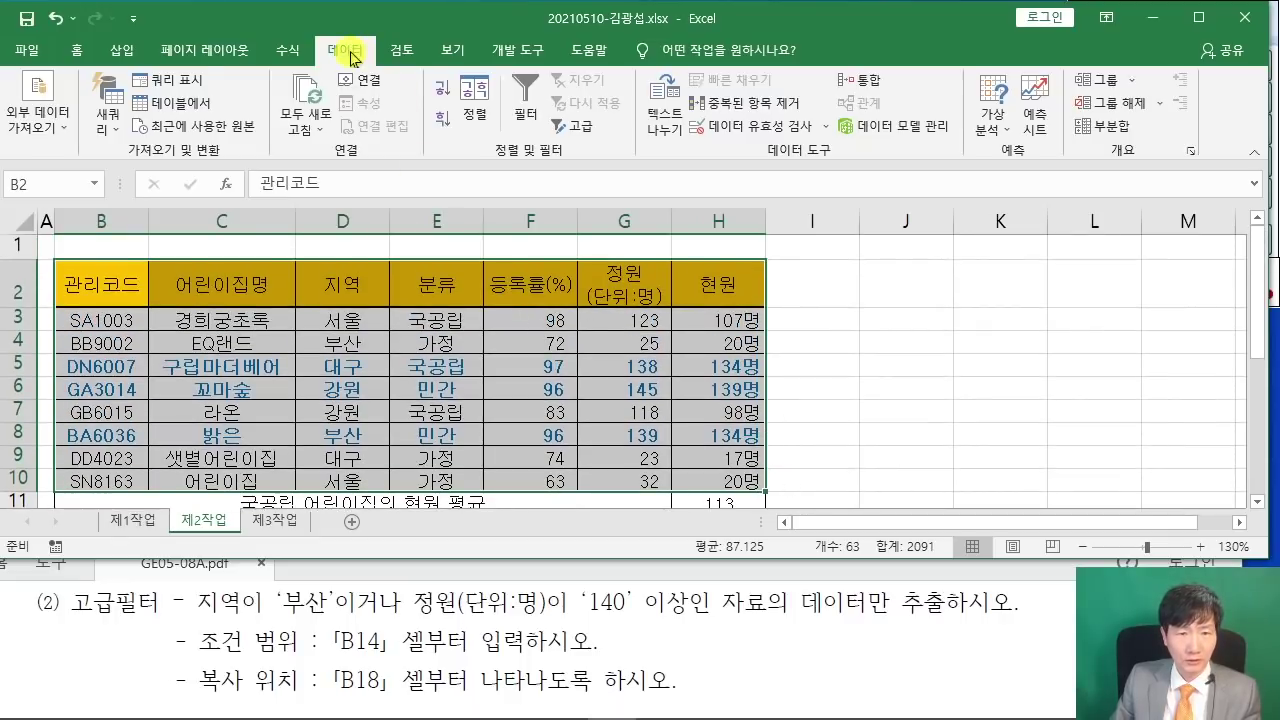
left_click(584, 127)
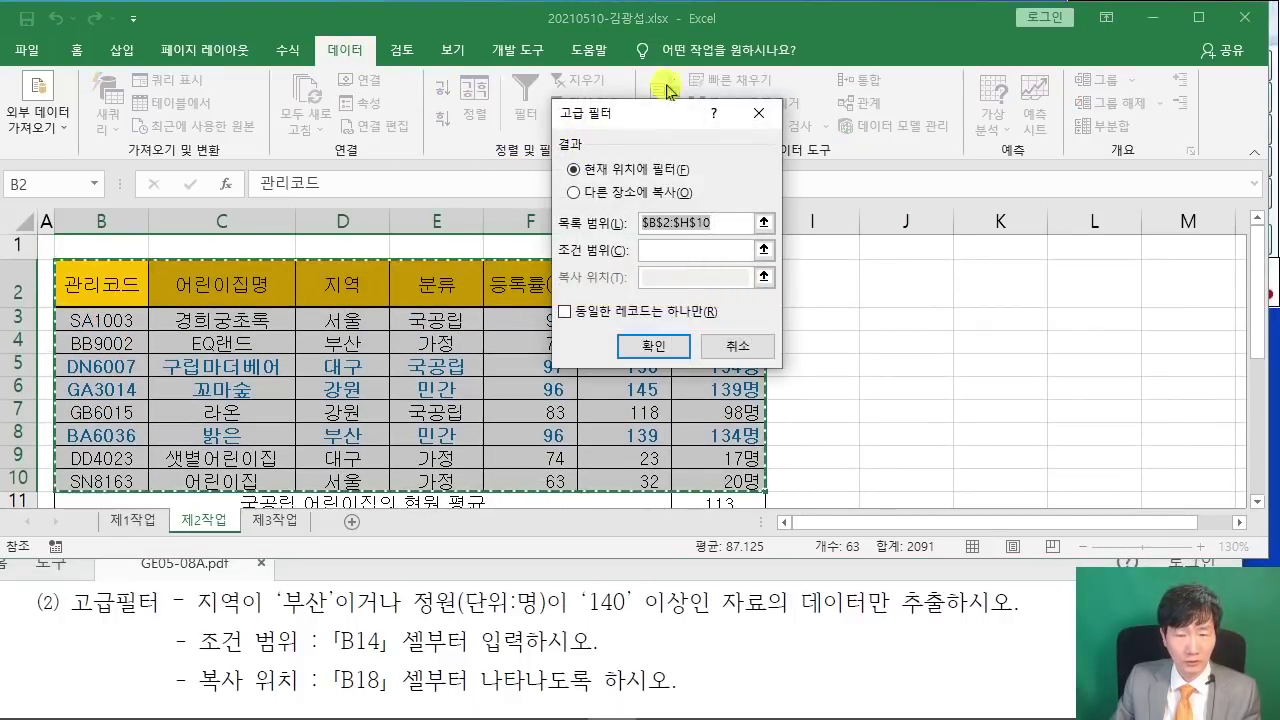
left_click_drag(572, 192, 446, 237)
key("Escape")
left_click(580, 194)
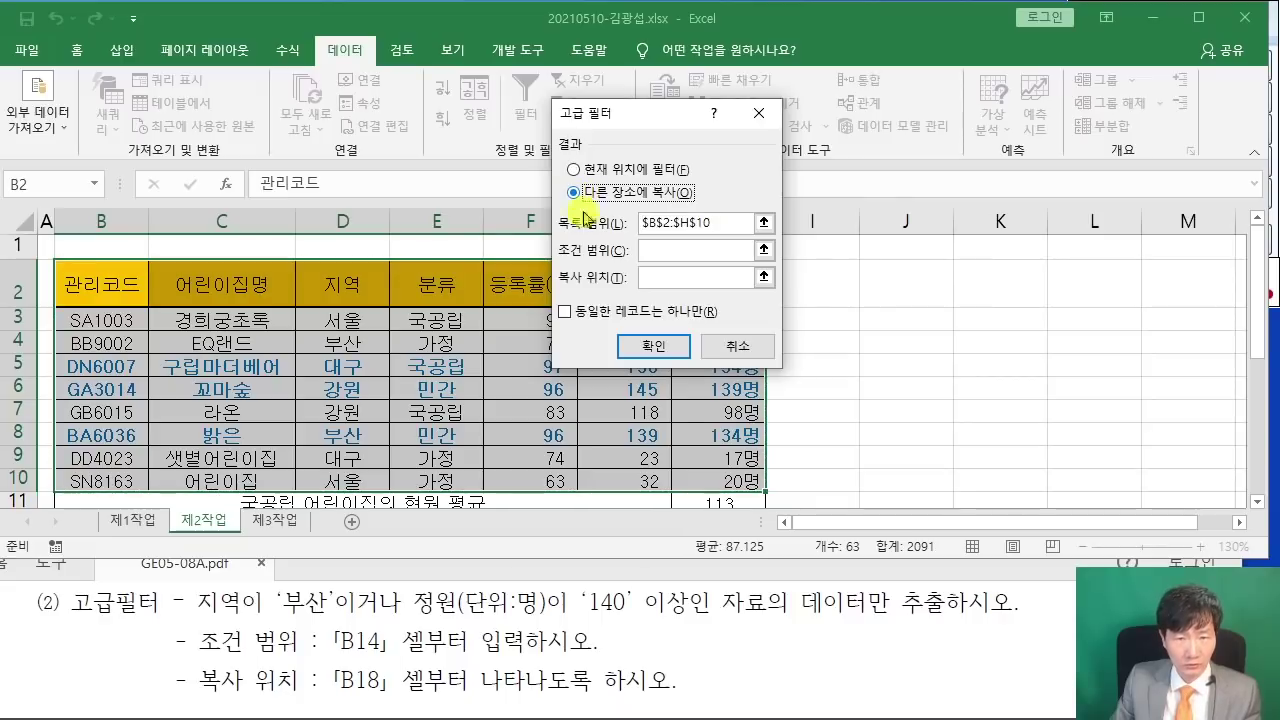
- Use criteria range B14:C16 and copy destination B18, then run the filter
left_click(645, 250)
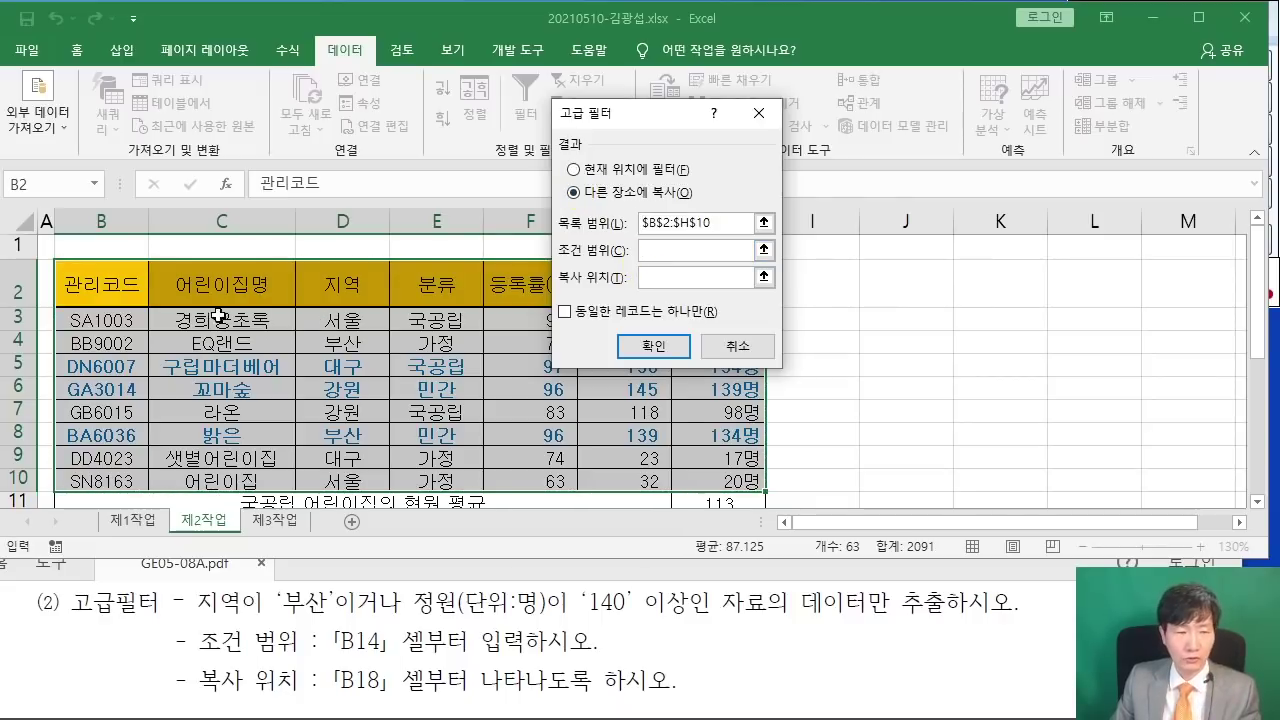
scroll(218, 316, "down", 3)
left_click(80, 350)
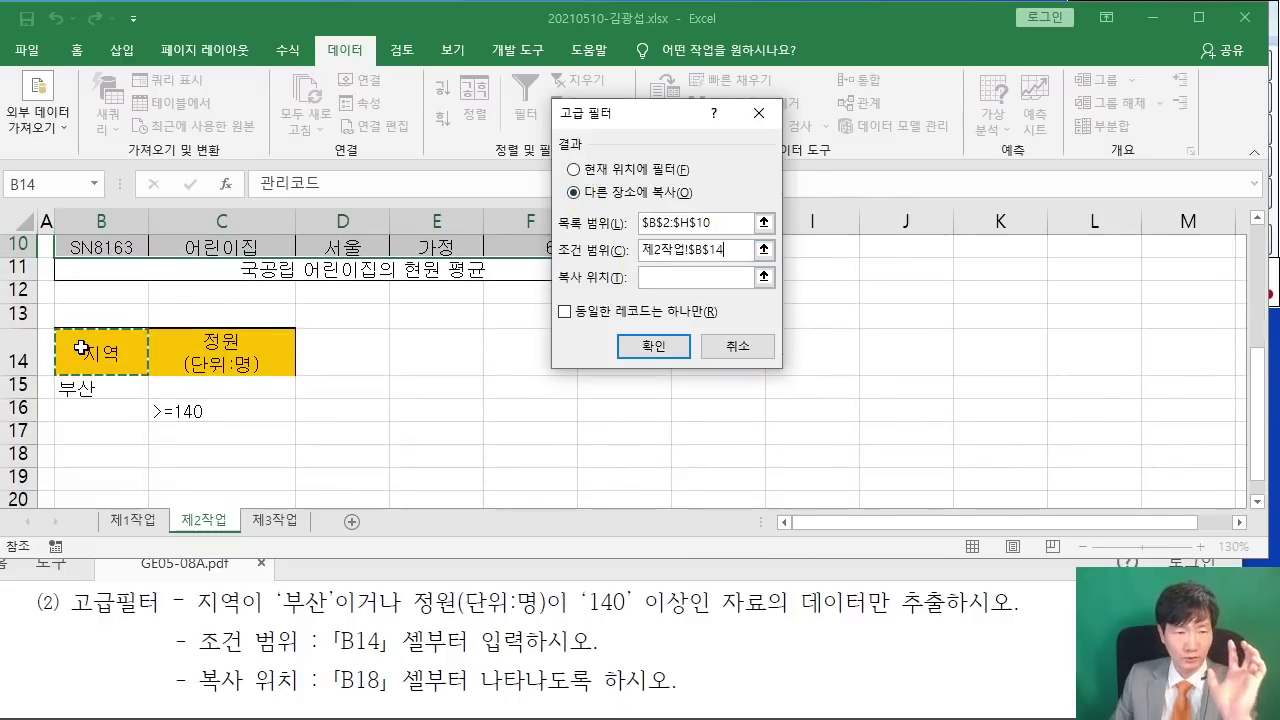
left_click_drag(80, 347, 267, 402)
left_click(665, 277)
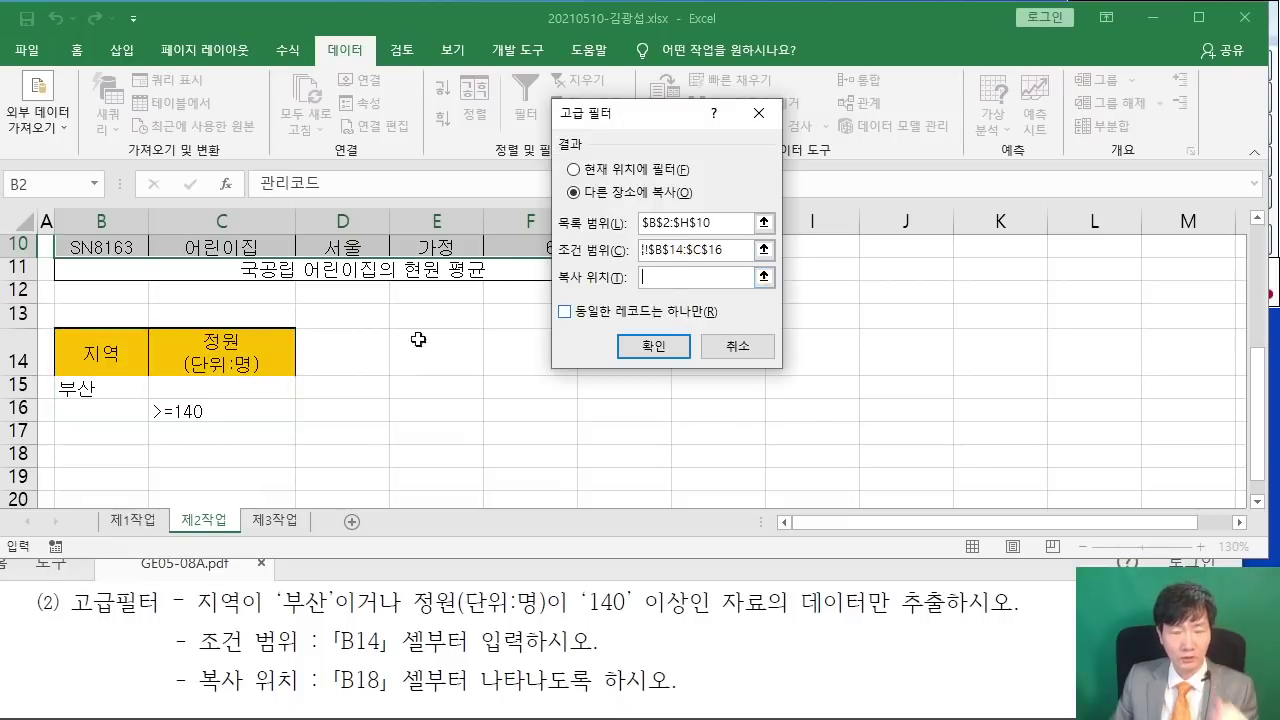
scroll(191, 304, "down", 1)
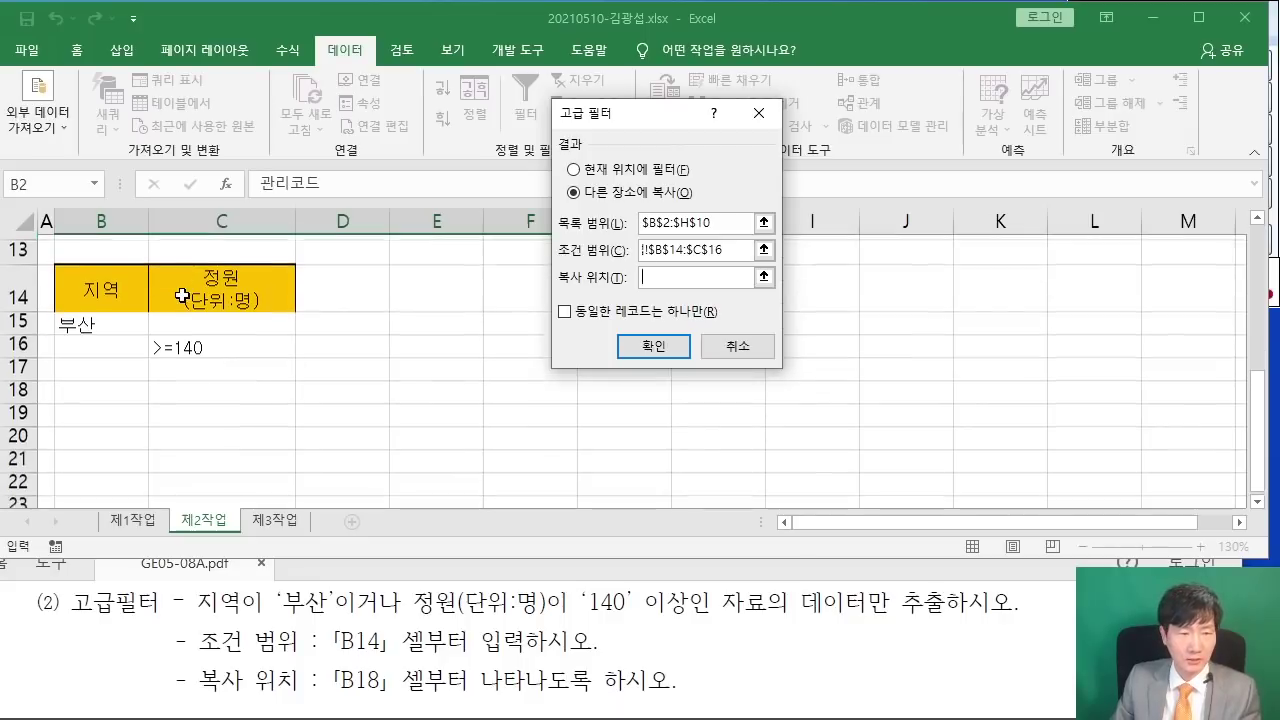
left_click(97, 384)
left_click(653, 345)
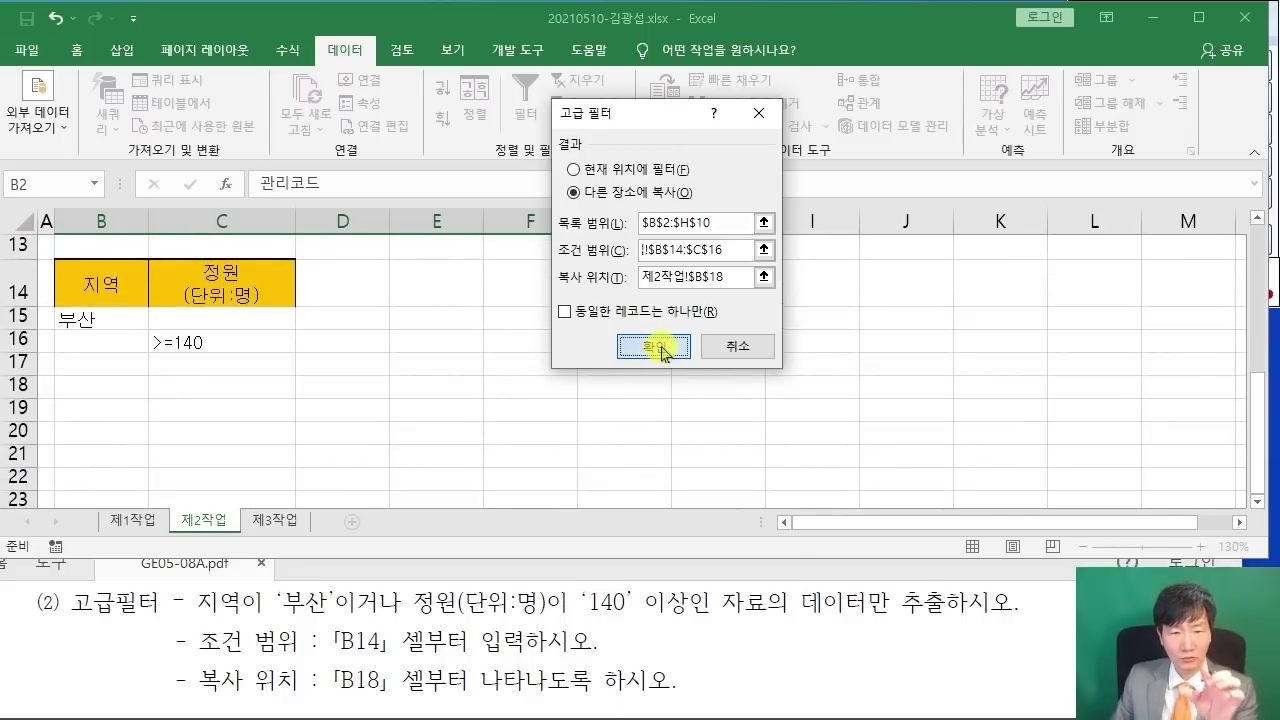
scroll(621, 333, "down", 5)
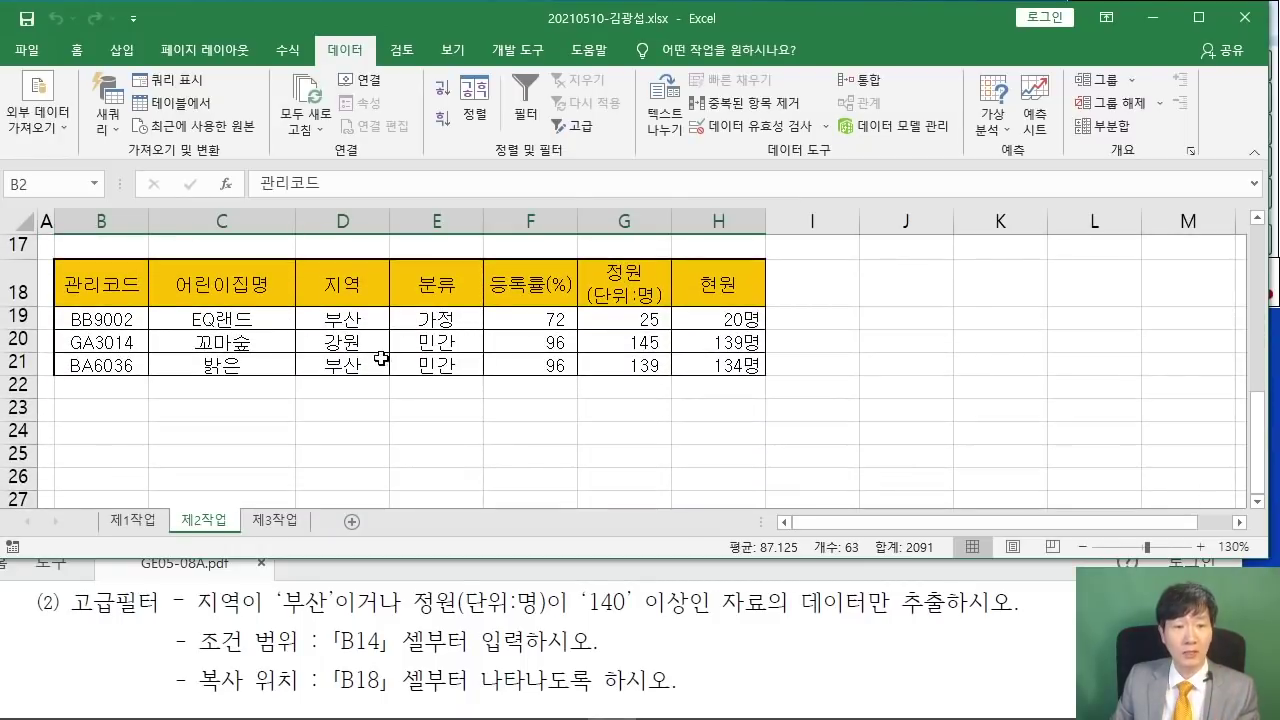
- Check the 지역 and 정원 values of the extracted rows in the result table
scroll(389, 360, "up", 1)
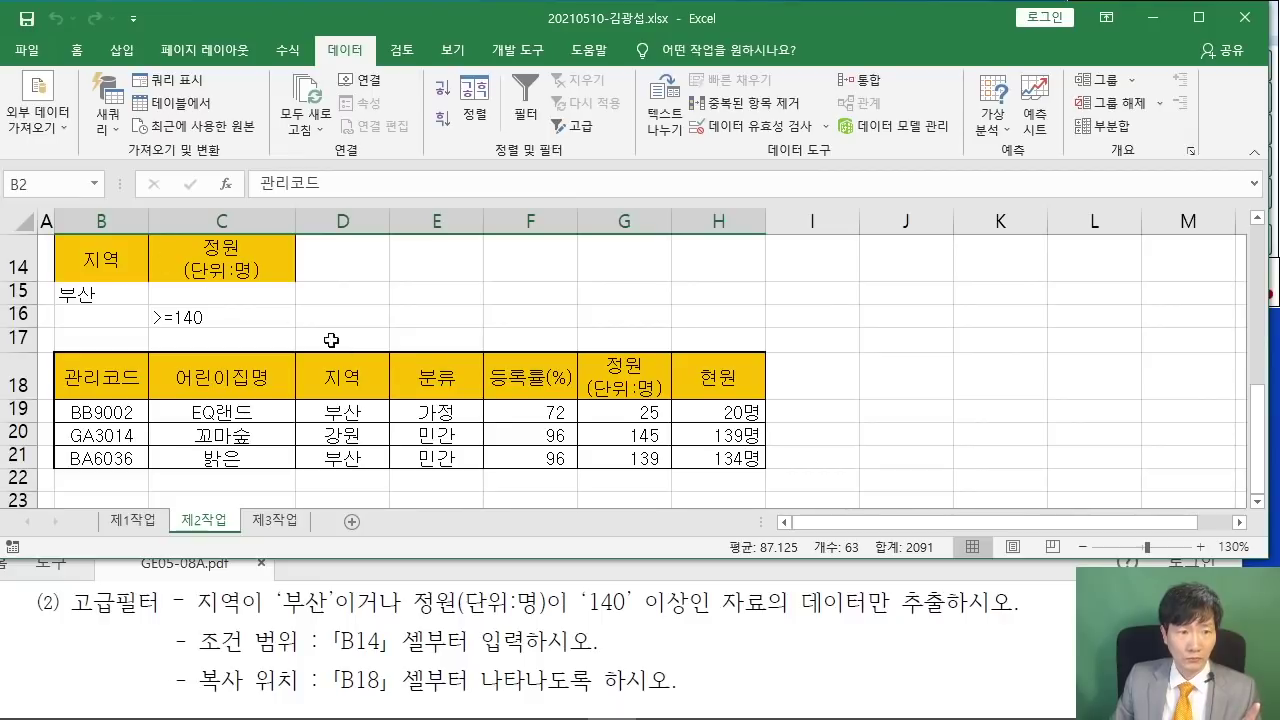
left_click(331, 415)
left_click(340, 453)
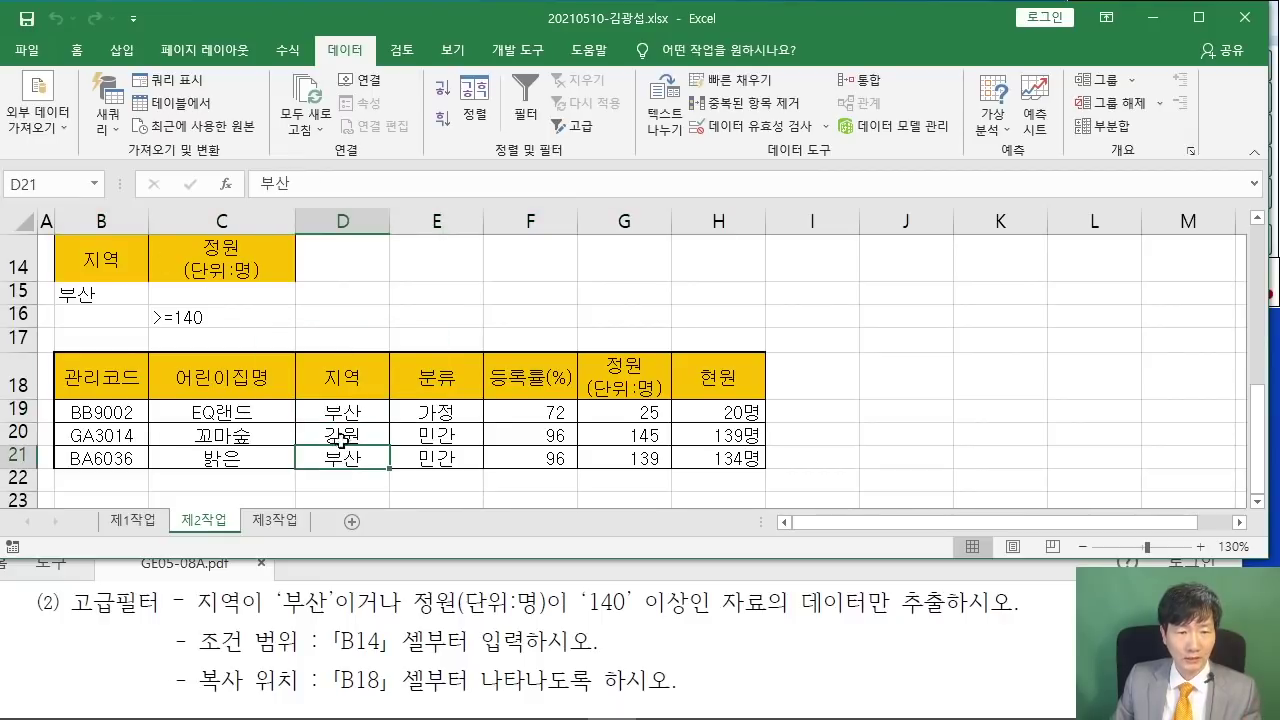
left_click(328, 425)
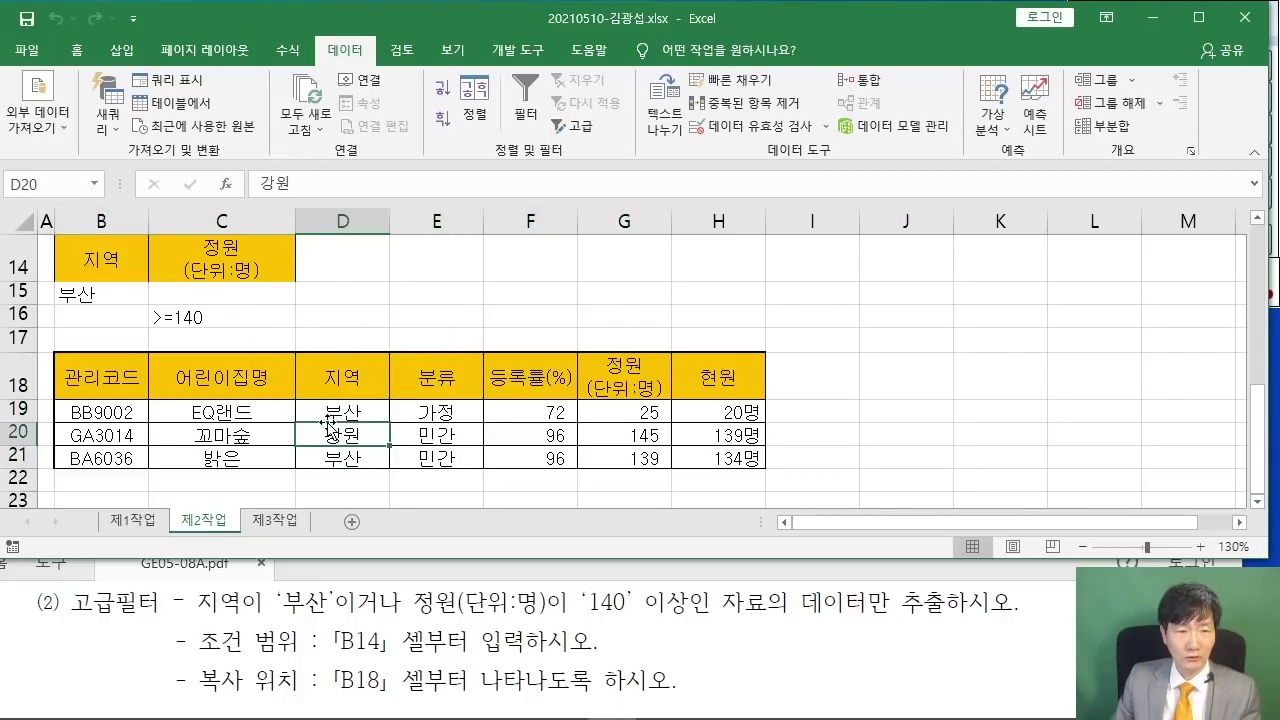
left_click(662, 440)
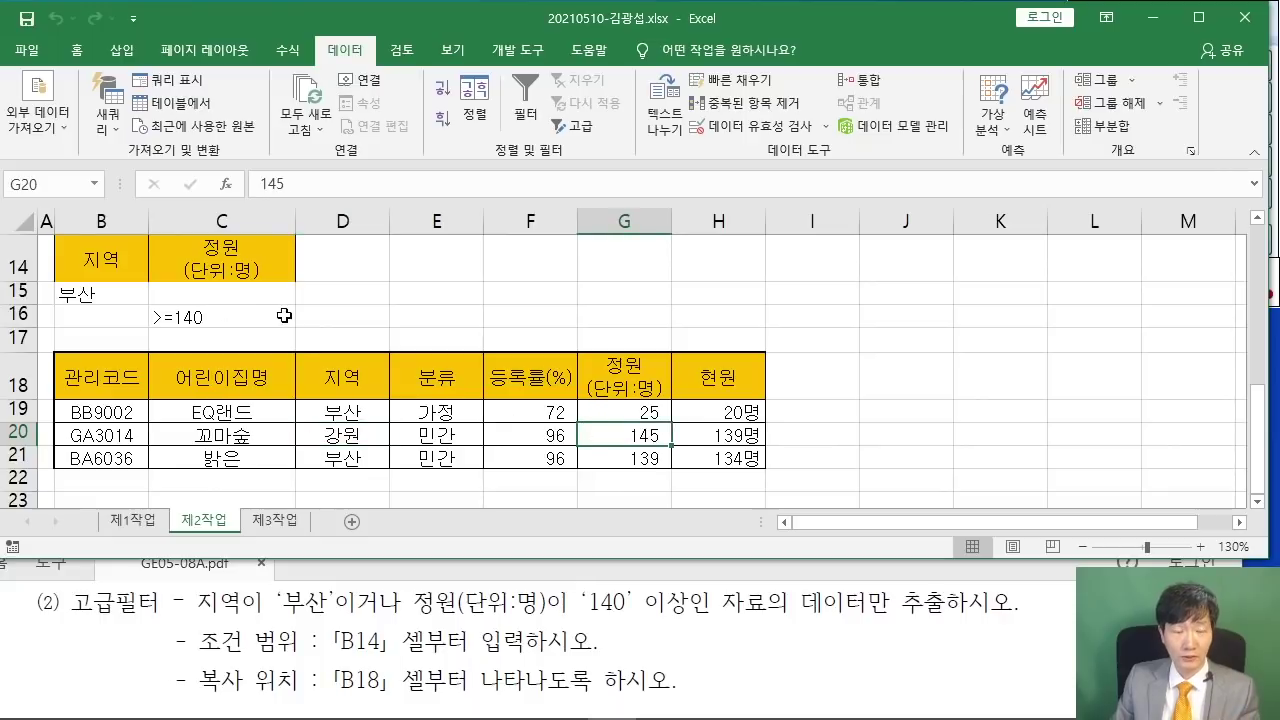
left_click(954, 356)
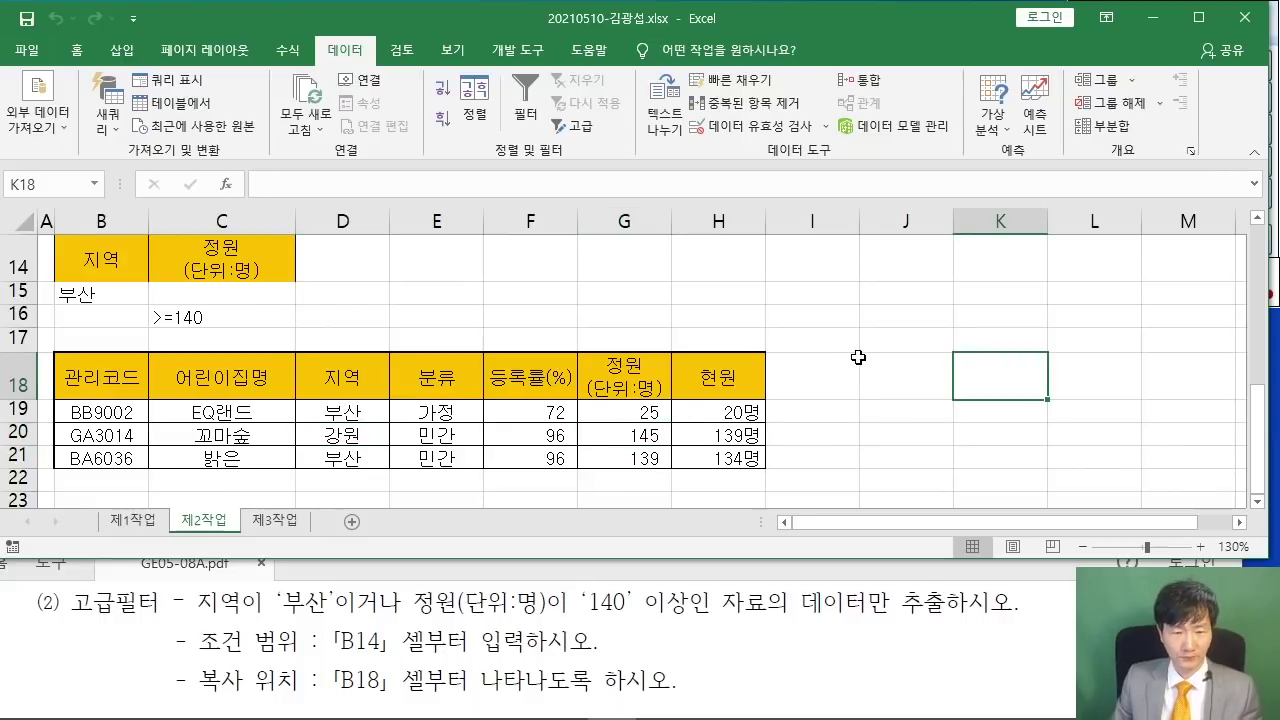
- Bring the task PDF forward and show the [제3작업] 정렬 및 부분합 instructions
left_click(489, 601)
scroll(487, 600, "down", 3)
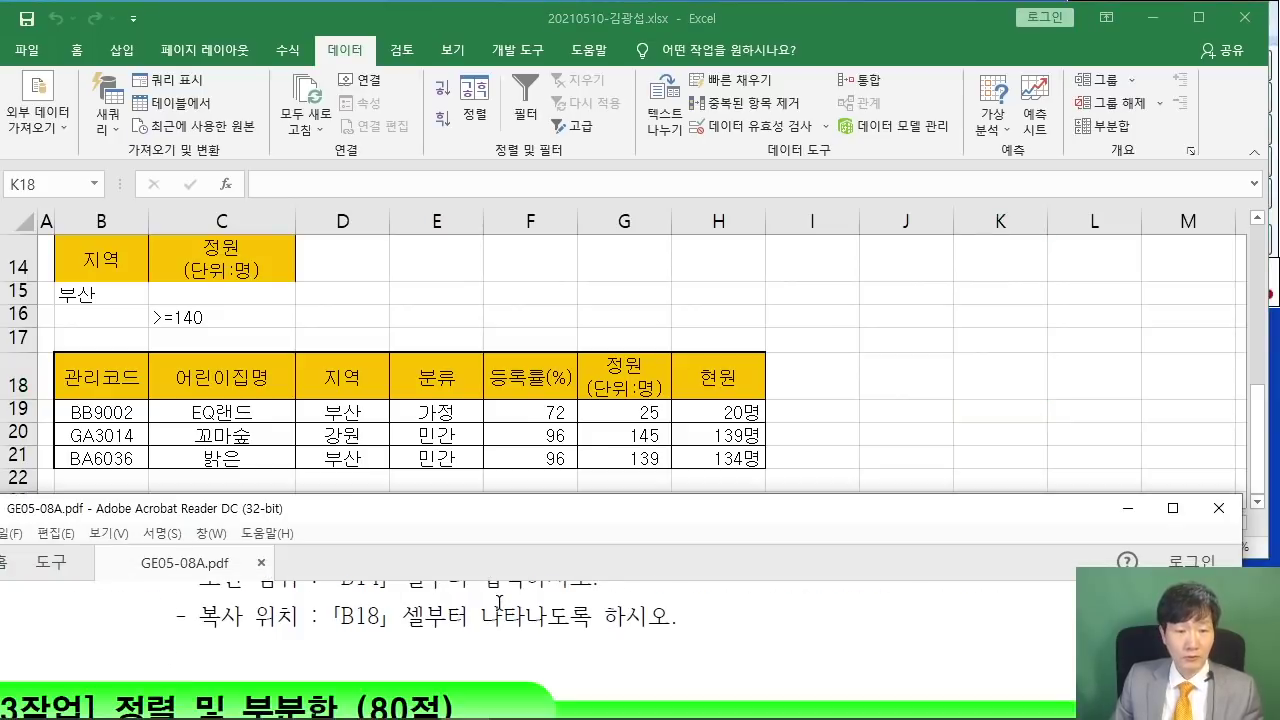
left_click_drag(473, 510, 520, 301)
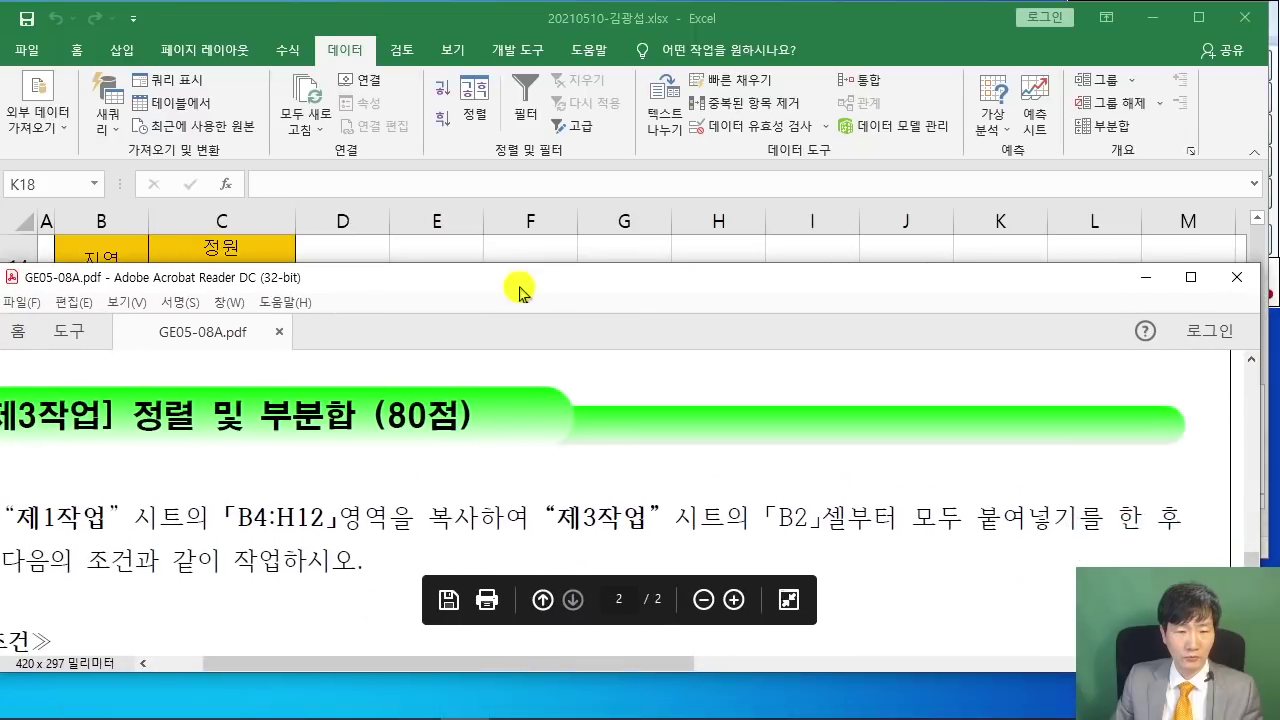
- Read the instruction to copy 제1작업 B4:H12 into 제3작업 at B2, then return to Excel
left_click_drag(464, 670, 443, 667)
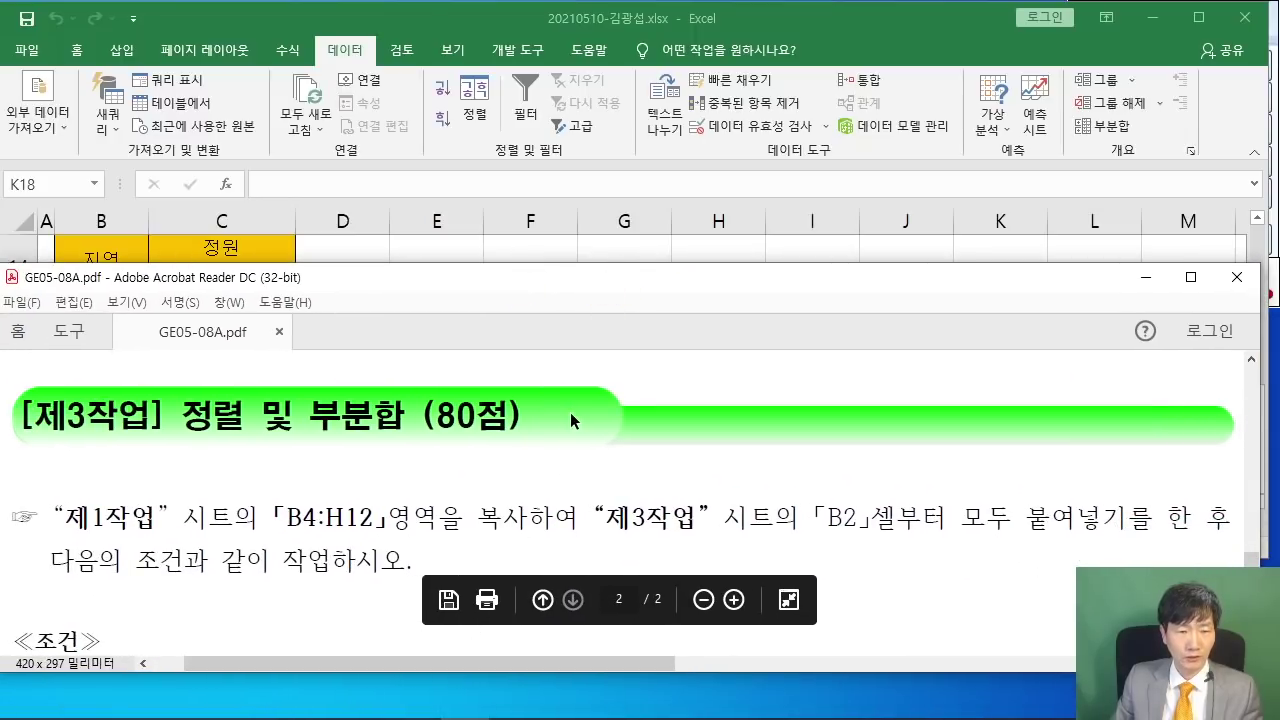
scroll(570, 412, "down", 3)
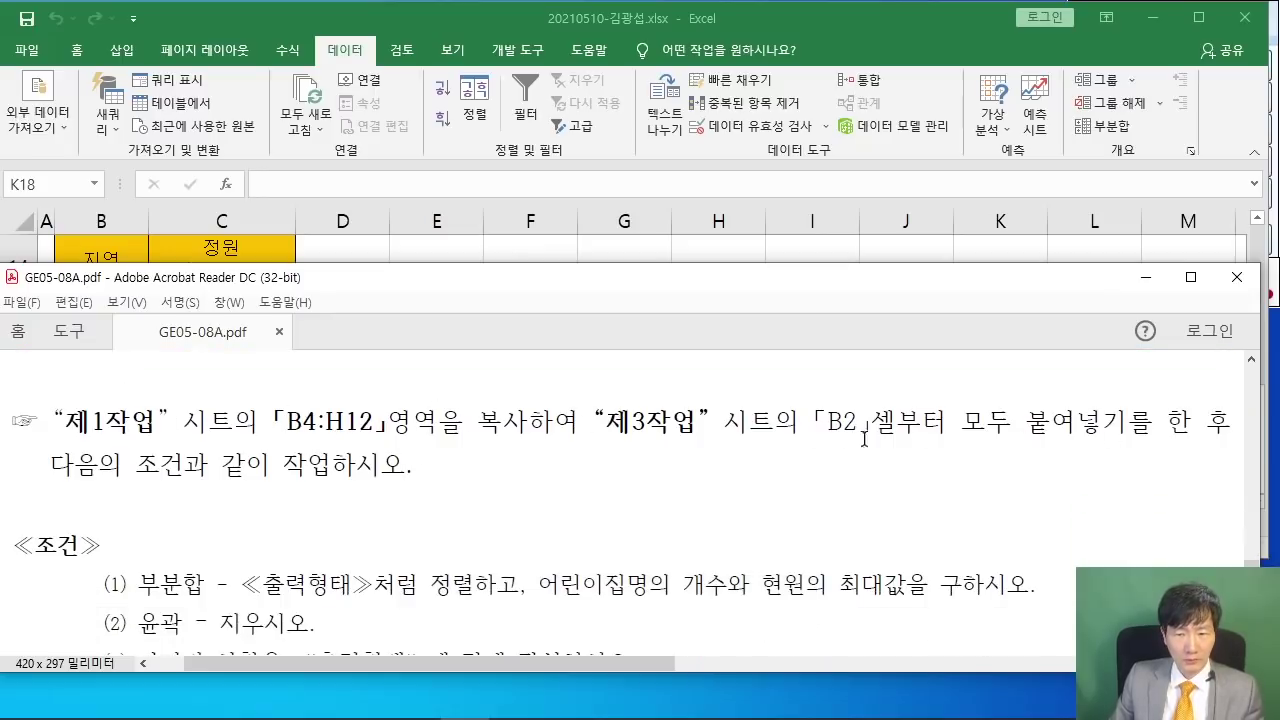
left_click_drag(722, 280, 716, 432)
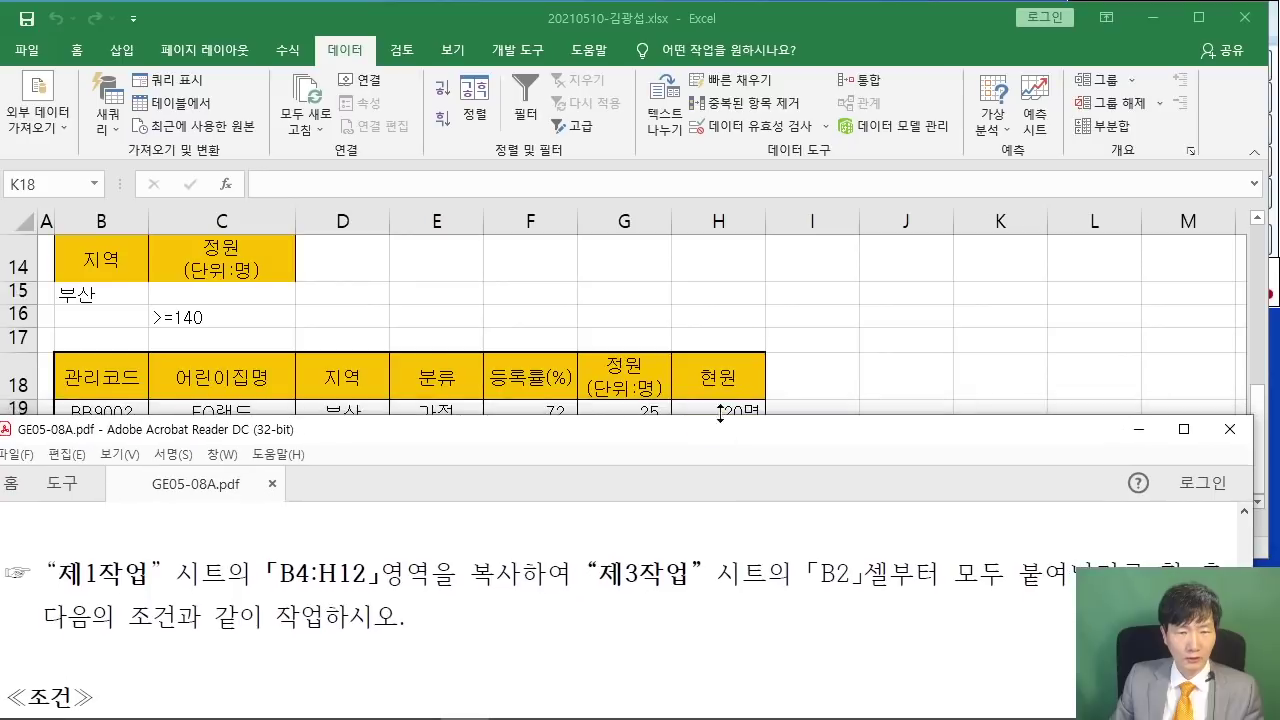
left_click(722, 302)
- Copy the table B4:H12 on the 제1작업 sheet
left_click(133, 520)
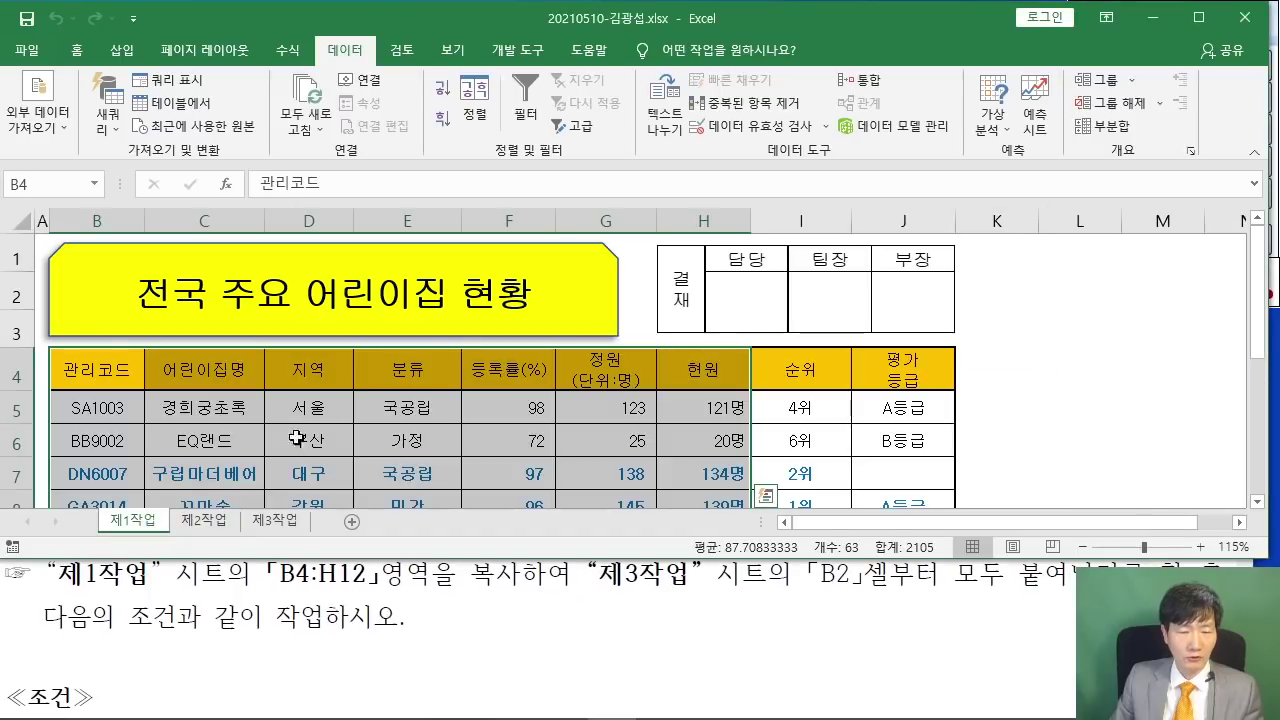
scroll(300, 435, "down", 2)
scroll(320, 417, "up", 1)
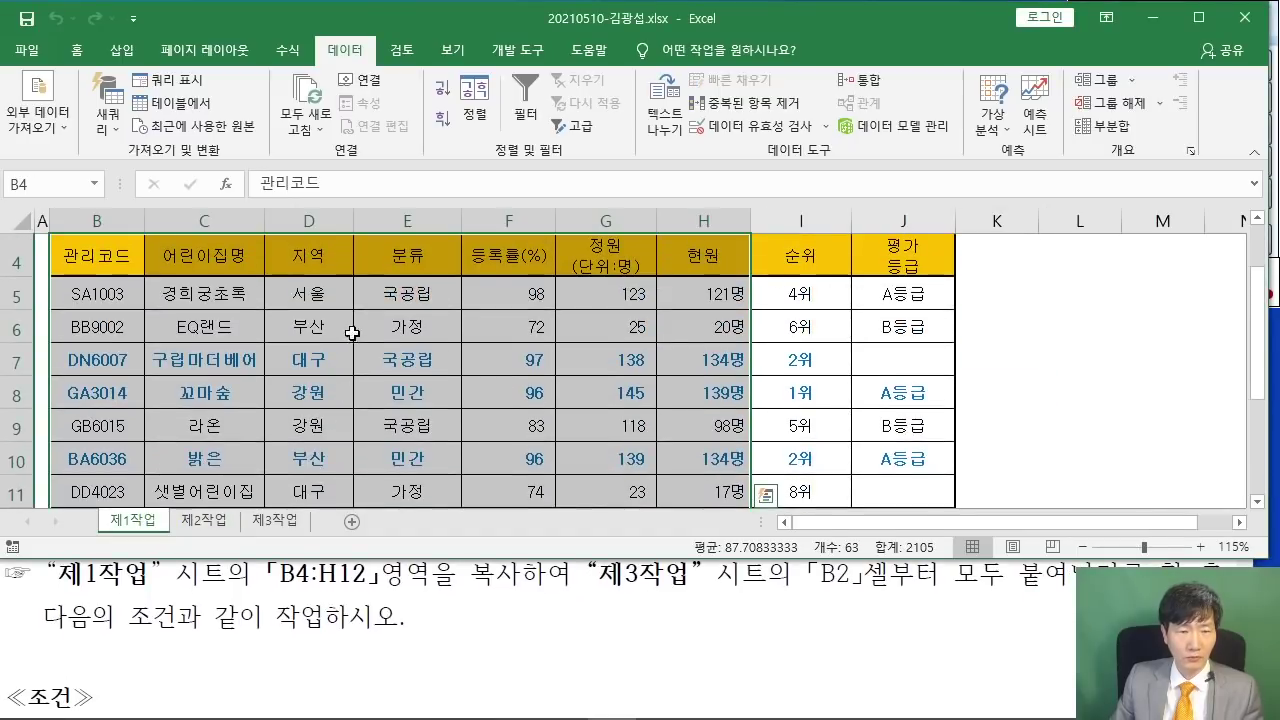
right_click(335, 328)
left_click(388, 277)
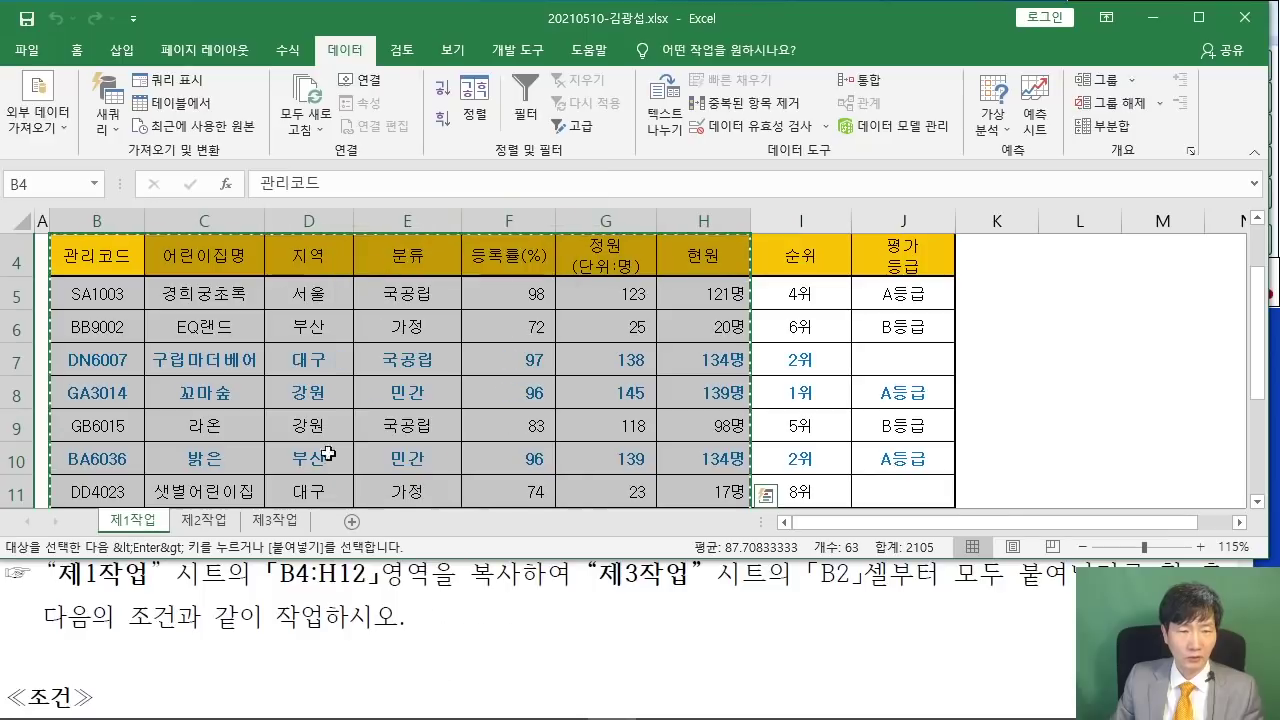
scroll(358, 435, "up", 1)
scroll(358, 435, "down", 2)
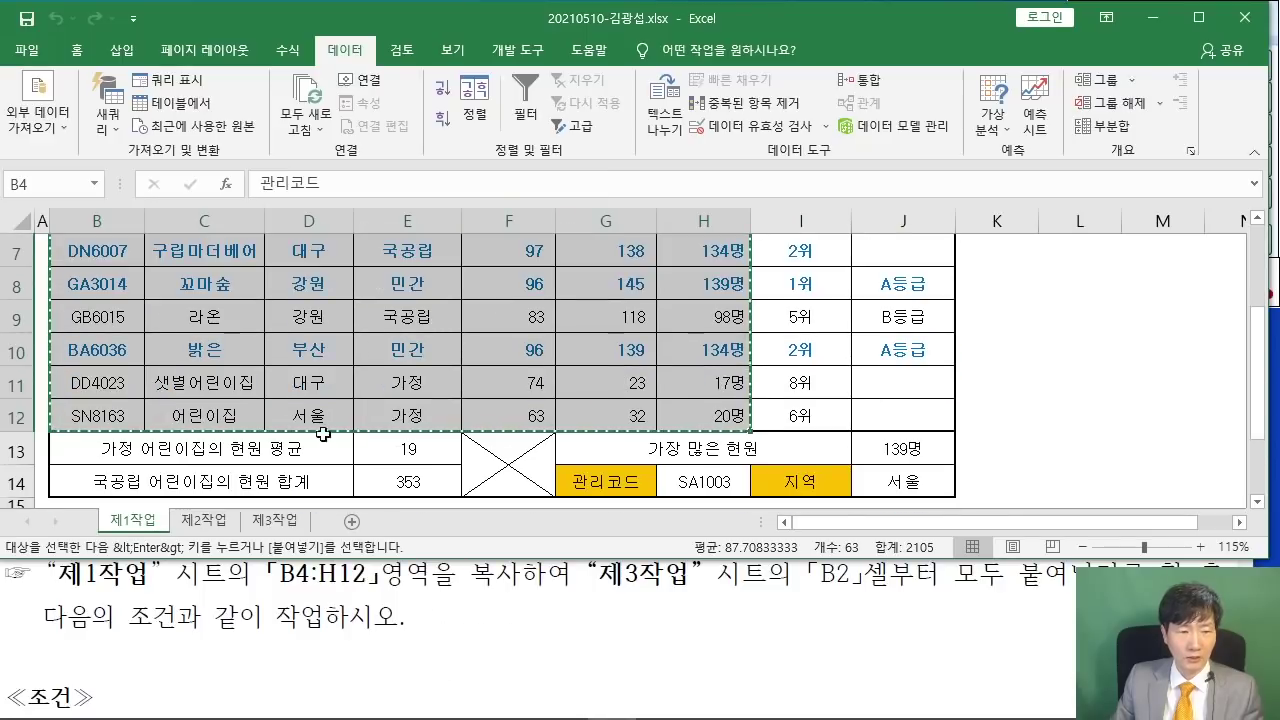
- Paste it into 제3작업 at B2 and autofit columns C and F
left_click(282, 516)
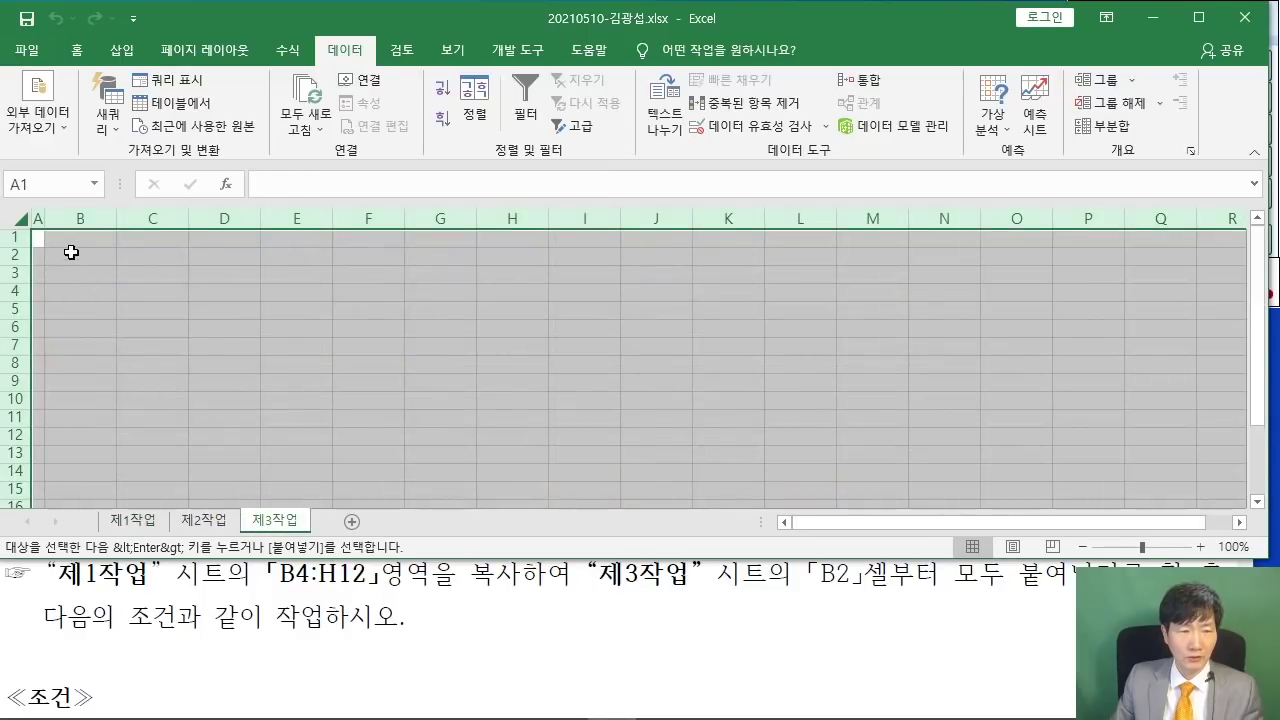
left_click(71, 252)
right_click(77, 254)
left_click(117, 322)
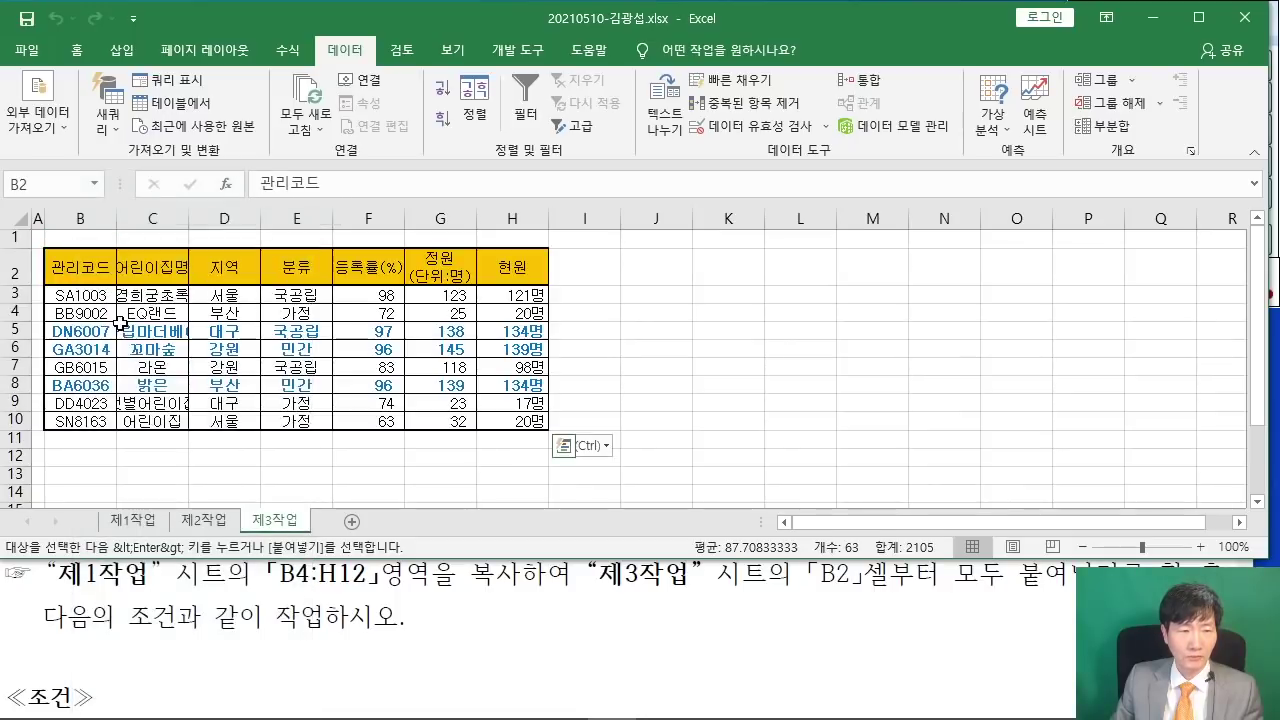
double_click(186, 218)
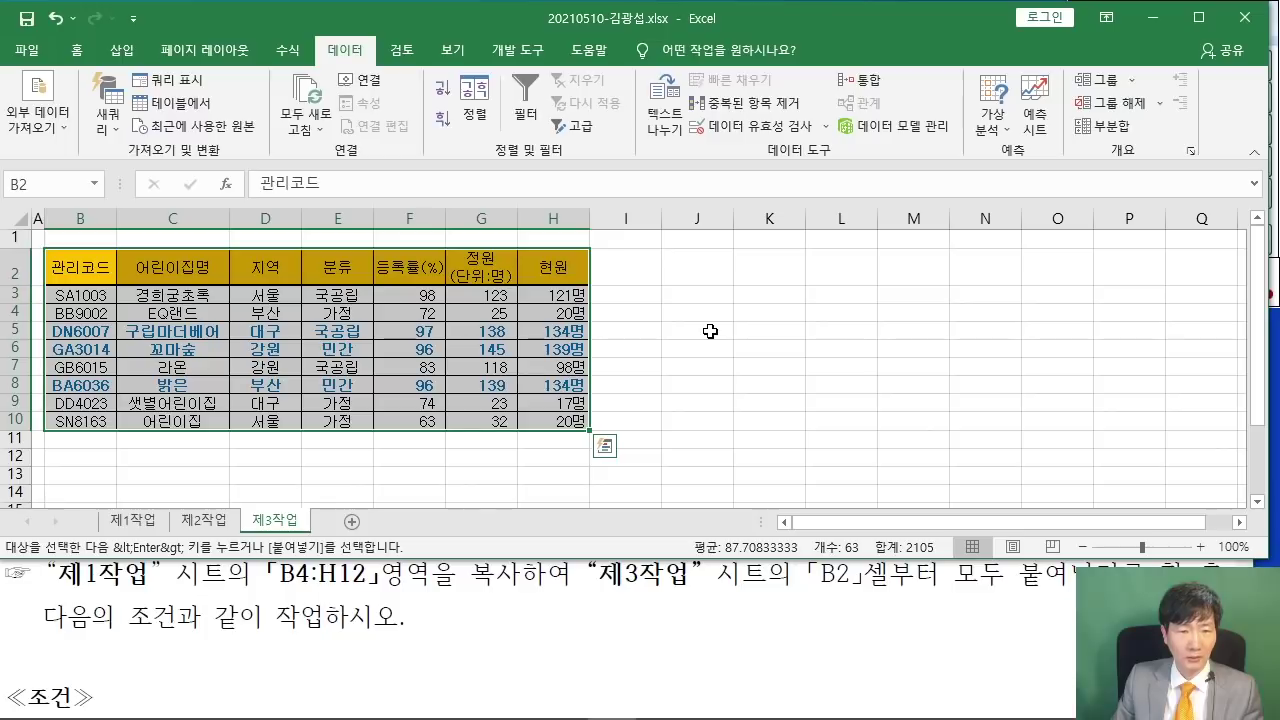
double_click(446, 218)
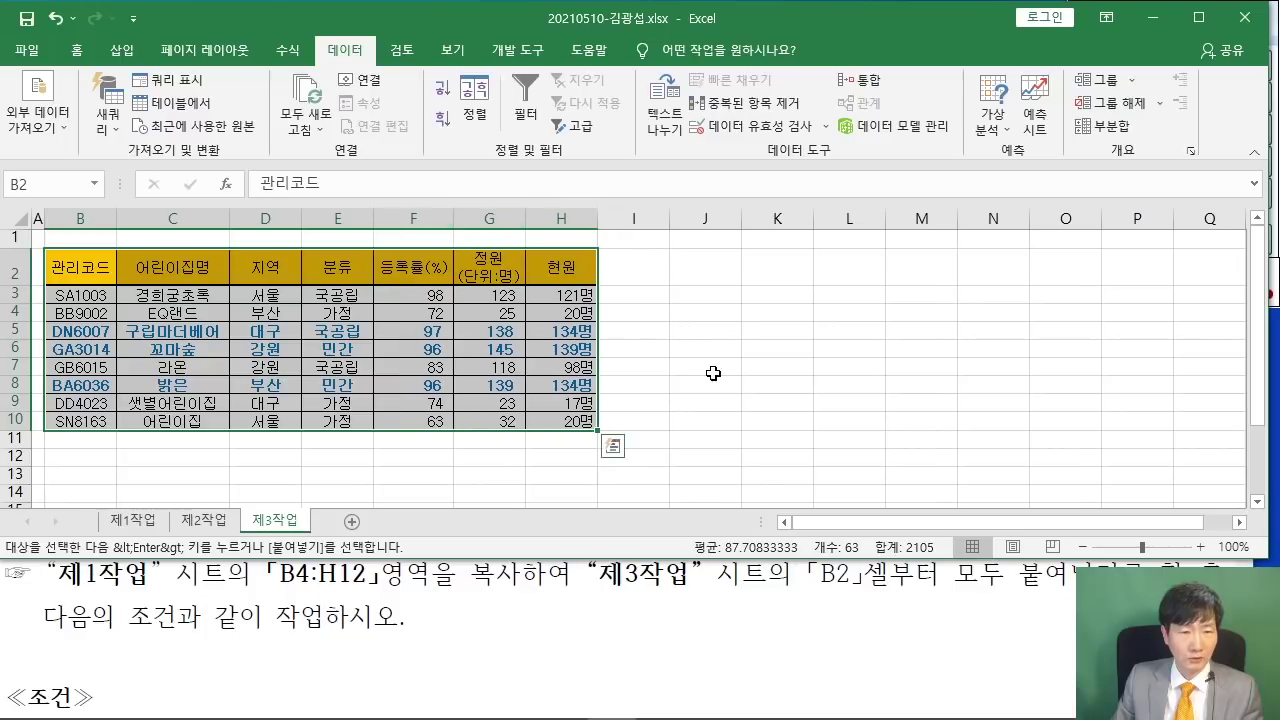
left_click(704, 366)
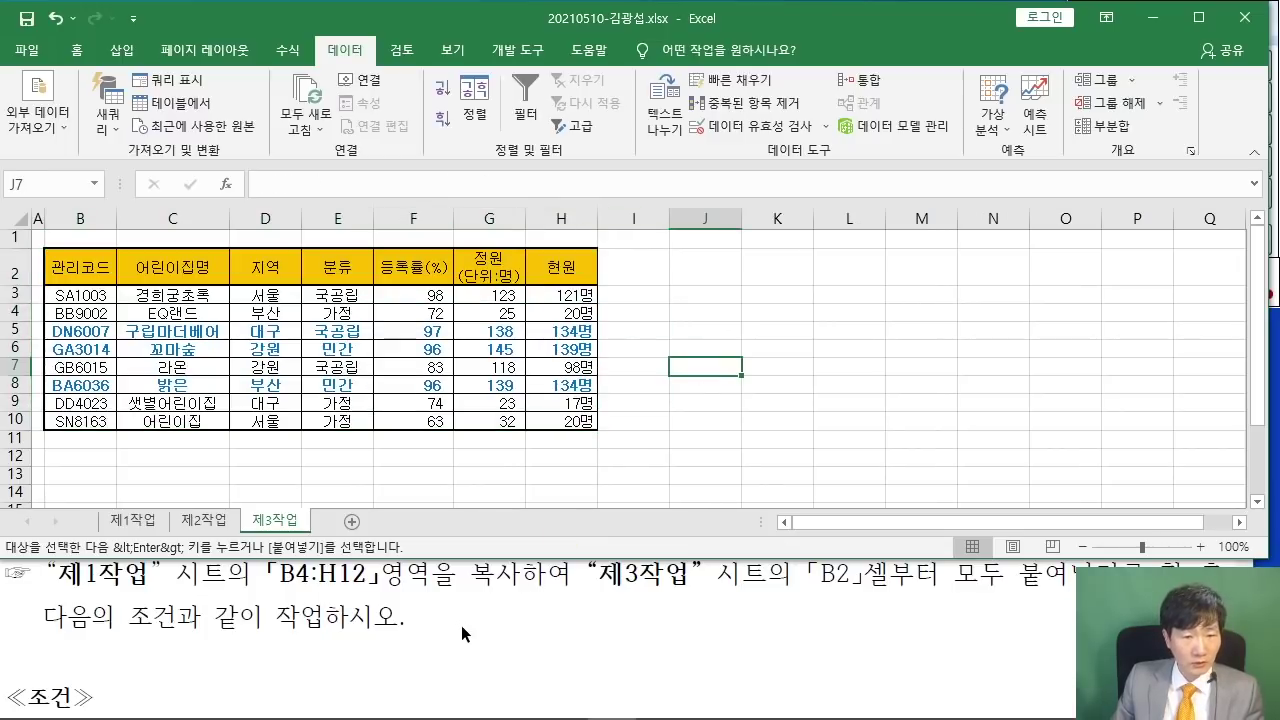
- Scroll the PDF to the ≪출력형태≫ sample and maximize Acrobat
left_click(476, 613)
scroll(475, 609, "up", 2)
scroll(469, 608, "down", 1)
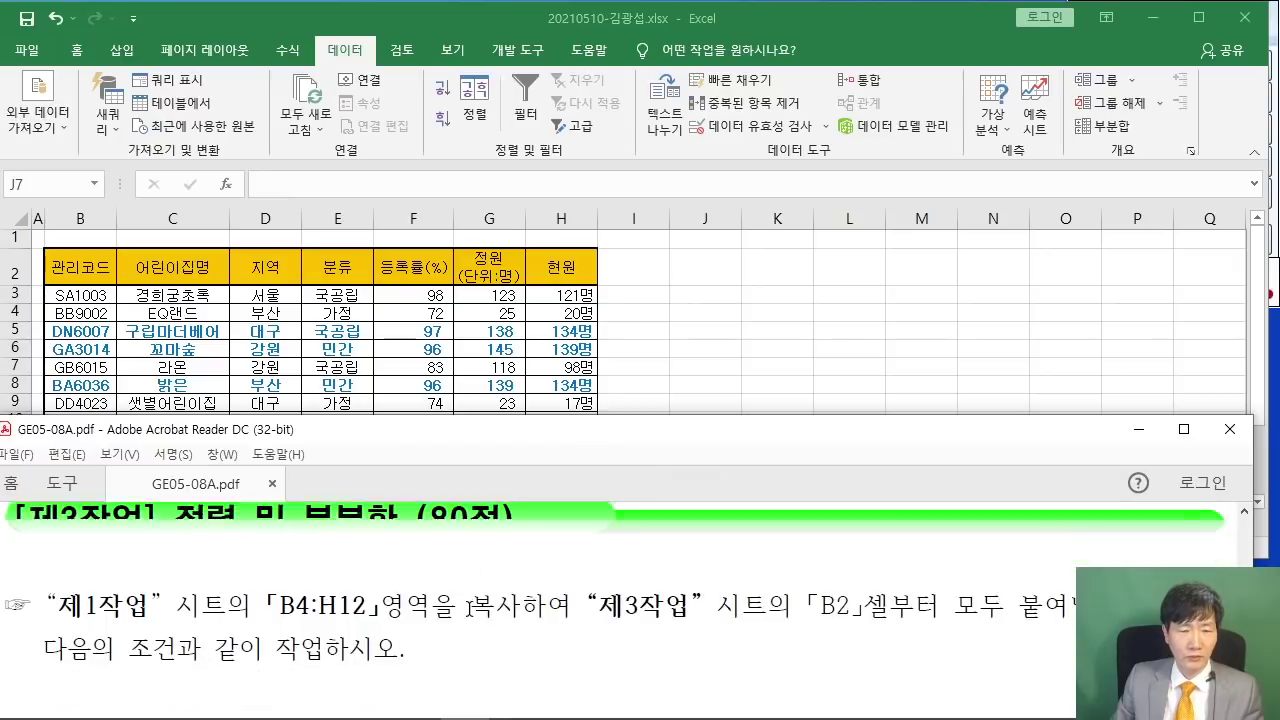
scroll(469, 608, "down", 5)
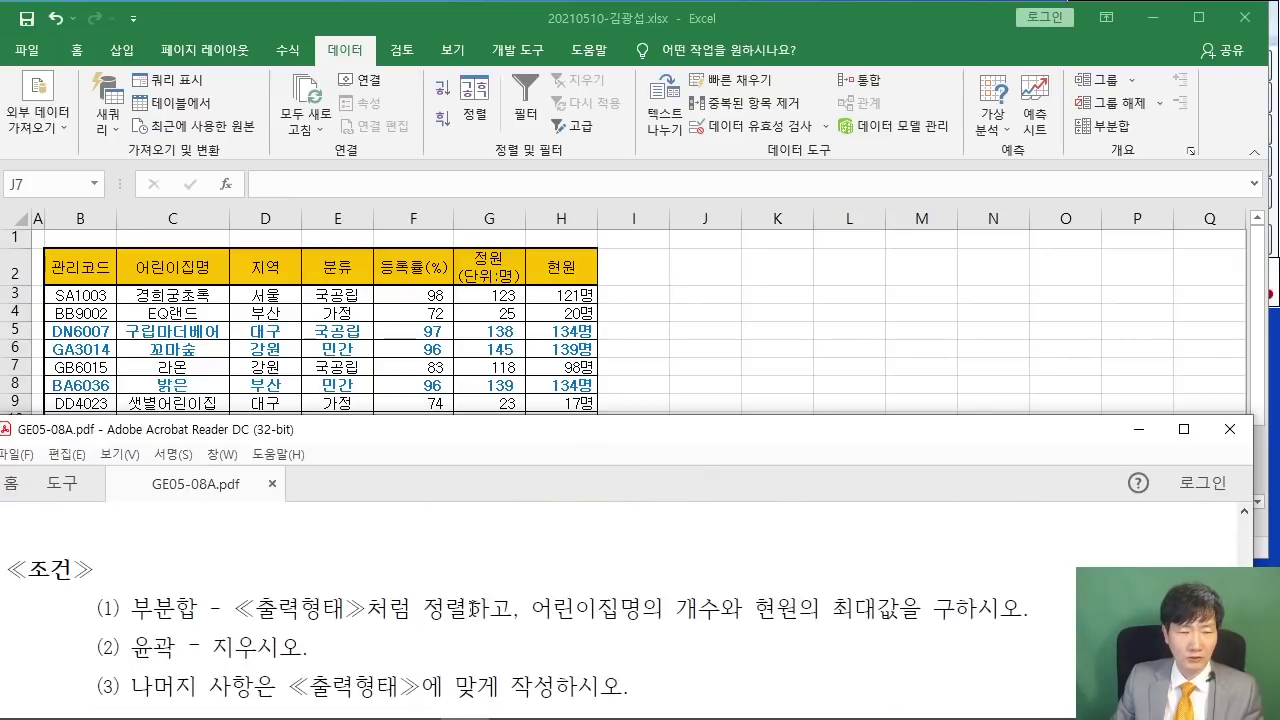
scroll(472, 609, "down", 1)
scroll(475, 606, "down", 1)
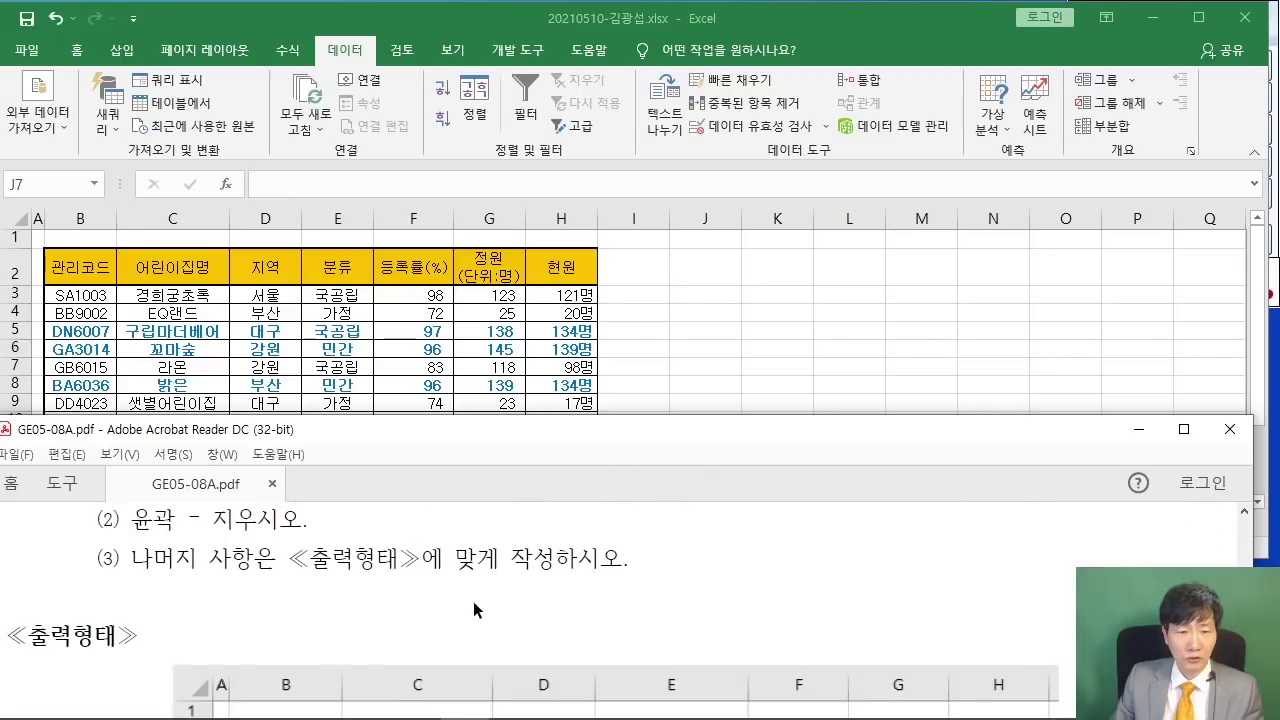
left_click(1183, 429)
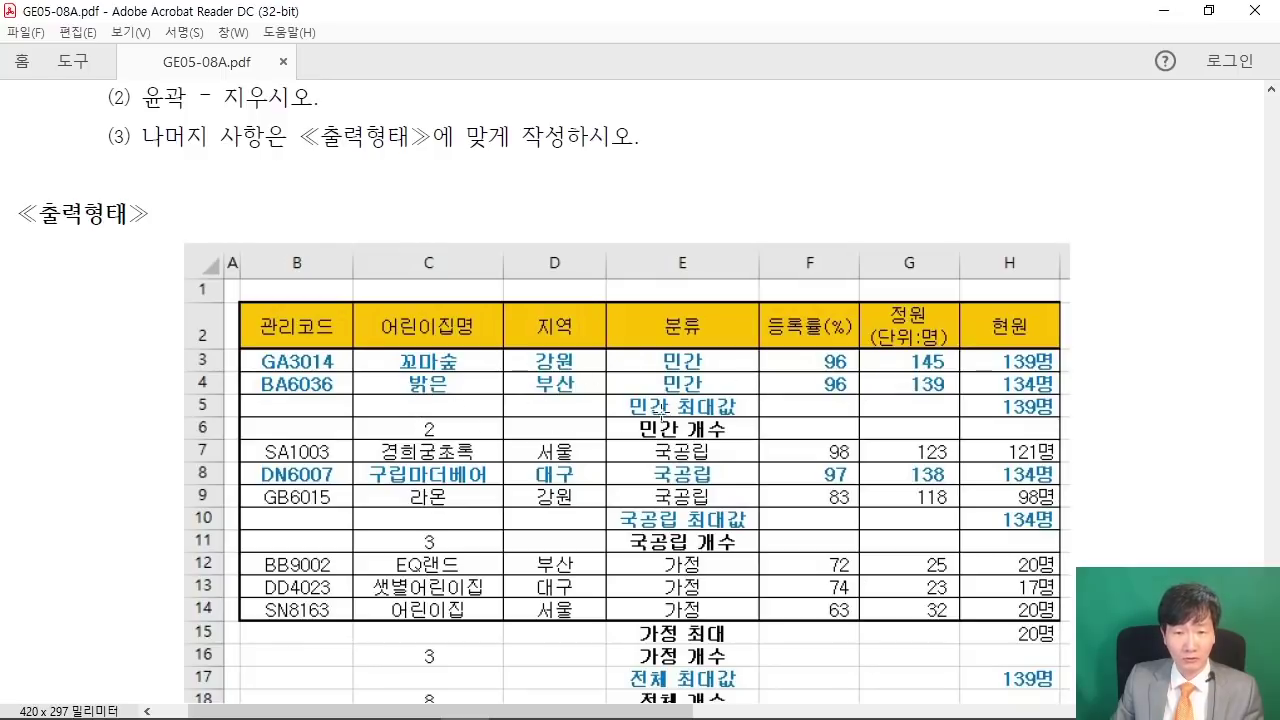
- Mark the 분류 sort key and 민간 group, then restore Acrobat and return to Excel
left_click_drag(608, 291, 766, 344)
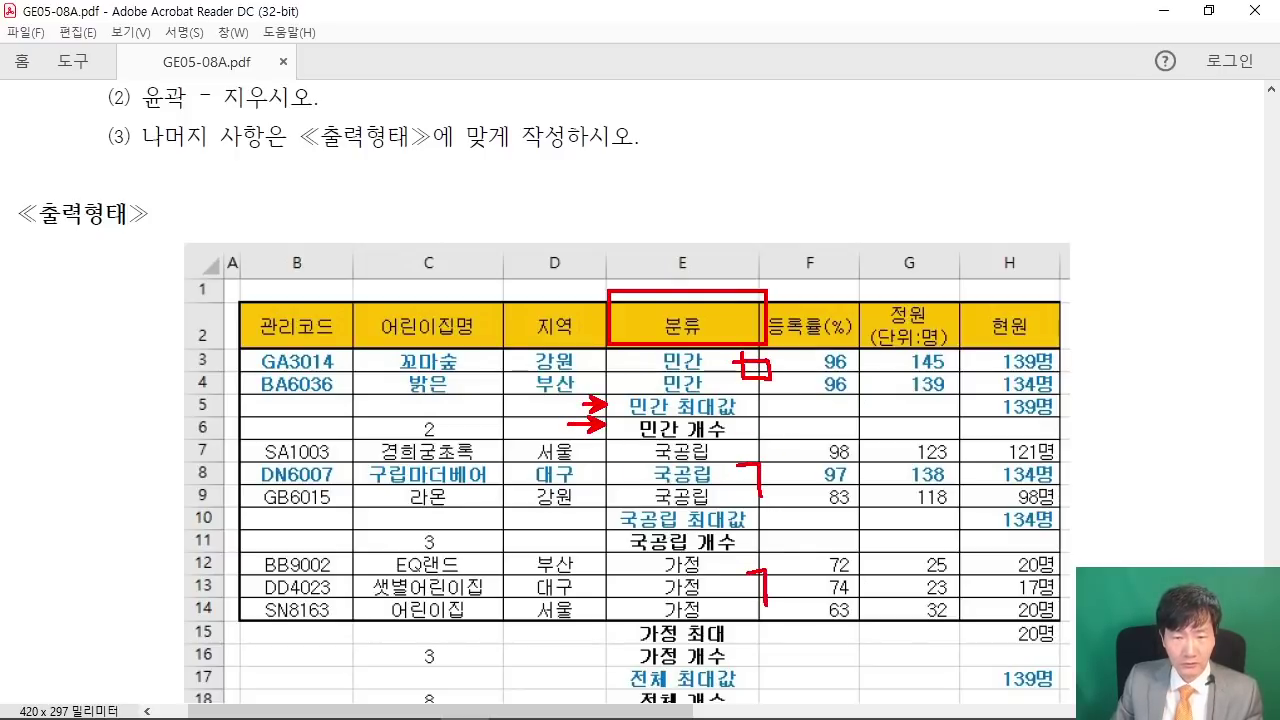
left_click_drag(823, 446, 840, 446)
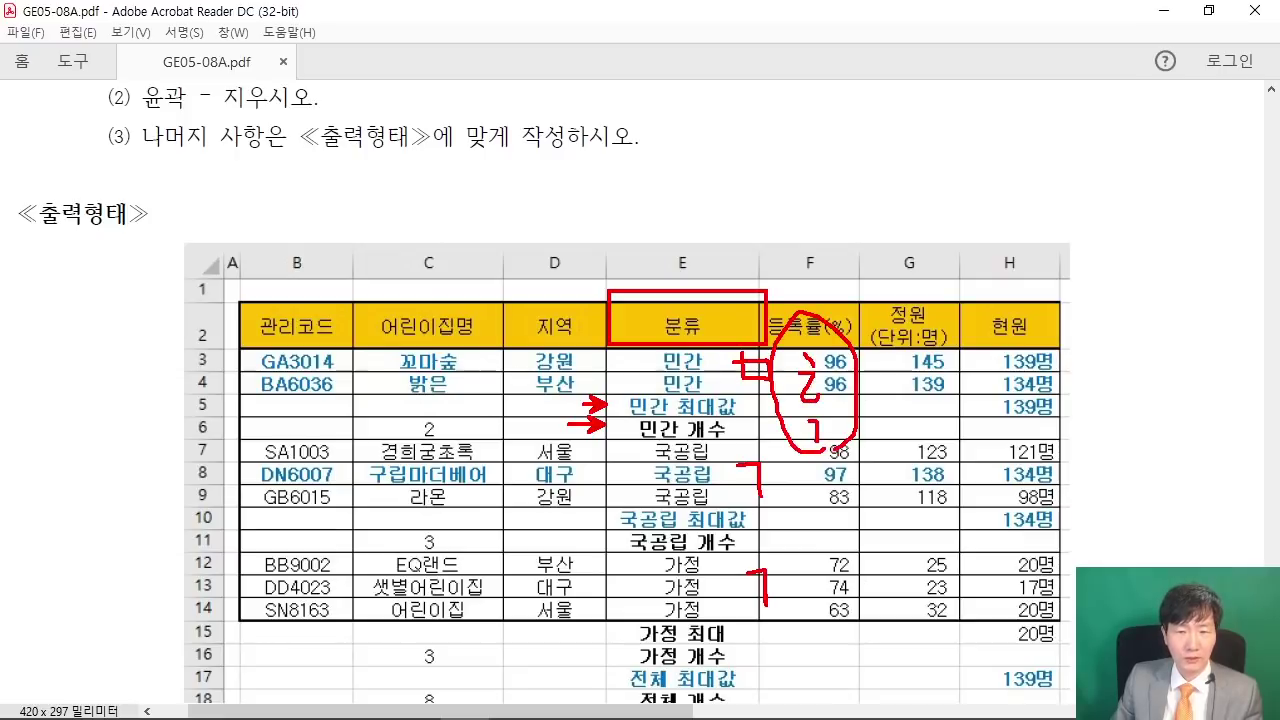
key("Escape")
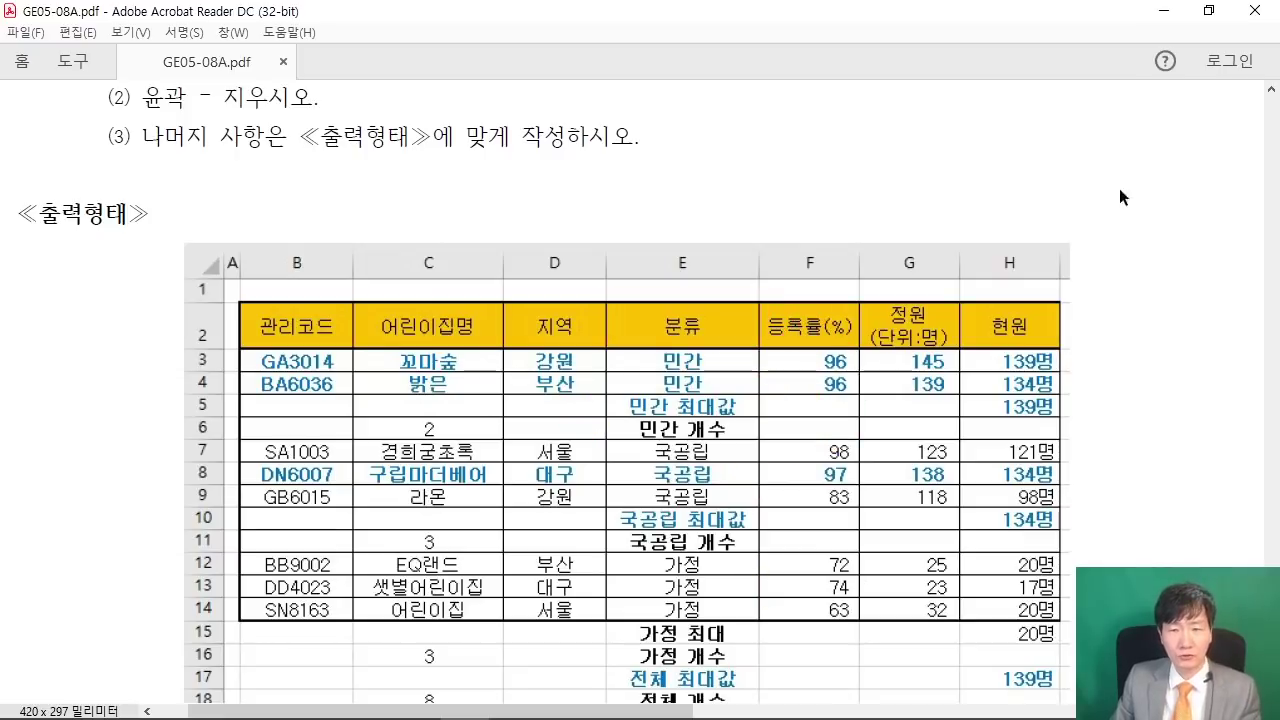
left_click(1205, 14)
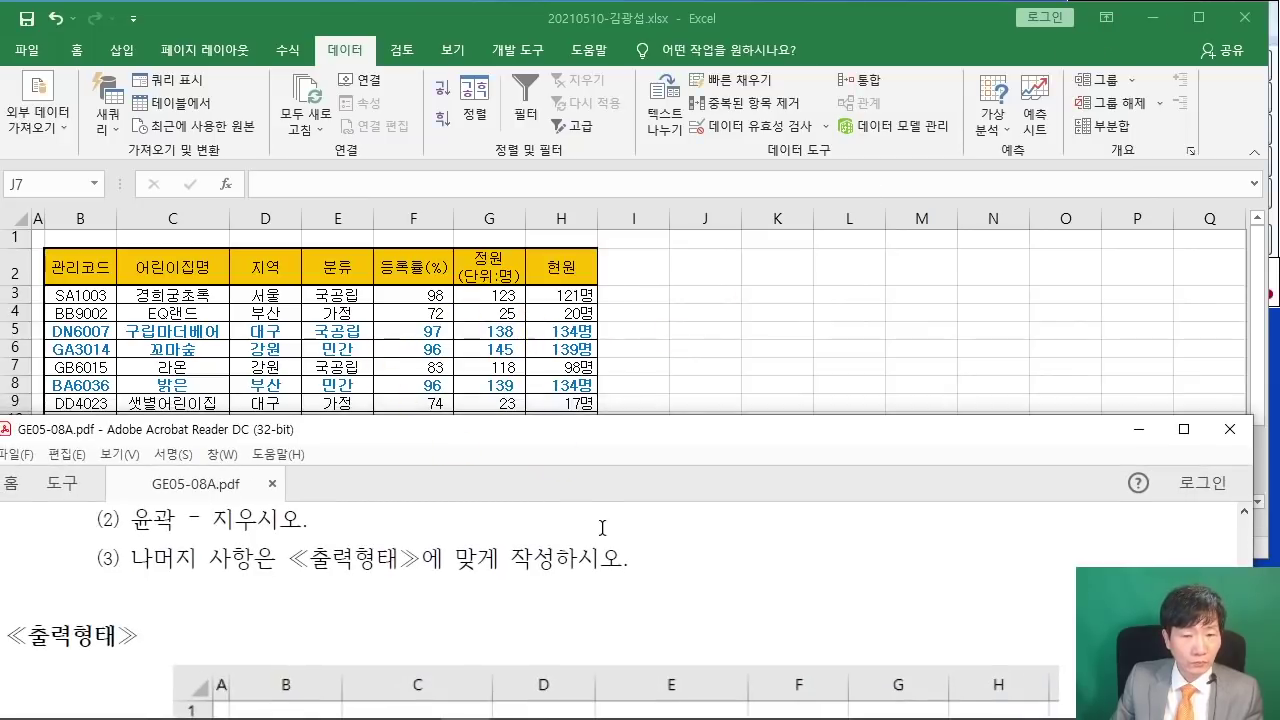
scroll(602, 527, "down", 2)
left_click(337, 265)
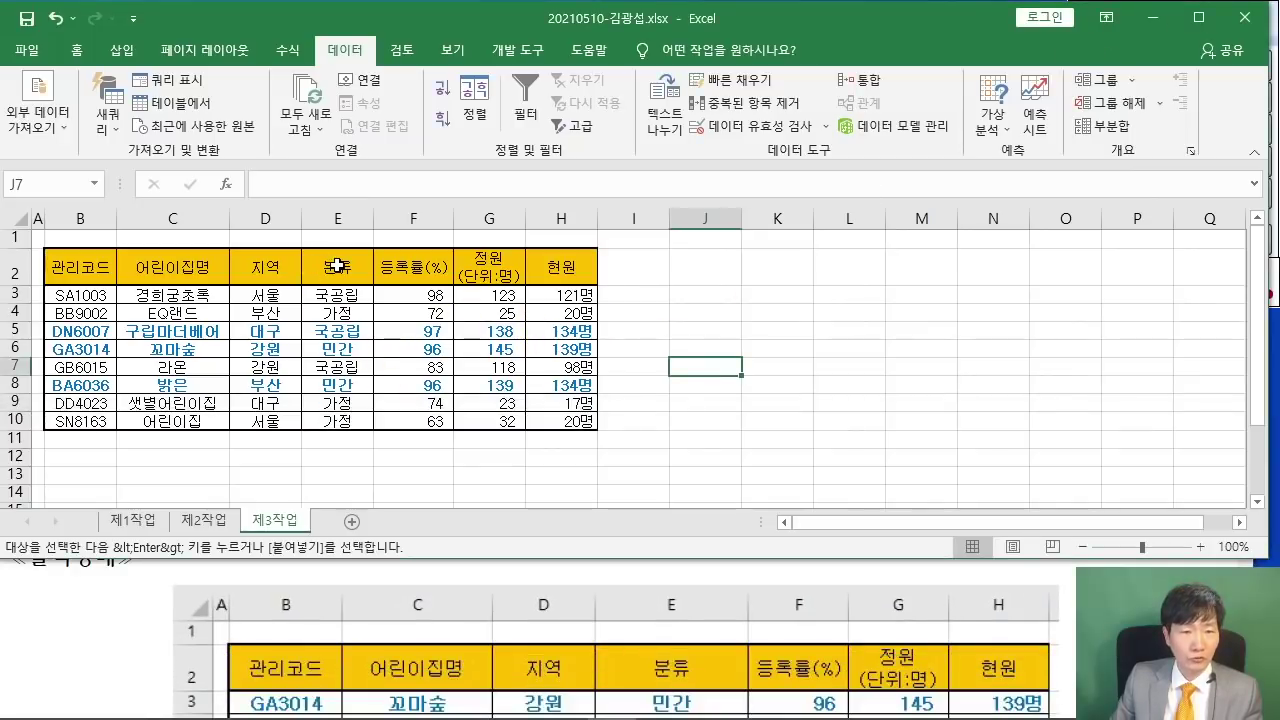
- Sort the 제3작업 table by the 분류 column (E2) in descending order
left_click(324, 262)
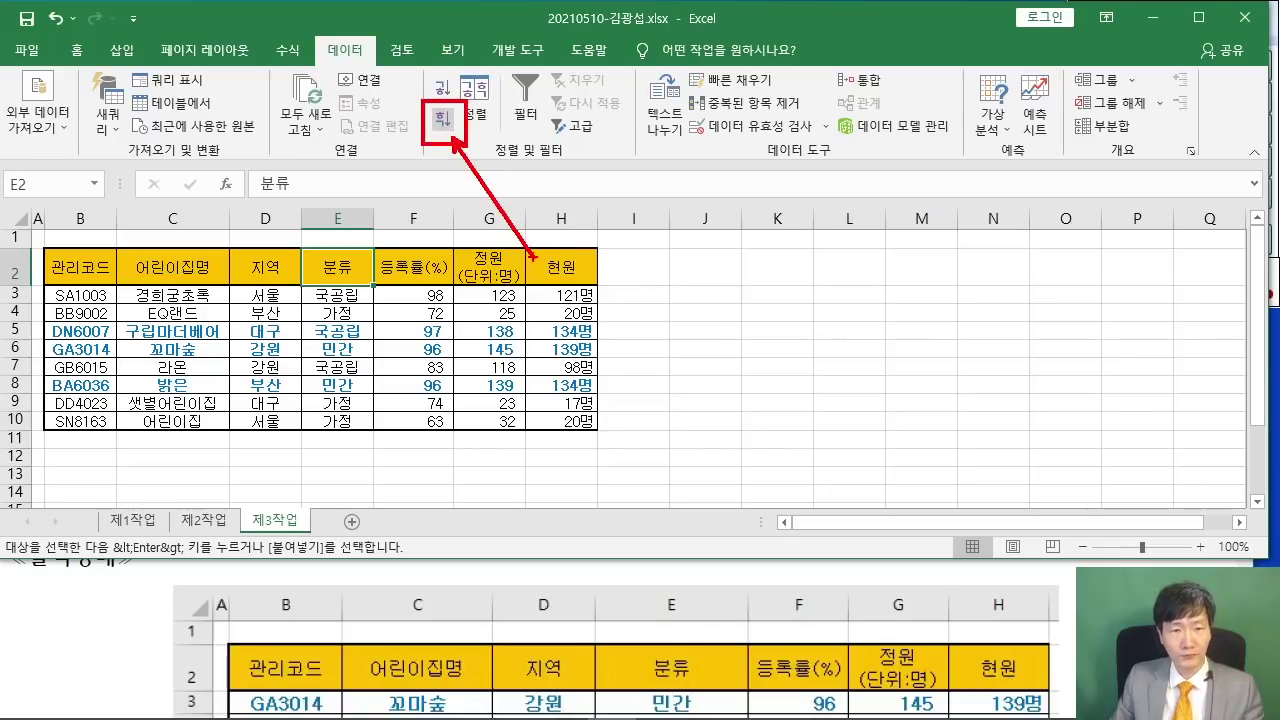
left_click(442, 118)
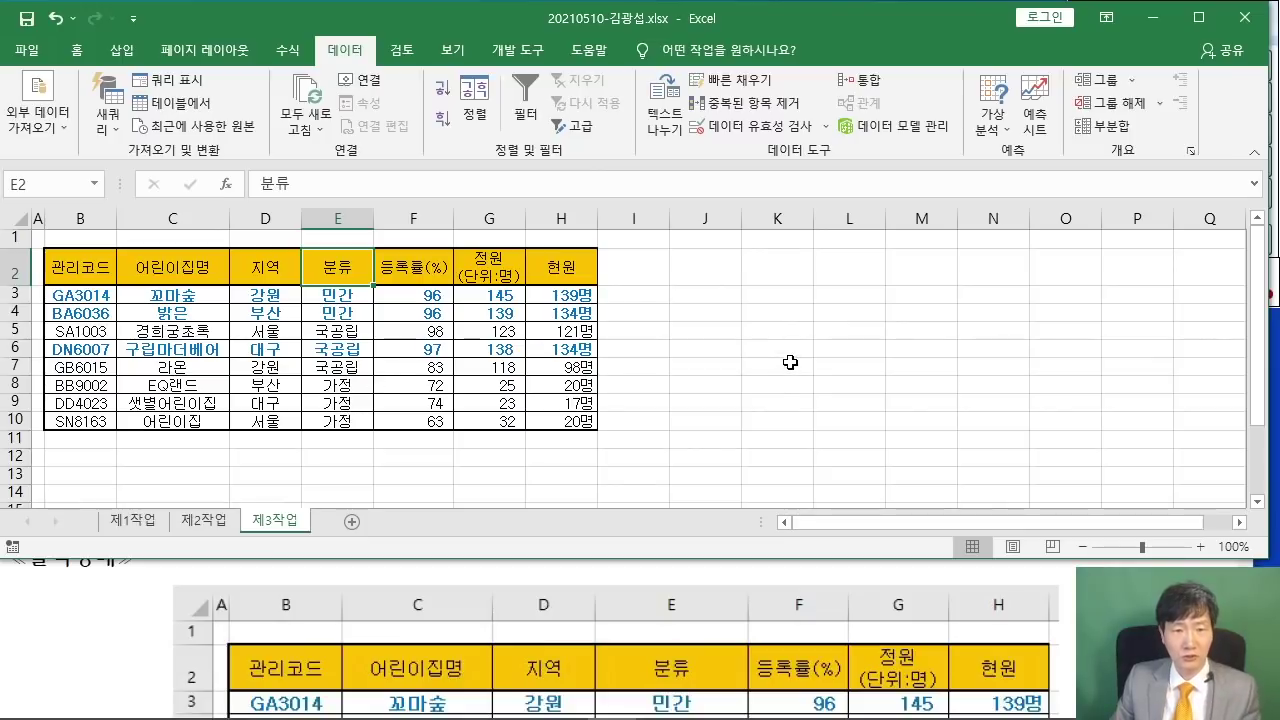
scroll(762, 390, "up", 1, "ctrl")
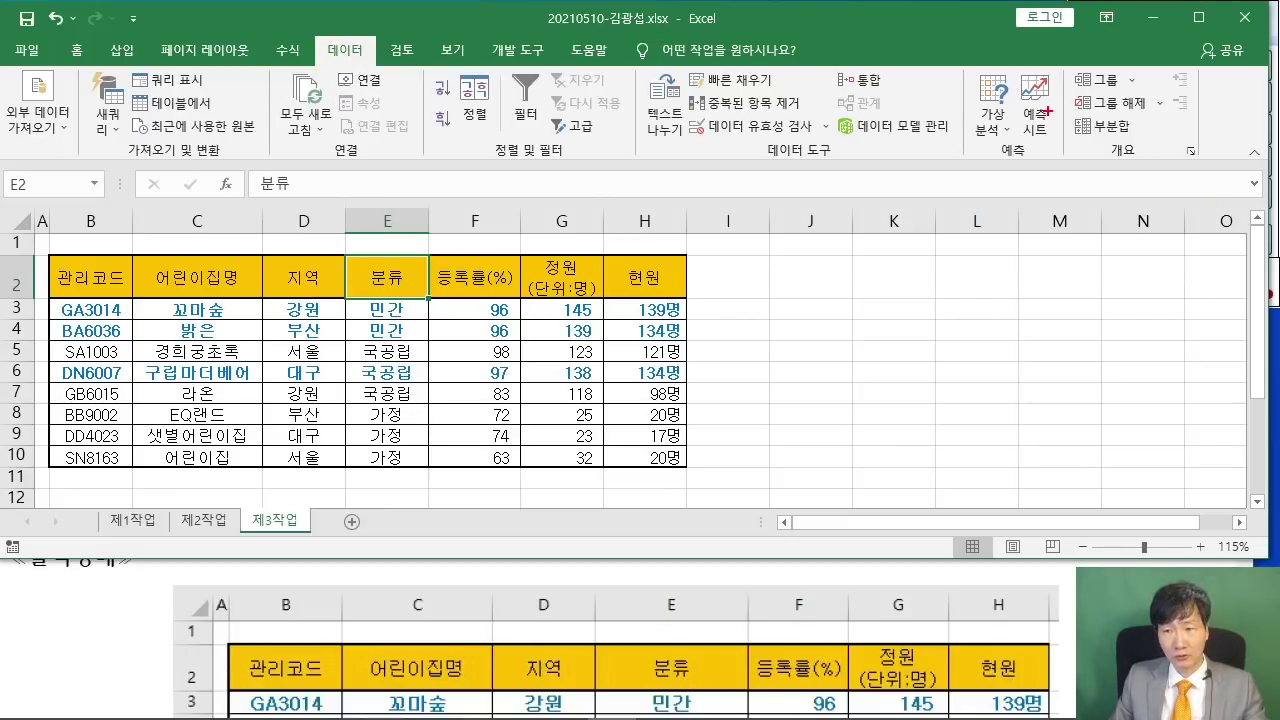
mouse_move(1047, 111)
left_mouse_down()
mouse_move(1139, 145)
mouse_move(993, 314)
left_mouse_up()
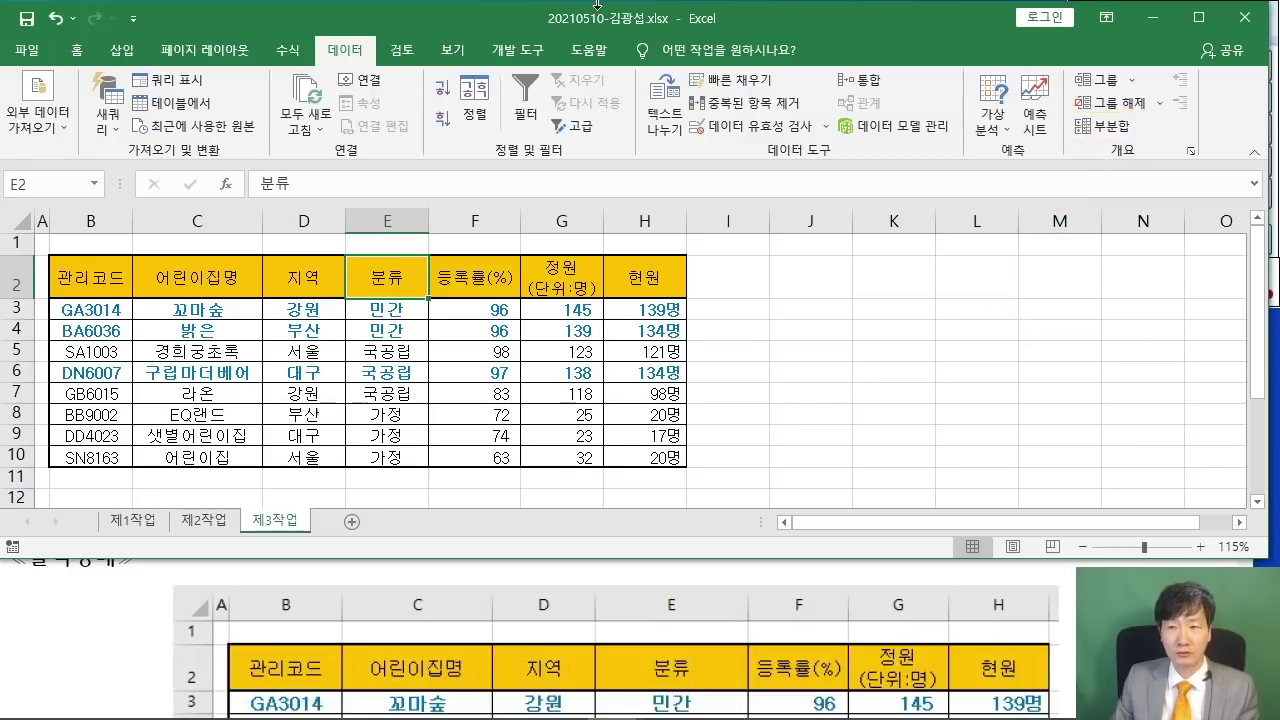
- Start a subtotal grouped by 분류, reviewing the sample alongside
left_click(1100, 126)
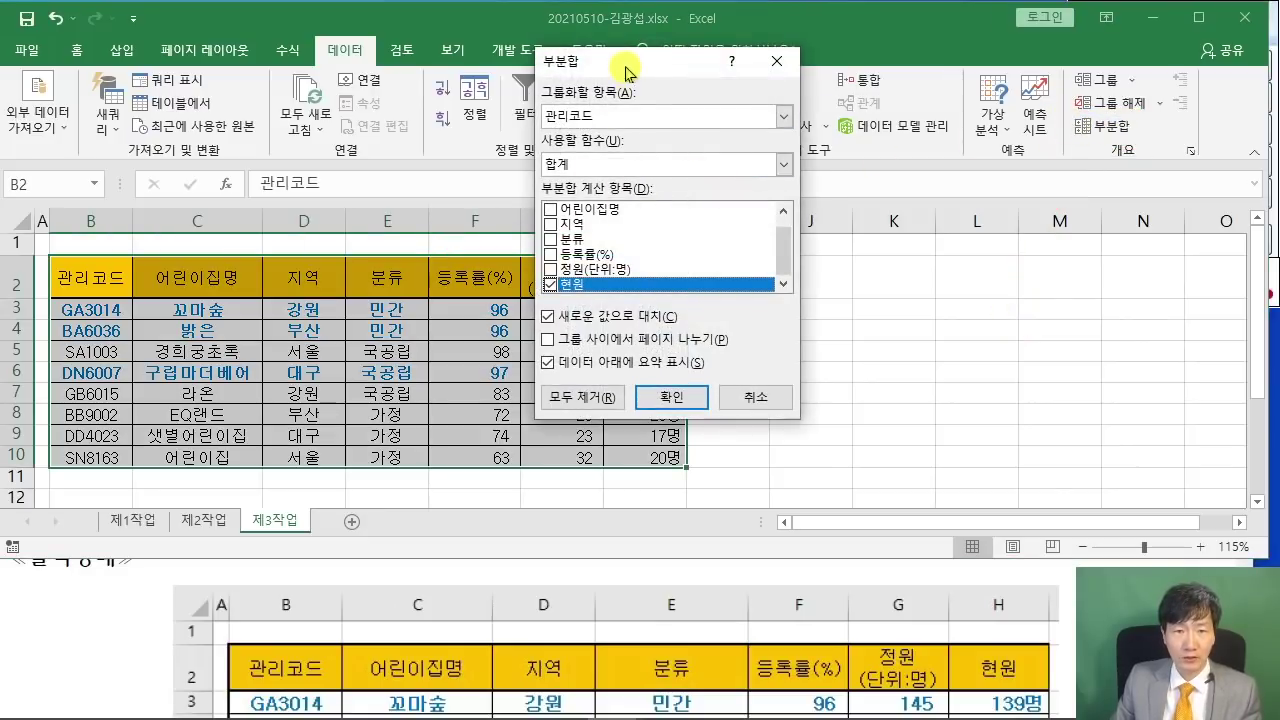
left_click_drag(627, 71, 716, 134)
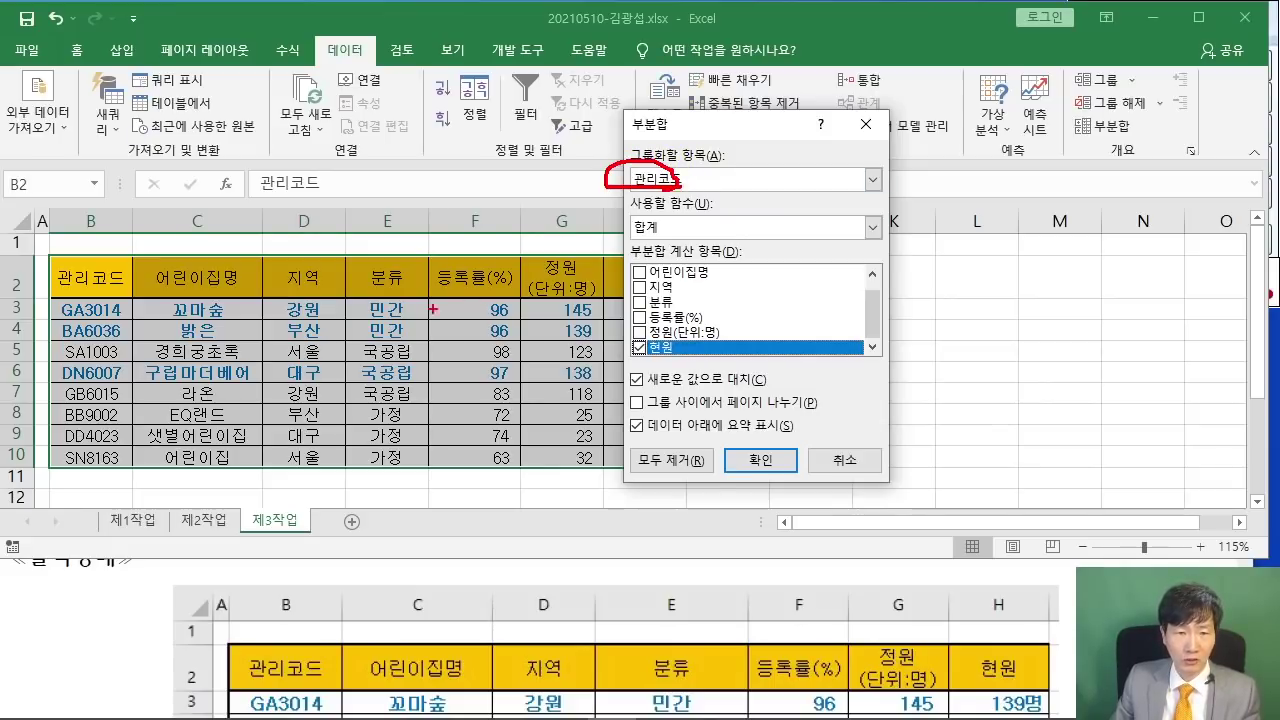
left_click_drag(396, 258, 628, 178)
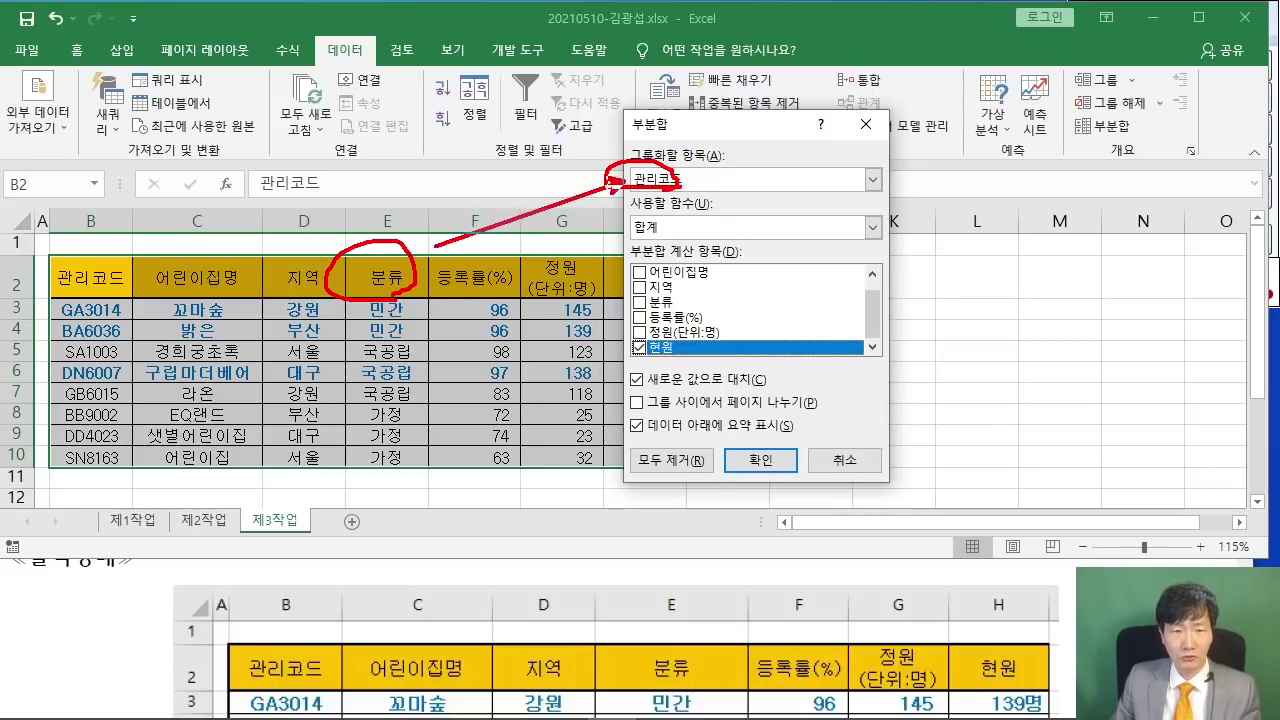
key("Escape")
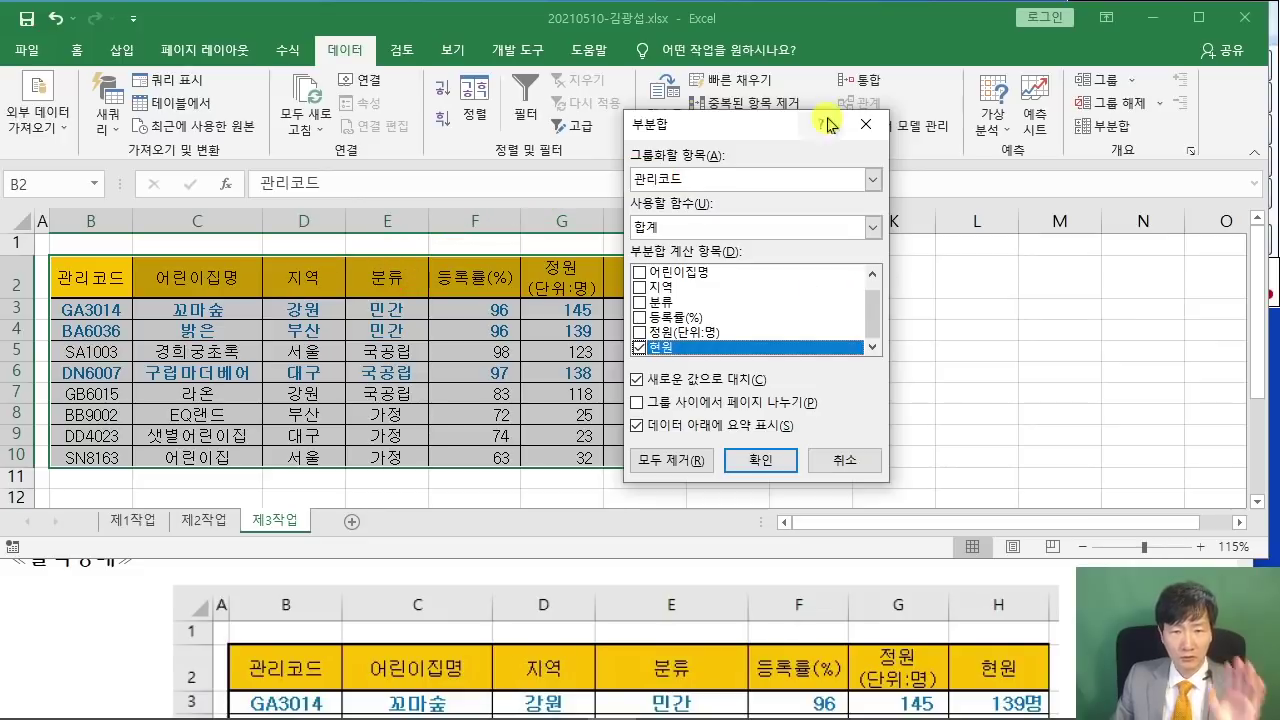
left_click(873, 179)
left_click(742, 246)
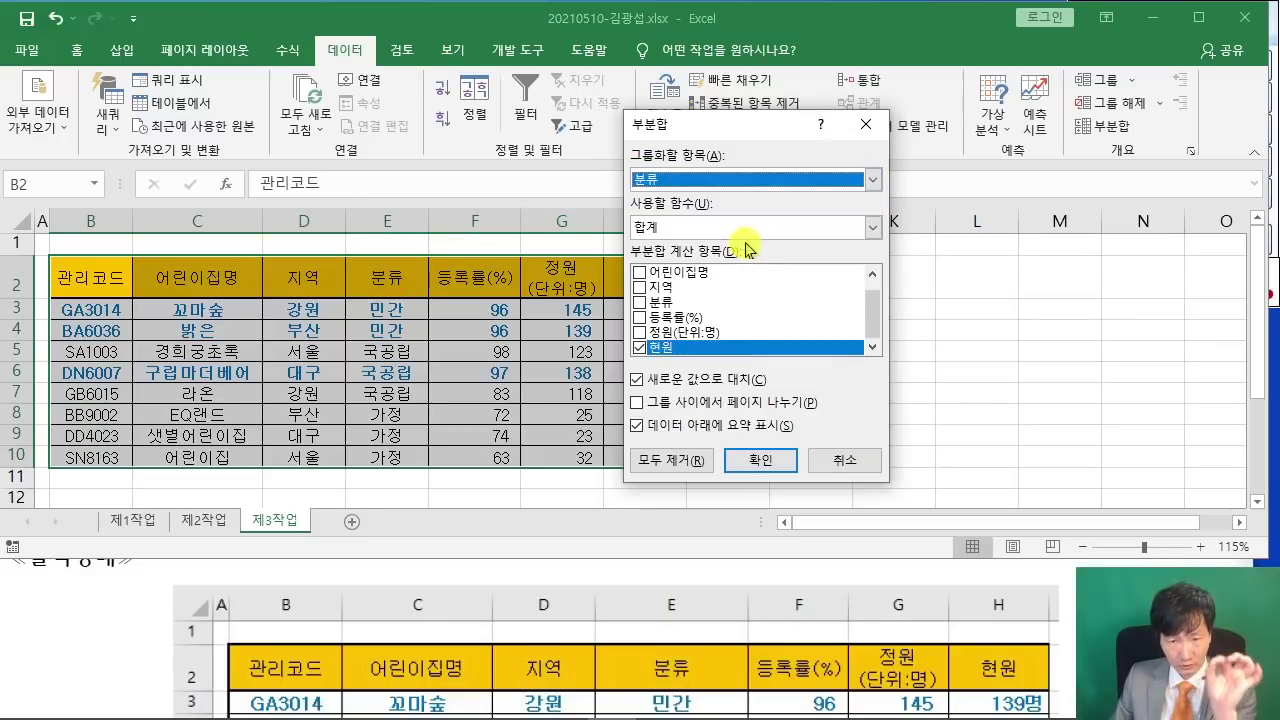
scroll(503, 597, "up", 5)
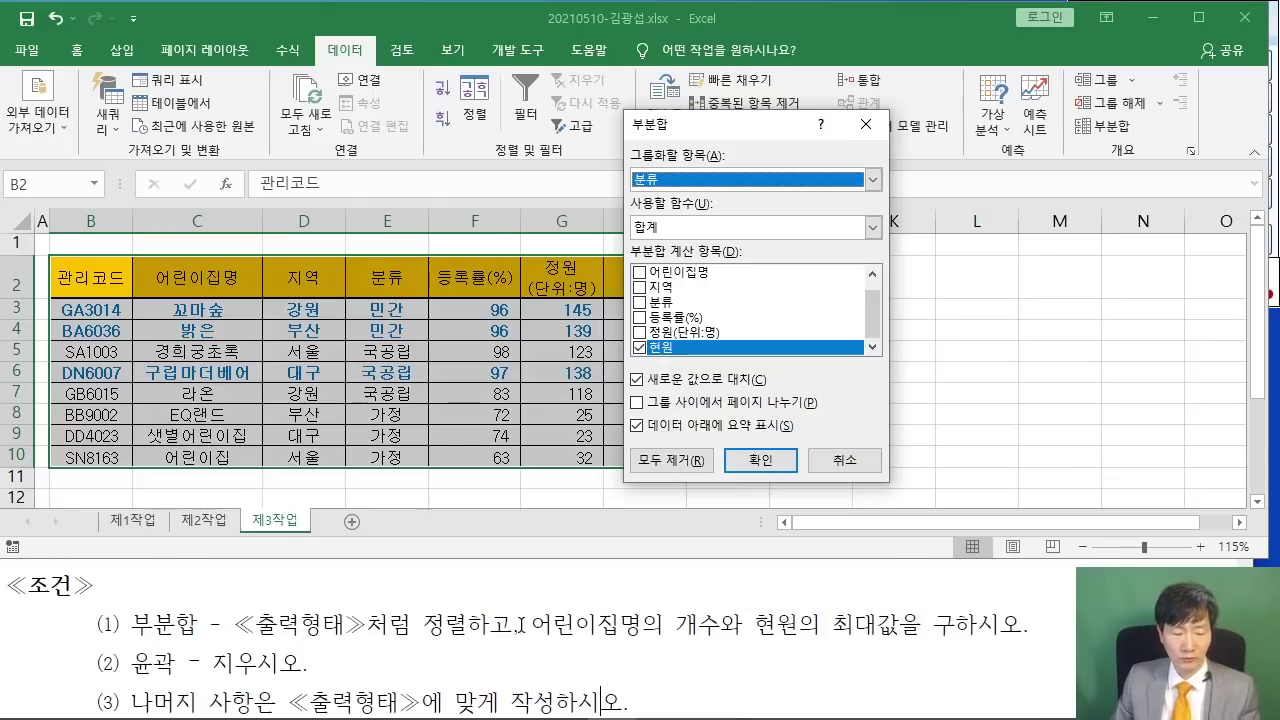
mouse_move(530, 588)
left_mouse_down()
mouse_move(576, 640)
mouse_move(716, 648)
left_mouse_up()
mouse_move(757, 588)
left_mouse_down()
mouse_move(863, 652)
mouse_move(898, 649)
left_mouse_up()
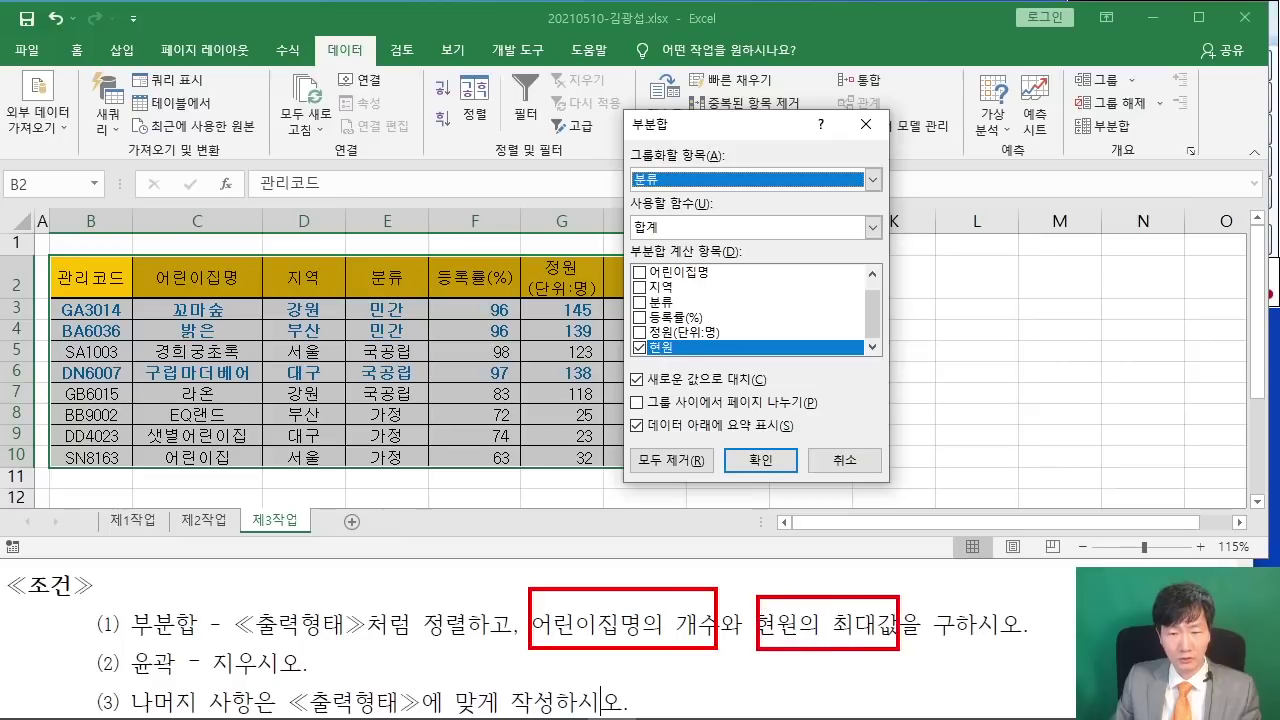
mouse_move(638, 533)
left_mouse_down()
mouse_move(640, 566)
mouse_move(669, 573)
left_mouse_up()
left_click_drag(848, 555, 831, 580)
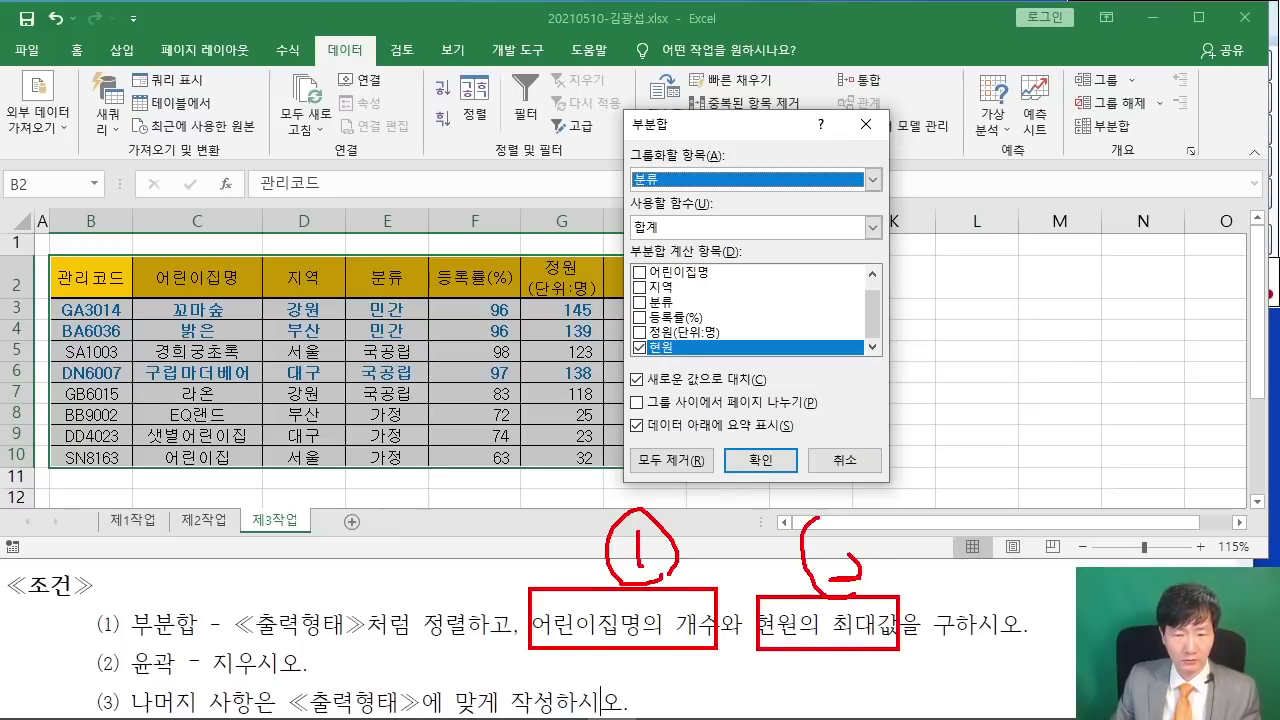
left_click_drag(680, 504, 652, 245)
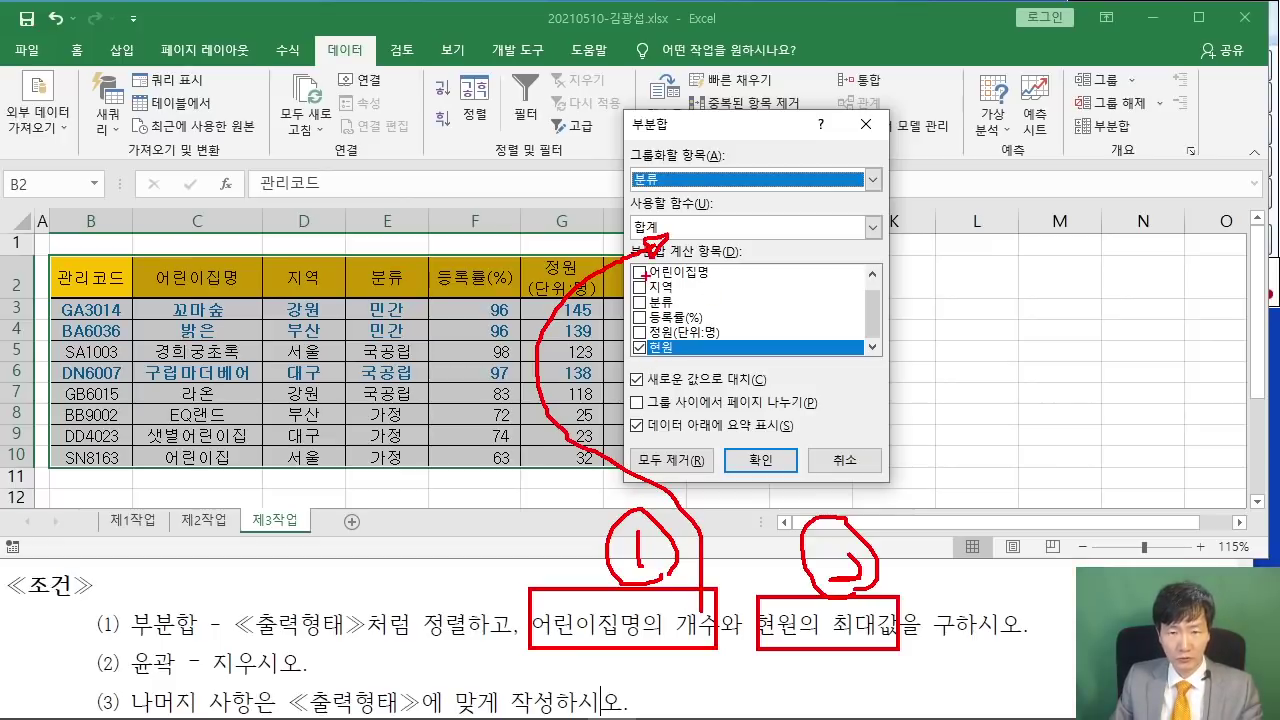
key("Escape")
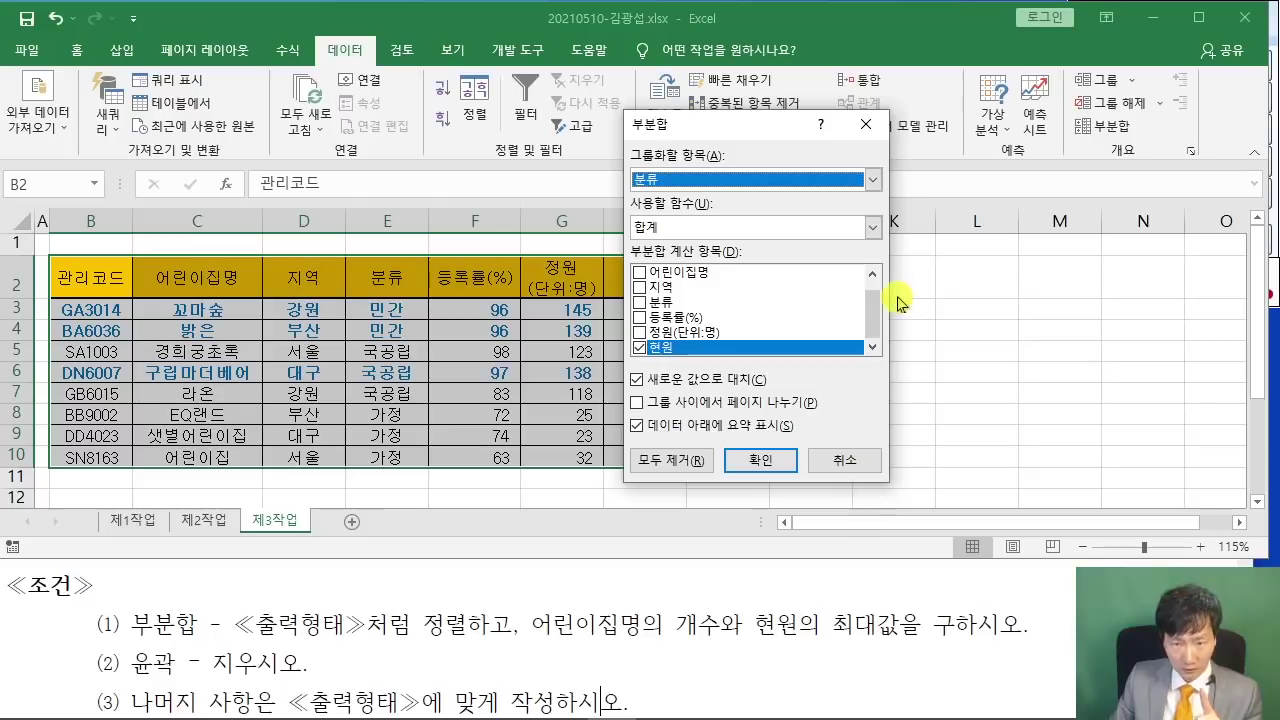
- Use the 개수 function on 어린이집명 only, unticking 현원, and apply
left_click(874, 229)
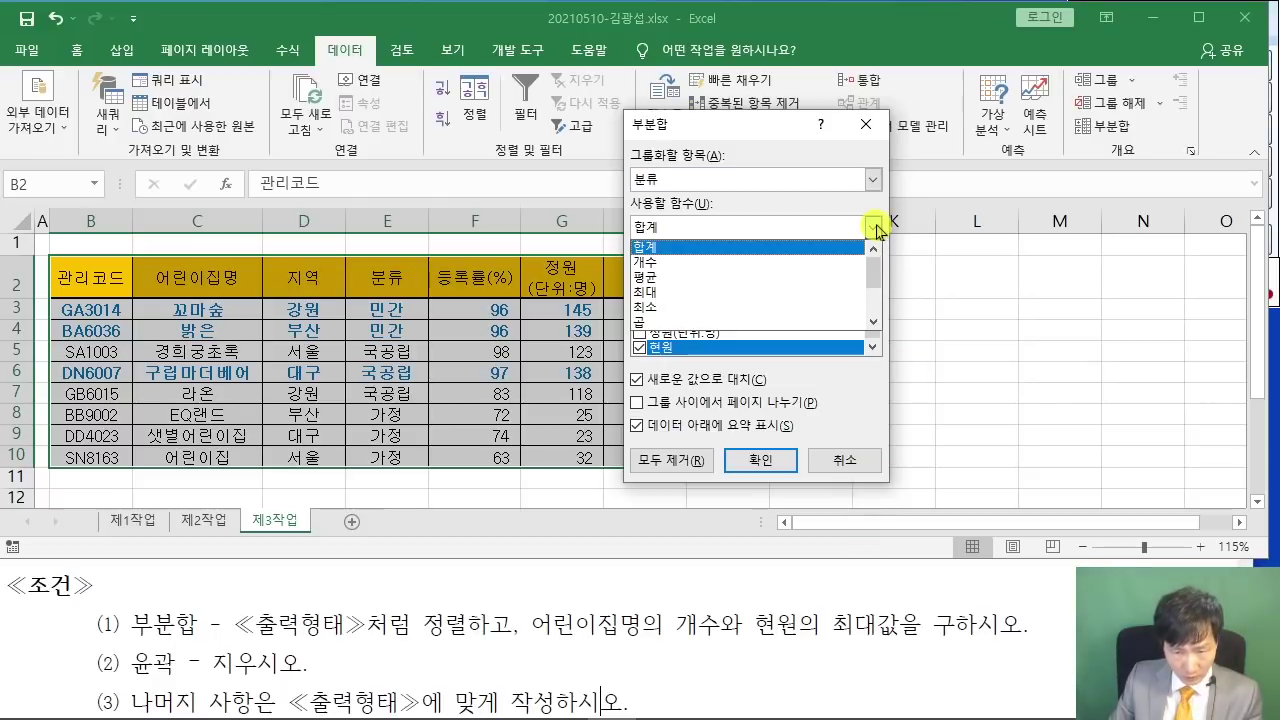
left_click(725, 263)
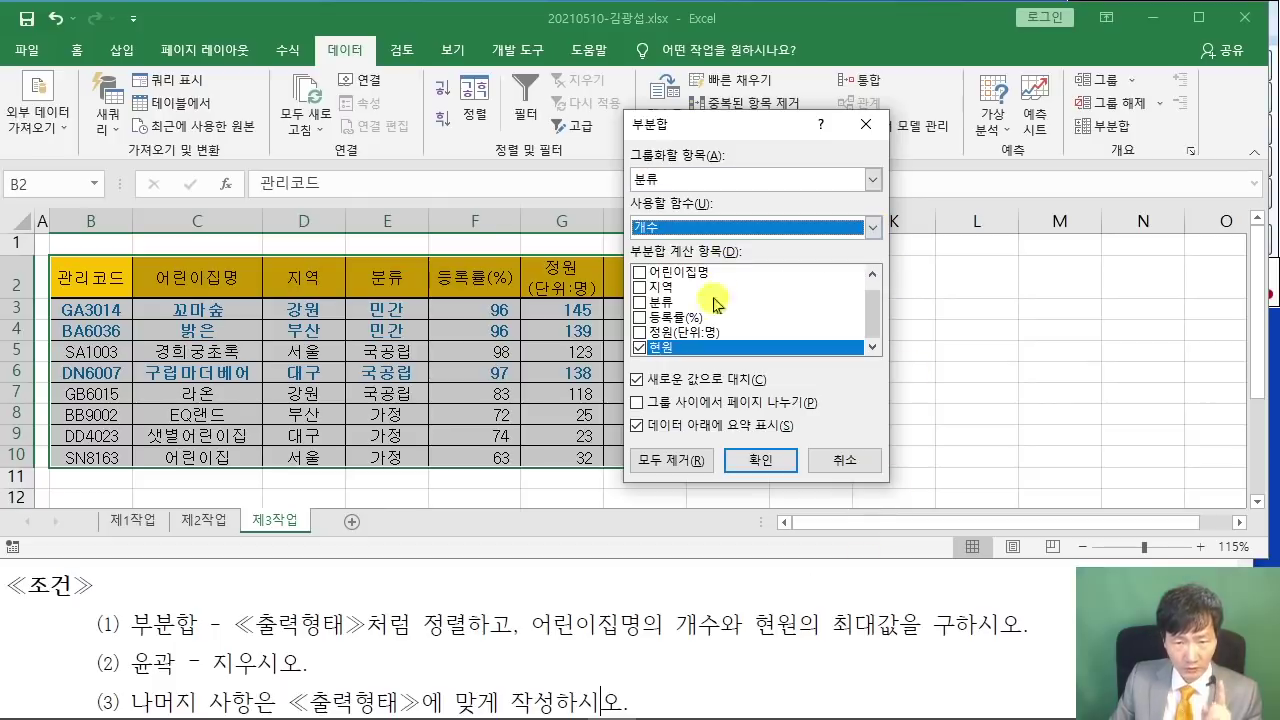
left_click(639, 272)
left_click(640, 347)
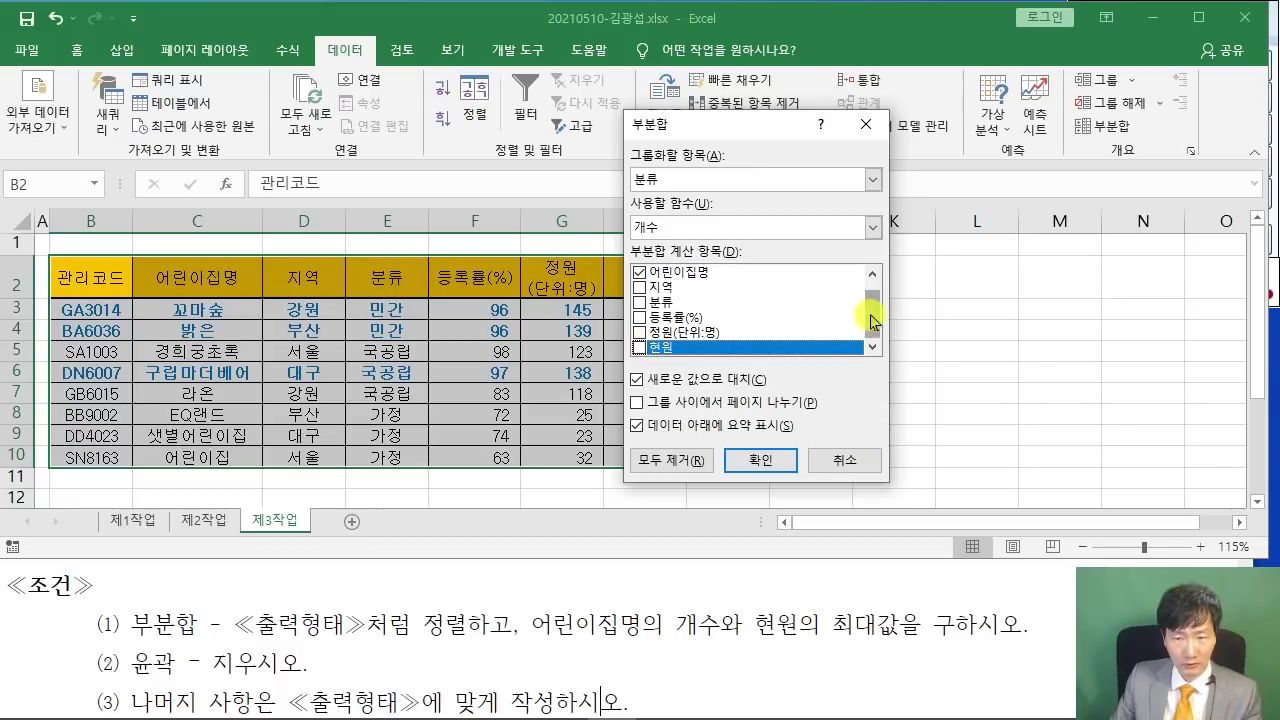
left_click(874, 277)
mouse_move(877, 281)
left_mouse_down()
mouse_move(882, 338)
mouse_move(879, 281)
left_mouse_up()
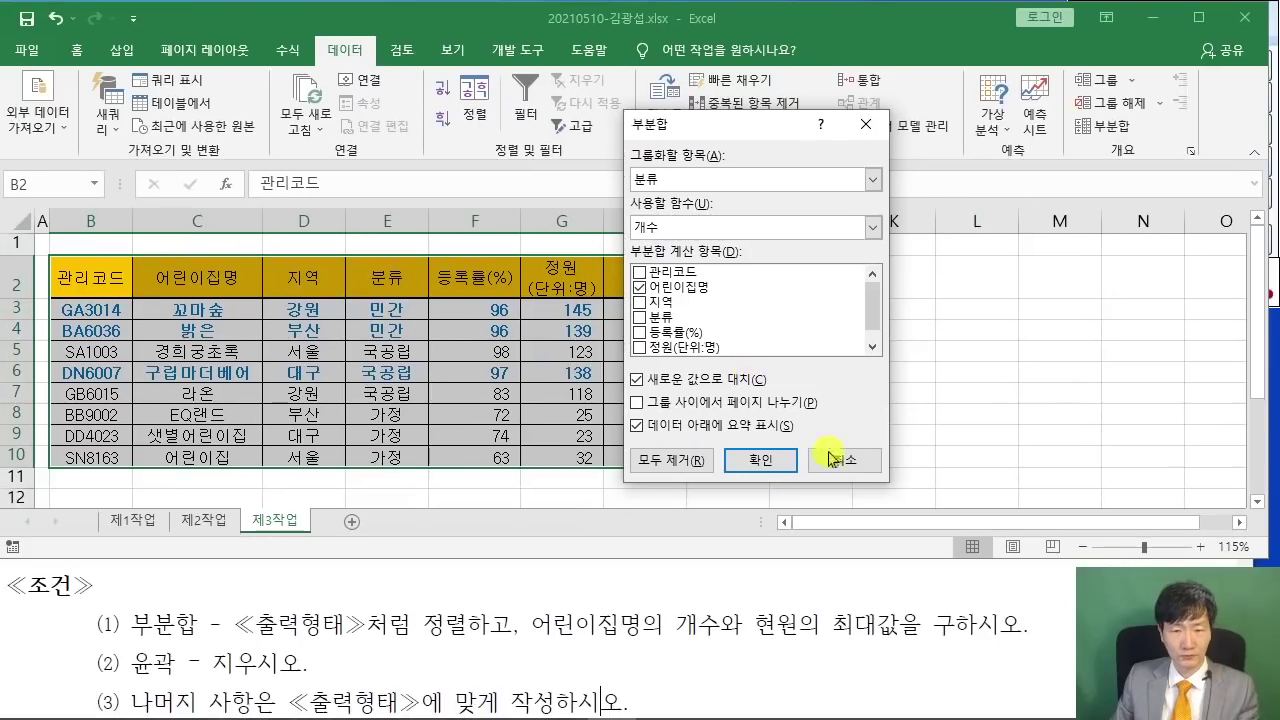
left_click(760, 460)
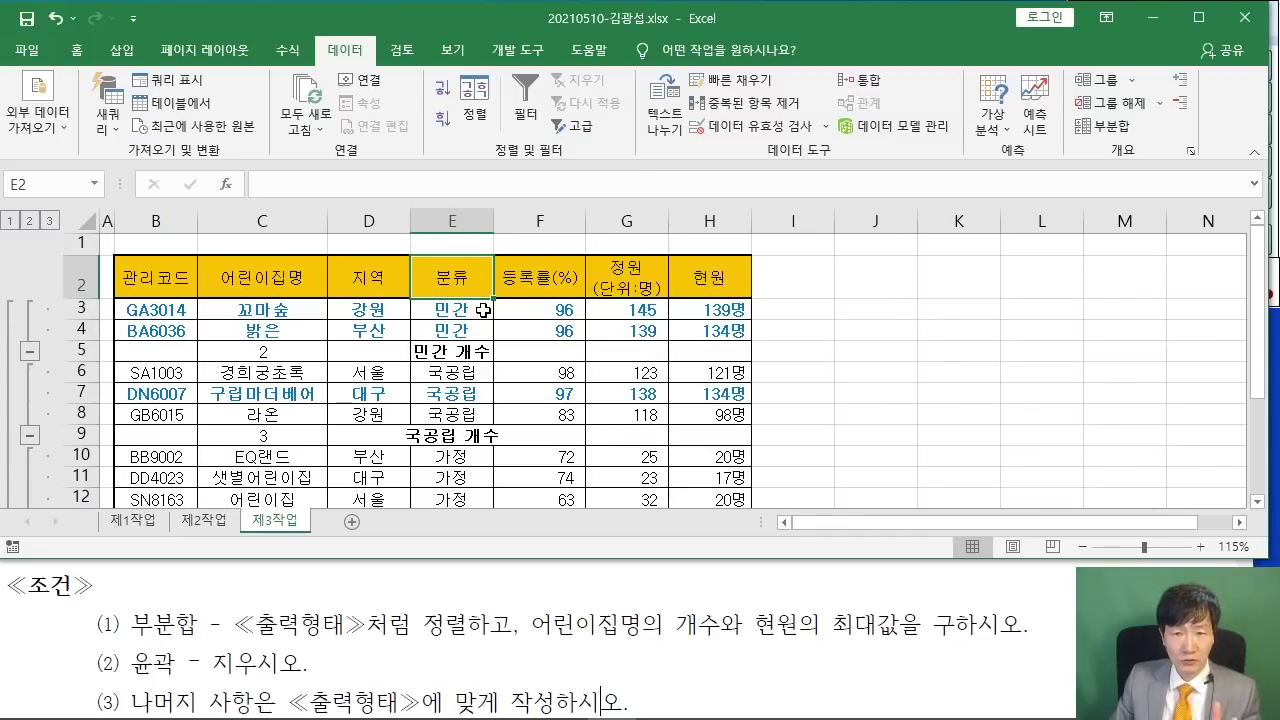
- Reopen Subtotal with function 최대, untick 어린이집명 and tick 현원
left_click(1110, 125)
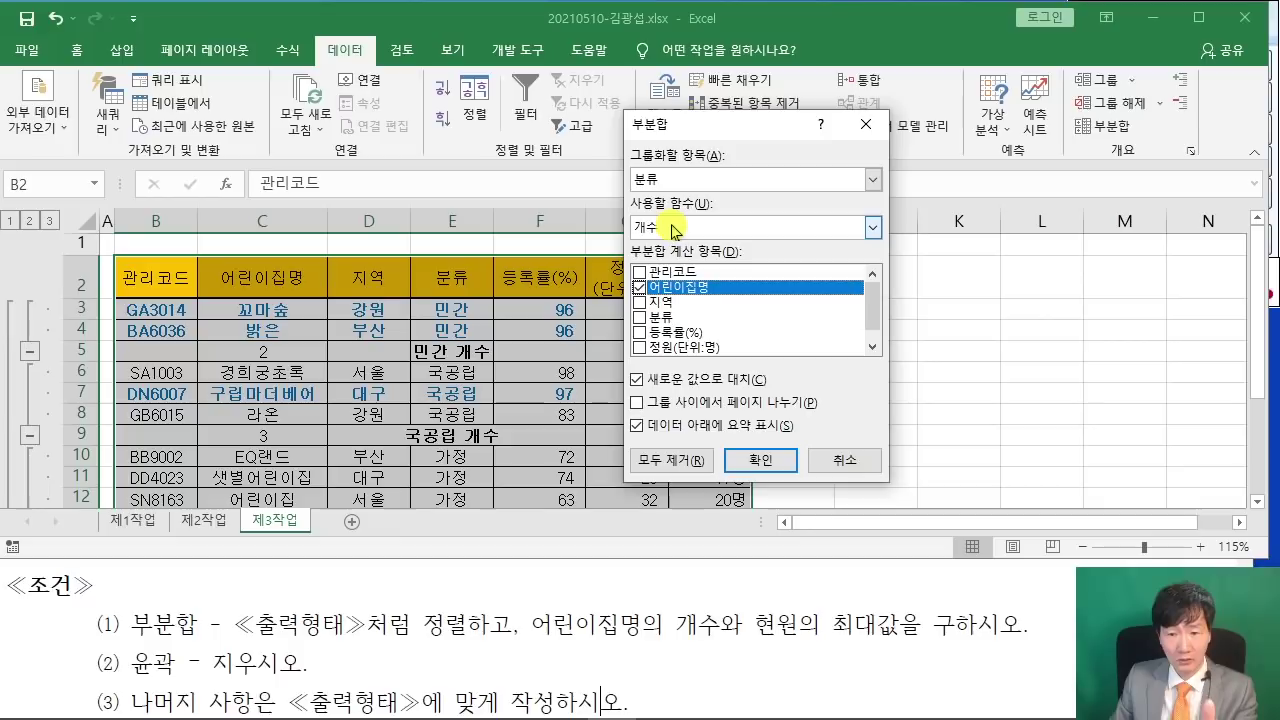
left_click(872, 228)
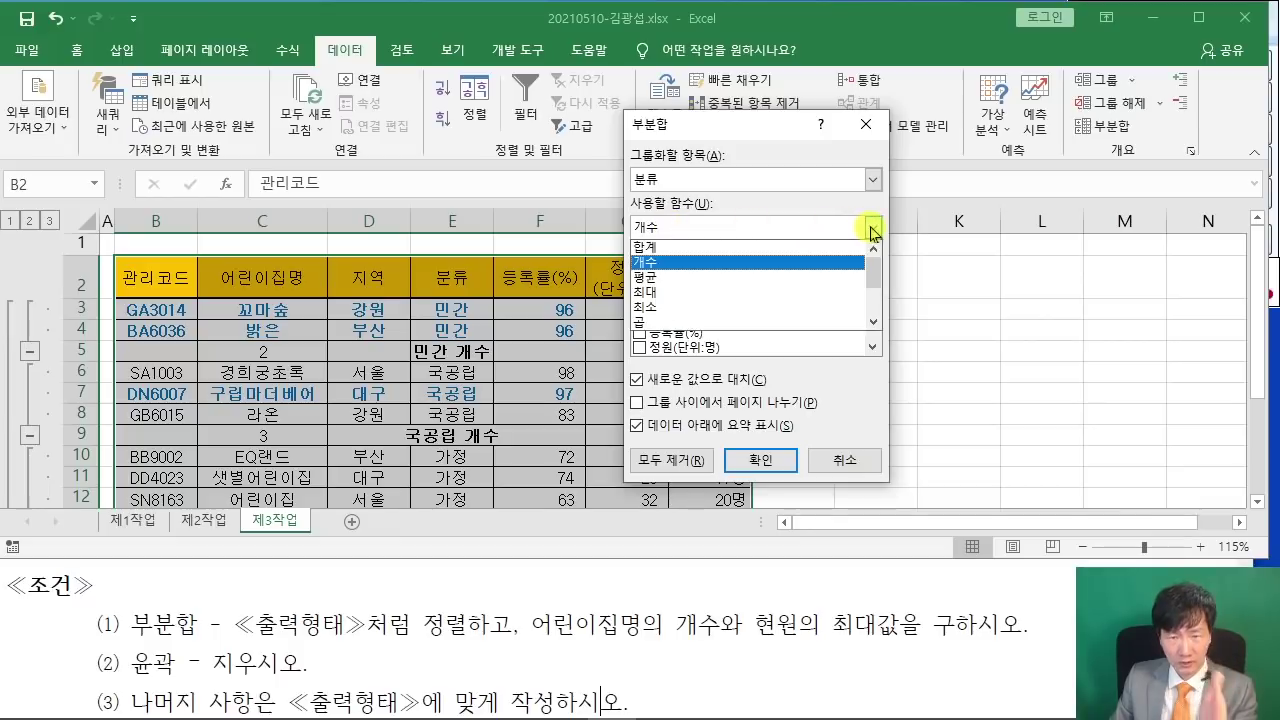
left_click(694, 291)
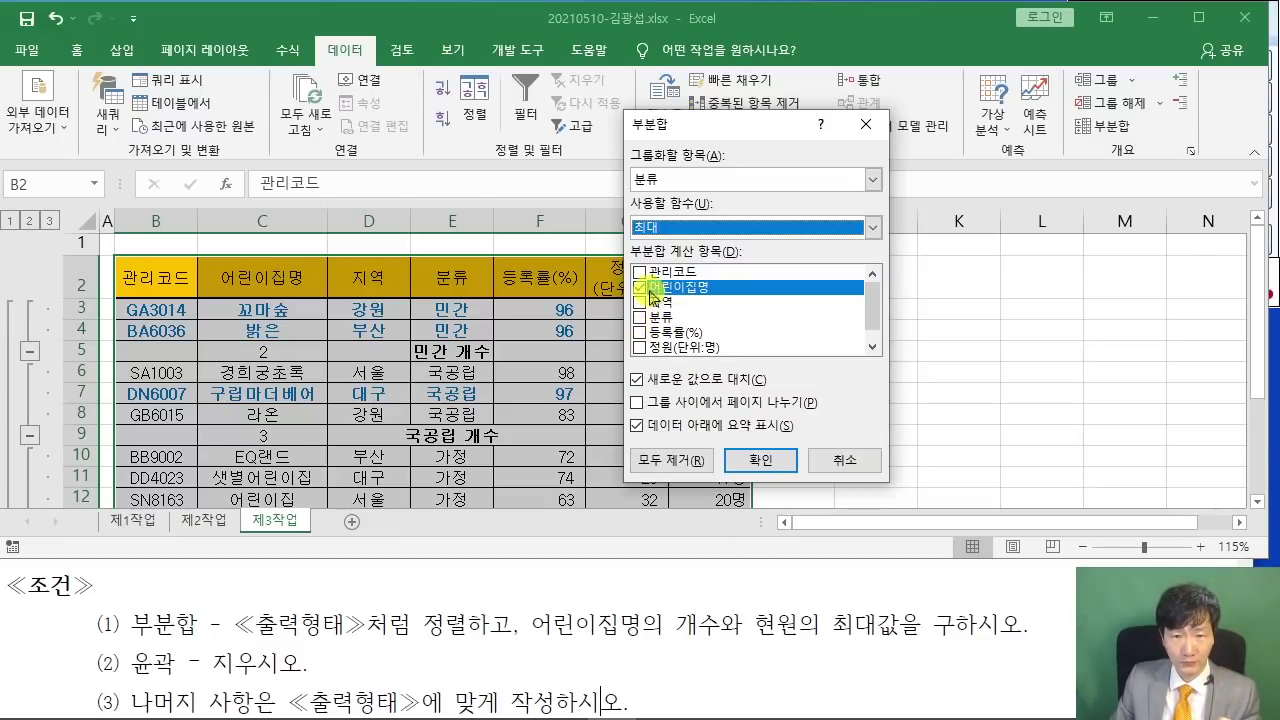
left_click(639, 288)
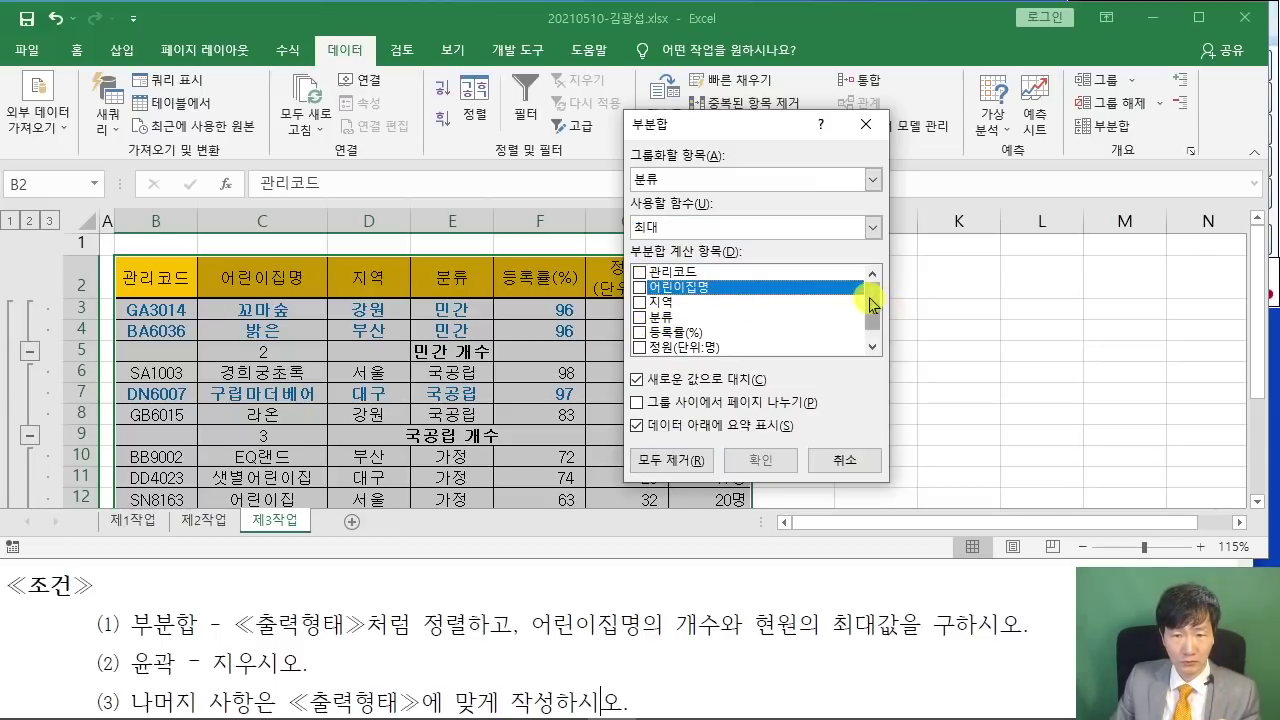
left_click_drag(869, 300, 870, 322)
left_click(641, 346)
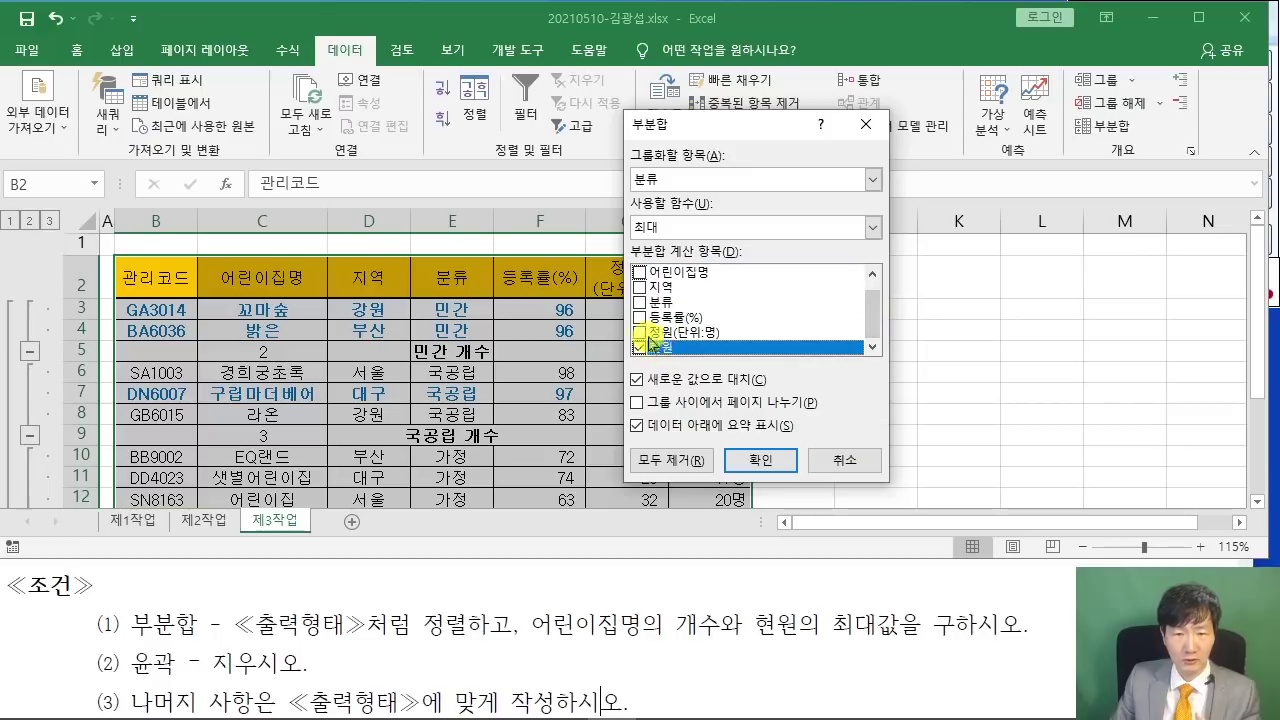
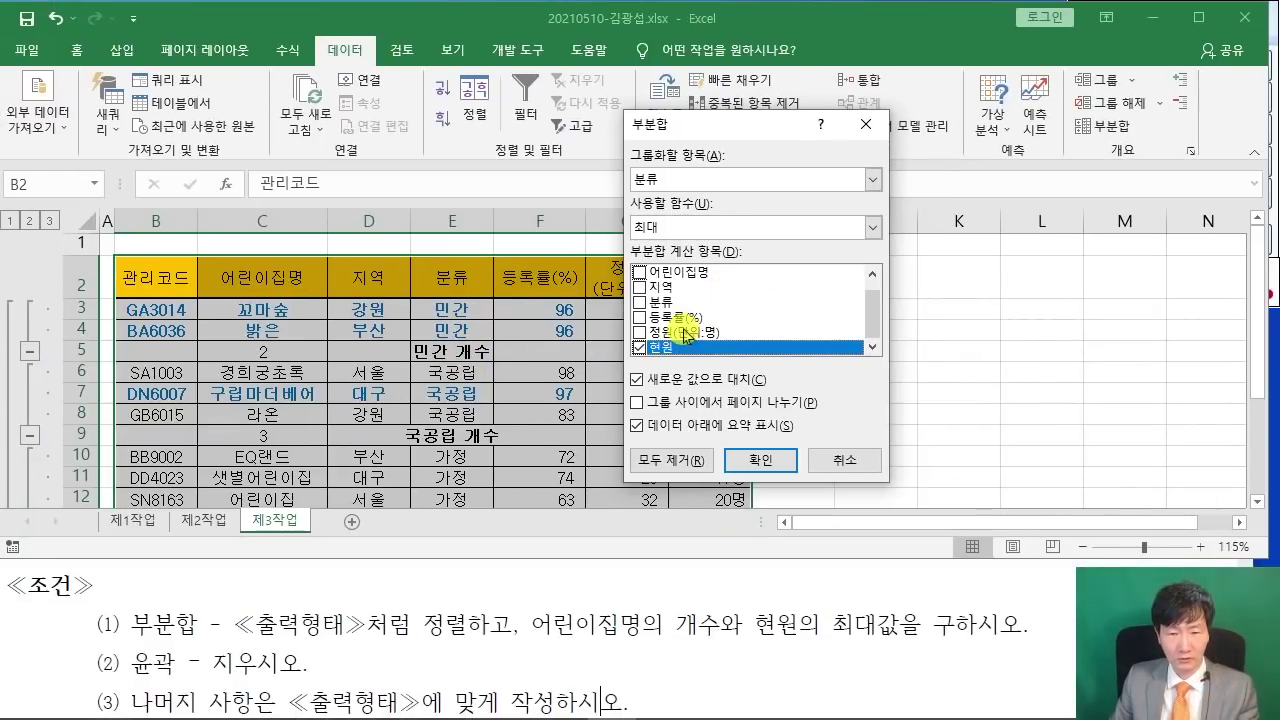
- Add 최대 현원 subtotals while keeping the 개수 counts by leaving 새로운 값으로 대치 unticked
left_click(636, 380)
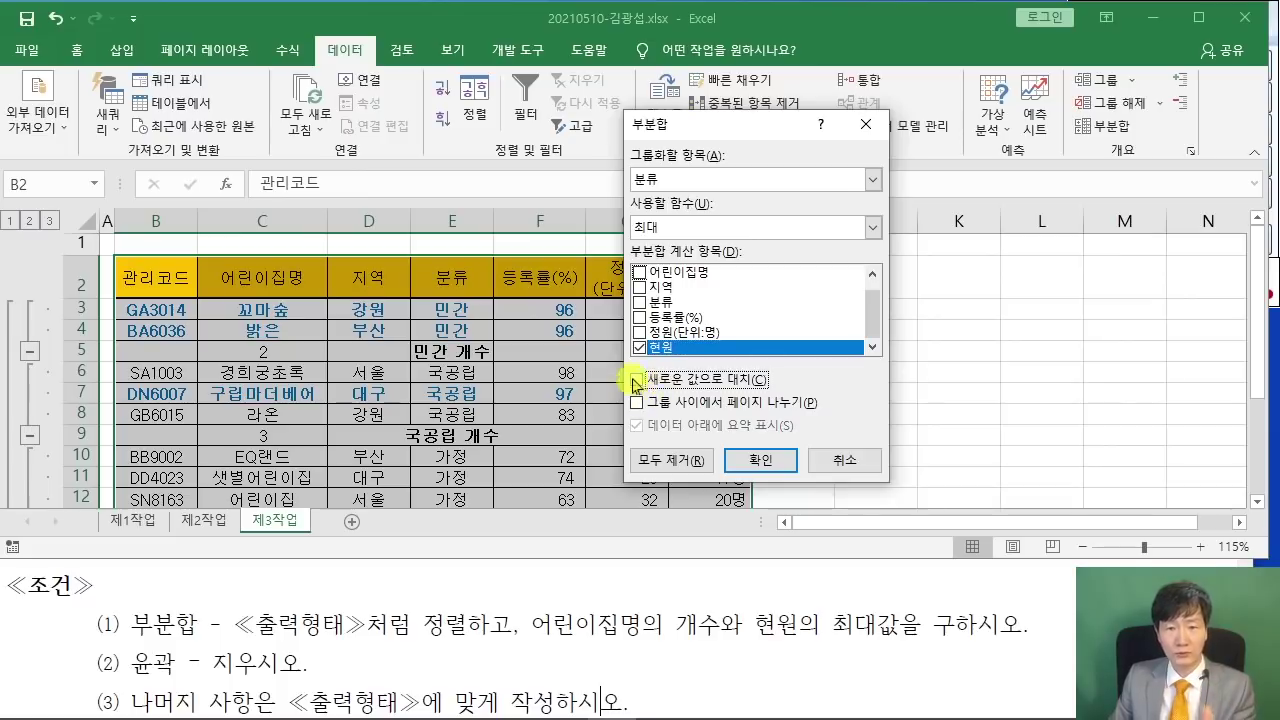
left_click(760, 460)
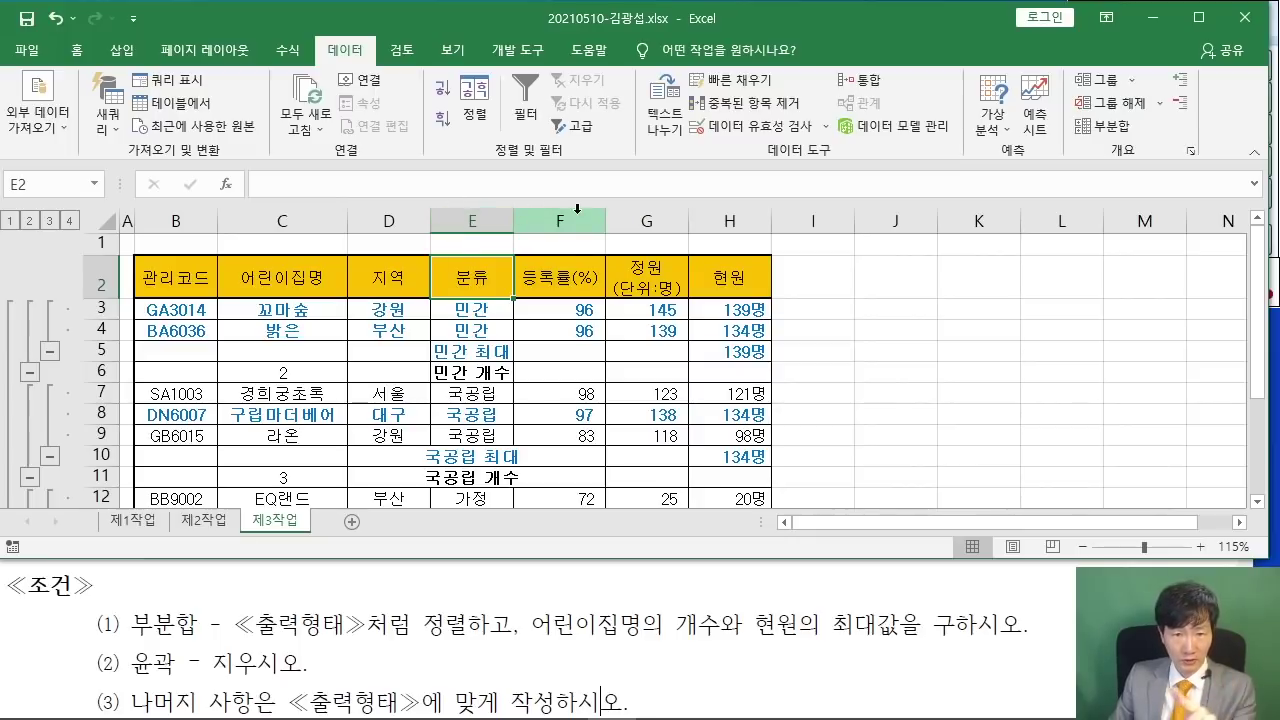
- Widen column E to fit the subtotal labels, checking the outline-removal condition in the task sheet
double_click(514, 217)
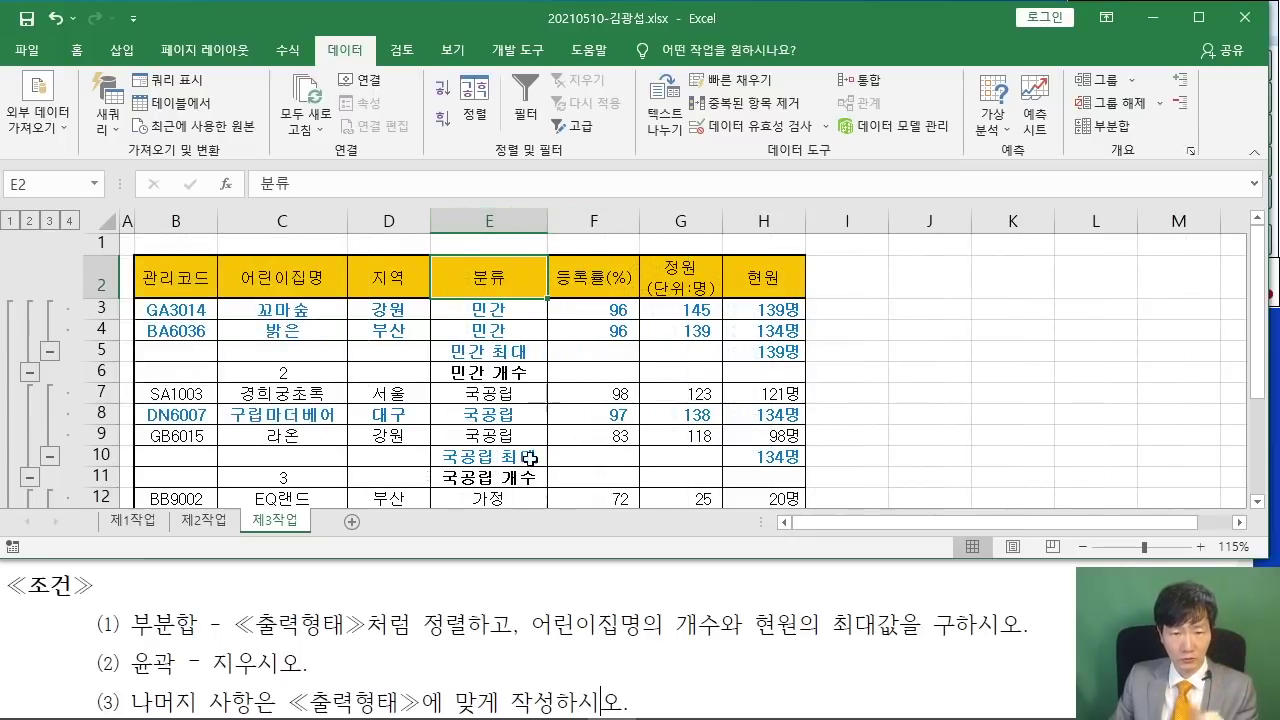
scroll(197, 632, "down", 1)
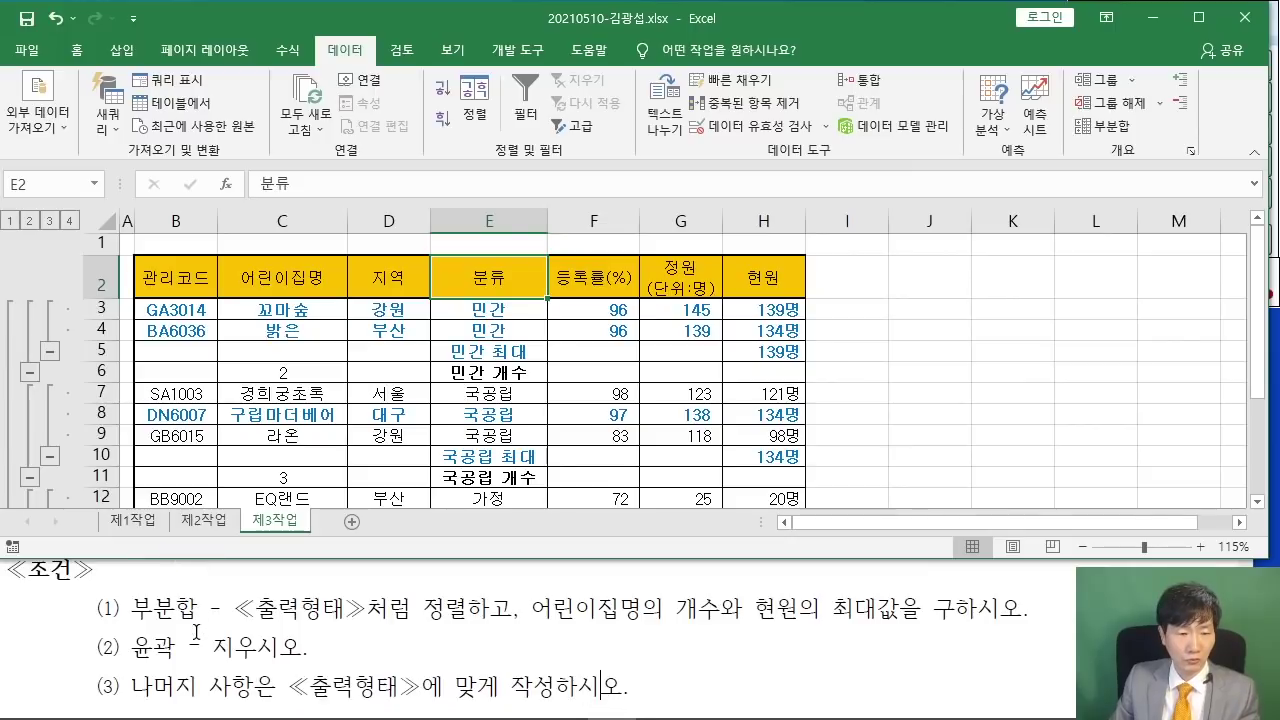
left_click_drag(134, 650, 302, 655)
left_click(332, 655)
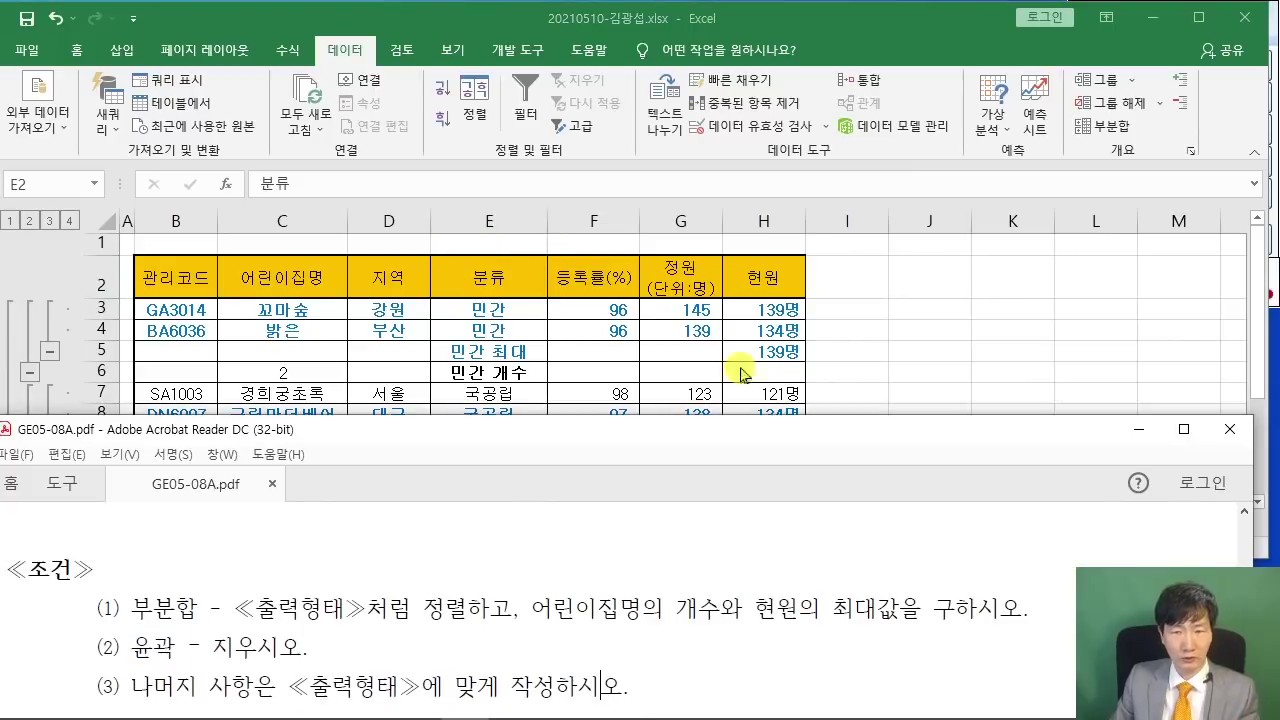
left_click(869, 326)
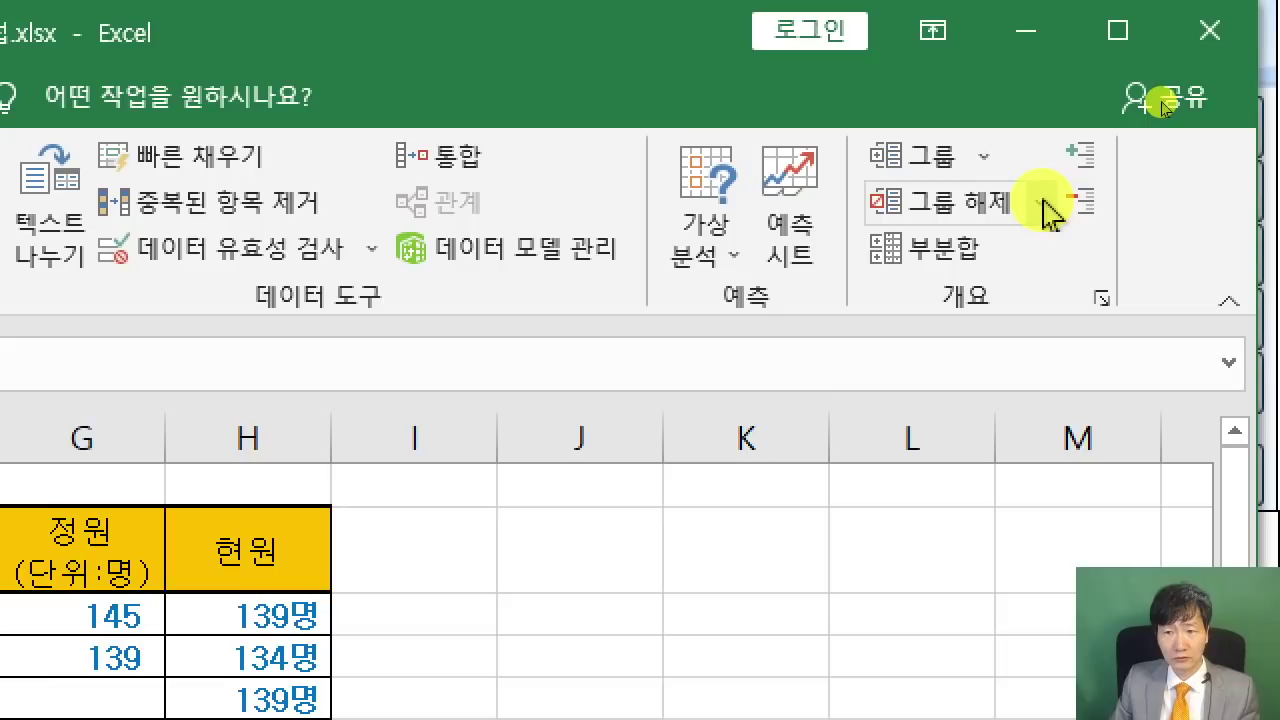
- Remove the outline with 그룹 해제 > 개요 지우기, then bring the task PDF forward
left_click(1045, 207)
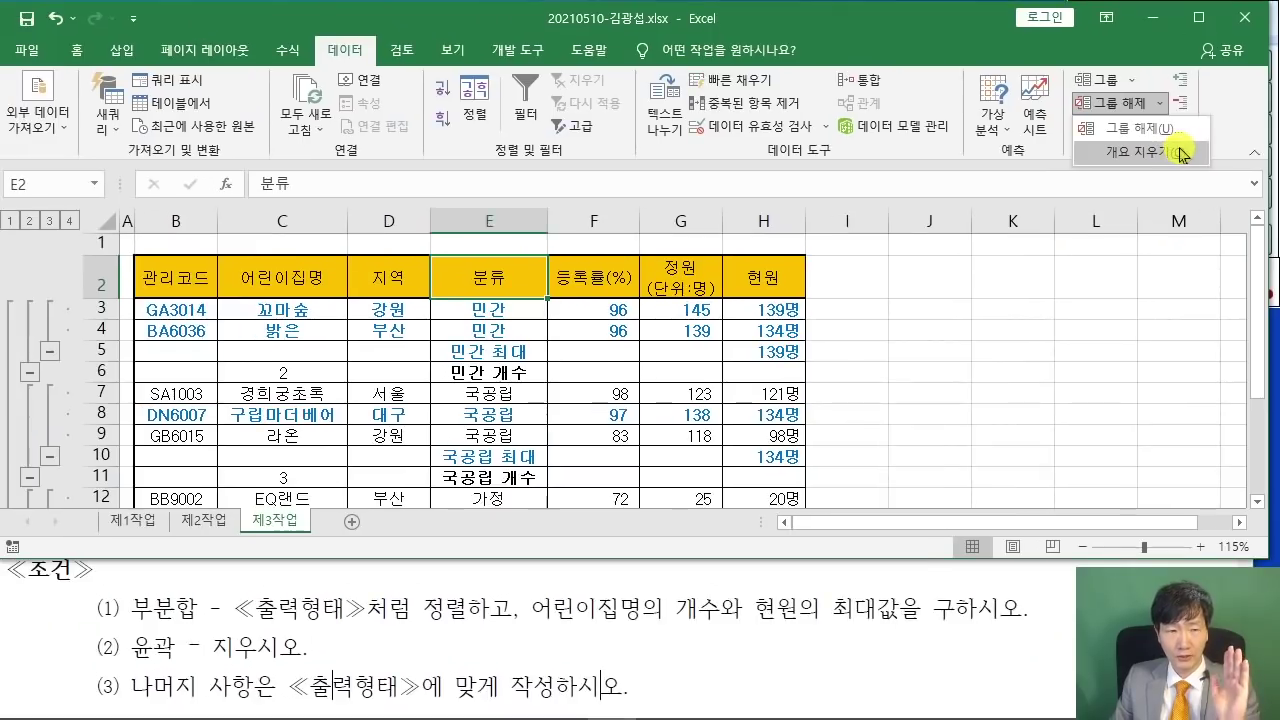
left_click(1180, 153)
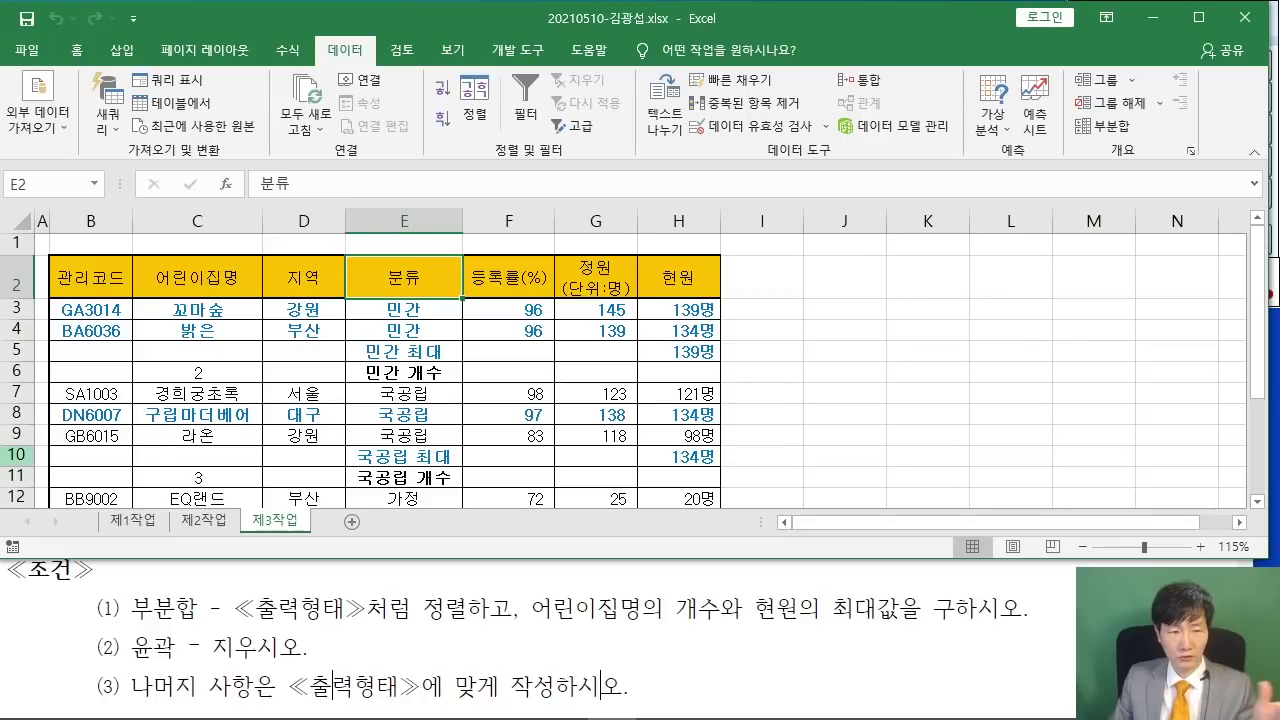
left_click(826, 395)
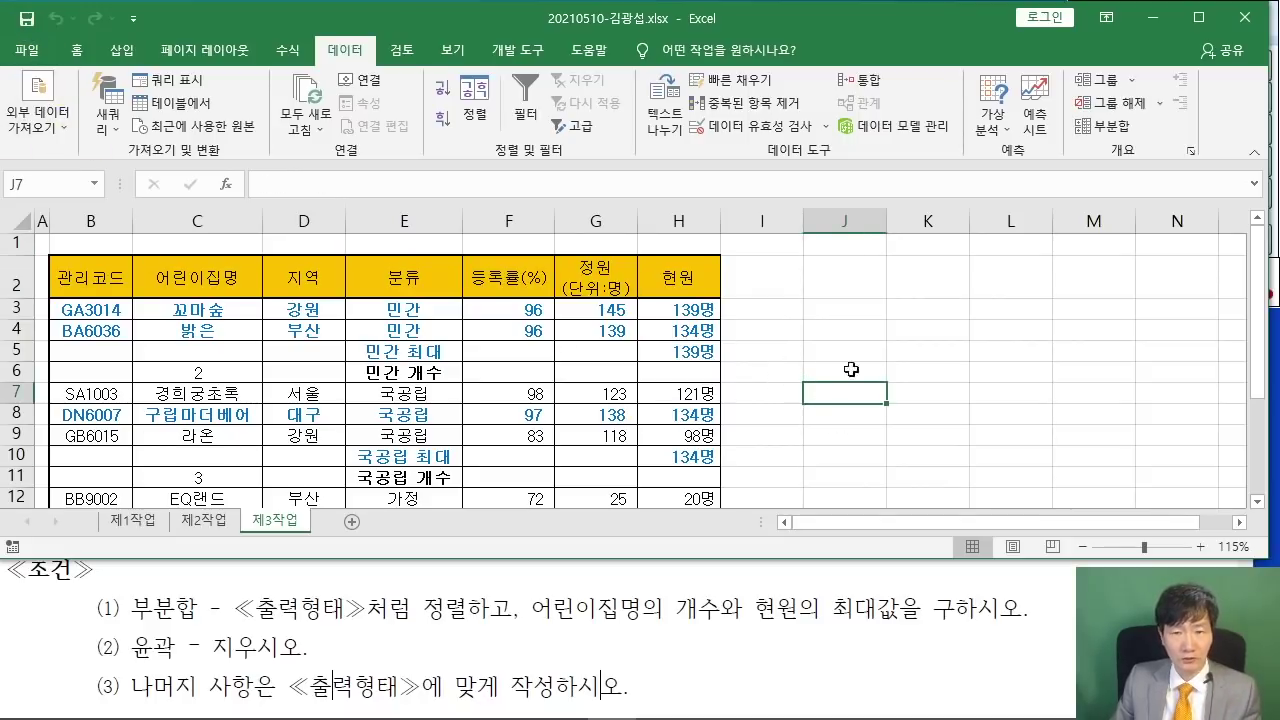
left_click(901, 371)
scroll(867, 354, "down", 3)
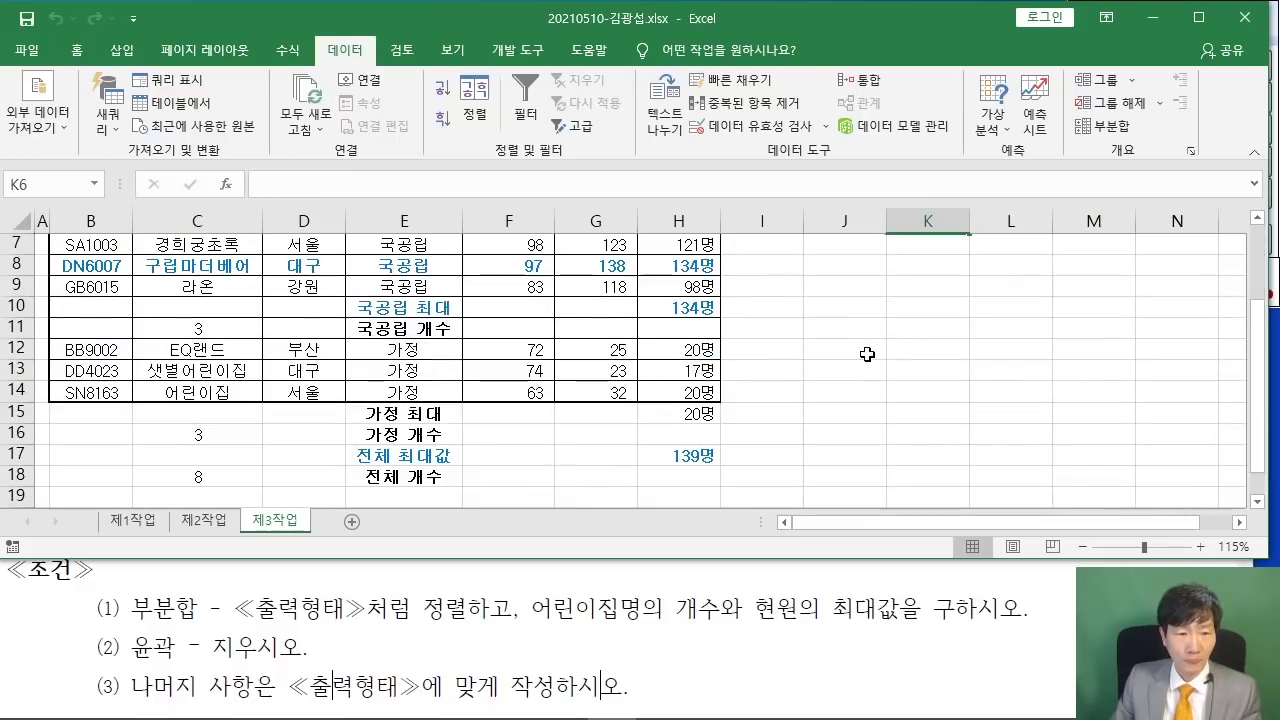
scroll(867, 354, "up", 2)
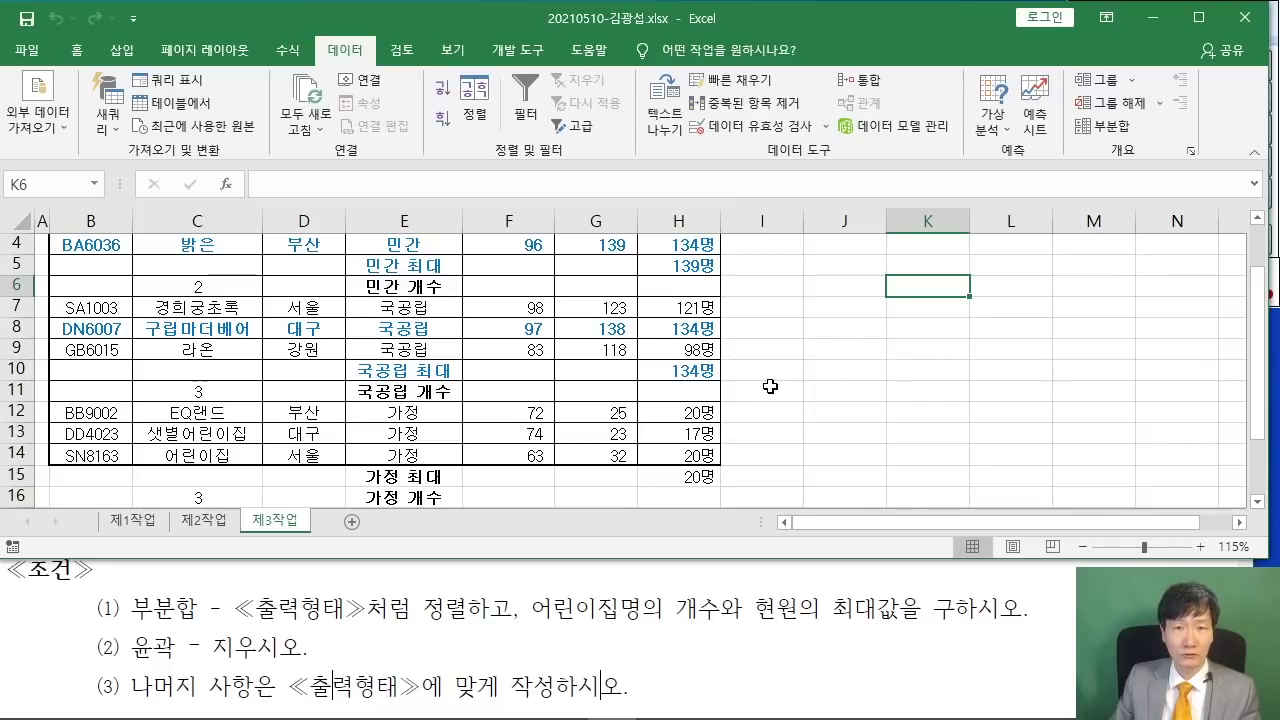
left_click(495, 610)
scroll(491, 617, "down", 3)
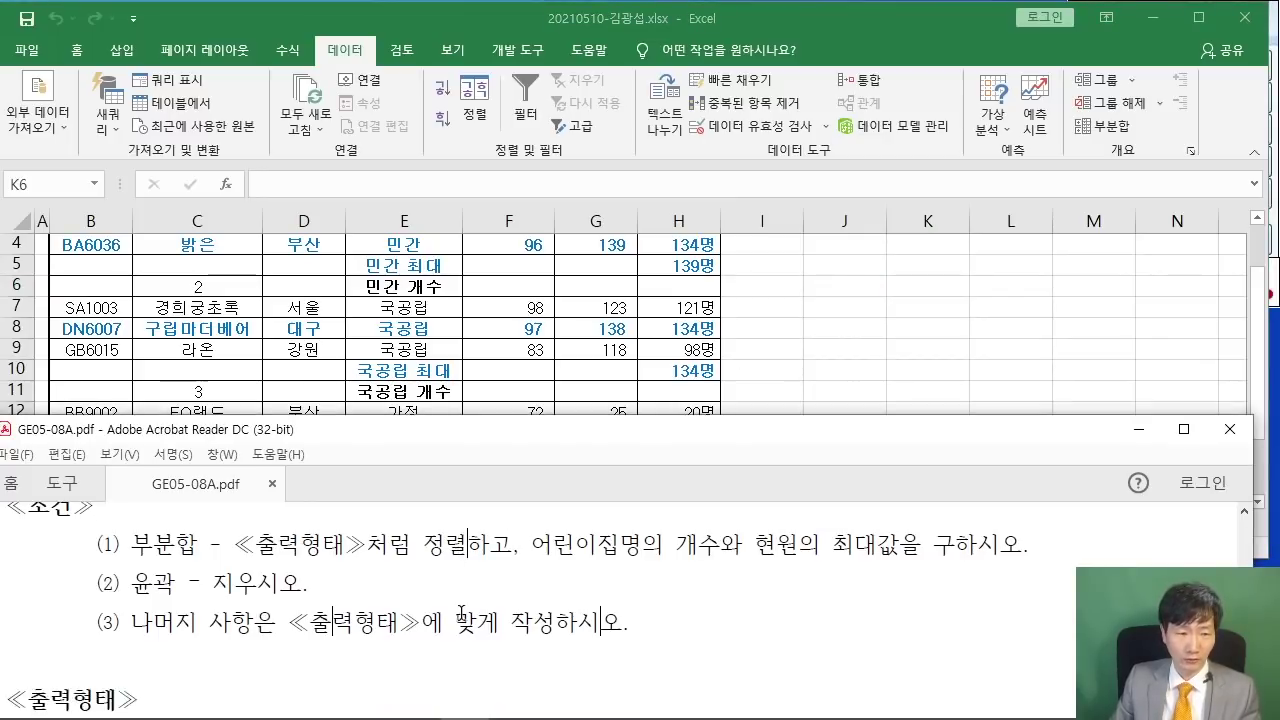
- Maximize the PDF viewer and scroll to the 제4작업 그래프 conditions
left_click(1184, 428)
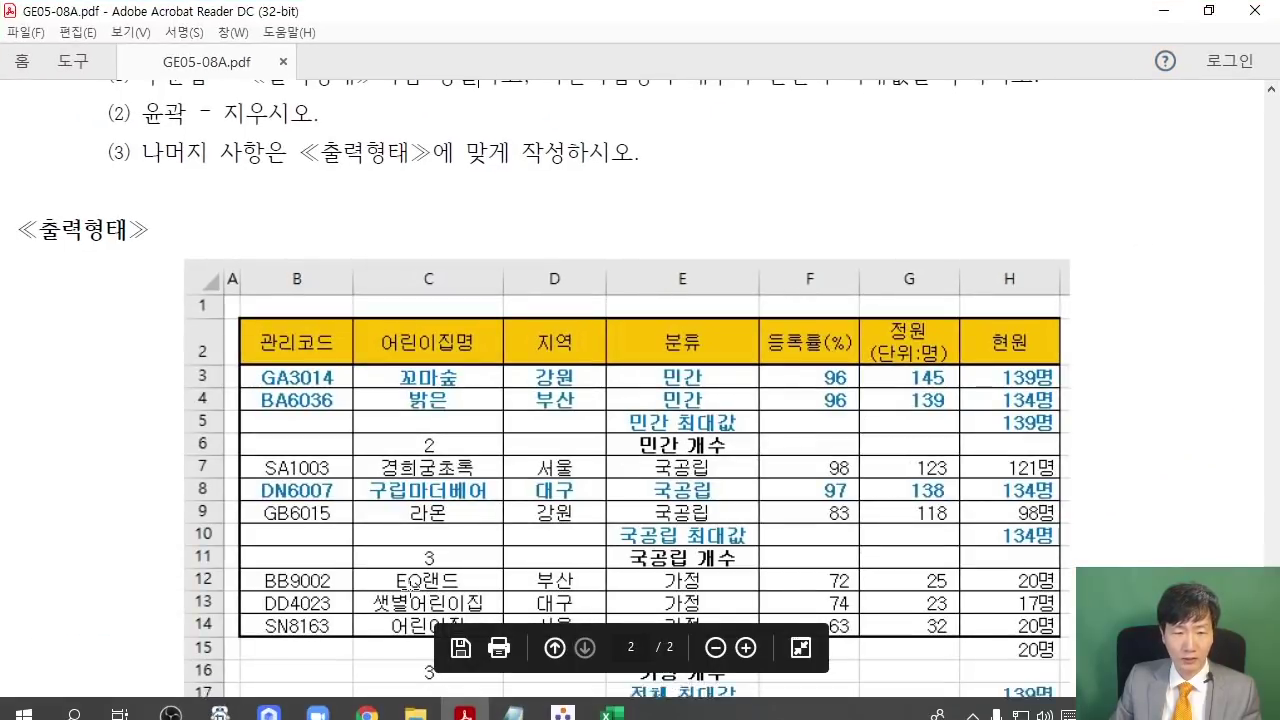
left_click_drag(454, 712, 917, 710)
scroll(666, 329, "up", 9)
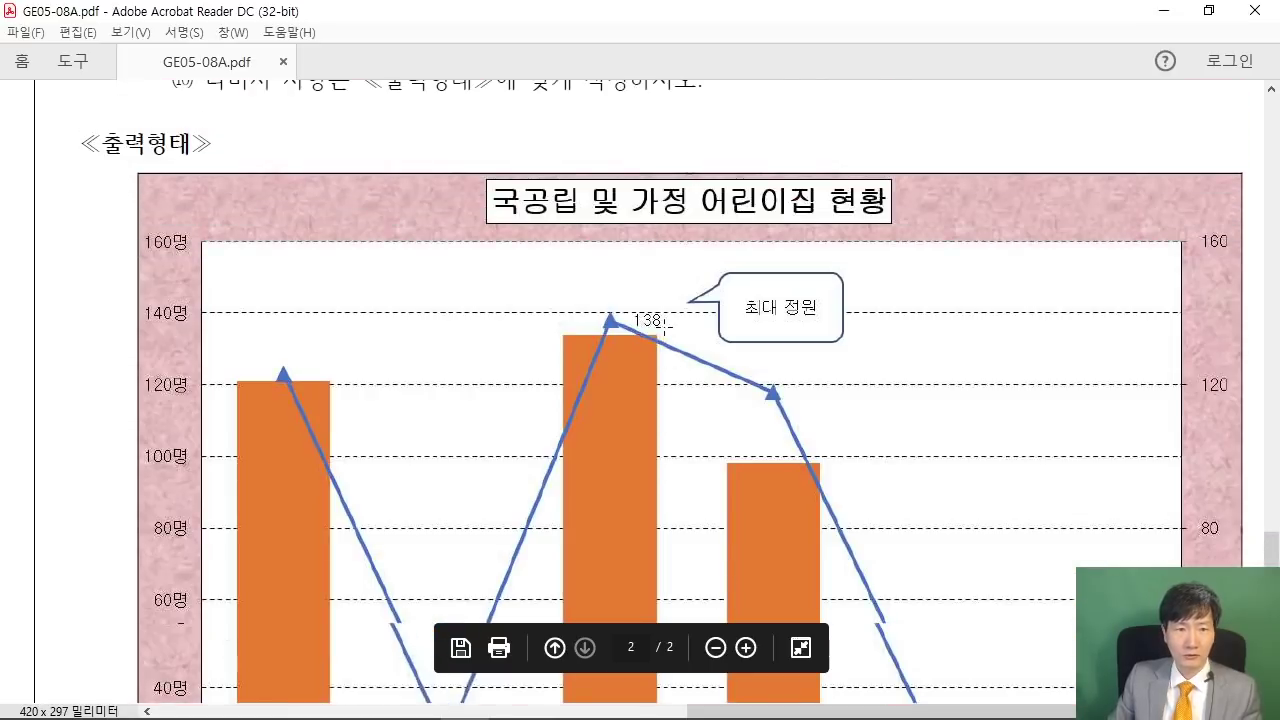
scroll(661, 327, "up", 10)
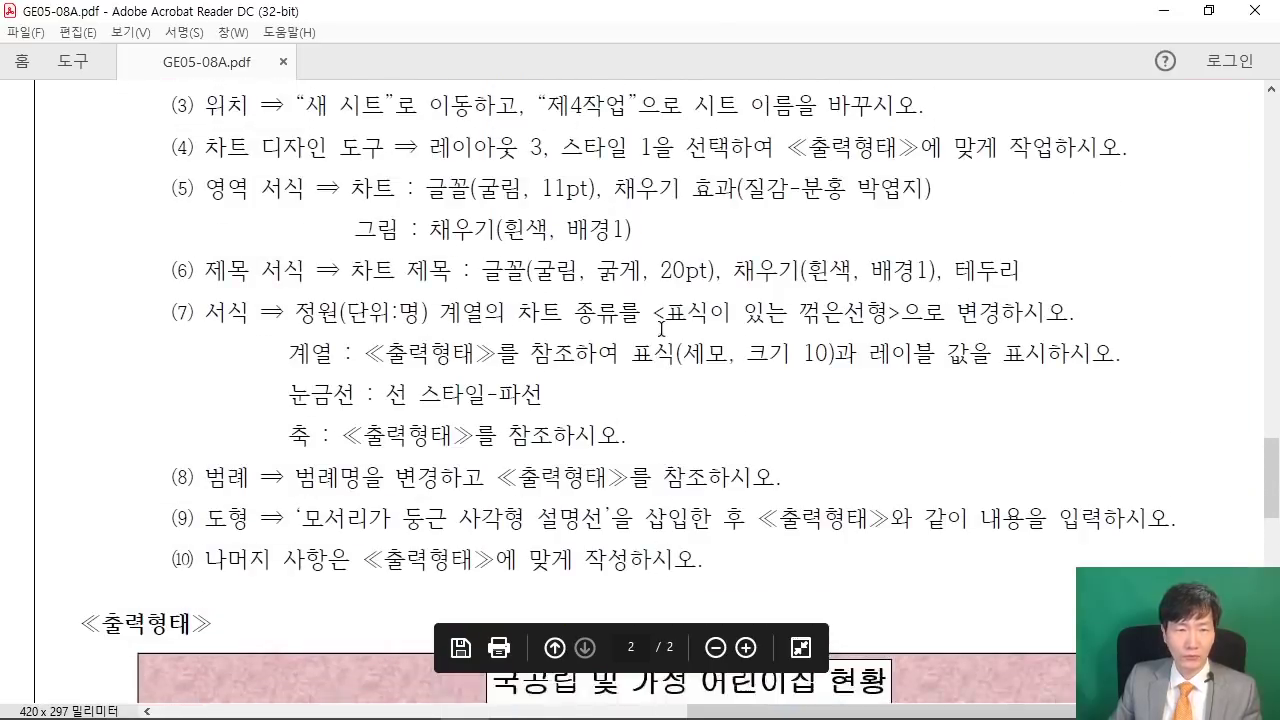
scroll(661, 331, "up", 2)
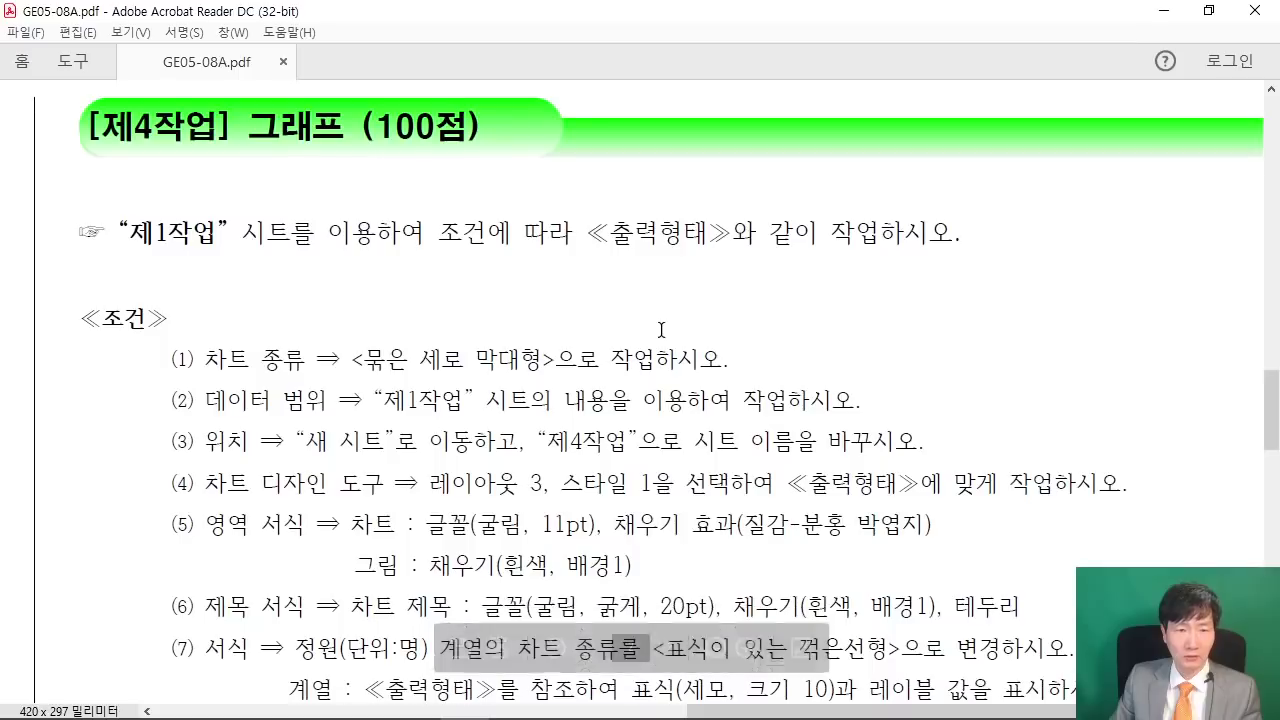
- Mark the chart type and data range conditions, then restore the PDF window down
left_click_drag(206, 357, 600, 365)
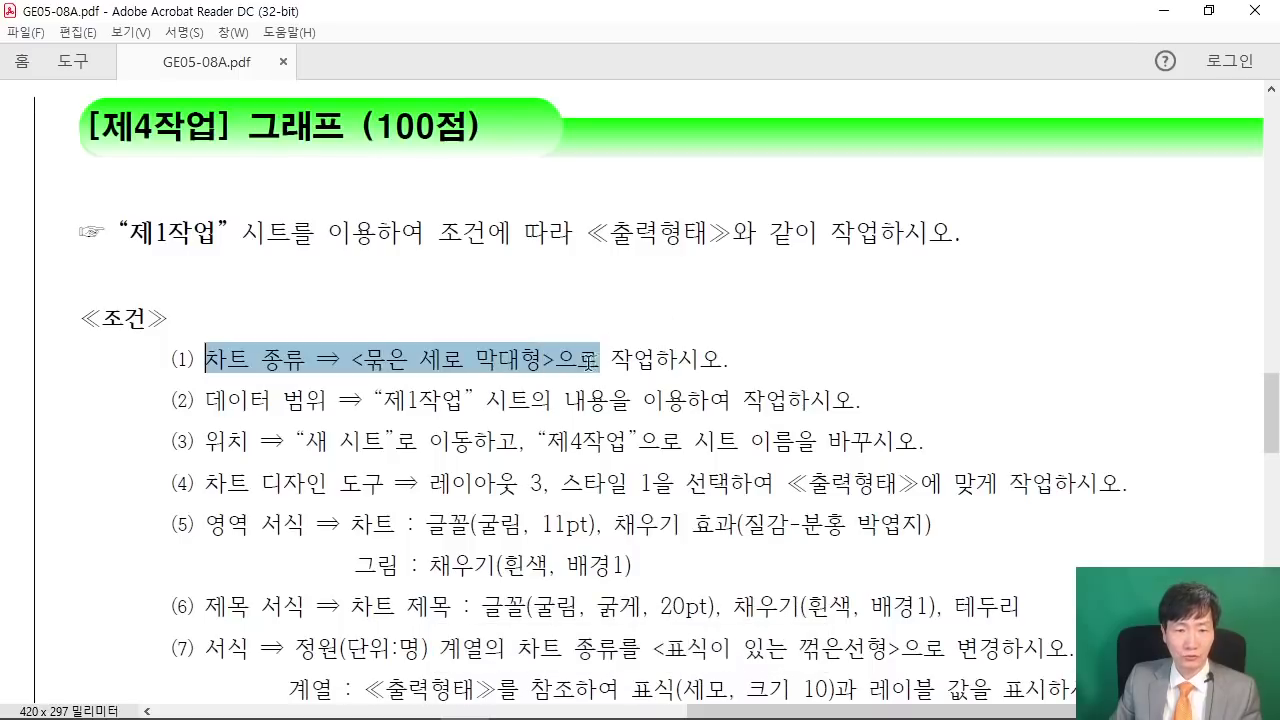
double_click(355, 400)
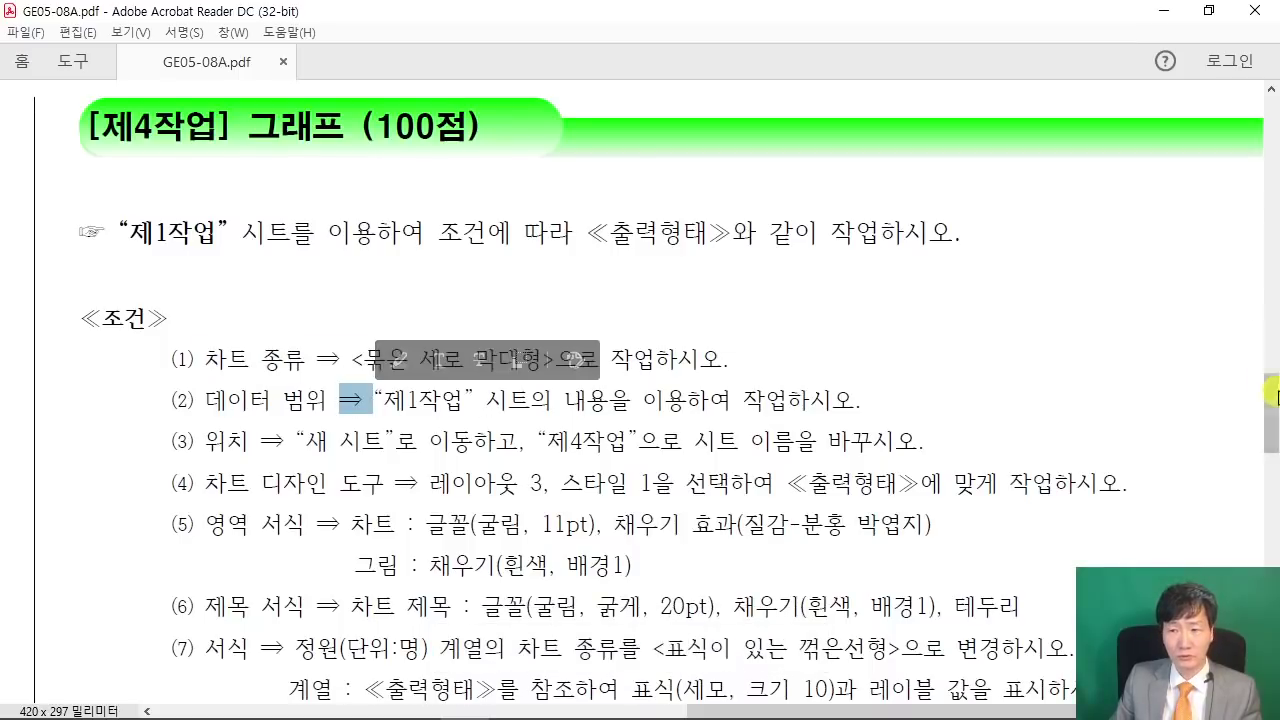
left_click_drag(1270, 424, 1270, 576)
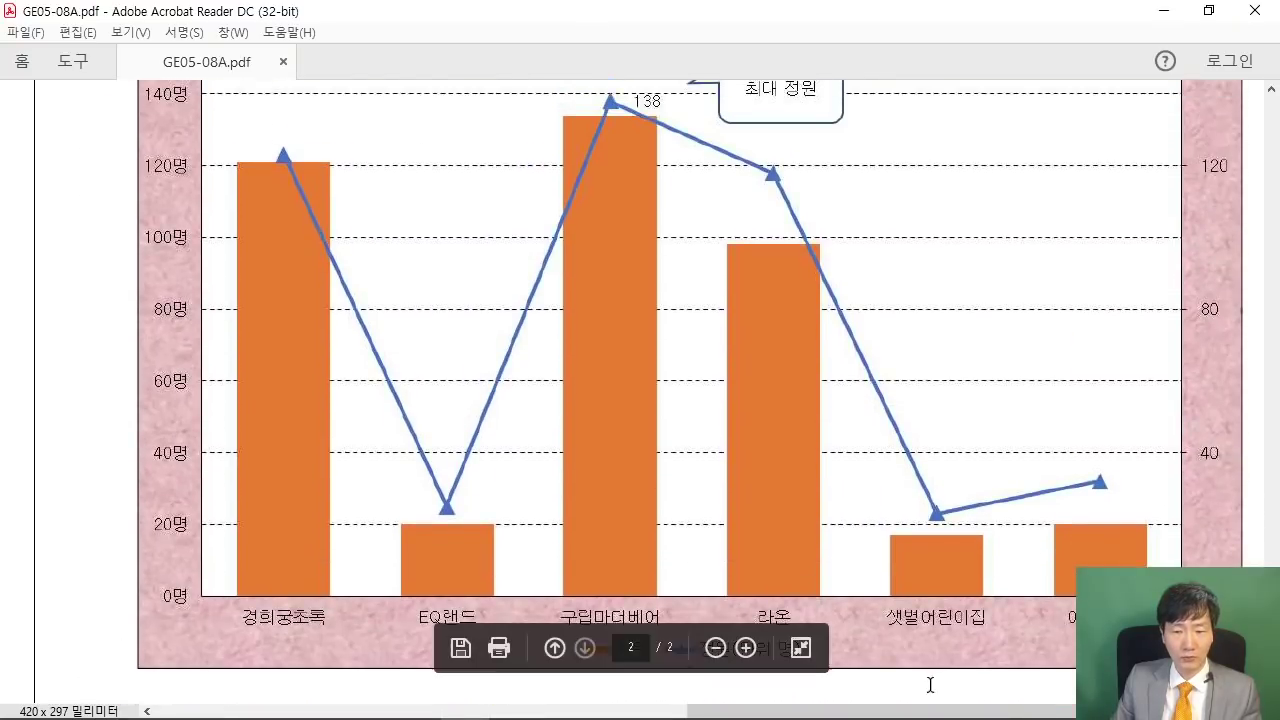
left_click_drag(930, 710, 958, 710)
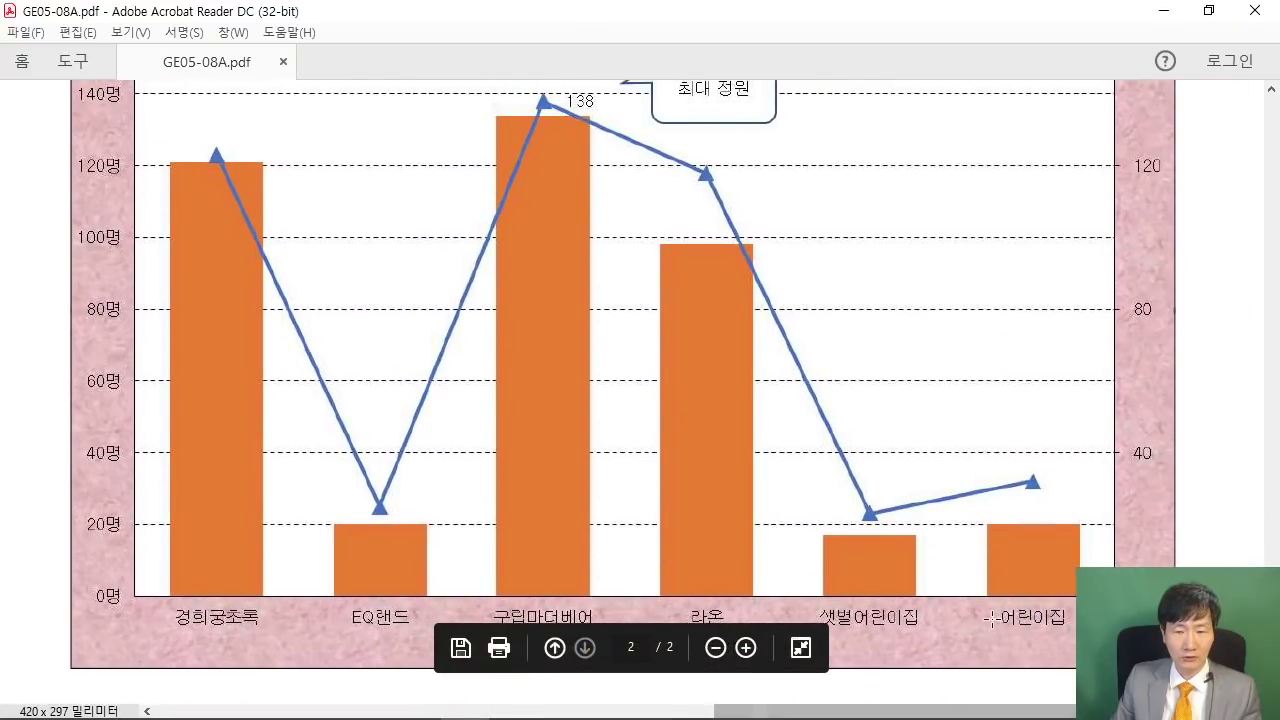
scroll(992, 620, "up", 1)
left_click(1210, 12)
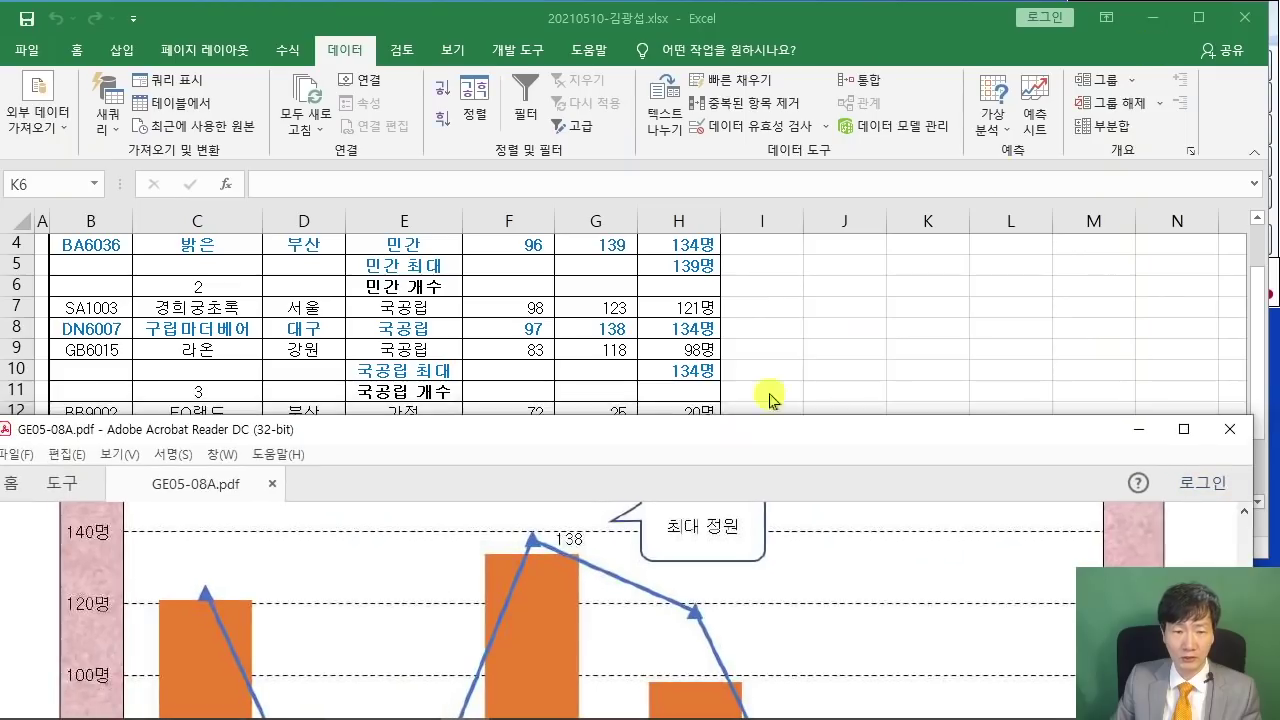
- Show the full 제1작업 table in Excel with the selection cleared and the ribbon collapsed
scroll(694, 590, "down", 8)
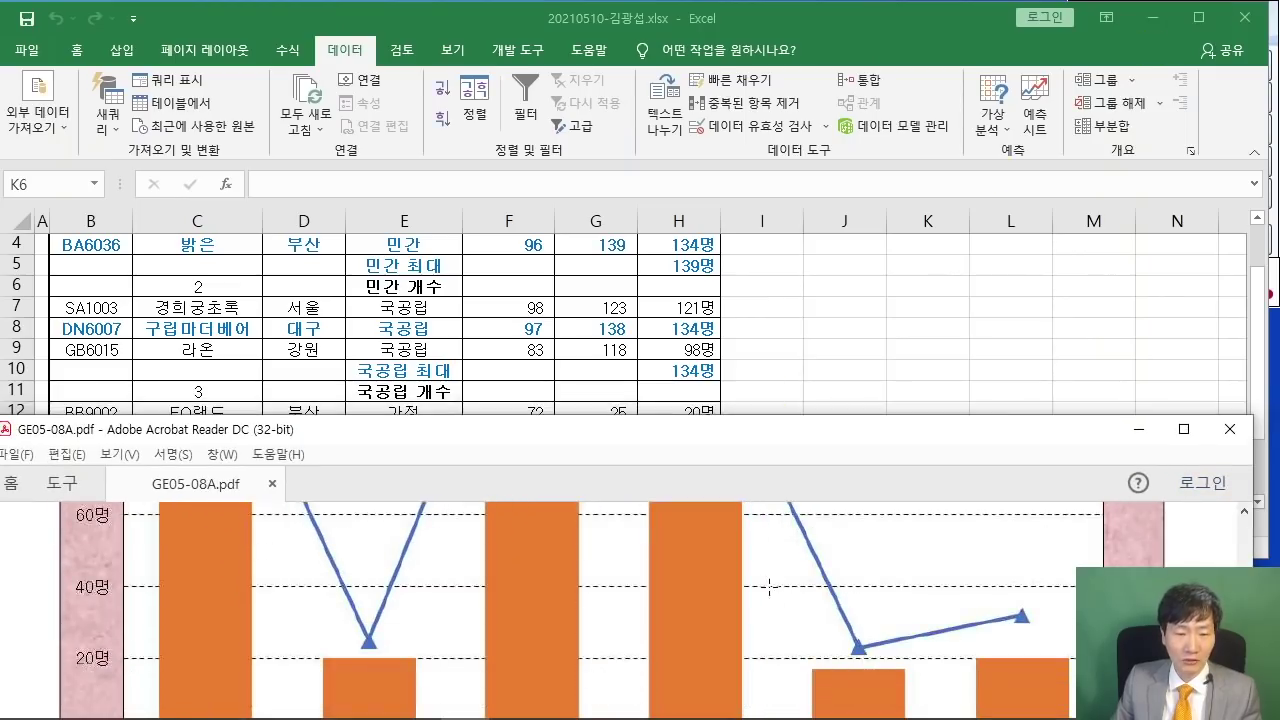
left_click(866, 340)
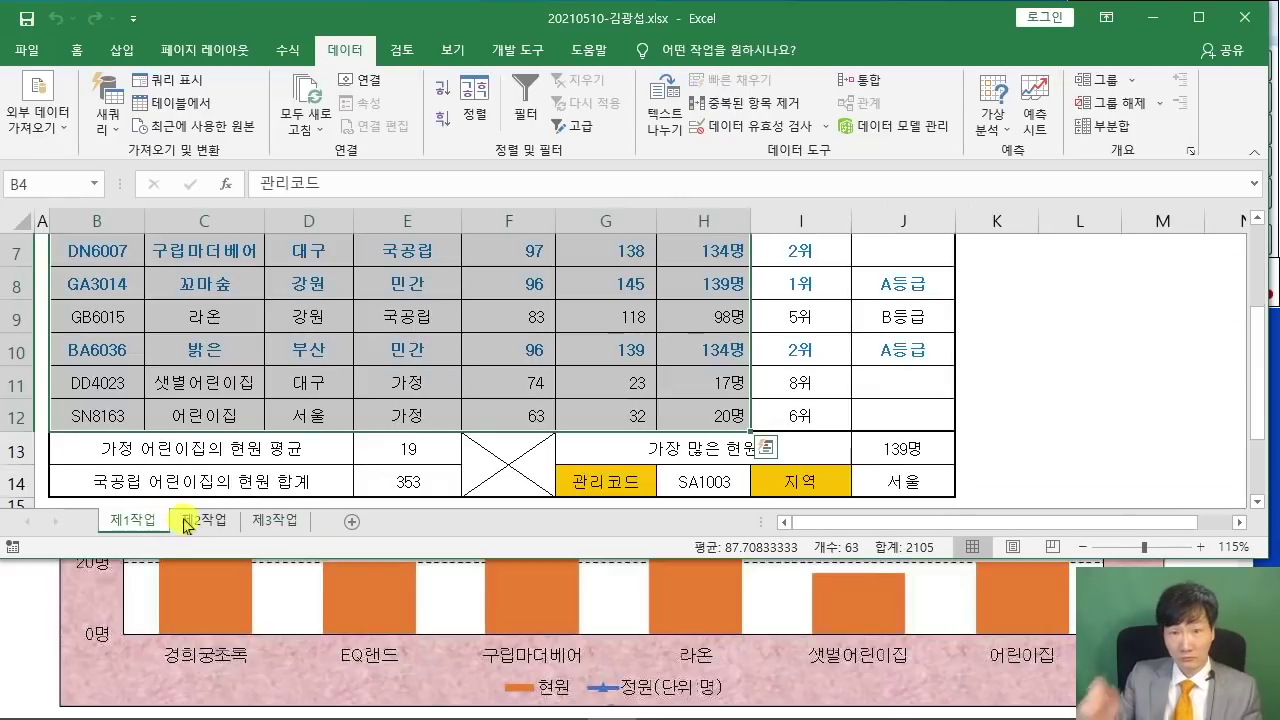
left_click(366, 360)
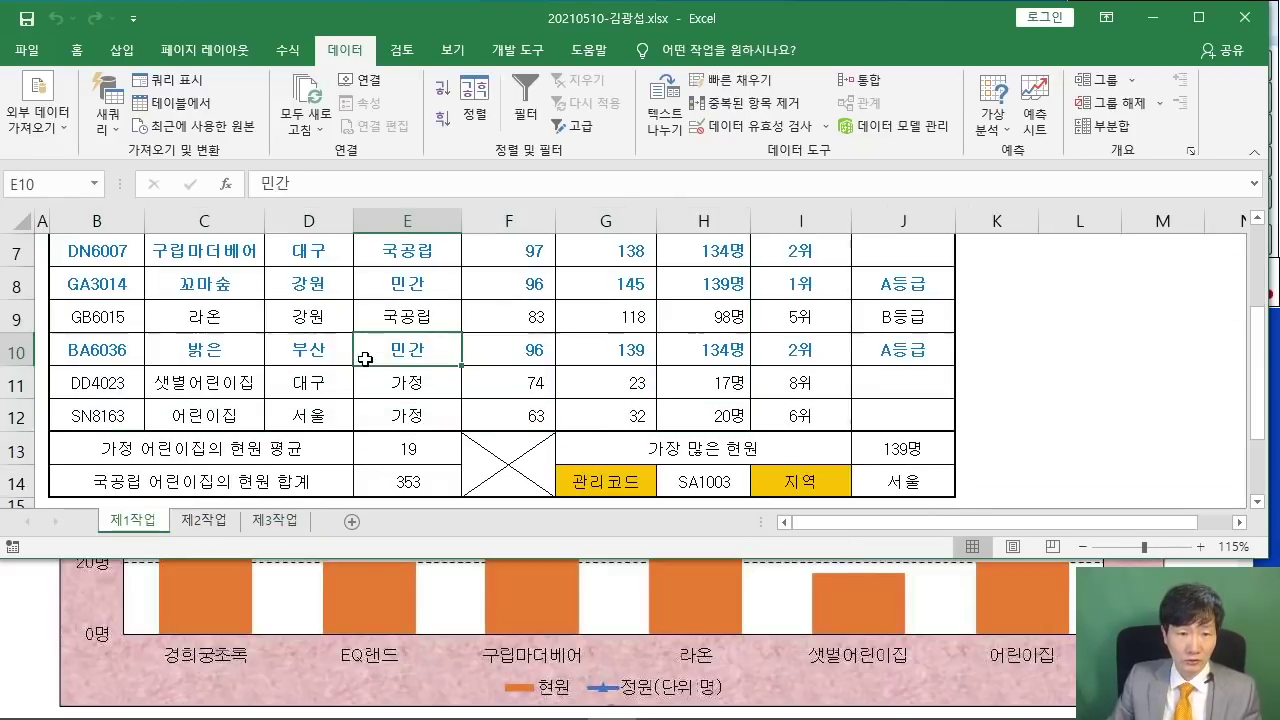
scroll(366, 360, "up", 2)
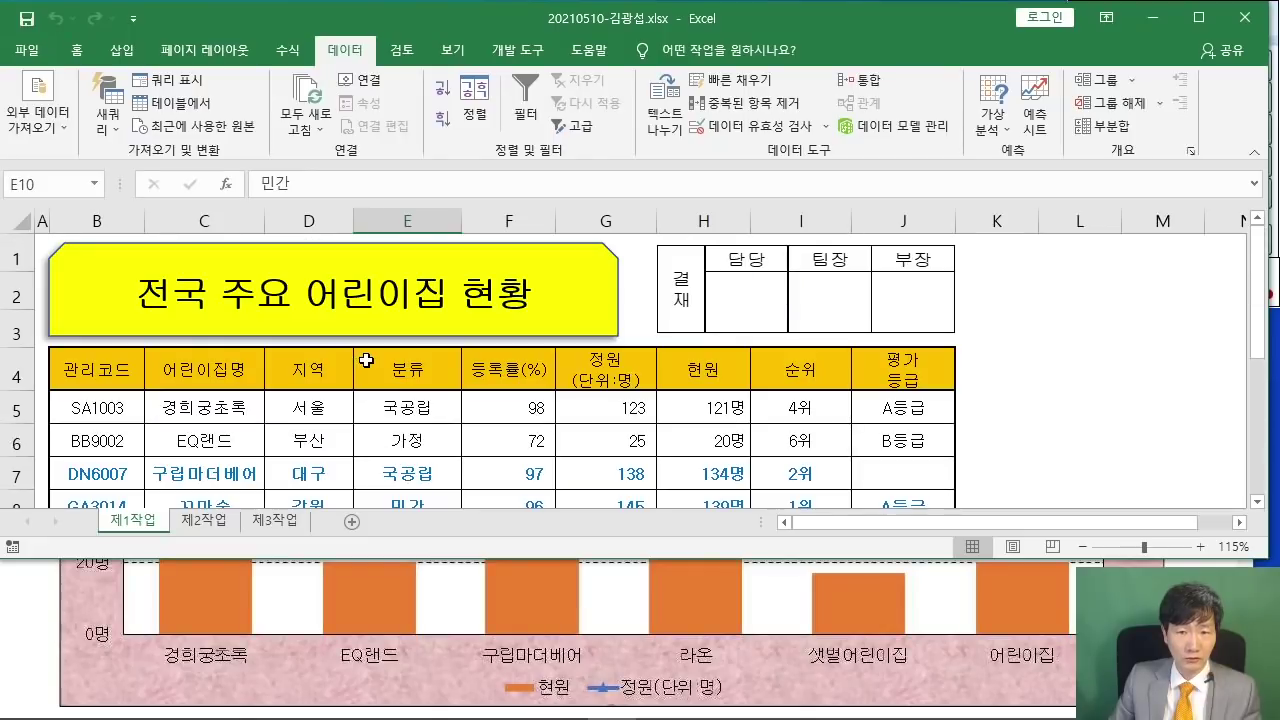
scroll(366, 360, "down", 2)
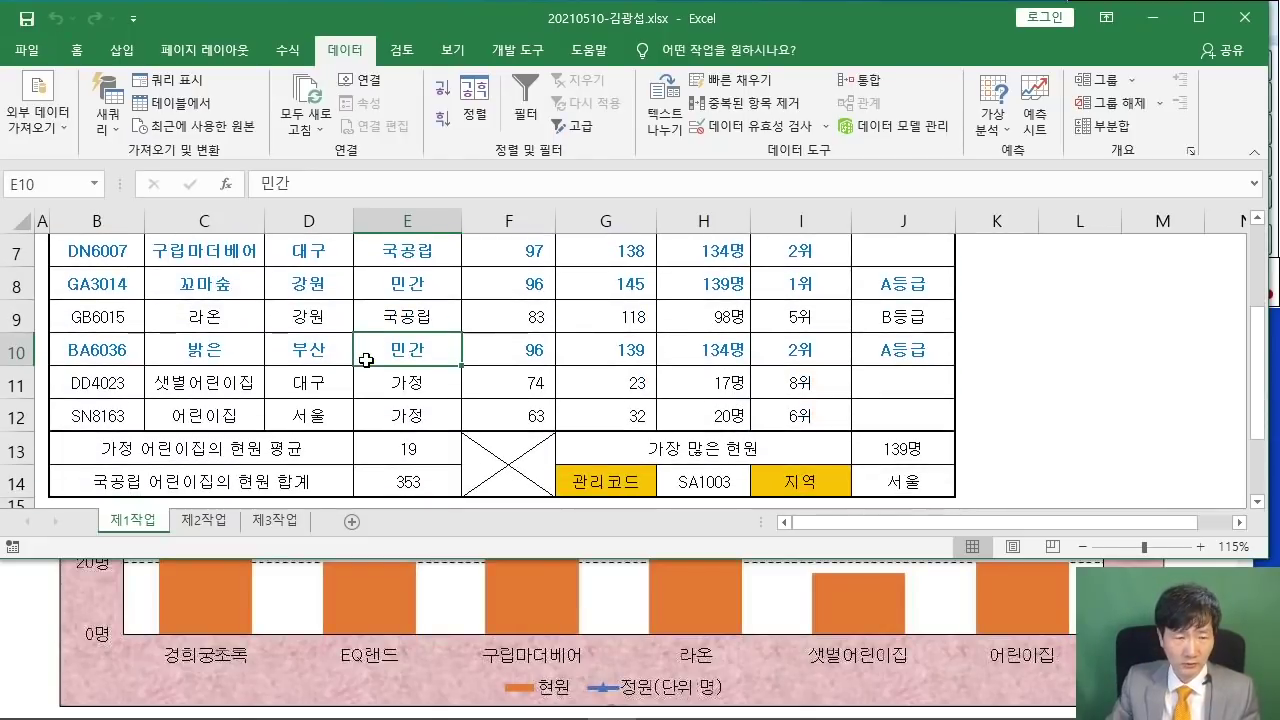
scroll(295, 419, "up", 2)
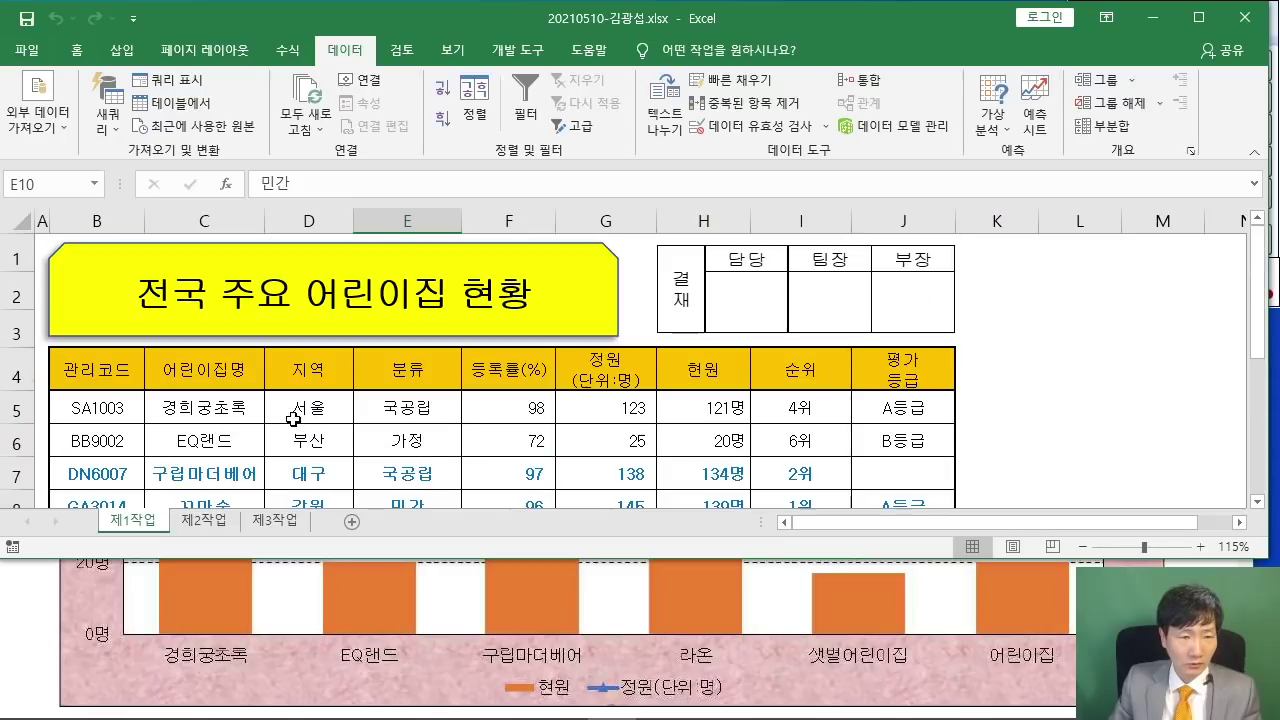
double_click(340, 49)
left_click(343, 377)
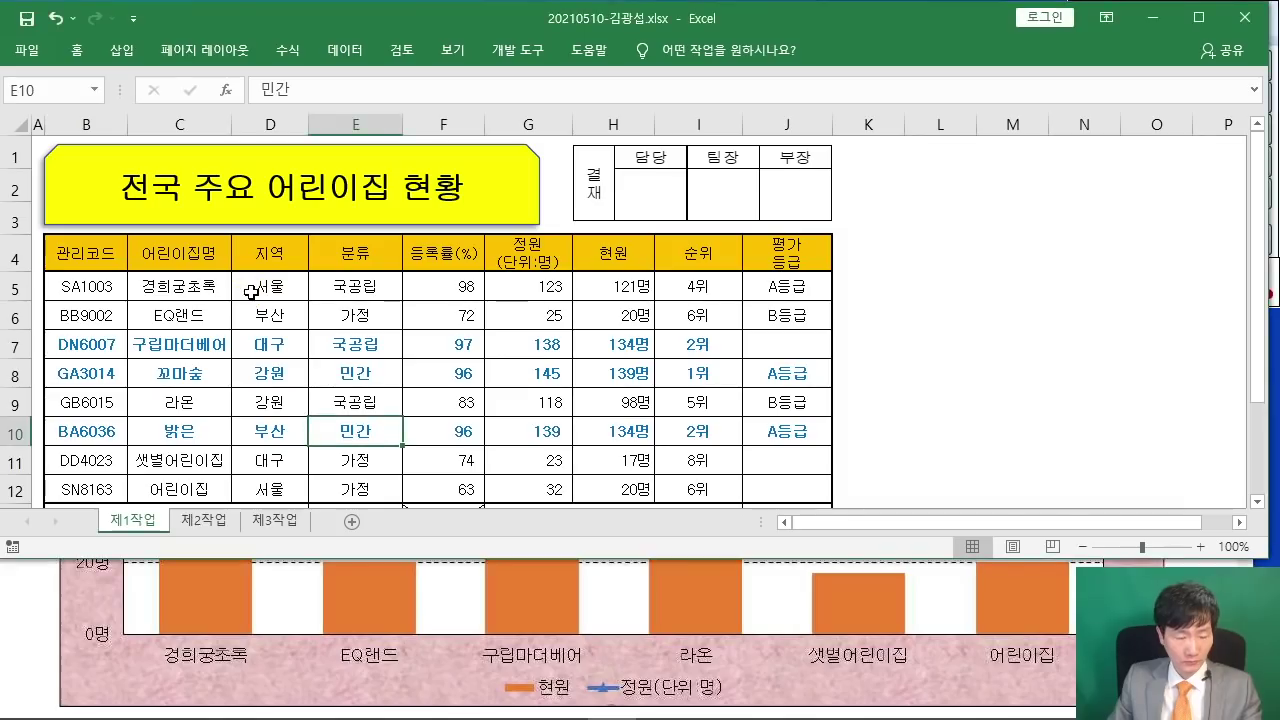
key("ctrl+2")
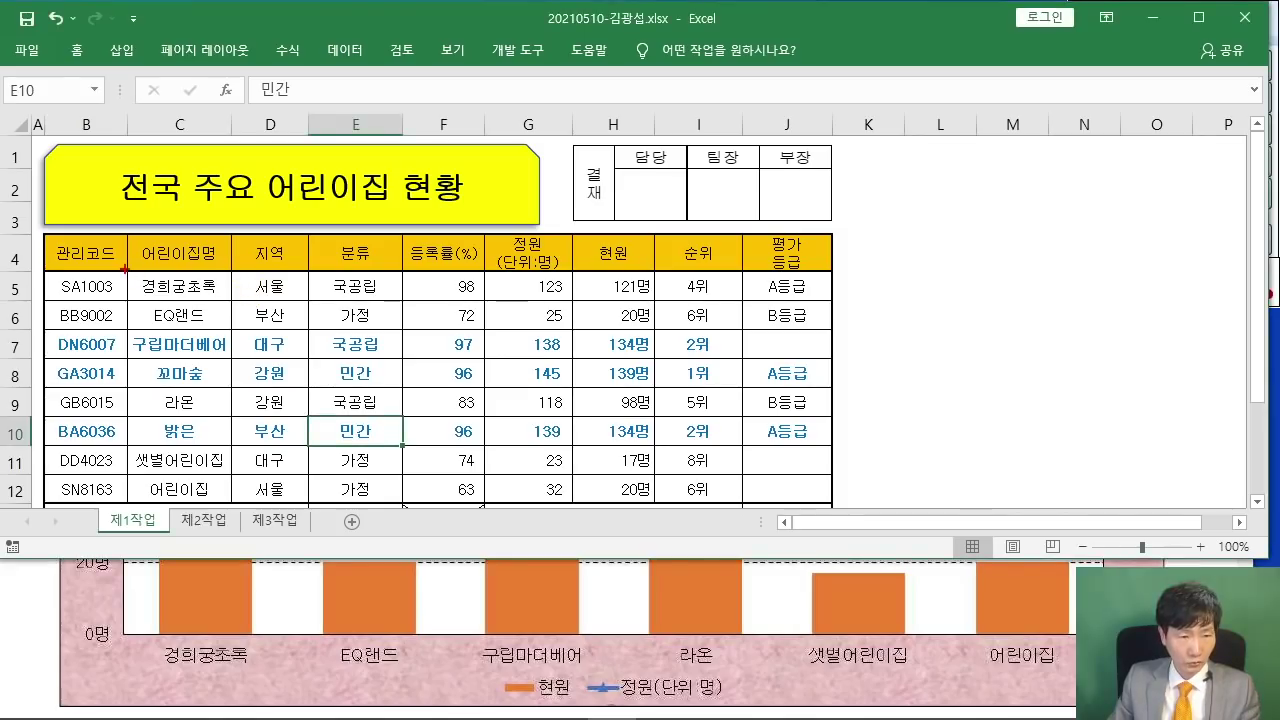
left_click_drag(126, 268, 233, 298)
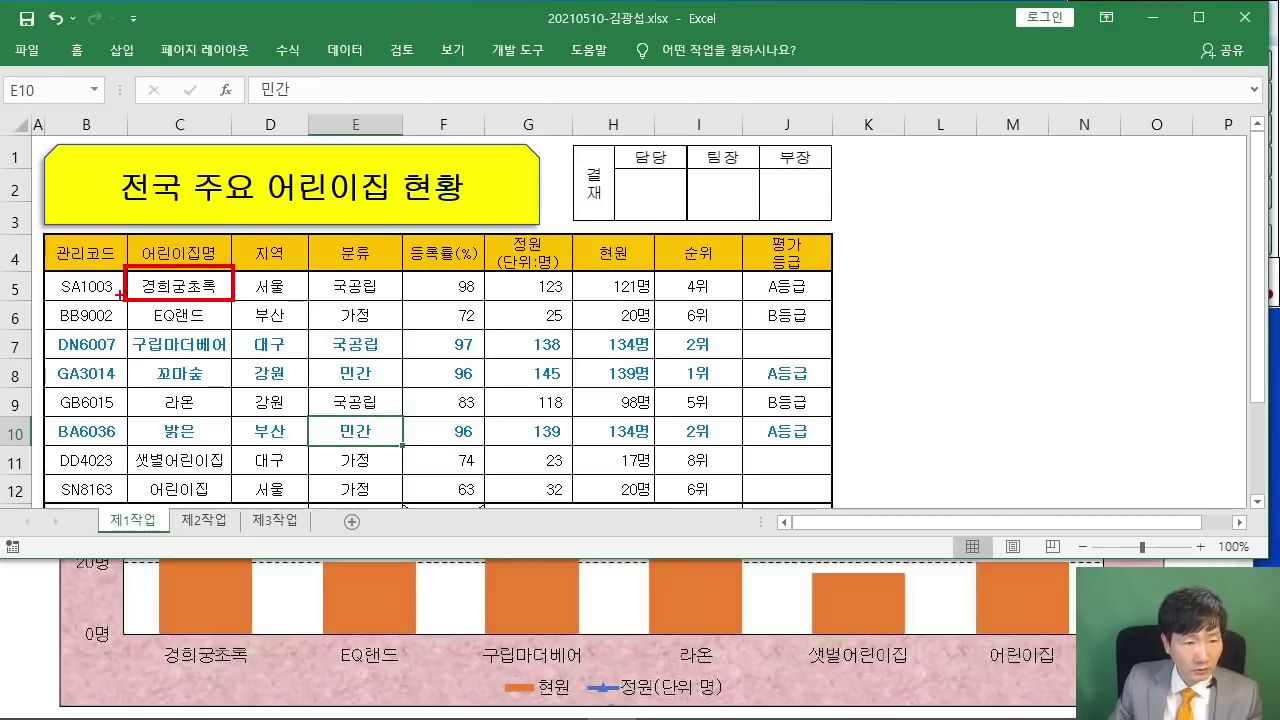
left_click_drag(119, 295, 236, 329)
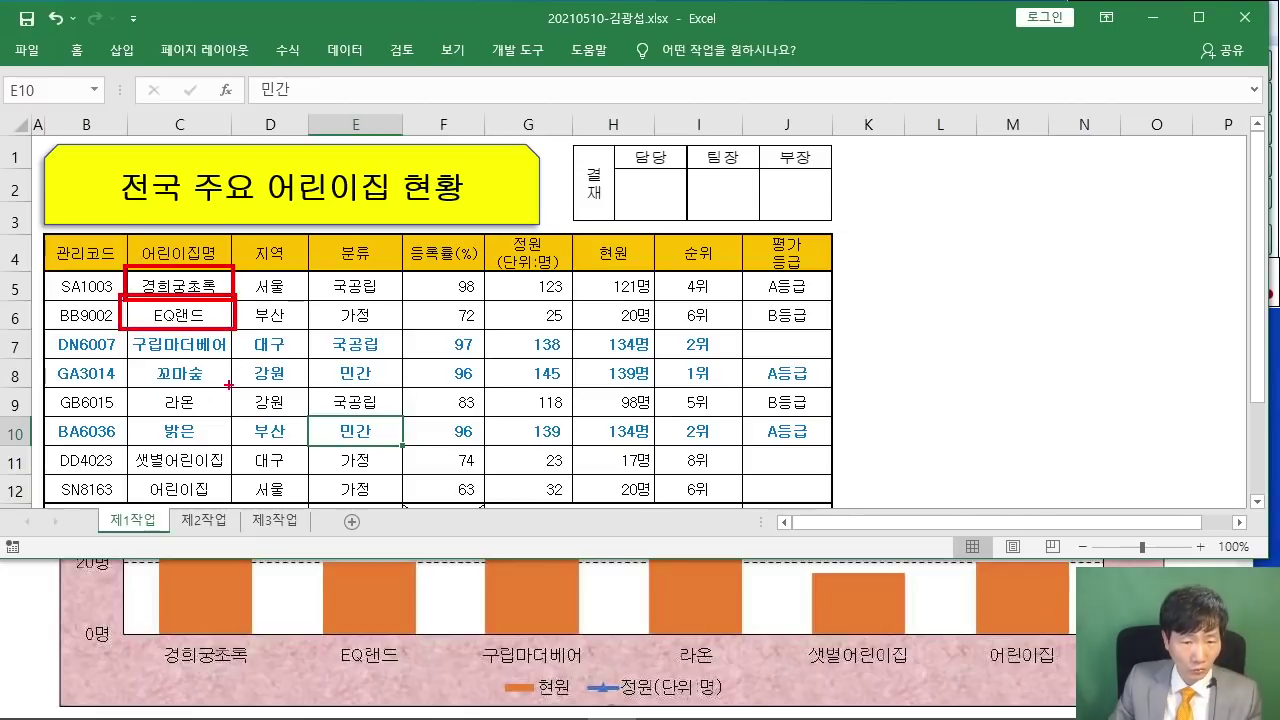
left_click_drag(123, 327, 243, 360)
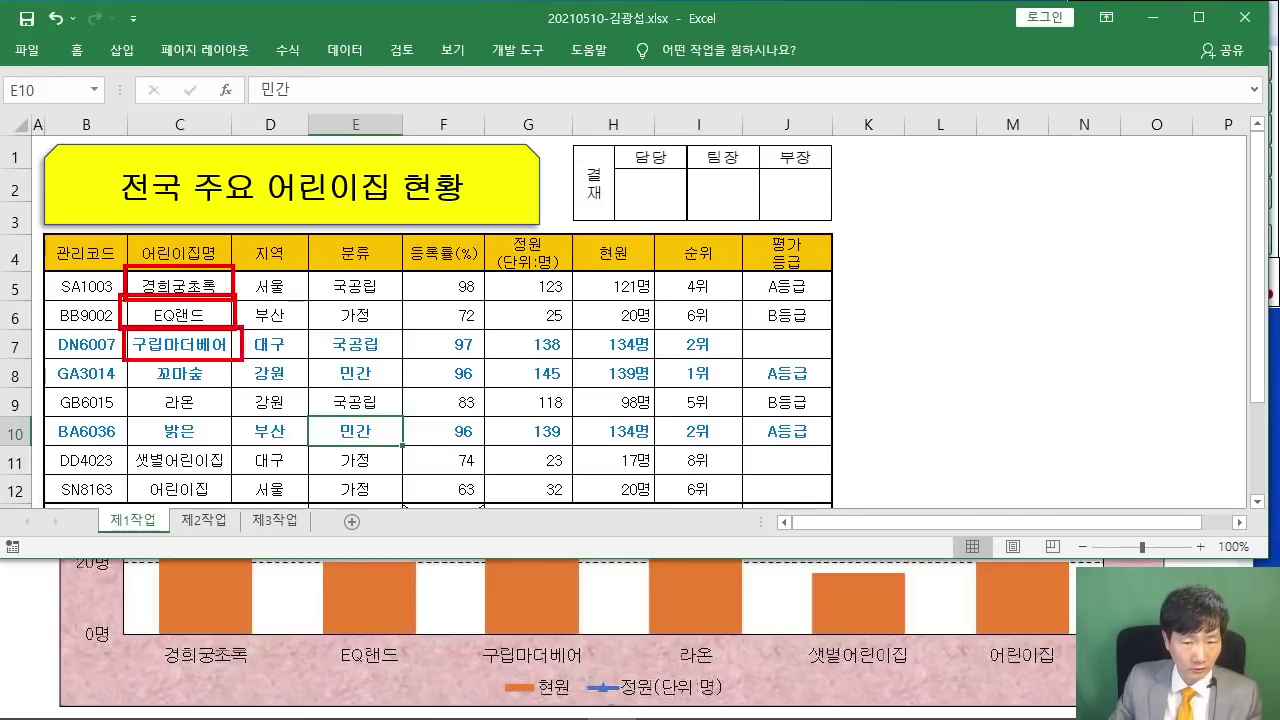
left_click_drag(89, 372, 276, 371)
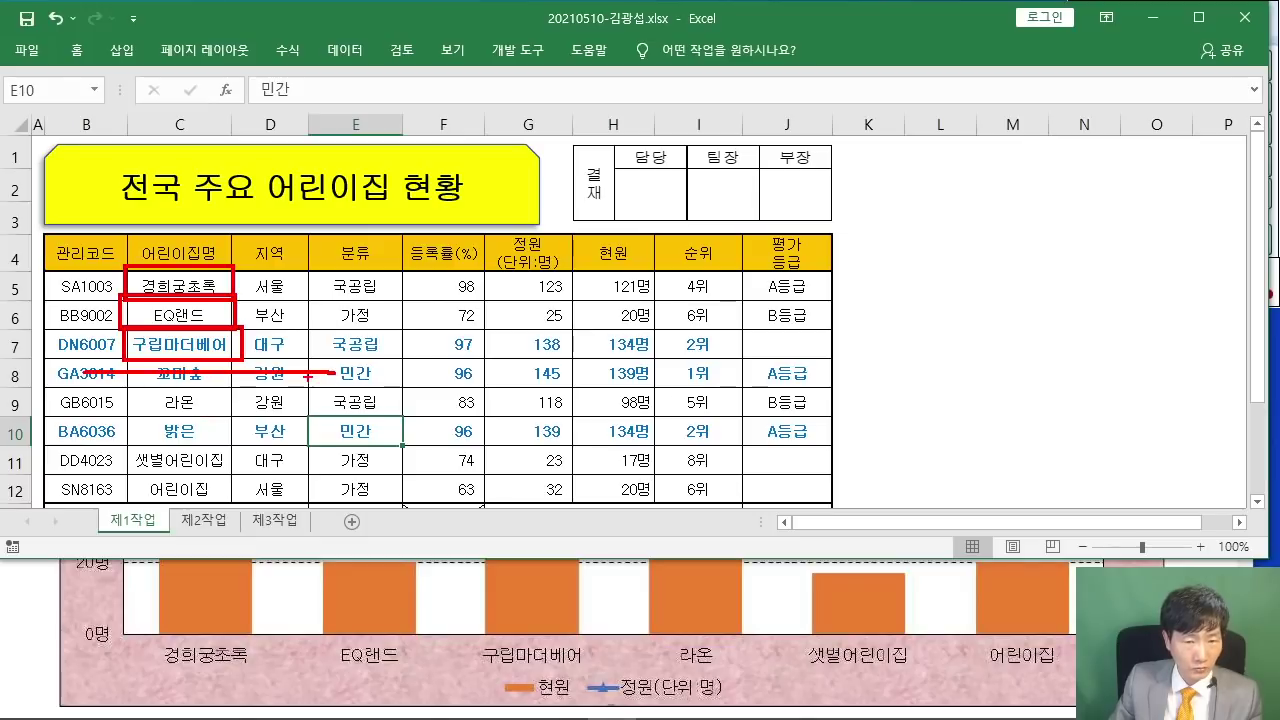
left_click_drag(139, 400, 234, 414)
mouse_move(90, 437)
left_mouse_down()
mouse_move(72, 435)
mouse_move(330, 427)
left_mouse_up()
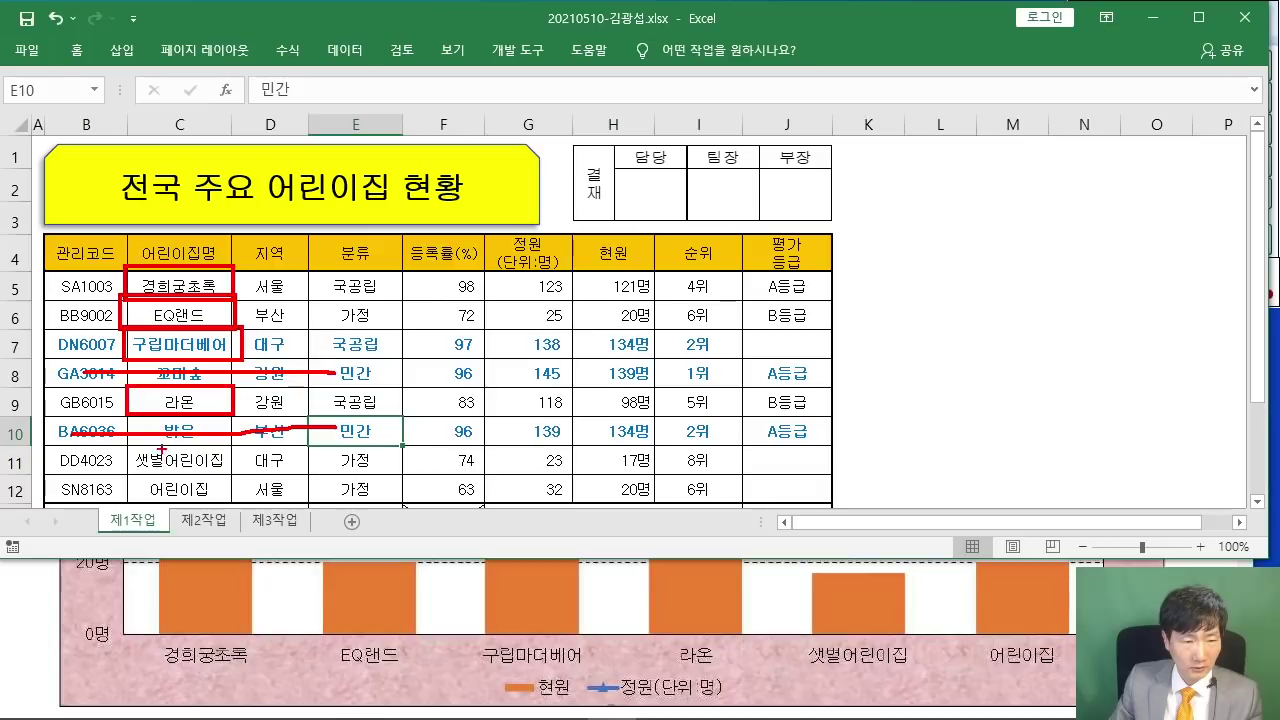
left_click_drag(128, 451, 232, 503)
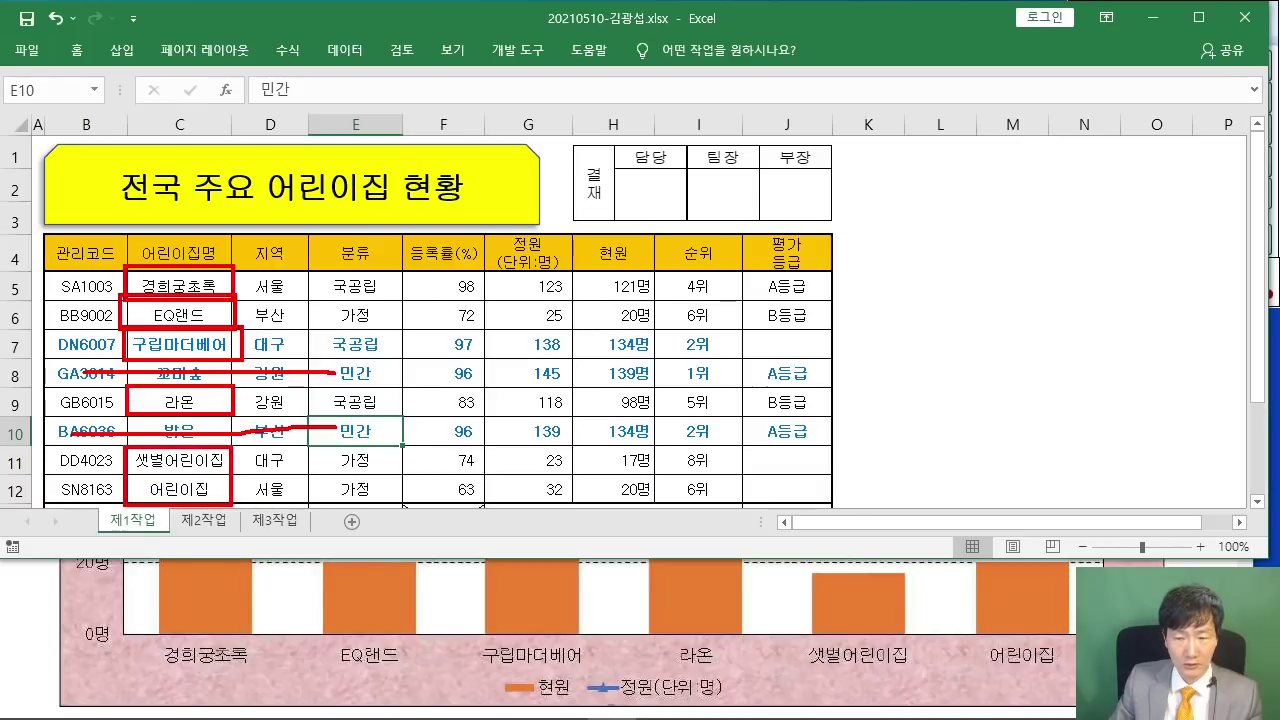
left_click_drag(628, 174, 636, 238)
left_click_drag(594, 178, 660, 245)
left_click_drag(612, 156, 637, 233)
left_click_drag(620, 285, 648, 307)
mouse_move(632, 272)
left_mouse_down()
mouse_move(635, 341)
mouse_move(650, 328)
left_mouse_up()
left_click_drag(700, 170, 745, 168)
left_click_drag(722, 170, 720, 203)
mouse_move(705, 205)
left_mouse_down()
mouse_move(740, 200)
mouse_move(700, 230)
left_mouse_up()
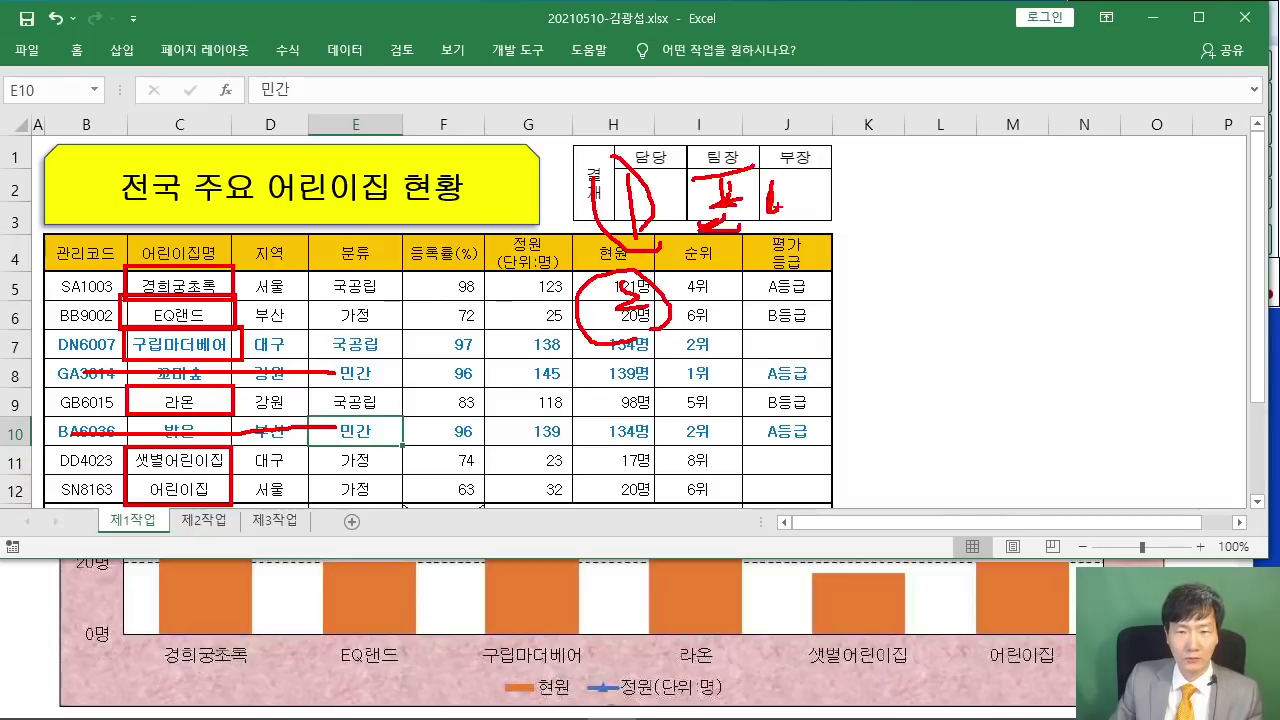
left_click_drag(772, 192, 868, 236)
left_click_drag(880, 168, 954, 218)
mouse_move(716, 268)
left_mouse_down()
mouse_move(708, 300)
mouse_move(794, 280)
left_mouse_up()
left_click_drag(776, 311, 800, 306)
left_click_drag(826, 262, 832, 292)
left_click_drag(852, 258, 835, 286)
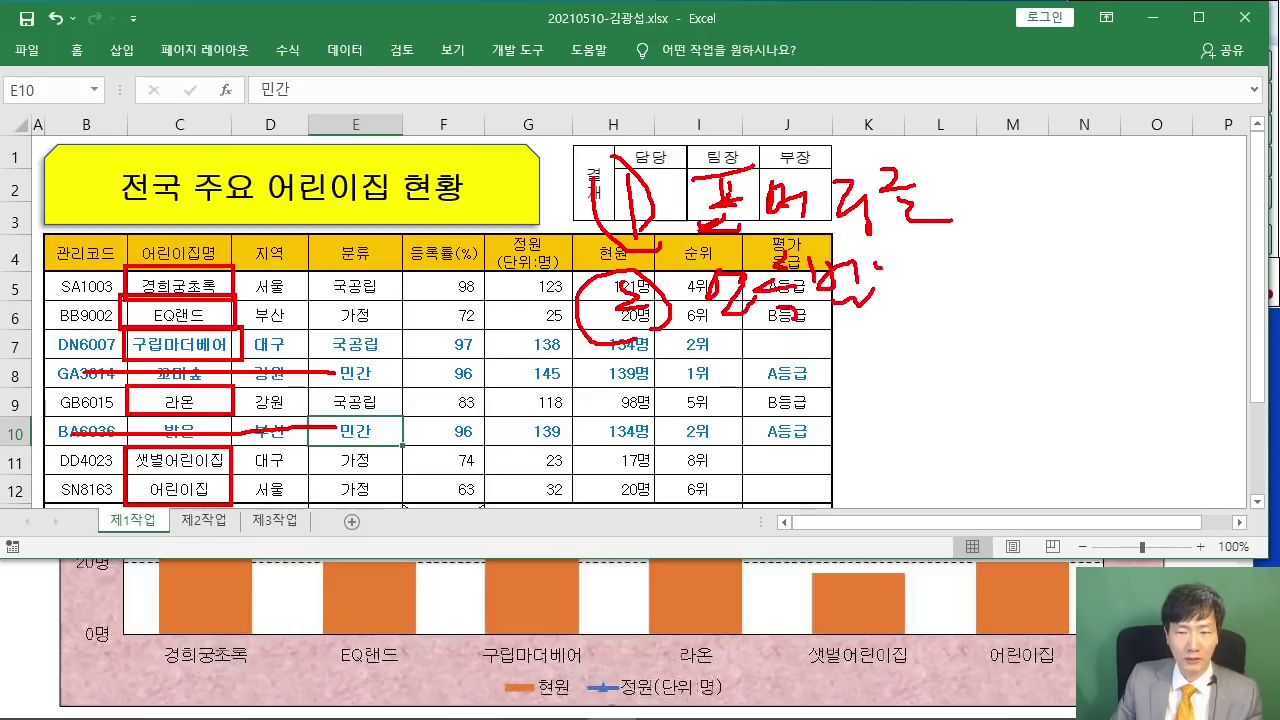
left_click_drag(913, 262, 903, 326)
mouse_move(604, 378)
left_mouse_down()
mouse_move(634, 410)
mouse_move(718, 384)
left_mouse_up()
left_click_drag(700, 432, 748, 416)
left_click_drag(776, 390, 814, 430)
left_click_drag(790, 394, 762, 428)
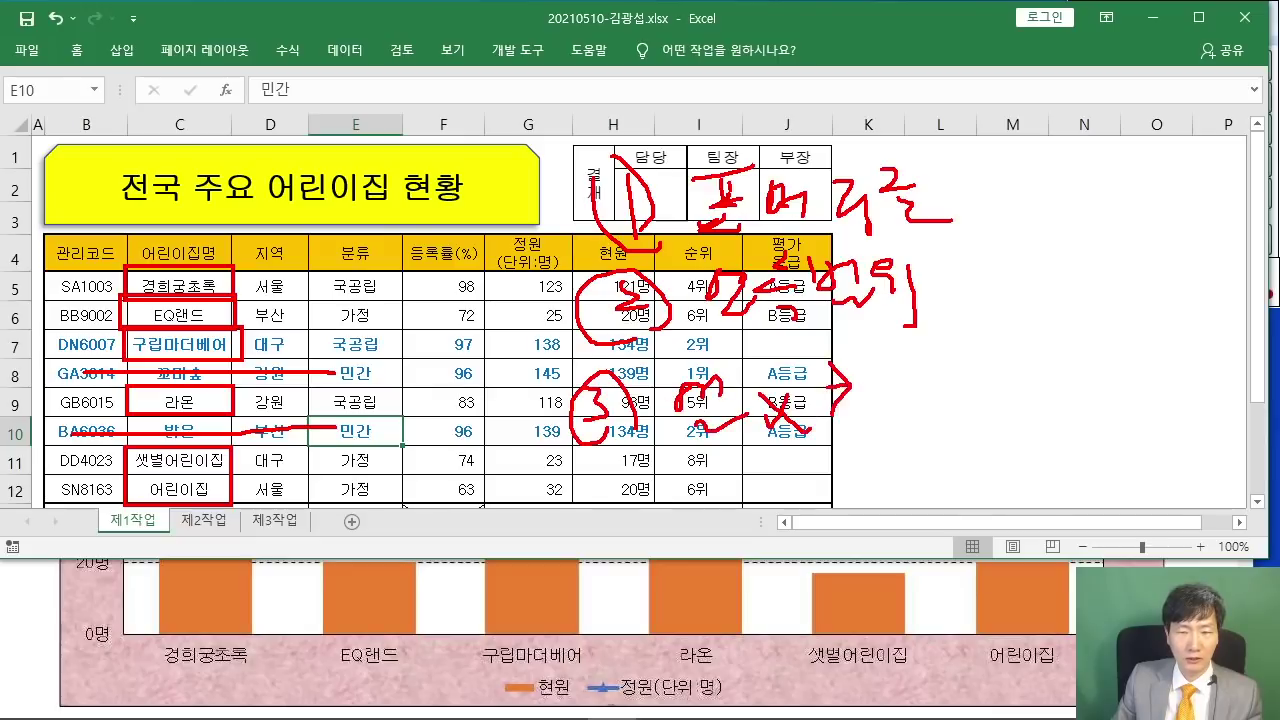
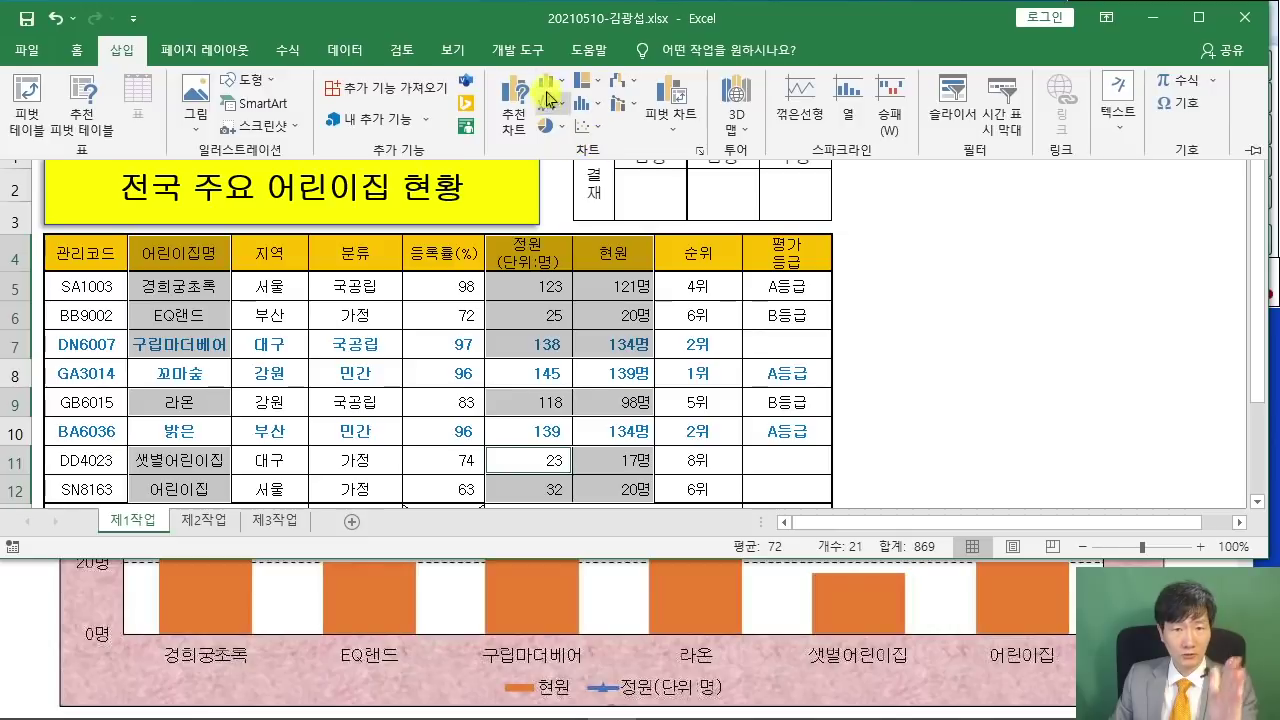
- Insert a clustered column chart of 정원 and 현원 per daycare and pin the ribbon open
left_click(557, 88)
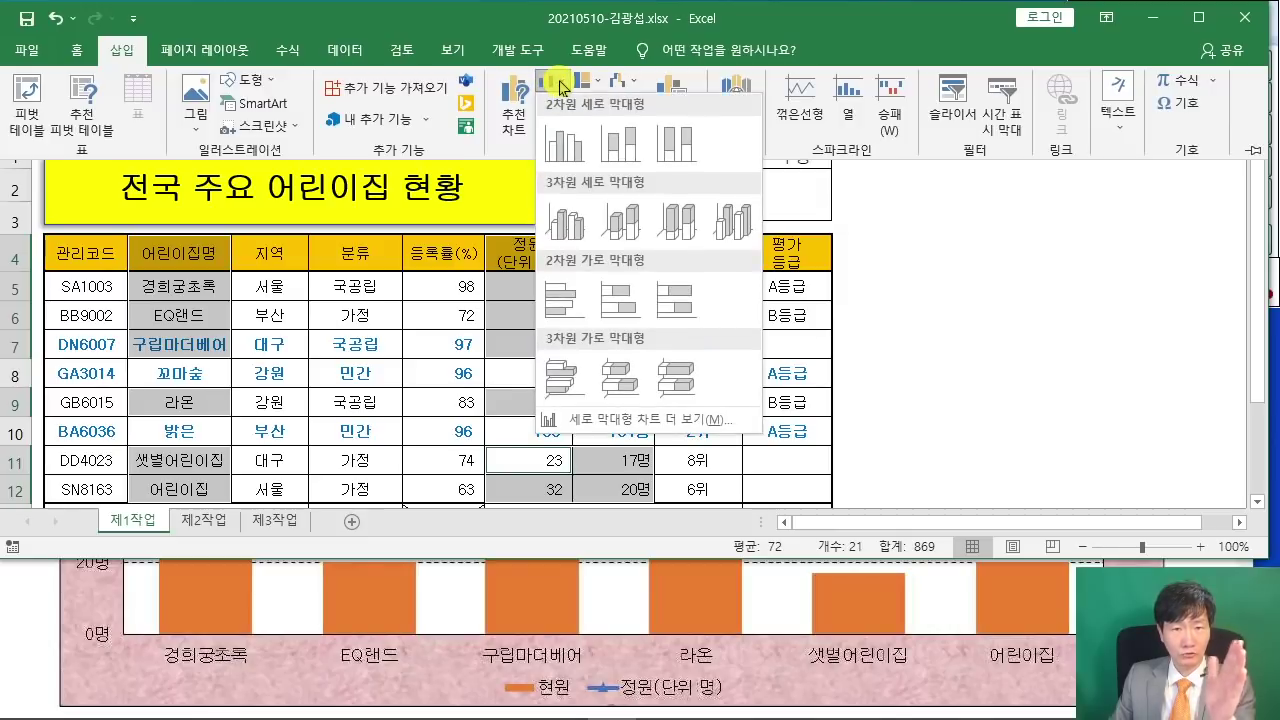
left_click(557, 141)
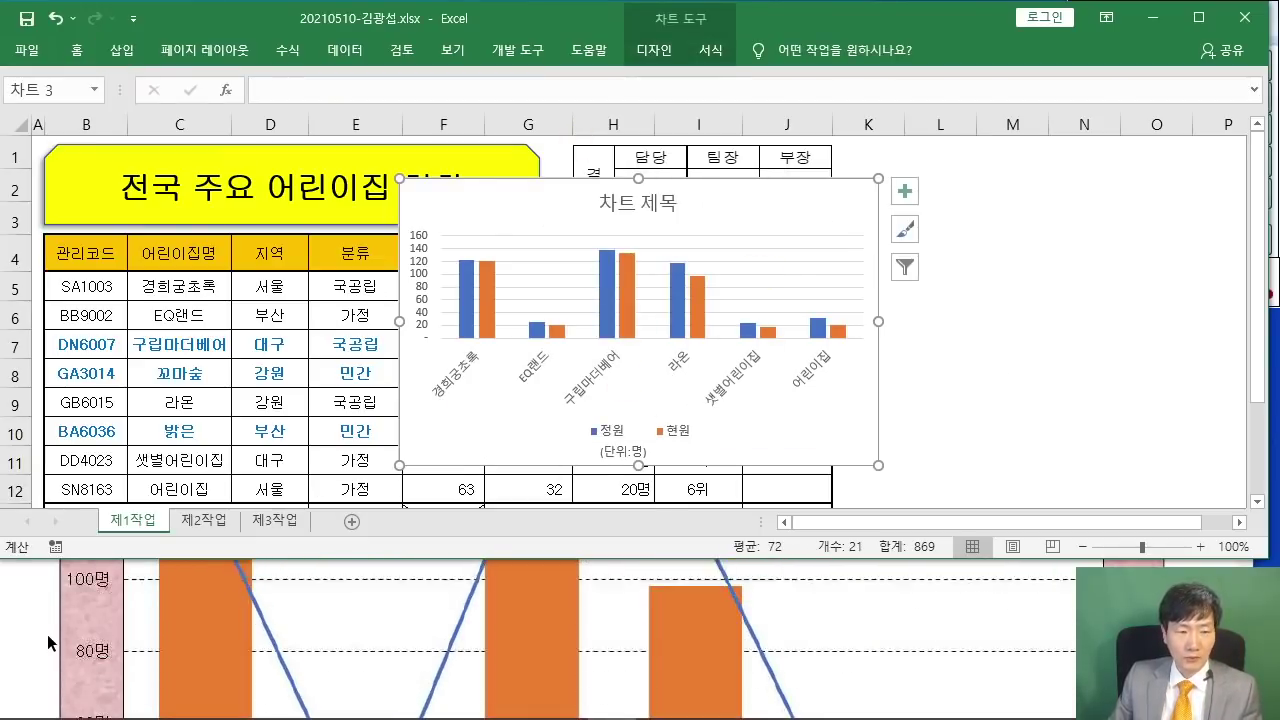
scroll(47, 634, "up", 5)
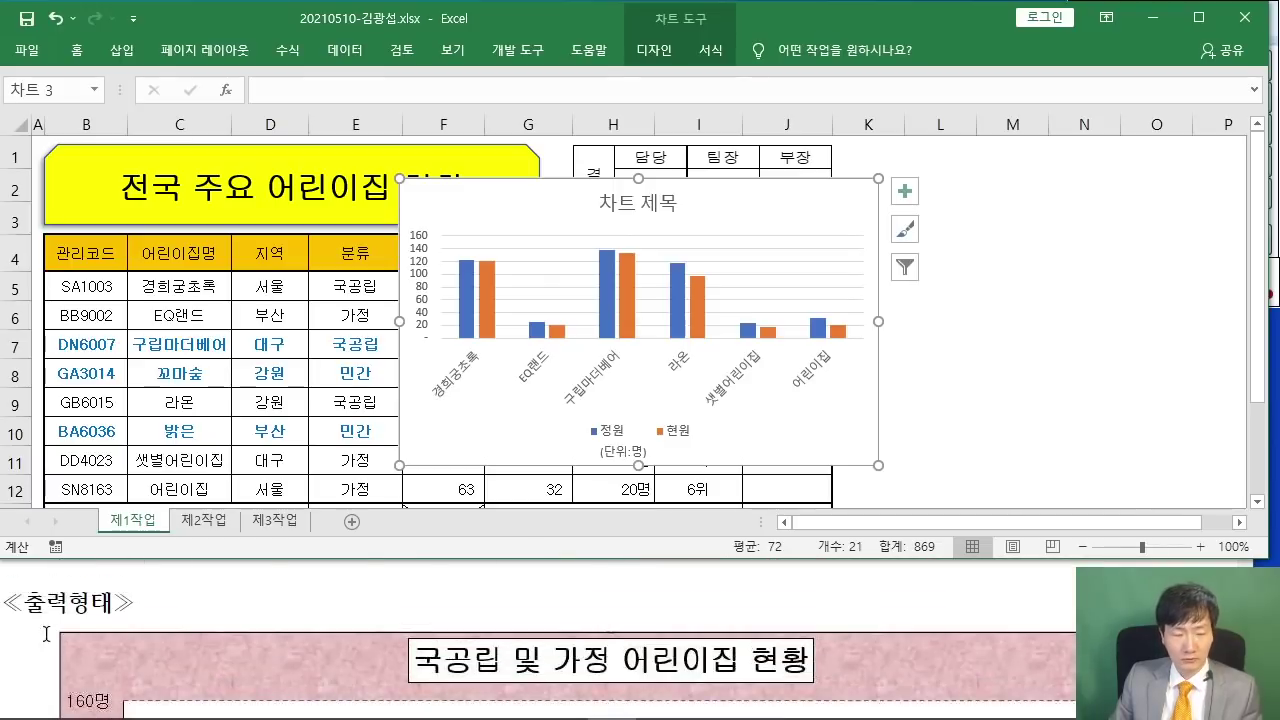
scroll(46, 633, "up", 5)
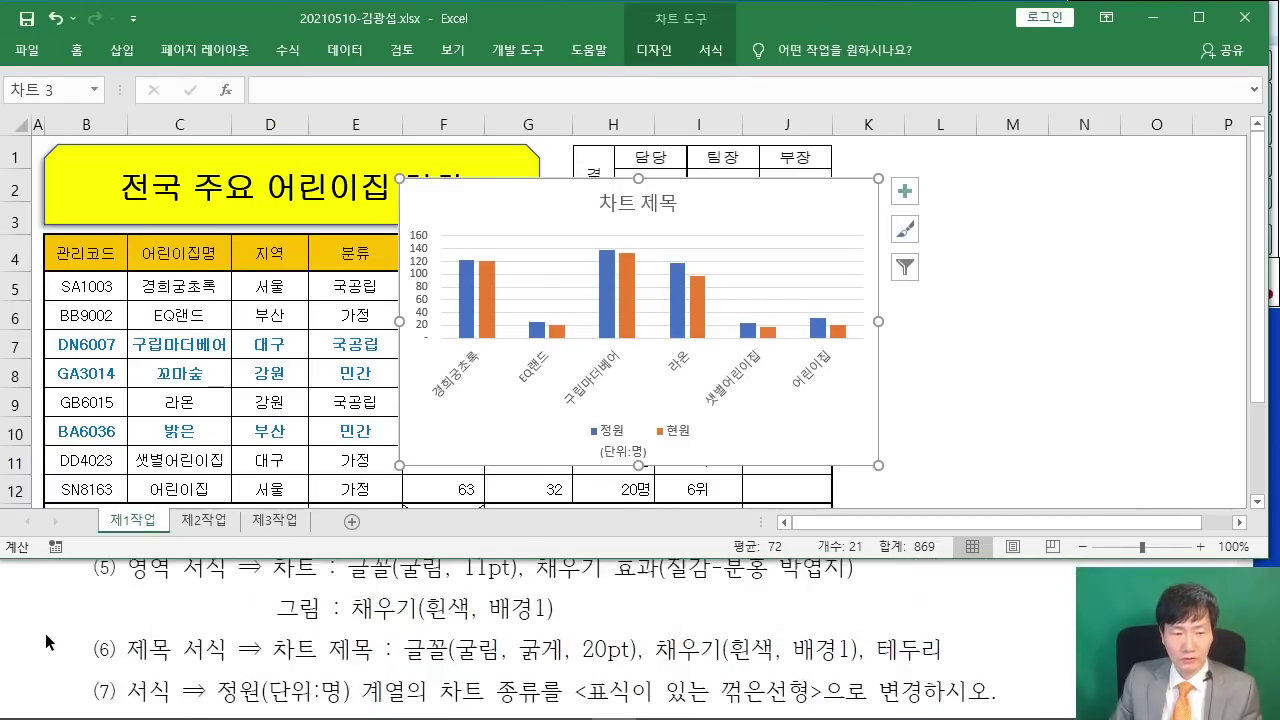
scroll(45, 633, "up", 4)
scroll(45, 633, "down", 1)
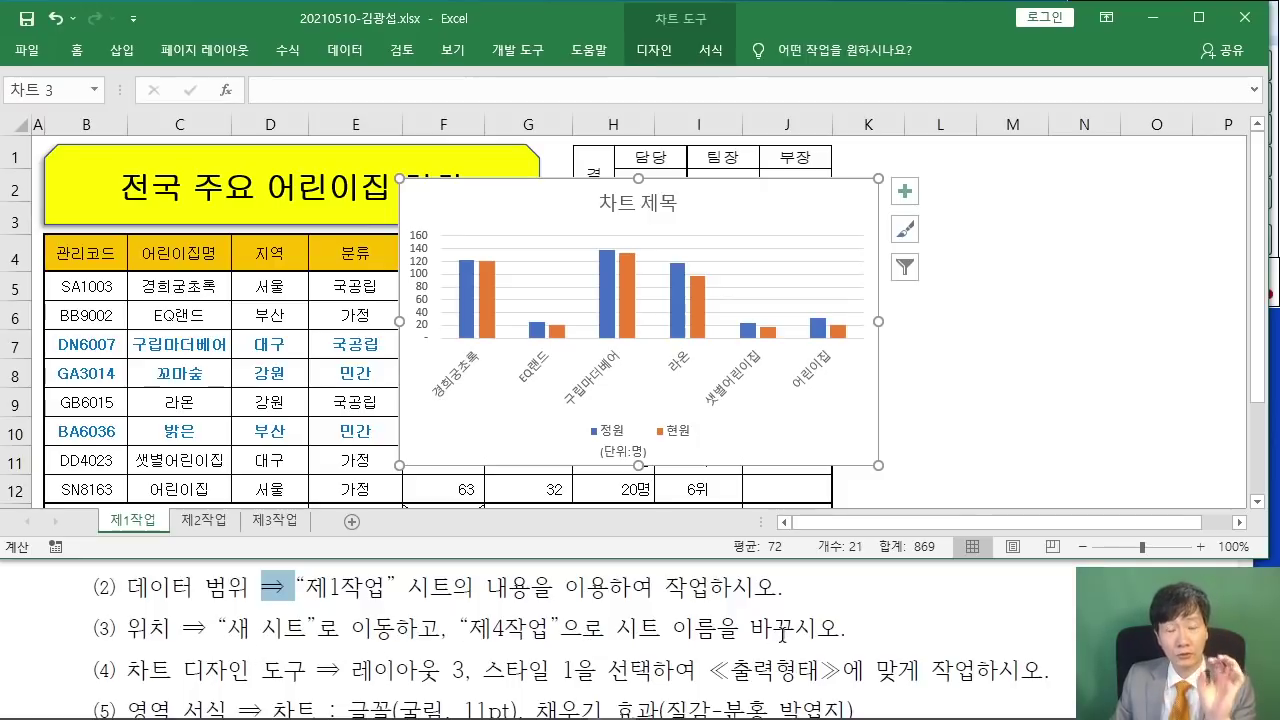
double_click(656, 50)
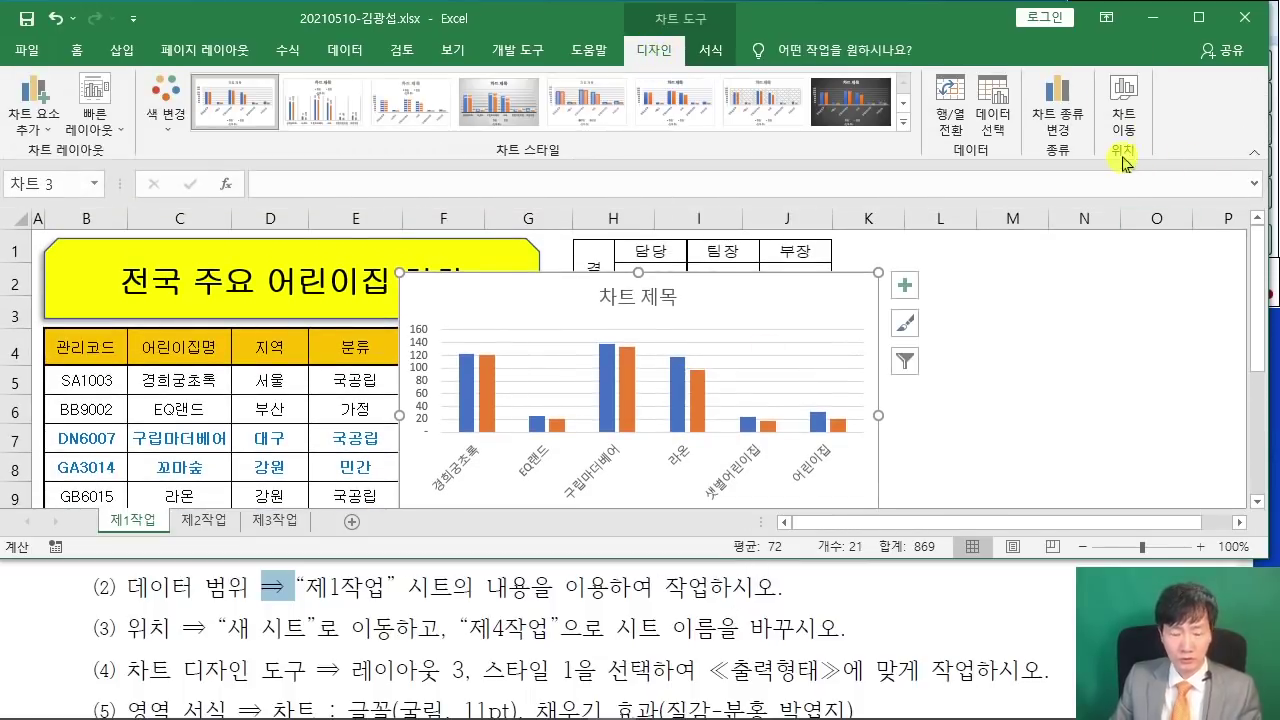
- Move the chart to a new sheet named 제4작업
key("ctrl+2")
mouse_move(1096, 69)
left_mouse_down()
mouse_move(1146, 151)
mouse_move(1145, 357)
left_mouse_up()
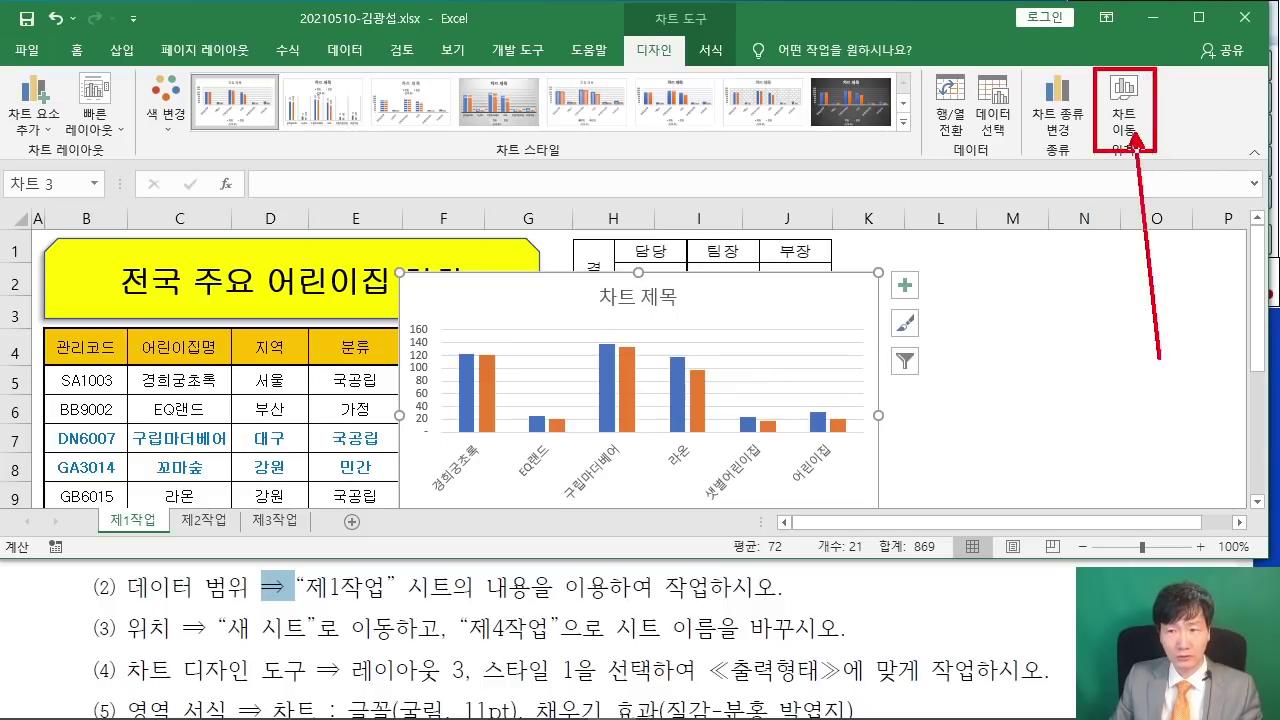
key("Escape")
left_click(1145, 127)
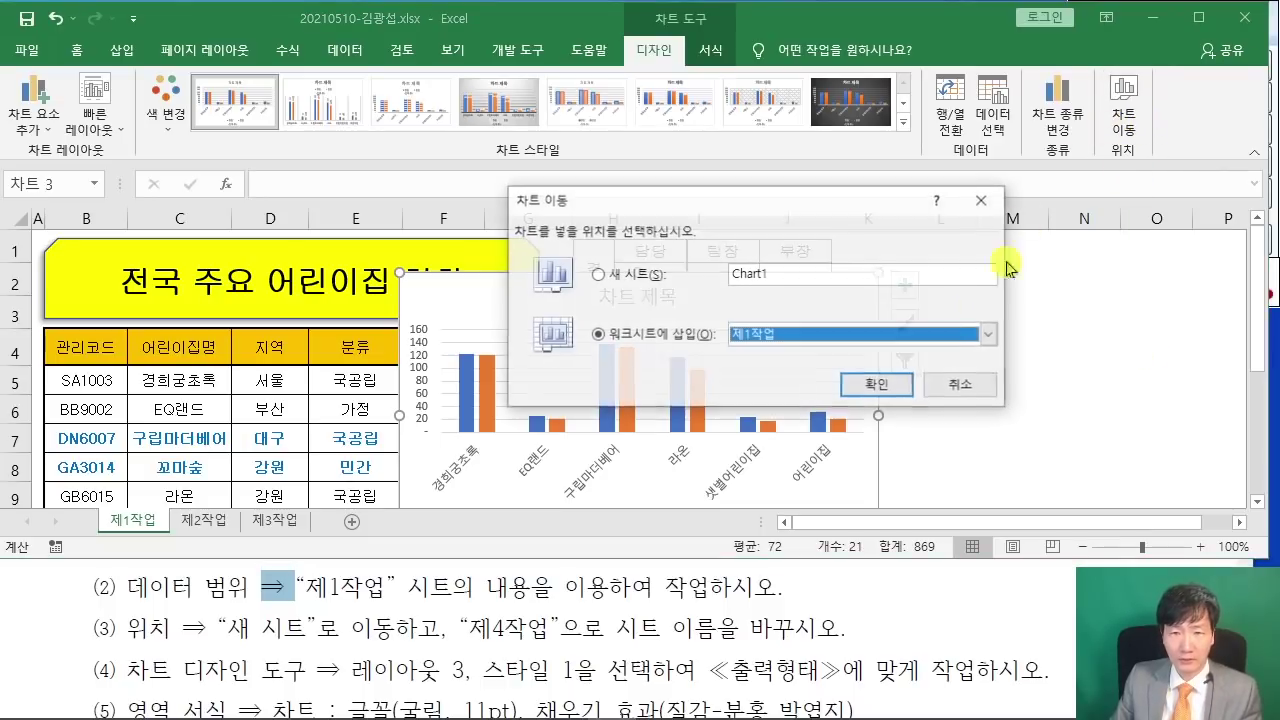
key("ctrl+2")
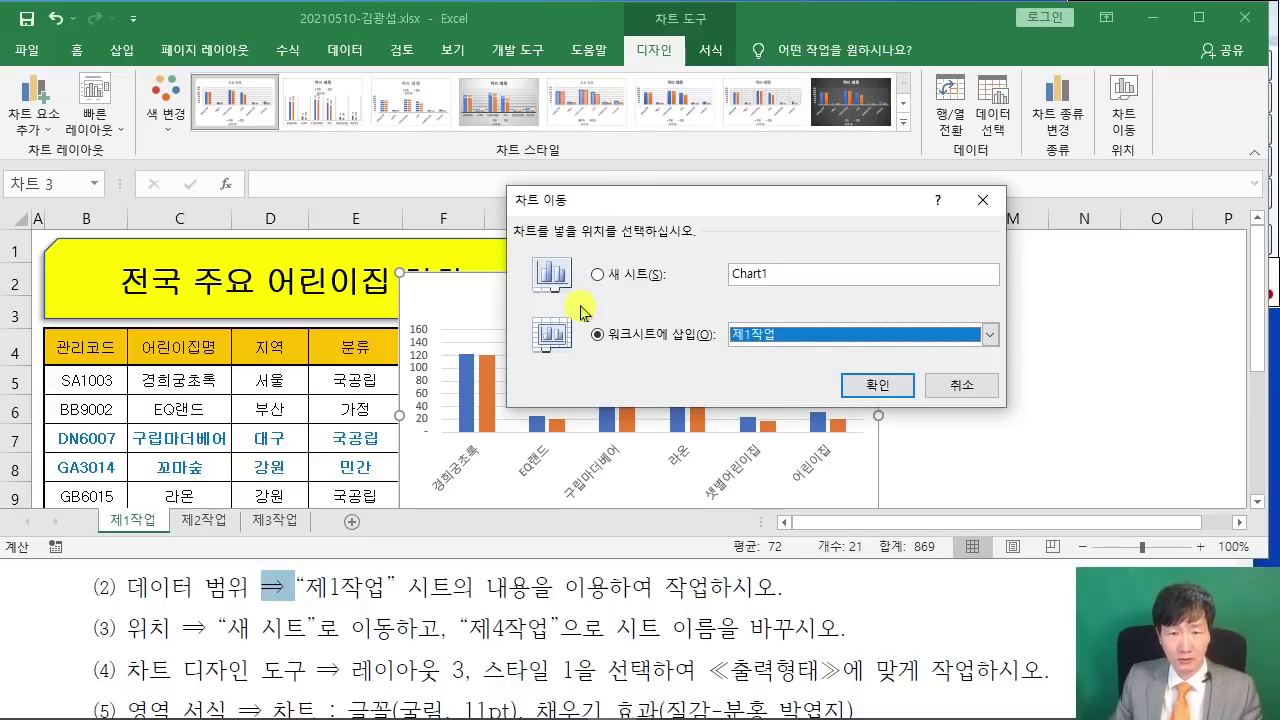
key("Escape")
left_click(597, 273)
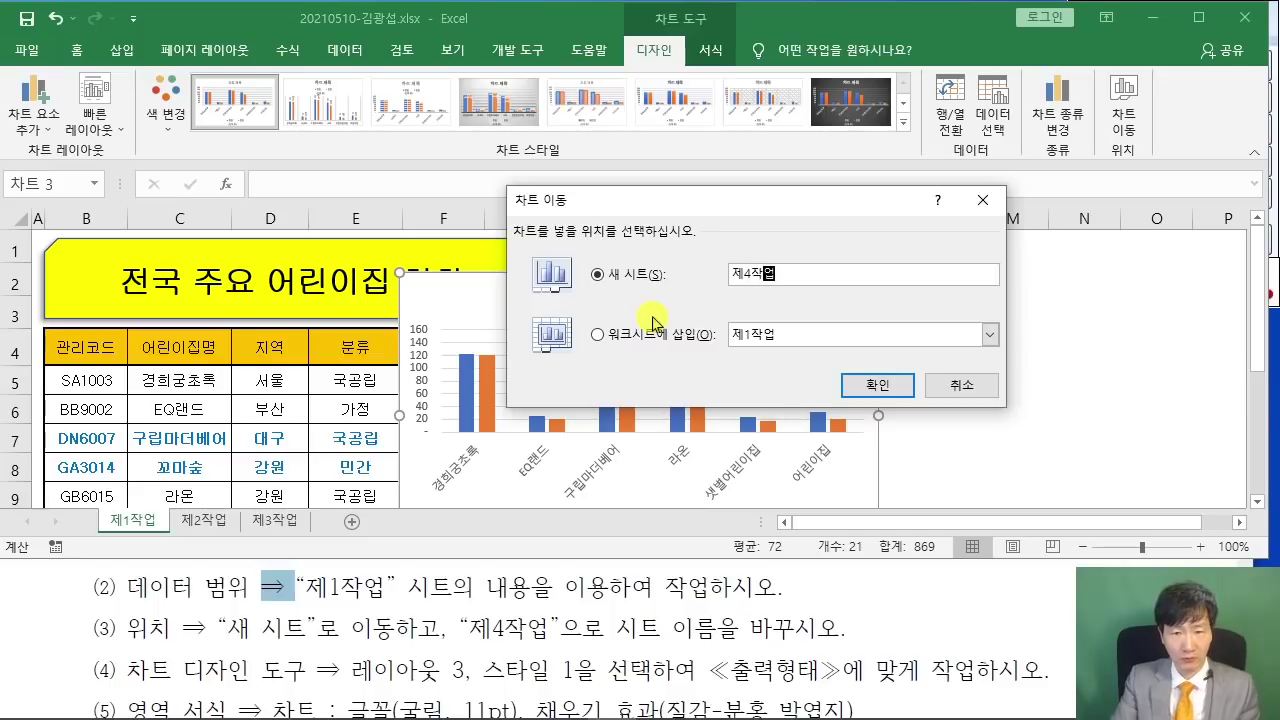
key("Return")
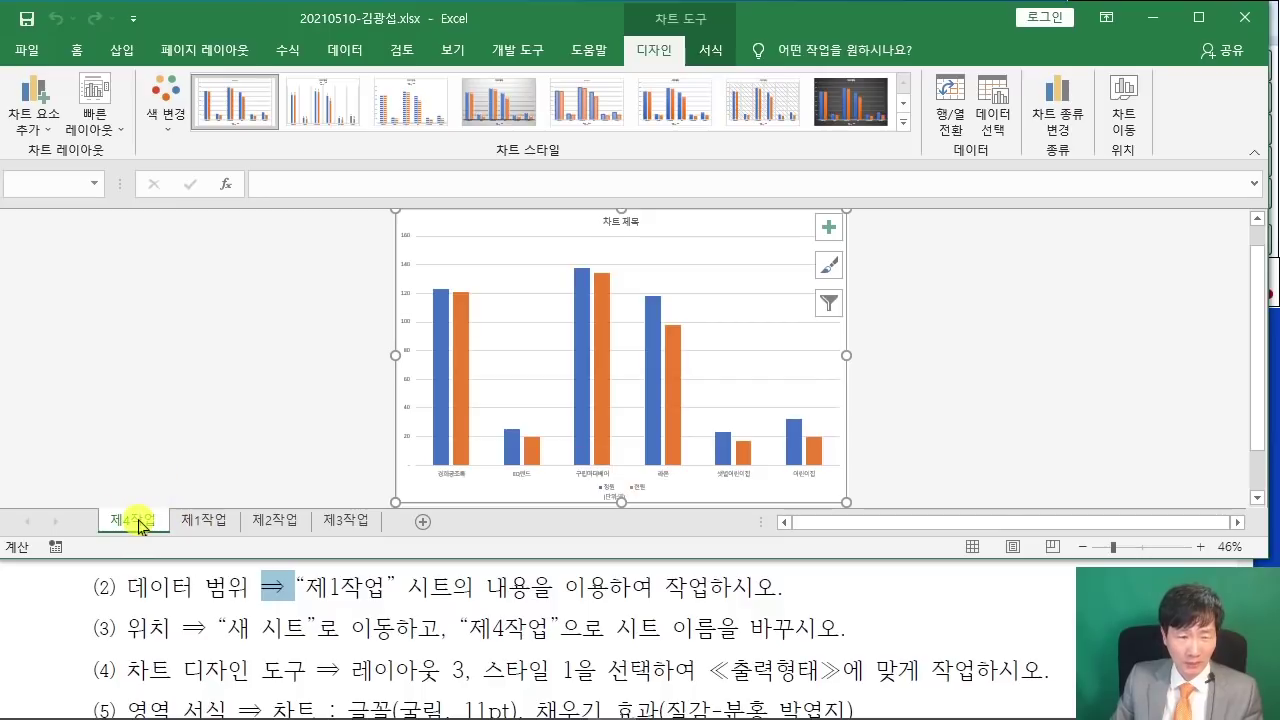
- Find and mark the required sheet-order note in the instruction PDF
scroll(199, 637, "down", 3)
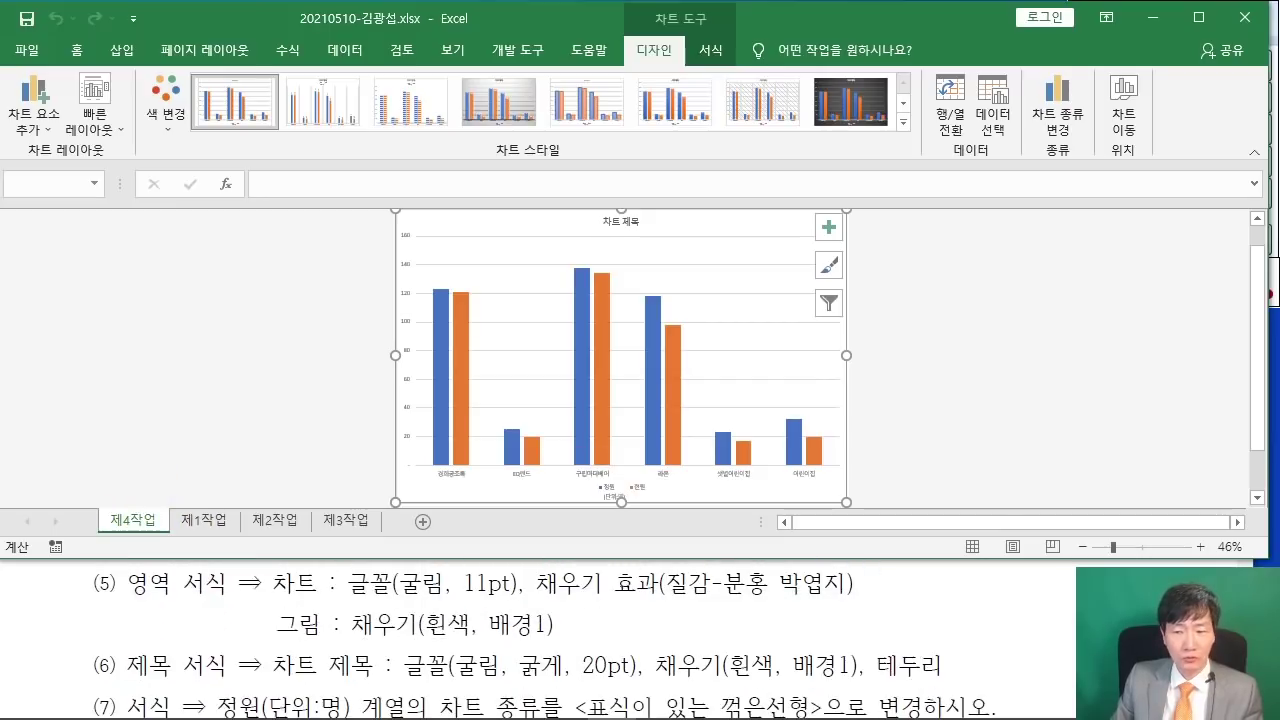
left_click(803, 698)
scroll(803, 698, "down", 8)
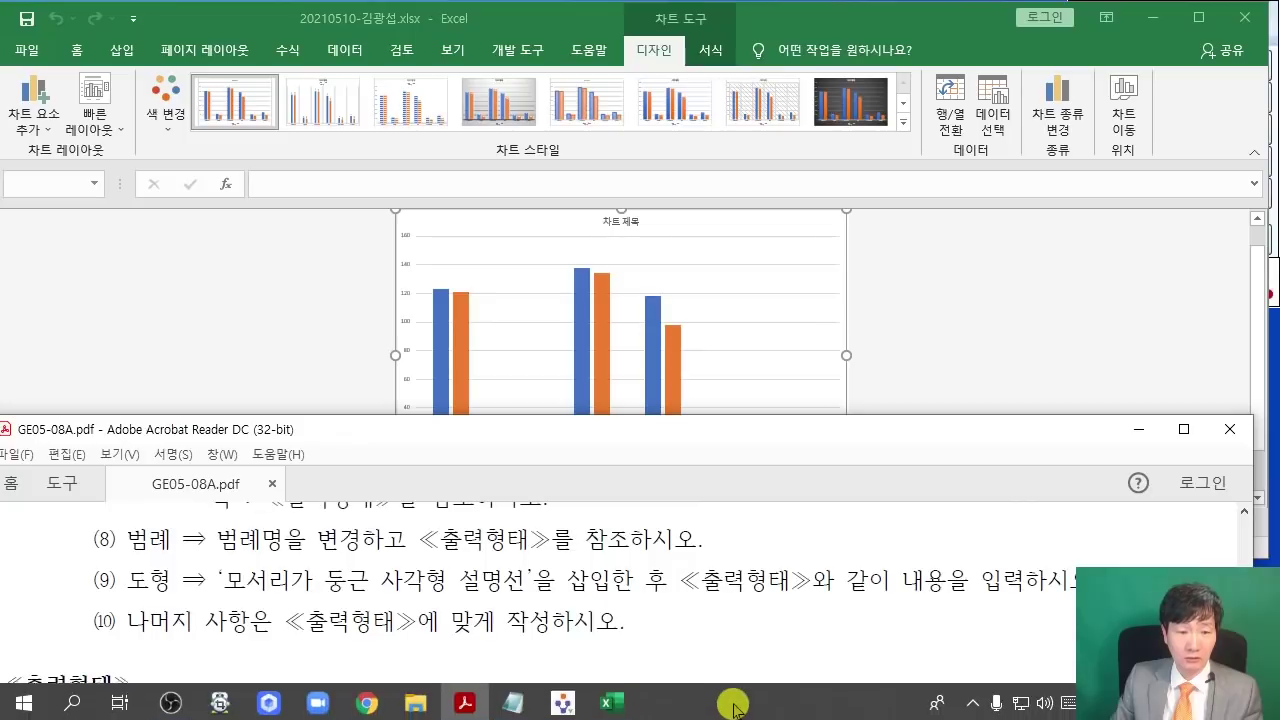
scroll(735, 674, "down", 3)
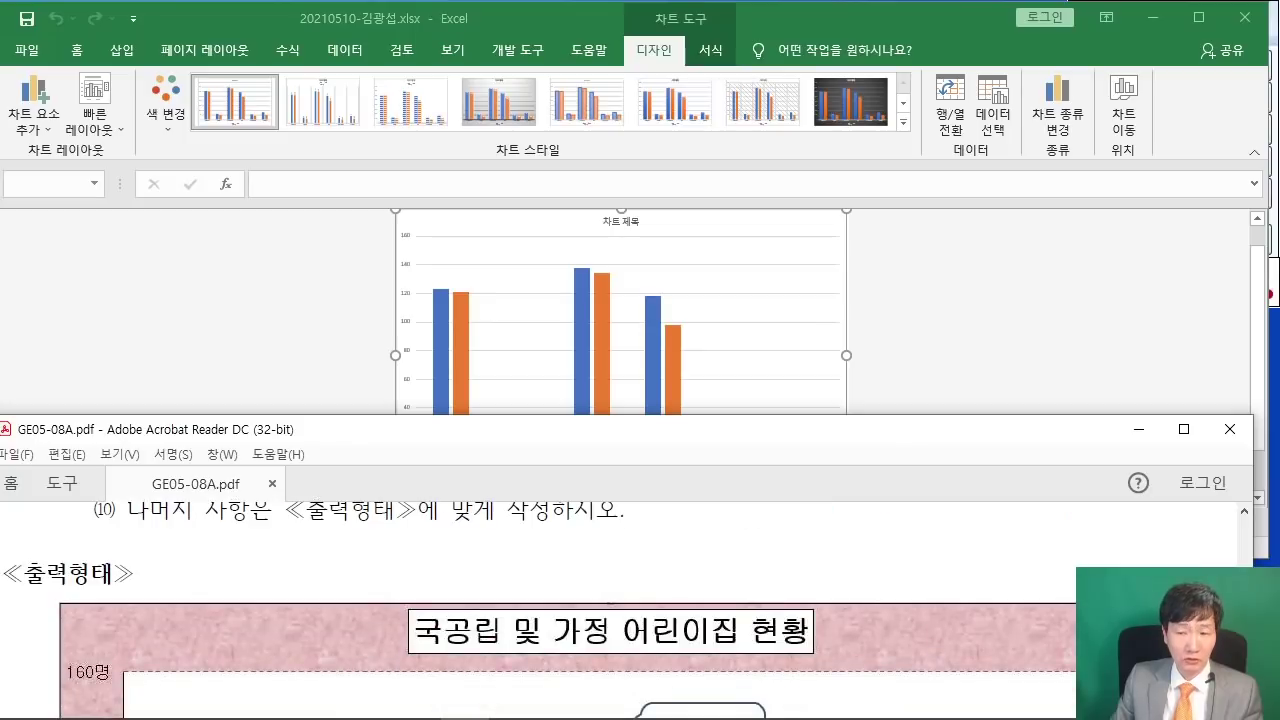
scroll(702, 573, "down", 9)
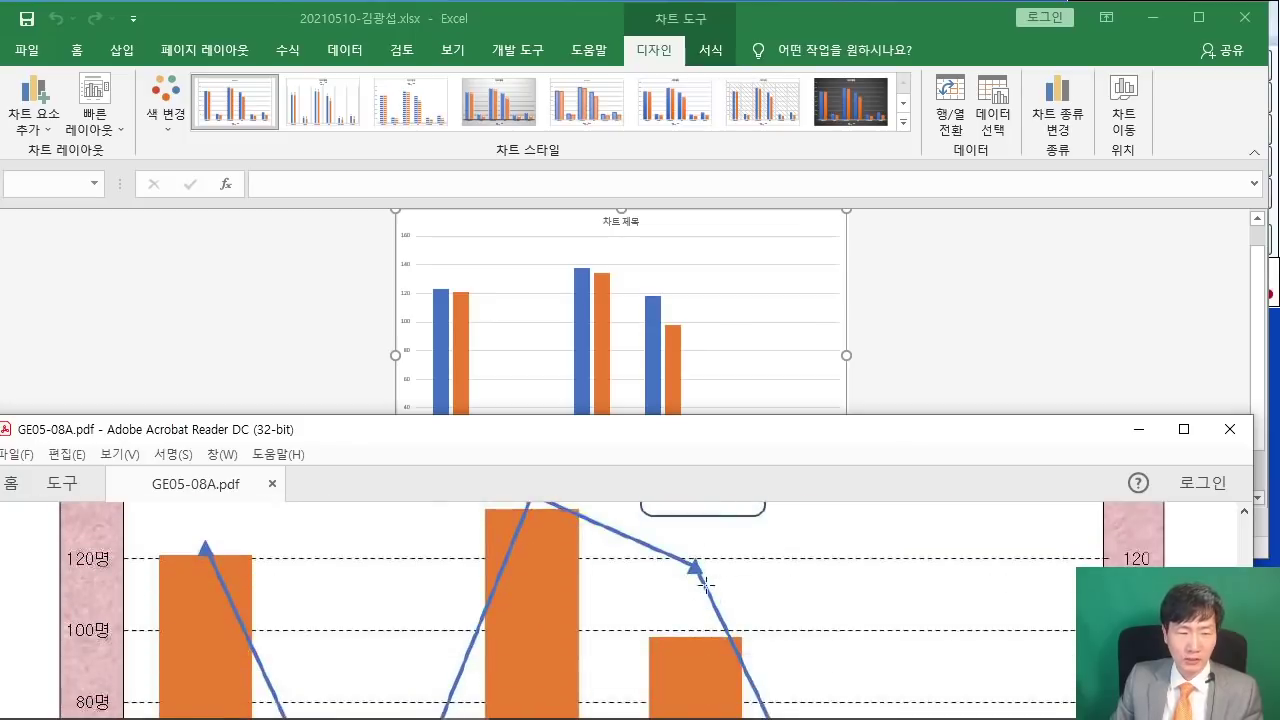
scroll(702, 573, "down", 10)
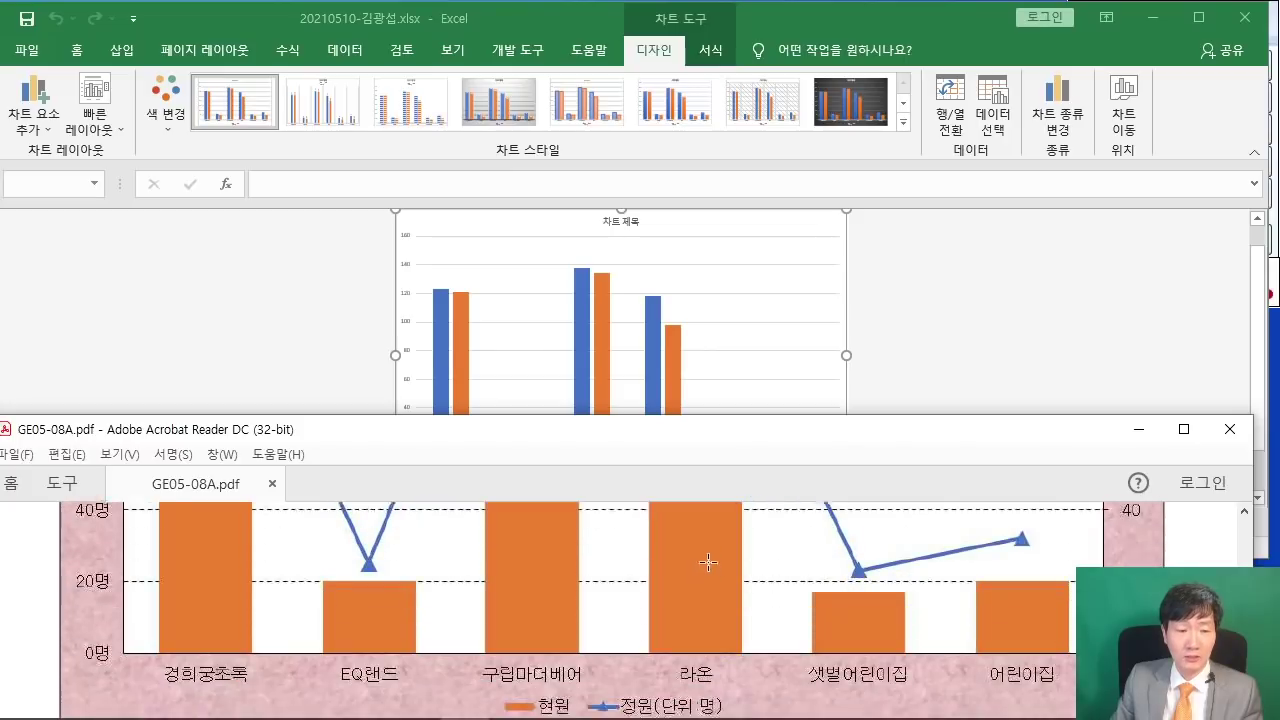
left_click_drag(358, 664, 884, 664)
- Drag the 제4작업 sheet tab to the end, after 제3작업
left_click(225, 345)
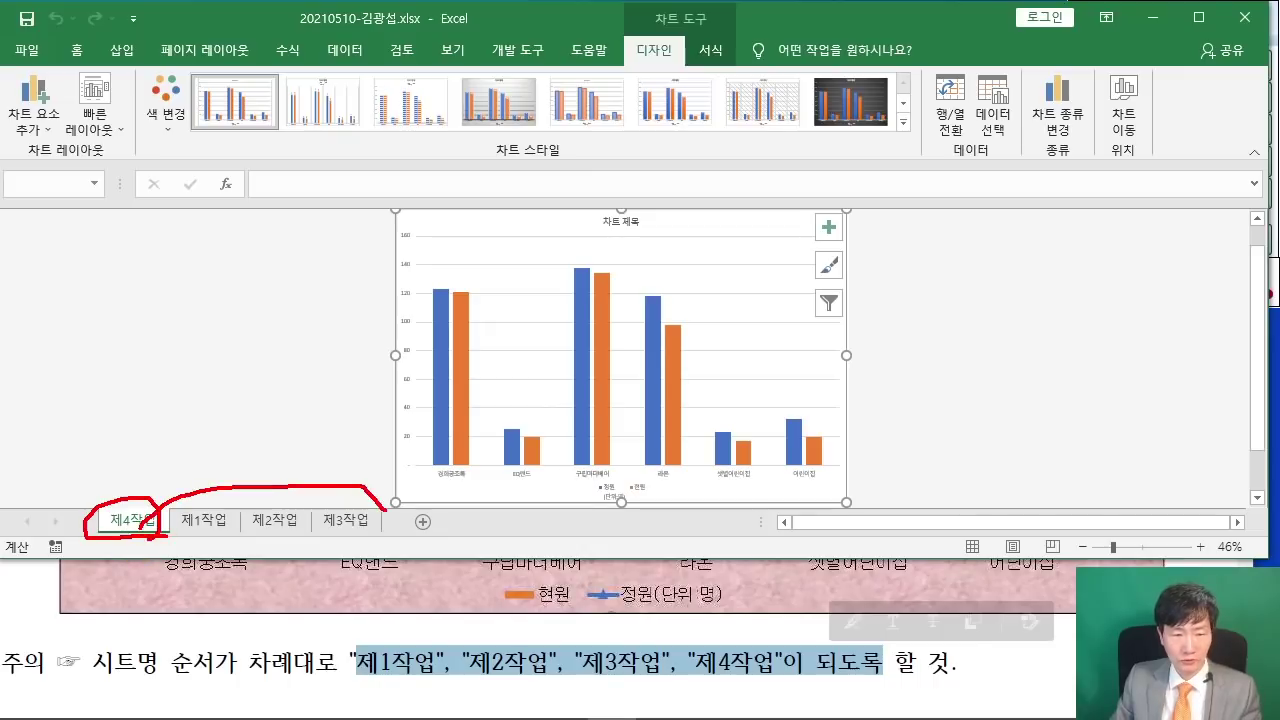
key("Escape")
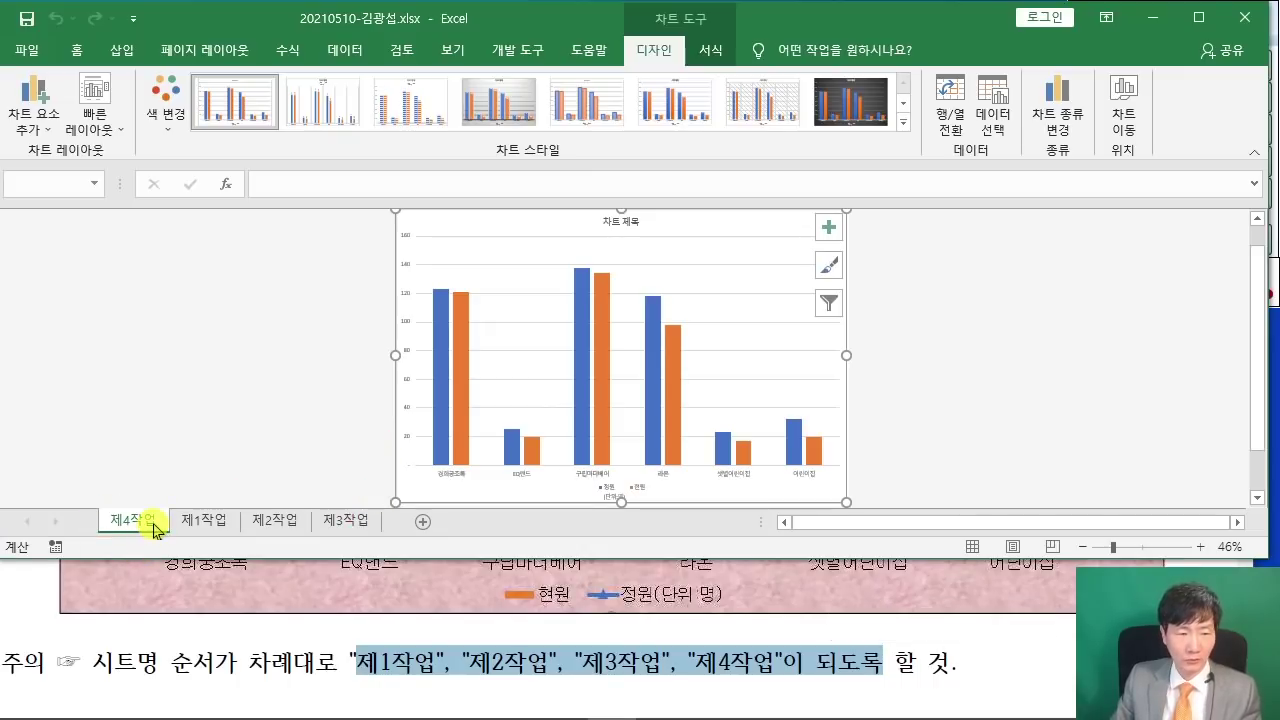
left_click_drag(395, 515, 400, 520)
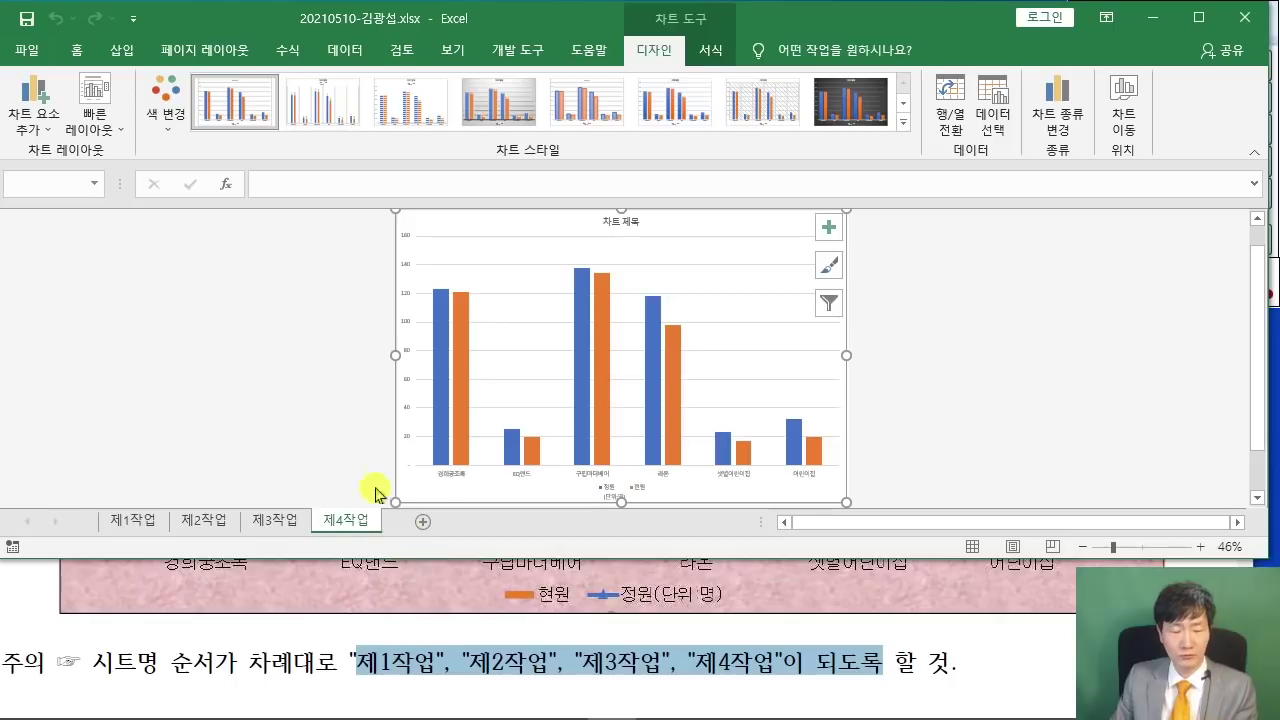
left_click(67, 622)
scroll(89, 590, "up", 5)
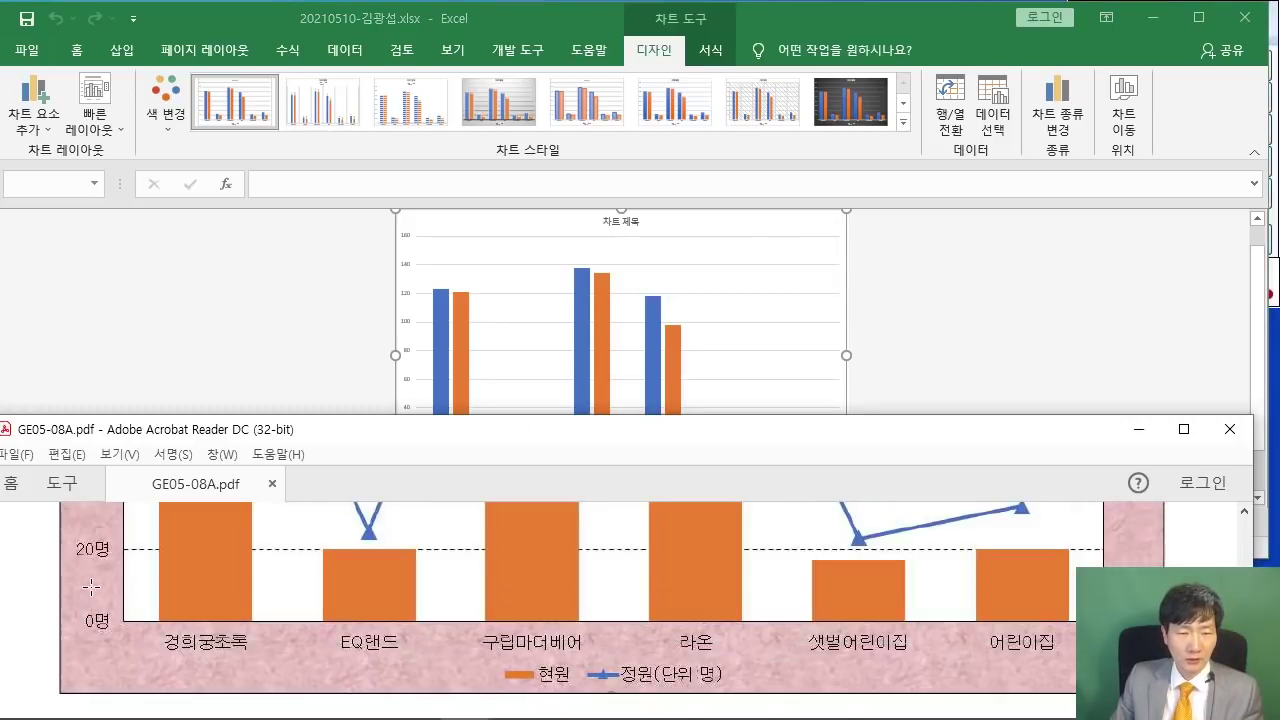
scroll(89, 590, "up", 3)
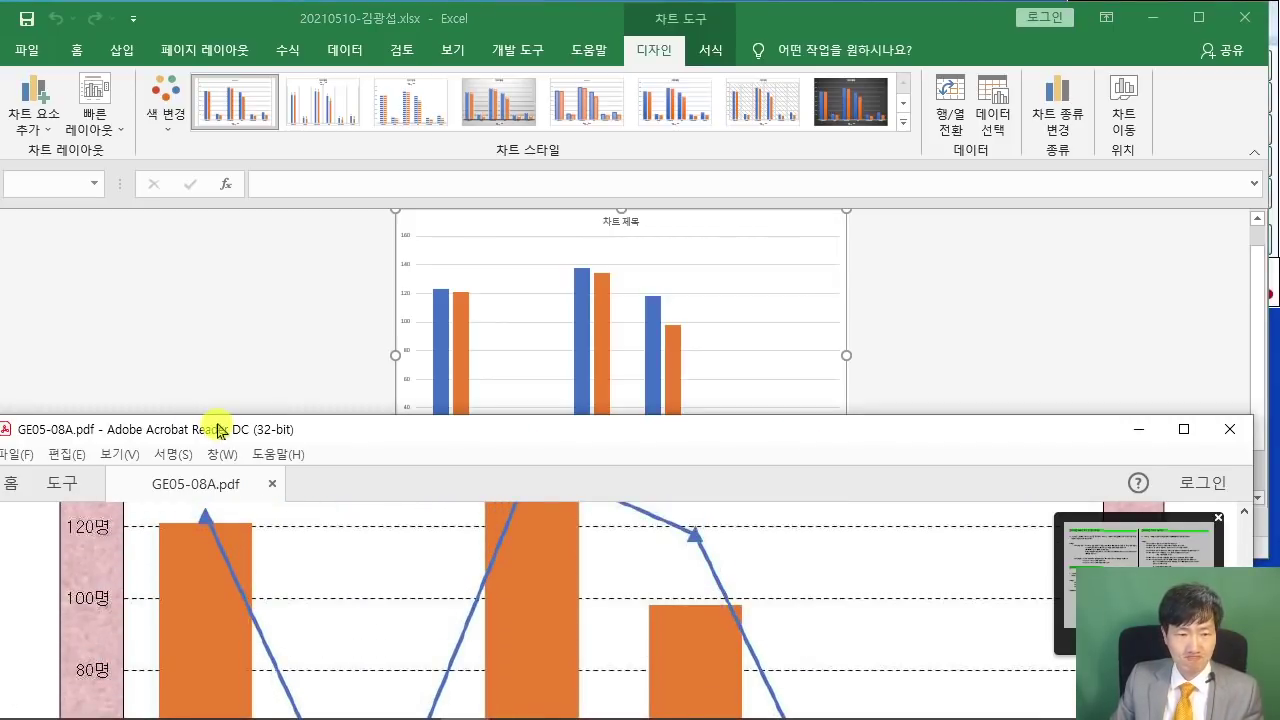
left_click_drag(190, 428, 150, 437)
scroll(148, 583, "up", 5)
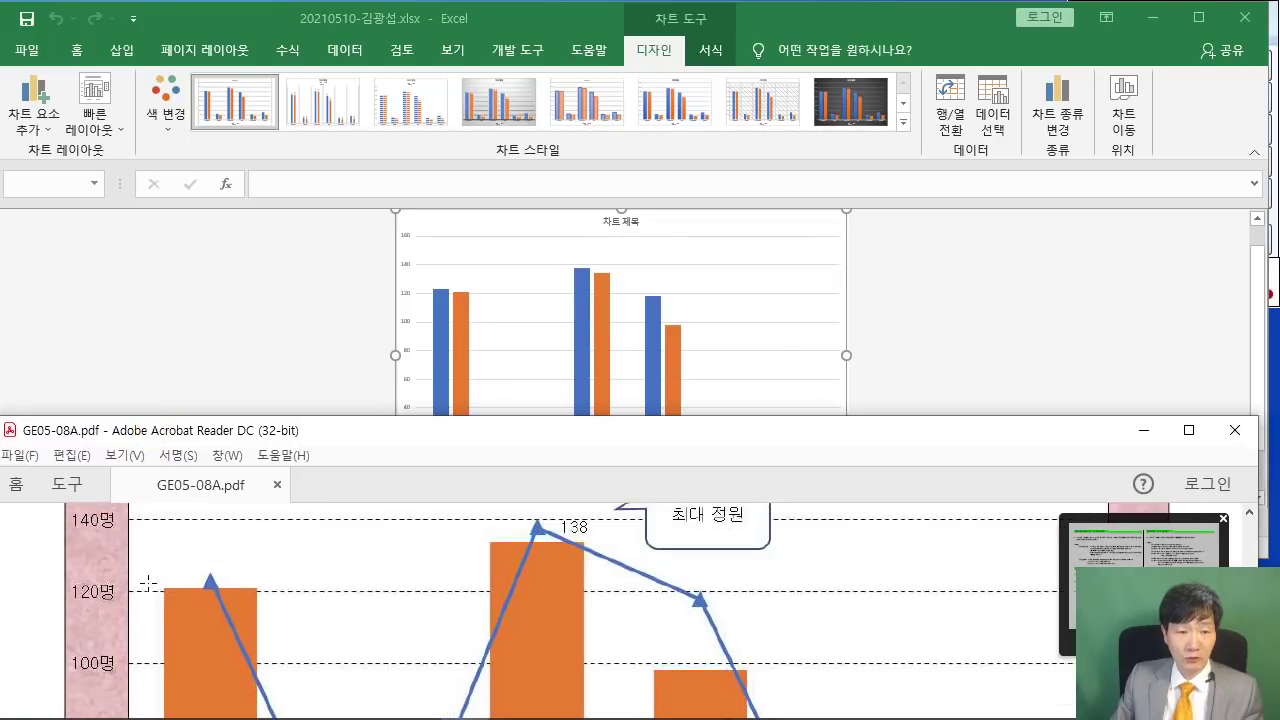
scroll(148, 583, "up", 15)
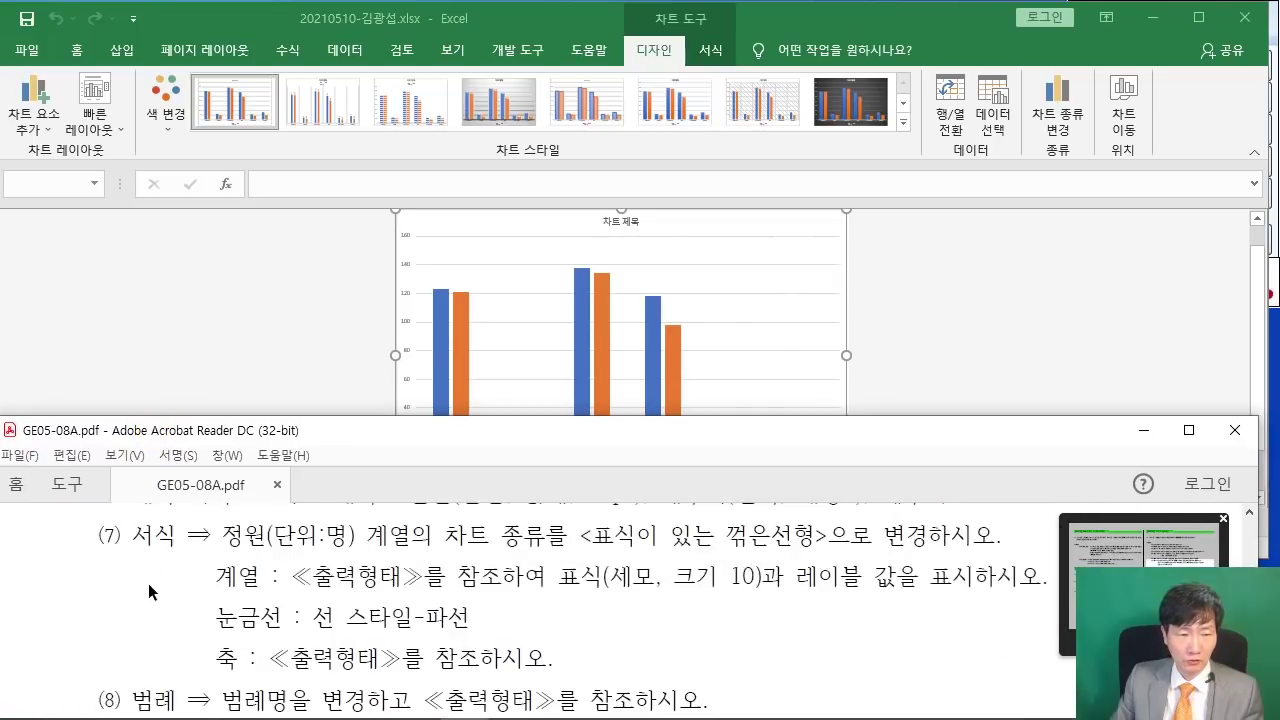
scroll(147, 588, "up", 4)
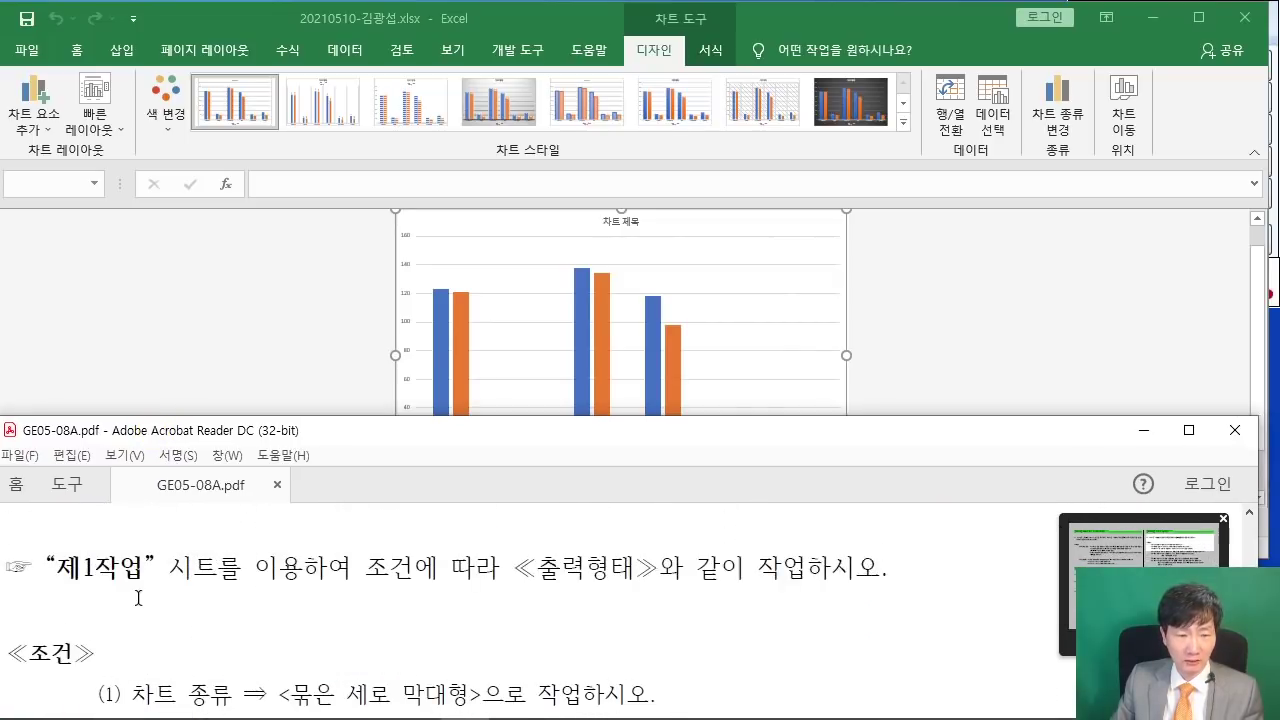
scroll(156, 606, "down", 4)
scroll(170, 620, "down", 1)
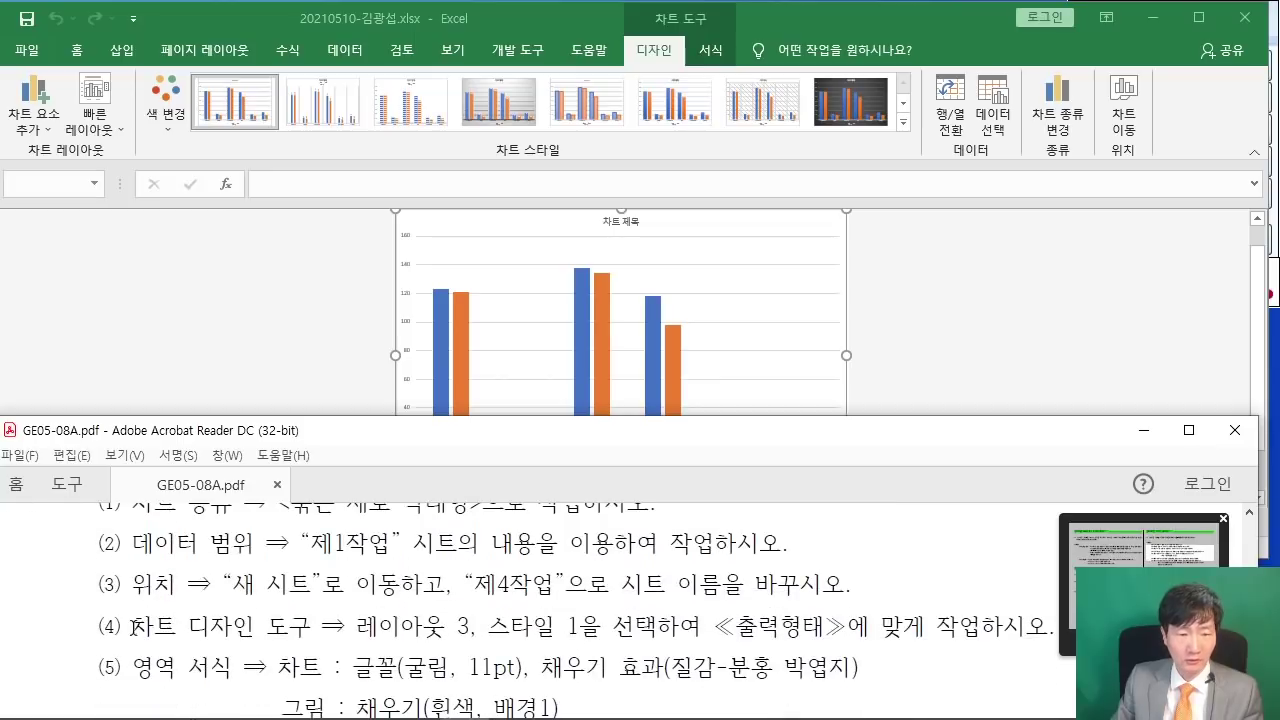
left_click_drag(133, 627, 601, 627)
left_click(1006, 345)
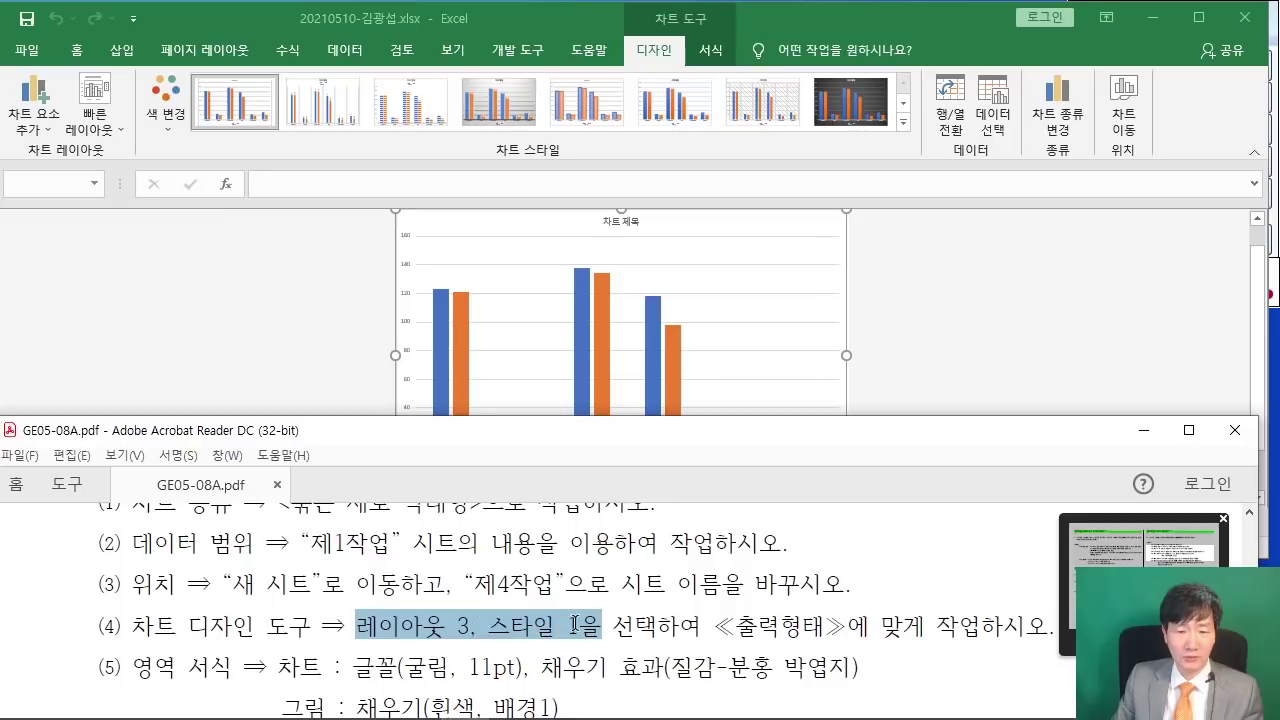
left_click(1010, 395)
left_click(981, 626)
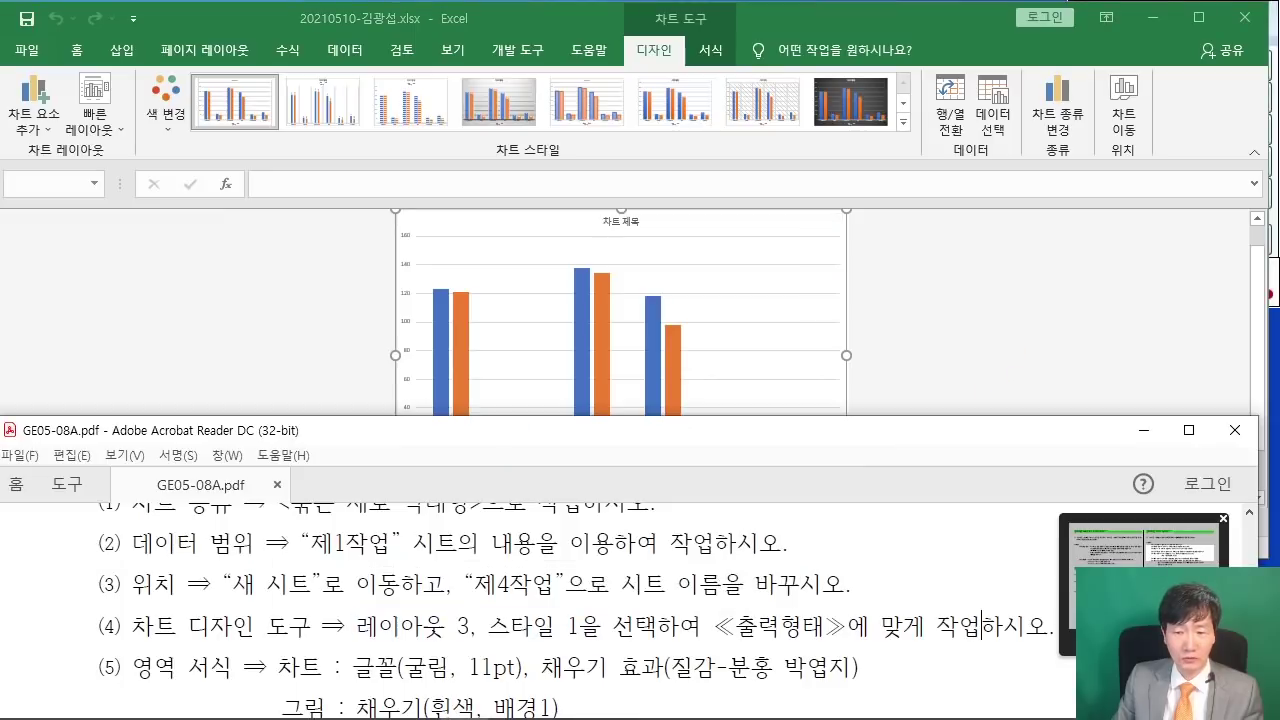
- Apply quick layout 3 and chart style 1 to the 제4작업 chart
left_click(1010, 354)
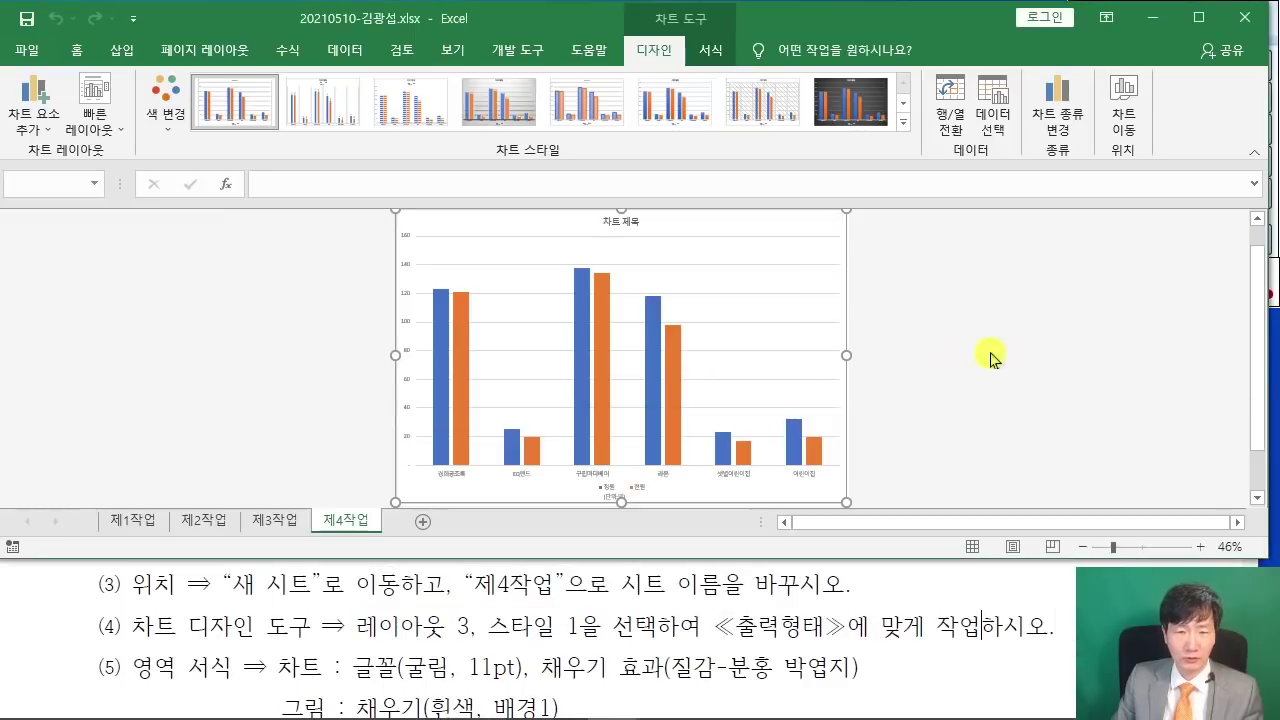
scroll(908, 362, "up", 4, "ctrl")
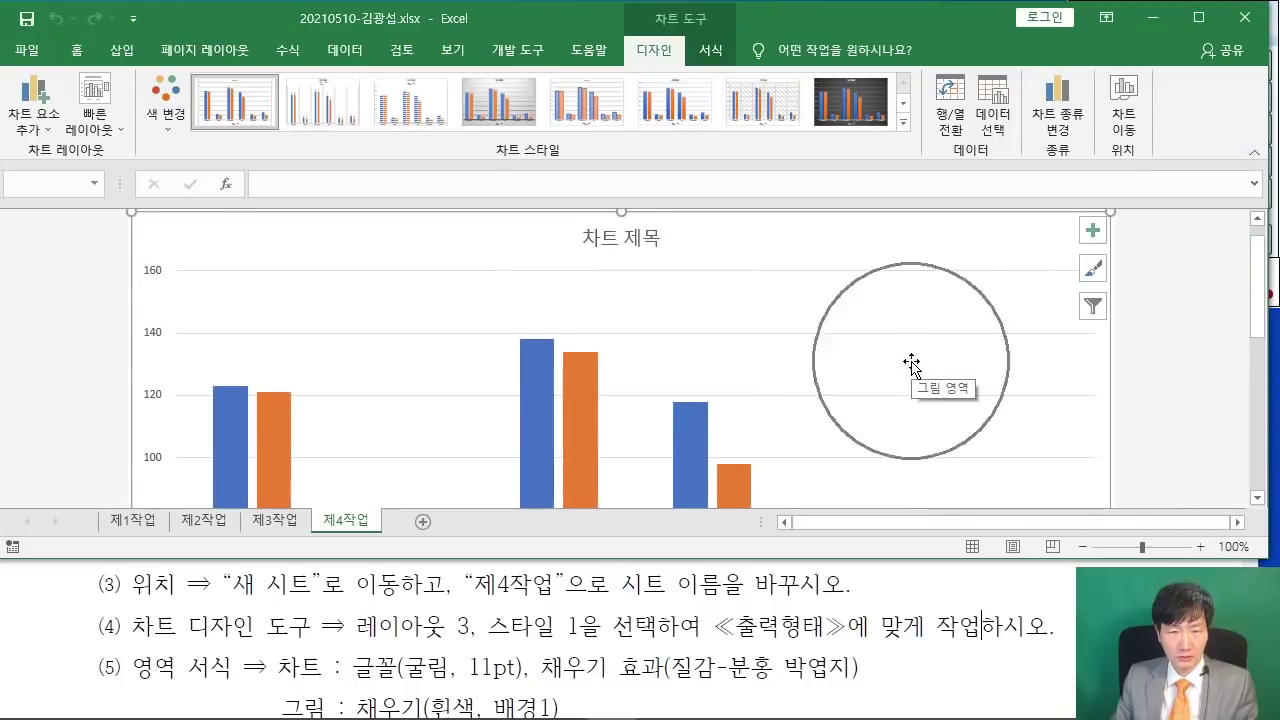
scroll(820, 388, "up", 1)
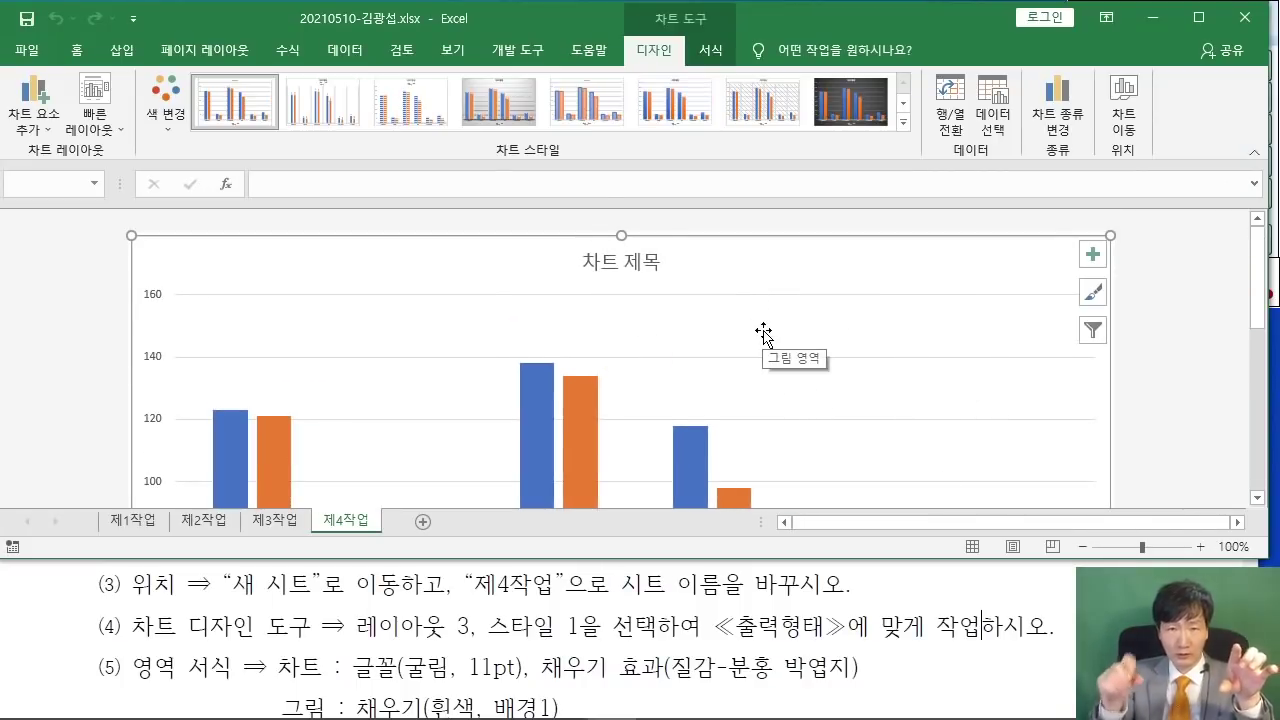
left_click(774, 360)
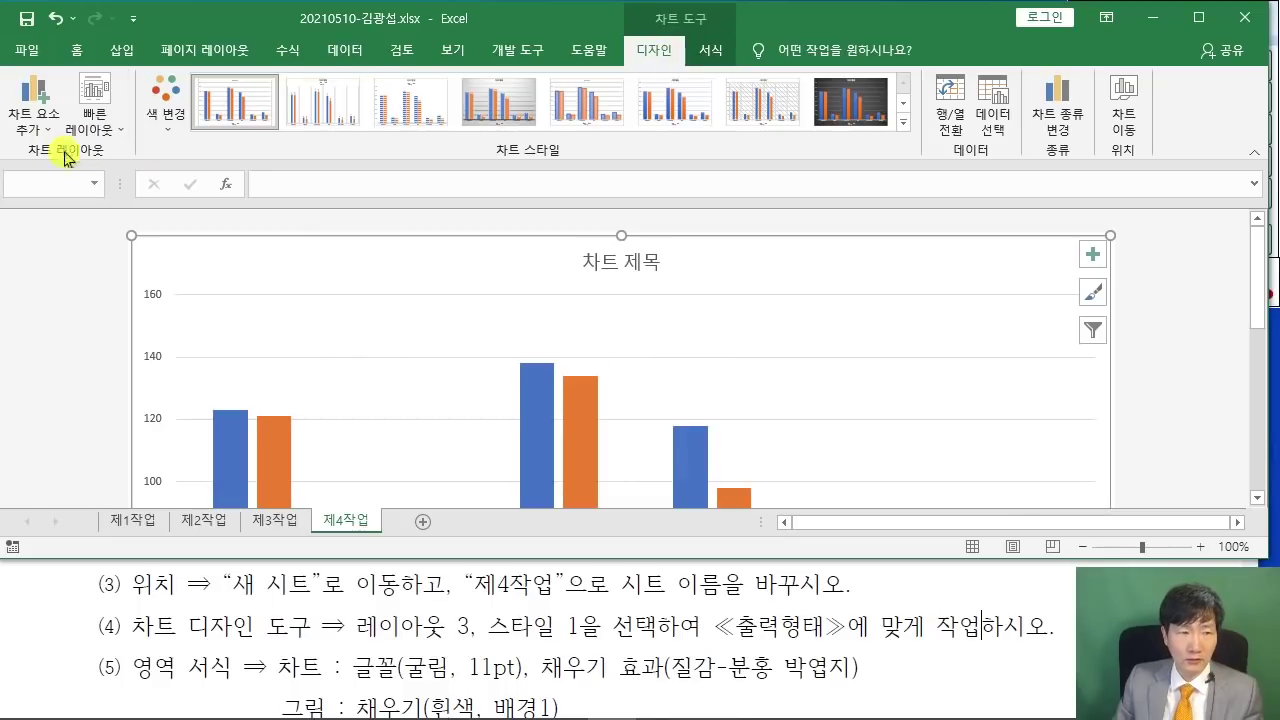
left_click(96, 110)
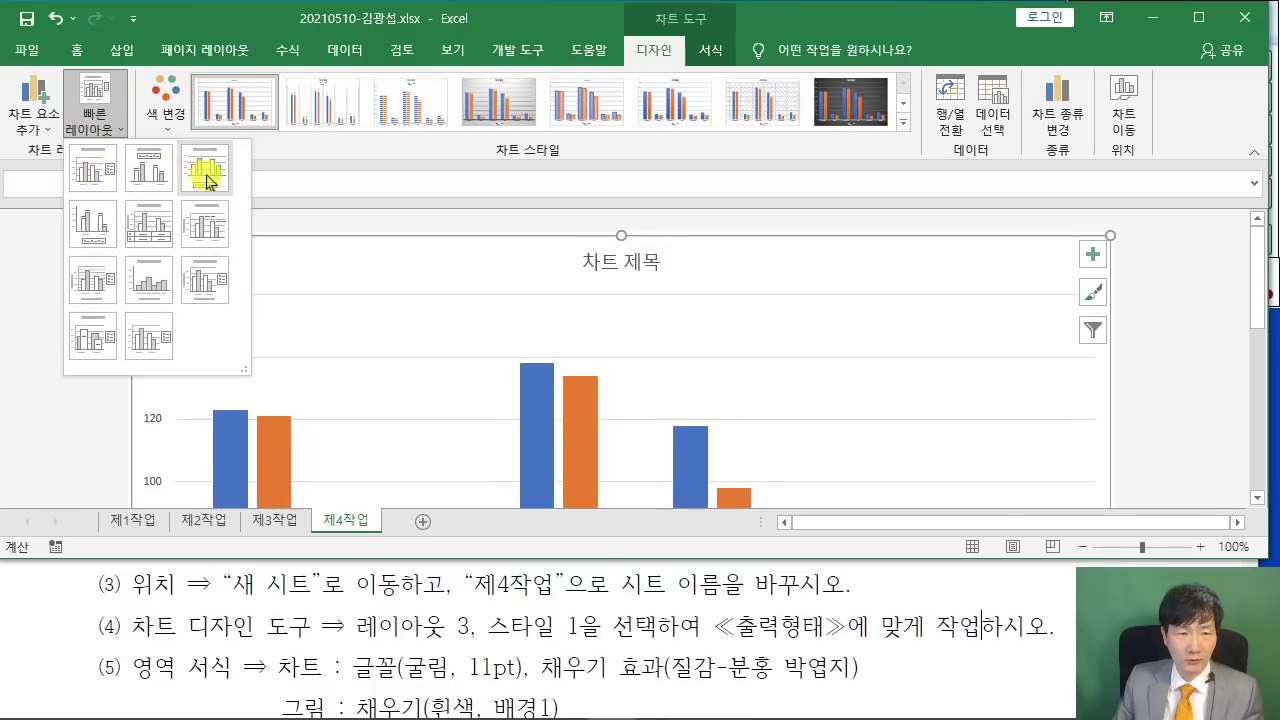
left_click(206, 180)
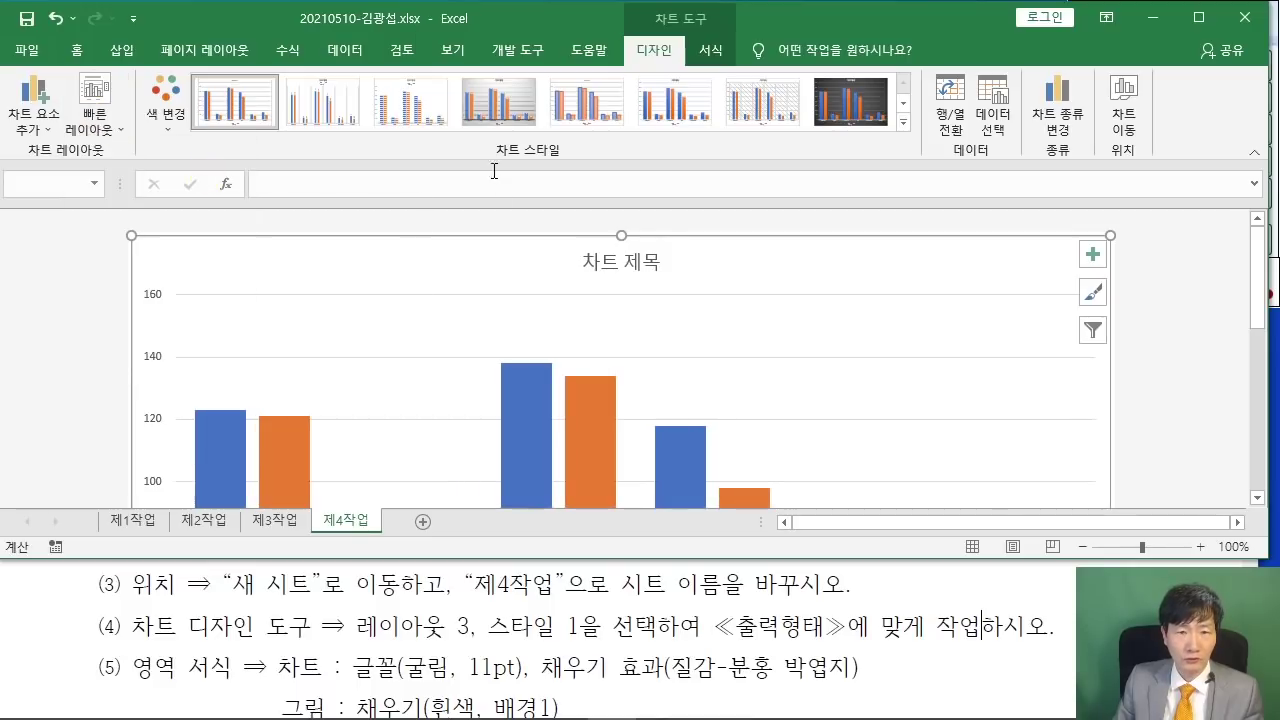
left_click(240, 103)
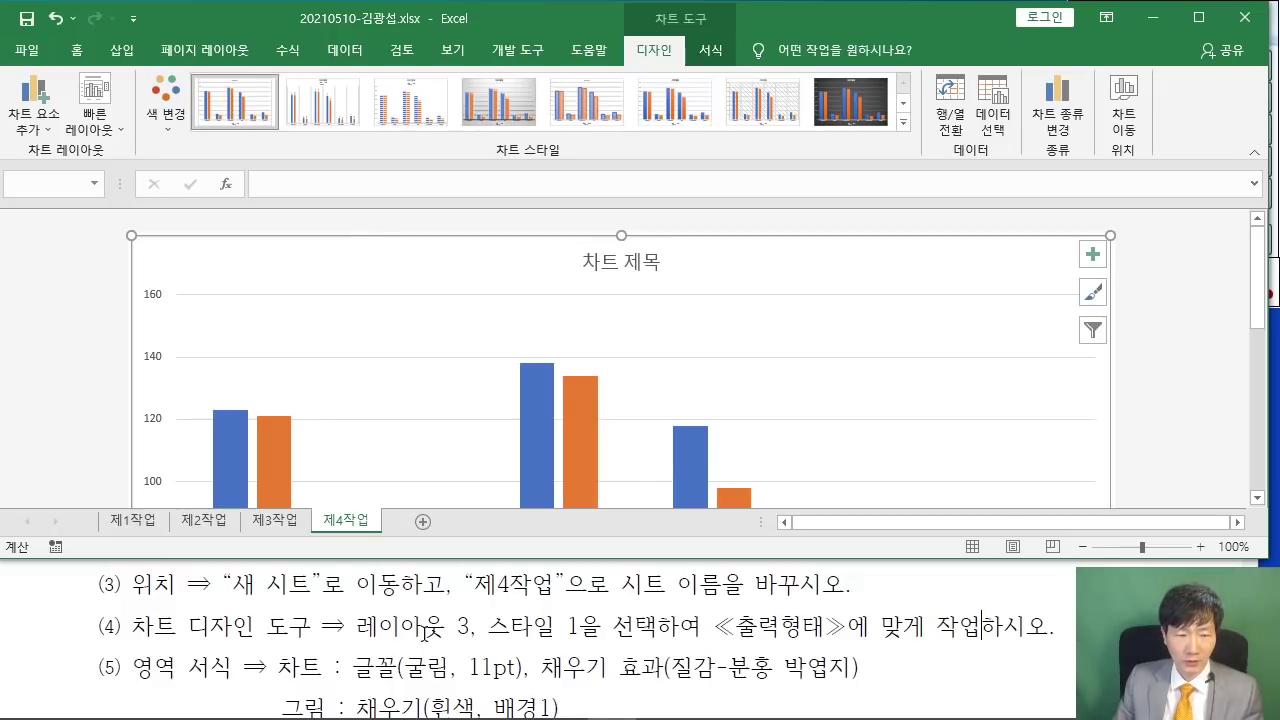
scroll(547, 627, "down", 1)
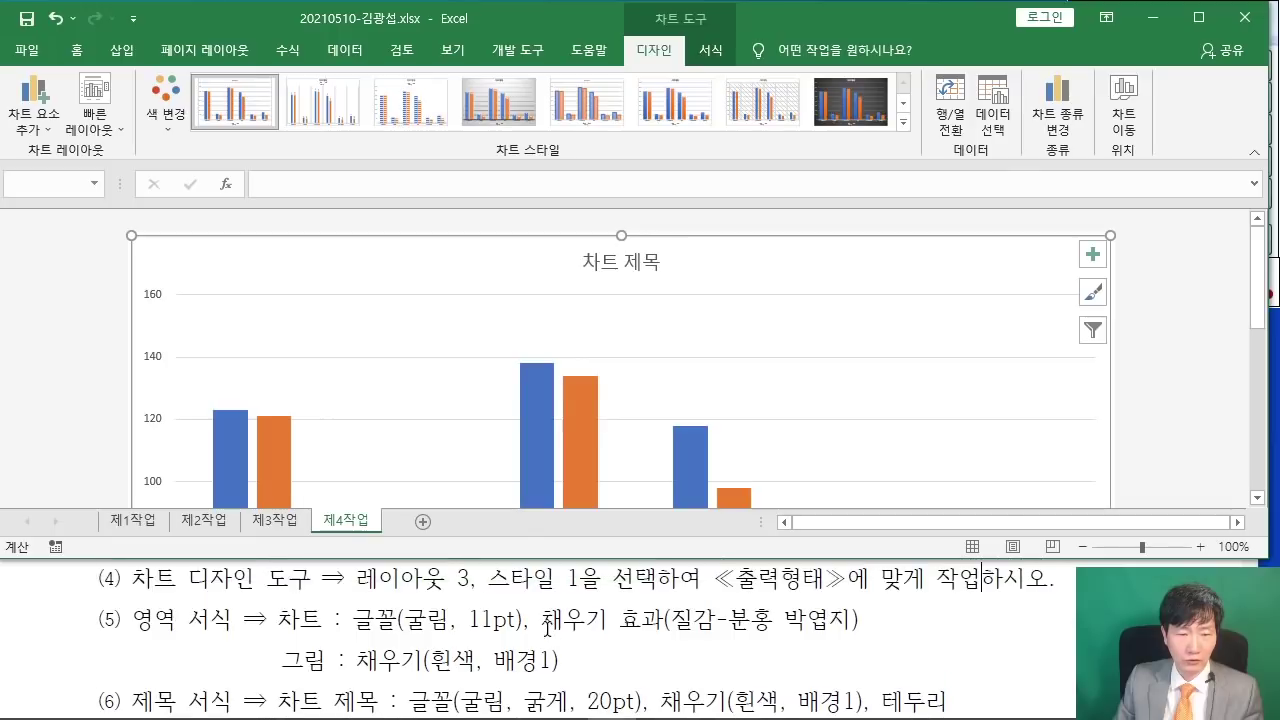
- Set all chart text to 굴림 11 pt, then bring up the chart area's format settings
left_click(74, 52)
left_click(212, 93)
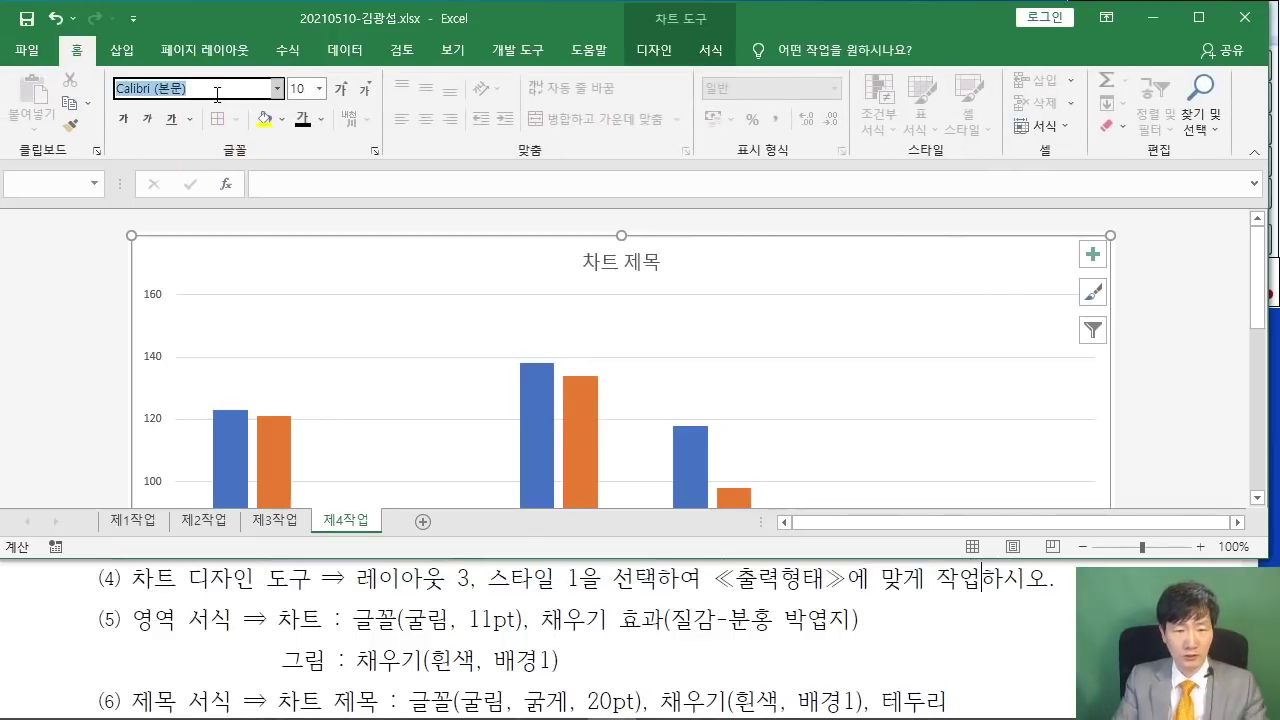
type("굴림")
key("Return")
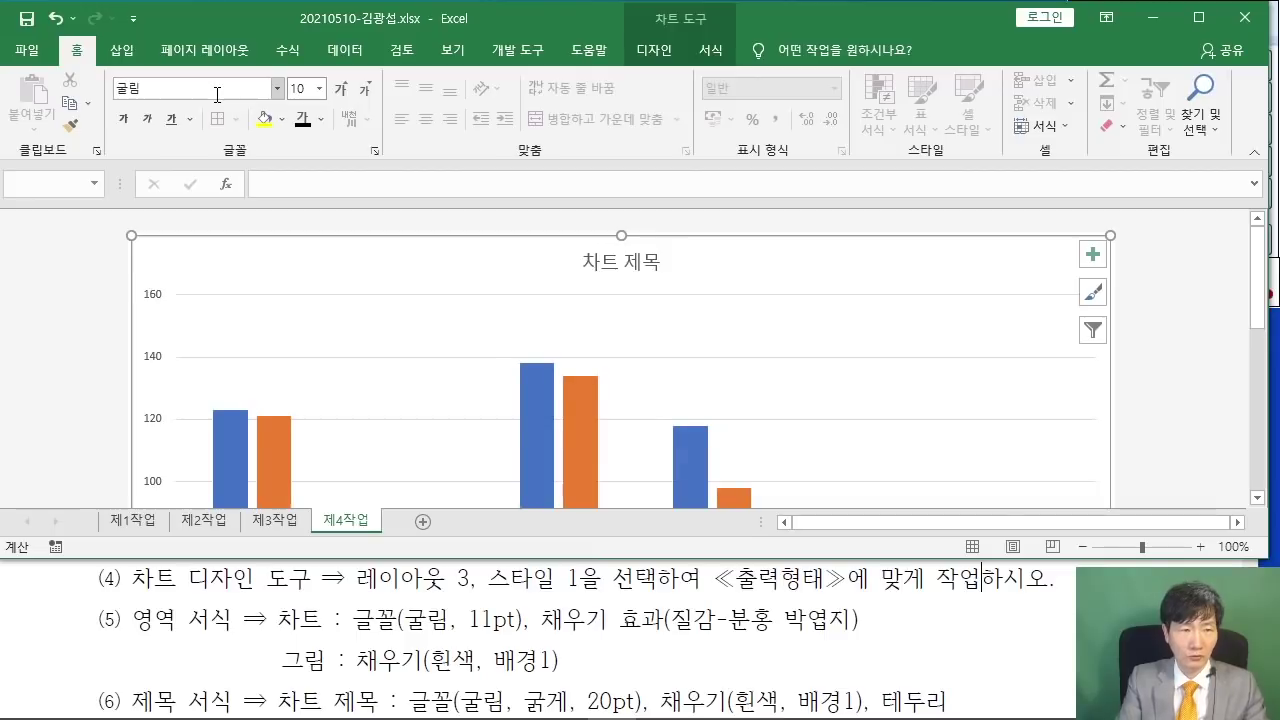
left_click(305, 90)
type("11")
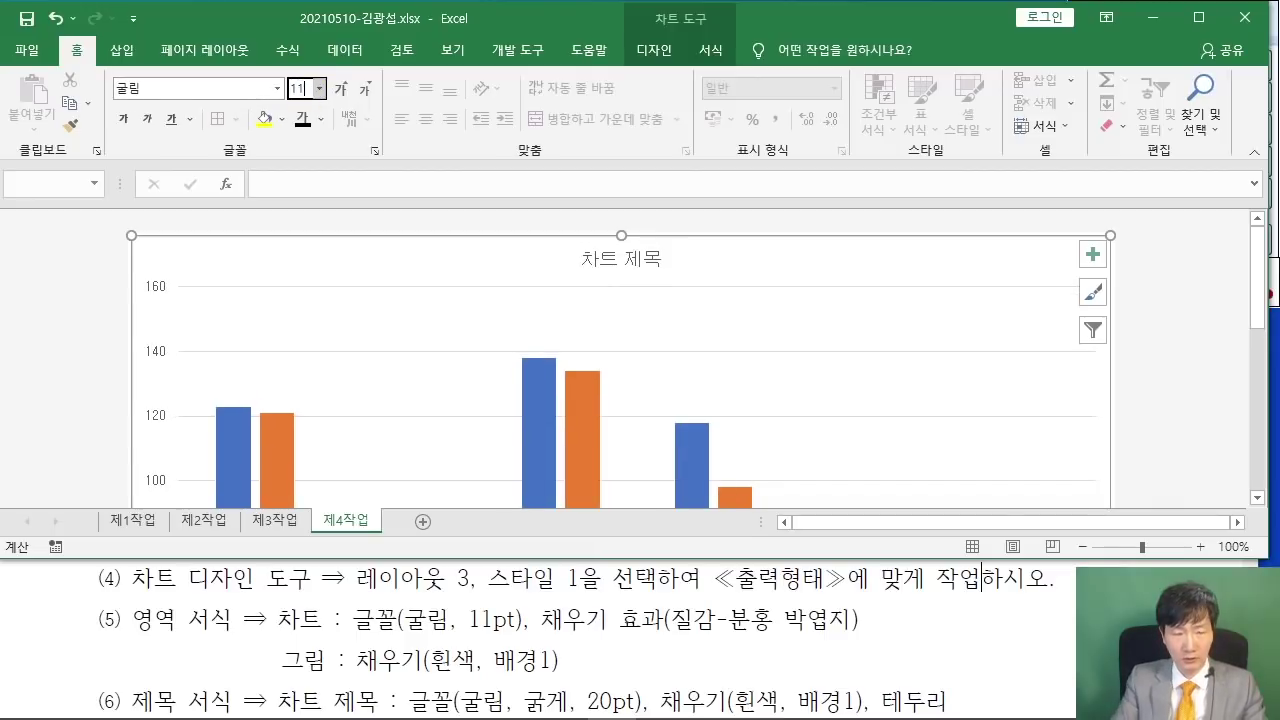
key("Return")
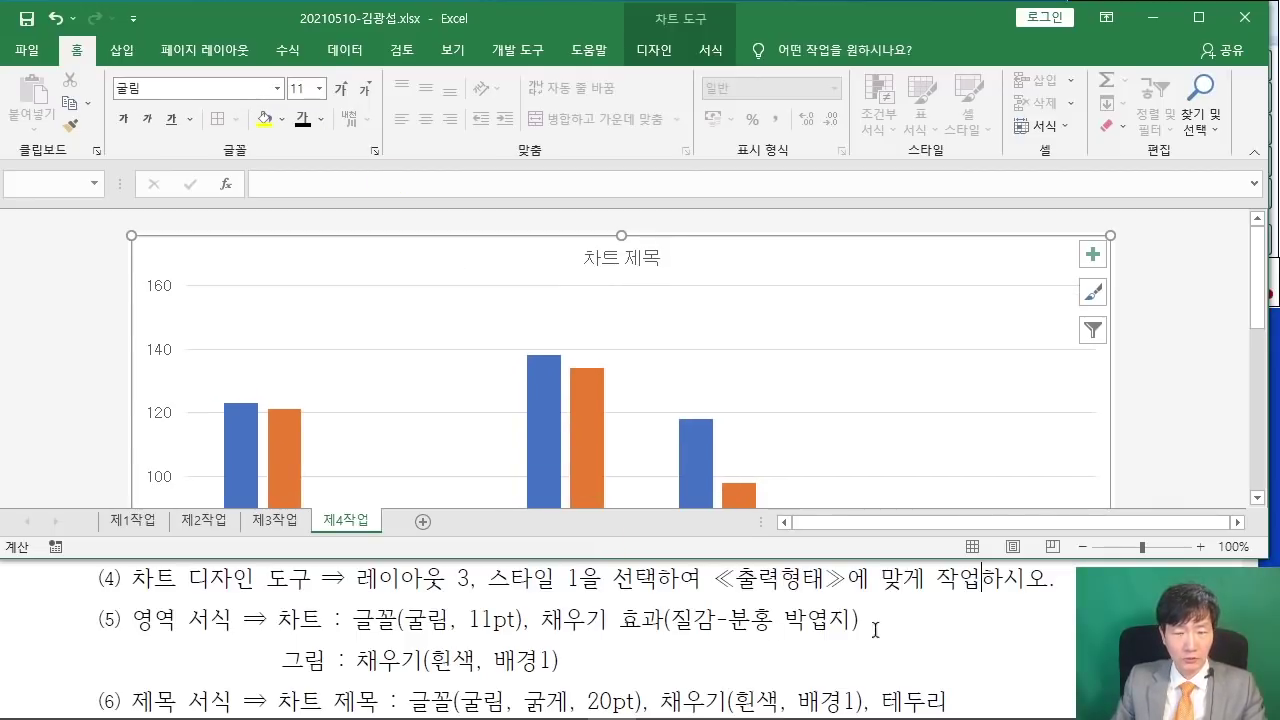
double_click(821, 252)
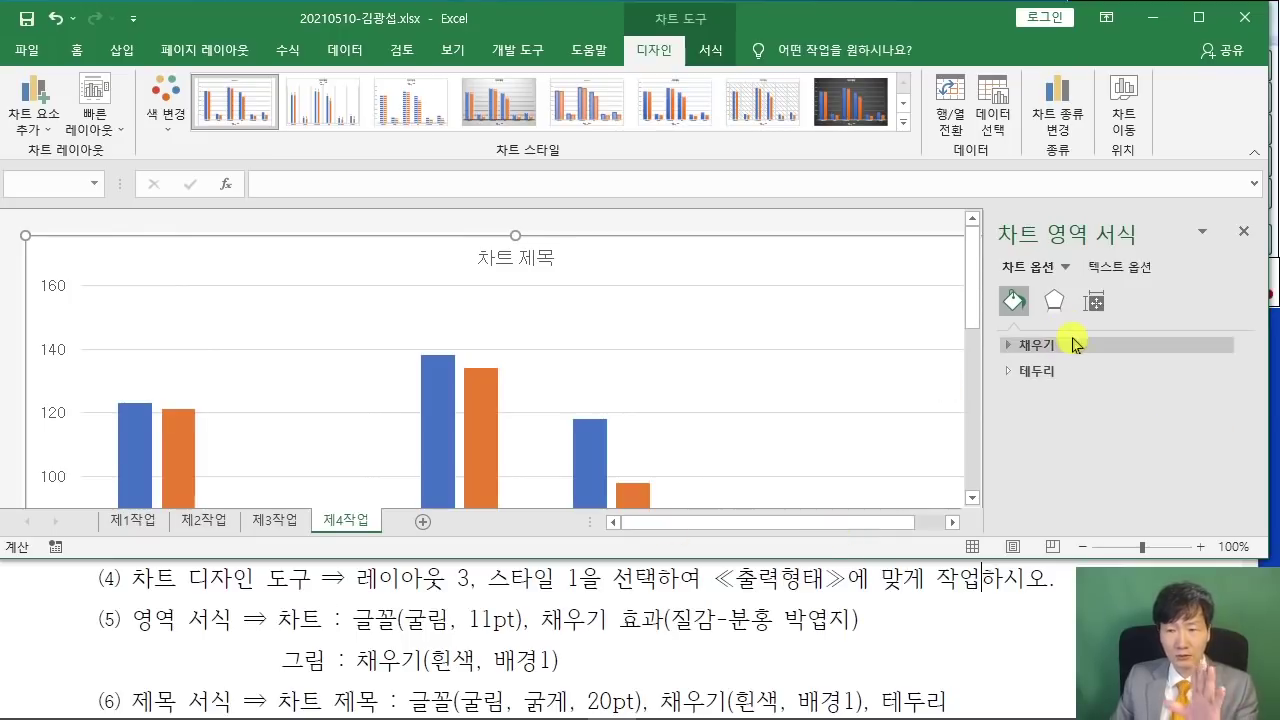
- Fill the chart area with the 분홍 박엽지 picture texture
left_click(1016, 300)
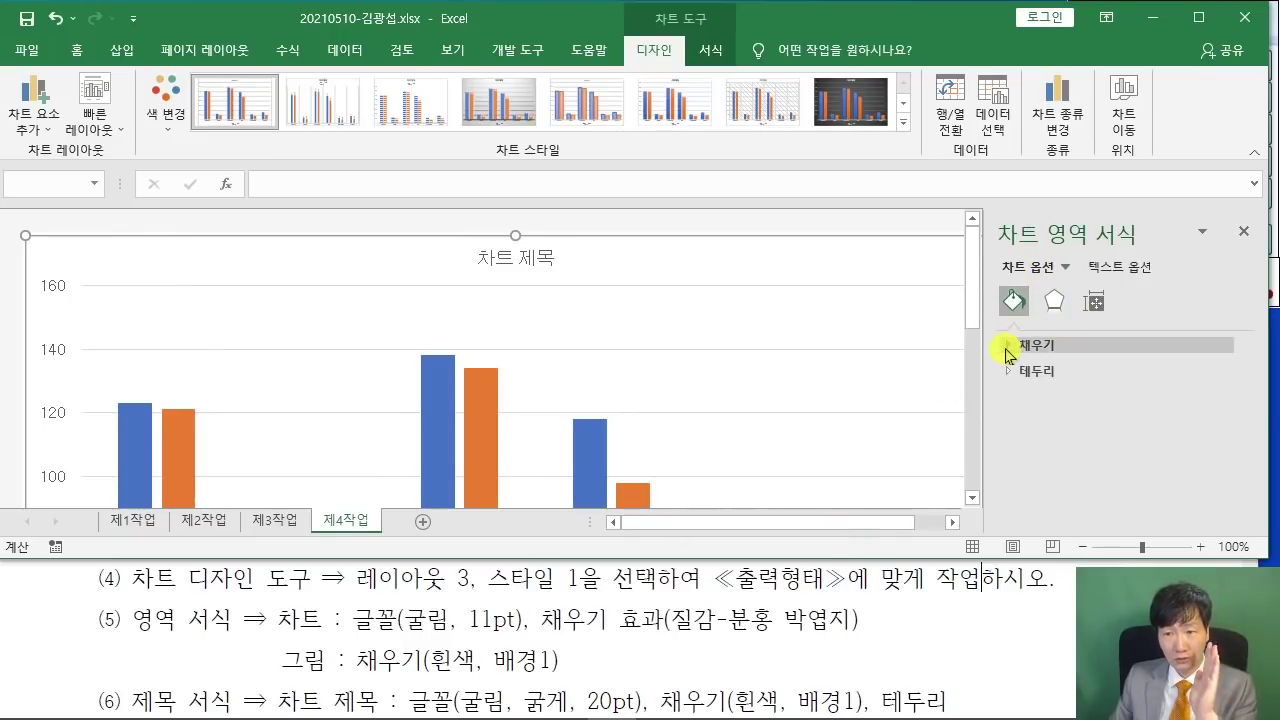
left_click(1008, 350)
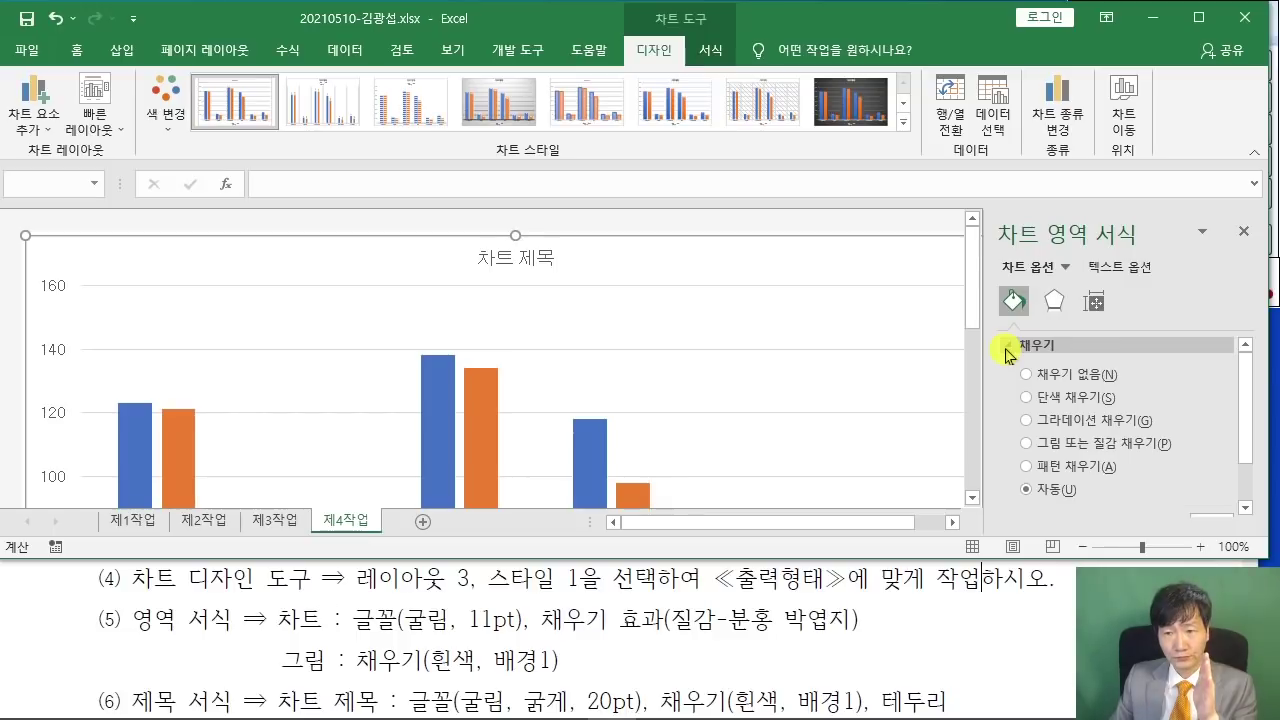
scroll(1008, 355, "down", 1)
scroll(1040, 398, "up", 1)
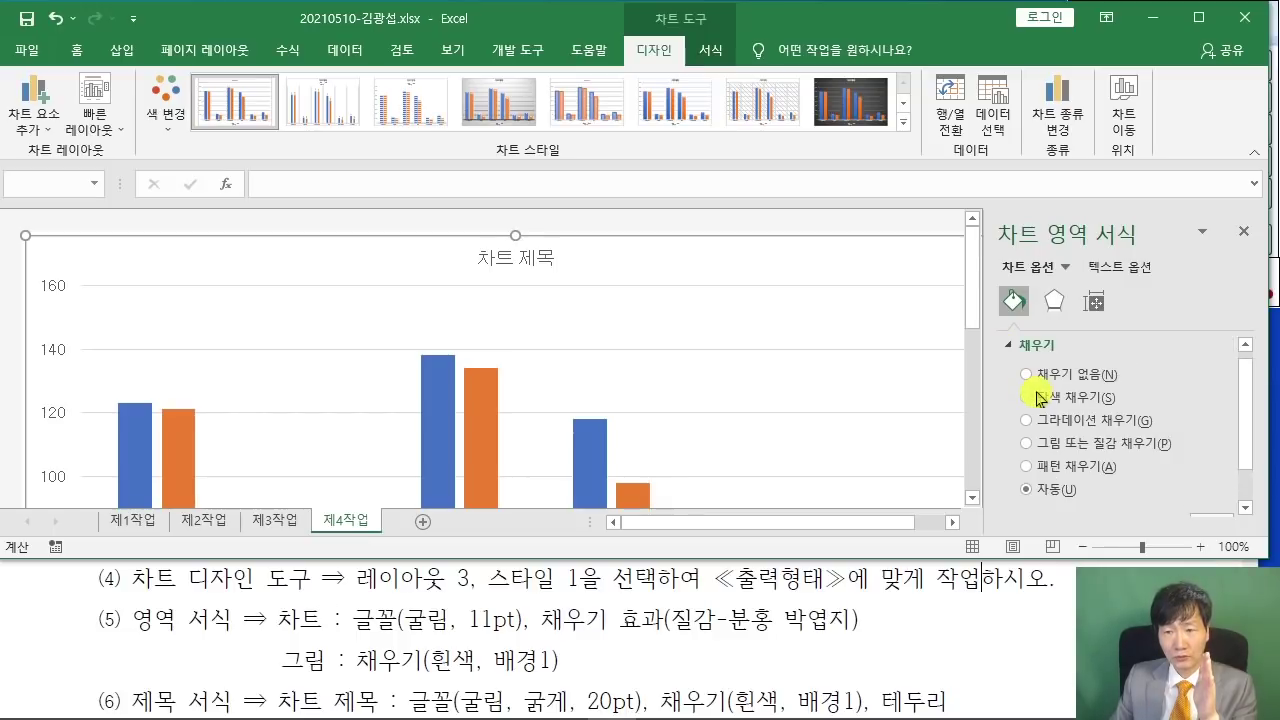
left_click(1030, 445)
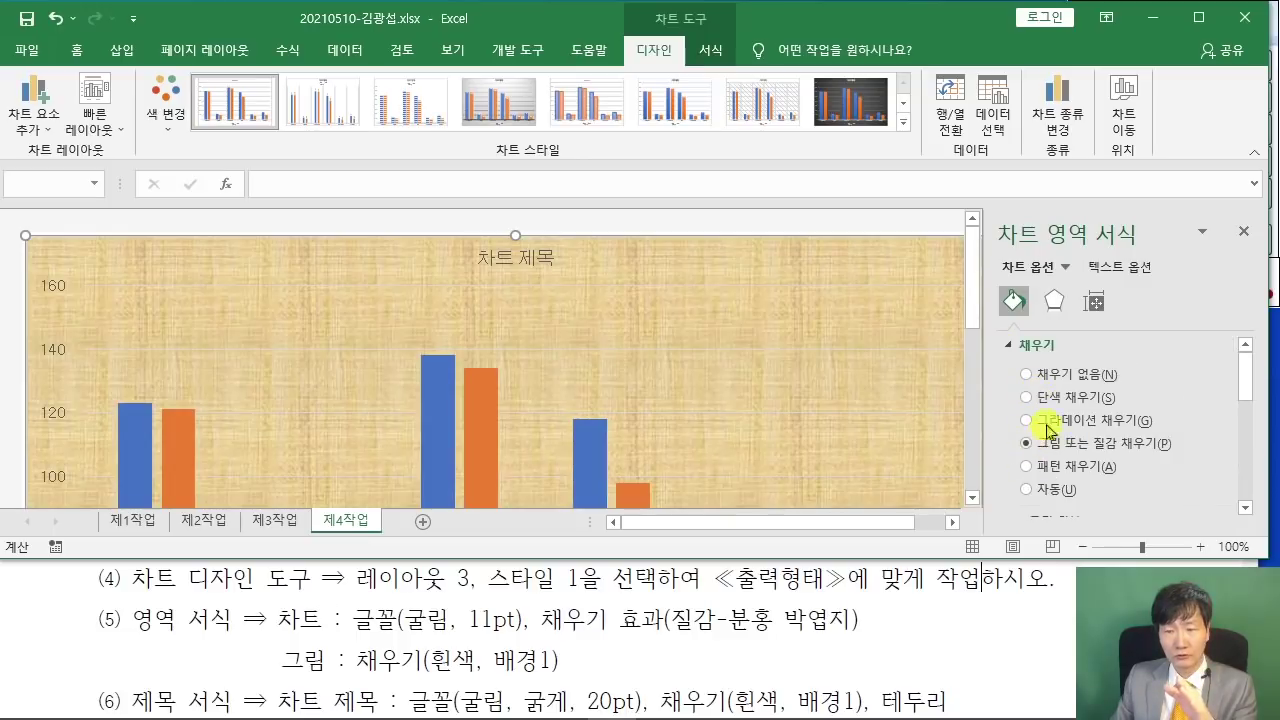
left_click_drag(1245, 378, 1246, 428)
left_click(1224, 370)
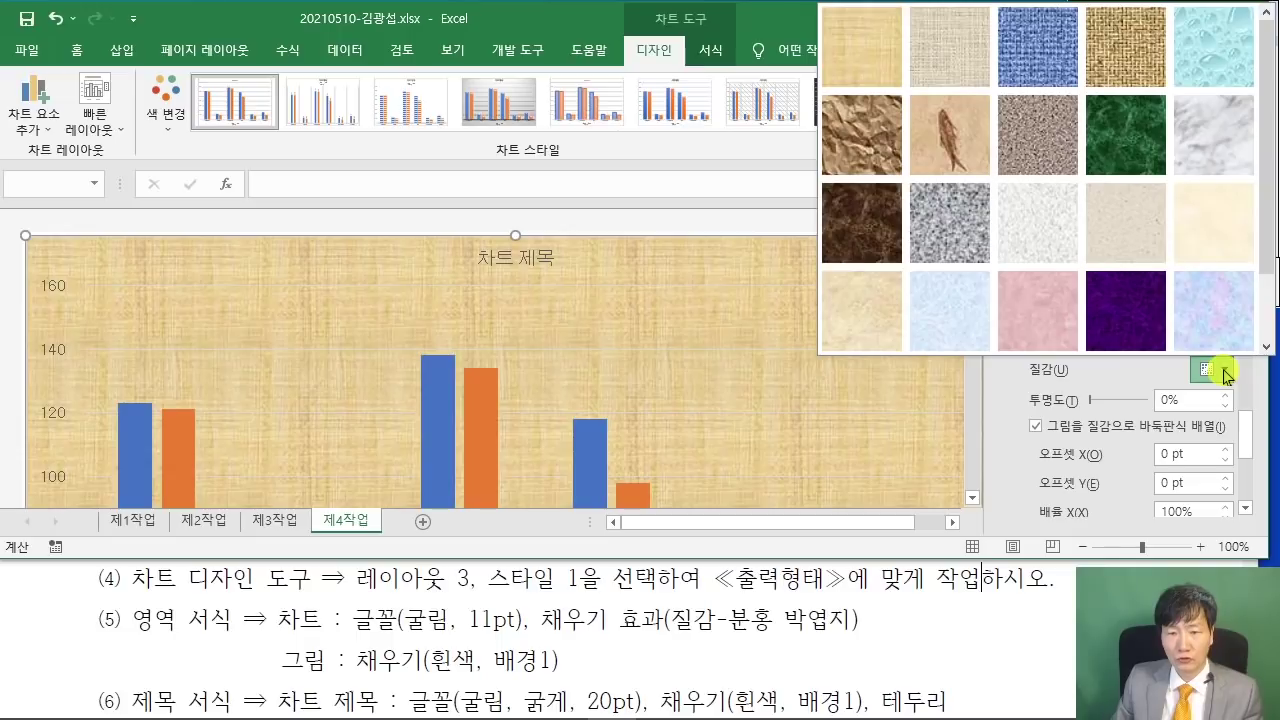
left_click(1053, 303)
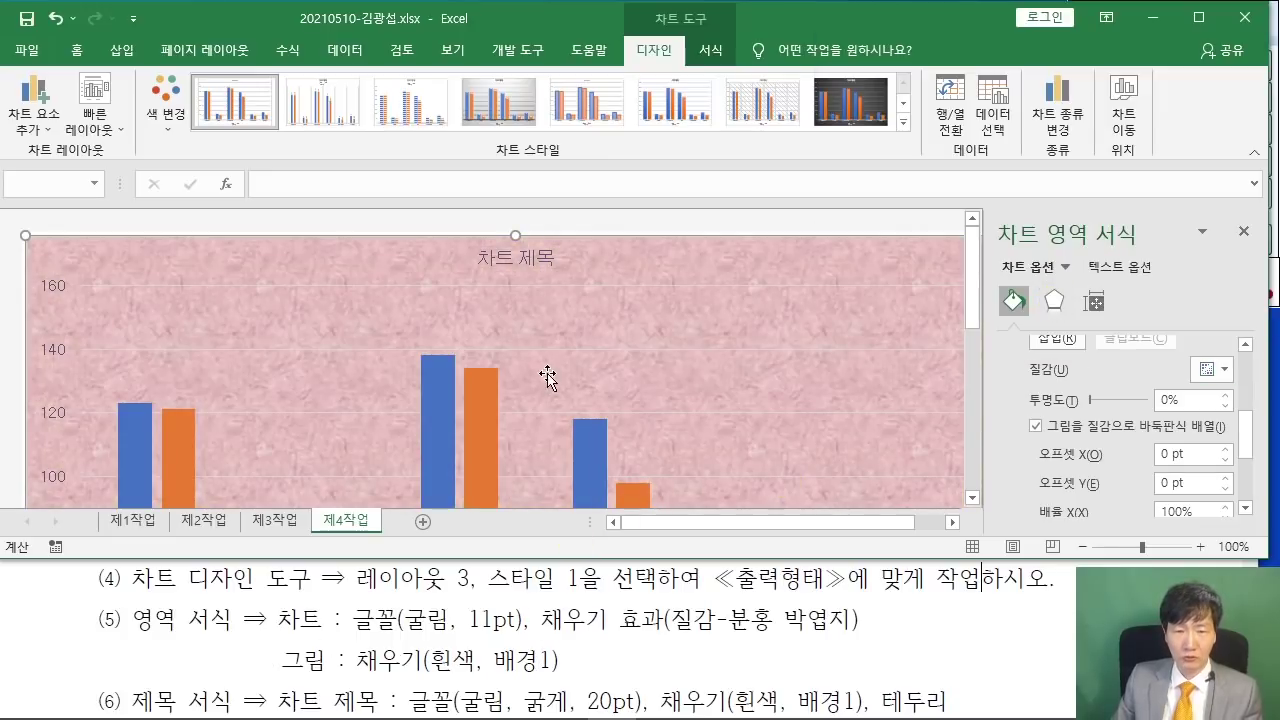
- Give the plot area a solid 흰색, 배경1 fill
left_click(550, 327)
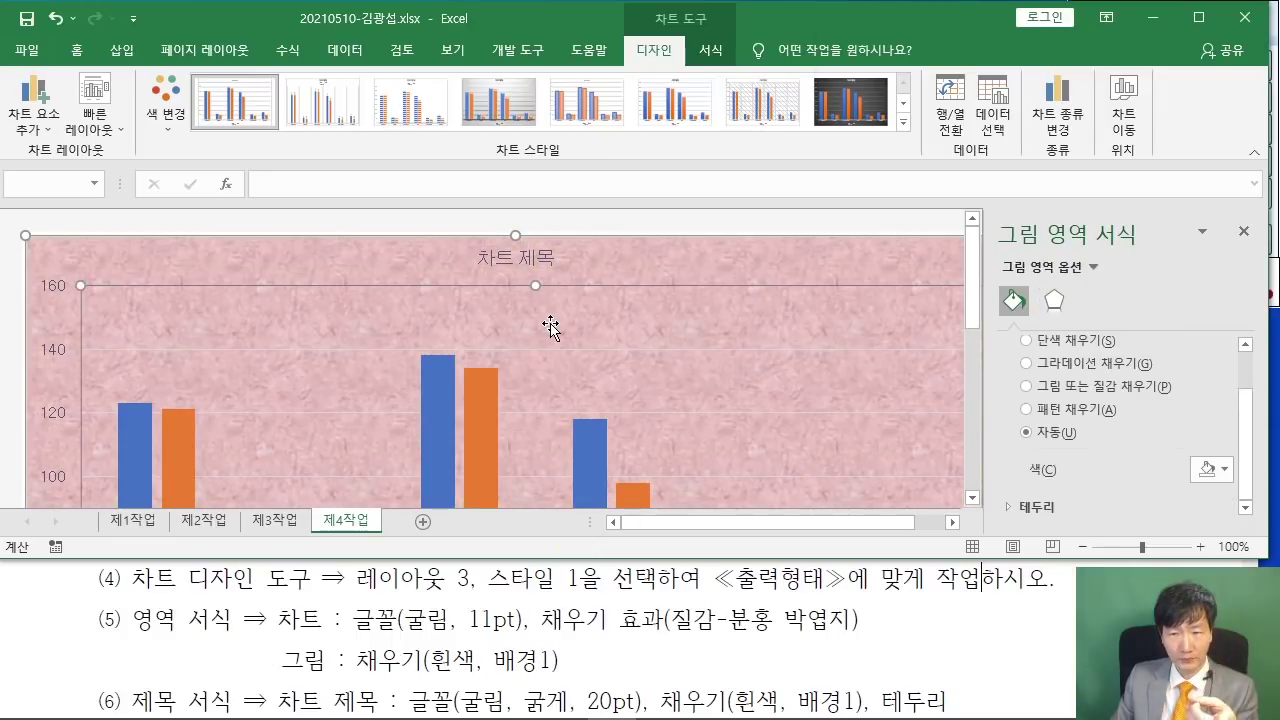
left_click(1023, 313)
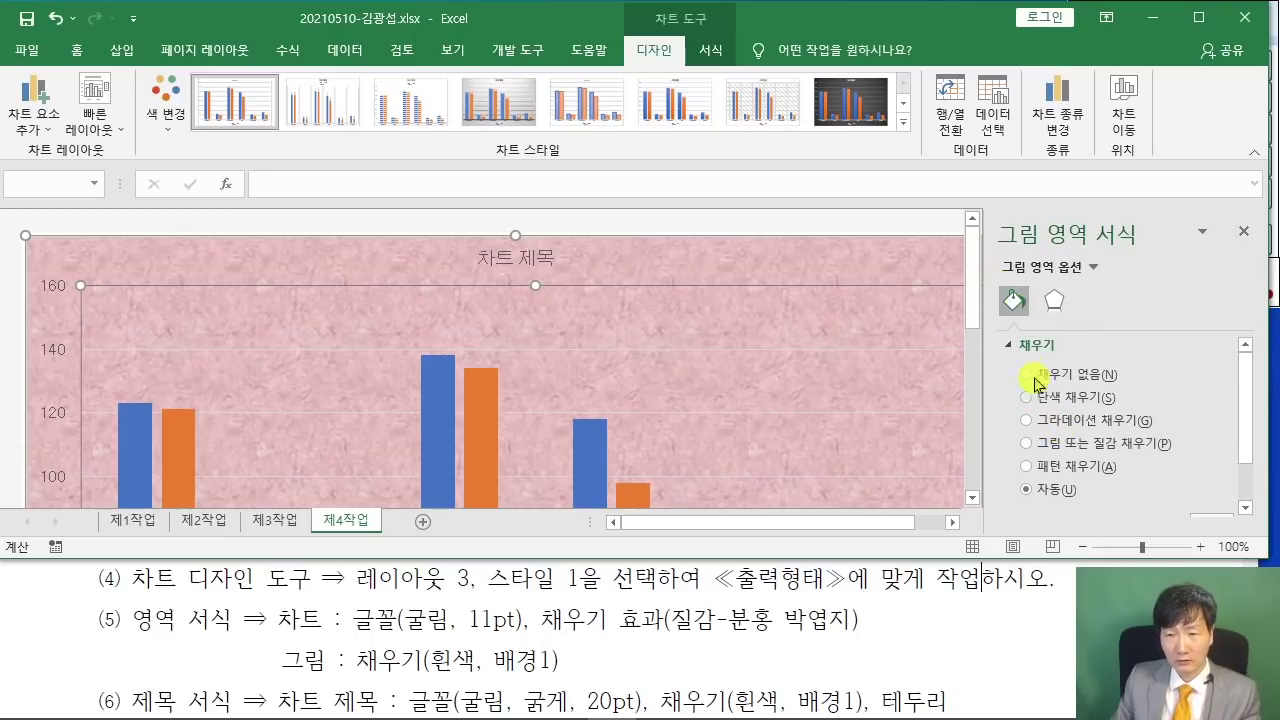
left_click(1026, 397)
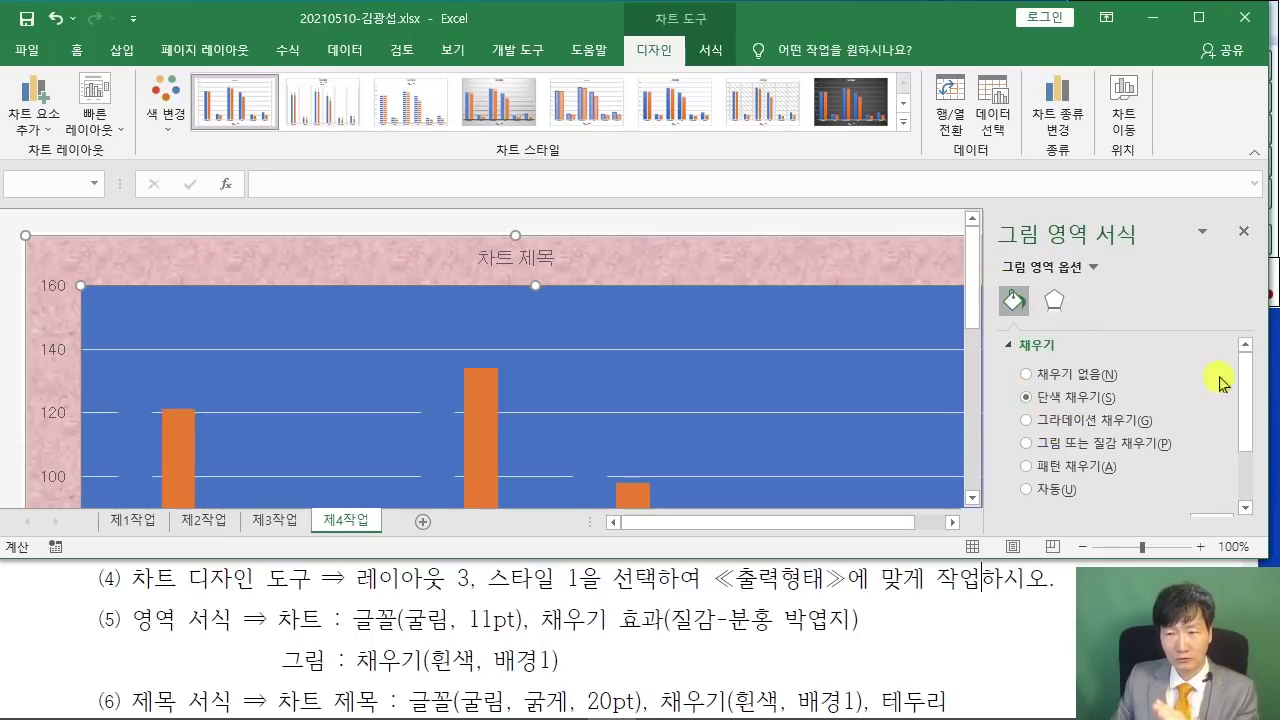
left_click_drag(1255, 380, 1258, 433)
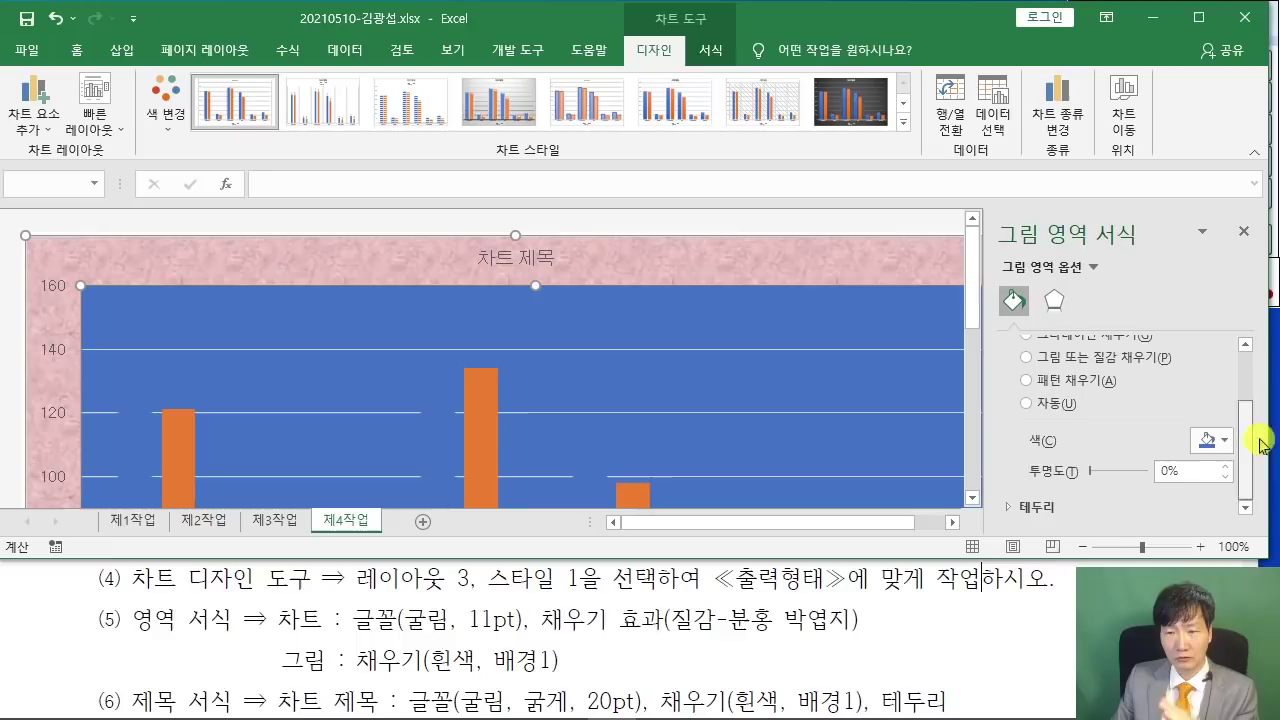
left_click(1207, 441)
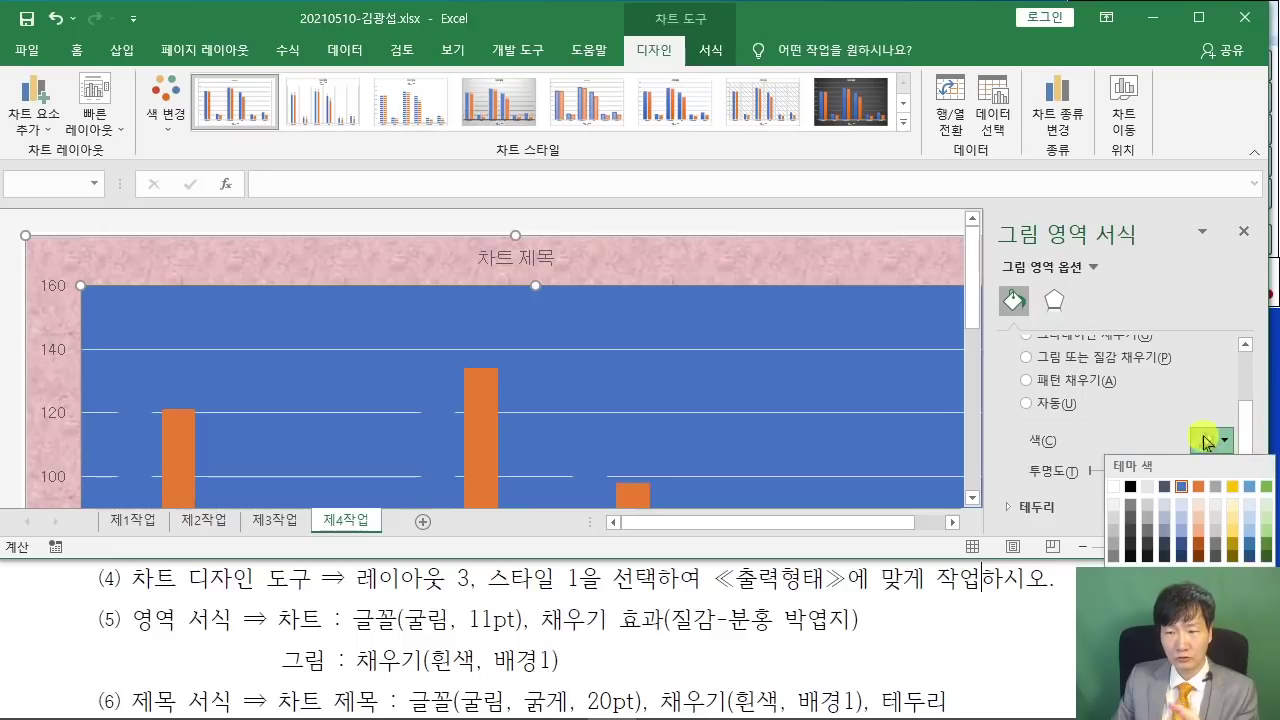
left_click(1116, 488)
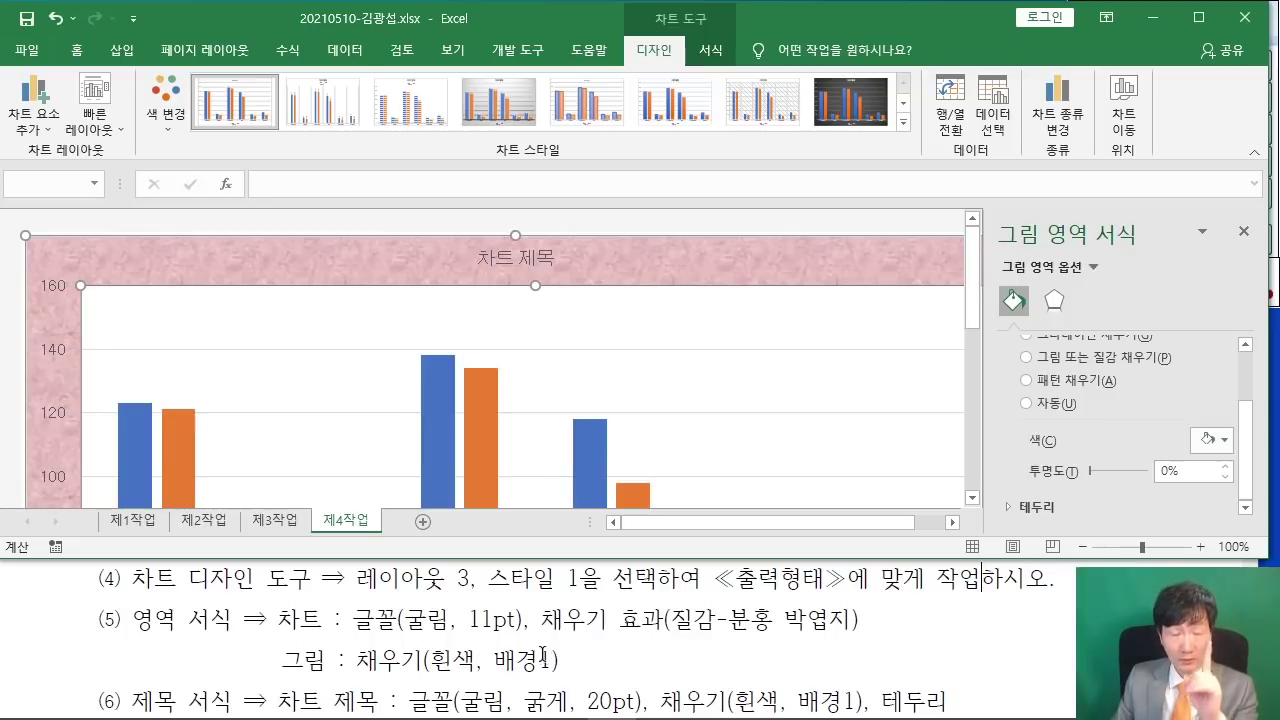
- Highlight the chart title formatting requirement in the PDF
scroll(509, 632, "down", 3)
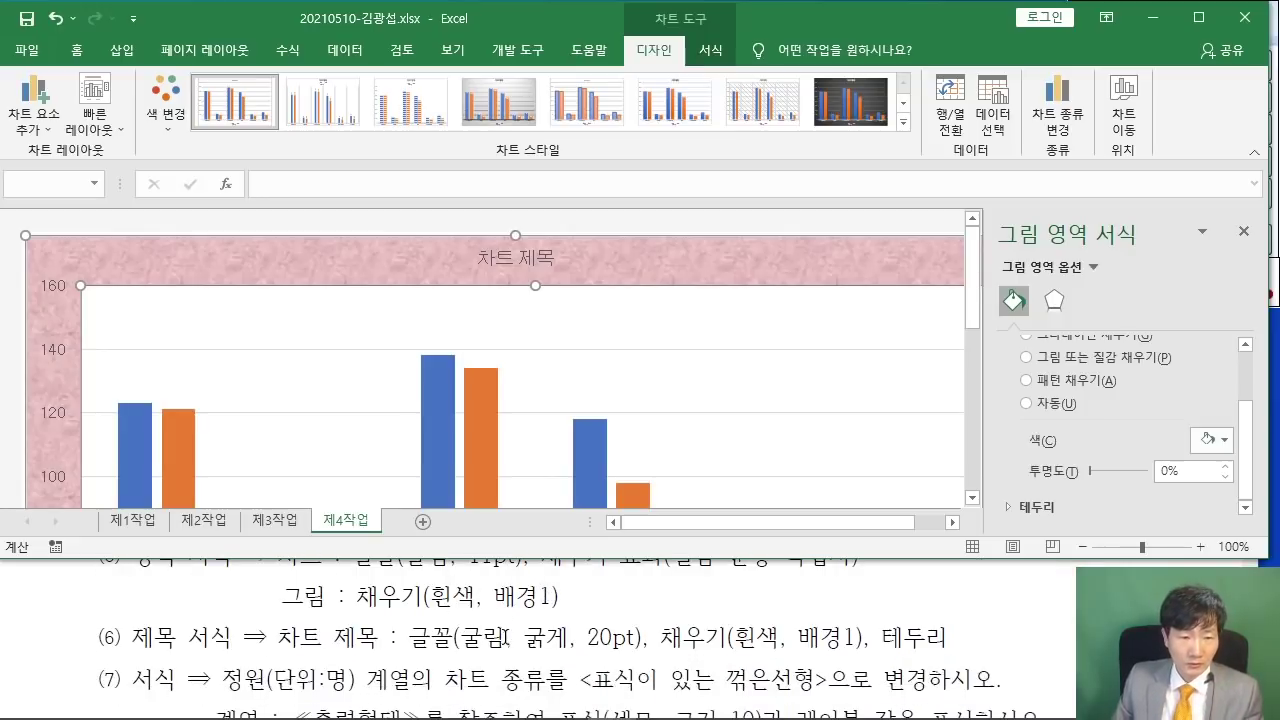
scroll(510, 636, "down", 1)
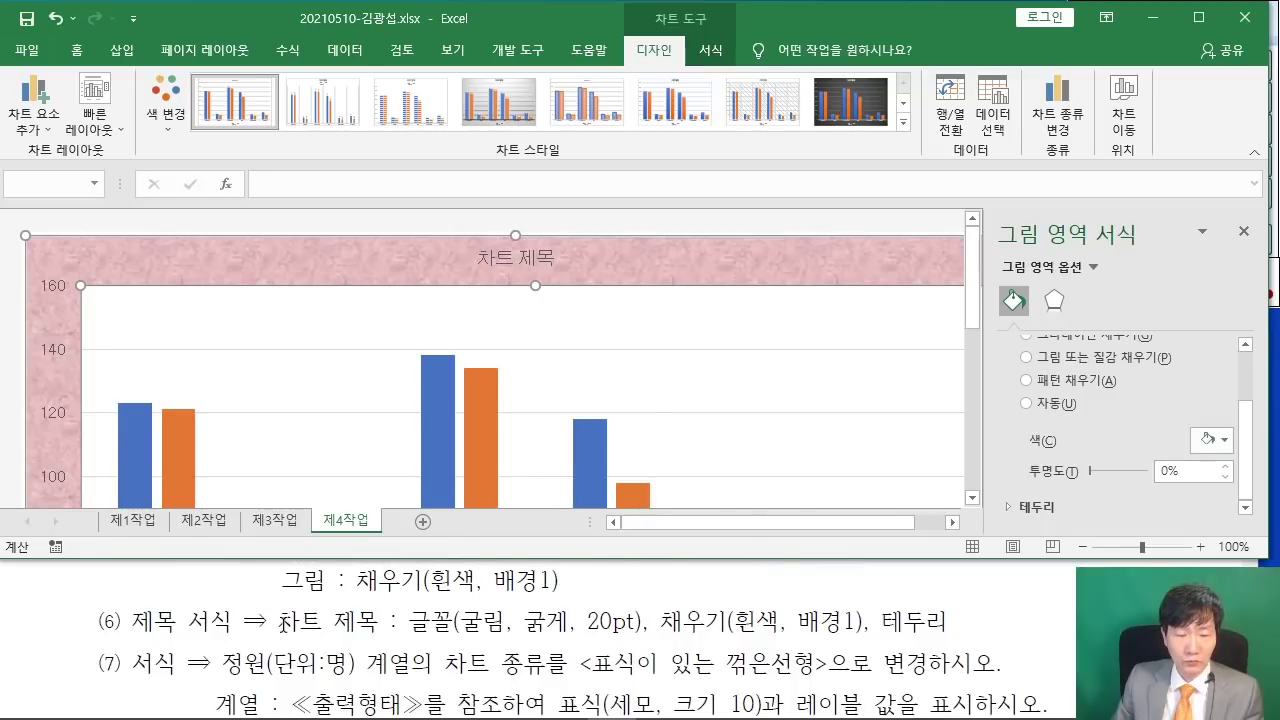
left_click_drag(283, 622, 950, 622)
- Scroll the PDF down to the ≪출력형태≫ chart titled 국공립 및 가정 어린이집 현황
left_click(695, 615)
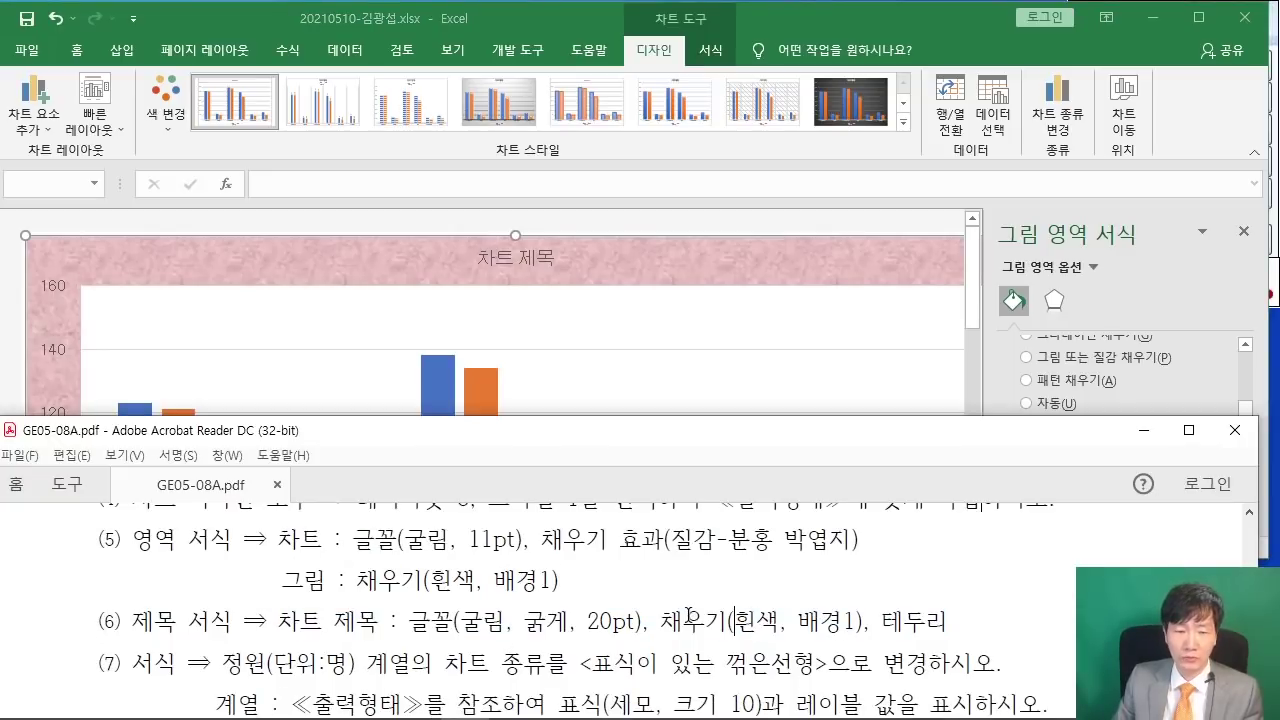
scroll(688, 615, "down", 2)
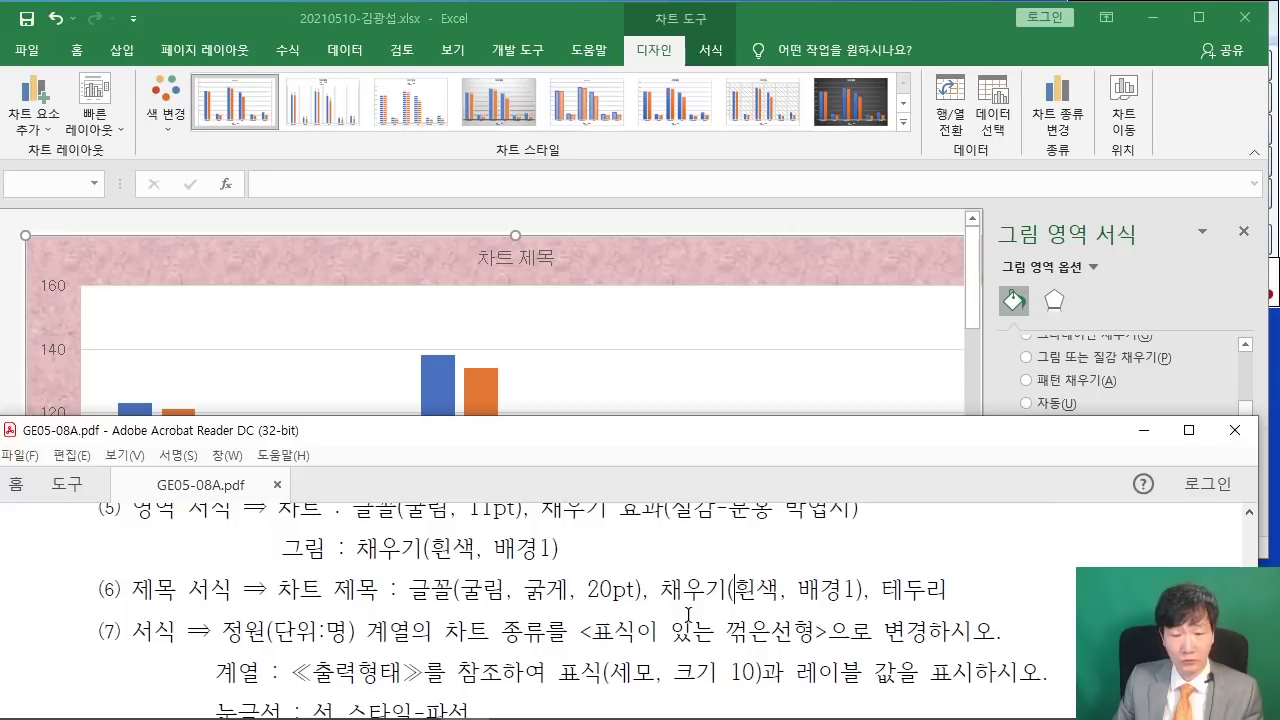
scroll(688, 615, "down", 3)
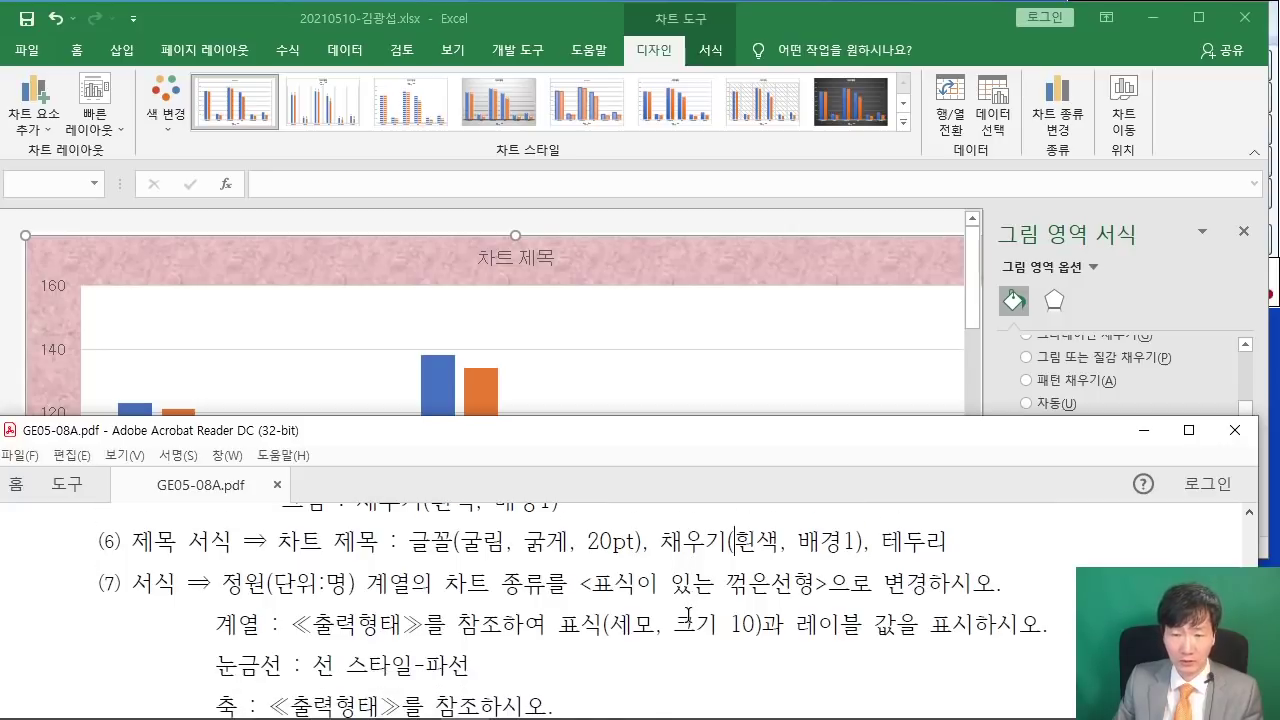
scroll(688, 615, "down", 15)
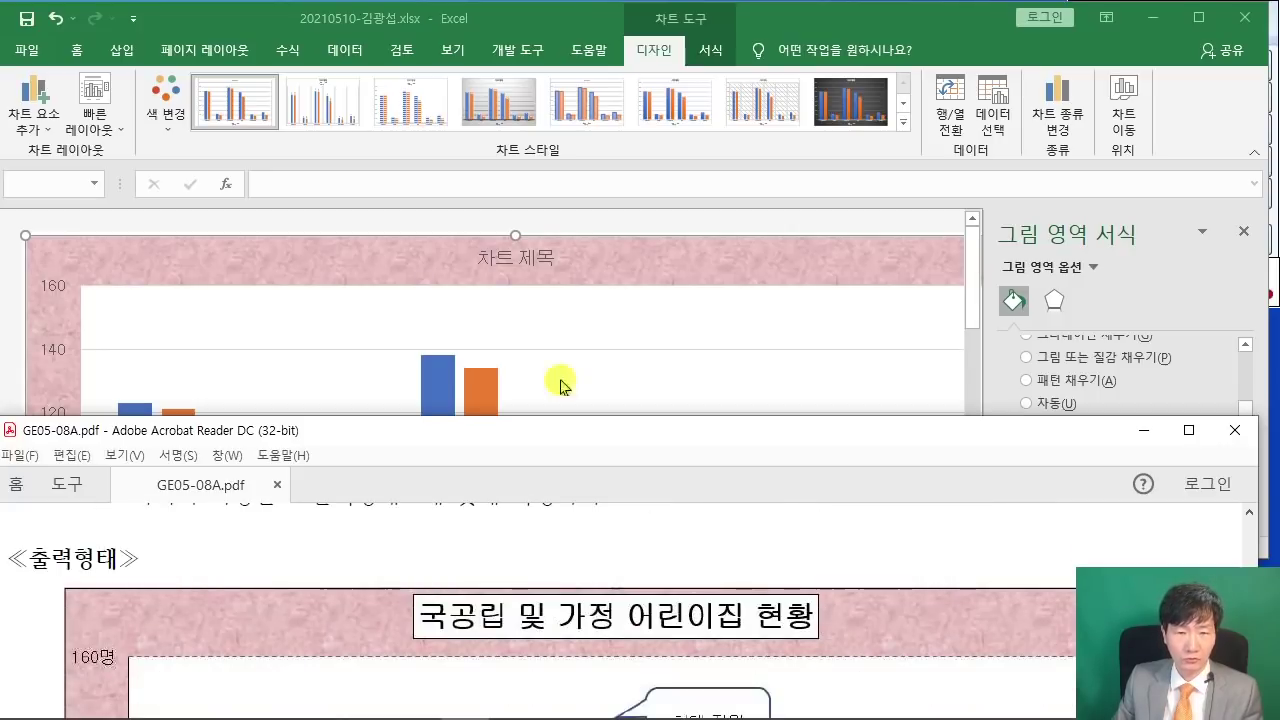
left_click(509, 263)
- Replace the placeholder 차트 제목 with '국공립 및 가정 어린이집 현황'
left_click_drag(480, 256, 562, 255)
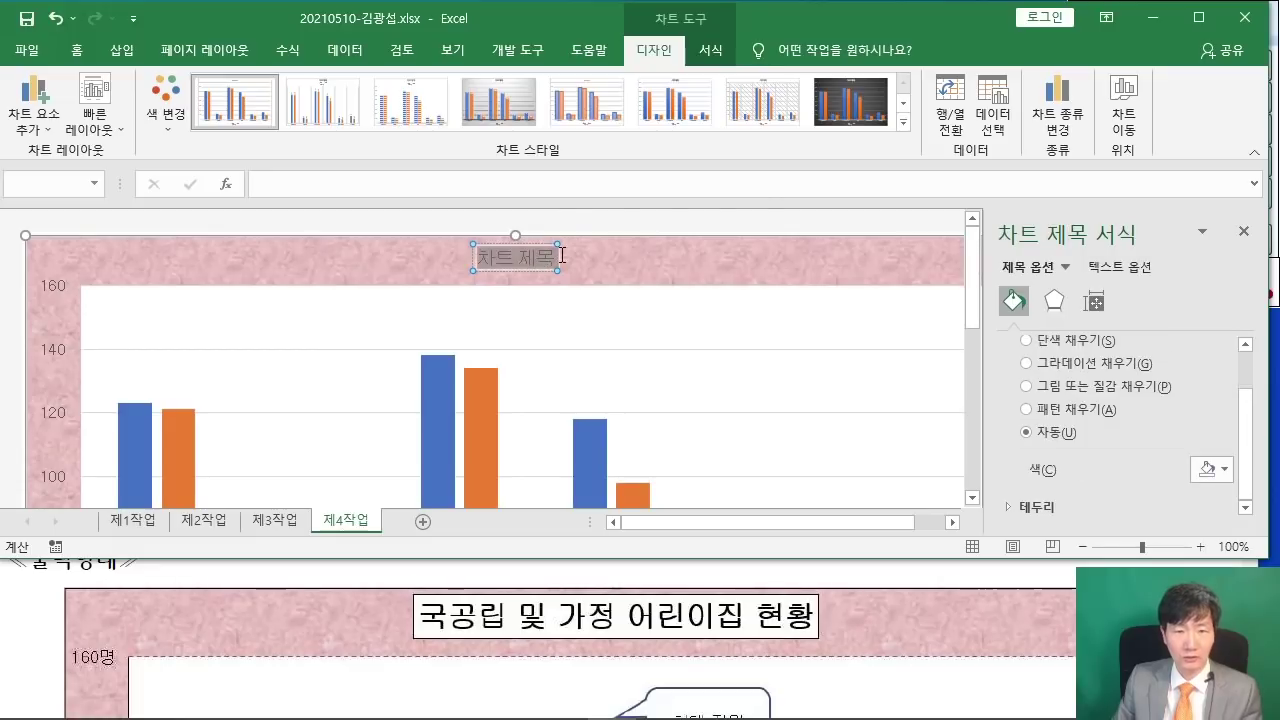
type("국고")
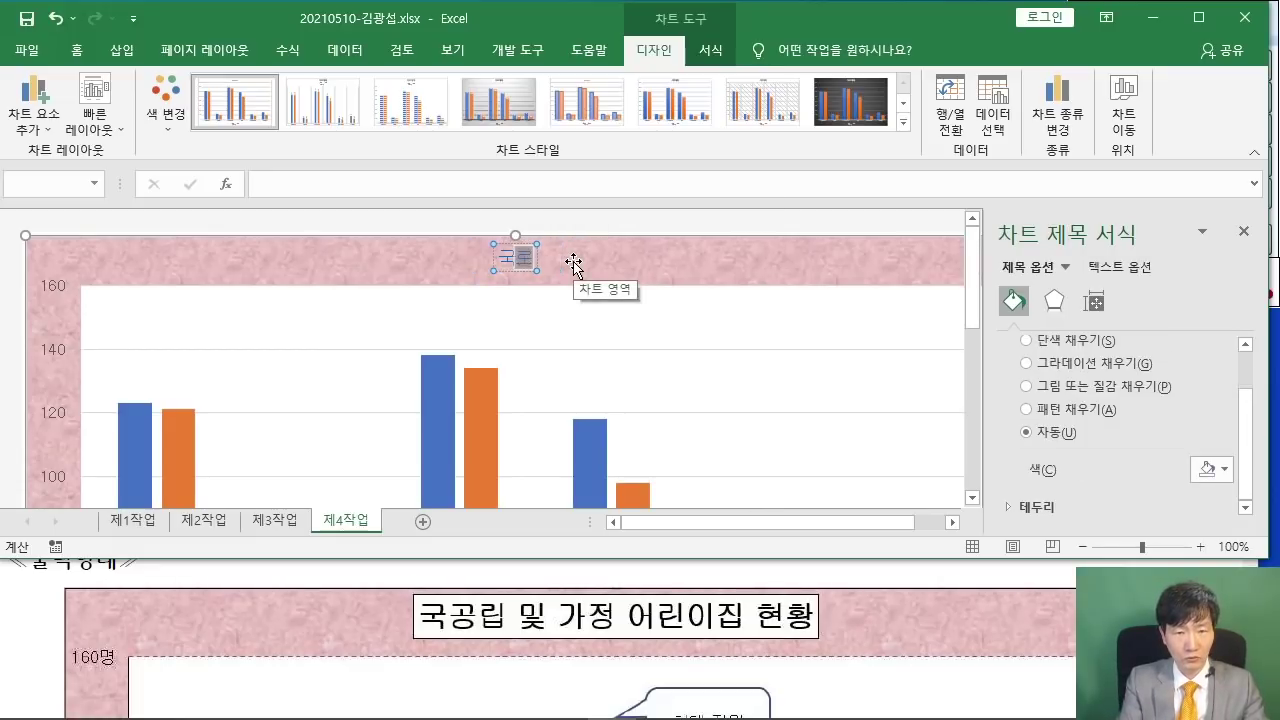
type("RHDFLQ ALC RK")
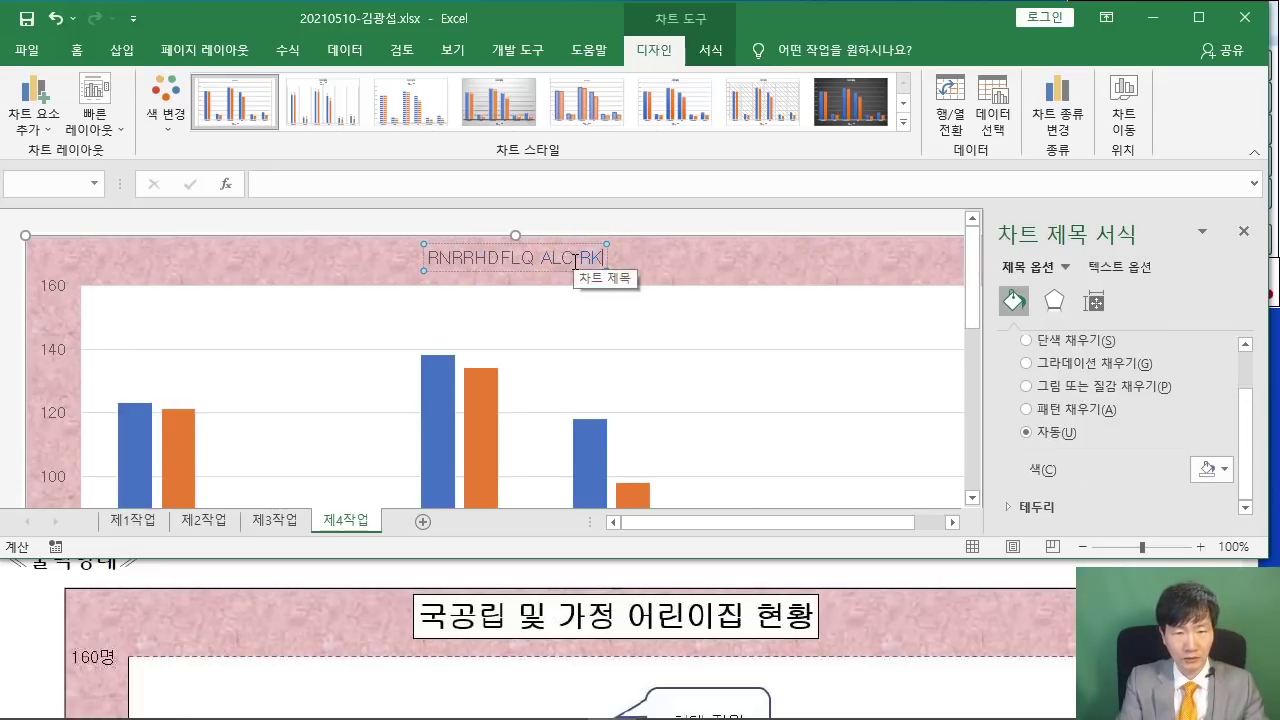
key("BackSpace")
key("BackSpace")
key("BackSpace")
key("BackSpace")
key("BackSpace")
key("BackSpace")
key("BackSpace")
key("BackSpace")
key("BackSpace")
key("BackSpace")
key("BackSpace")
key("BackSpace")
key("BackSpace")
key("BackSpace")
key("BackSpace")
type("국공")
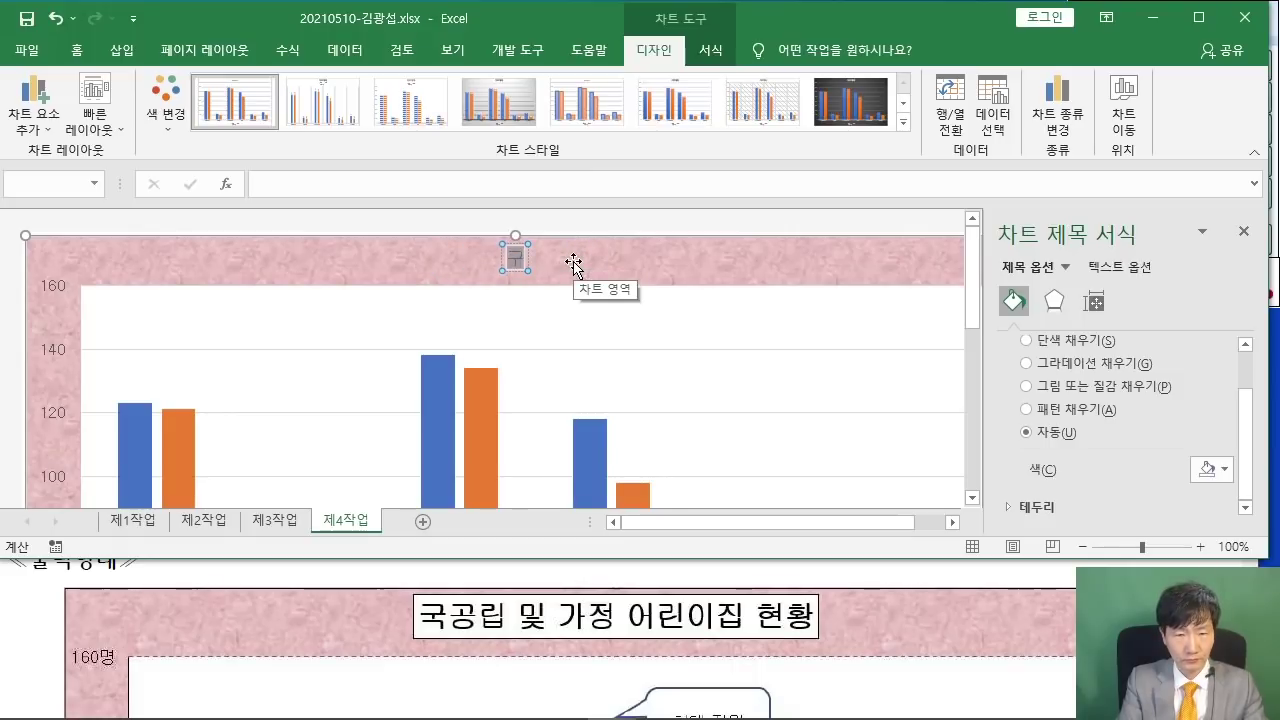
type("립")
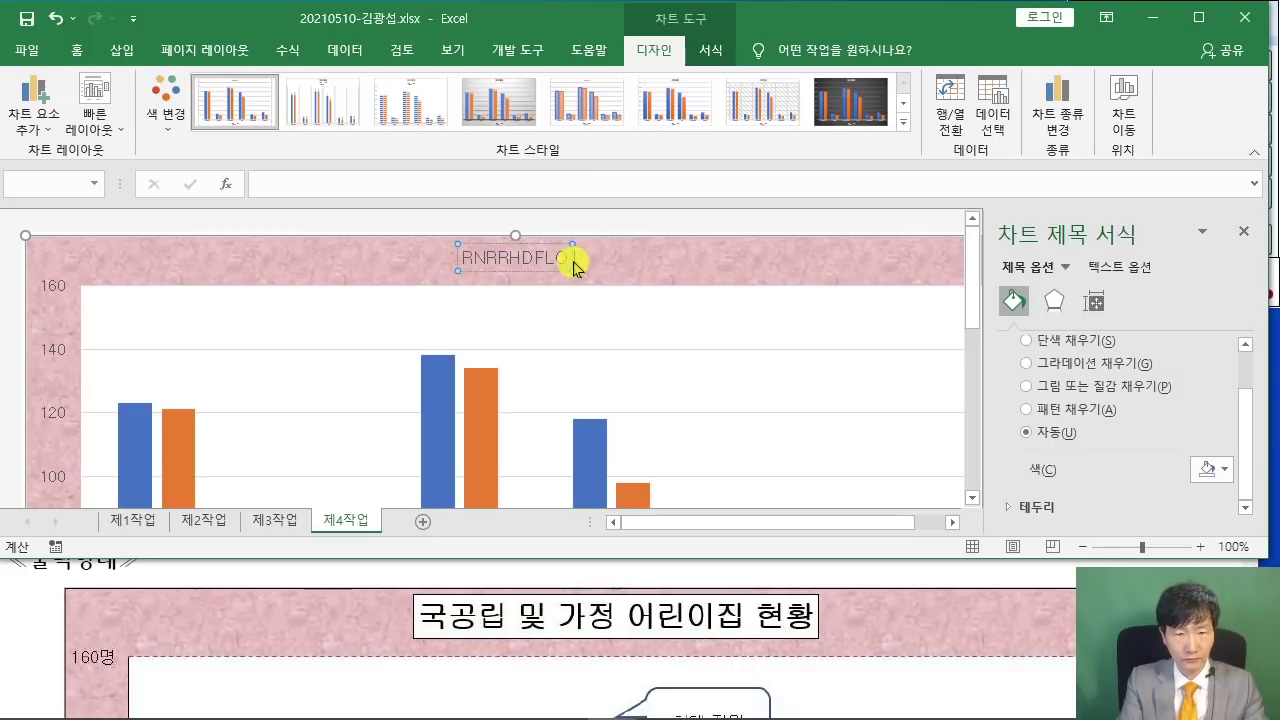
key("BackSpace")
key("BackSpace")
key("BackSpace")
key("BackSpace")
key("BackSpace")
key("BackSpace")
key("BackSpace")
key("BackSpace")
key("BackSpace")
key("BackSpace")
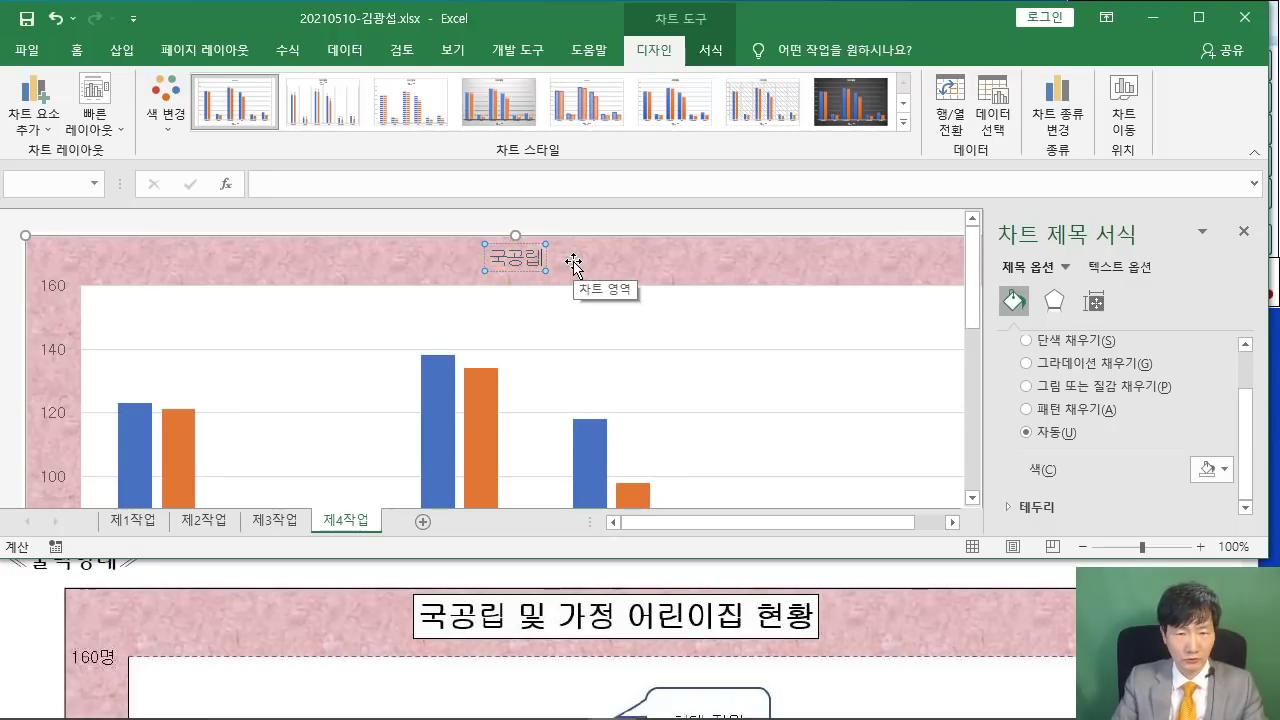
type("국공립 및 가")
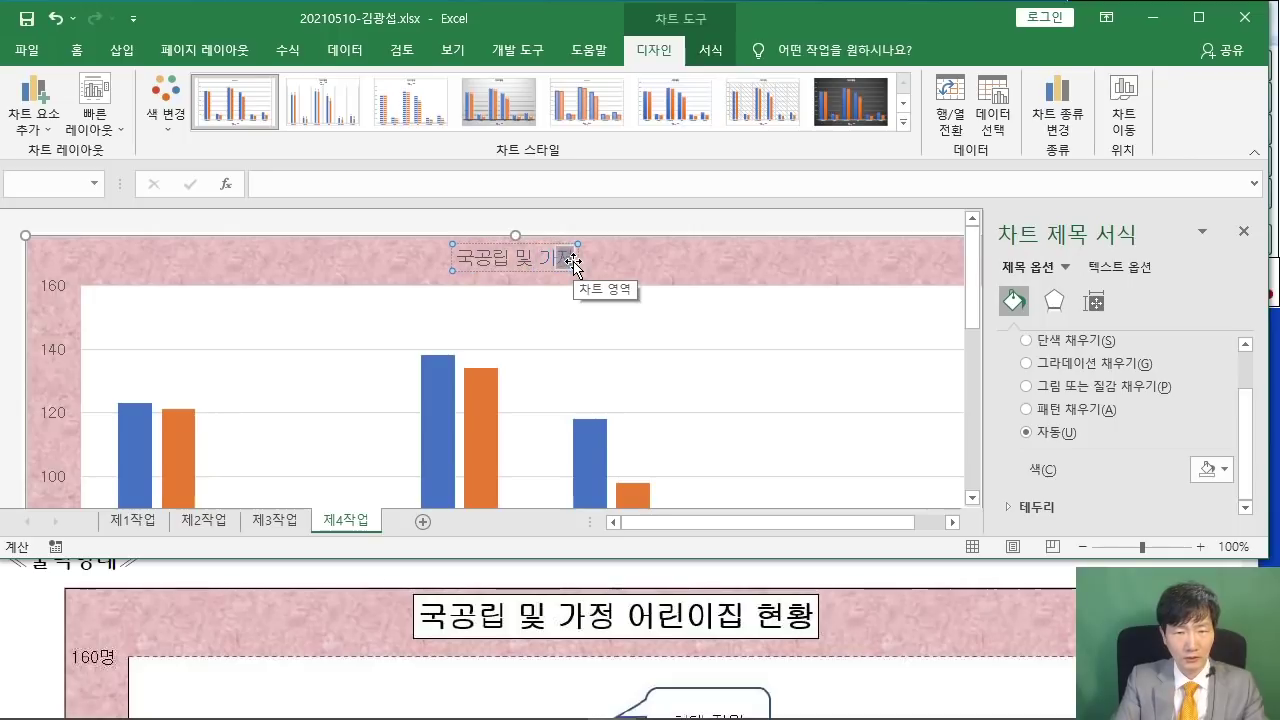
type("정")
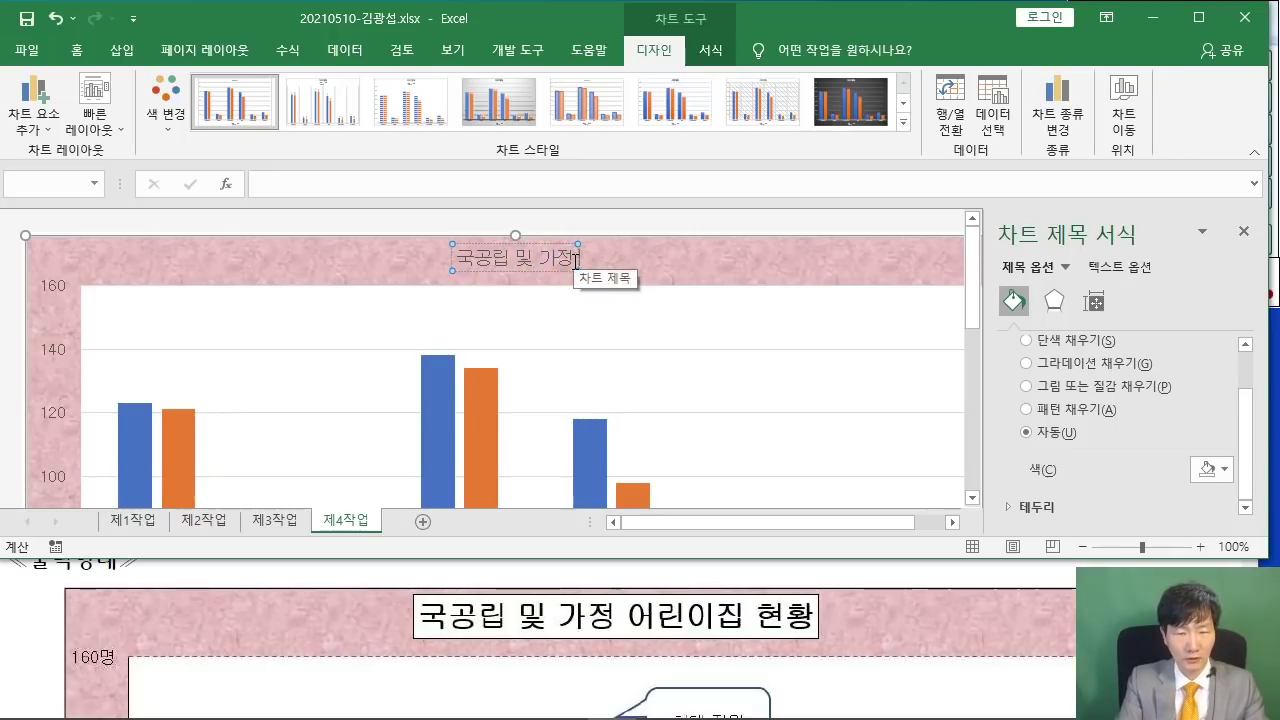
type("어린이지")
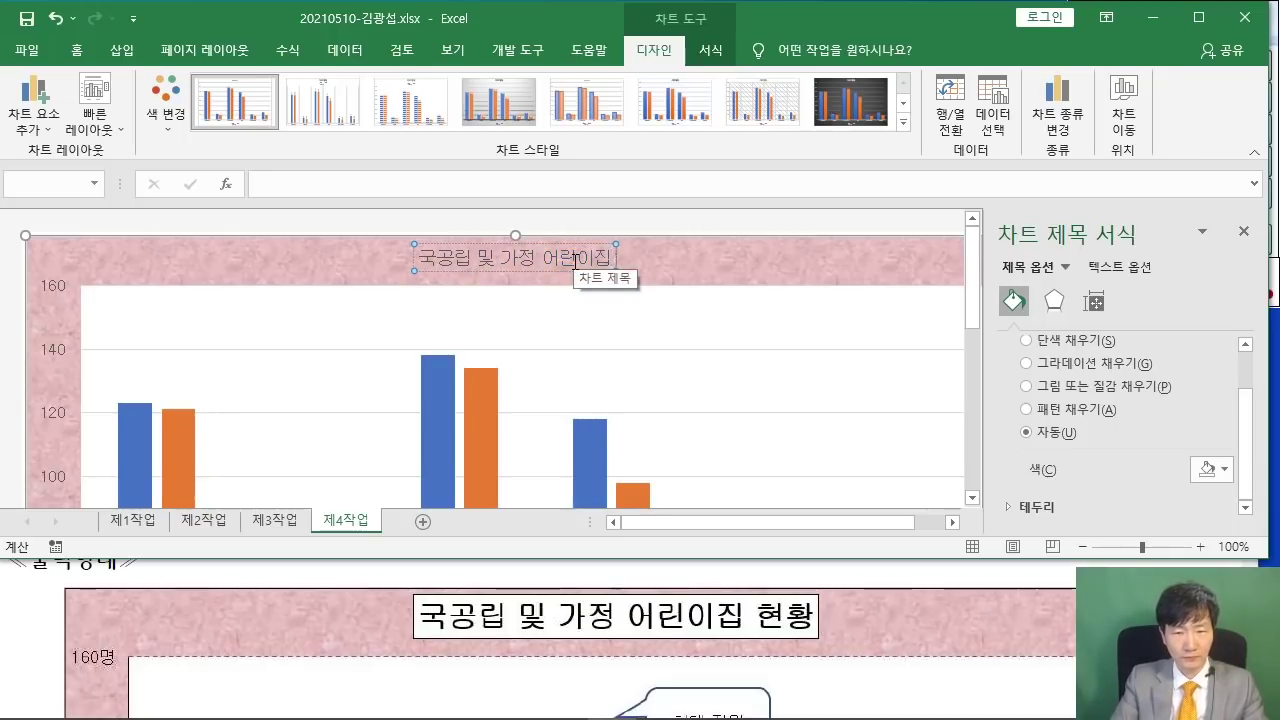
type(" 현황")
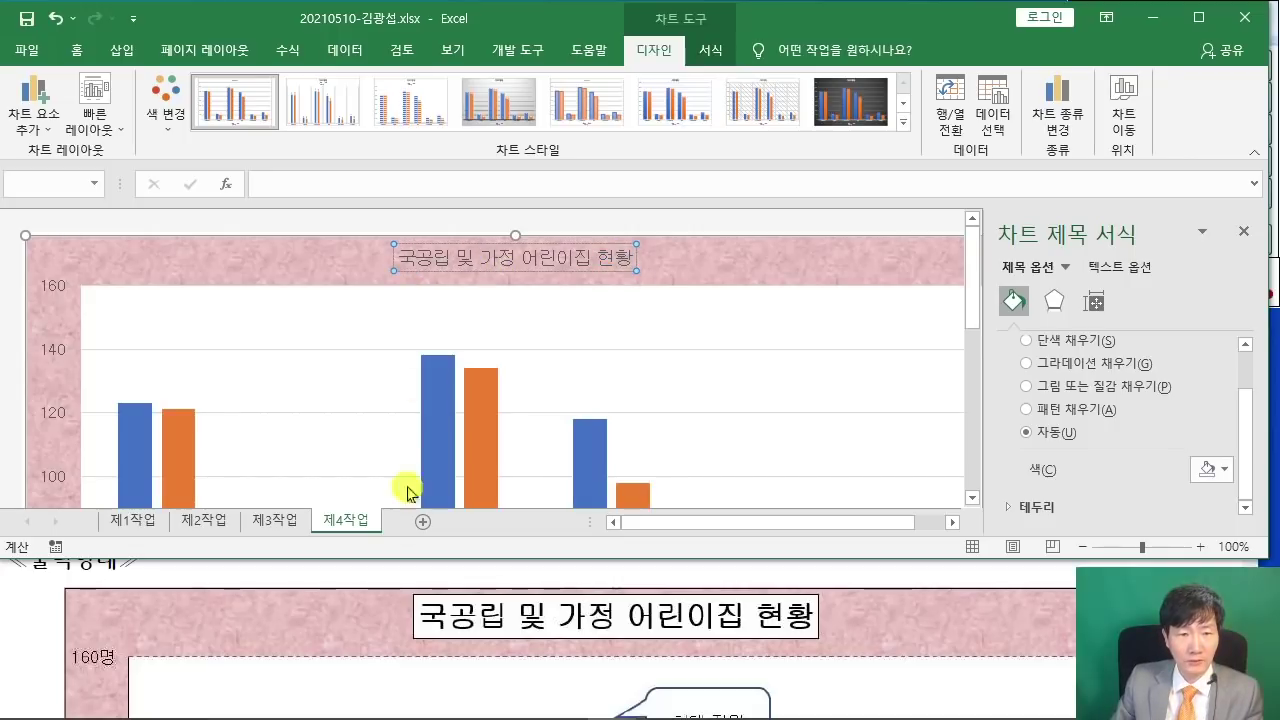
scroll(368, 621, "up", 5)
scroll(368, 609, "up", 7)
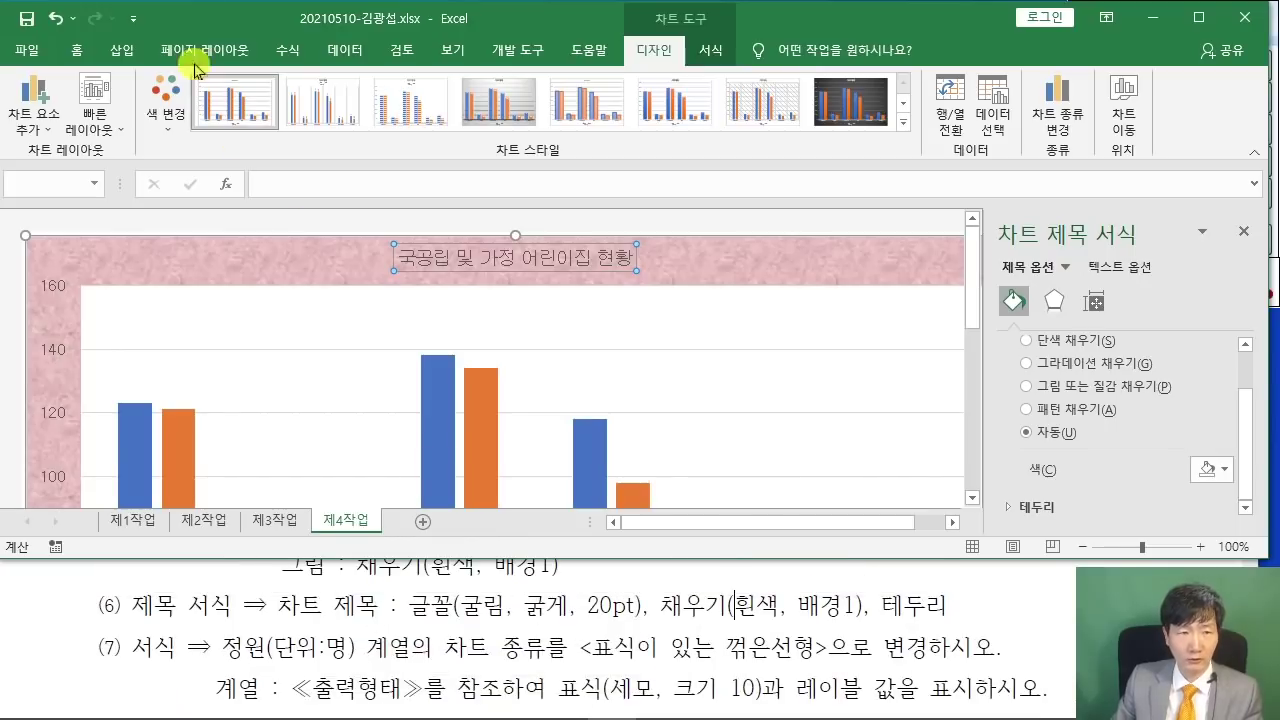
- Make the chart title bold at 20 pt
left_click(78, 48)
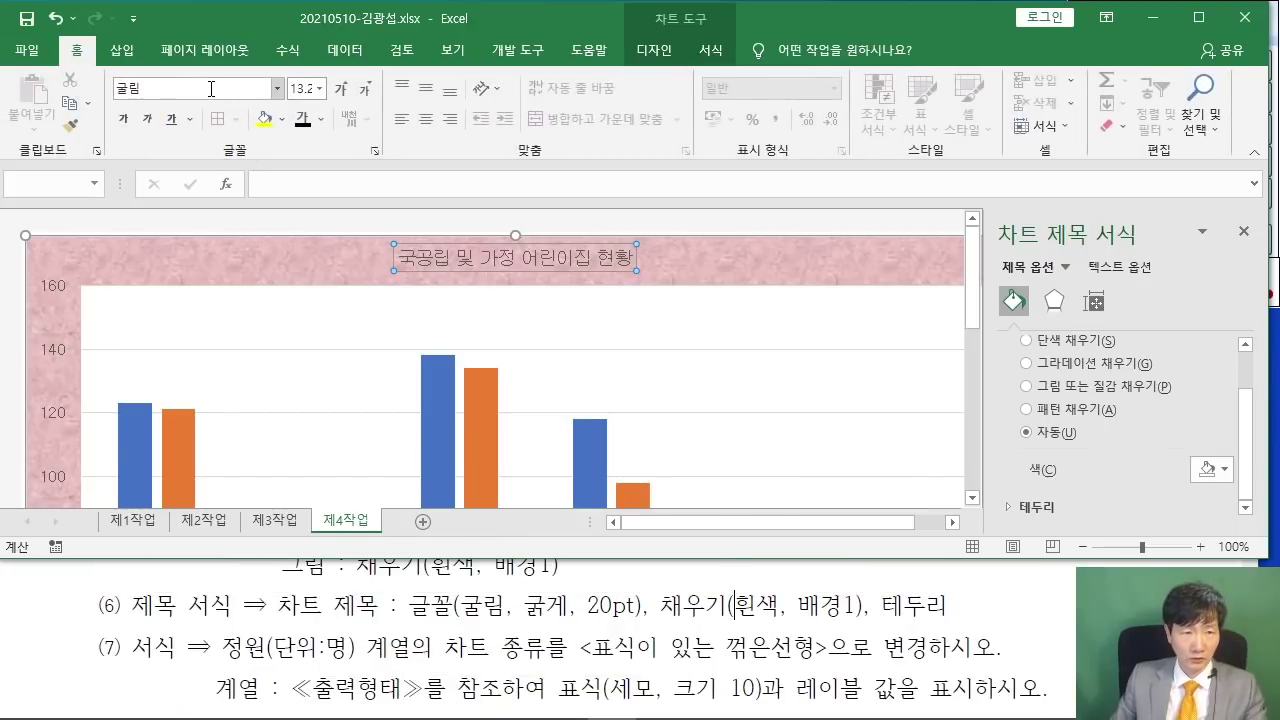
left_click(124, 119)
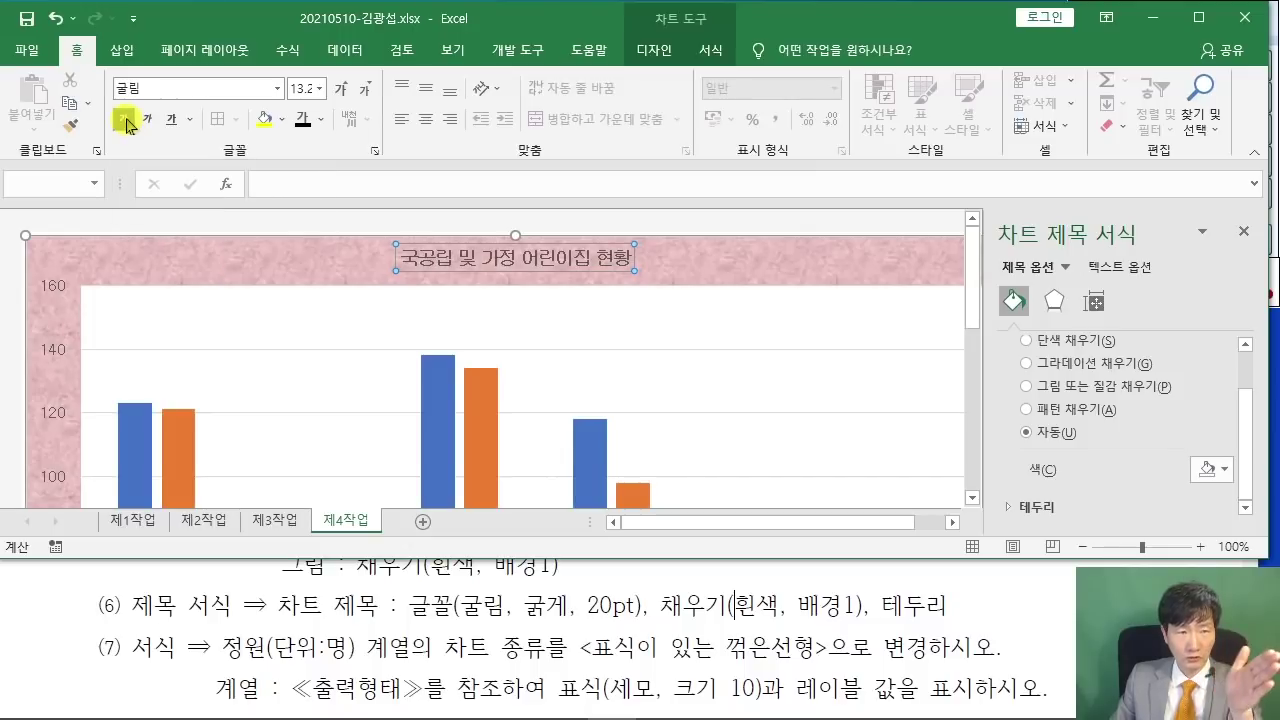
type("20")
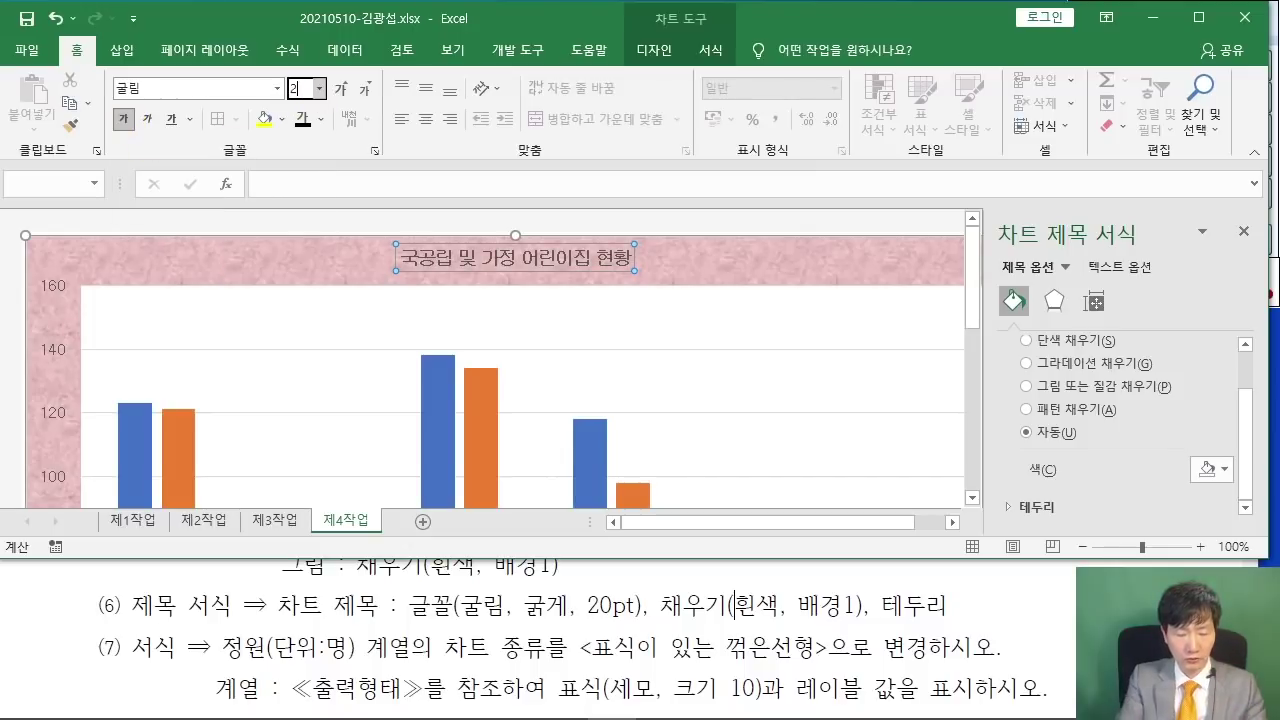
key("Return")
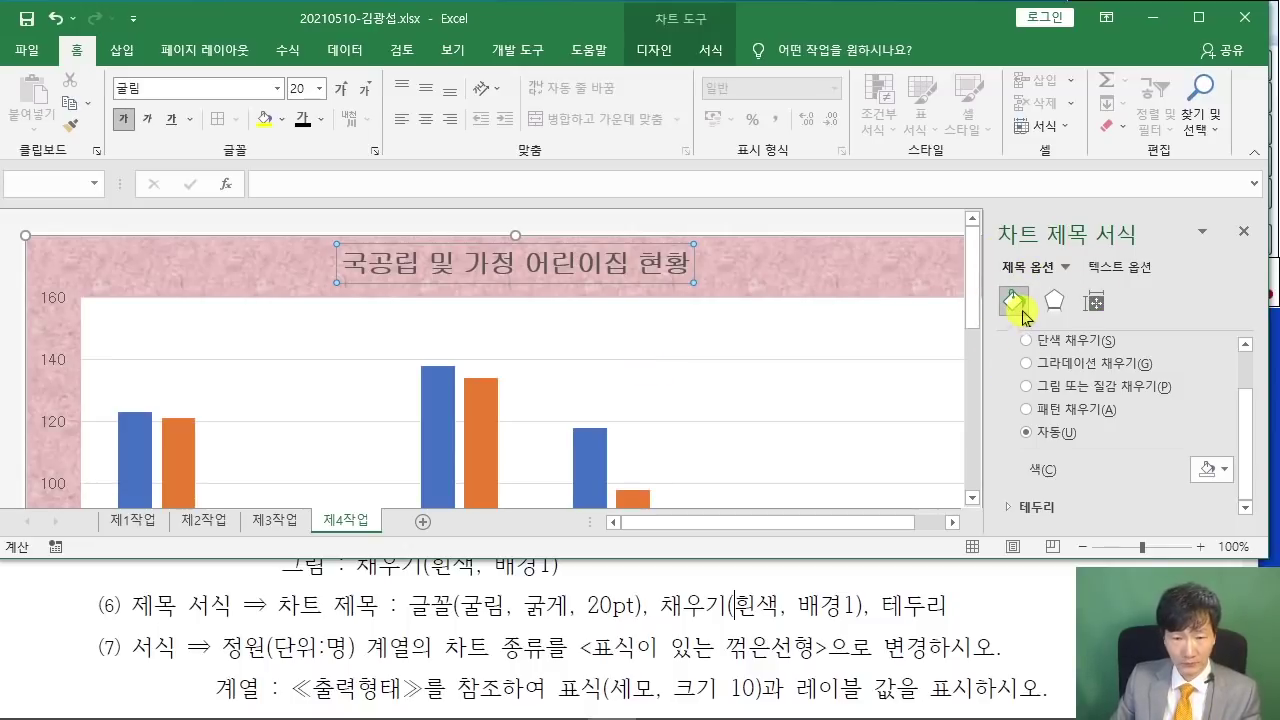
- Give the chart title a solid white fill
scroll(1052, 392, "up", 2)
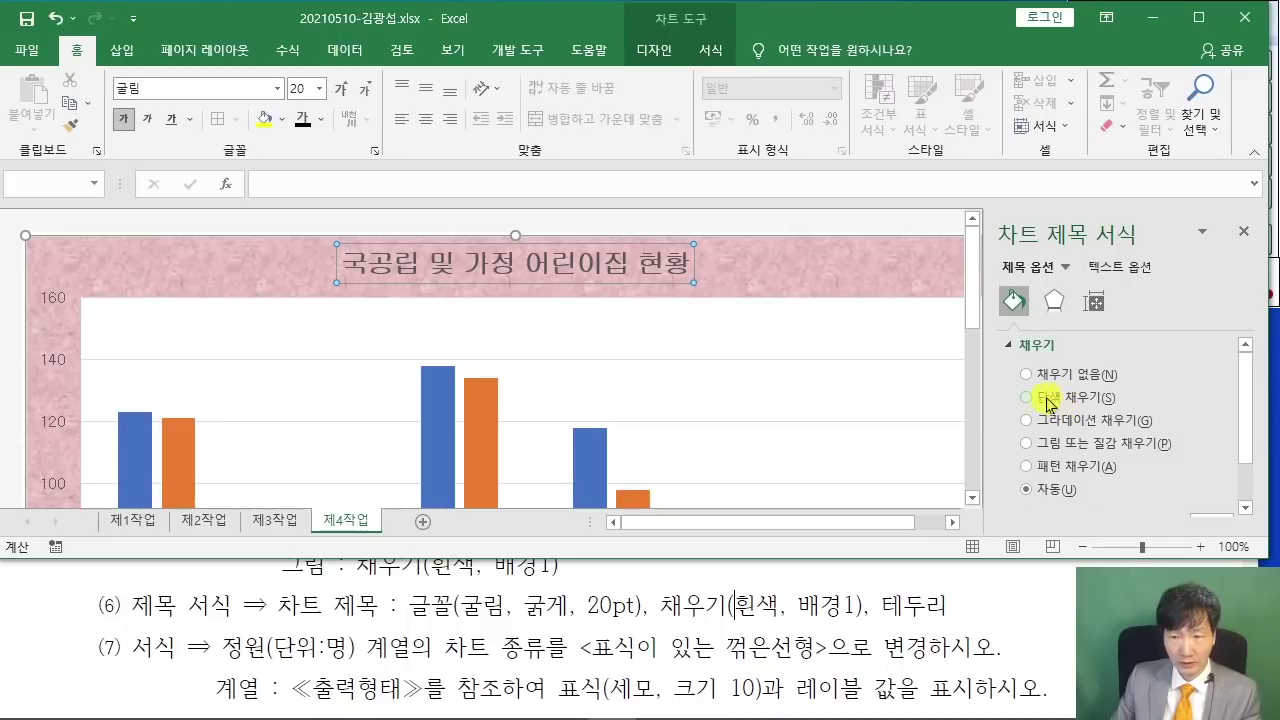
left_click(1026, 398)
scroll(1185, 425, "down", 3)
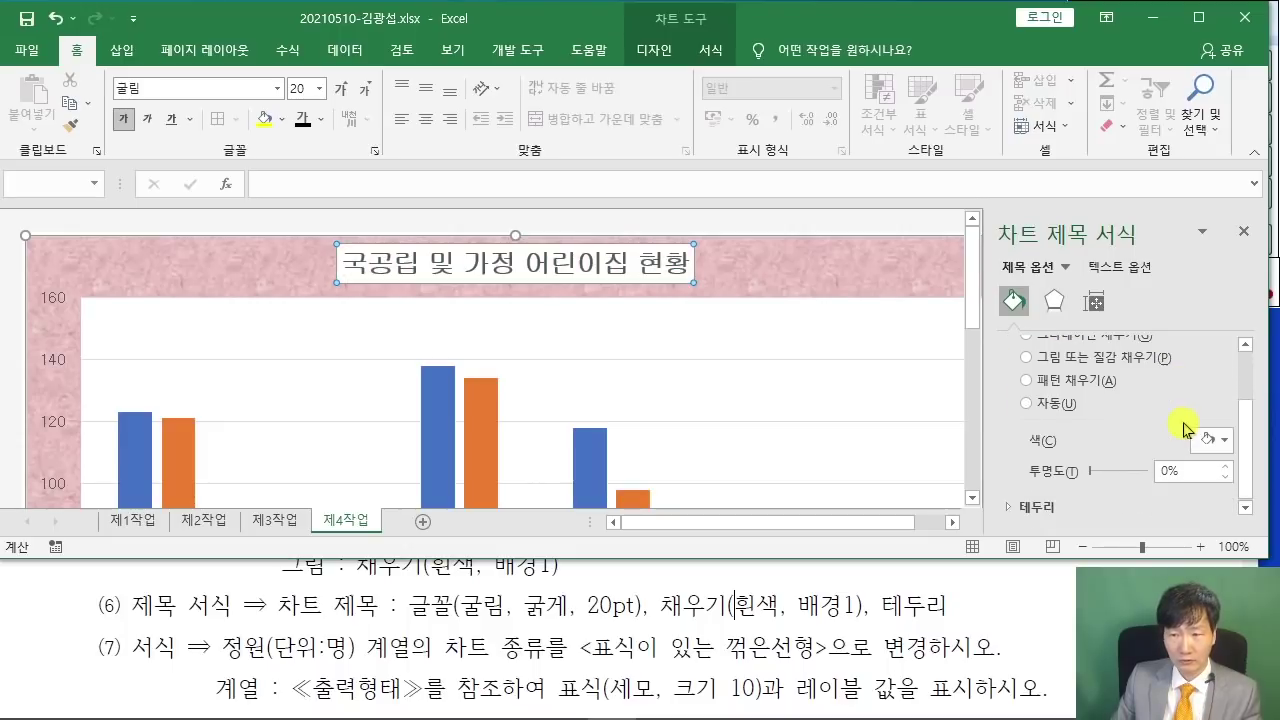
left_click(1229, 444)
left_click(1116, 487)
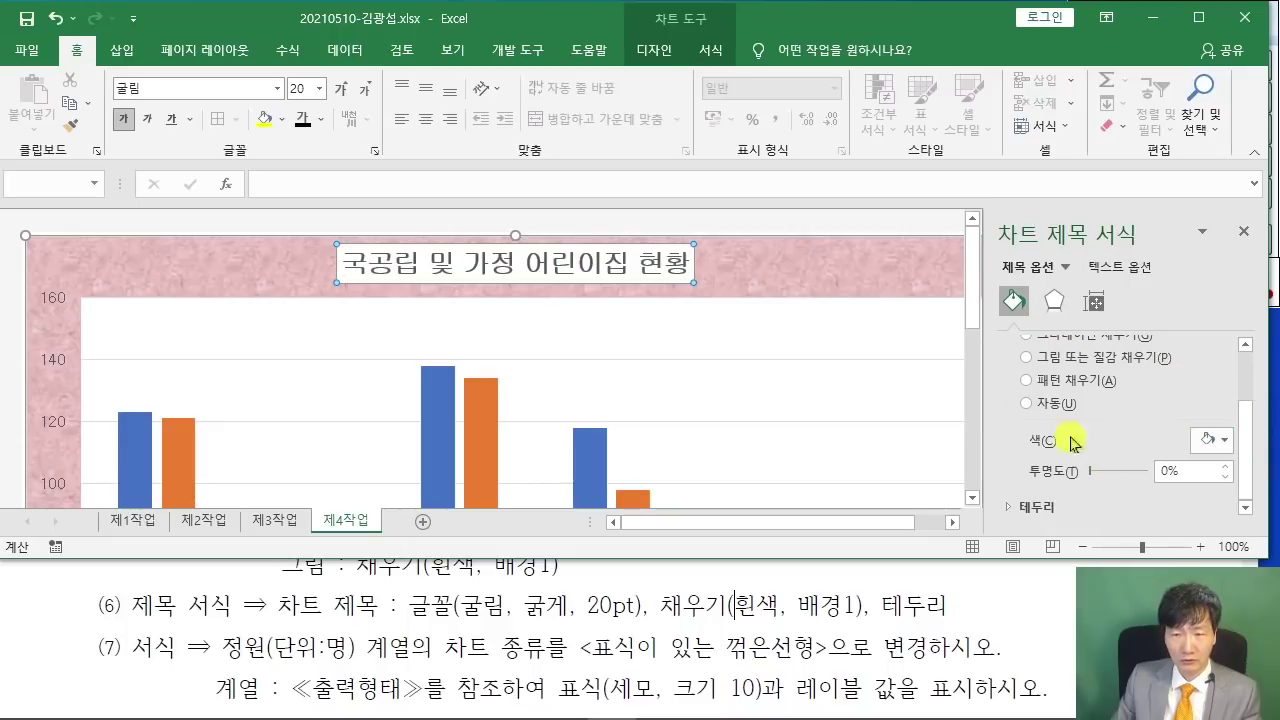
scroll(1073, 410, "up", 3)
scroll(1073, 412, "up", 2)
left_click(1010, 345)
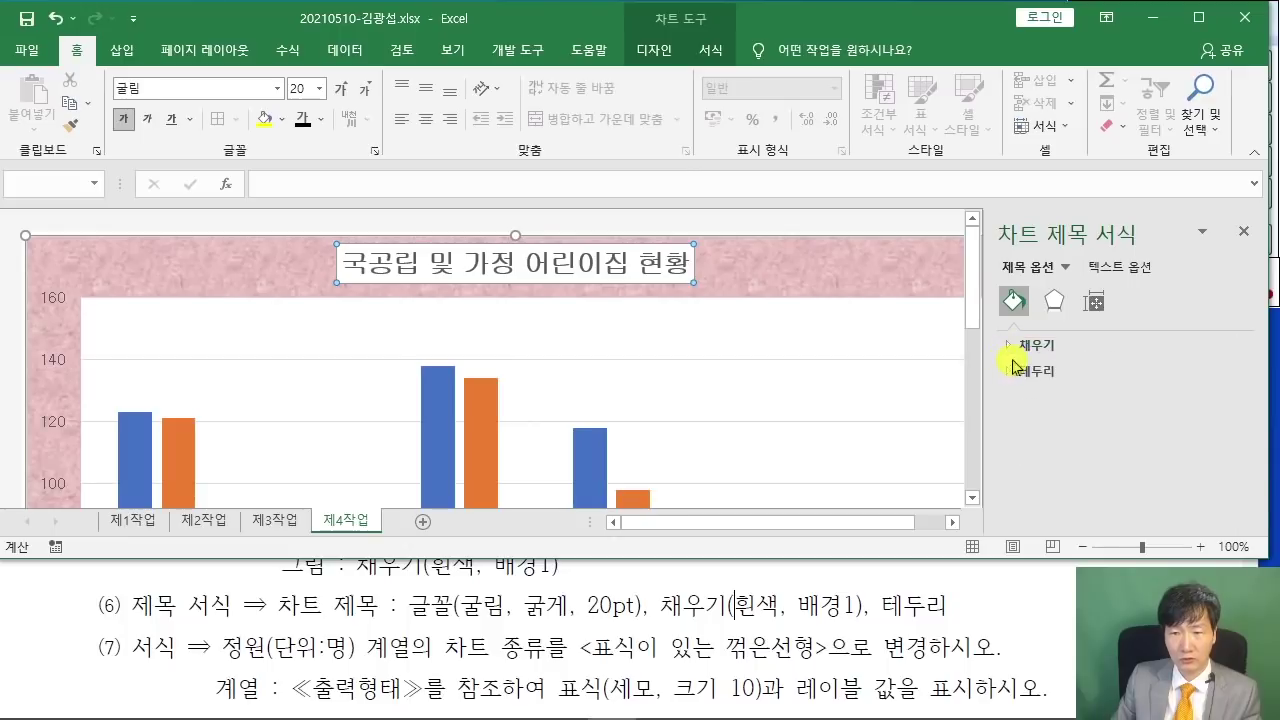
- Add a solid black border line around the chart title
left_click(1008, 372)
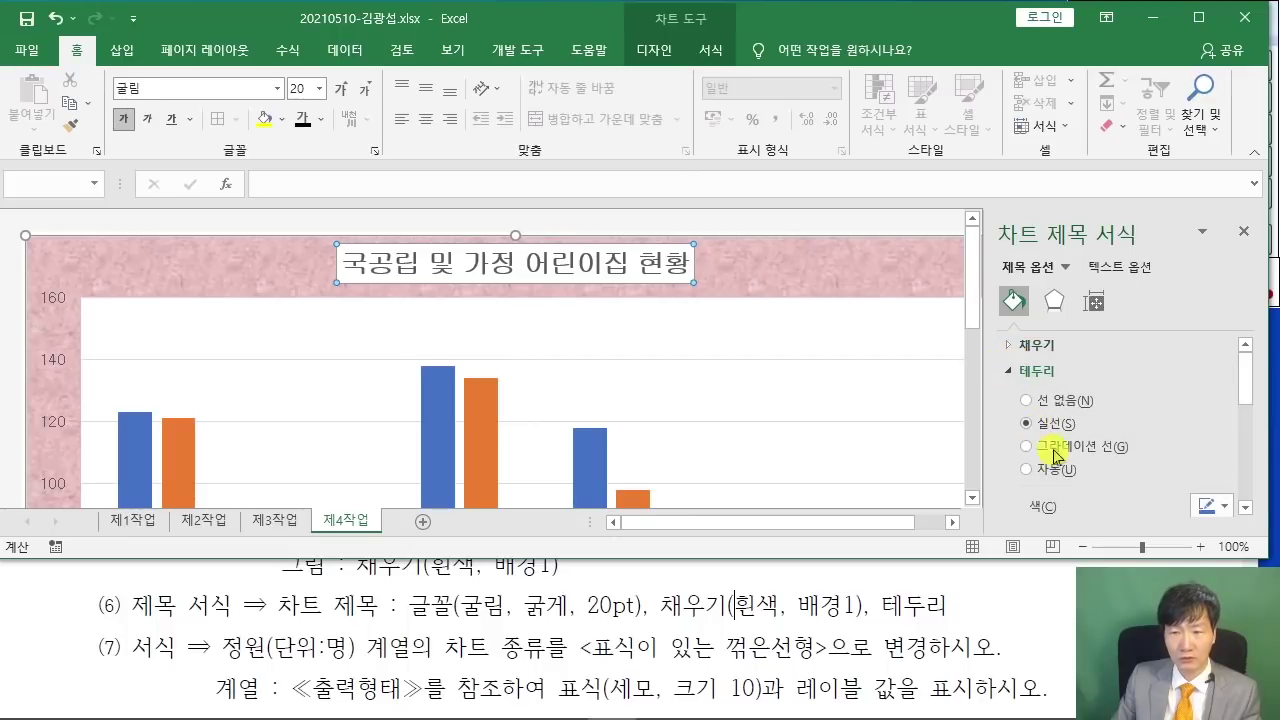
left_click(1213, 507)
left_click(1133, 547)
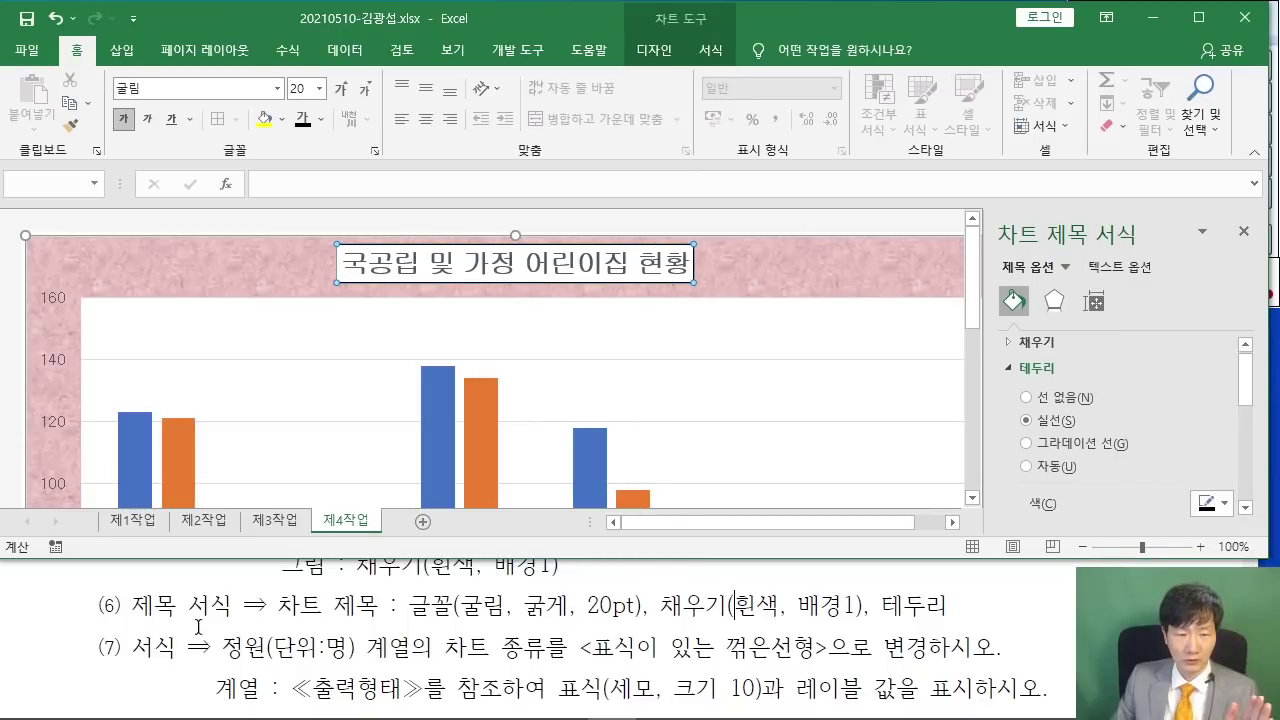
scroll(410, 652, "down", 3)
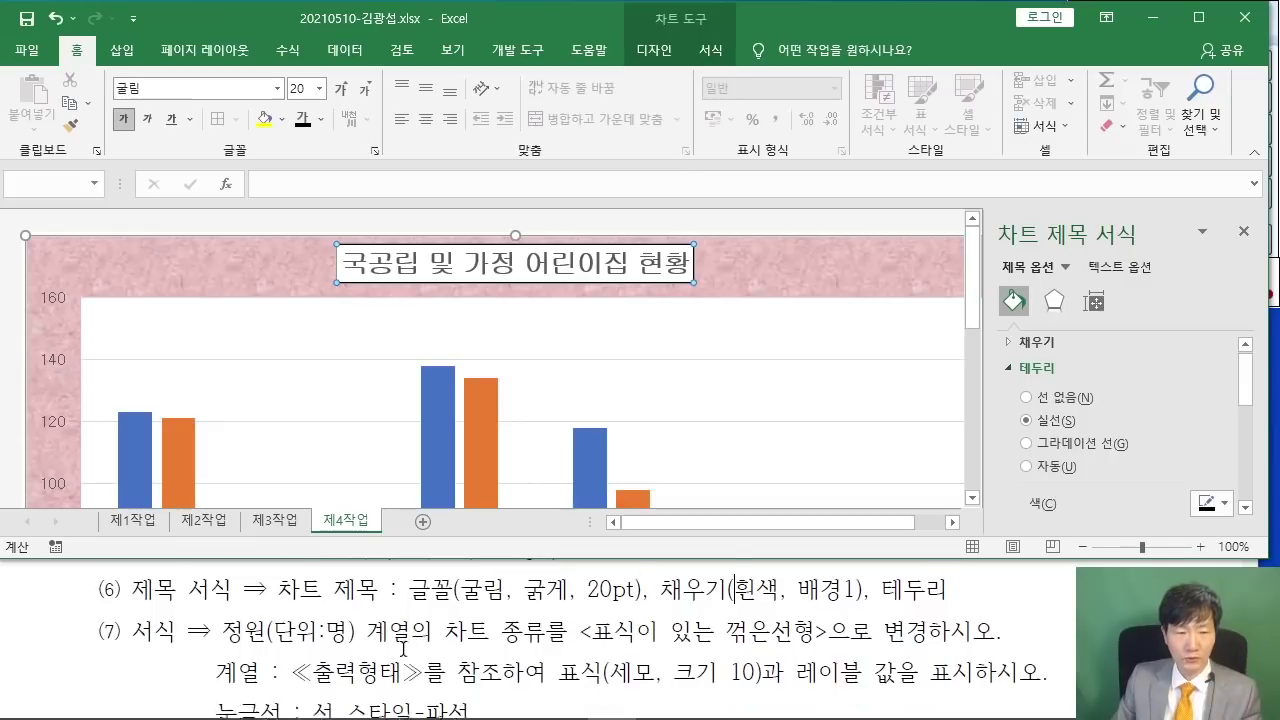
scroll(403, 648, "up", 1)
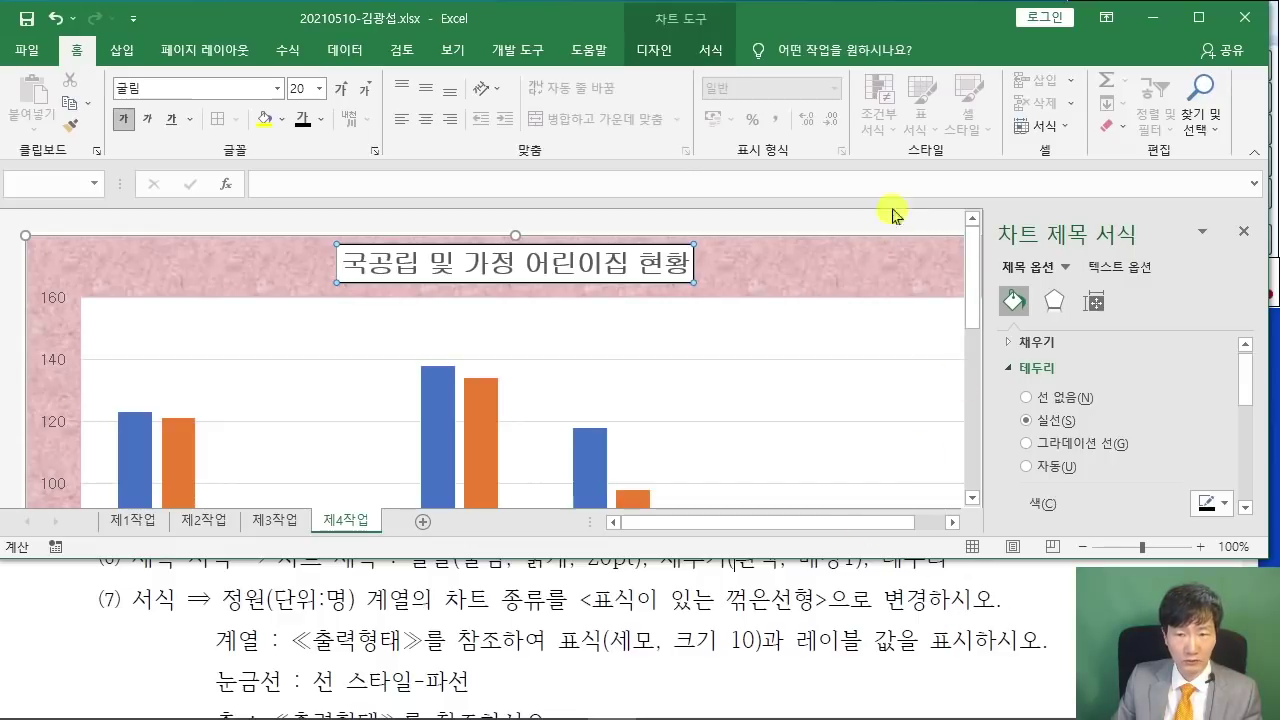
scroll(846, 263, "down", 2)
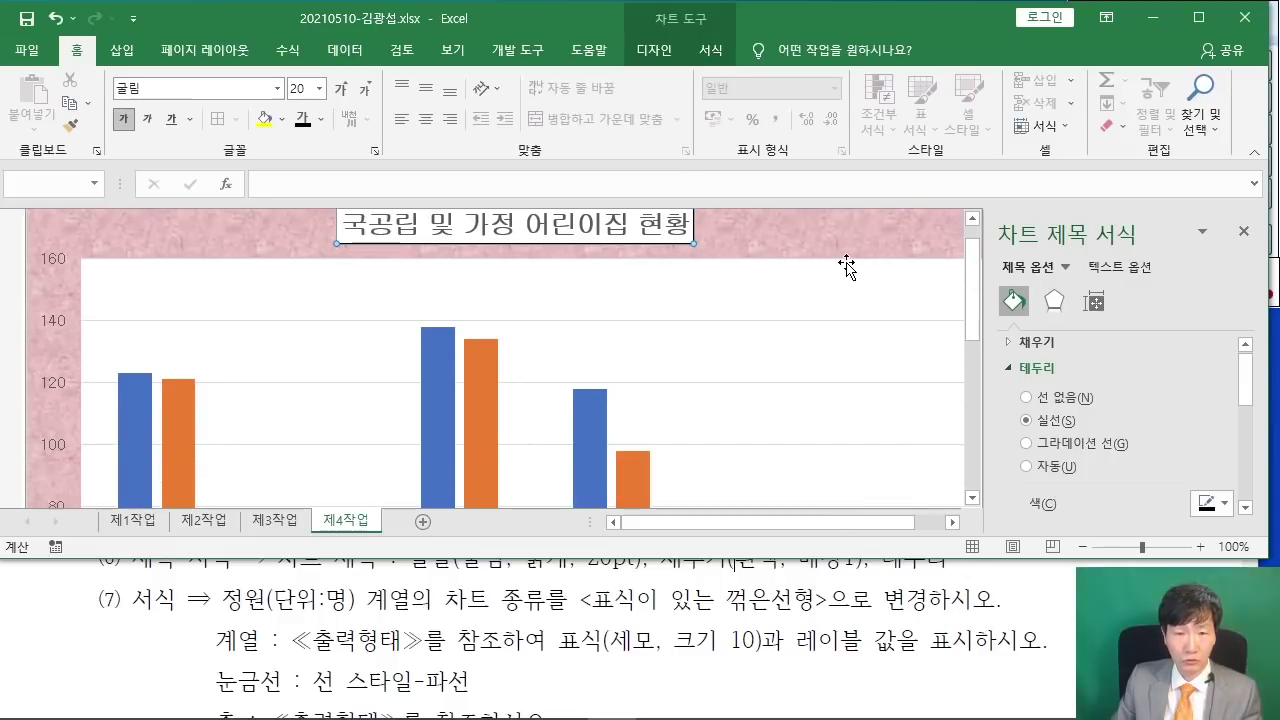
scroll(849, 281, "down", 4)
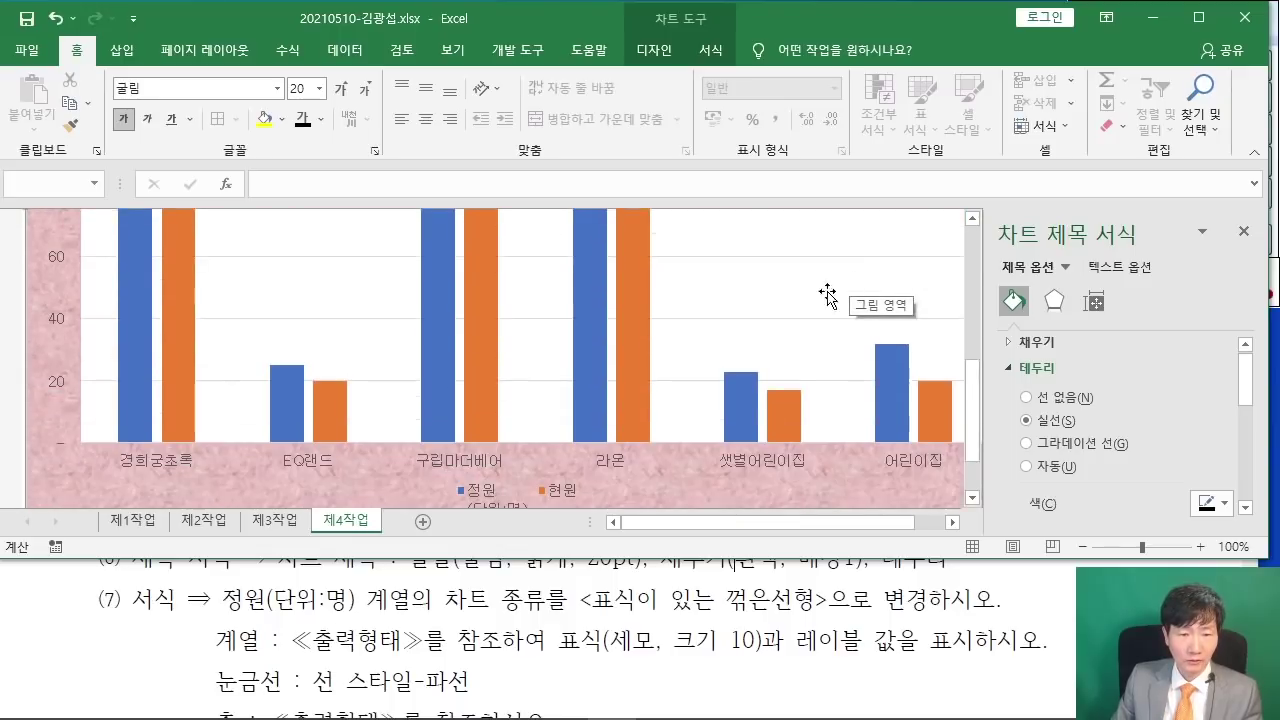
- Change the 정원(단위:명) series to Line with Markers in the combo chart, keeping 현원 as columns
right_click(478, 326)
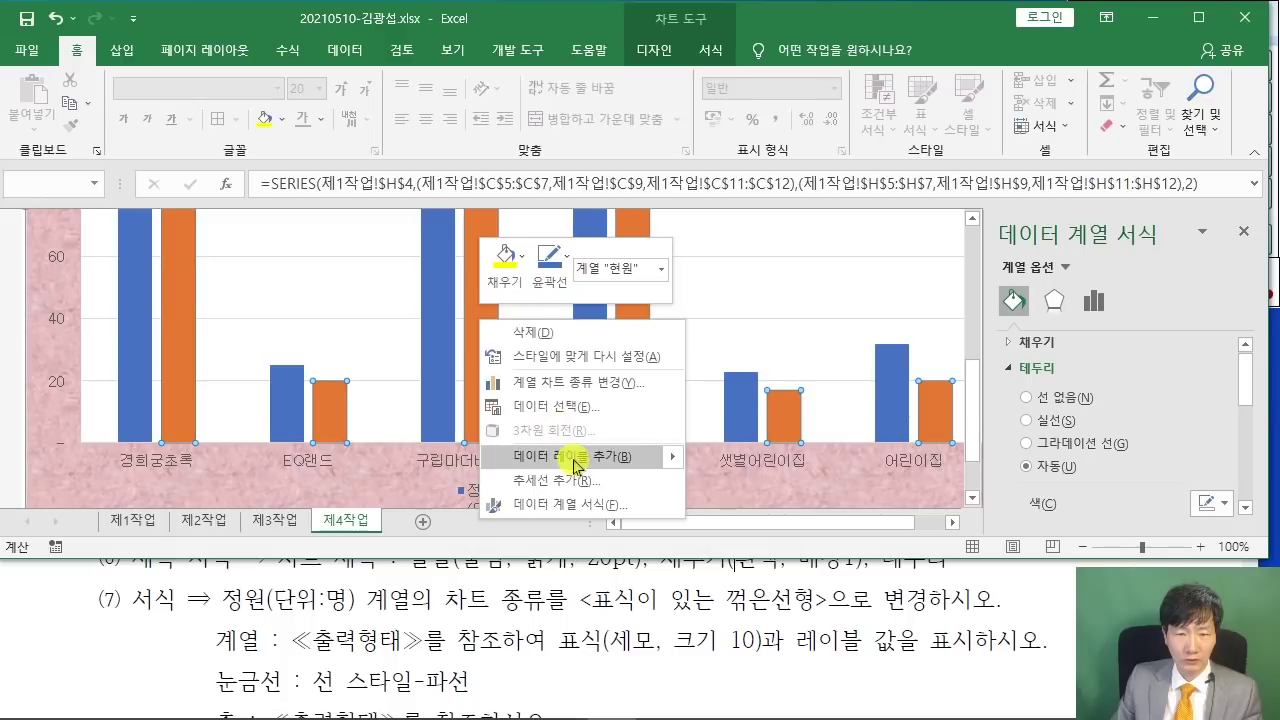
left_click(574, 382)
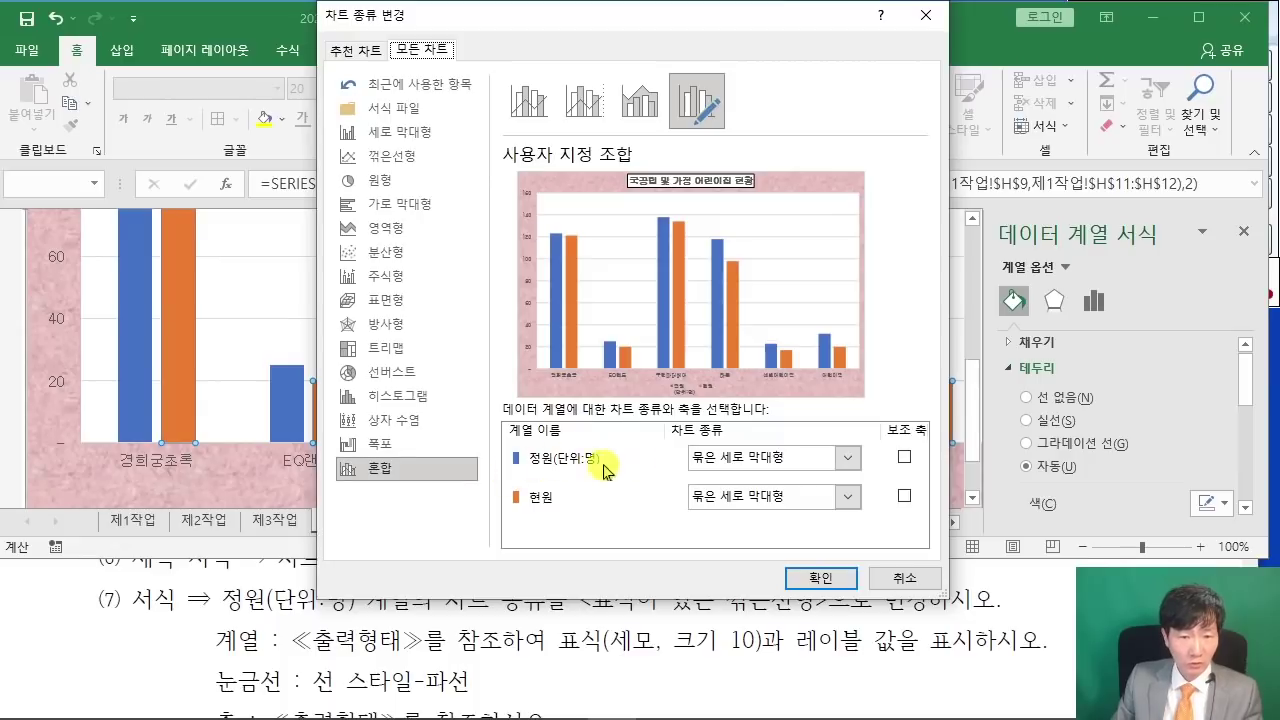
left_click(850, 459)
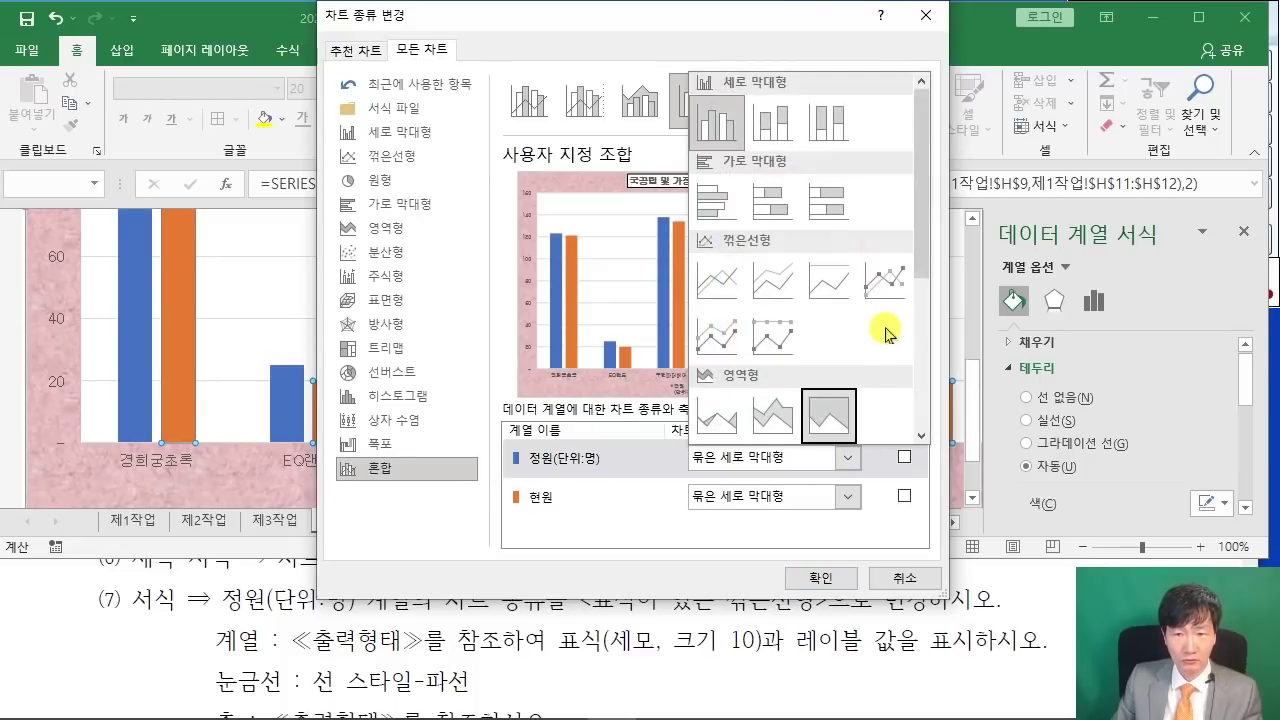
left_click(898, 290)
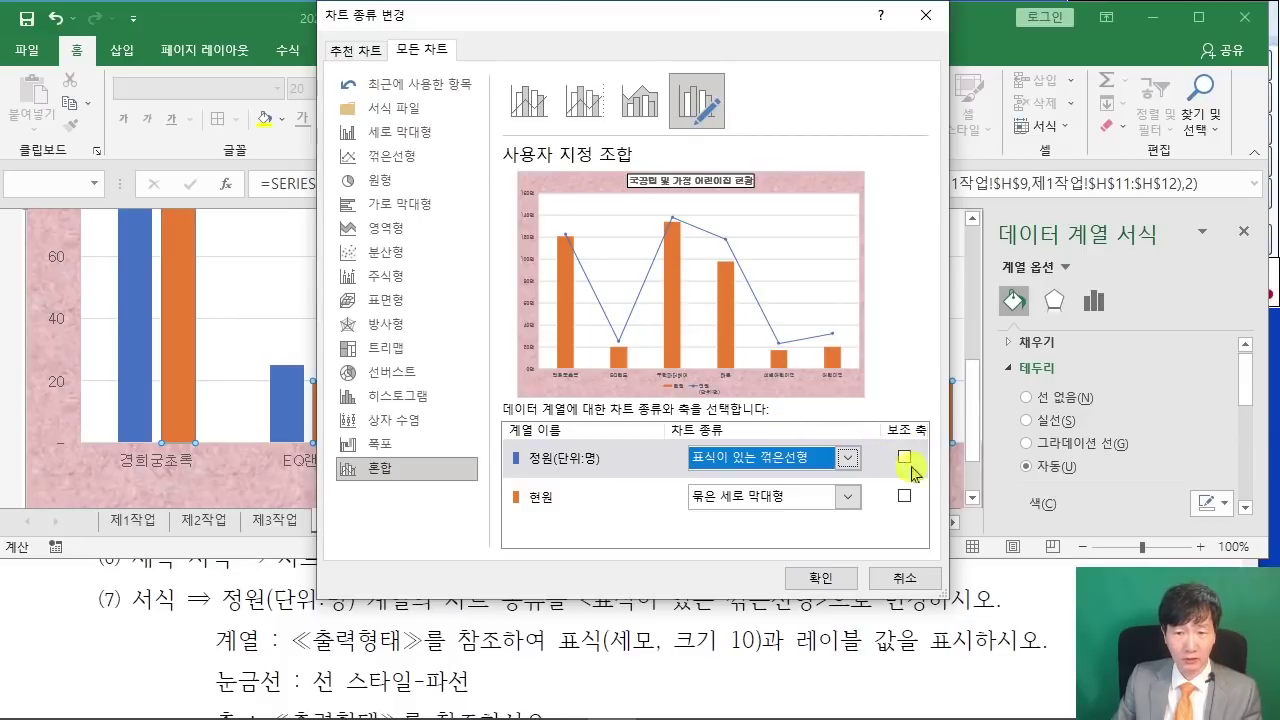
left_click(822, 578)
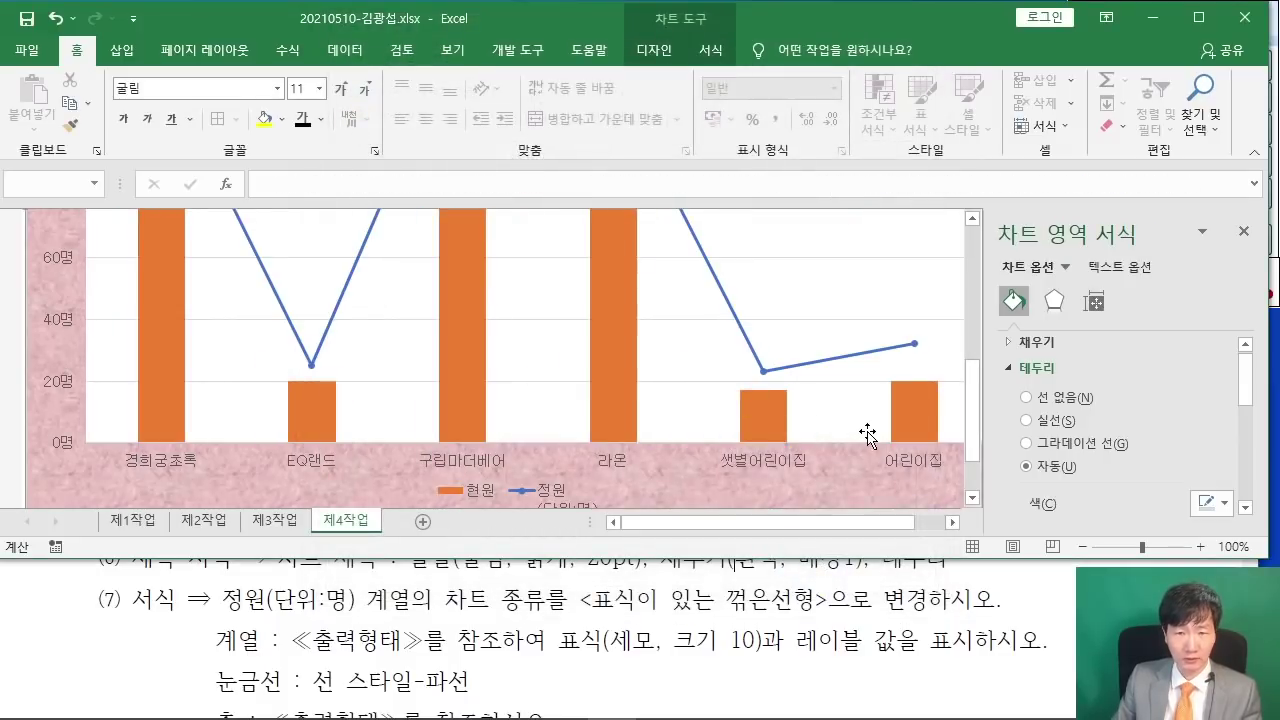
- Close the Format Chart Area pane and highlight the series chart-type instruction in the PDF
left_click(1241, 235)
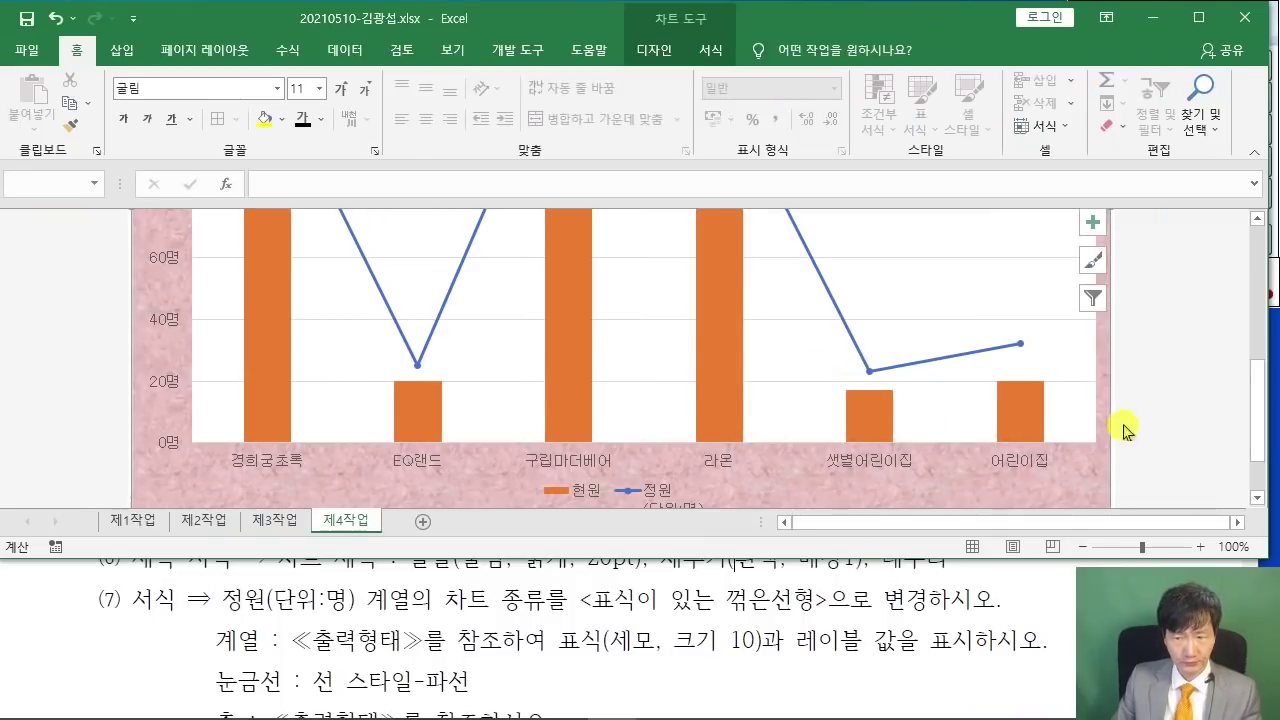
scroll(1123, 430, "up", 5)
scroll(1121, 410, "down", 1)
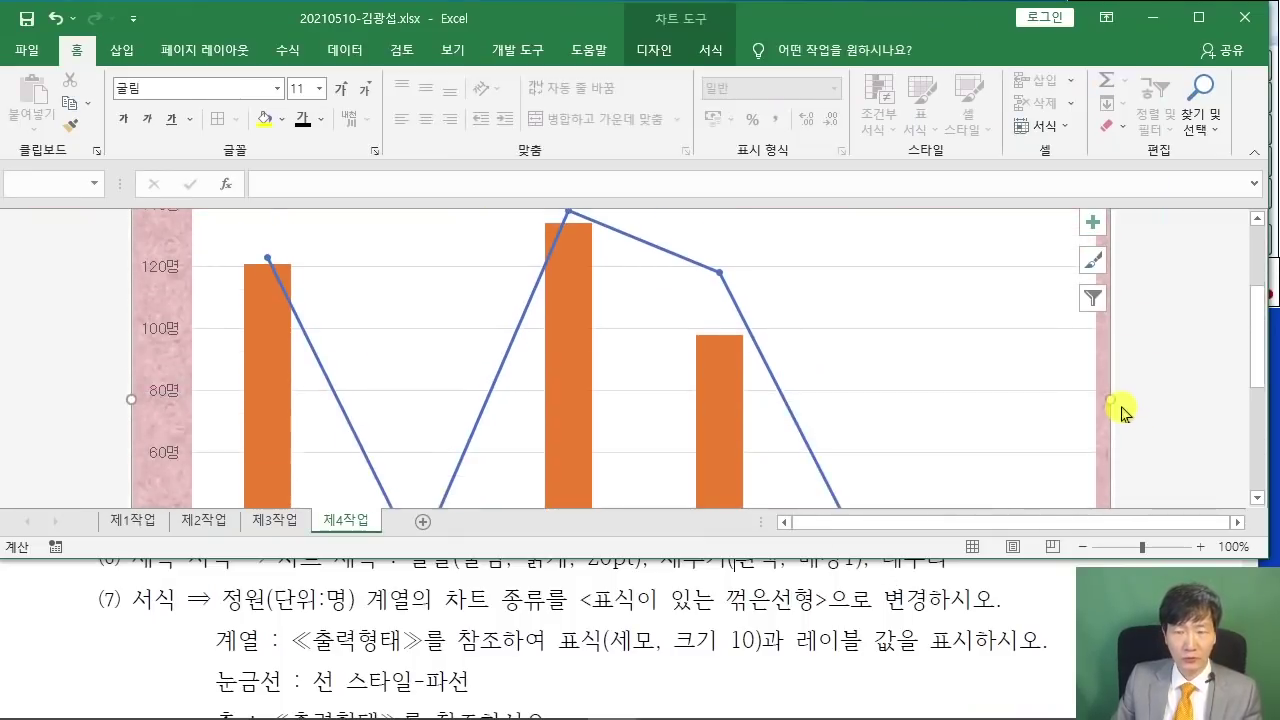
scroll(1124, 414, "down", 4)
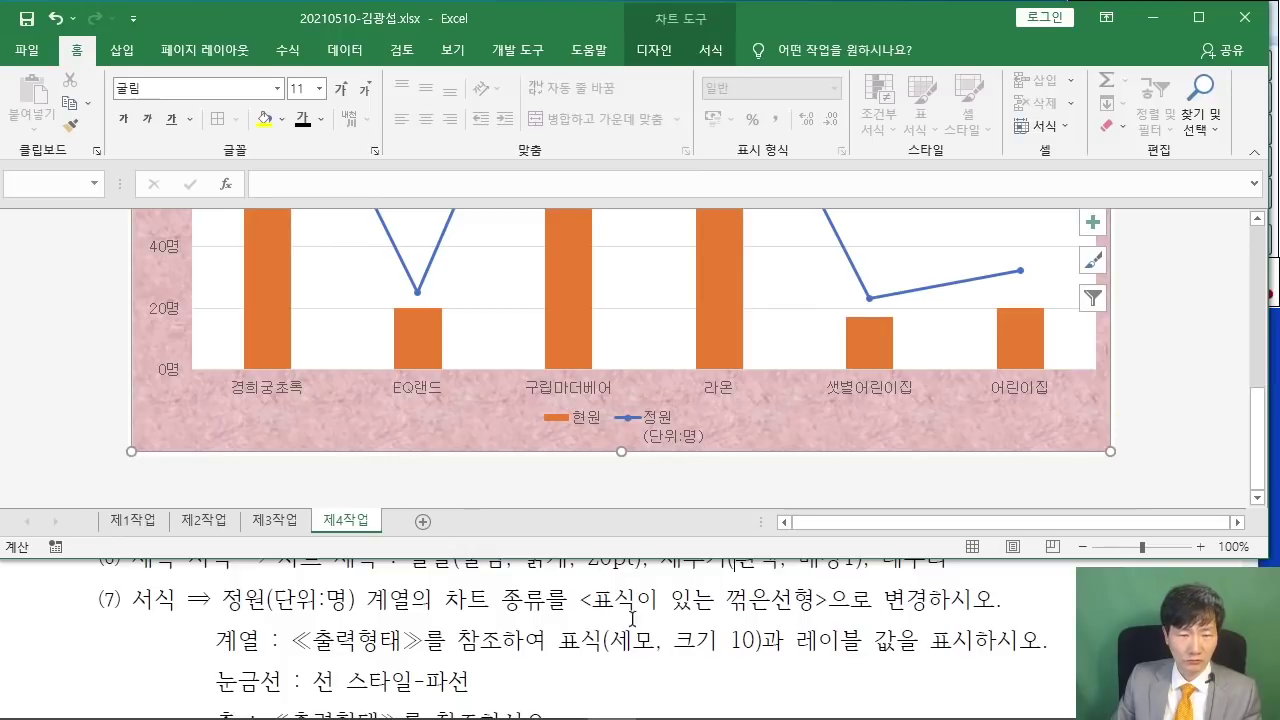
left_click_drag(220, 600, 996, 600)
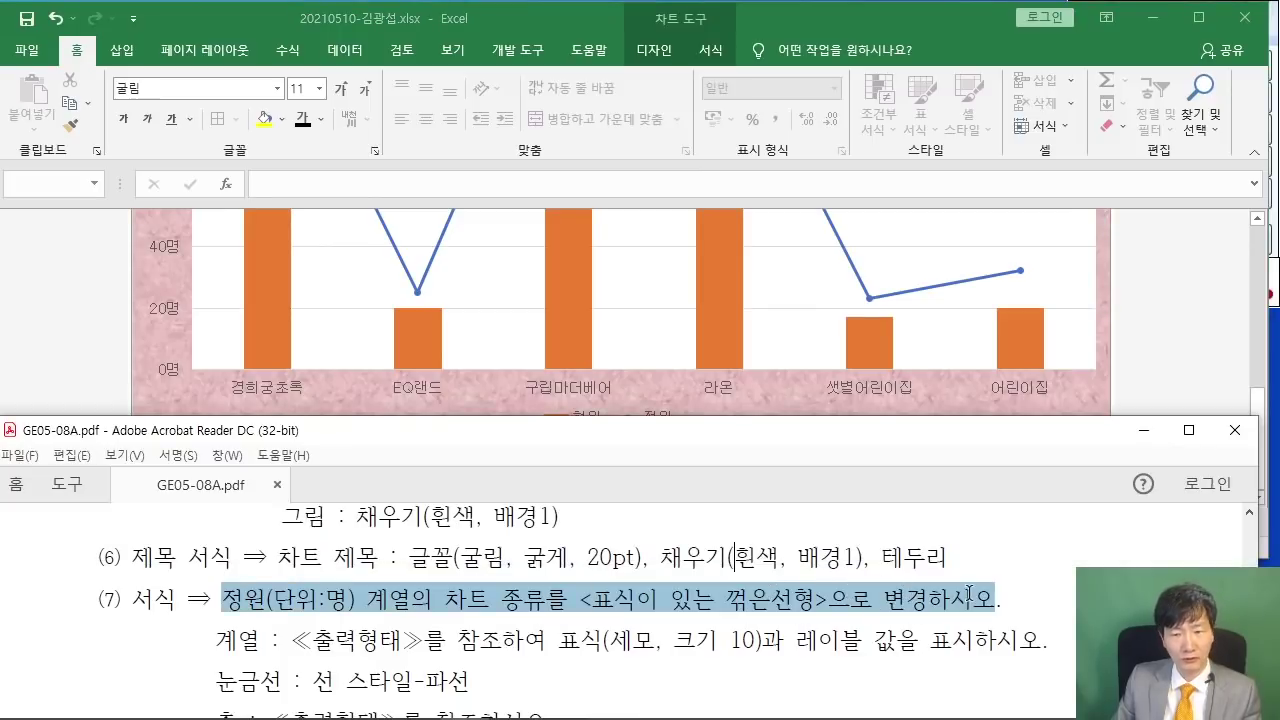
- Maximize the PDF viewer and scroll to item (7) and the sample chart
left_click(268, 668)
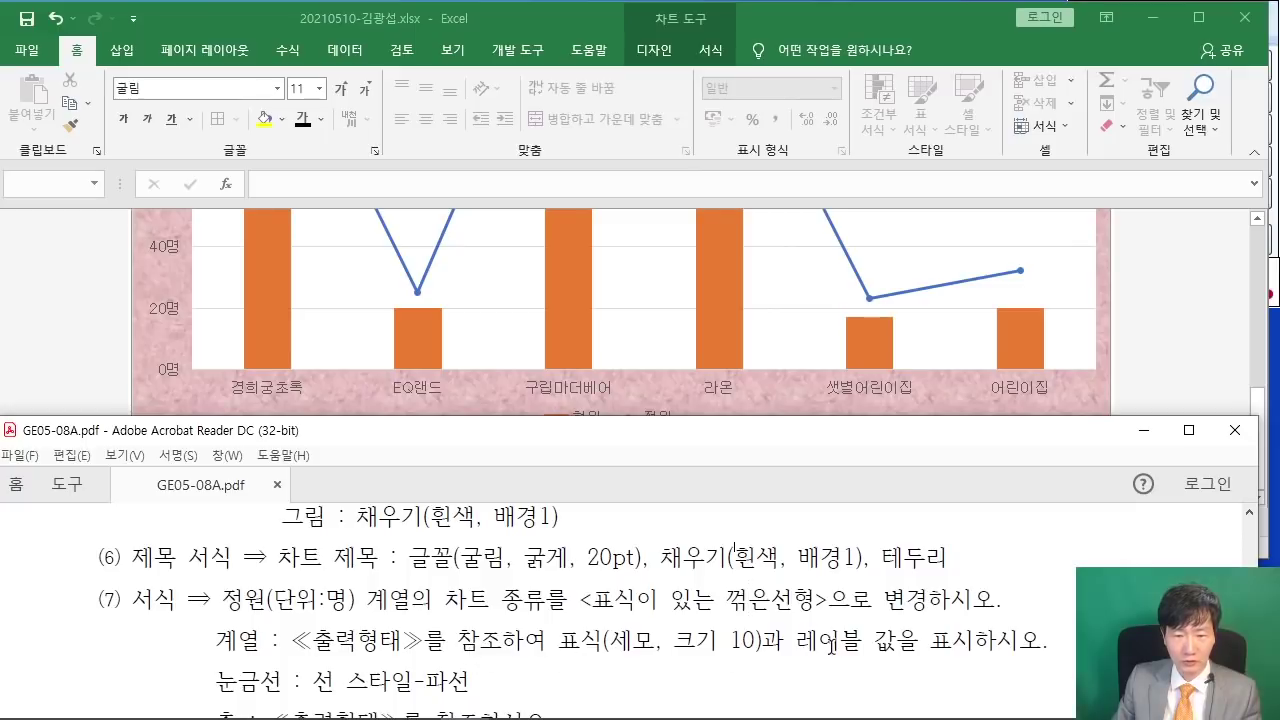
scroll(727, 645, "down", 2)
scroll(728, 648, "down", 3)
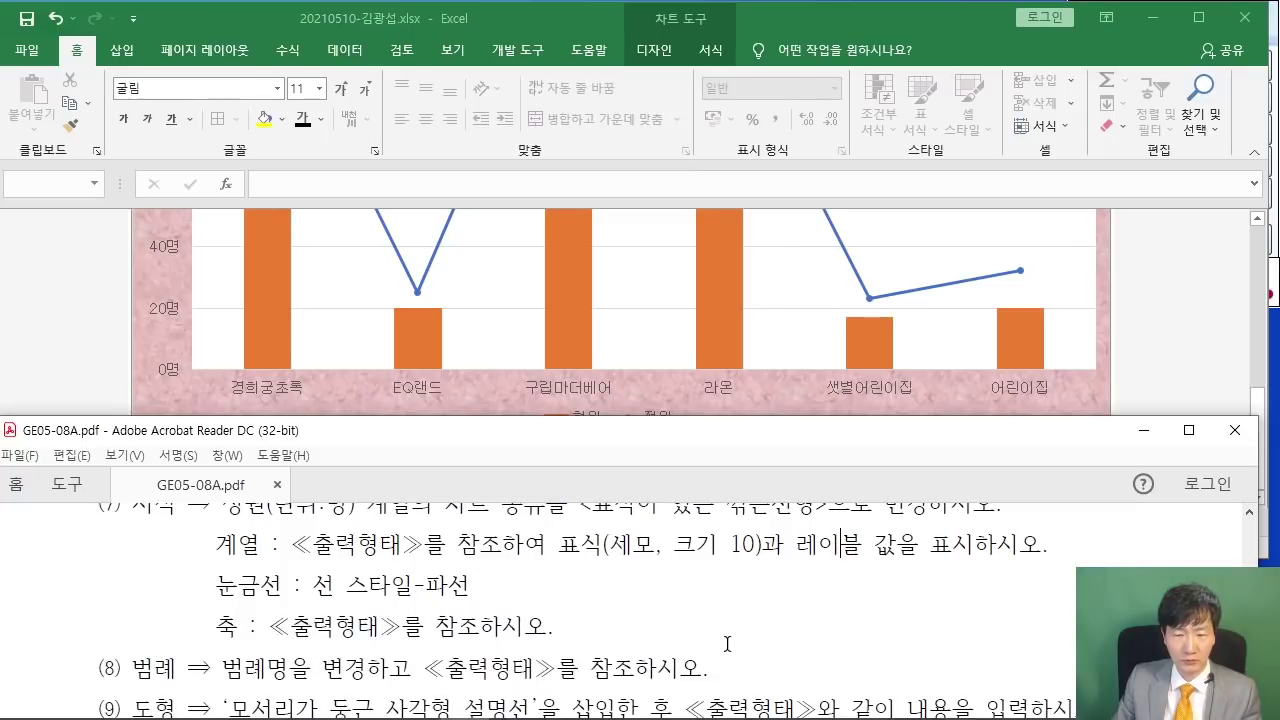
left_click(1190, 431)
scroll(1048, 503, "down", 7)
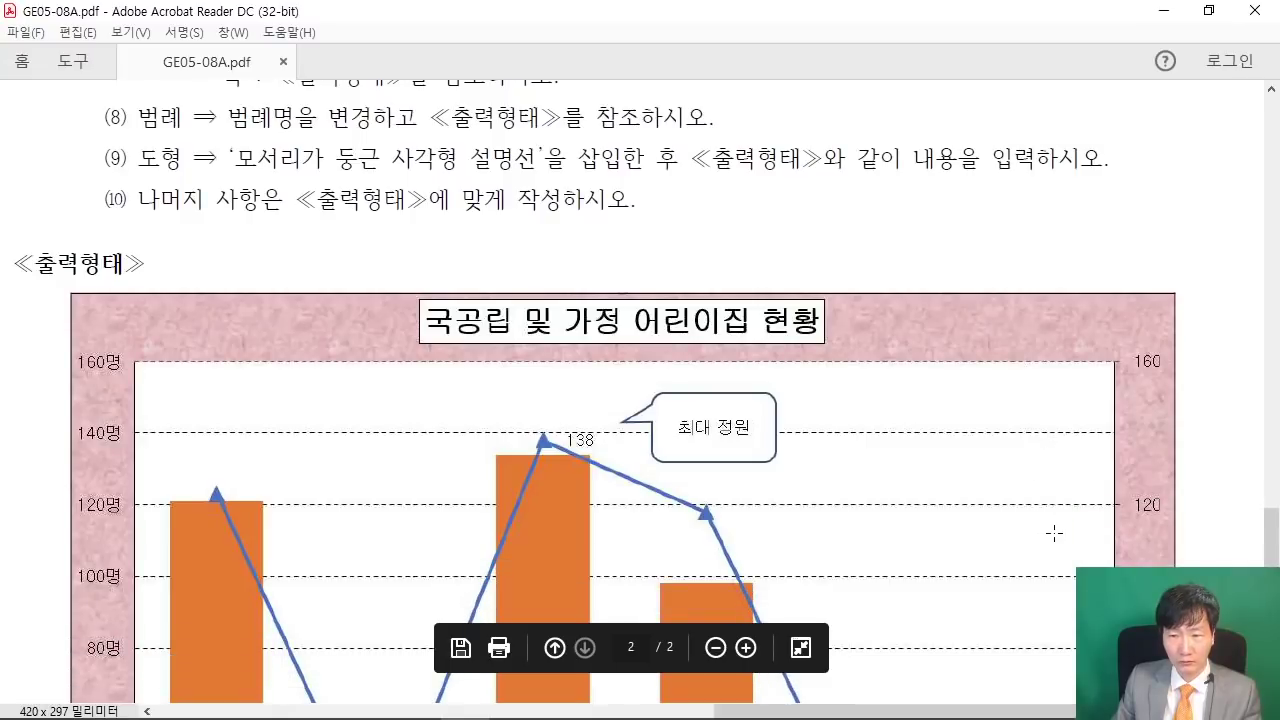
scroll(1085, 559, "down", 5)
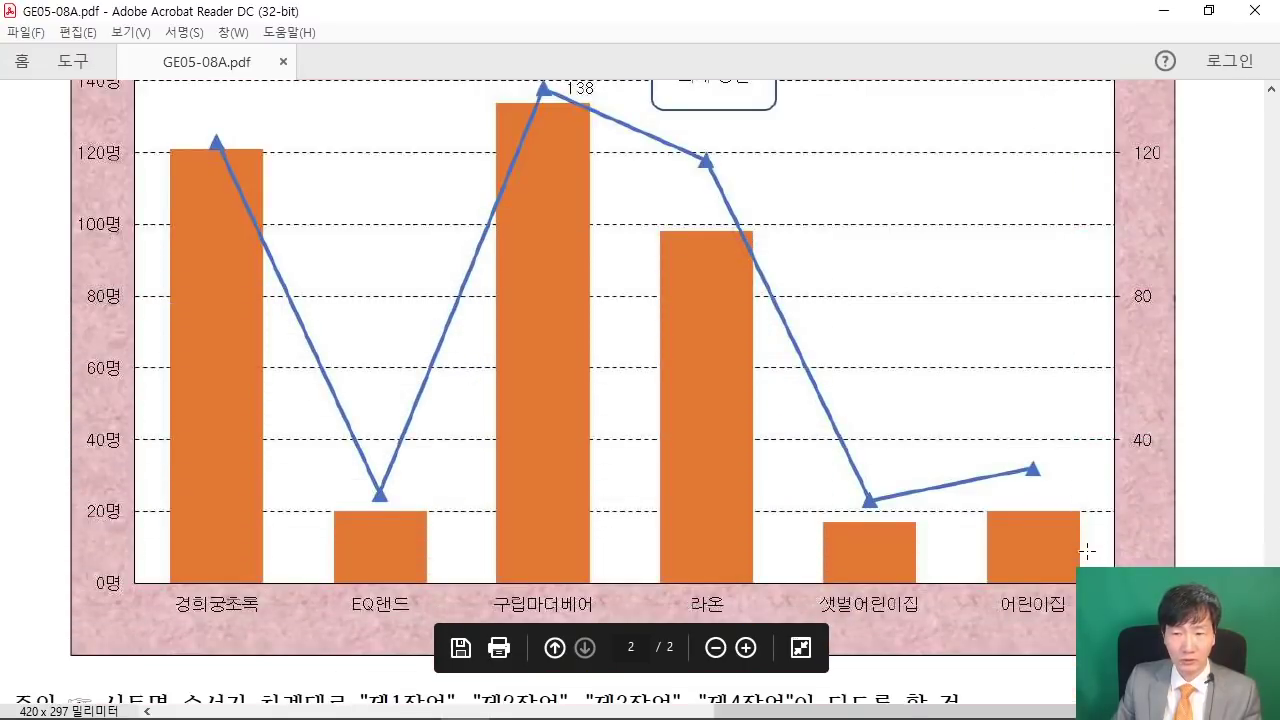
scroll(1088, 563, "up", 3)
scroll(1089, 565, "up", 12)
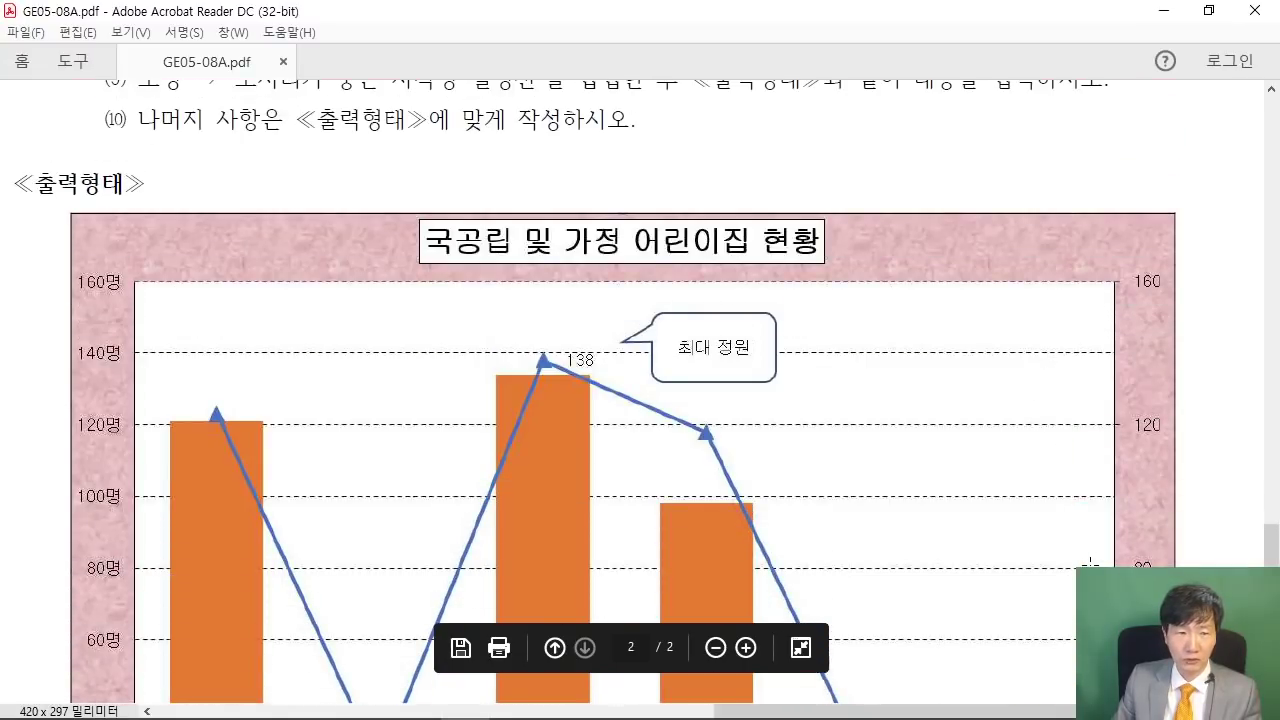
scroll(1090, 565, "up", 4)
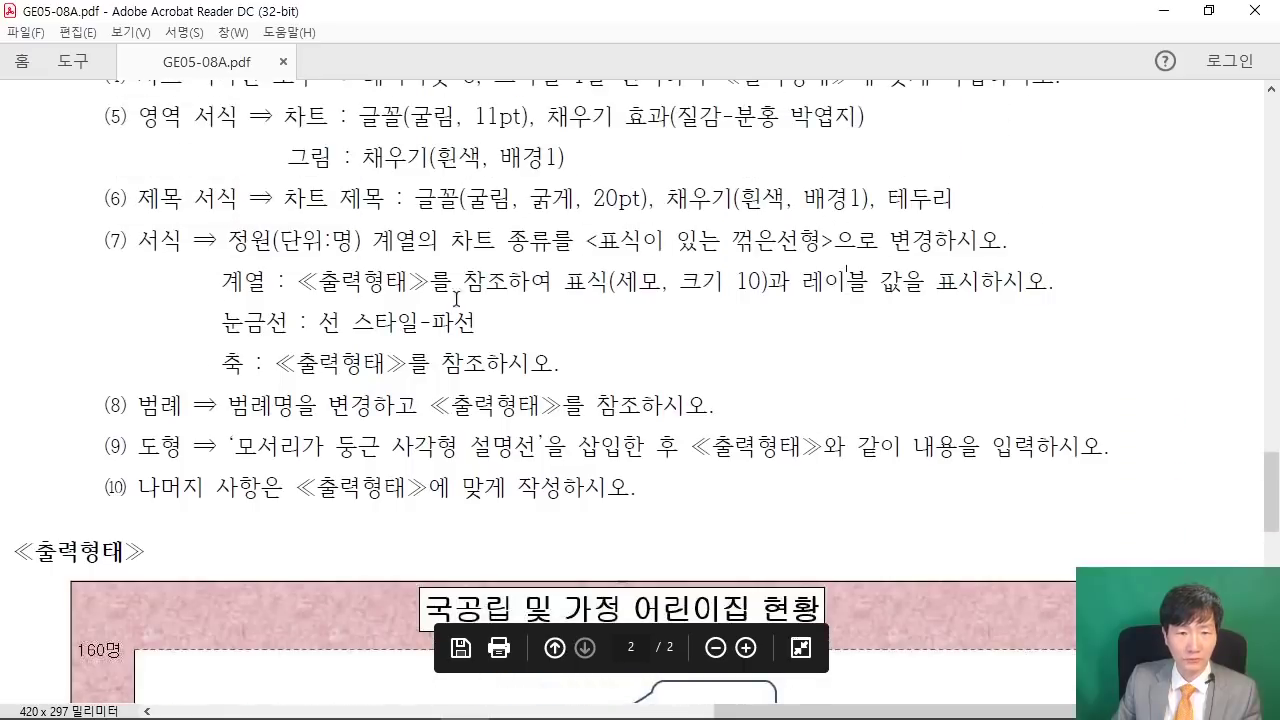
- Select the line-chart wording in item (7), then minimize Acrobat Reader
left_click_drag(230, 238, 534, 236)
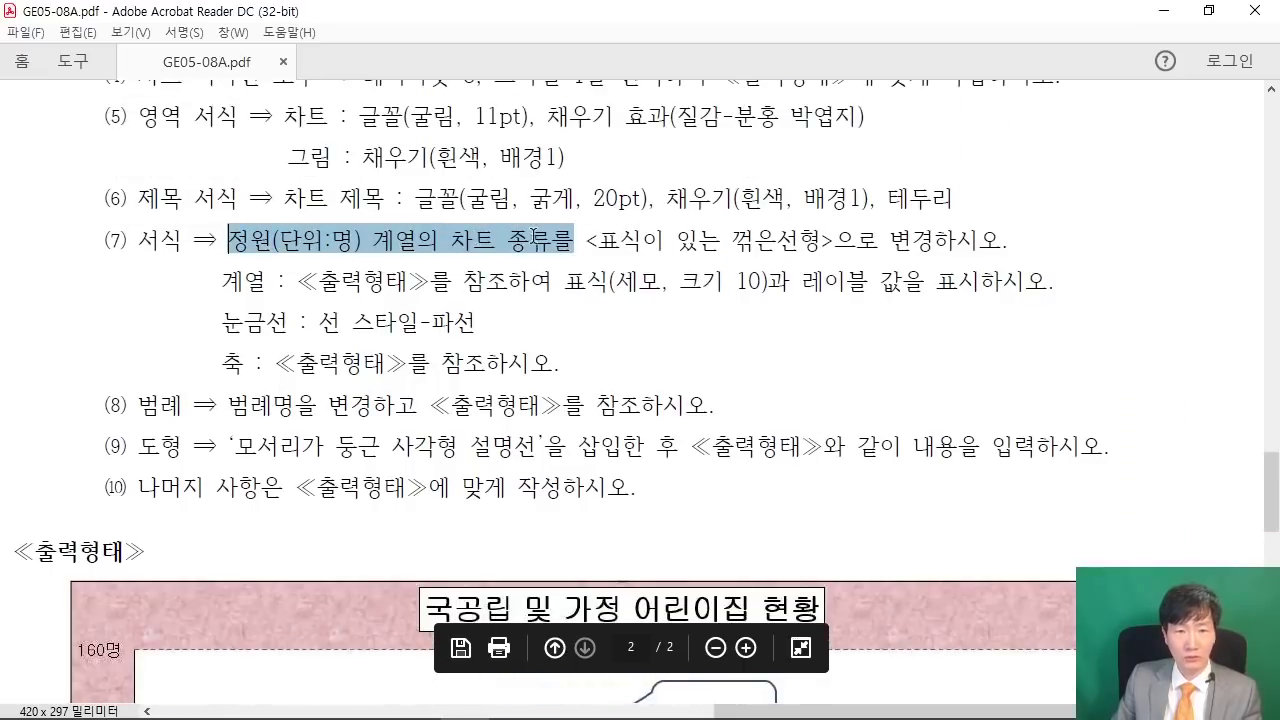
left_click(550, 250)
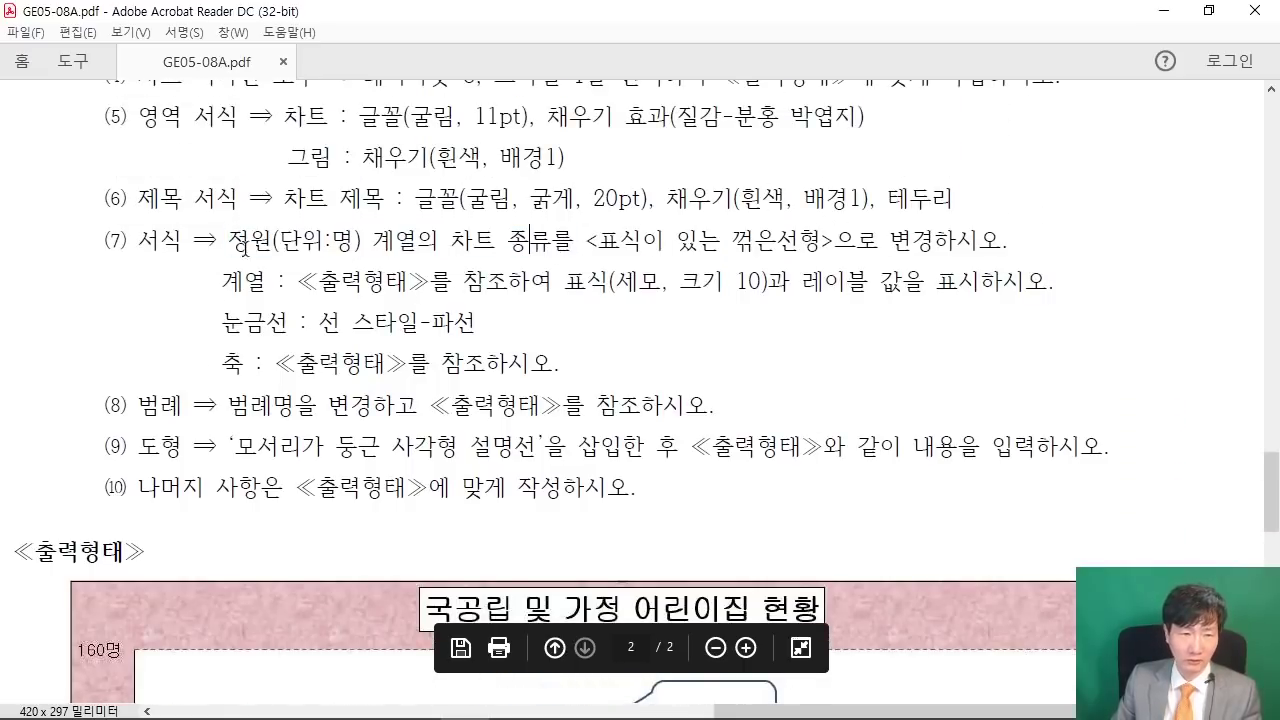
left_click_drag(236, 240, 1002, 240)
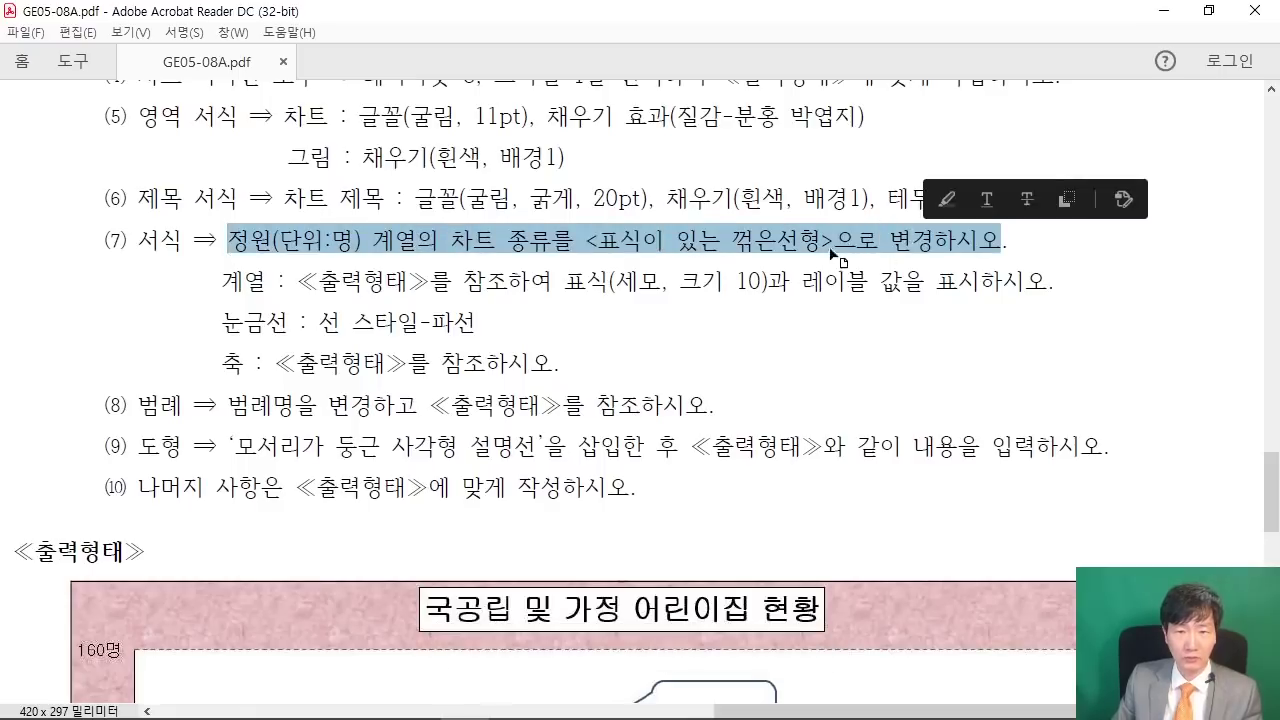
left_click(826, 240)
left_click_drag(732, 240, 1008, 240)
left_click(950, 250)
scroll(1050, 486, "down", 5)
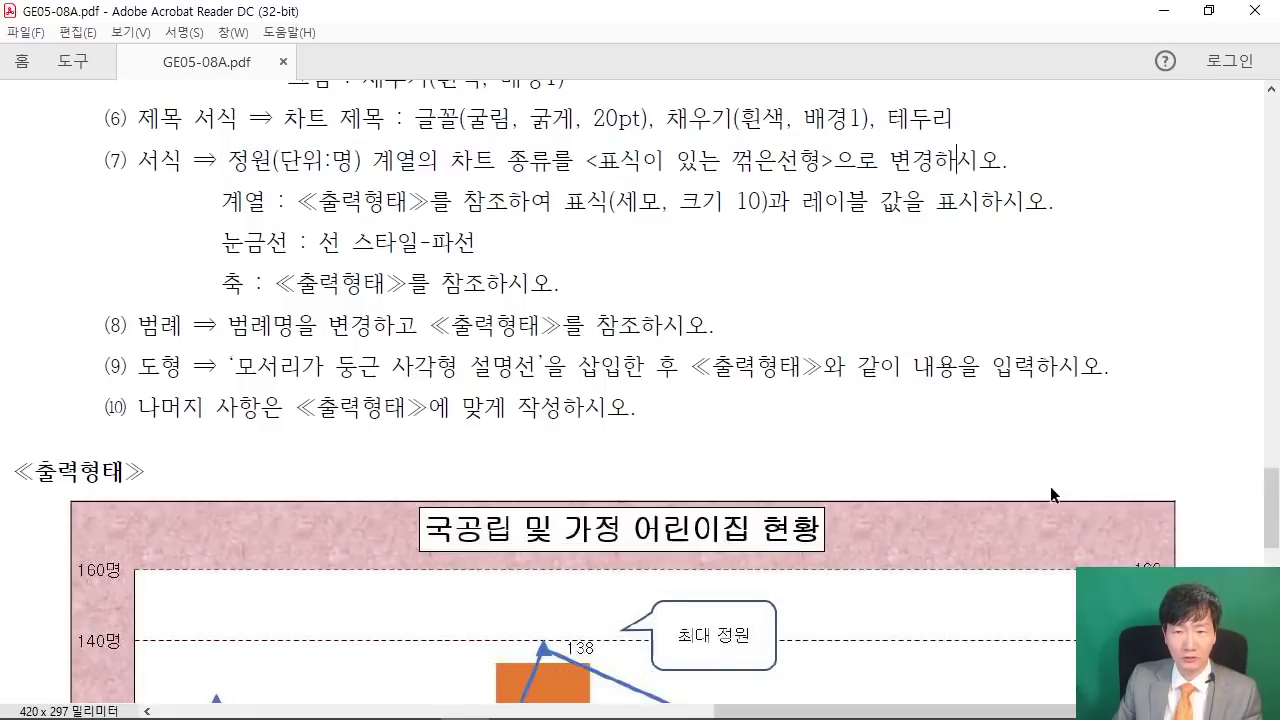
scroll(1065, 476, "down", 7)
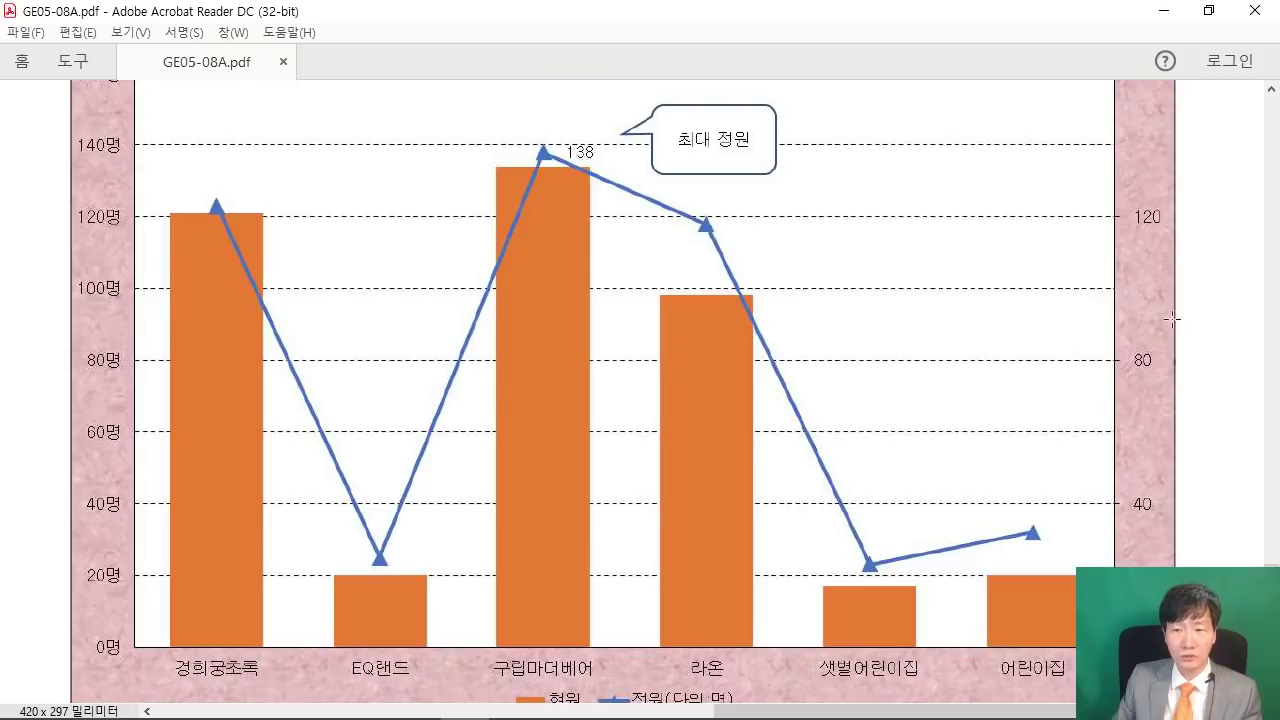
left_click(1167, 13)
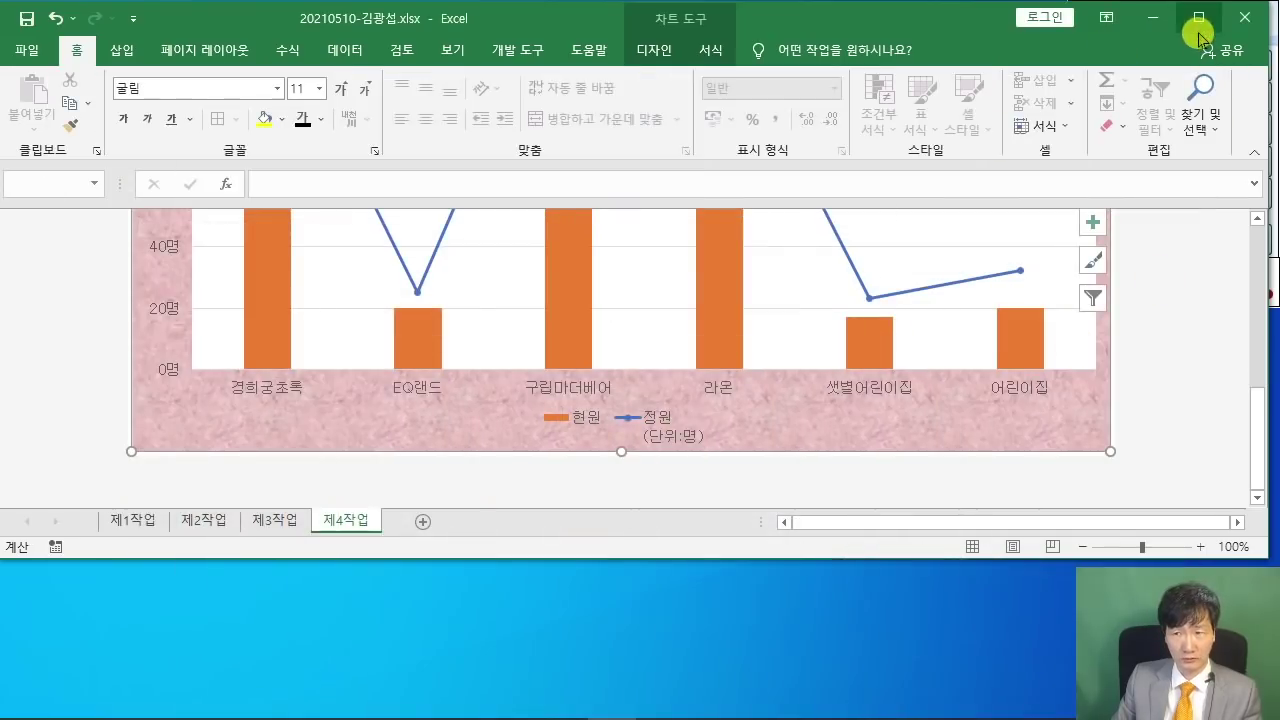
- Tick Secondary Axis for the 정원(단위:명) line in Change Series Chart Type
scroll(1051, 403, "up", 5)
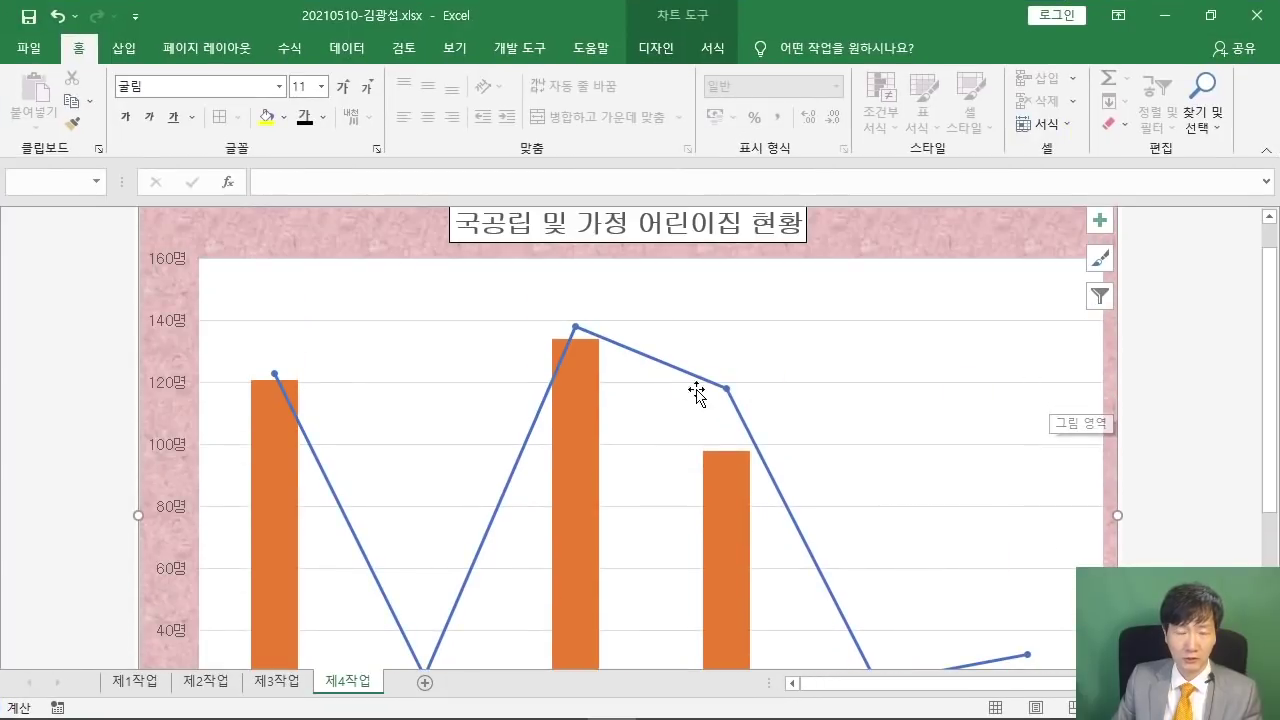
left_click(582, 415)
scroll(581, 390, "down", 2)
right_click(580, 376)
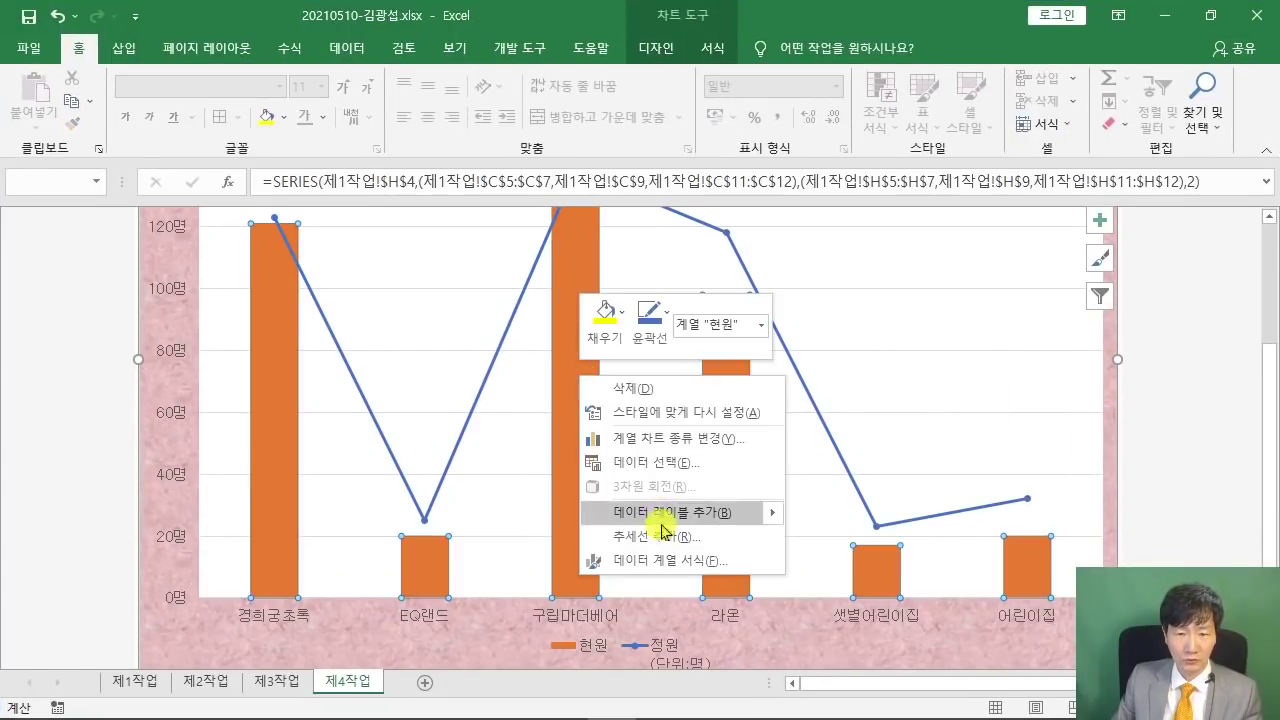
left_click(657, 440)
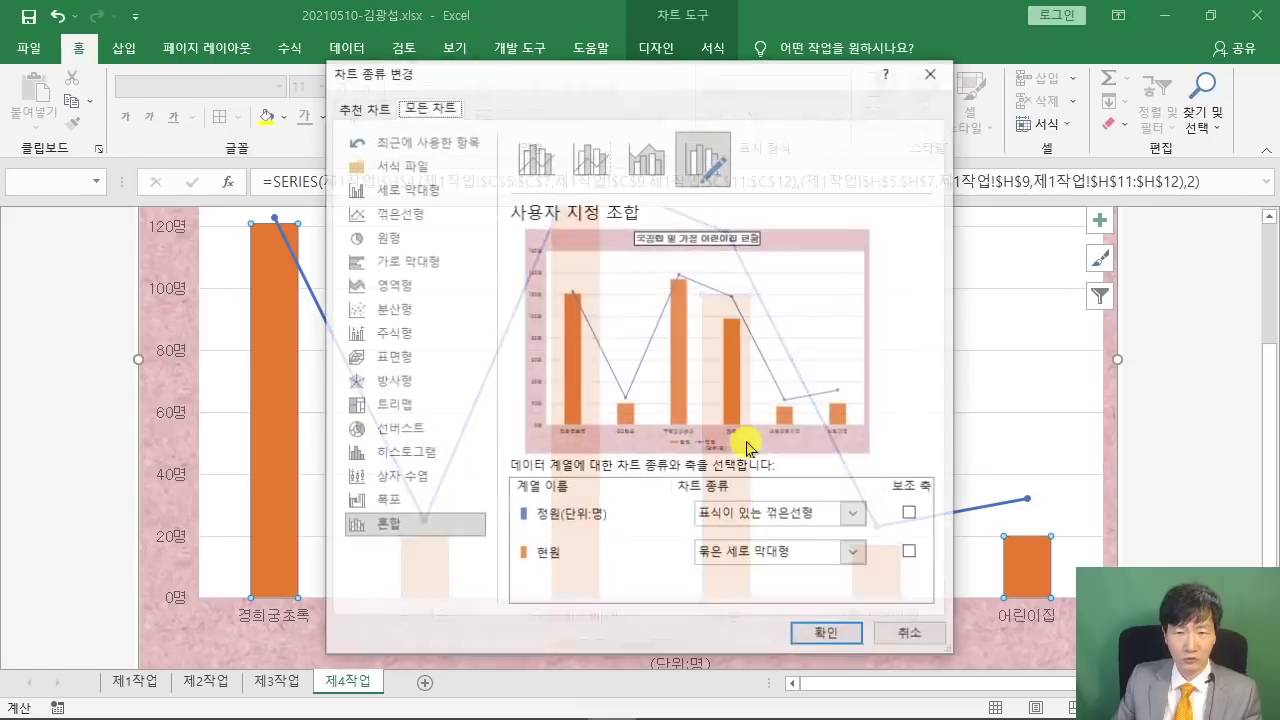
left_click(910, 514)
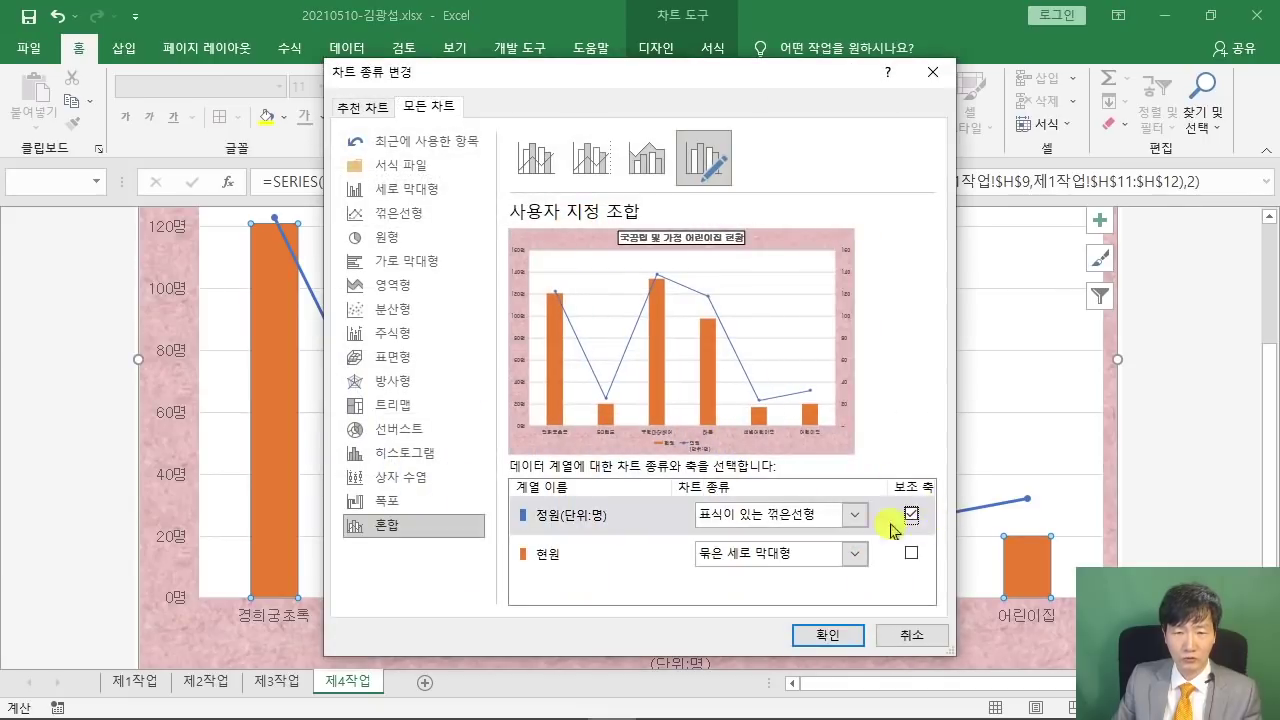
left_click(837, 634)
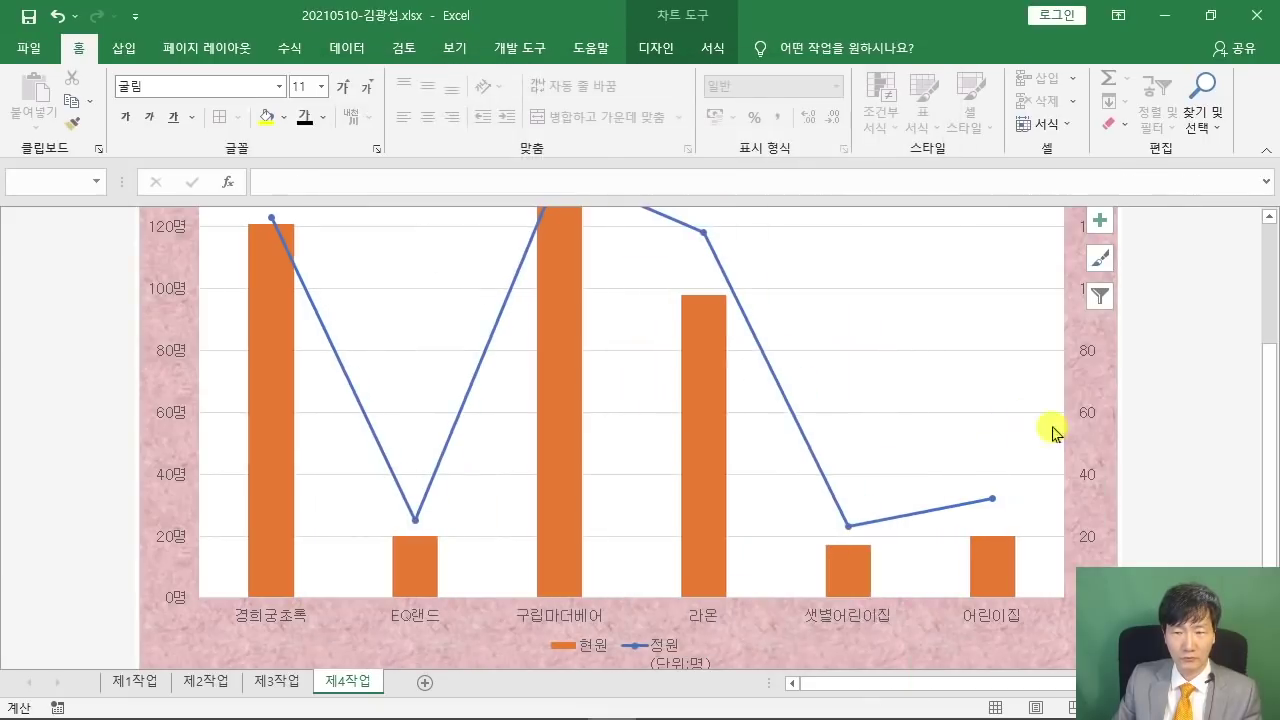
scroll(1138, 452, "up", 1)
scroll(1135, 452, "up", 3)
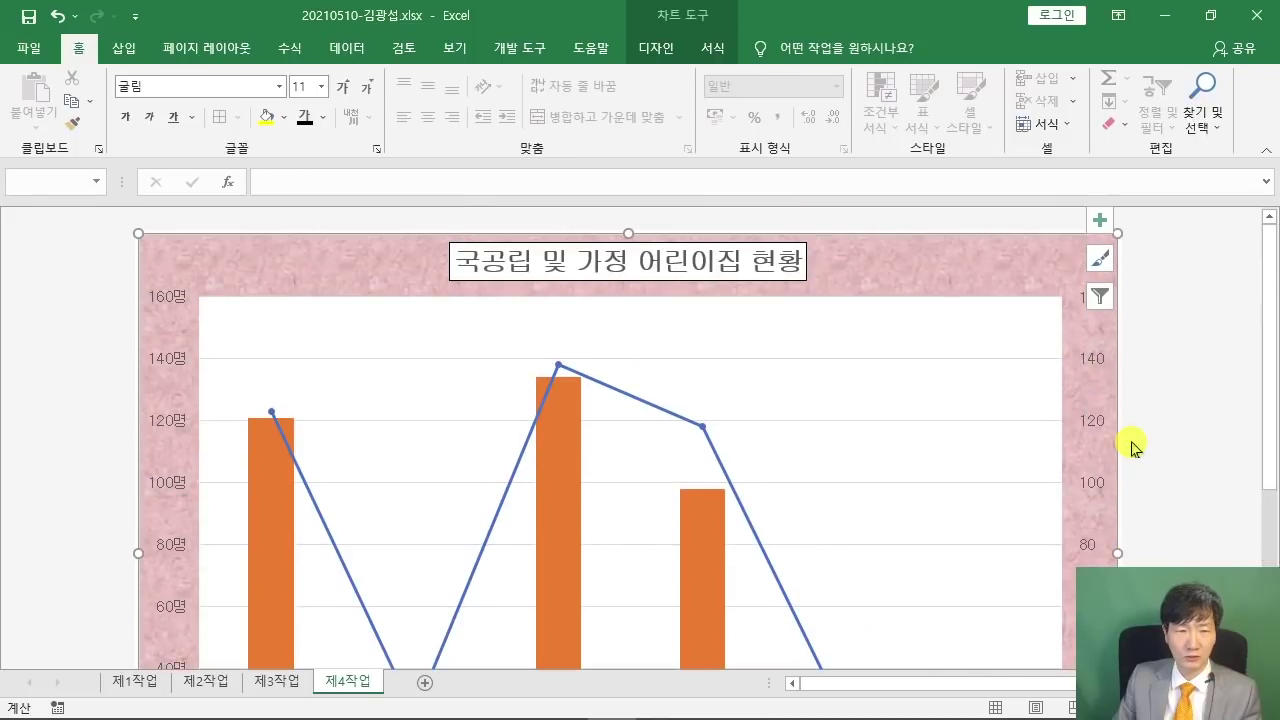
scroll(1133, 446, "down", 3)
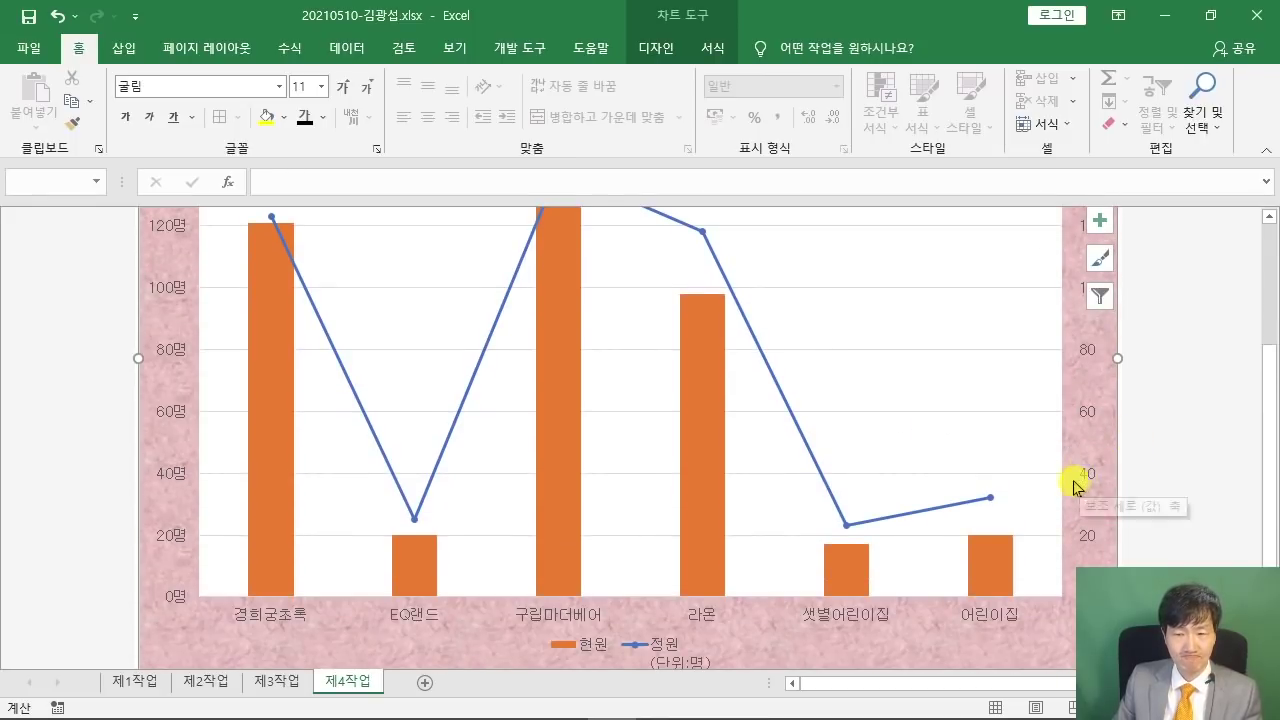
scroll(596, 594, "up", 3)
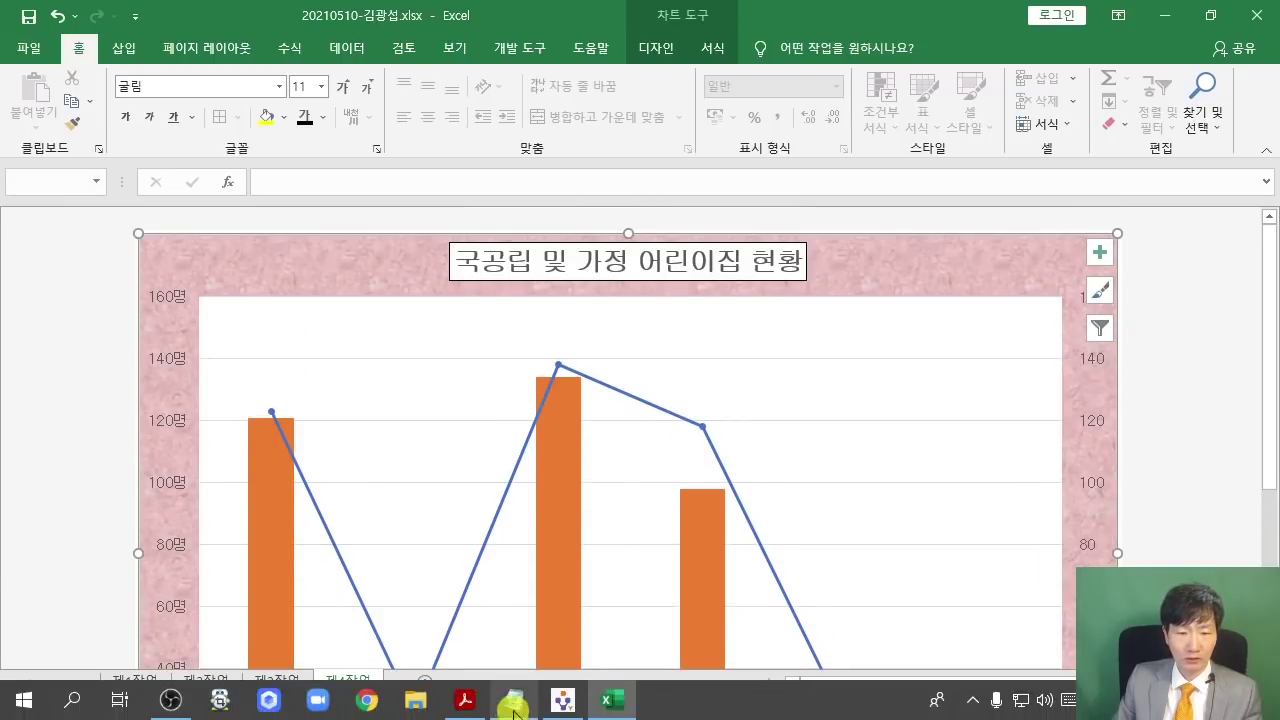
- Highlight item (7)'s triangle, size 10 marker requirement and restore down the PDF window
left_click(451, 700)
scroll(718, 381, "up", 1)
scroll(718, 381, "up", 6)
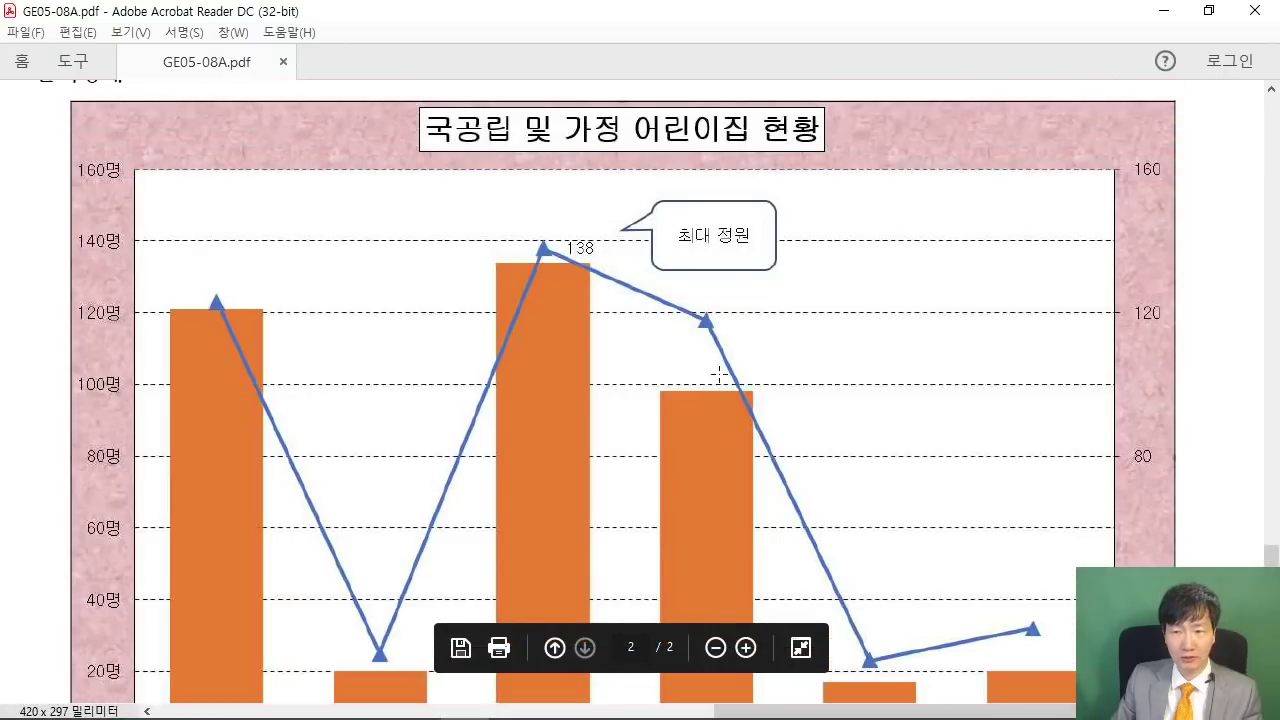
scroll(717, 383, "up", 4)
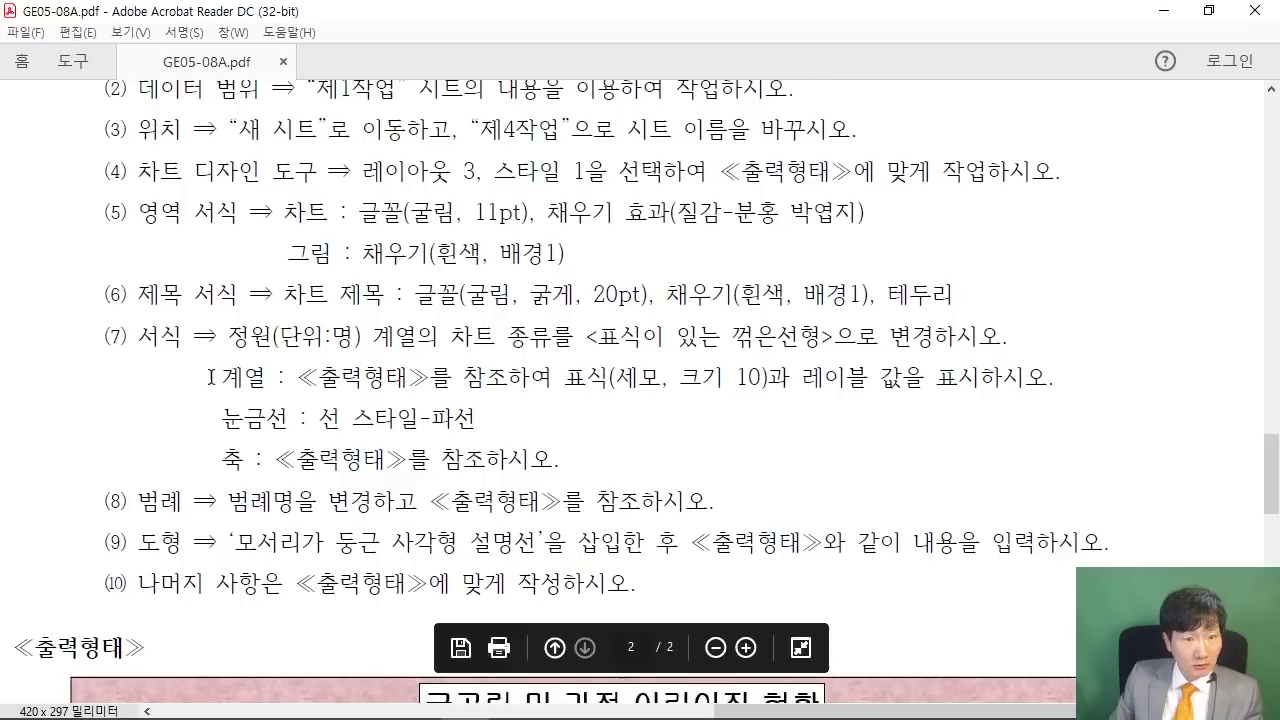
left_click_drag(210, 377, 634, 385)
left_click(605, 390)
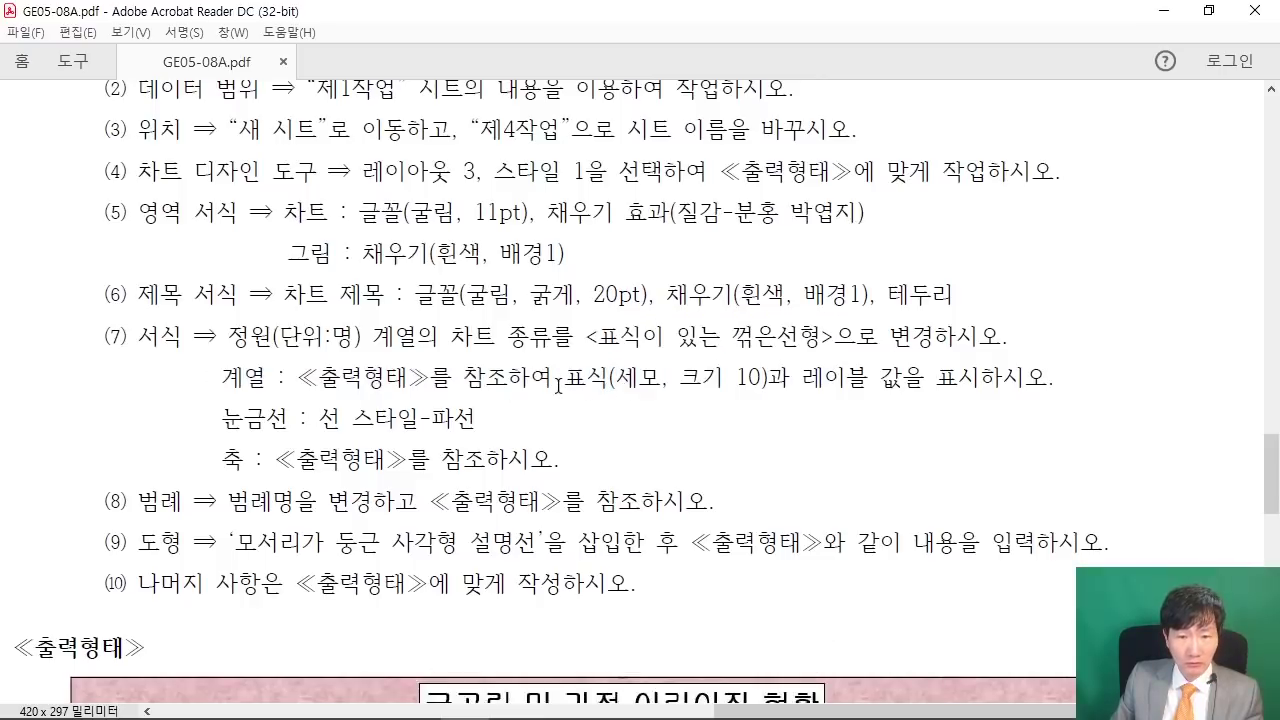
left_click_drag(557, 385, 722, 385)
scroll(694, 416, "down", 1)
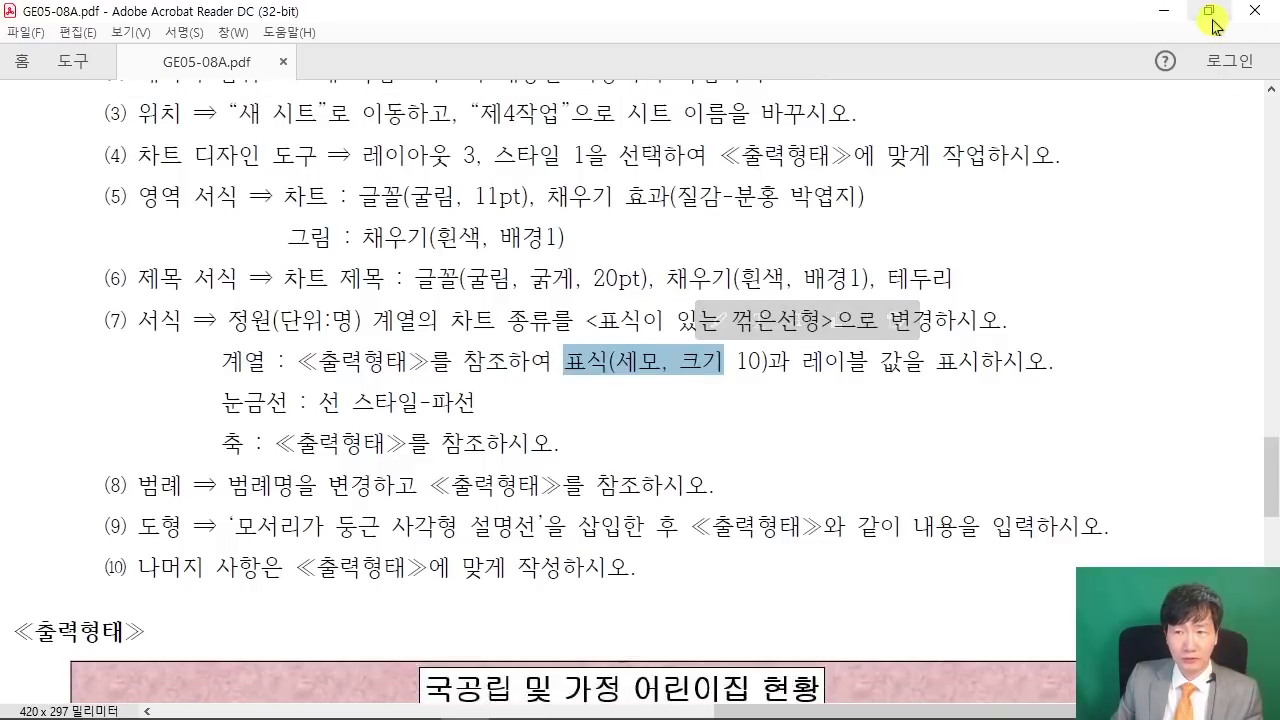
left_click(1210, 18)
scroll(777, 643, "down", 3)
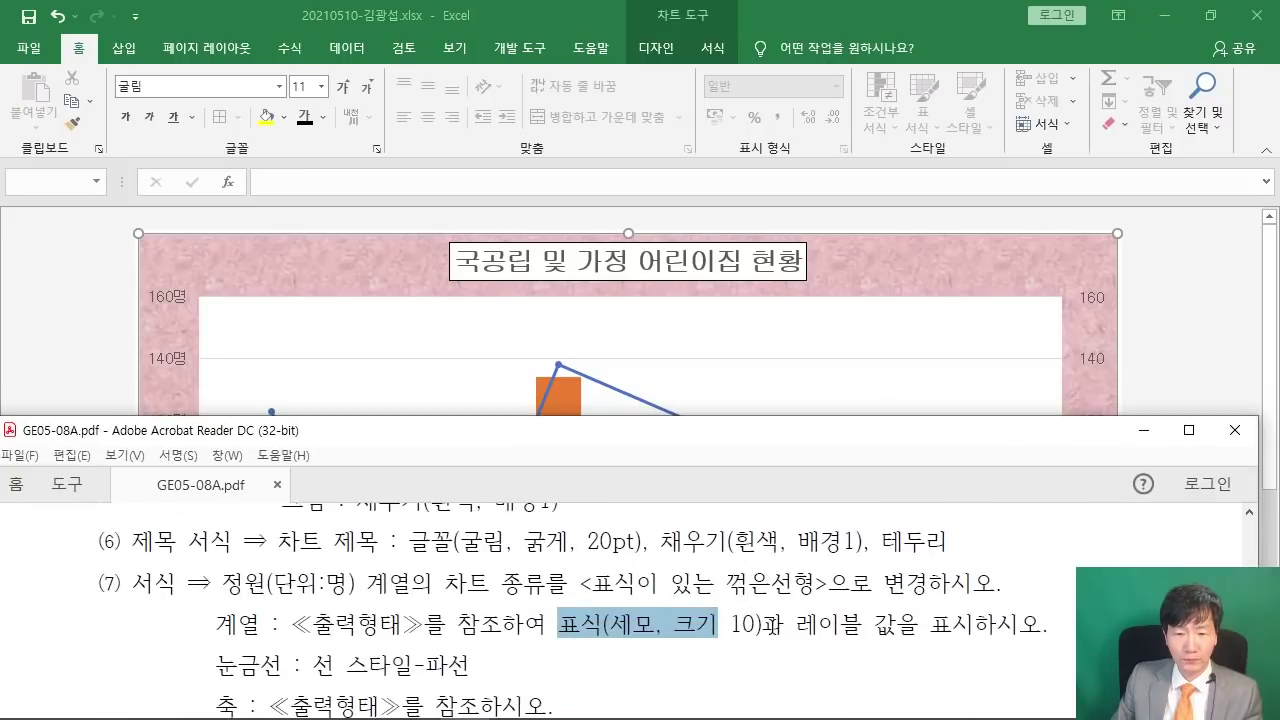
- Format the 정원 line with built-in triangle markers at size 10
scroll(775, 626, "up", 1)
left_click(1198, 298)
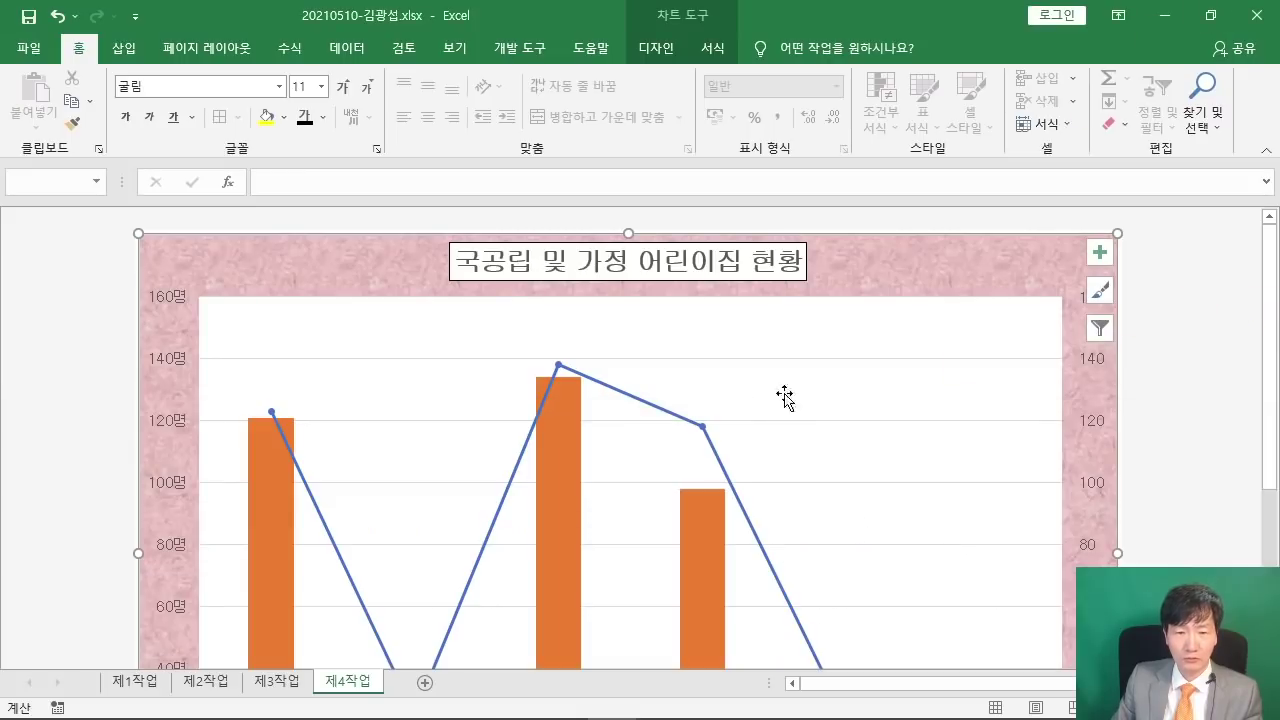
left_click(562, 370)
right_click(561, 366)
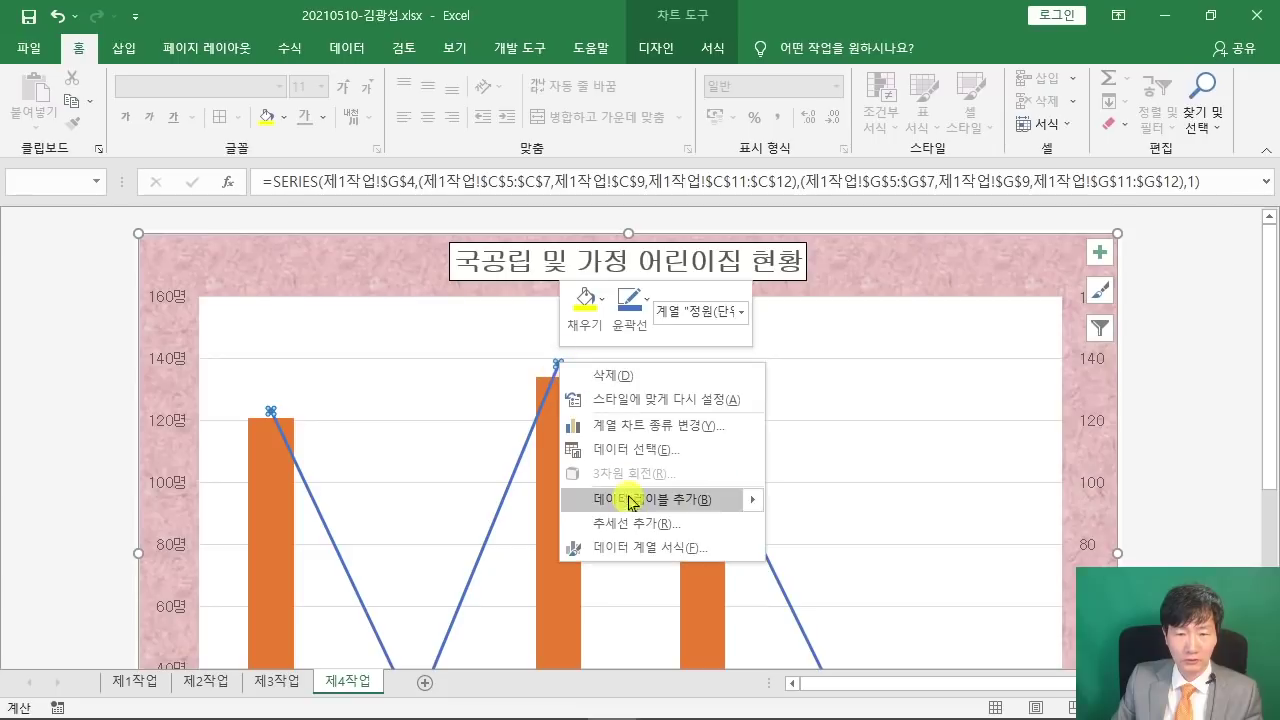
left_click(636, 548)
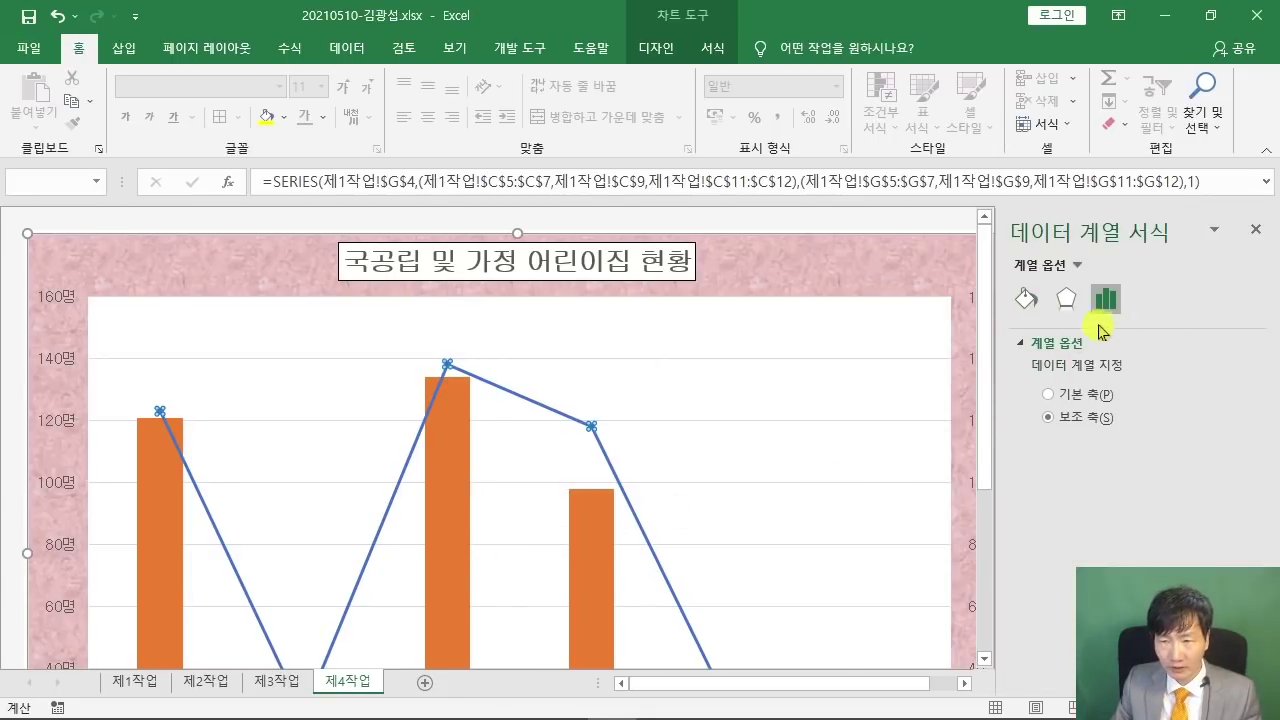
left_click(1026, 302)
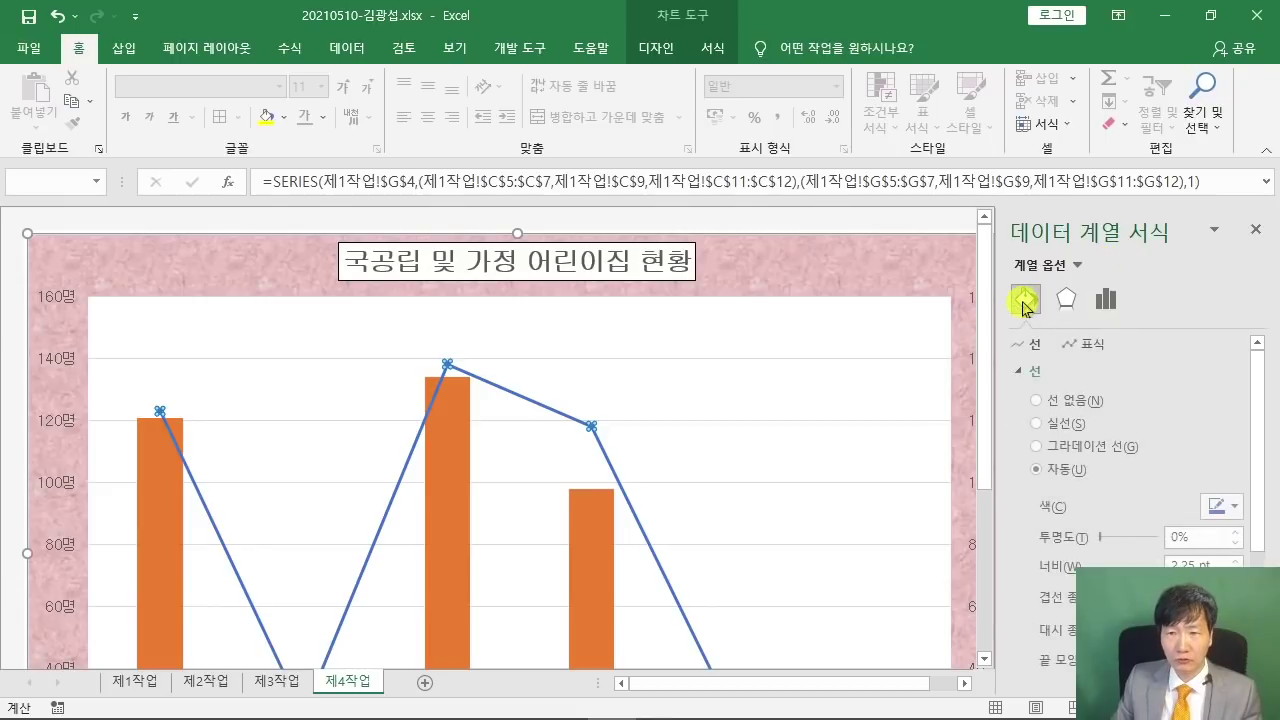
left_click(1080, 346)
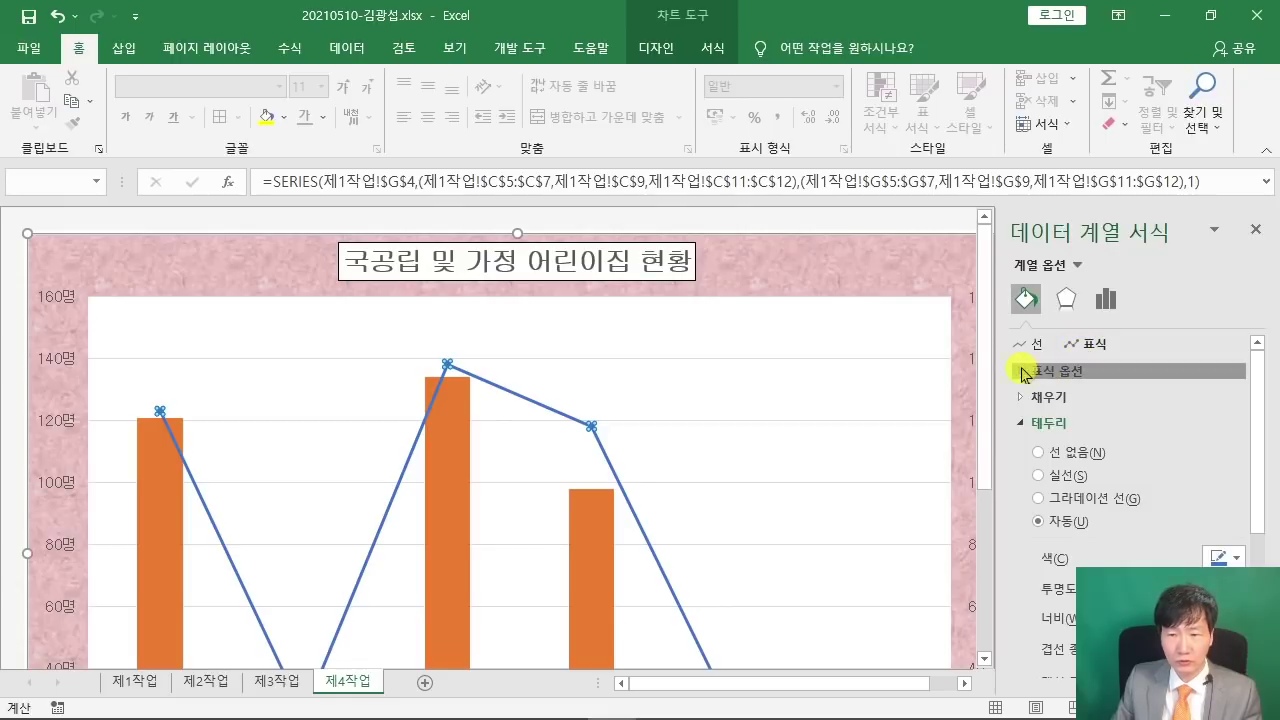
left_click(1022, 372)
left_click(1039, 446)
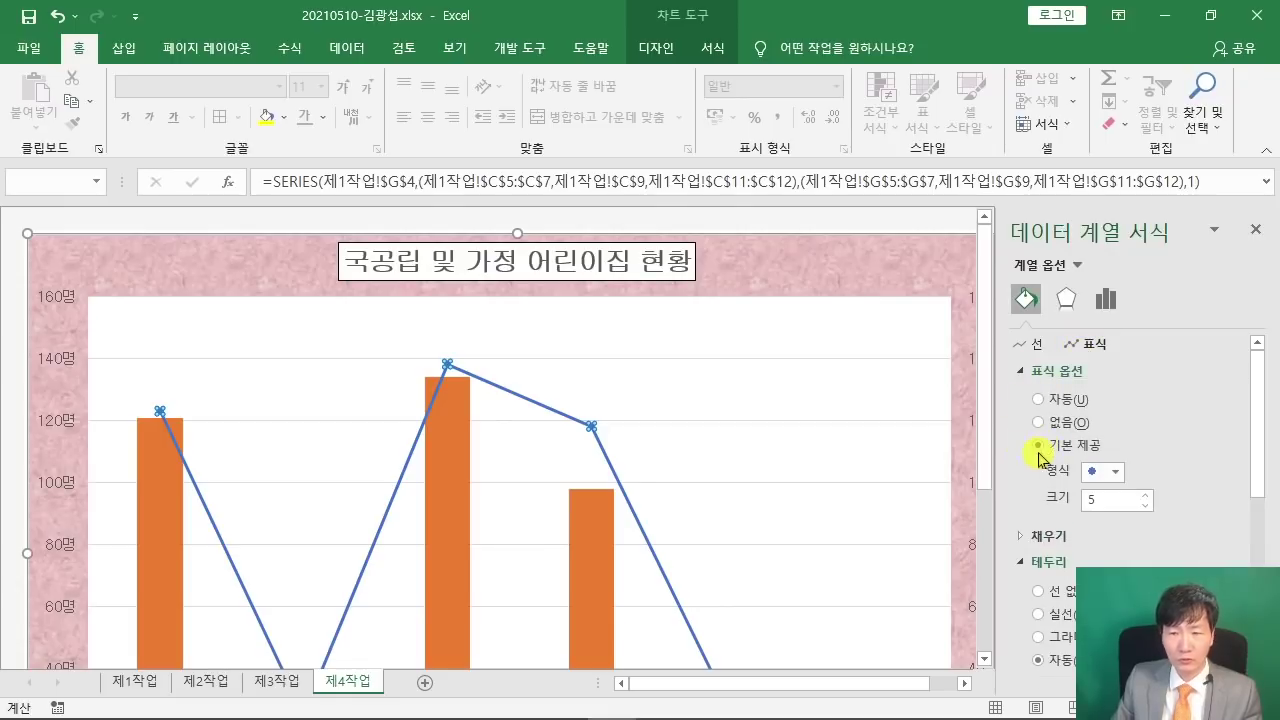
left_click(1211, 16)
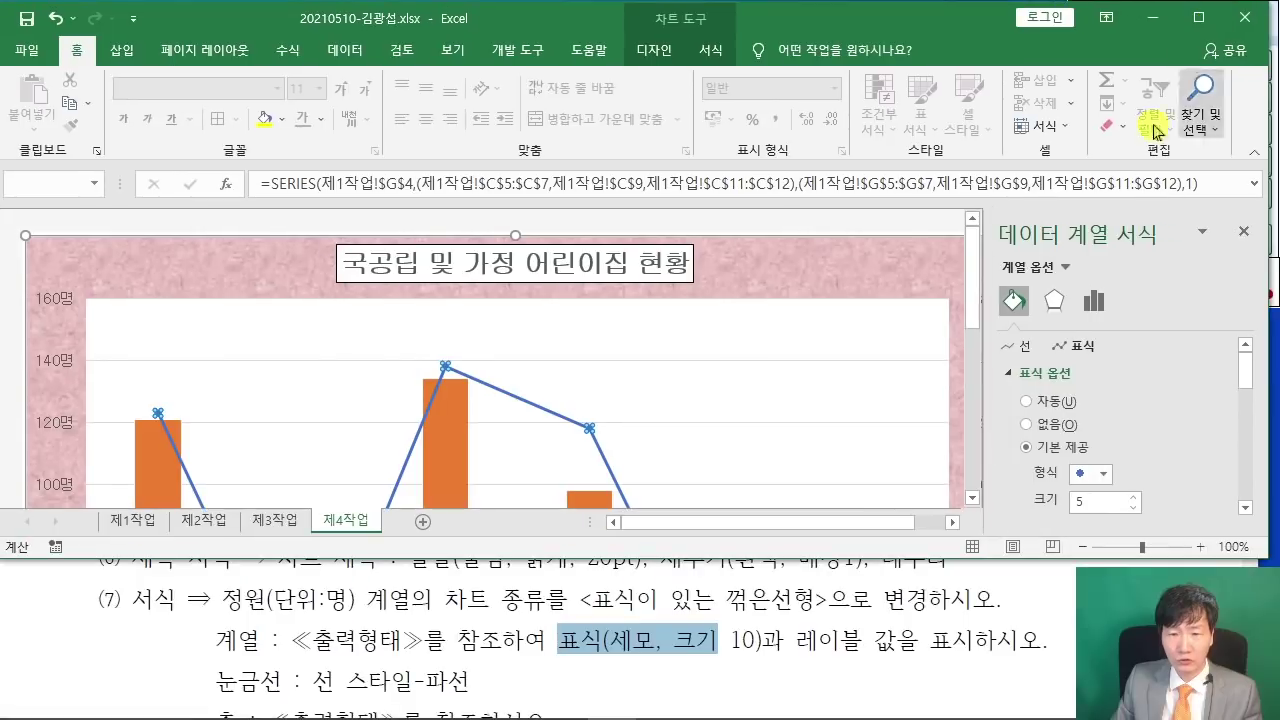
left_click(1103, 478)
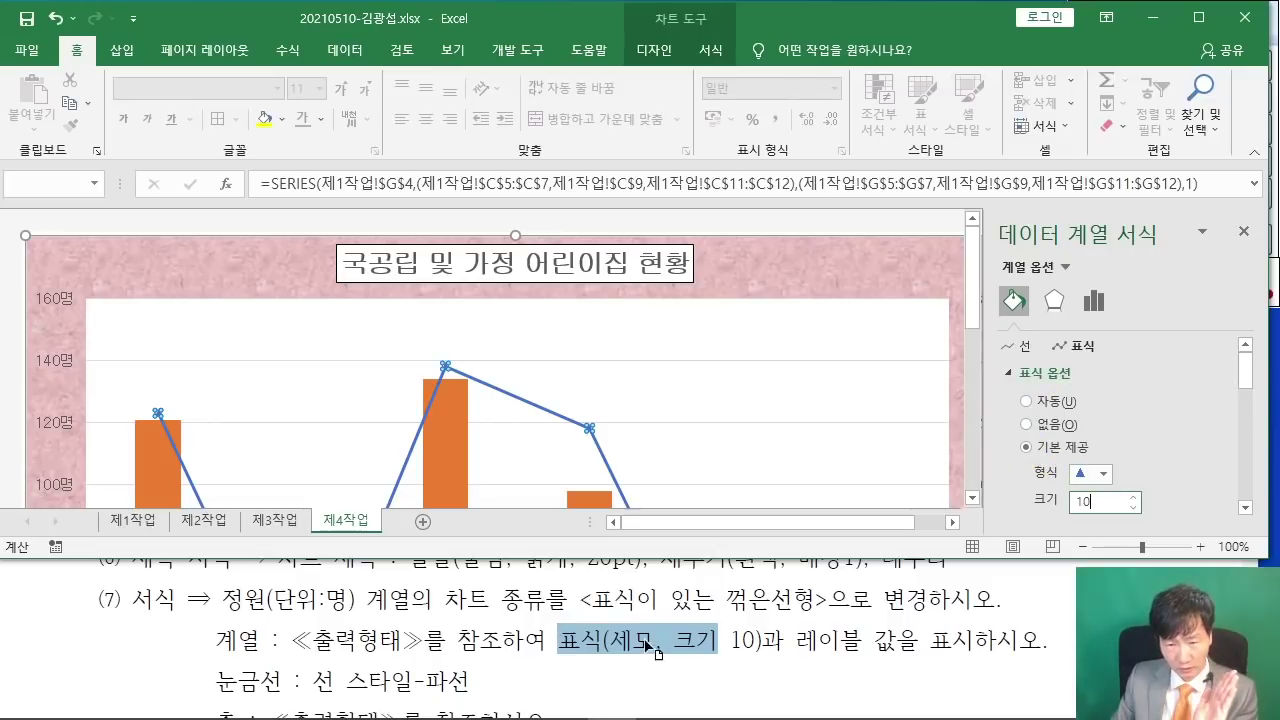
key("Return")
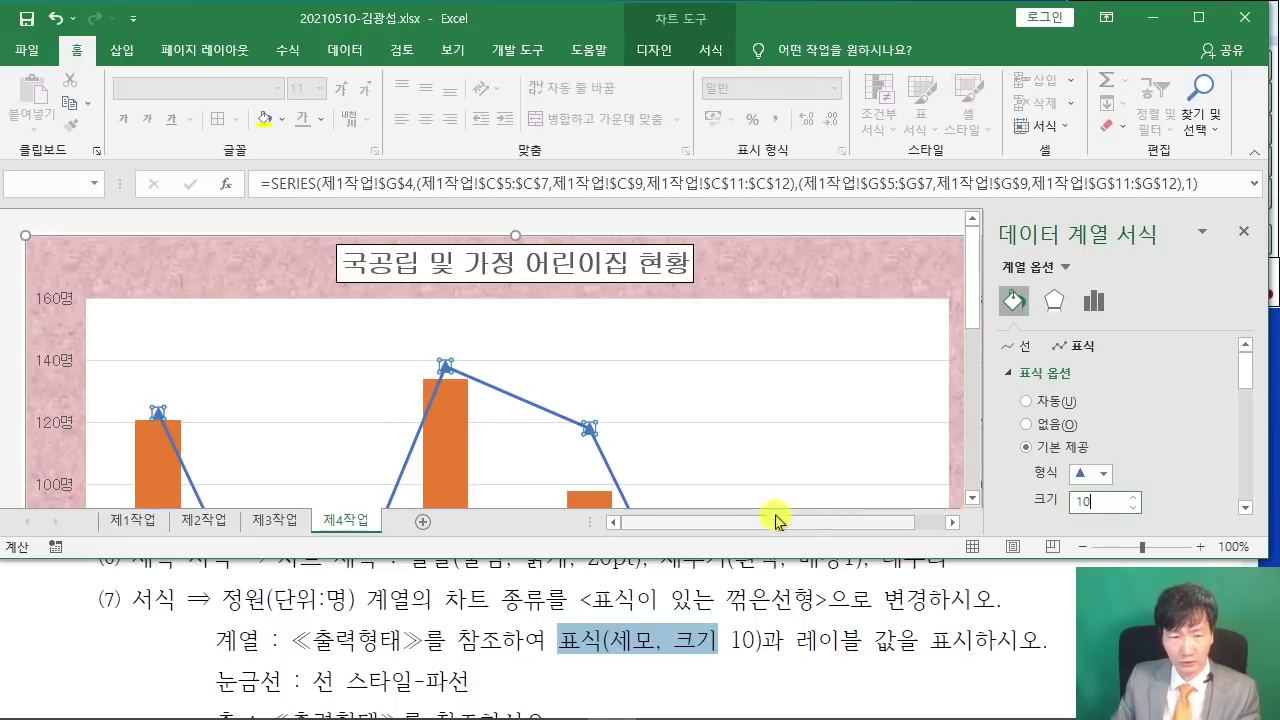
- Maximize Acrobat Reader and compare the sample chart's 138 label and 최대 정원 callout
left_click(796, 637)
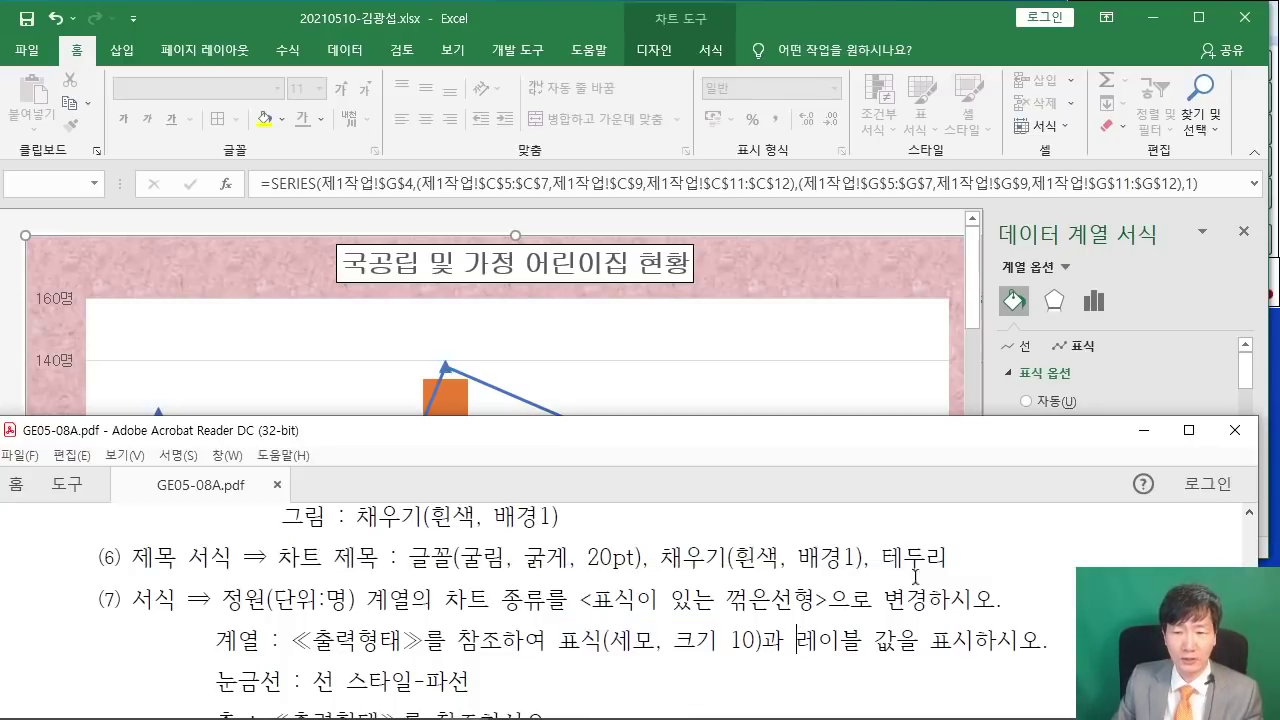
scroll(842, 605, "down", 4)
left_click(1189, 430)
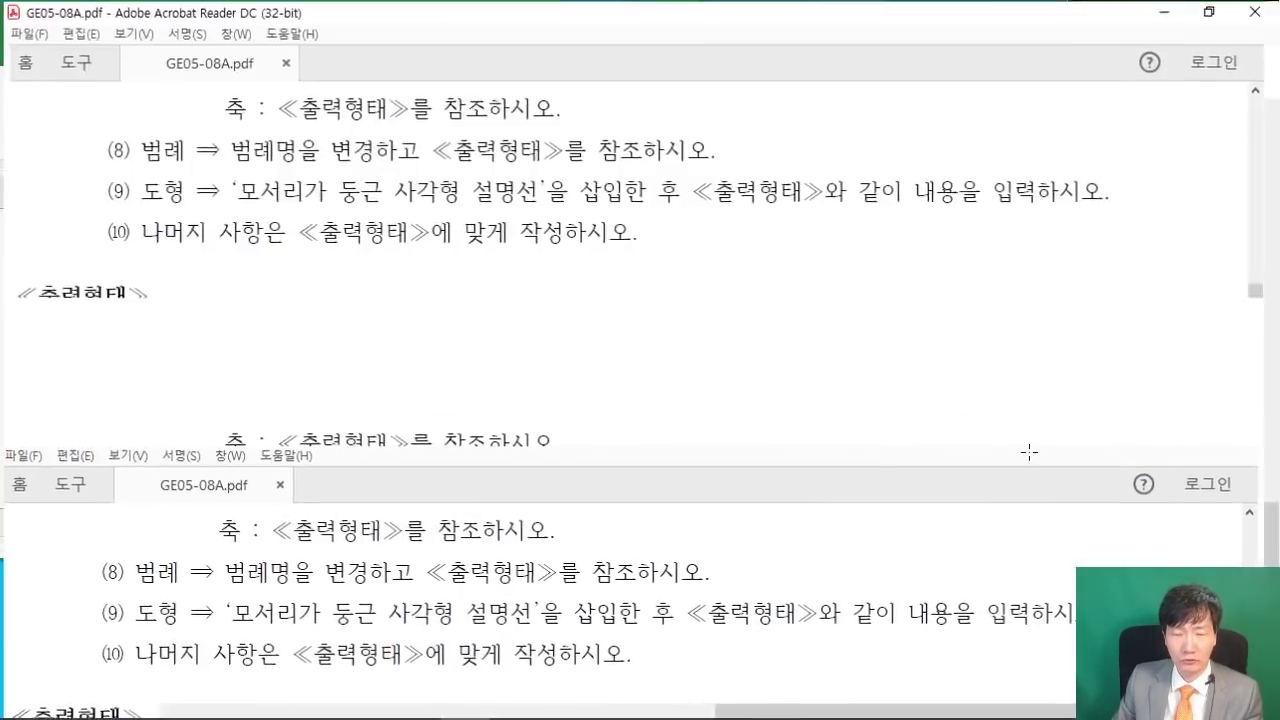
scroll(593, 492, "down", 5)
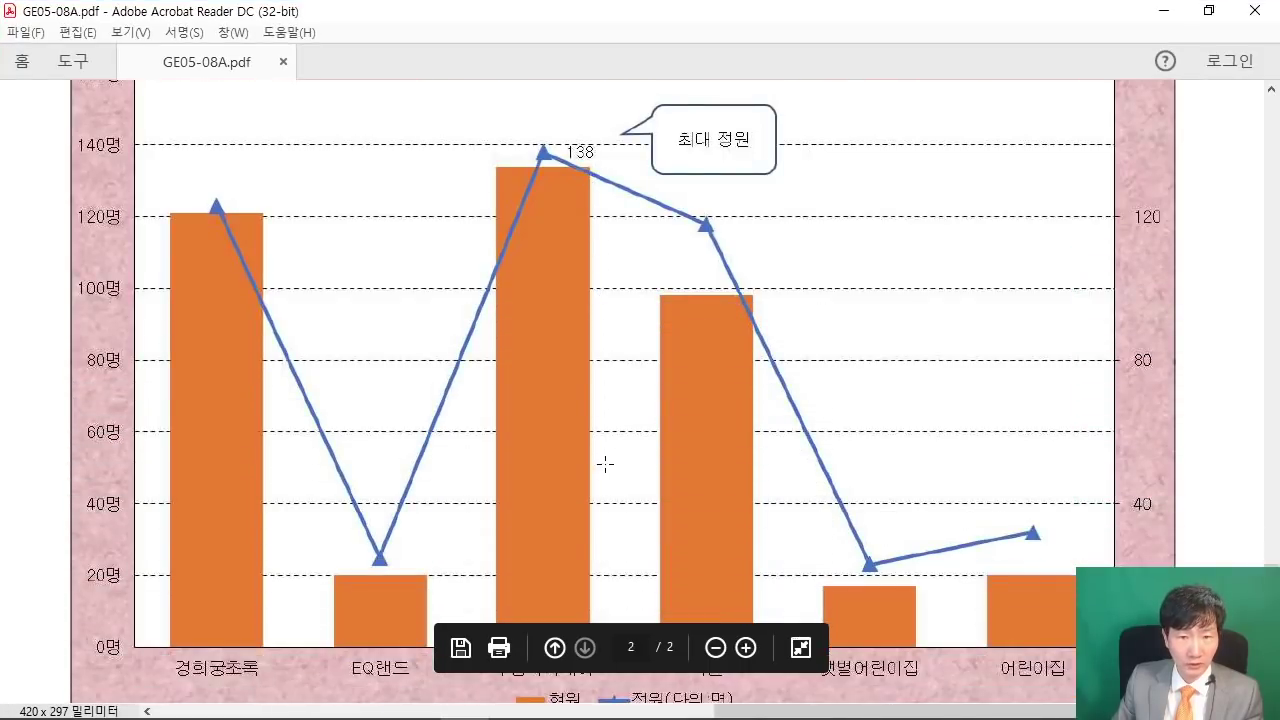
scroll(573, 470, "down", 1)
scroll(610, 248, "up", 3)
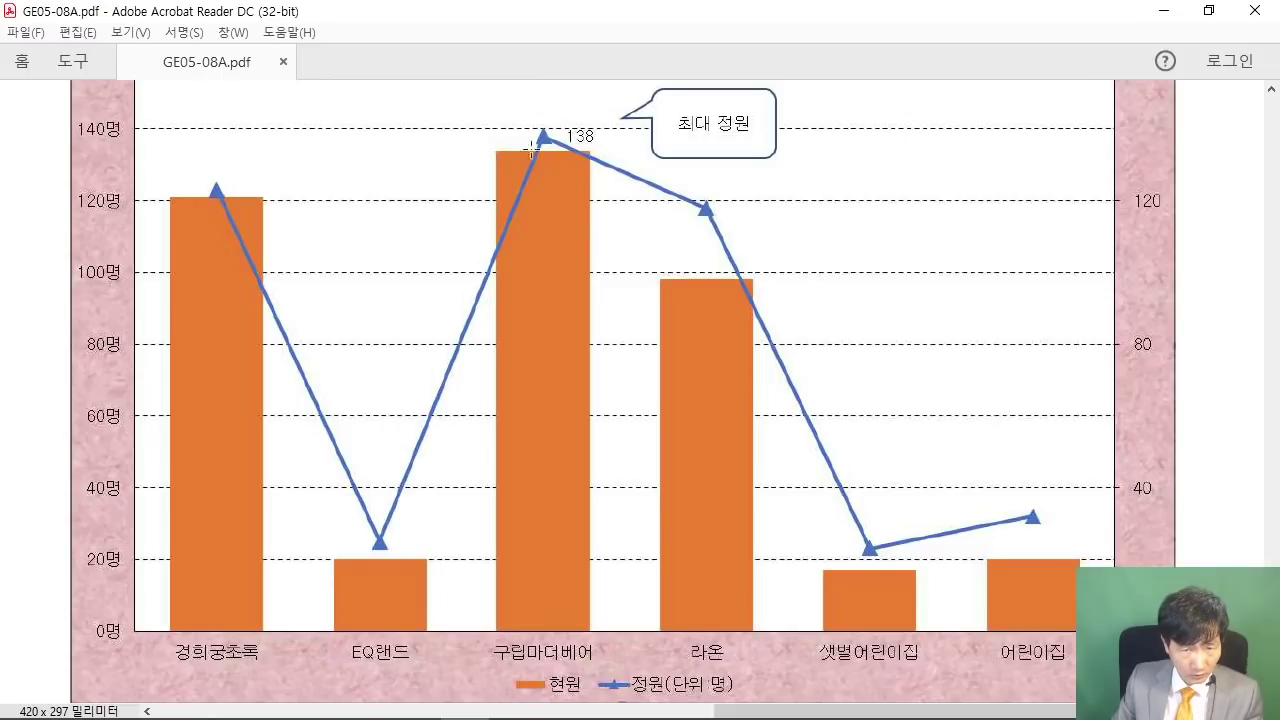
scroll(571, 323, "down", 2)
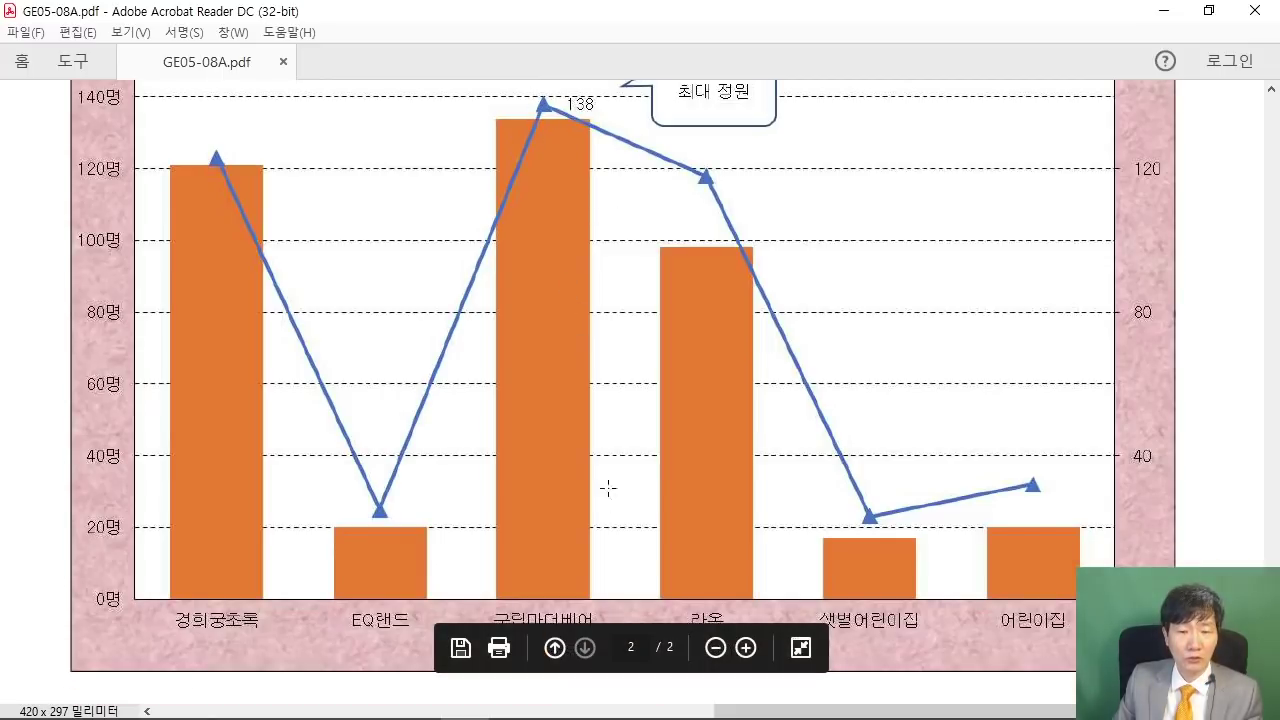
scroll(577, 428, "up", 3)
scroll(577, 428, "up", 4)
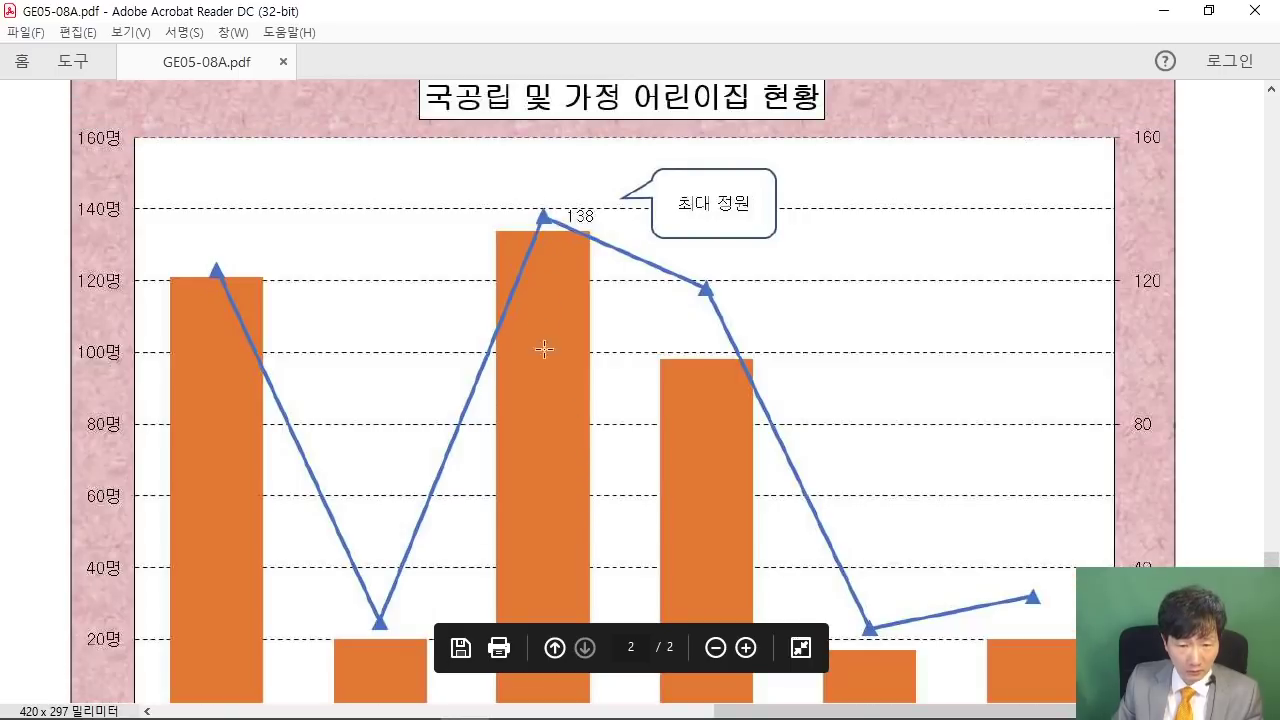
scroll(544, 348, "down", 10)
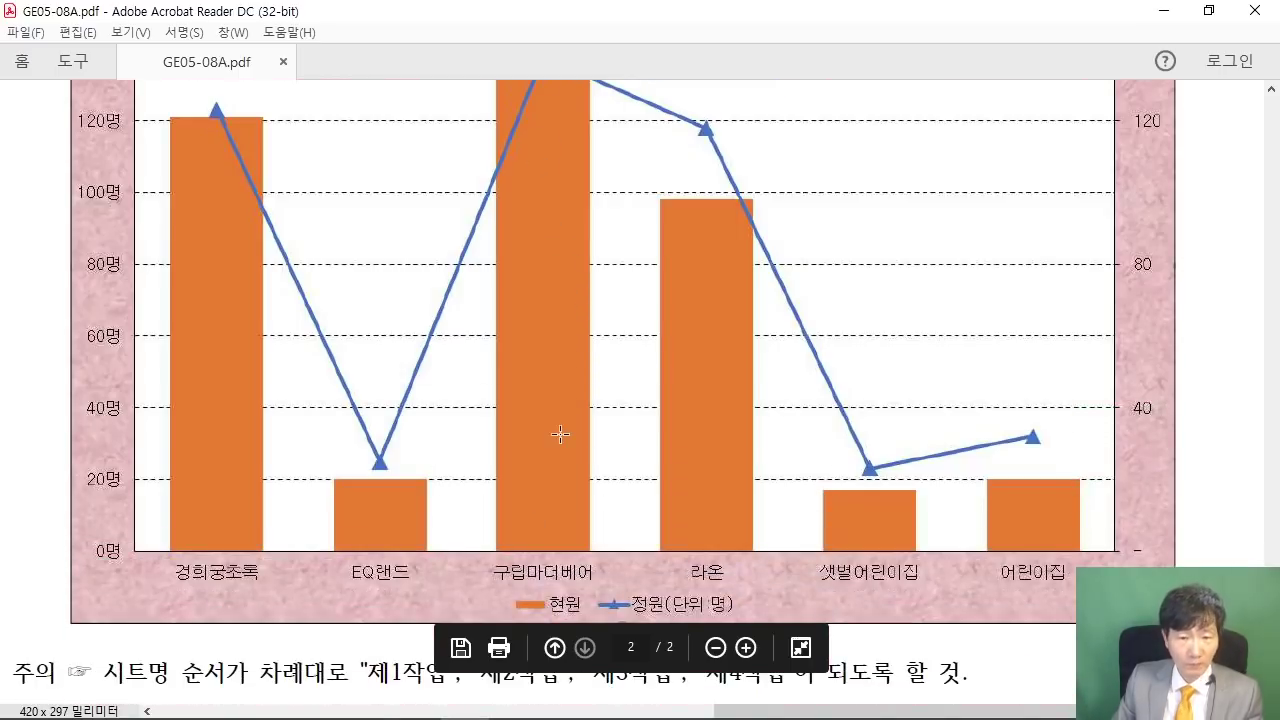
scroll(560, 433, "up", 8)
scroll(737, 366, "up", 3)
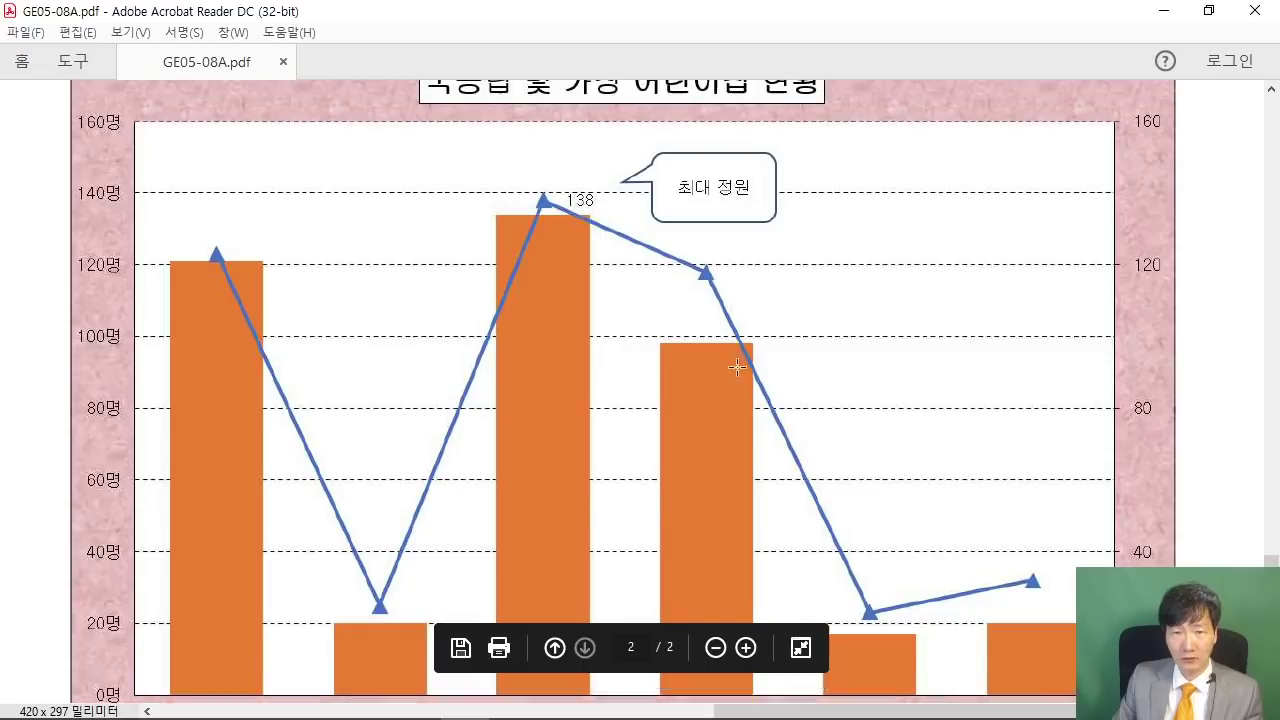
- Add a Right-positioned data label to the 138 peak point of the 정원 line
left_click(1208, 10)
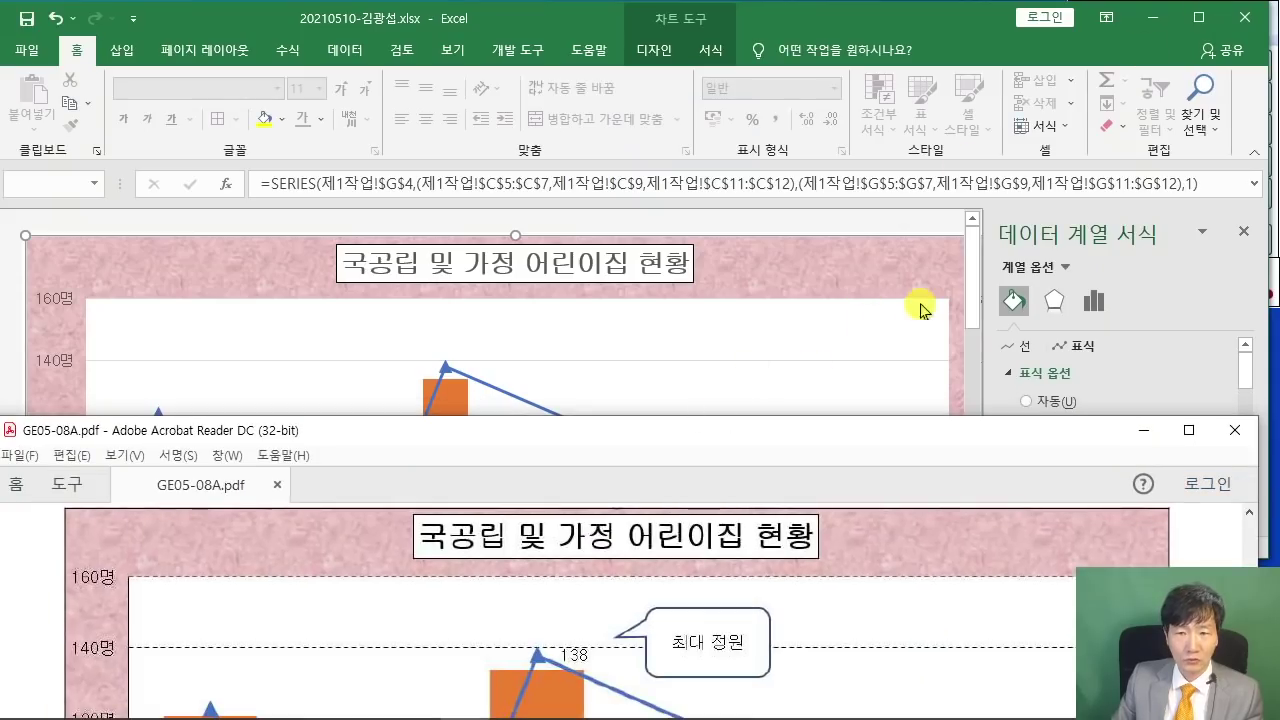
scroll(617, 314, "down", 7)
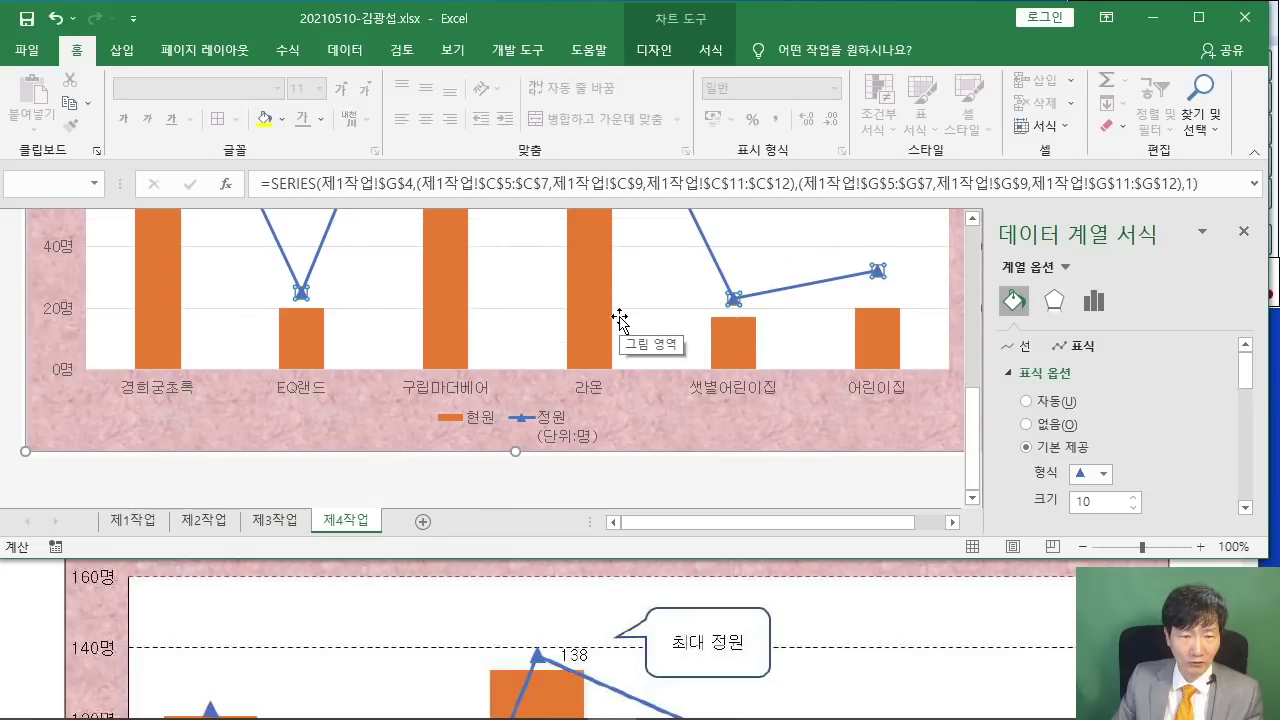
scroll(620, 318, "up", 5)
left_click(441, 262)
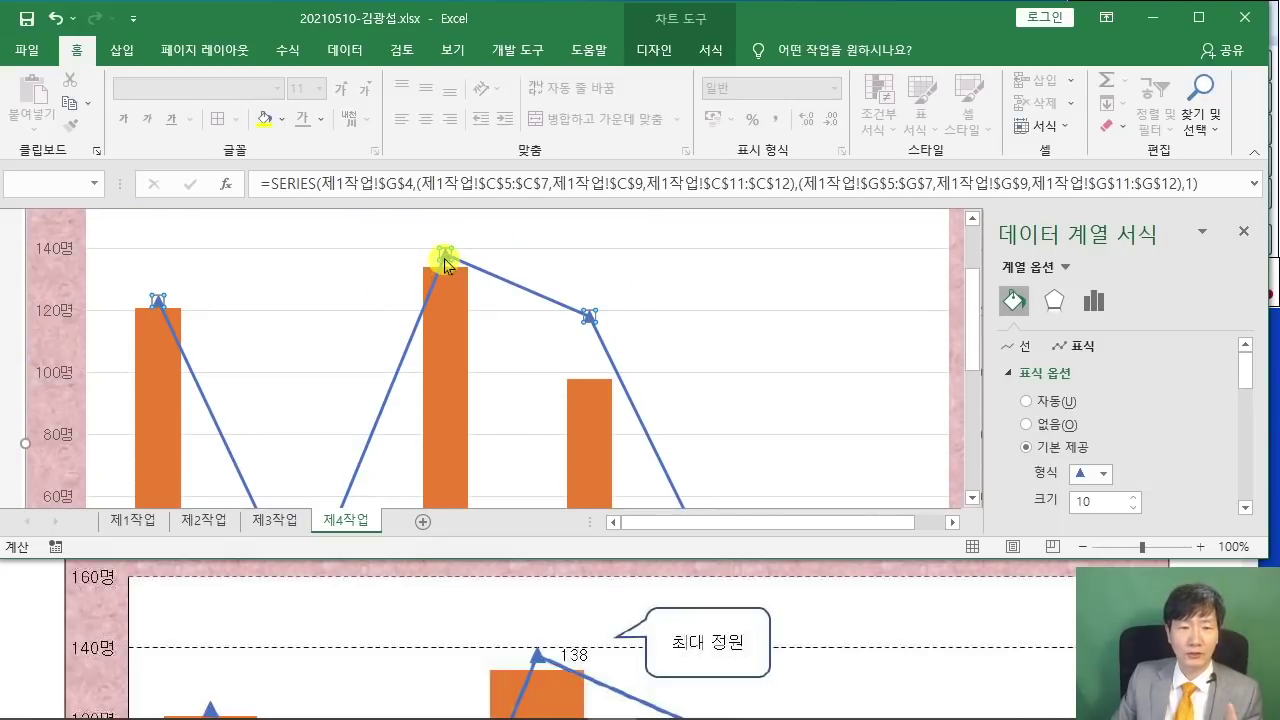
left_click(444, 257)
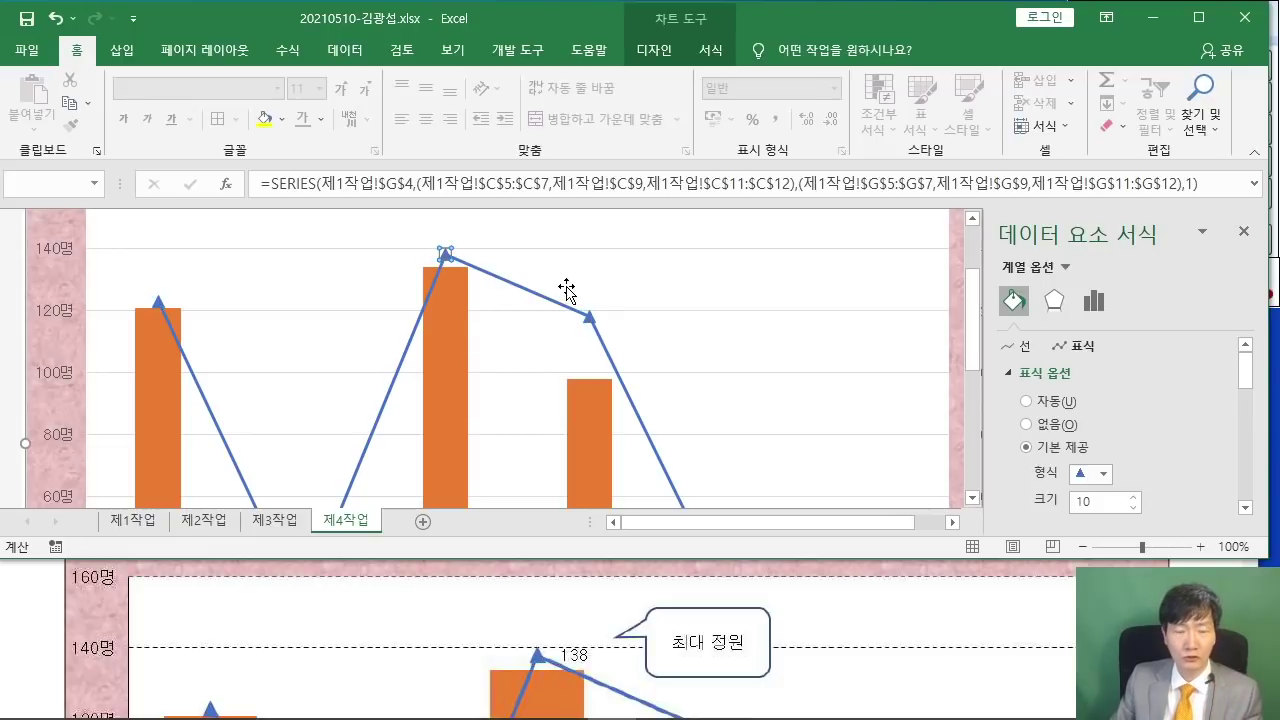
left_click(655, 50)
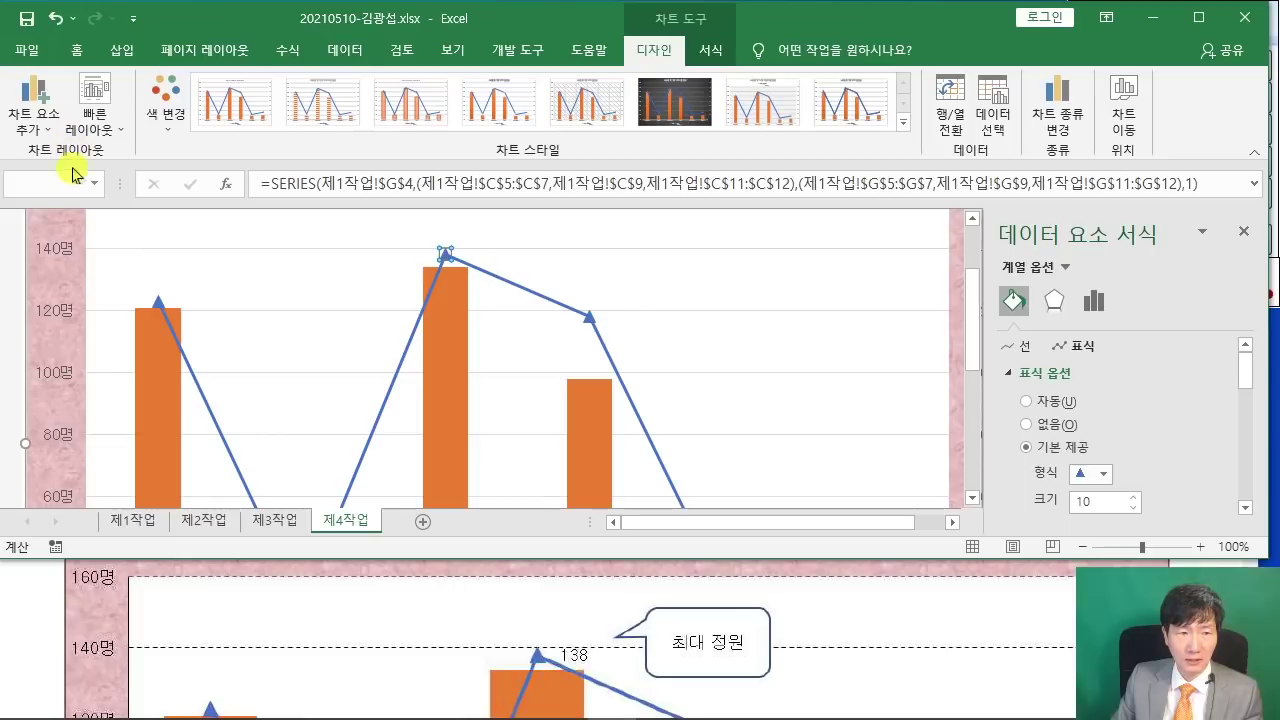
left_click(36, 122)
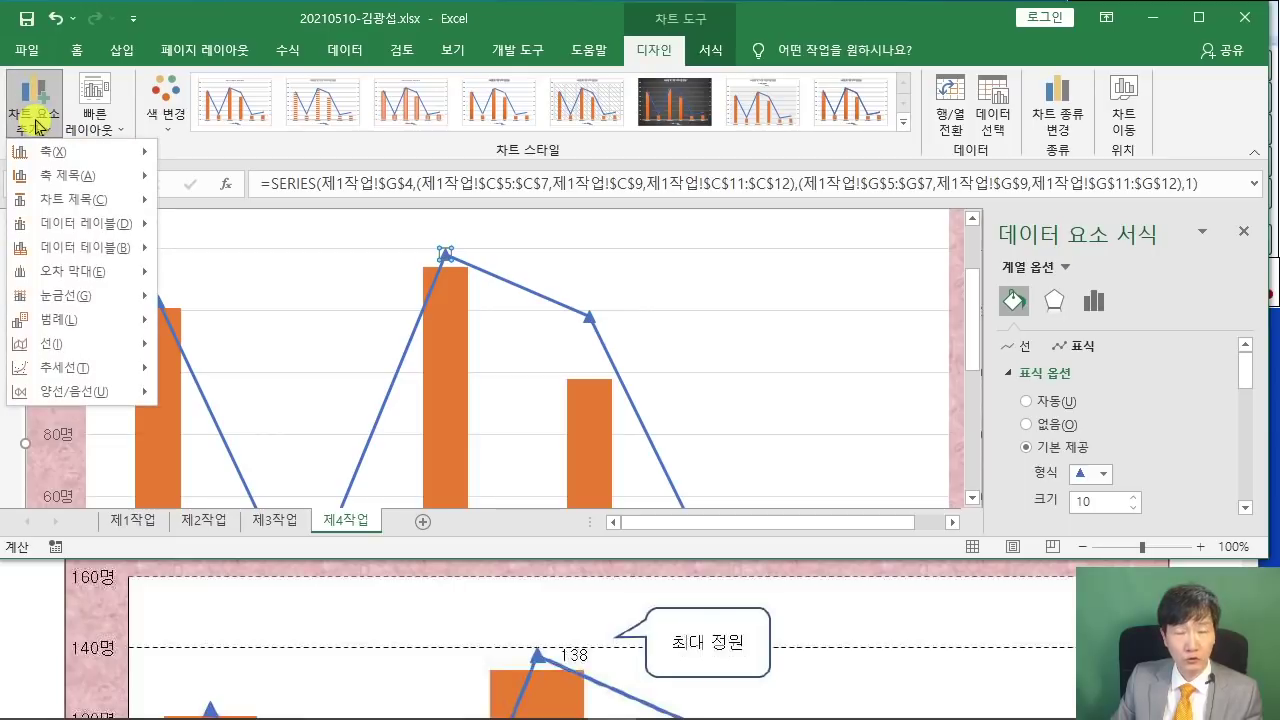
mouse_move(77, 226)
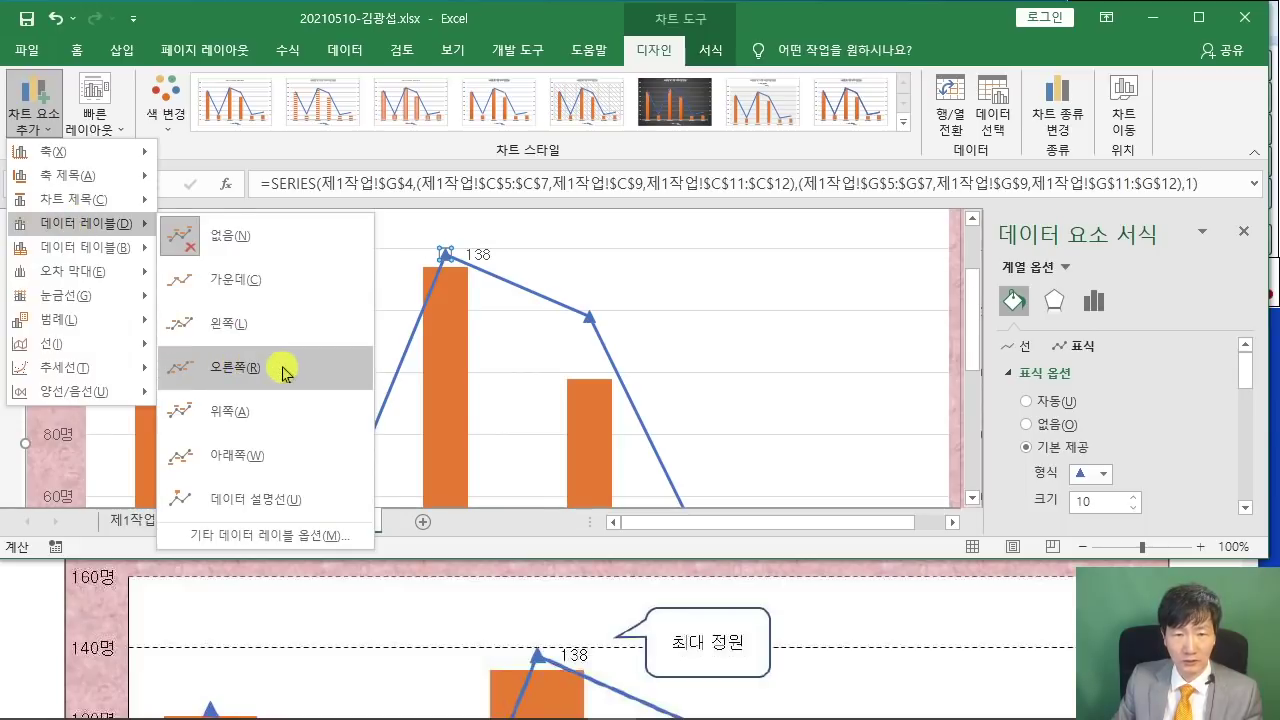
left_click(283, 373)
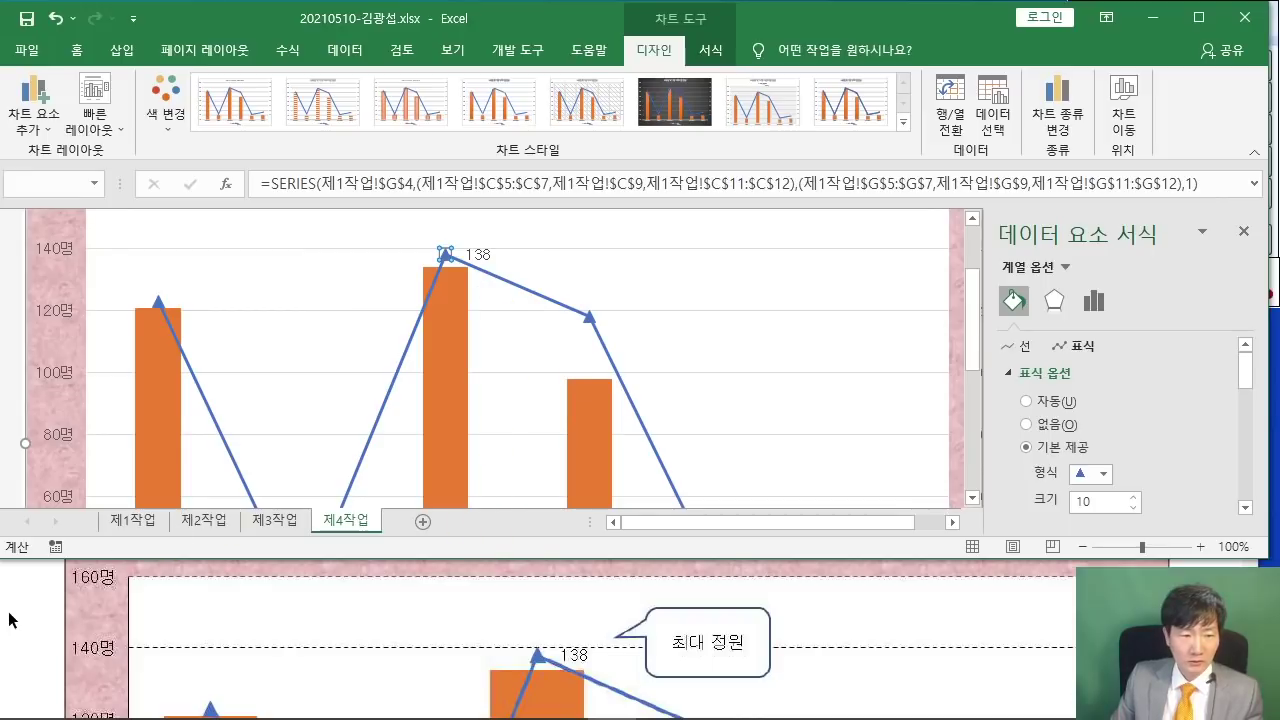
left_click(26, 622)
- Set the major gridlines to a solid line with a dashed dash type
scroll(40, 618, "up", 4)
scroll(55, 613, "up", 3)
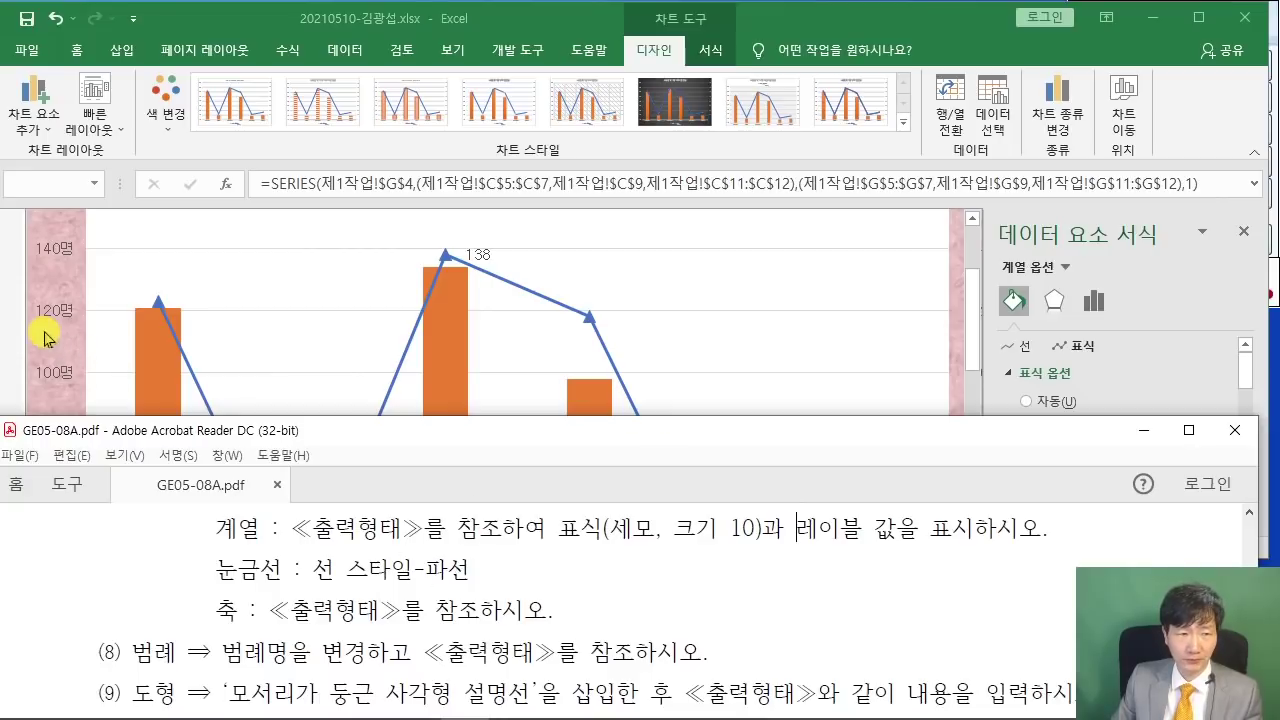
left_click(16, 318)
scroll(148, 490, "up", 2)
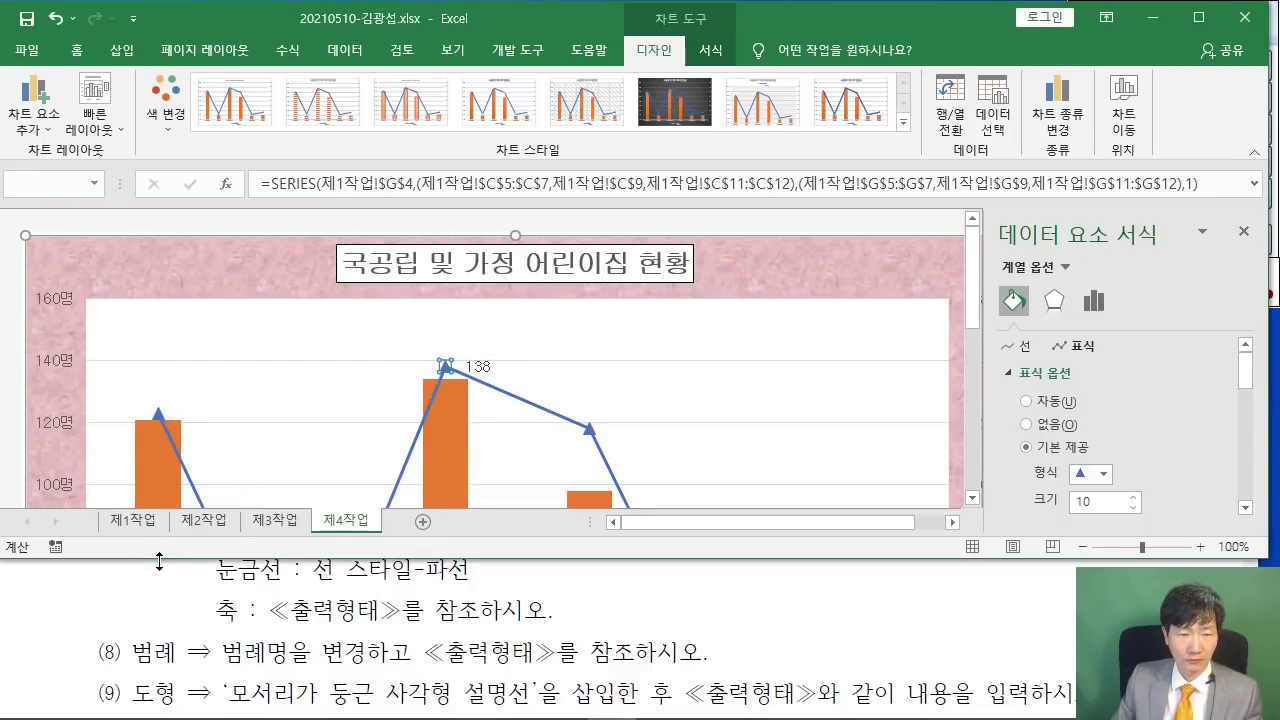
scroll(141, 572, "up", 2)
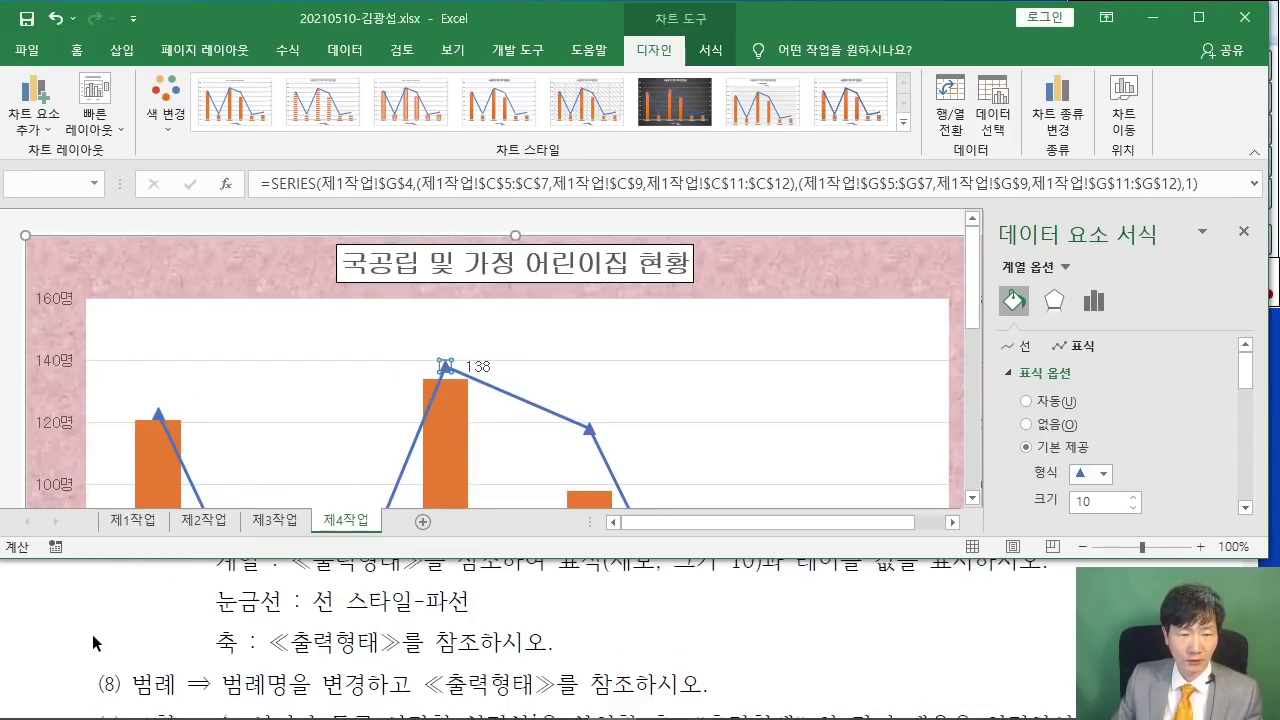
left_click(336, 368)
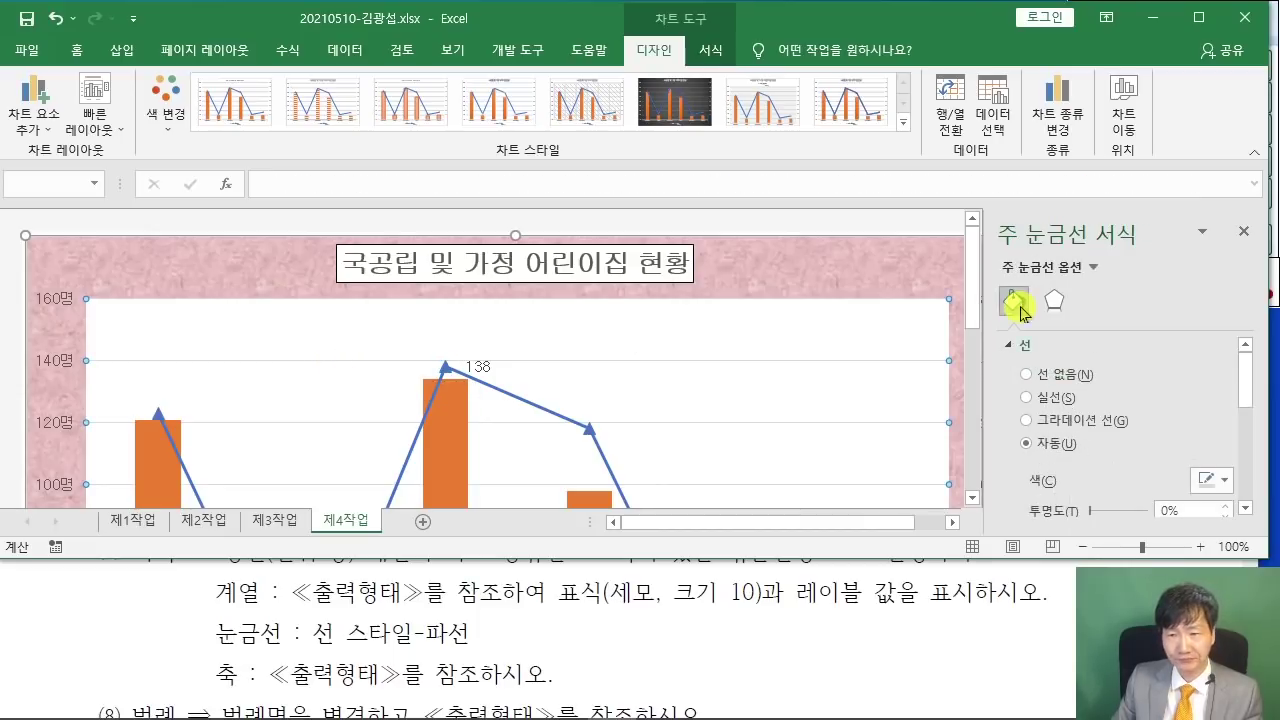
left_click(1026, 397)
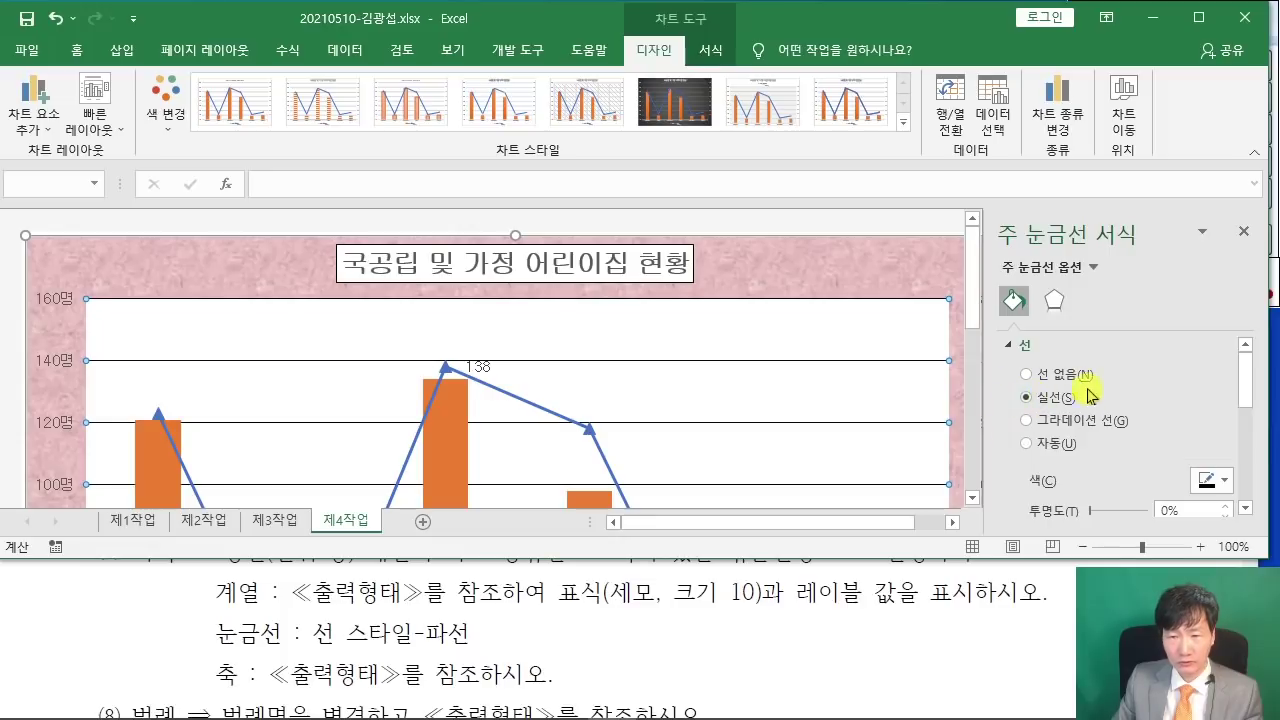
scroll(1143, 363, "down", 5)
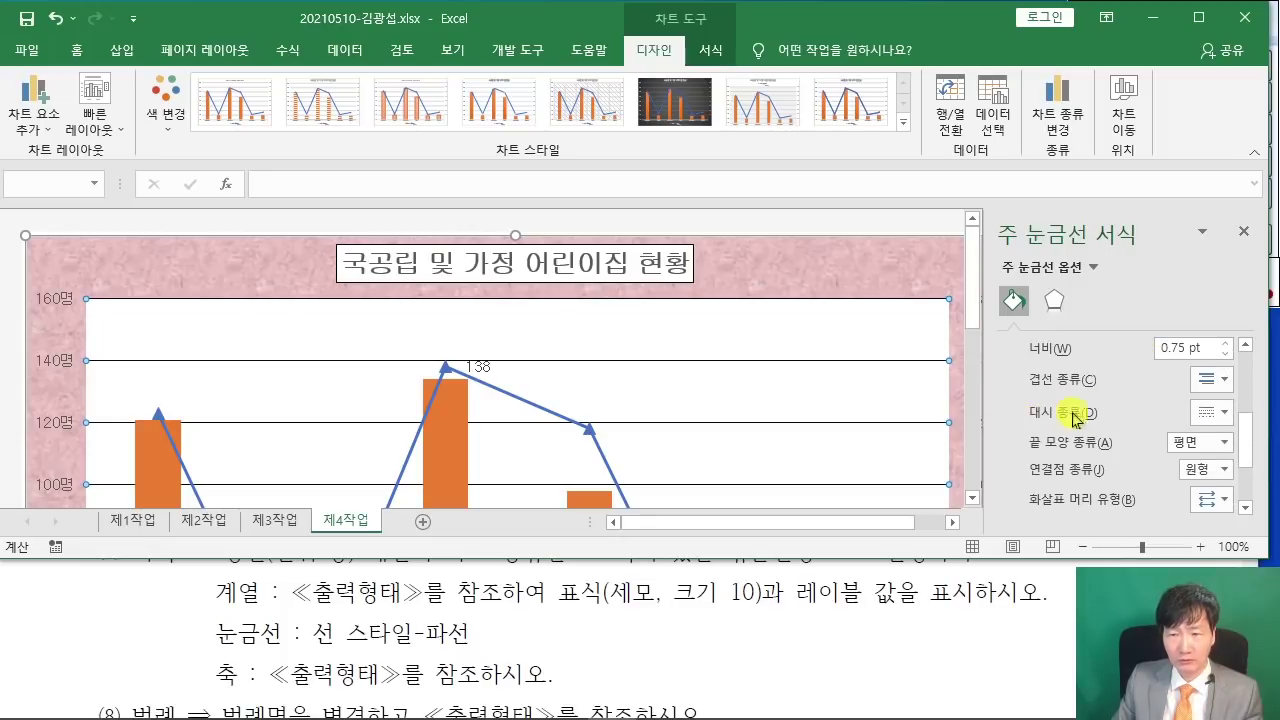
left_click(1220, 413)
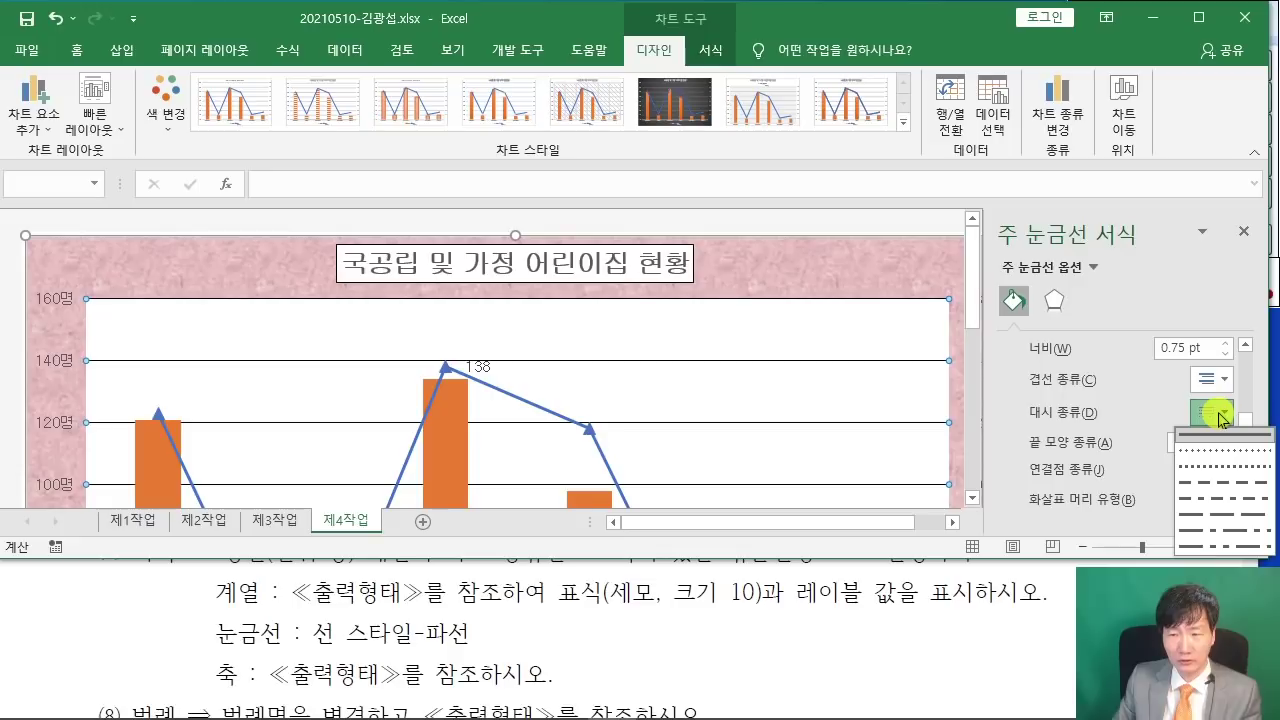
left_click(1214, 482)
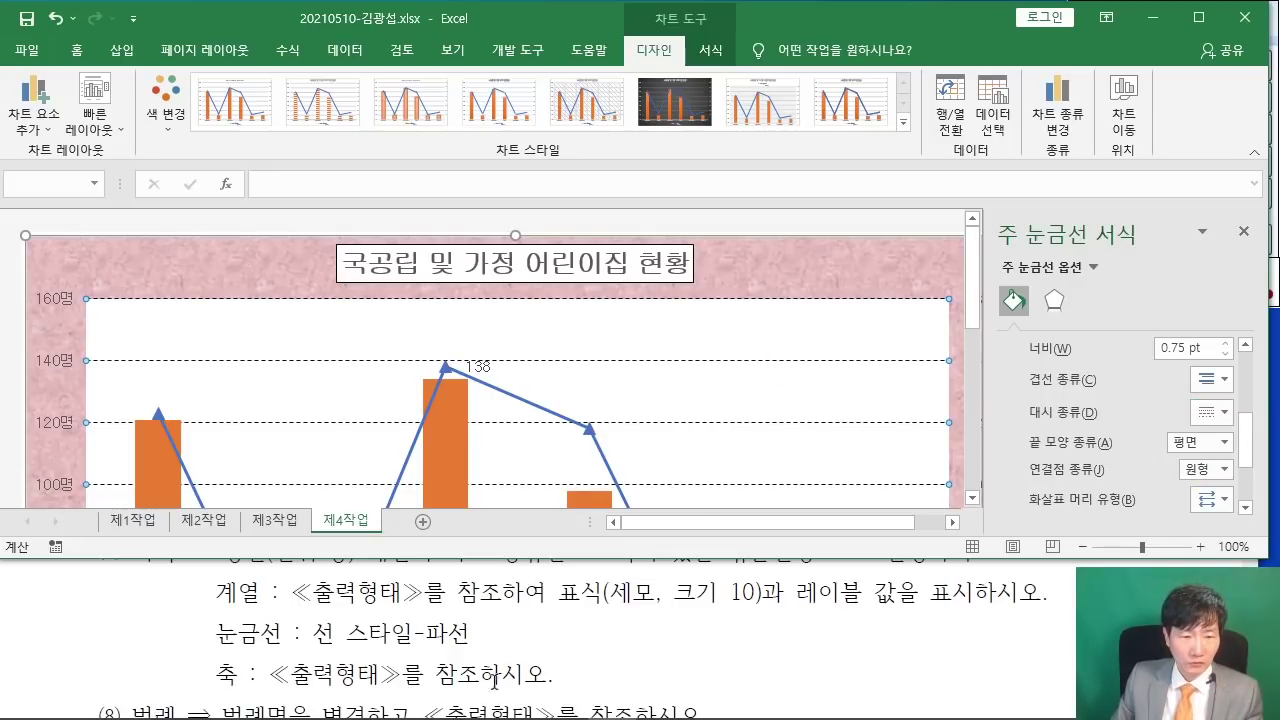
scroll(188, 402, "down", 6)
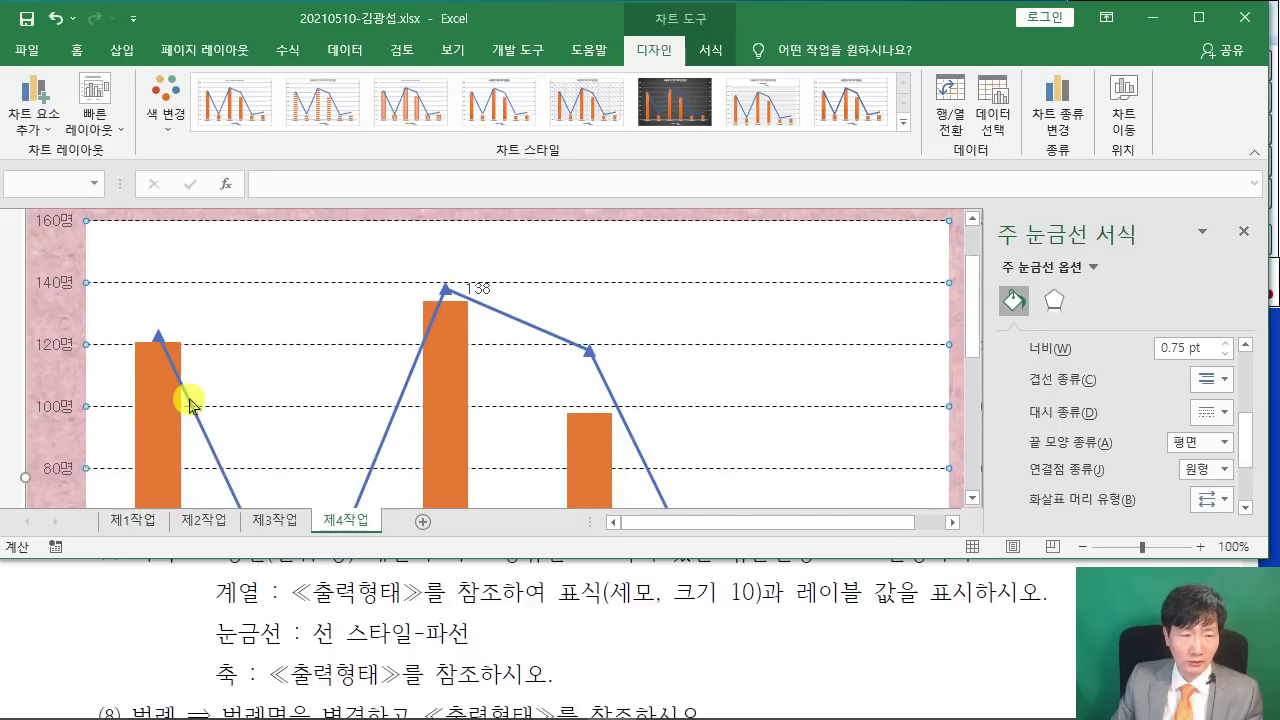
left_click(143, 610)
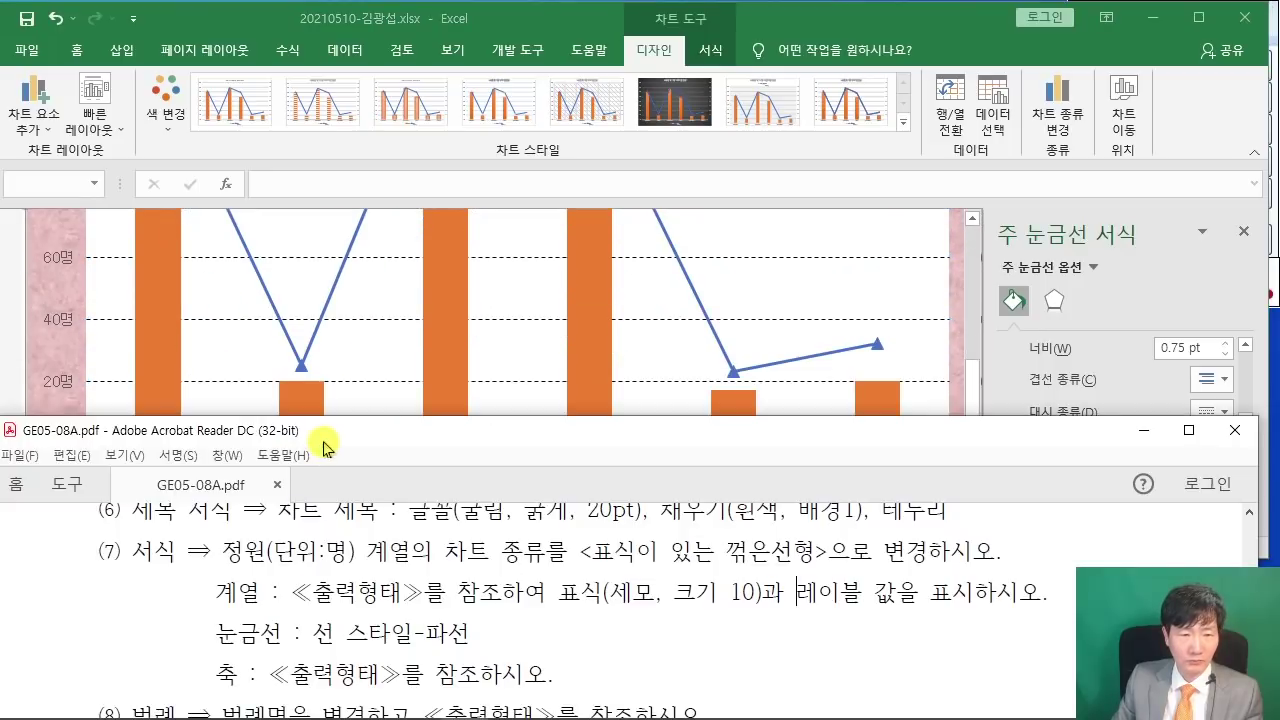
- Snap the PDF to the left half of the screen and Excel to the right half
left_click_drag(320, 438, 0, 441)
left_click(723, 286)
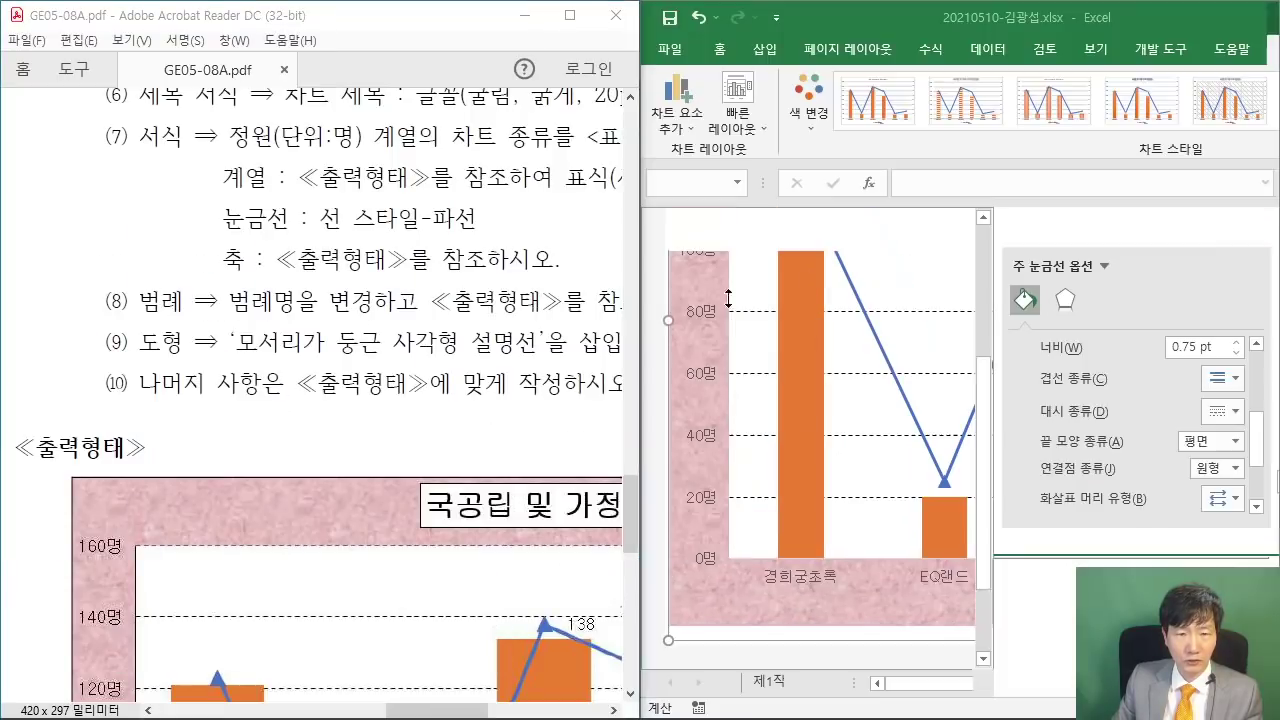
scroll(359, 370, "down", 3)
scroll(365, 350, "down", 10)
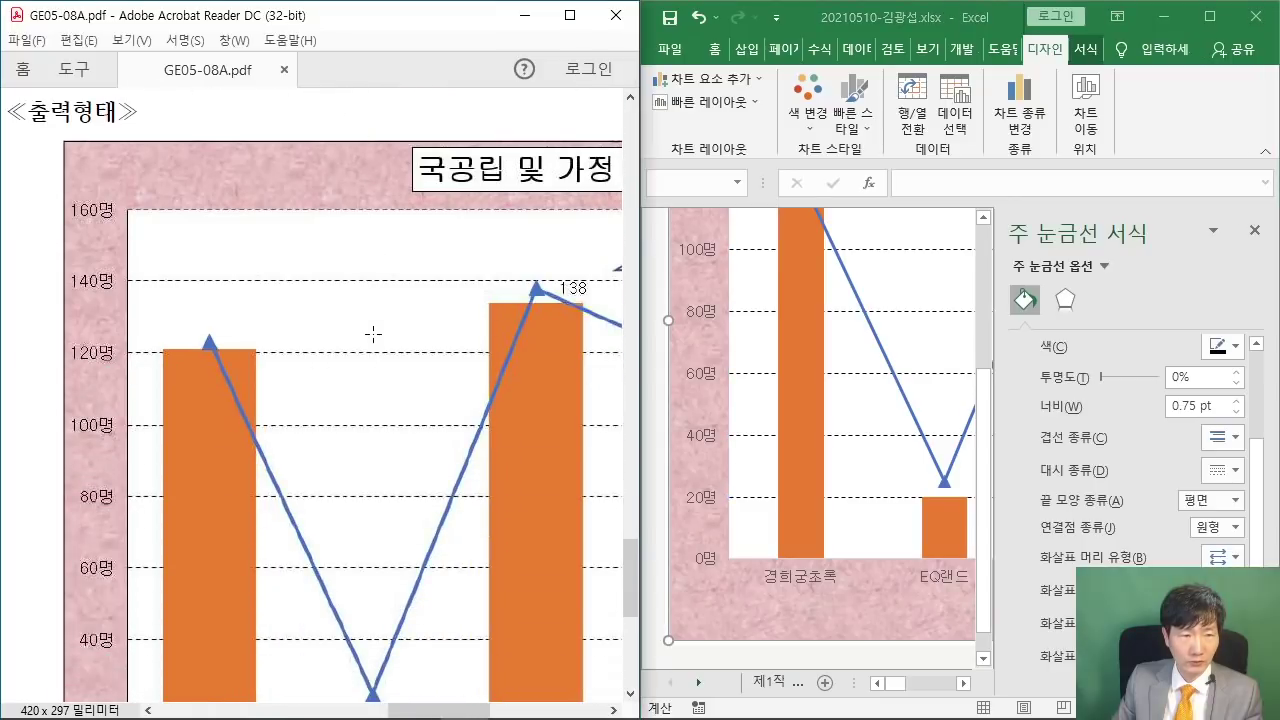
scroll(373, 332, "down", 1)
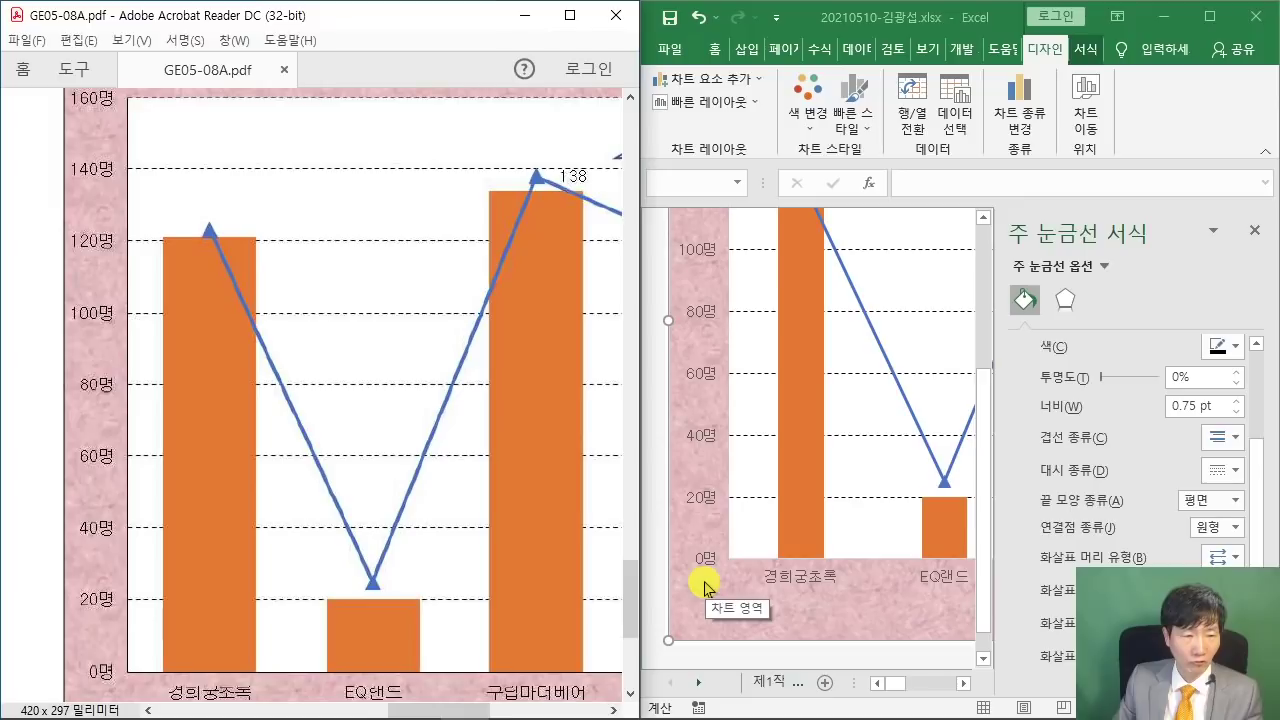
scroll(695, 490, "up", 4)
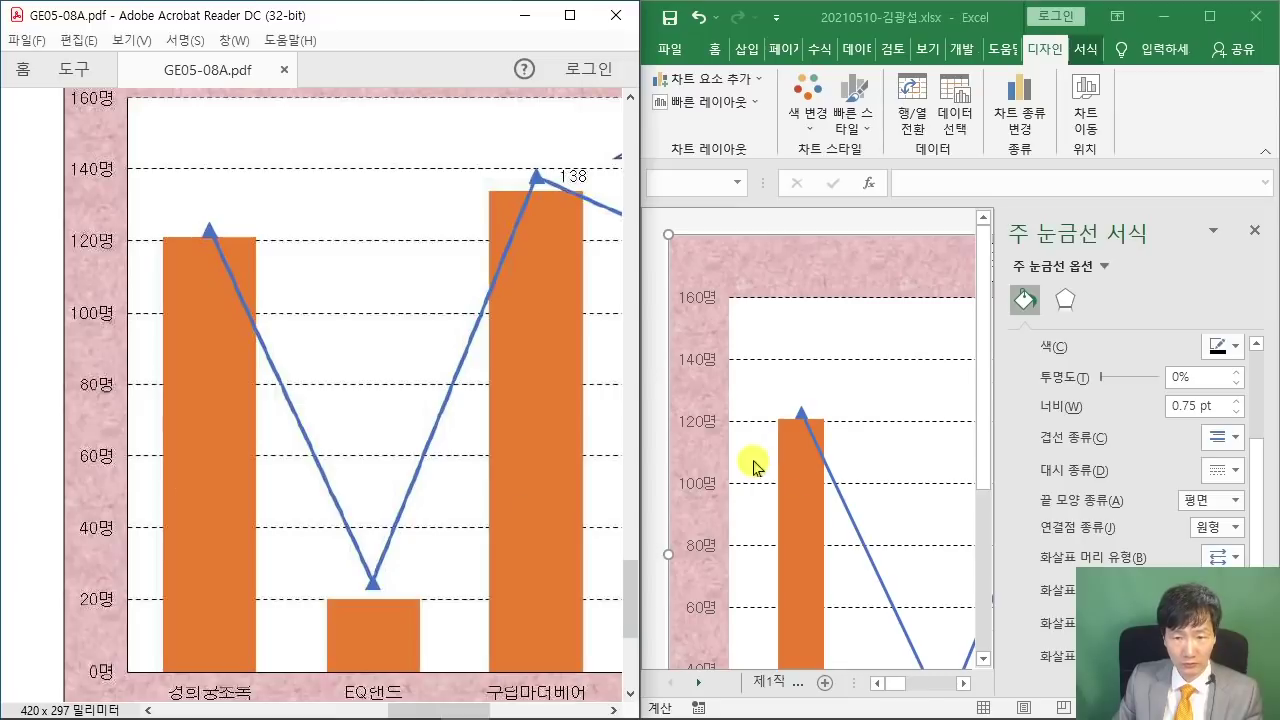
scroll(754, 463, "down", 1)
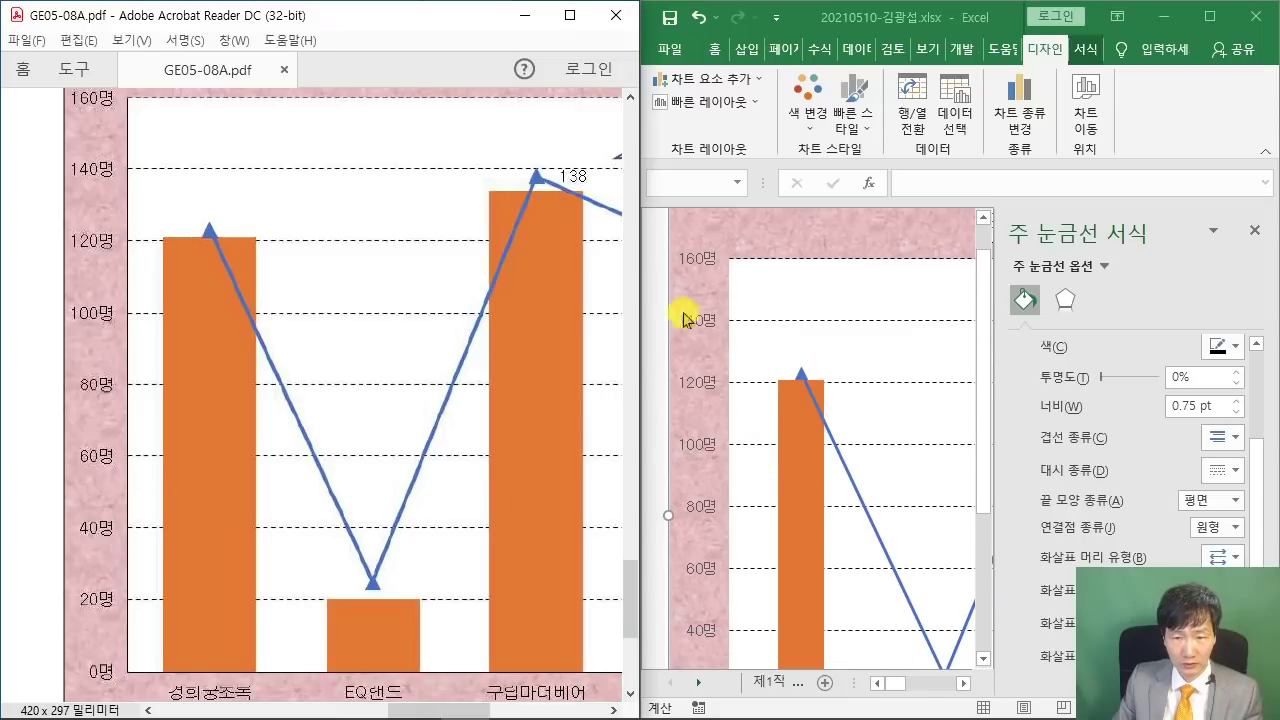
- Give both the vertical value axis and horizontal category axis solid lines
left_click(703, 447)
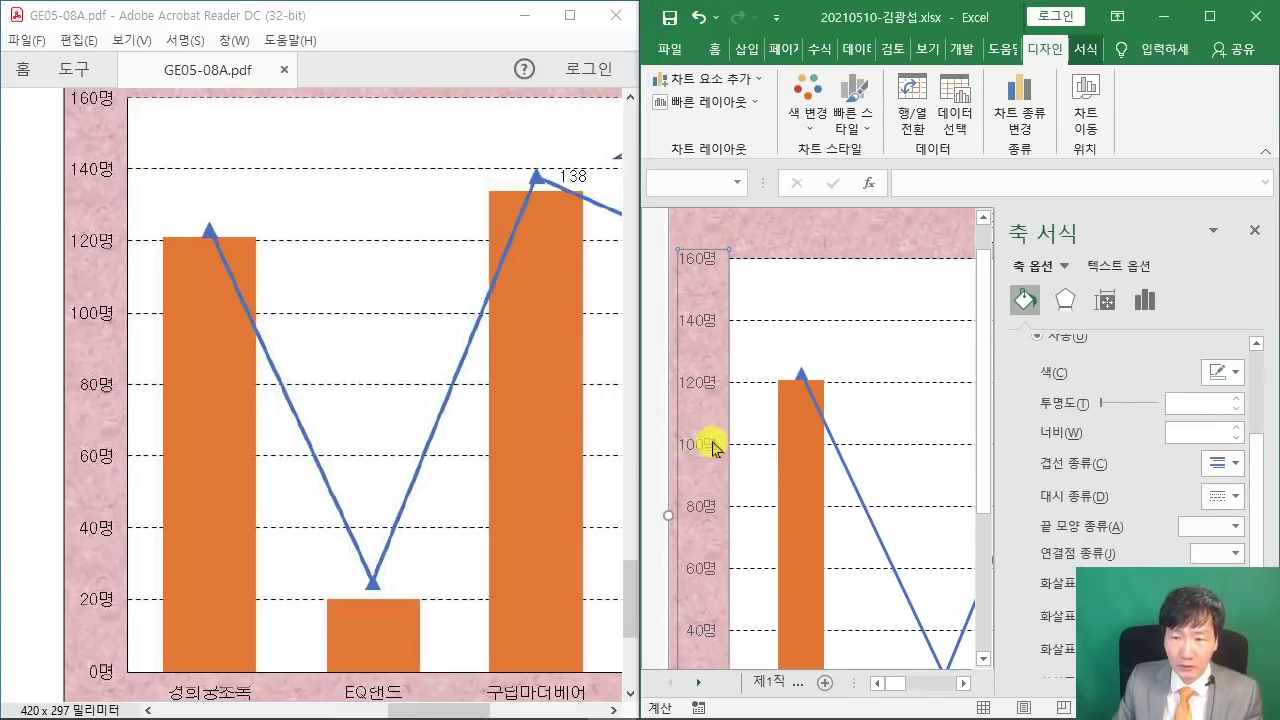
left_click(1024, 298)
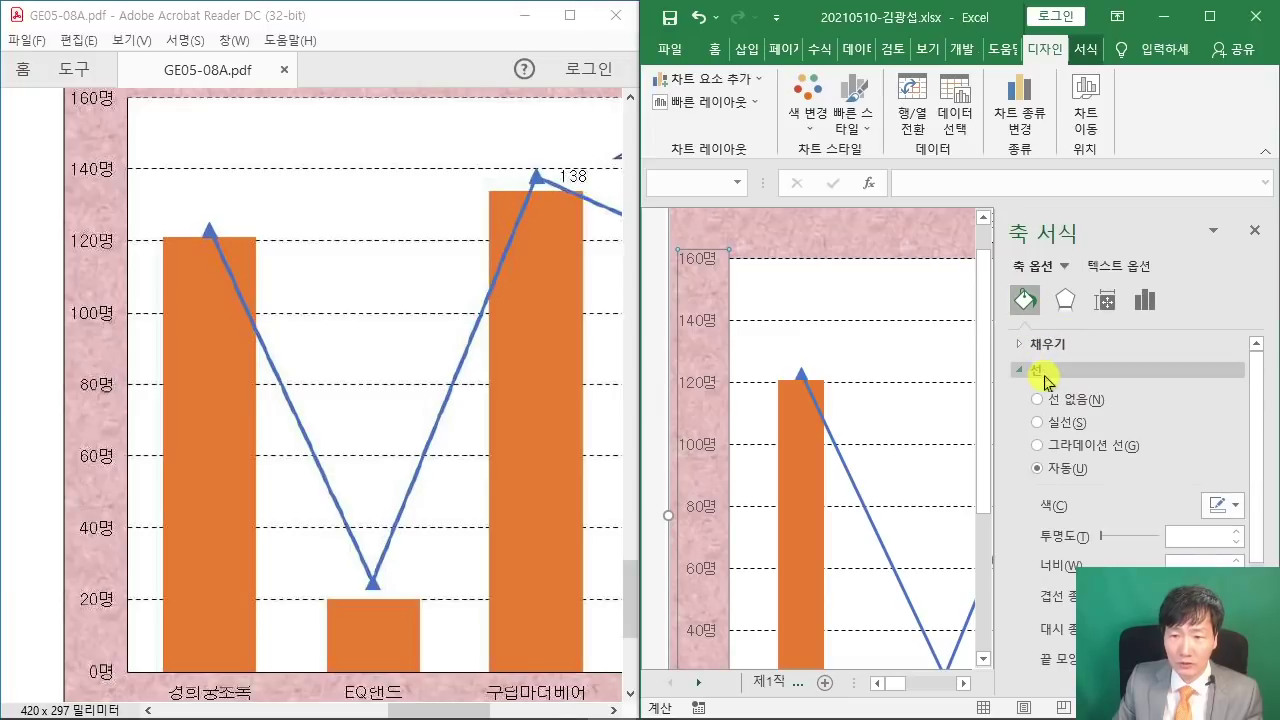
left_click(1038, 424)
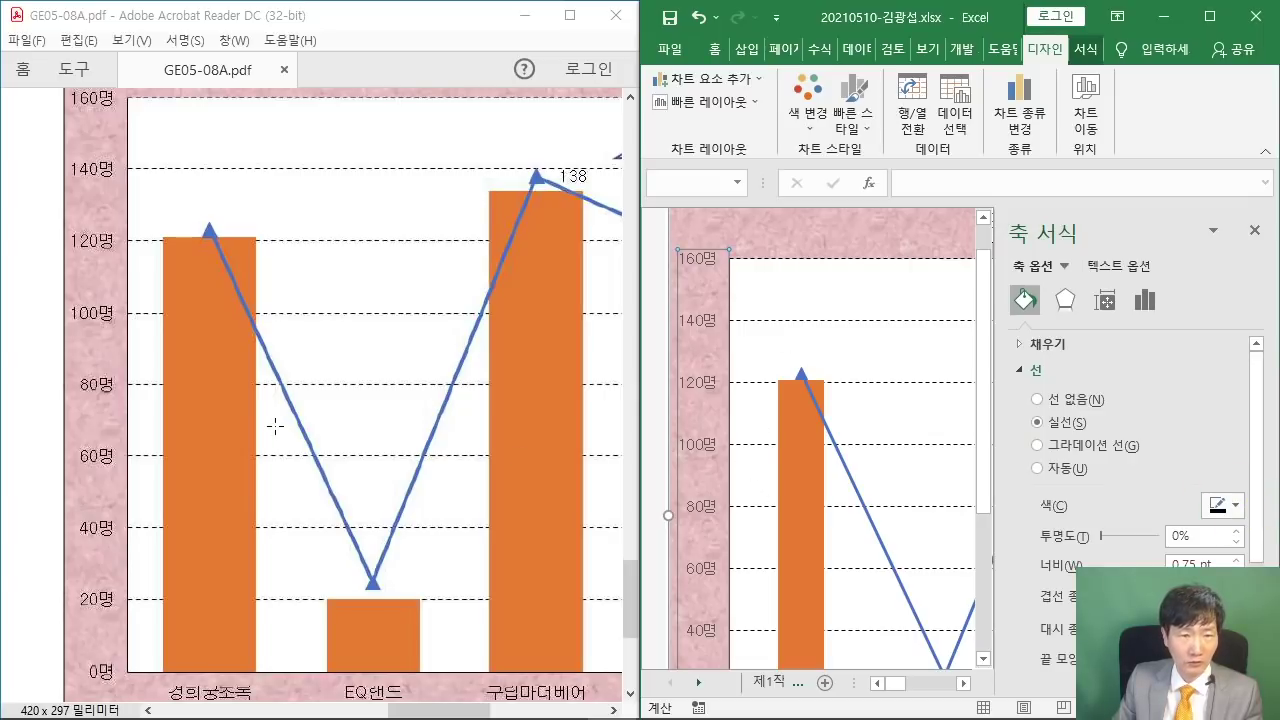
scroll(277, 440, "down", 2)
scroll(757, 549, "down", 4)
left_click(800, 550)
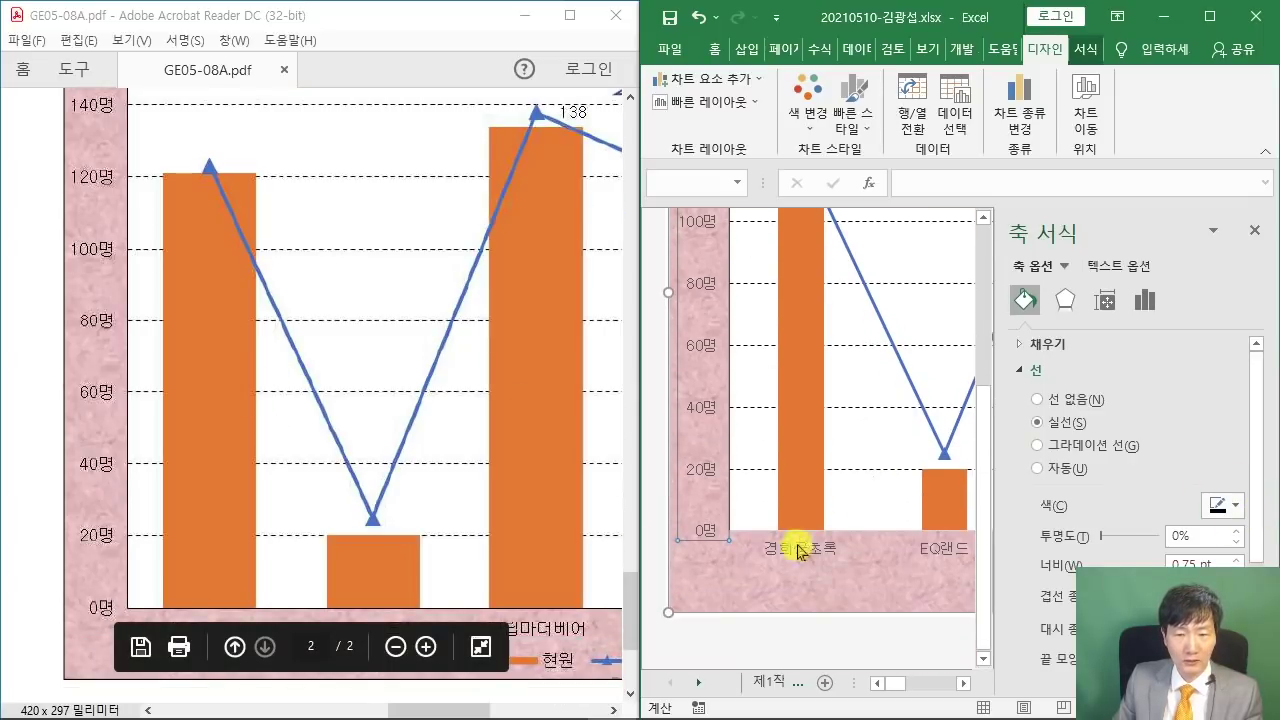
left_click(822, 551)
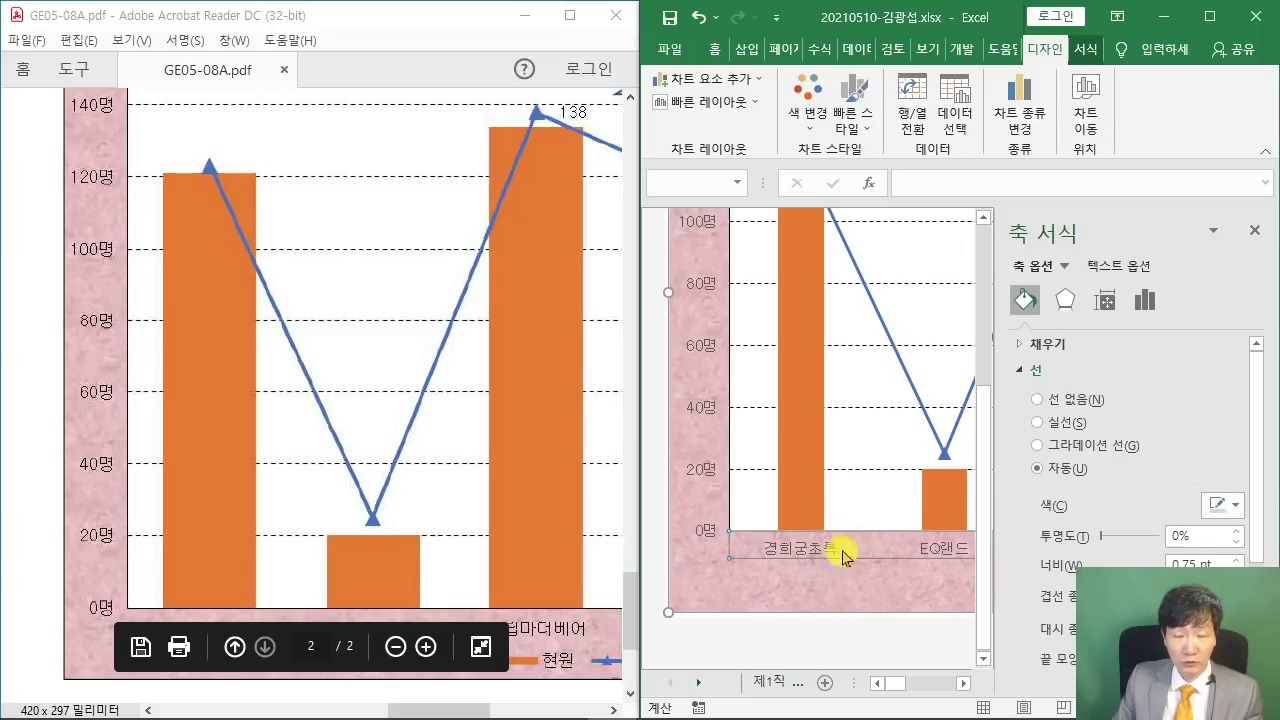
left_click(1050, 423)
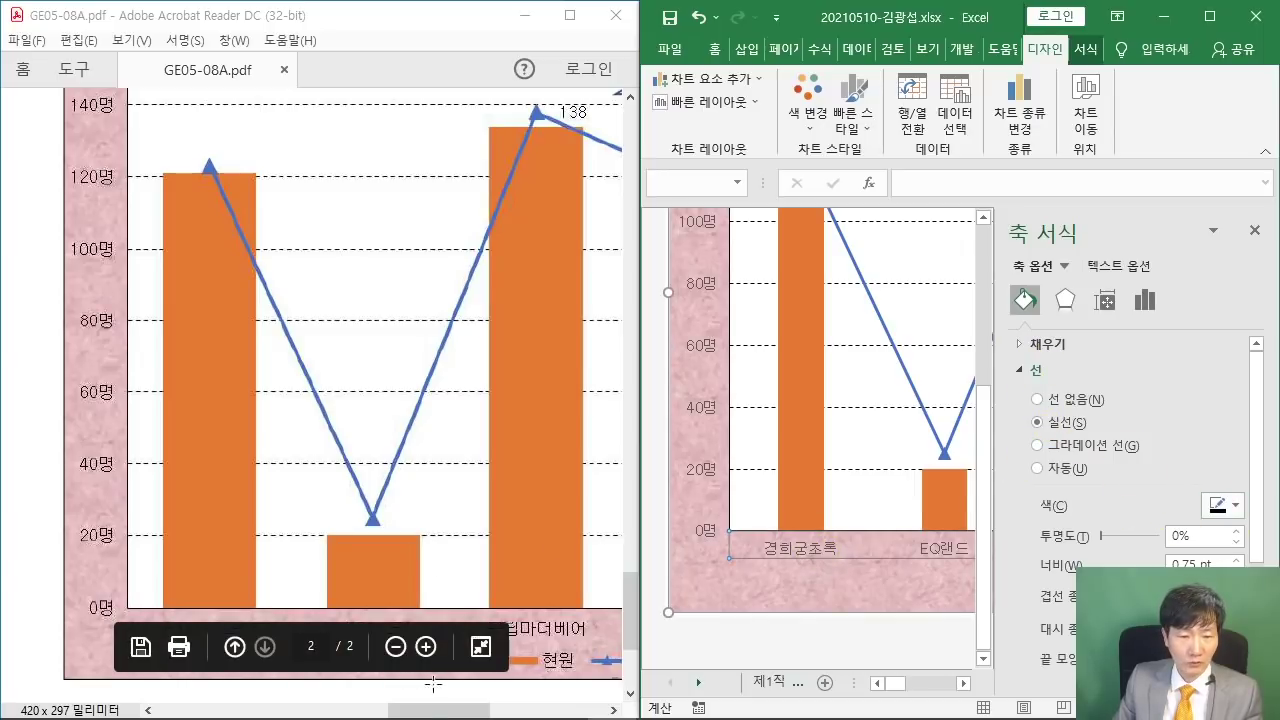
left_click_drag(436, 710, 551, 712)
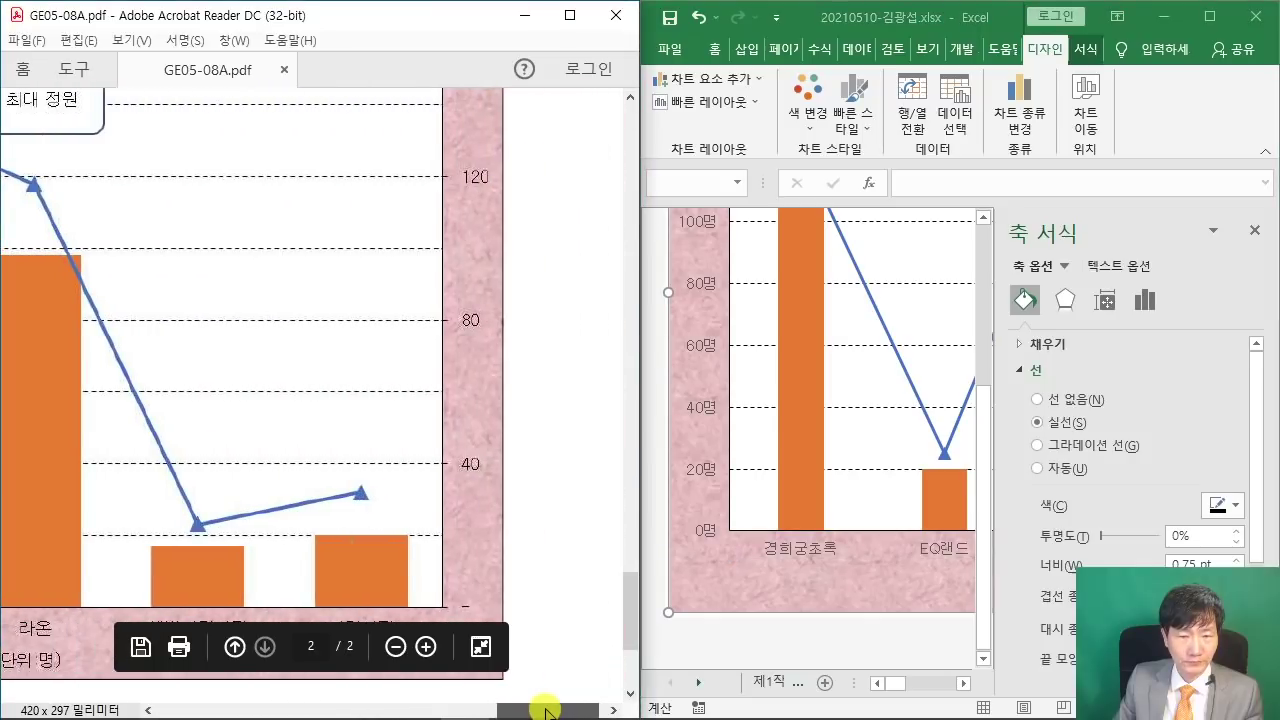
left_click(916, 686)
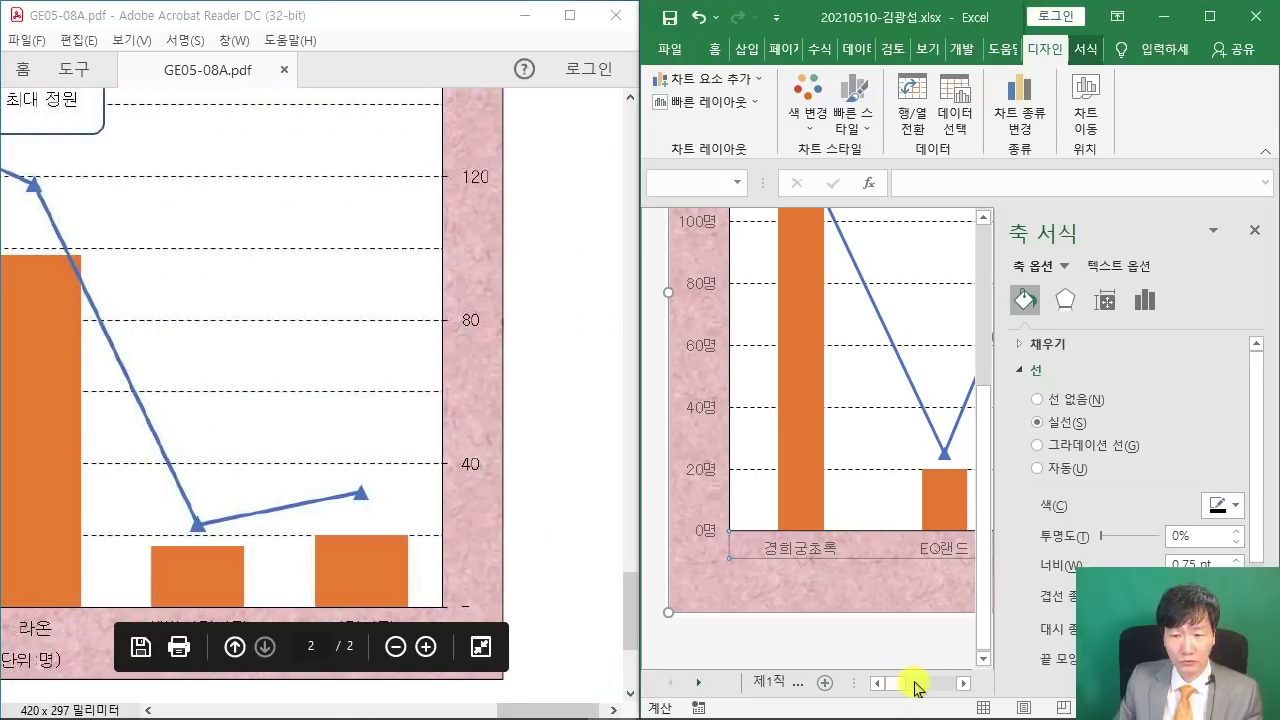
- Give the secondary vertical axis a solid line
left_click_drag(903, 687, 945, 686)
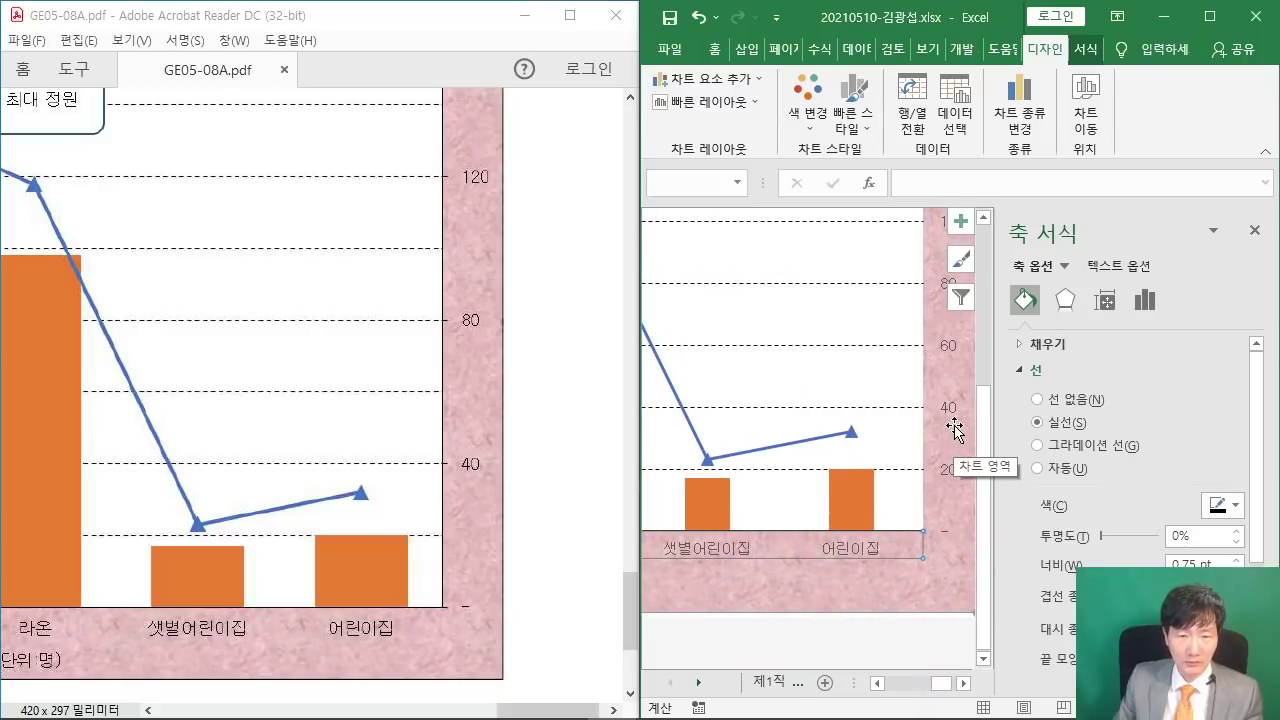
scroll(467, 372, "up", 2)
scroll(930, 355, "up", 4)
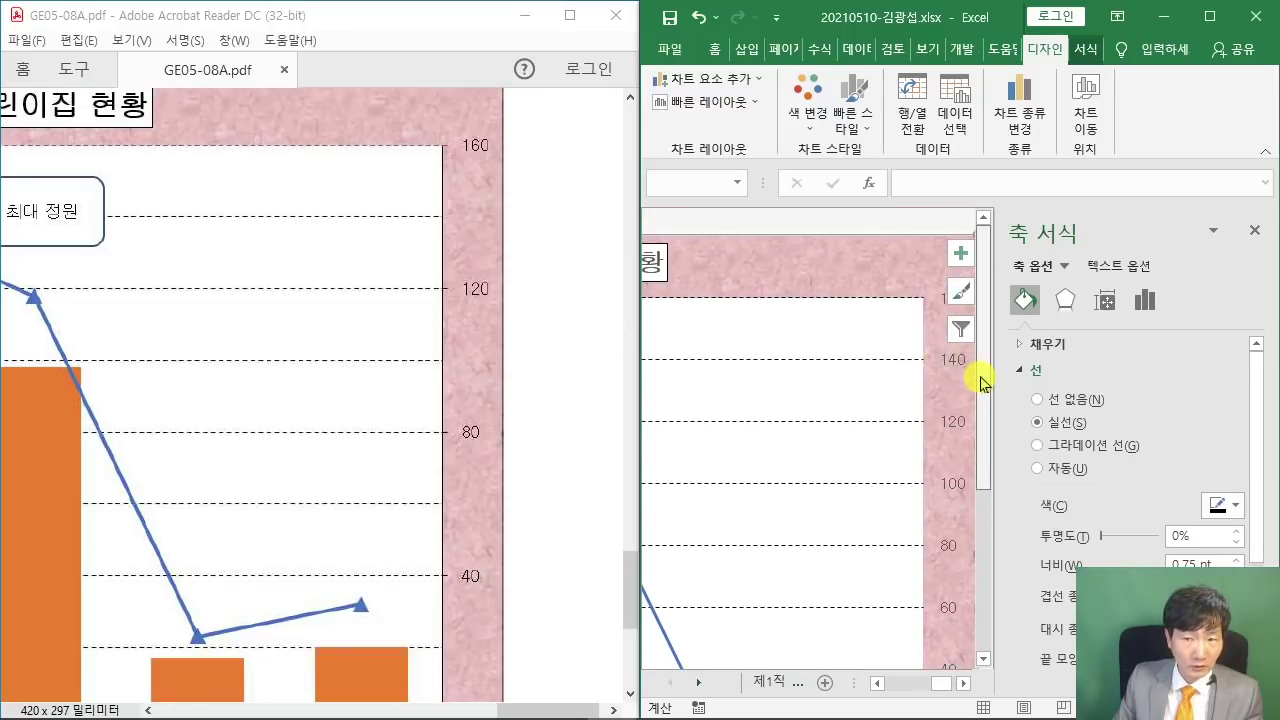
scroll(940, 409, "down", 3)
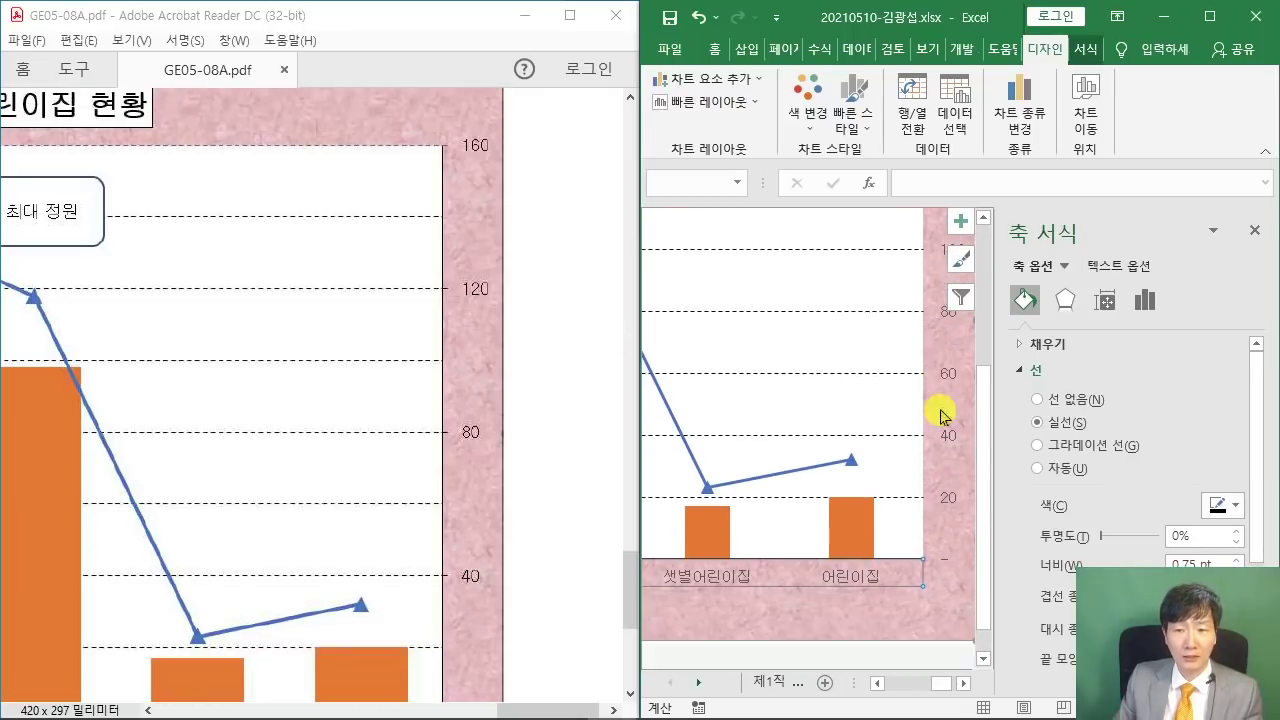
left_click(950, 395)
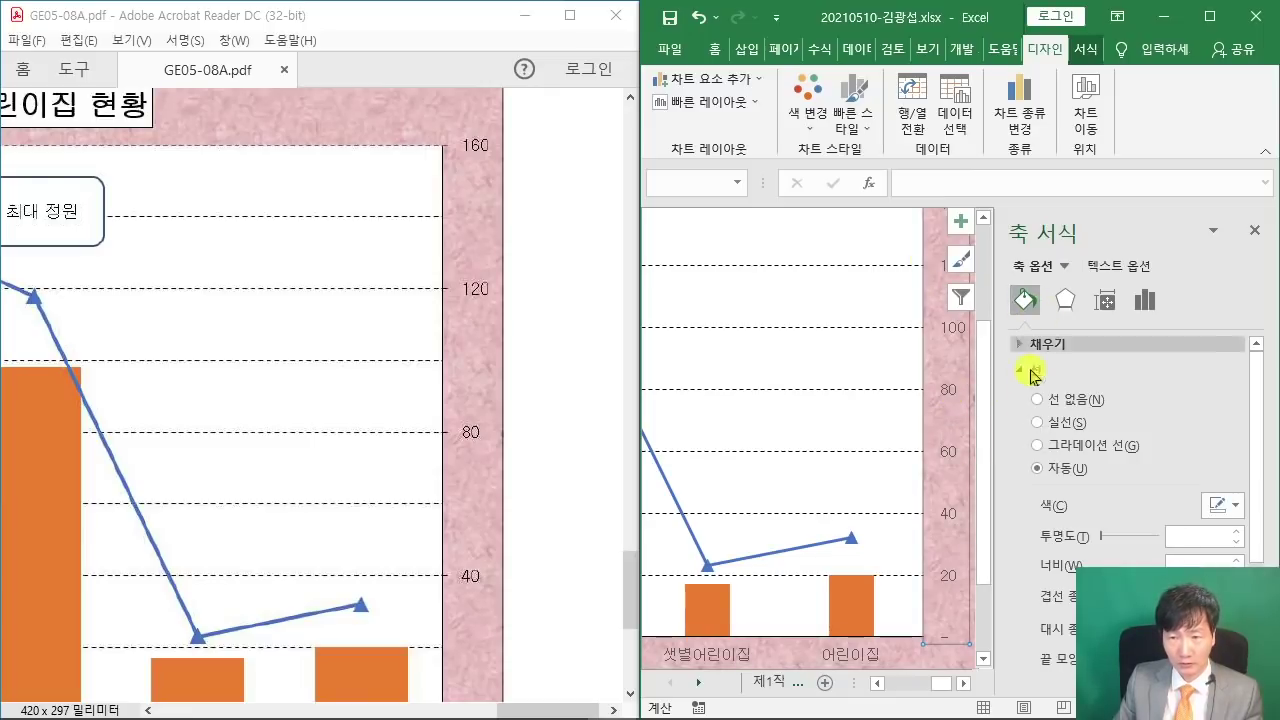
left_click(1050, 424)
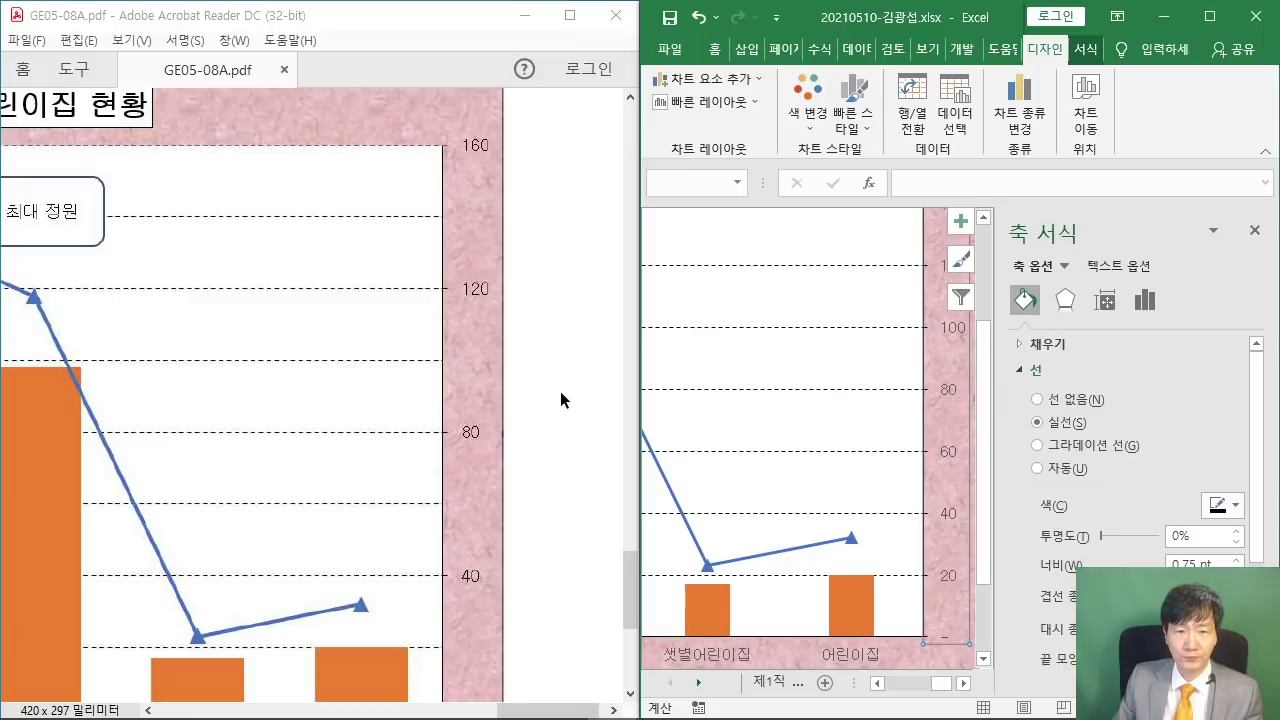
- Set the secondary vertical axis major unit to 40, giving labels 40, 80 and 120
scroll(560, 400, "down", 2)
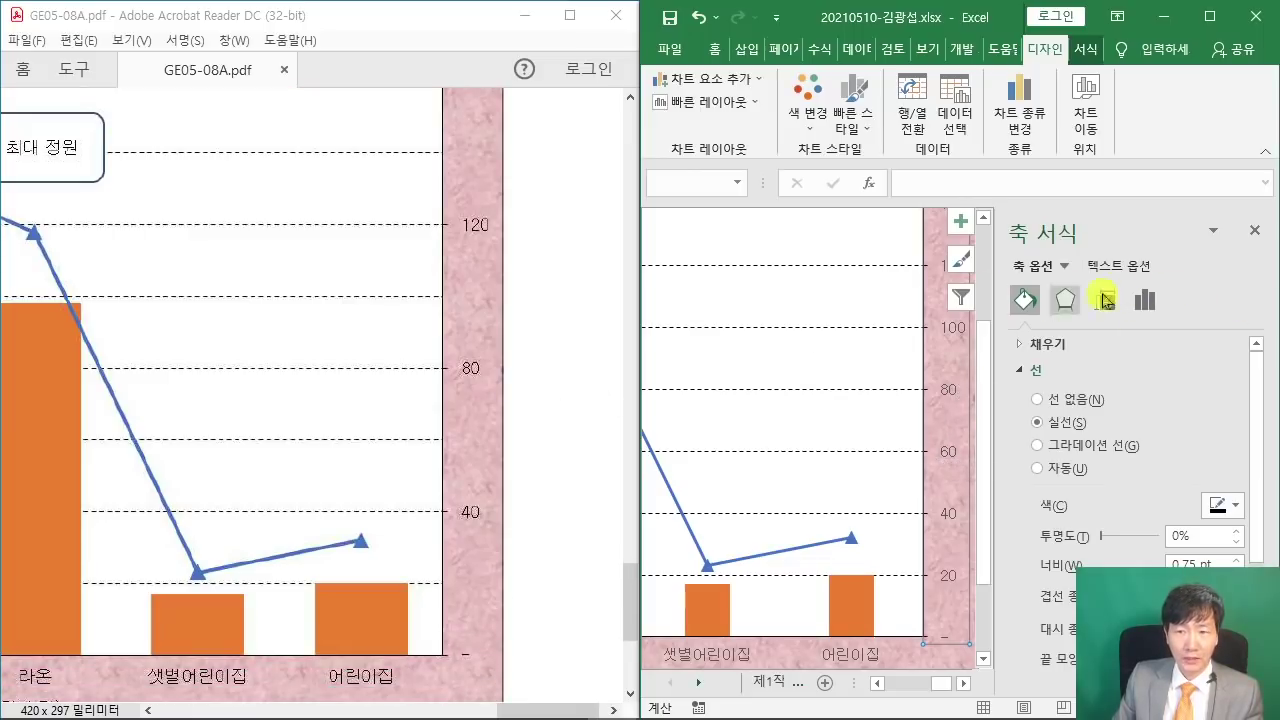
left_click(1147, 303)
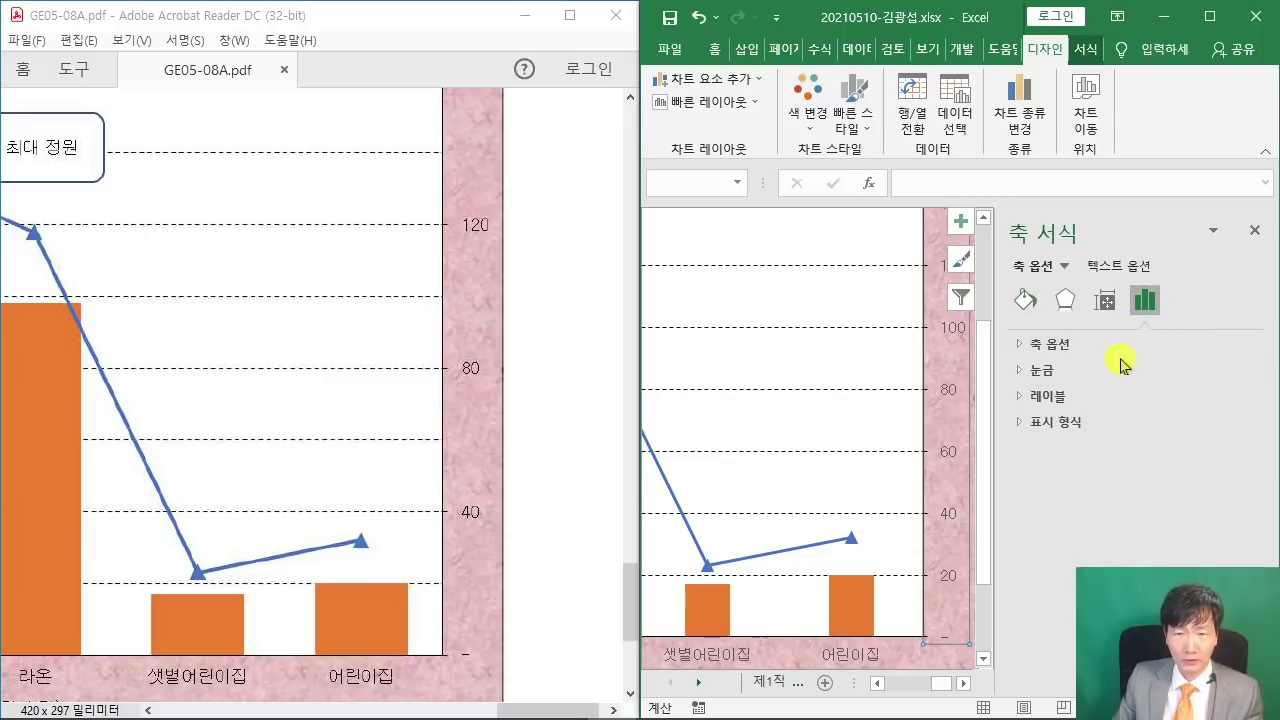
left_click(1024, 345)
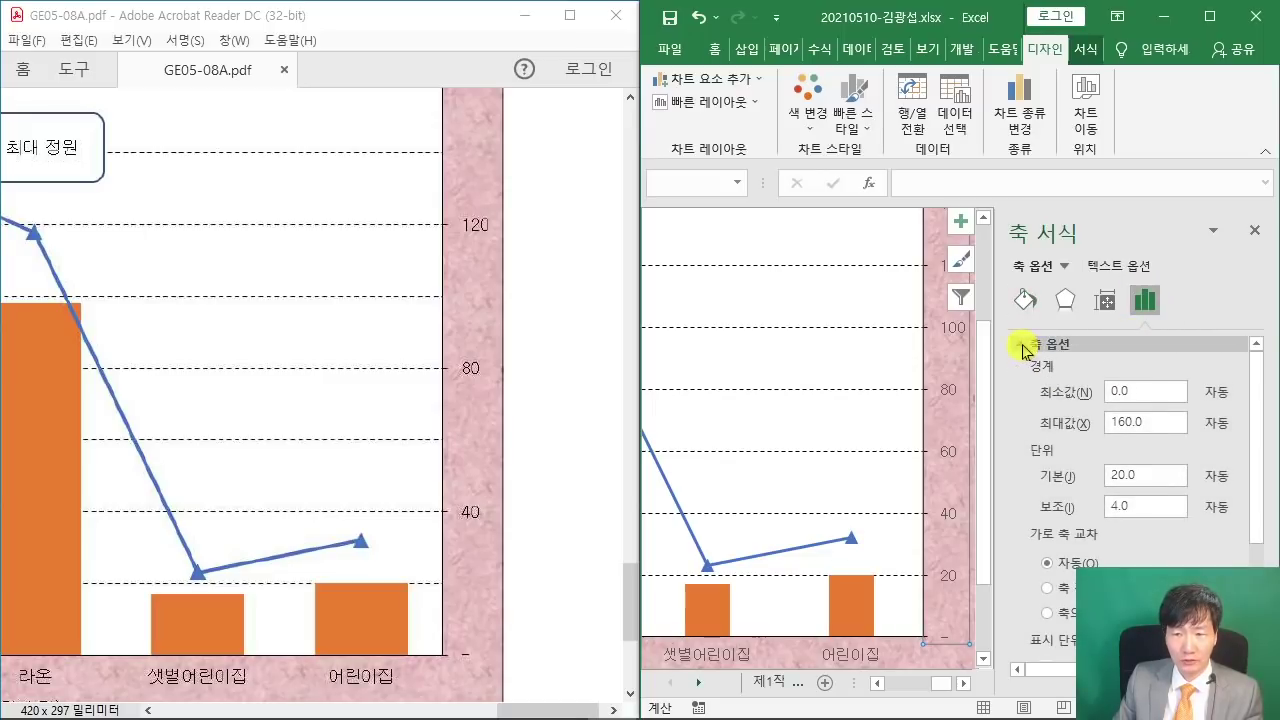
left_click(1055, 477)
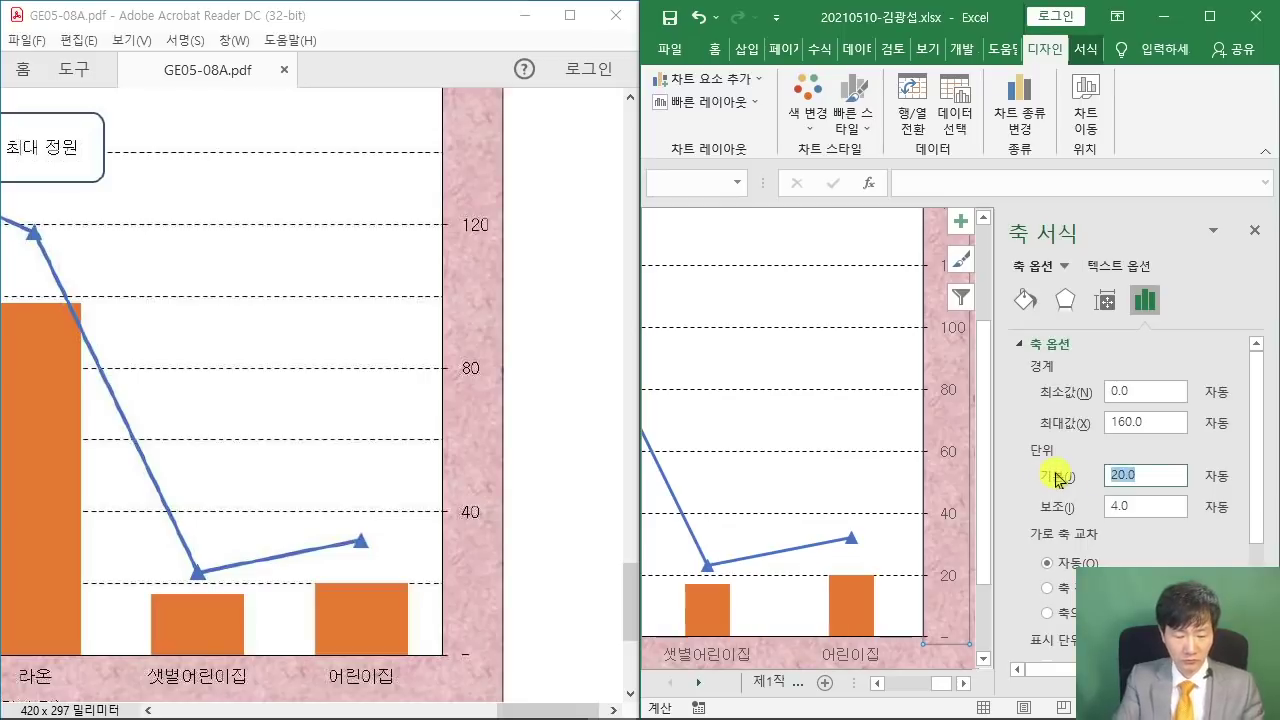
type("40")
key("Return")
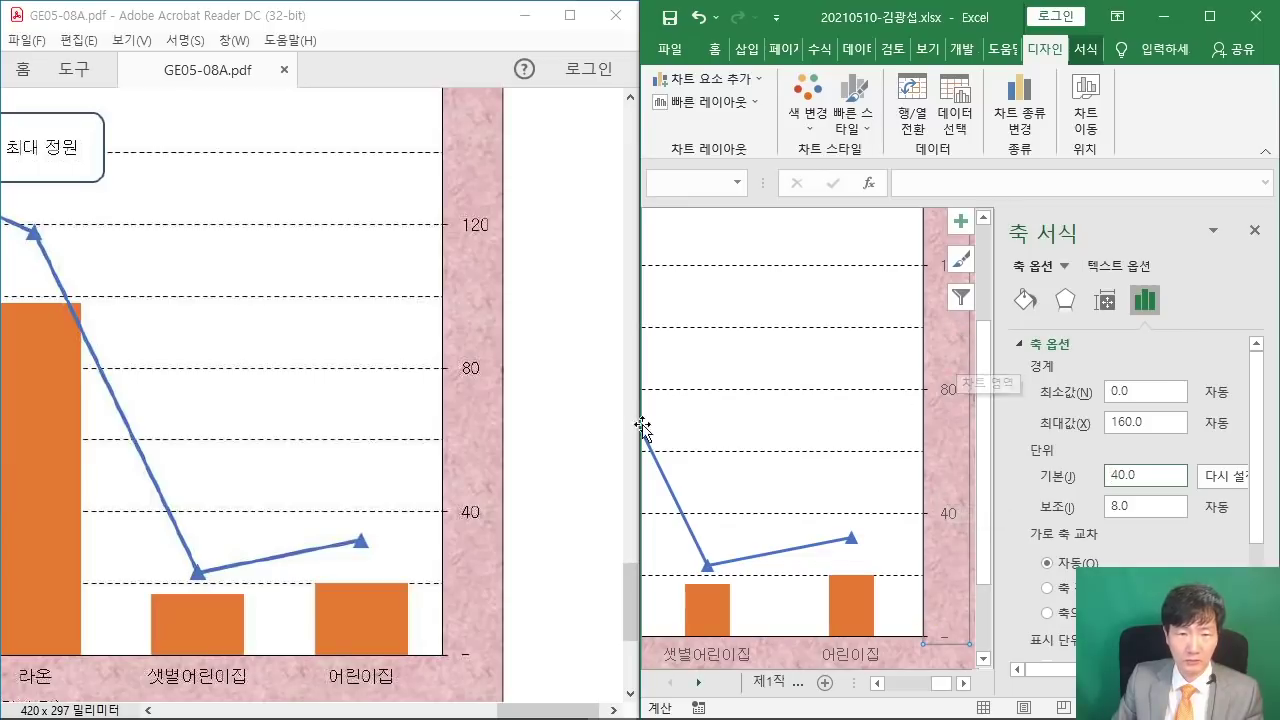
left_click_drag(397, 32, 1026, 480)
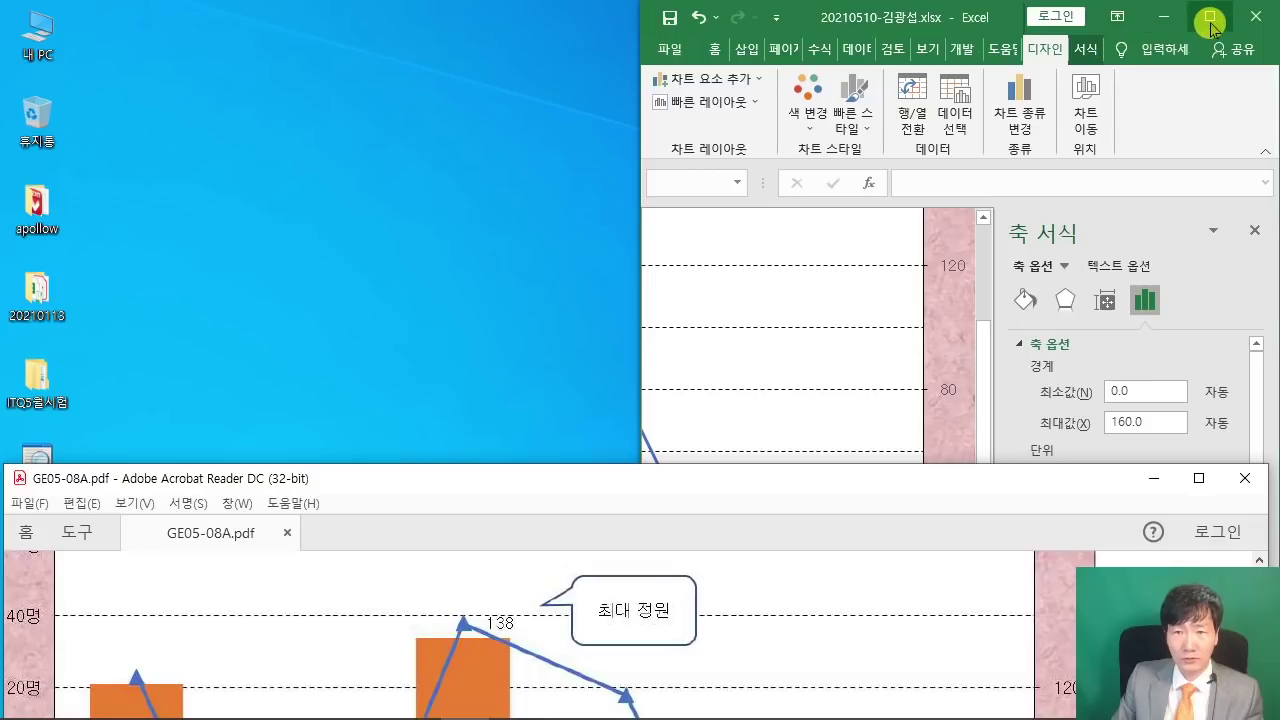
- Enlarge the Excel window above the PDF and highlight the sample's legend-renaming instruction
left_click(1210, 20)
mouse_move(857, 14)
left_mouse_down()
mouse_move(866, 109)
mouse_move(873, 62)
mouse_move(851, 20)
left_mouse_up()
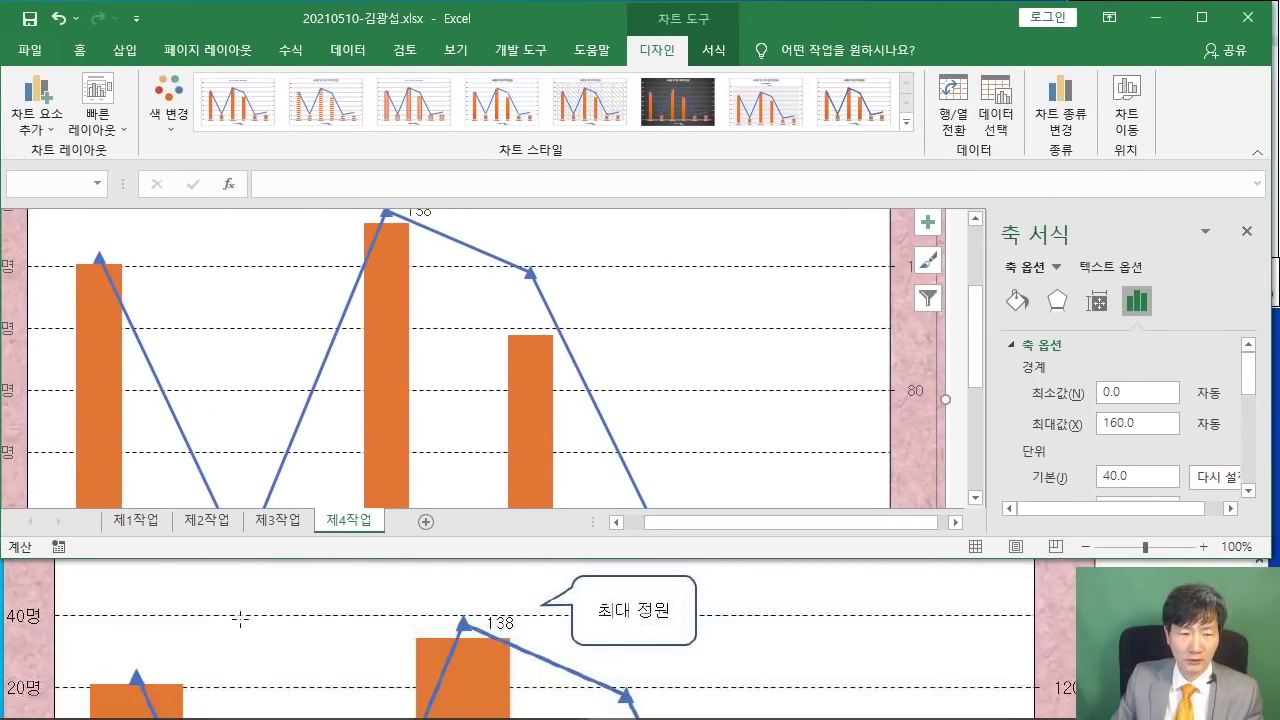
left_click(240, 618)
scroll(215, 600, "down", 10)
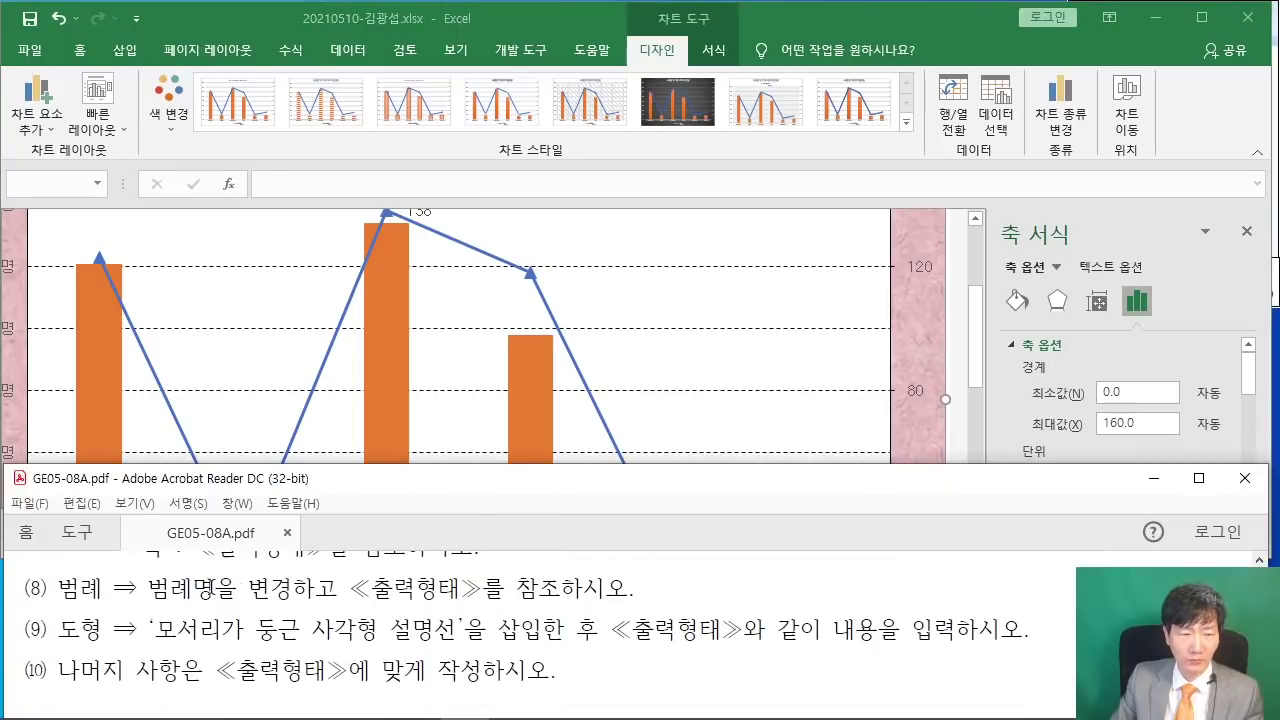
left_click_drag(115, 588, 640, 590)
left_click(640, 590)
- Scroll down through the sample, then return to the workbook and scroll to the chart legend
scroll(656, 628, "down", 3)
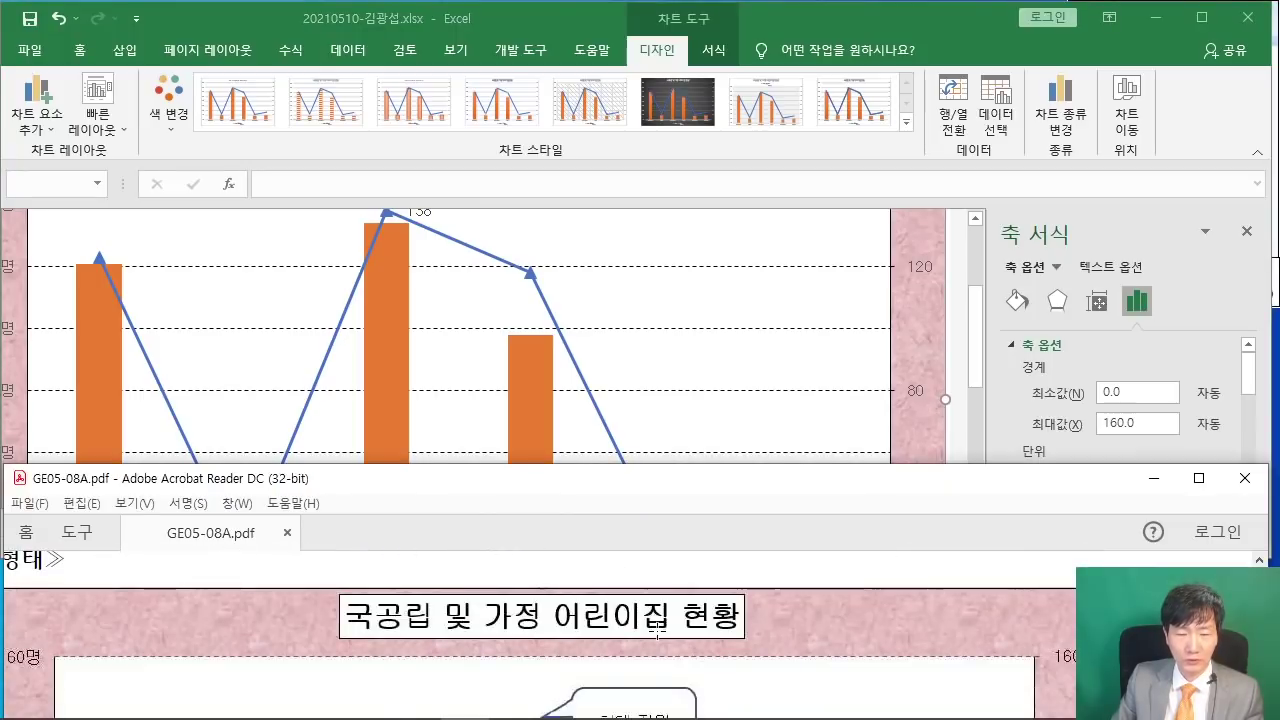
scroll(670, 630, "down", 10)
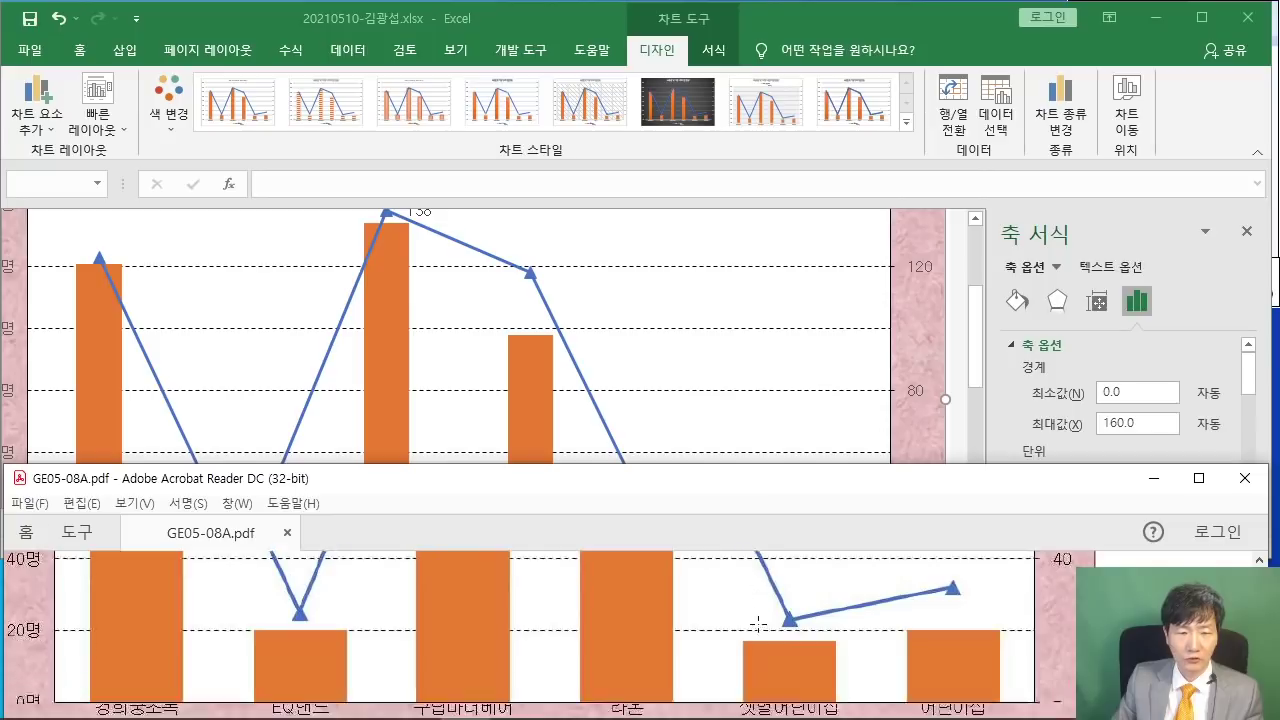
scroll(758, 624, "down", 2)
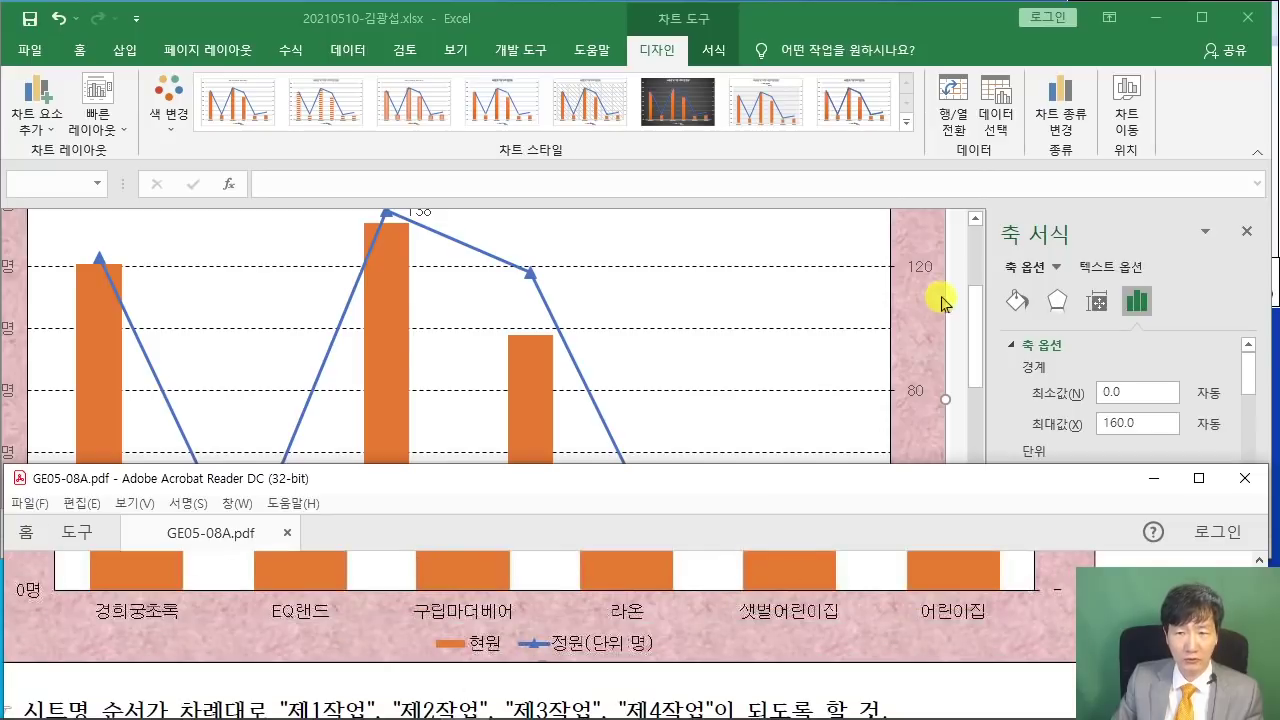
left_click(950, 305)
scroll(700, 352, "down", 4)
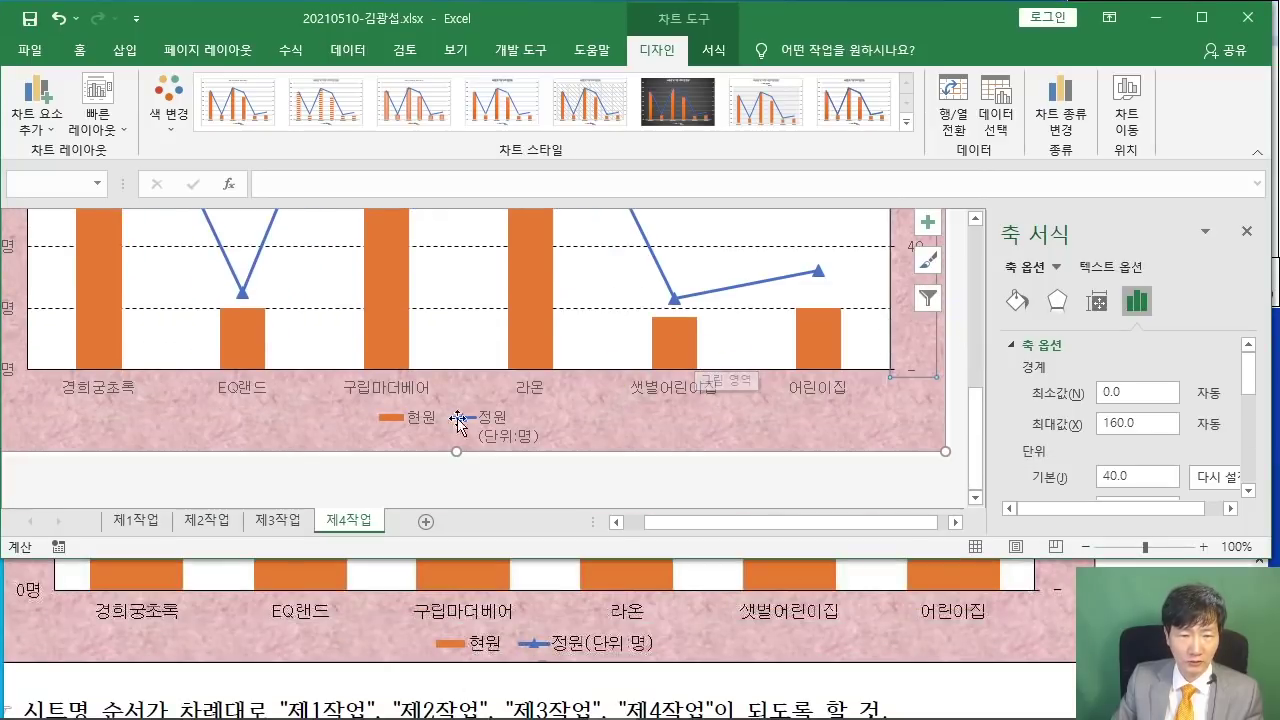
- Rename the line series to 정원(단위:명) so the legend reads 현원 and 정원(단위:명)
left_click(491, 423)
right_click(497, 425)
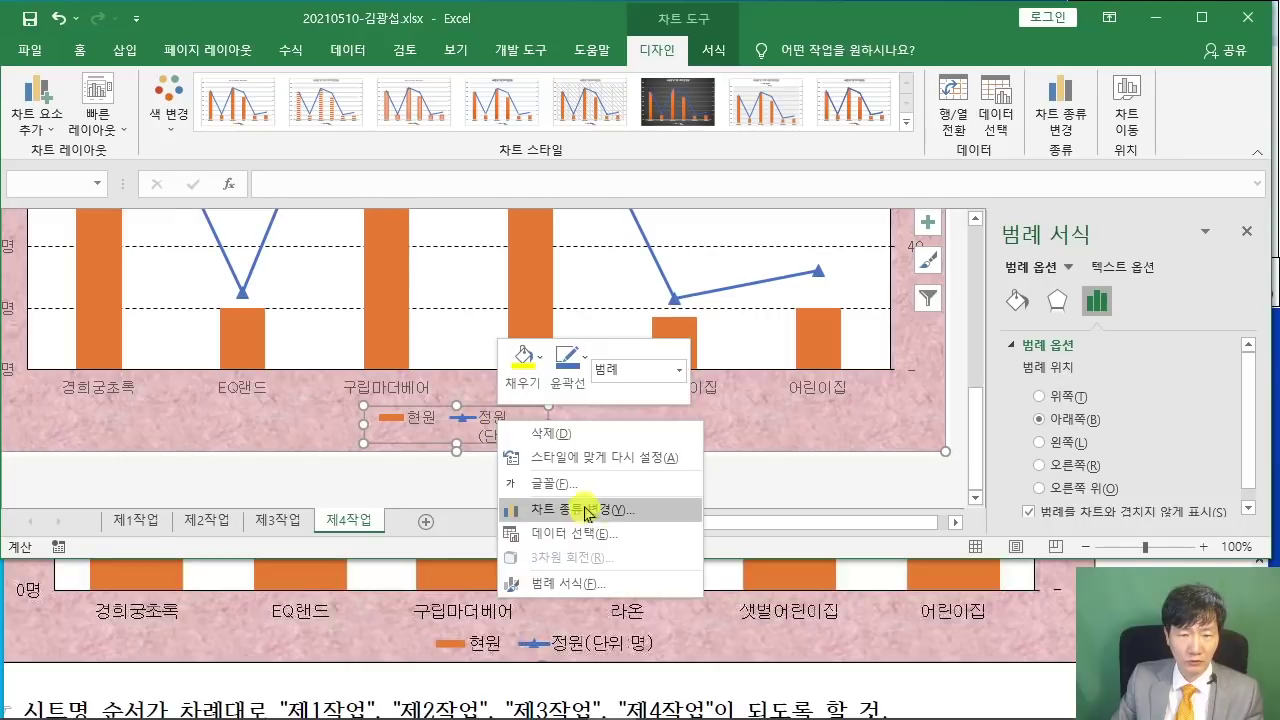
left_click(586, 533)
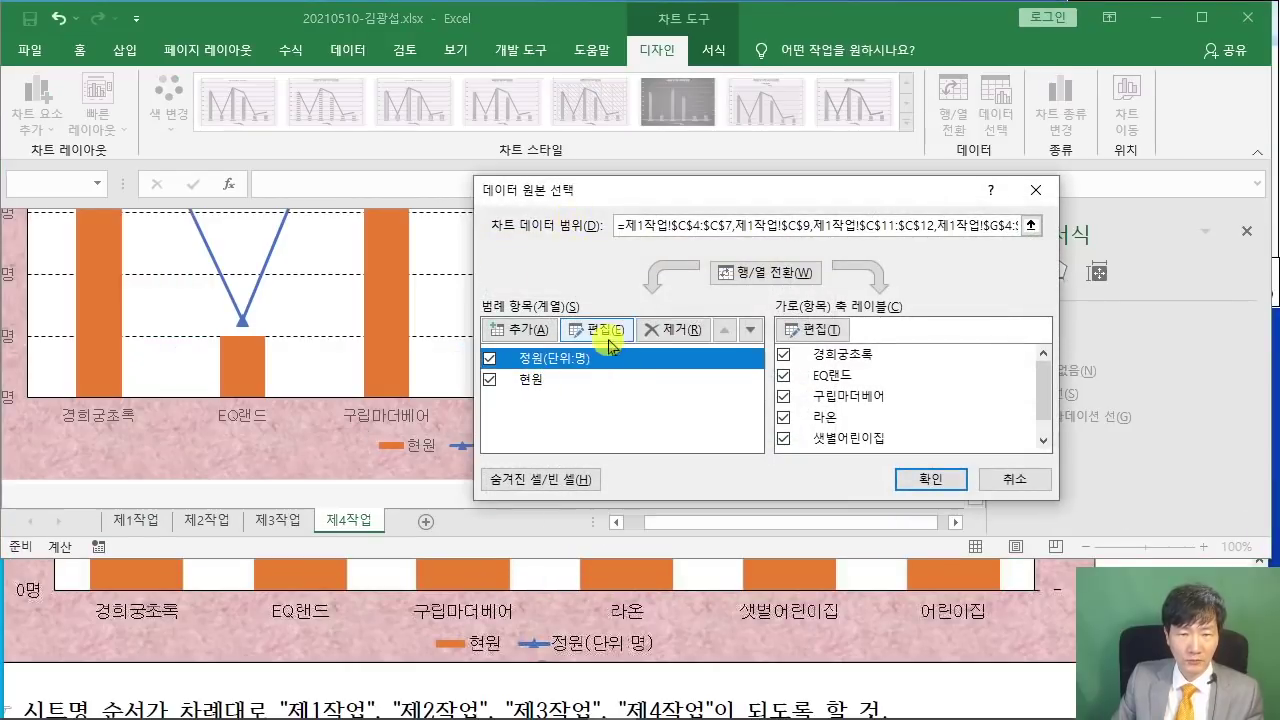
left_click(597, 329)
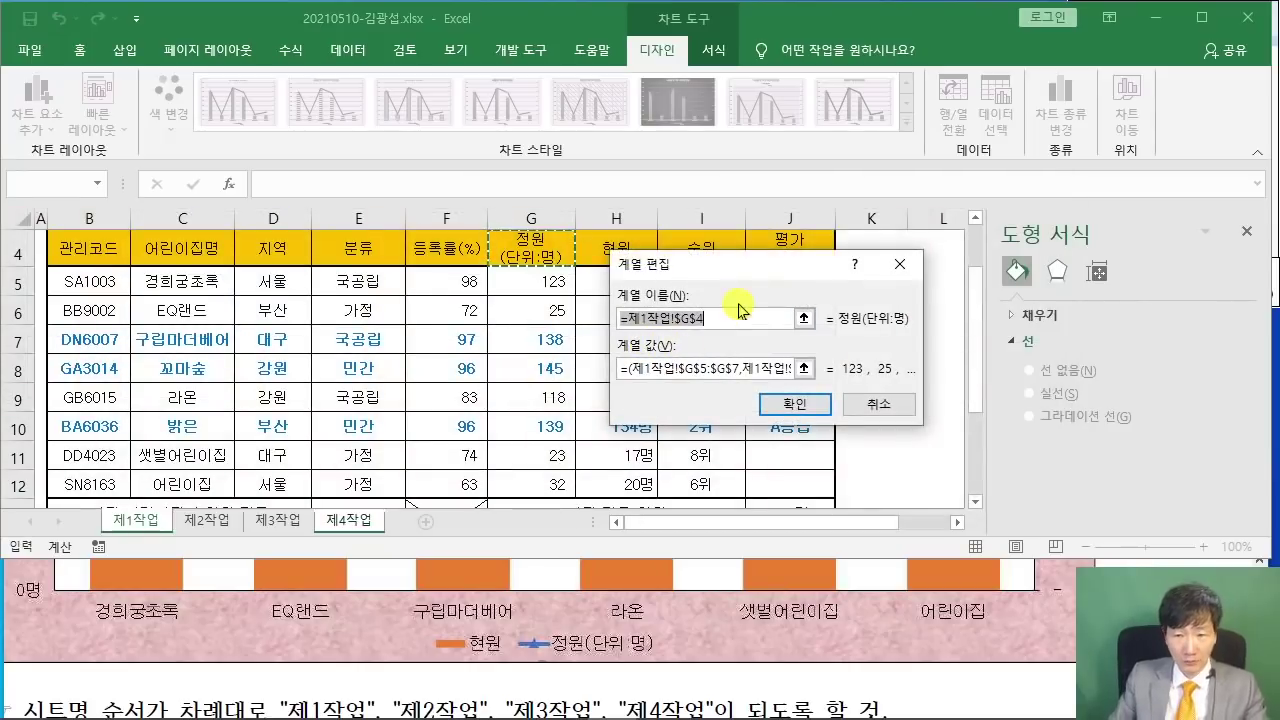
type("정원(단위:명")
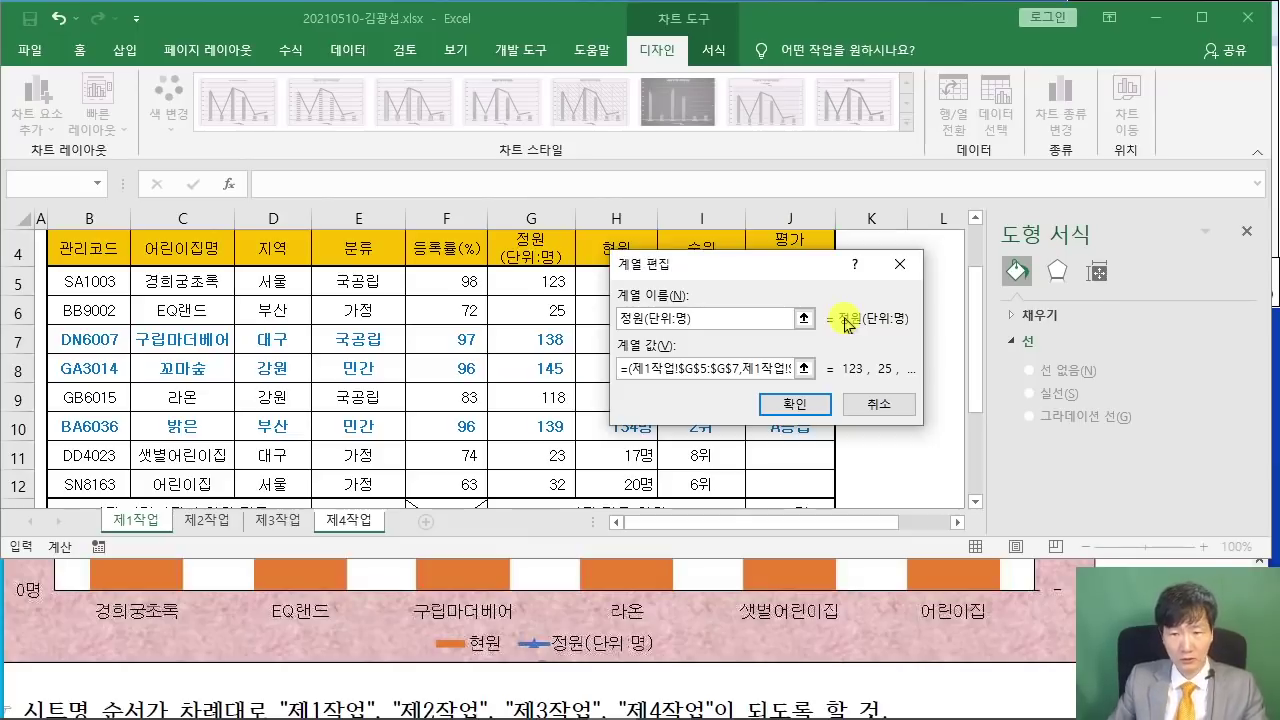
left_click(794, 403)
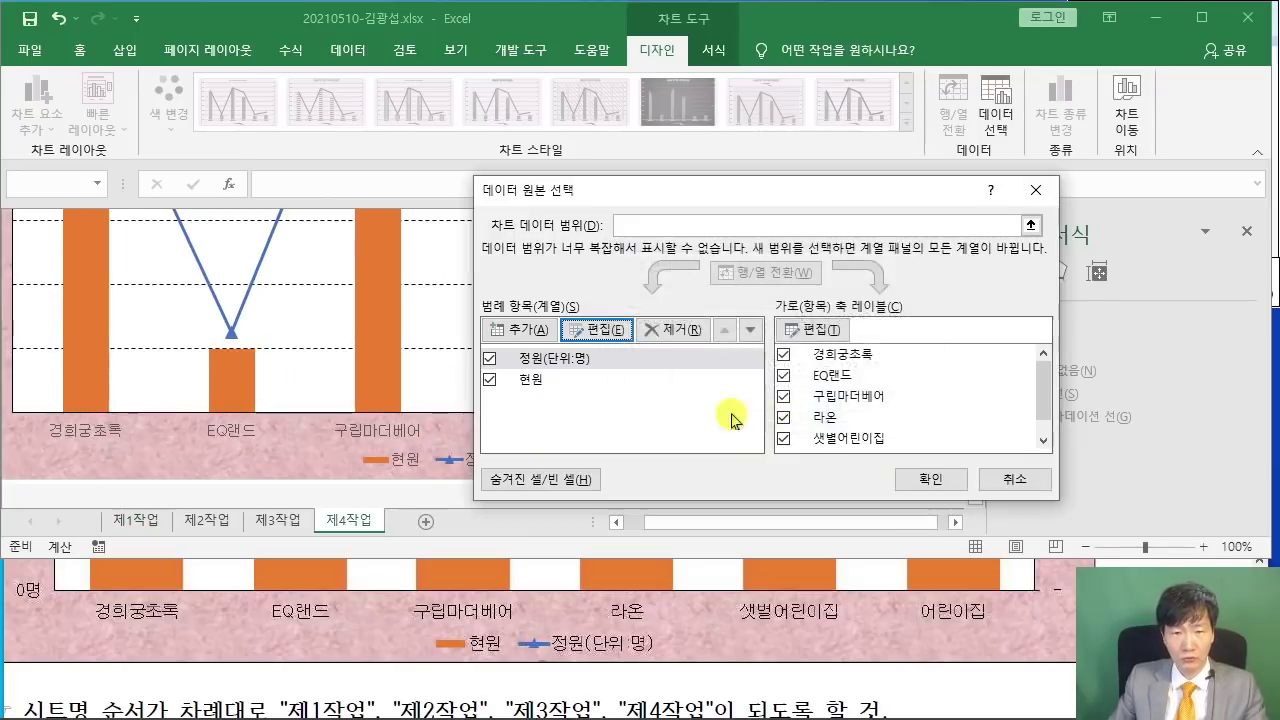
left_click(931, 480)
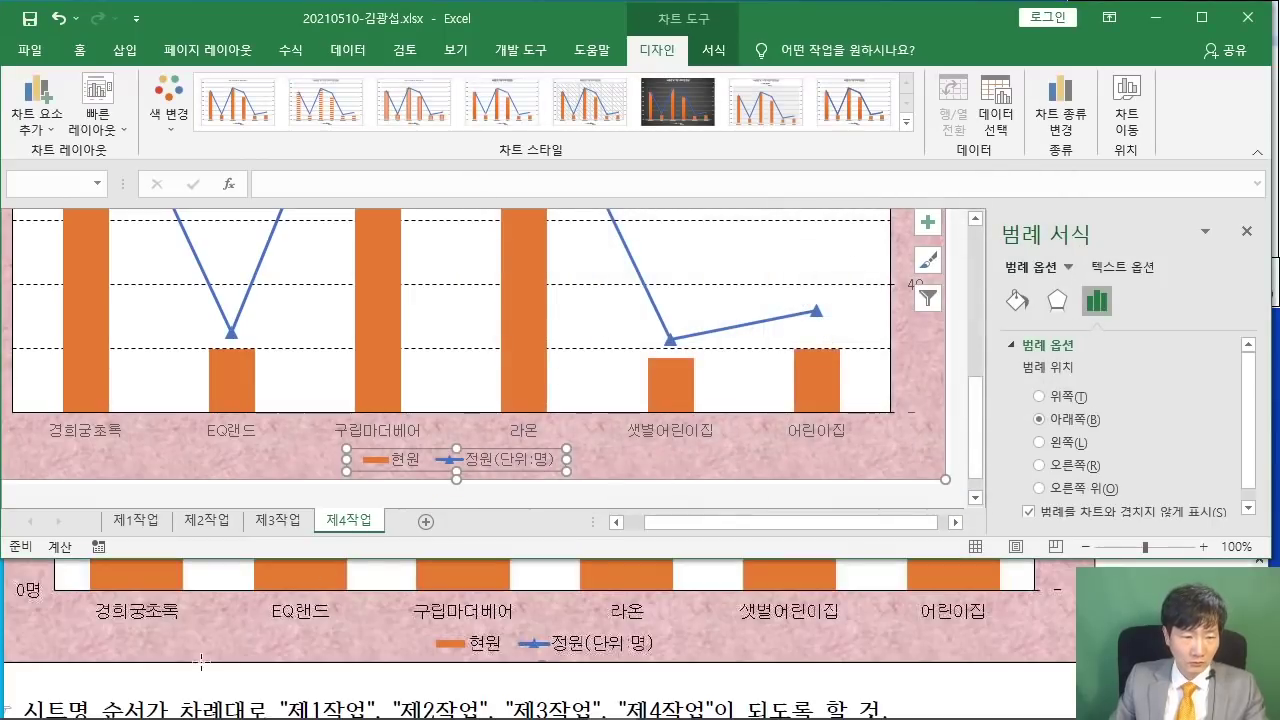
- Scroll through the PDF sample to compare it with the chart
left_click(200, 662)
scroll(284, 620, "up", 3)
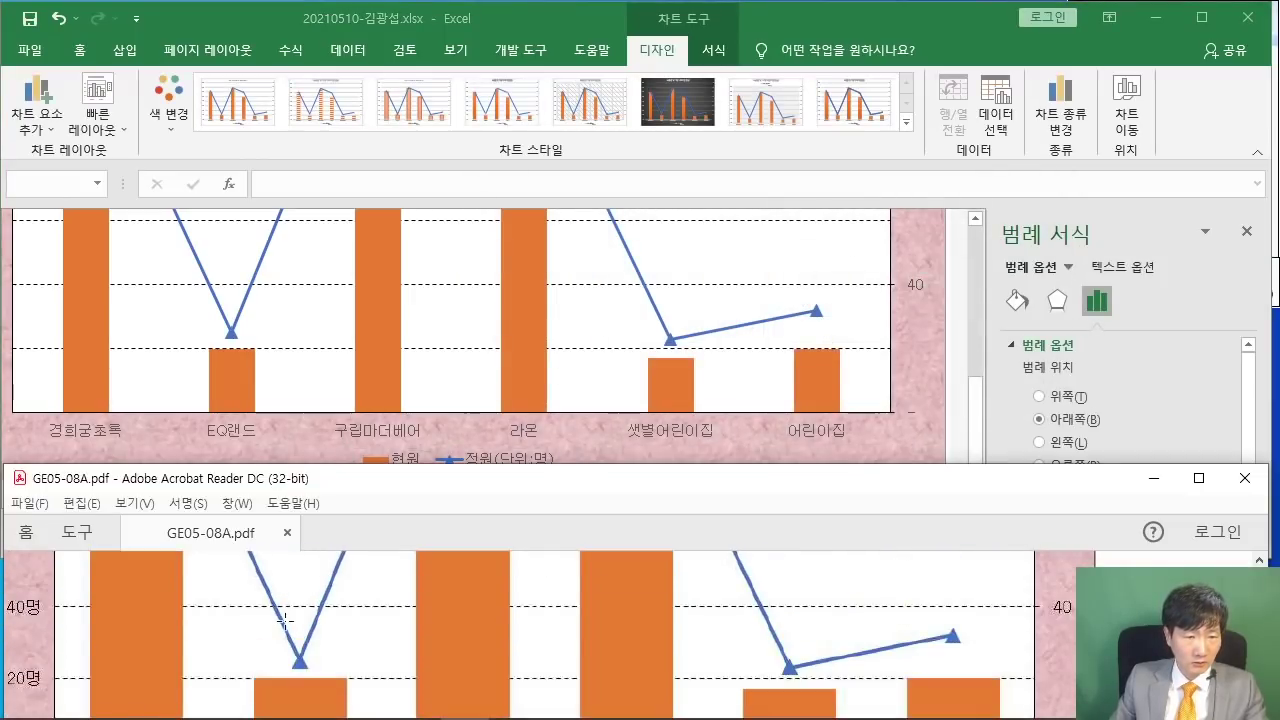
scroll(284, 620, "up", 1)
scroll(303, 330, "down", 1)
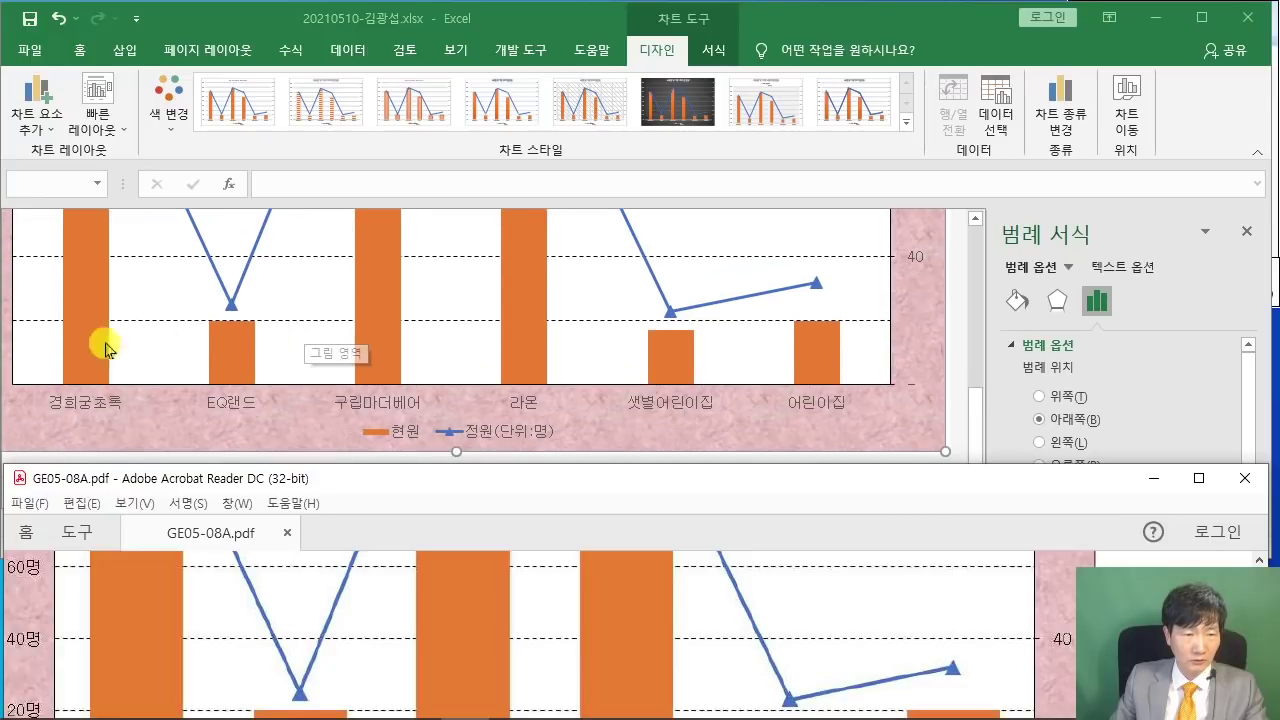
scroll(186, 600, "up", 3)
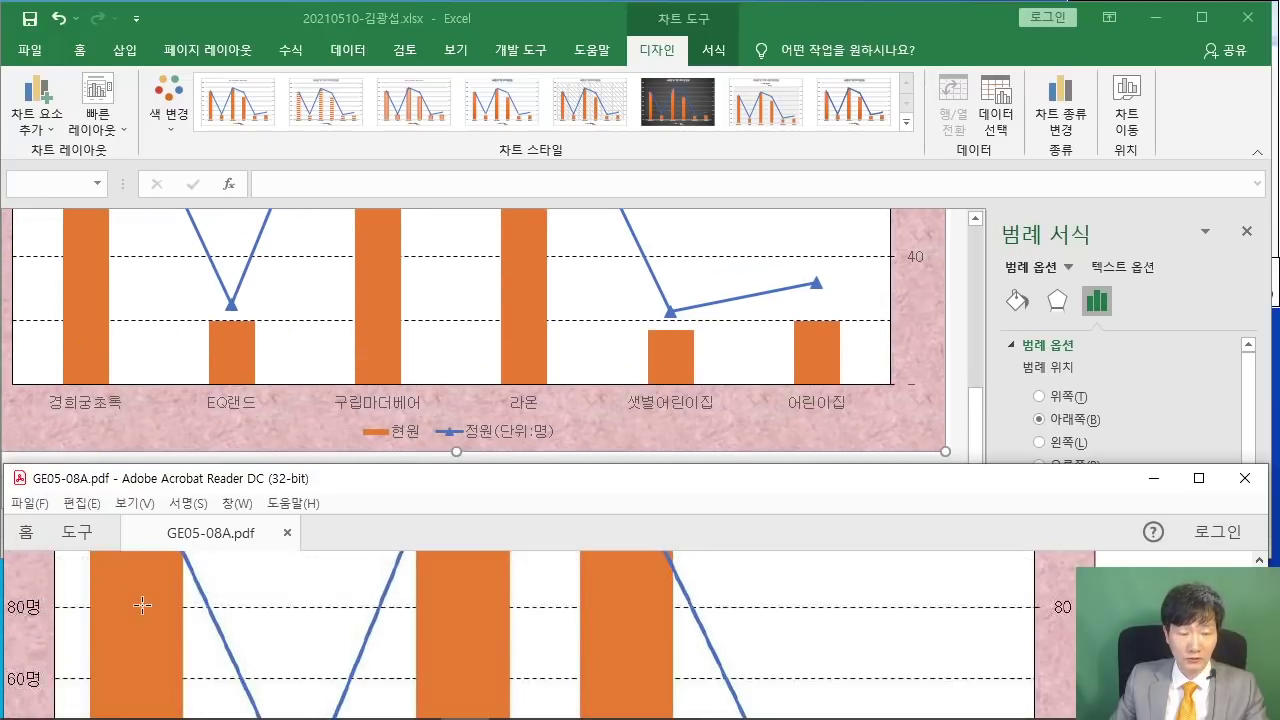
scroll(142, 604, "down", 5)
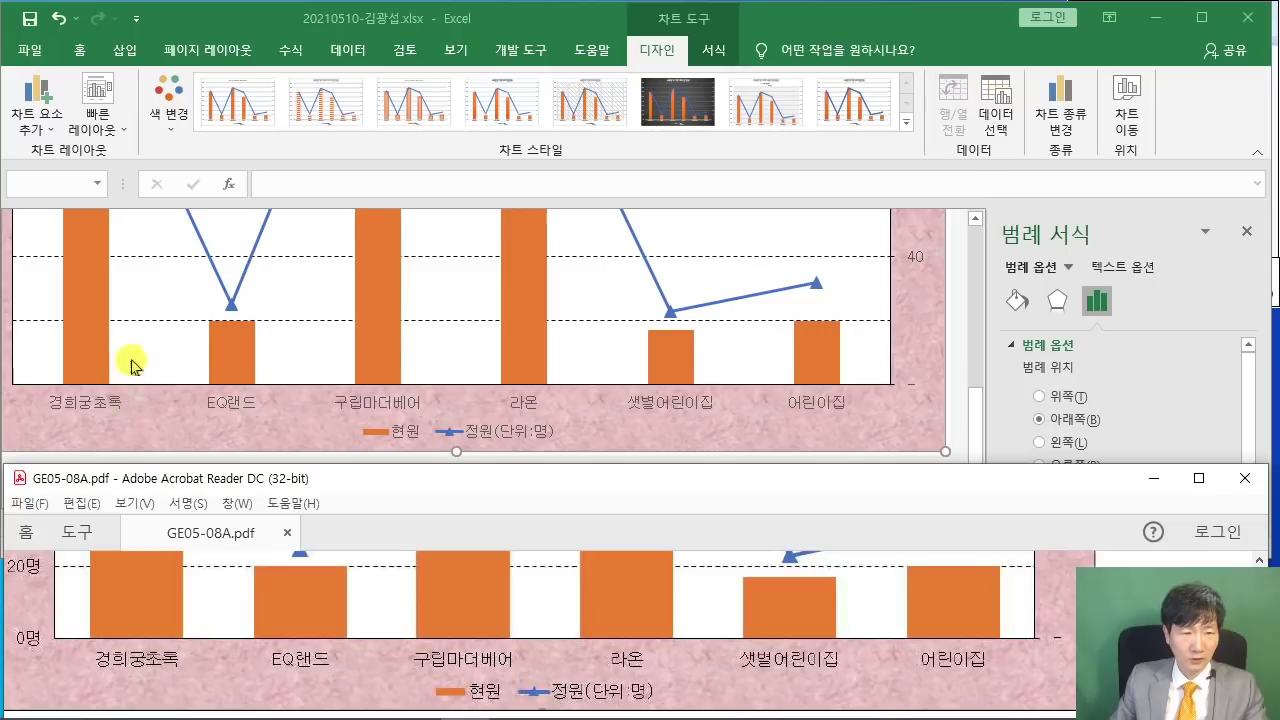
- Set the 현원 column series to 0% series overlap and 80% gap width
left_click(534, 268)
left_click(526, 250)
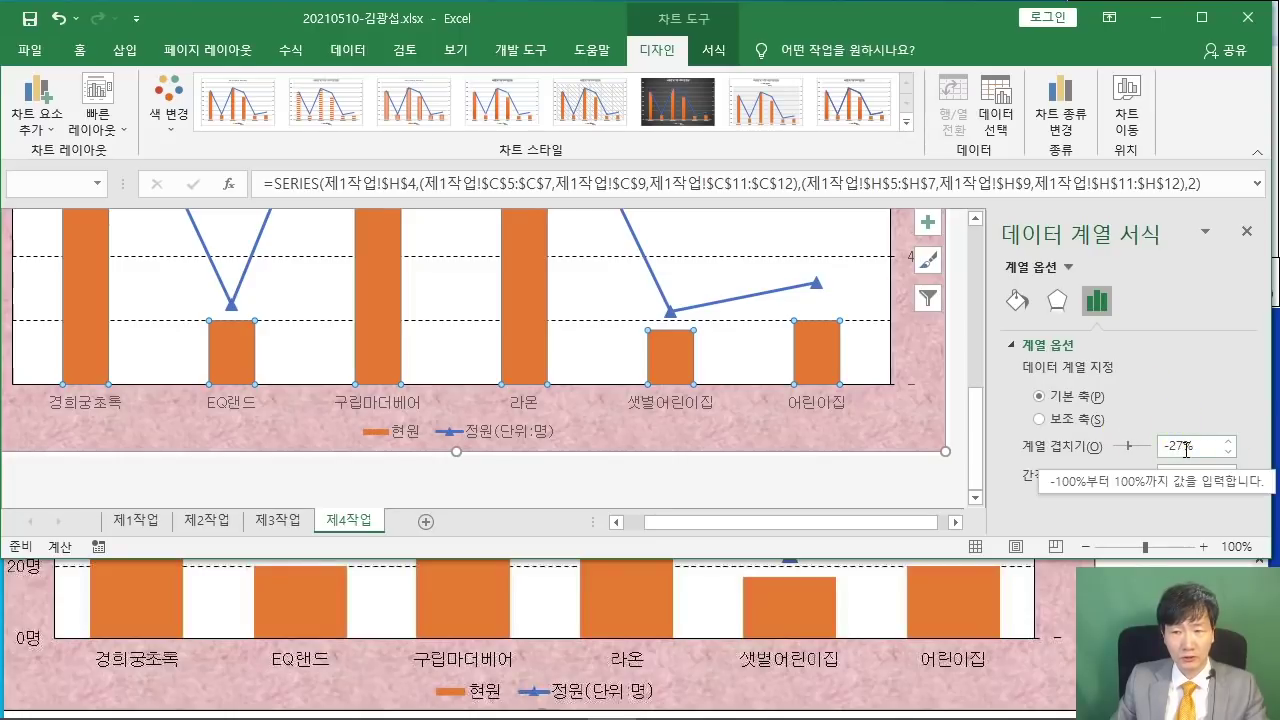
left_click_drag(1186, 448, 1163, 449)
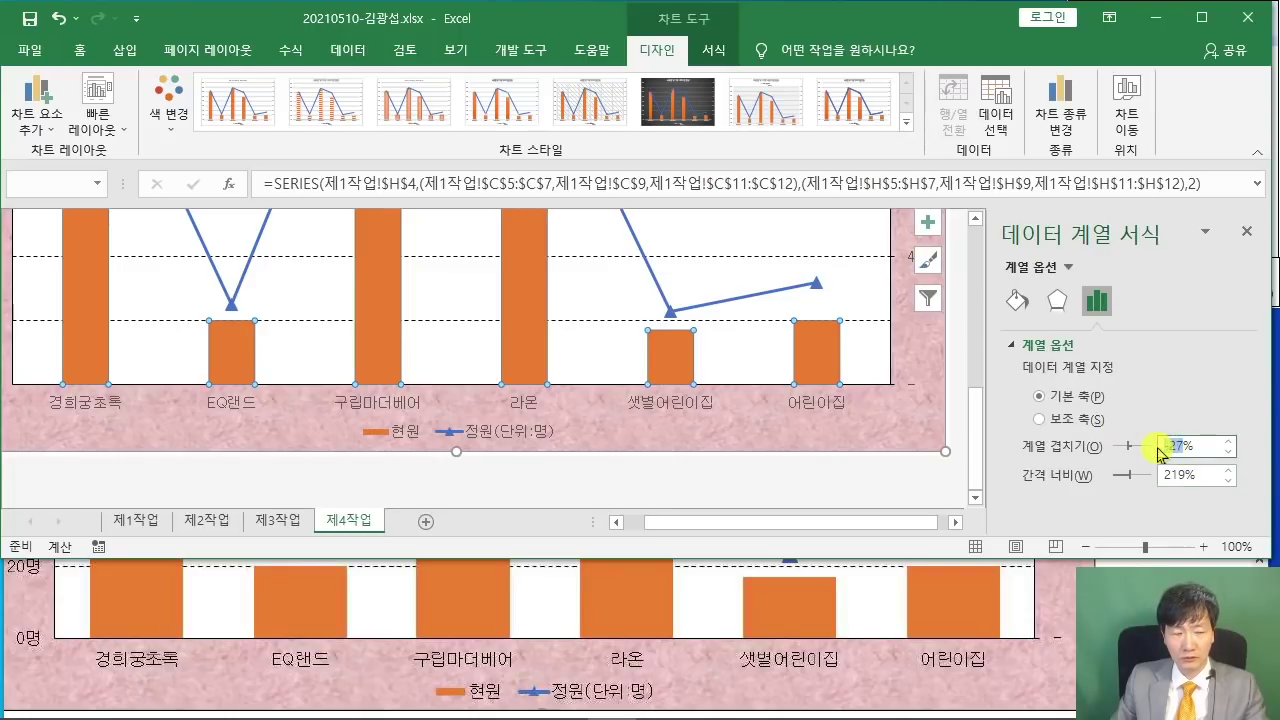
type("0")
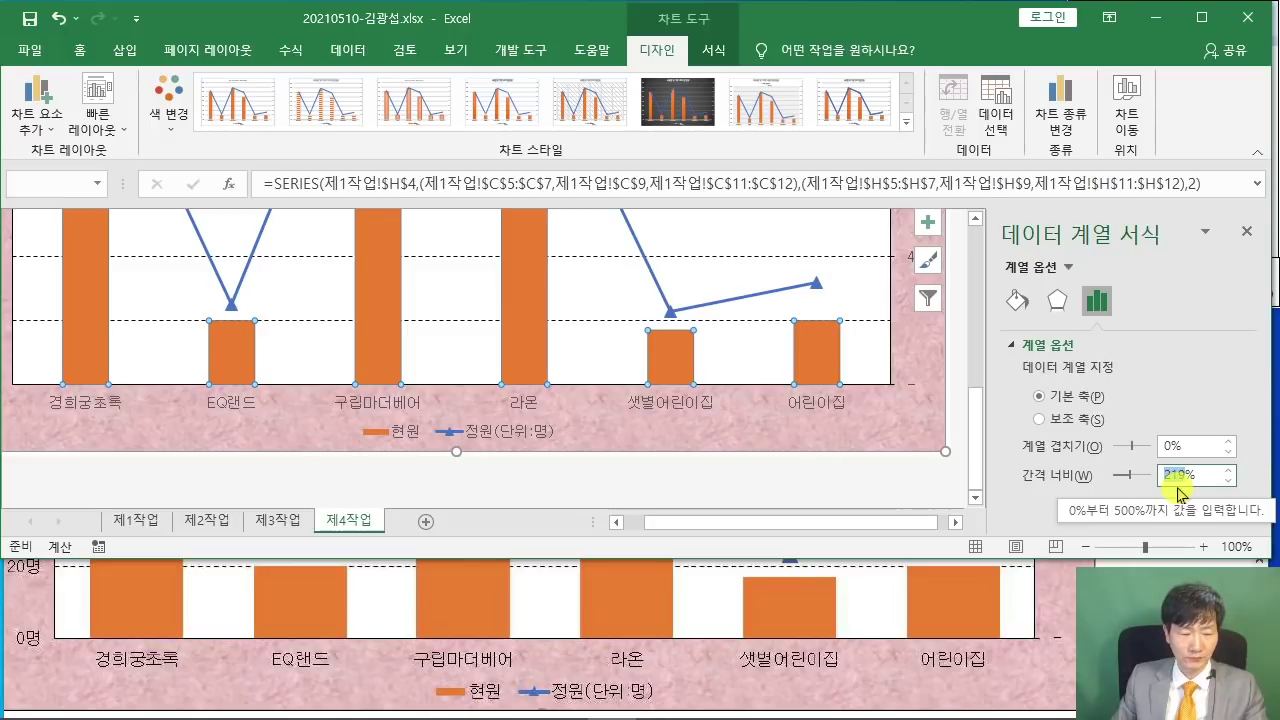
type("80")
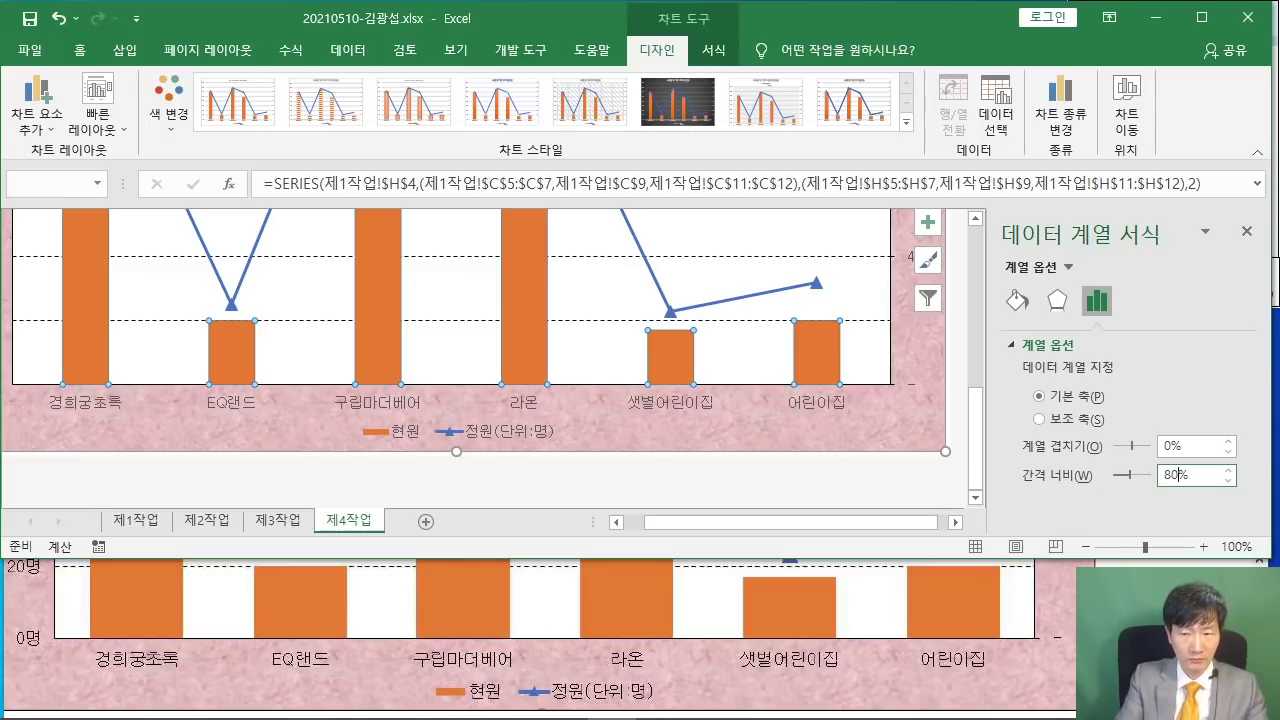
key("Return")
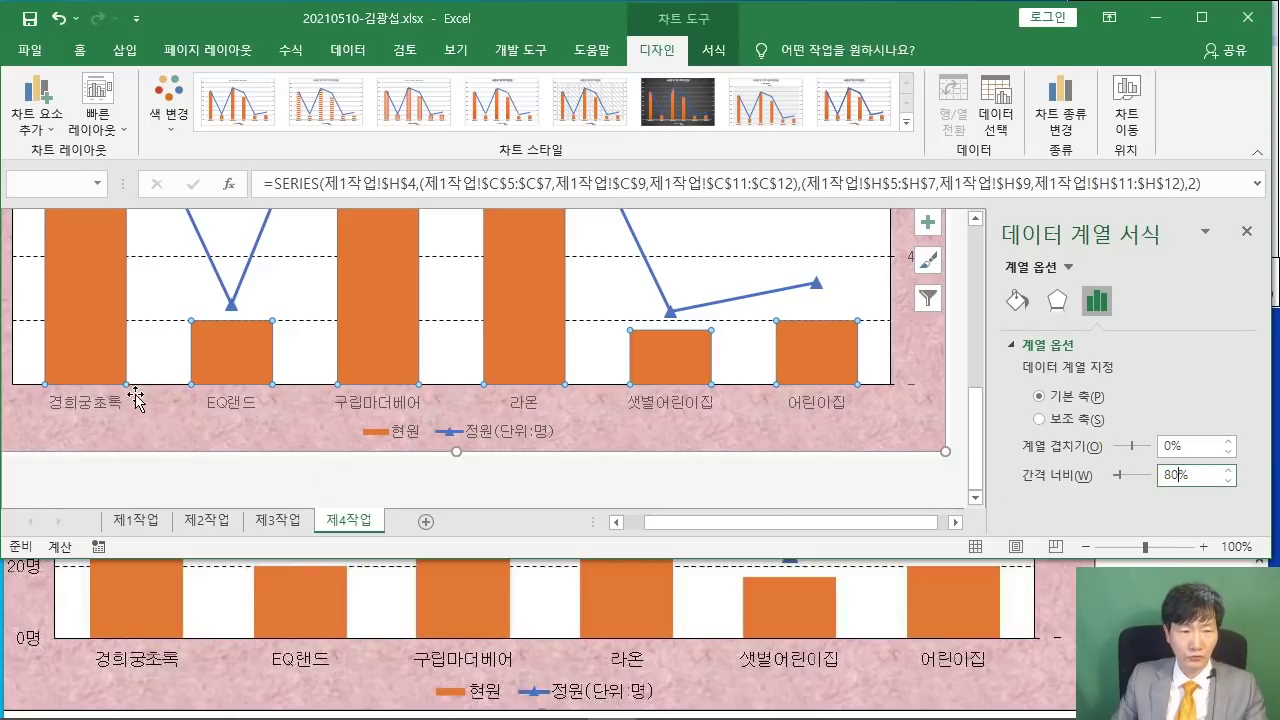
mouse_move(122, 302)
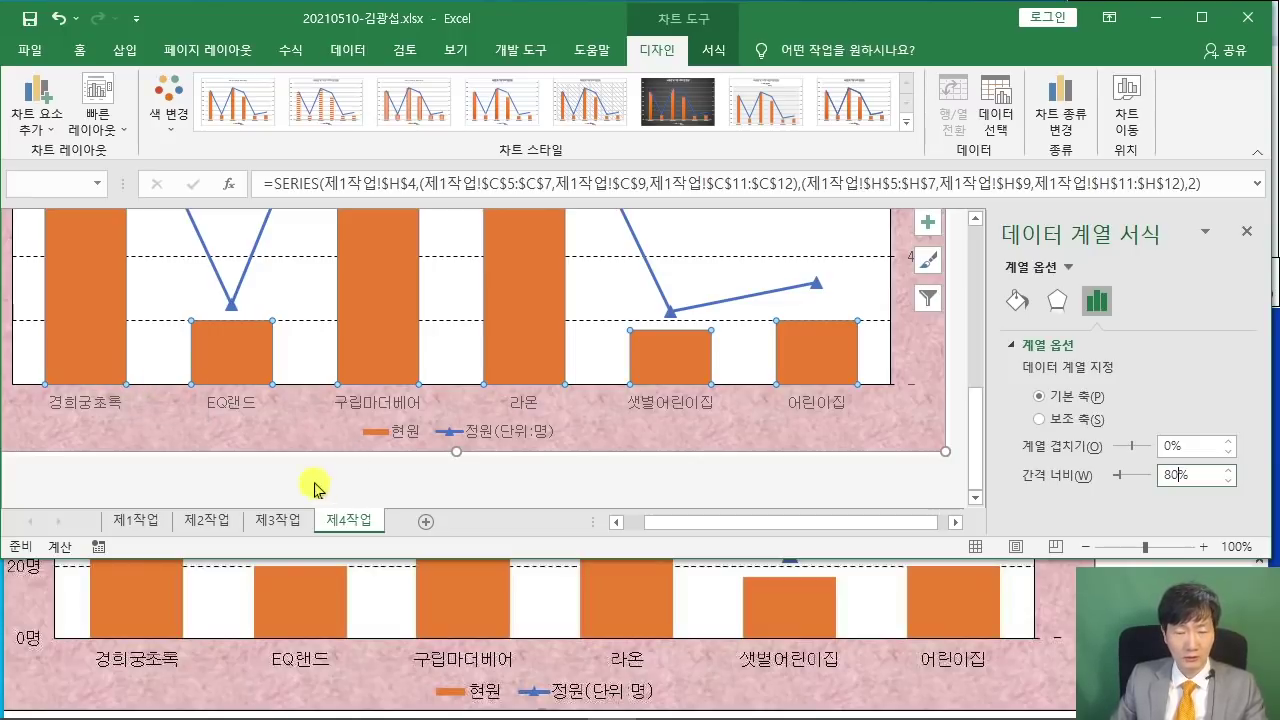
- Read item (9) in the PDF sample describing the 최대 정원 callout
scroll(199, 641, "up", 5)
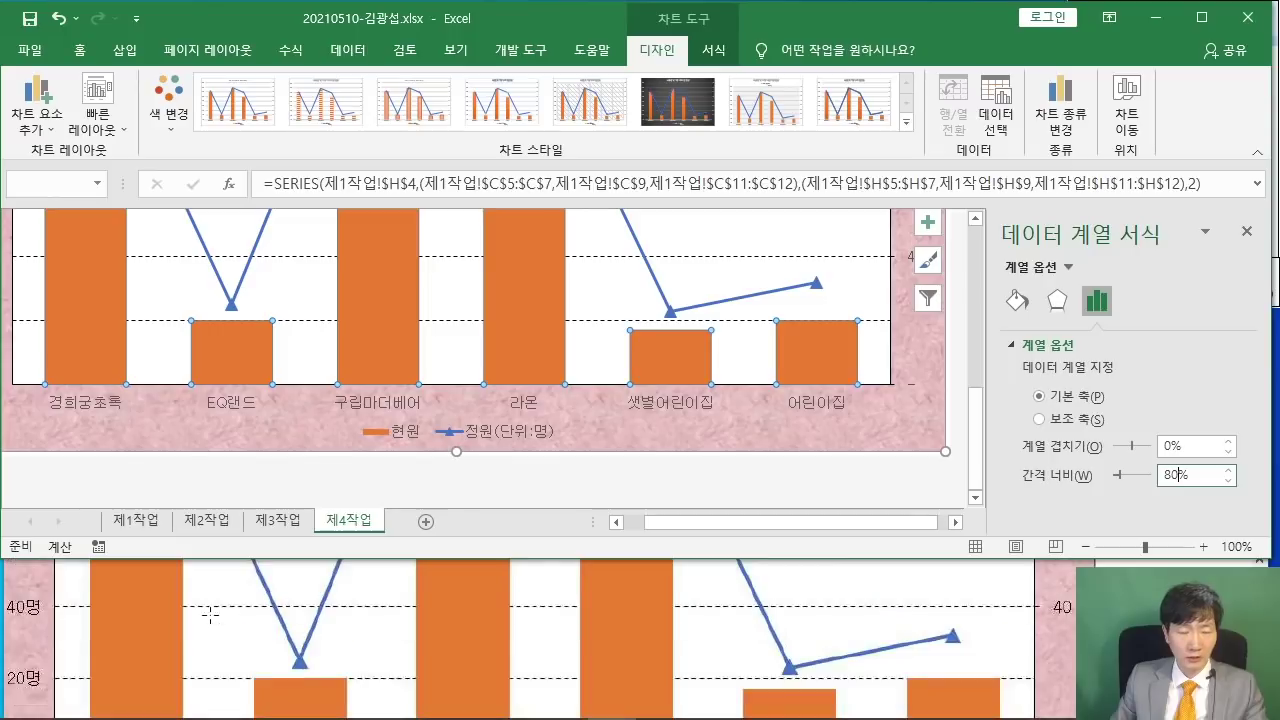
scroll(233, 585, "up", 10)
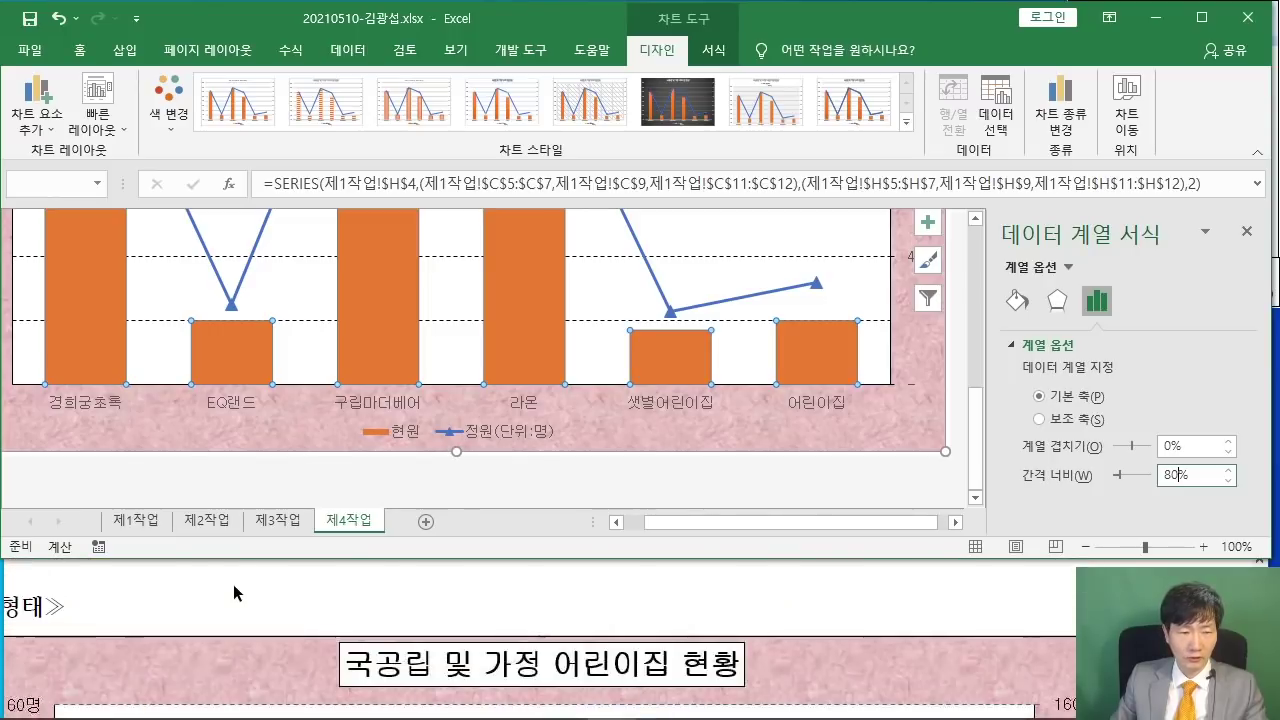
left_click_drag(147, 629, 566, 630)
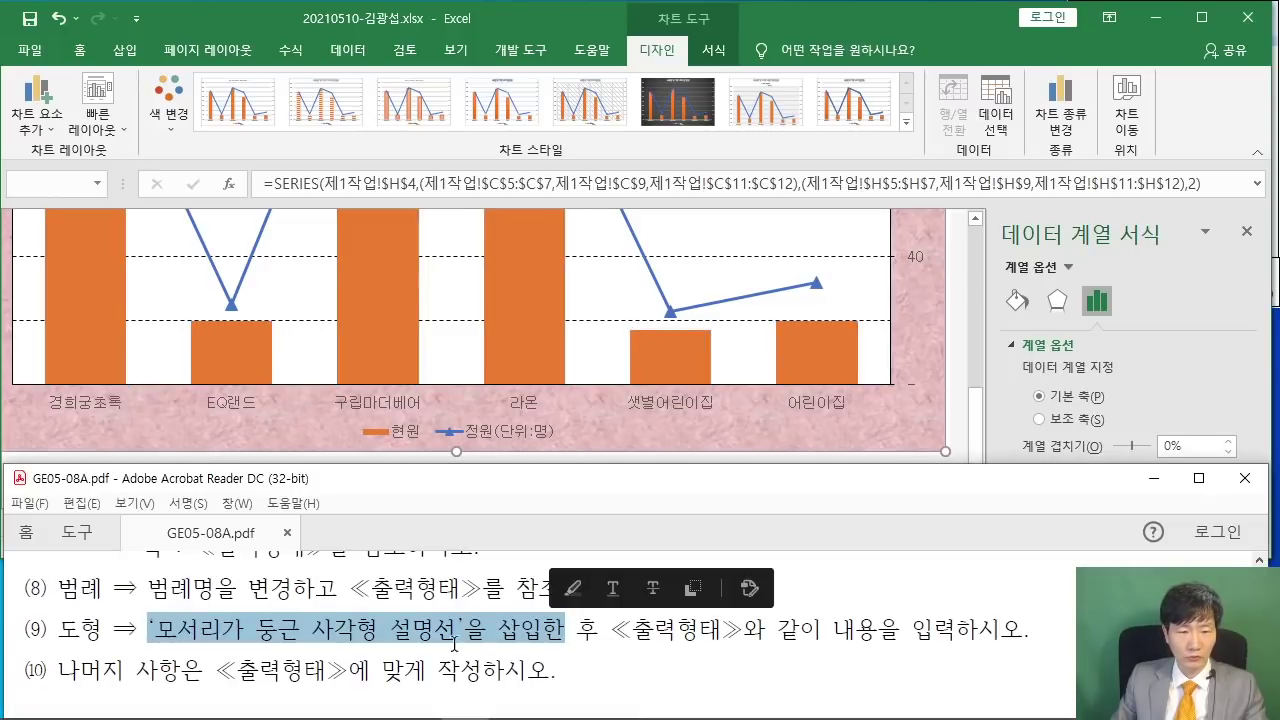
left_click(576, 634)
scroll(590, 642, "down", 1)
scroll(590, 642, "down", 3)
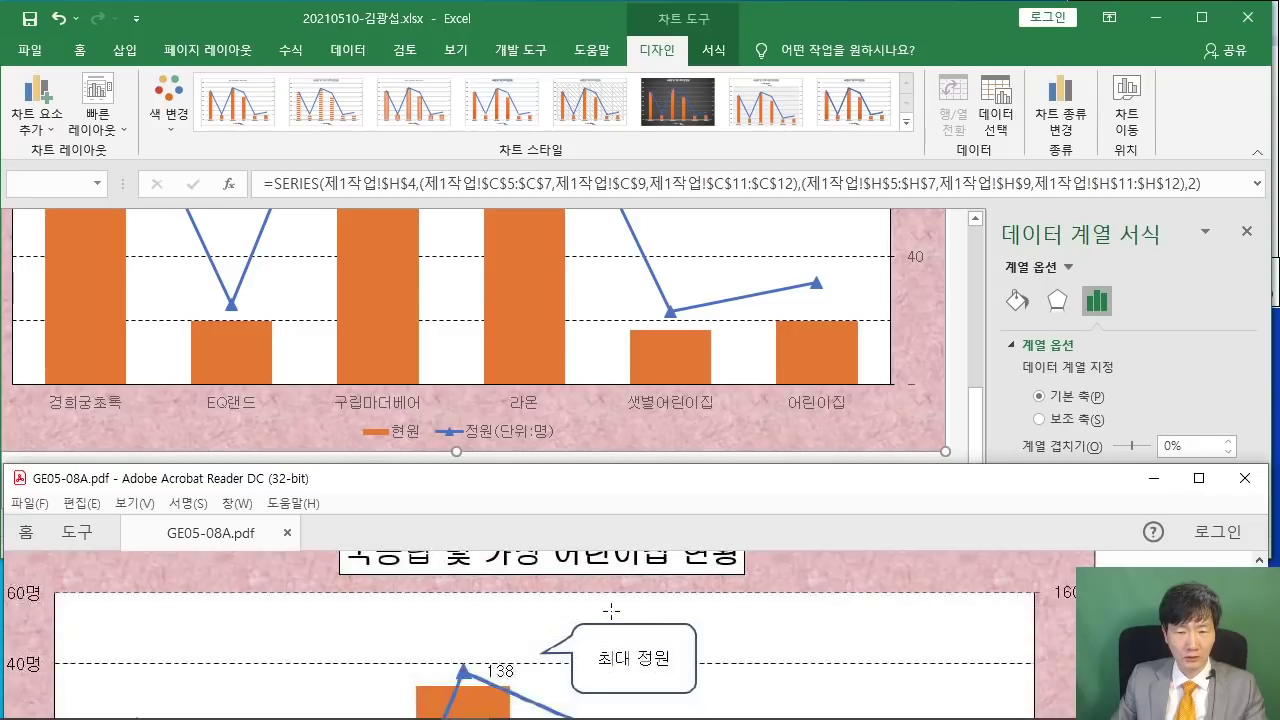
- Return to the workbook, scroll up to the chart title, and open Insert
left_click(950, 330)
scroll(924, 343, "up", 5)
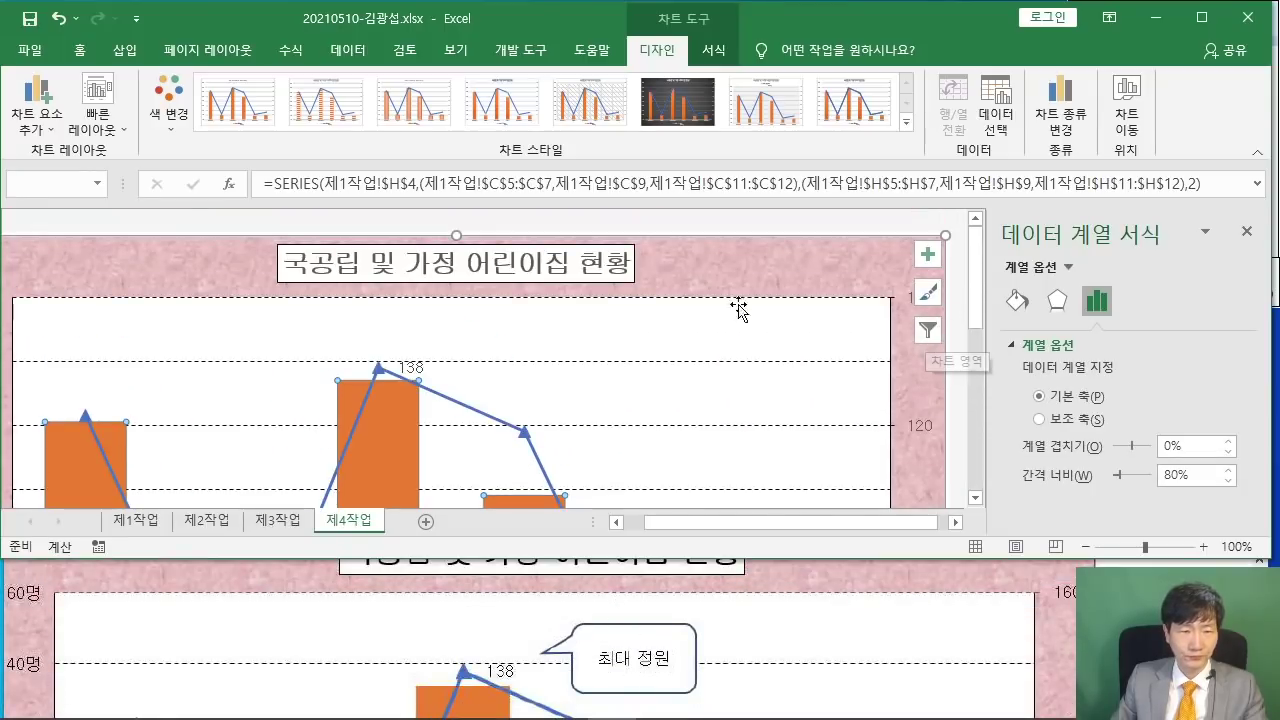
left_click(124, 49)
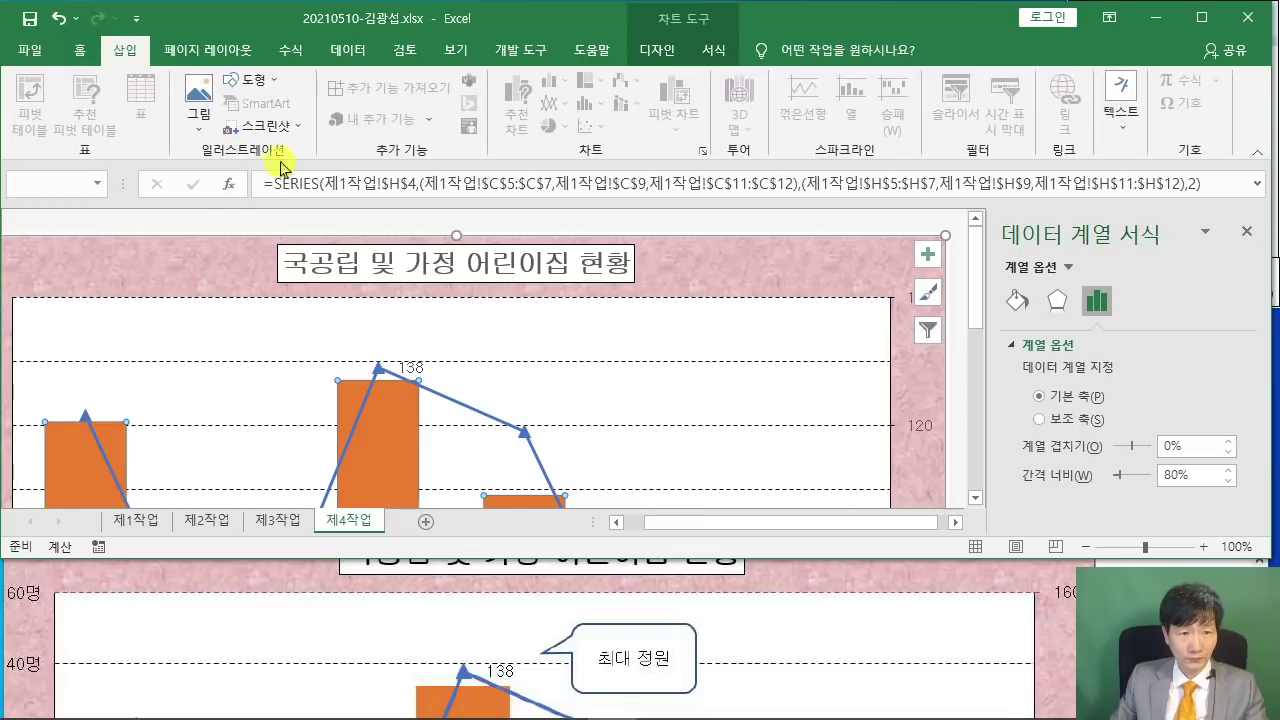
- Draw a rounded-rectangular callout above the chart's middle columns and type 최대 정원
left_click(255, 80)
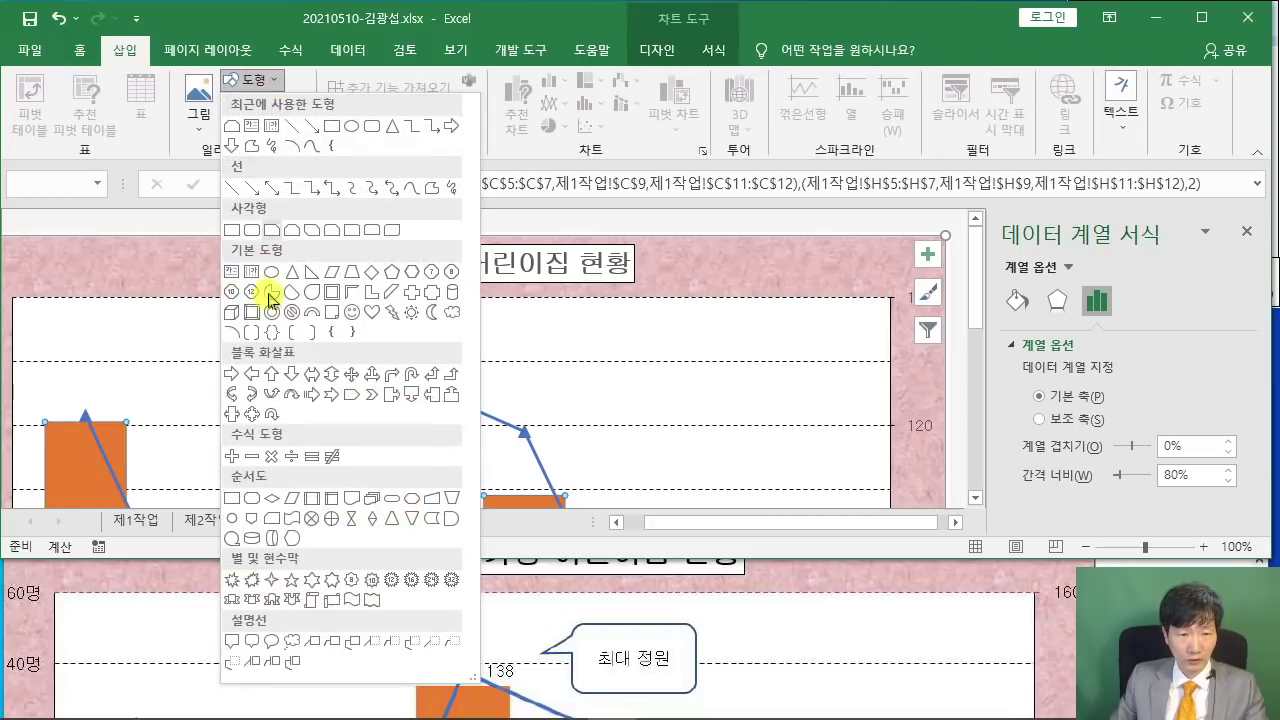
left_click(252, 642)
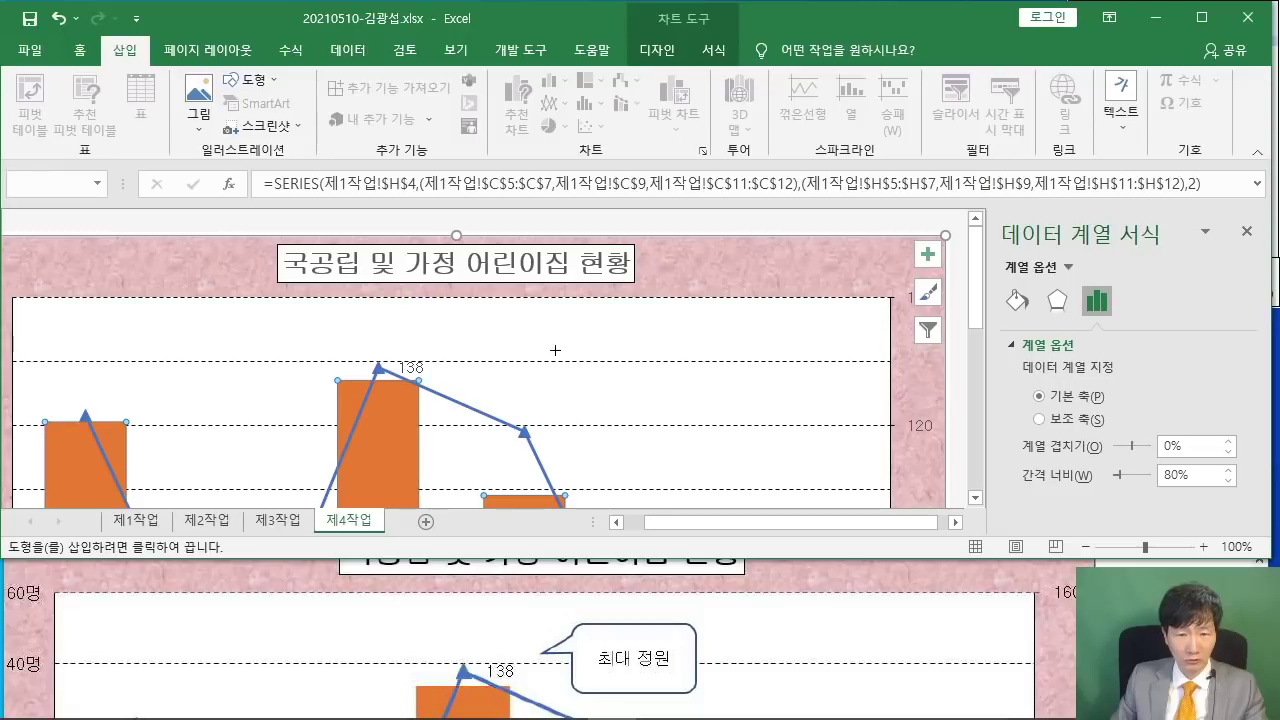
scroll(586, 577, "up", 1)
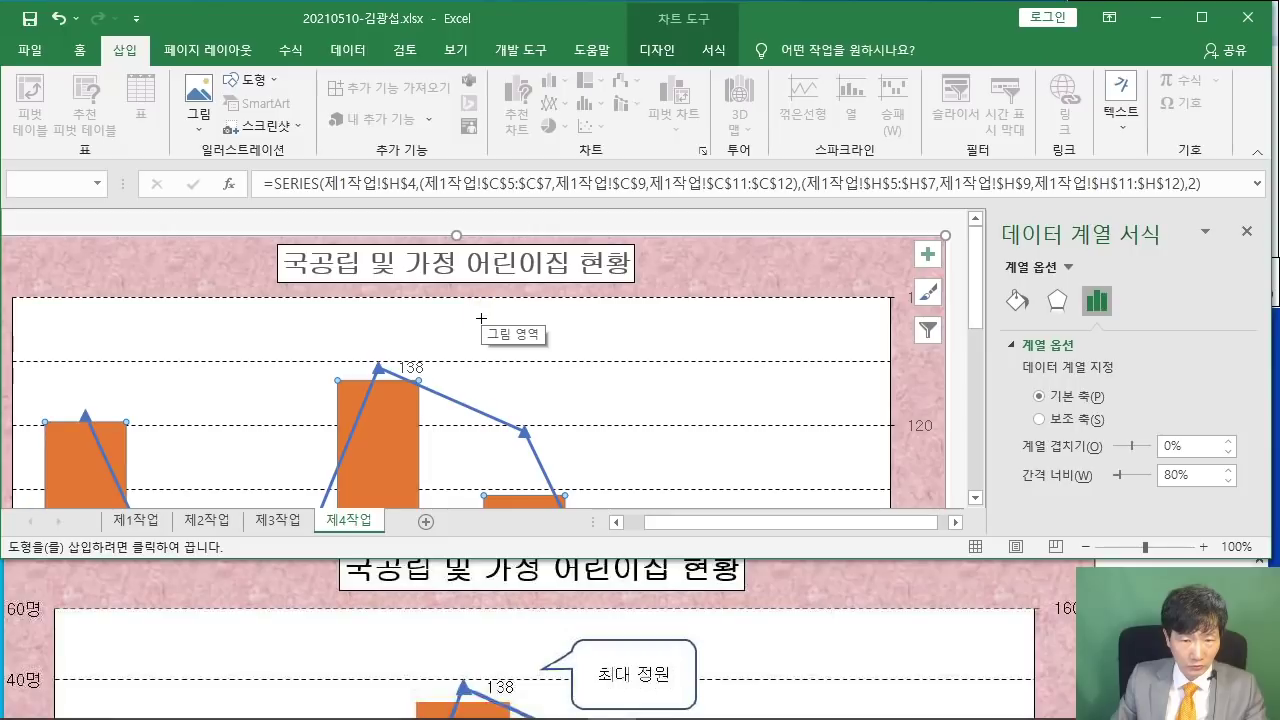
left_click_drag(480, 320, 595, 386)
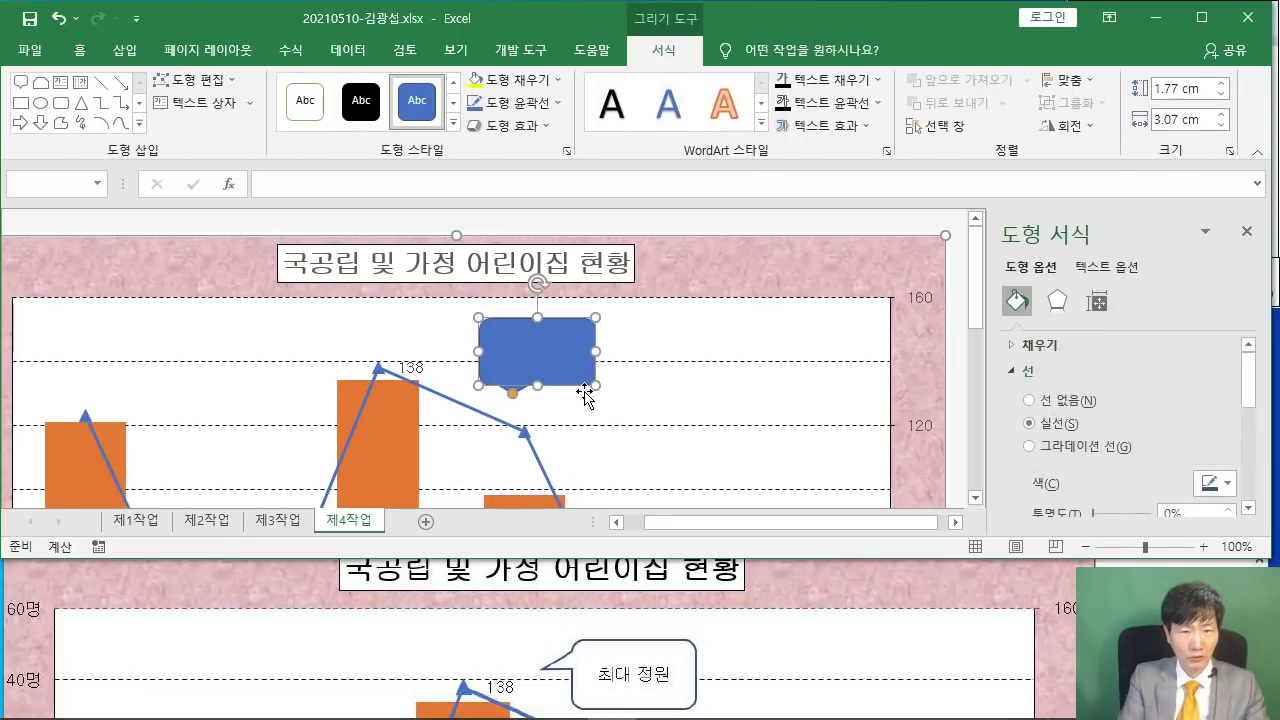
type("최대")
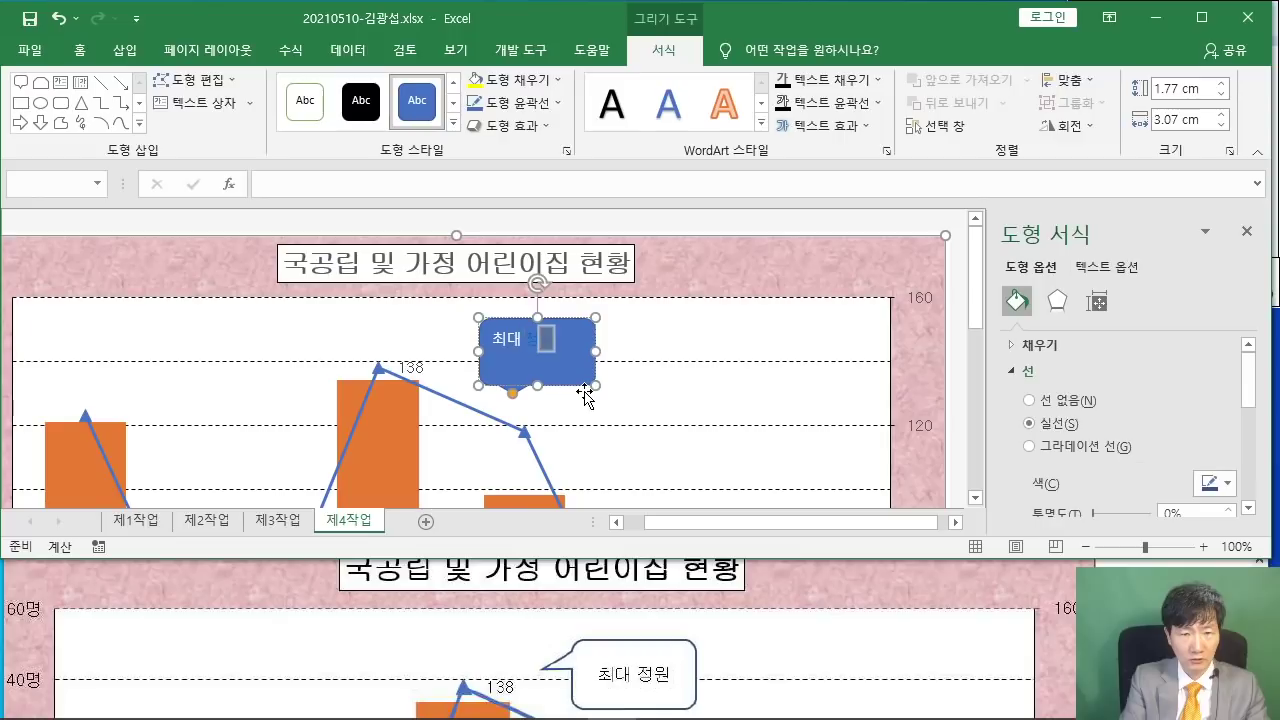
type(" 정원")
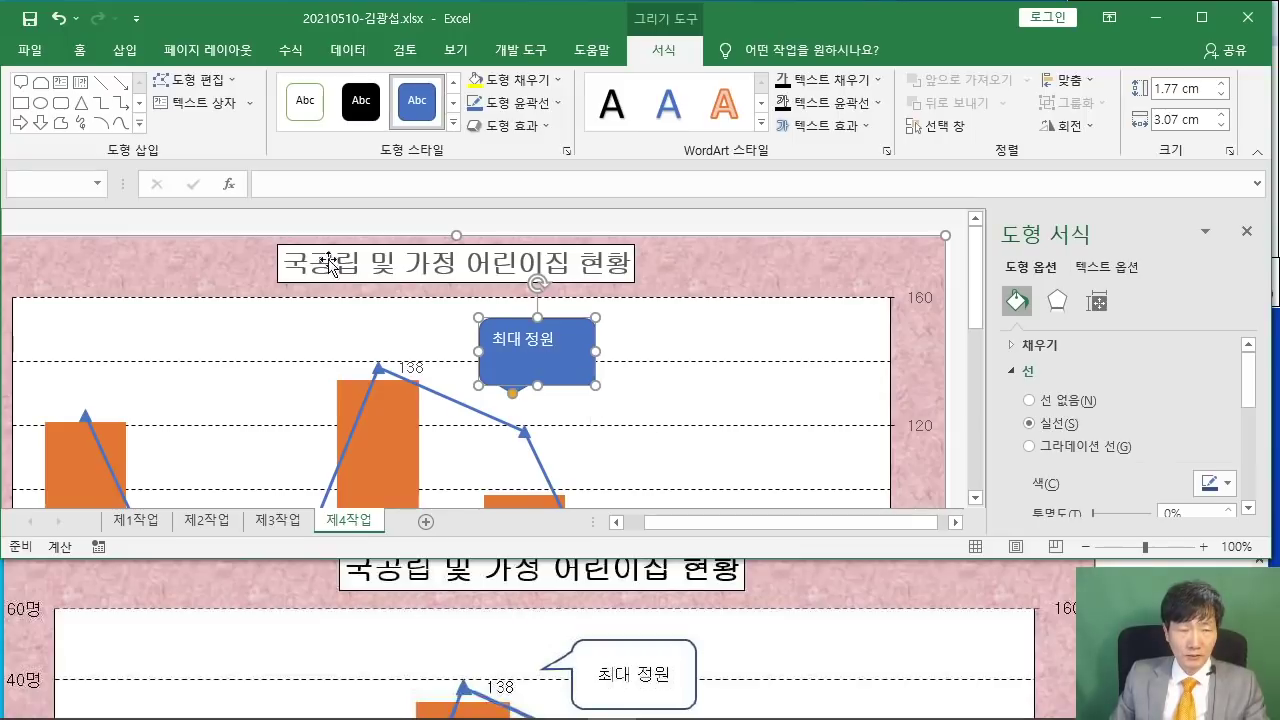
- Set the callout text to the 굴림 font and fill the callout white
left_click(82, 49)
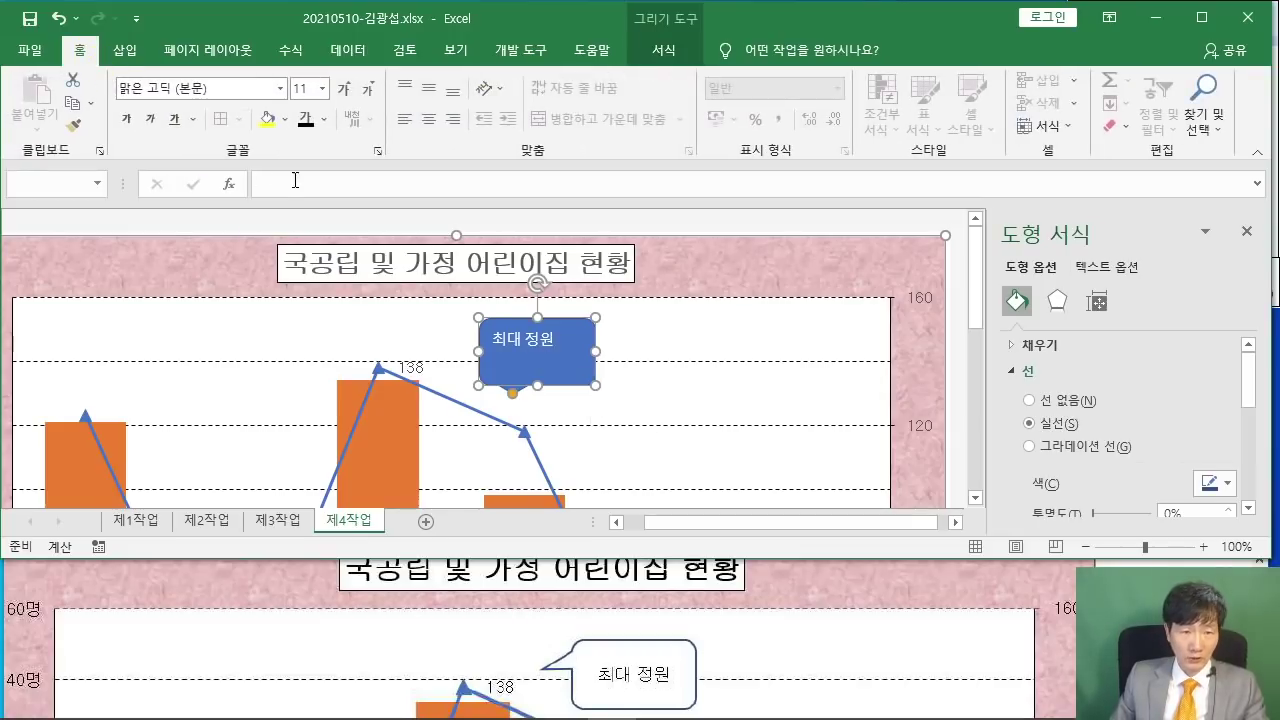
left_click(236, 88)
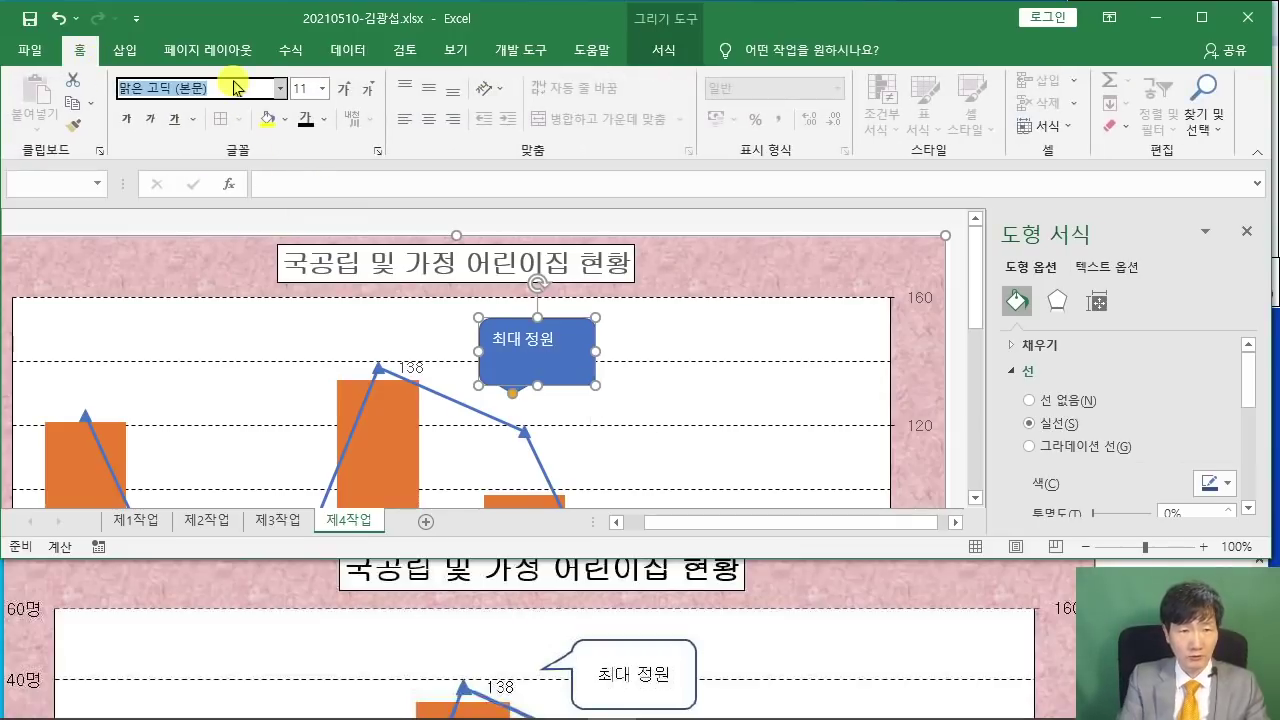
type("ㄱ")
type("림")
key("Return")
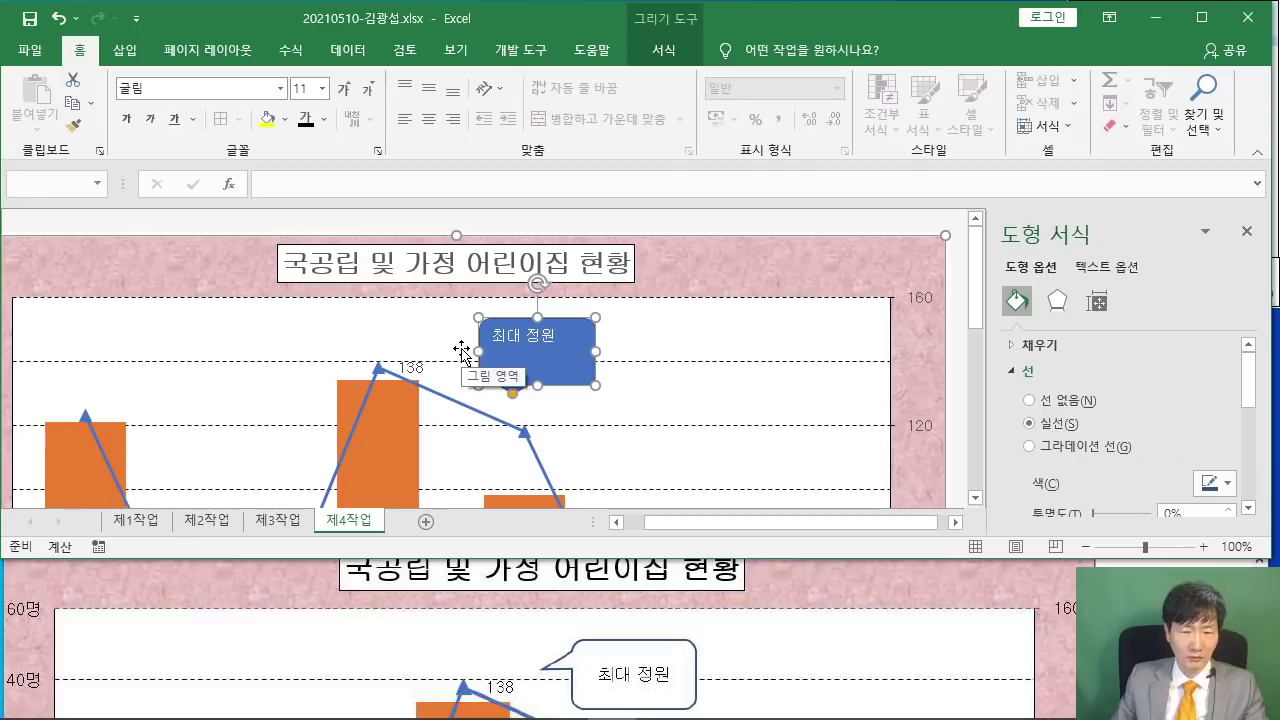
left_click(285, 118)
left_click(277, 191)
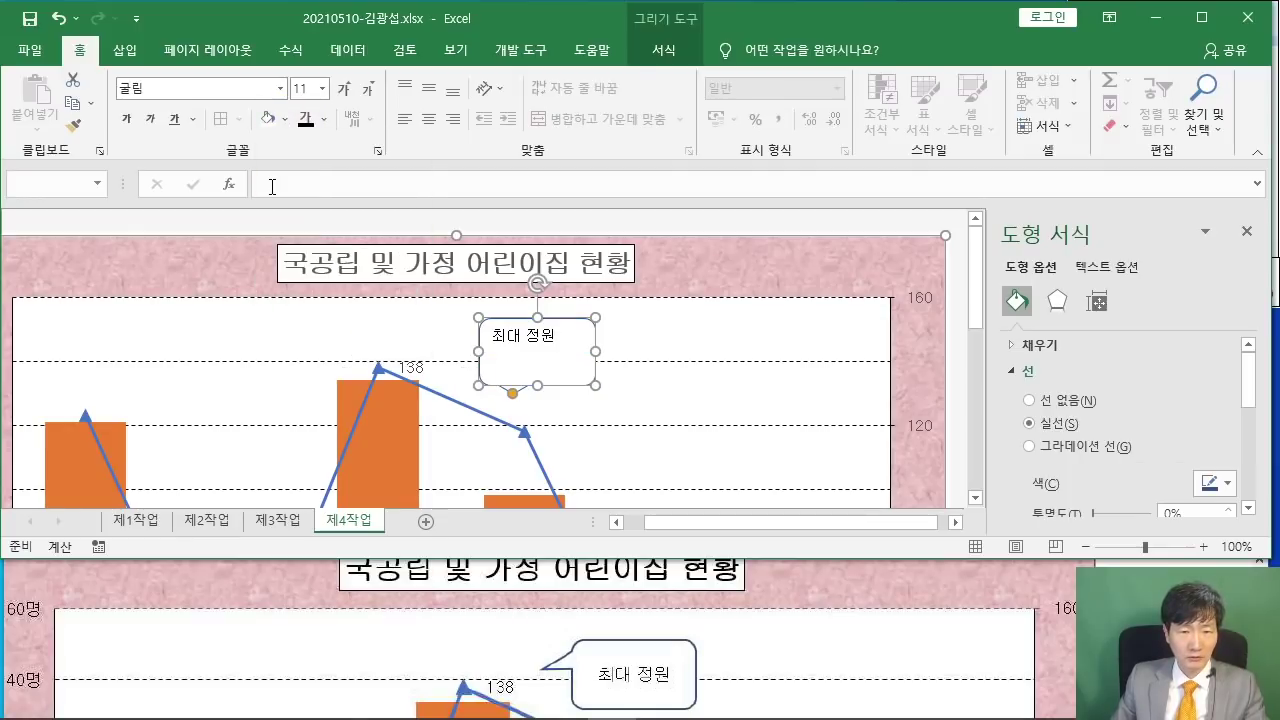
- Centre the callout text both ways and point its tail left toward the 138 peak
left_click(428, 88)
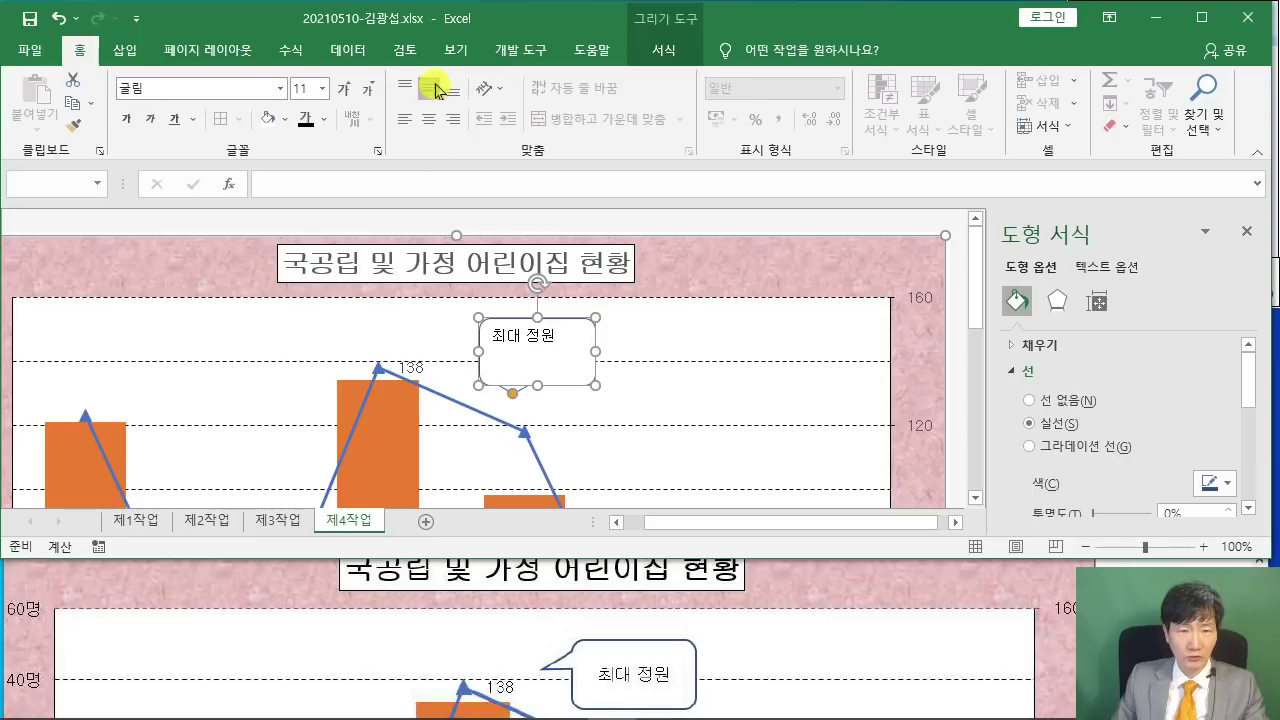
left_click(430, 119)
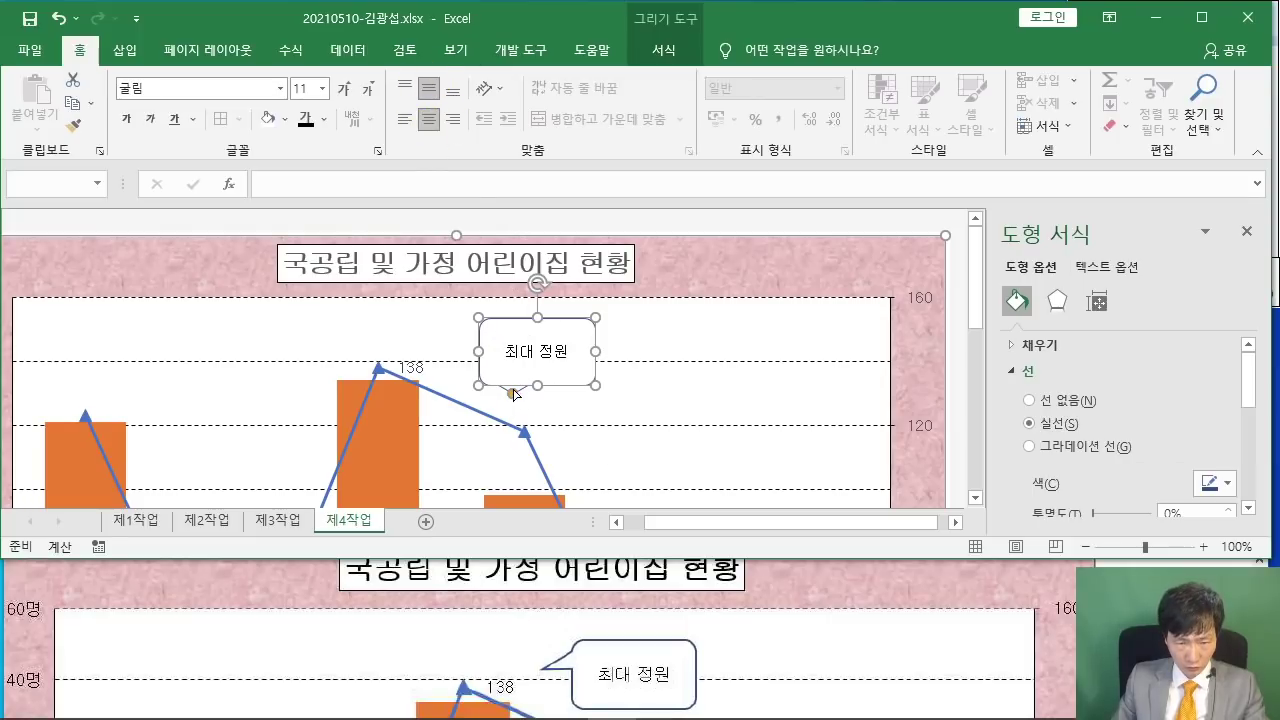
left_click_drag(513, 393, 450, 361)
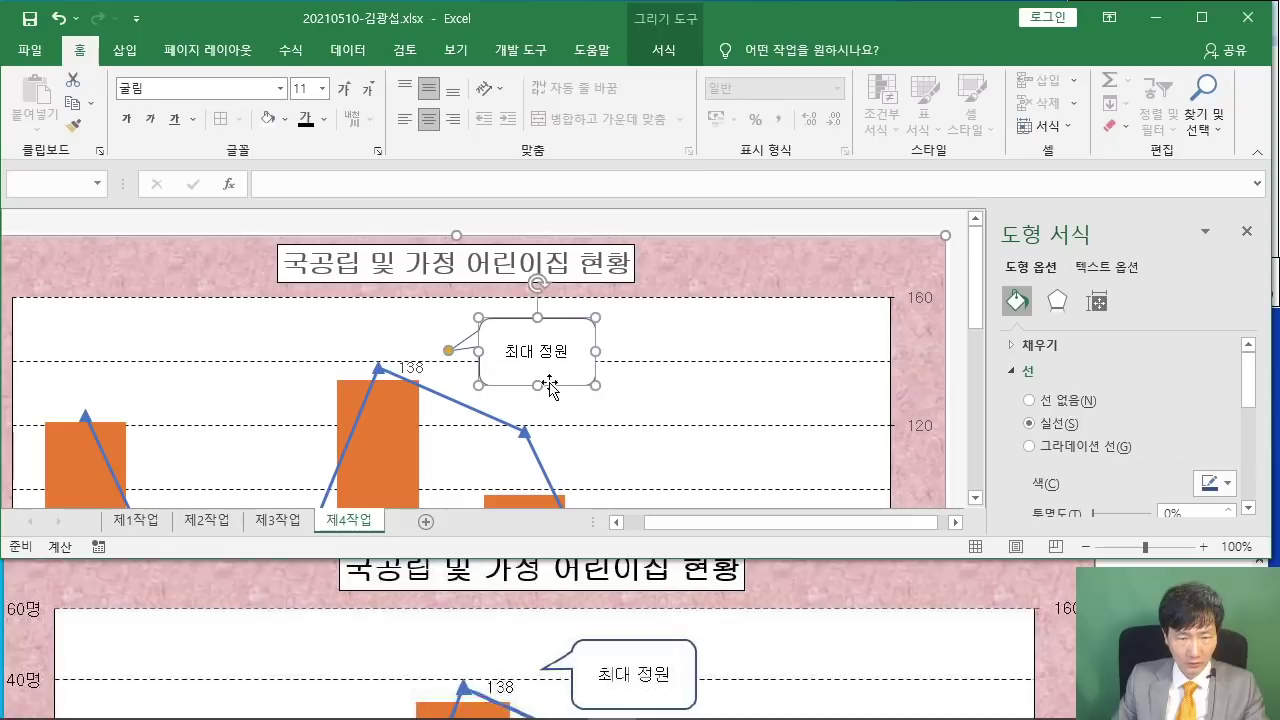
left_click(946, 390)
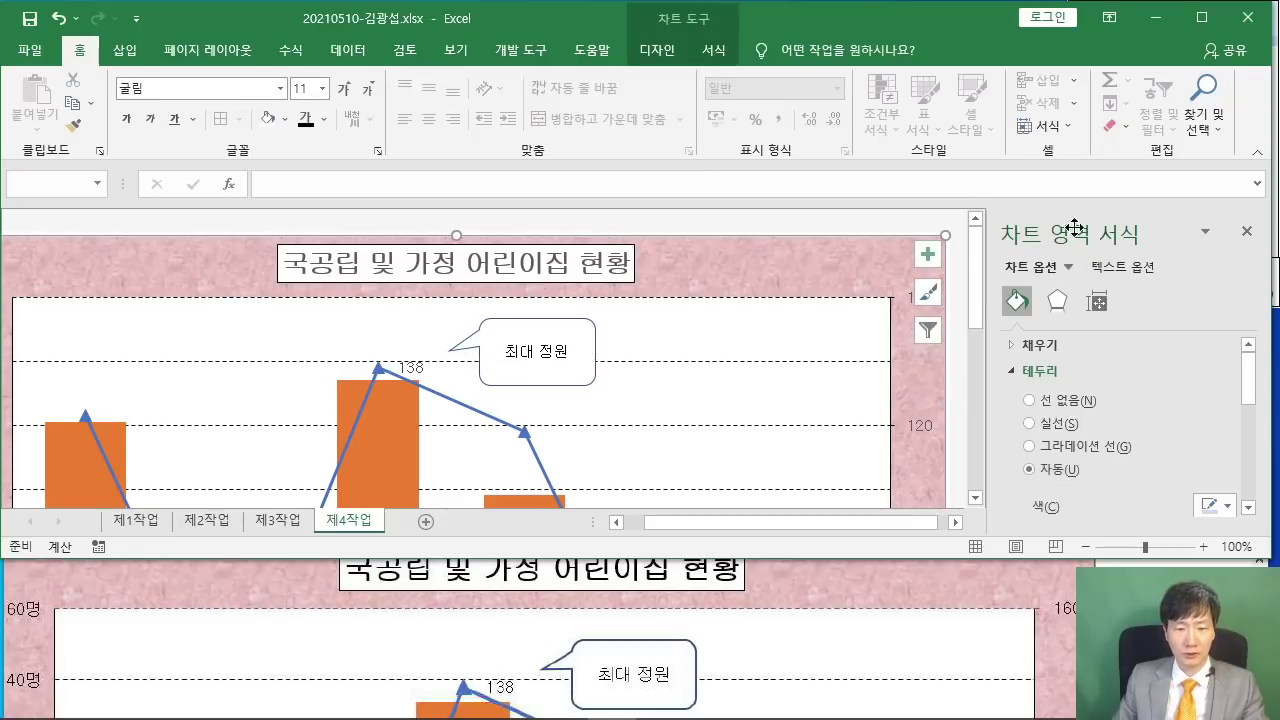